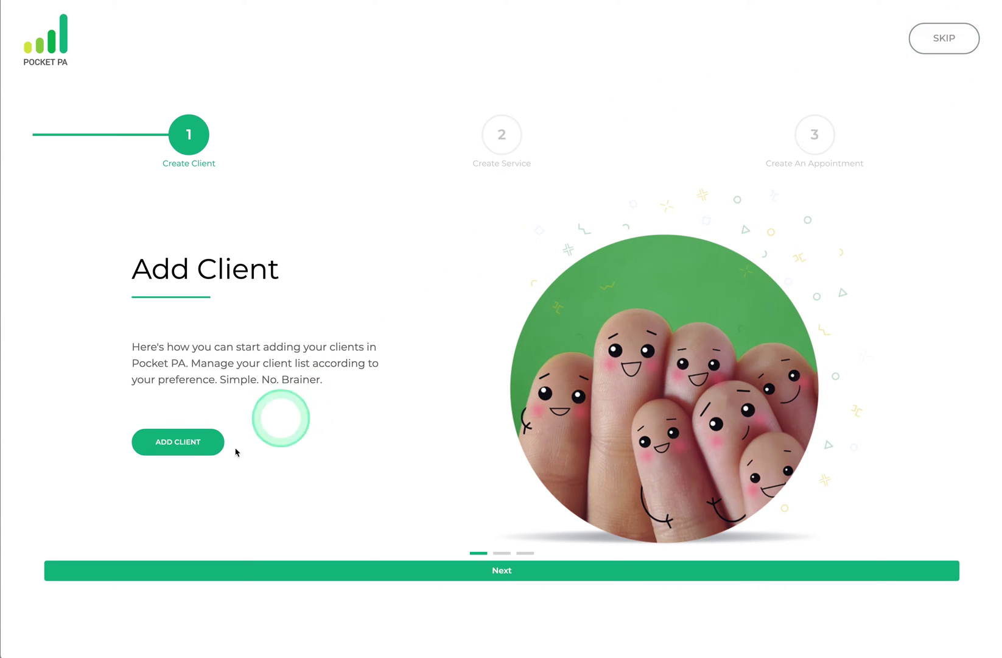
# Step: Open the Add New Client form from the onboarding Add Client step
pyautogui.click(180, 447)
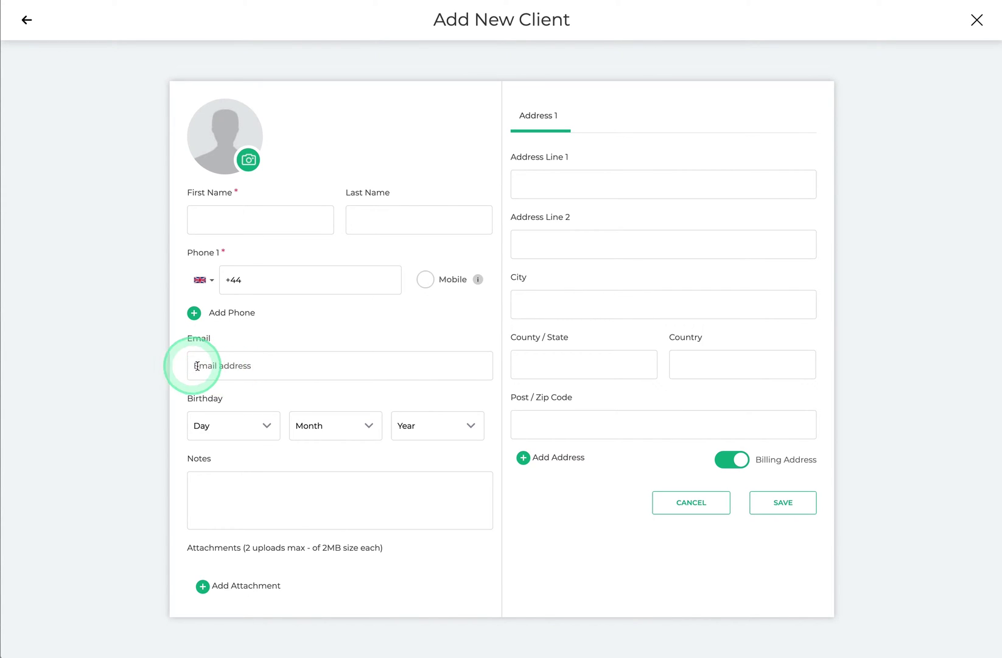
# Step: Enter the client's first name, phone number marked as Mobile, and Gmail email address
pyautogui.click(198, 218)
pyautogui.write('Susie')
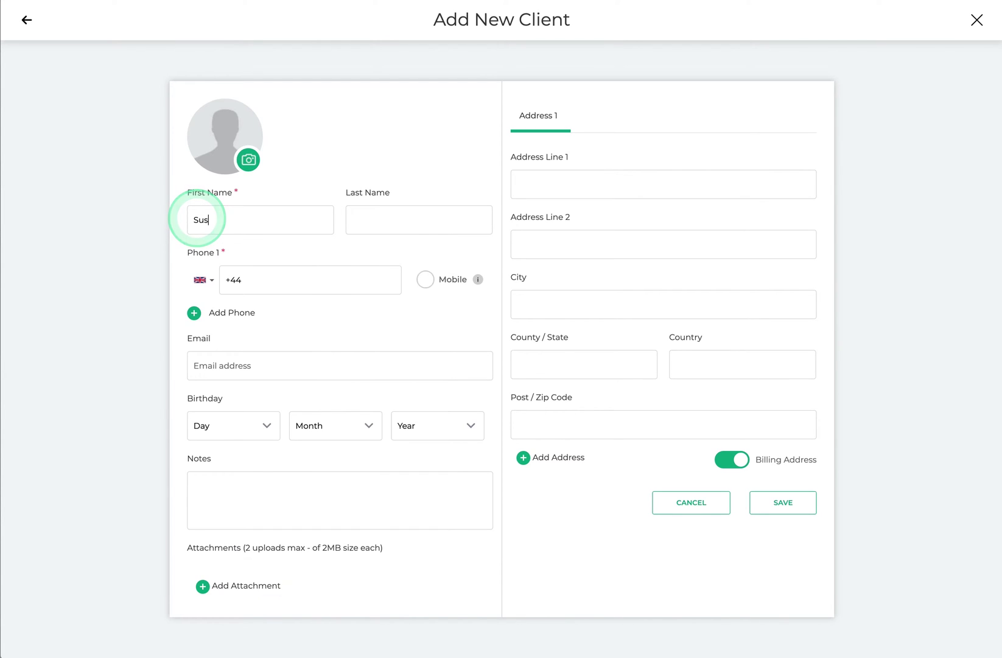
pyautogui.click(247, 279)
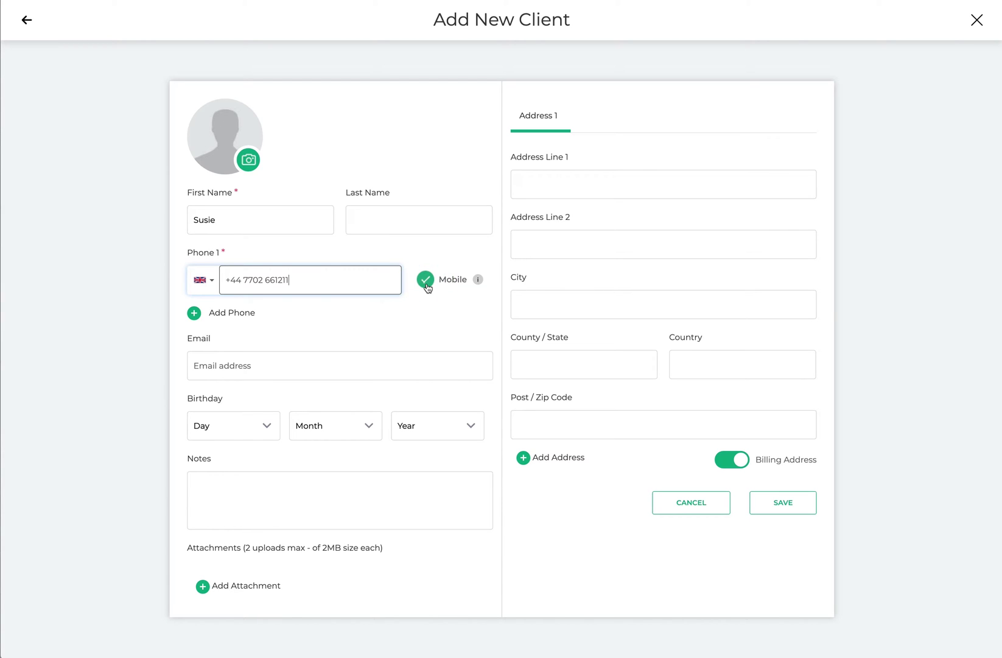
pyautogui.click(790, 504)
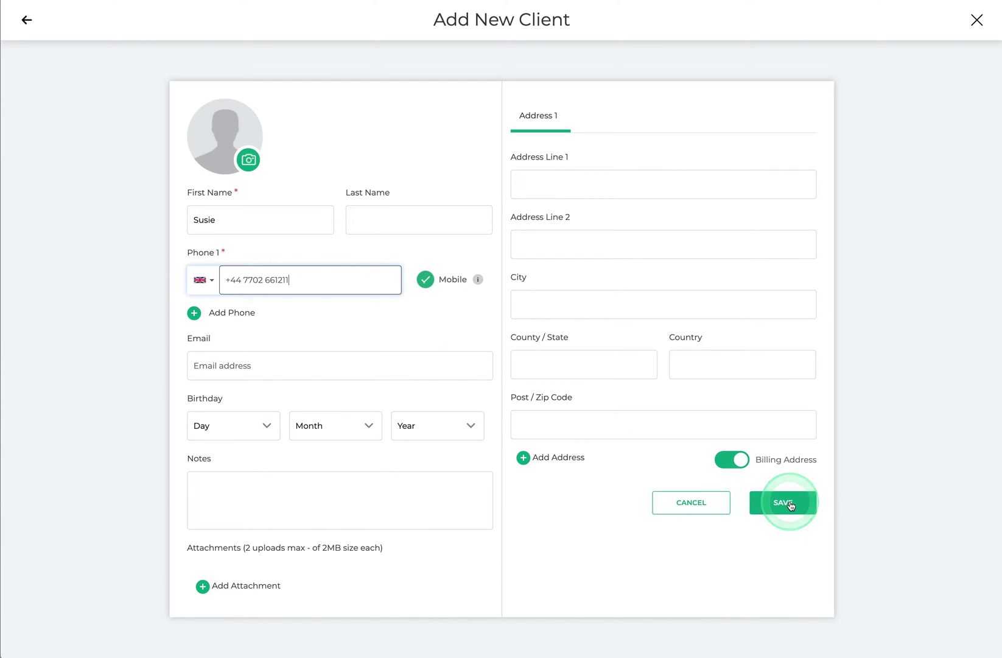
pyautogui.click(249, 369)
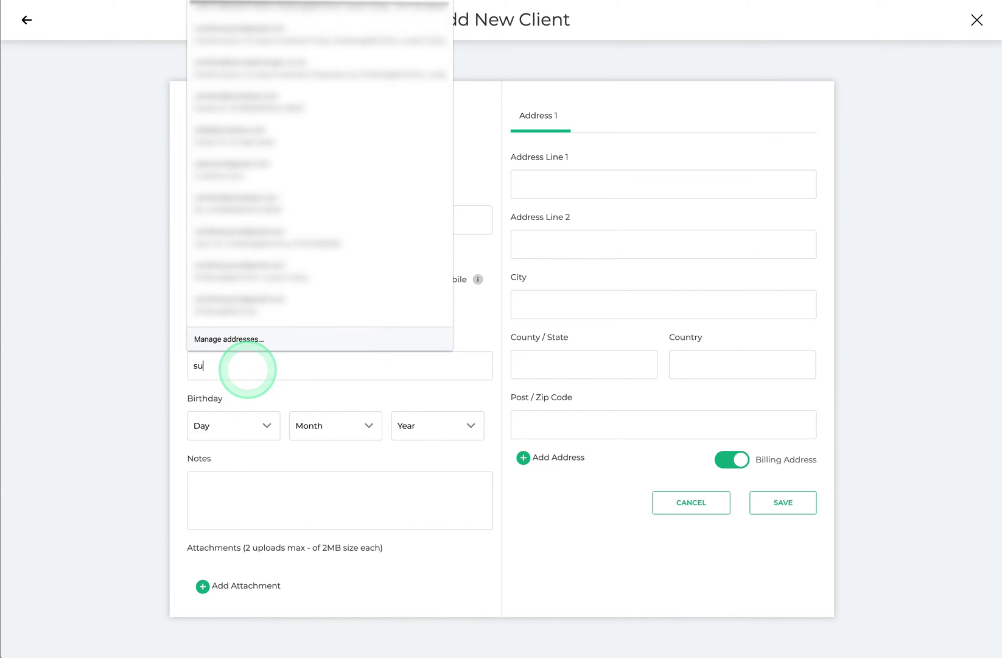
pyautogui.click(248, 369)
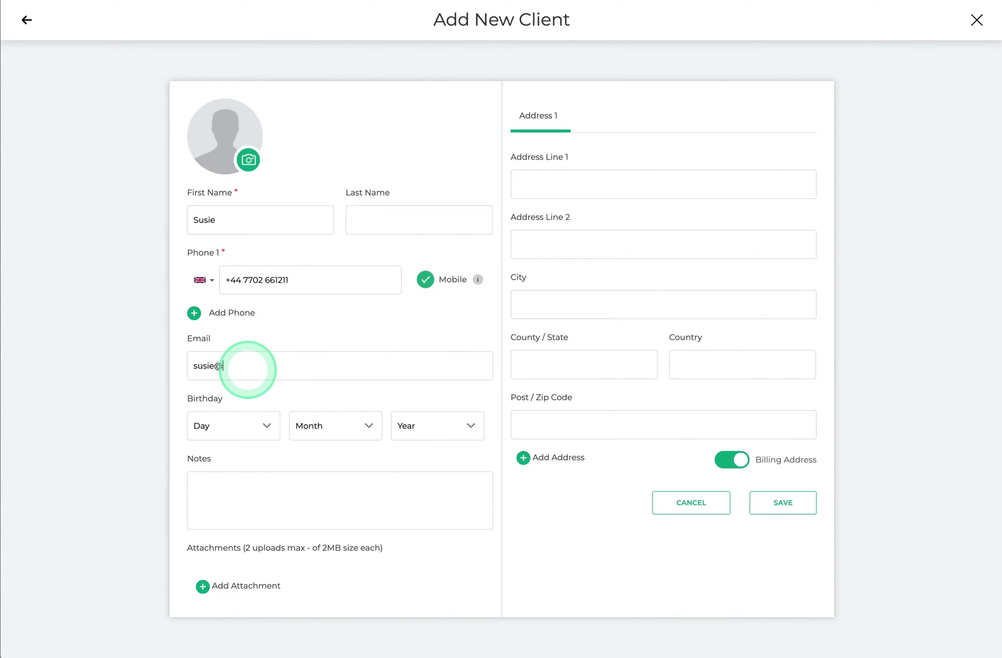
pyautogui.write('@gmail.com')
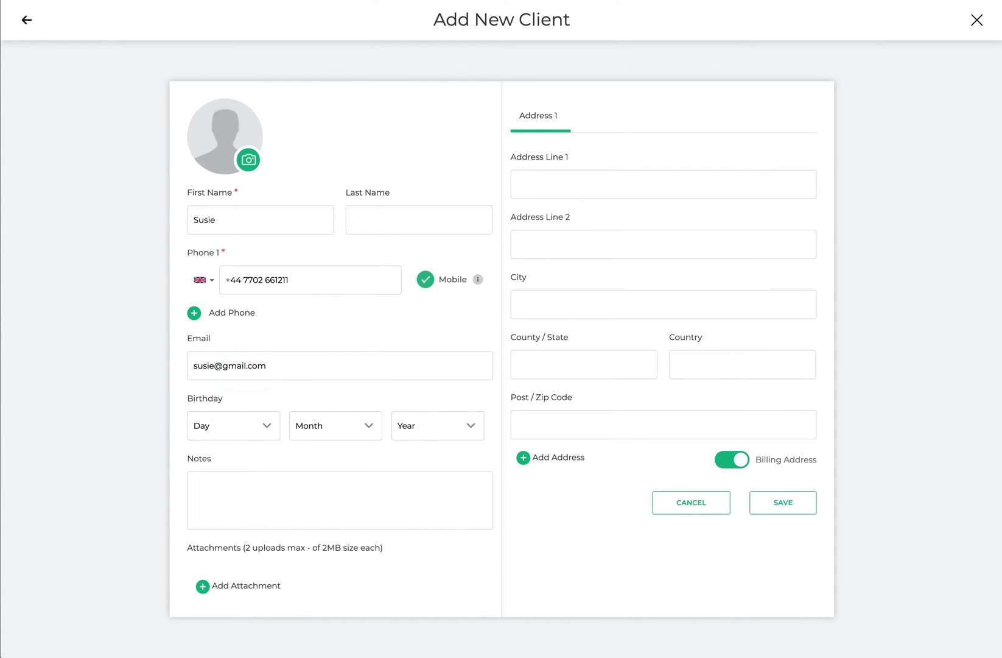
# Step: Fill in the client's first address line, city and postcode
pyautogui.click(541, 180)
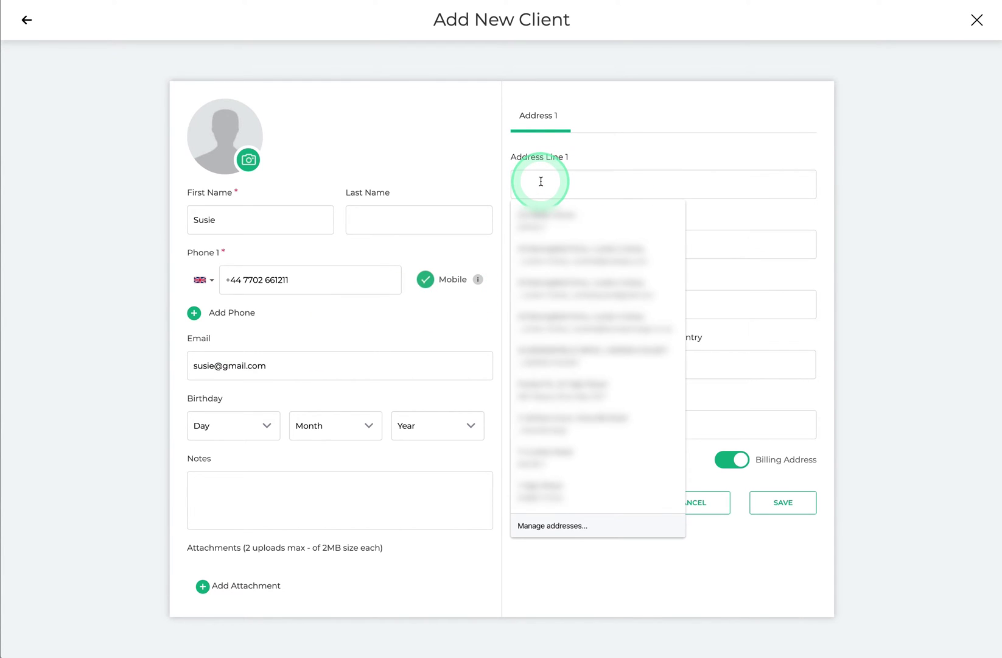
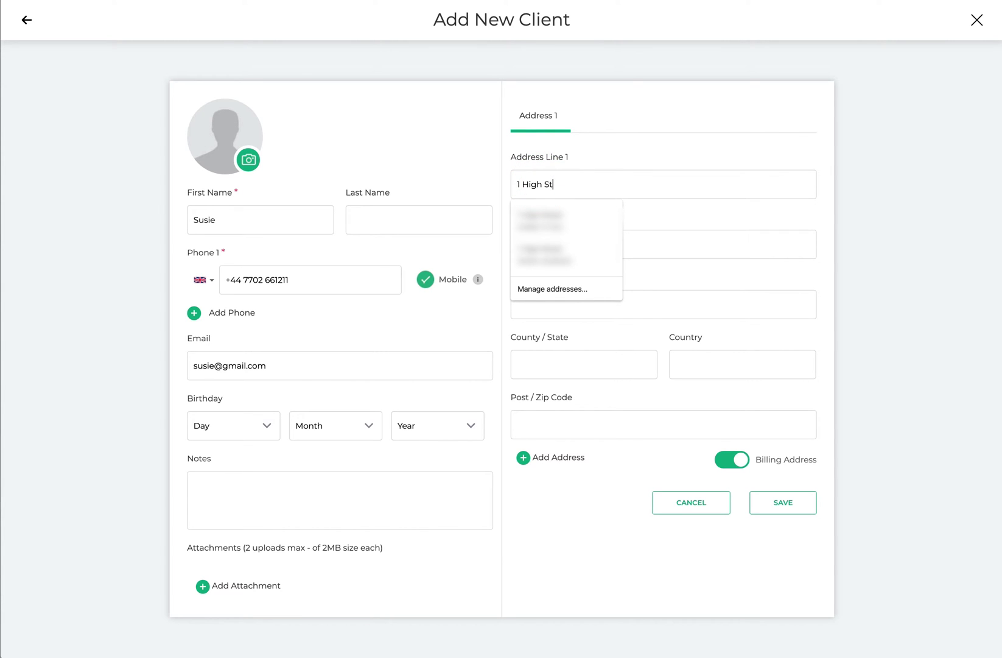
pyautogui.click(633, 253)
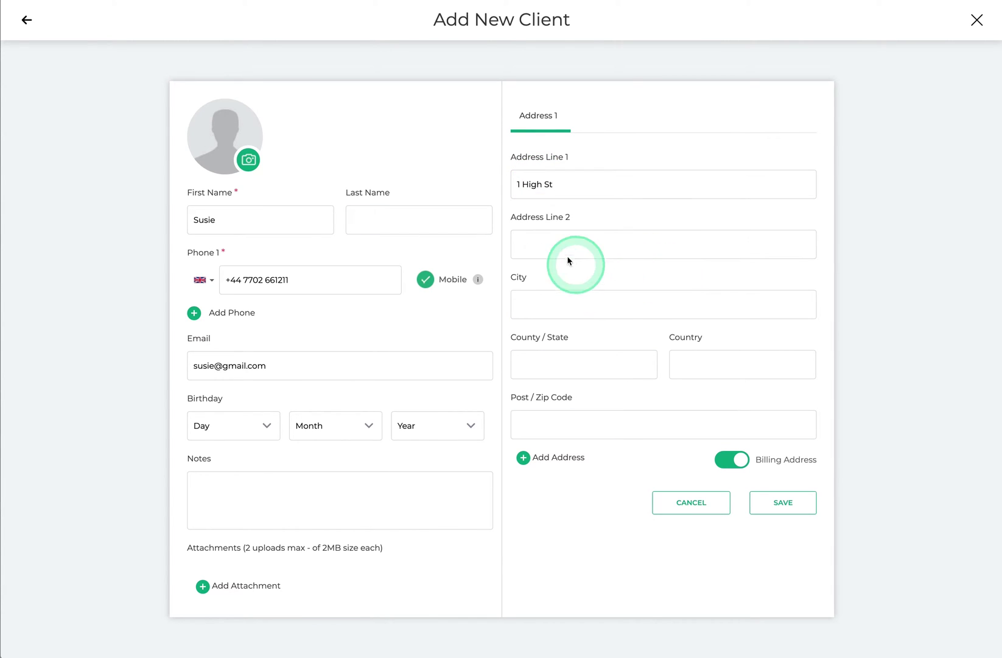
pyautogui.click(531, 302)
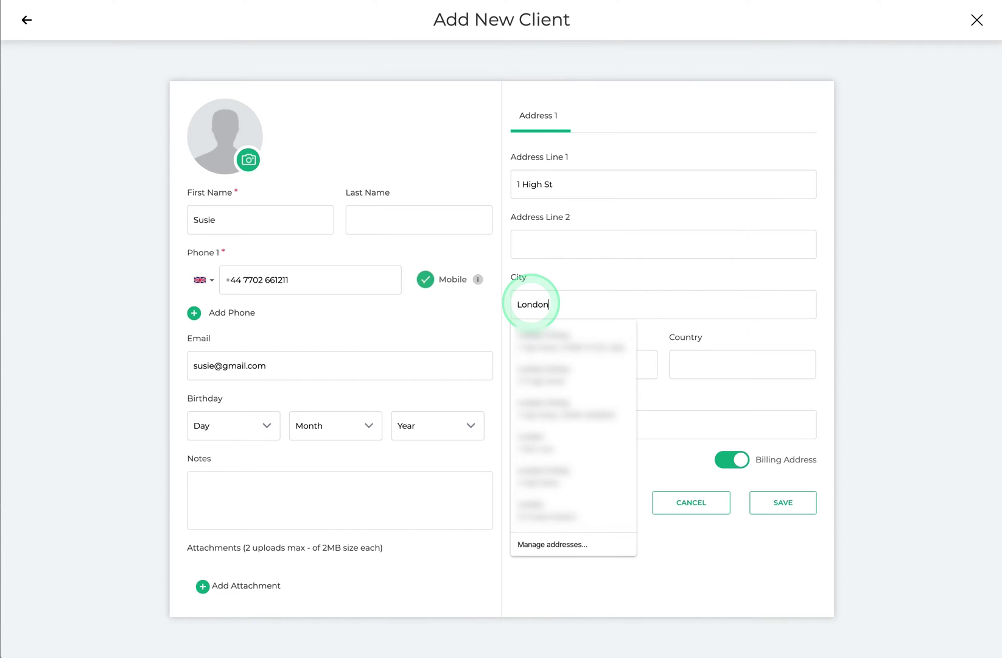
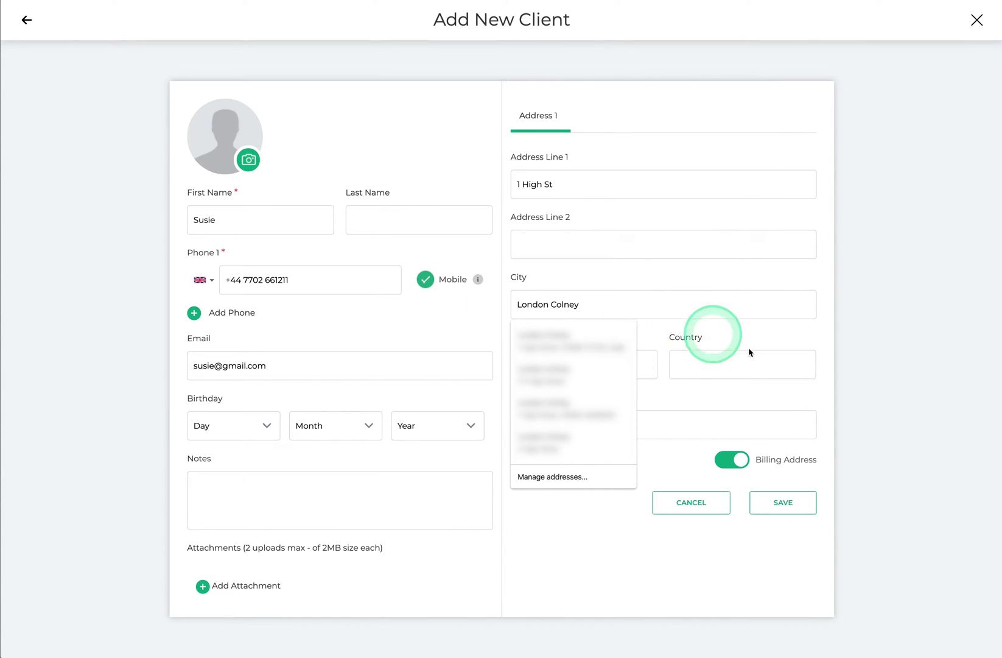
pyautogui.click(828, 340)
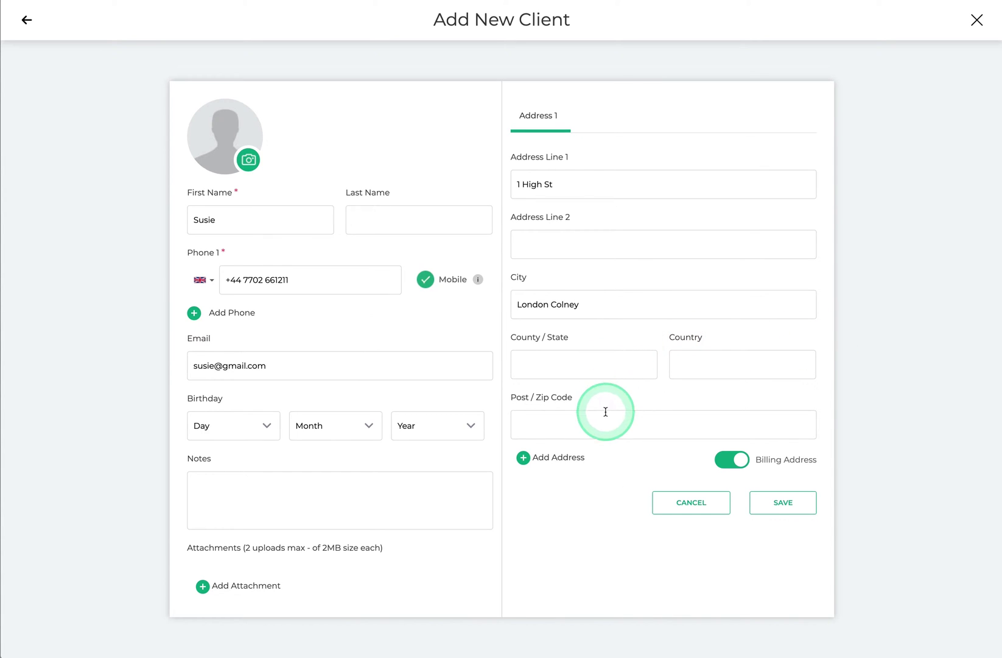
pyautogui.click(579, 425)
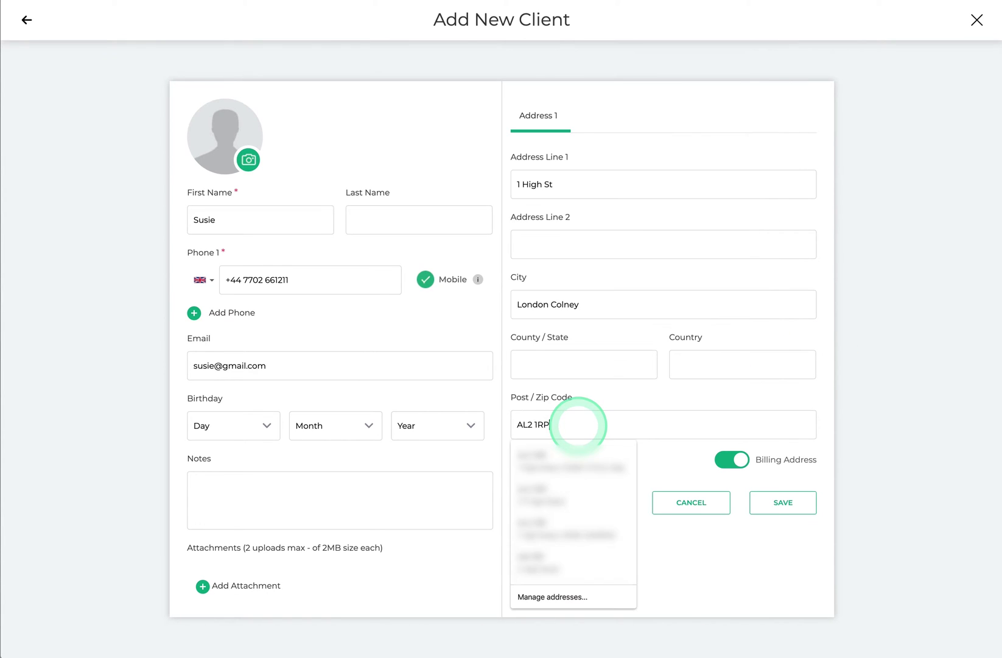
pyautogui.click(766, 553)
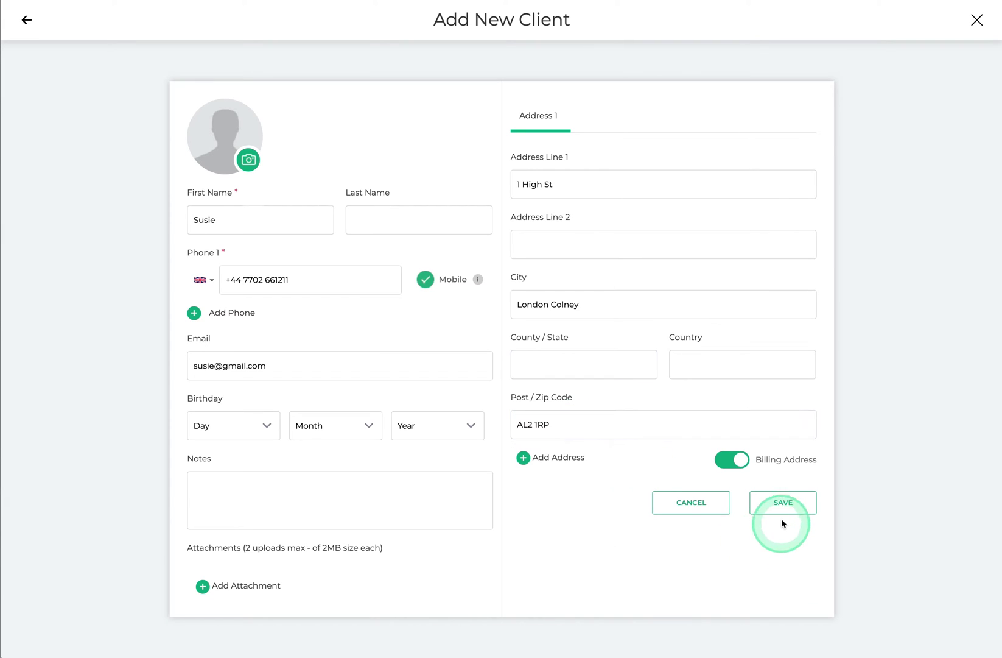
# Step: Save the new client and dismiss the client-created confirmation
pyautogui.click(786, 506)
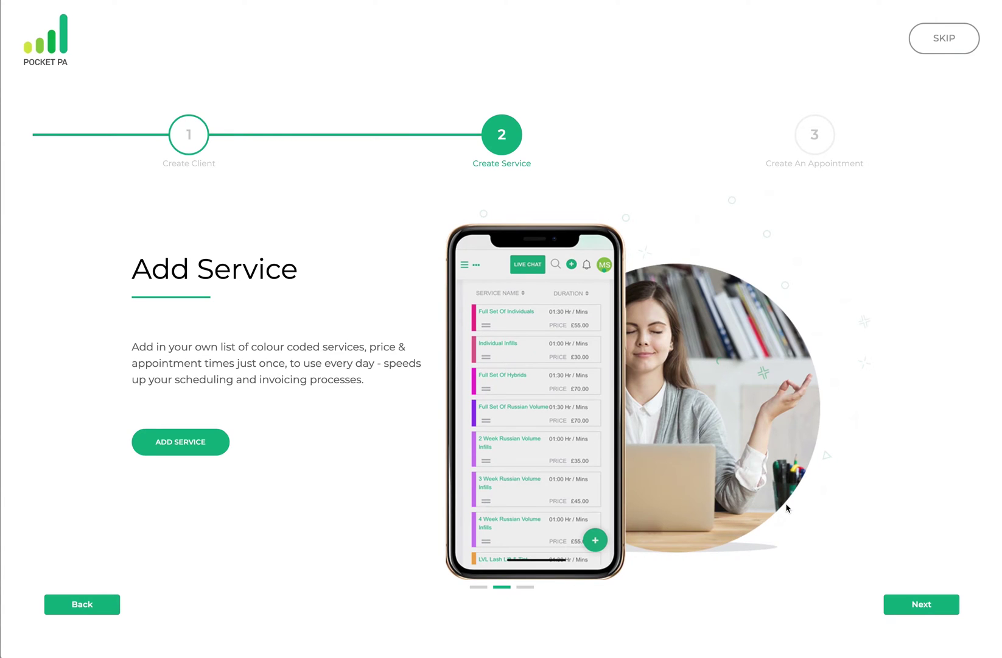
pyautogui.click(817, 249)
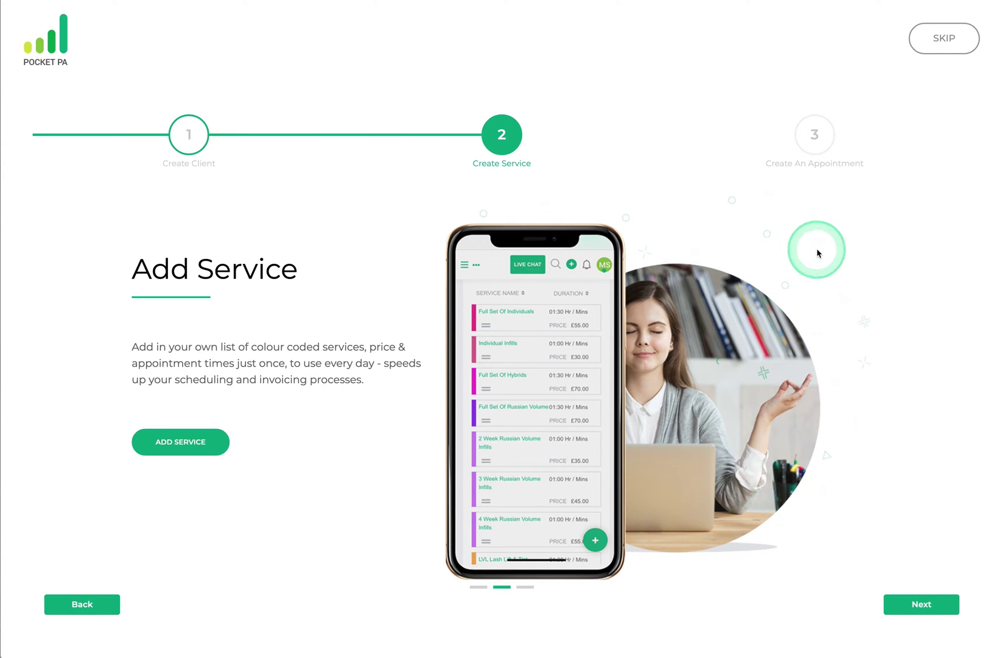
pyautogui.scroll(-1, 816, 248)
pyautogui.scroll(1, 817, 248)
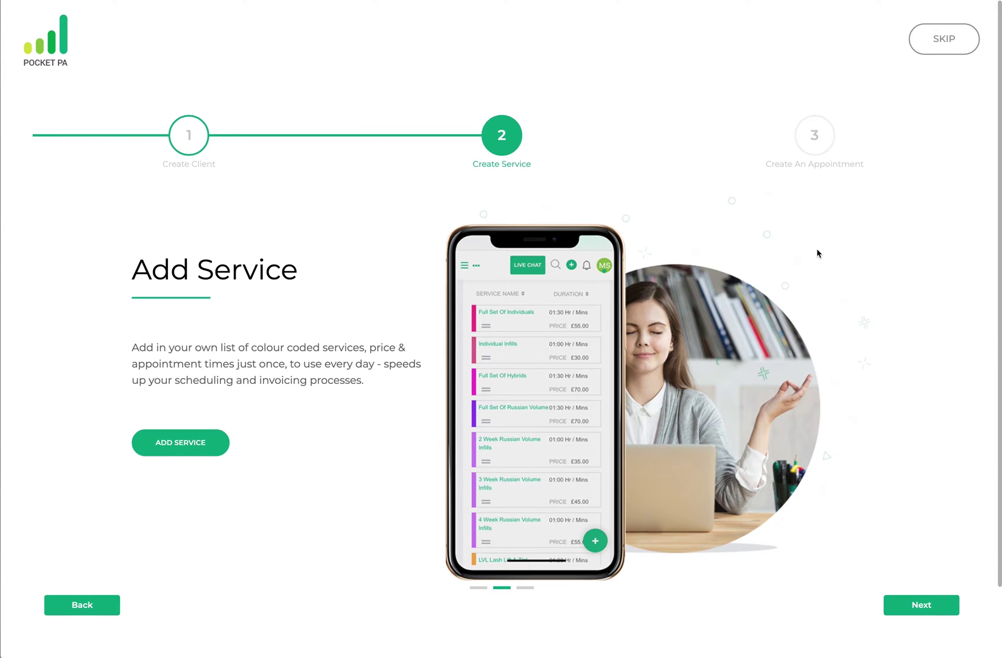
# Step: Start a new service named HAIRCUT and bring up its duration picker
pyautogui.click(176, 443)
pyautogui.click(207, 139)
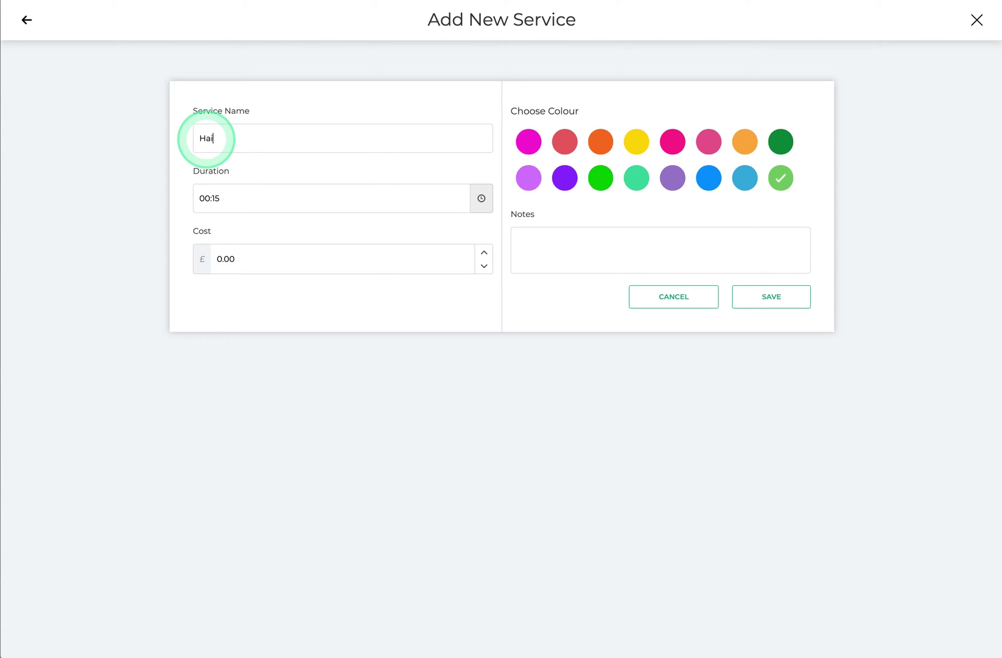
pyautogui.write('Haircut')
pyautogui.click(213, 166)
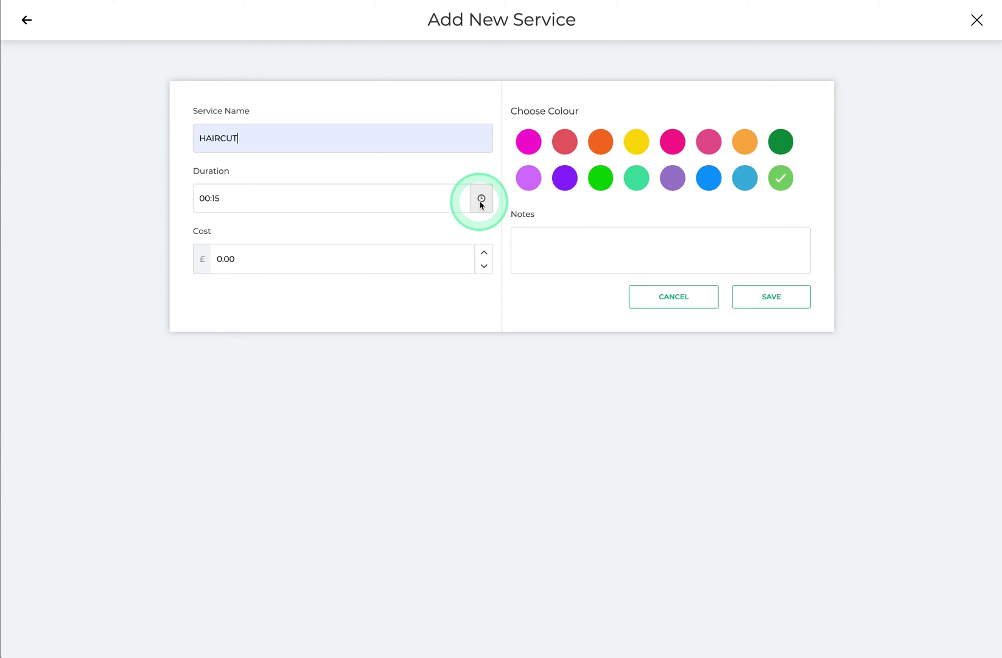
pyautogui.click(482, 207)
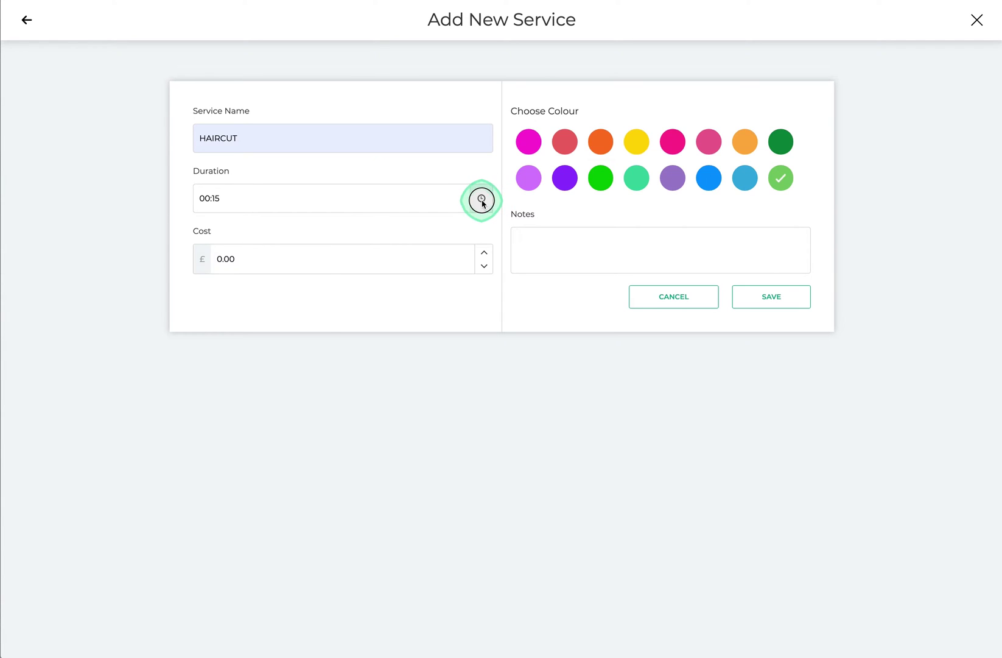
pyautogui.click(482, 201)
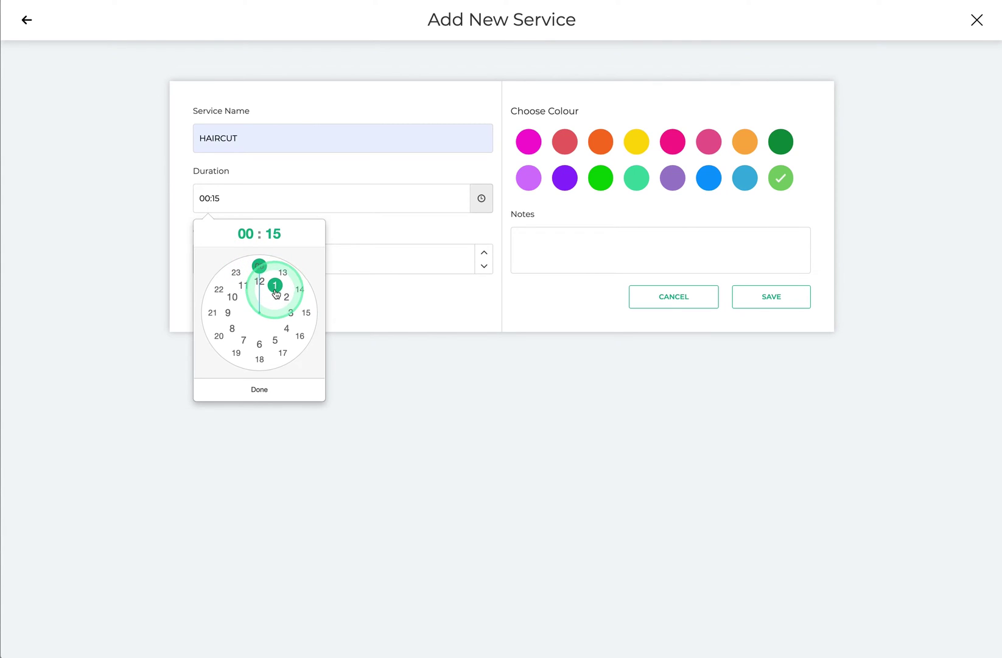
# Step: Set the HAIRCUT duration to 01:00
pyautogui.click(275, 289)
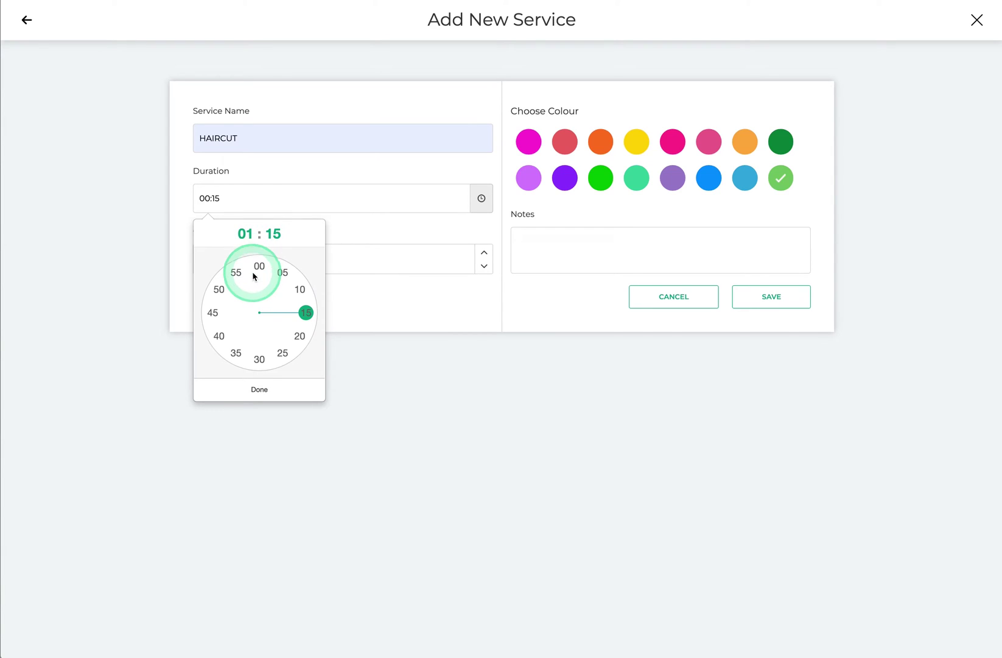
pyautogui.click(259, 267)
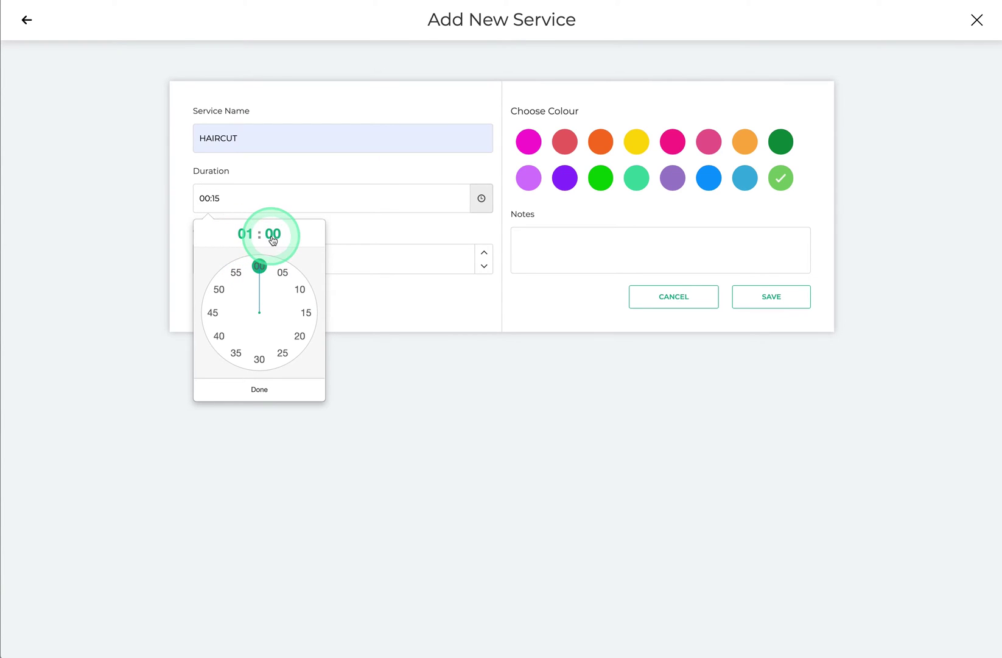
pyautogui.click(258, 359)
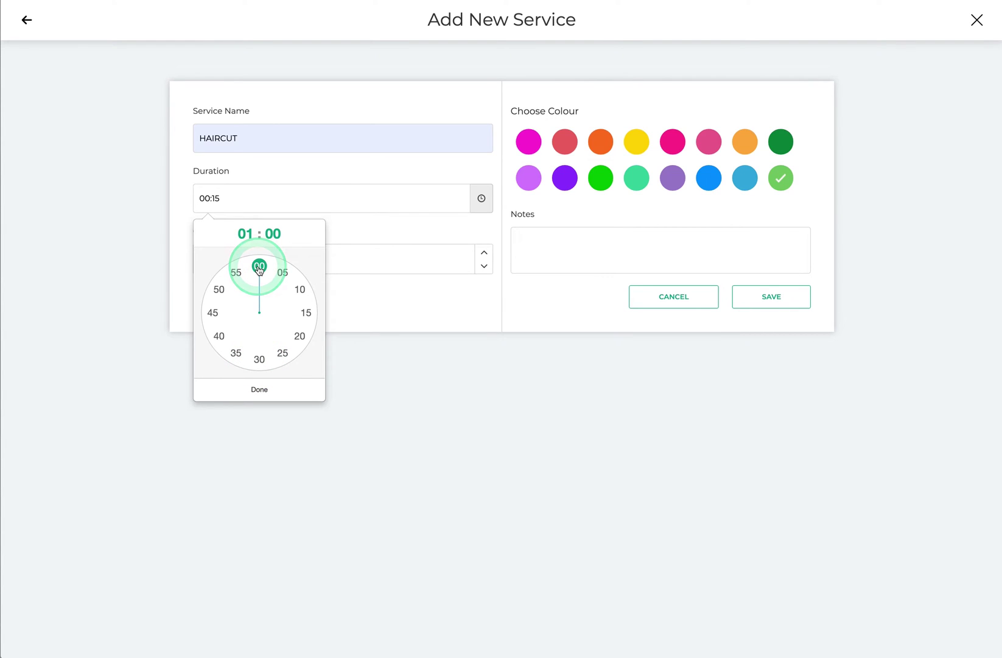
pyautogui.click(246, 234)
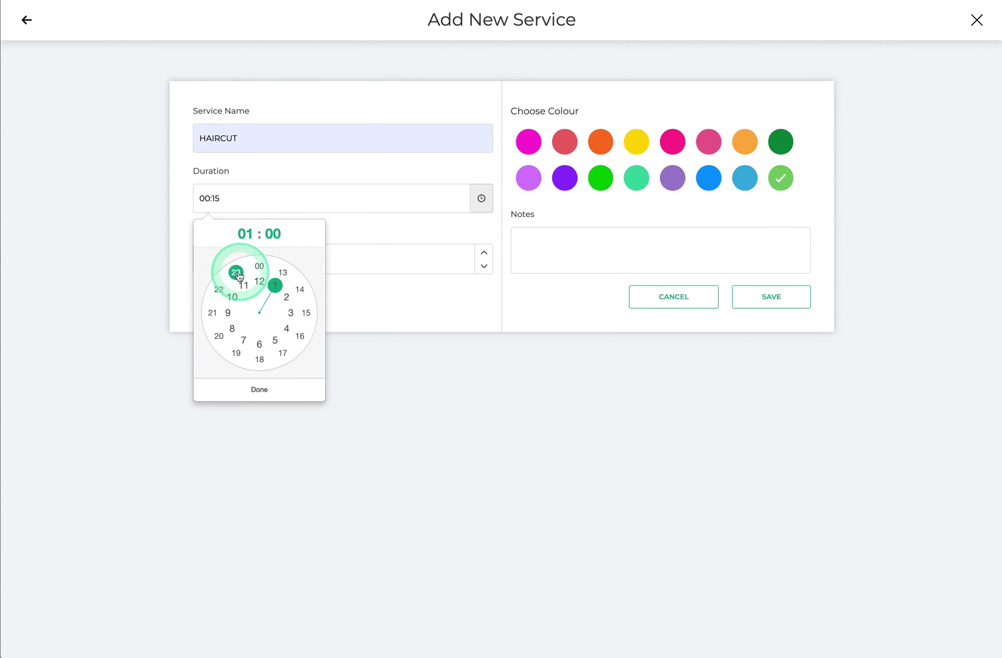
pyautogui.click(276, 289)
pyautogui.click(260, 385)
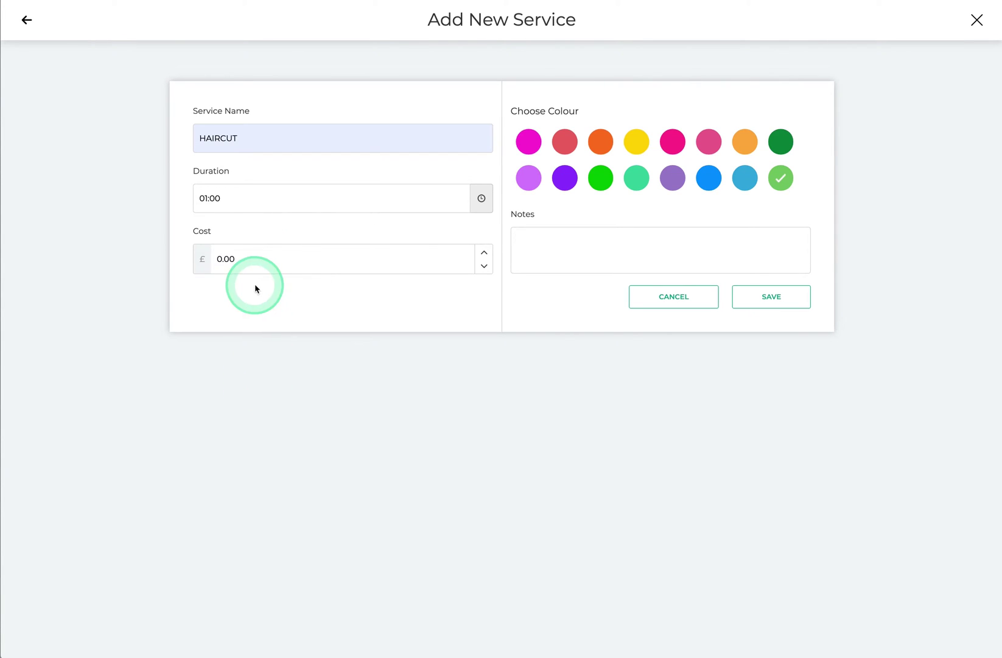
# Step: Set the cost to £25.00, choose bright green, and save the HAIRCUT service
pyautogui.click(223, 258)
pyautogui.moveTo(222, 259); pyautogui.dragTo(212, 262)
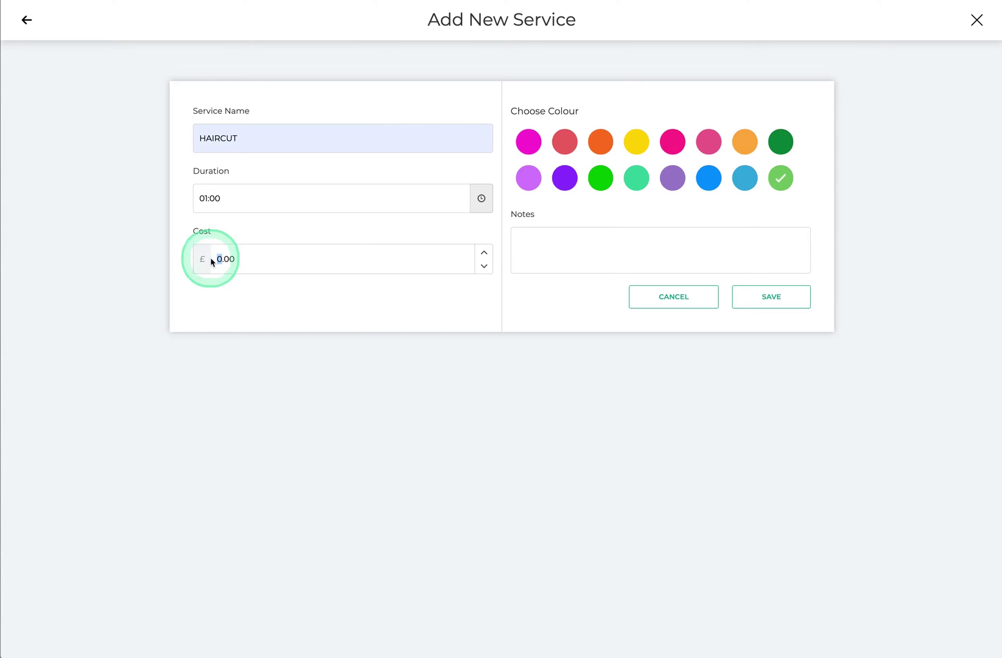
pyautogui.write('25')
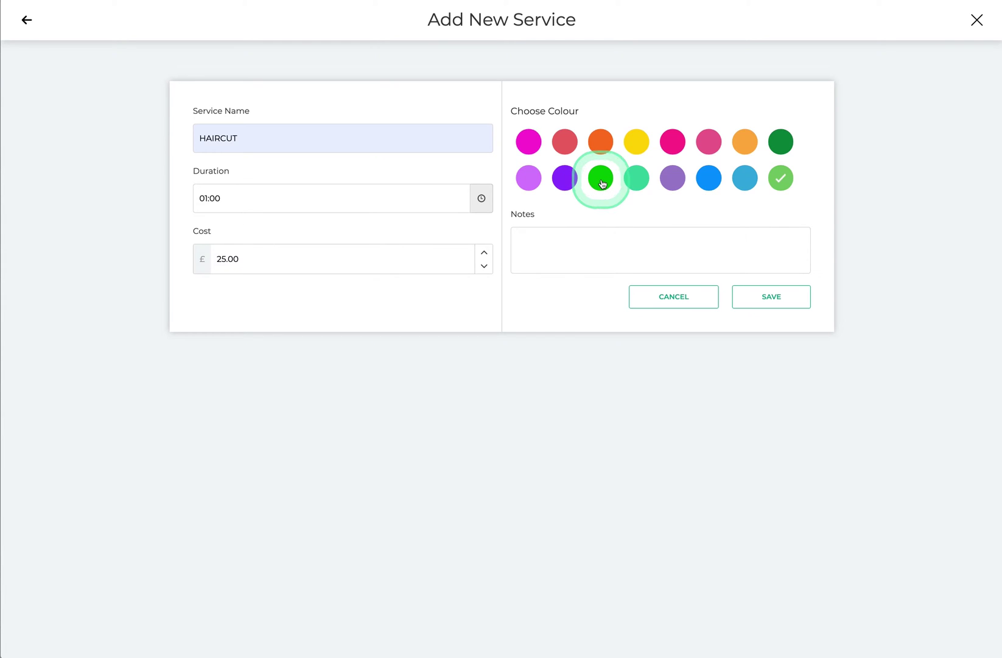
pyautogui.click(519, 237)
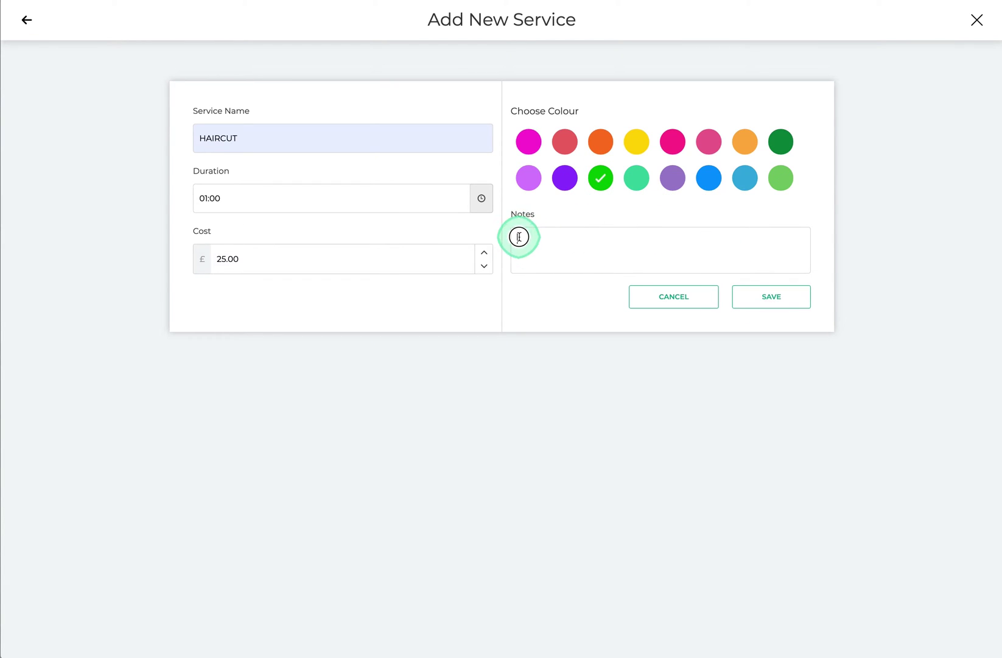
pyautogui.click(772, 299)
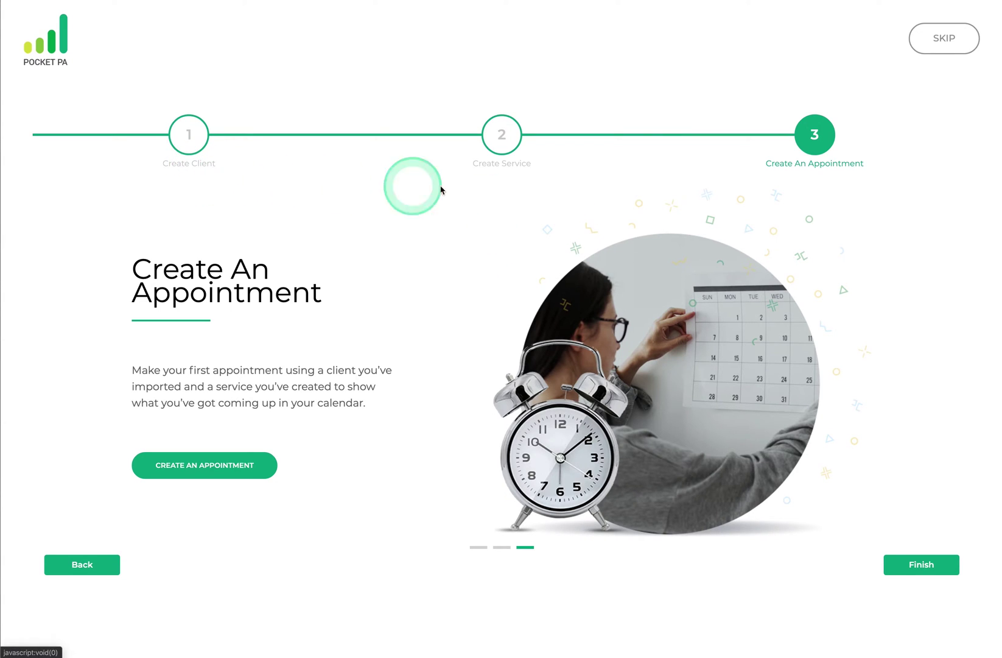
# Step: Begin the first appointment from onboarding step 3, showing a blank New Appointment form
pyautogui.click(190, 466)
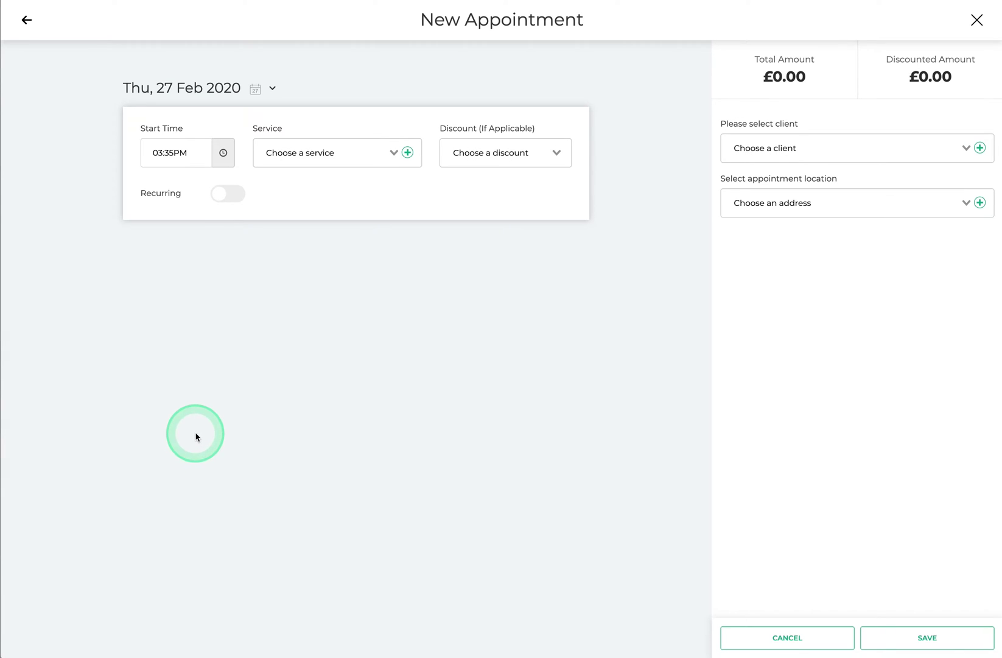
# Step: Set the appointment date to Fri, 28 Feb 2020 with a 12:00PM start
pyautogui.click(256, 90)
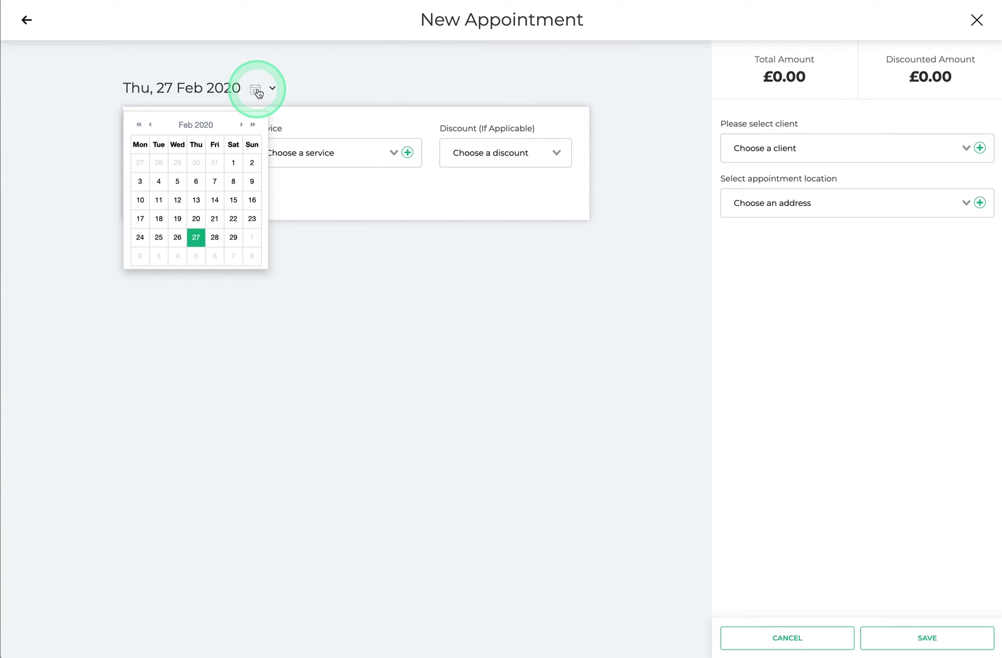
pyautogui.click(215, 237)
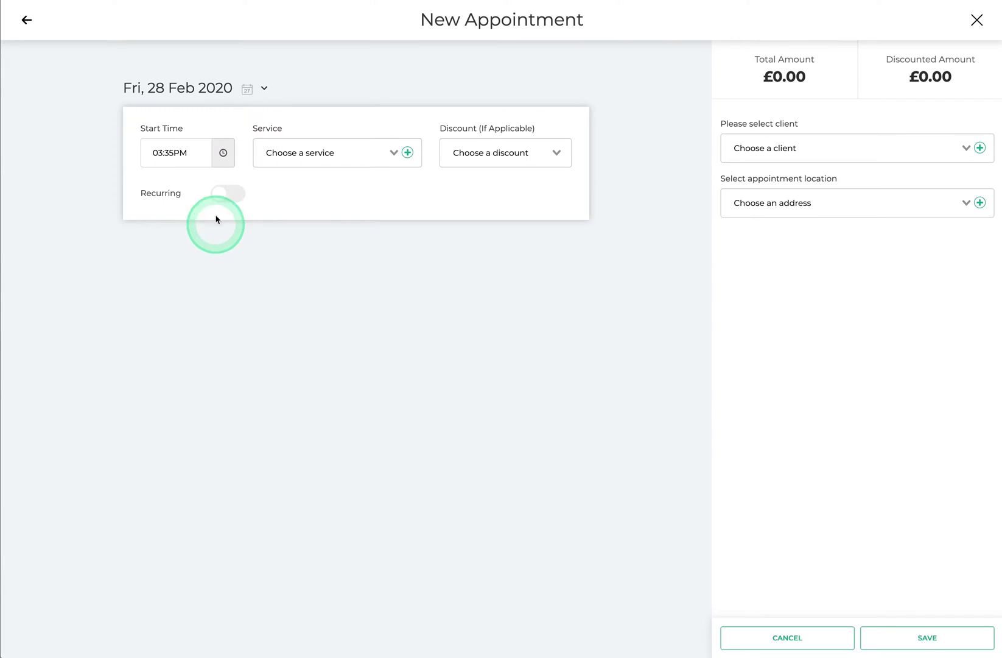
pyautogui.click(222, 153)
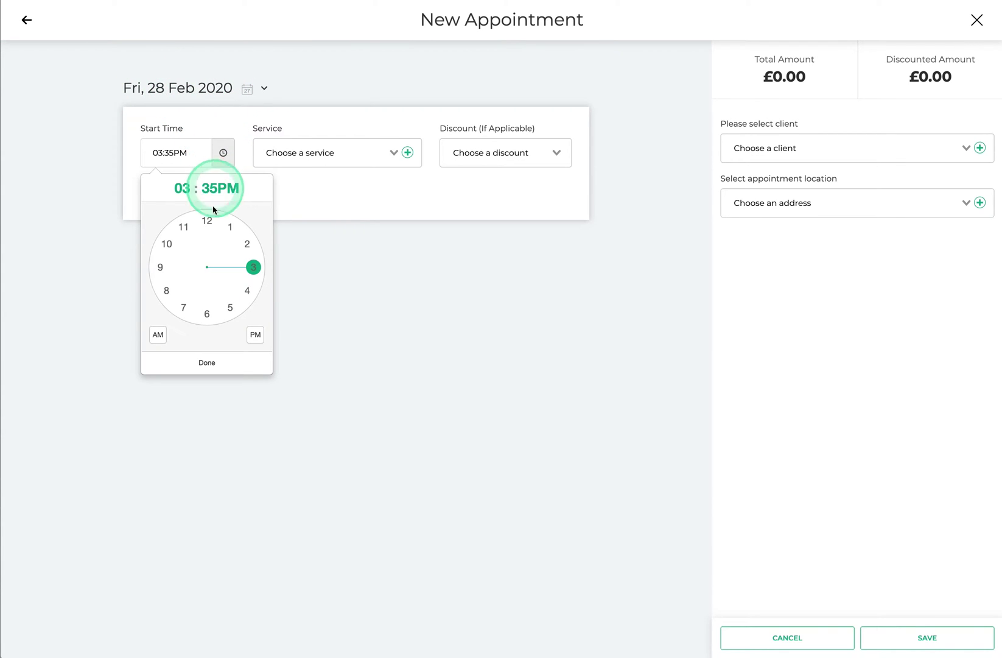
pyautogui.click(207, 223)
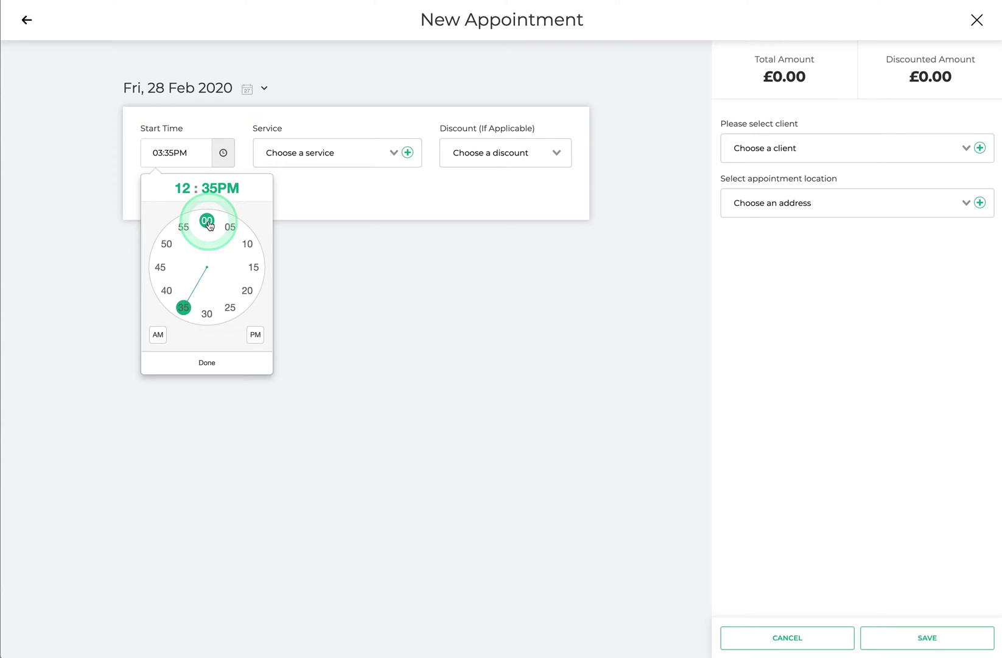
pyautogui.click(207, 220)
pyautogui.click(255, 334)
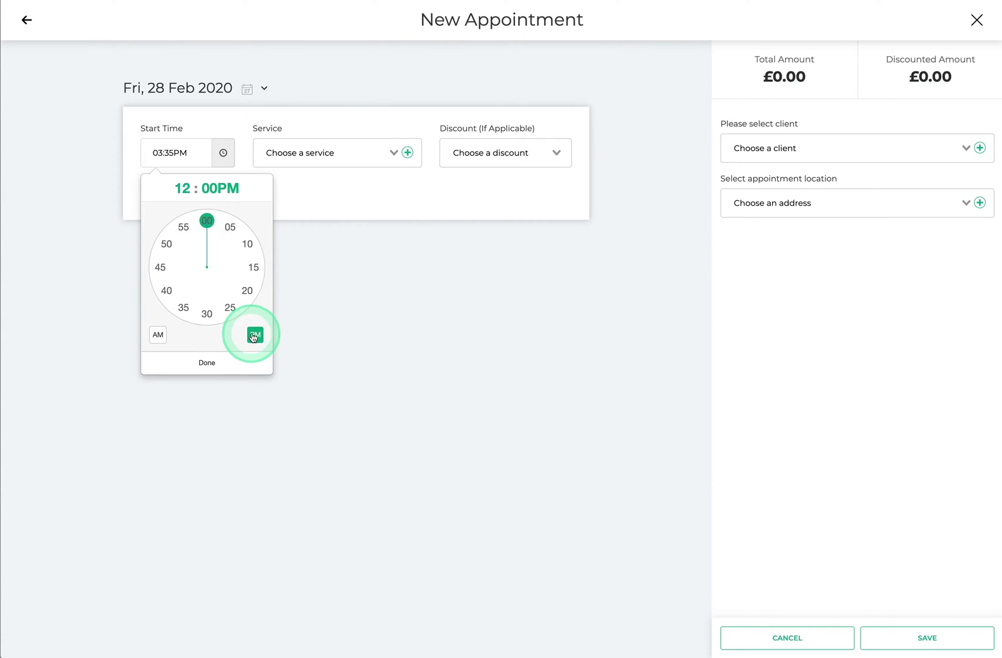
pyautogui.click(211, 362)
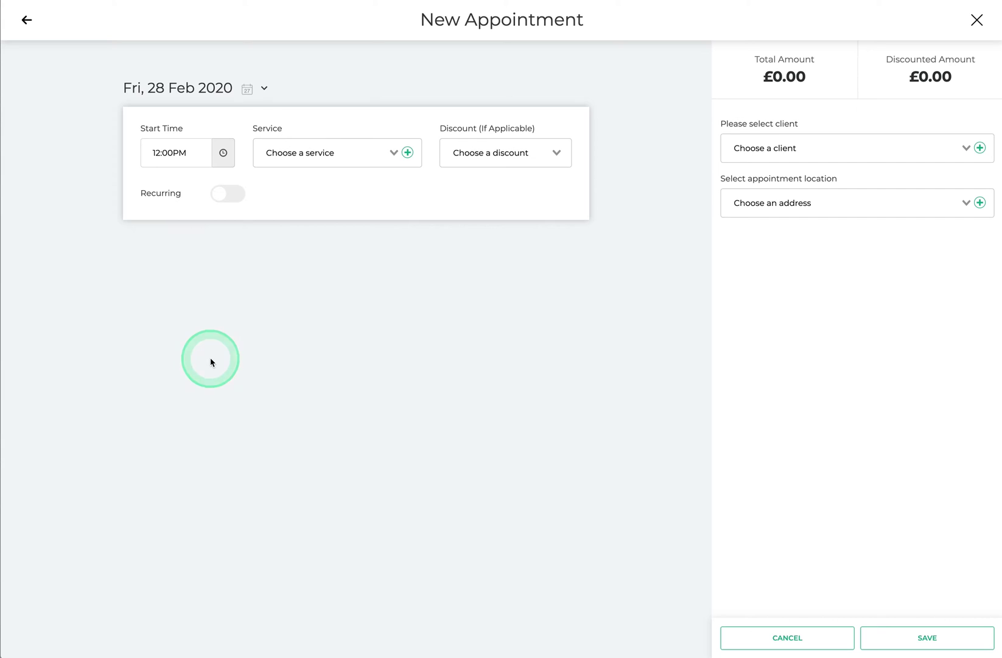
# Step: Choose HAIRCUT, the existing client and her saved address, then save the appointment
pyautogui.click(393, 152)
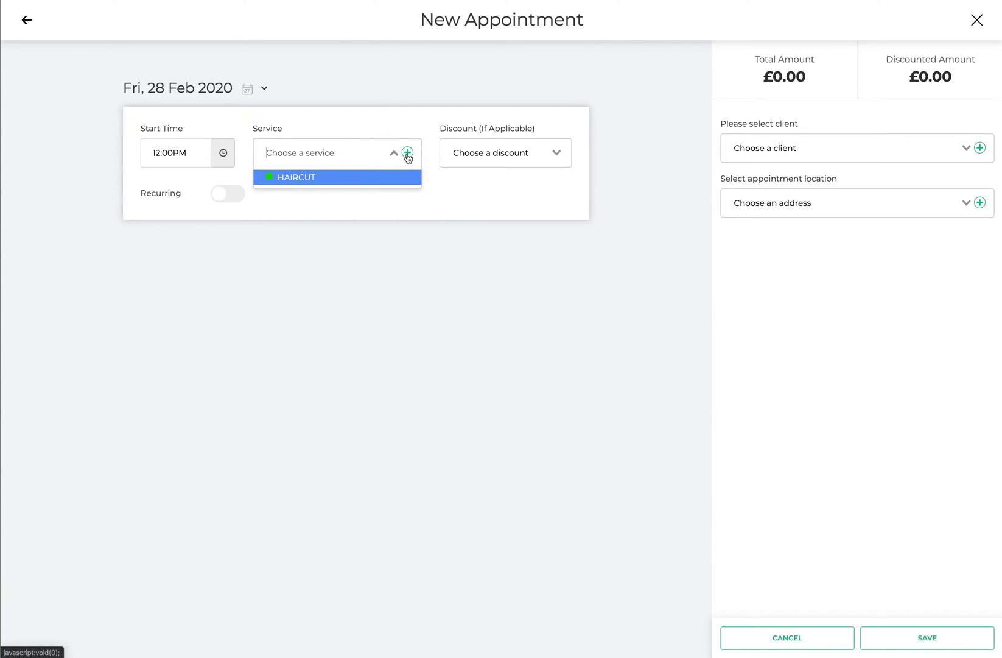
pyautogui.click(292, 178)
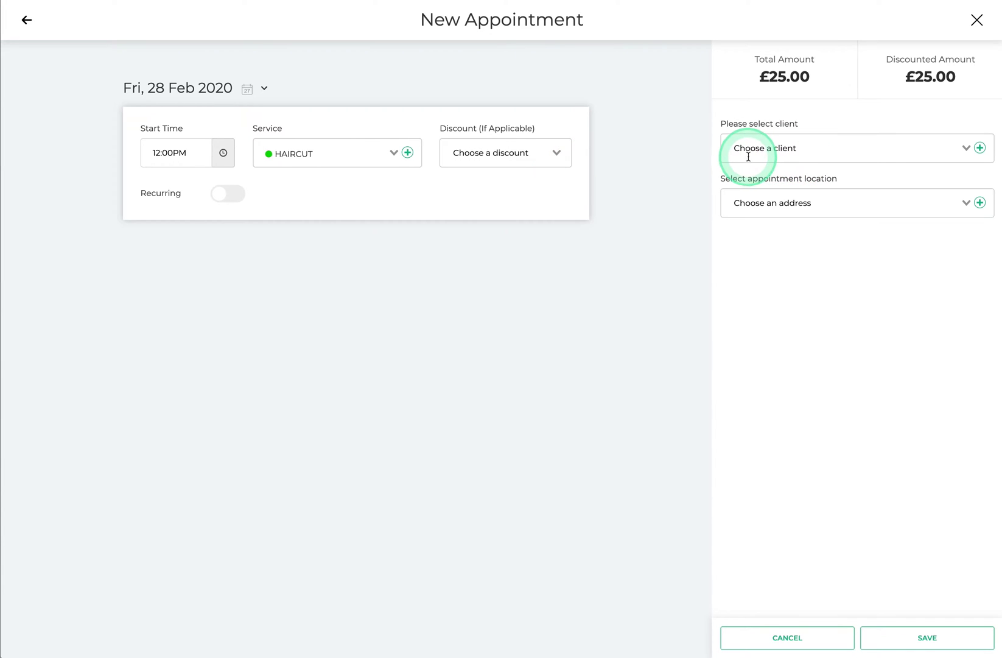
pyautogui.click(967, 148)
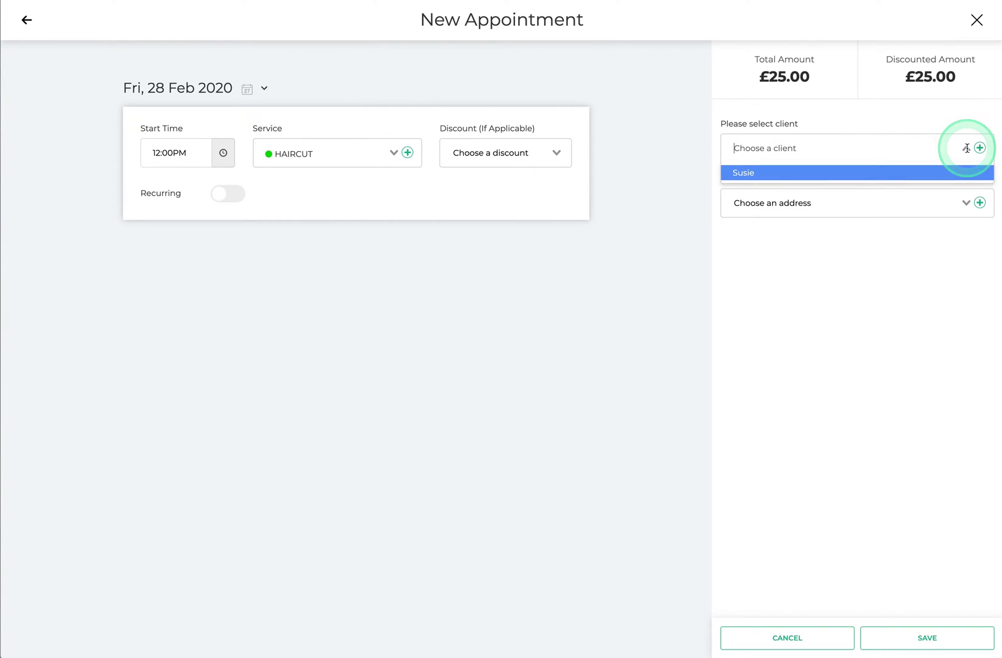
pyautogui.click(967, 148)
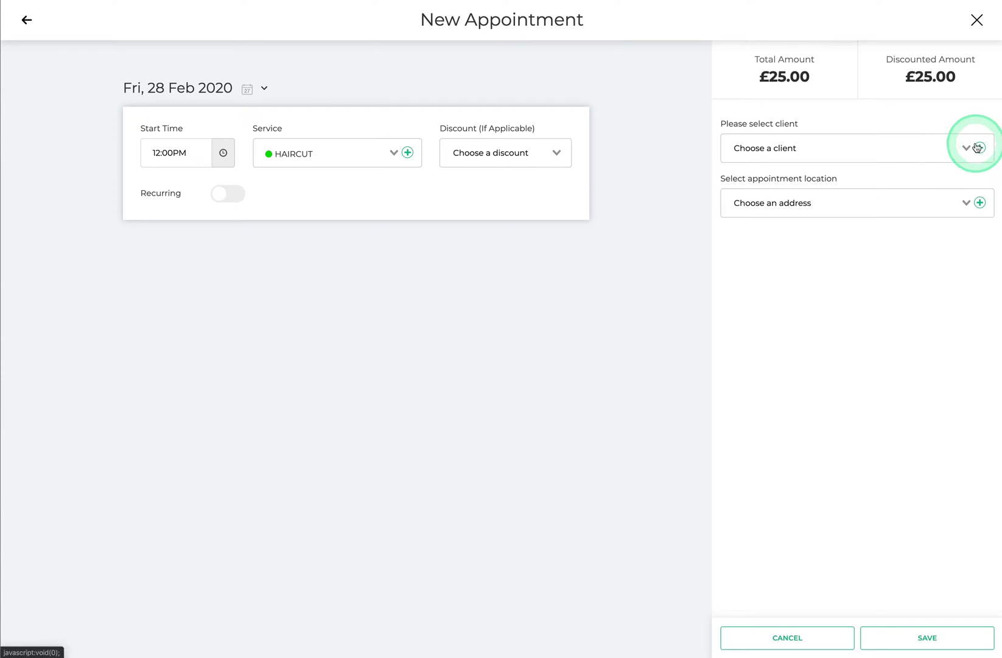
pyautogui.click(966, 148)
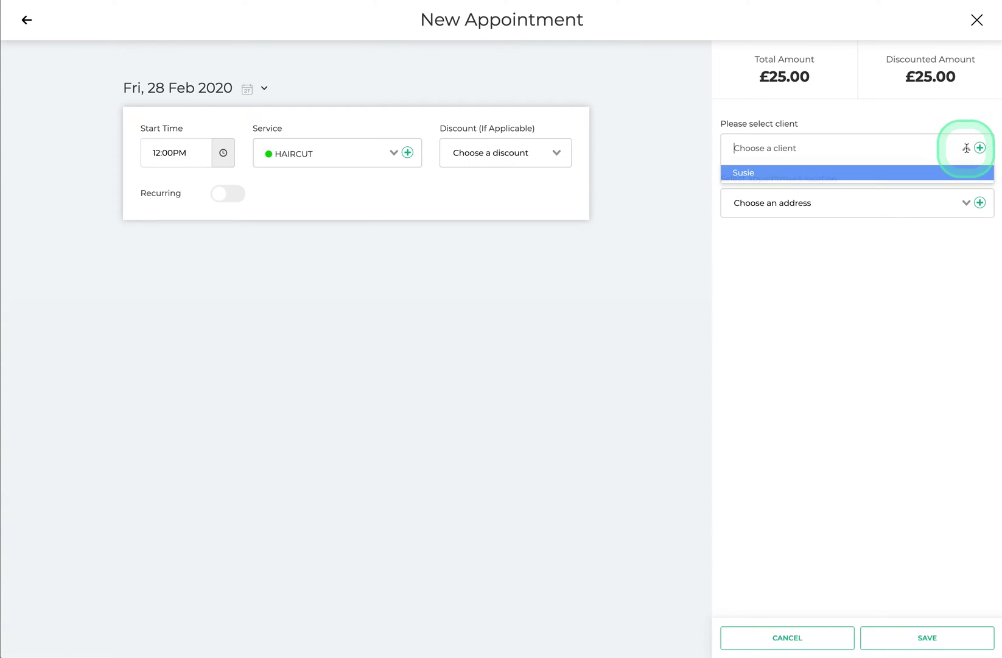
pyautogui.click(745, 174)
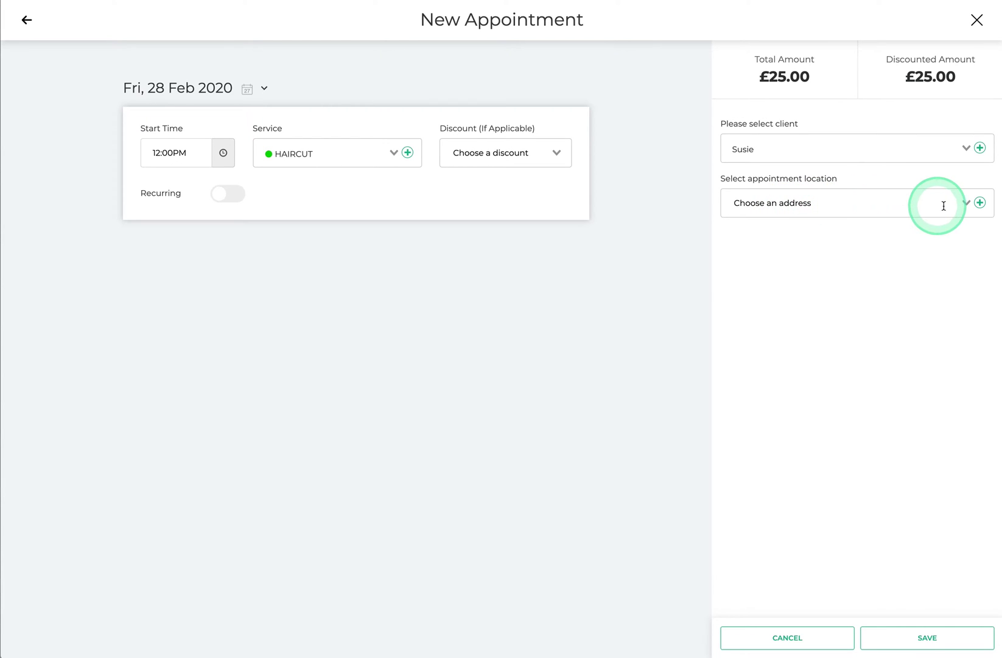
pyautogui.click(966, 203)
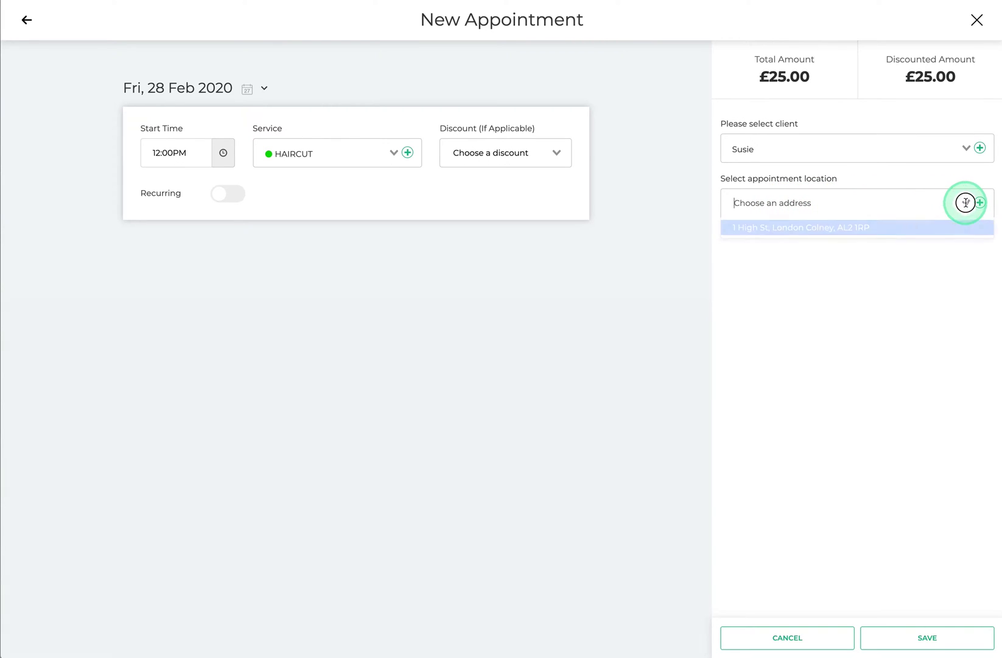
pyautogui.click(803, 229)
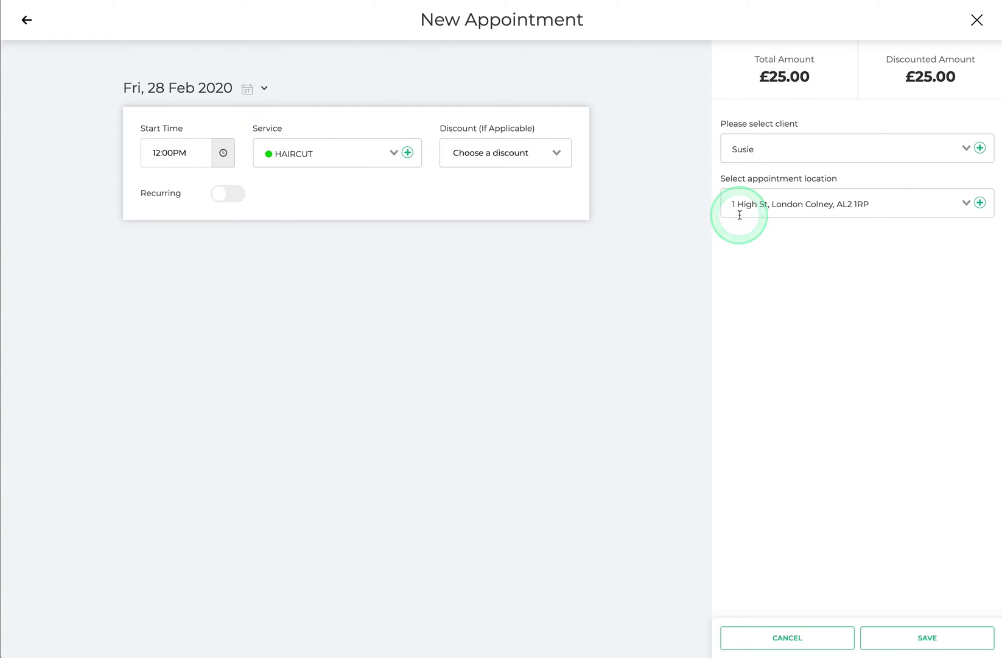
pyautogui.click(923, 643)
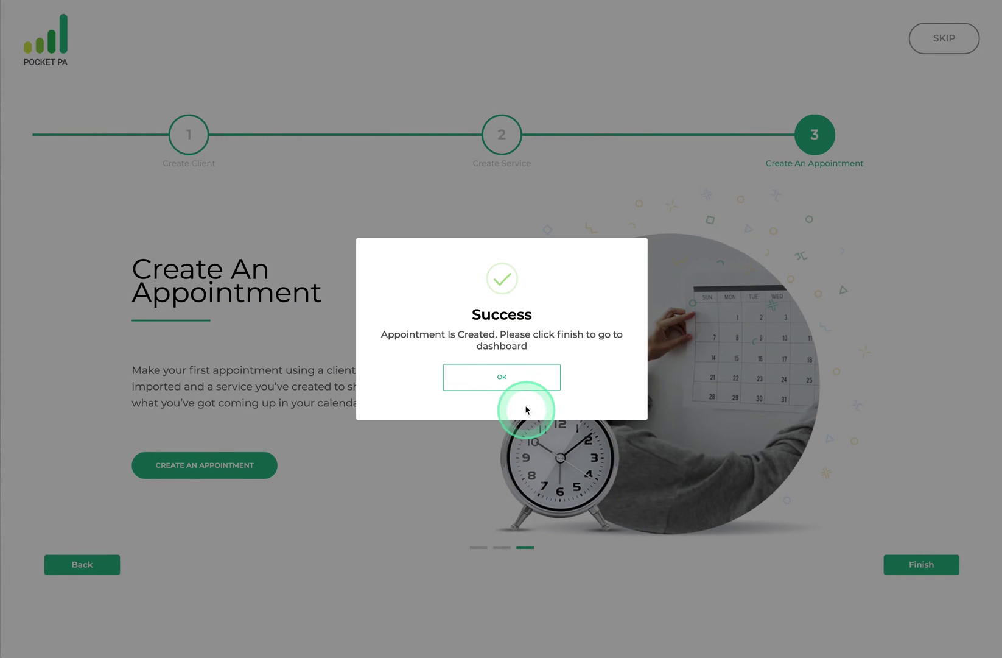
# Step: Acknowledge the appointment success message and finish onboarding to reach the Dashboard
pyautogui.click(504, 377)
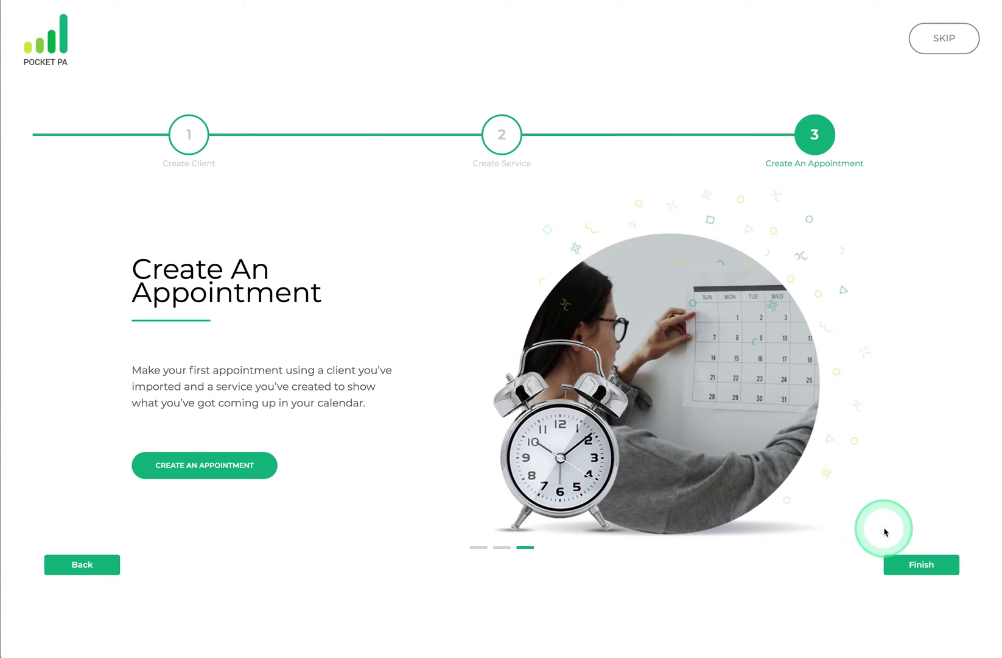
pyautogui.click(925, 565)
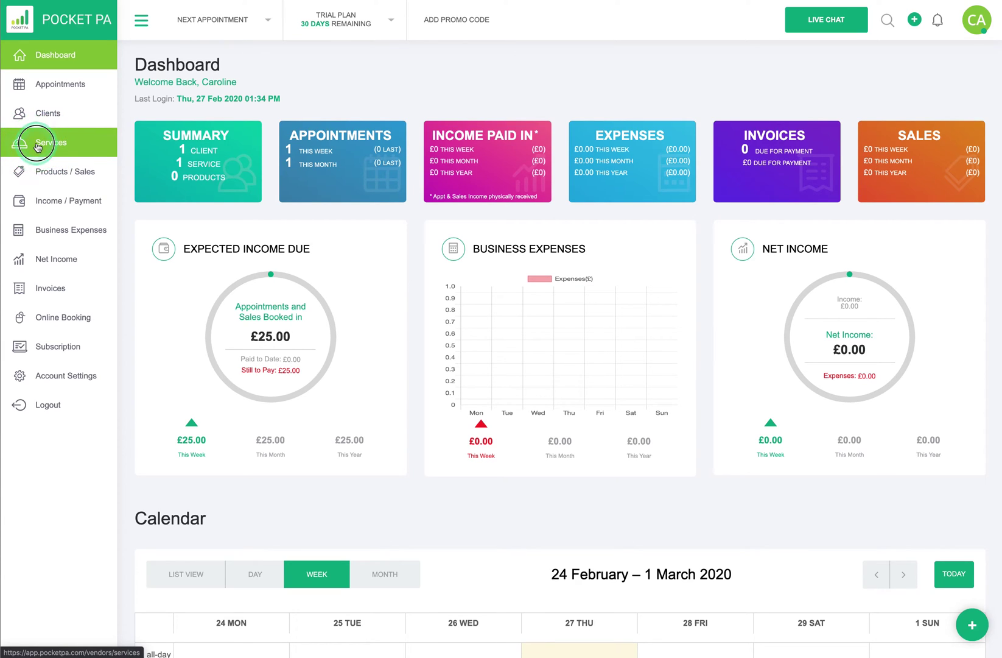
# Step: Go to the Services list and open a blank Add New Service form from the quick-add grid
pyautogui.click(37, 146)
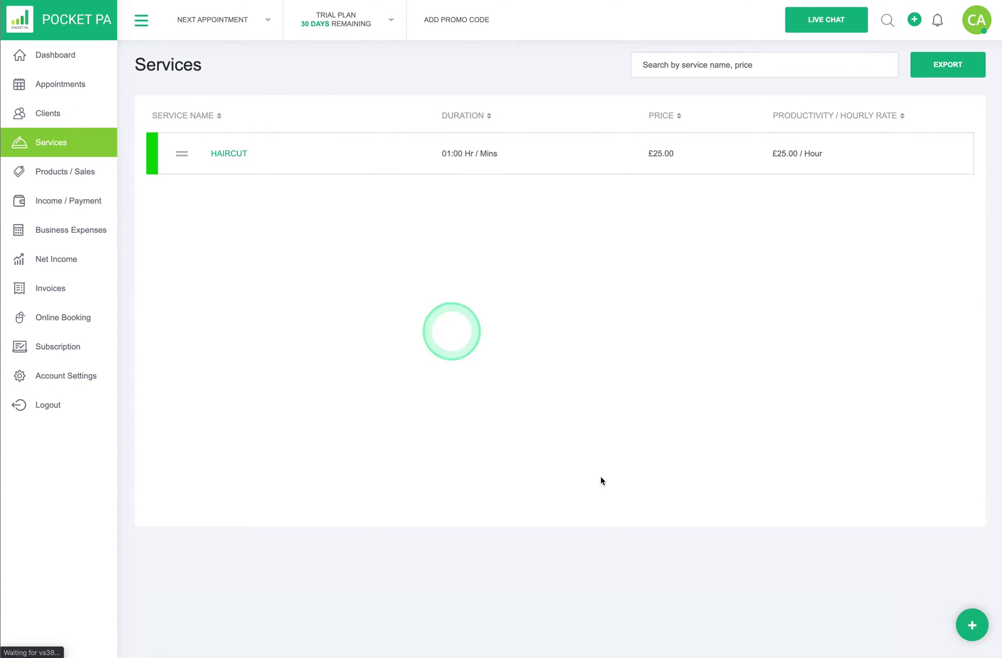
pyautogui.click(973, 627)
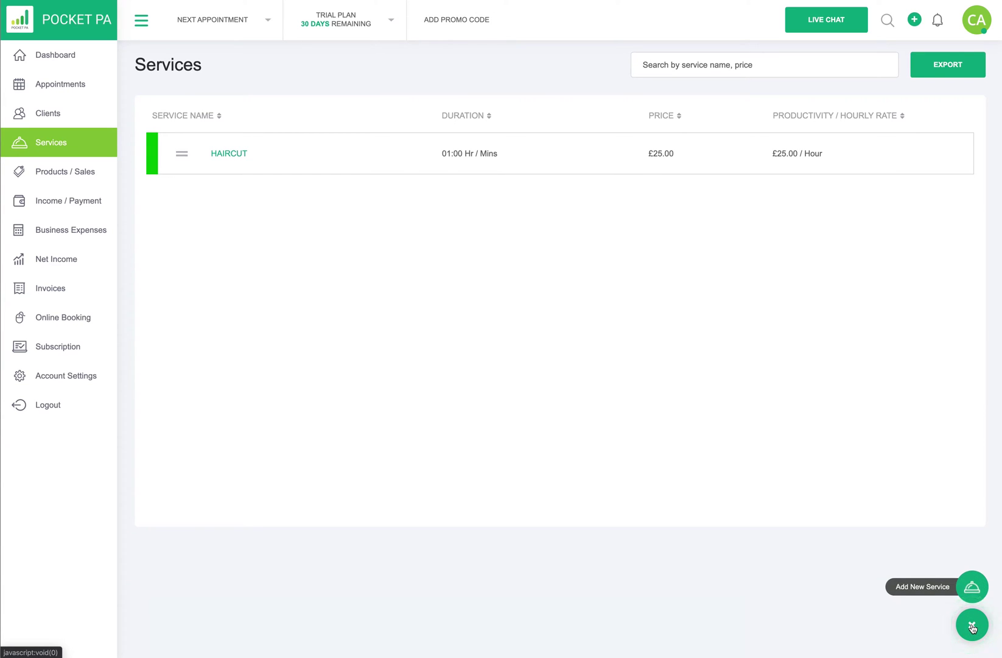
pyautogui.click(916, 20)
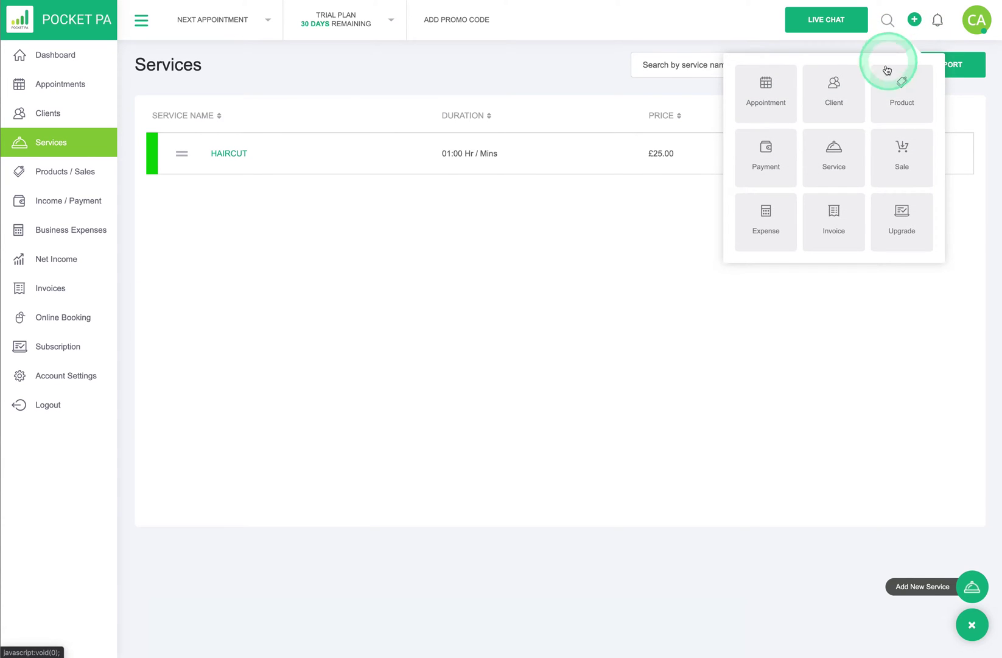
pyautogui.click(805, 142)
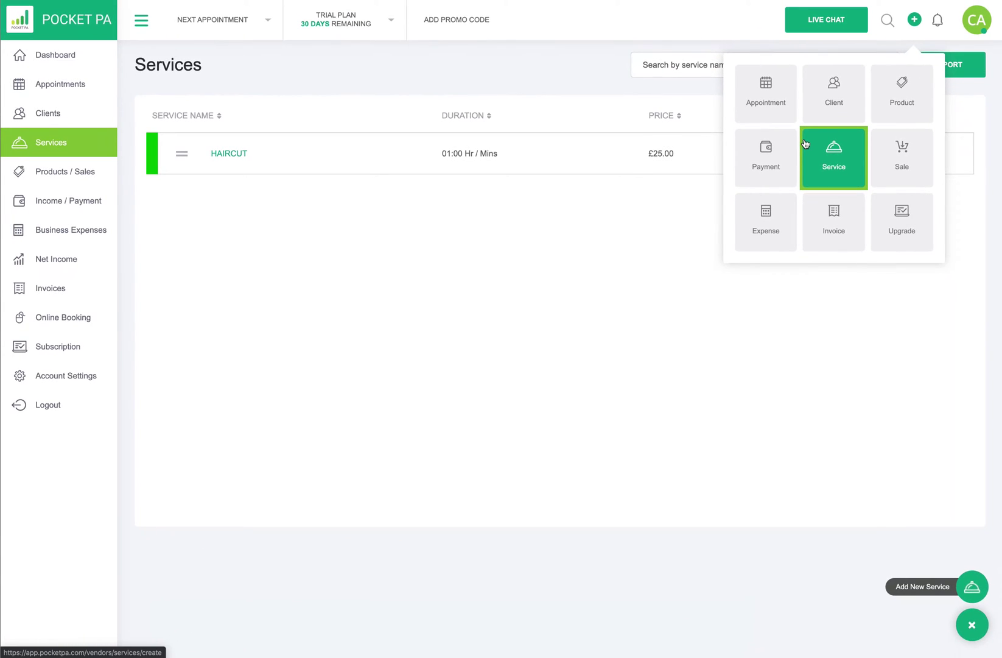
pyautogui.click(774, 103)
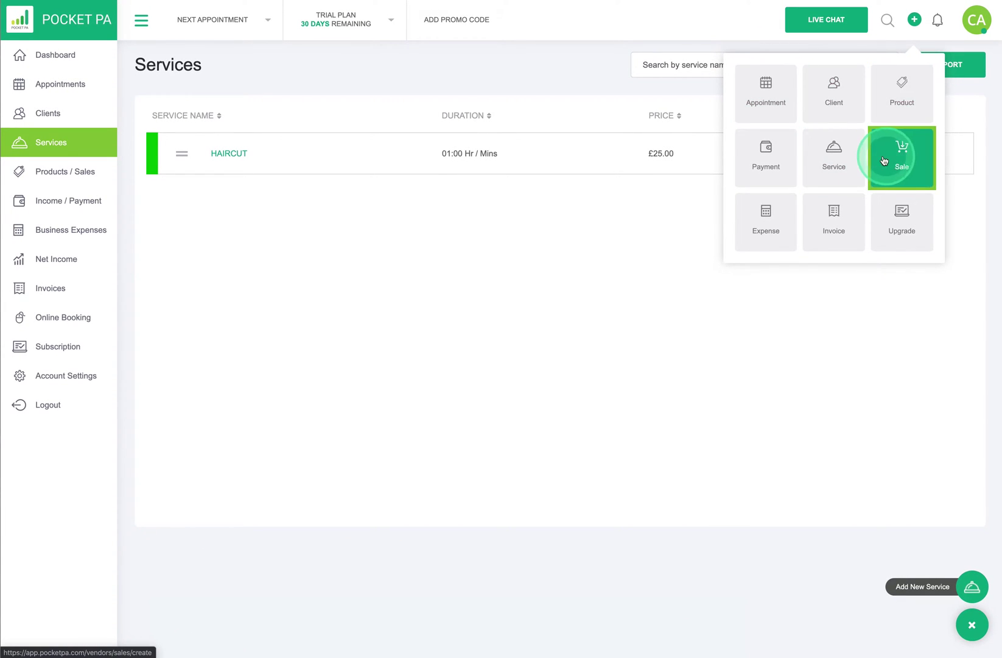
# Step: Name a new service 'Highlights - full head'
pyautogui.click(837, 160)
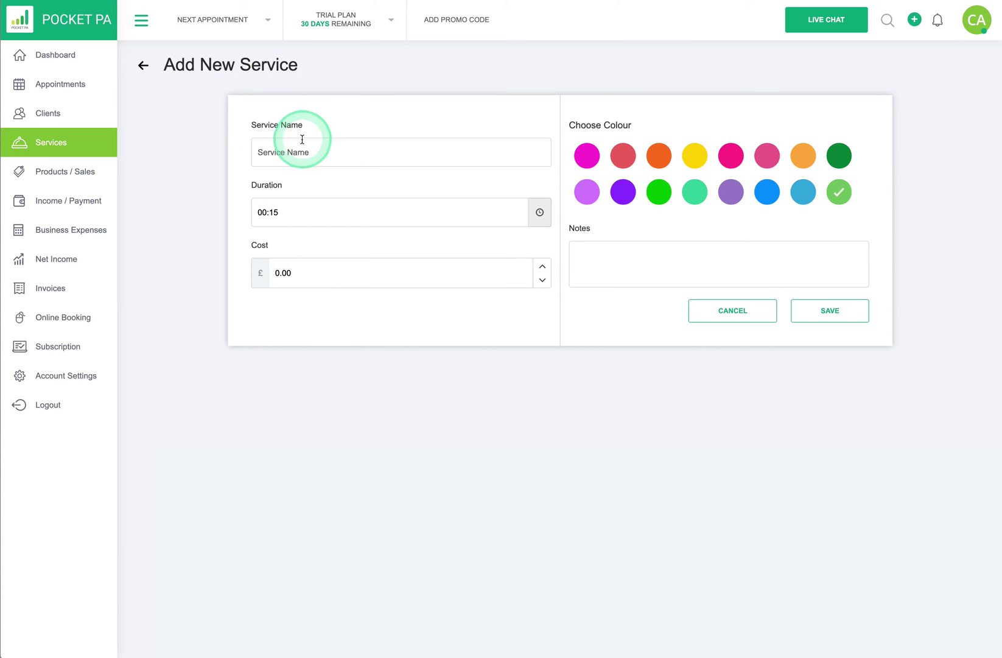
pyautogui.click(273, 152)
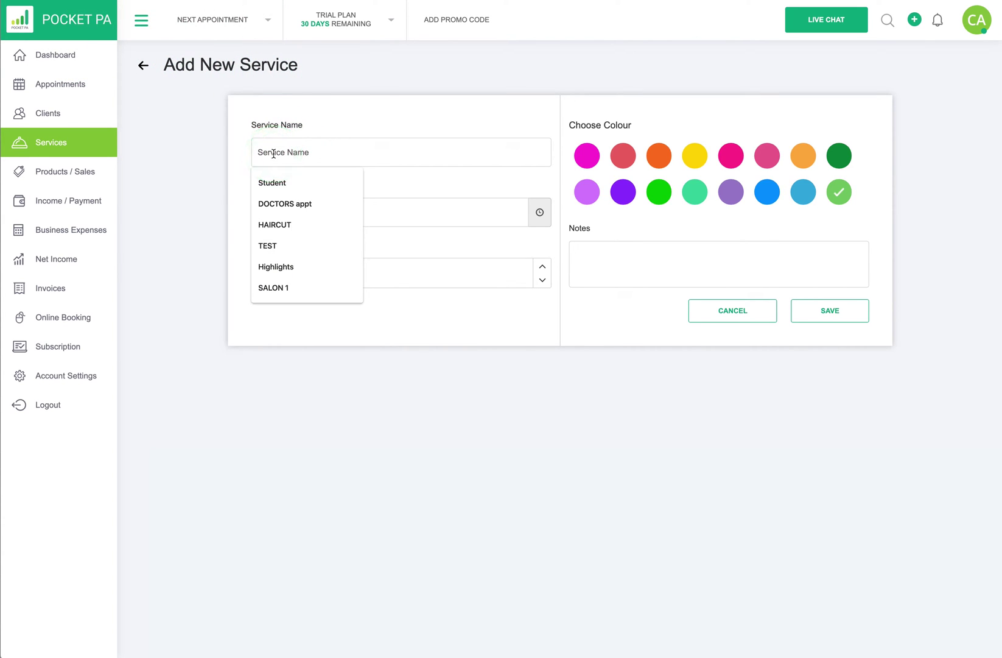
pyautogui.click(272, 152)
pyautogui.write('H')
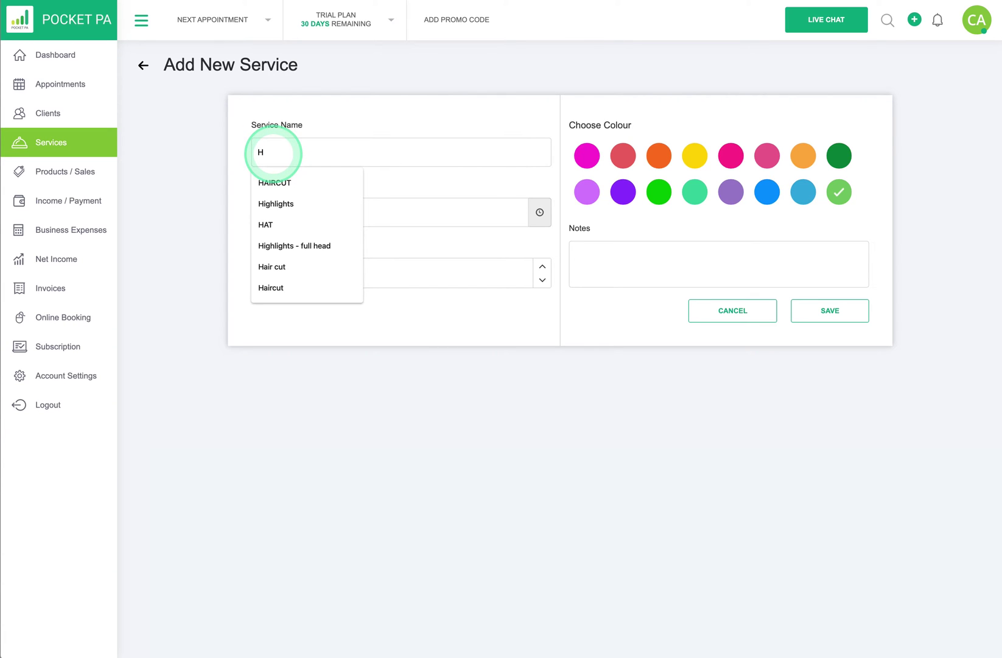
pyautogui.write('ighligh')
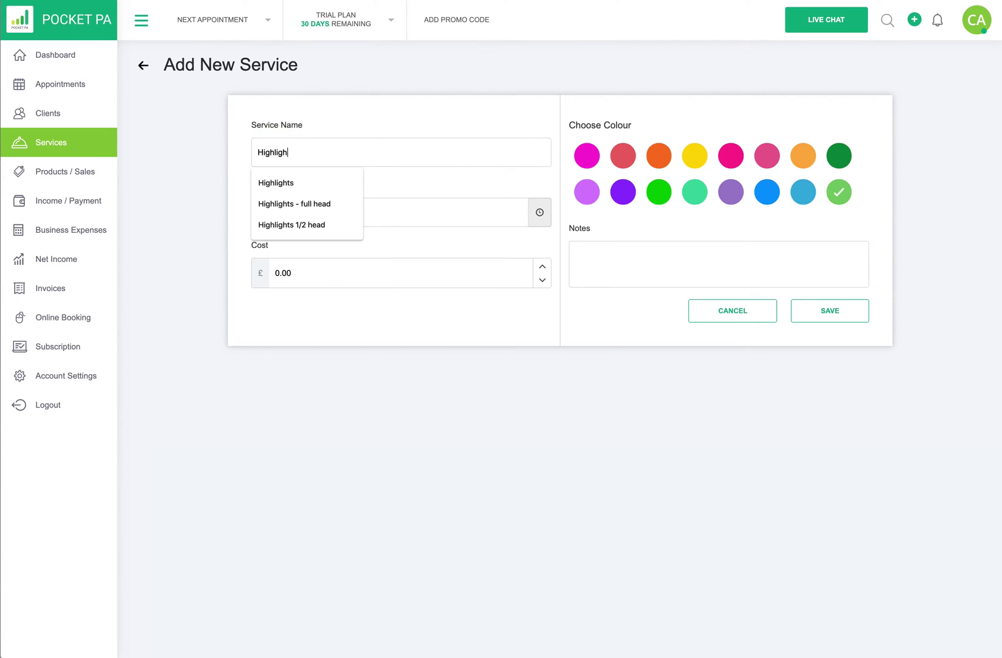
pyautogui.write('ts')
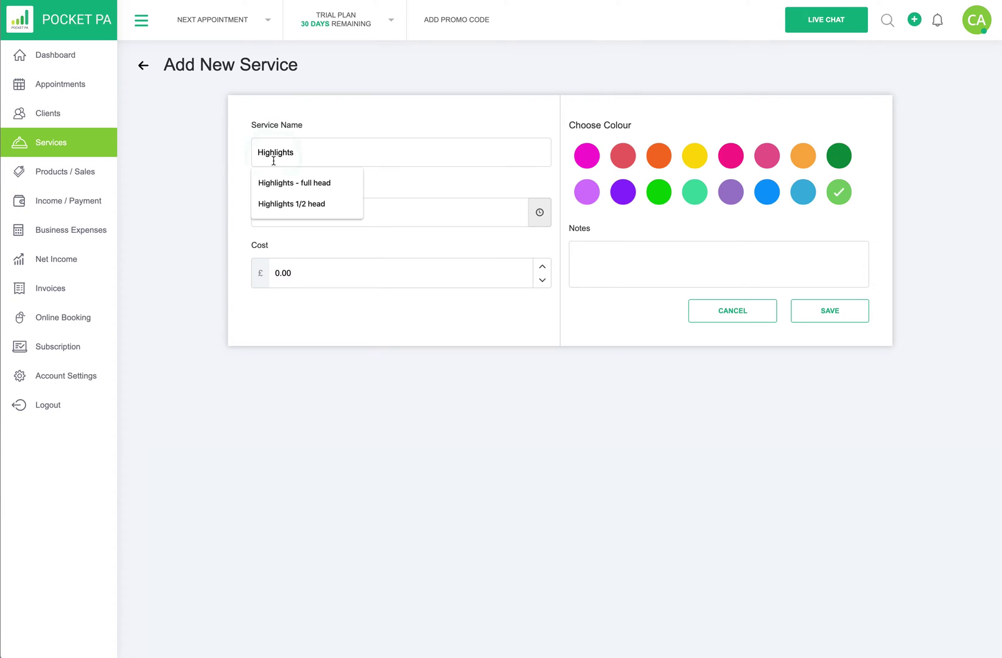
pyautogui.click(292, 182)
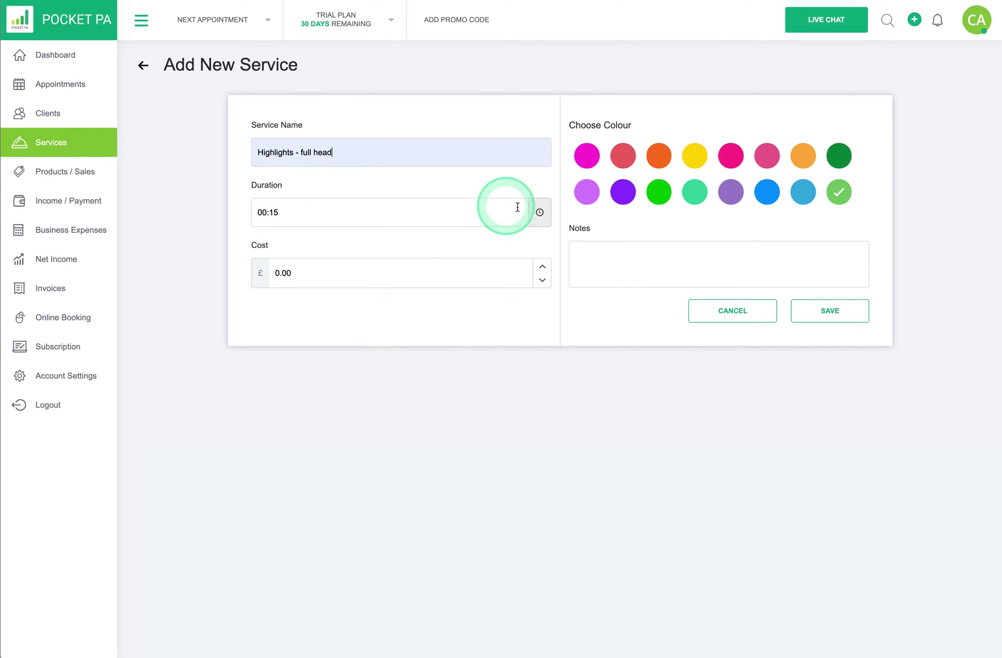
# Step: Give Highlights a 02:00 duration, £60.00 cost and purple colour, then save it
pyautogui.click(540, 212)
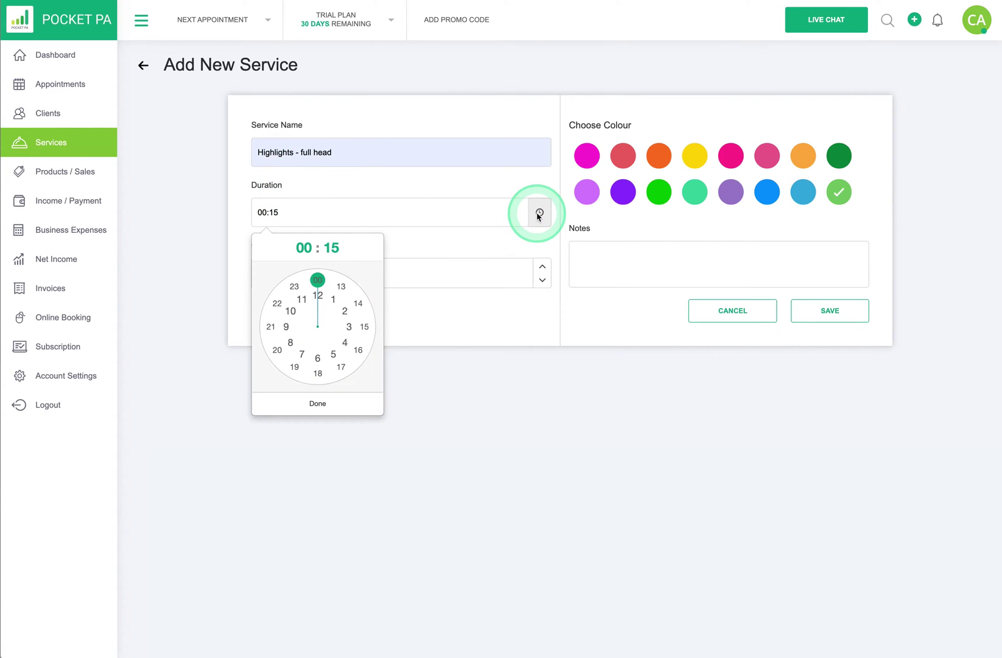
pyautogui.click(344, 312)
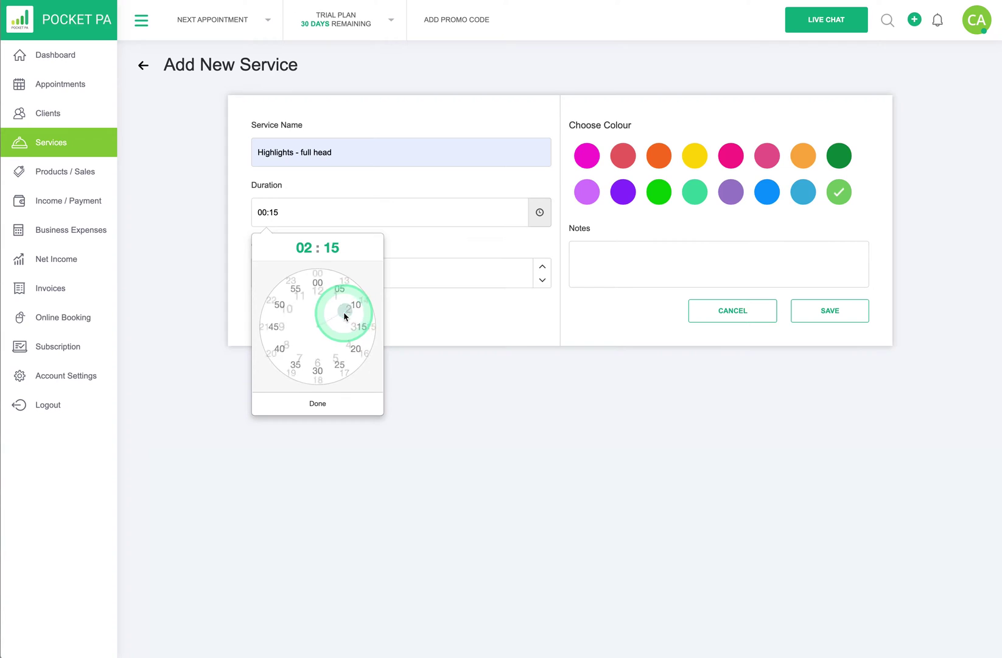
pyautogui.click(317, 281)
pyautogui.click(318, 405)
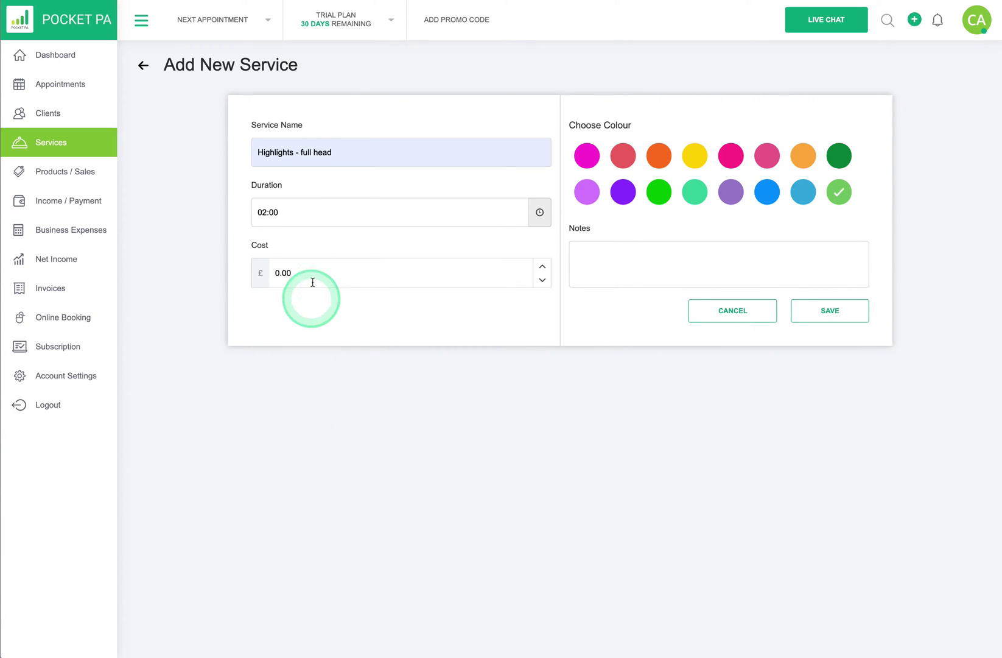
pyautogui.moveTo(279, 278); pyautogui.dragTo(272, 276)
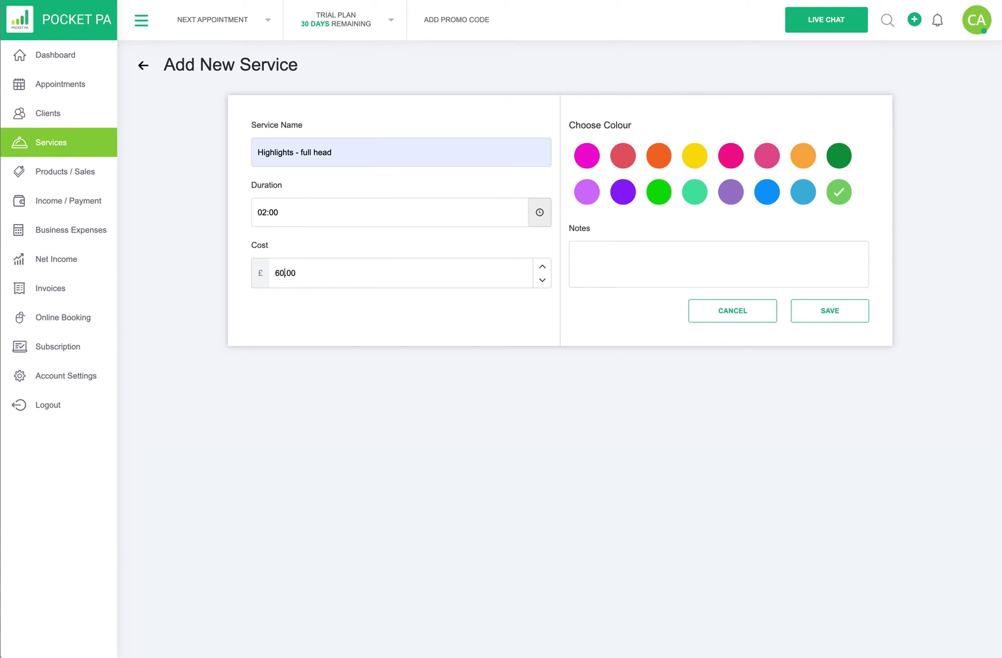
pyautogui.click(623, 192)
pyautogui.click(838, 311)
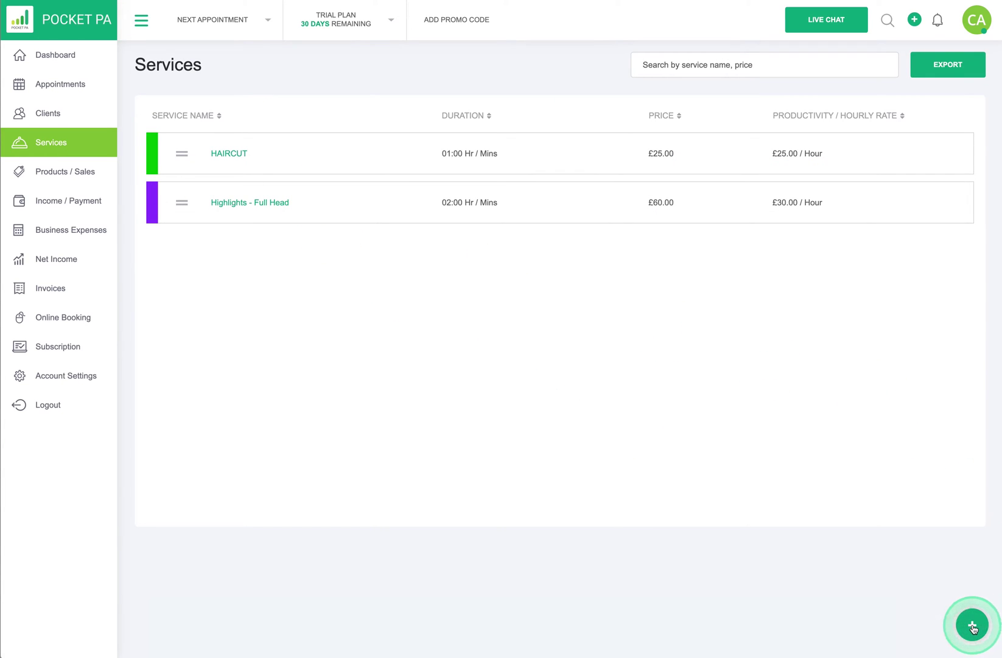
# Step: Start another new service named Lash Tint
pyautogui.moveTo(973, 627)
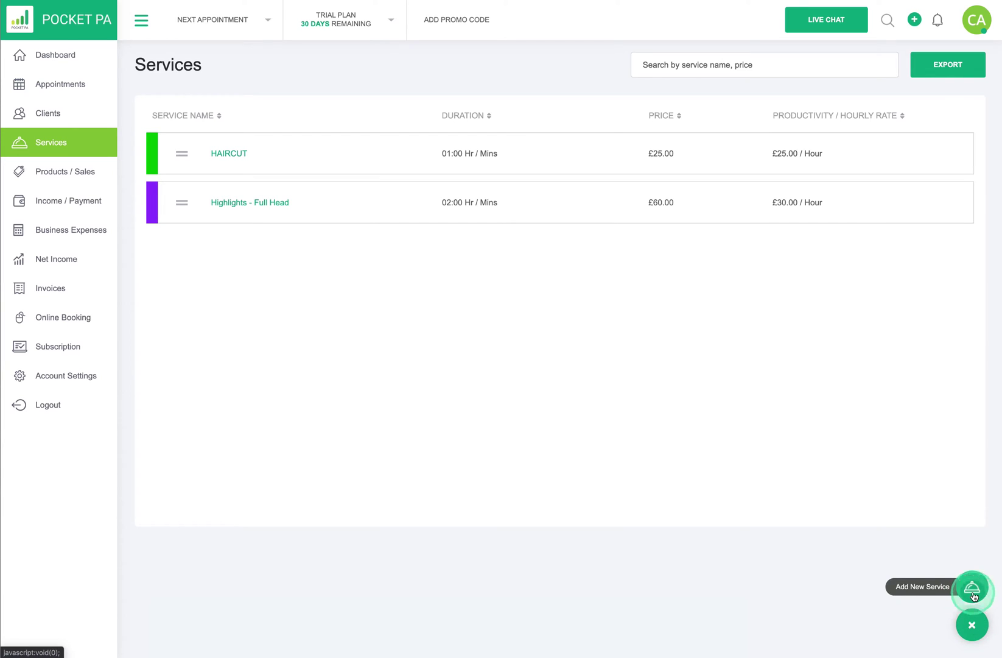
pyautogui.click(974, 592)
pyautogui.click(208, 138)
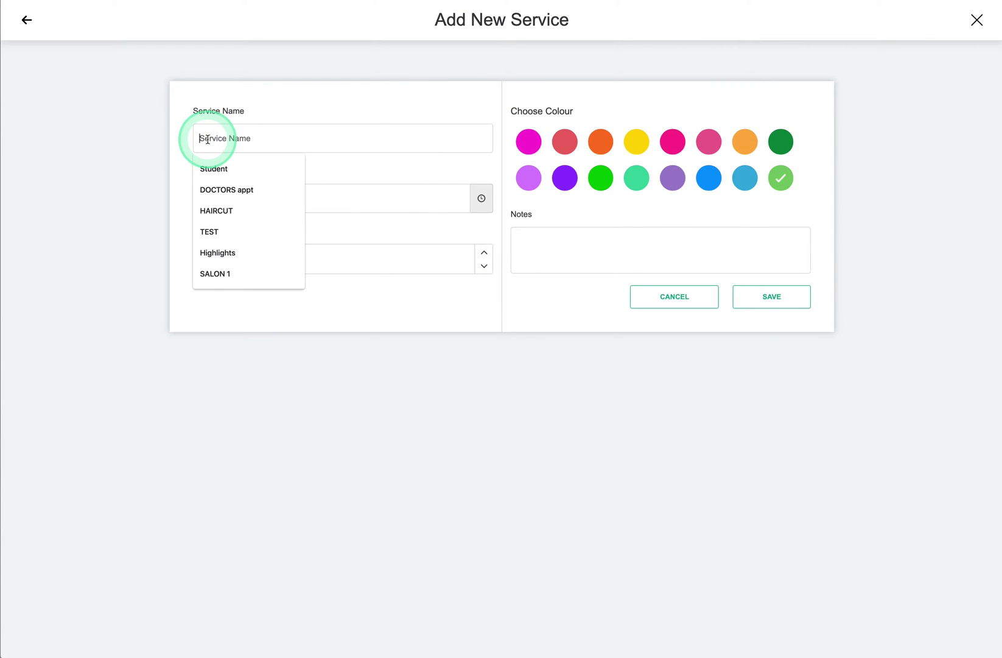
pyautogui.click(207, 139)
pyautogui.write('Las')
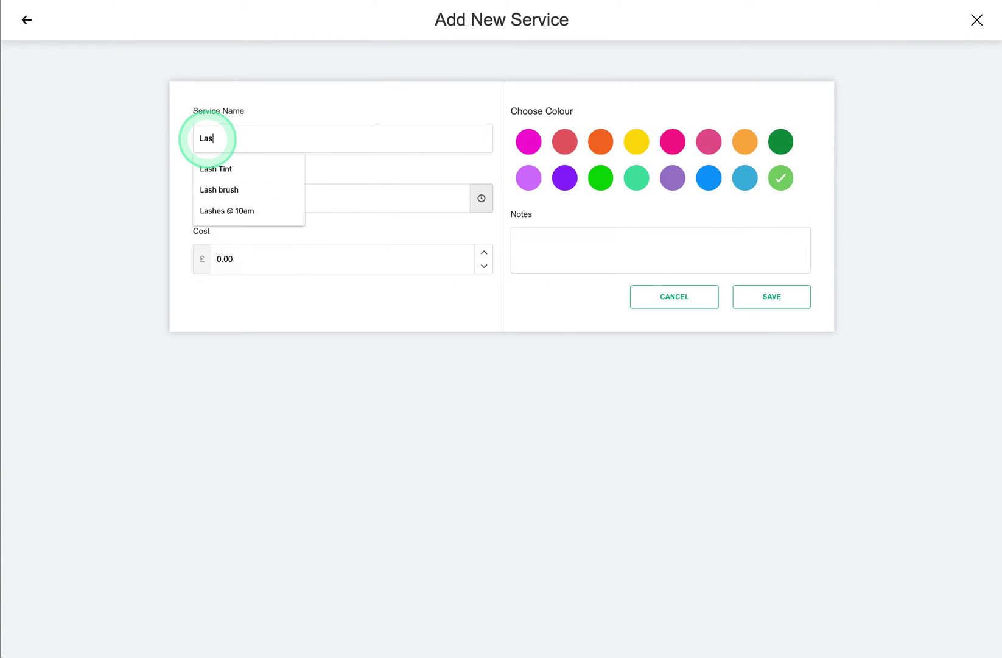
pyautogui.write('h tint')
pyautogui.click(212, 170)
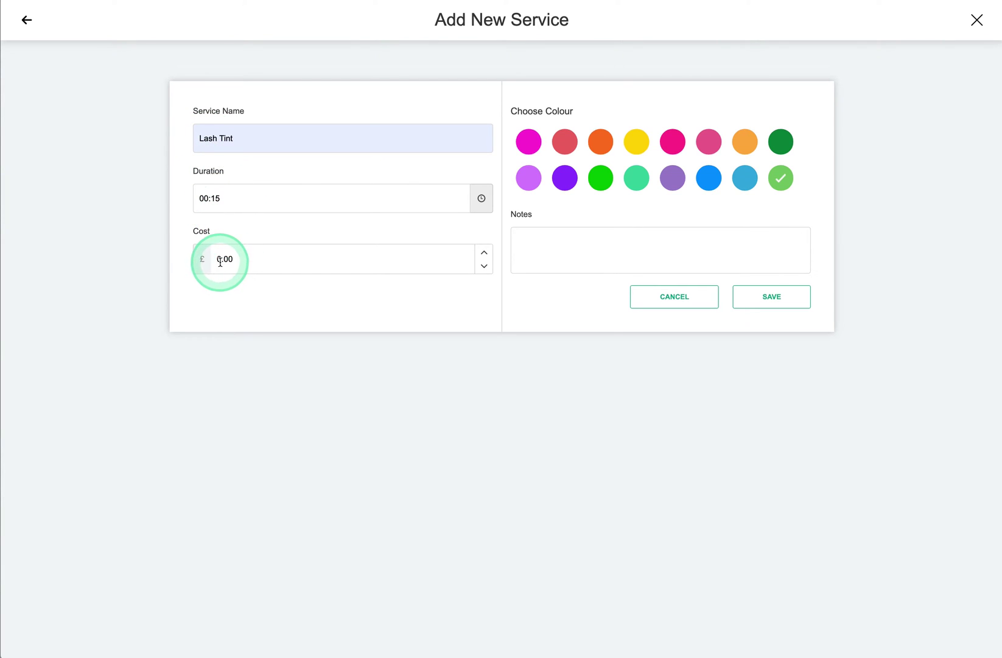
# Step: Give Lash Tint a 00:20 duration, £6.50 cost and magenta colour, then save it
pyautogui.click(481, 199)
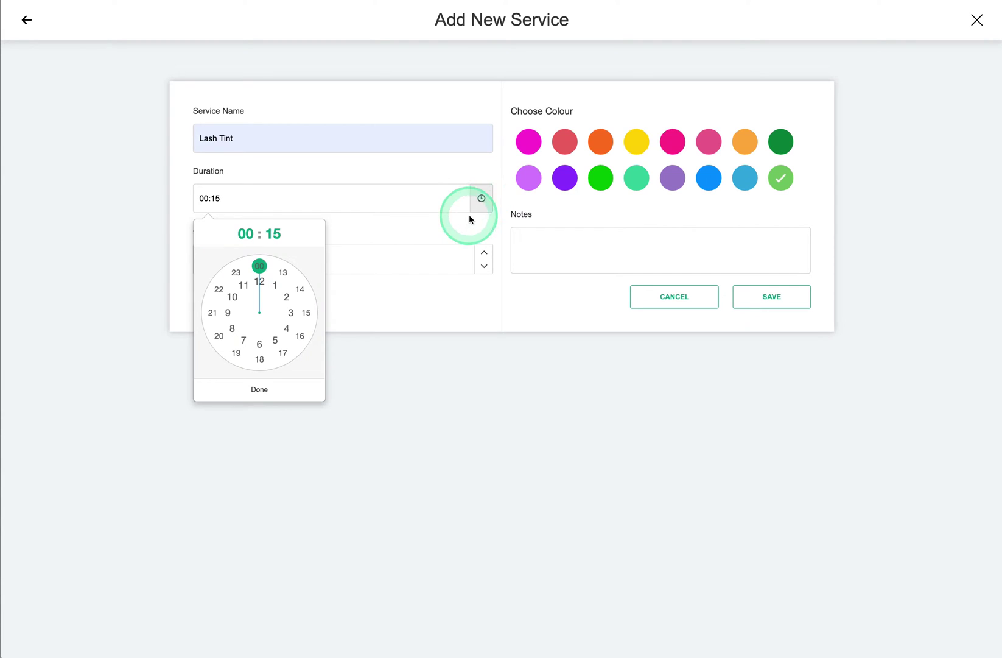
pyautogui.click(272, 236)
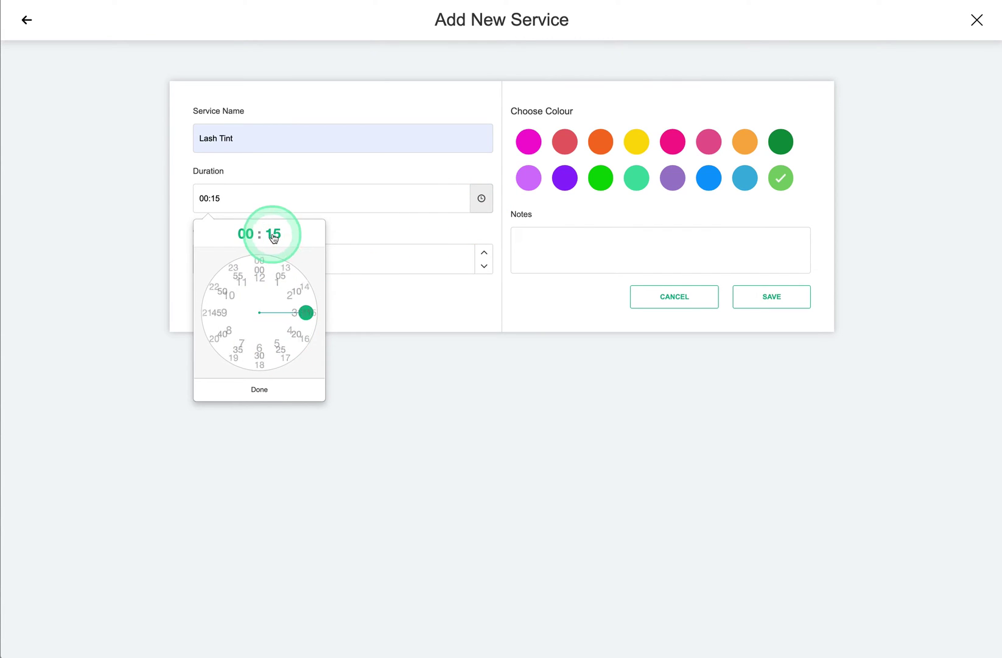
pyautogui.moveTo(292, 297); pyautogui.dragTo(301, 337)
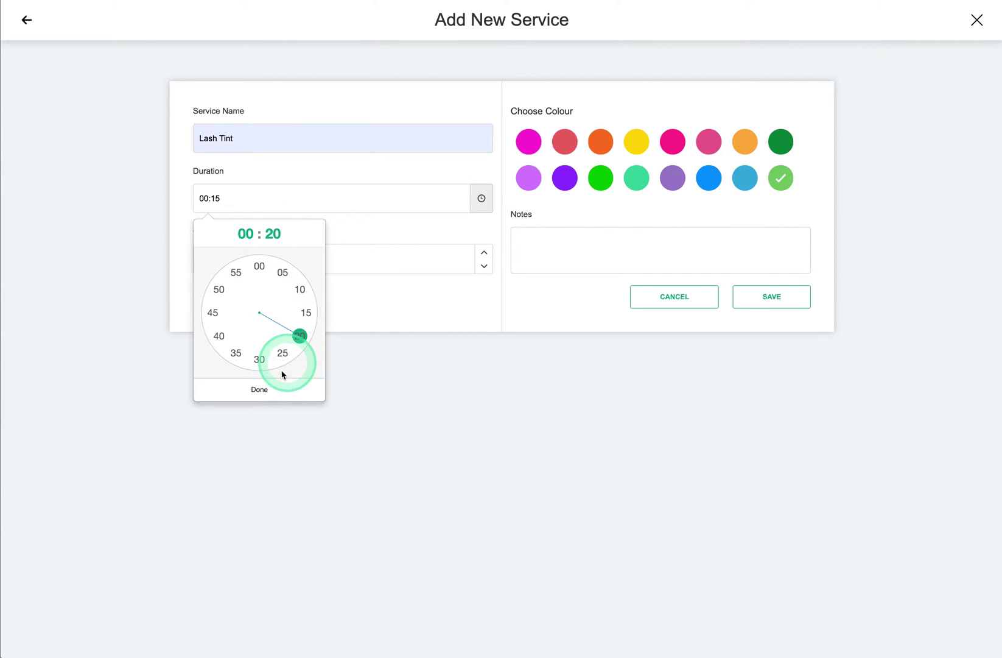
pyautogui.click(264, 389)
pyautogui.click(233, 232)
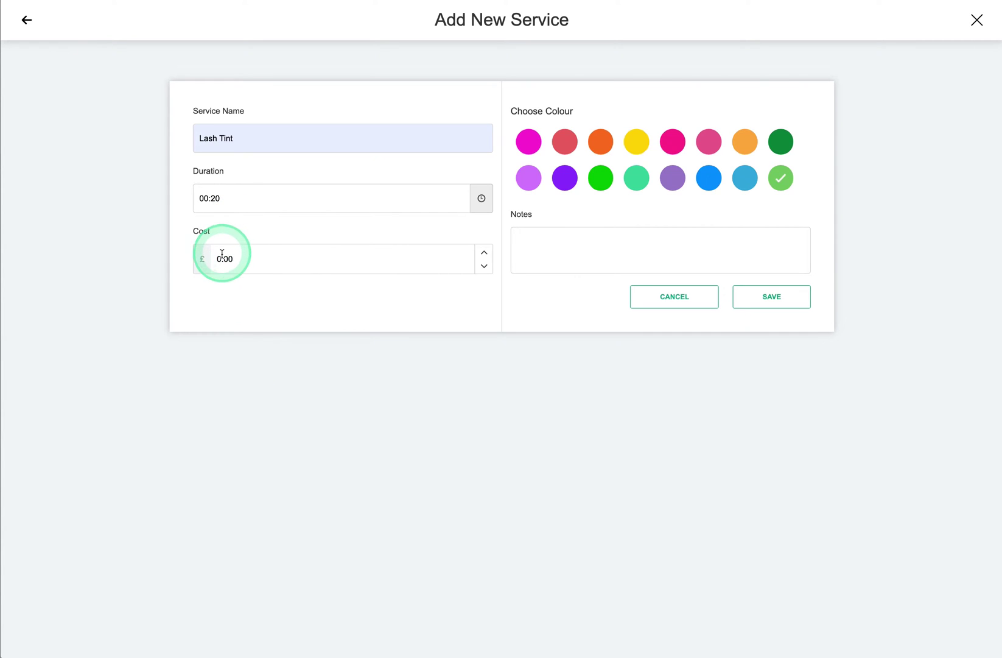
pyautogui.moveTo(234, 259); pyautogui.dragTo(206, 260)
pyautogui.write('6.50')
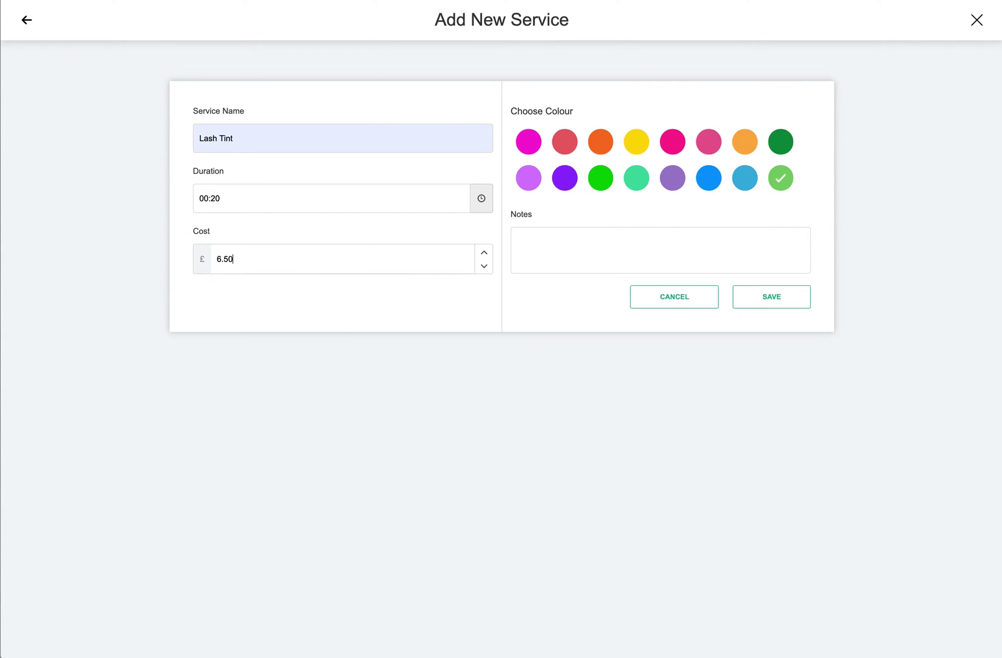
pyautogui.click(250, 298)
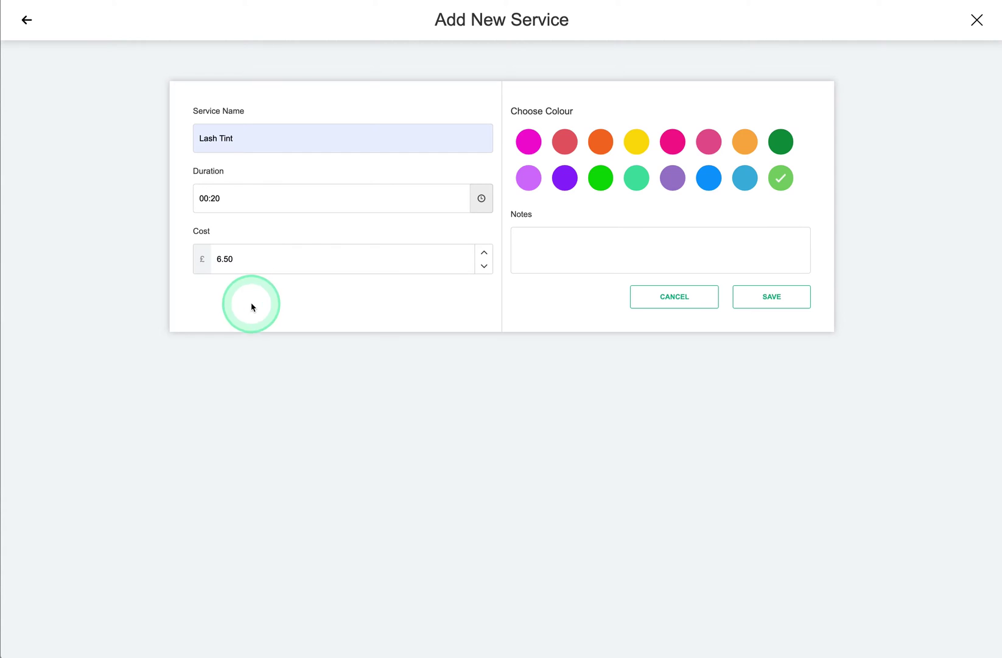
pyautogui.click(530, 142)
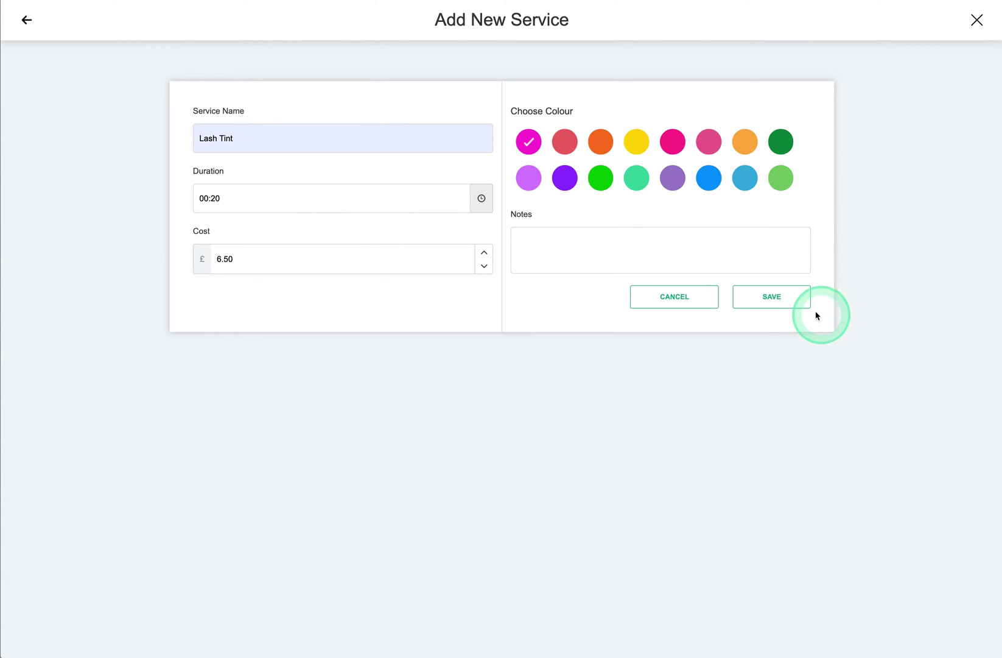
pyautogui.click(789, 300)
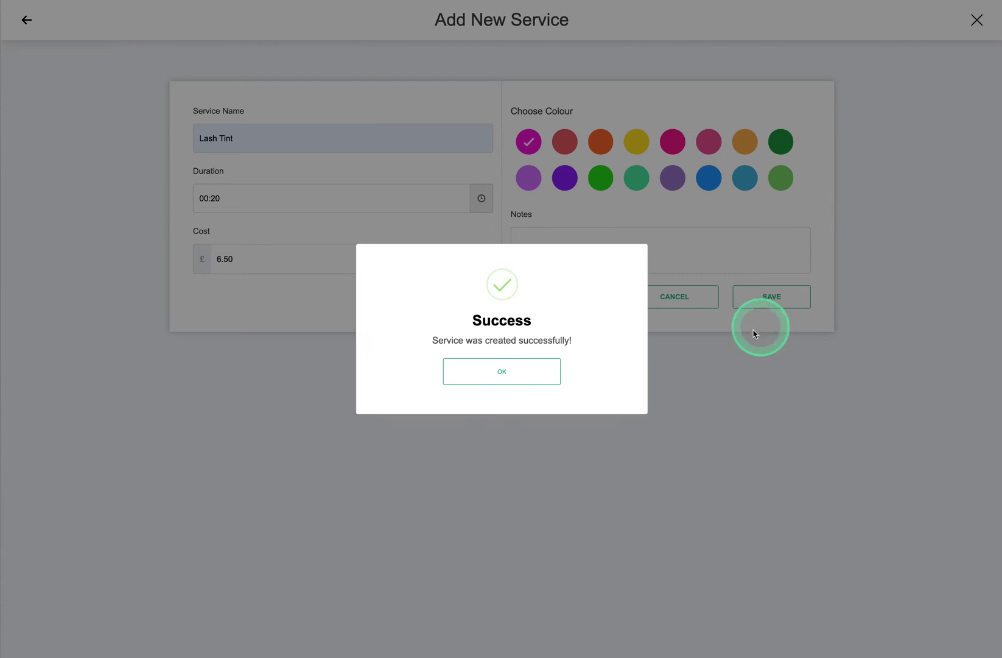
pyautogui.click(681, 382)
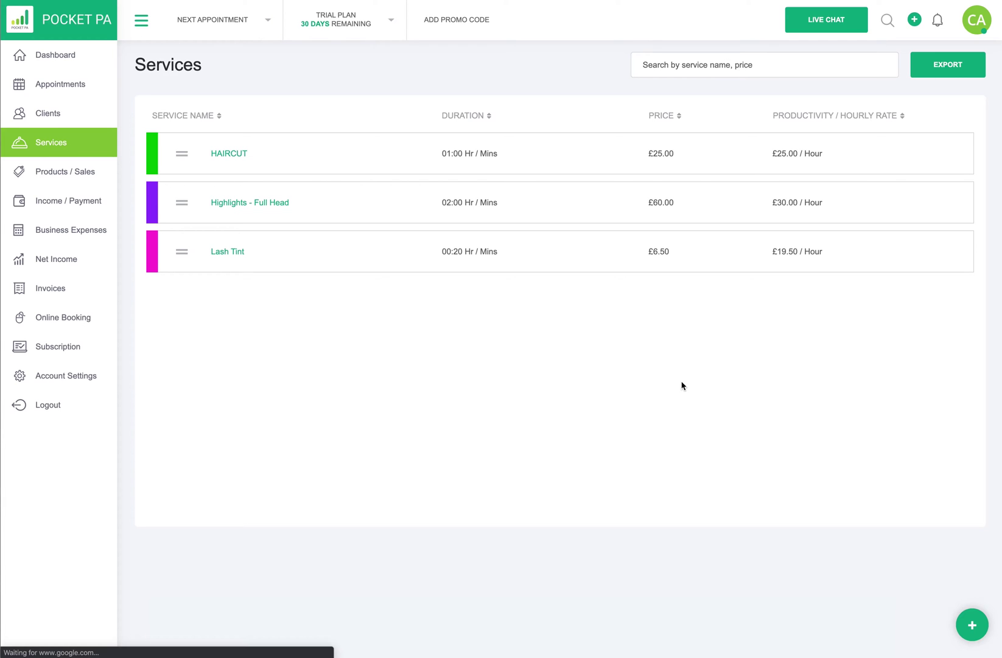
# Step: Open the Appointments calendar showing the 24 Feb – 1 Mar 2020 week with Friday's £25.00 haircut
pyautogui.click(620, 388)
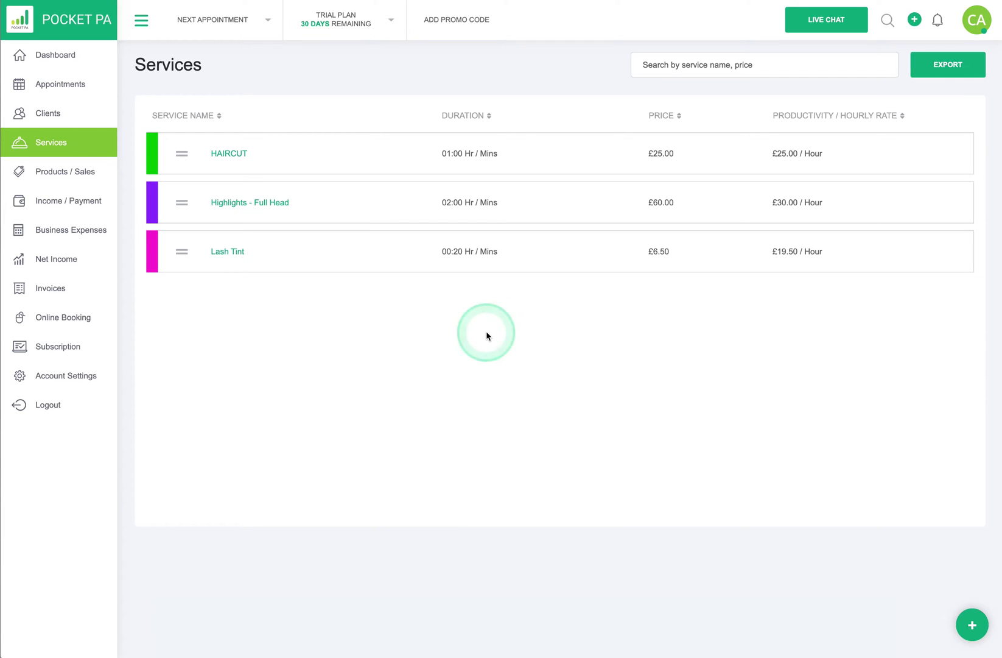
pyautogui.click(63, 85)
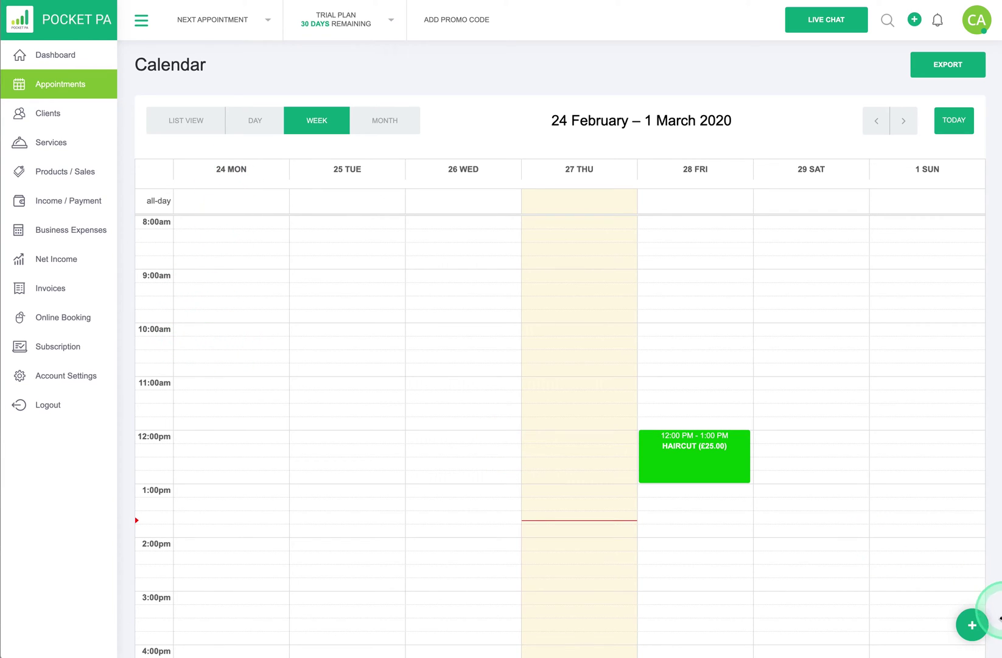
# Step: Open a blank New Appointment form for Thu 27 Feb 2020 at 03:45PM from the quick-create menu
pyautogui.click(972, 626)
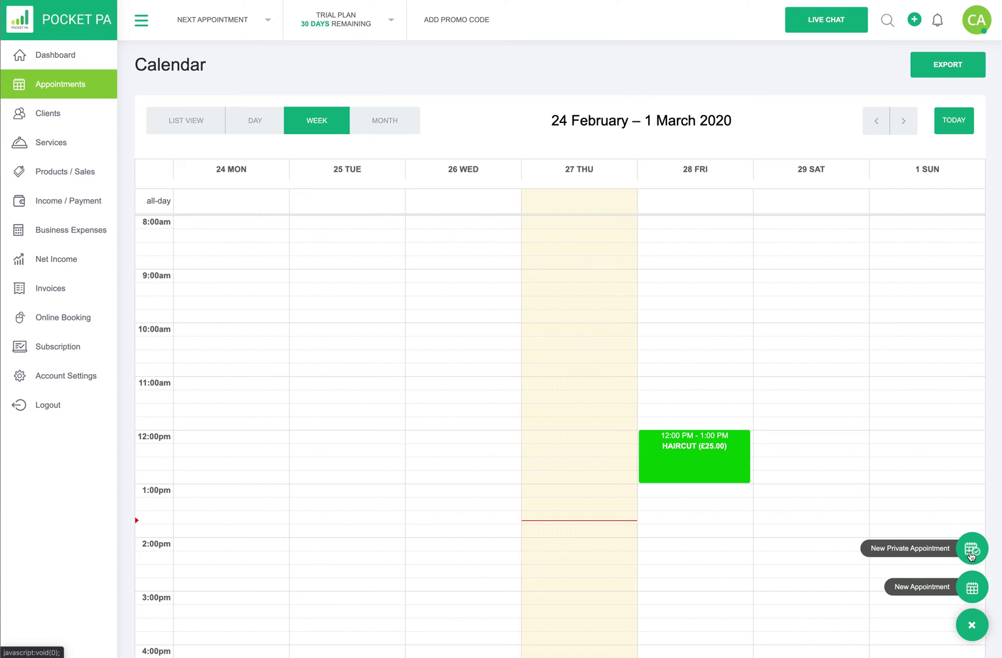
pyautogui.click(971, 555)
pyautogui.click(914, 552)
pyautogui.click(966, 552)
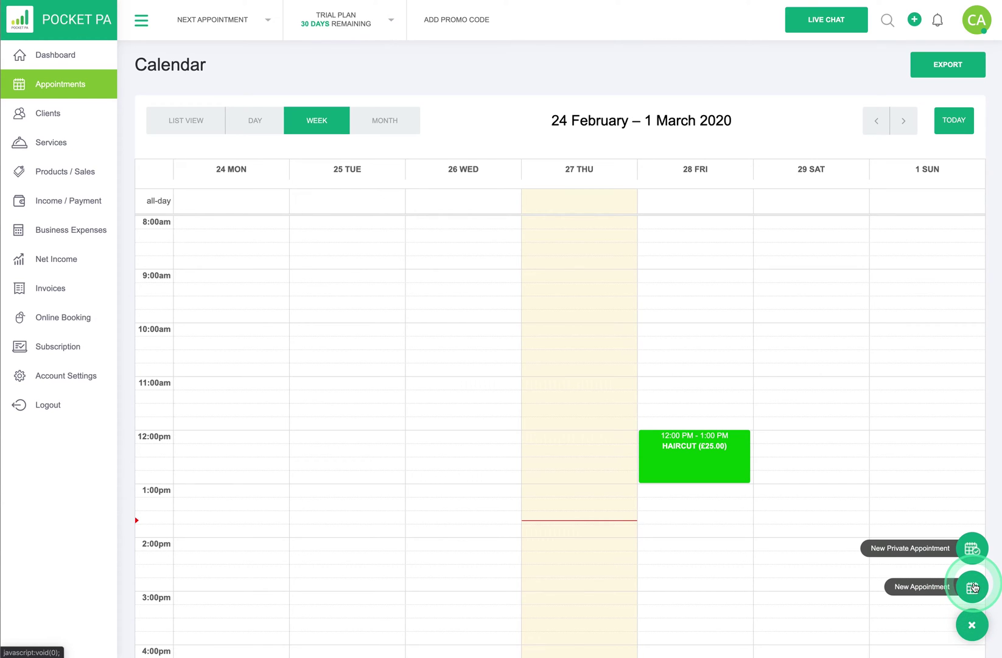
pyautogui.click(914, 21)
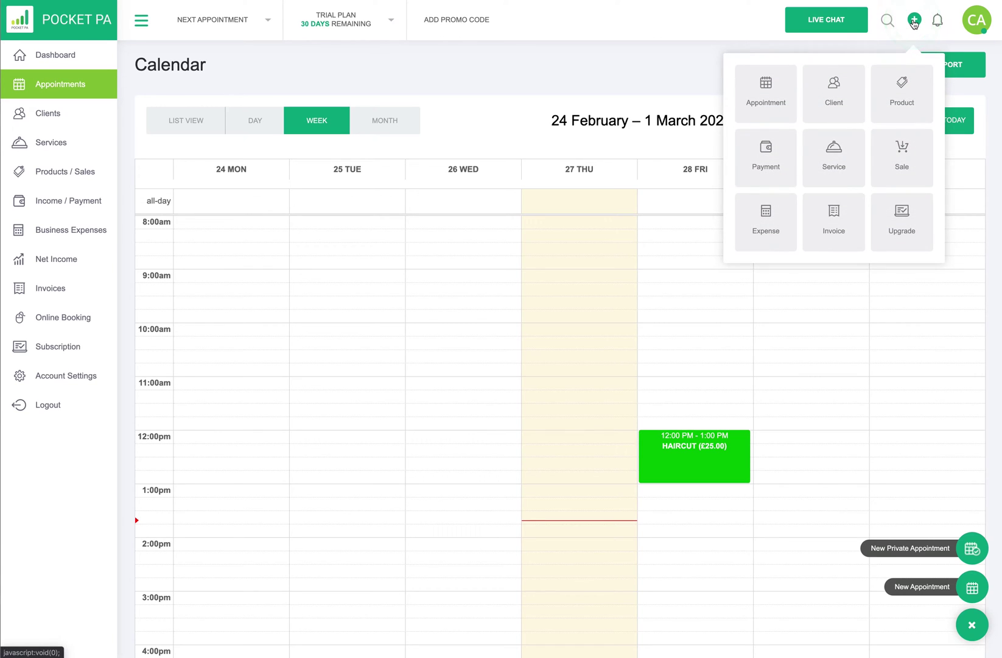
pyautogui.click(768, 97)
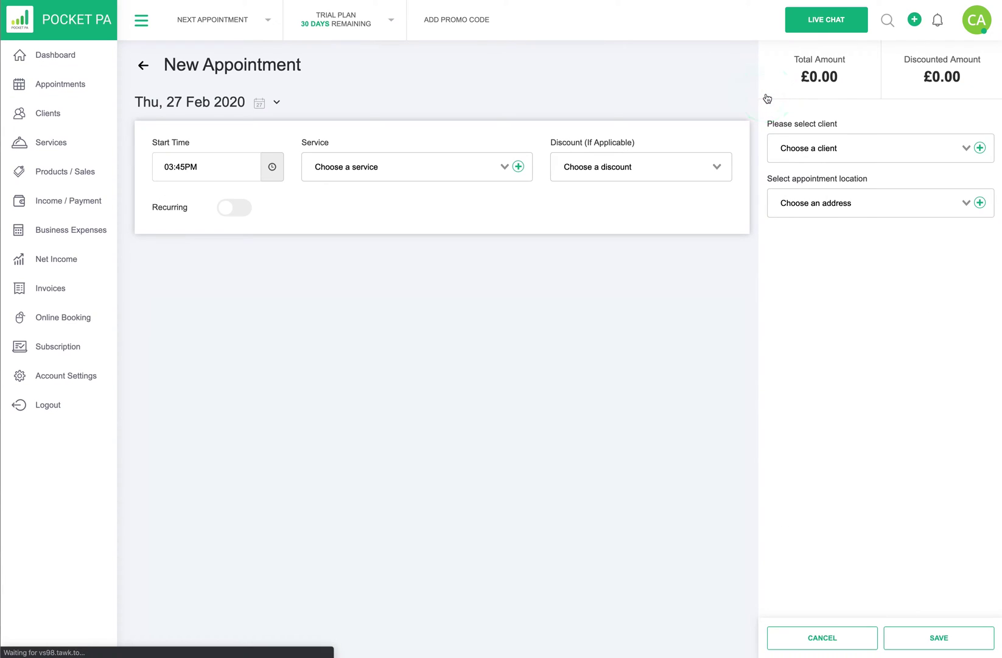
# Step: Set the appointment date to Mon 24 Feb 2020 with a 10:00AM start time
pyautogui.click(277, 103)
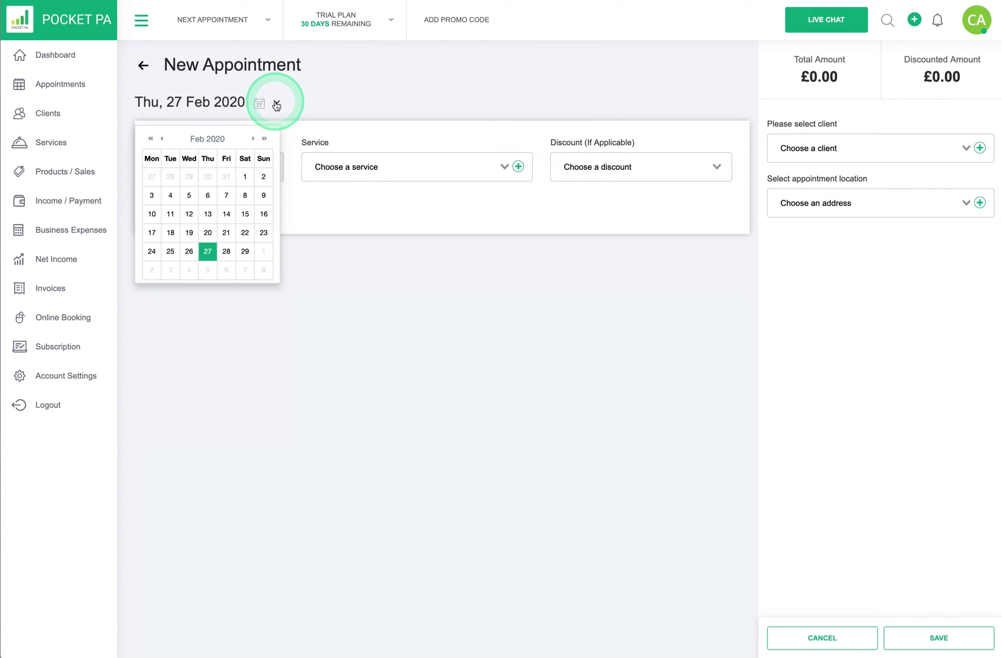
pyautogui.click(153, 252)
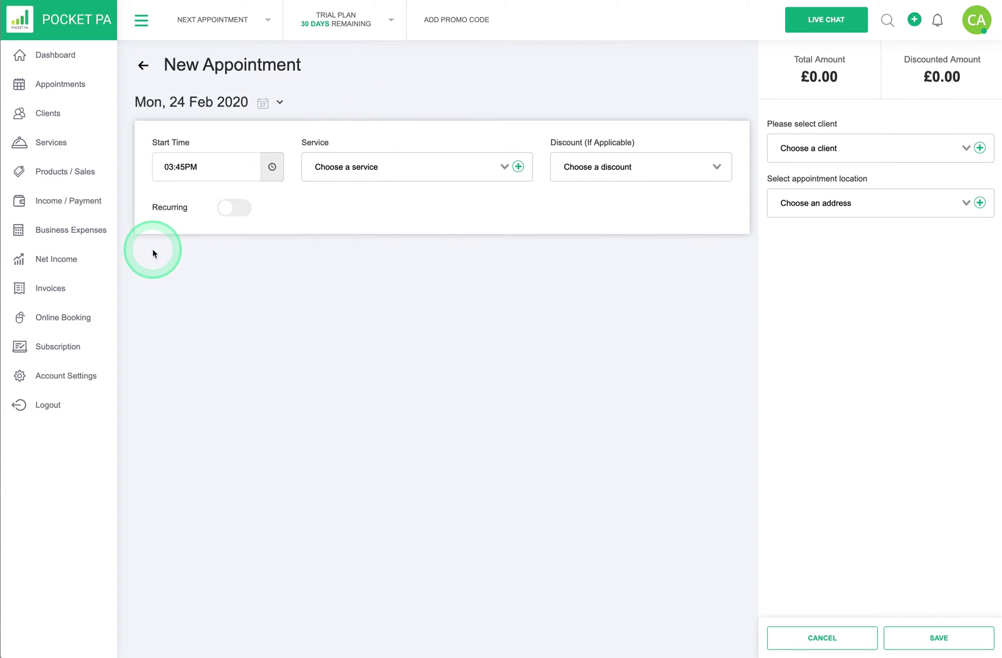
pyautogui.click(272, 167)
pyautogui.click(179, 263)
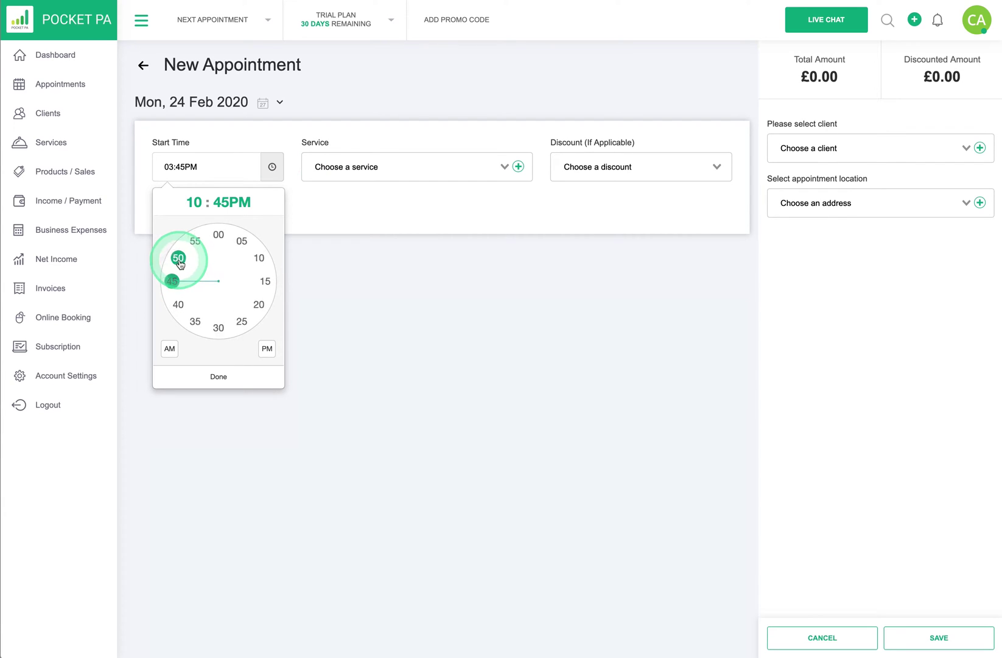
pyautogui.click(218, 235)
pyautogui.click(266, 348)
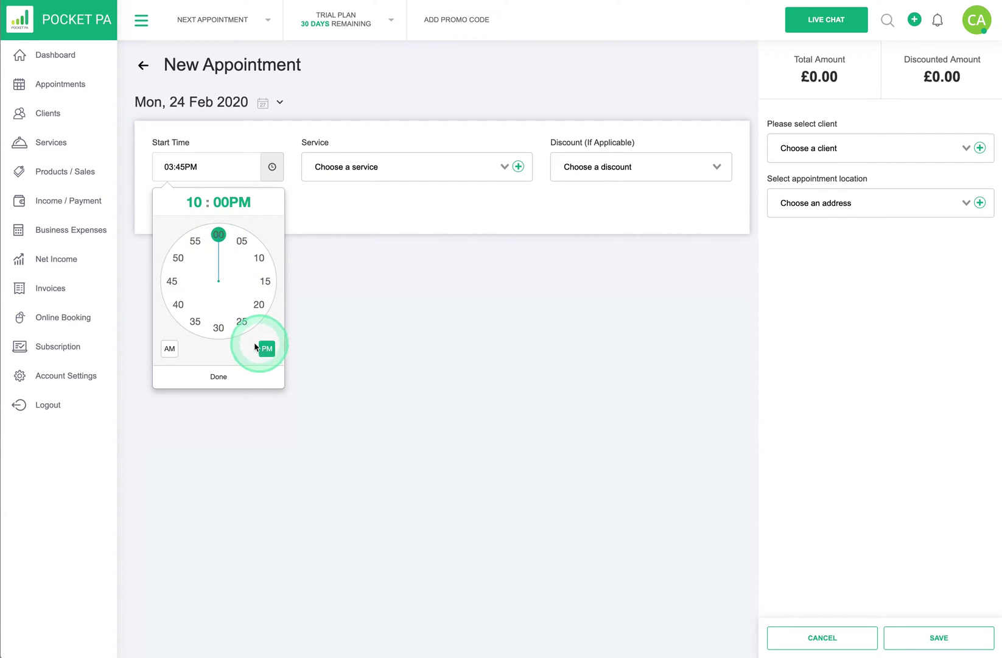
pyautogui.click(173, 351)
pyautogui.click(215, 377)
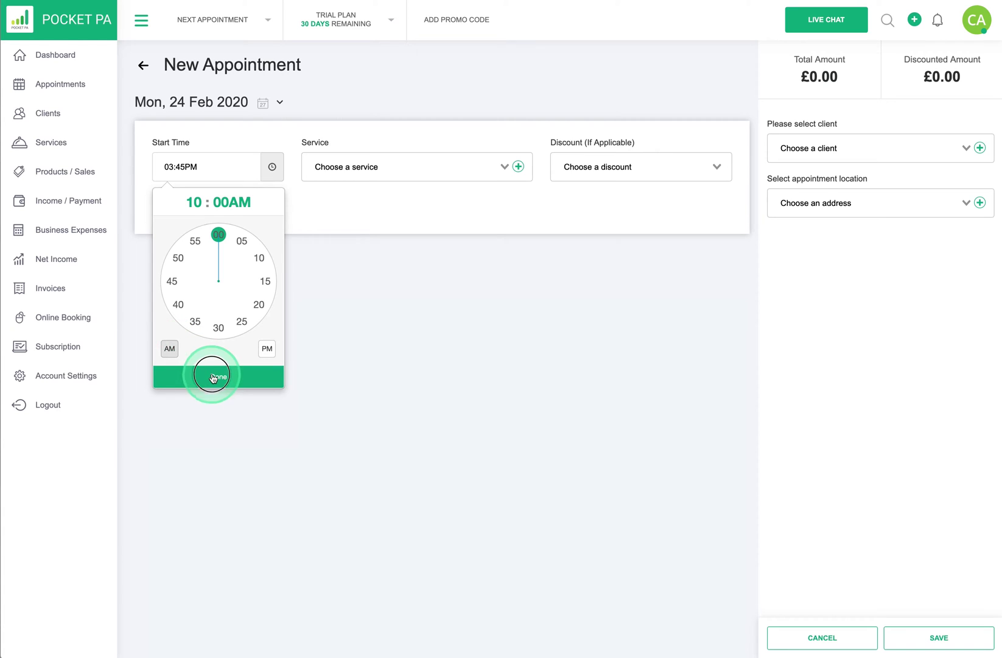
# Step: Choose the Highlights - full head service, the client and her address, then save the booking
pyautogui.click(350, 224)
pyautogui.click(497, 165)
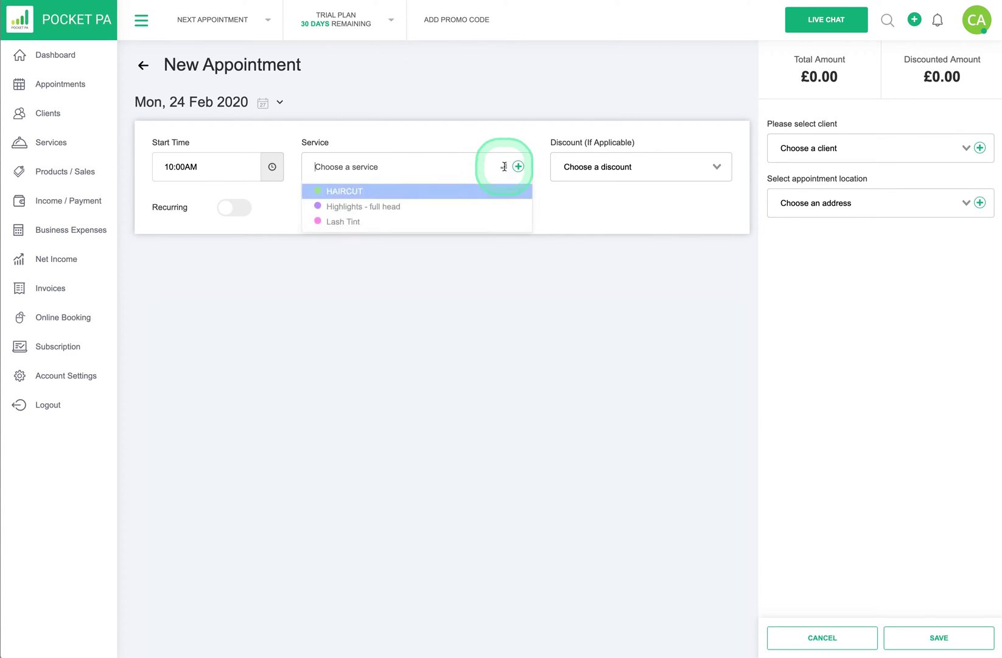
pyautogui.click(455, 210)
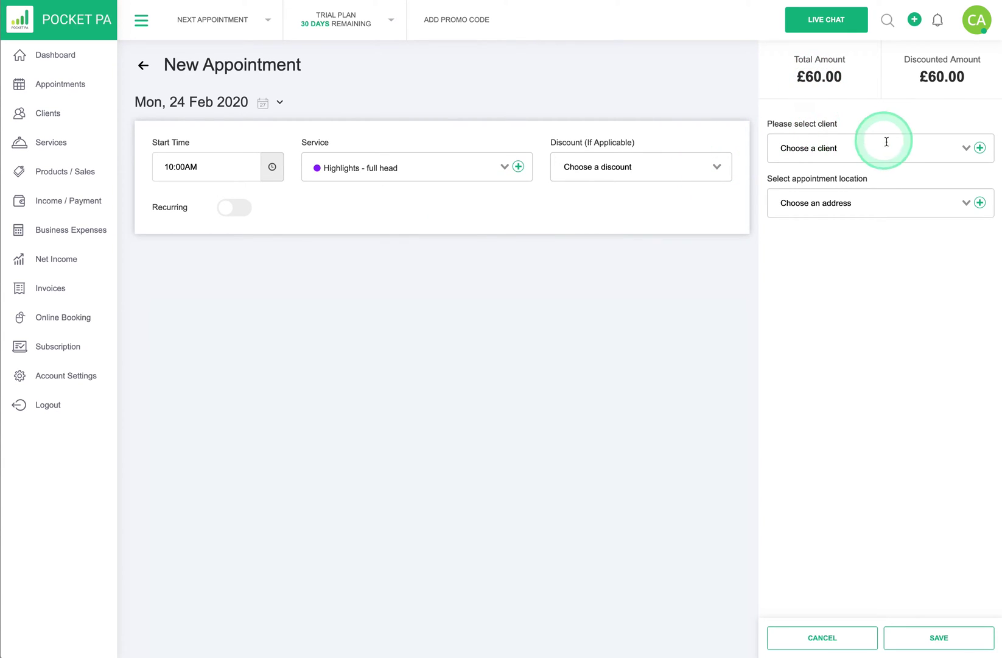
pyautogui.click(956, 147)
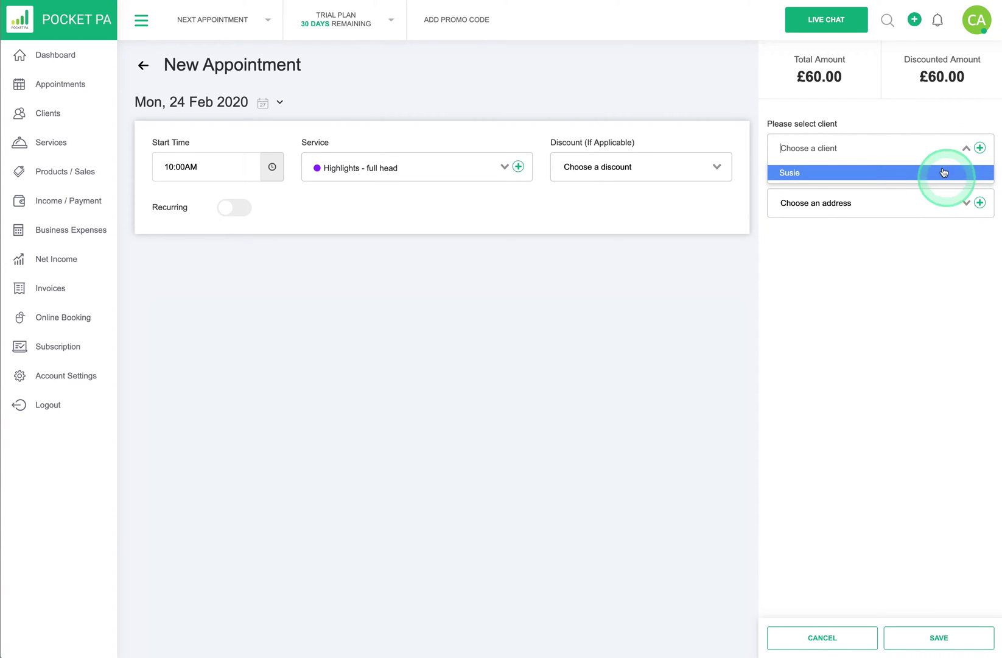
pyautogui.click(860, 173)
pyautogui.click(859, 204)
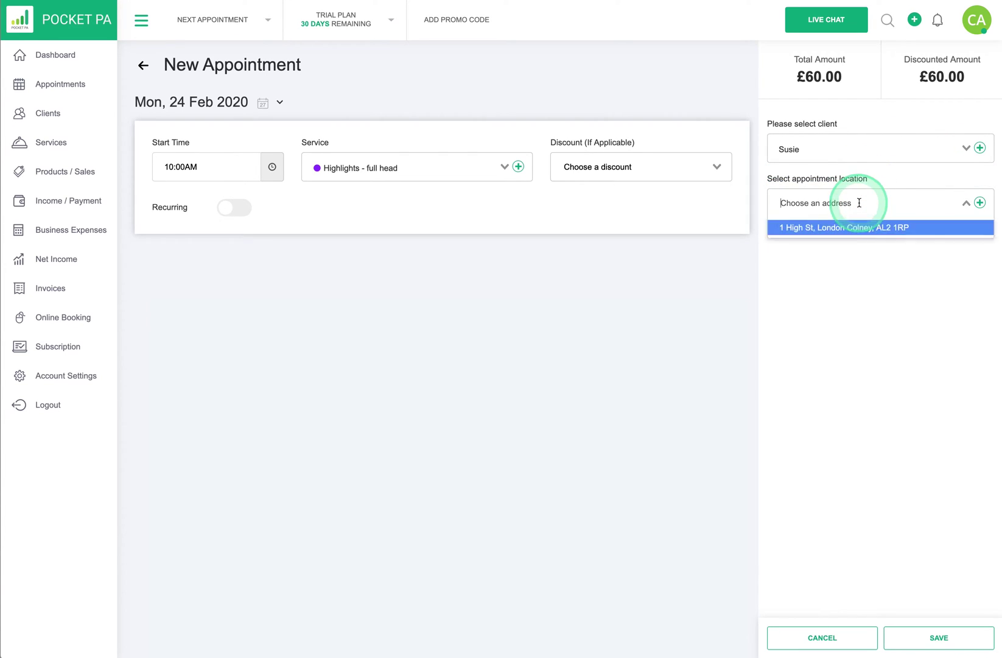
pyautogui.click(849, 225)
pyautogui.click(938, 637)
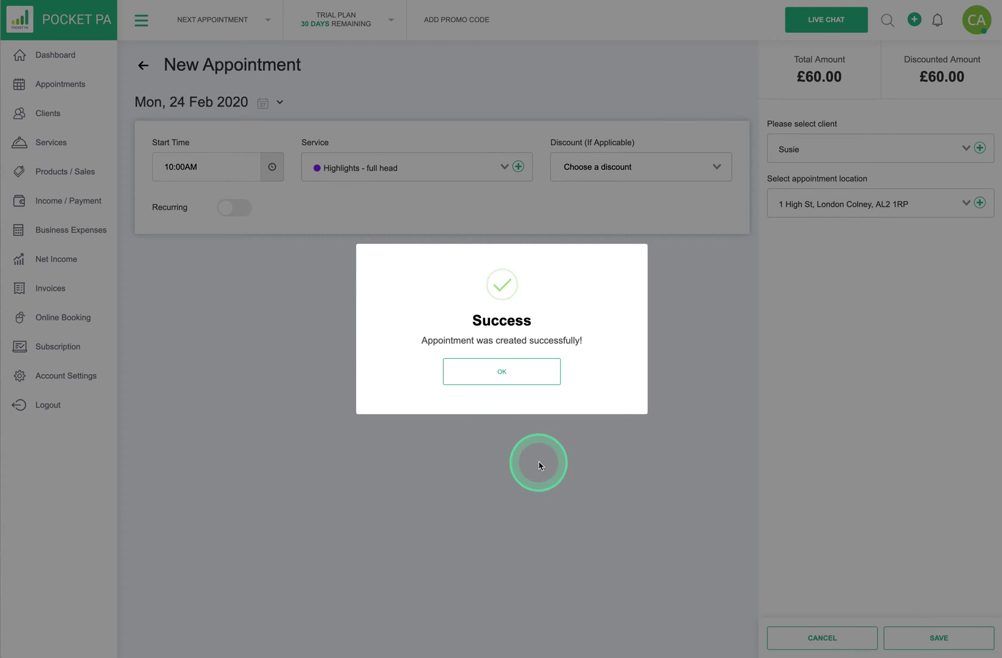
pyautogui.click(504, 374)
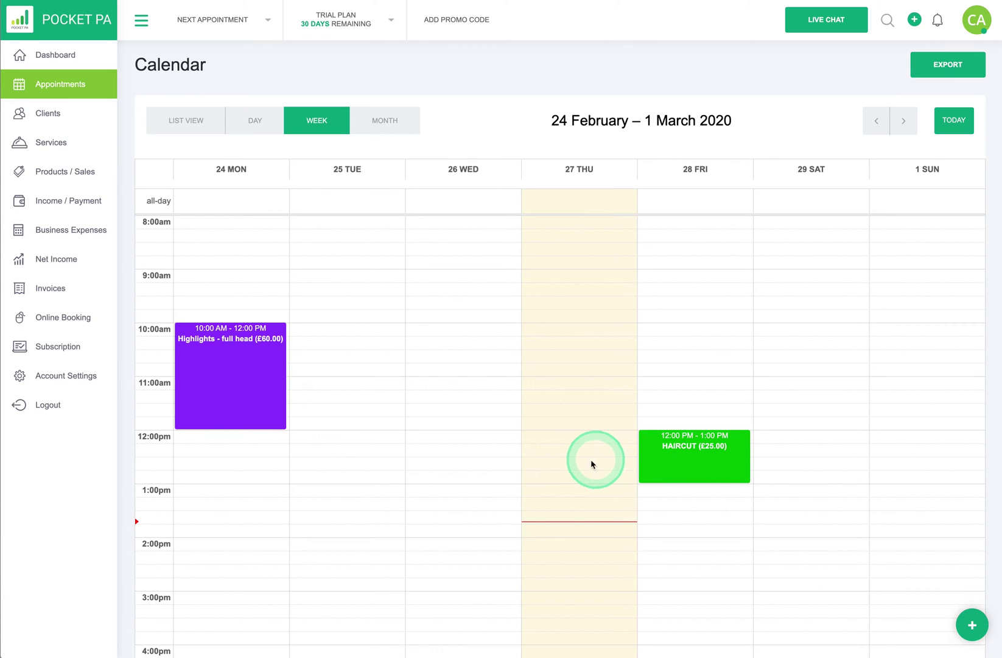
# Step: Open the Monday 10:00 AM Highlights appointment's summary, then its full details page
pyautogui.click(241, 417)
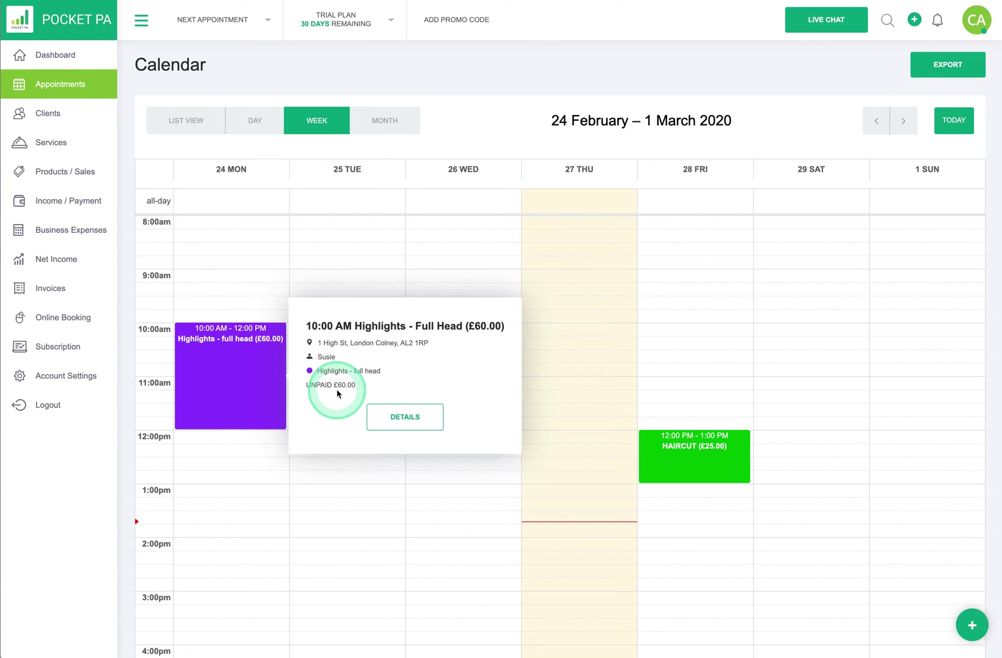
pyautogui.click(396, 419)
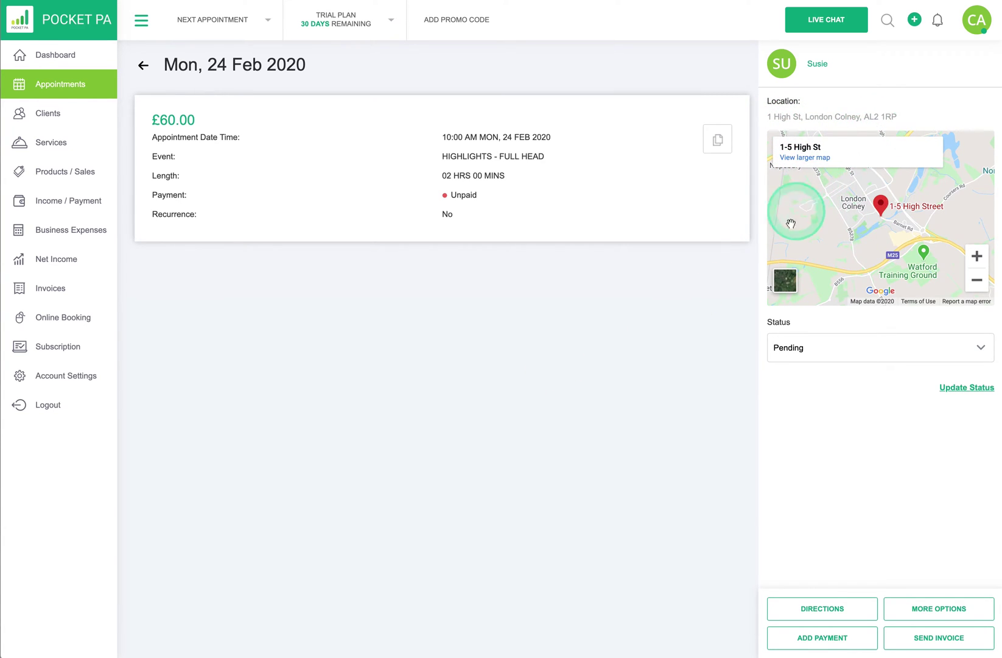
# Step: Open the client's profile and try its phone, text message and e-mail contact options
pyautogui.click(818, 65)
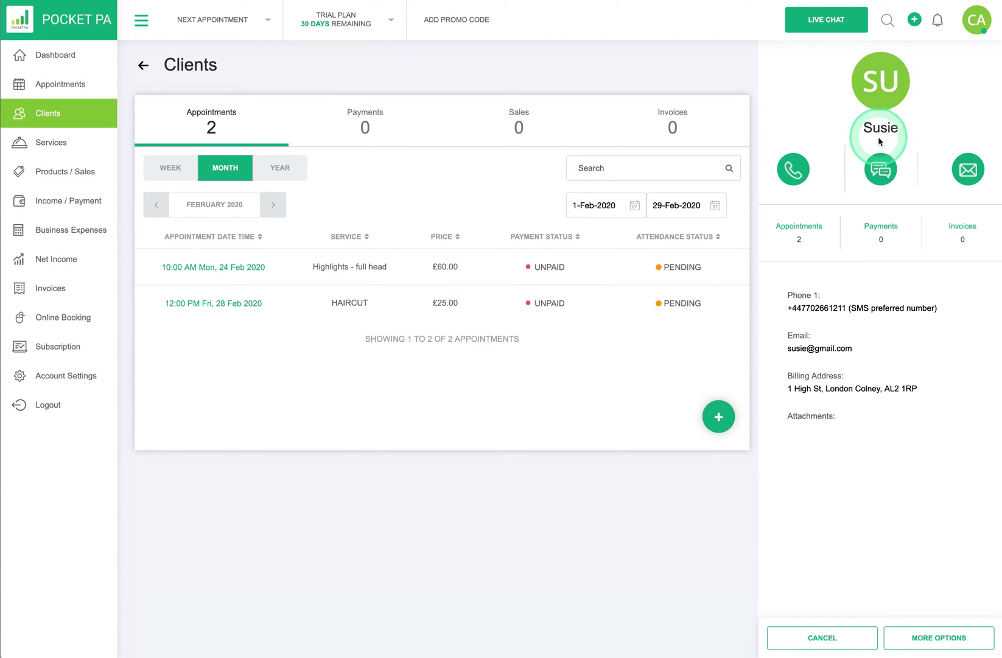
pyautogui.click(803, 174)
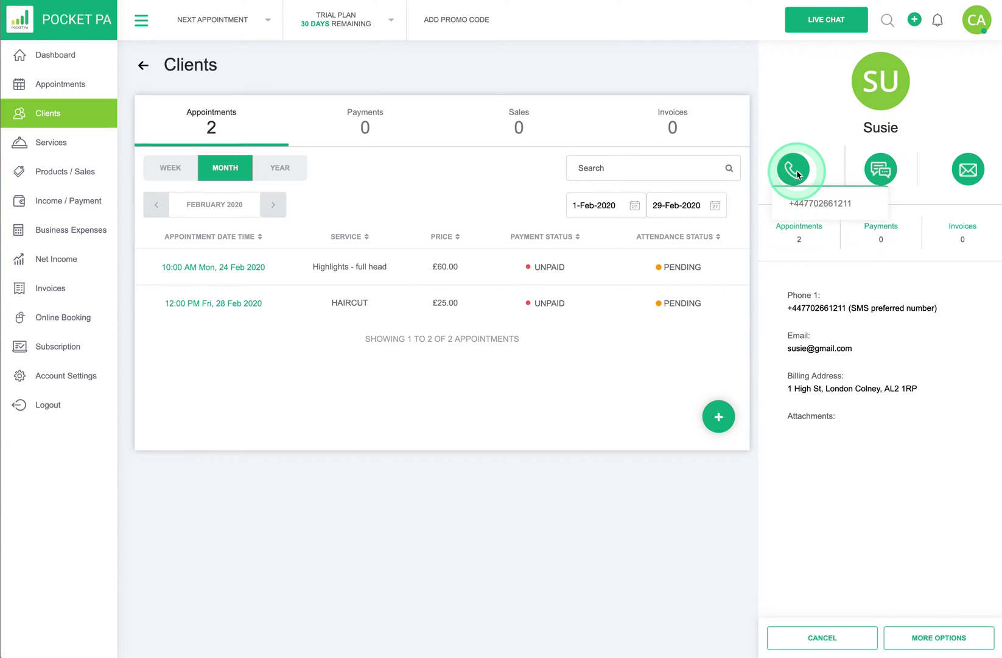
pyautogui.click(882, 172)
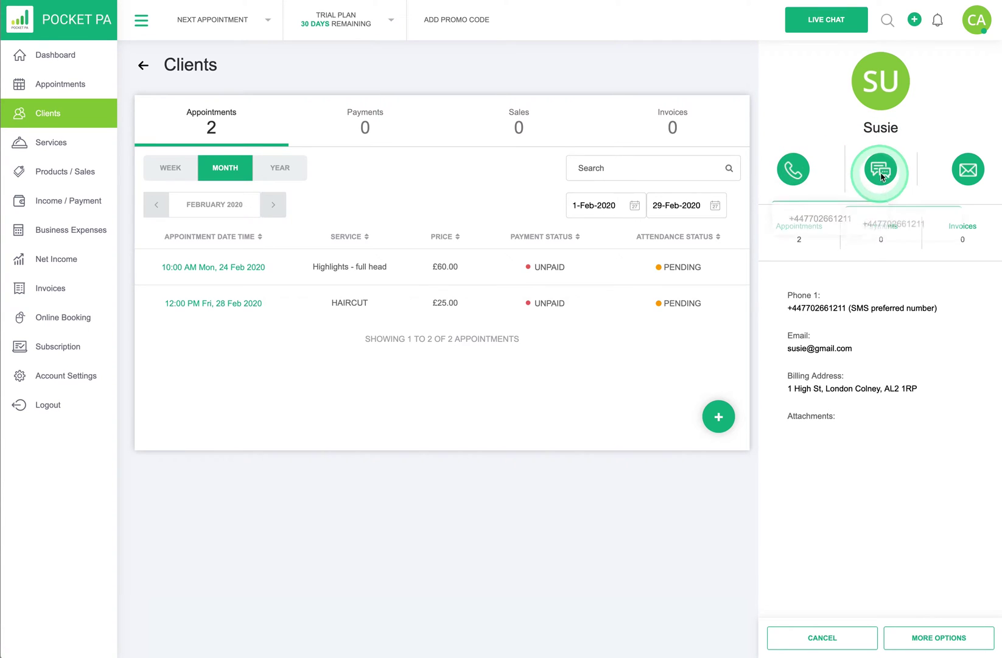
pyautogui.click(969, 173)
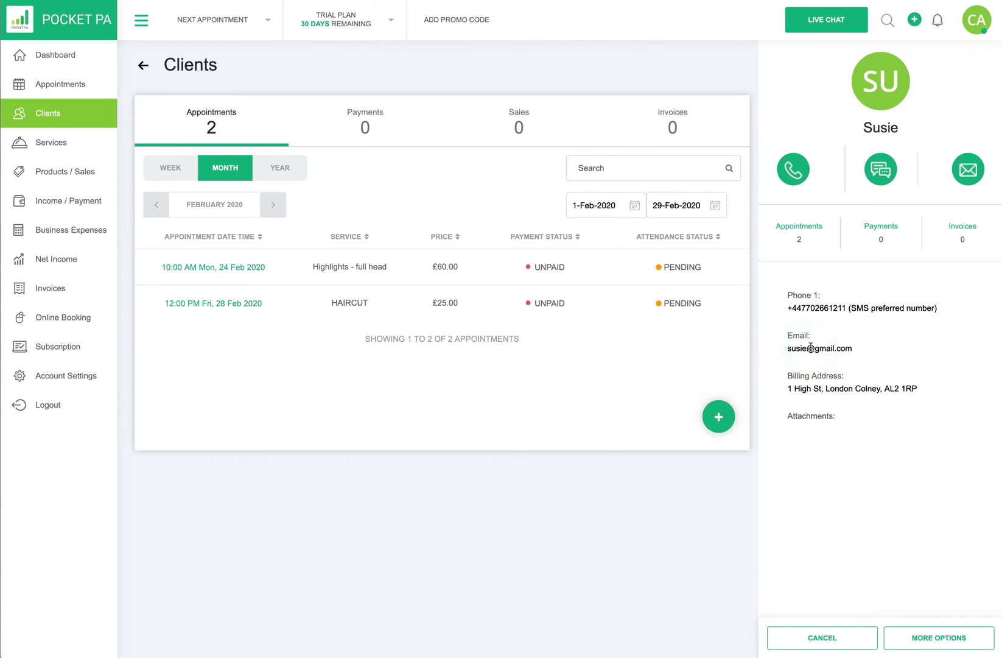
pyautogui.moveTo(808, 411); pyautogui.dragTo(893, 389)
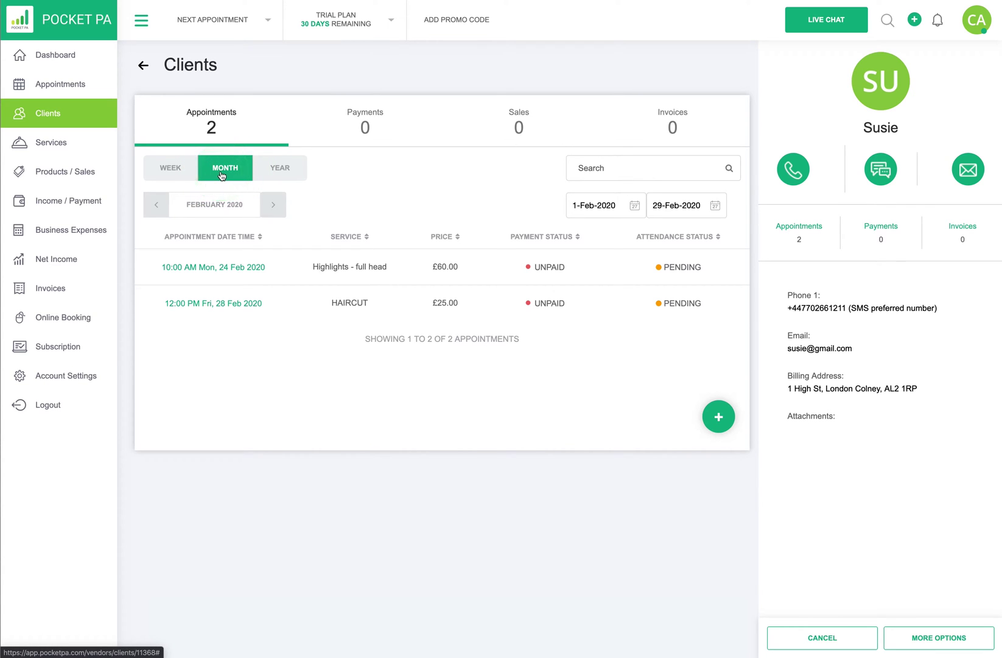
# Step: Switch the appointment range between week, month and year, ending back on February 2020
pyautogui.click(169, 173)
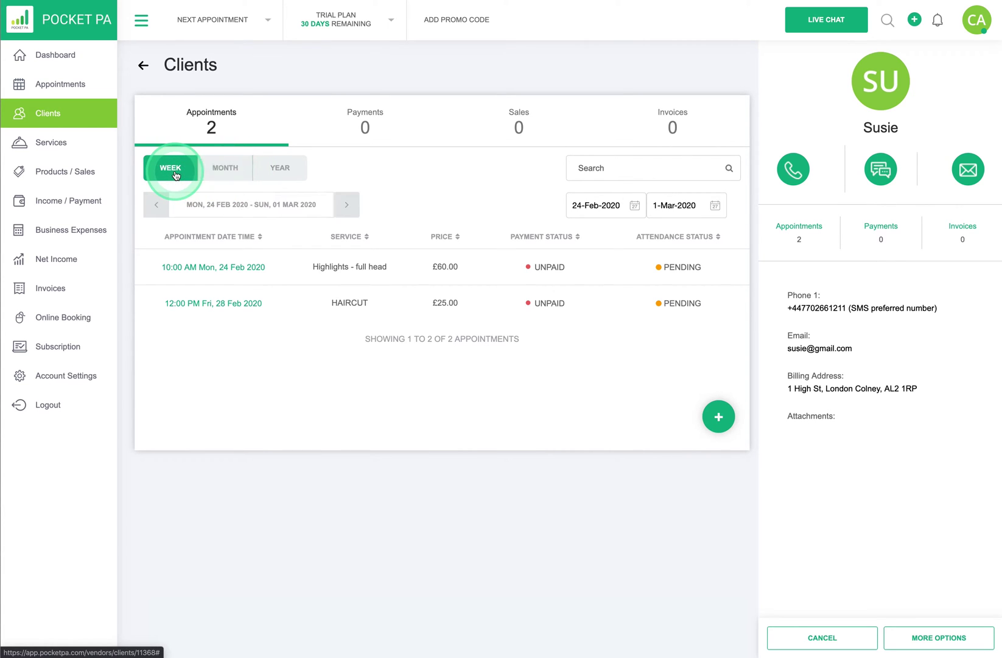
pyautogui.click(226, 172)
pyautogui.click(274, 171)
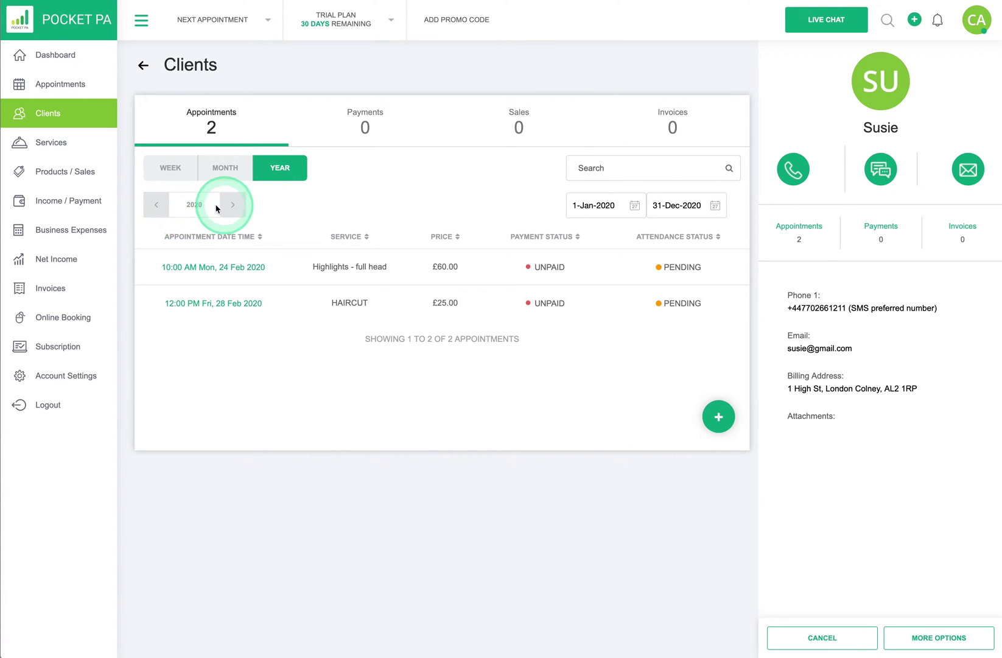
pyautogui.click(224, 168)
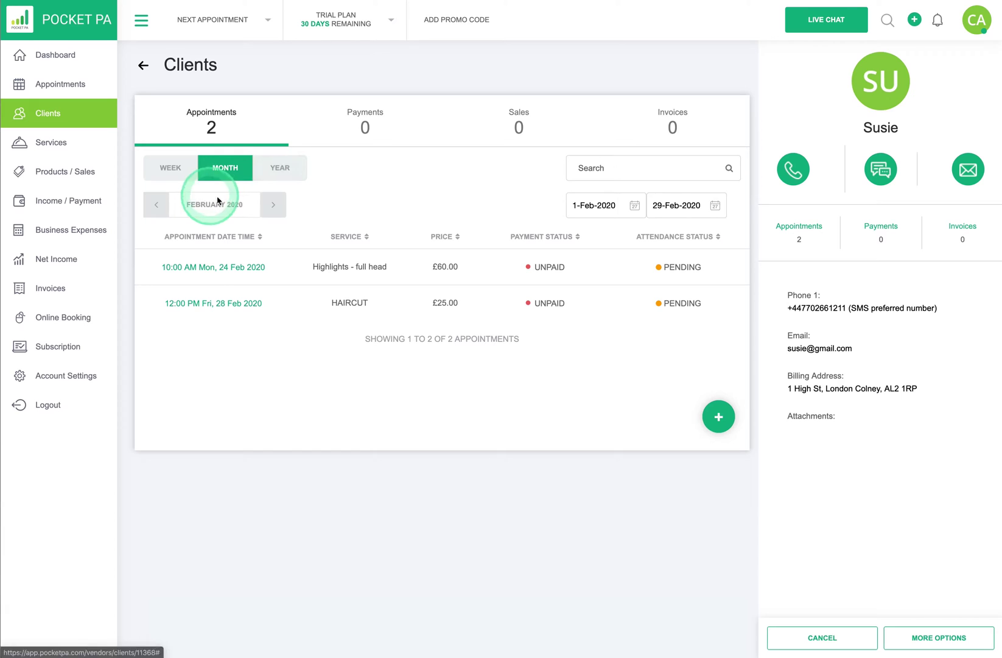
pyautogui.click(268, 206)
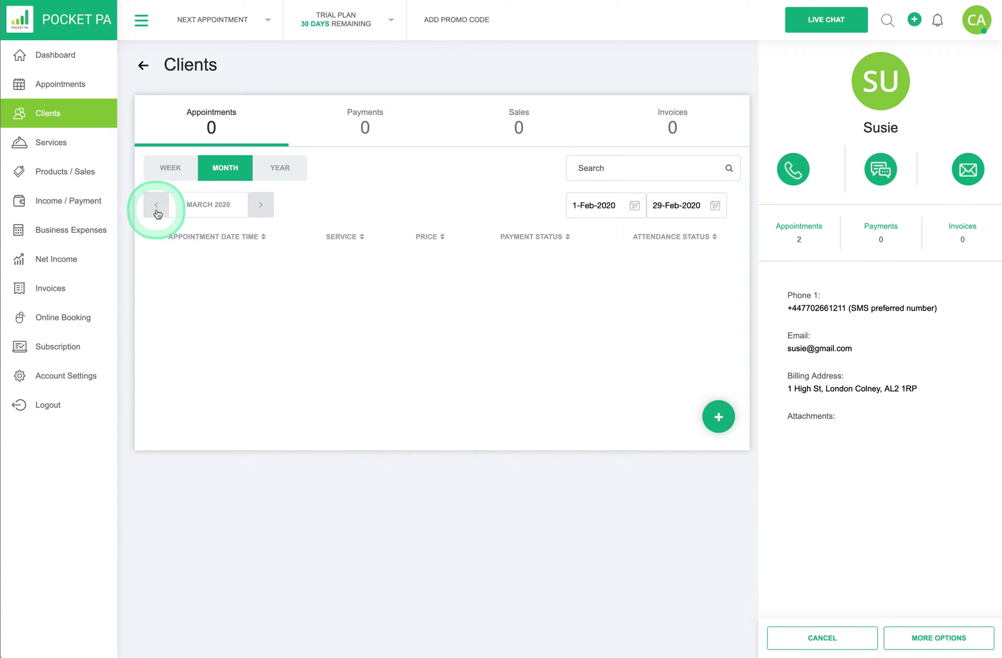
pyautogui.click(235, 186)
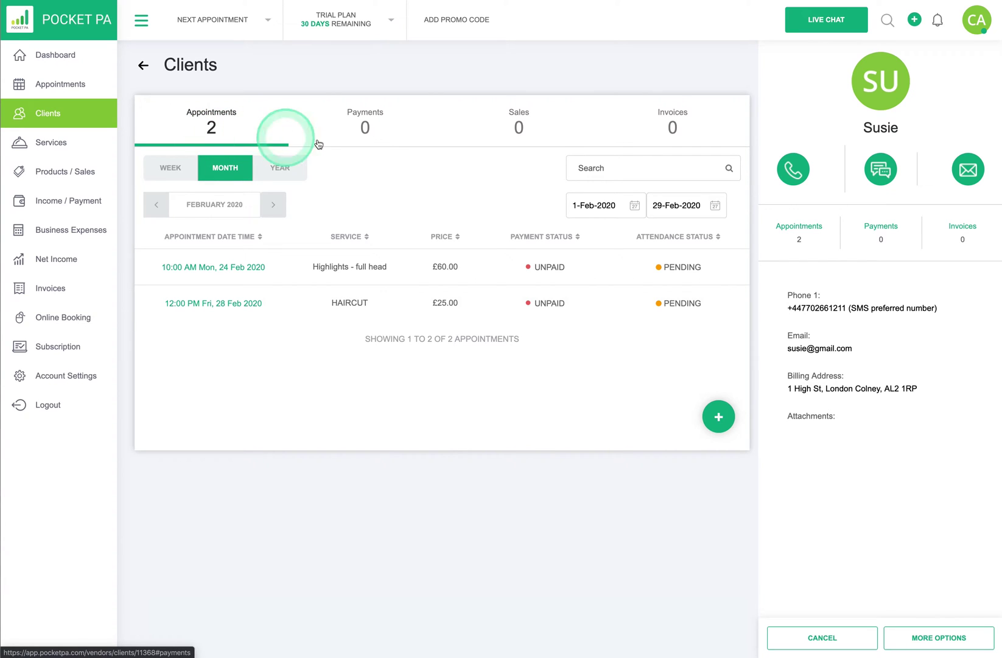
pyautogui.click(368, 131)
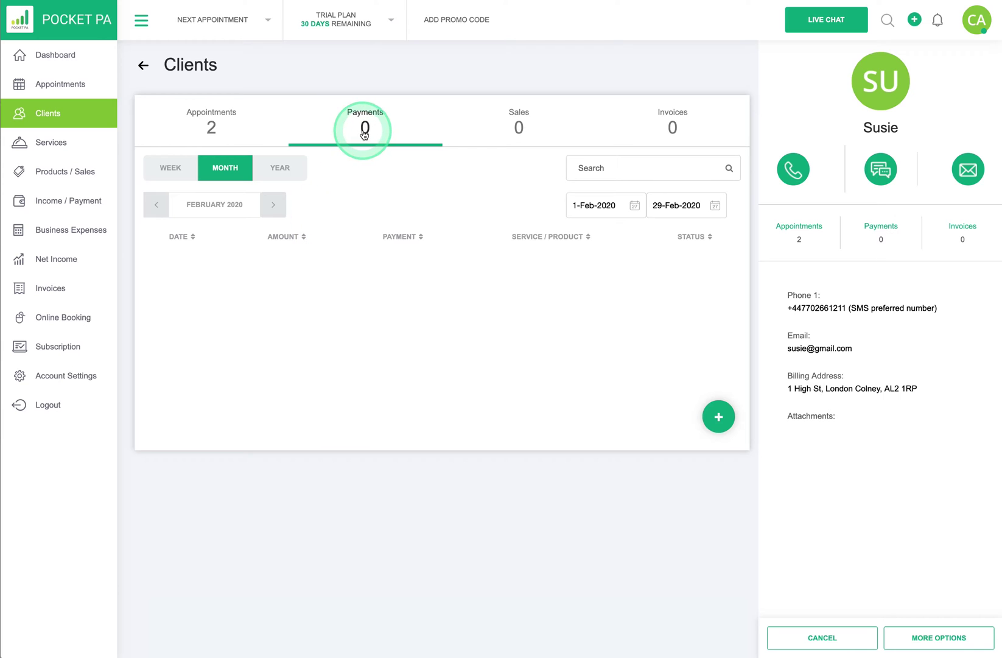
pyautogui.click(519, 129)
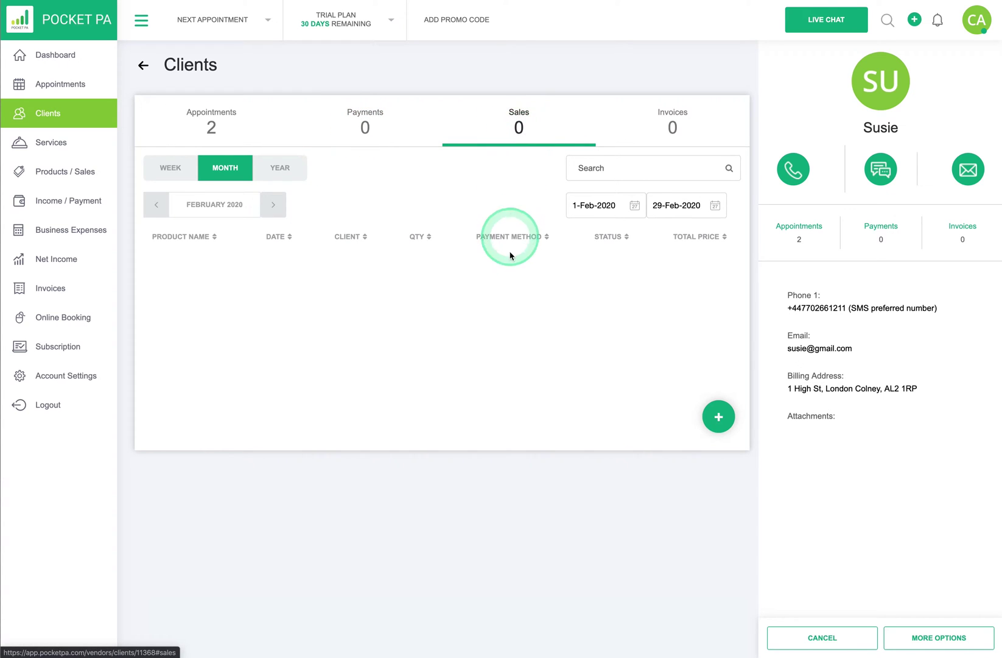
pyautogui.click(665, 141)
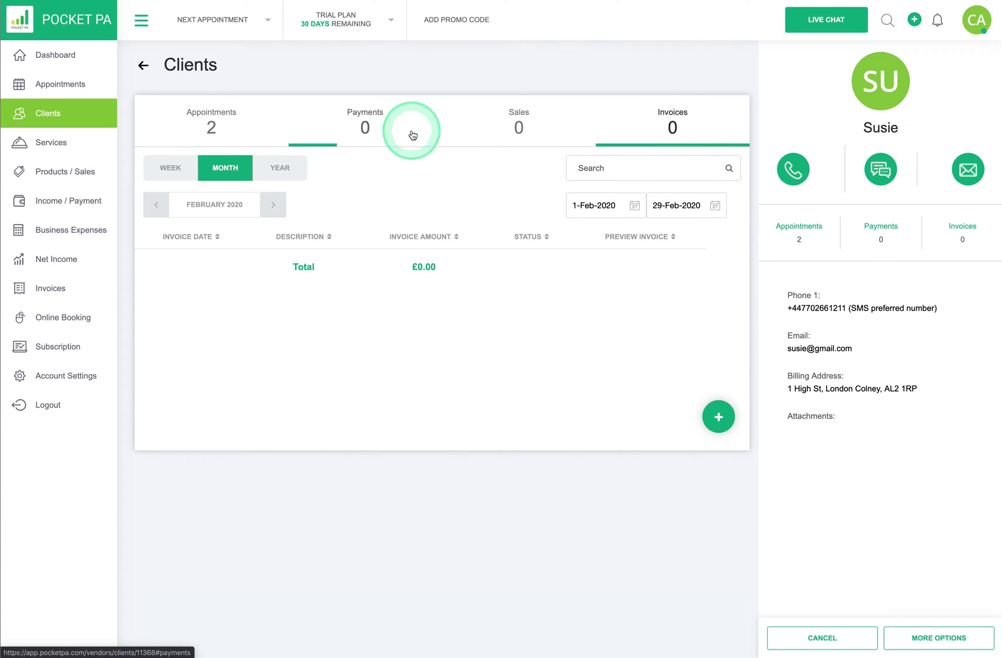
pyautogui.click(173, 169)
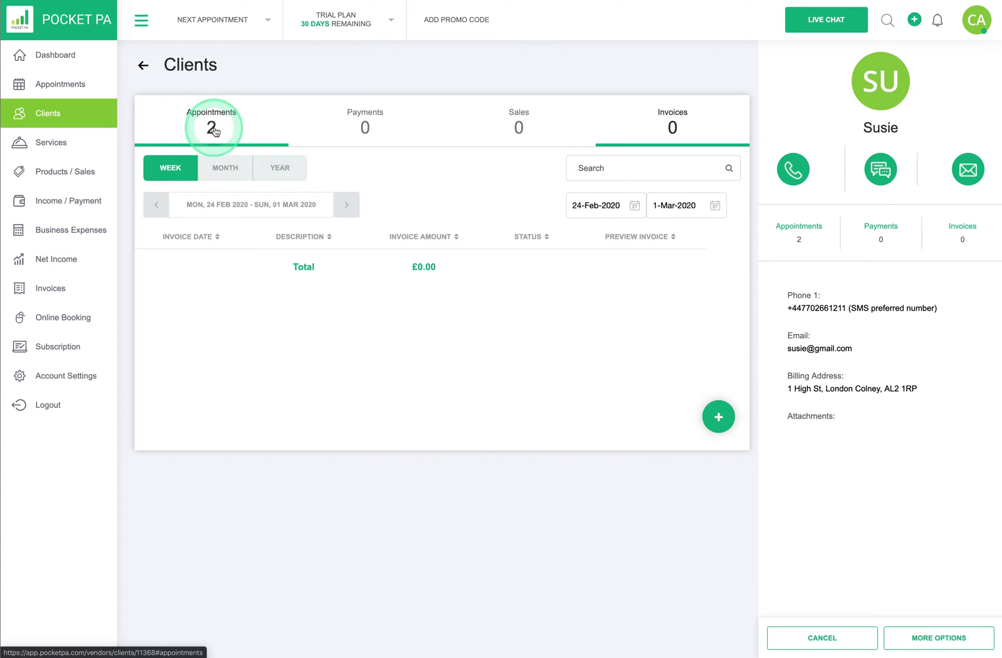
pyautogui.click(220, 169)
pyautogui.click(212, 129)
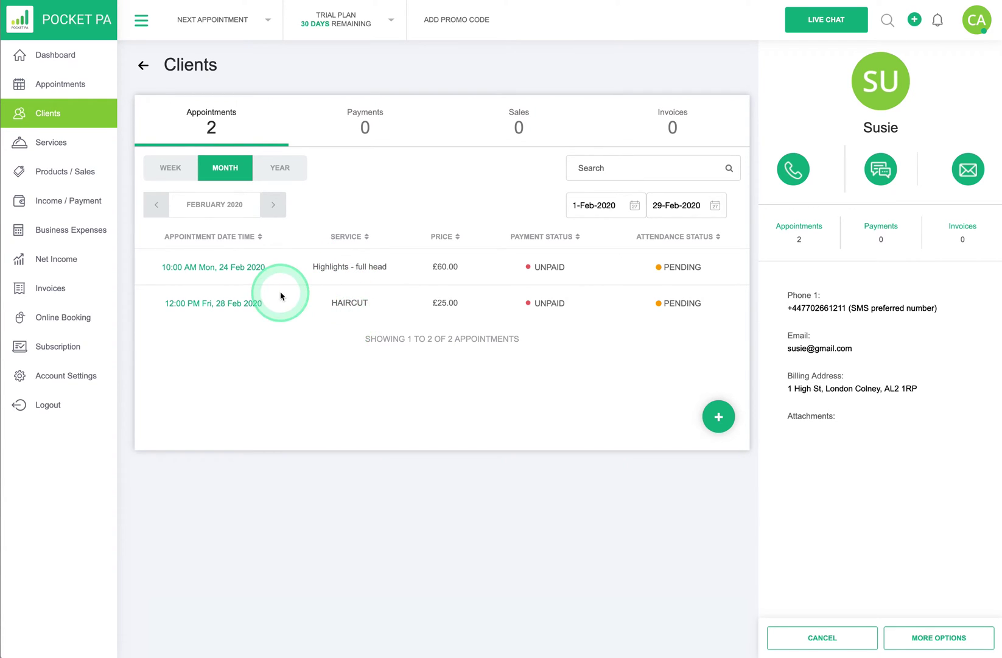
# Step: Open the 24 Feb Highlights appointment, then return to the 24 Feb – 1 Mar calendar week
pyautogui.click(226, 270)
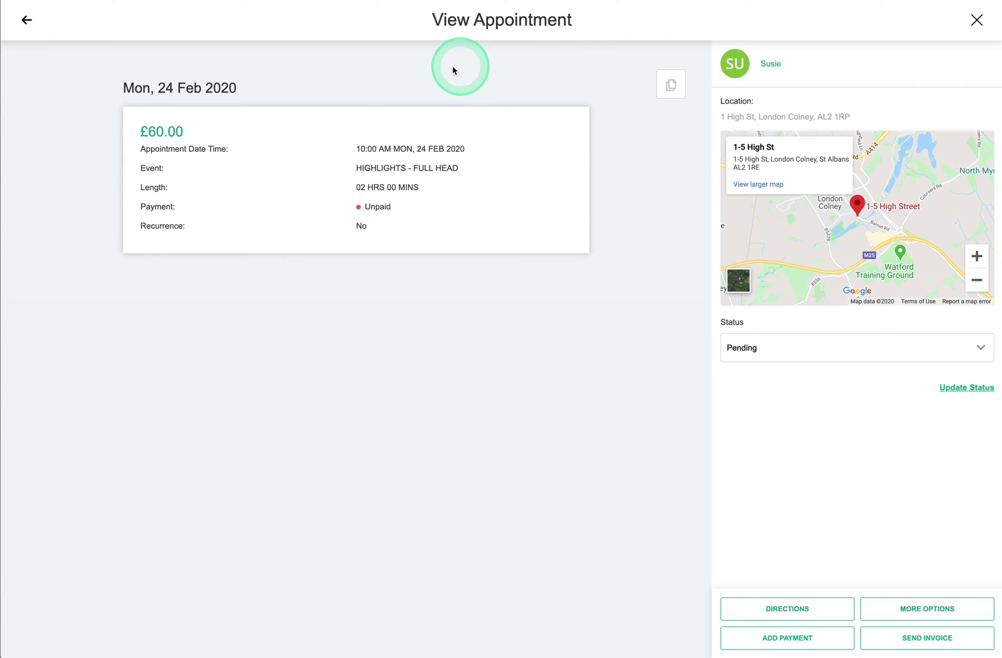
pyautogui.click(25, 21)
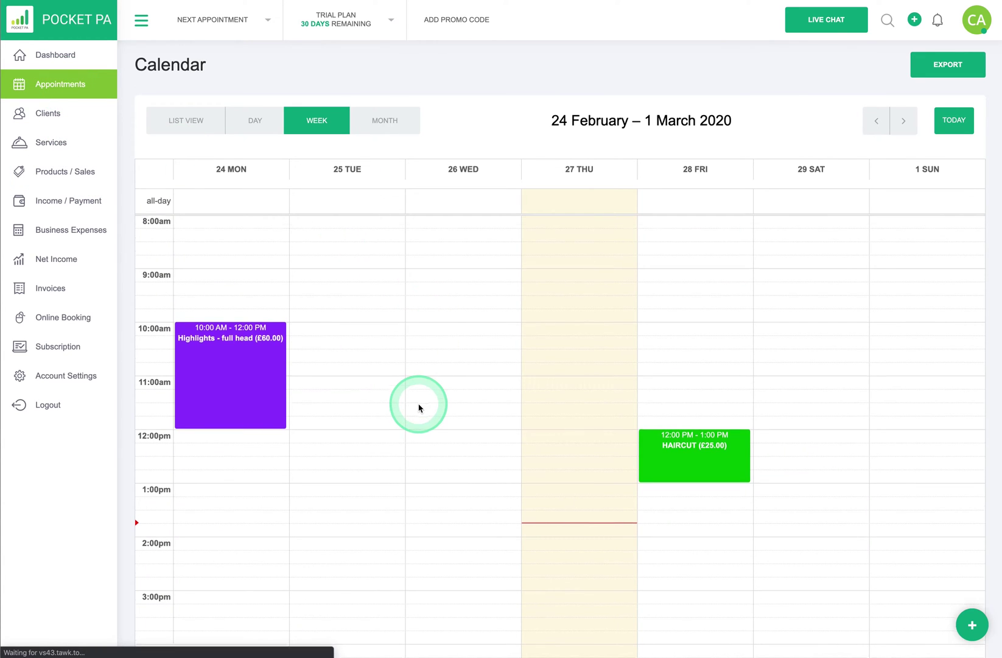
pyautogui.scroll(-1, 409, 407)
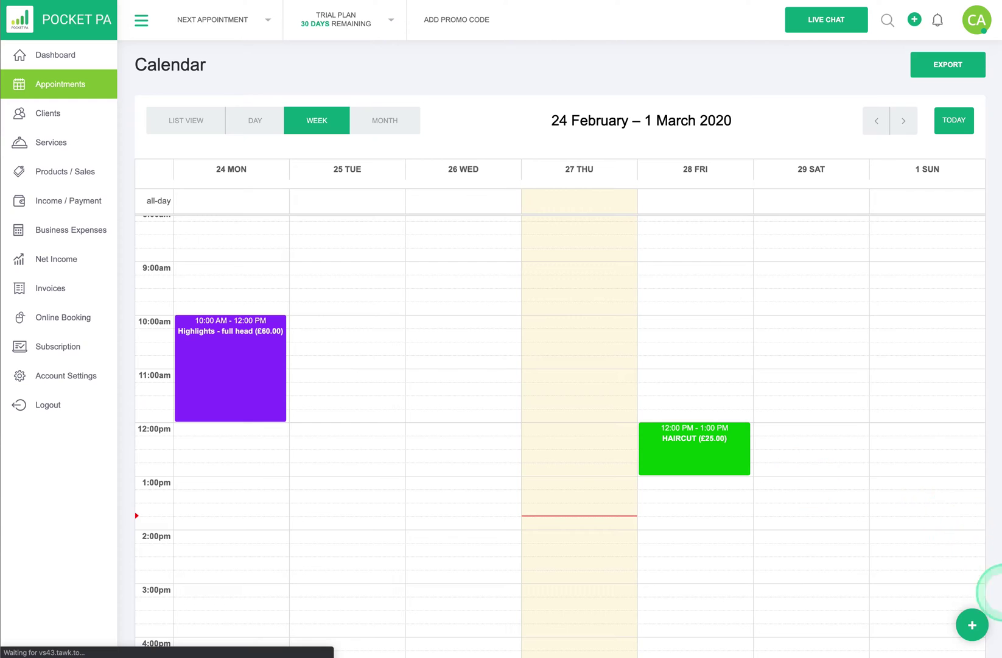
# Step: Start a new private appointment named DOCTORS appt dated 24 February 2020
pyautogui.click(972, 625)
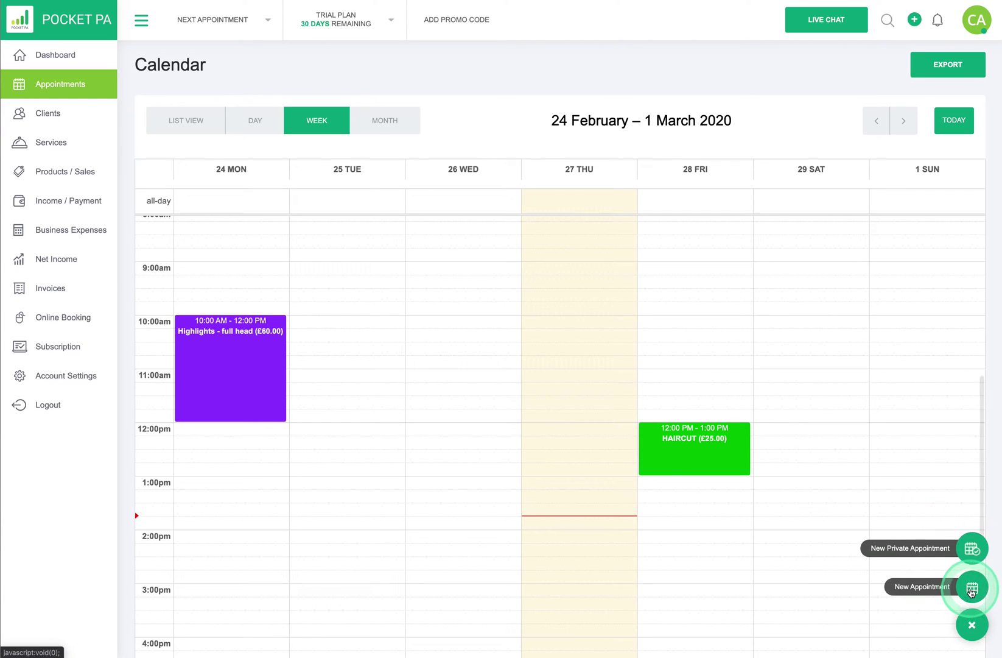
pyautogui.click(970, 548)
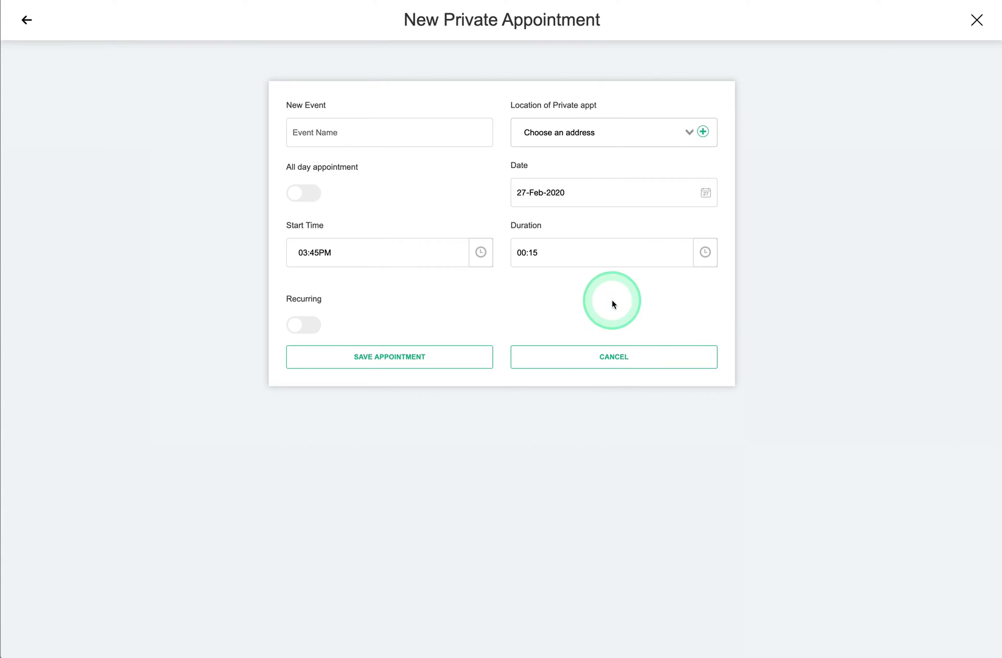
pyautogui.click(305, 138)
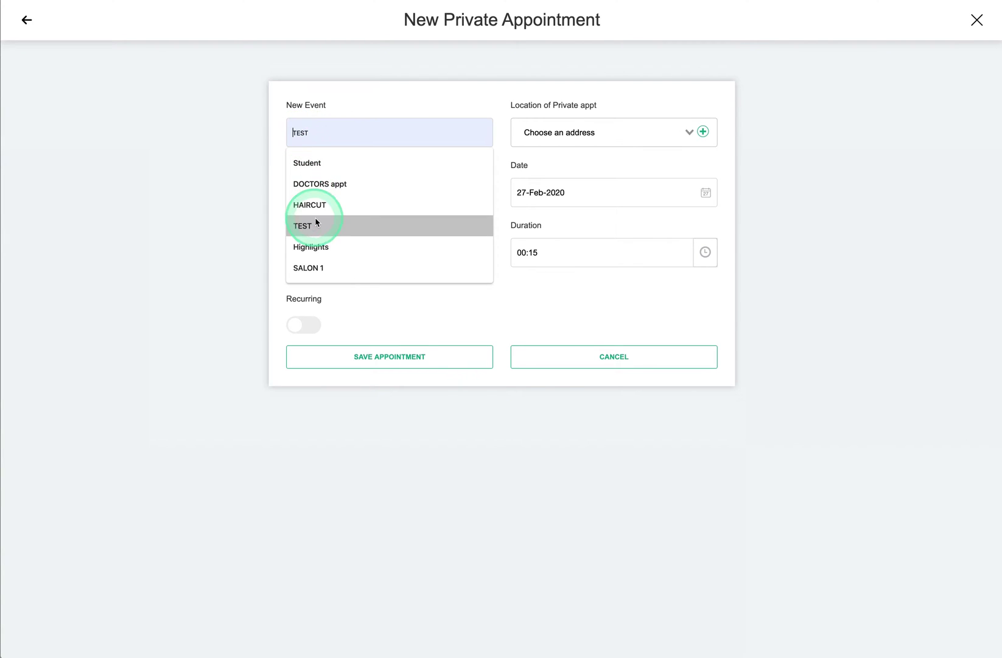
pyautogui.click(323, 186)
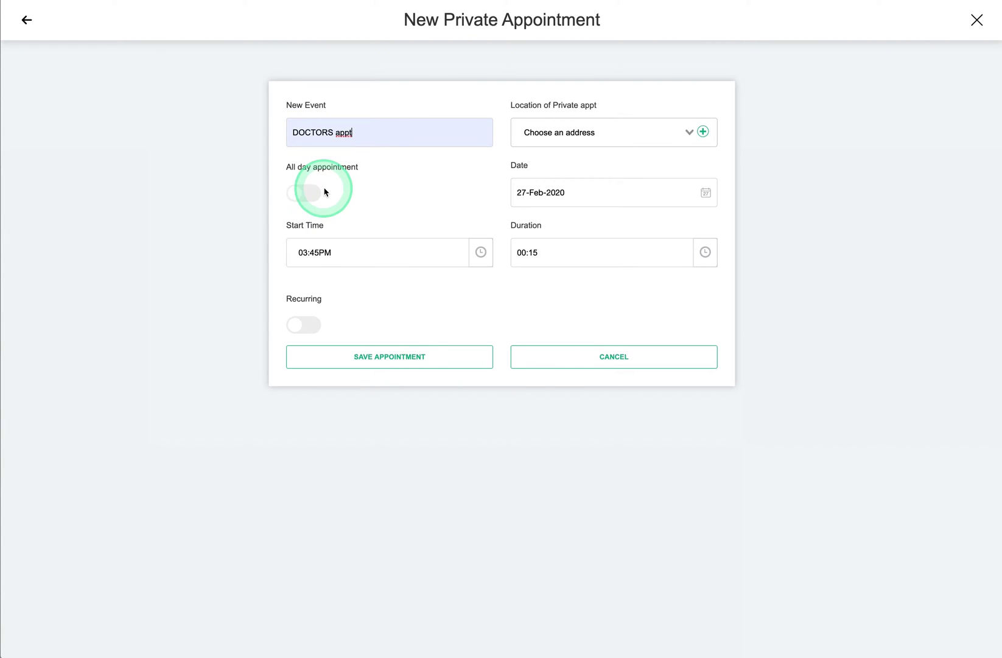
pyautogui.click(479, 252)
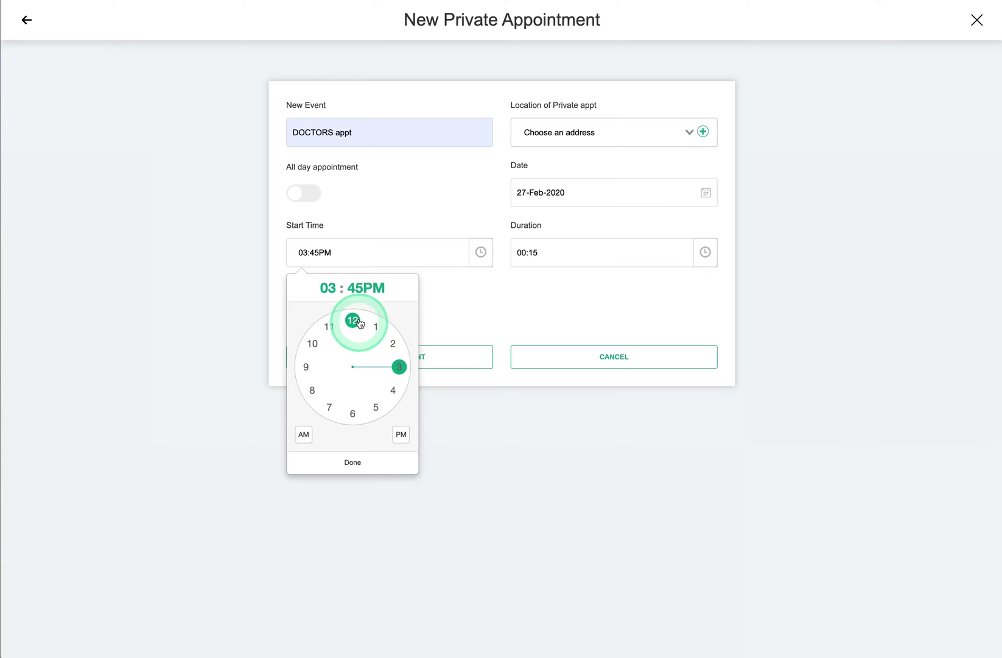
pyautogui.click(399, 207)
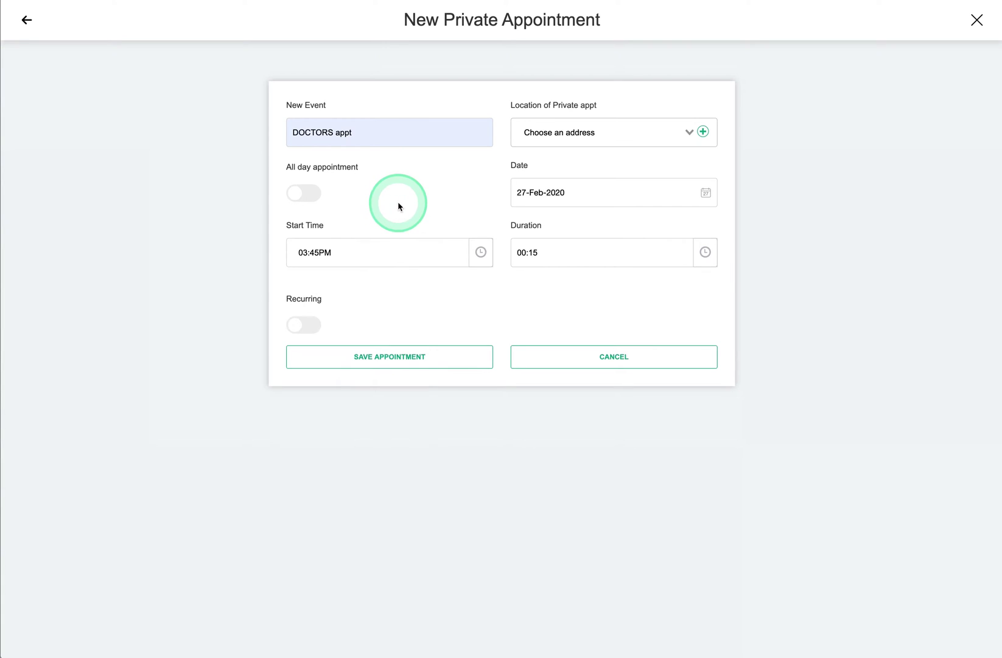
pyautogui.click(706, 194)
pyautogui.click(590, 335)
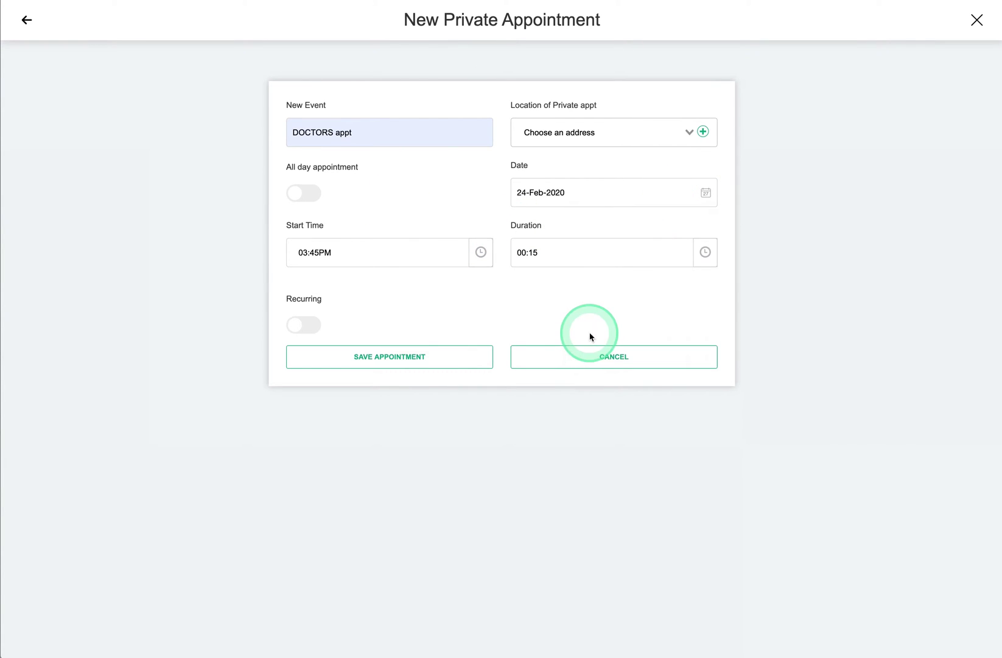
# Step: Set the start time to 05:30PM and the duration to 00:30
pyautogui.click(481, 253)
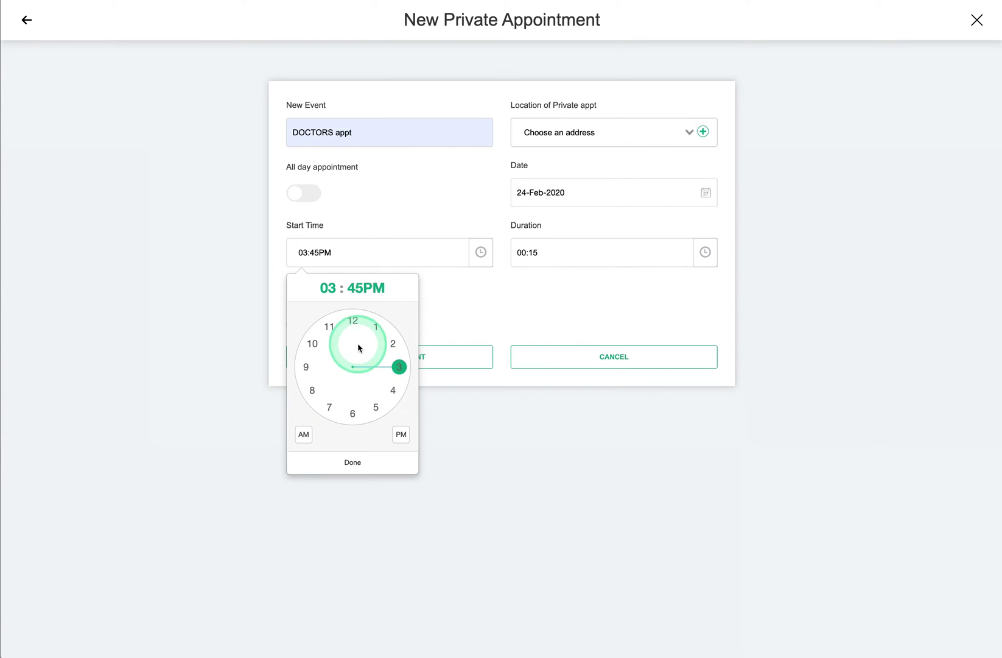
pyautogui.click(378, 407)
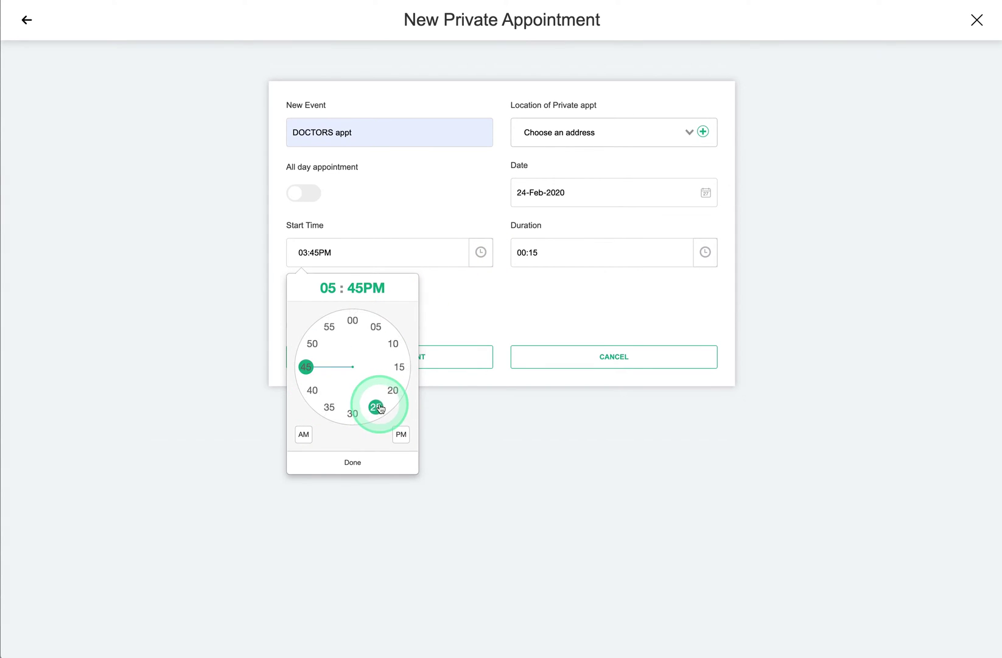
pyautogui.click(352, 412)
pyautogui.click(399, 434)
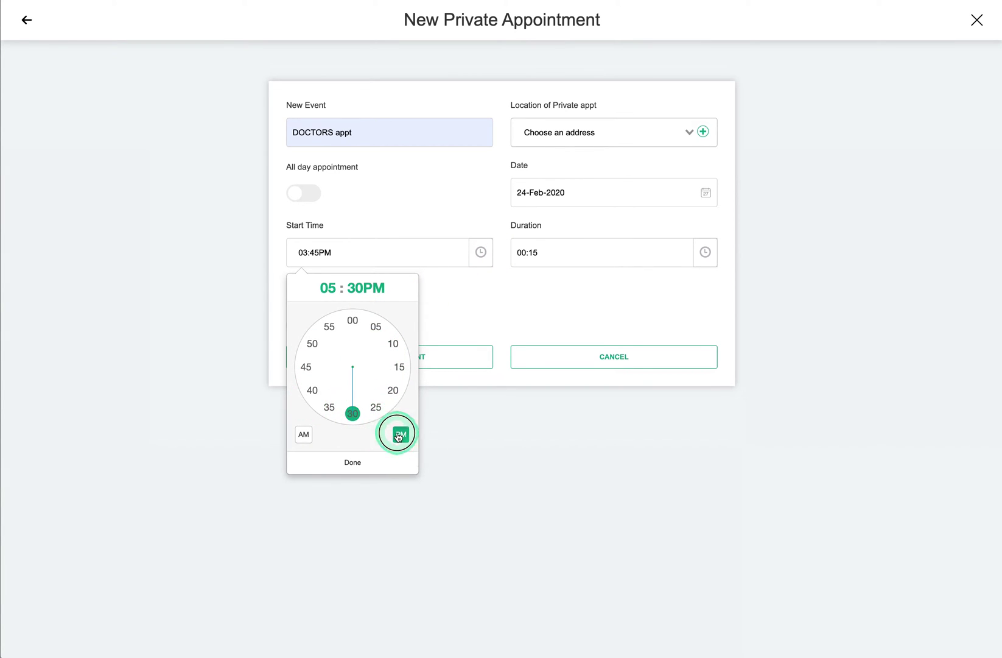
pyautogui.click(358, 464)
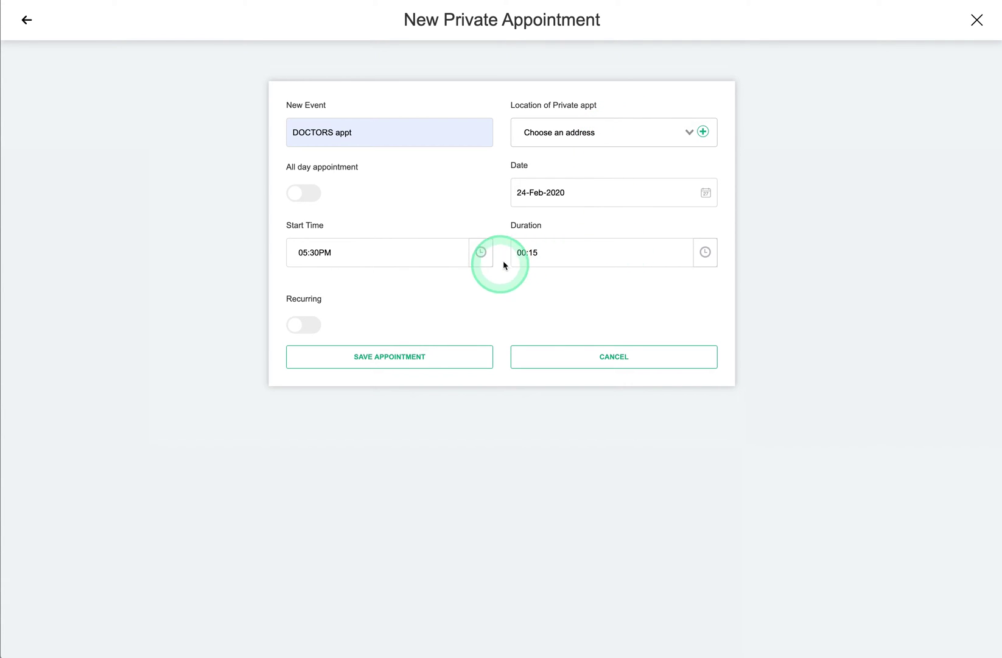
pyautogui.click(710, 252)
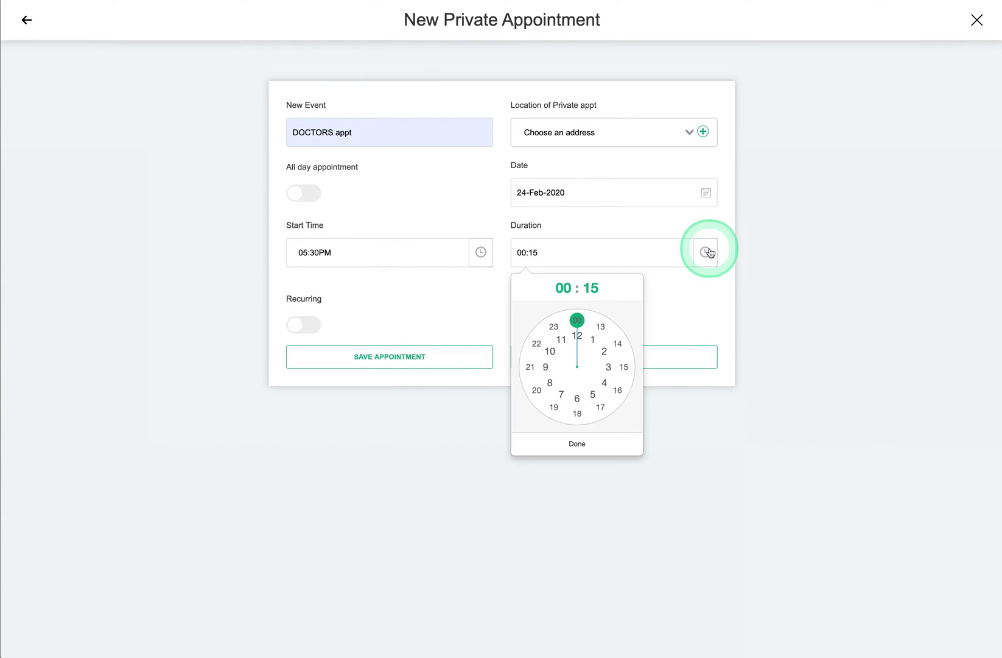
pyautogui.click(589, 288)
pyautogui.click(577, 417)
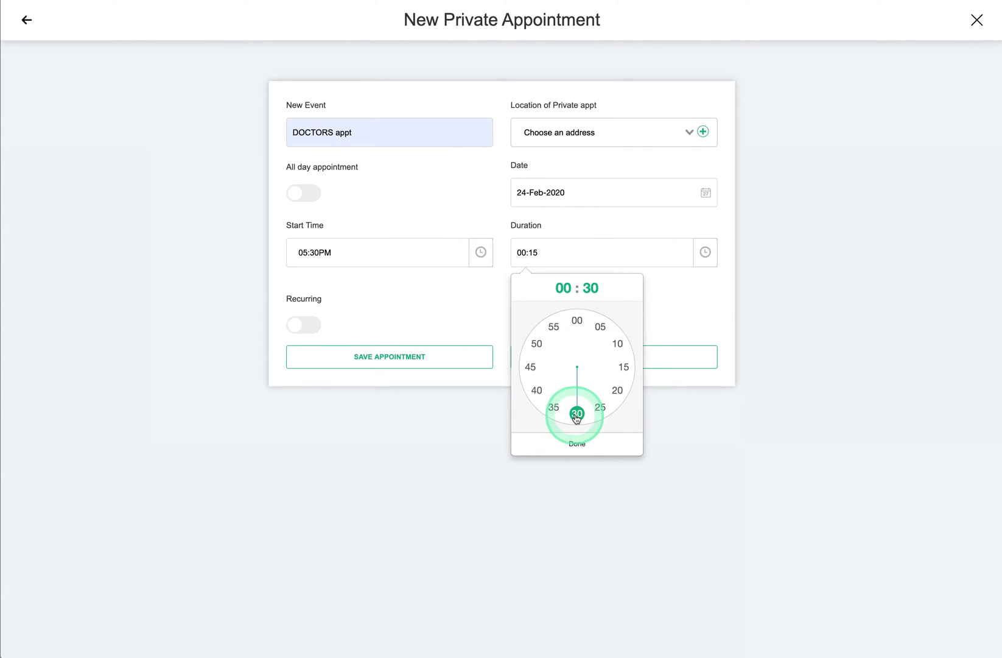
pyautogui.click(578, 444)
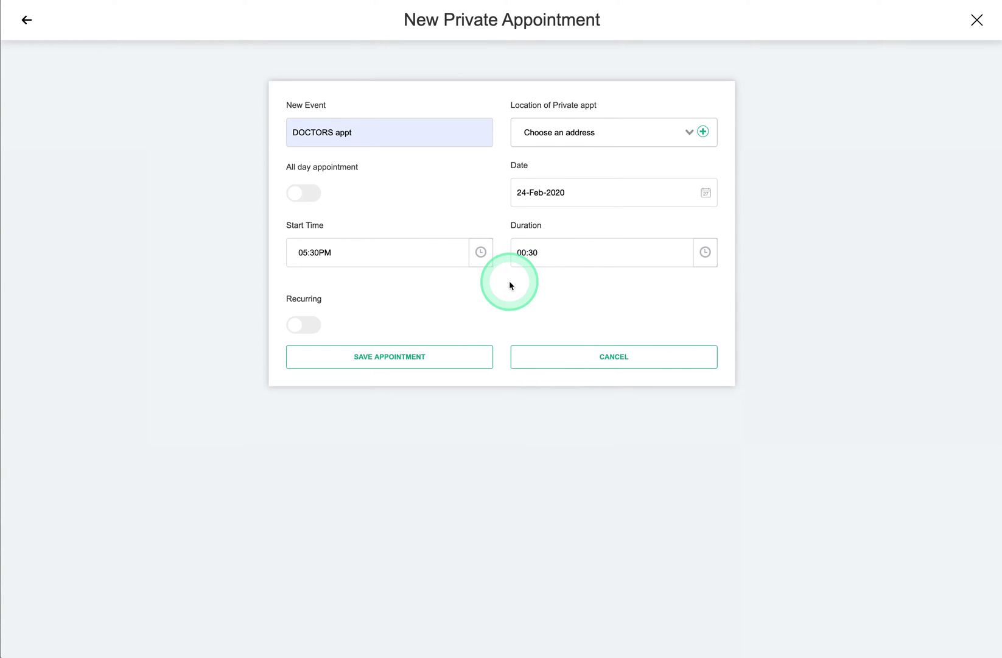
# Step: Toggle Recurring on and back off, then save the non-recurring private appointment
pyautogui.click(305, 330)
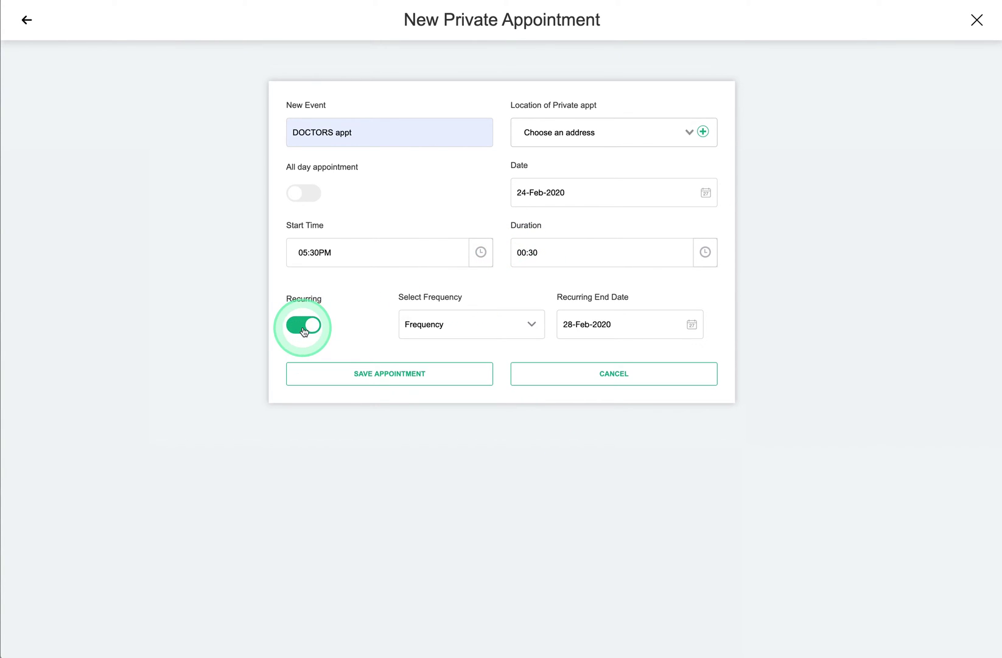
pyautogui.click(532, 325)
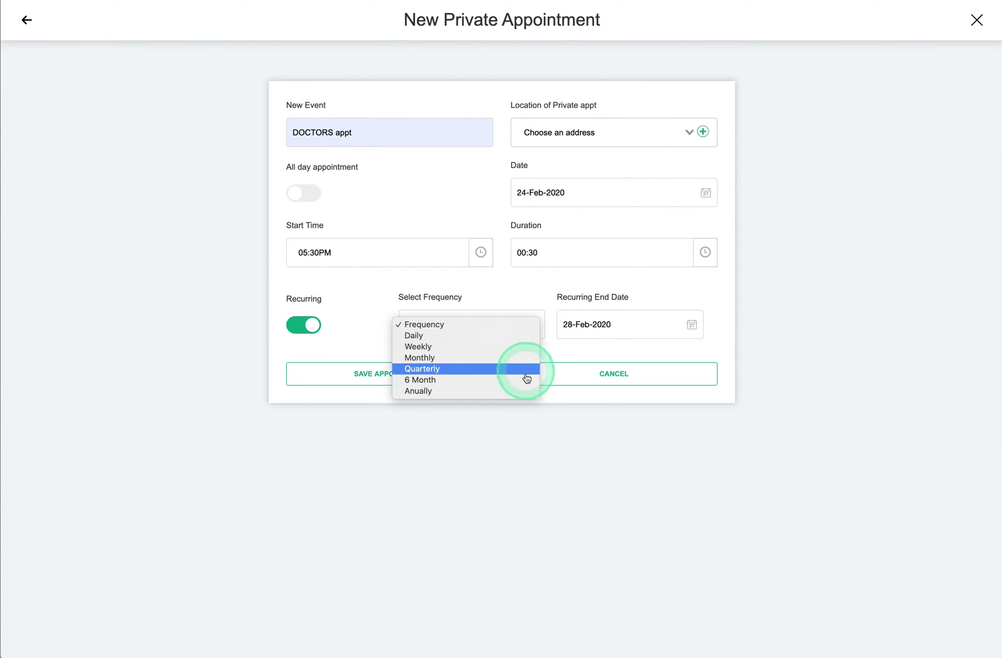
pyautogui.click(520, 295)
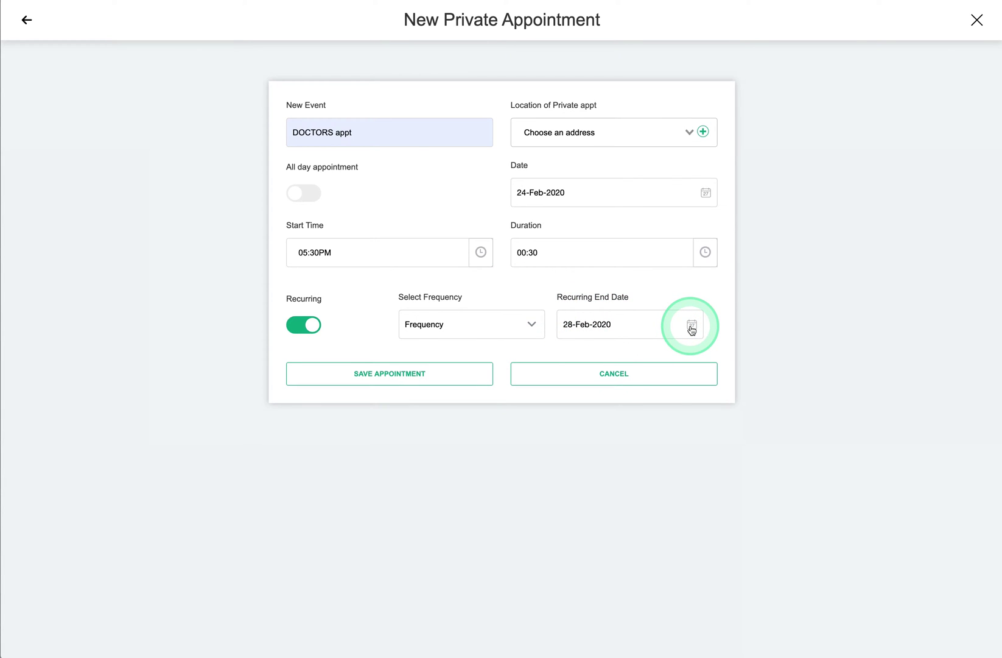
pyautogui.click(316, 326)
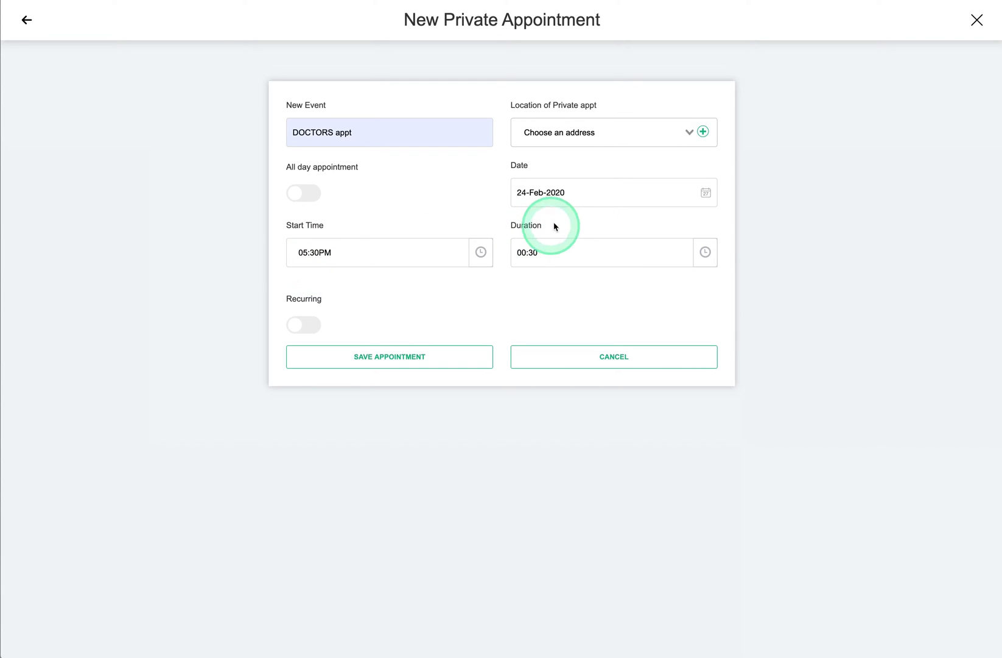
pyautogui.click(393, 362)
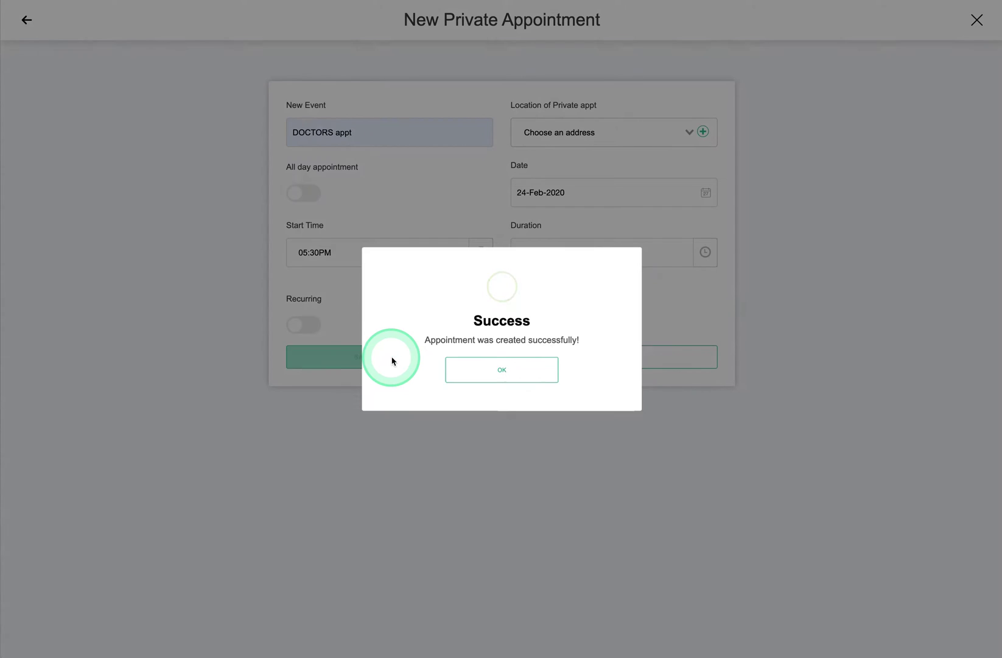
# Step: Dismiss the success message and scroll the week view to Monday's 5:30 PM DOCTORS appt
pyautogui.click(512, 403)
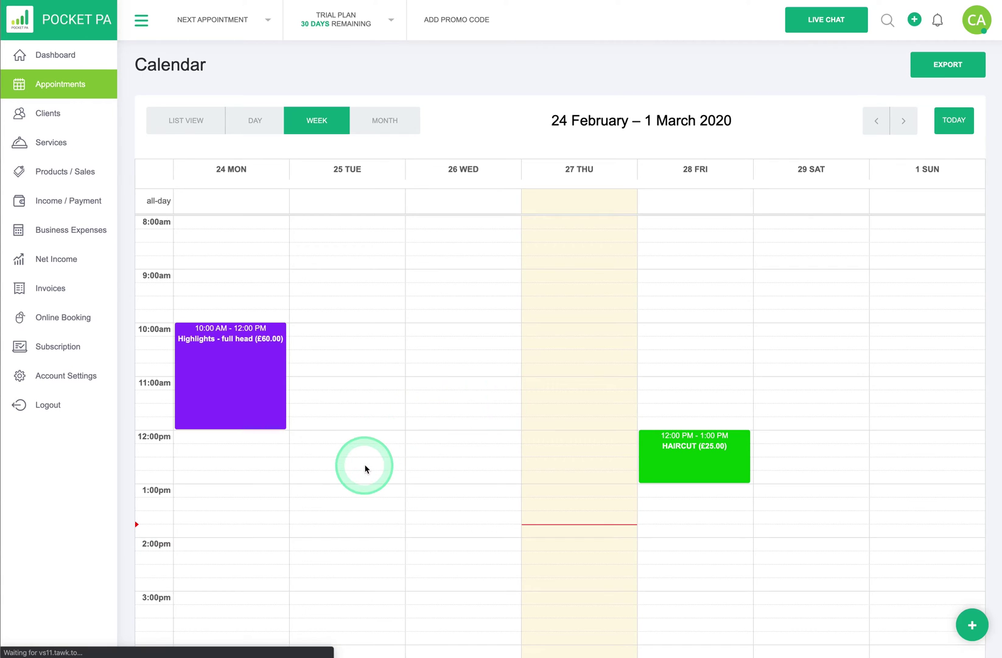
pyautogui.scroll(-3, 256, 491)
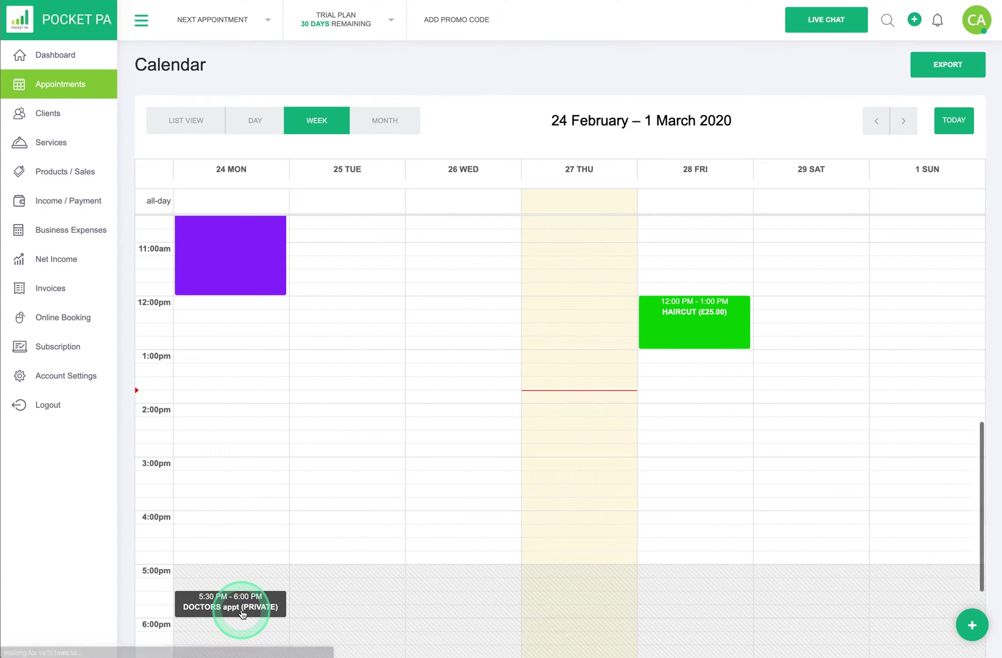
pyautogui.scroll(-1, 243, 613)
pyautogui.click(250, 594)
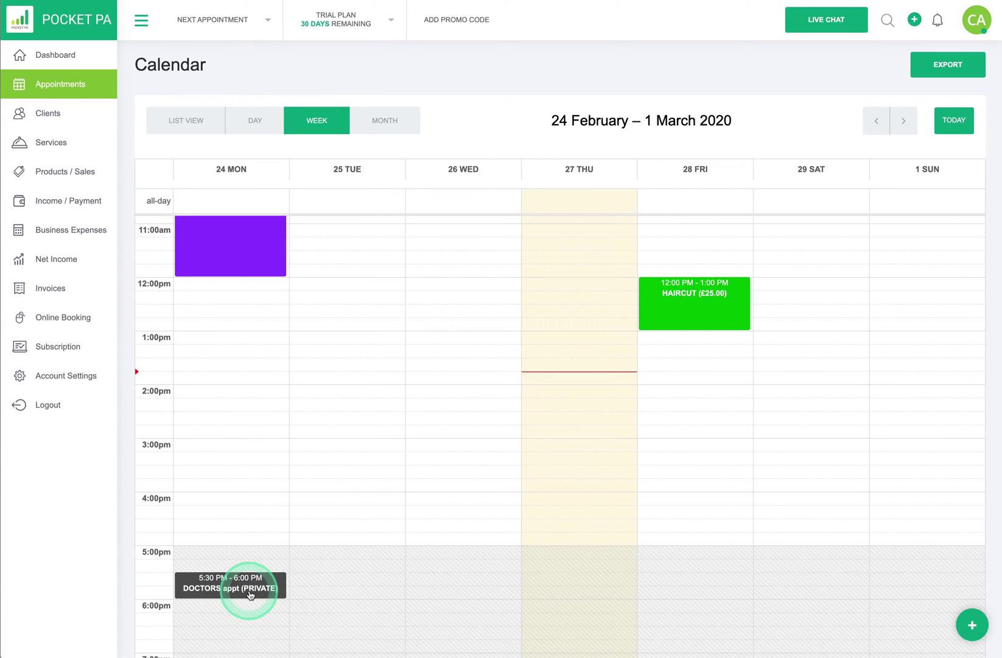
pyautogui.scroll(2, 250, 594)
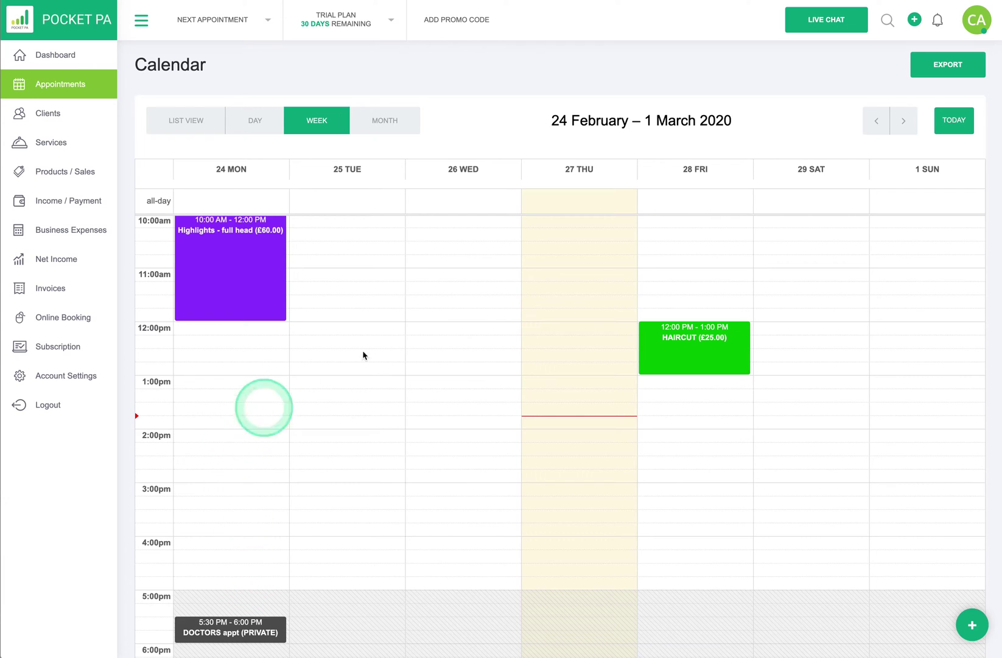
pyautogui.scroll(1, 413, 463)
pyautogui.scroll(1, 413, 462)
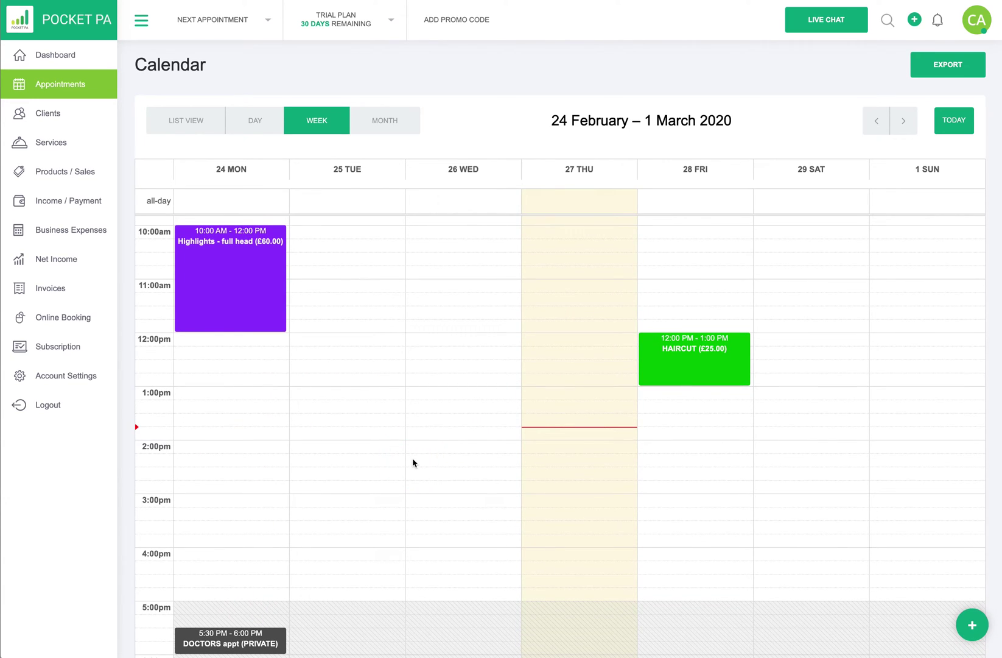
pyautogui.scroll(2, 413, 463)
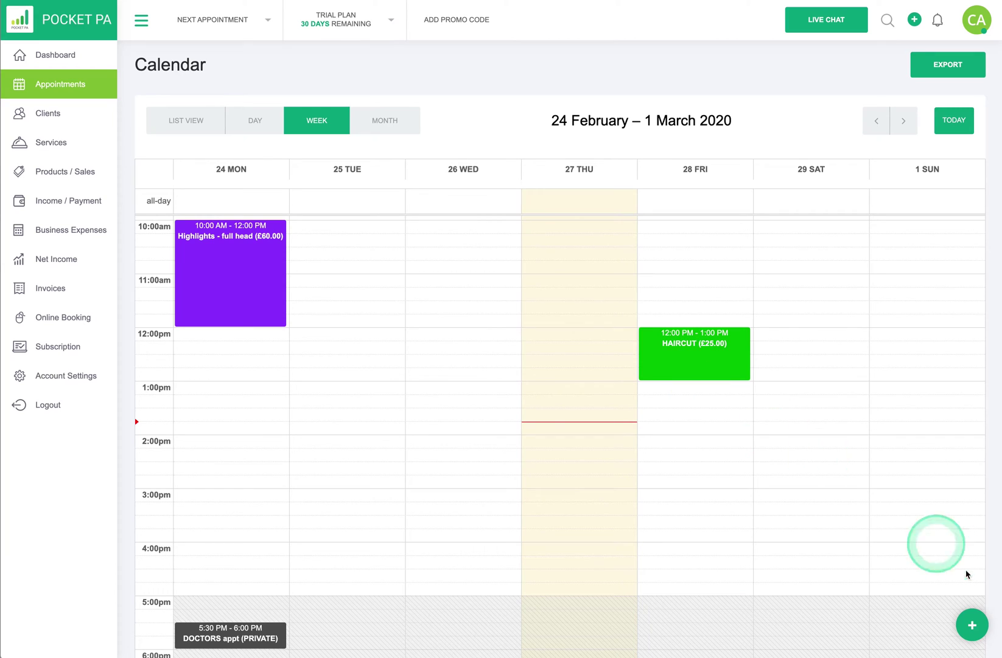
# Step: Start a new regular appointment dated Mon 24 Feb 2020
pyautogui.click(972, 627)
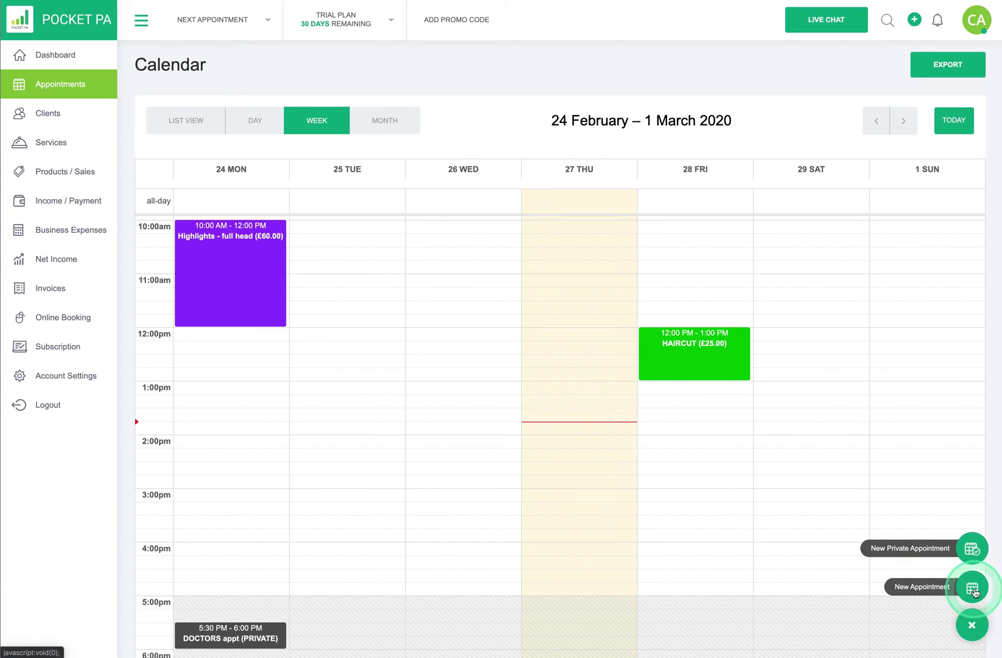
pyautogui.click(973, 588)
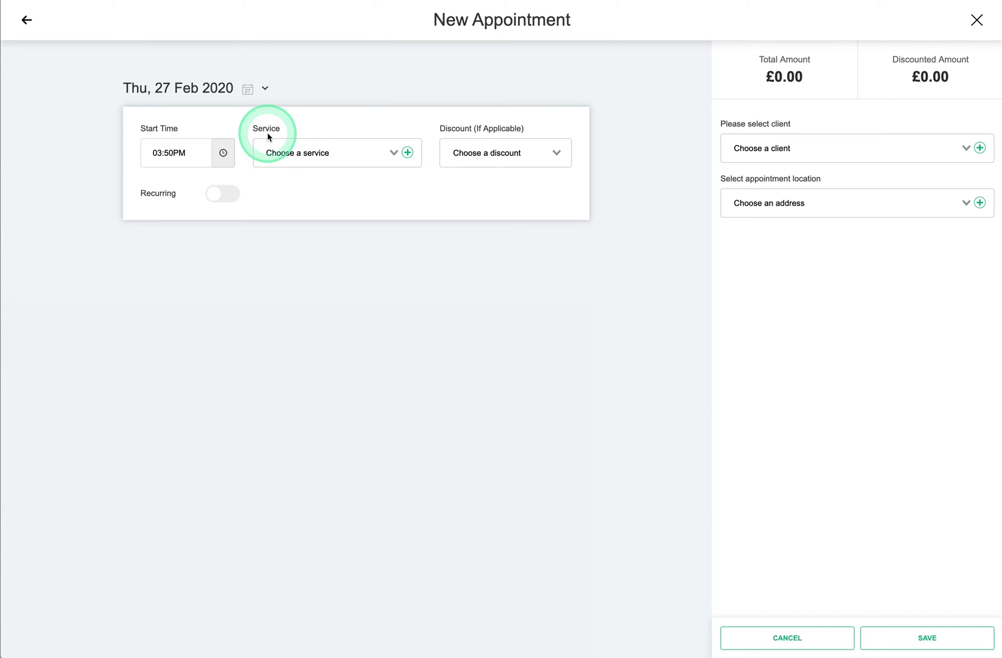
pyautogui.click(250, 90)
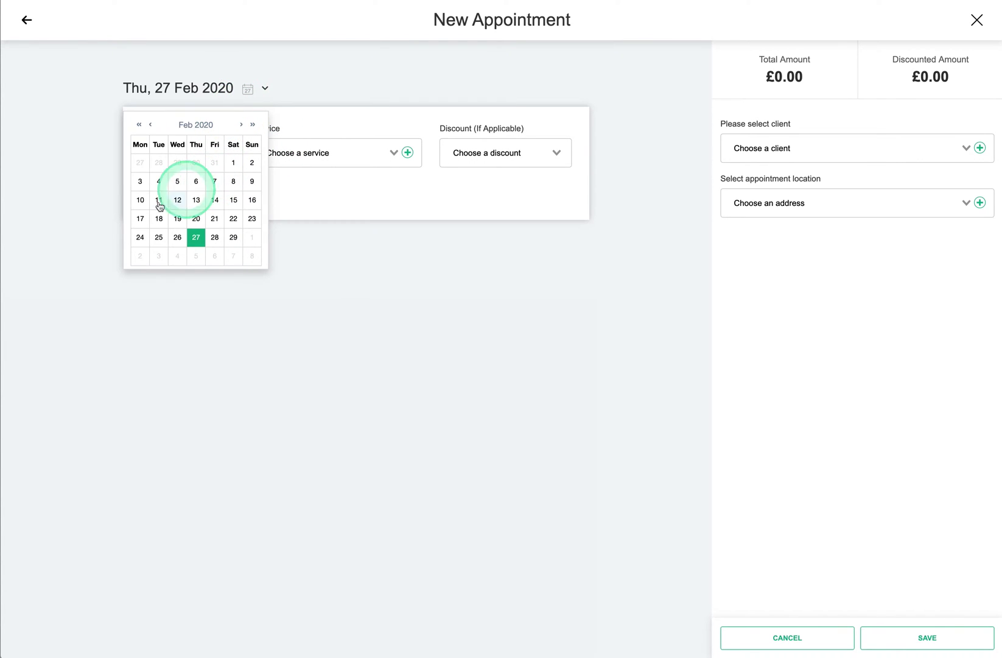
pyautogui.click(141, 238)
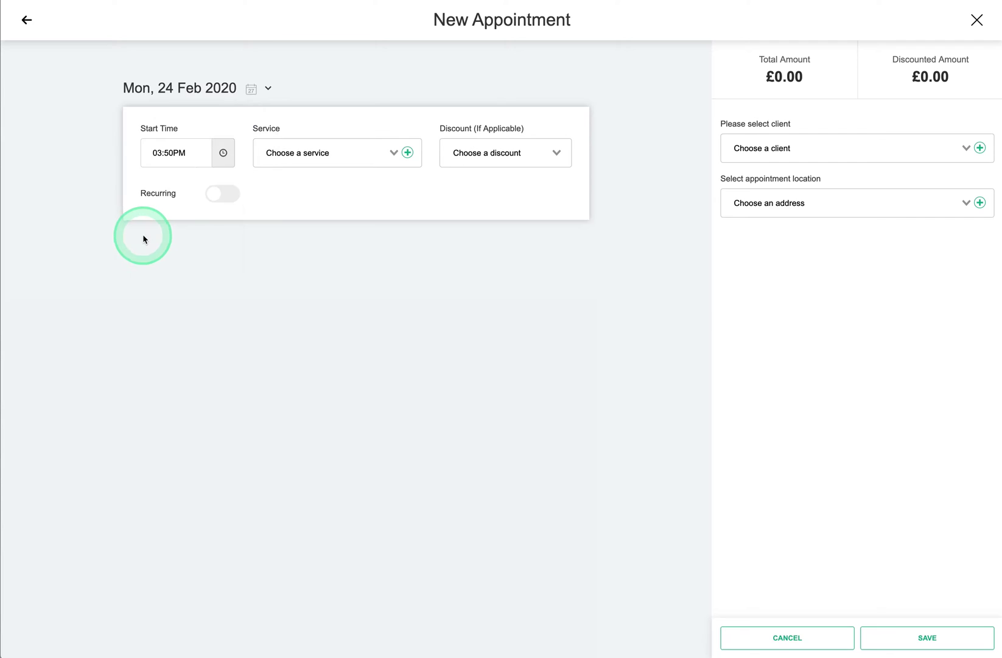
# Step: Set the start time to 04:00PM and bring up the Service list
pyautogui.click(224, 160)
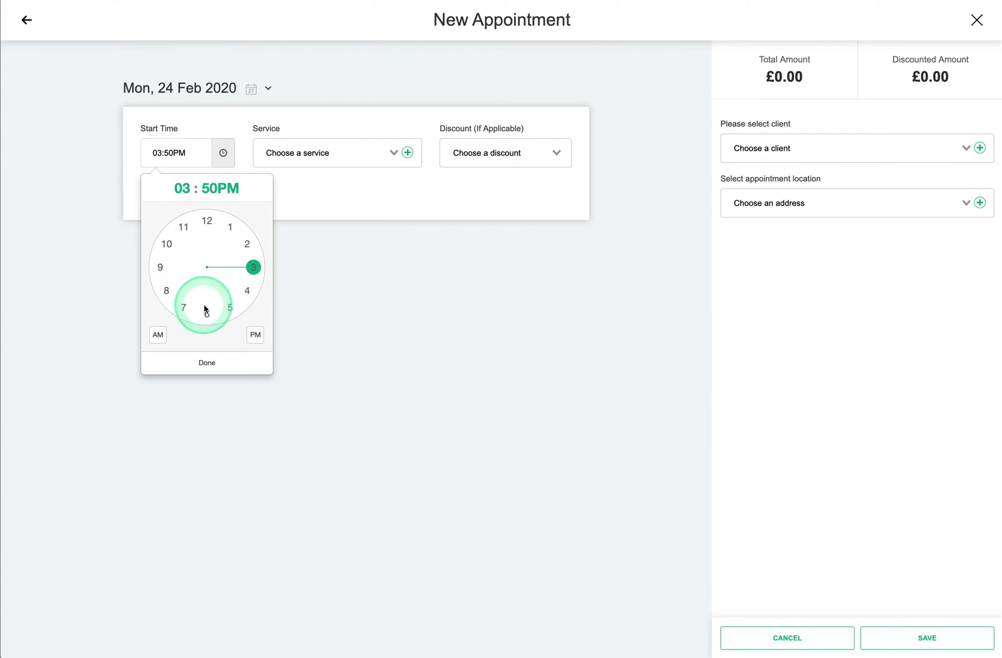
pyautogui.click(246, 292)
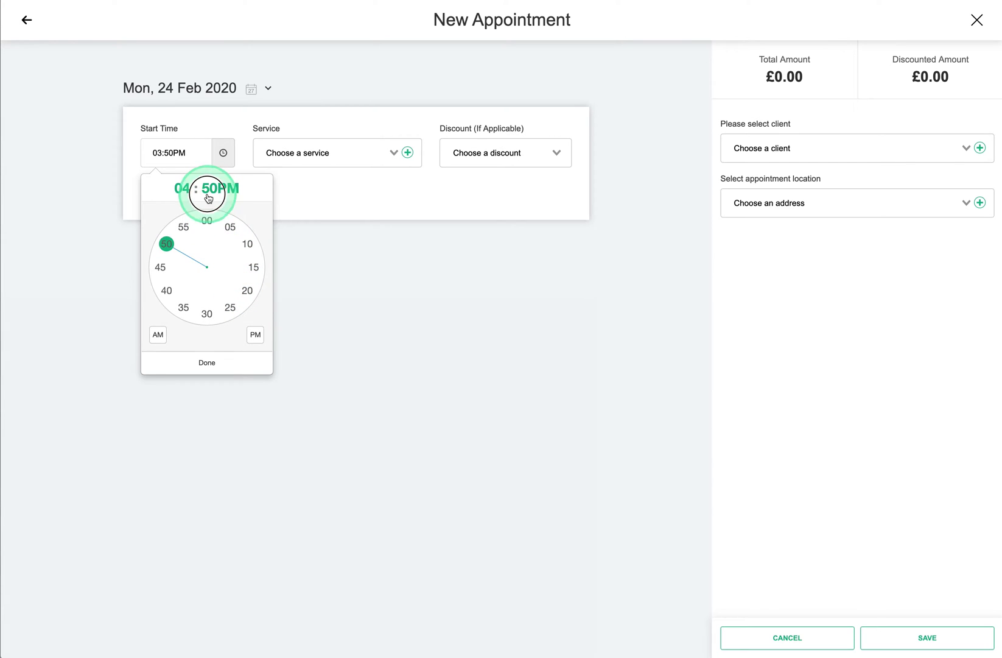
pyautogui.click(206, 221)
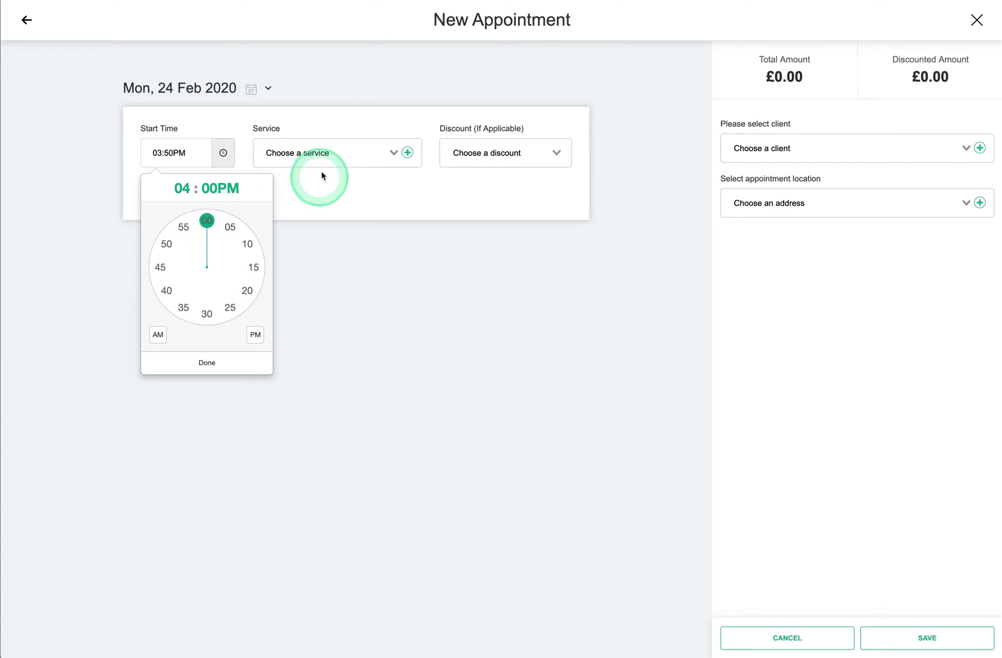
pyautogui.click(255, 335)
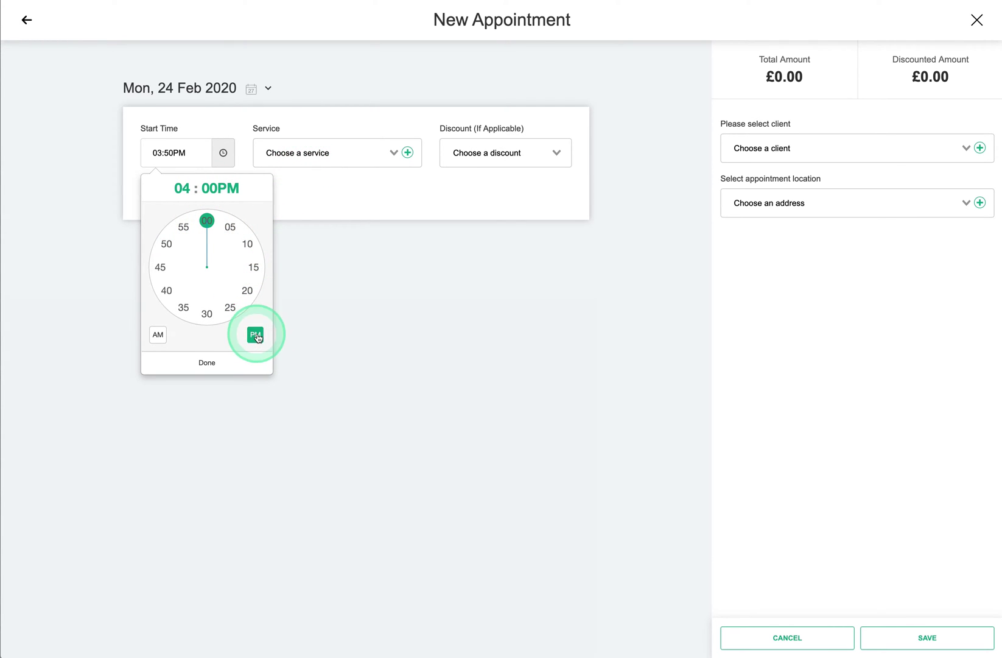
pyautogui.click(211, 366)
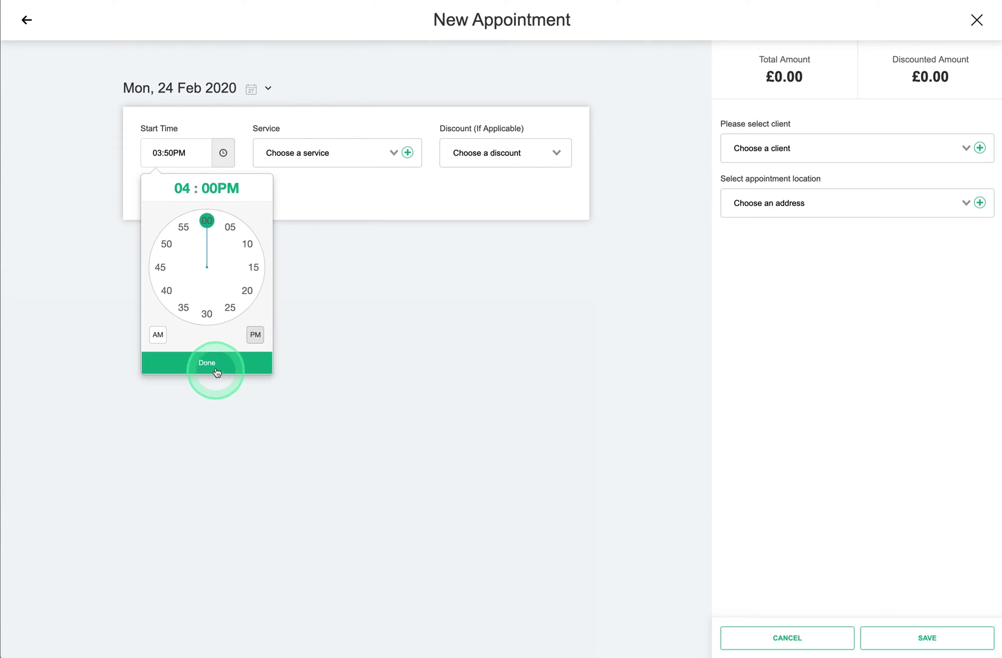
pyautogui.click(393, 153)
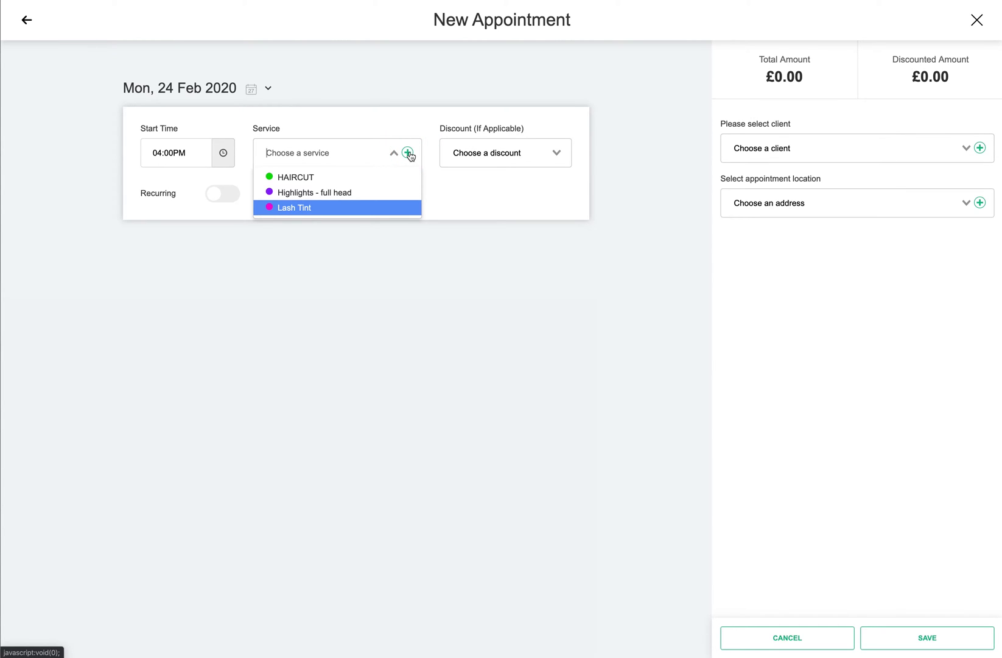
# Step: Add a new service named Wax with a 00:30 duration
pyautogui.click(408, 153)
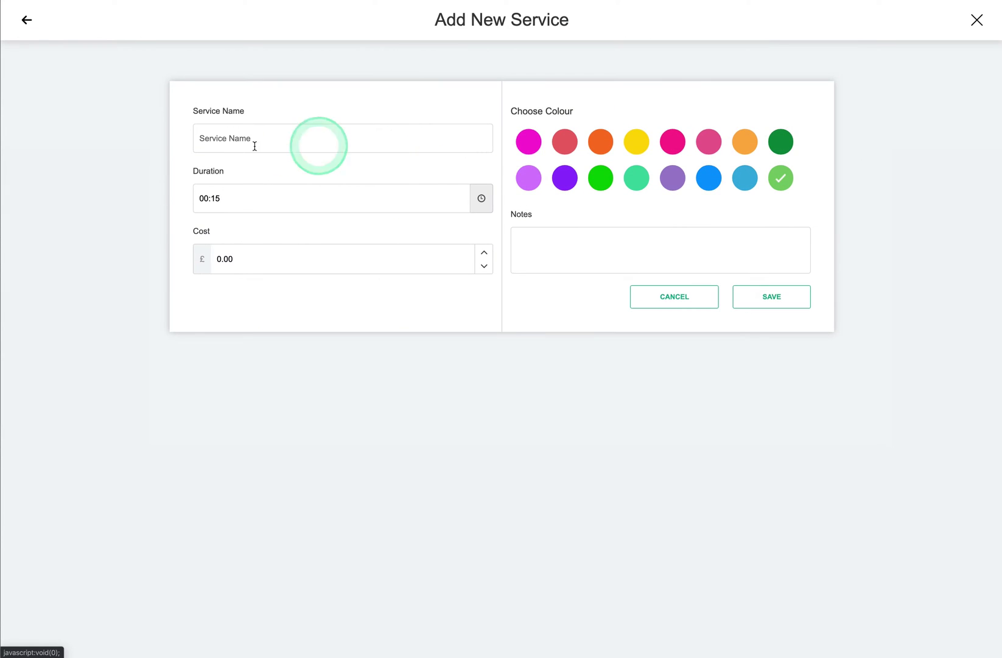
pyautogui.click(218, 143)
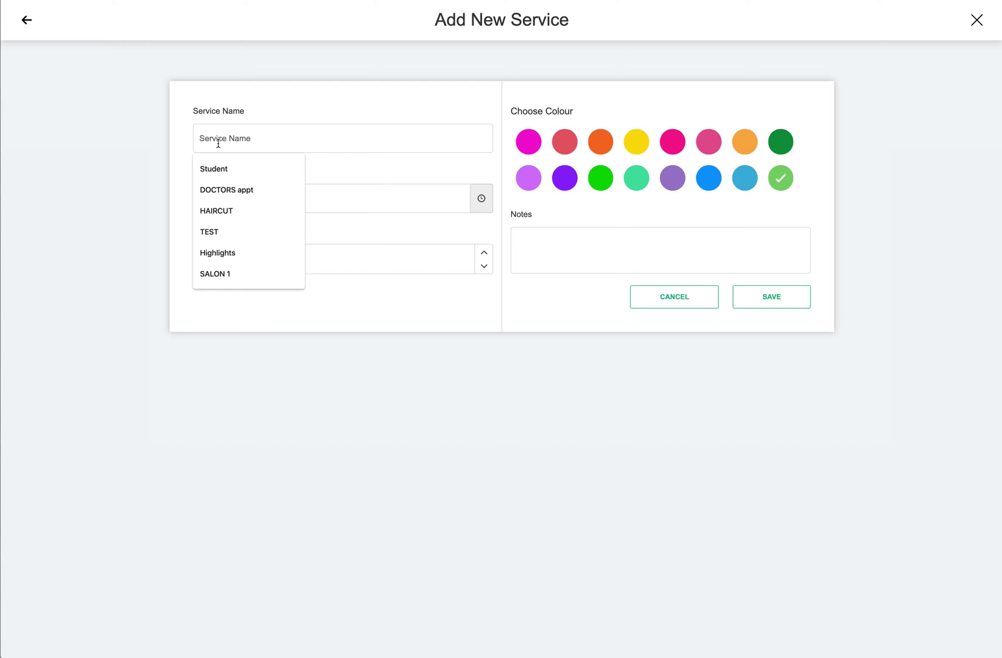
pyautogui.write('Wax')
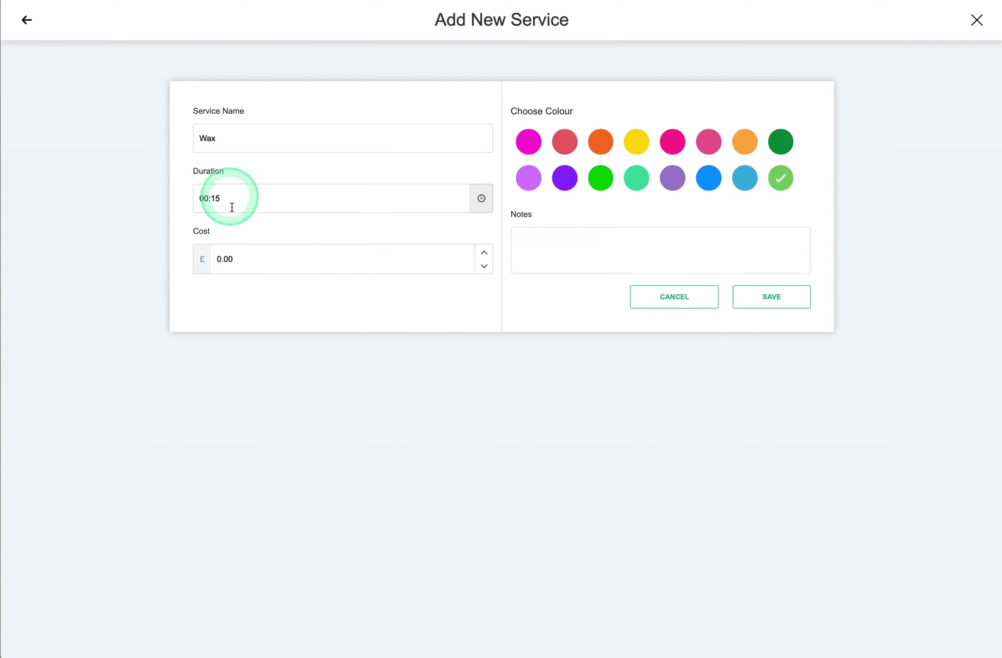
pyautogui.click(472, 201)
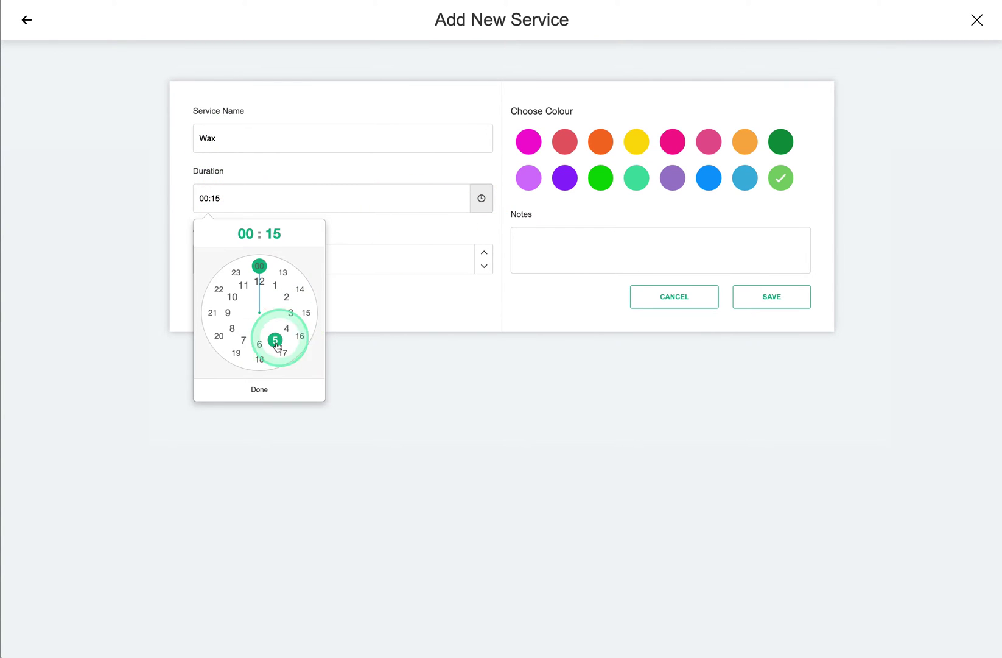
pyautogui.click(274, 236)
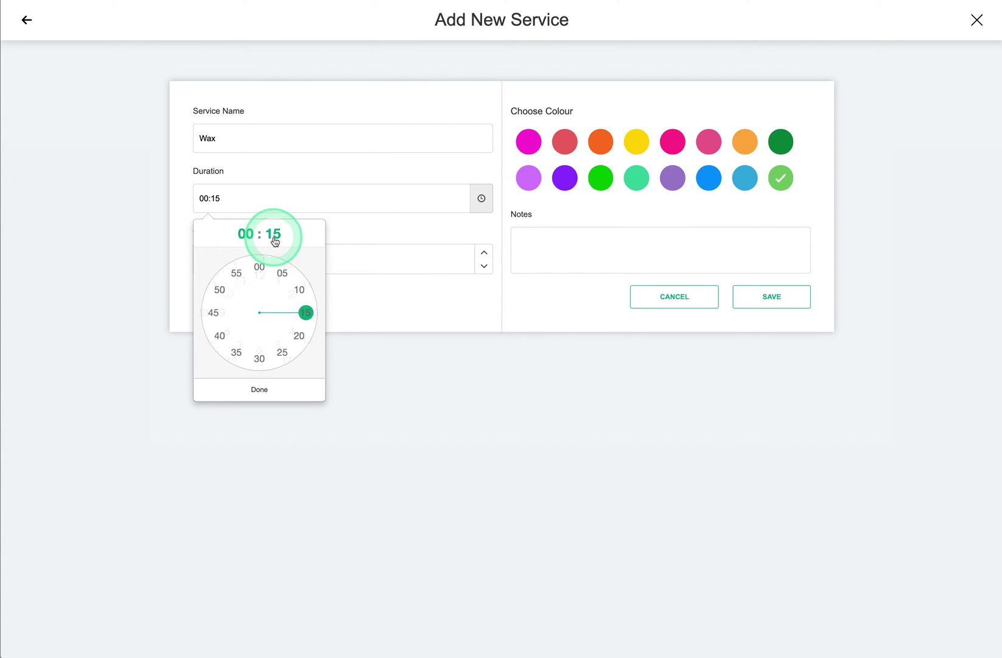
pyautogui.click(261, 359)
pyautogui.click(262, 390)
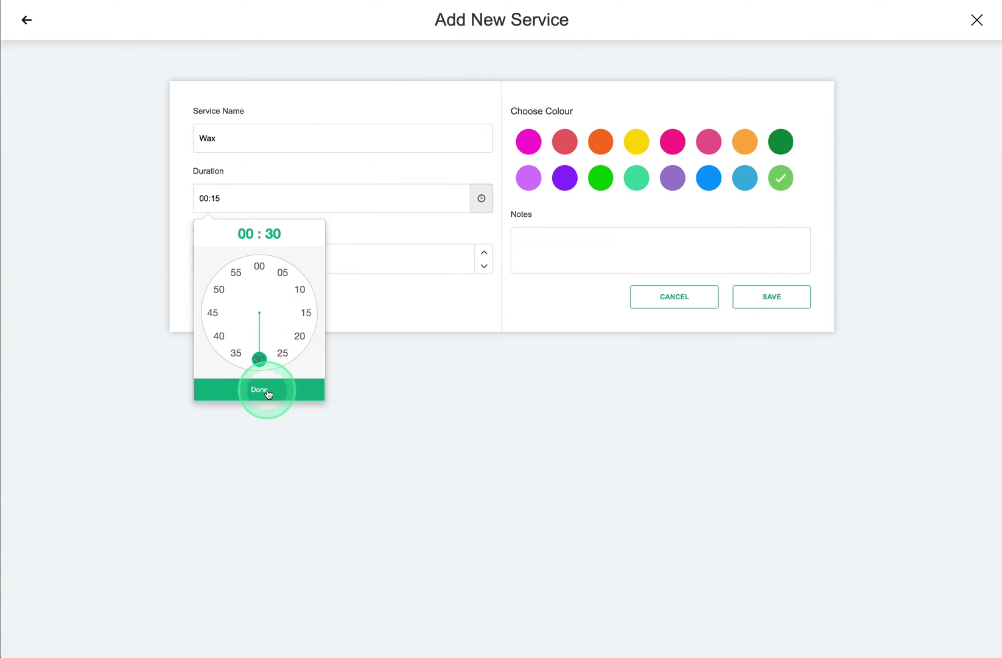
# Step: Set the Wax cost to £10.00, give it a magenta colour, and save it
pyautogui.click(316, 302)
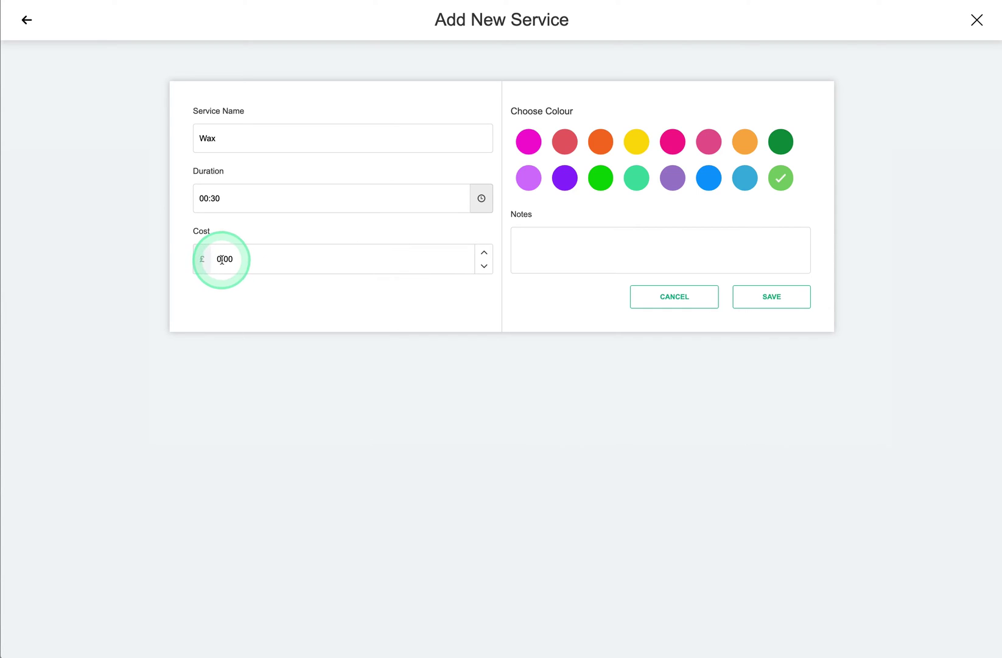
pyautogui.moveTo(223, 259); pyautogui.dragTo(211, 259)
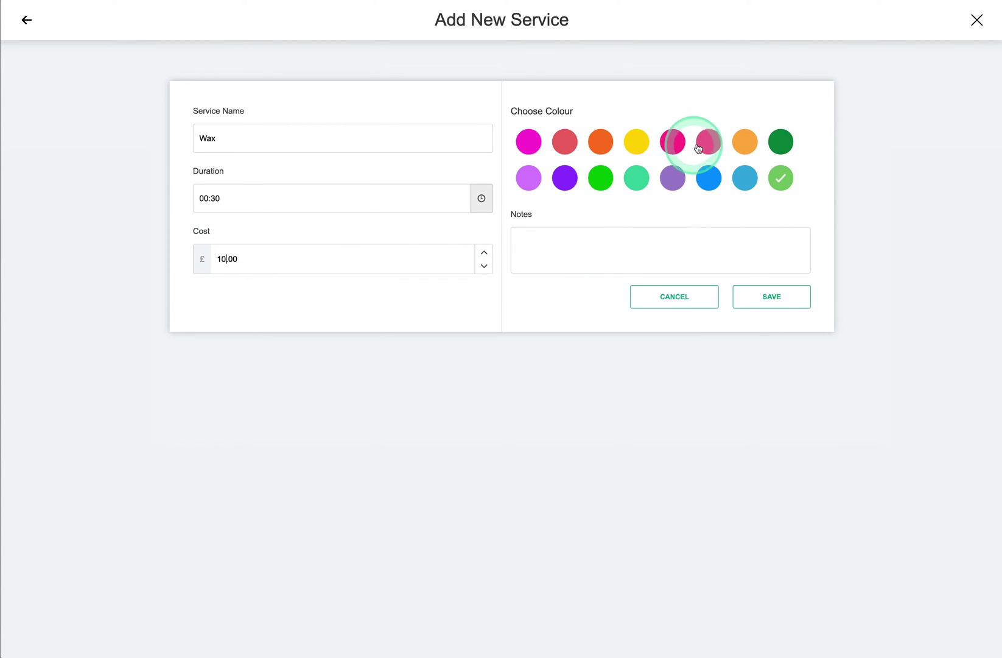
pyautogui.click(669, 145)
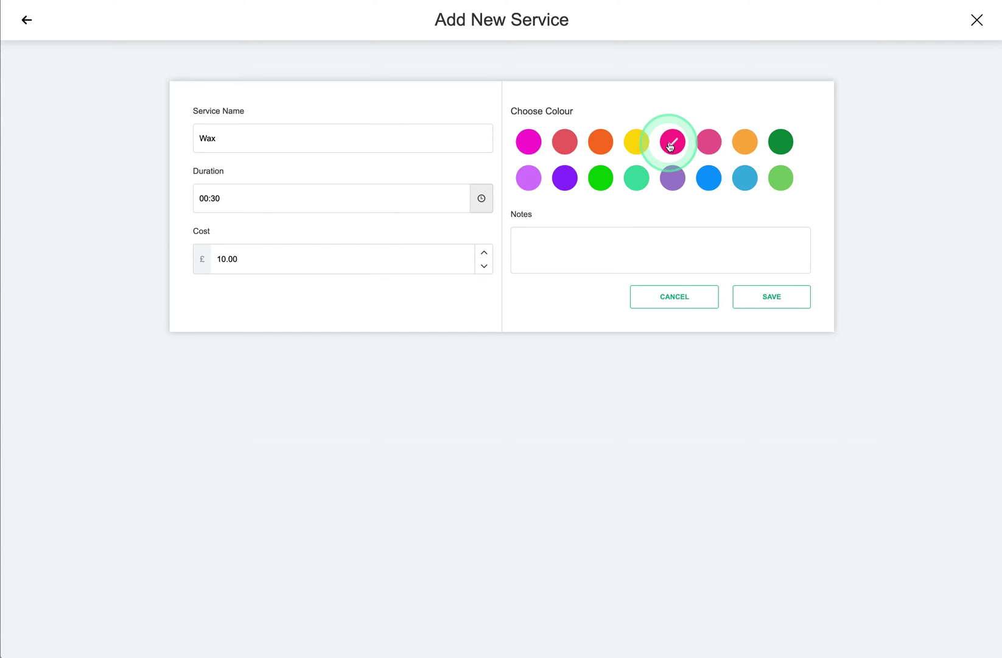
pyautogui.click(755, 297)
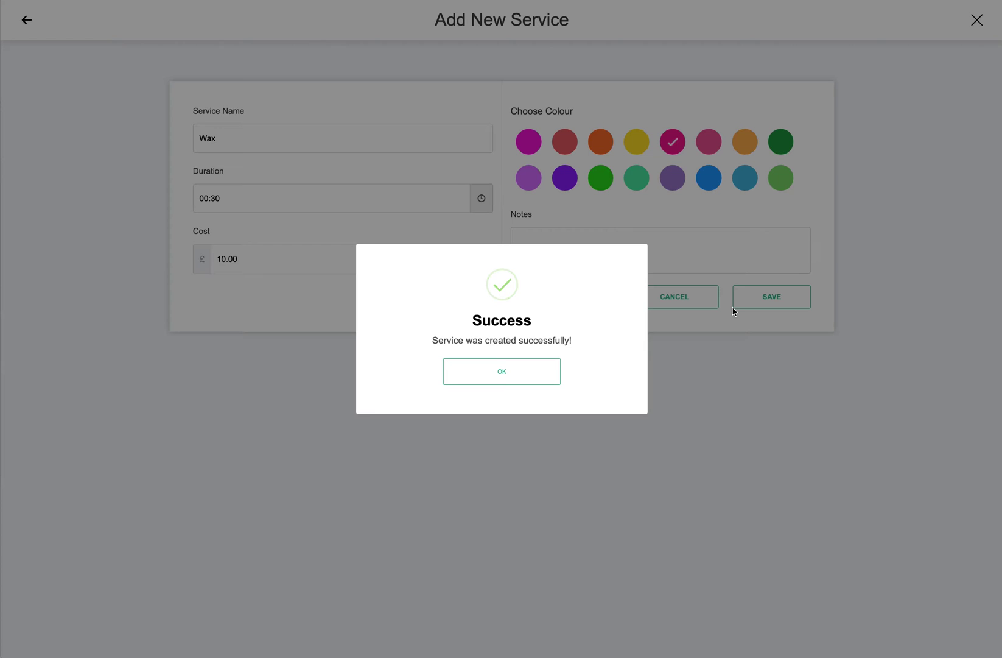
pyautogui.press('Return')
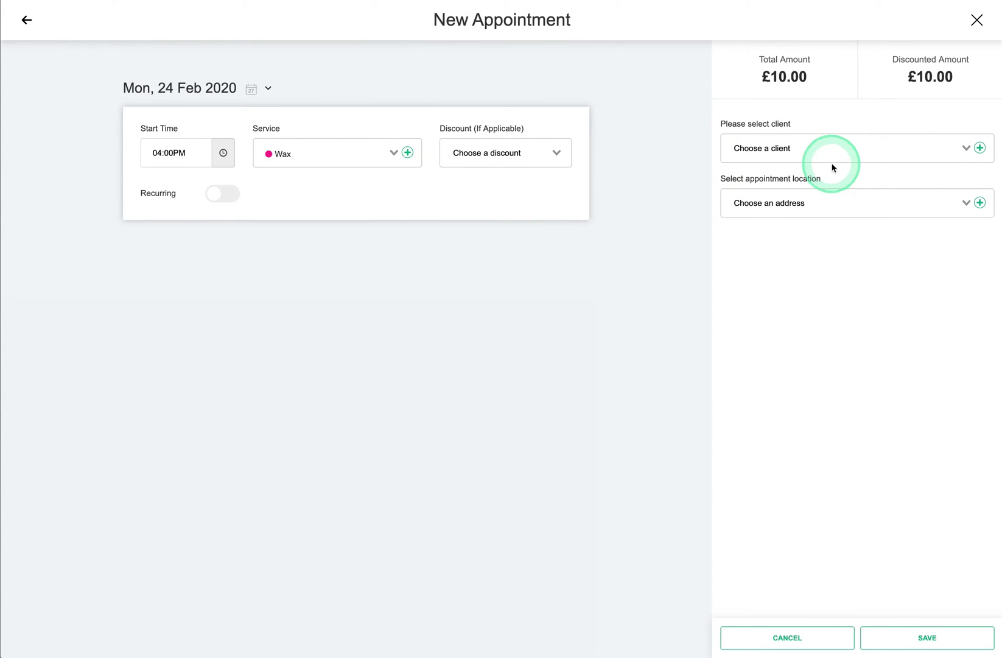
# Step: Choose the client and use their saved address as the appointment location
pyautogui.click(965, 147)
pyautogui.click(960, 172)
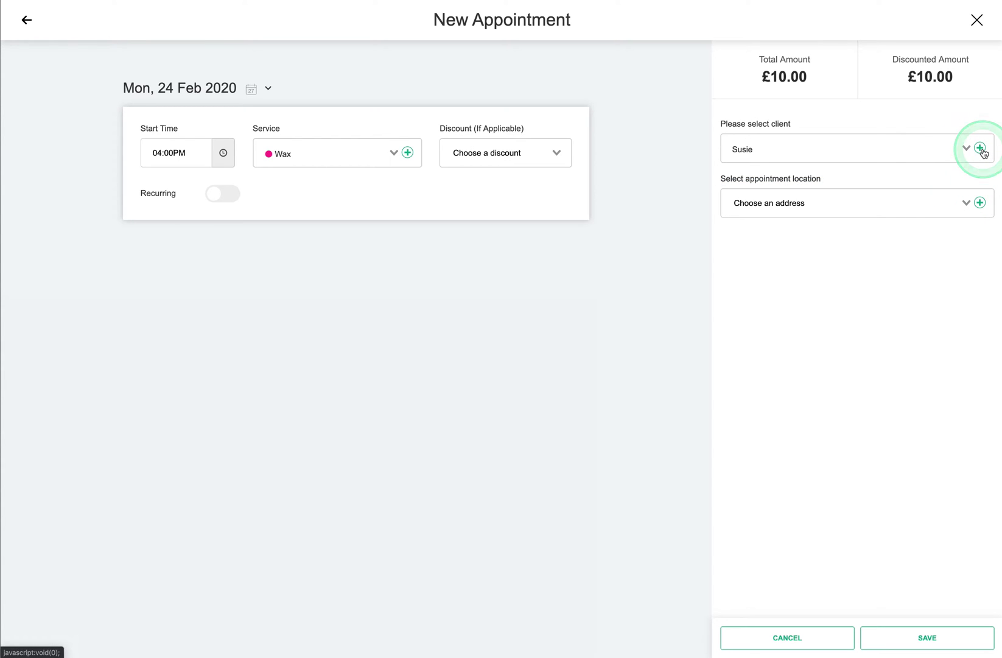
pyautogui.click(965, 196)
pyautogui.click(931, 229)
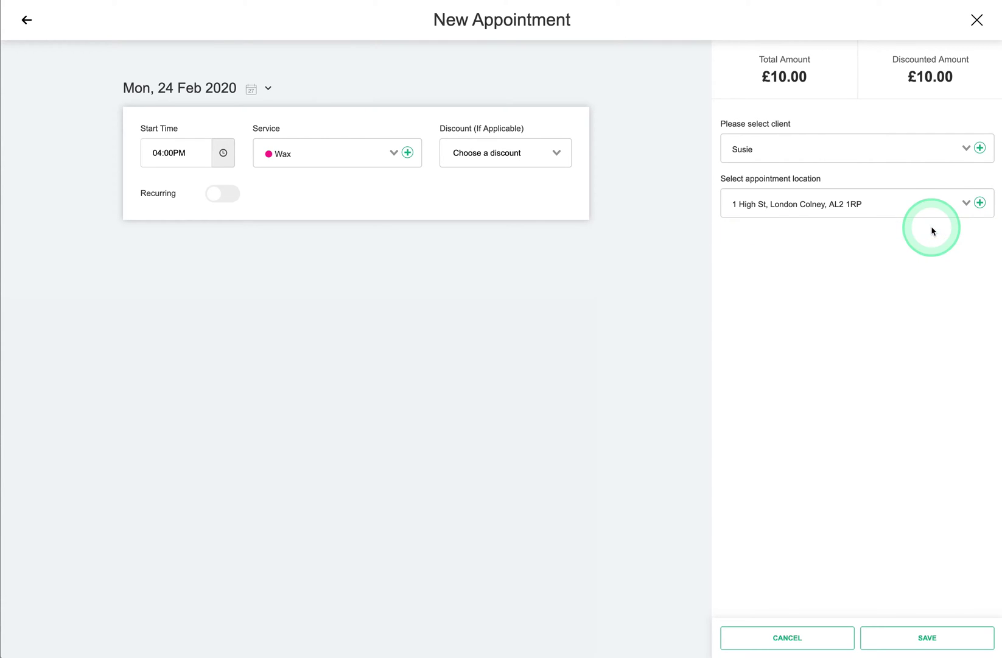
# Step: Make the 4:00 PM Wax booking repeat daily until Fri 28 Feb 2020, and save it
pyautogui.click(222, 195)
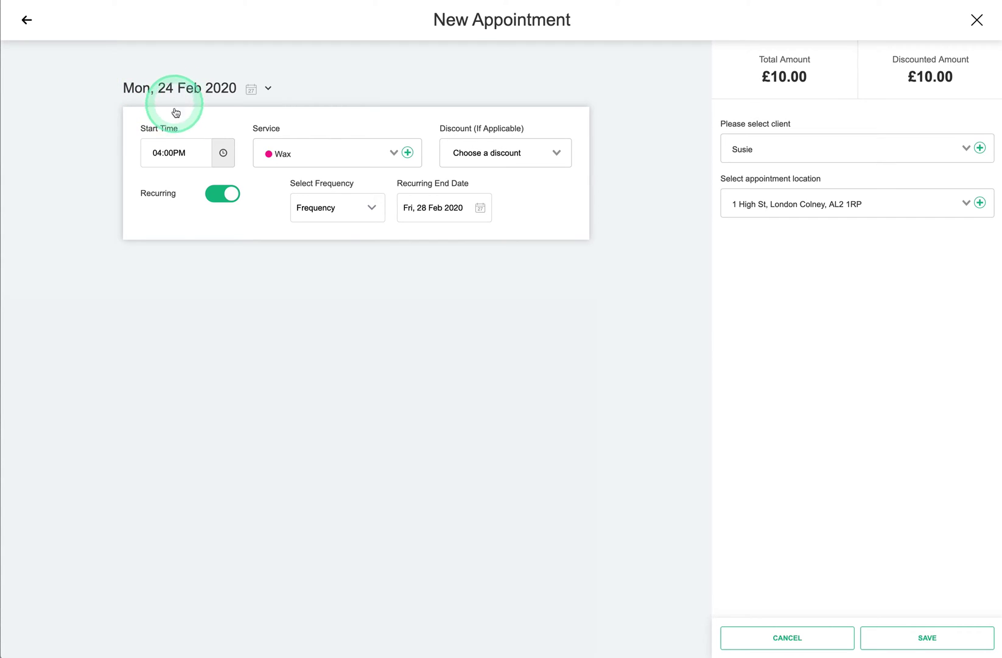
pyautogui.click(372, 208)
pyautogui.click(333, 224)
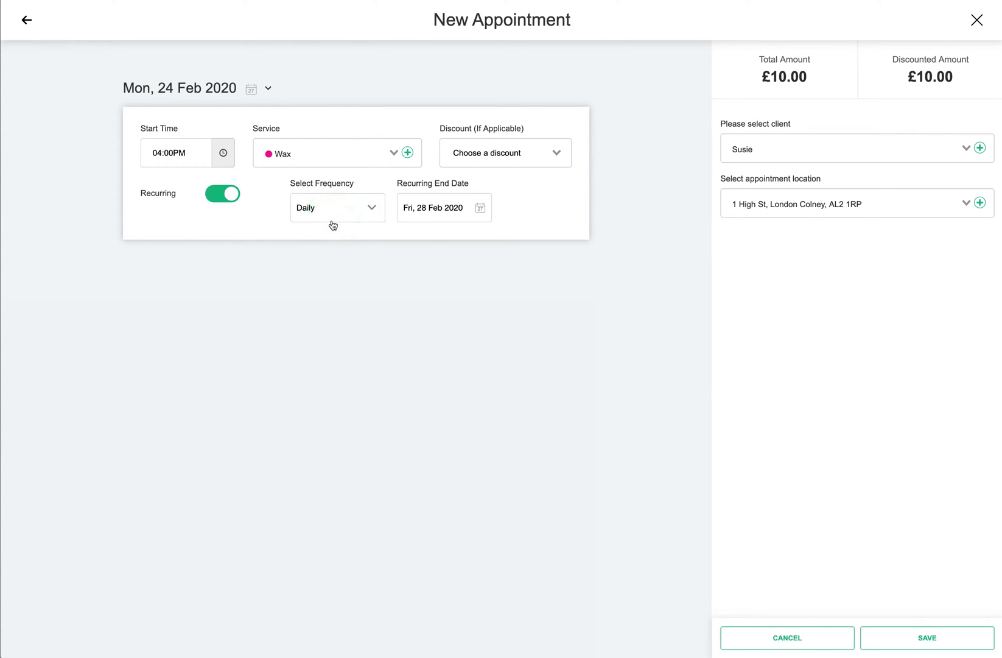
pyautogui.click(480, 210)
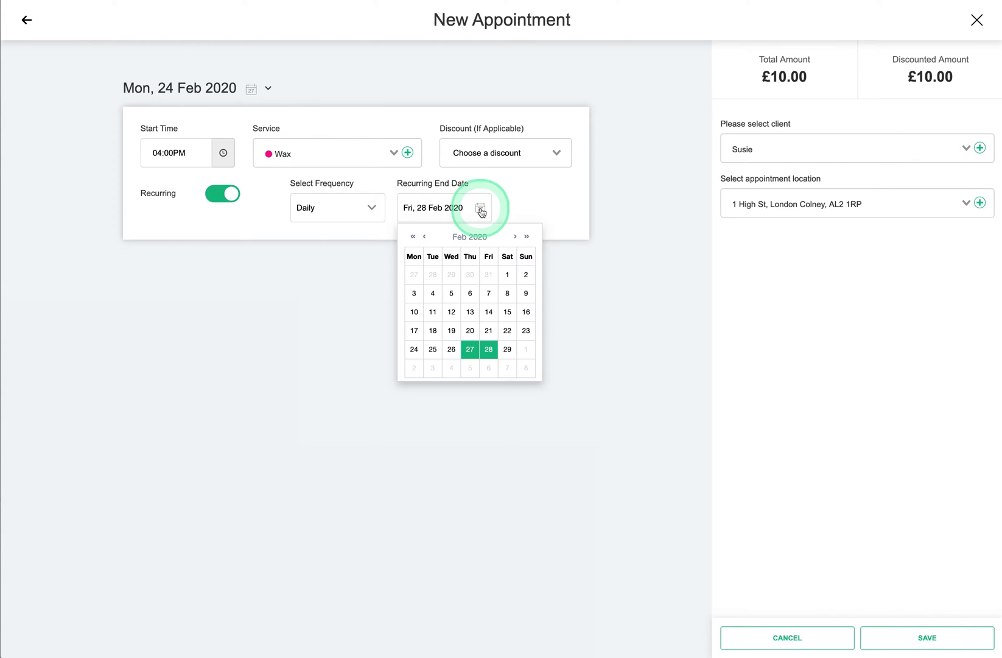
pyautogui.click(489, 351)
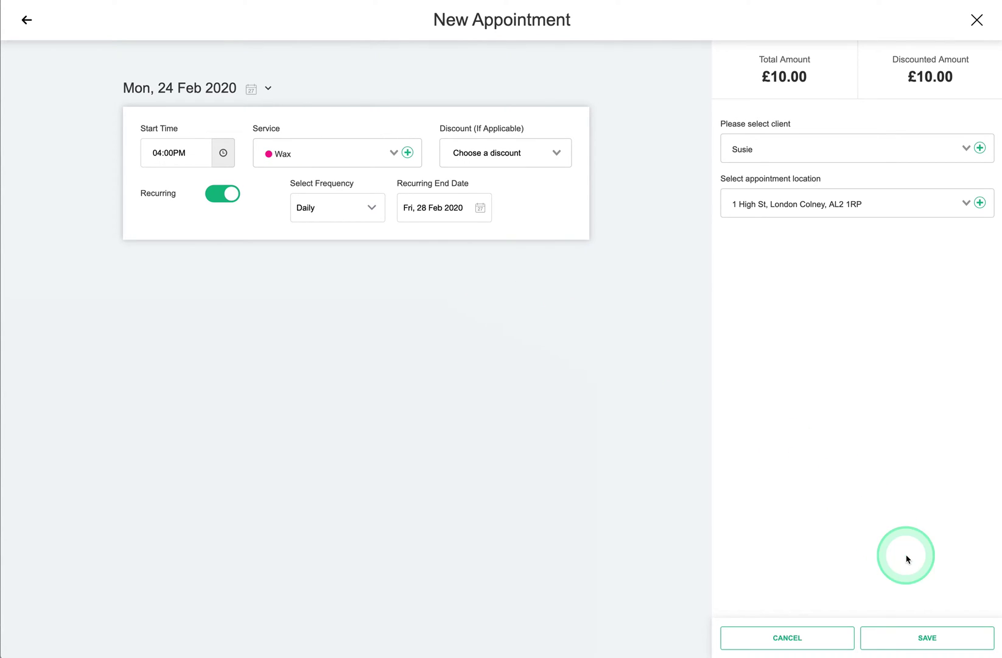
pyautogui.click(917, 638)
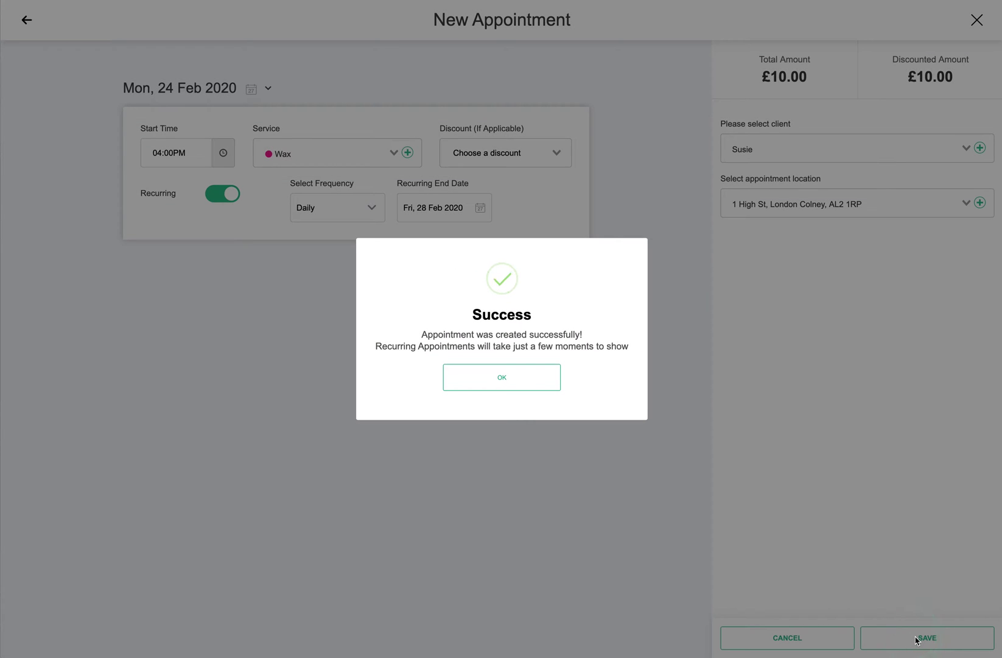
pyautogui.click(715, 465)
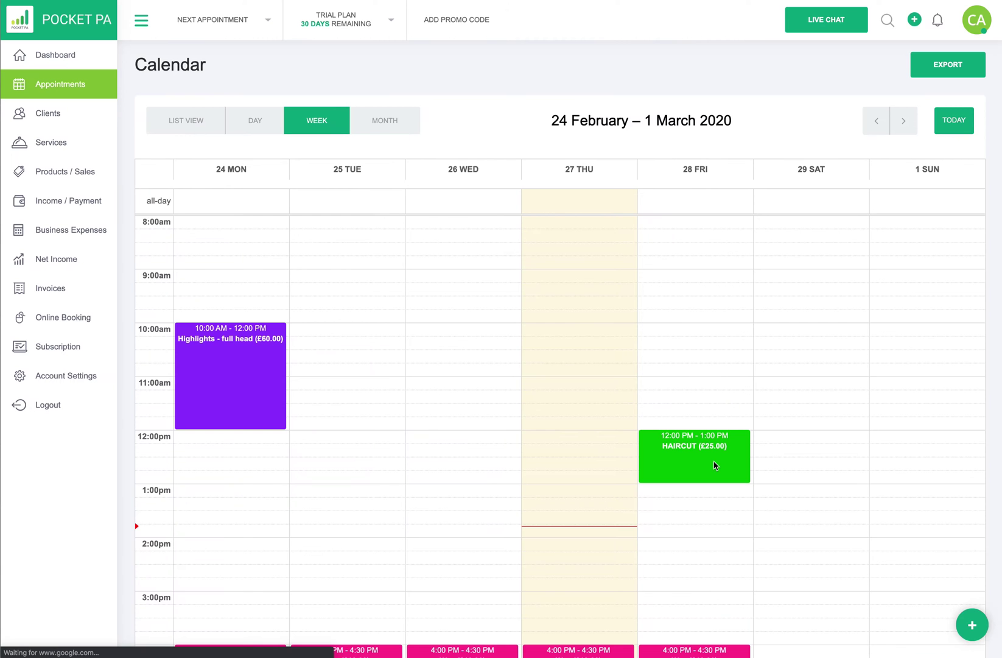
# Step: Move Tuesday's Wax appointment to 2:00 PM and Wednesday's to 12:00 PM
pyautogui.scroll(-3, 528, 492)
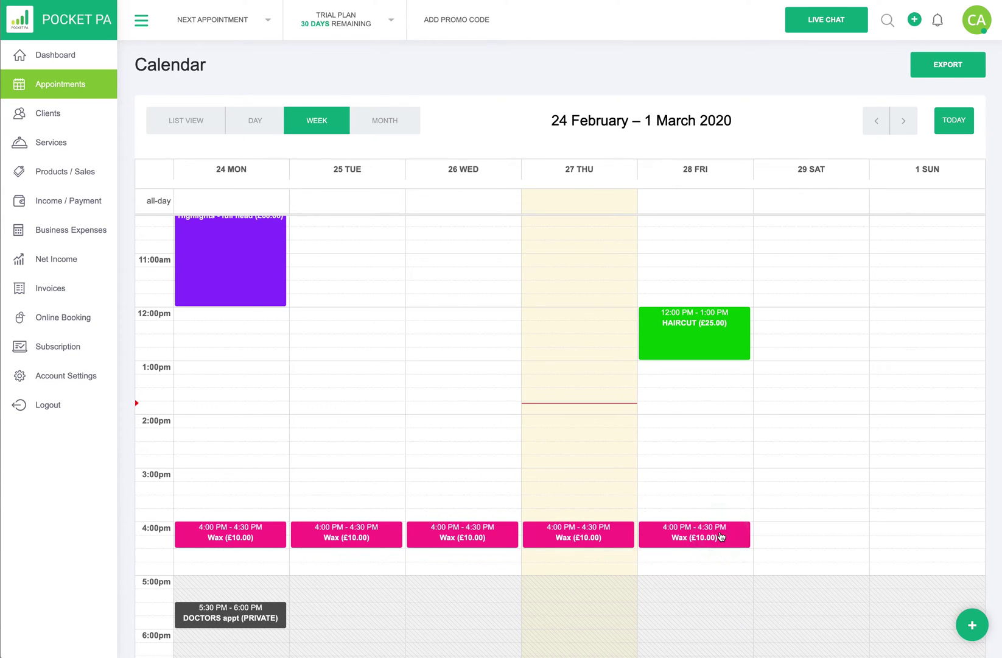
pyautogui.scroll(1, 721, 536)
pyautogui.click(346, 555)
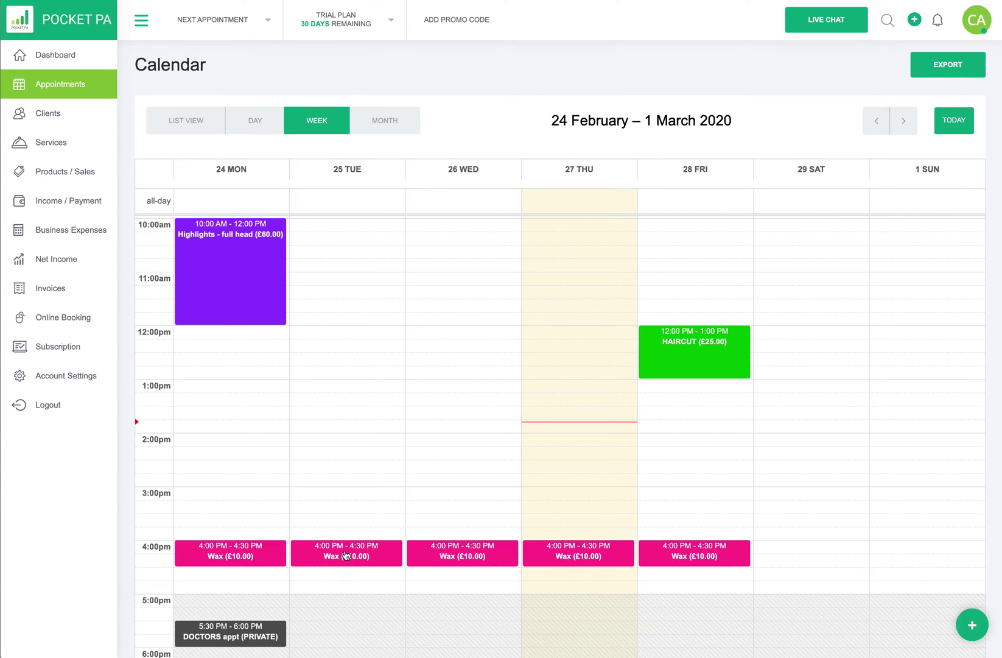
pyautogui.moveTo(345, 555); pyautogui.dragTo(341, 451)
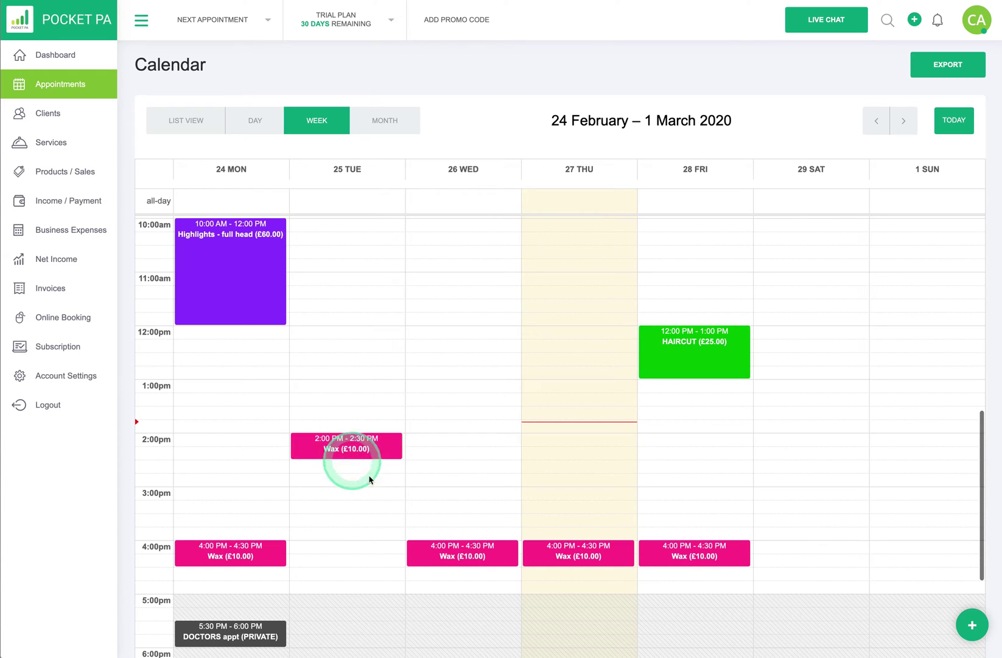
pyautogui.moveTo(440, 552); pyautogui.dragTo(448, 348)
# Step: Move Thursday's Wax appointment to 11:35 AM and Friday's to 11:00 AM
pyautogui.scroll(1, 450, 346)
pyautogui.scroll(1, 449, 346)
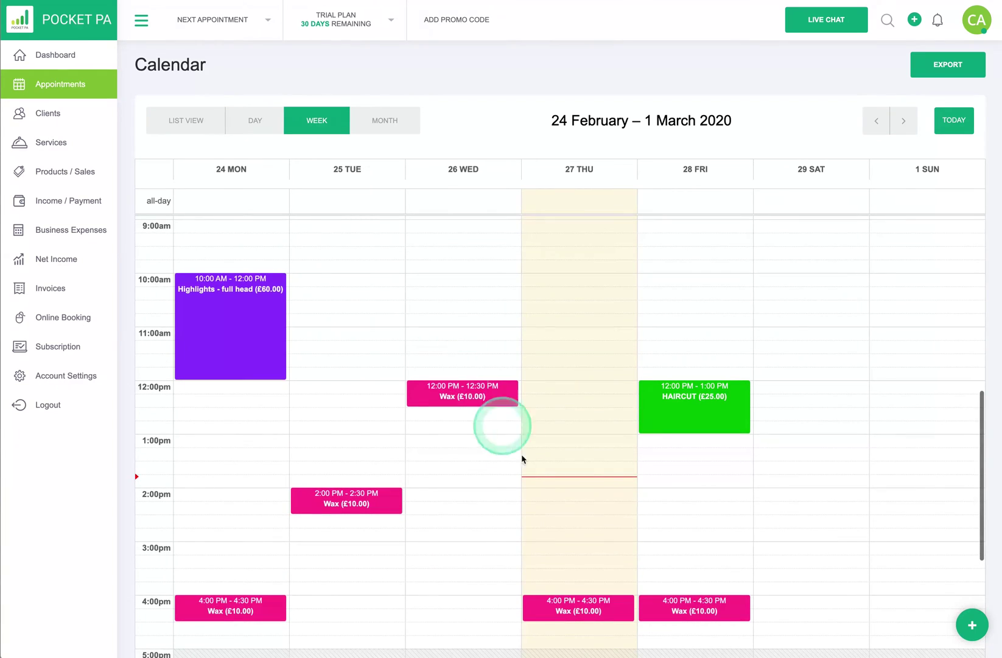
pyautogui.moveTo(551, 592); pyautogui.dragTo(571, 616)
pyautogui.moveTo(573, 606); pyautogui.dragTo(578, 369)
pyautogui.click(686, 613)
pyautogui.moveTo(687, 613); pyautogui.dragTo(699, 340)
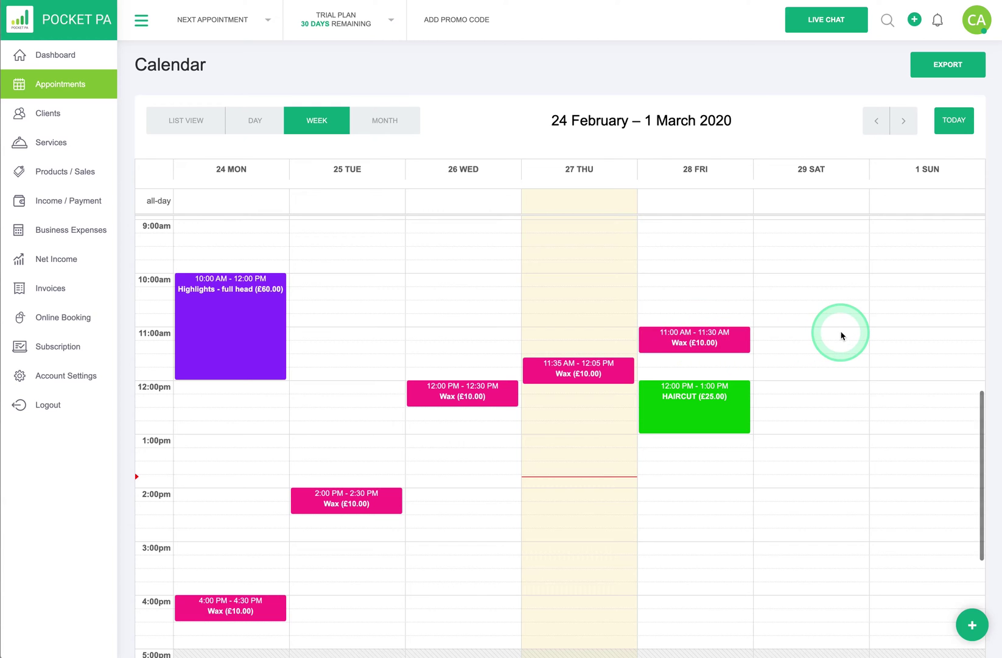
# Step: Open the full details of Friday's 11:00 AM Wax appointment
pyautogui.scroll(-2, 842, 336)
pyautogui.scroll(2, 842, 336)
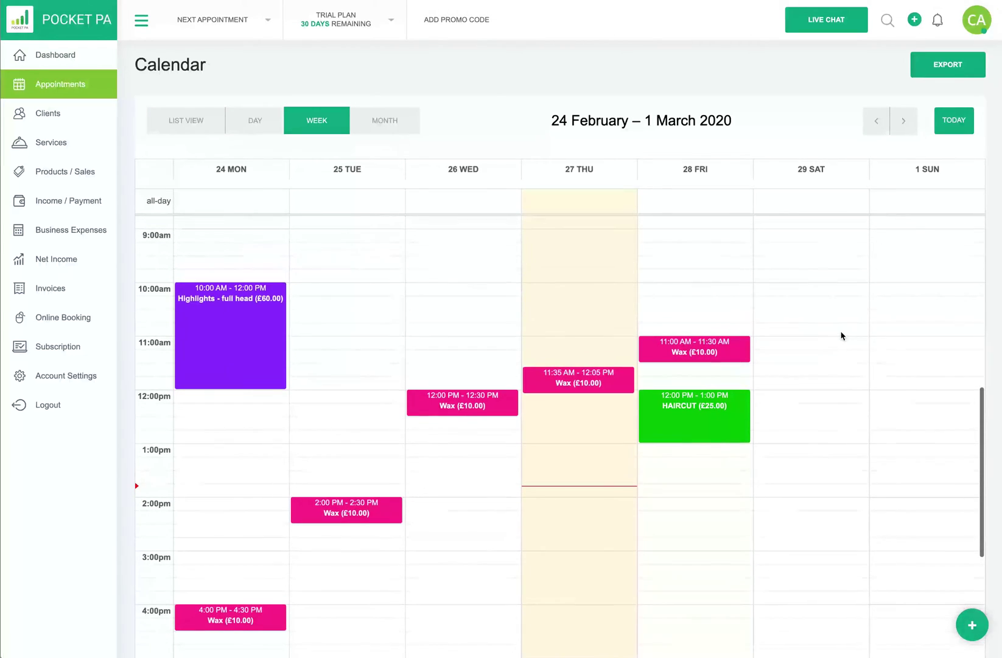
pyautogui.click(786, 332)
pyautogui.click(702, 352)
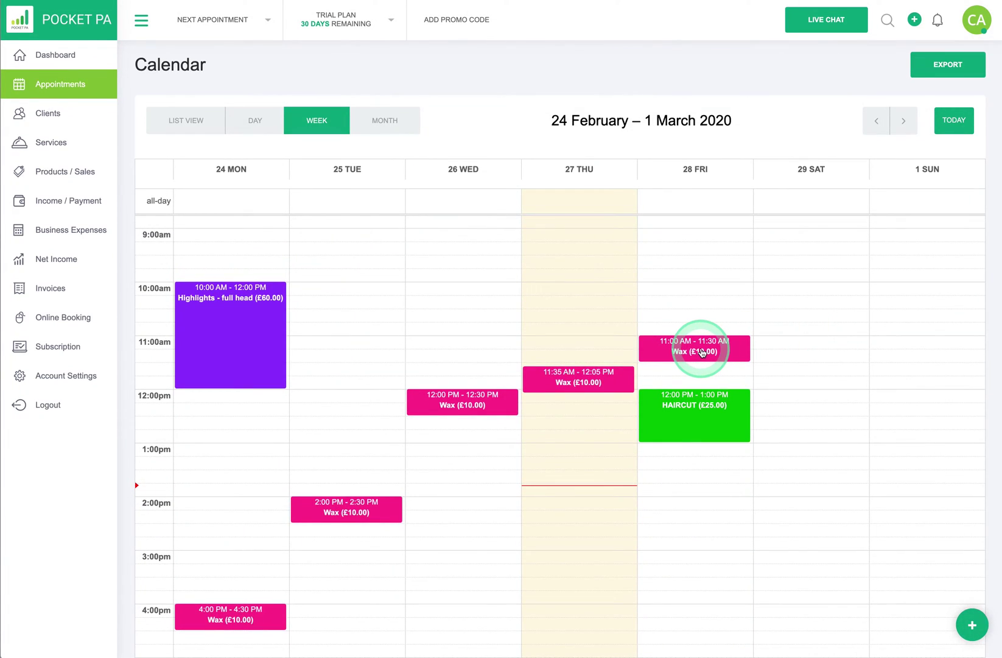
pyautogui.click(832, 392)
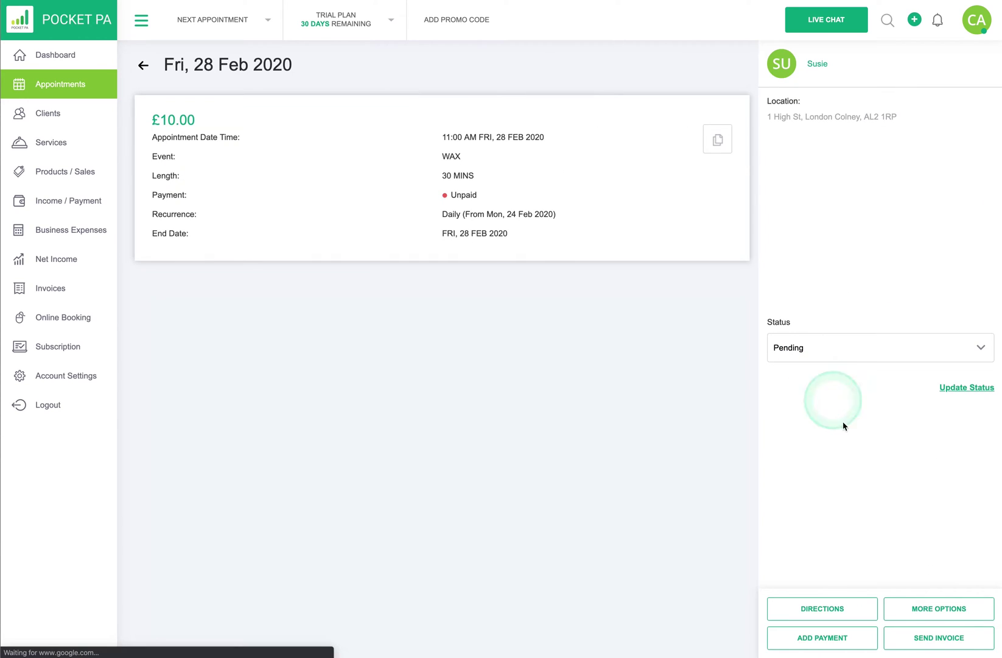
# Step: Open the Friday Wax appointment's edit view, then go back to the week calendar
pyautogui.click(922, 609)
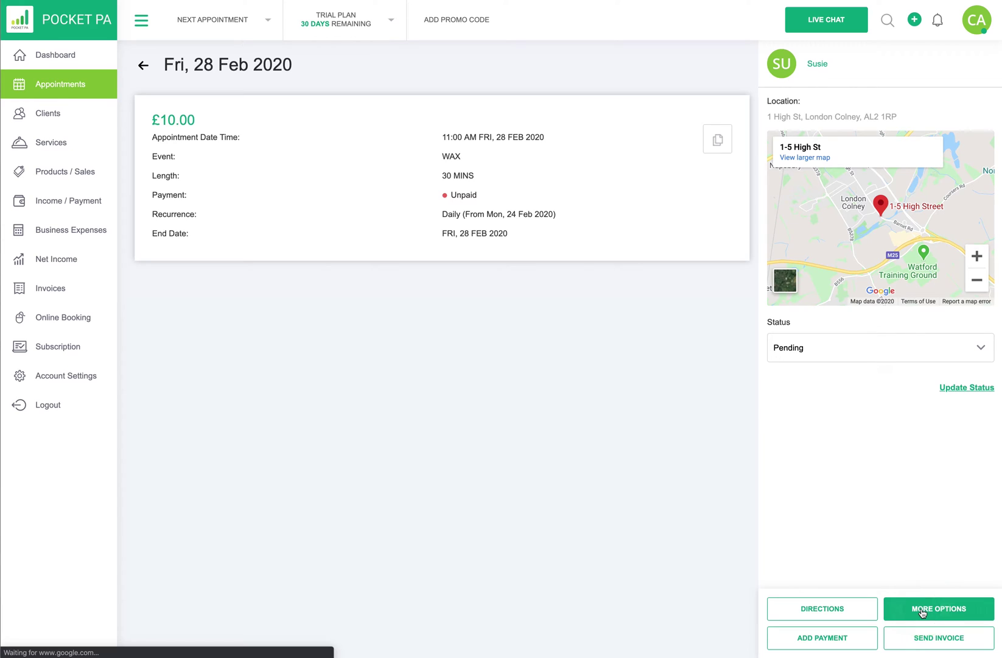
pyautogui.click(922, 610)
pyautogui.click(906, 548)
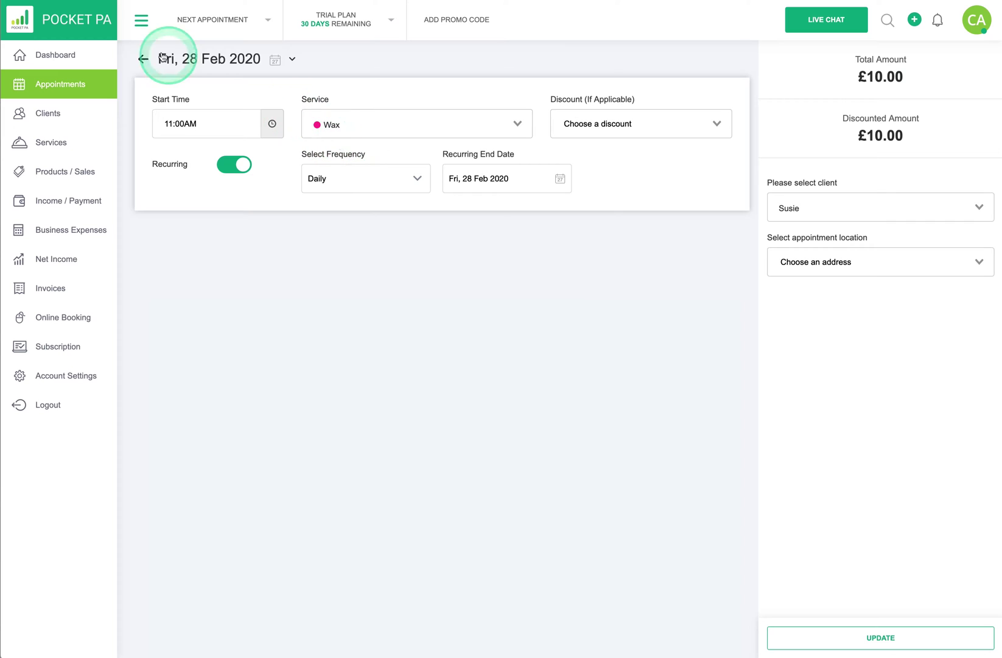
pyautogui.click(143, 59)
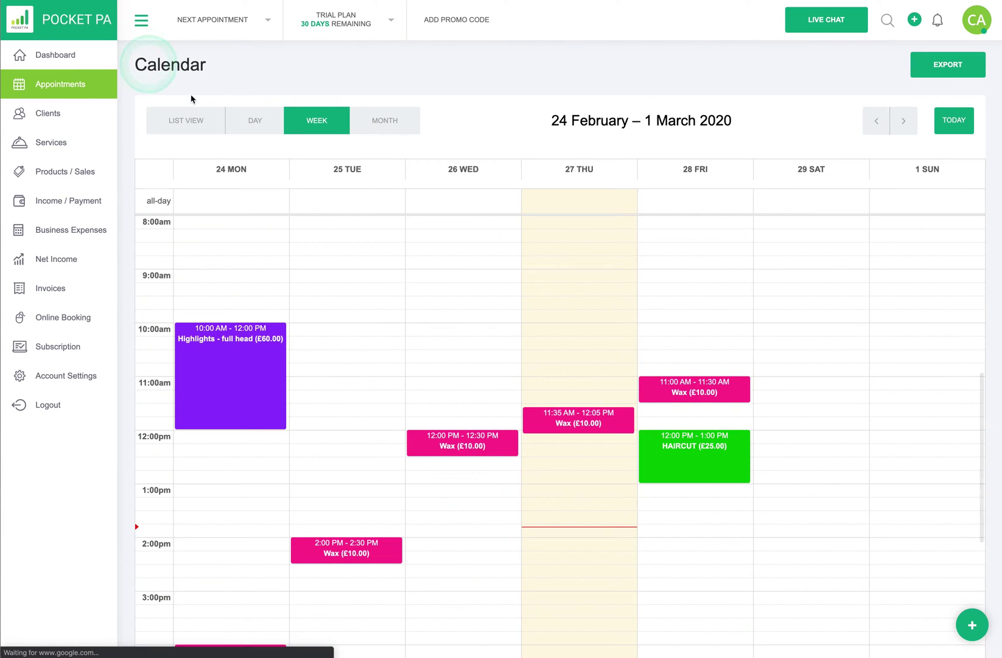
# Step: Delete only Friday's Wax occurrence, choosing Only This Event and confirming the deletion
pyautogui.click(698, 393)
pyautogui.click(833, 431)
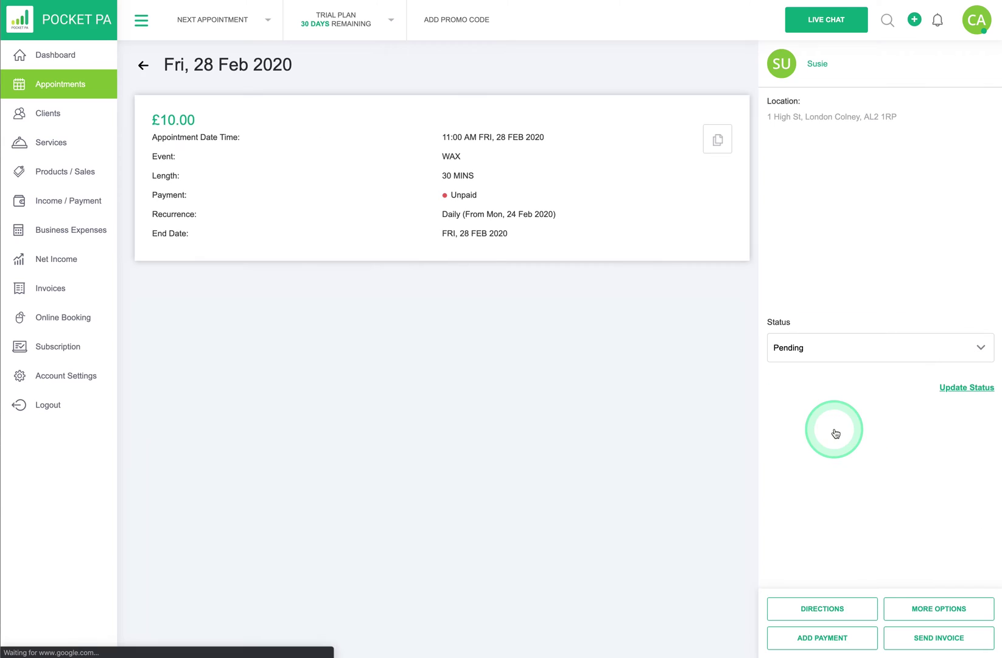
pyautogui.click(932, 597)
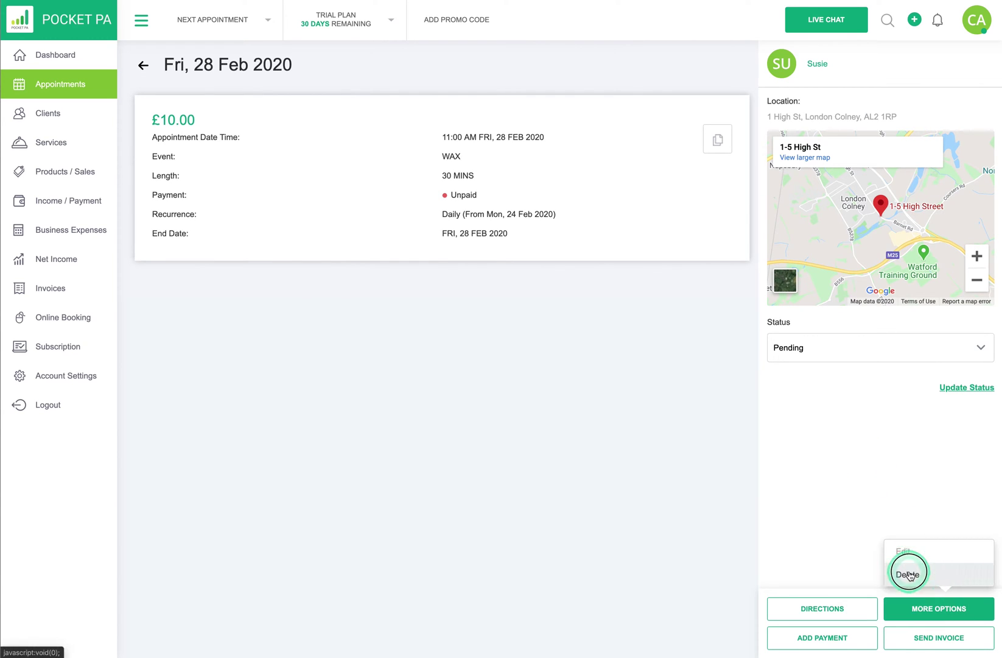
pyautogui.click(907, 575)
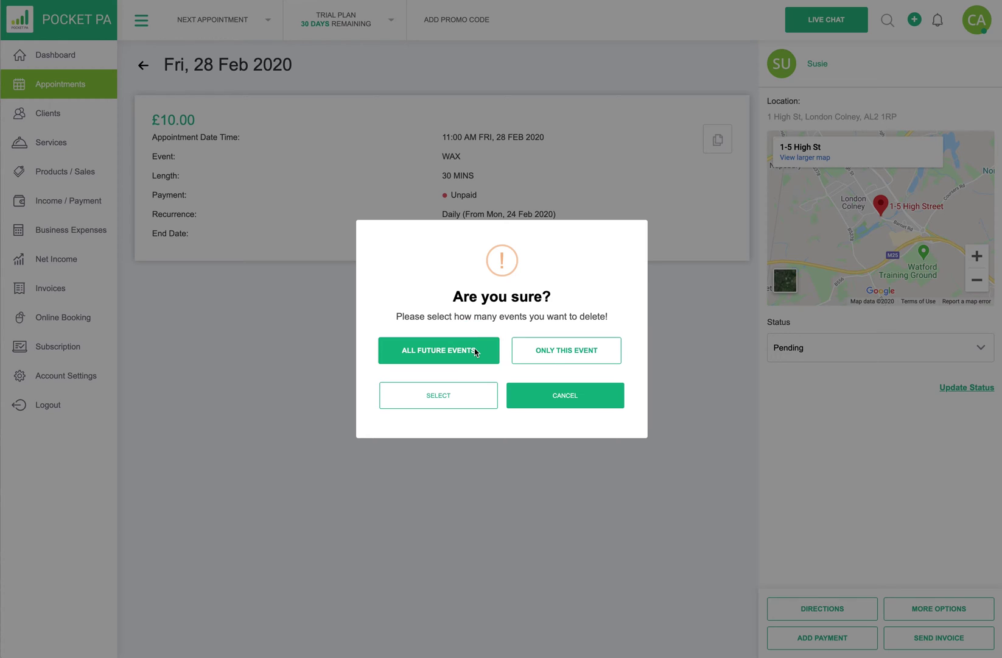
pyautogui.click(559, 347)
pyautogui.click(446, 400)
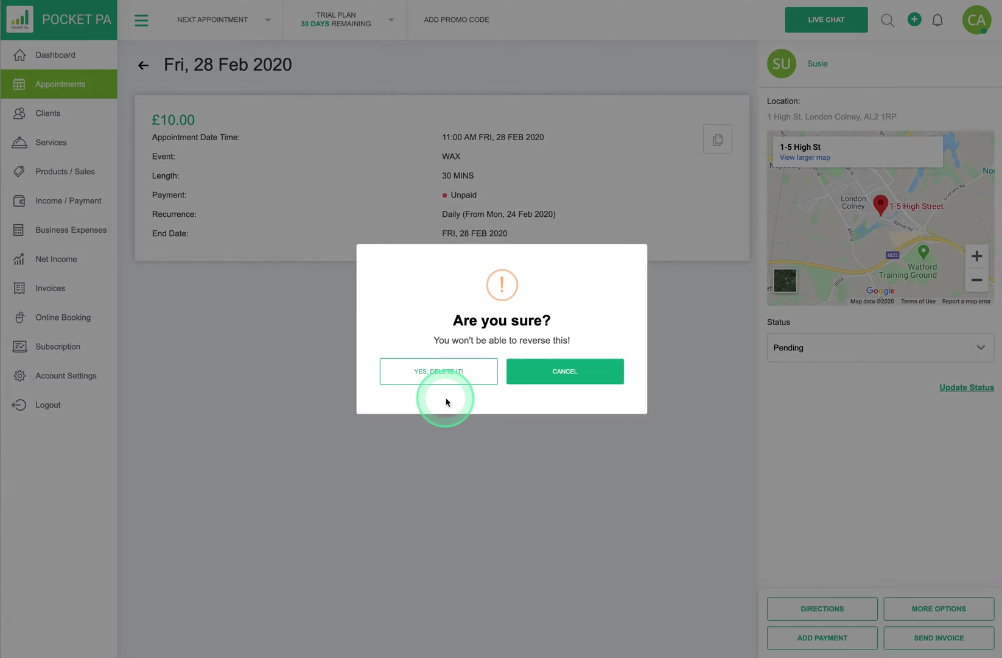
pyautogui.click(449, 372)
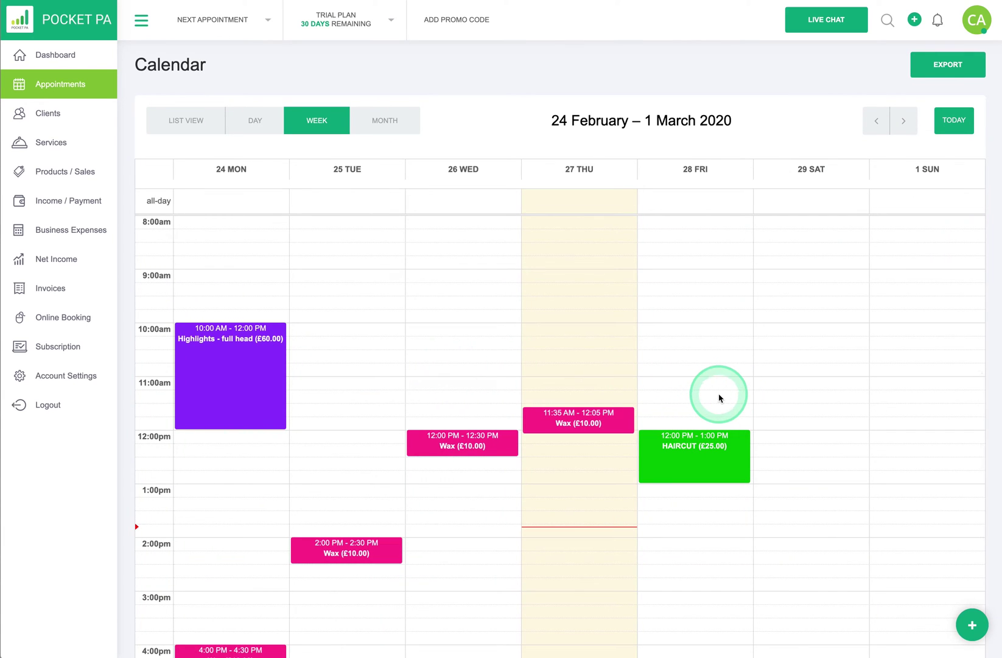
# Step: Review the updated calendar and go to the Dashboard
pyautogui.scroll(-2, 717, 395)
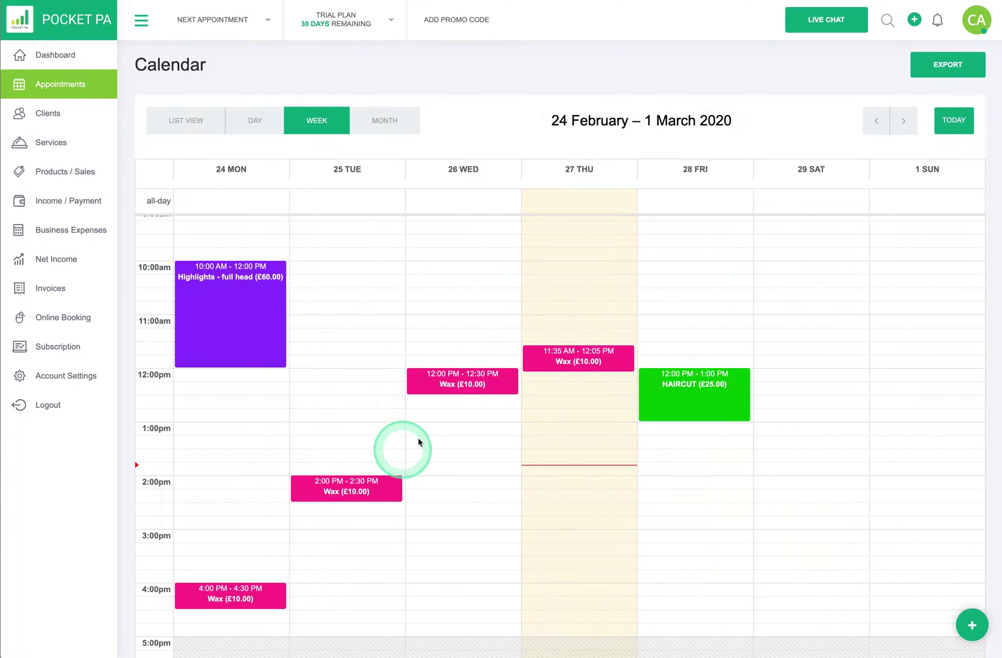
pyautogui.scroll(-1, 524, 504)
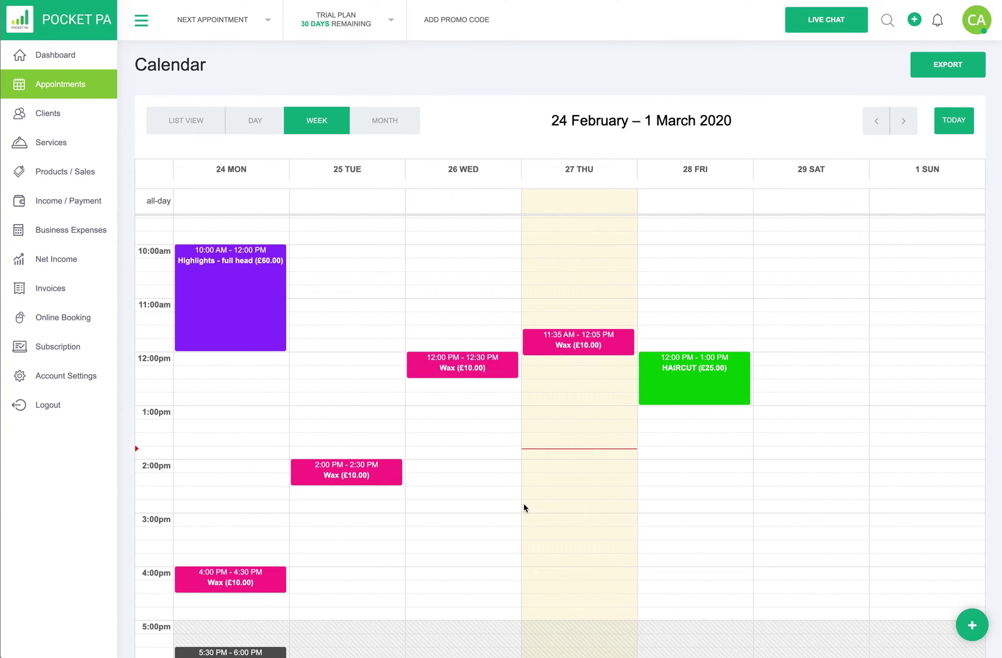
pyautogui.scroll(1, 528, 498)
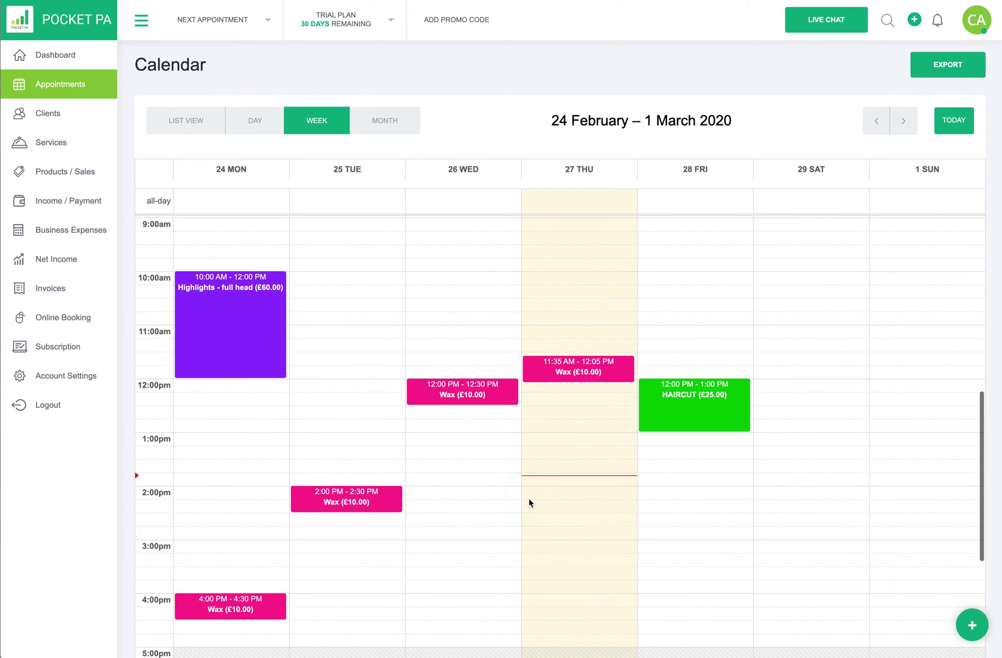
pyautogui.scroll(-1, 384, 478)
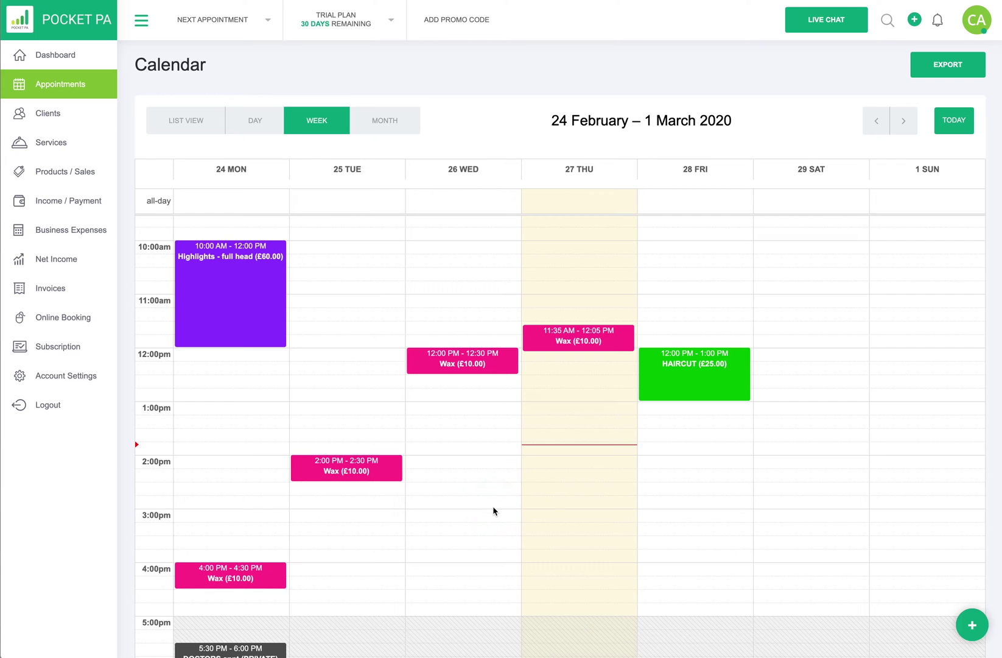
pyautogui.scroll(1, 494, 510)
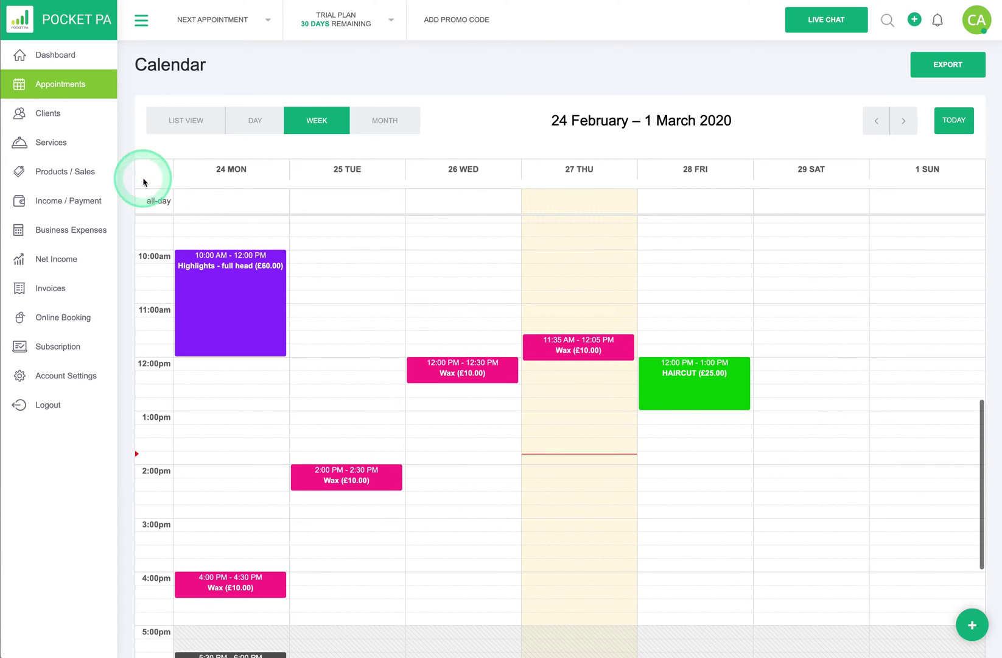
pyautogui.click(76, 63)
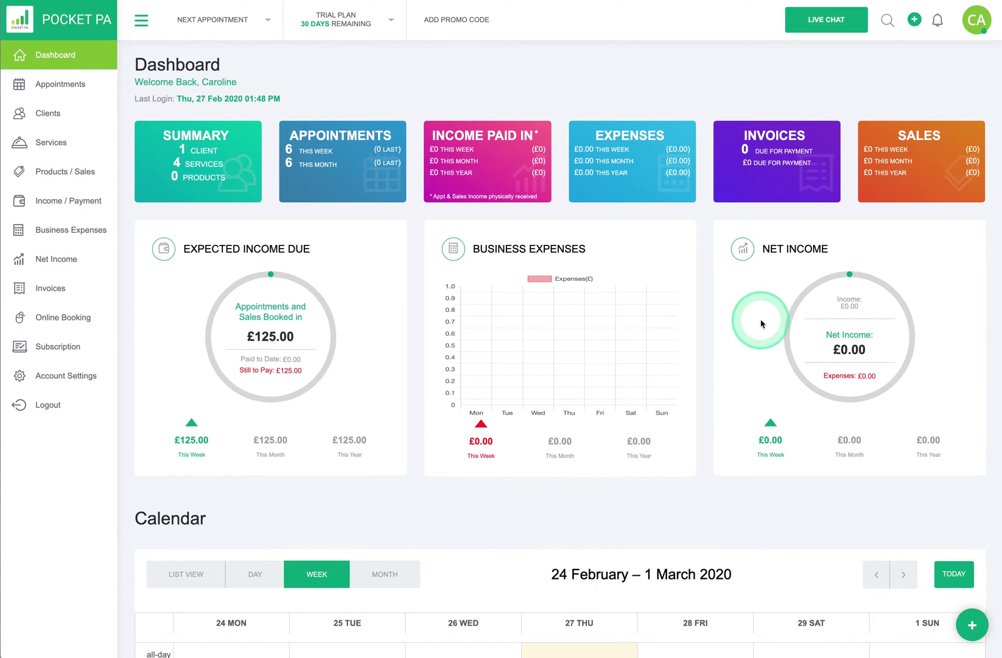
pyautogui.scroll(-2, 761, 321)
pyautogui.scroll(-5, 760, 324)
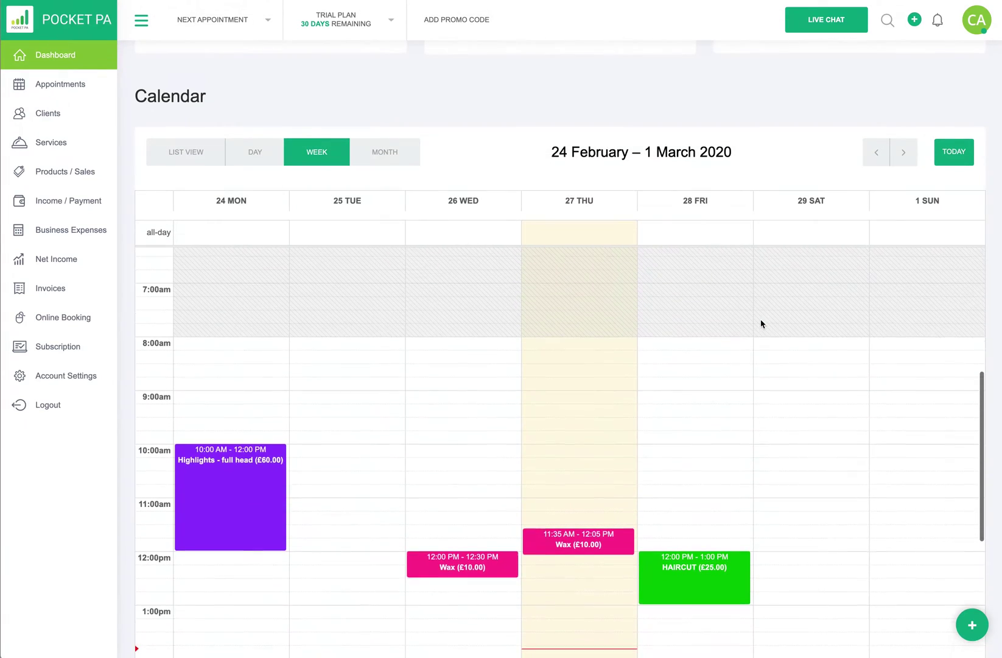
pyautogui.scroll(-2, 761, 323)
pyautogui.scroll(4, 800, 94)
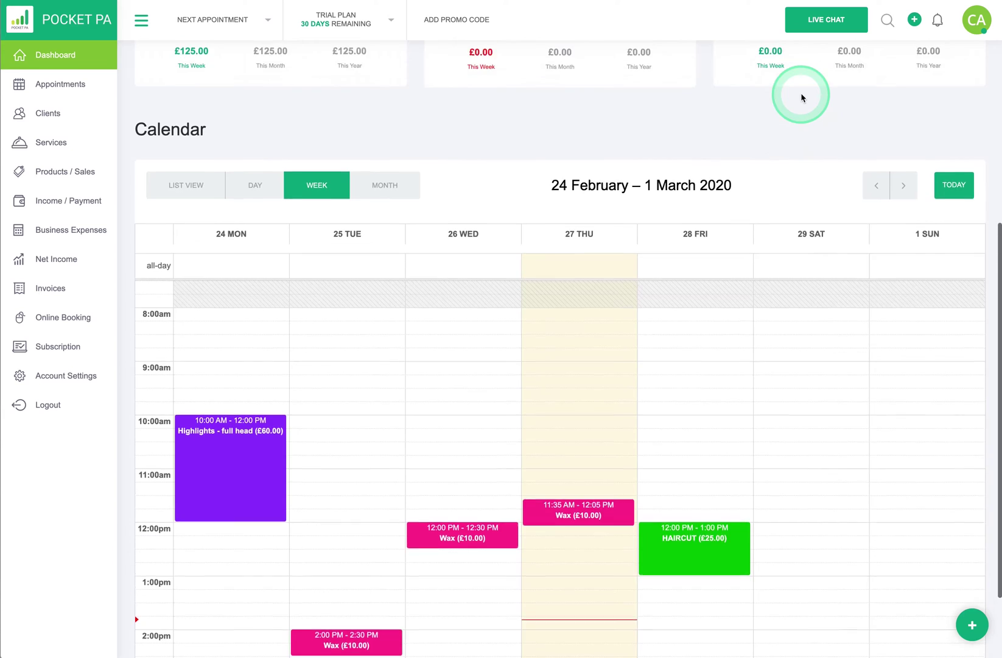
pyautogui.scroll(2, 802, 97)
pyautogui.scroll(-3, 801, 122)
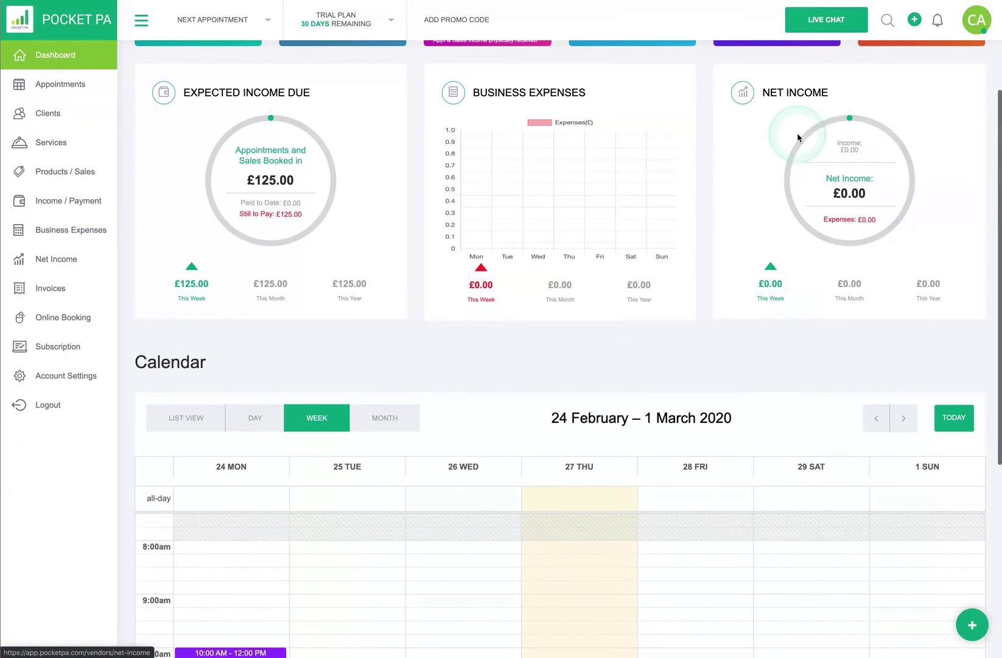
pyautogui.scroll(-5, 810, 388)
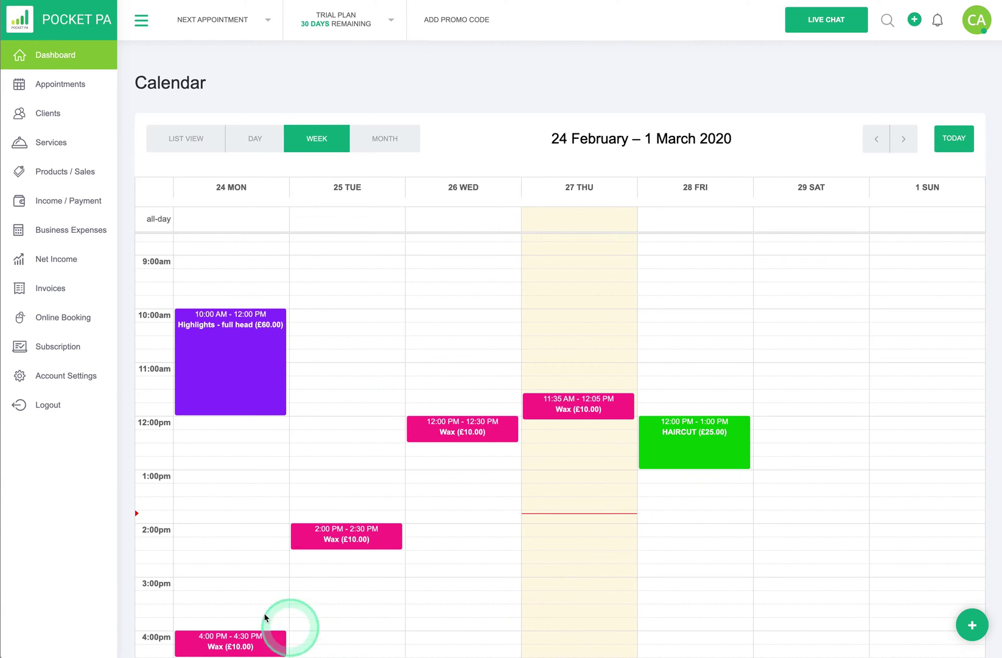
pyautogui.scroll(1, 752, 450)
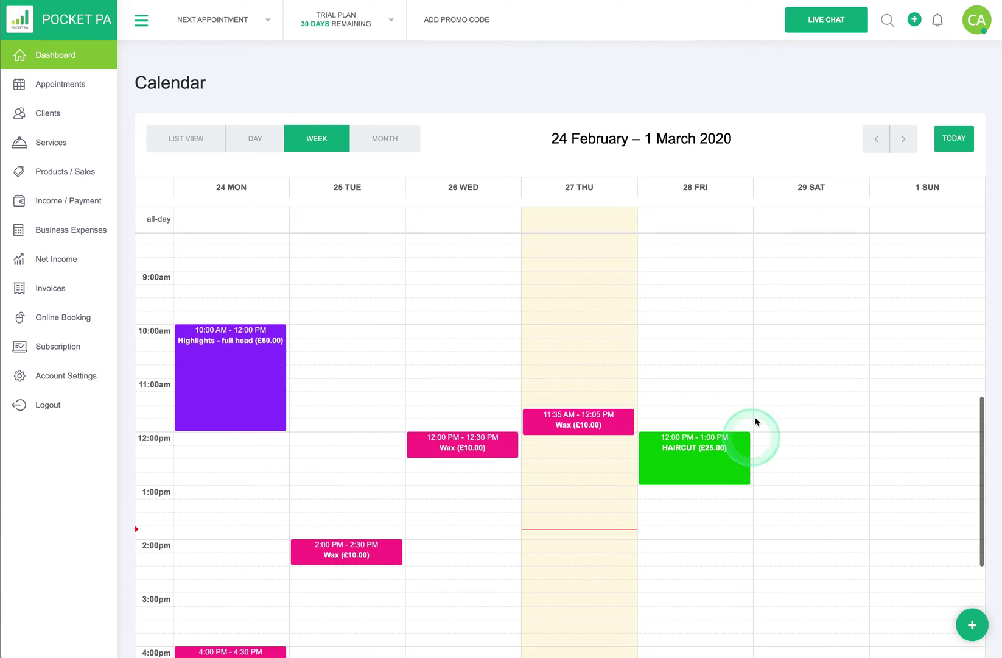
pyautogui.scroll(5, 801, 143)
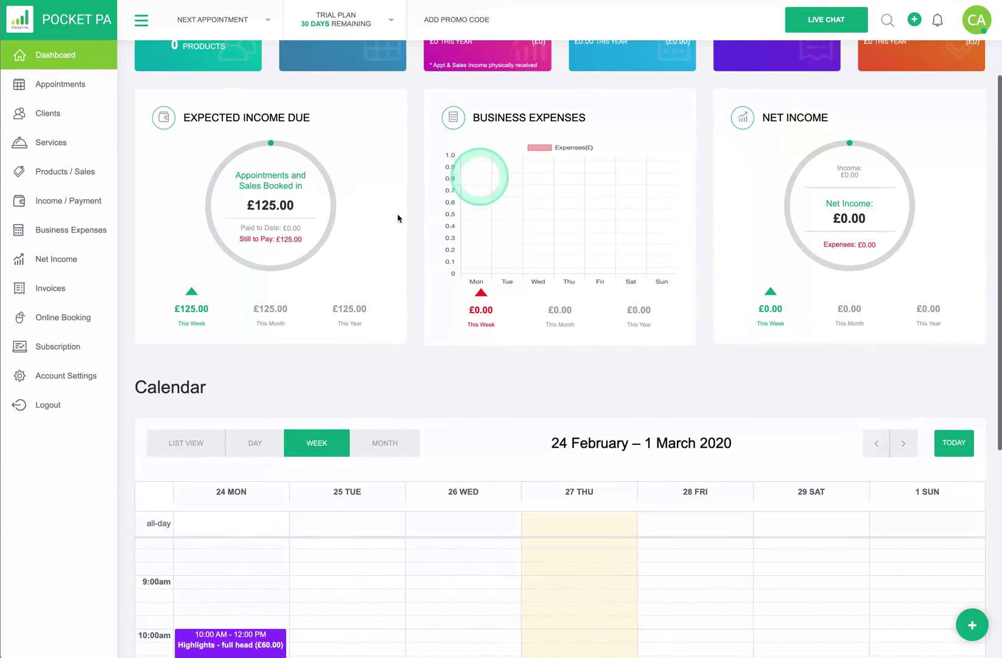
pyautogui.scroll(2, 378, 225)
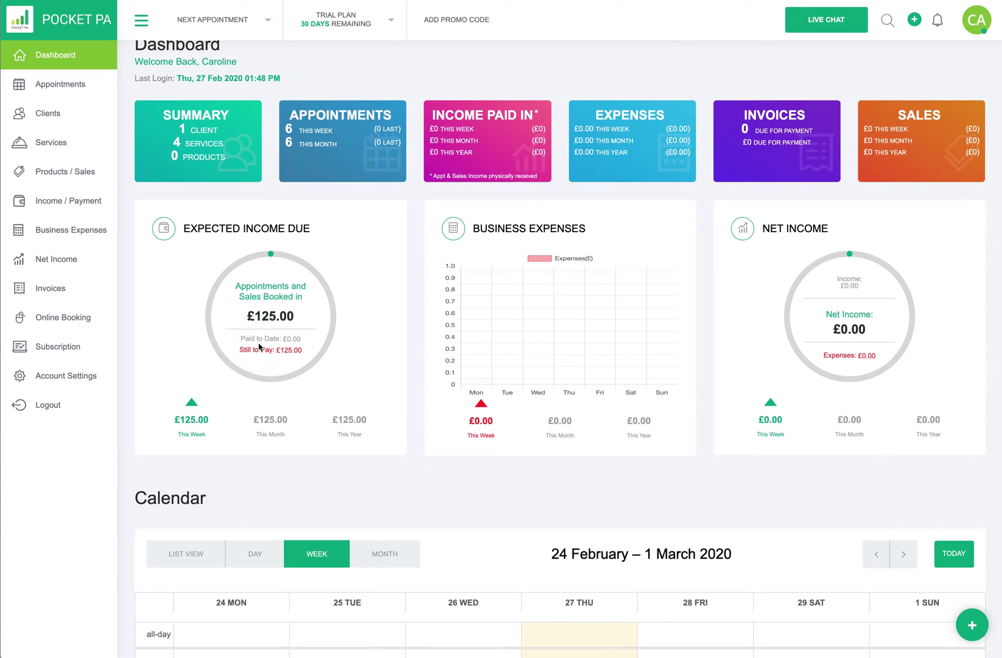
pyautogui.click(662, 605)
pyautogui.scroll(1, 660, 603)
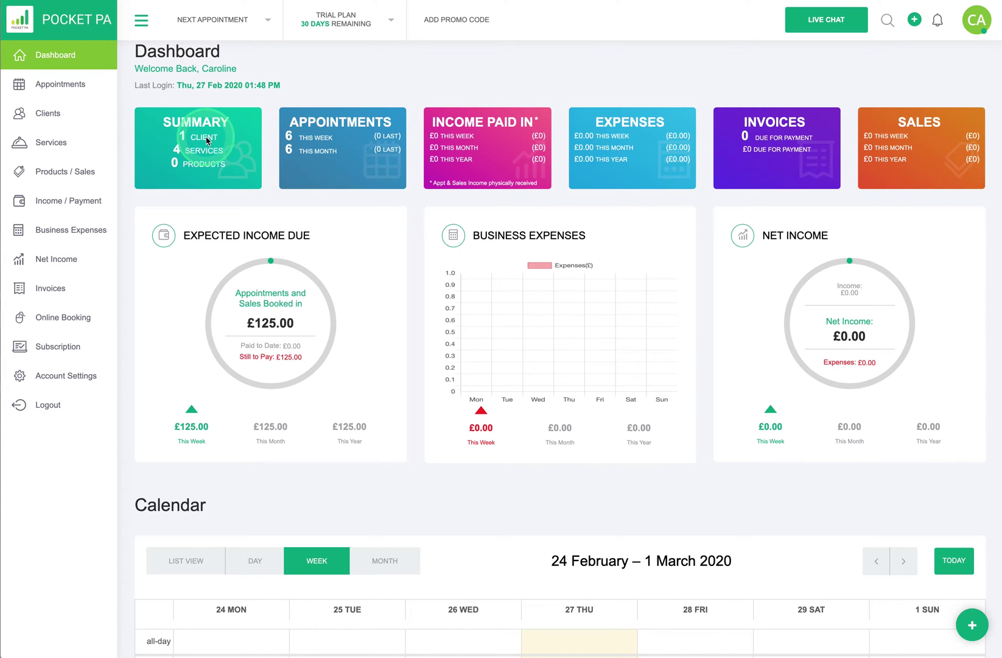
pyautogui.click(207, 140)
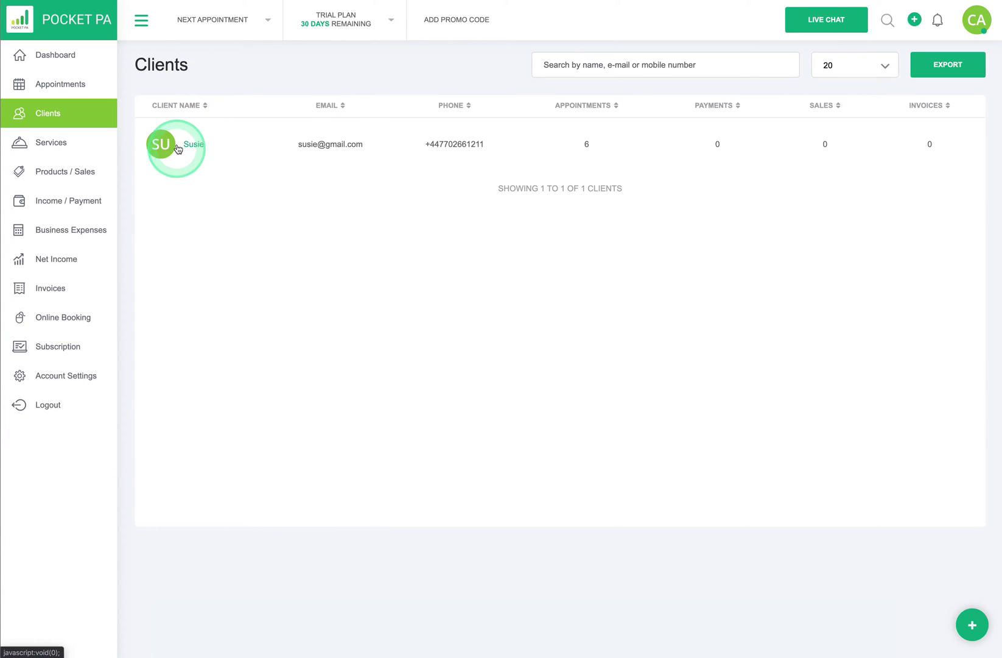
pyautogui.click(78, 58)
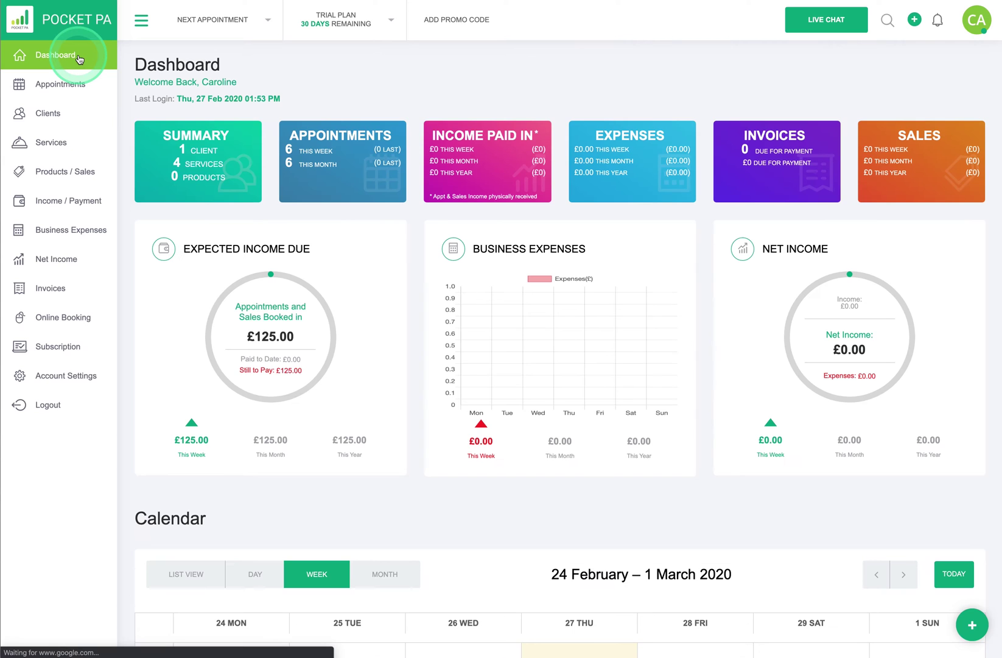
pyautogui.click(212, 165)
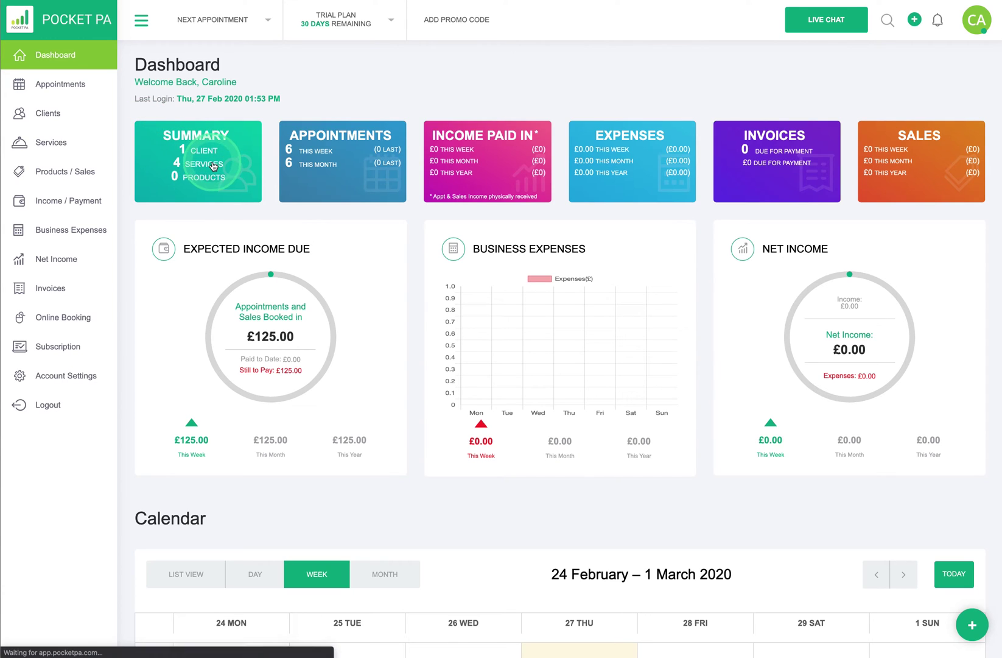
pyautogui.click(208, 89)
pyautogui.click(226, 303)
pyautogui.click(147, 107)
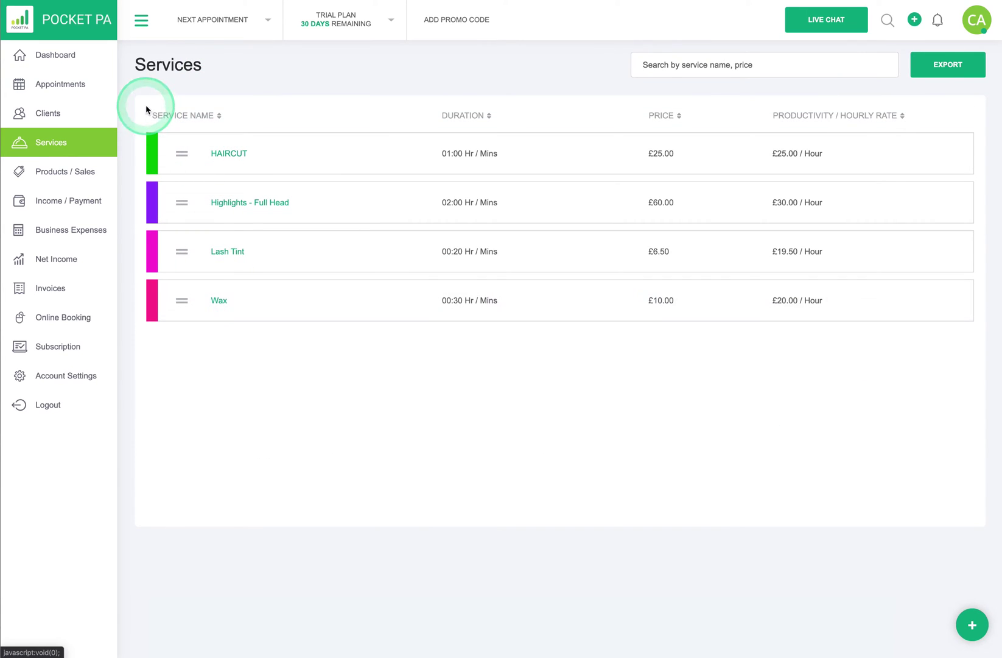
pyautogui.click(73, 58)
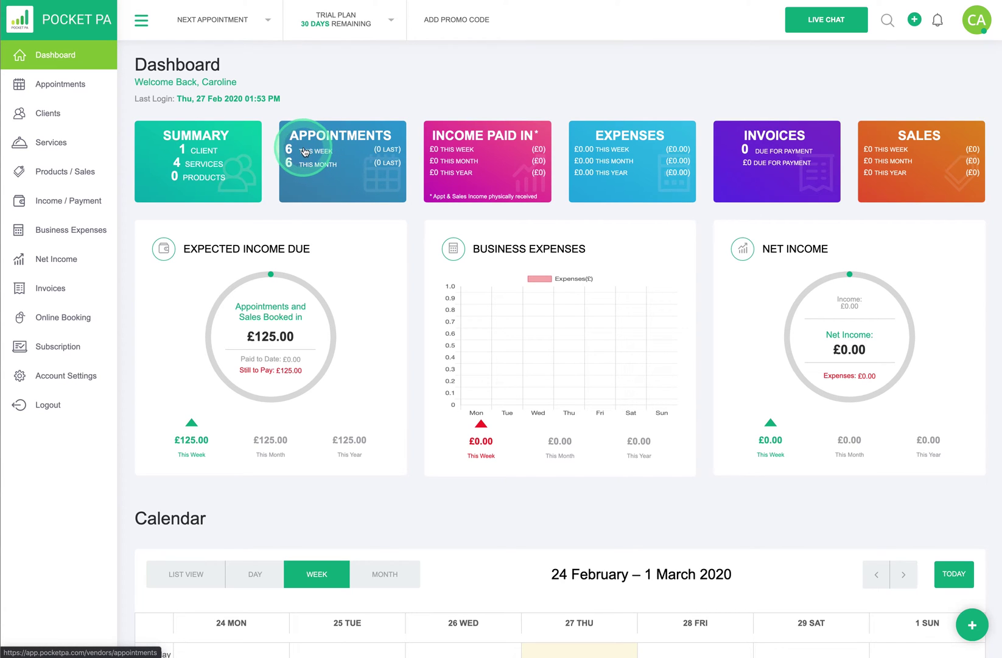
pyautogui.scroll(-7, 328, 483)
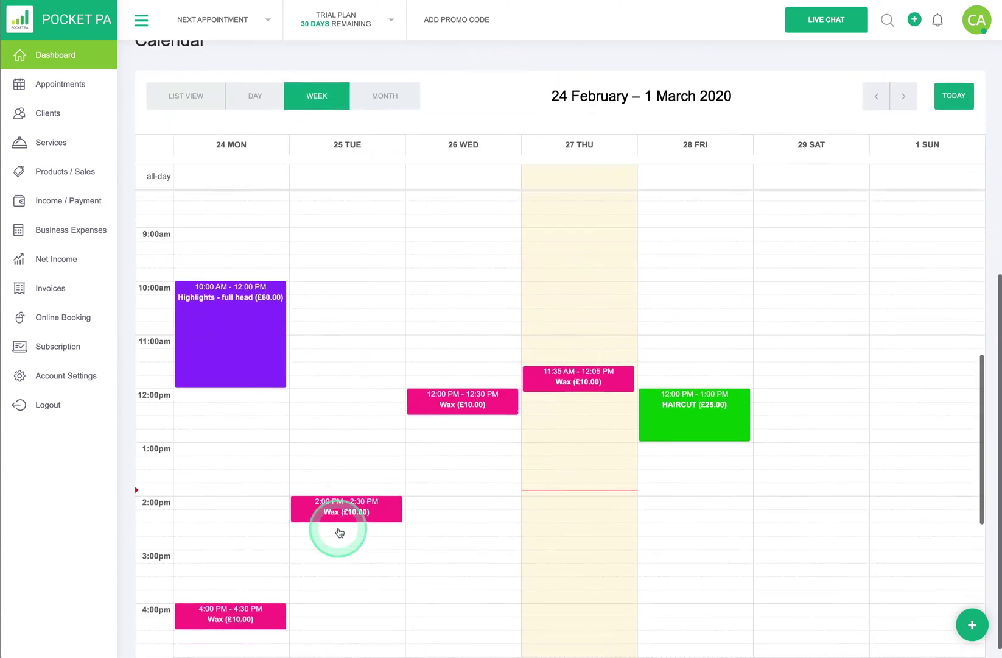
pyautogui.scroll(7, 336, 529)
pyautogui.scroll(2, 339, 532)
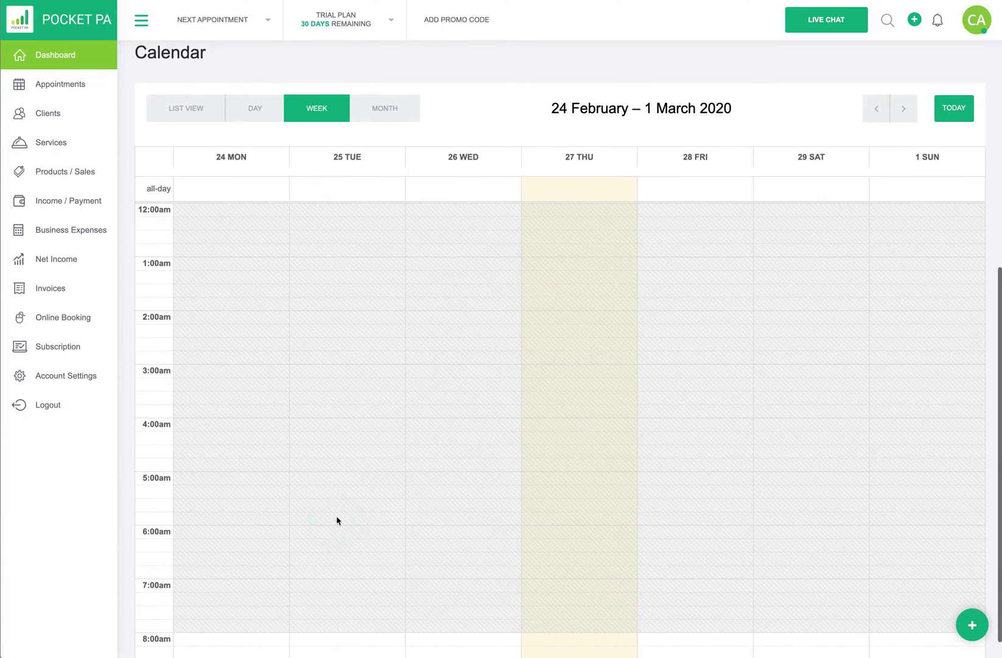
pyautogui.scroll(5, 436, 158)
pyautogui.scroll(4, 436, 157)
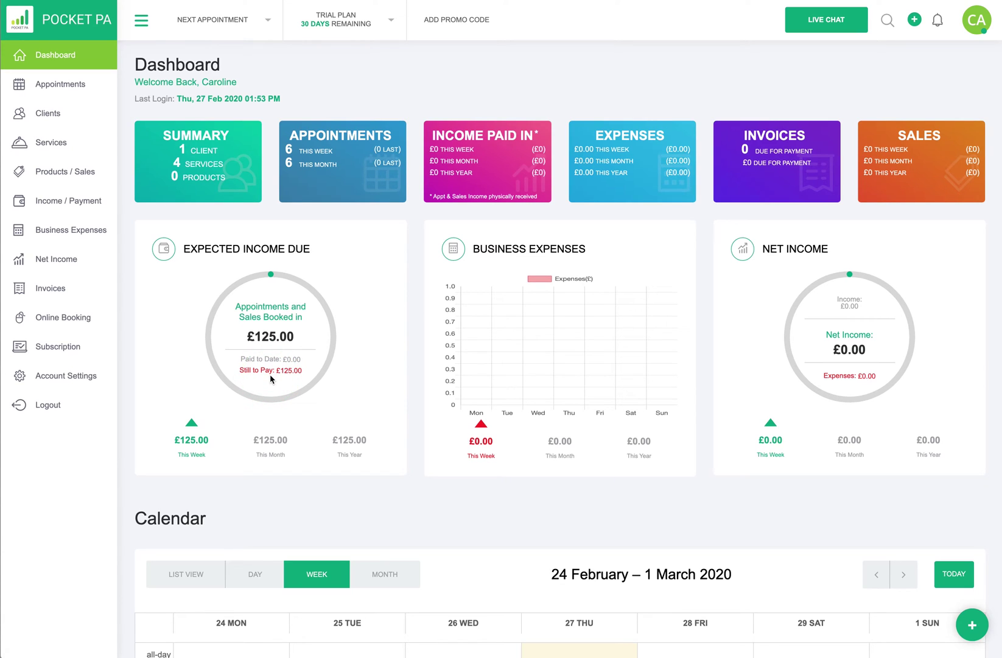
pyautogui.click(271, 379)
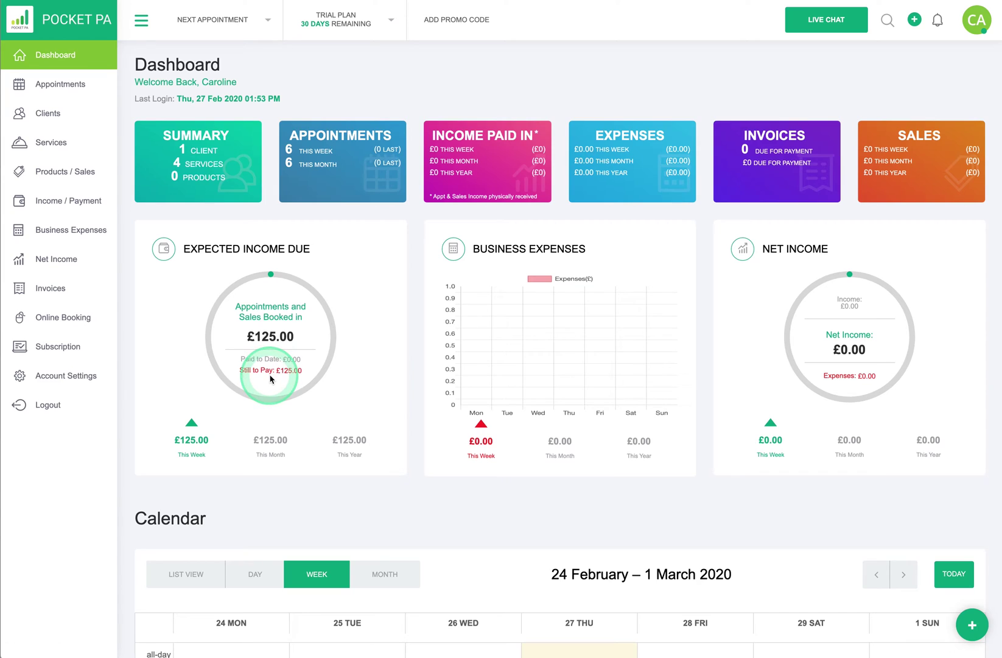
pyautogui.click(271, 379)
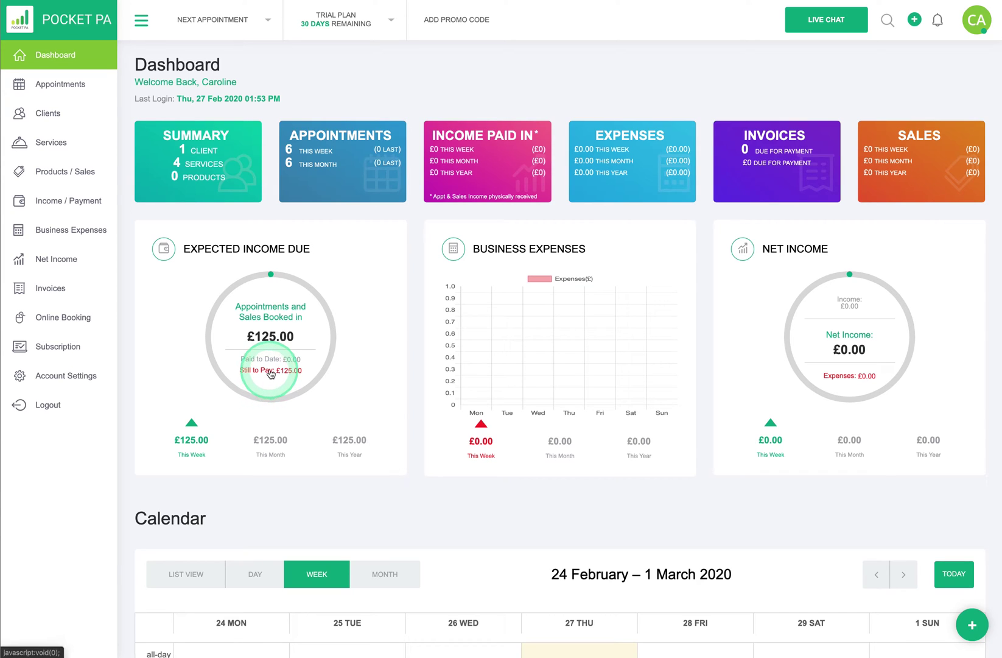
pyautogui.click(271, 373)
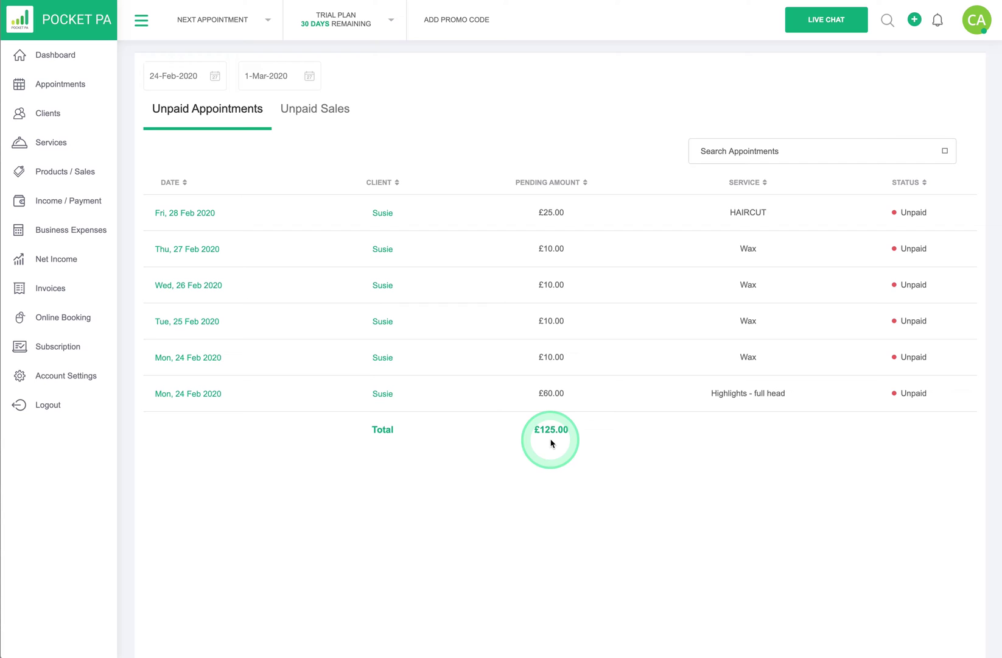
pyautogui.click(325, 115)
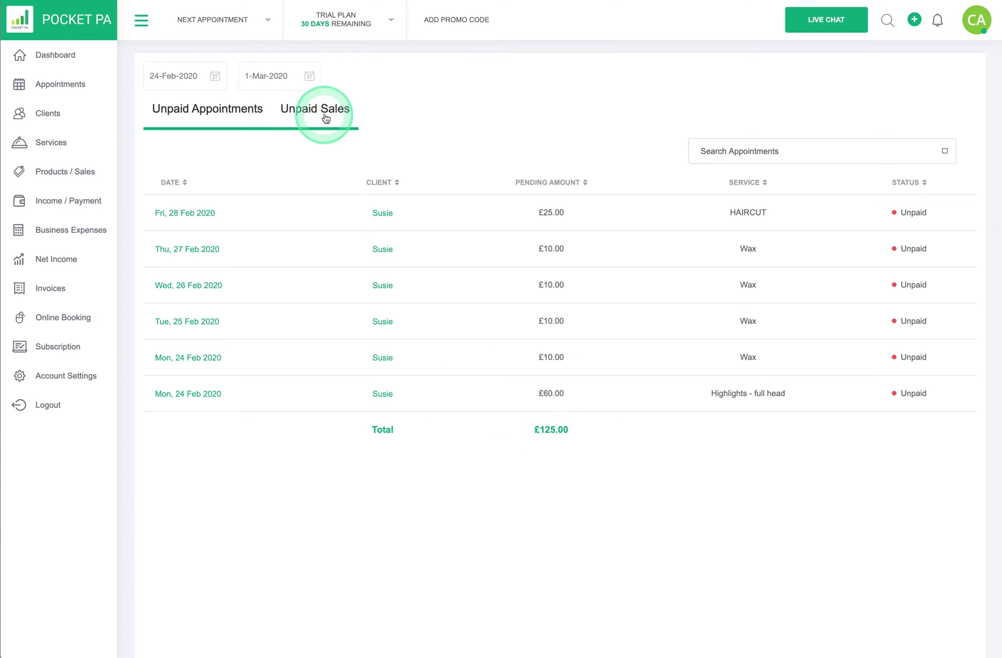
pyautogui.click(230, 115)
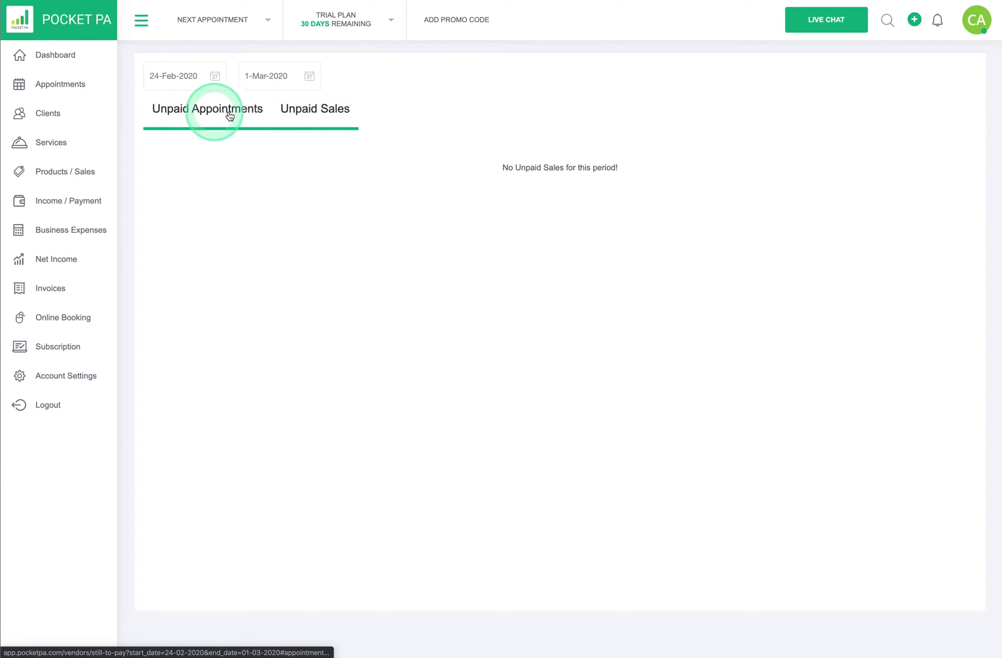
pyautogui.click(326, 115)
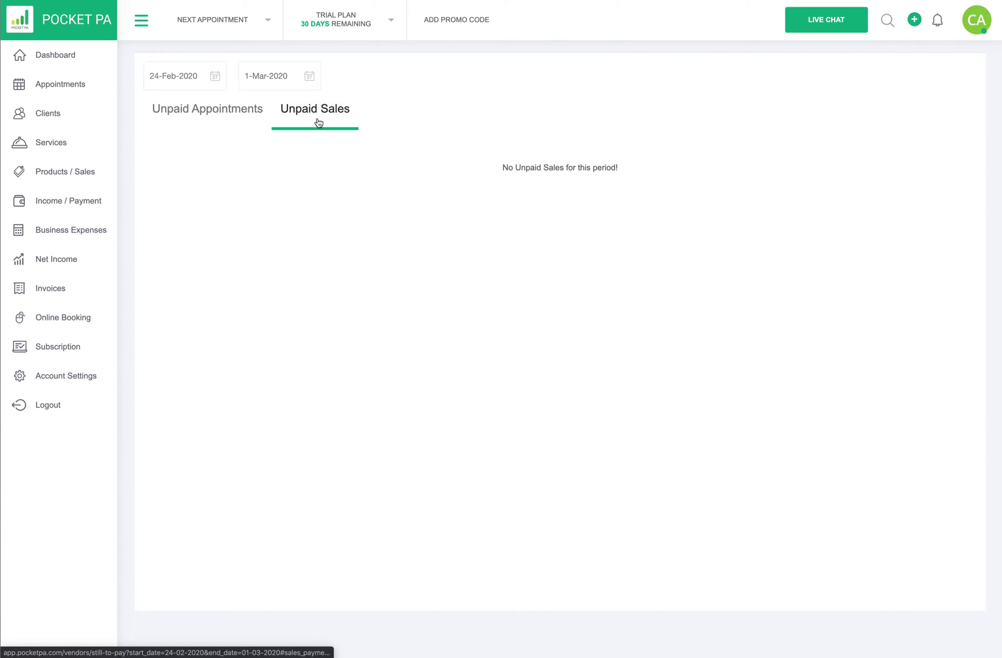
pyautogui.click(319, 124)
pyautogui.click(219, 111)
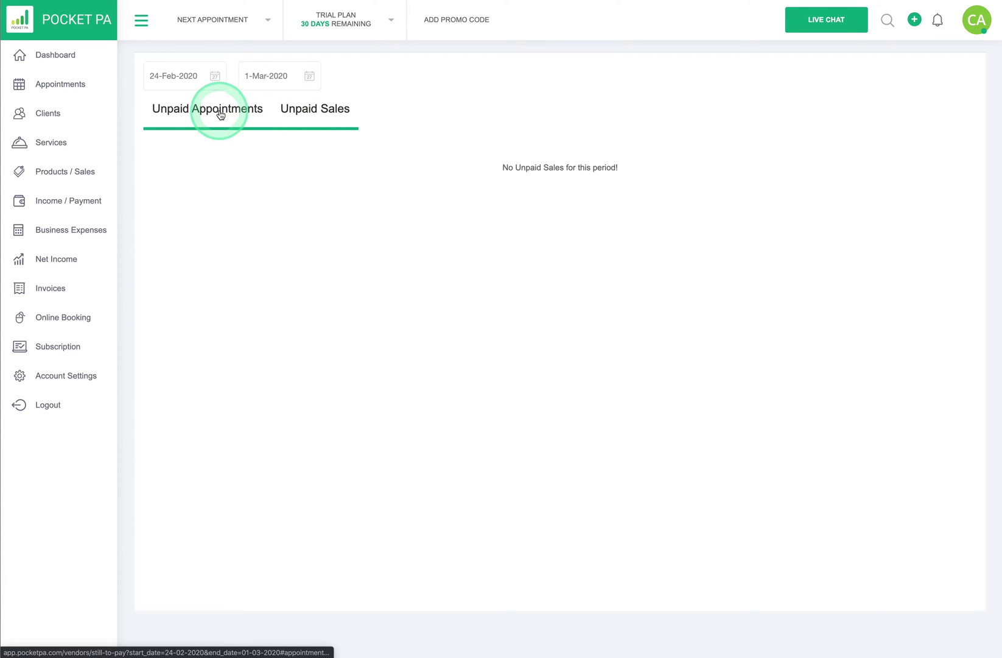
pyautogui.click(295, 113)
pyautogui.click(234, 108)
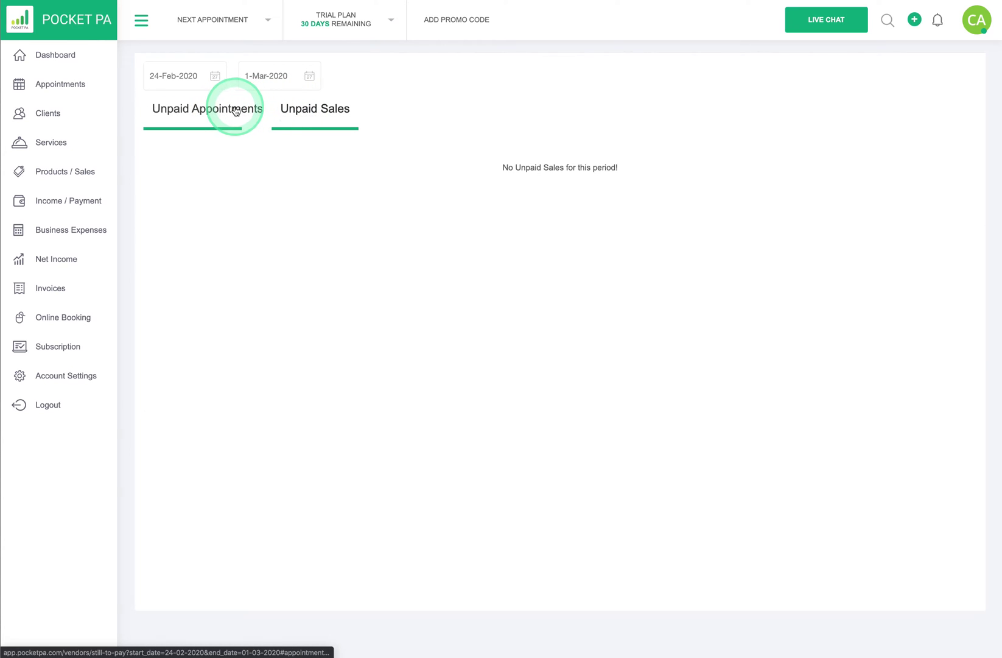
pyautogui.click(98, 78)
pyautogui.click(79, 56)
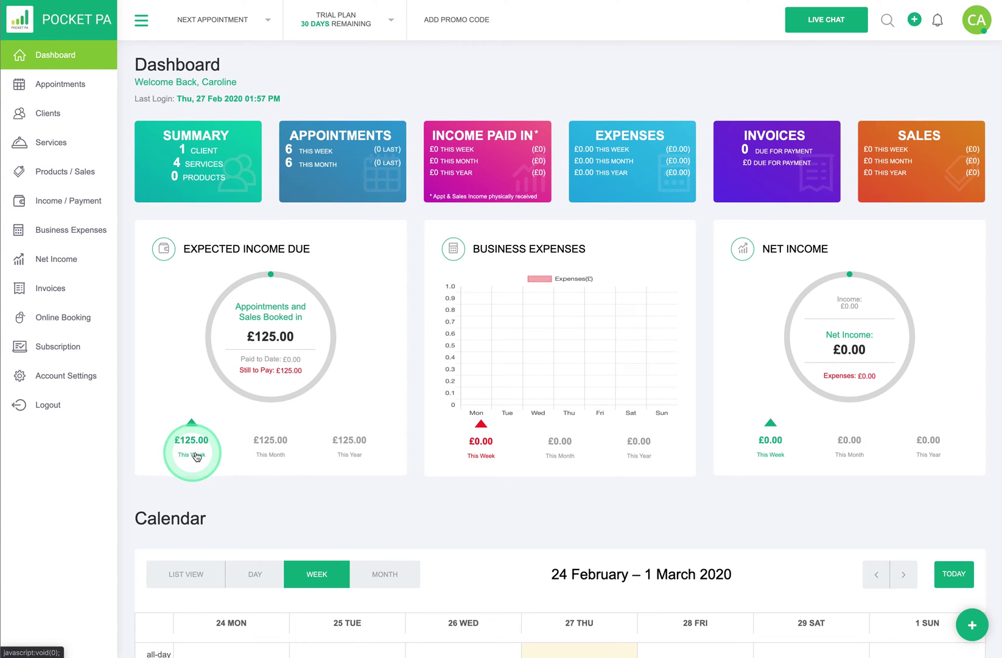
# Step: Switch Expected Income Due and Business Expenses to This Year's Jan–Dec view, then go to Clients
pyautogui.click(271, 458)
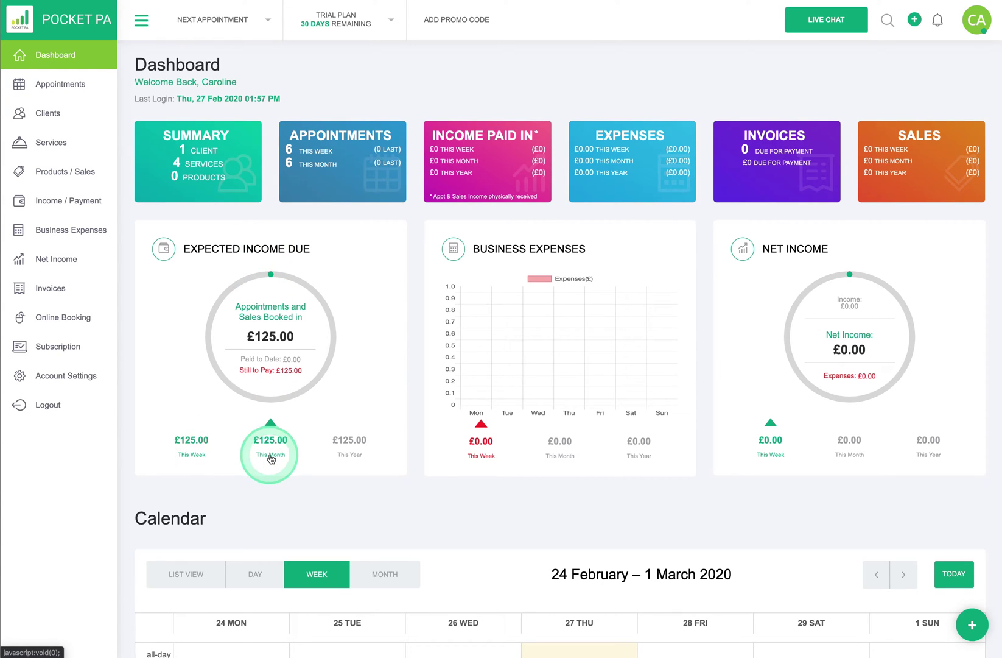
pyautogui.click(352, 458)
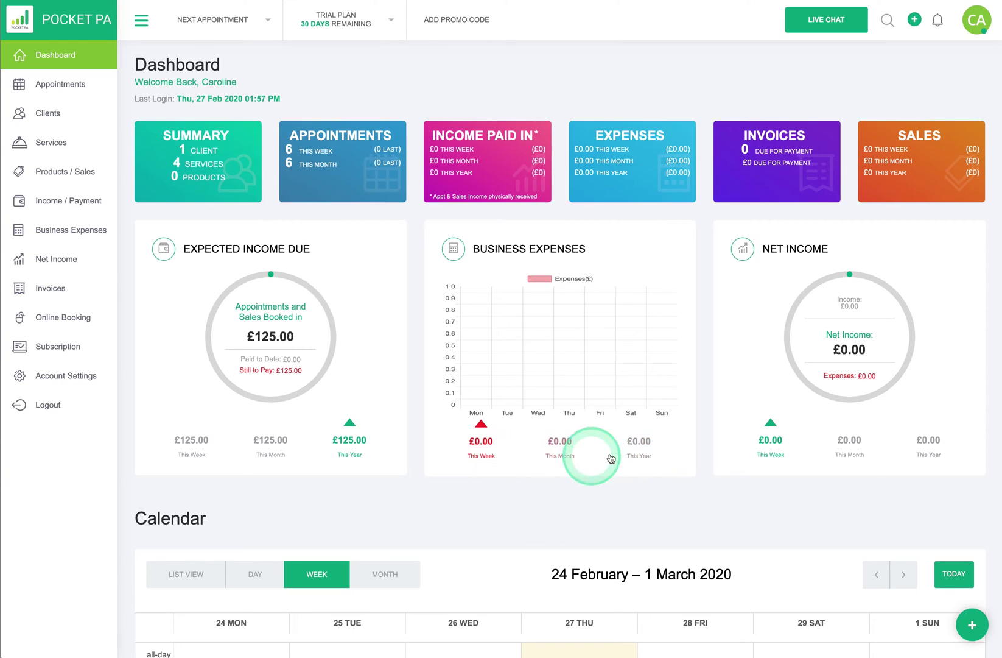
pyautogui.click(567, 457)
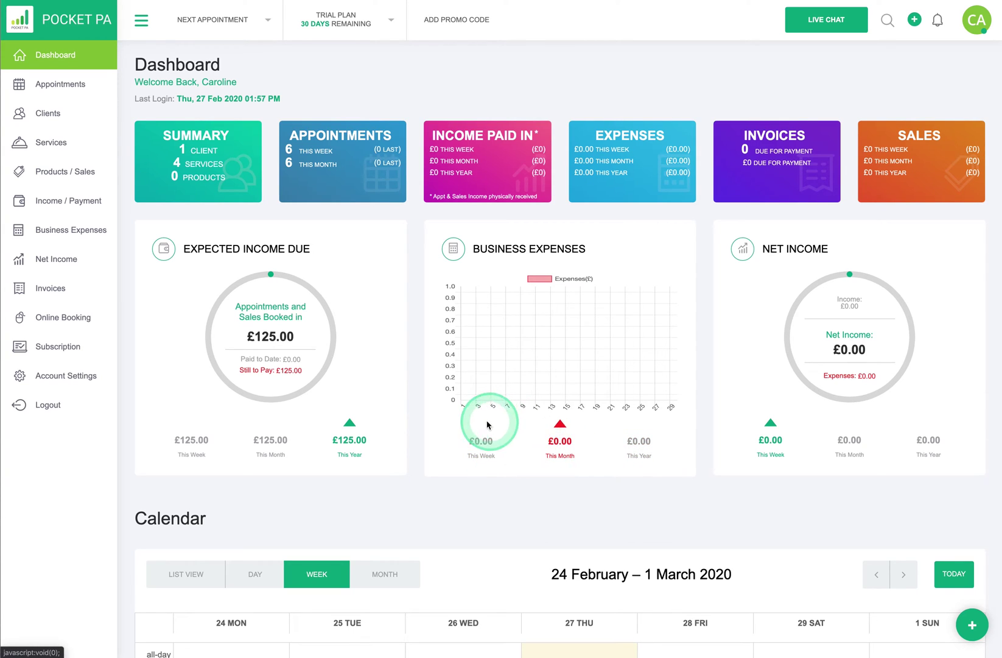
pyautogui.click(642, 454)
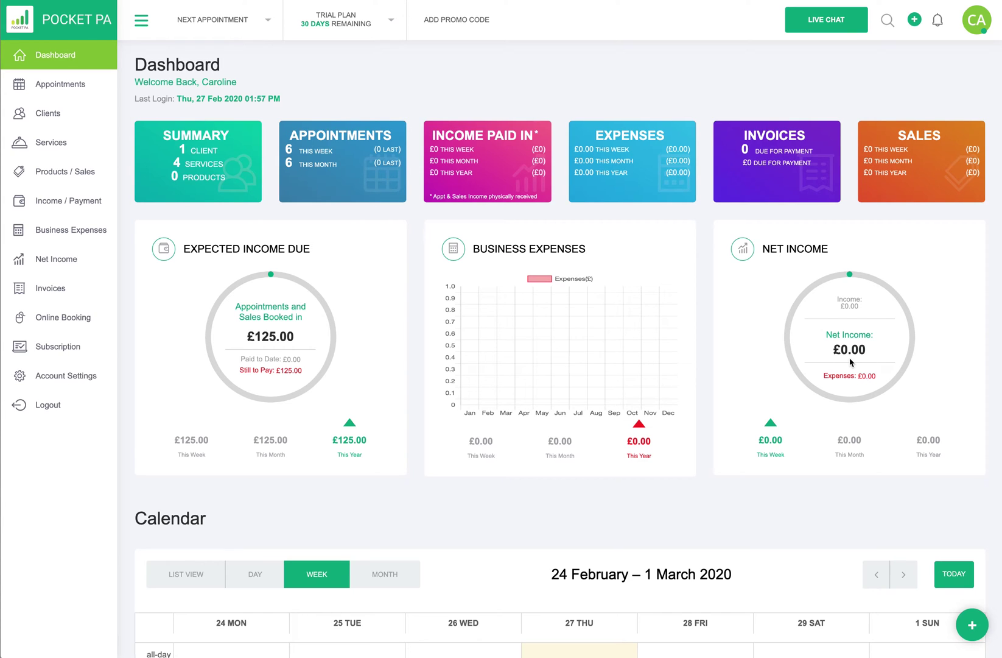
pyautogui.click(55, 114)
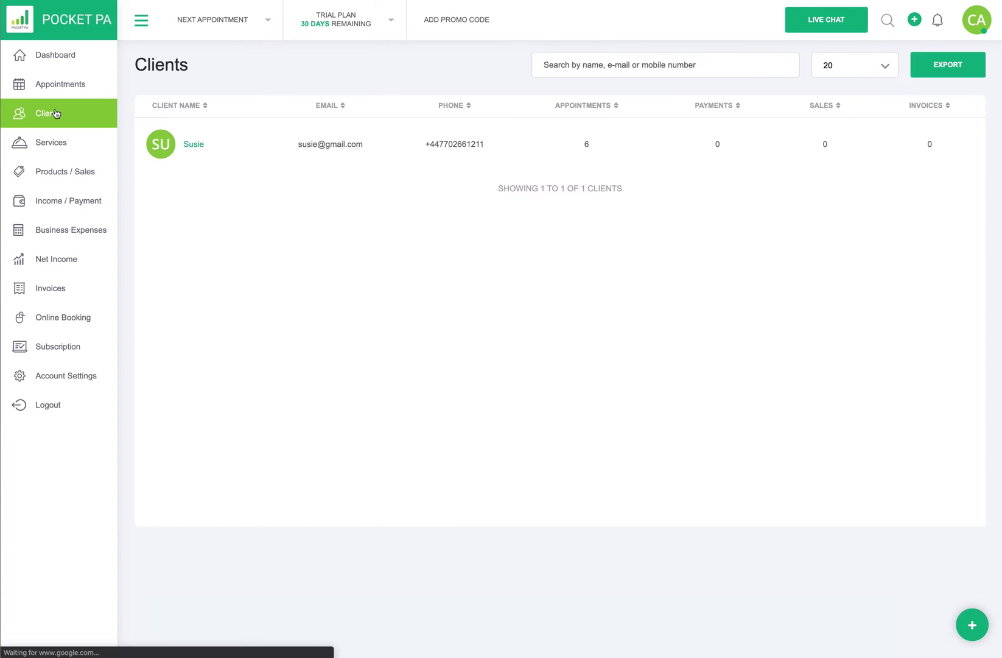
# Step: Load the Clients list and reveal Add New Client from the floating + button
pyautogui.click(160, 151)
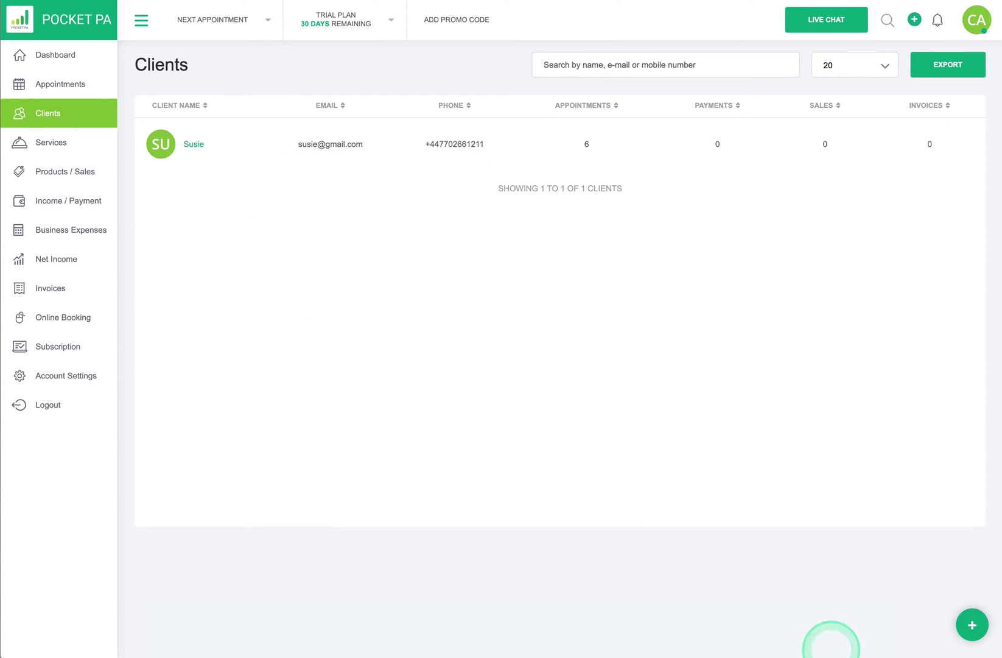
pyautogui.click(973, 627)
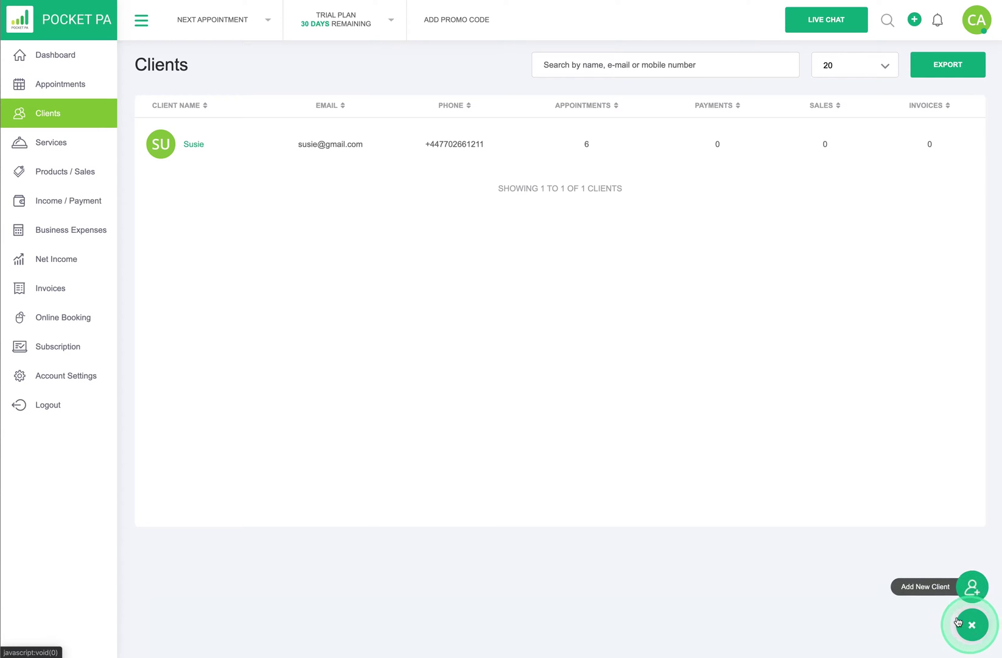
# Step: Enter the new client's first and last name and mobile phone number
pyautogui.click(970, 594)
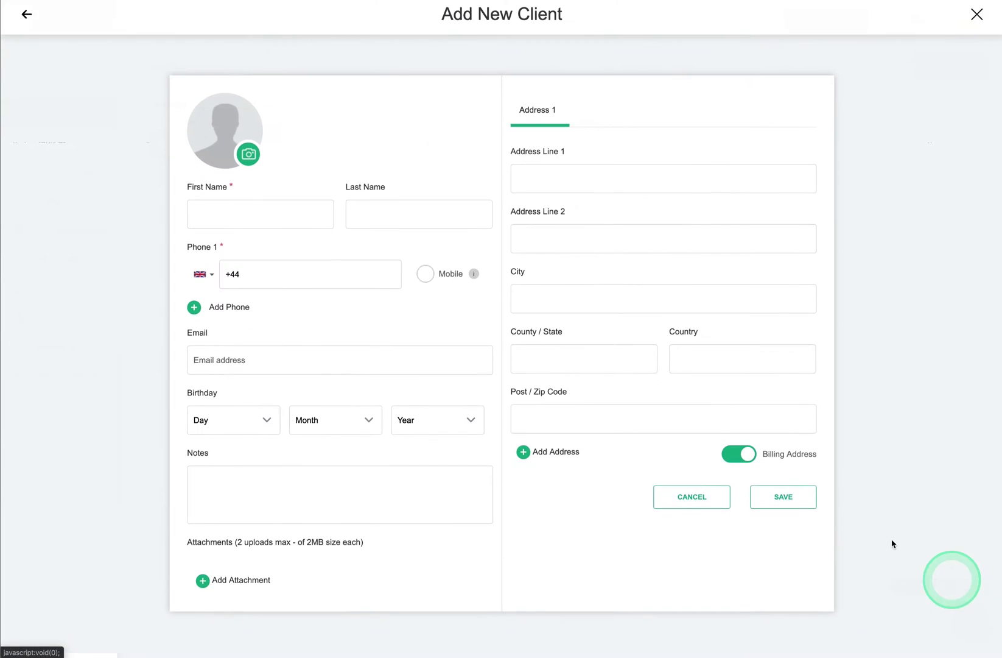
pyautogui.click(195, 221)
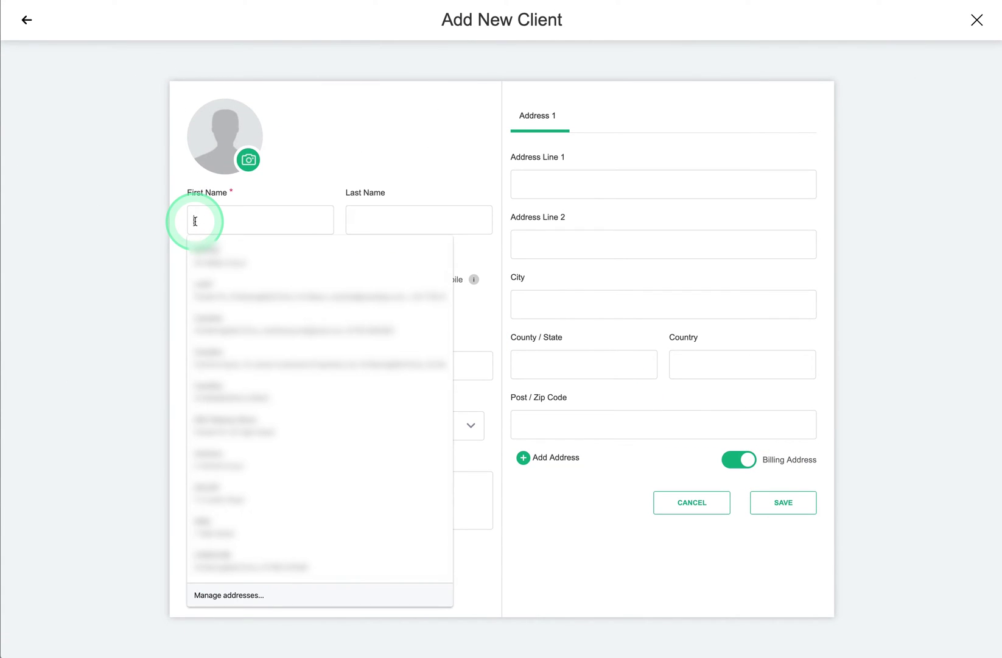
pyautogui.write('John')
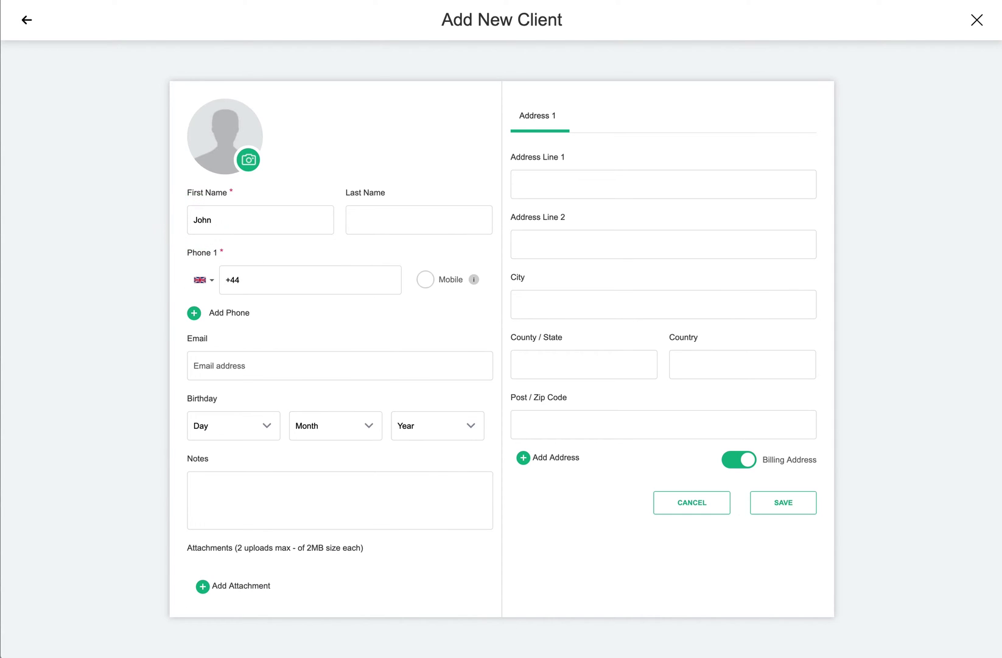
pyautogui.write('Smith')
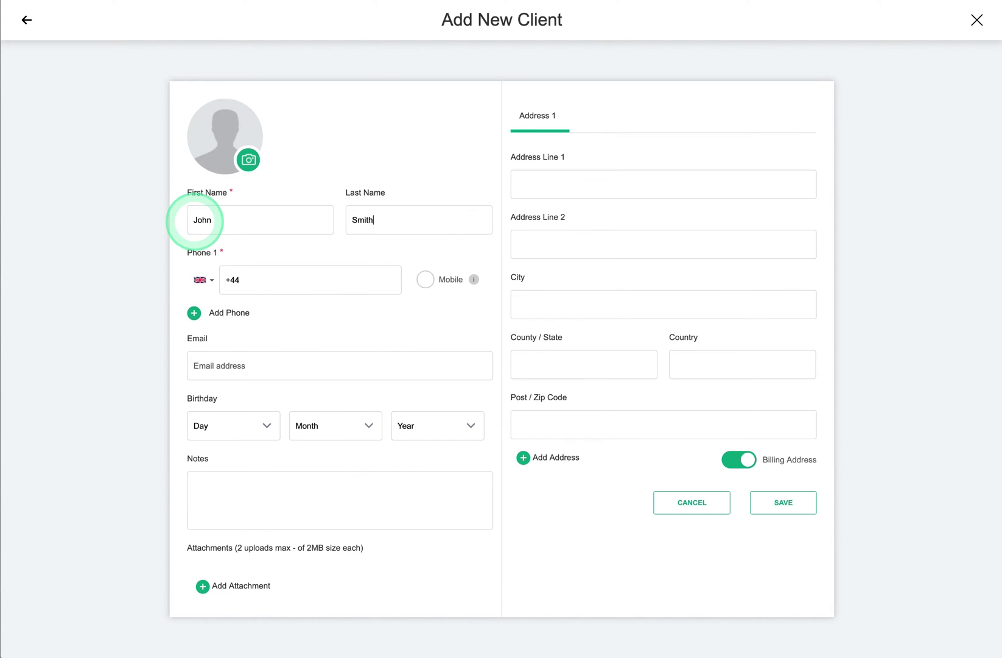
pyautogui.click(250, 282)
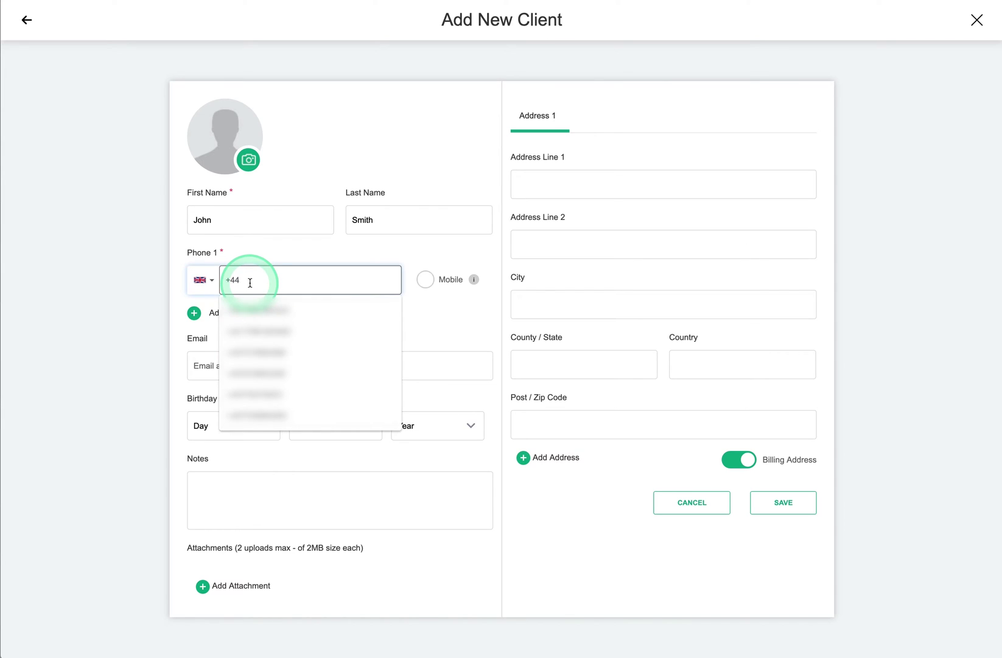
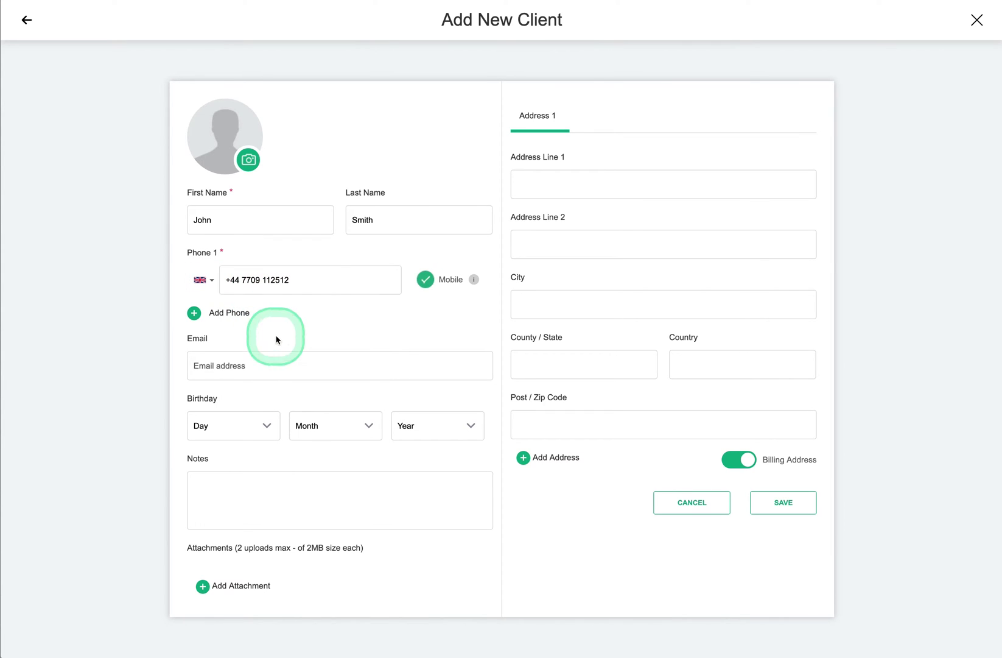
# Step: Enter the client's e-mail address and open the attachment file chooser
pyautogui.click(245, 368)
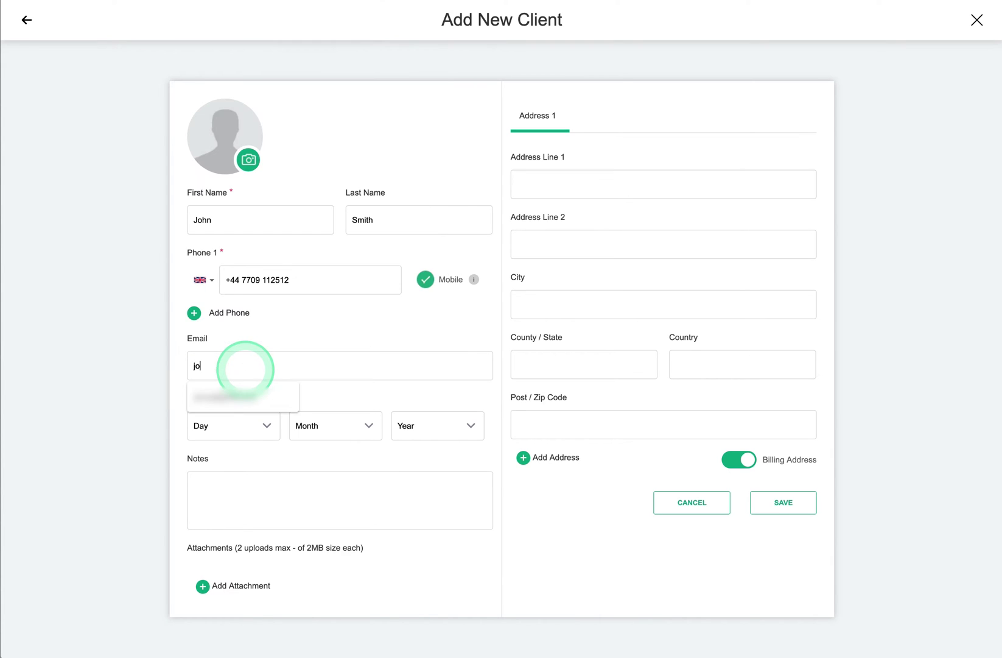
pyautogui.click(246, 369)
pyautogui.write('@gmail.com')
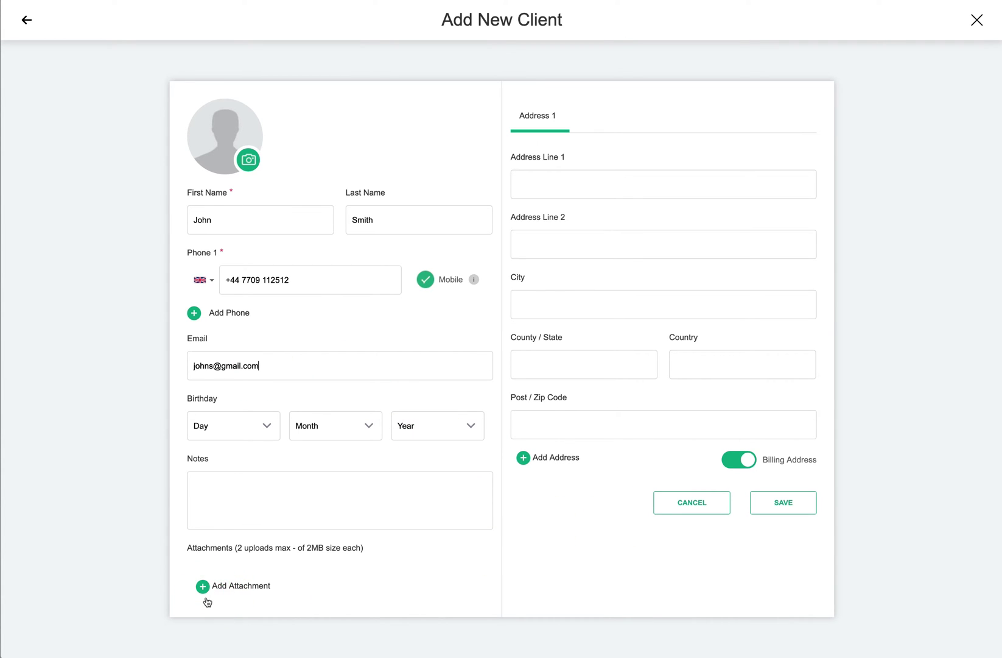
pyautogui.click(203, 587)
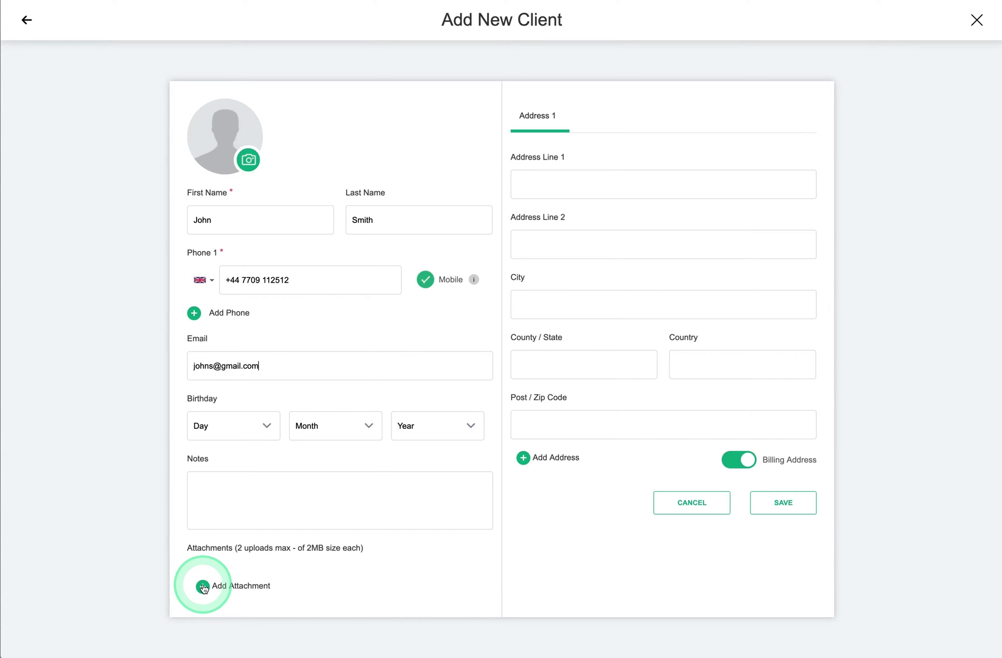
pyautogui.click(205, 590)
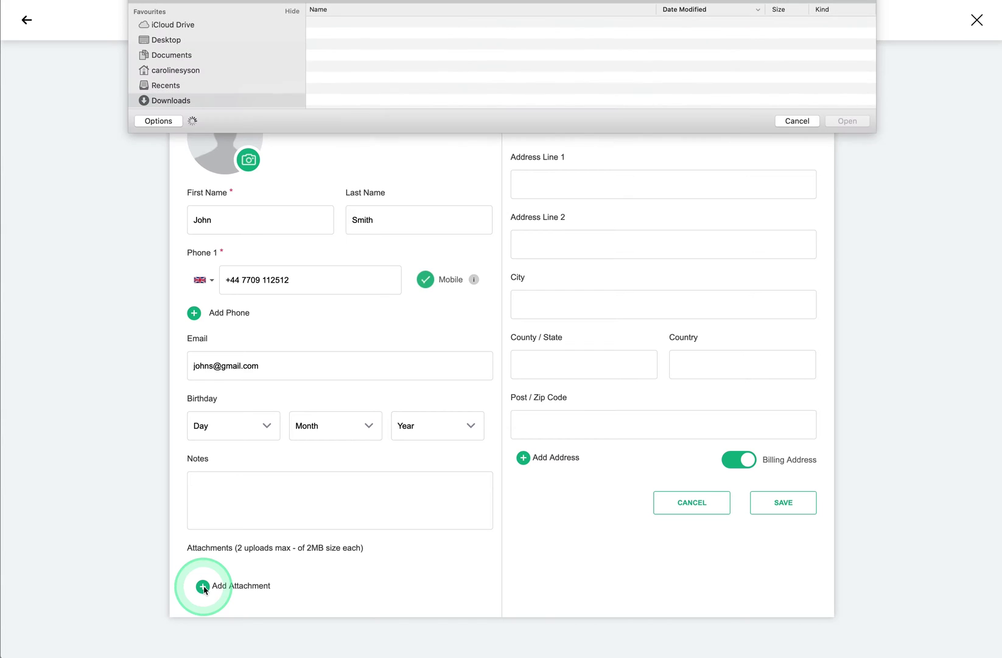
# Step: Attach Training-Client-Consent-Form.jpg from Desktop > Saved info for tutorial to the client form
pyautogui.click(178, 42)
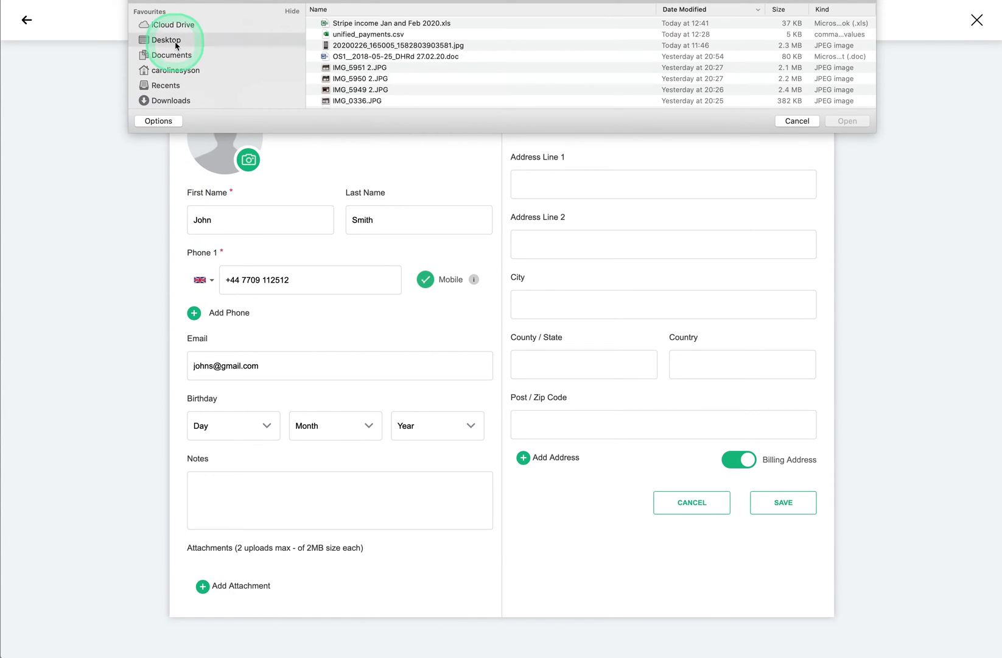
pyautogui.doubleClick(358, 35)
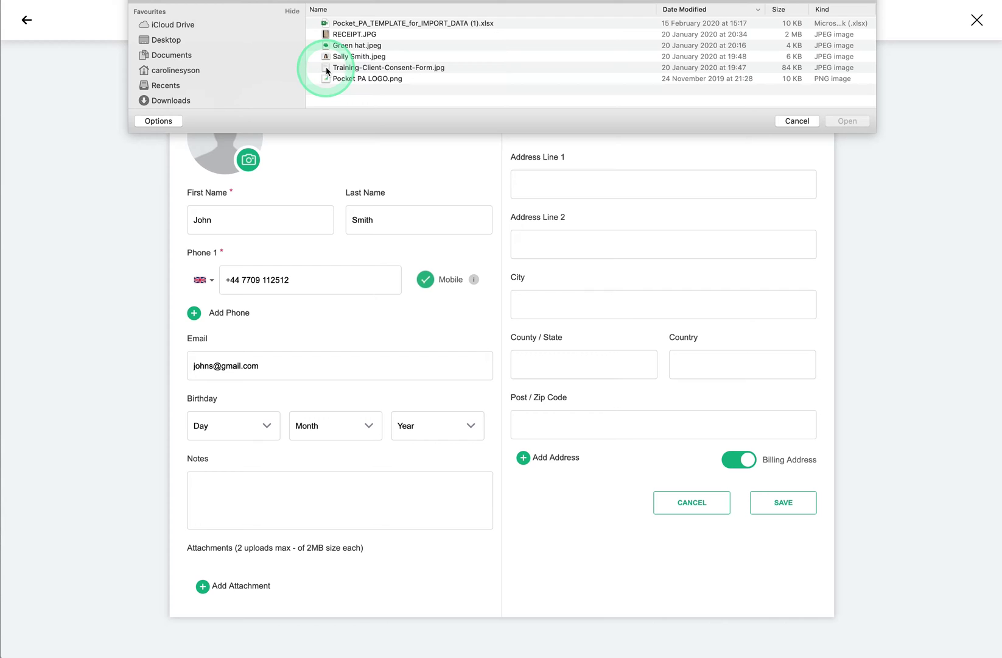
pyautogui.click(326, 68)
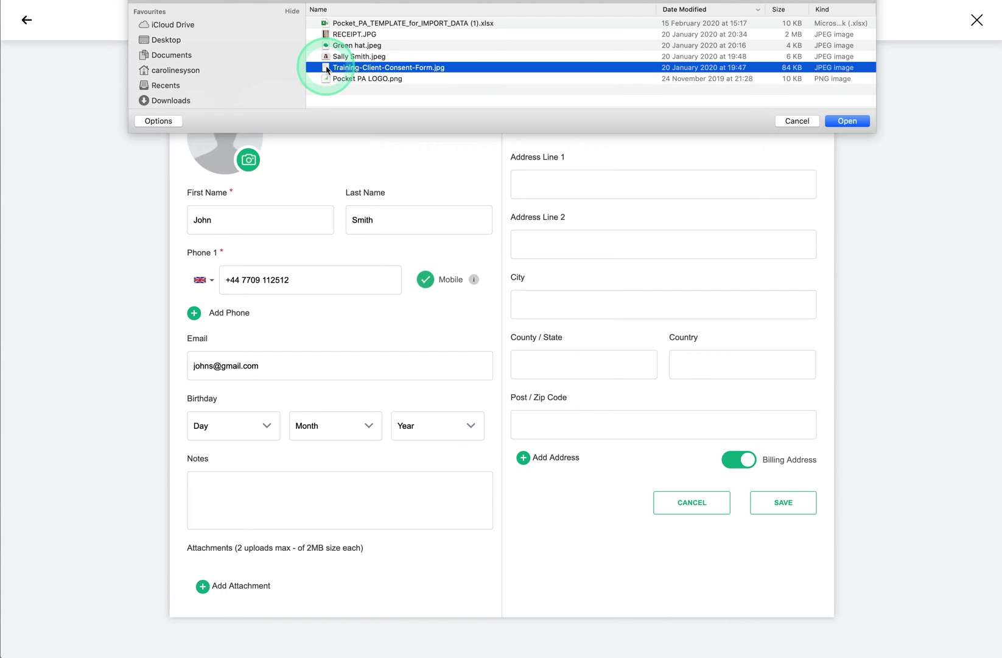
pyautogui.click(848, 122)
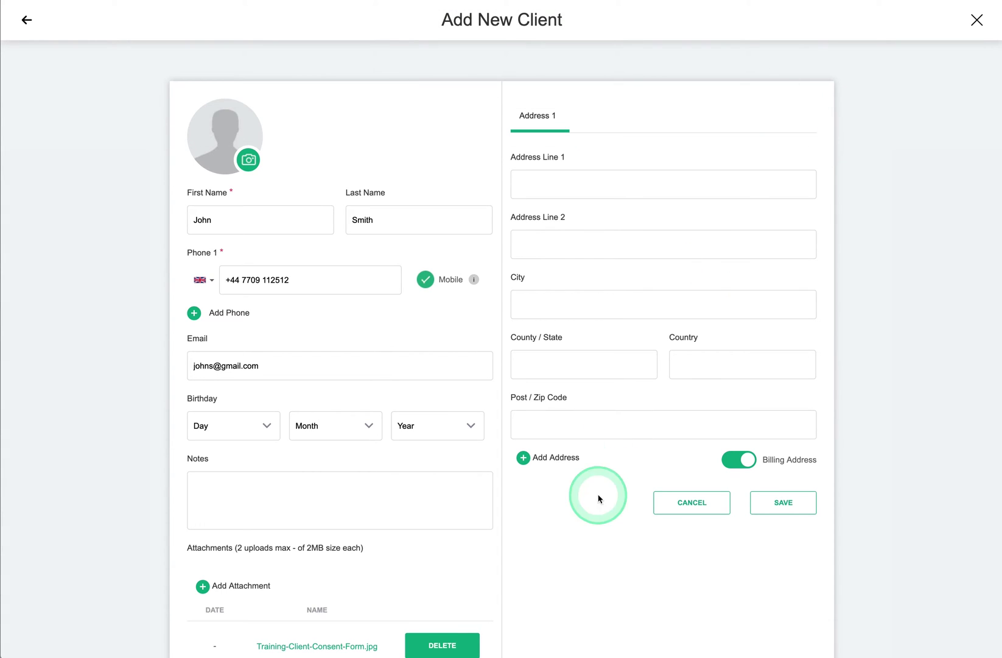
pyautogui.scroll(-2, 566, 518)
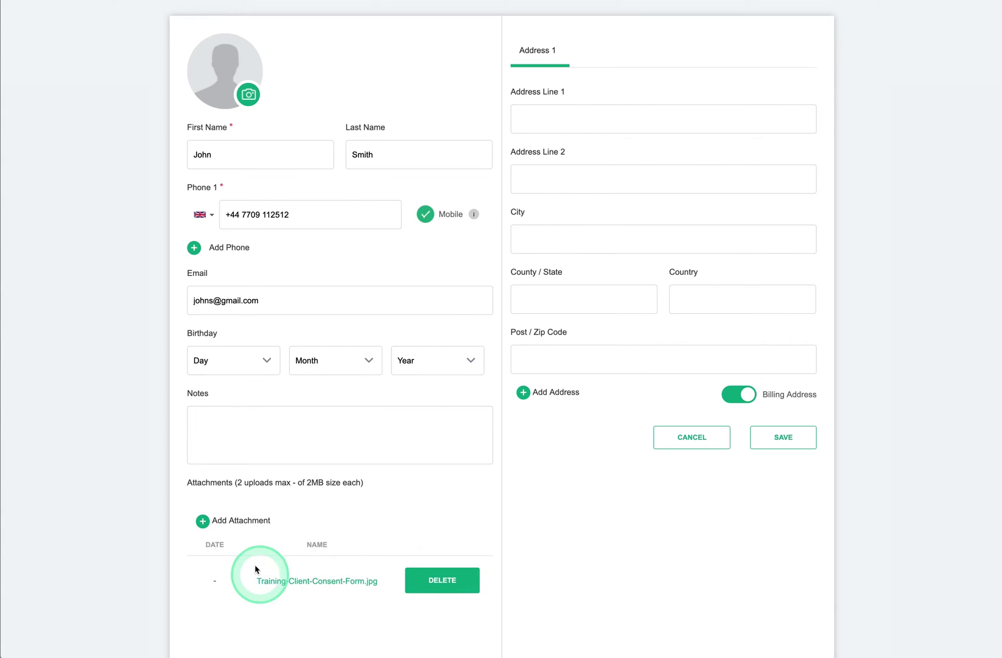
pyautogui.scroll(1, 284, 581)
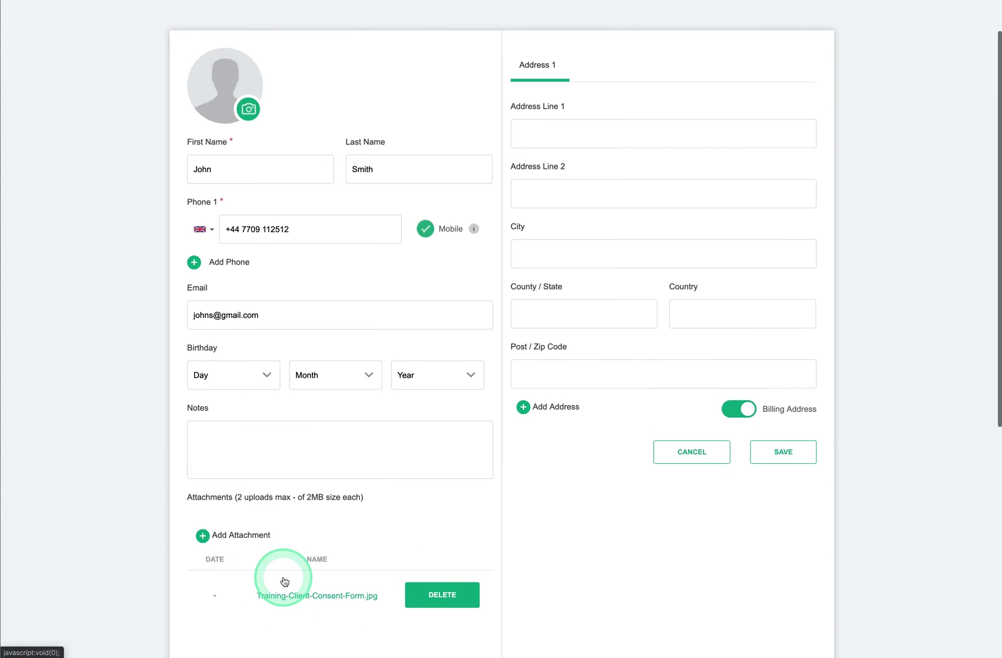
pyautogui.scroll(2, 284, 581)
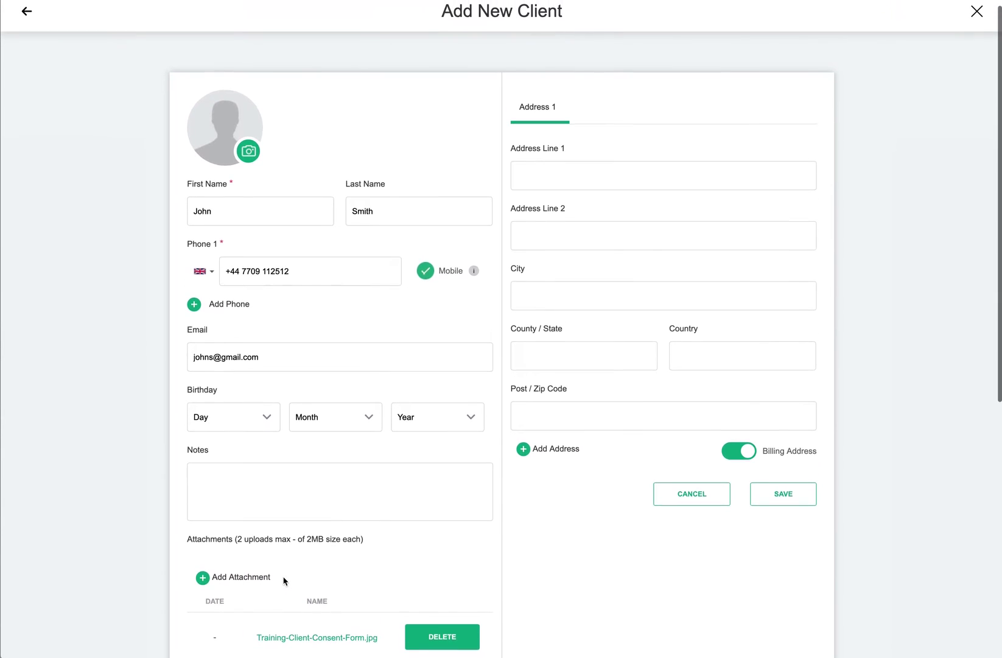
pyautogui.scroll(1, 285, 581)
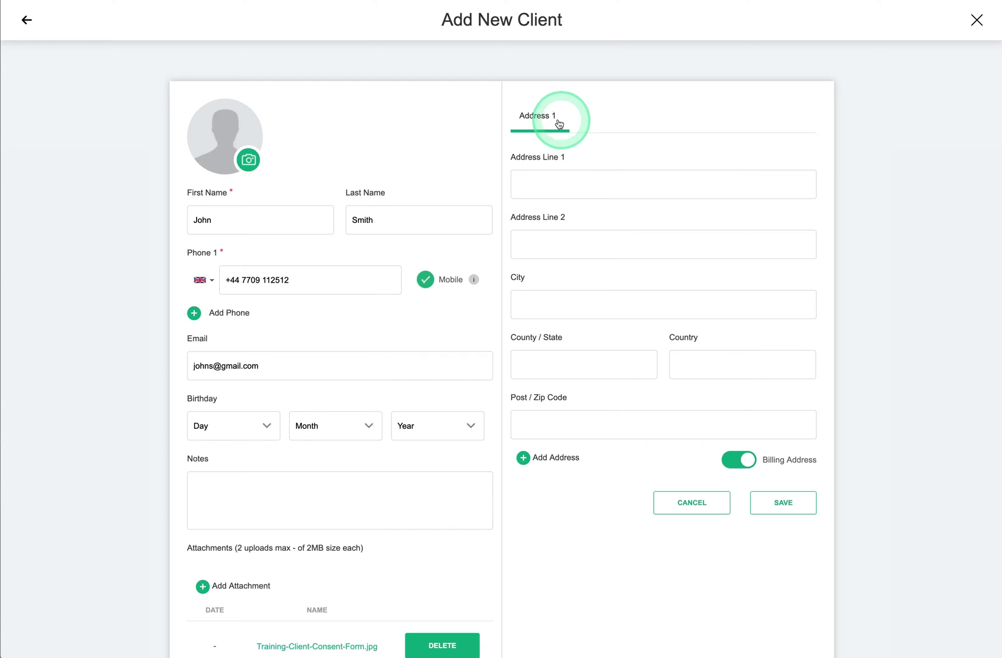
pyautogui.click(528, 458)
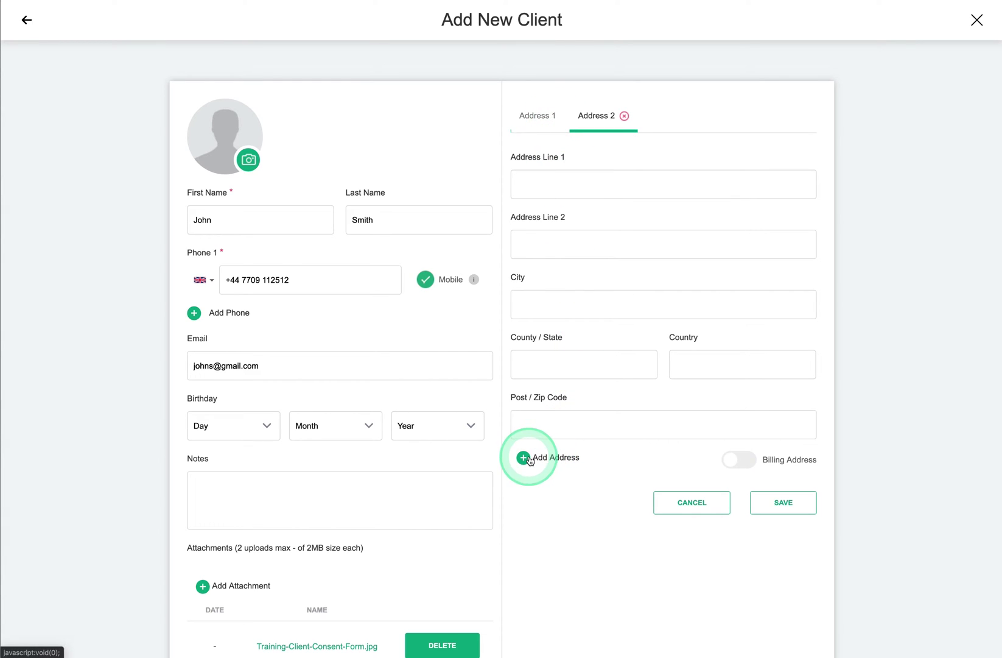
pyautogui.click(624, 116)
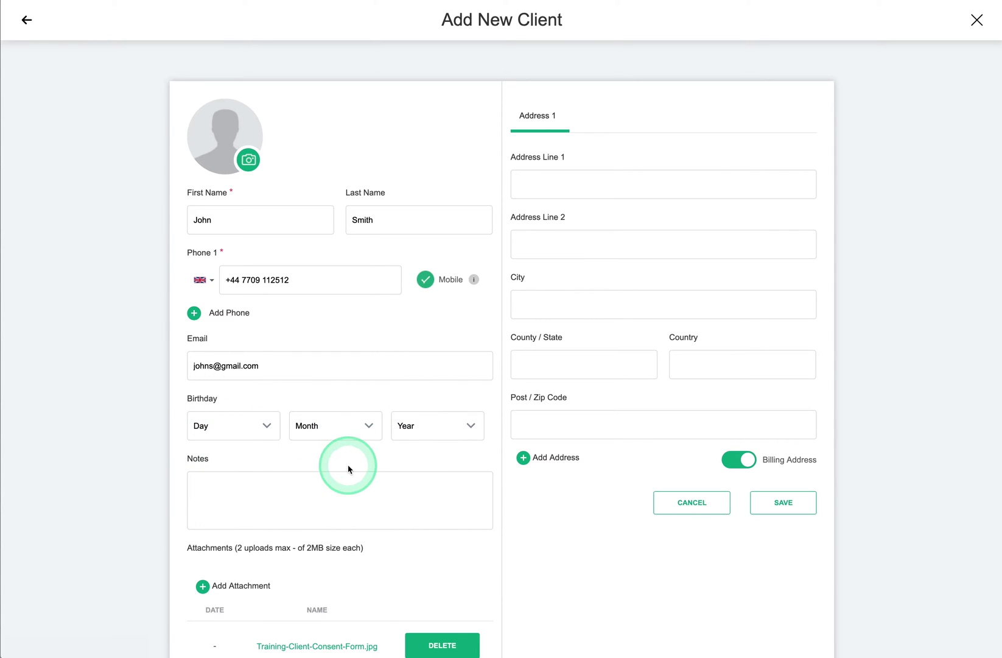
# Step: Set the portrait photo file as the client's profile picture
pyautogui.click(207, 494)
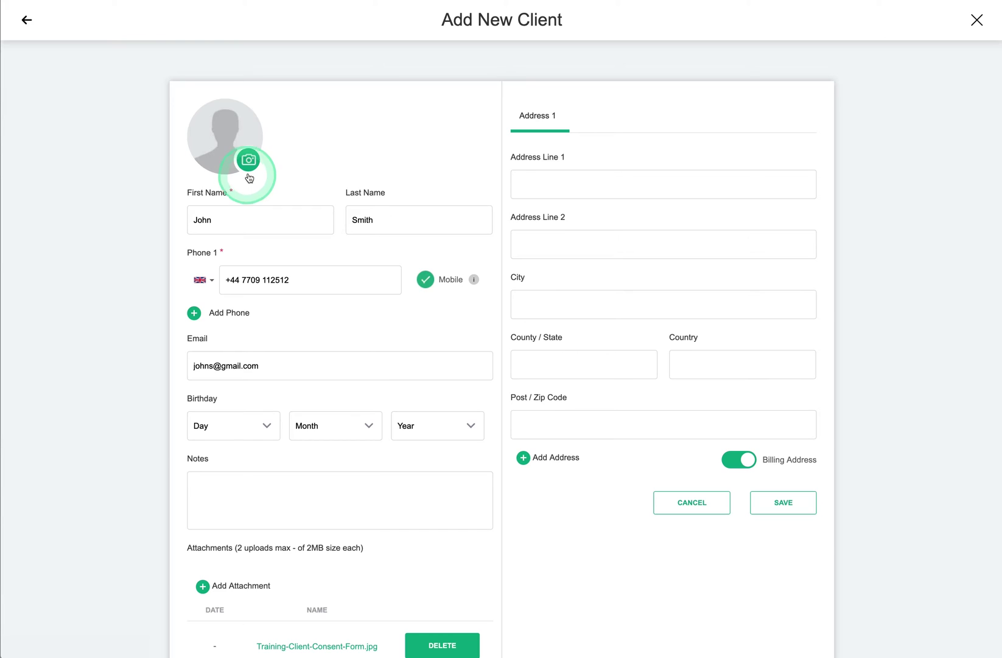
pyautogui.click(249, 160)
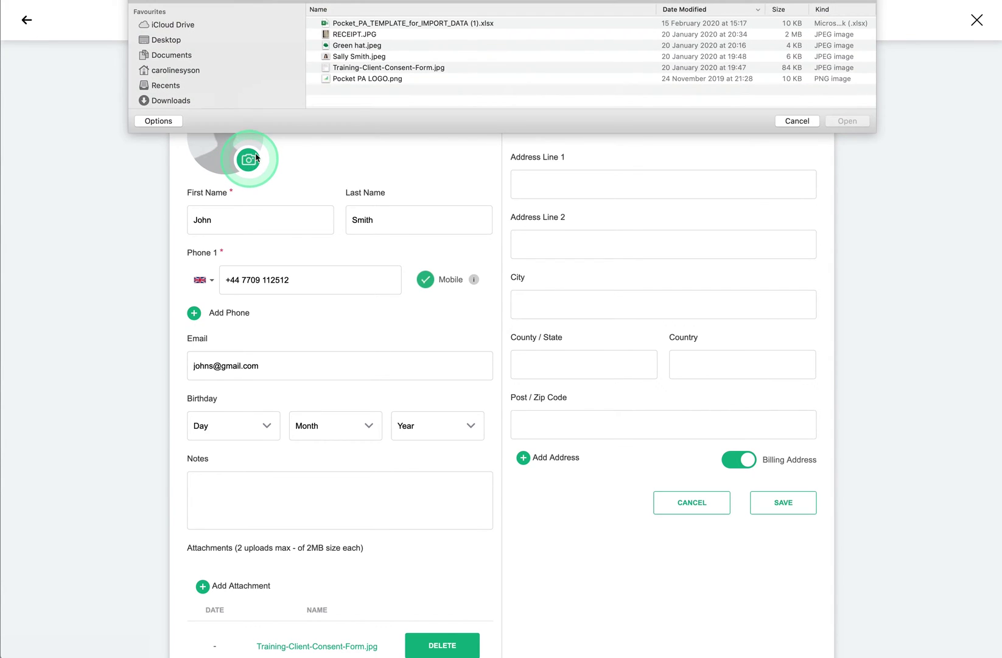
pyautogui.click(344, 58)
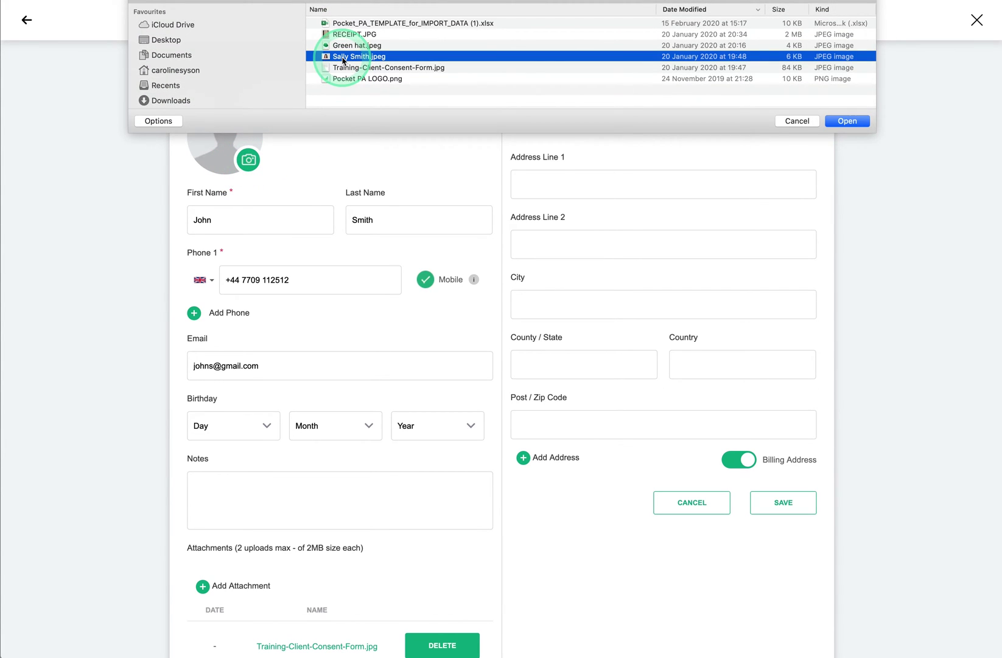
pyautogui.click(848, 120)
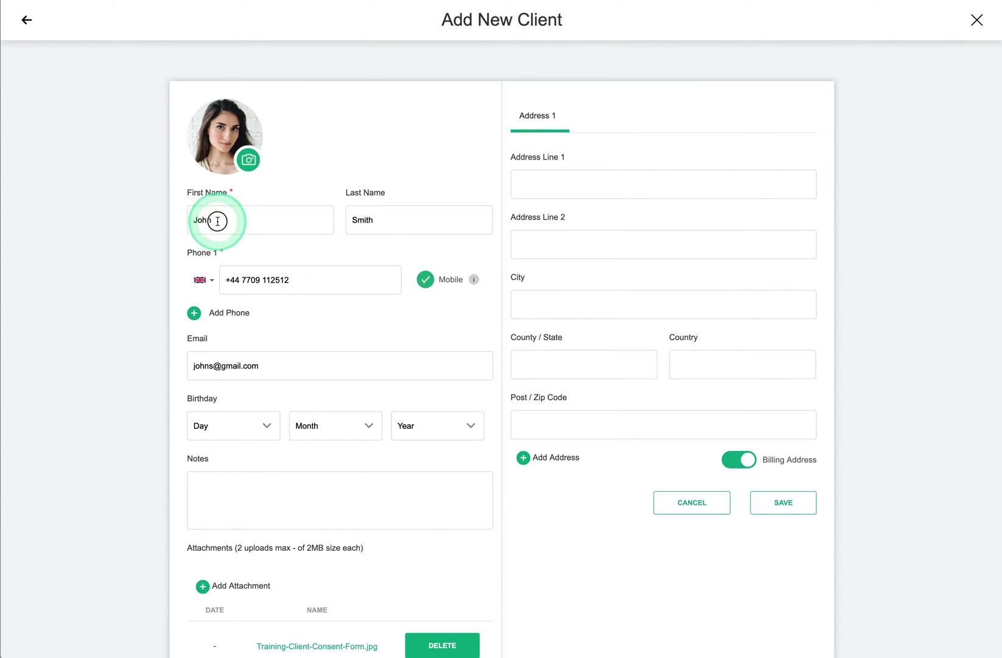
# Step: Correct the client's first name and save the new client
pyautogui.press('BackSpace')
pyautogui.press('BackSpace')
pyautogui.write('ane')
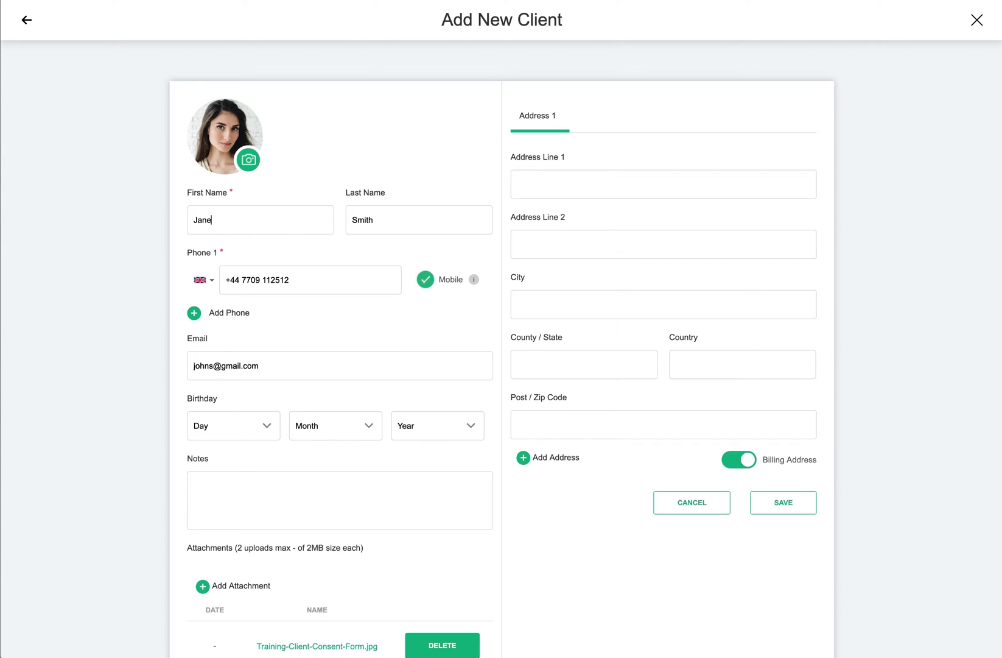
pyautogui.click(249, 259)
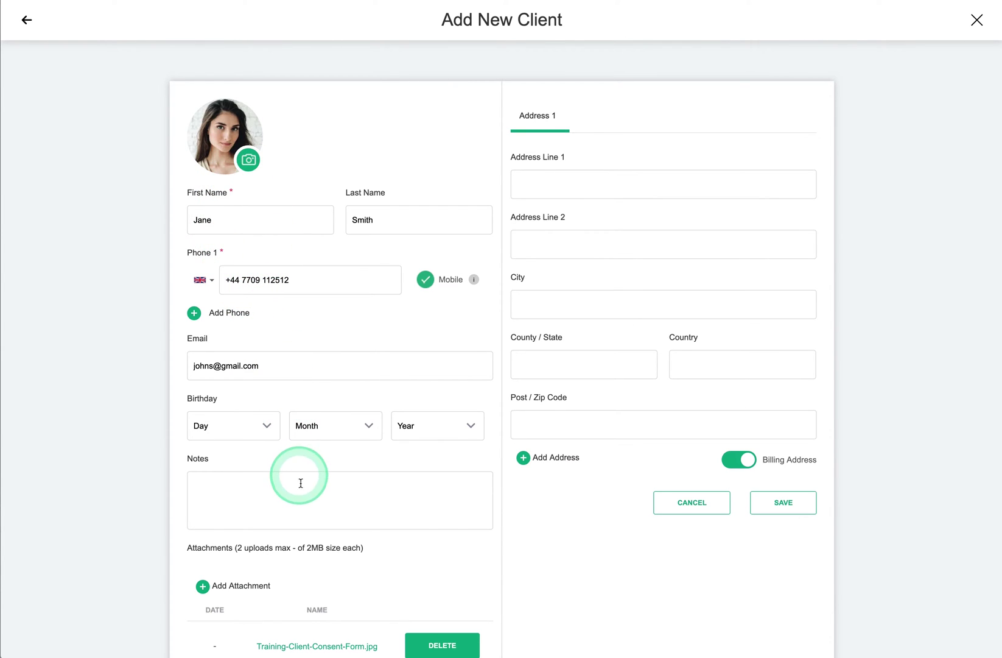
pyautogui.scroll(-1, 554, 597)
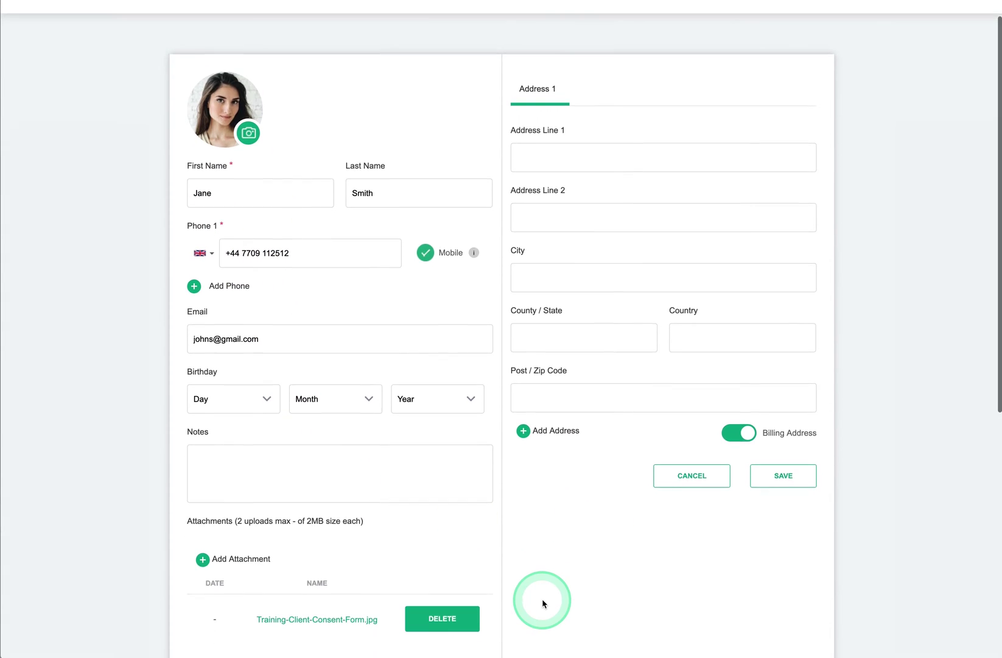
pyautogui.click(783, 479)
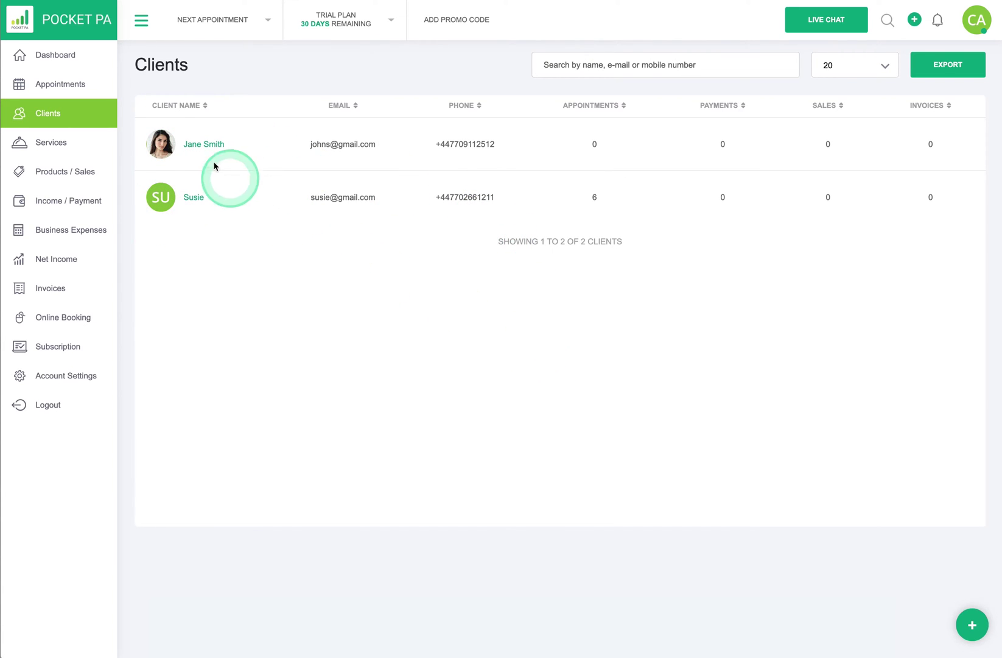
# Step: Open the new client's record for editing and correct the e-mail address
pyautogui.click(205, 145)
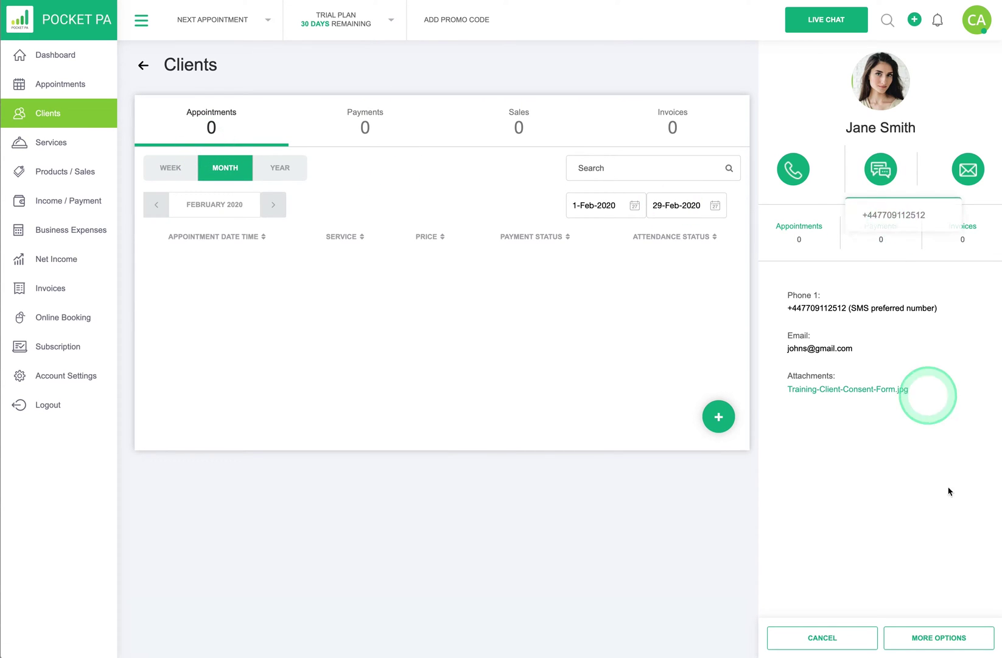
pyautogui.click(952, 639)
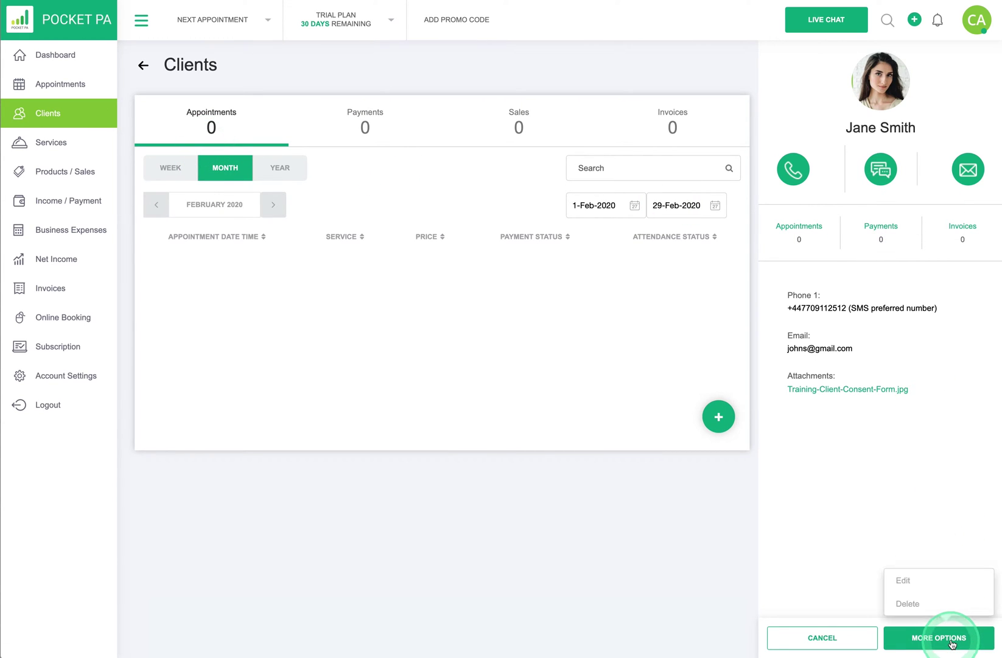
pyautogui.click(904, 581)
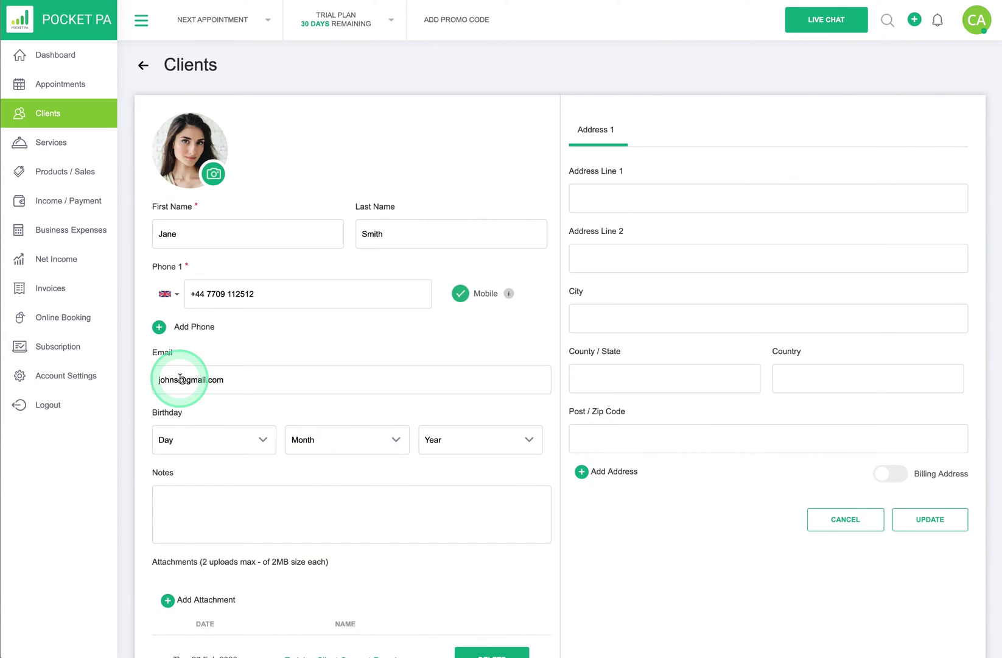
pyautogui.click(175, 381)
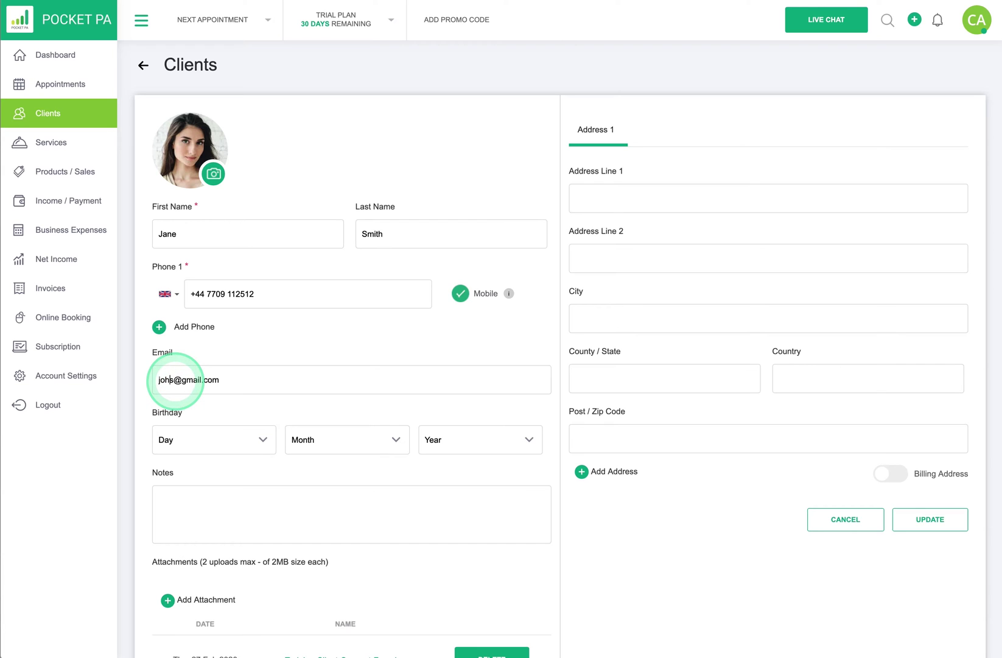
pyautogui.press('BackSpace')
pyautogui.press('BackSpace')
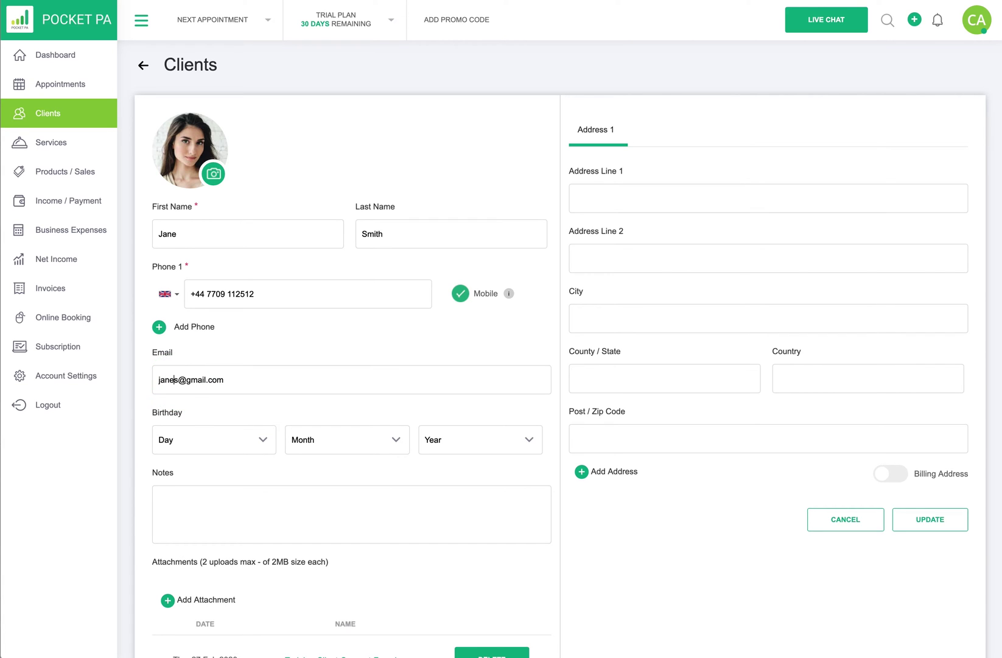
pyautogui.write('ane')
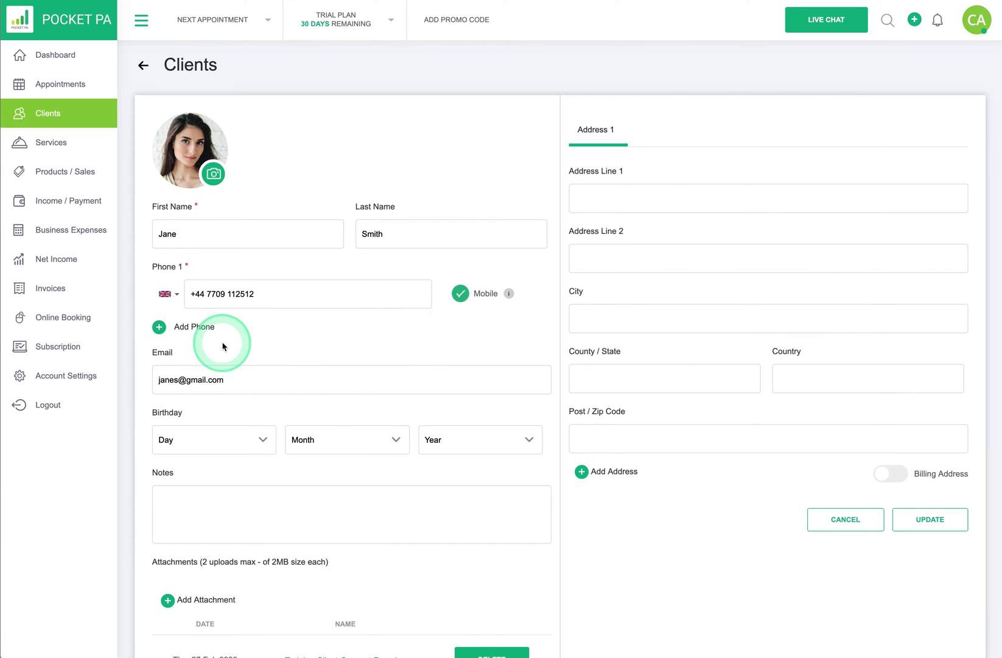
# Step: Add a second phone number as the Mobile, untick Phone 1 Mobile, and save
pyautogui.click(160, 329)
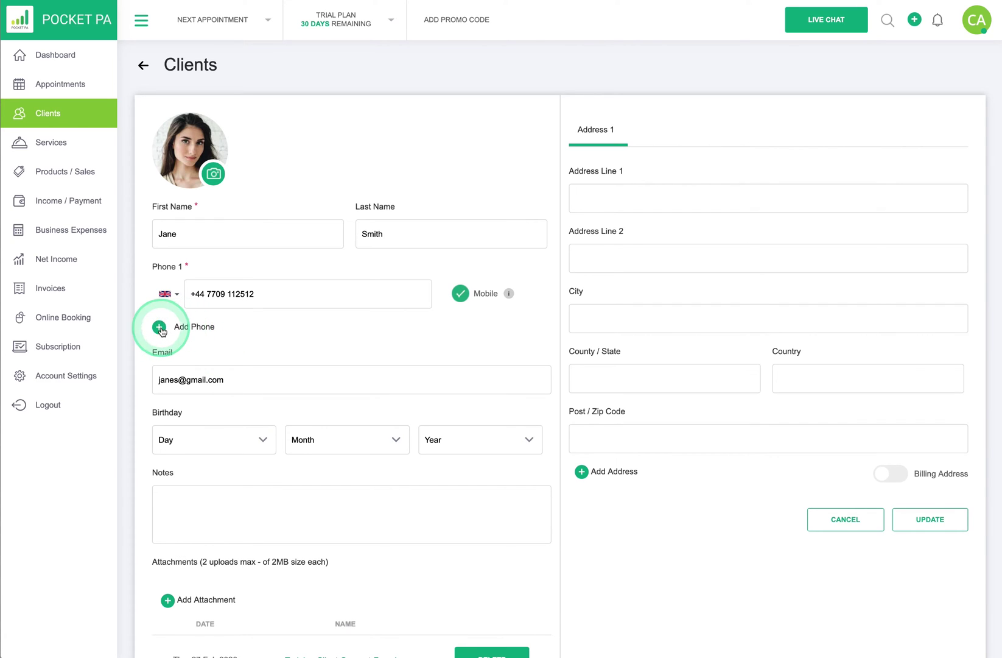
pyautogui.click(217, 352)
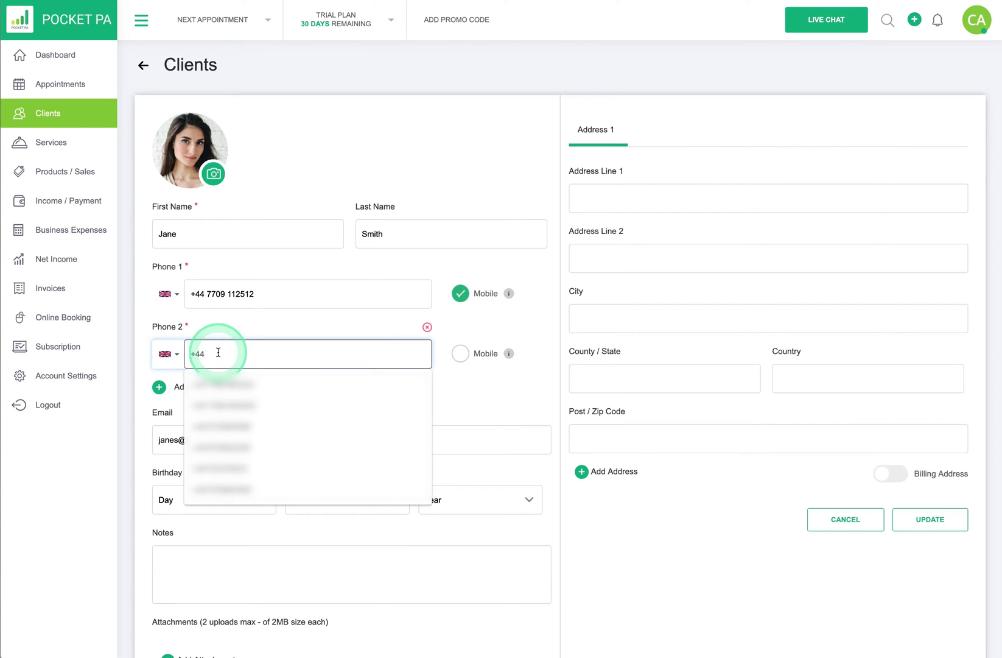
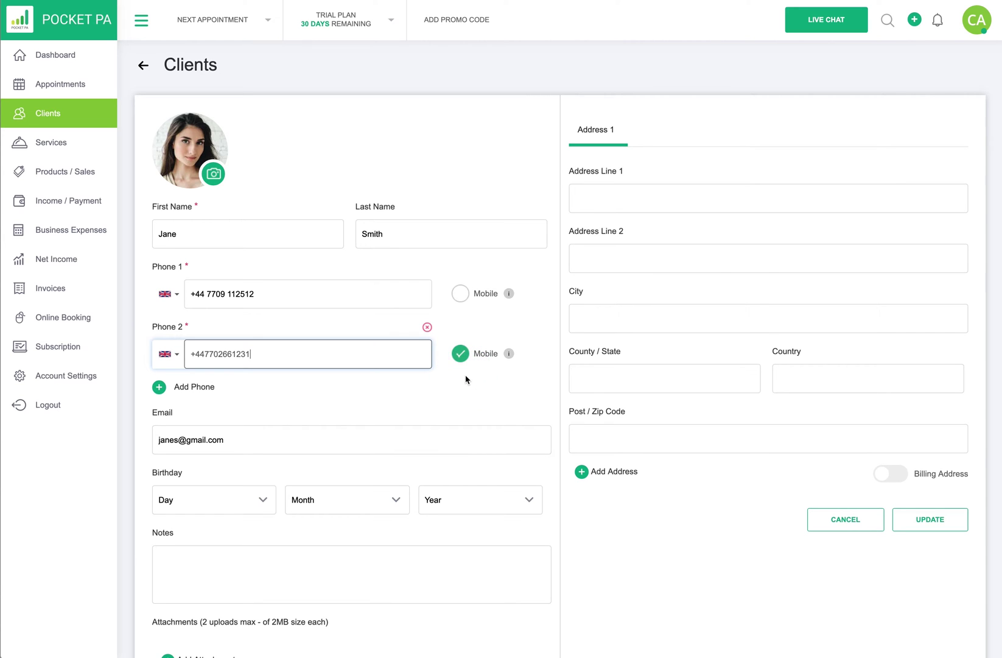
pyautogui.click(466, 356)
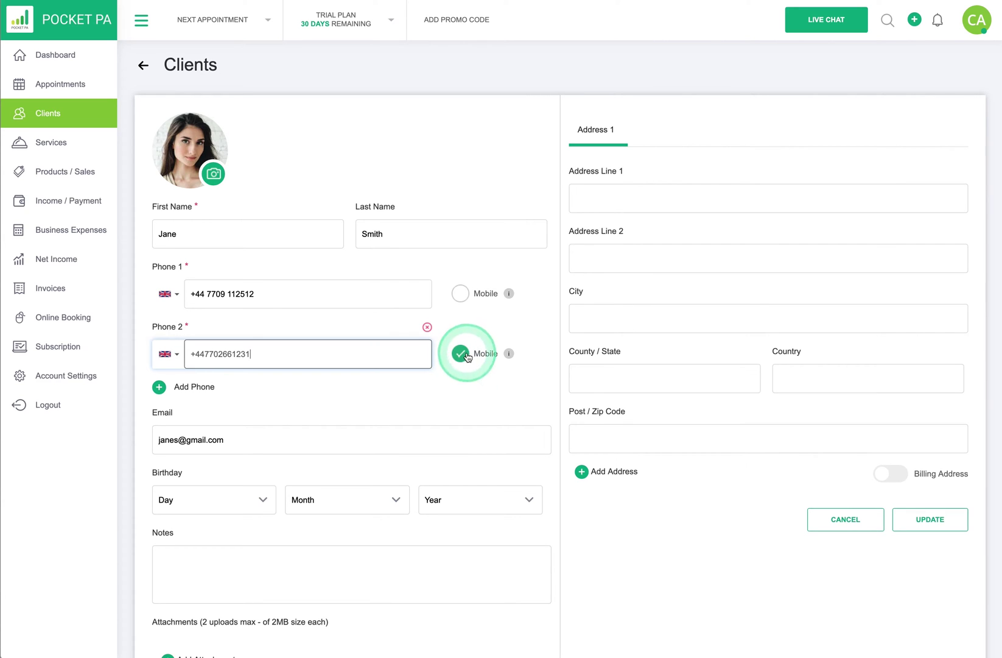
pyautogui.click(459, 296)
pyautogui.click(497, 371)
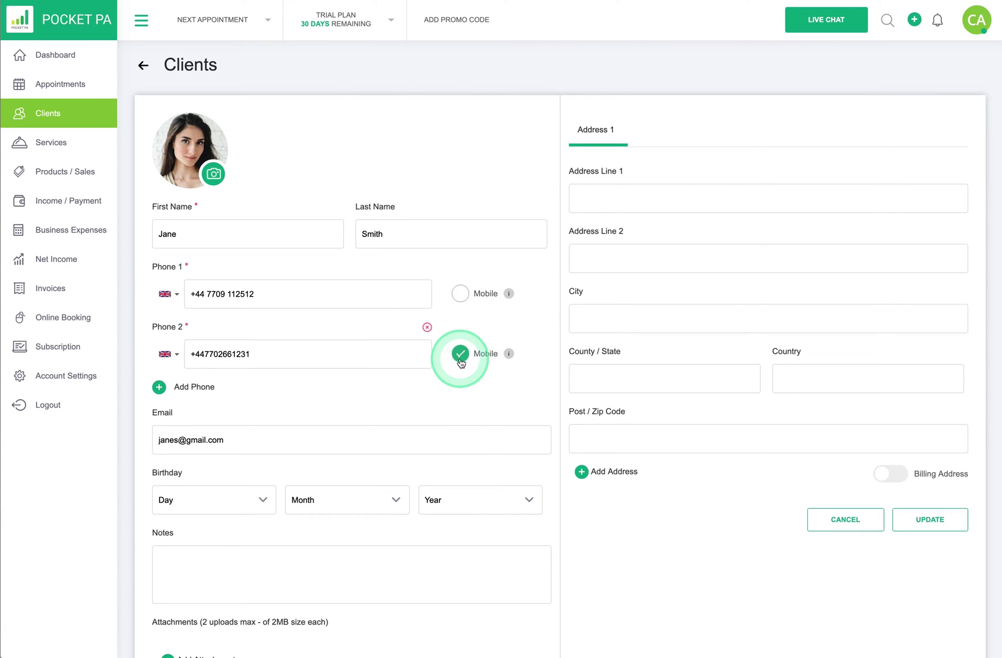
pyautogui.click(919, 521)
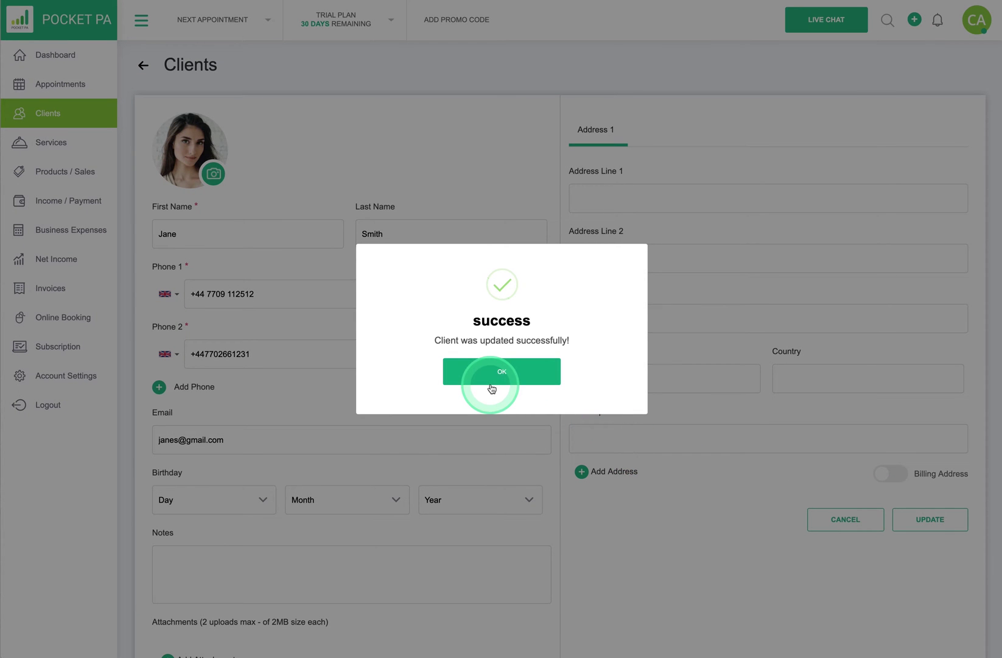
pyautogui.click(502, 372)
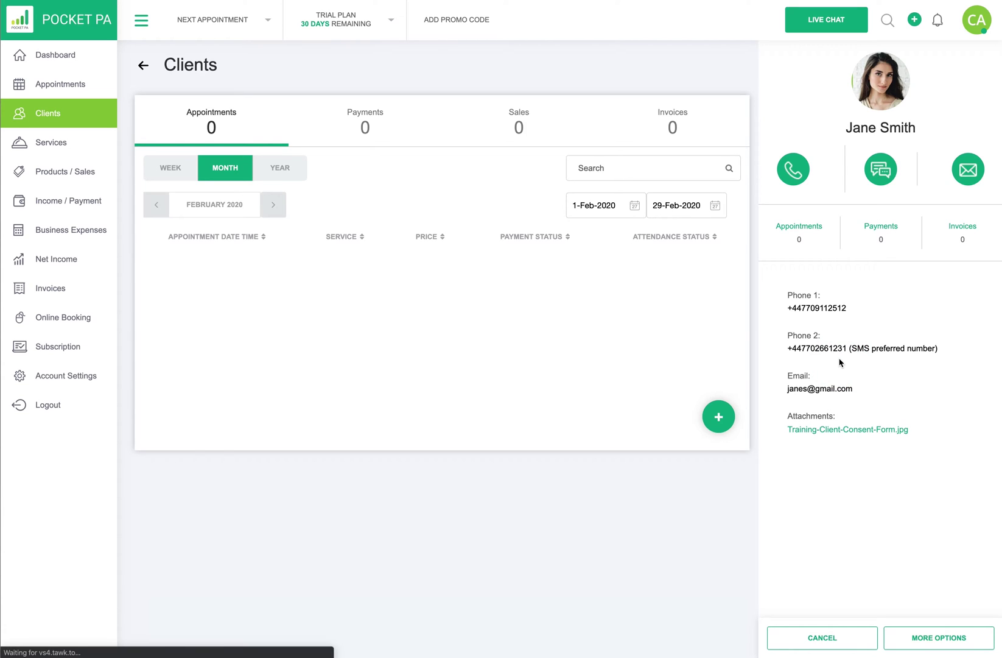
# Step: Return to the Clients list and sort by appointments, most first
pyautogui.click(142, 68)
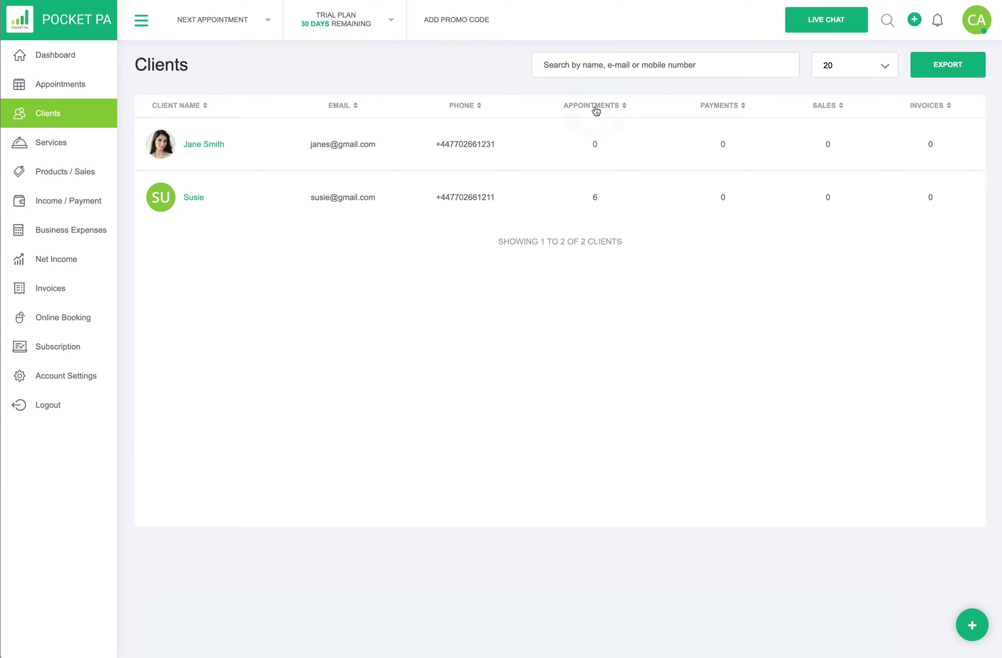
pyautogui.click(596, 111)
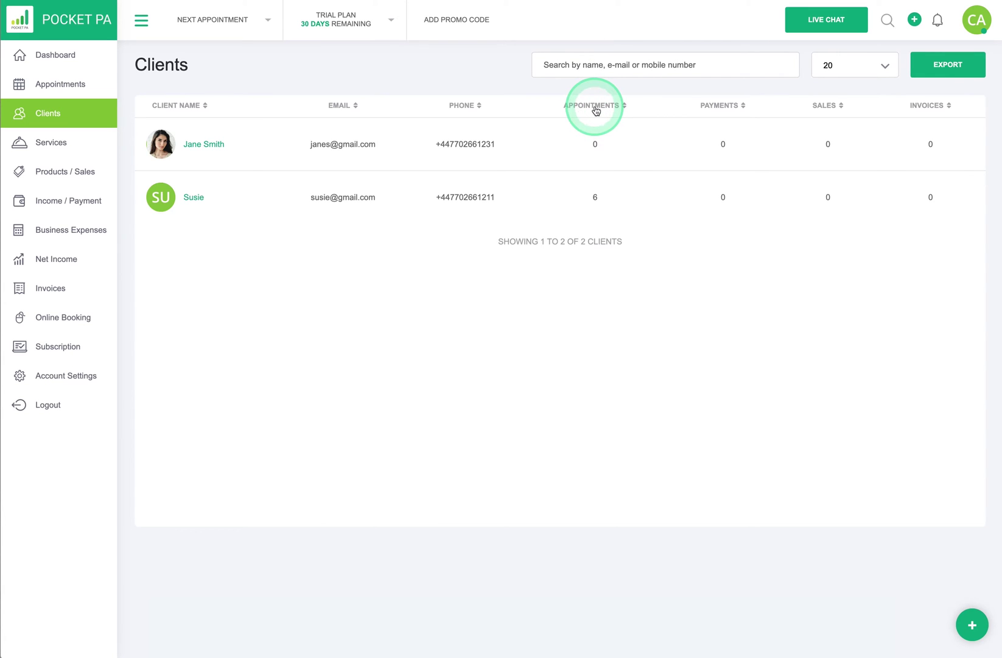
pyautogui.click(596, 111)
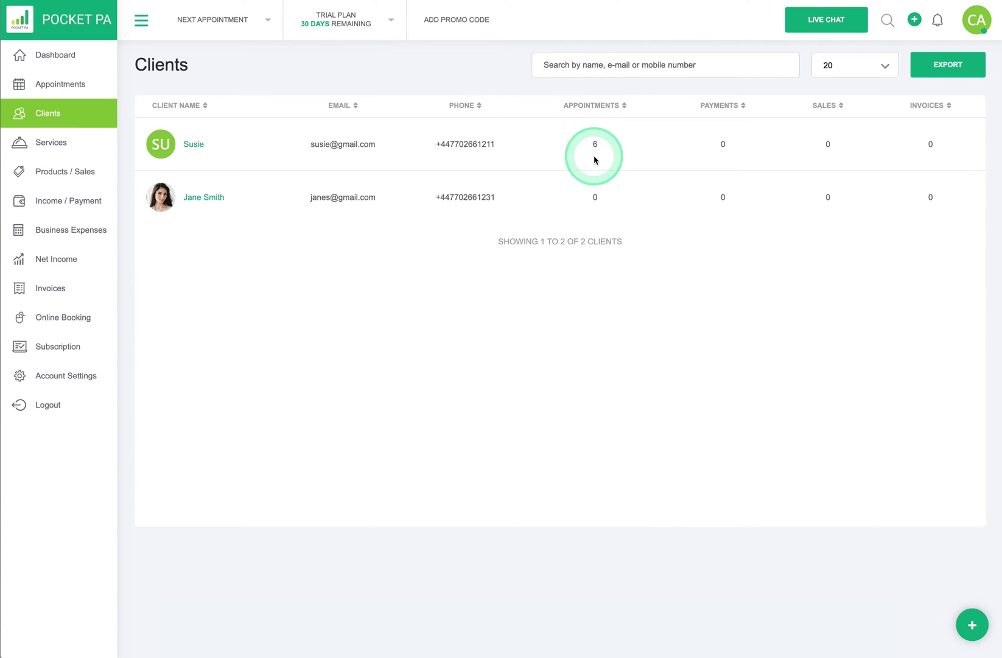
# Step: Show all clients on one page
pyautogui.click(882, 66)
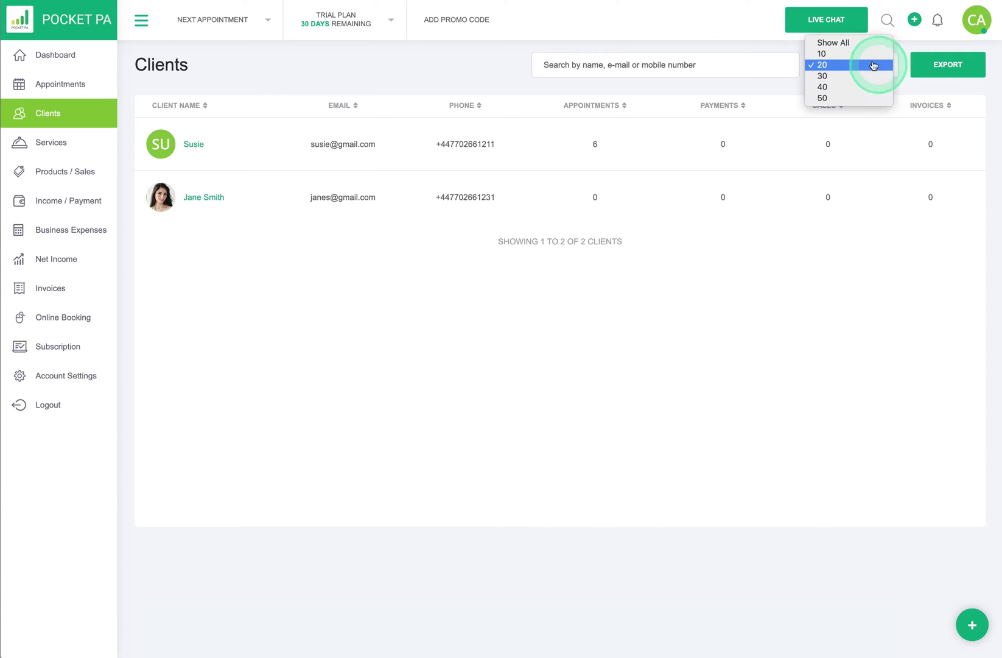
pyautogui.click(860, 46)
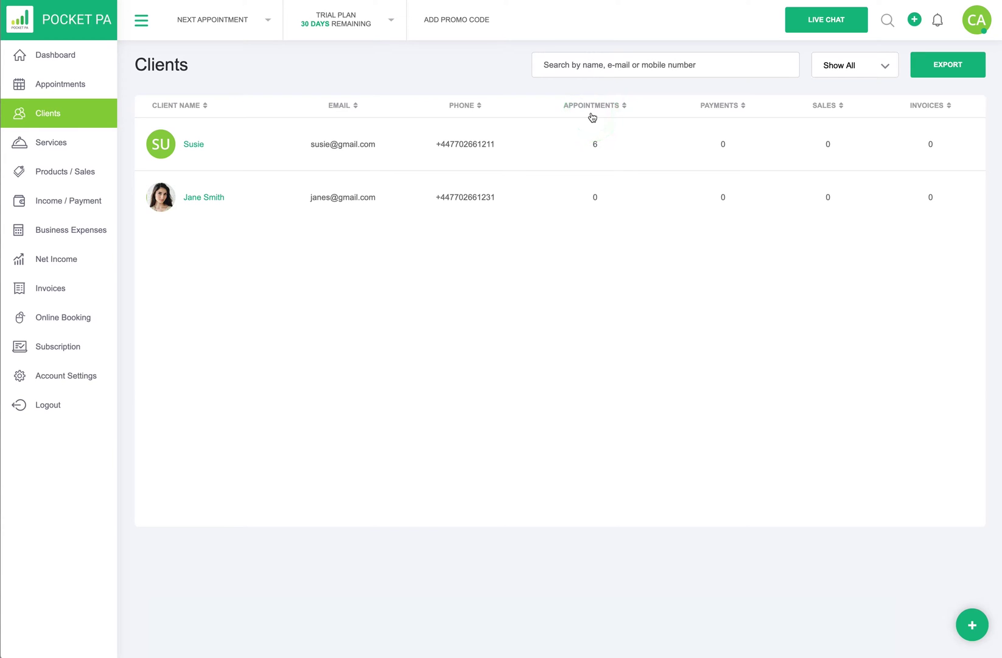
pyautogui.click(586, 69)
pyautogui.click(510, 73)
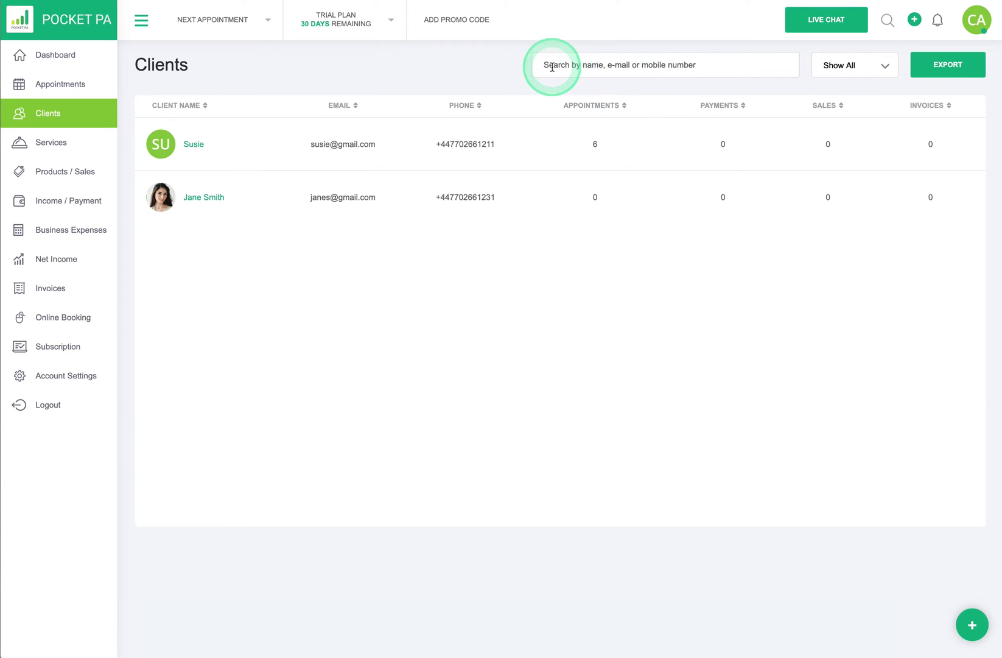
# Step: Export the client list as an EXCEL file from the Export Clients popup
pyautogui.click(943, 66)
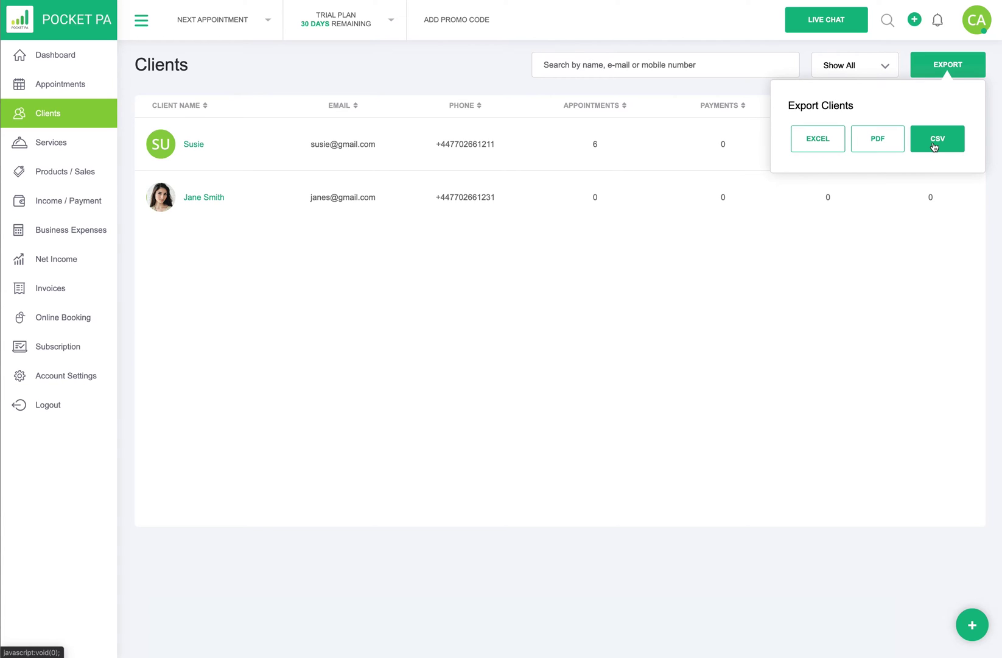
pyautogui.click(829, 152)
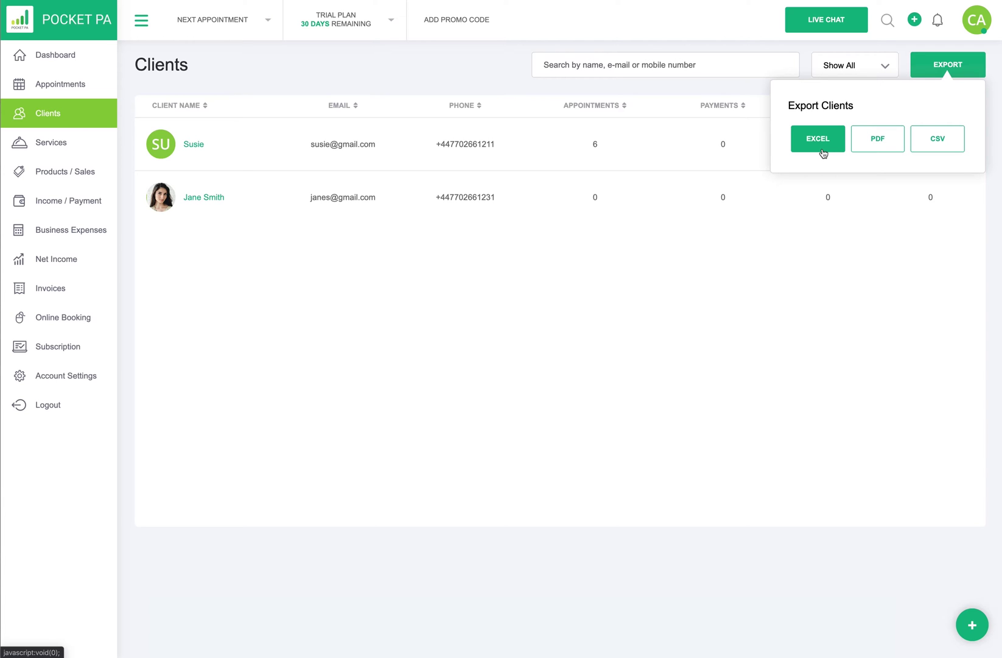
pyautogui.click(921, 75)
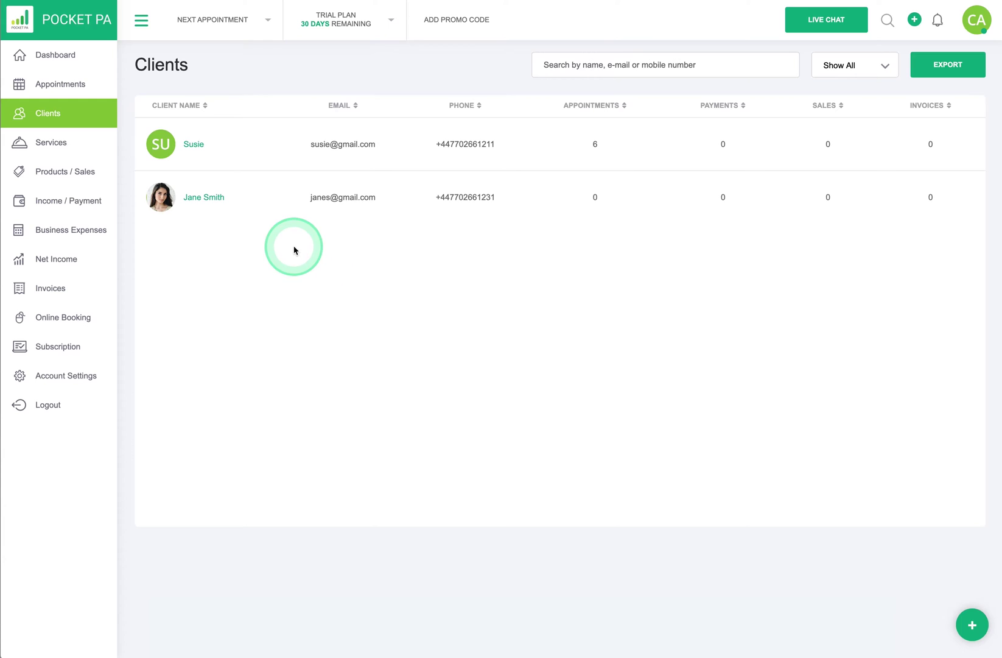
# Step: Visit the Dashboard, then return to Clients with the new client listed first
pyautogui.click(69, 59)
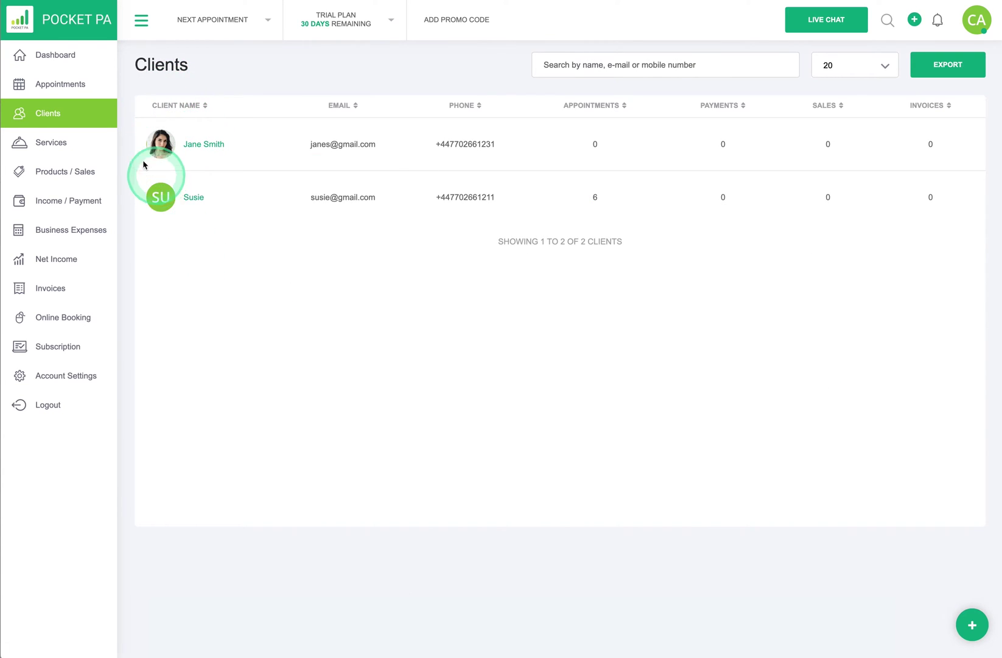
pyautogui.click(61, 56)
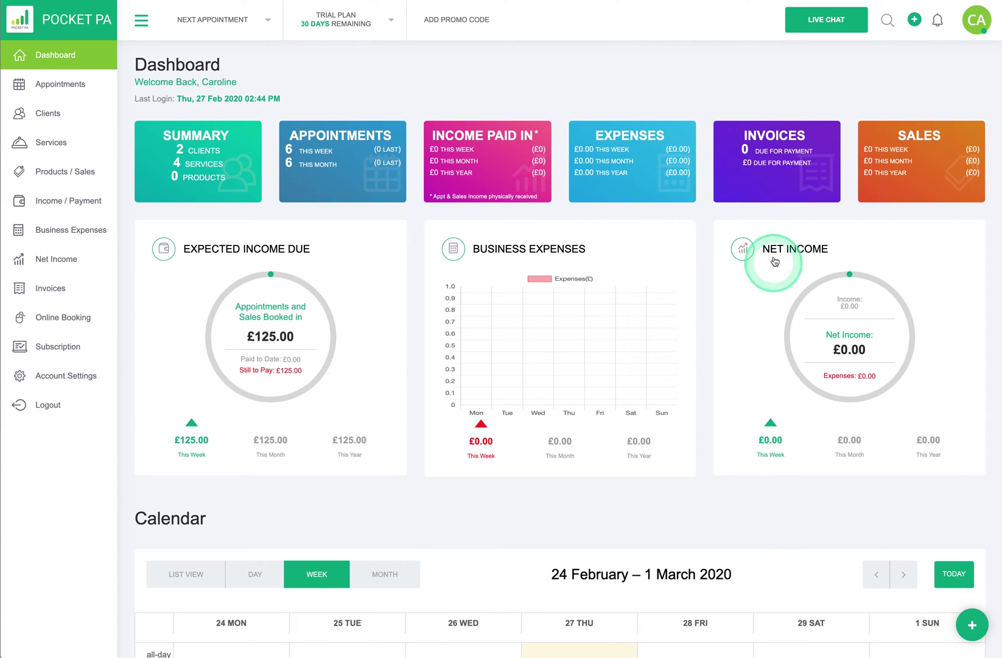
pyautogui.click(60, 123)
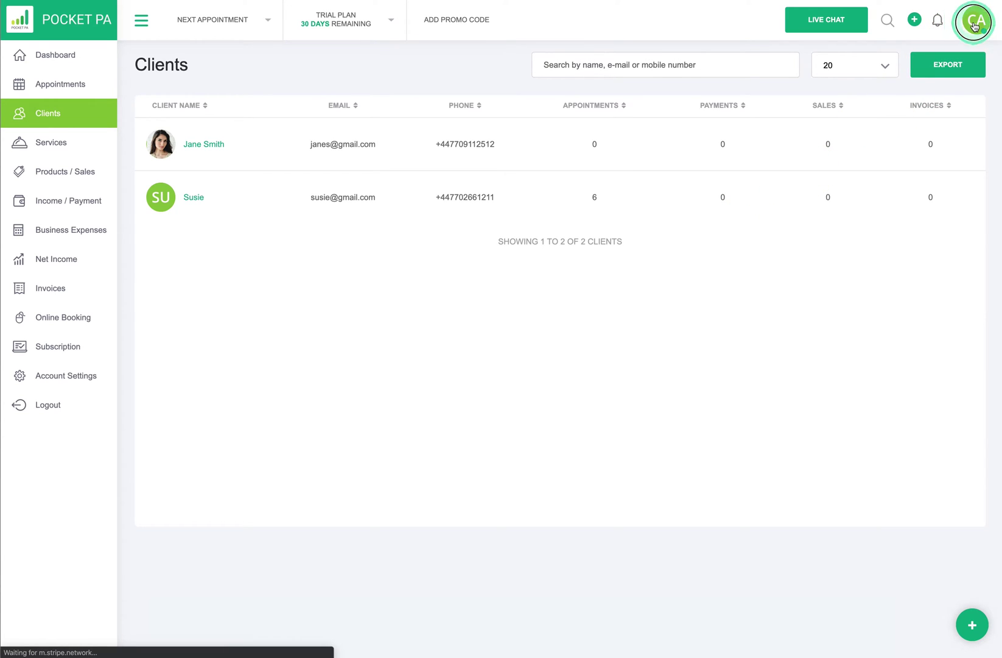
# Step: Go to Account Setup from the CA avatar menu and show Account Settings
pyautogui.click(975, 27)
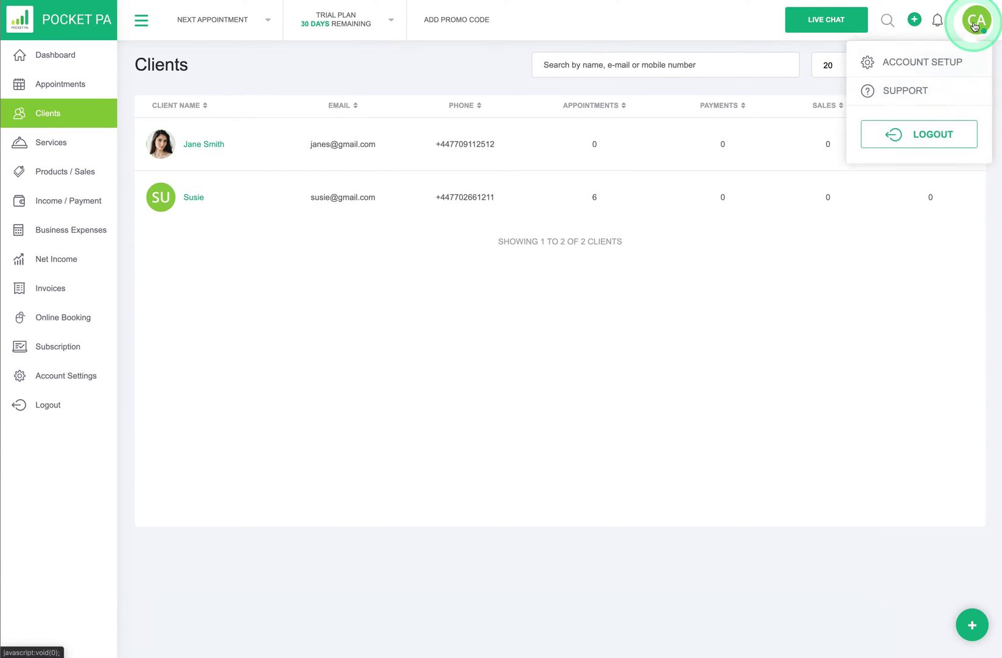
pyautogui.click(938, 72)
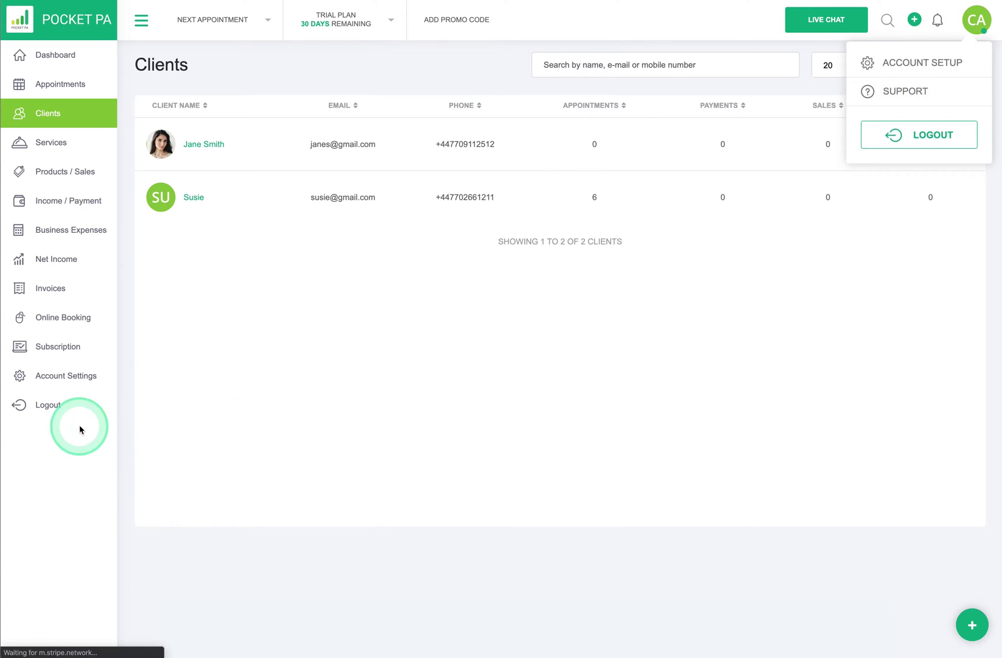
pyautogui.click(72, 379)
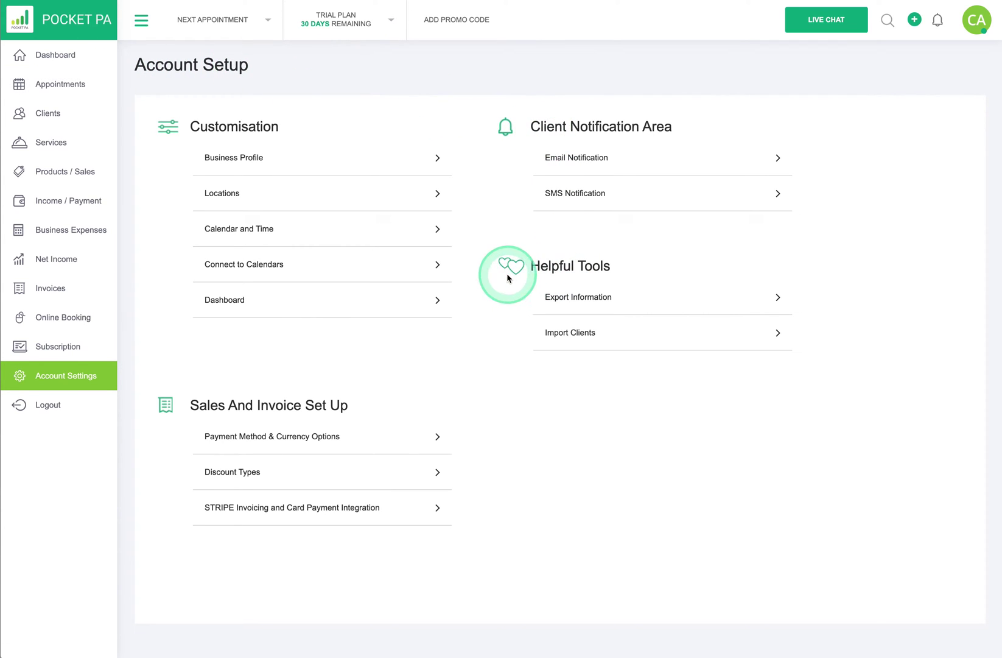
# Step: Open Import Clients under Helpful Tools and download the client import template
pyautogui.click(580, 339)
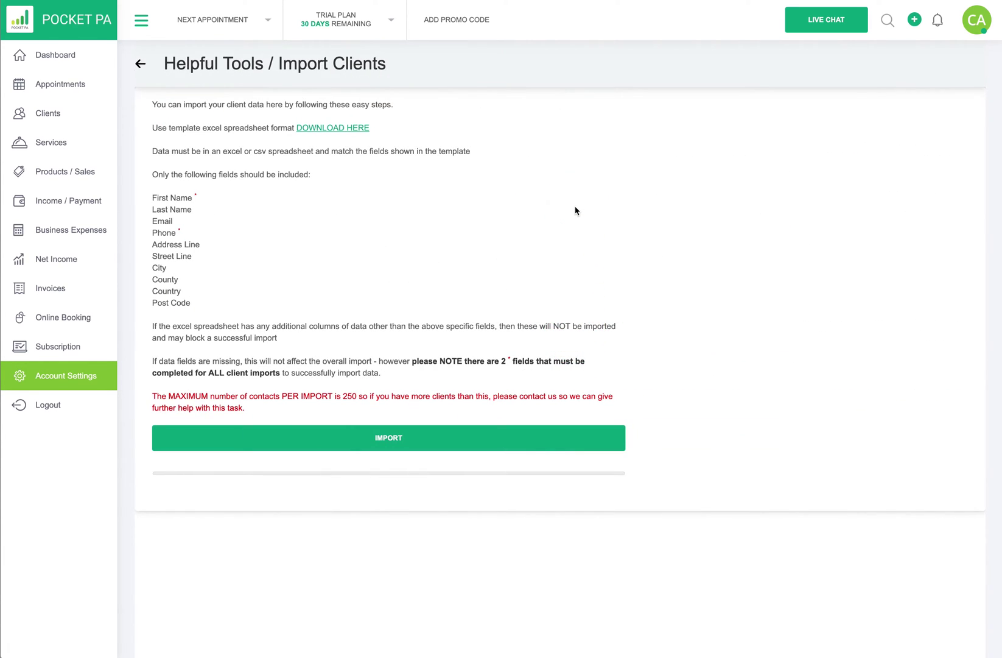
pyautogui.click(332, 128)
pyautogui.click(330, 138)
pyautogui.click(230, 235)
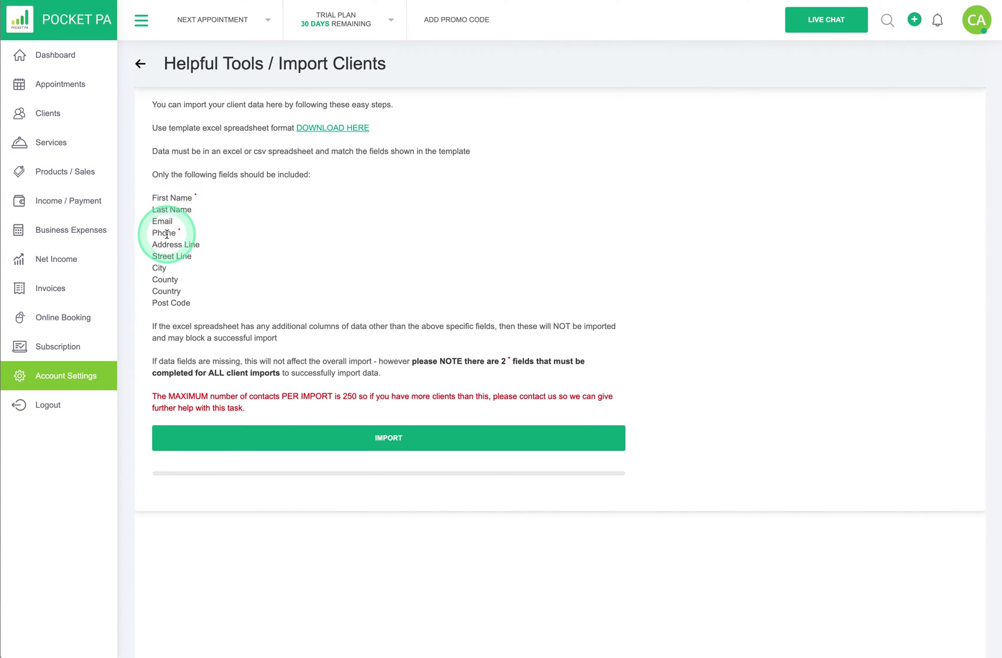
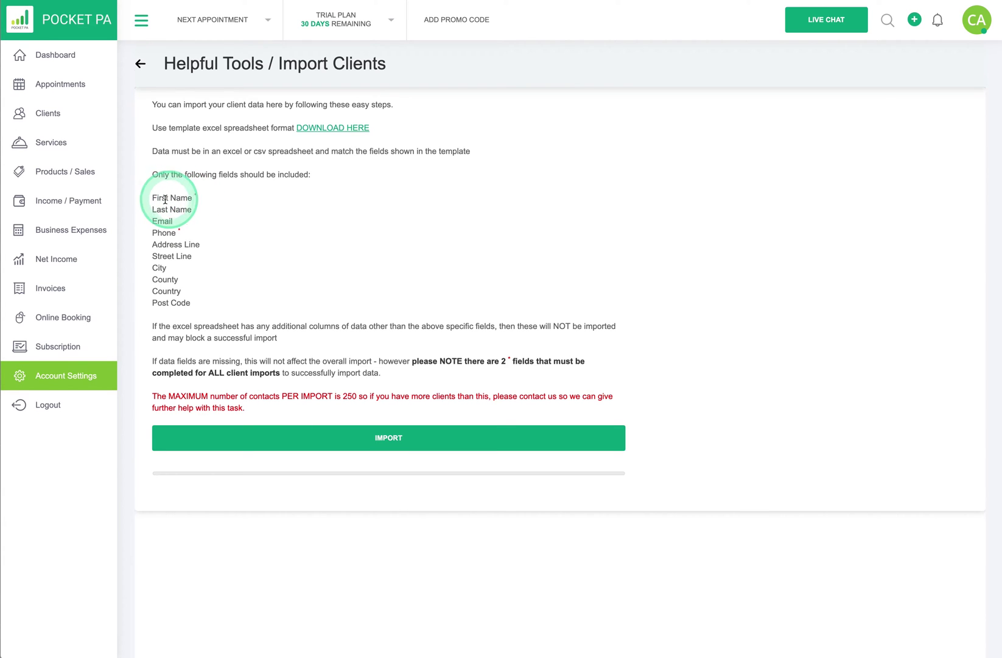
# Step: Import clients from Pocket_PA_TEMPLATE_for_IMPORT_DATA (1).xlsx, filling the Clients list with all eight
pyautogui.click(334, 138)
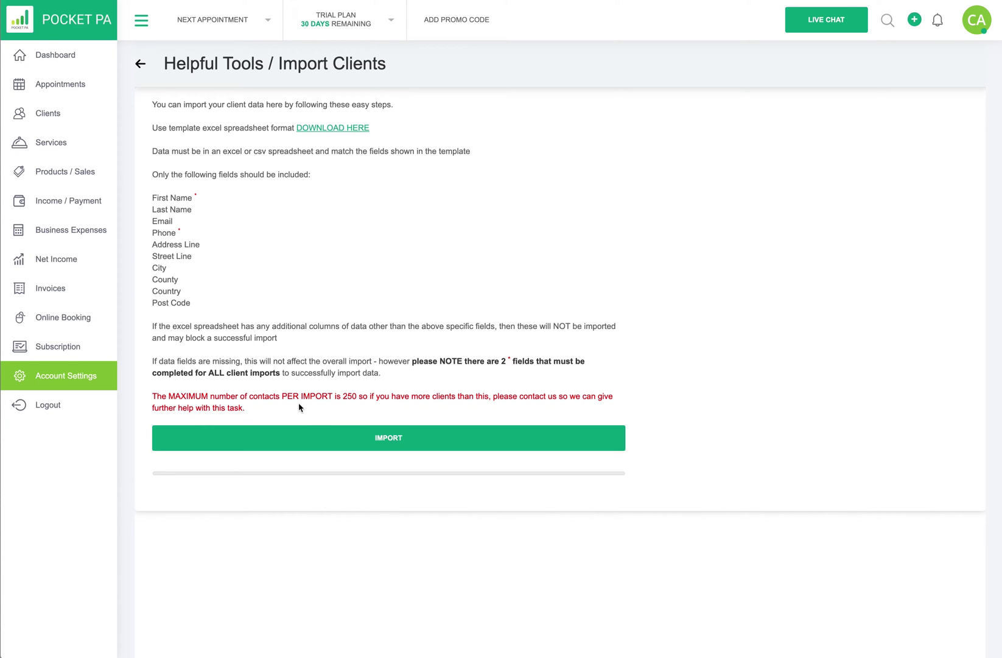
pyautogui.click(347, 433)
pyautogui.click(389, 443)
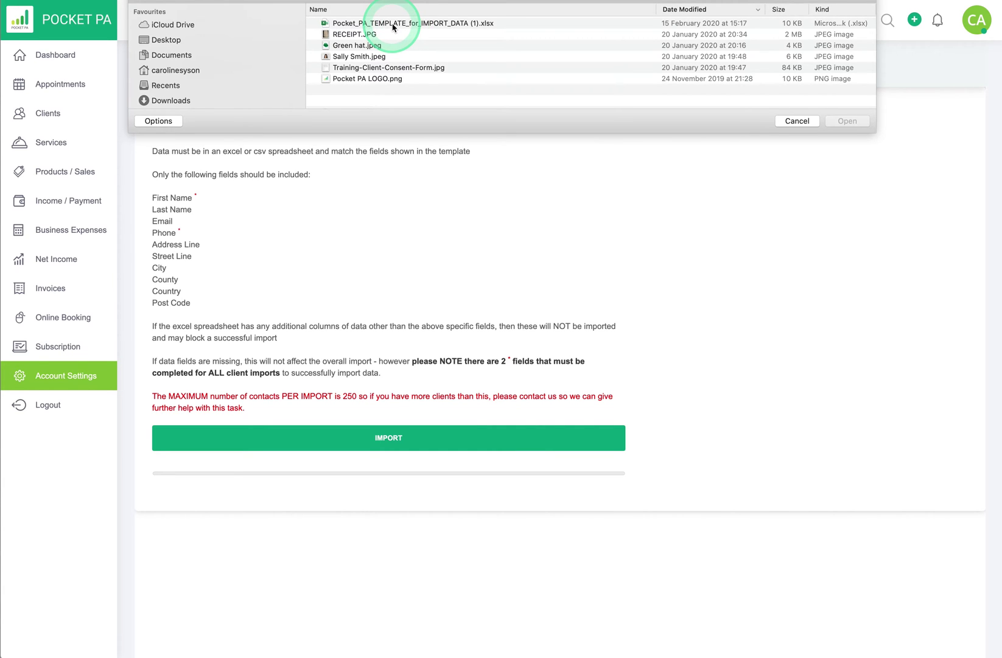
pyautogui.click(393, 24)
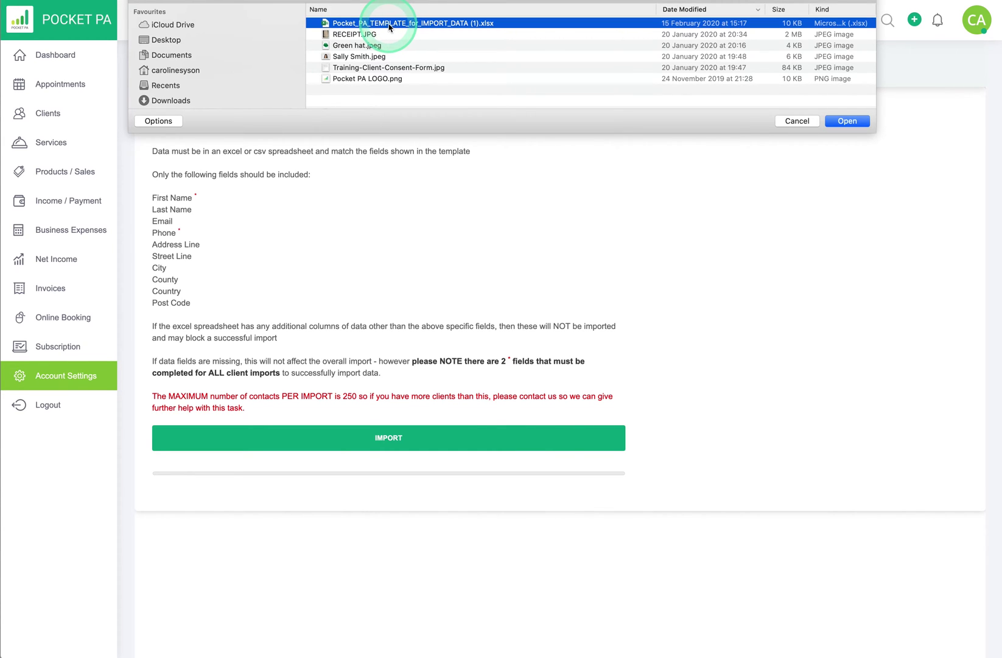
pyautogui.click(848, 121)
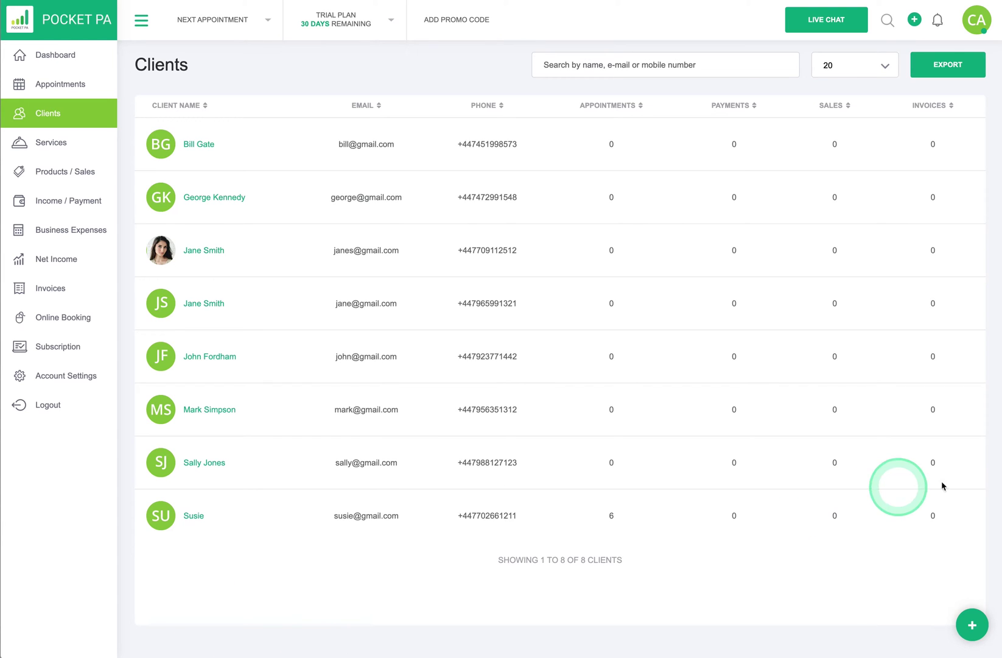
pyautogui.click(206, 146)
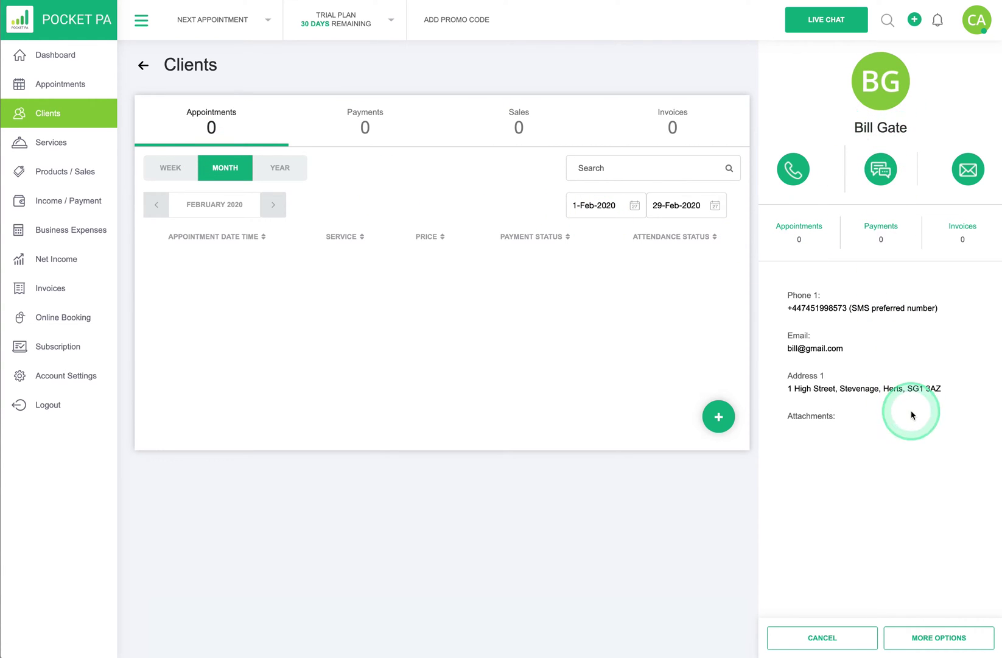
pyautogui.click(947, 637)
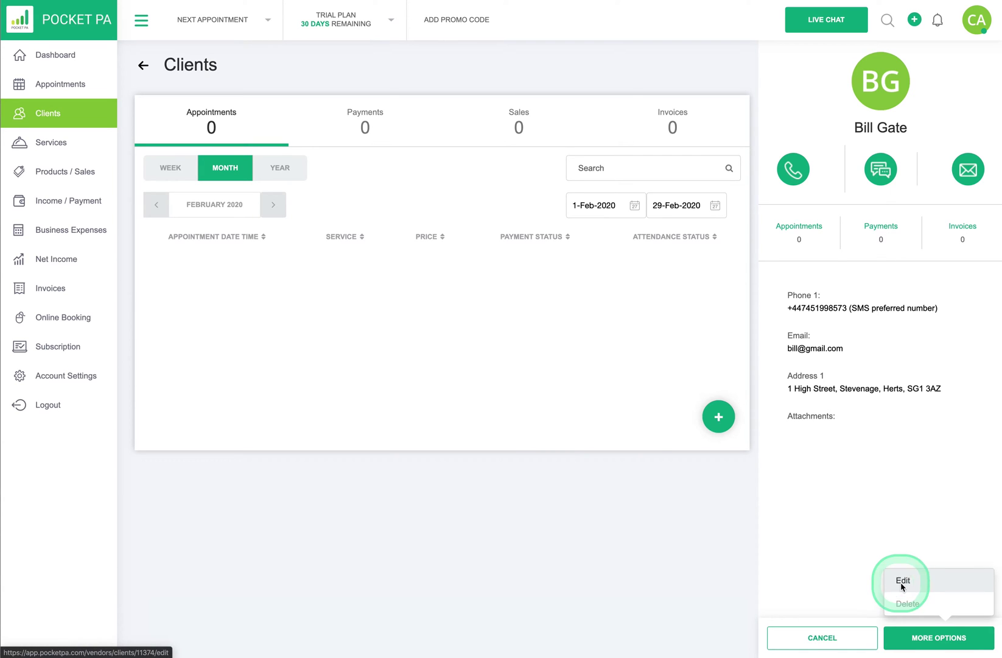
pyautogui.click(903, 582)
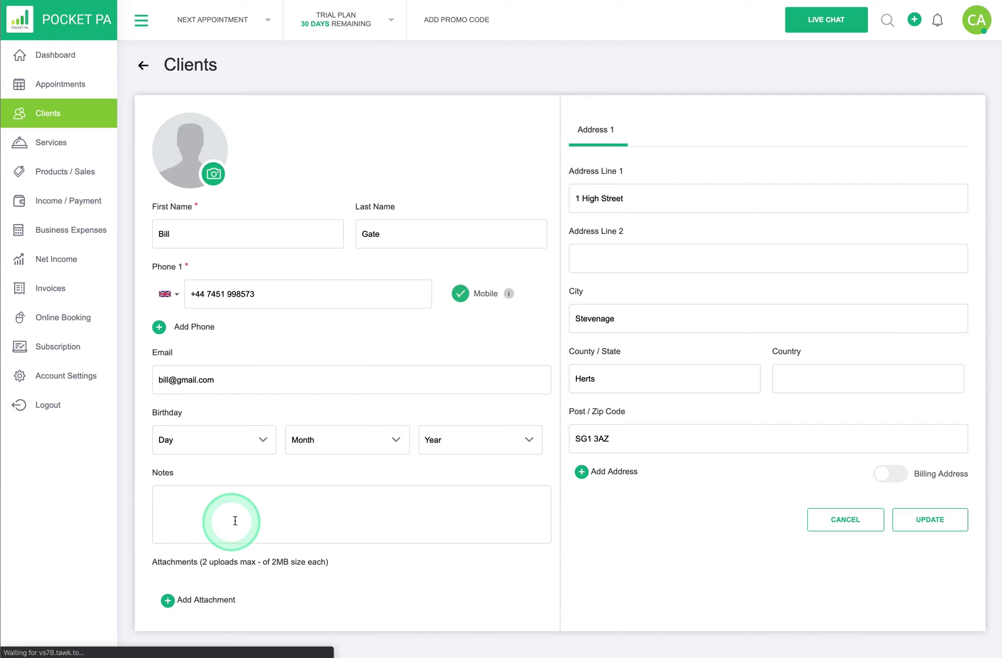
pyautogui.scroll(-1, 235, 517)
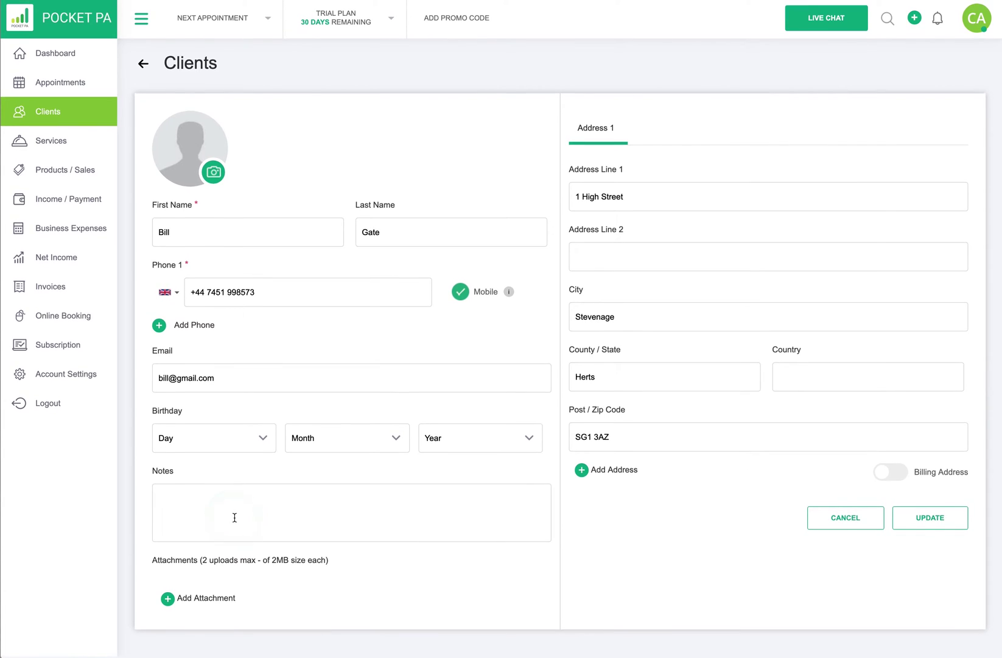
pyautogui.click(932, 517)
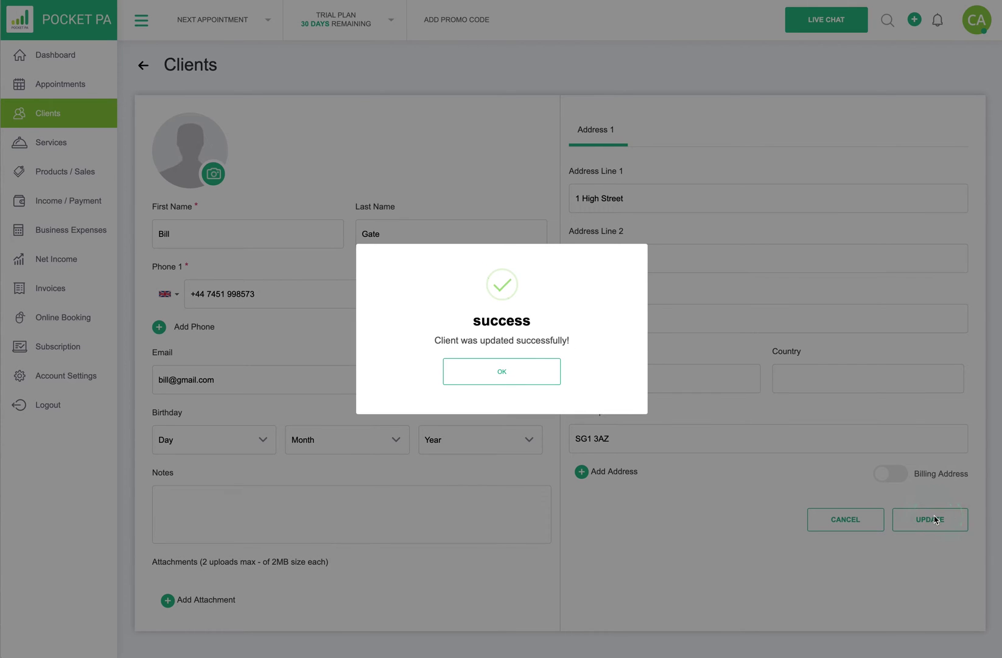
pyautogui.click(500, 372)
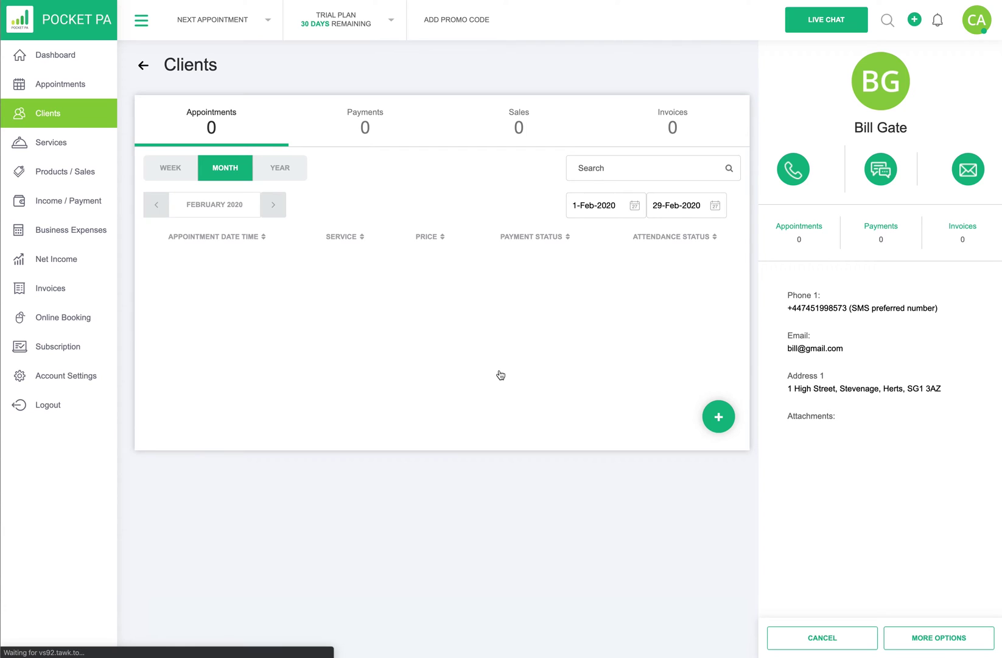
pyautogui.click(246, 198)
pyautogui.click(143, 66)
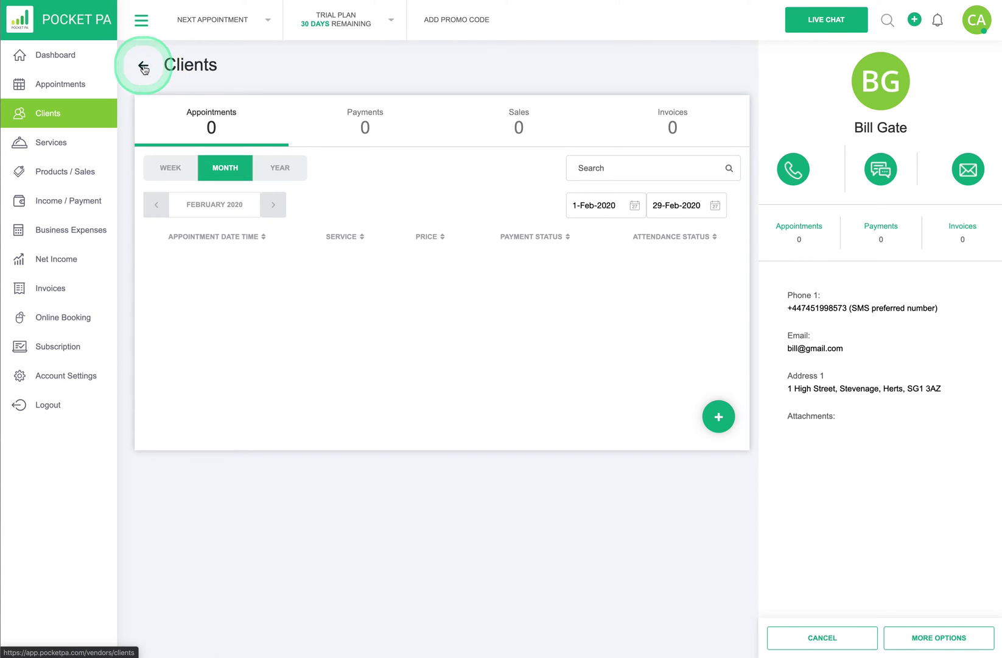
pyautogui.click(266, 64)
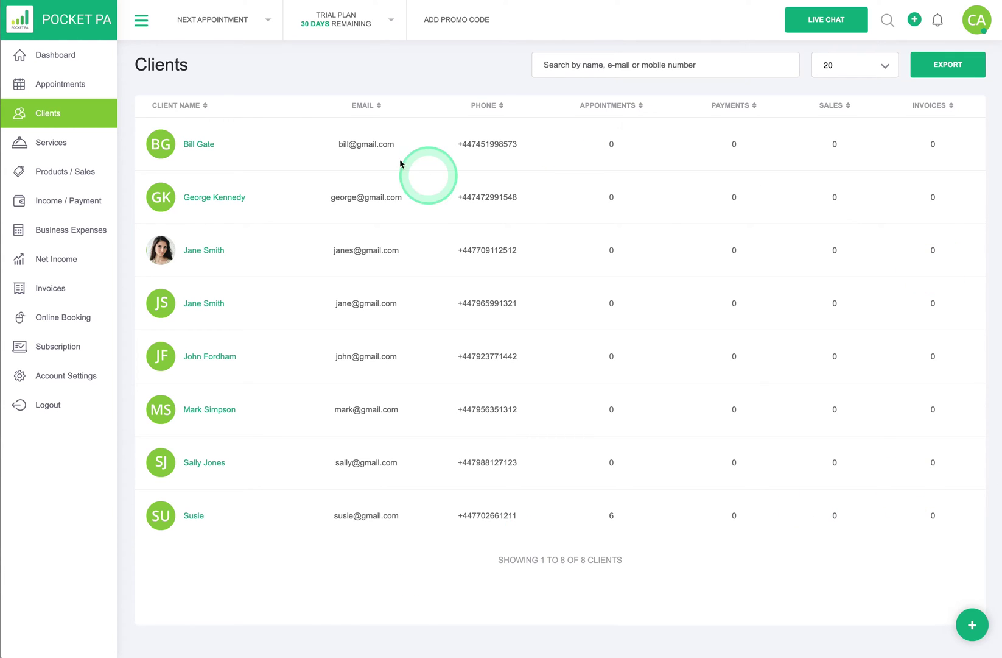
# Step: Pass through the Dashboard and quick-add menu, then show the empty Products tab of Products / Sales
pyautogui.click(61, 56)
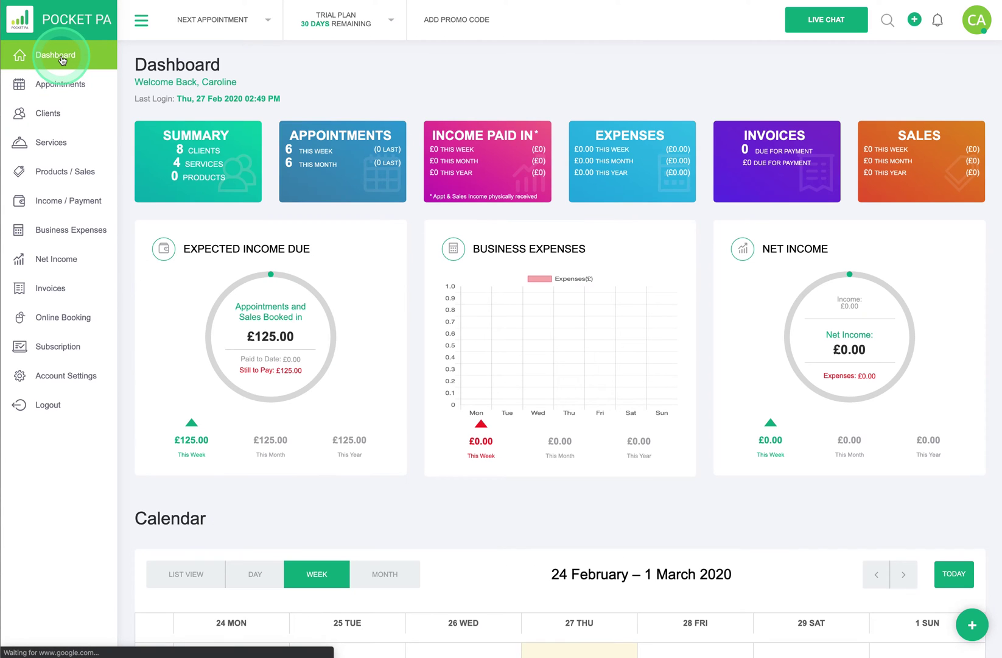
pyautogui.click(756, 89)
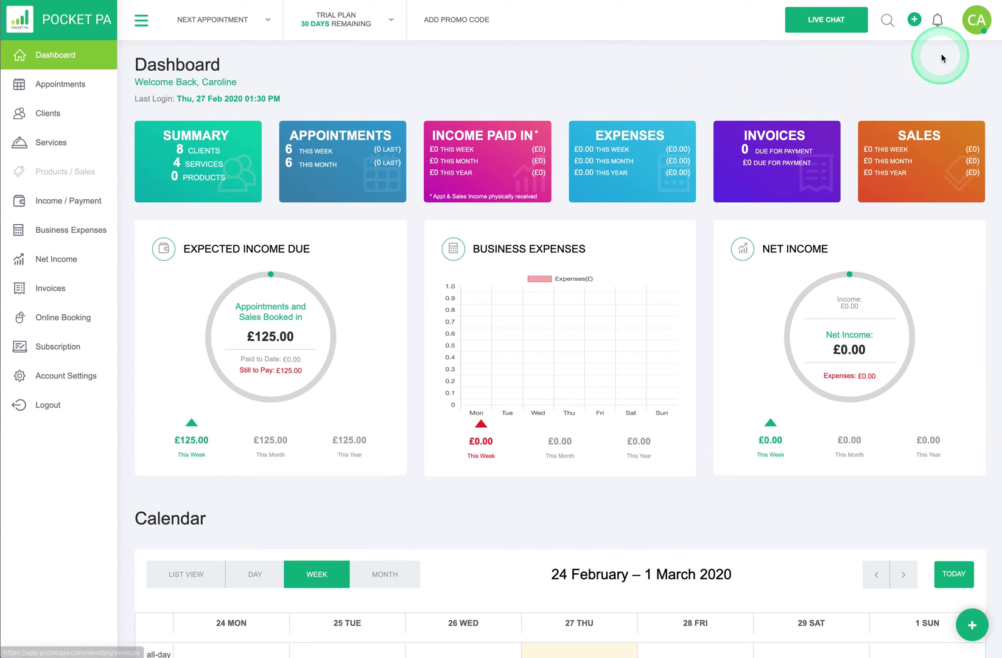
pyautogui.click(915, 21)
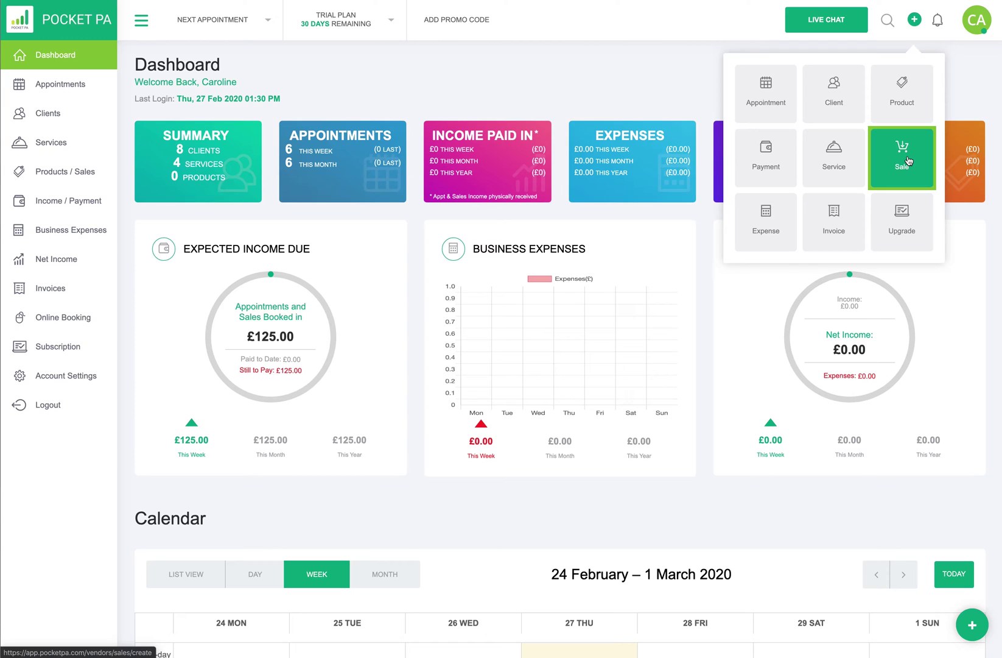
pyautogui.click(79, 173)
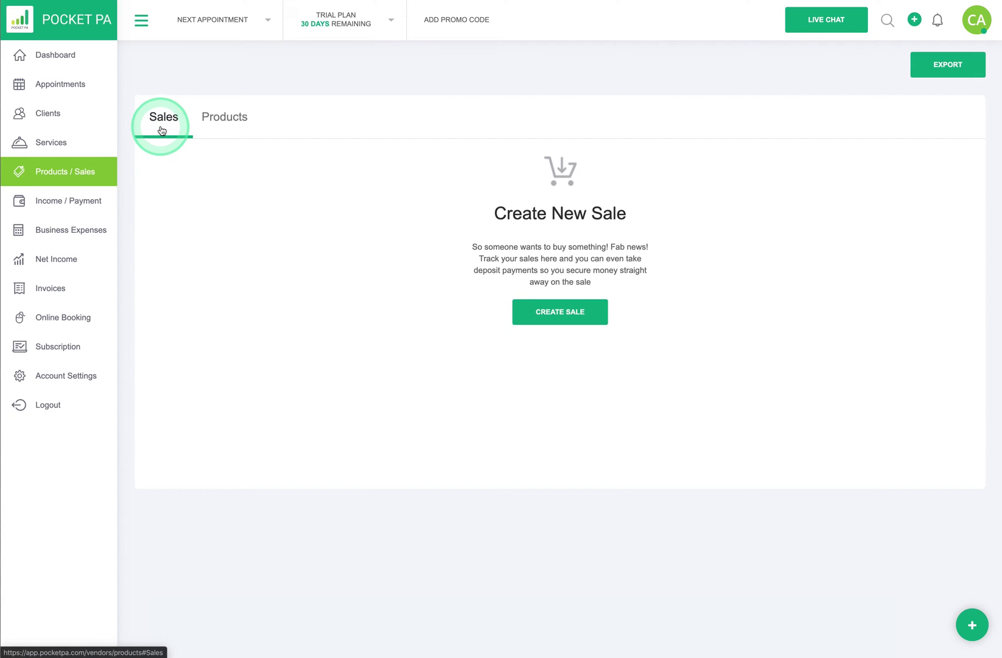
pyautogui.click(214, 129)
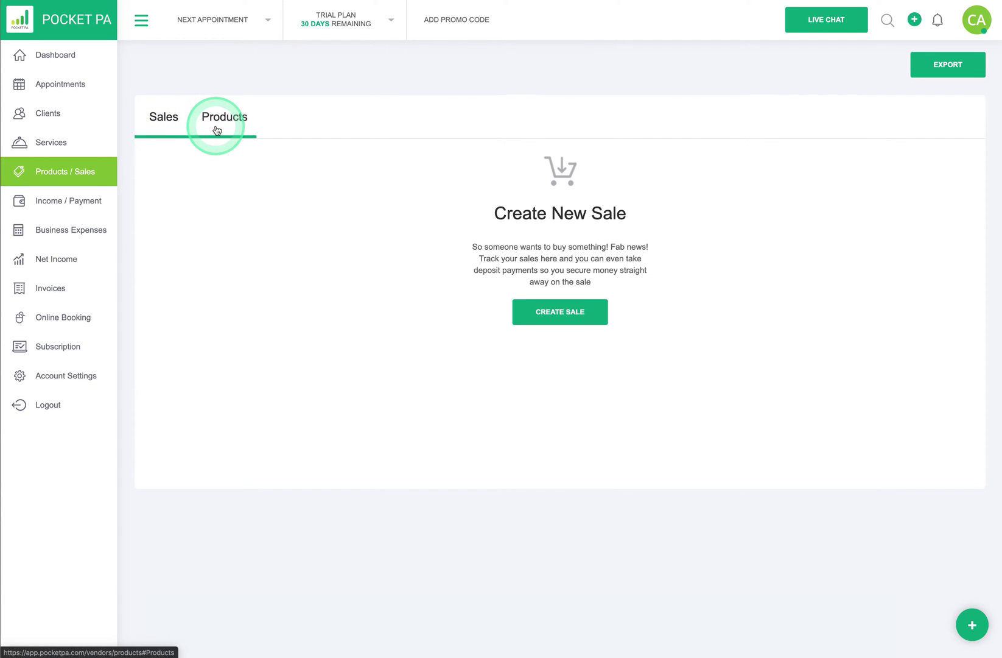
pyautogui.click(220, 130)
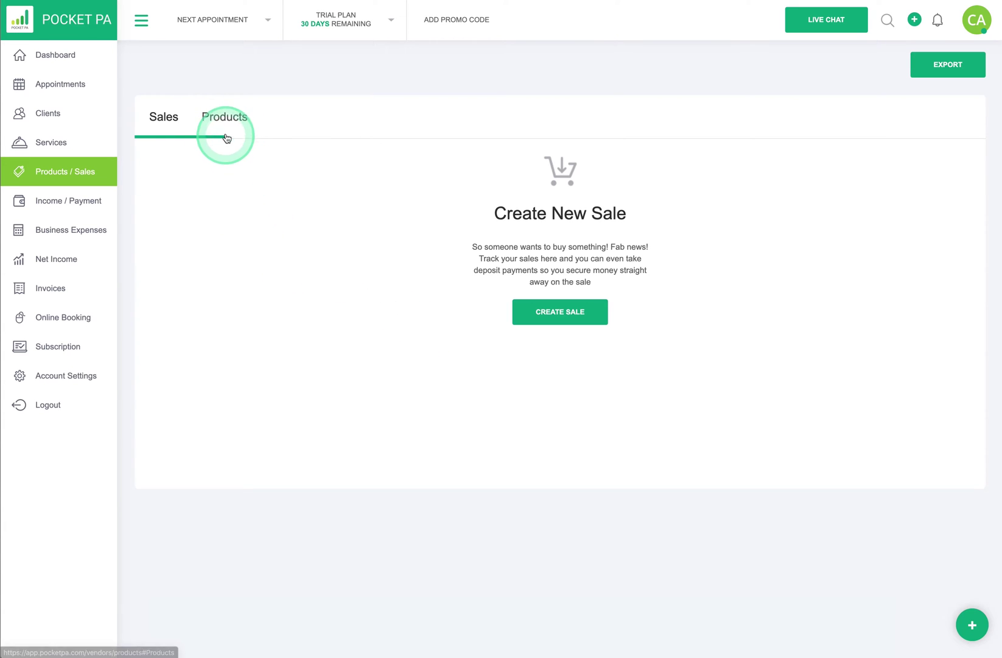
pyautogui.click(224, 125)
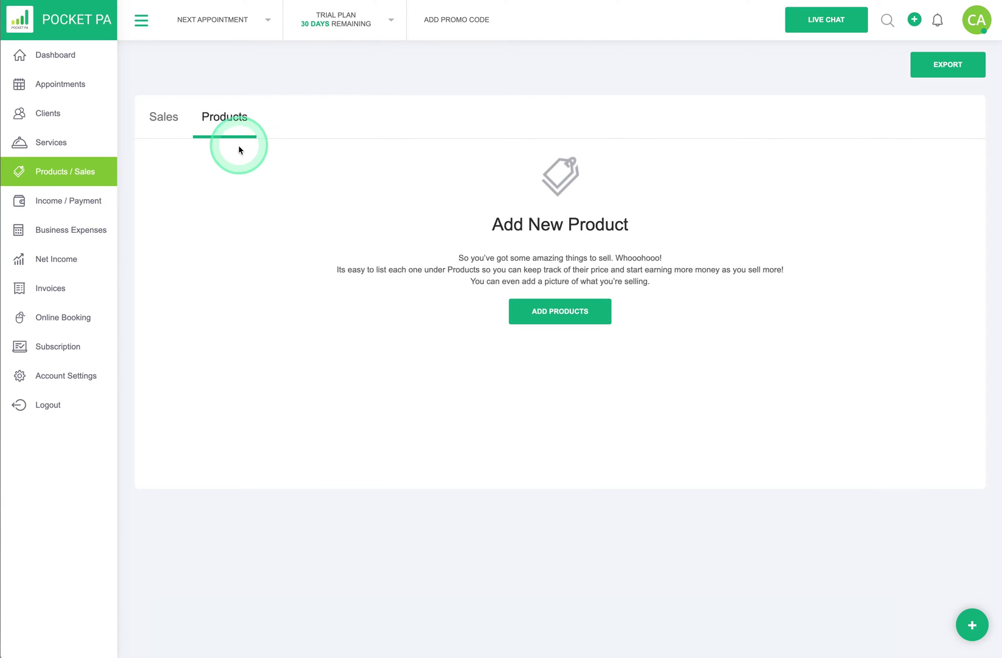
# Step: Start a new product and give it the Red V neck.jpg photo
pyautogui.click(569, 313)
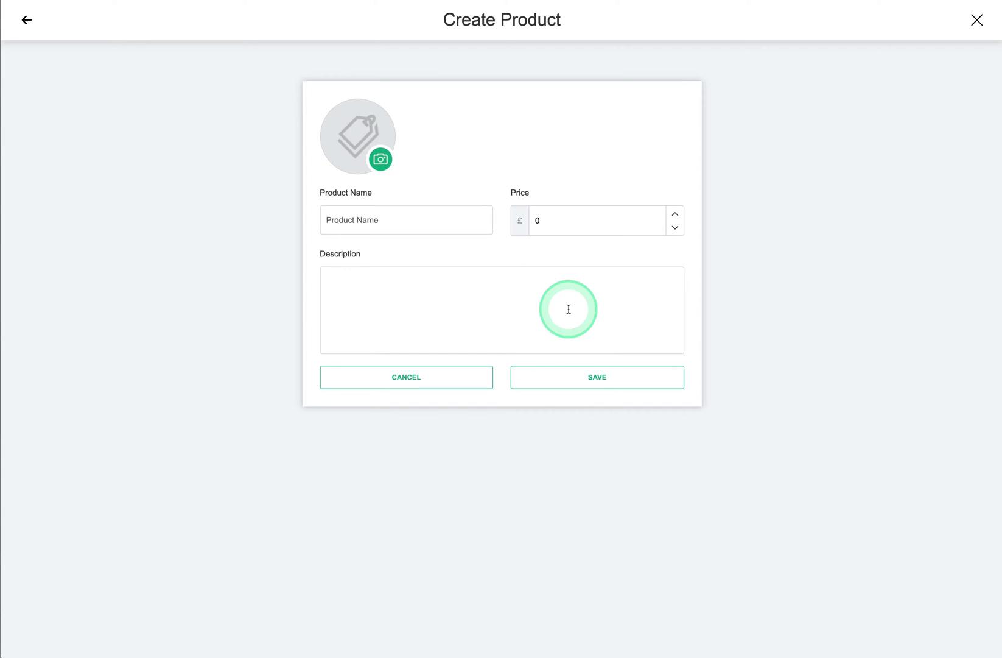
pyautogui.click(382, 164)
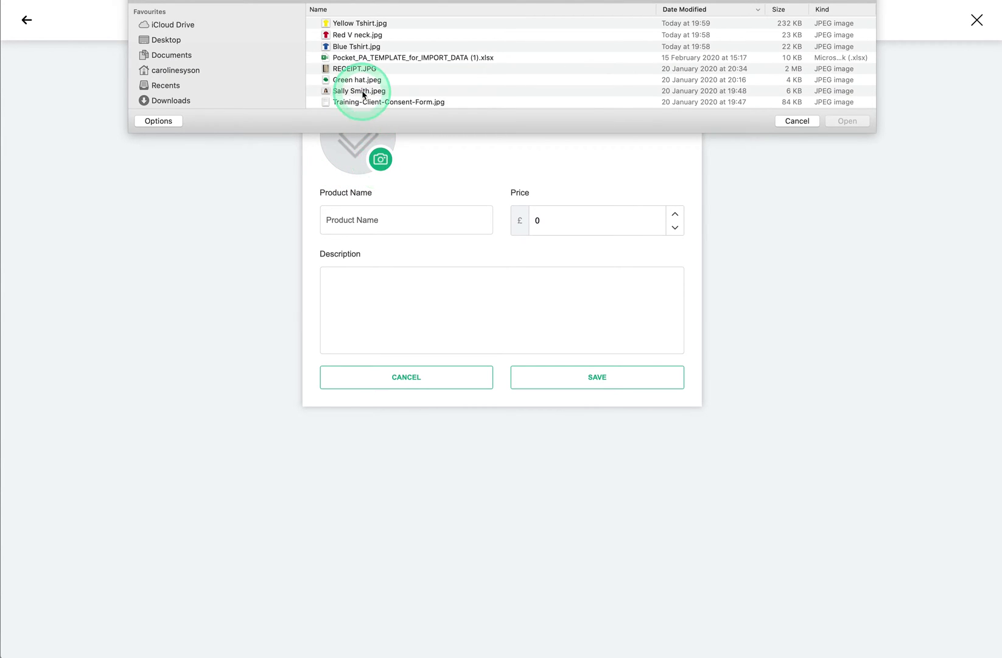
pyautogui.scroll(-2, 364, 68)
pyautogui.scroll(2, 362, 67)
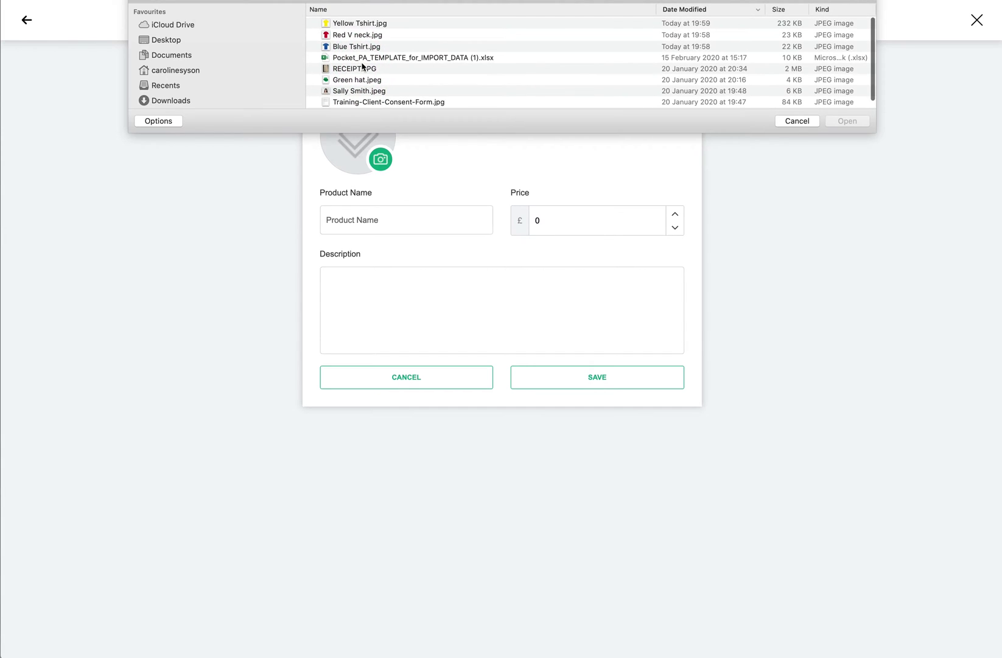
pyautogui.click(344, 35)
pyautogui.click(852, 125)
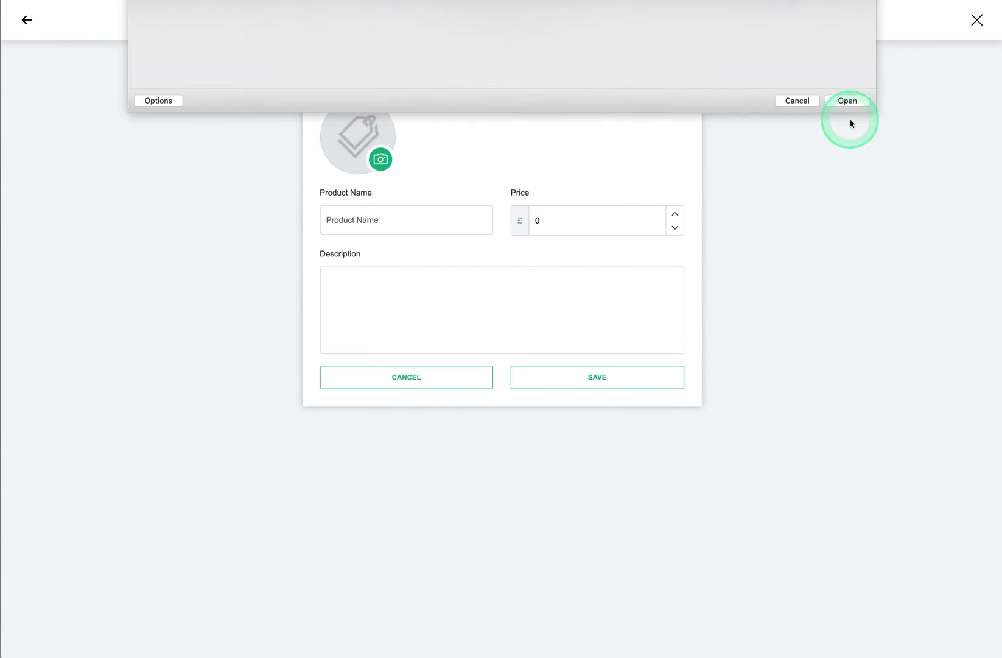
# Step: Enter name Red Tshirt, price 10 and description Round neck Tshirt, then save the product
pyautogui.click(345, 217)
pyautogui.write('Red Tshirt')
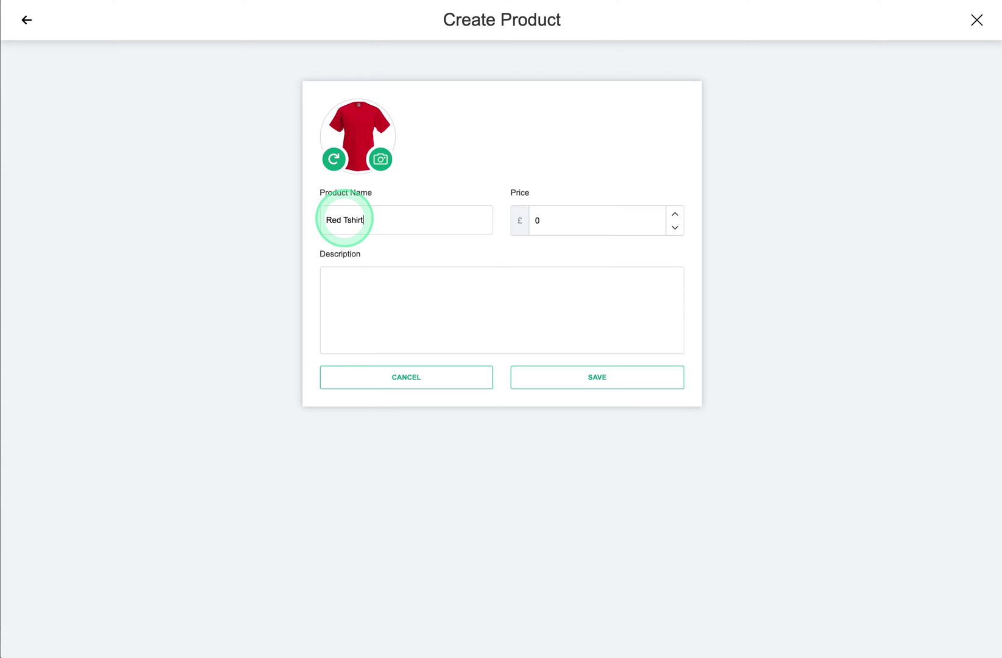
pyautogui.click(530, 223)
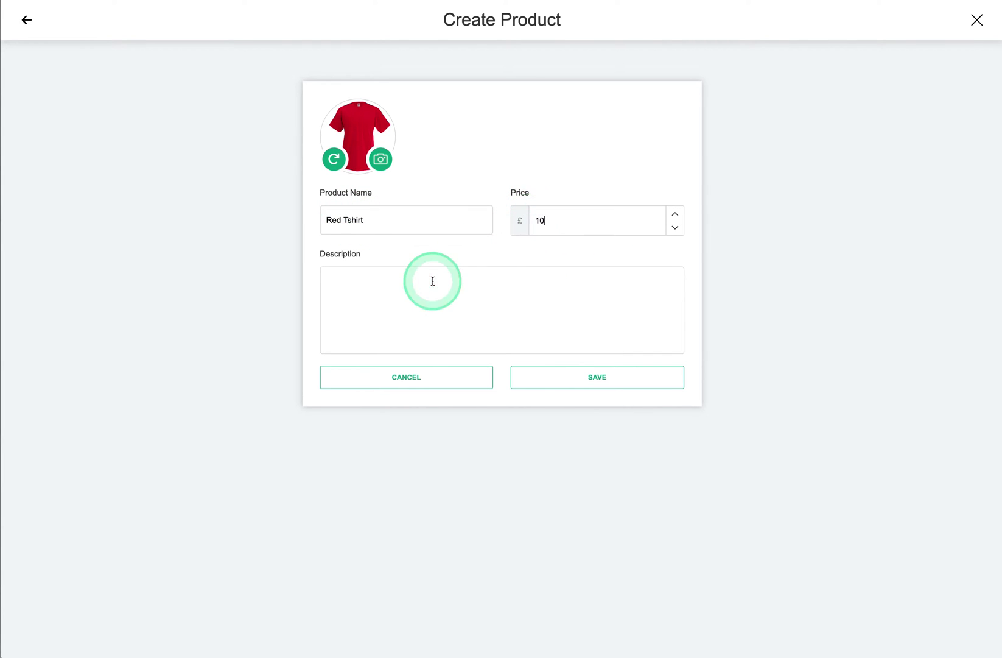
pyautogui.click(326, 276)
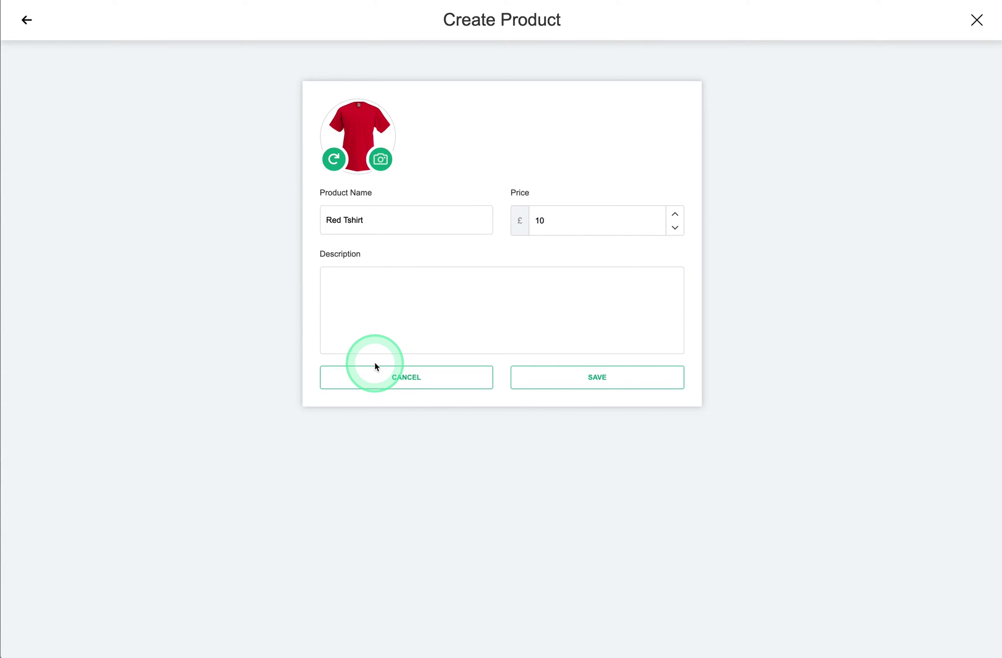
pyautogui.write('Round neck Tshirt')
pyautogui.click(415, 306)
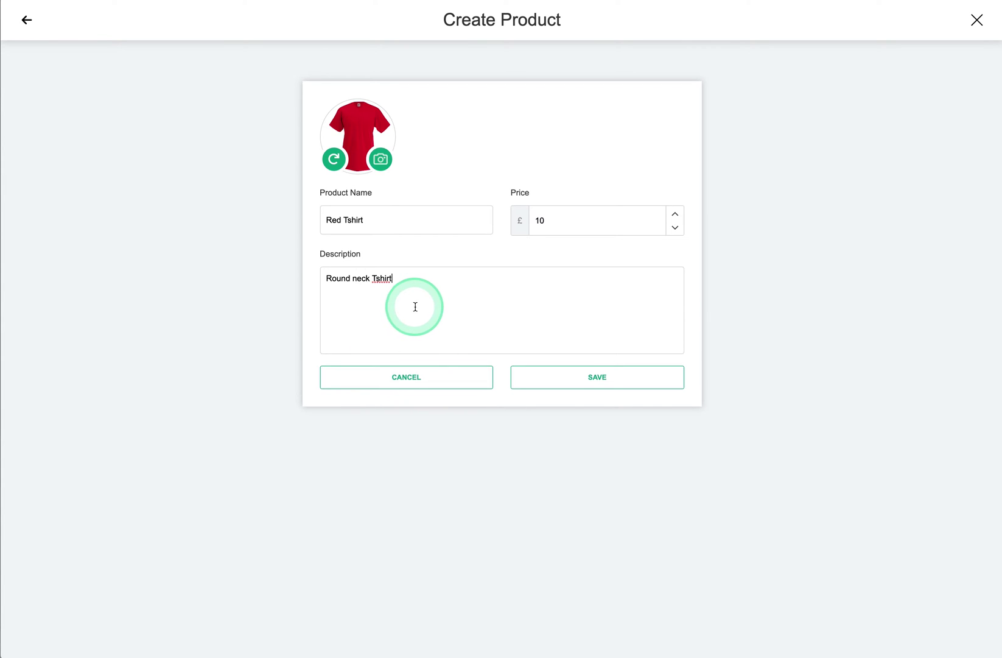
pyautogui.click(599, 382)
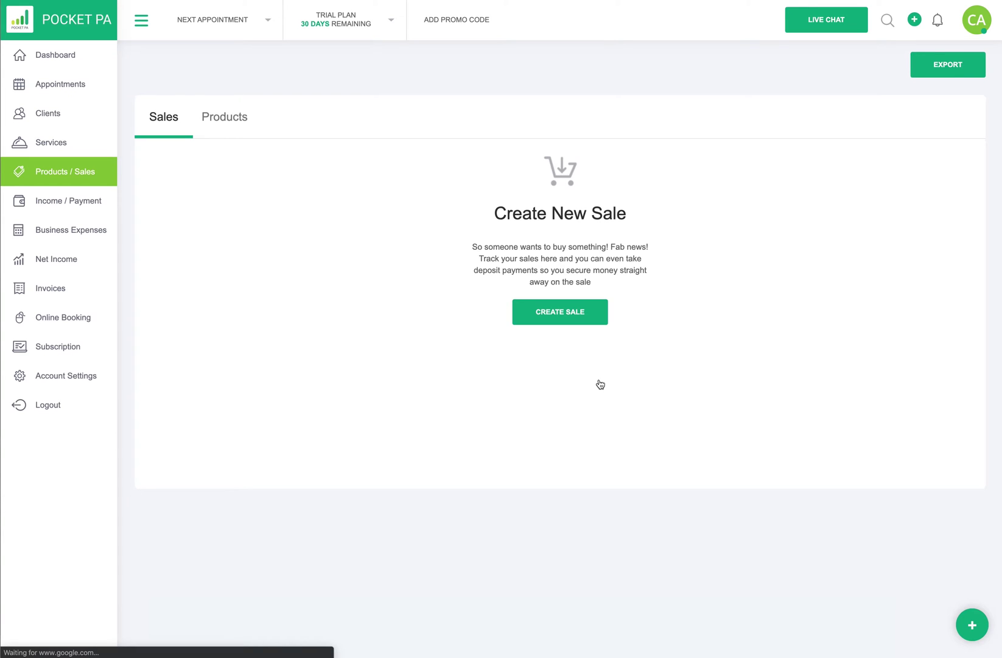
# Step: Dismiss the confirmation and show the Products list containing Red Tshirt
pyautogui.click(594, 371)
pyautogui.click(251, 125)
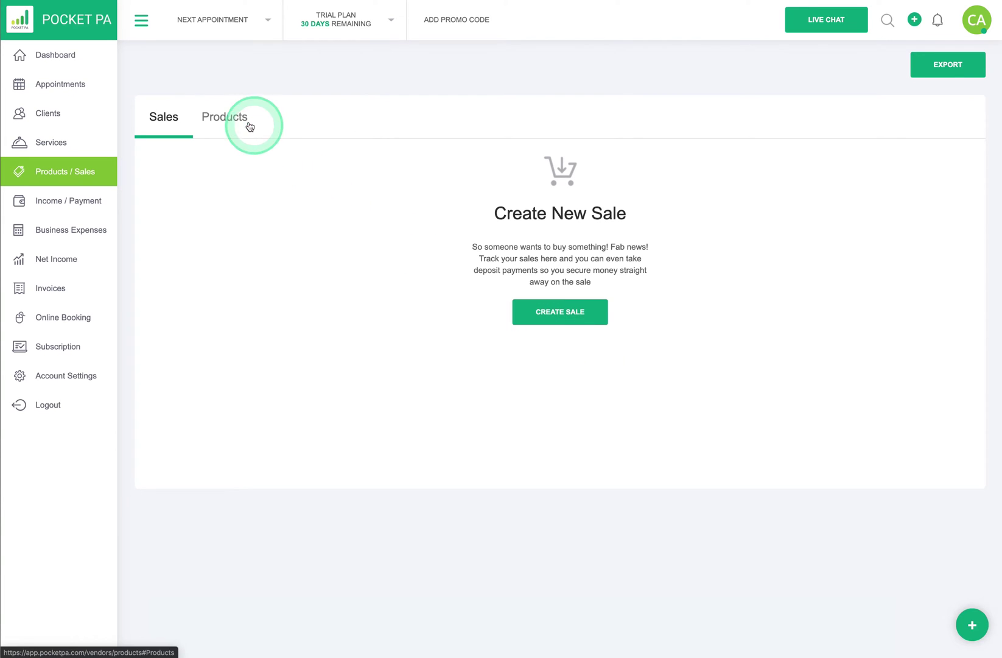
pyautogui.click(236, 115)
pyautogui.click(200, 230)
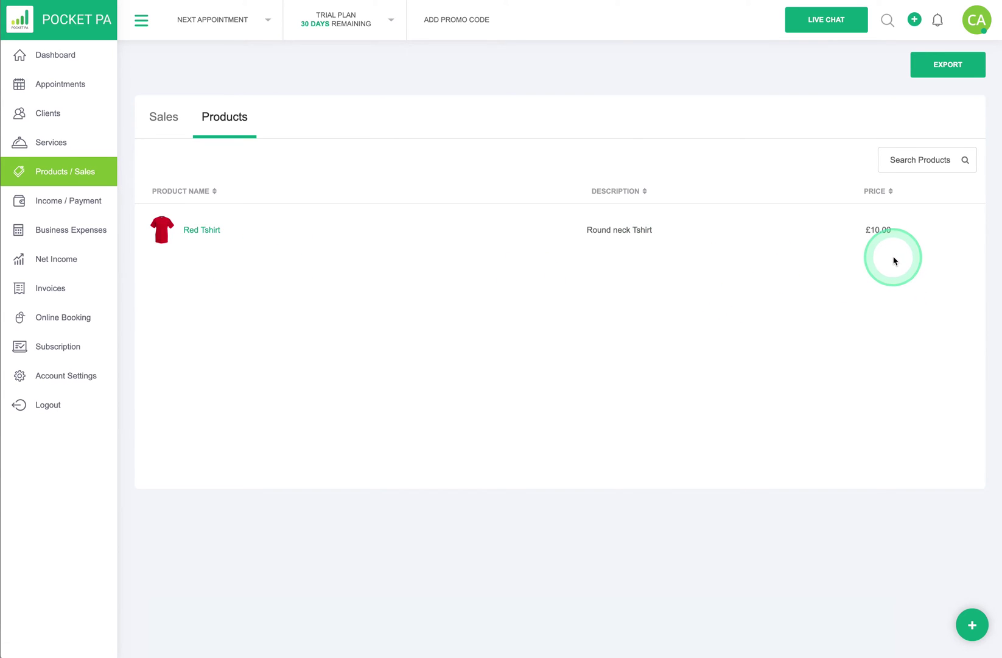
# Step: Start another new product from the add button and load the Blue Tshirt.jpg photo
pyautogui.click(973, 625)
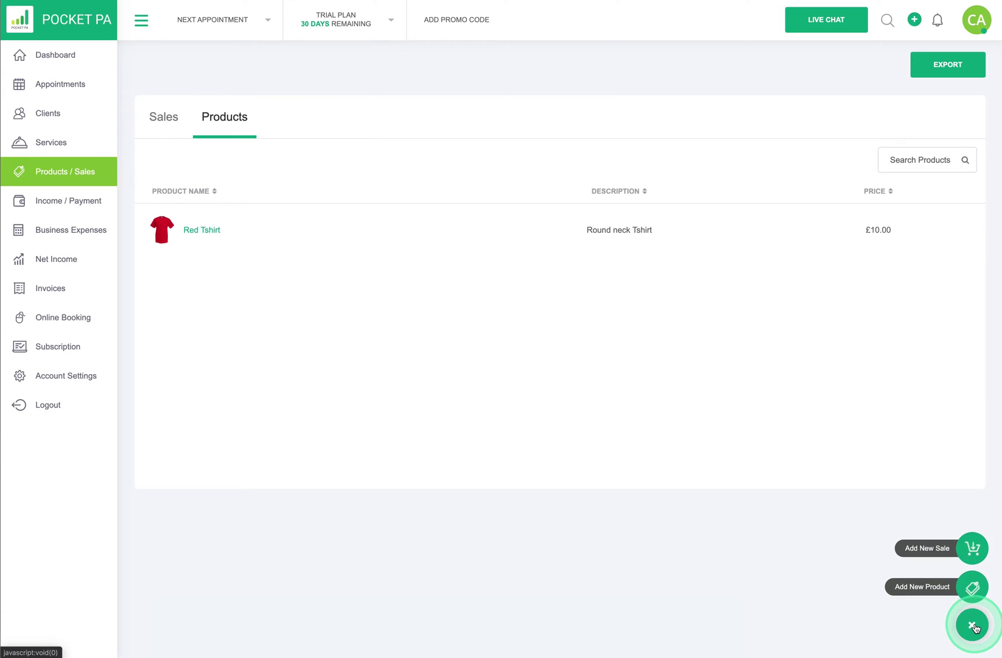
pyautogui.click(972, 587)
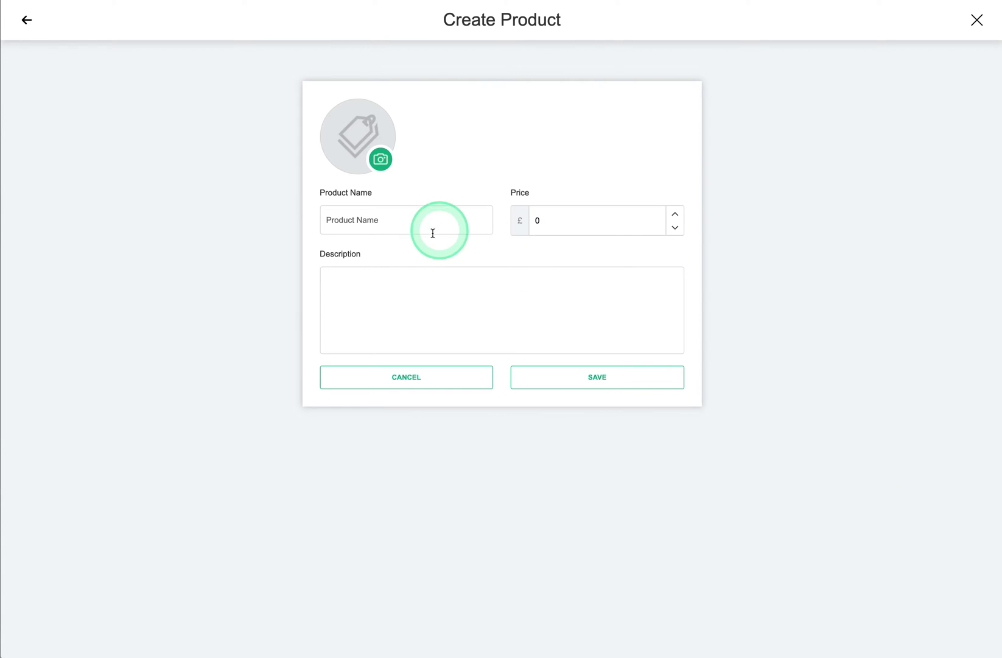
pyautogui.click(380, 160)
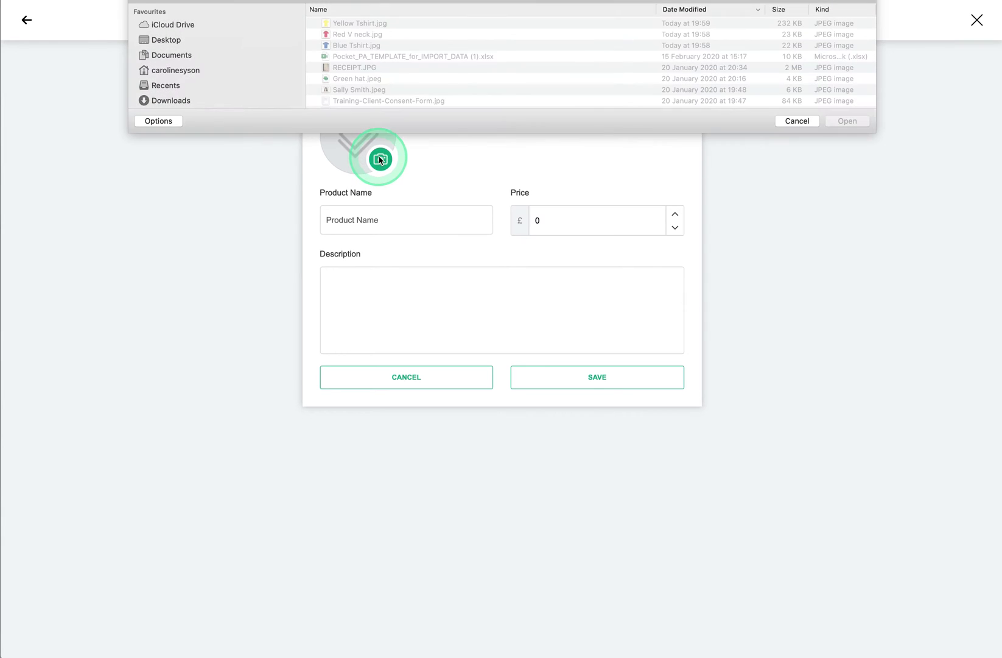
pyautogui.click(364, 46)
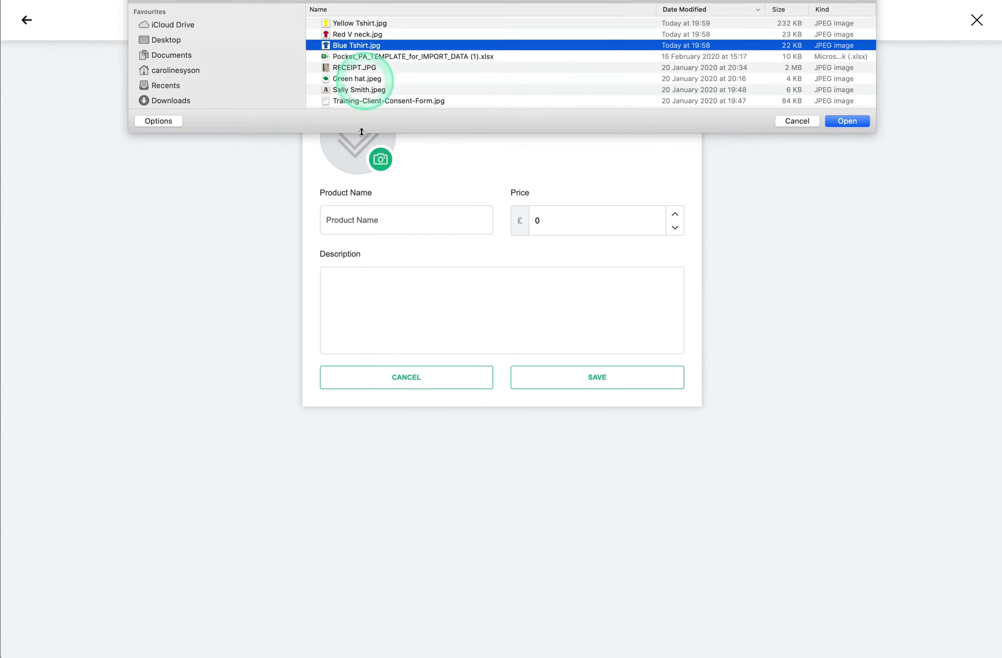
pyautogui.click(847, 121)
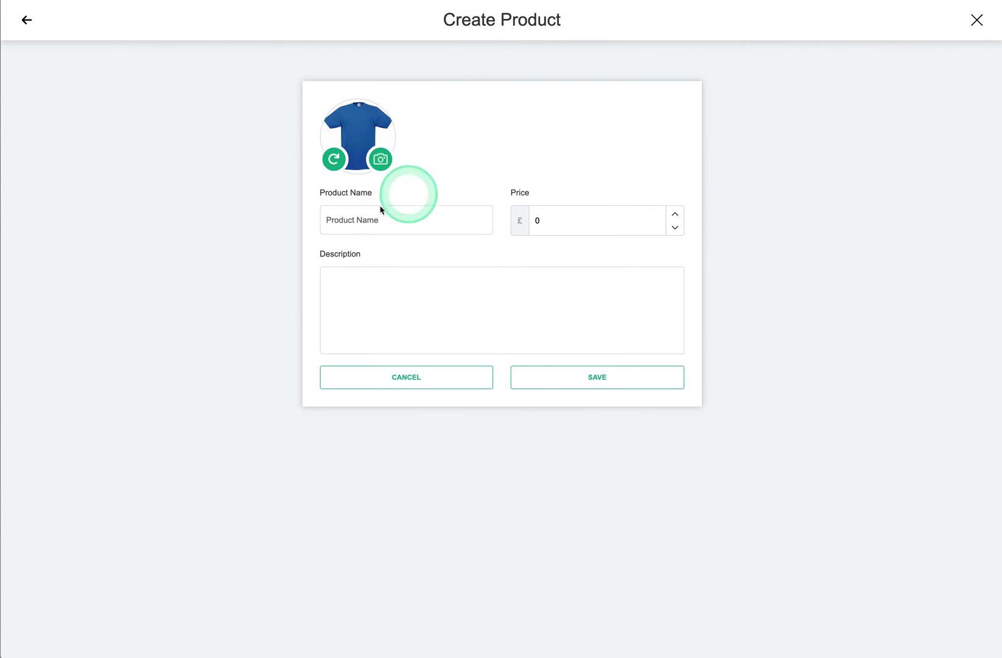
# Step: Name it Blue TShirt, price it at 12, and describe it as Dark blue round neck Tshirt
pyautogui.click(336, 221)
pyautogui.write('Blue ')
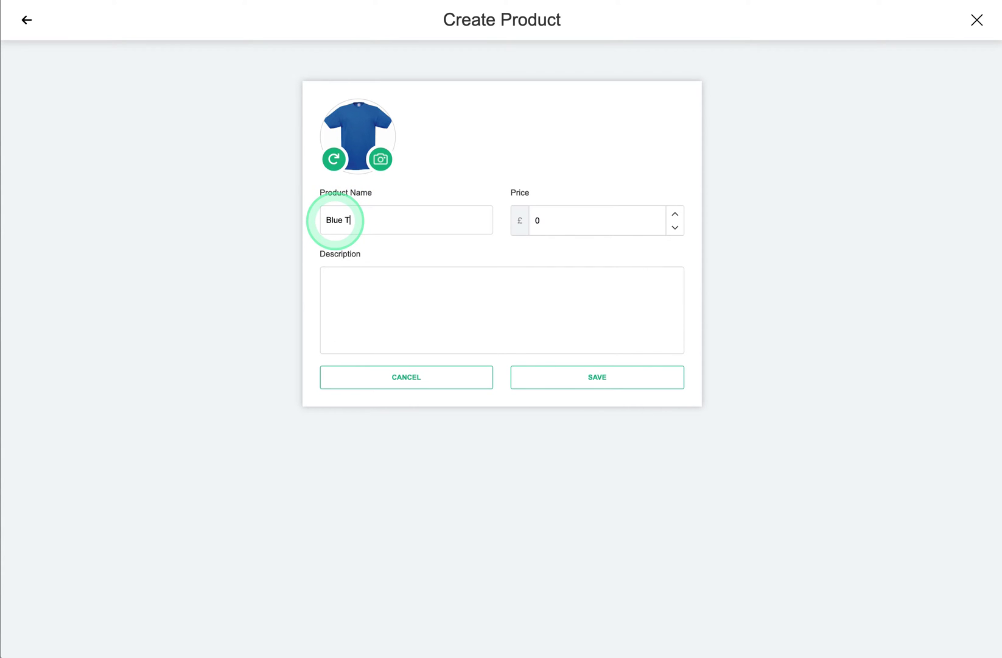
pyautogui.write('TShirt')
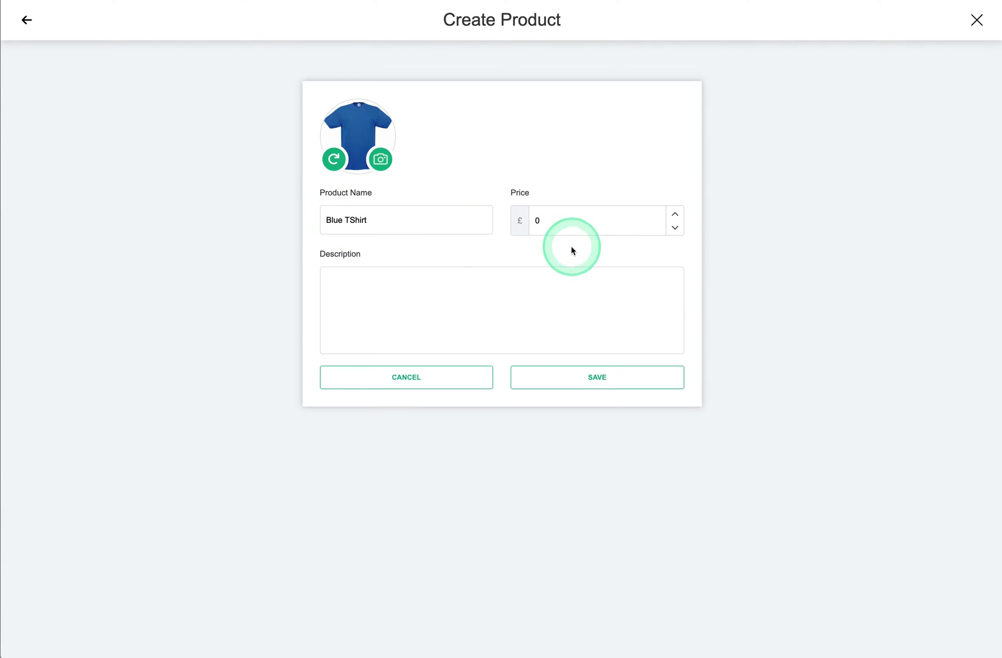
pyautogui.click(675, 214)
pyautogui.click(676, 214)
pyautogui.click(675, 215)
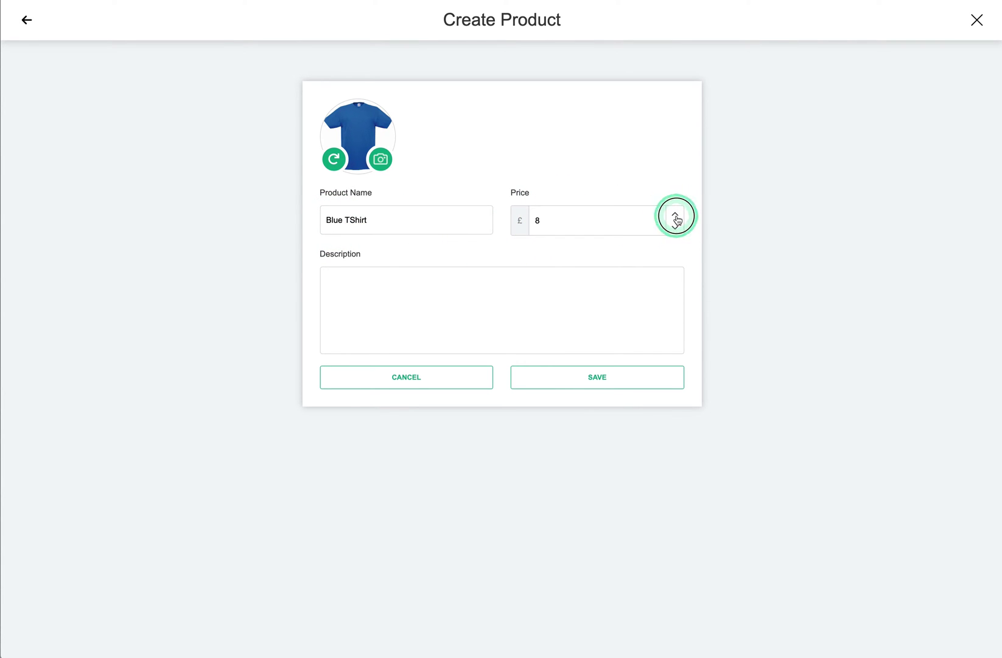
pyautogui.click(676, 215)
pyautogui.click(675, 215)
pyautogui.click(675, 215)
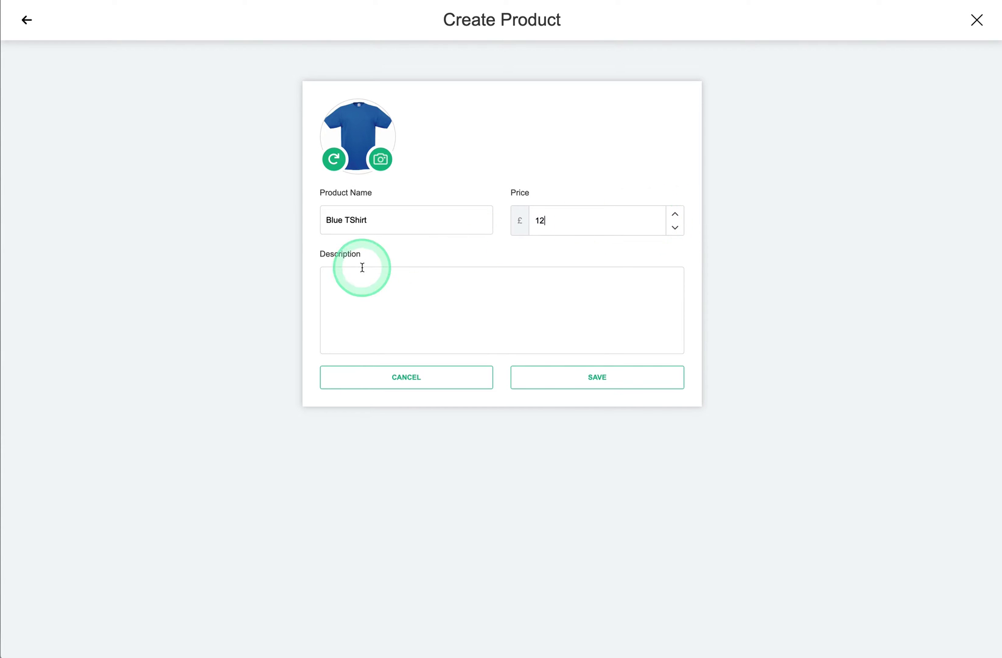
pyautogui.click(333, 273)
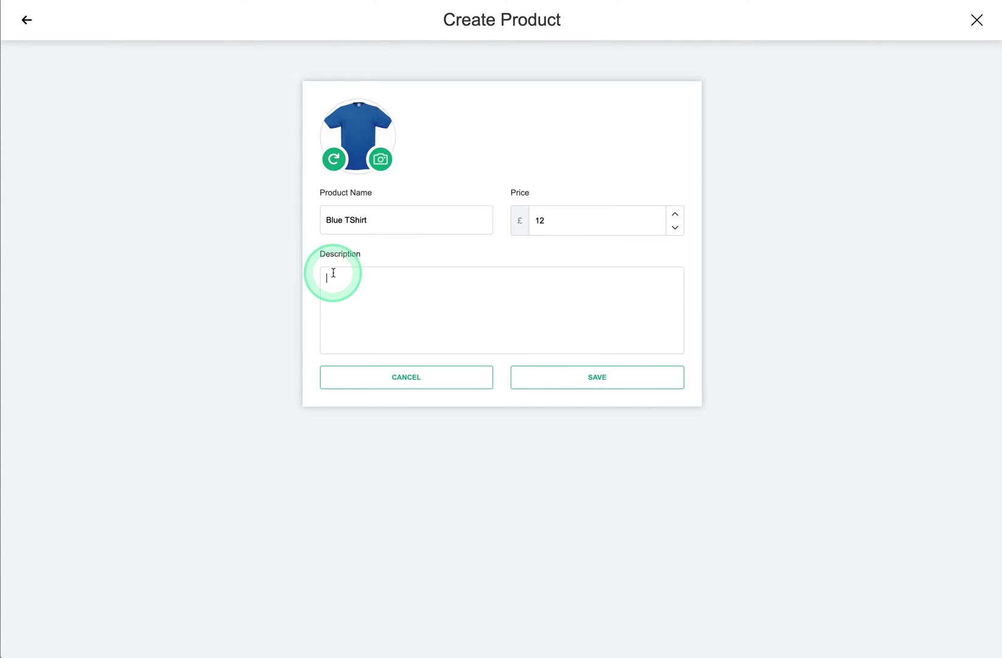
pyautogui.write('Dark blue rou')
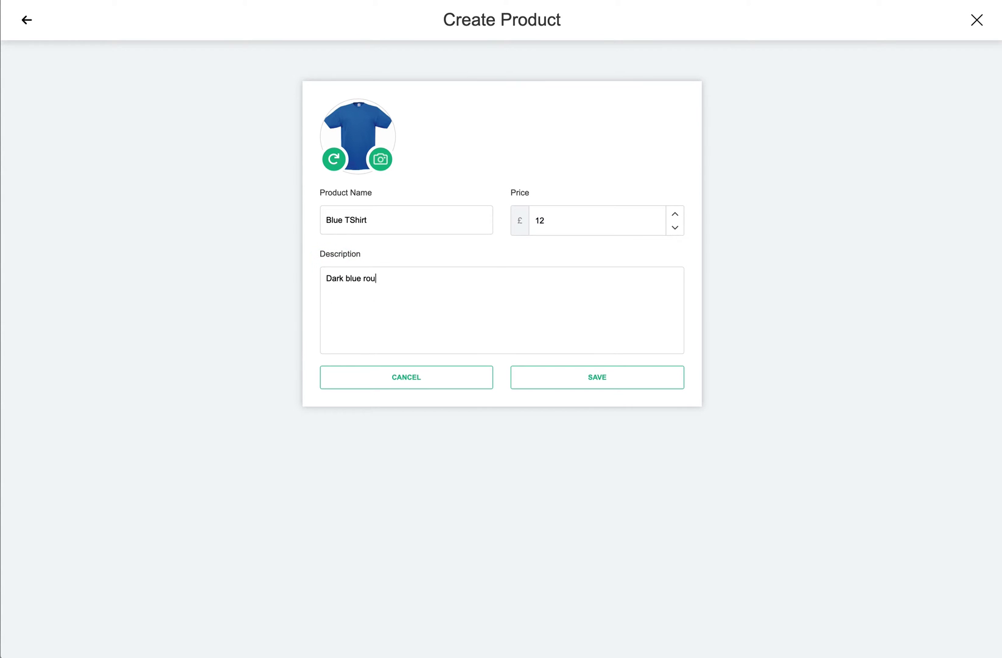
pyautogui.write('nd neck Tshirt')
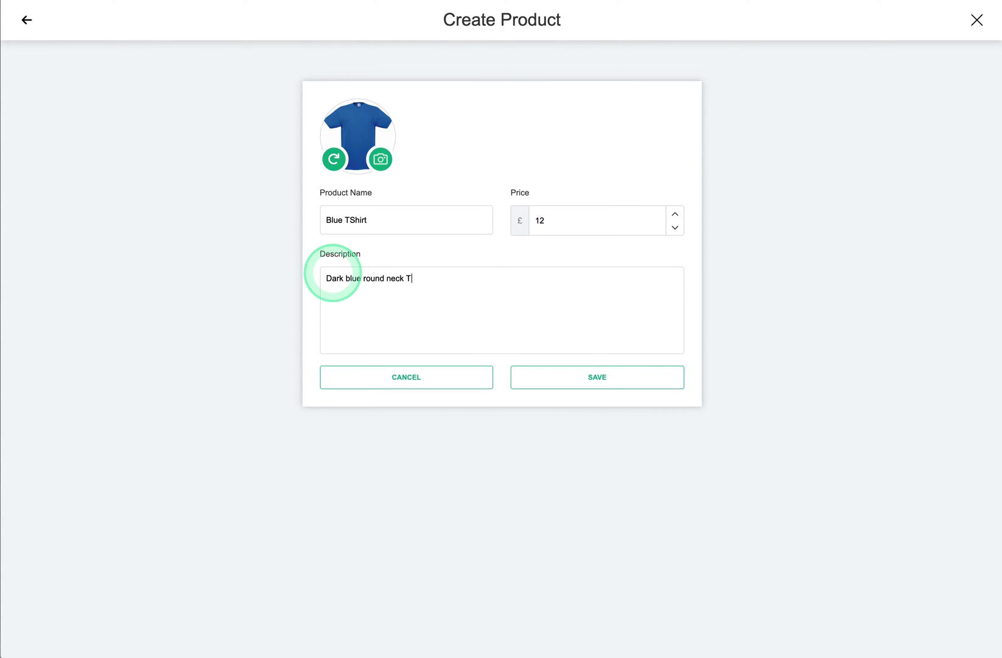
# Step: Save the Blue TShirt product and show the two-product list
pyautogui.click(615, 380)
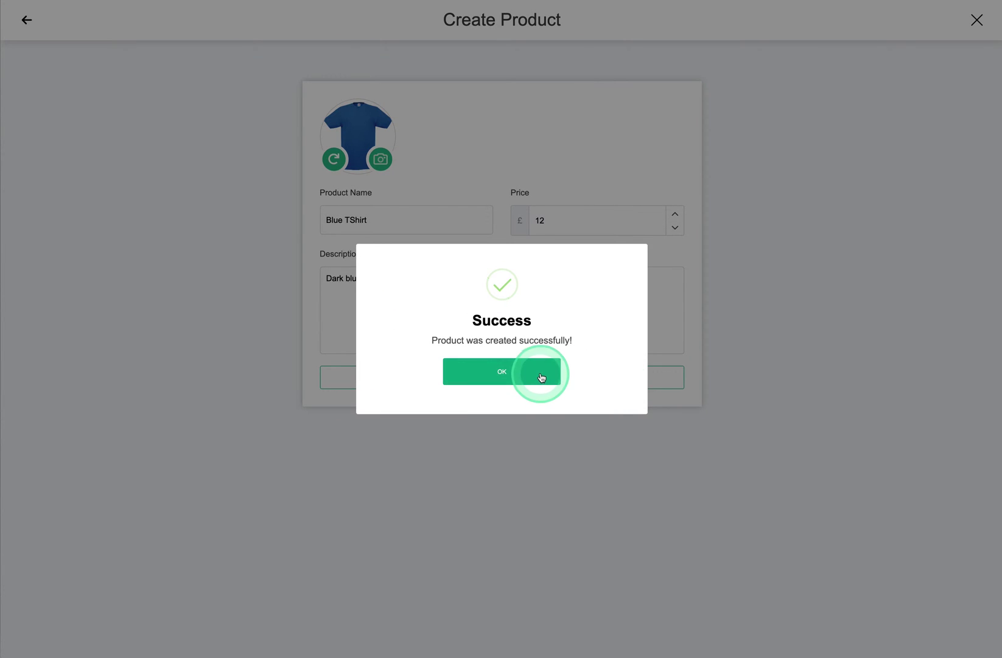
pyautogui.click(542, 374)
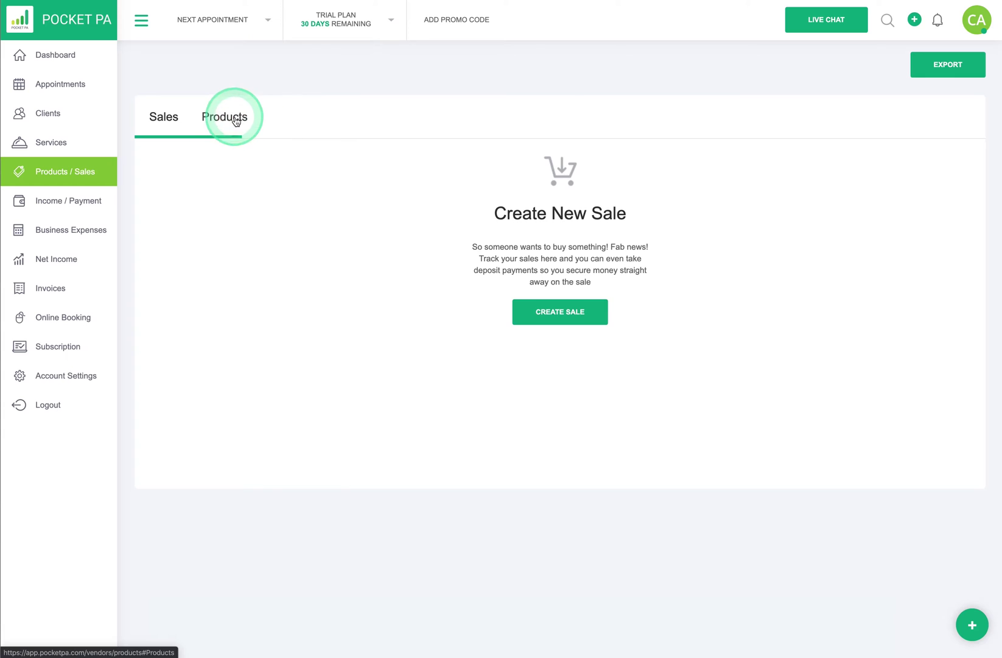
pyautogui.click(235, 116)
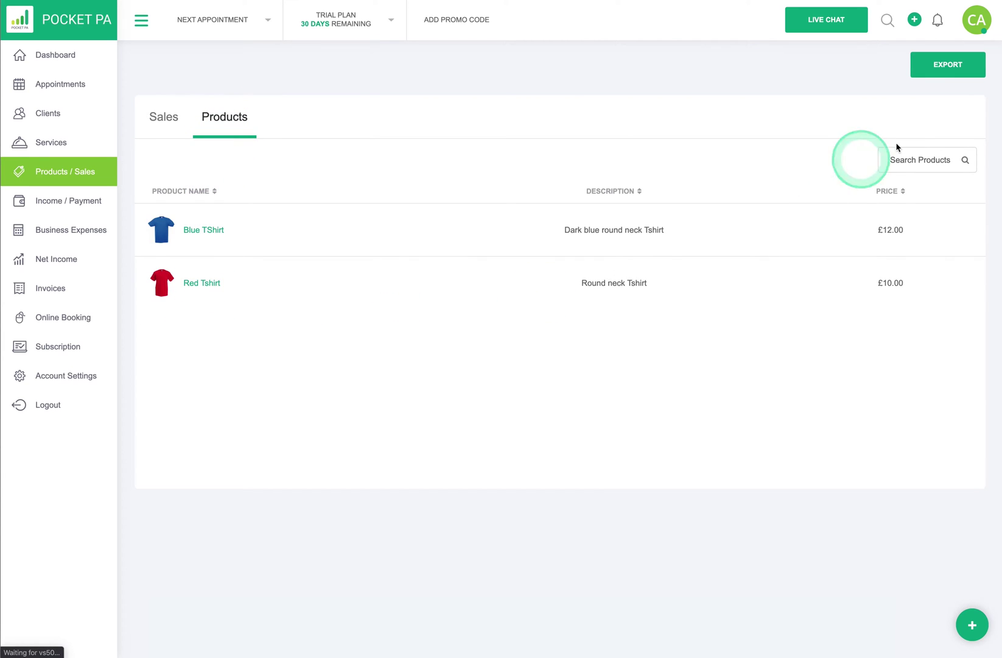
# Step: Start a new product from quick-add and load the Yellow Tshirt.jpg photo
pyautogui.click(916, 20)
pyautogui.click(915, 20)
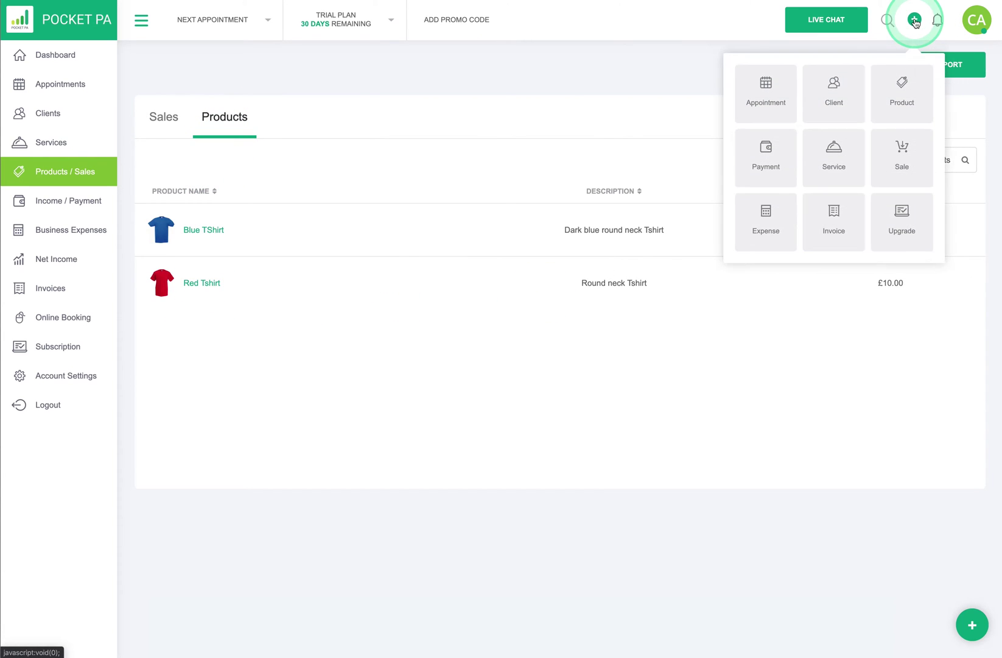
pyautogui.click(903, 99)
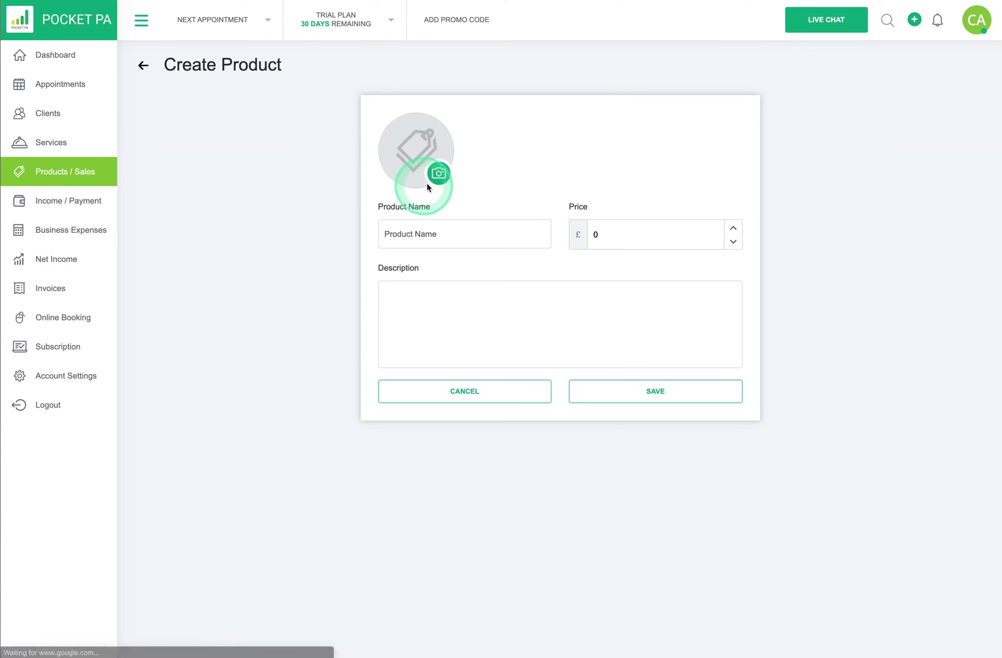
pyautogui.click(428, 182)
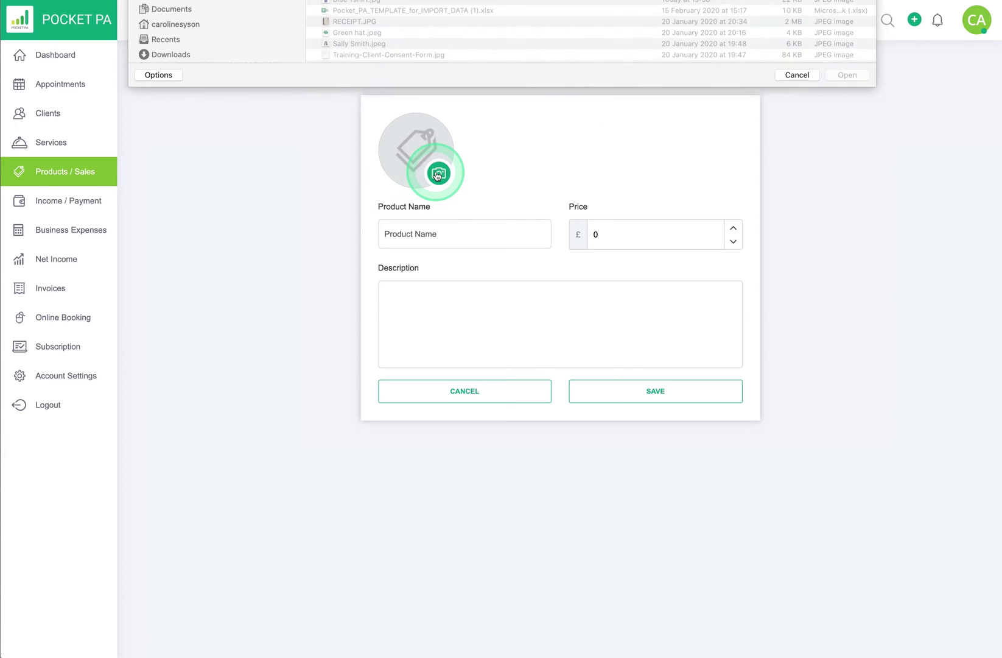
pyautogui.click(387, 44)
pyautogui.click(378, 23)
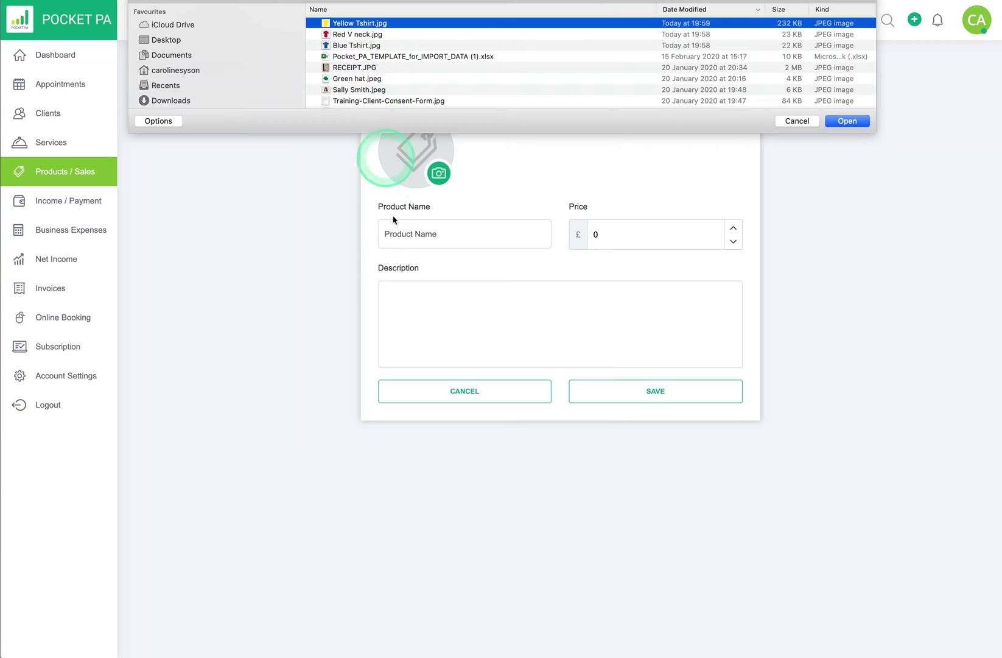
pyautogui.click(855, 121)
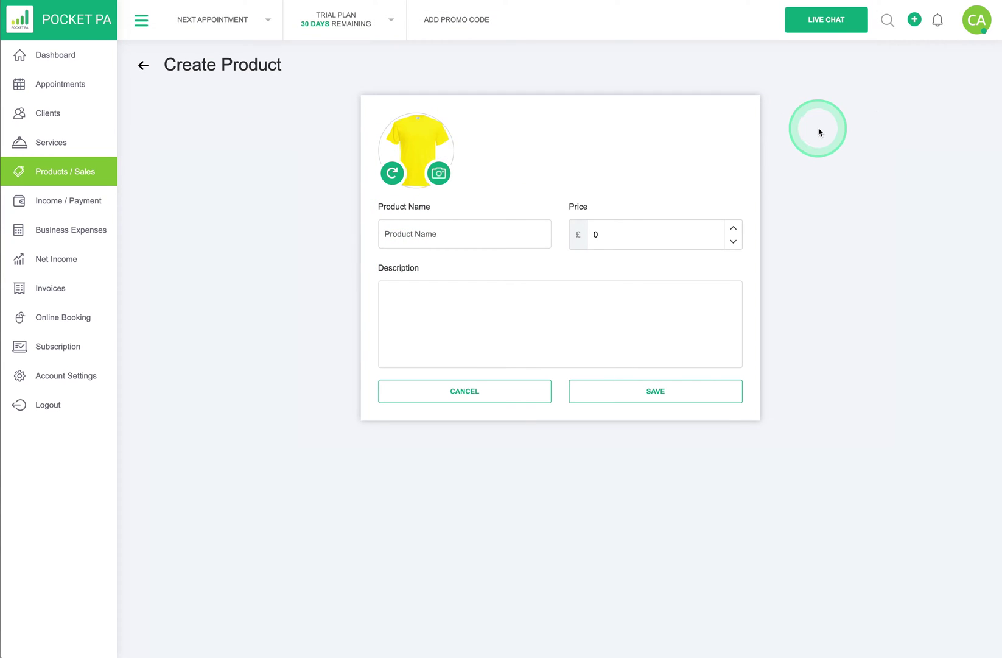
# Step: Name the product Yellow TShirt, correcting the extra l in Yelllow
pyautogui.click(391, 229)
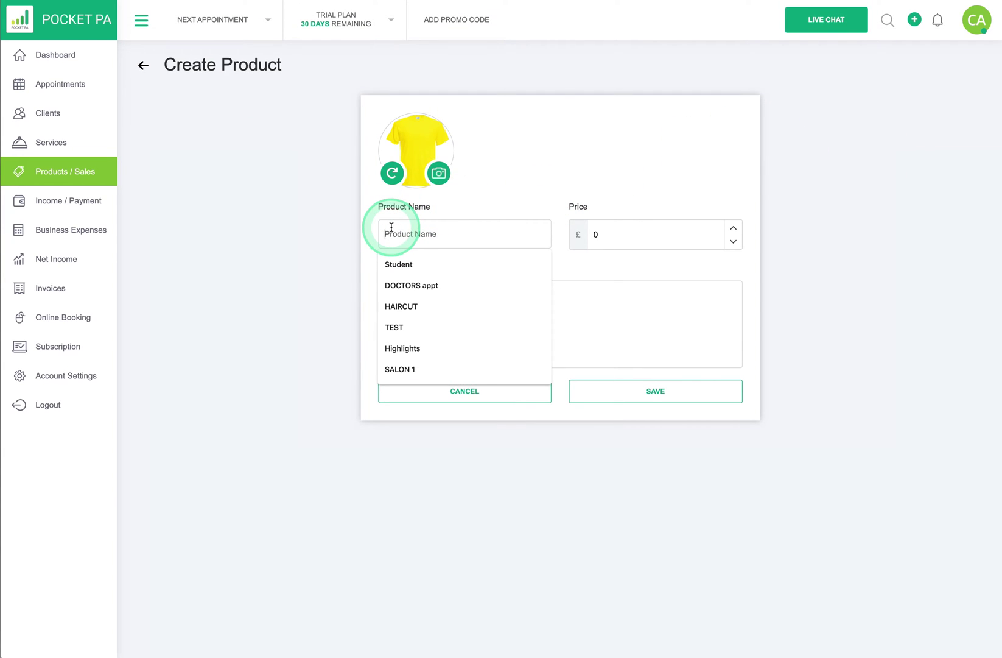
pyautogui.write('Yelllow ')
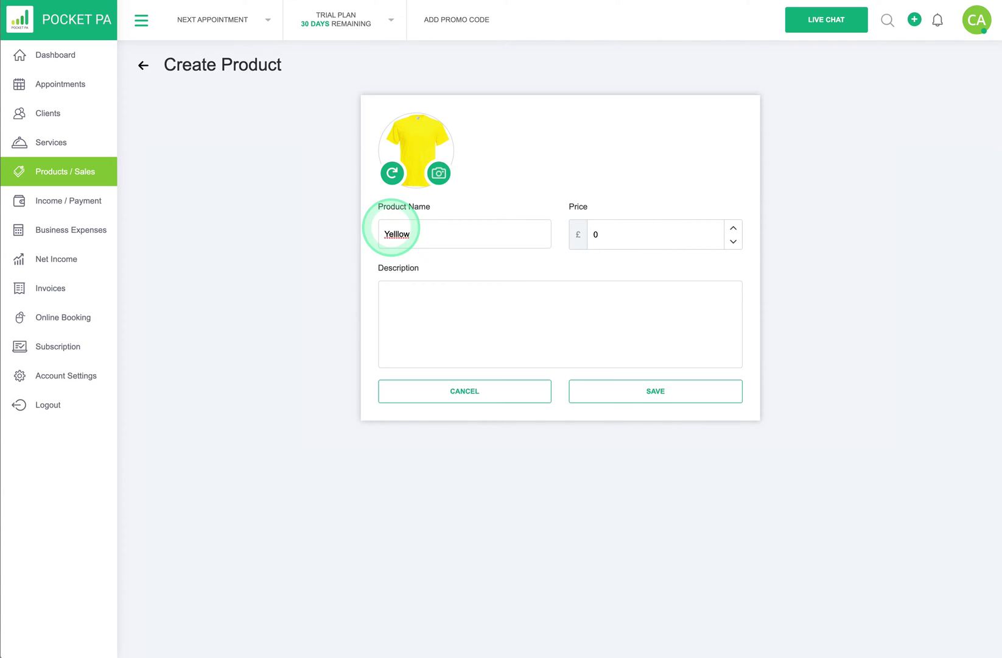
pyautogui.write('TShirt')
pyautogui.click(777, 238)
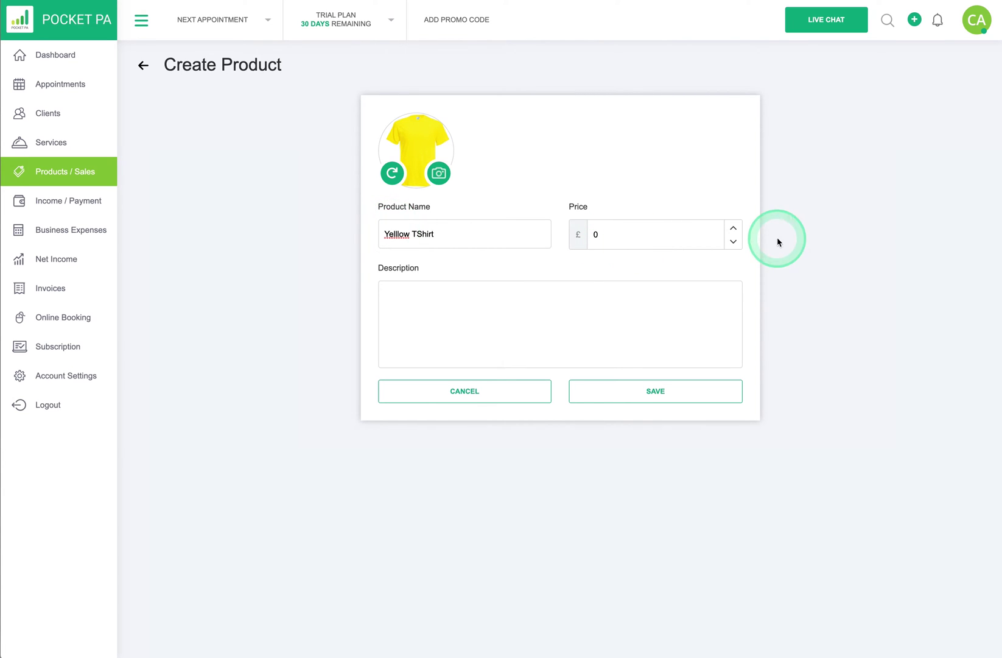
pyautogui.click(398, 233)
pyautogui.press('BackSpace')
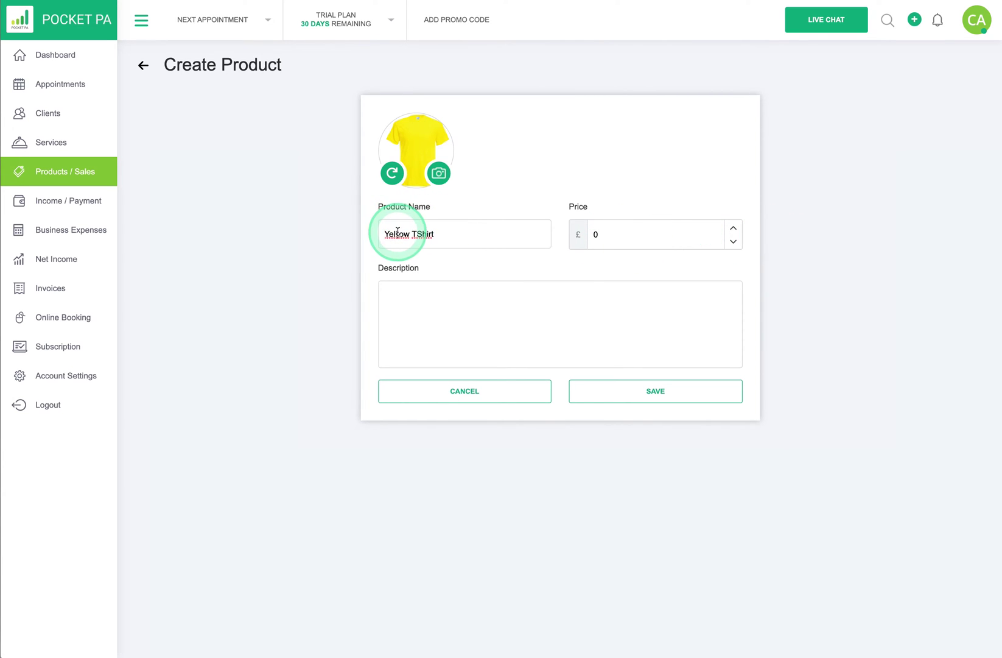
# Step: Set the price to 8, describe it as Round neck Yellow Tshirt, and save
pyautogui.click(734, 229)
pyautogui.click(734, 229)
pyautogui.click(734, 229)
pyautogui.click(734, 229)
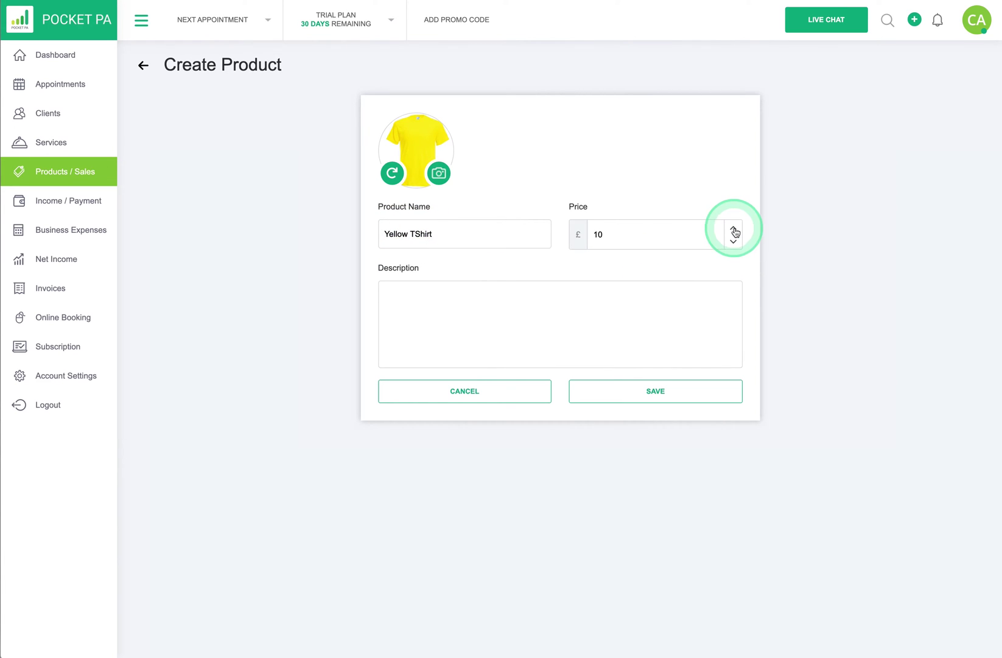
pyautogui.click(732, 241)
pyautogui.click(733, 240)
pyautogui.click(390, 300)
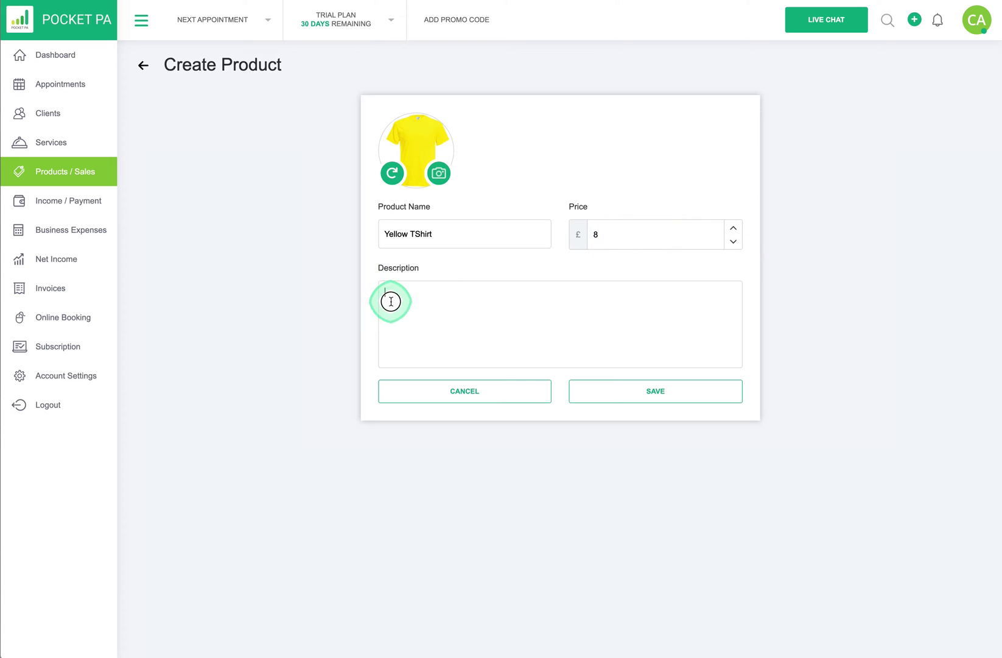
pyautogui.write('Round ne')
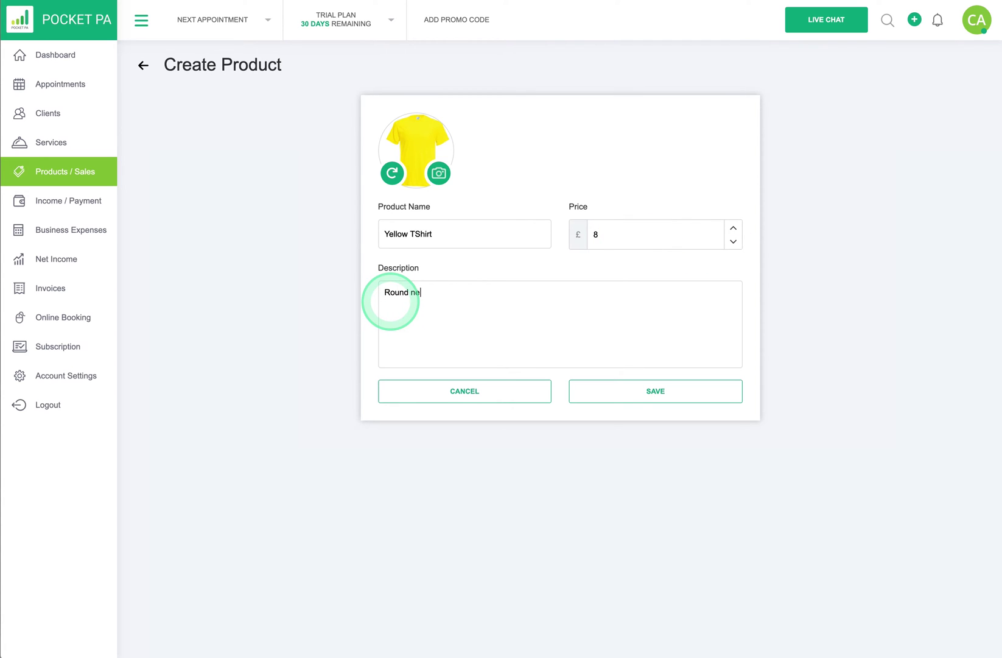
pyautogui.write('ck Yellow Tshirt')
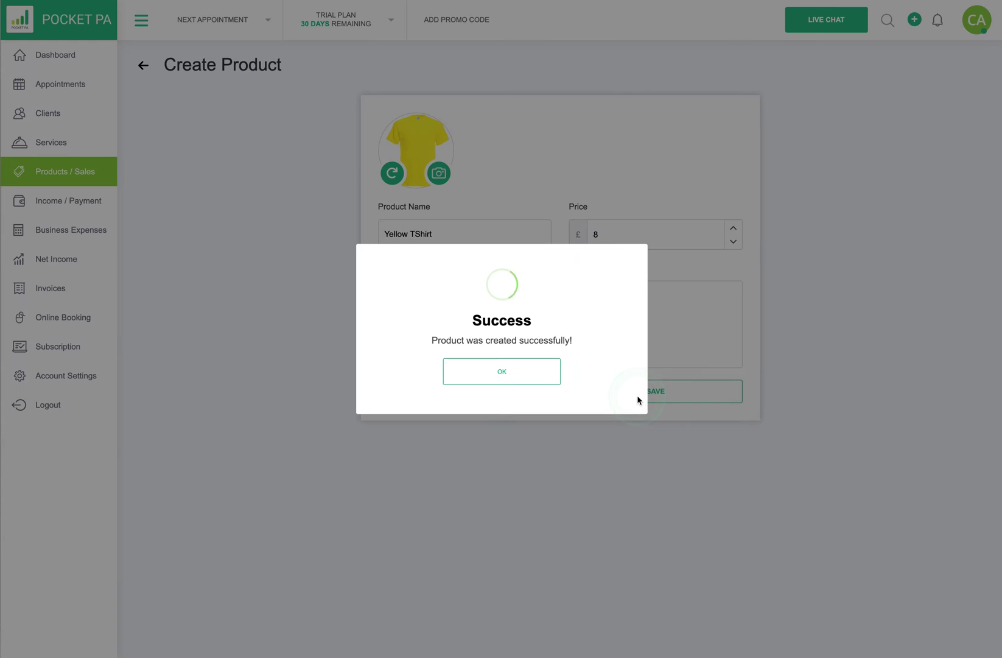
pyautogui.click(560, 379)
# Step: Sort the three-product list by name, description and price, then view the empty Sales tab
pyautogui.click(306, 116)
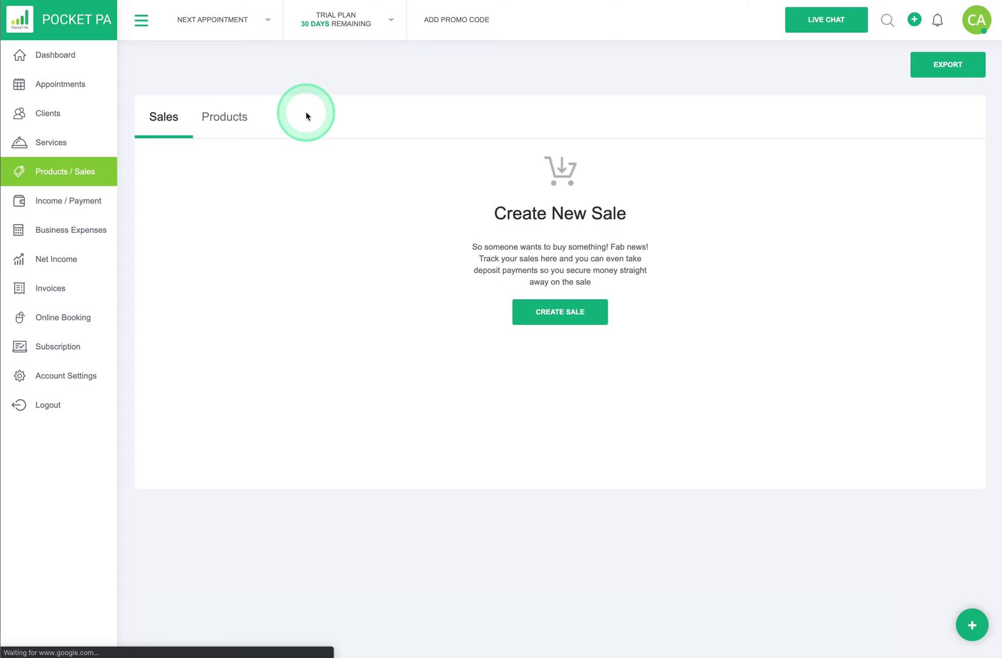
pyautogui.click(221, 116)
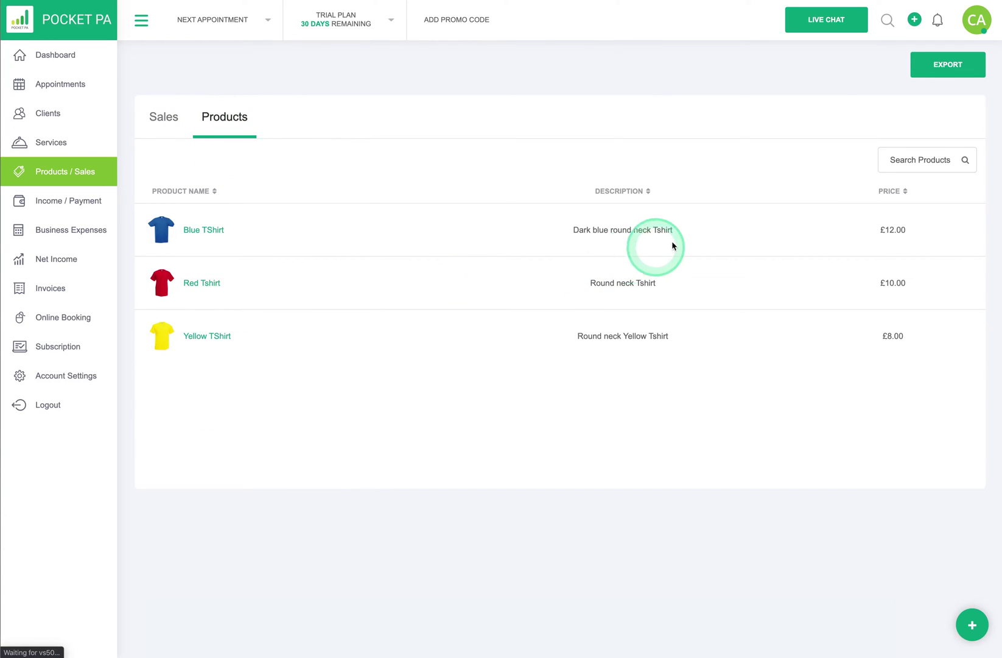
pyautogui.click(203, 193)
pyautogui.click(203, 193)
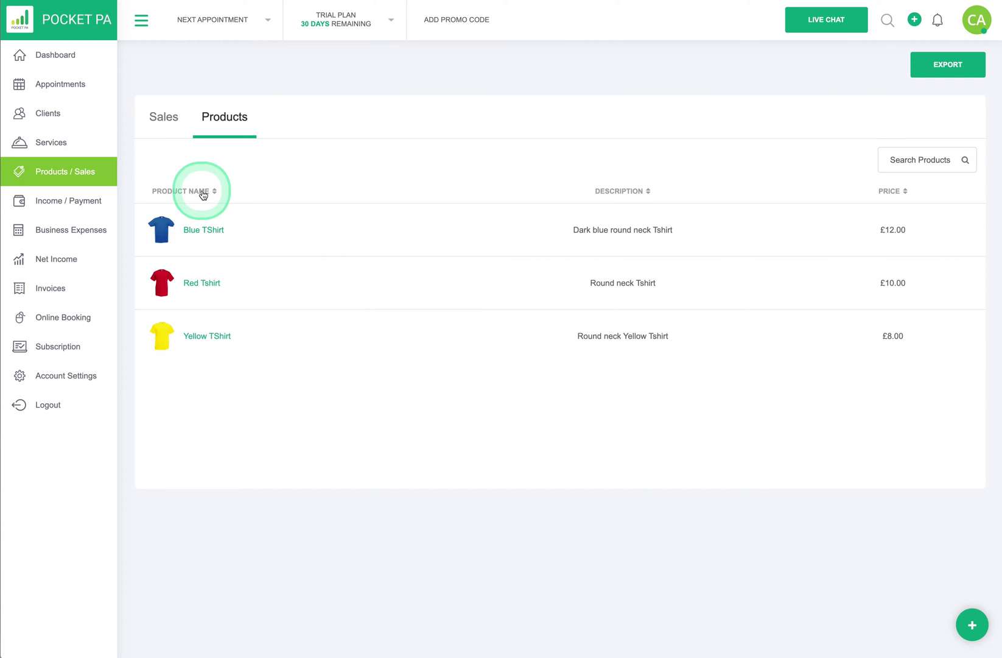
pyautogui.click(643, 193)
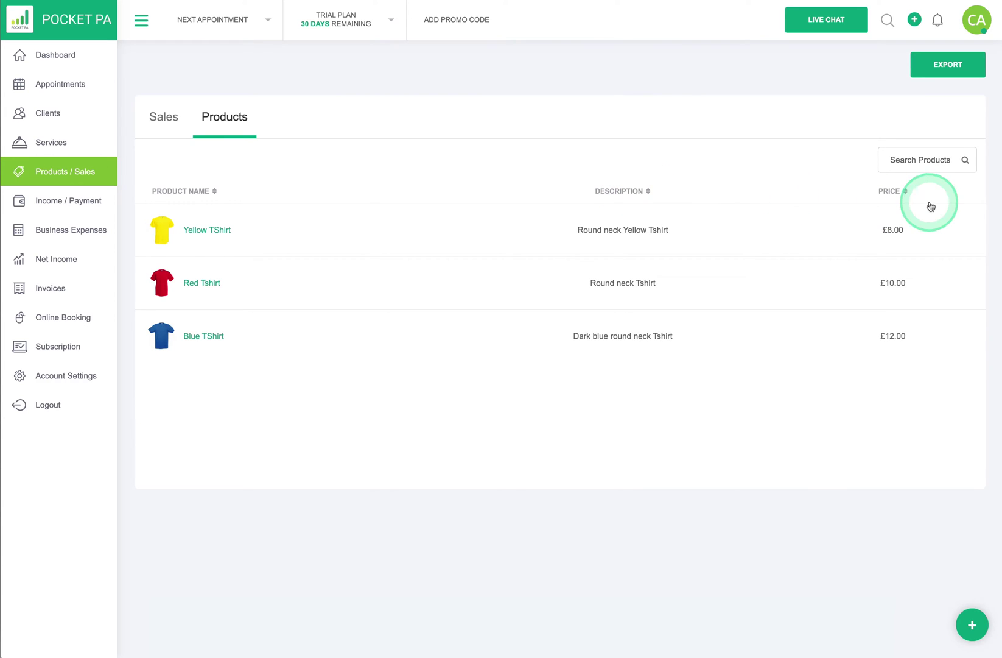
pyautogui.click(894, 193)
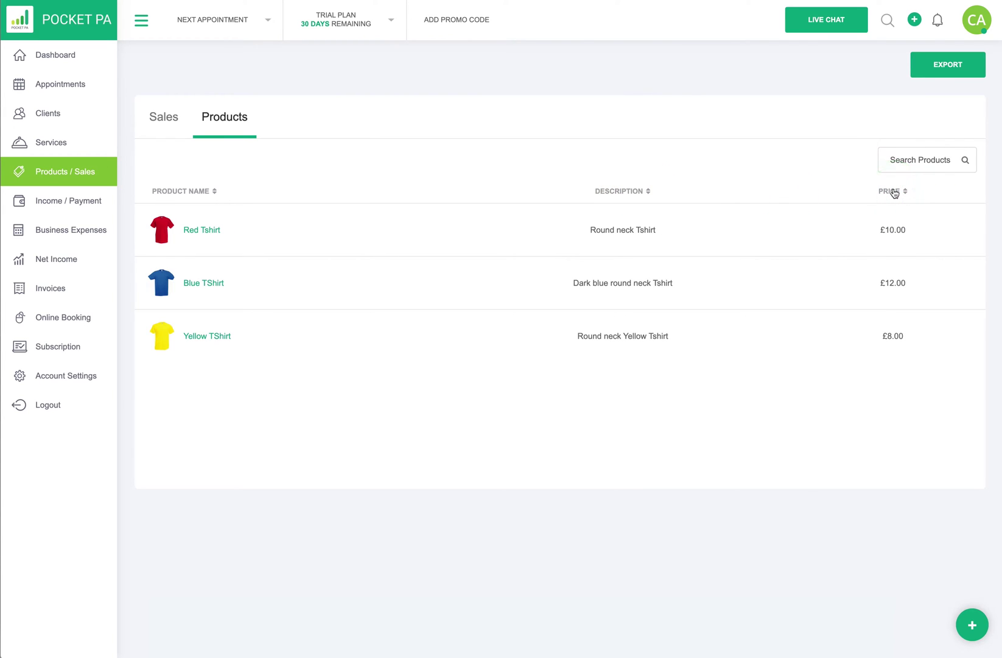
pyautogui.click(894, 192)
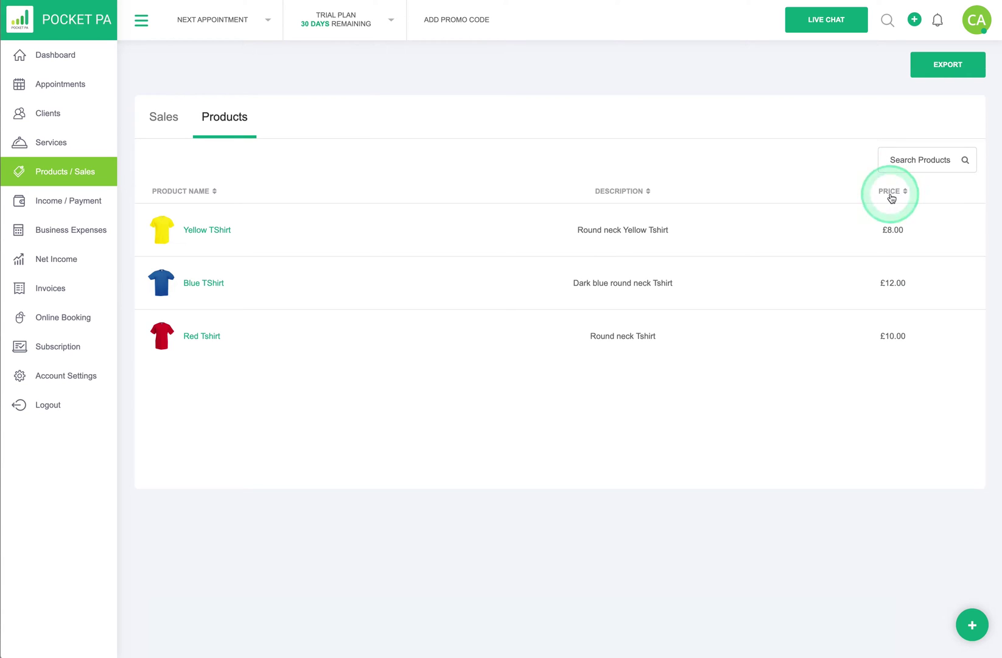
pyautogui.click(891, 196)
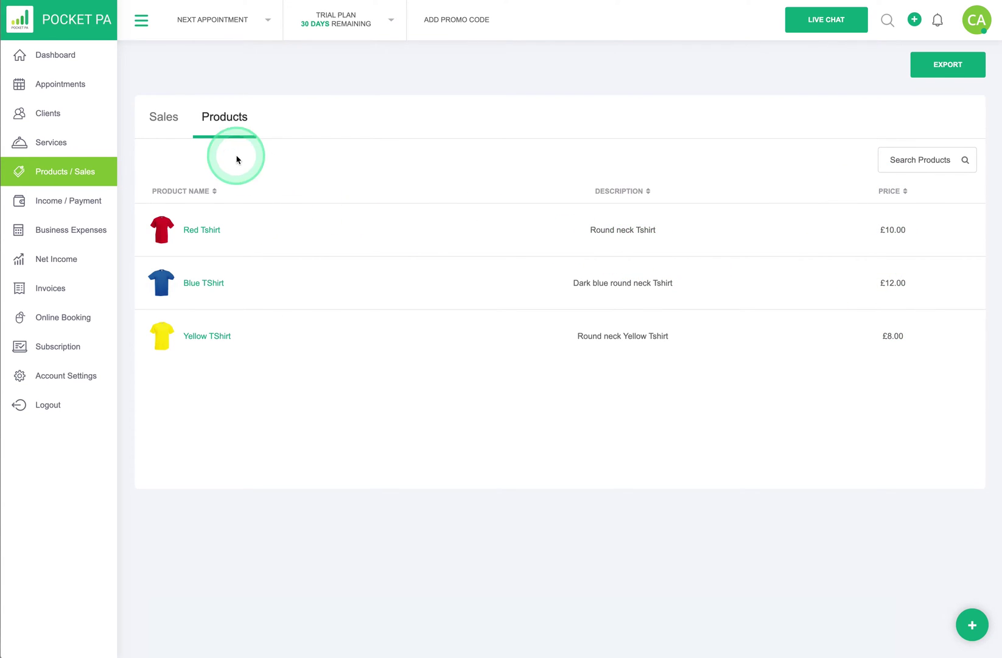
pyautogui.click(173, 124)
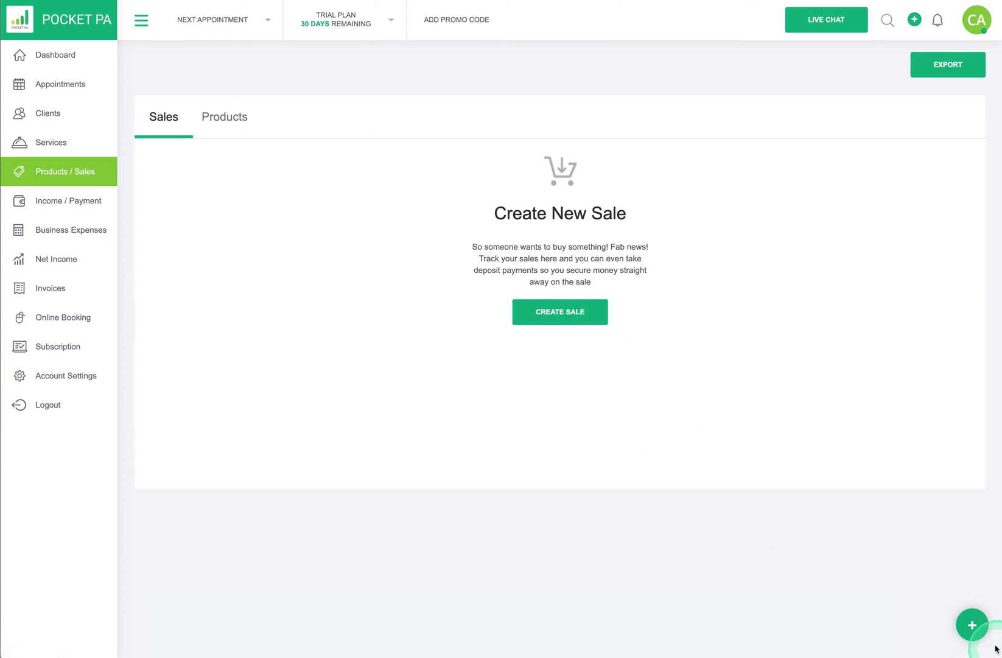
# Step: Start a new sale and open its Product dropdown, backing out of an accidental new-product form
pyautogui.click(973, 632)
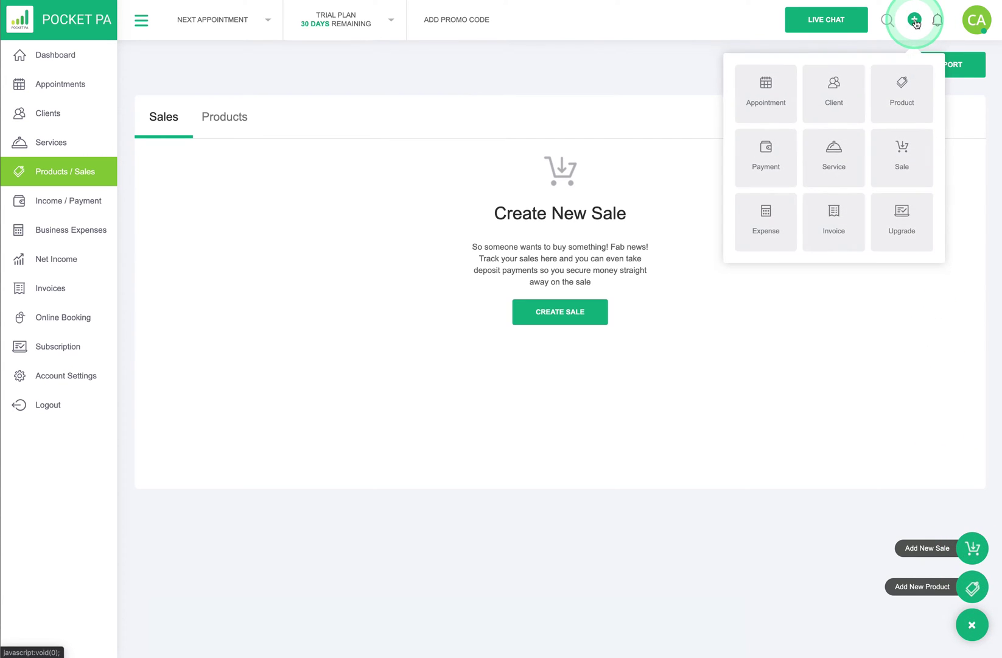
pyautogui.click(903, 161)
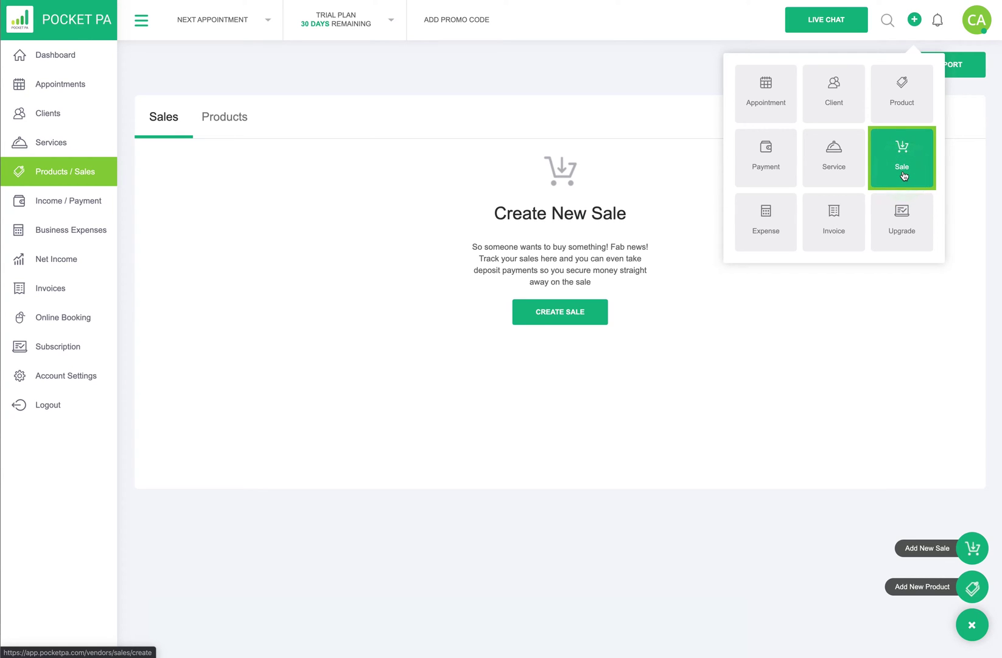
pyautogui.click(904, 176)
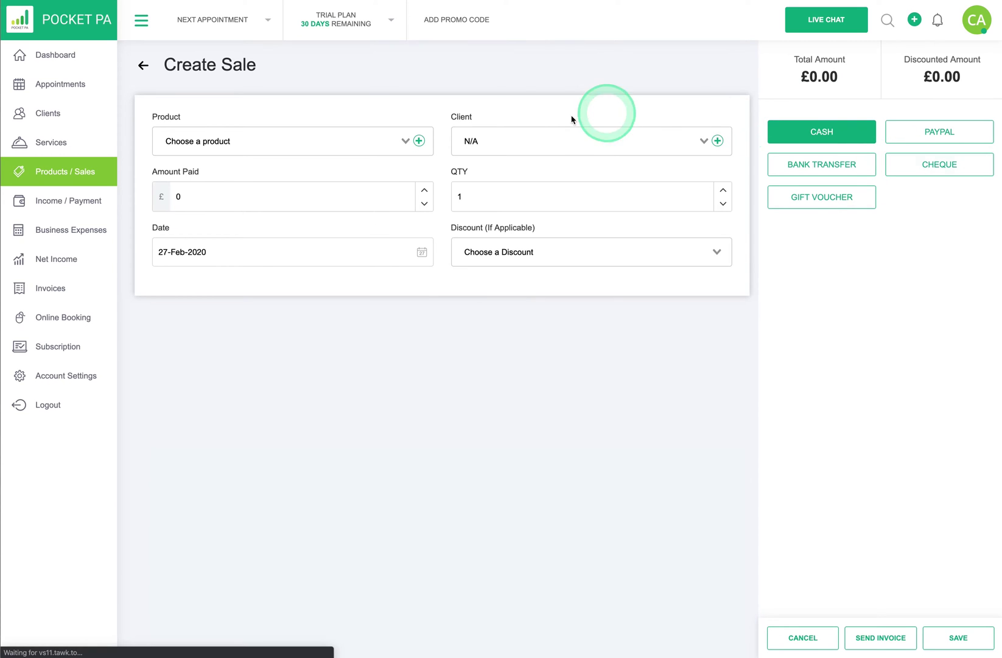
pyautogui.click(406, 142)
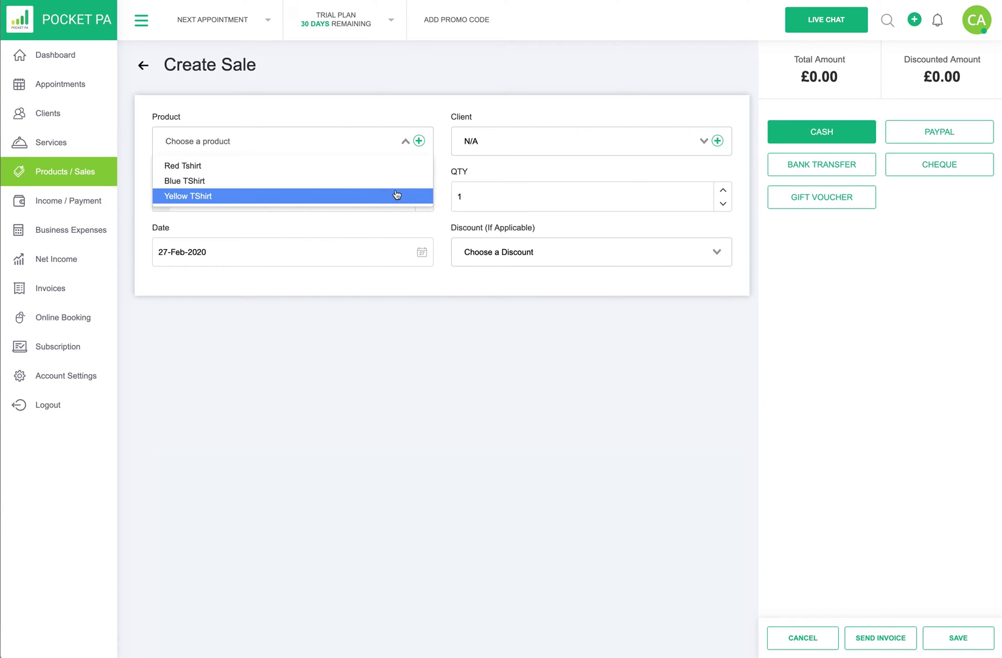
pyautogui.click(419, 142)
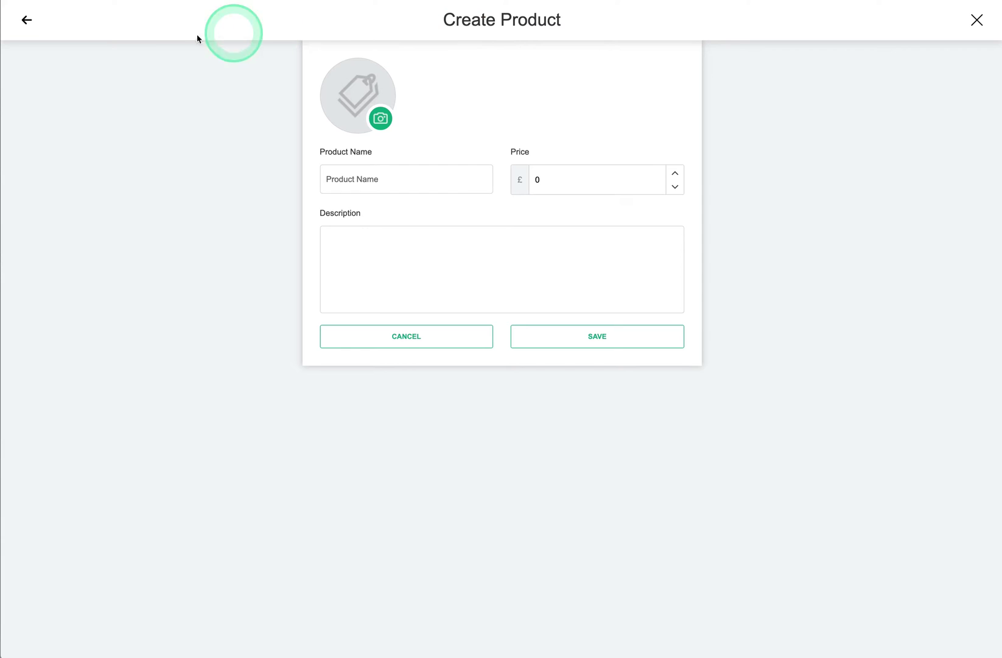
pyautogui.click(27, 20)
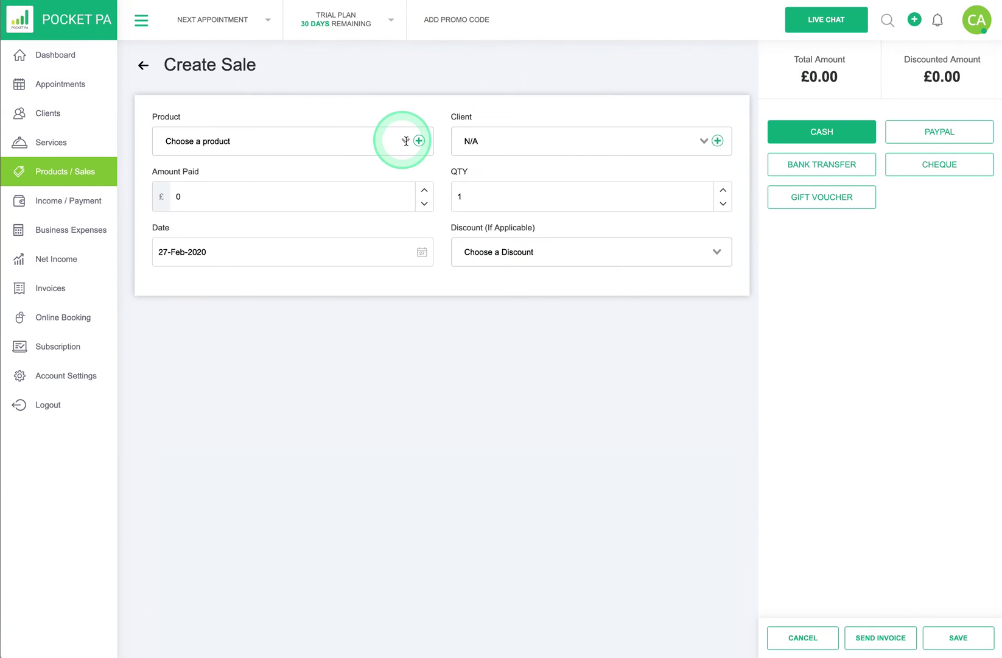
pyautogui.click(406, 141)
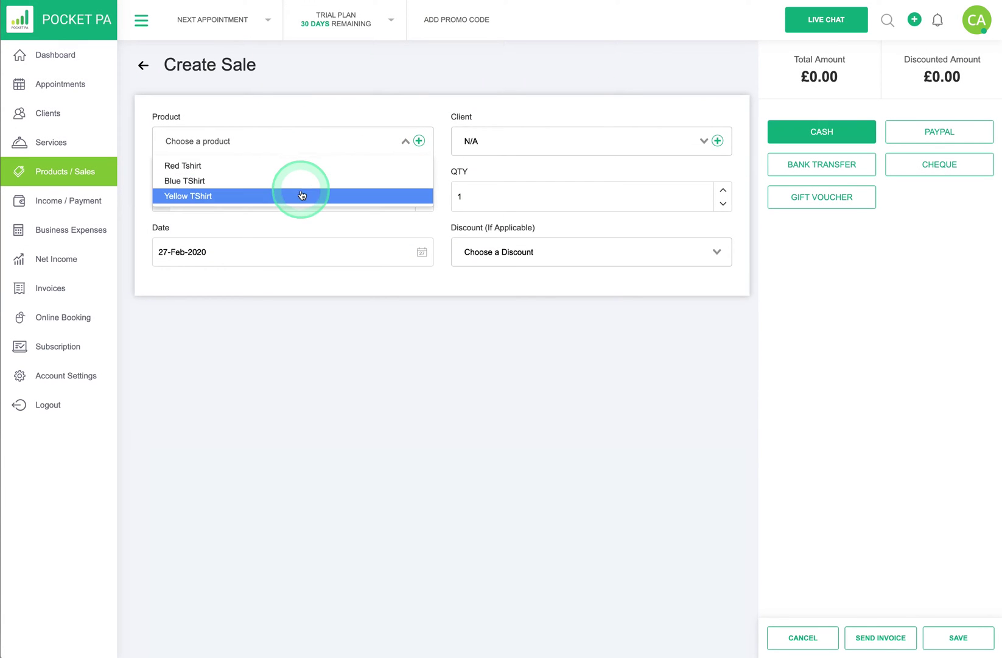
# Step: Choose Yellow TShirt, leave the client as N/A, and keep the quantity at 1 for £8.00
pyautogui.click(302, 195)
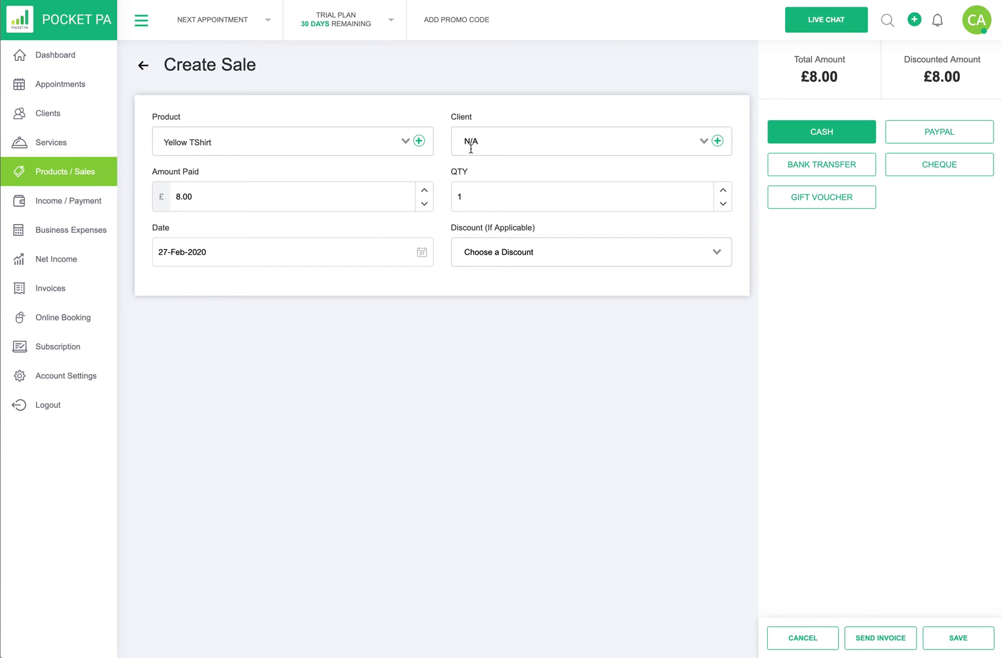
pyautogui.click(704, 141)
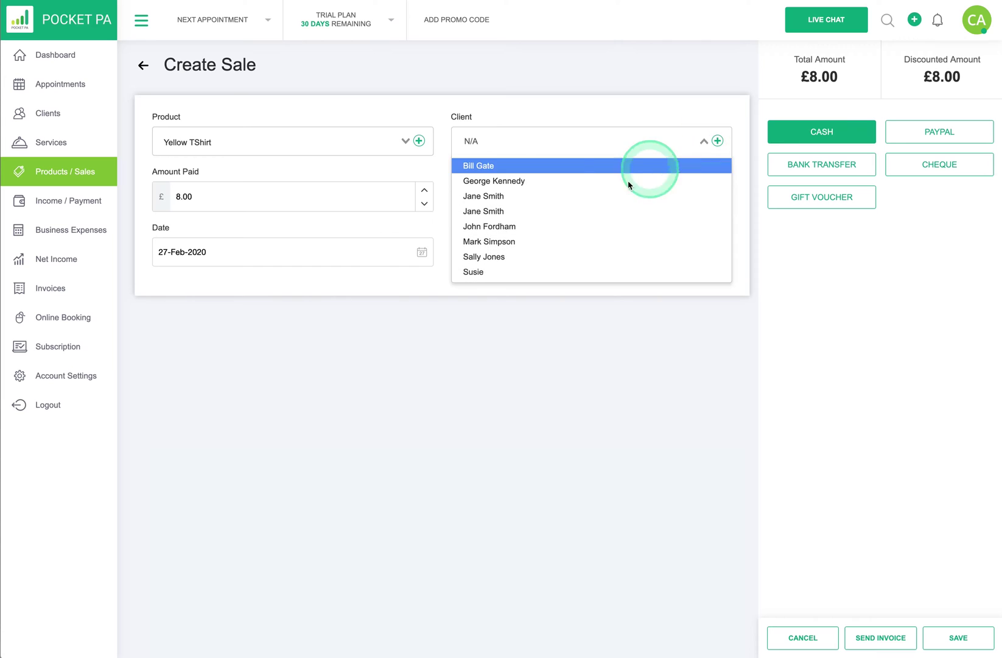
pyautogui.click(571, 111)
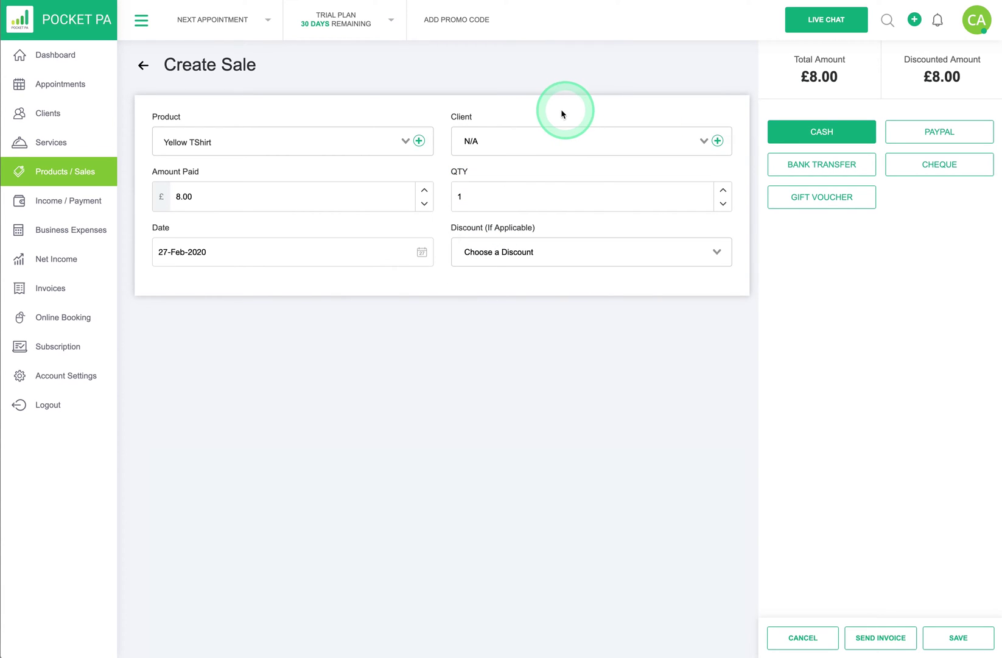
pyautogui.click(490, 142)
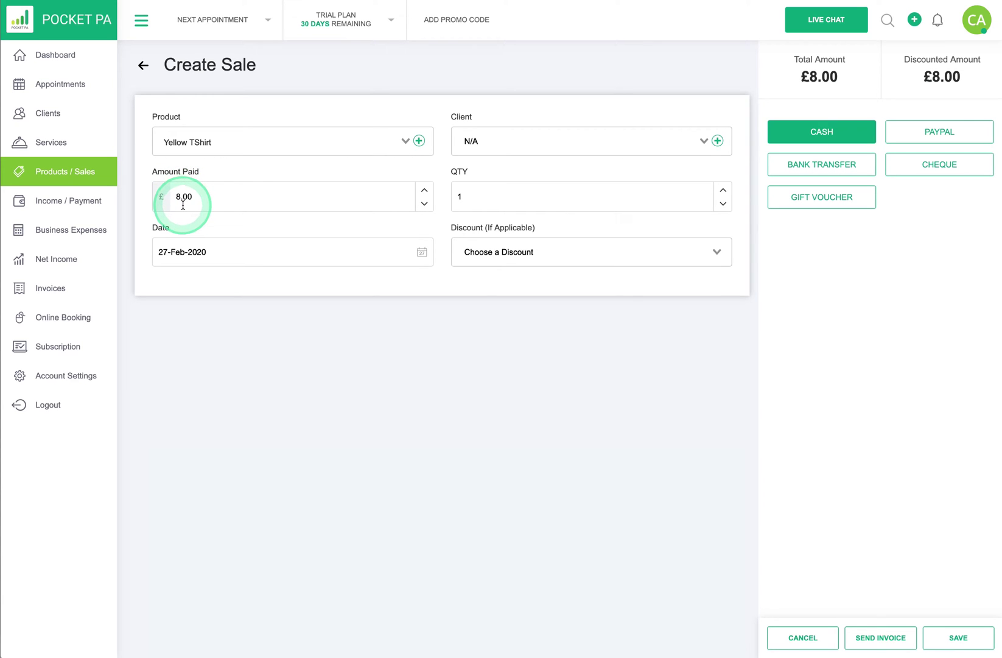
pyautogui.click(723, 191)
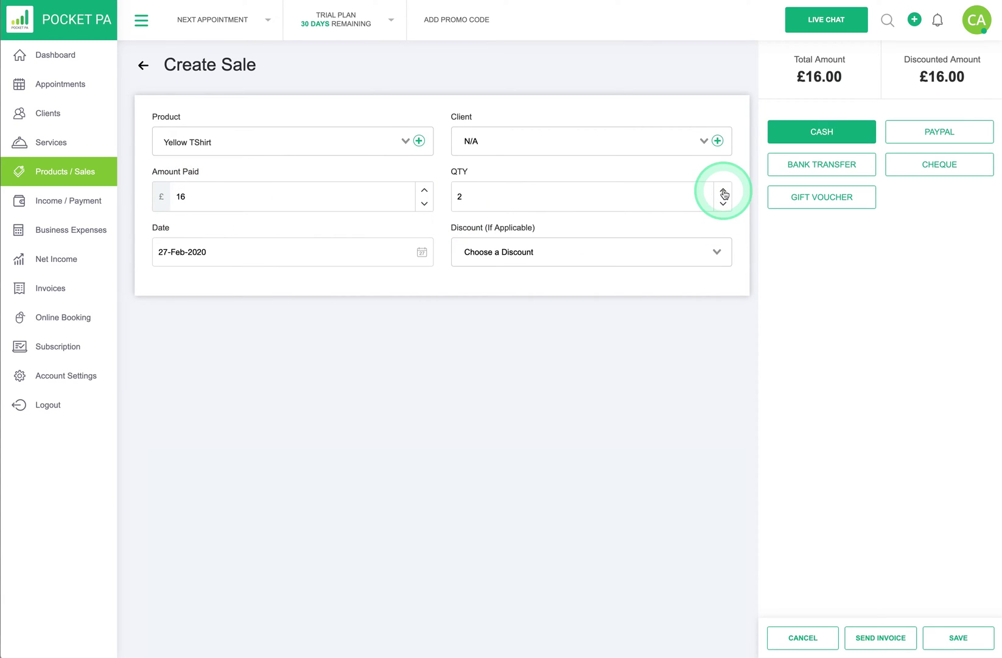
pyautogui.click(723, 191)
pyautogui.click(724, 190)
pyautogui.click(724, 201)
pyautogui.click(723, 201)
pyautogui.click(724, 201)
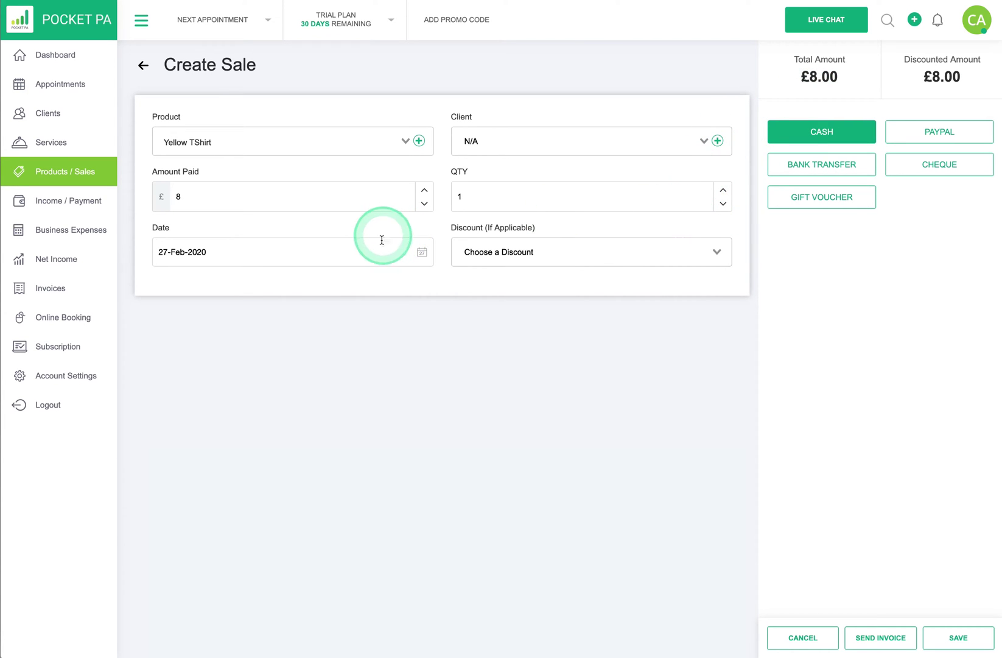
pyautogui.click(422, 255)
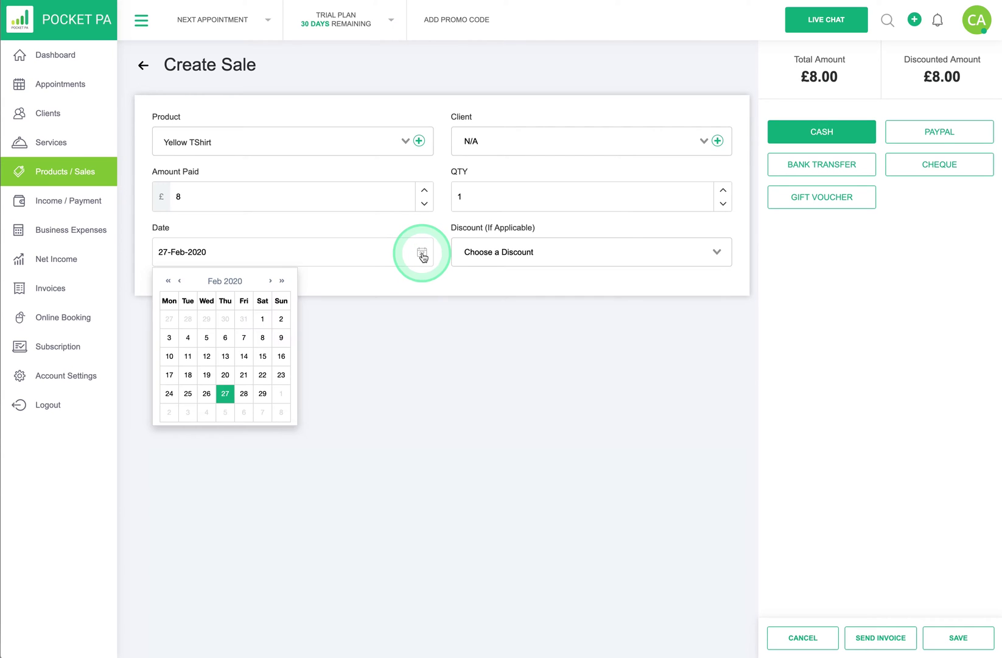
pyautogui.click(424, 256)
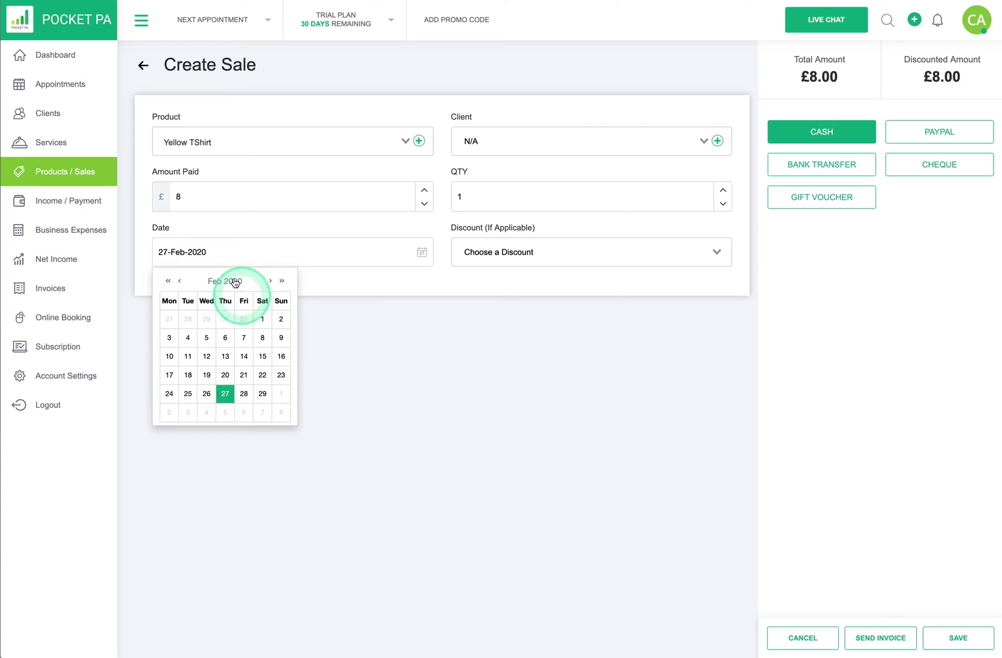
pyautogui.moveTo(235, 282); pyautogui.dragTo(425, 256)
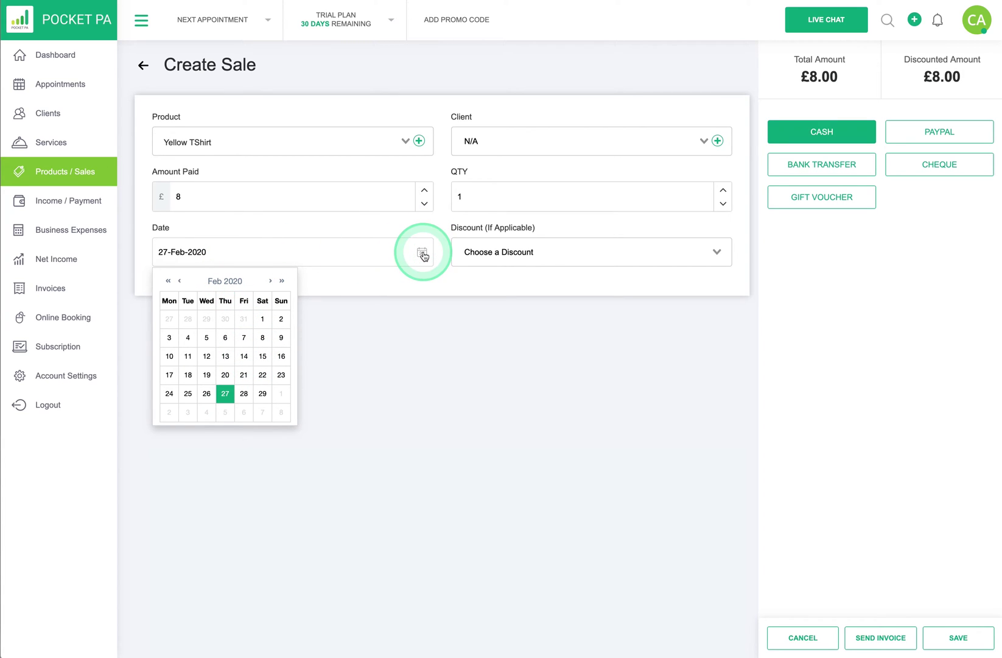
pyautogui.click(225, 393)
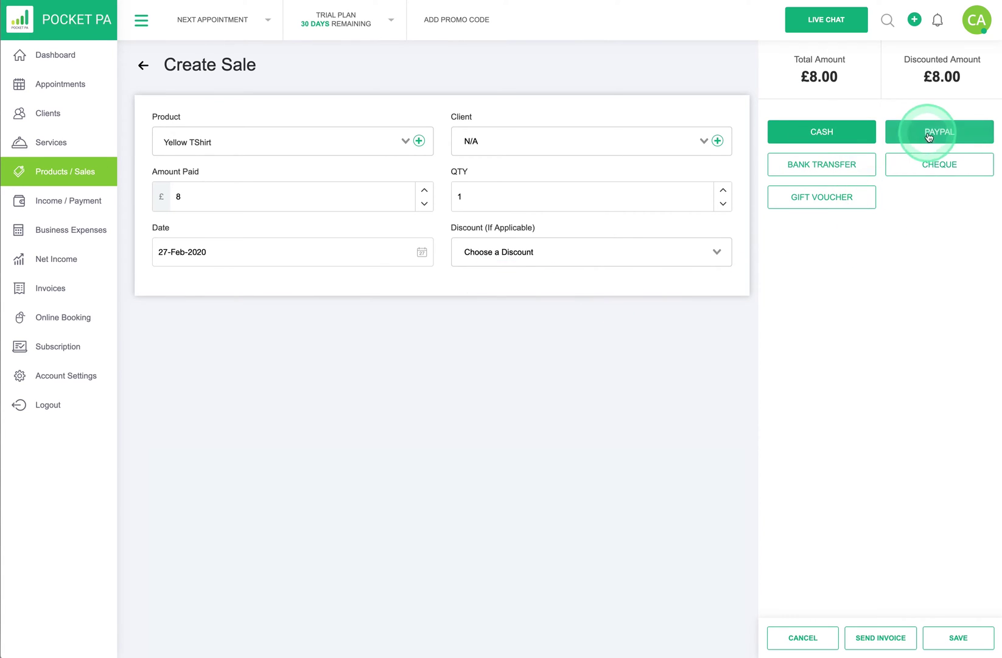
pyautogui.click(825, 134)
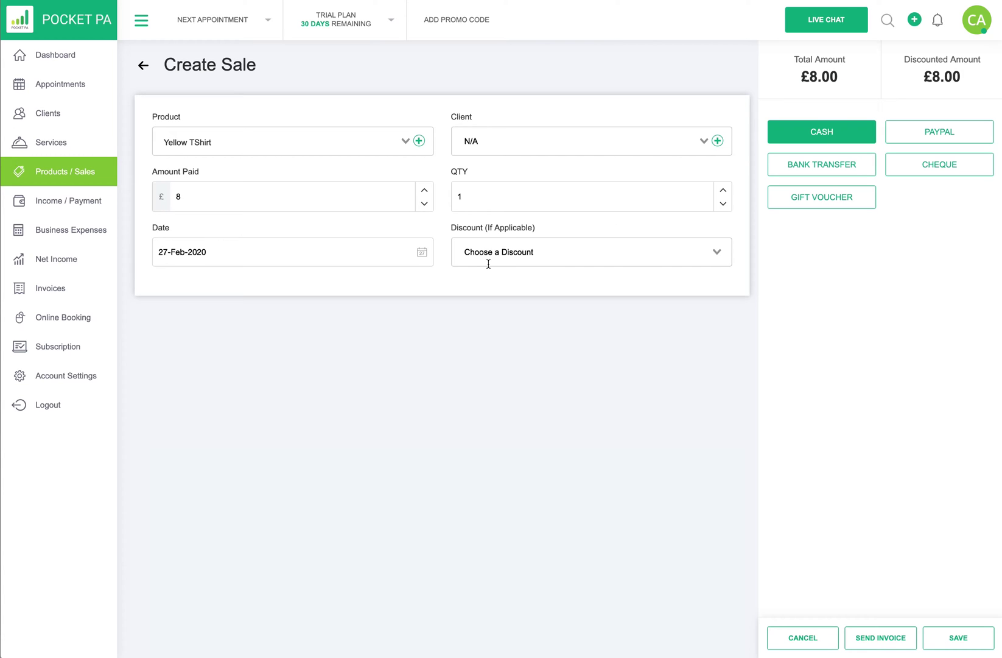
pyautogui.click(720, 253)
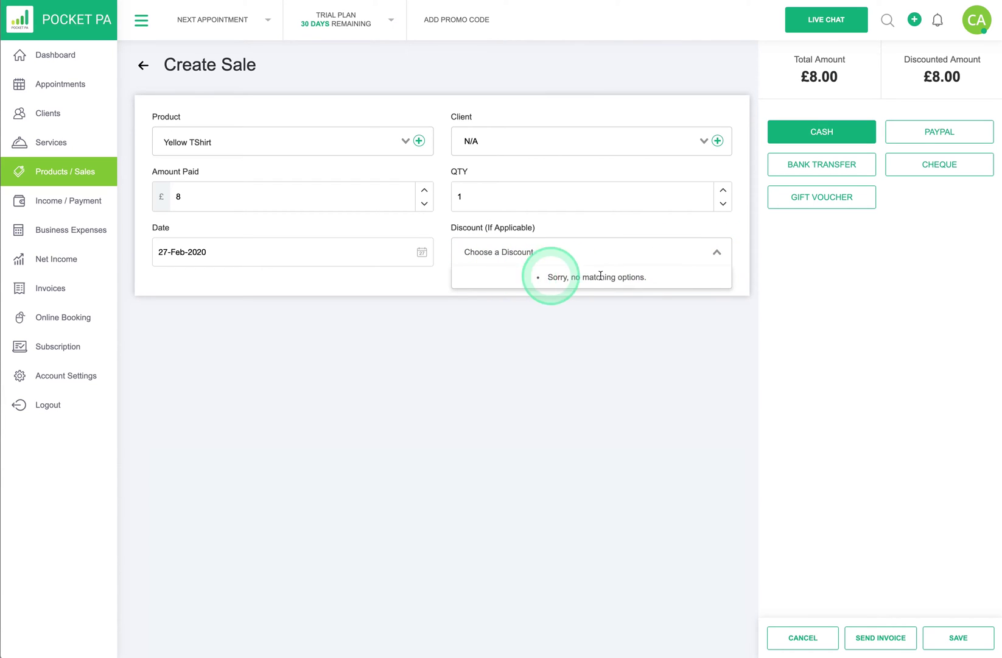
pyautogui.click(583, 226)
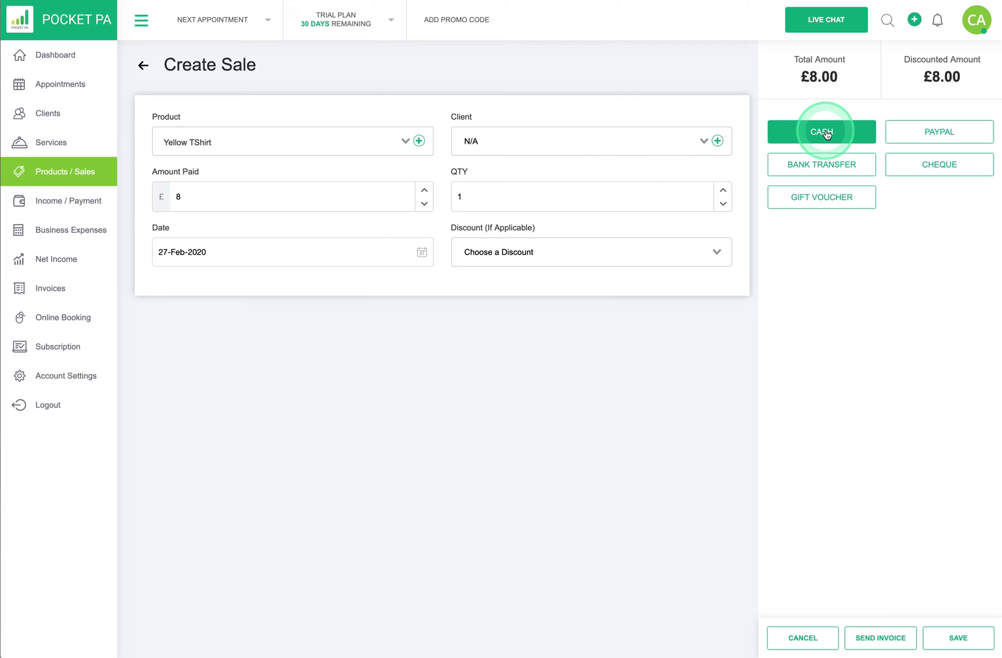
# Step: Save the £8 Yellow TShirt sale and open its View Sale details
pyautogui.click(954, 637)
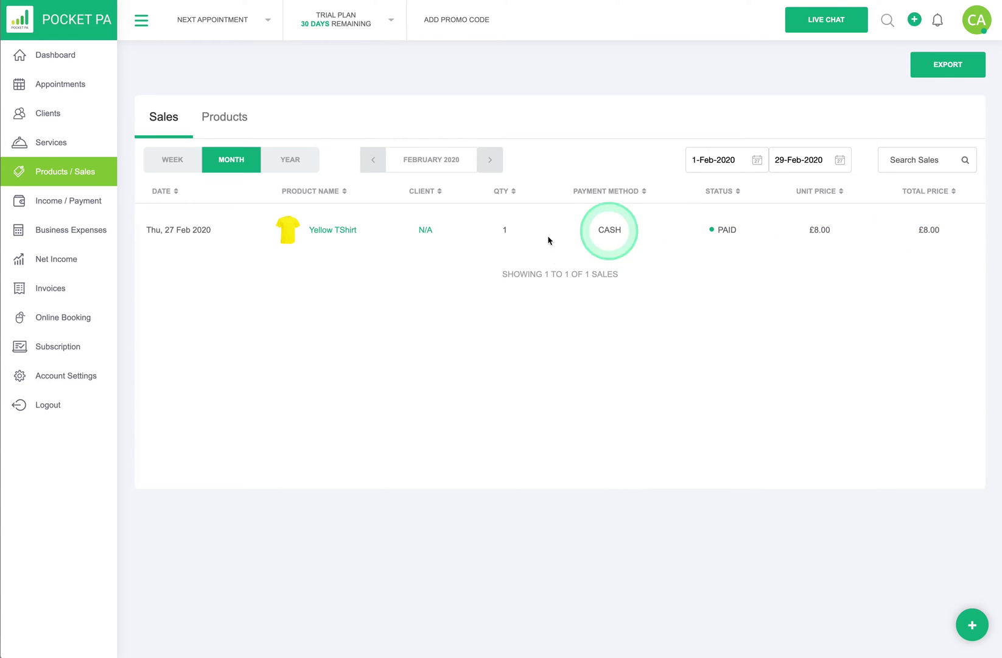
pyautogui.click(323, 234)
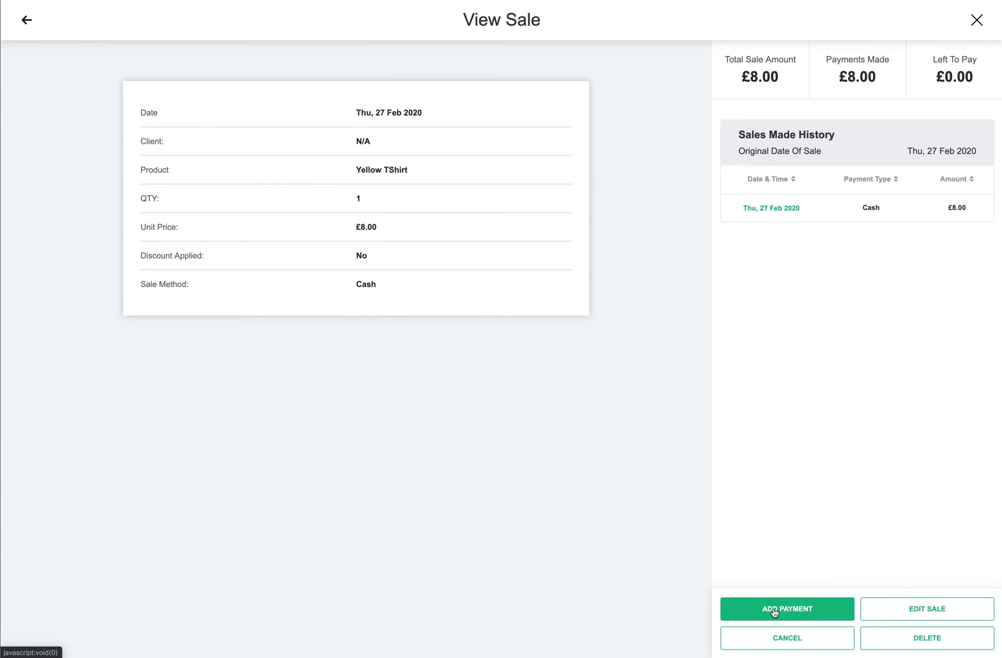
# Step: Edit the Yellow TShirt sale and assign it to the first listed client
pyautogui.click(907, 611)
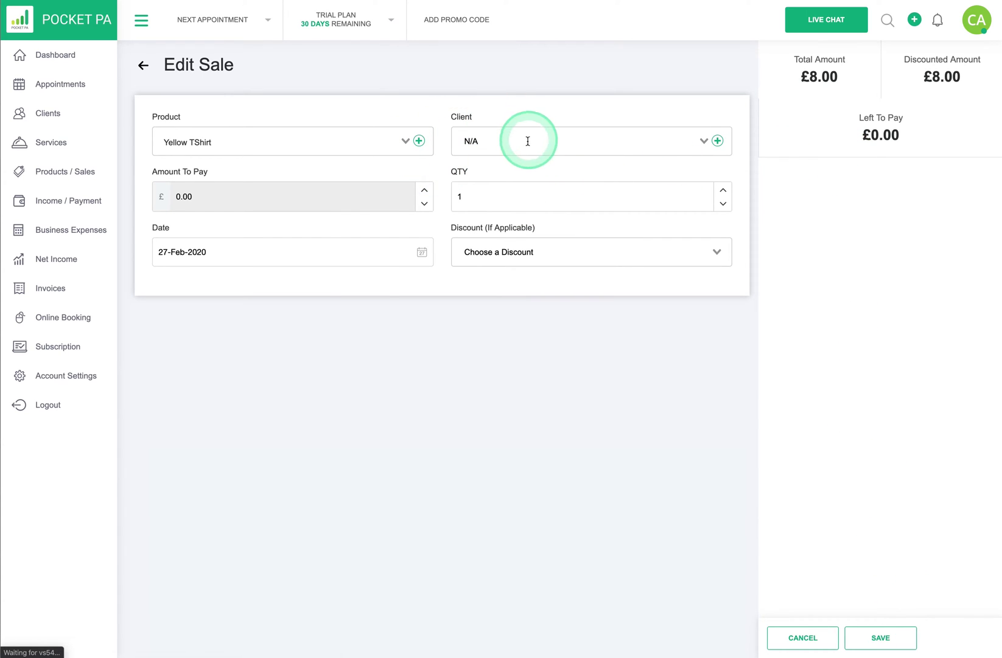
pyautogui.click(701, 142)
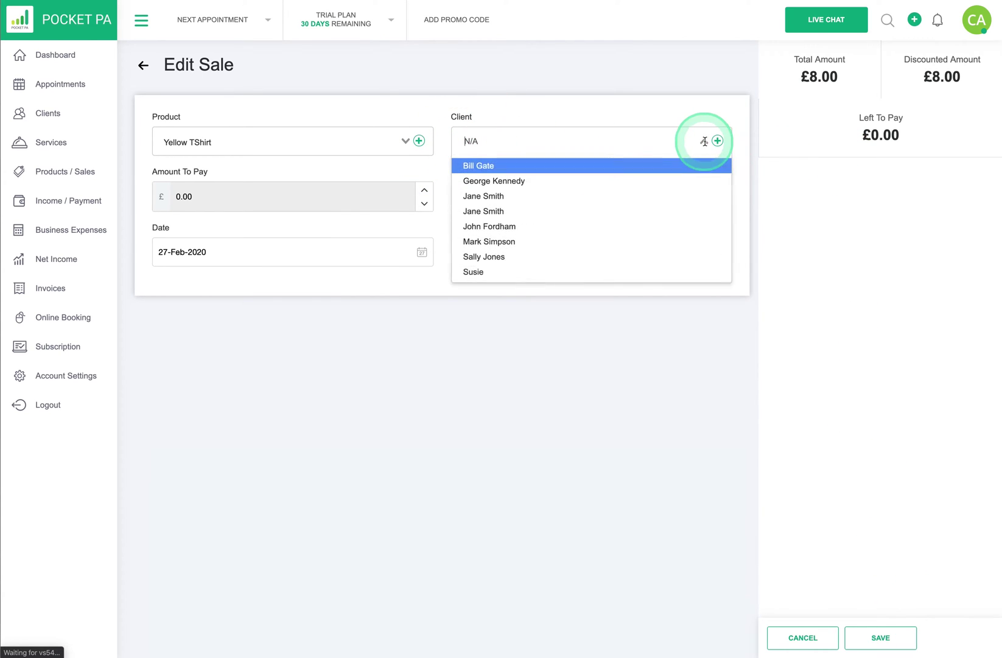
pyautogui.click(671, 166)
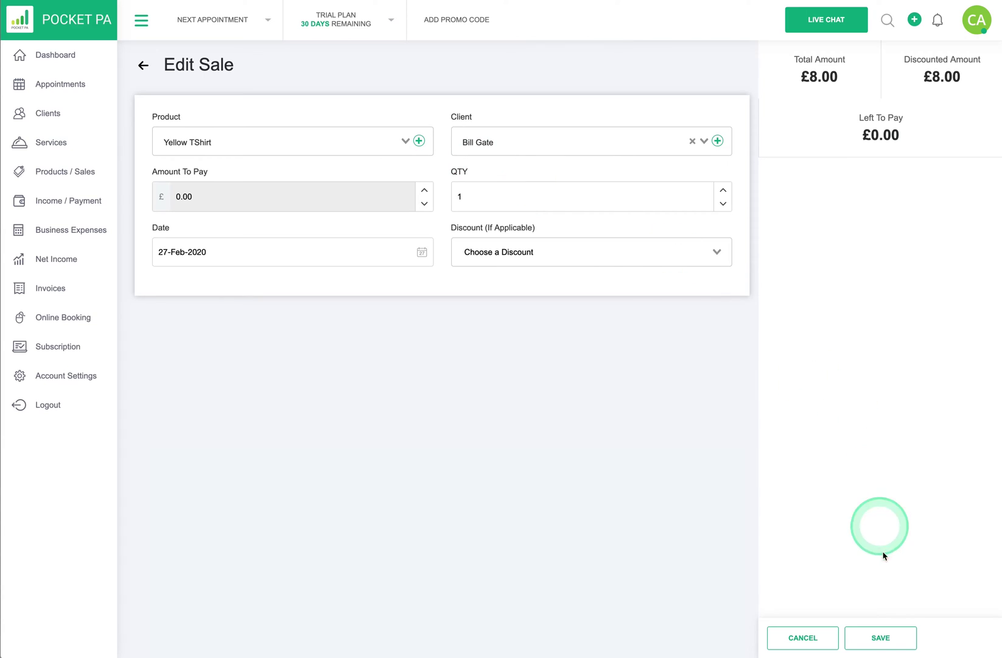
# Step: Save the edited Yellow TShirt sale with its client and dismiss the success message
pyautogui.click(877, 639)
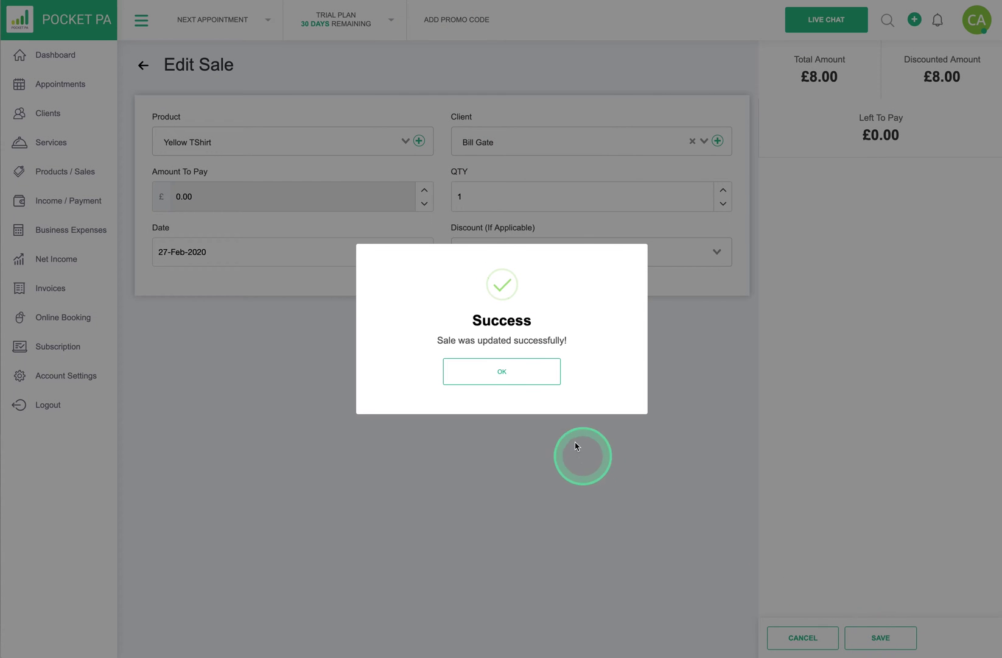
pyautogui.click(528, 372)
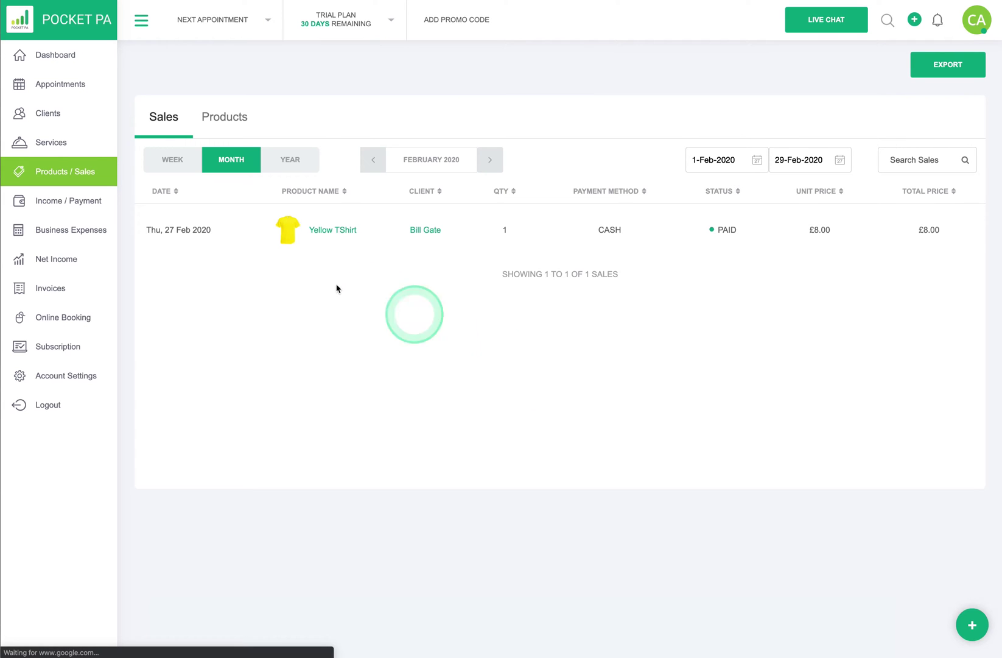
# Step: Confirm the client's Sales tab lists the £8 Yellow TShirt sale, then return to the Dashboard
pyautogui.click(427, 230)
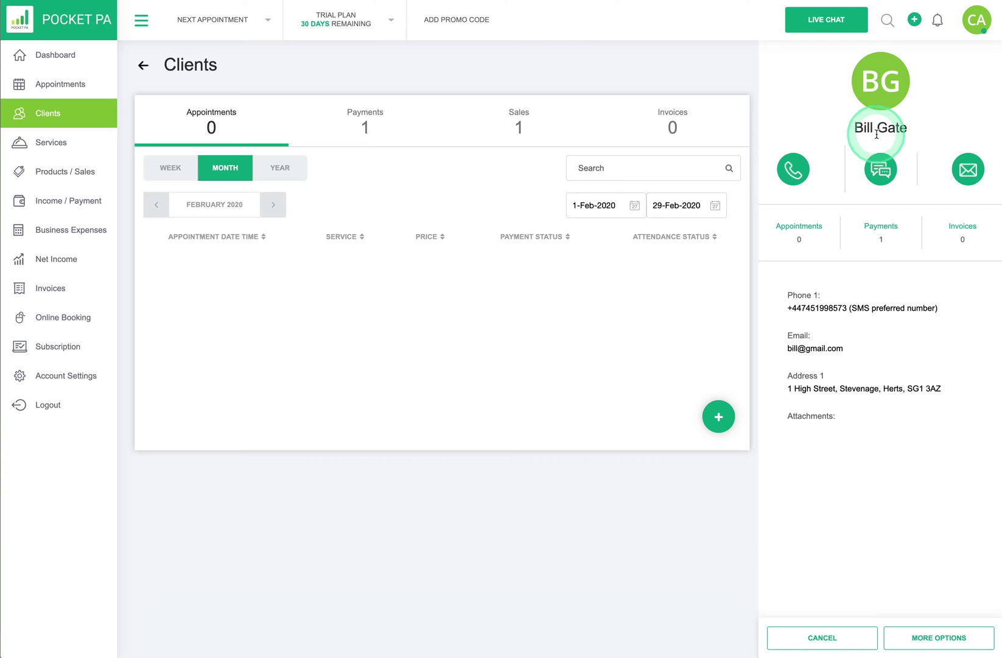
pyautogui.click(519, 129)
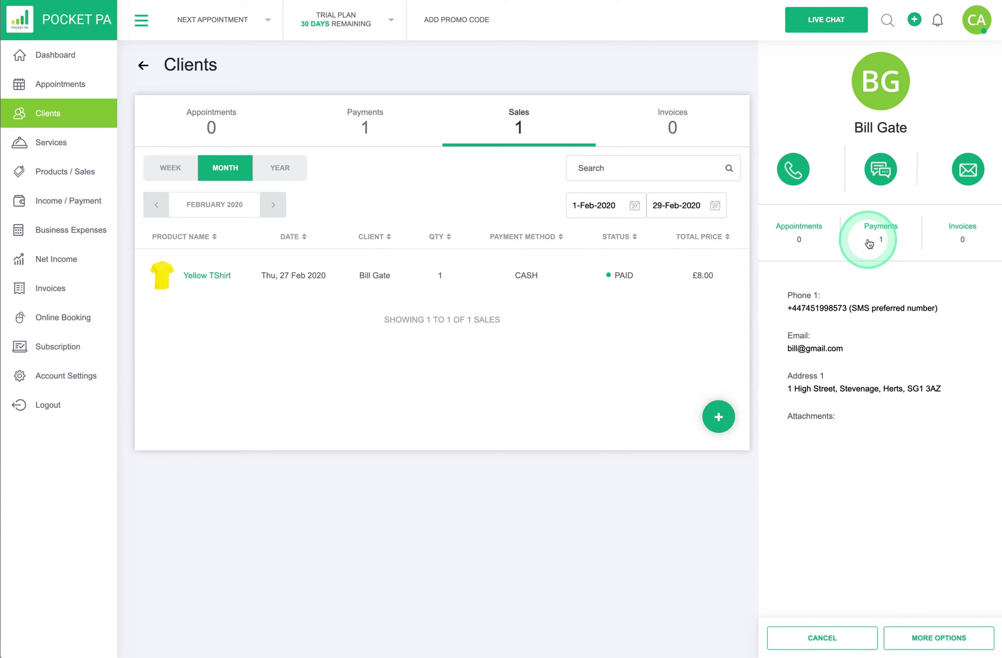
pyautogui.click(70, 59)
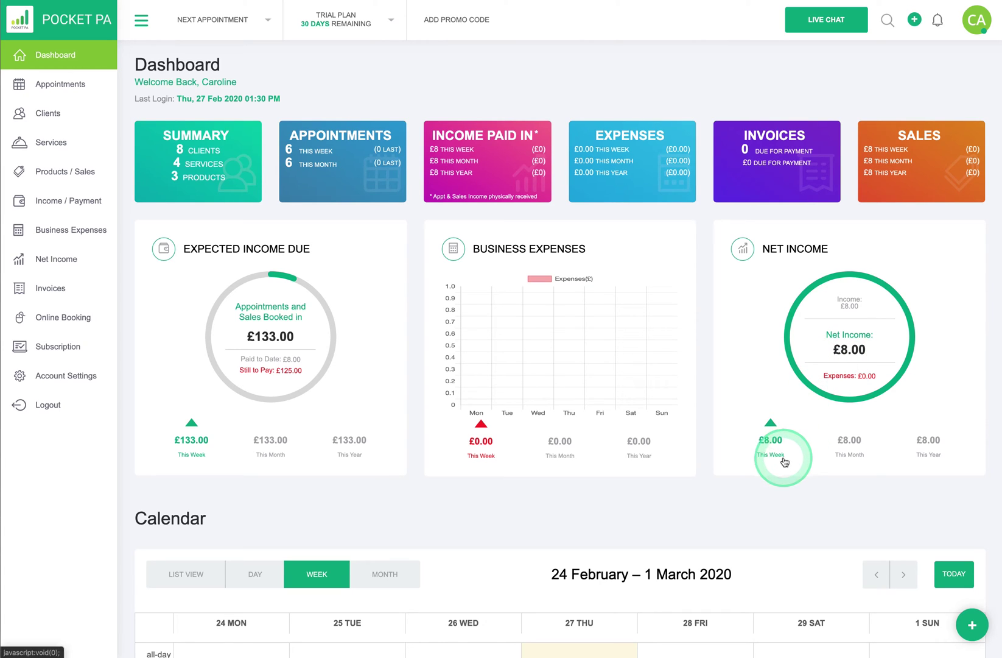
# Step: View Products / Sales, then the February 2020 Income / Payments breakdown: £133.00 booked, £125.00 to pay
pyautogui.scroll(-6, 739, 421)
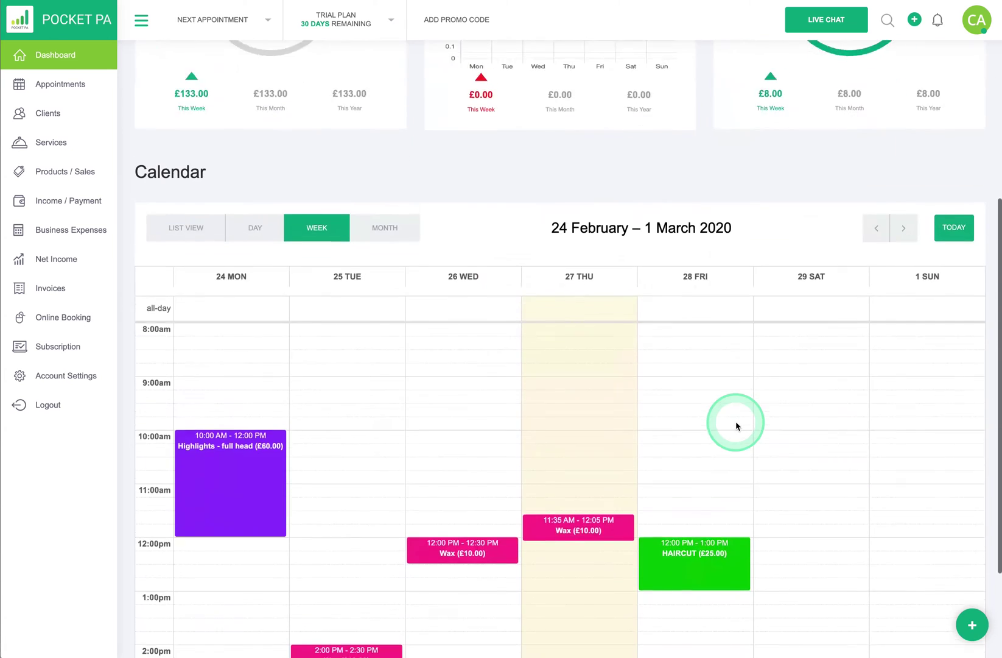
pyautogui.scroll(3, 735, 420)
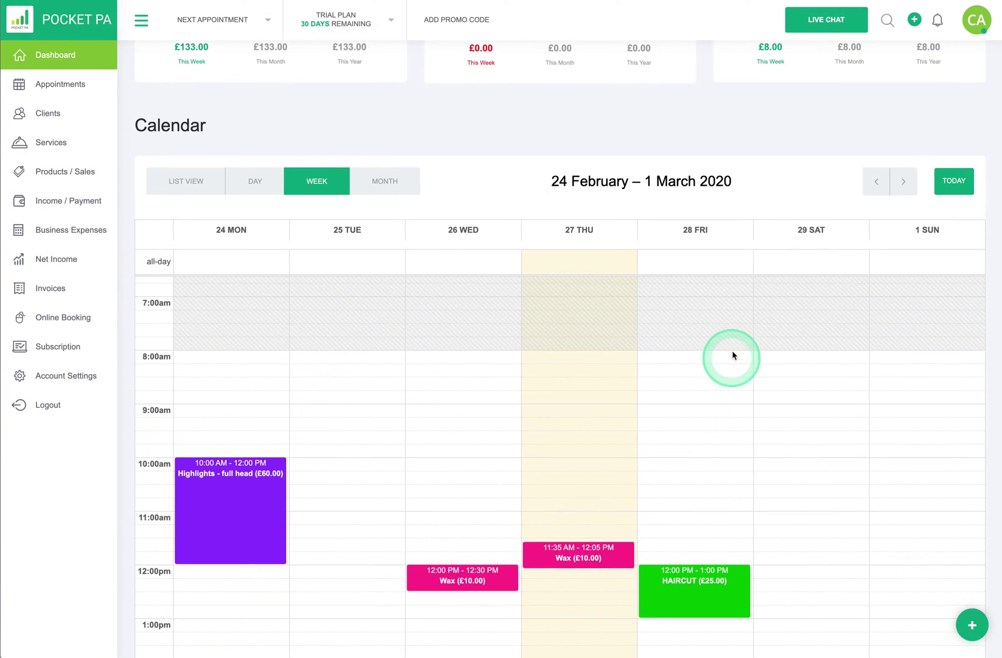
pyautogui.scroll(6, 763, 211)
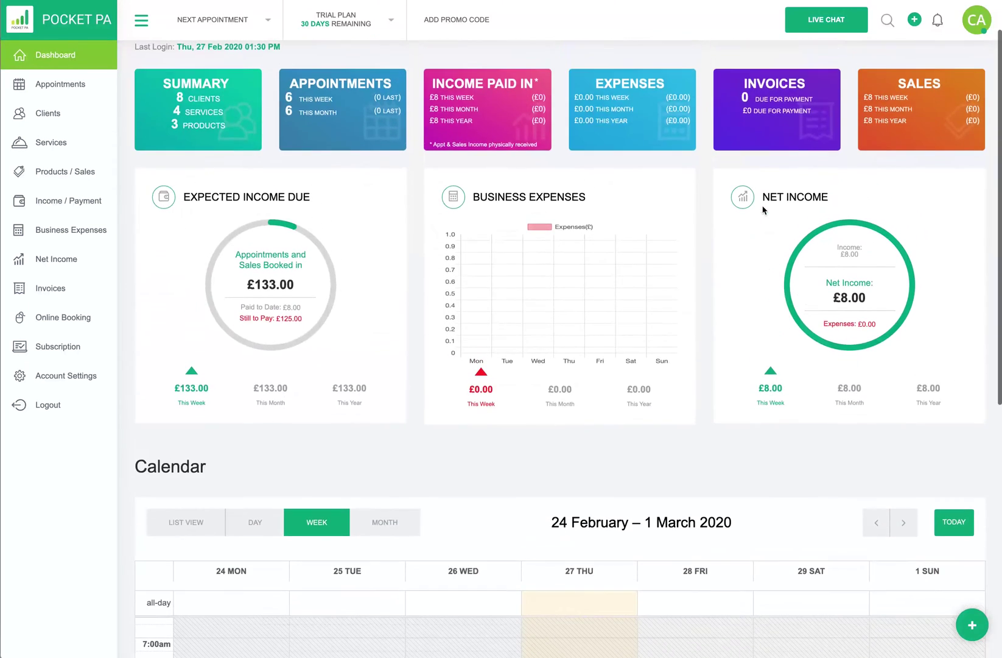
pyautogui.click(78, 172)
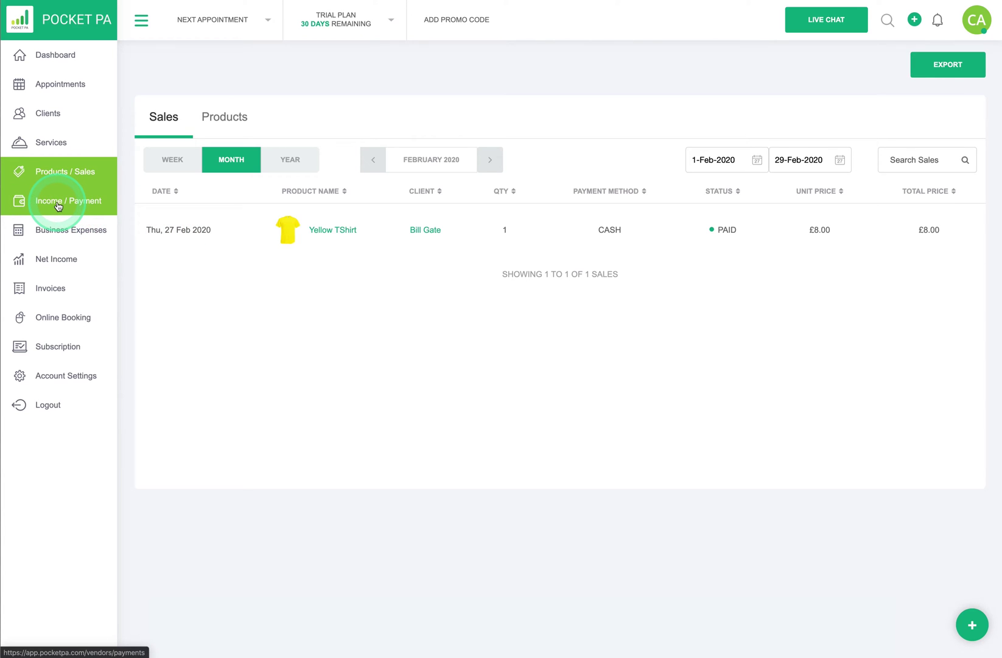
pyautogui.click(58, 203)
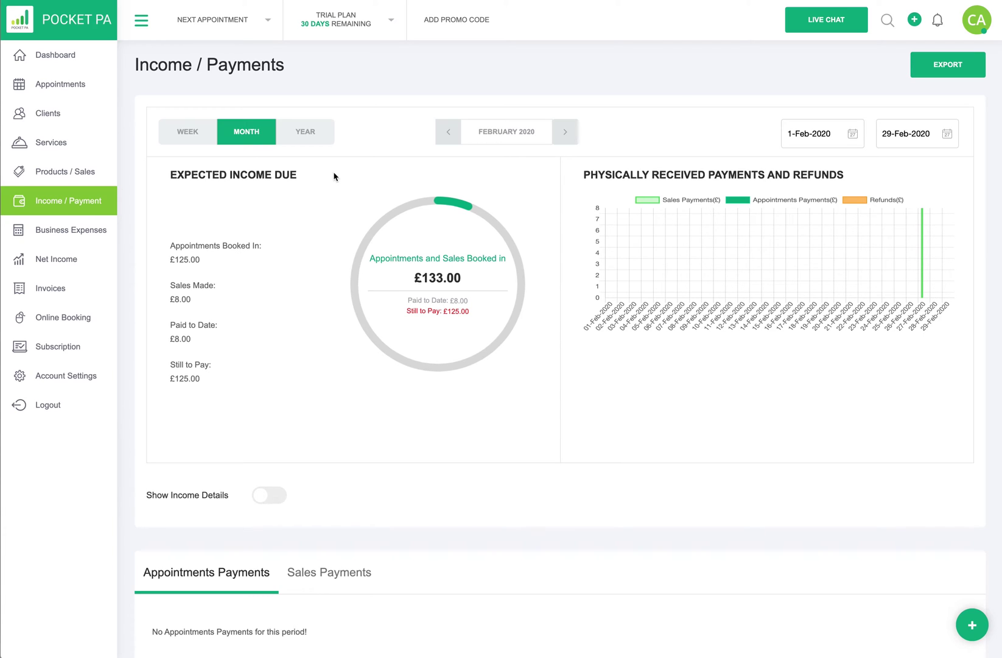
# Step: Switch to the Appointments calendar showing 24 February – 1 March 2020, including Highlights and Haircut
pyautogui.click(53, 87)
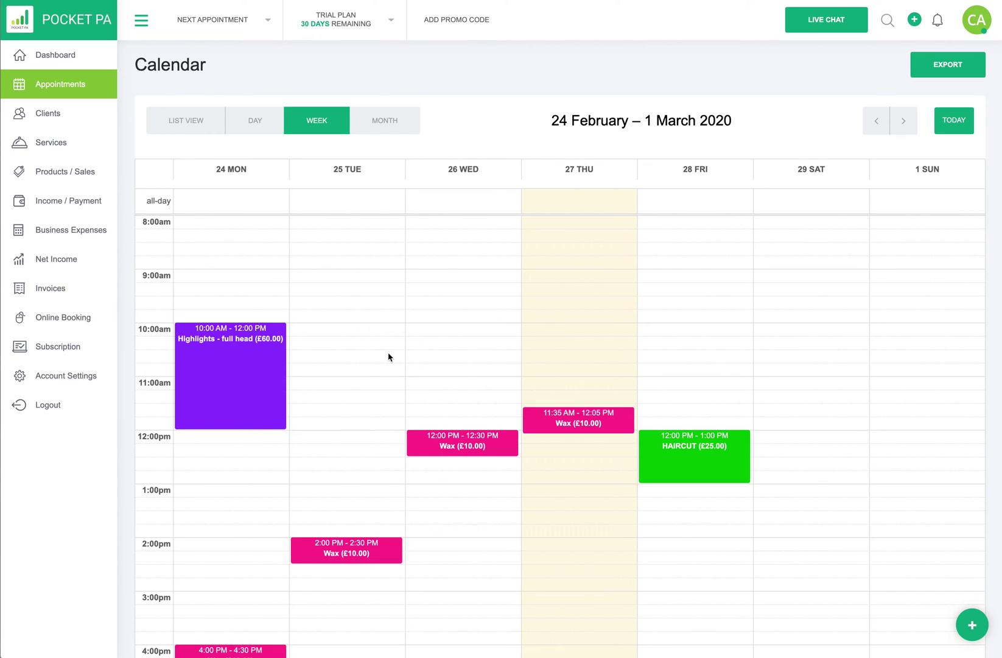
# Step: Open Monday's Highlights - full head details: £60.00, 2 hours, unpaid, Pending
pyautogui.scroll(-1, 938, 463)
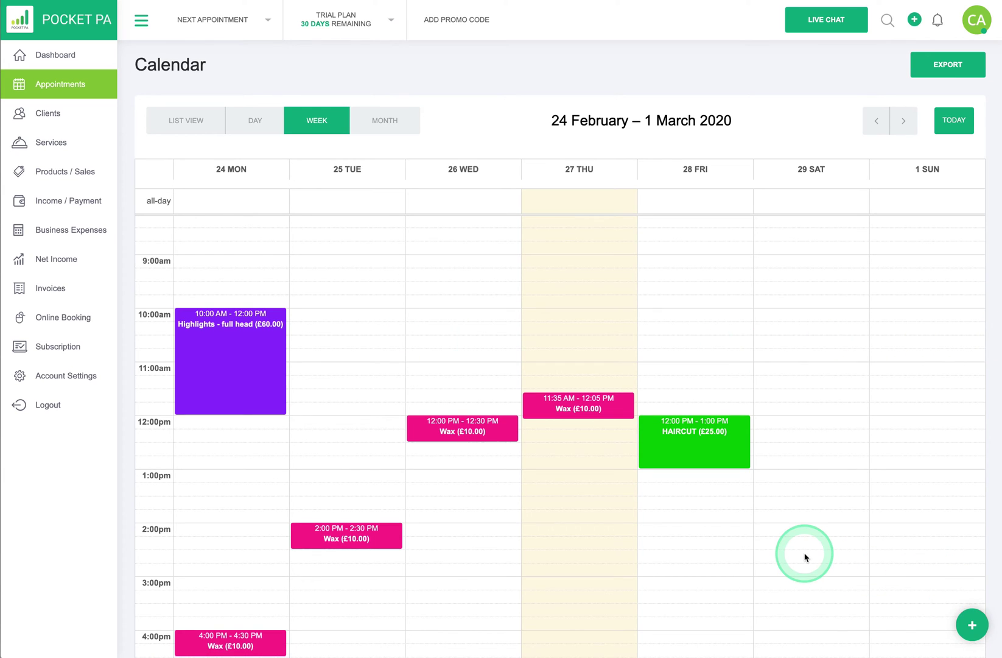
pyautogui.click(237, 348)
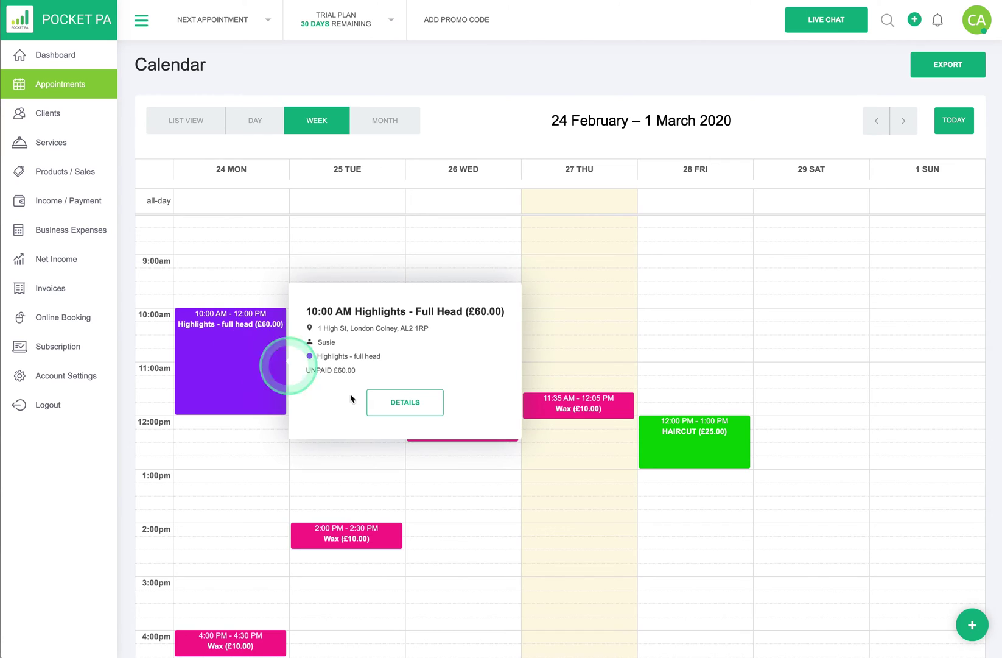
pyautogui.click(403, 411)
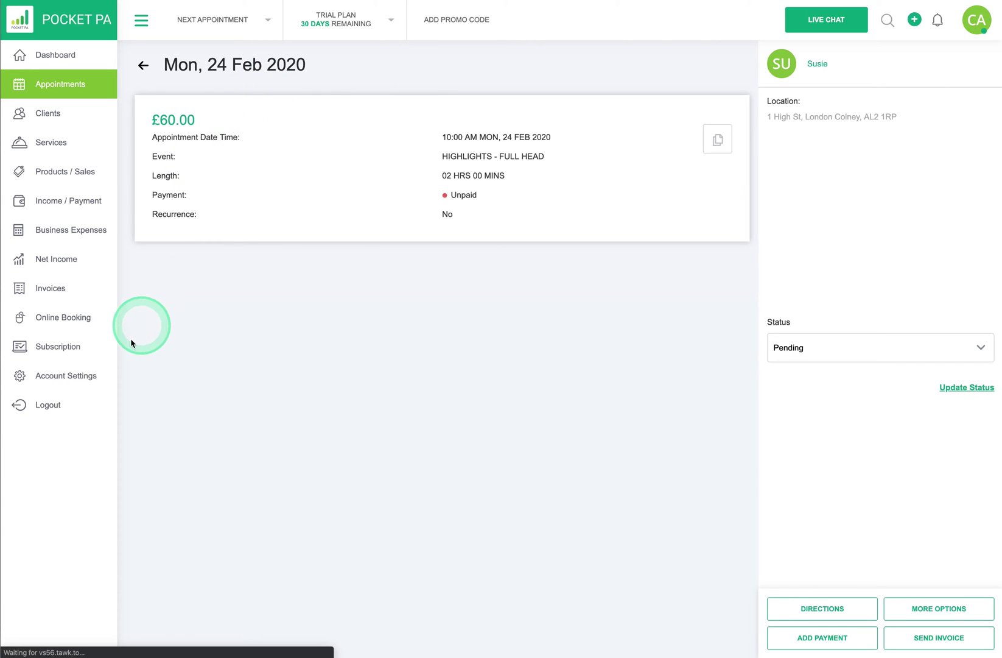
# Step: In Payment Method & Currency Options, keep £ Pound, disable Cheque and Gift Voucher, and save
pyautogui.click(86, 378)
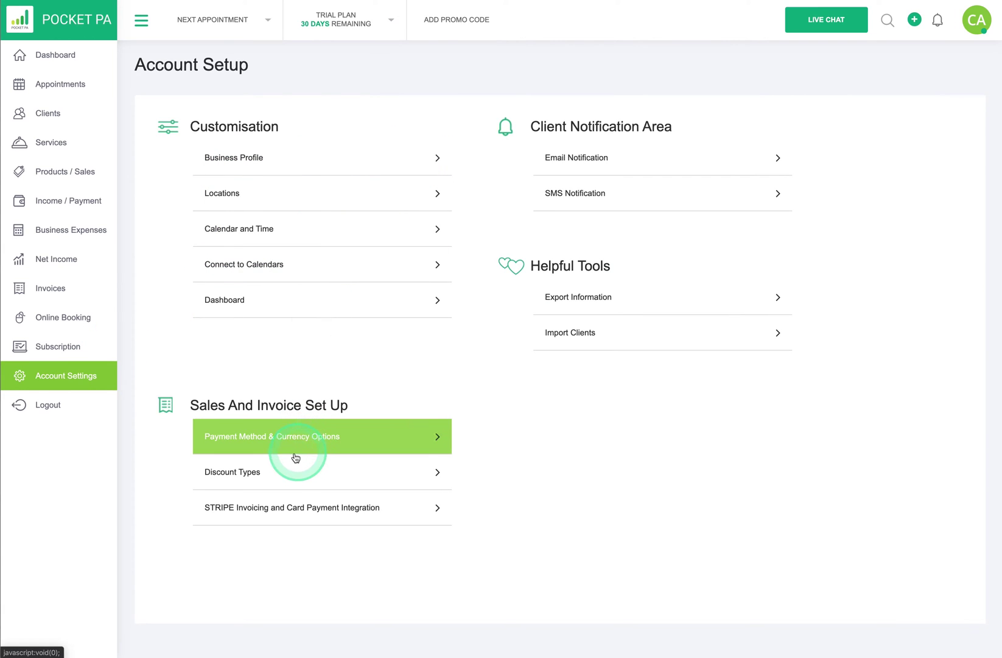
pyautogui.click(267, 438)
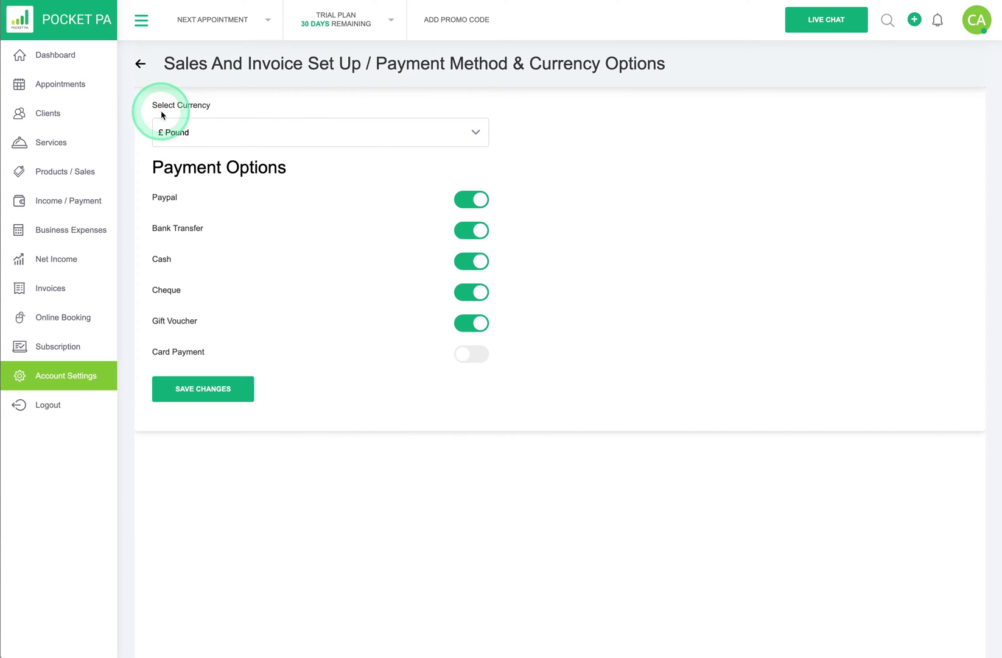
pyautogui.click(475, 131)
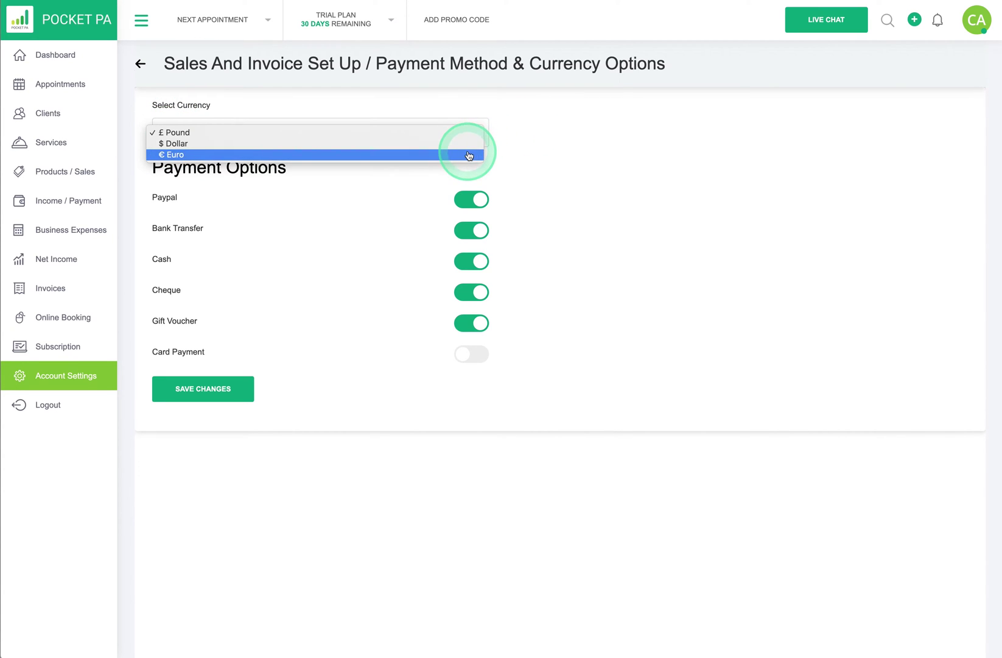
pyautogui.click(481, 132)
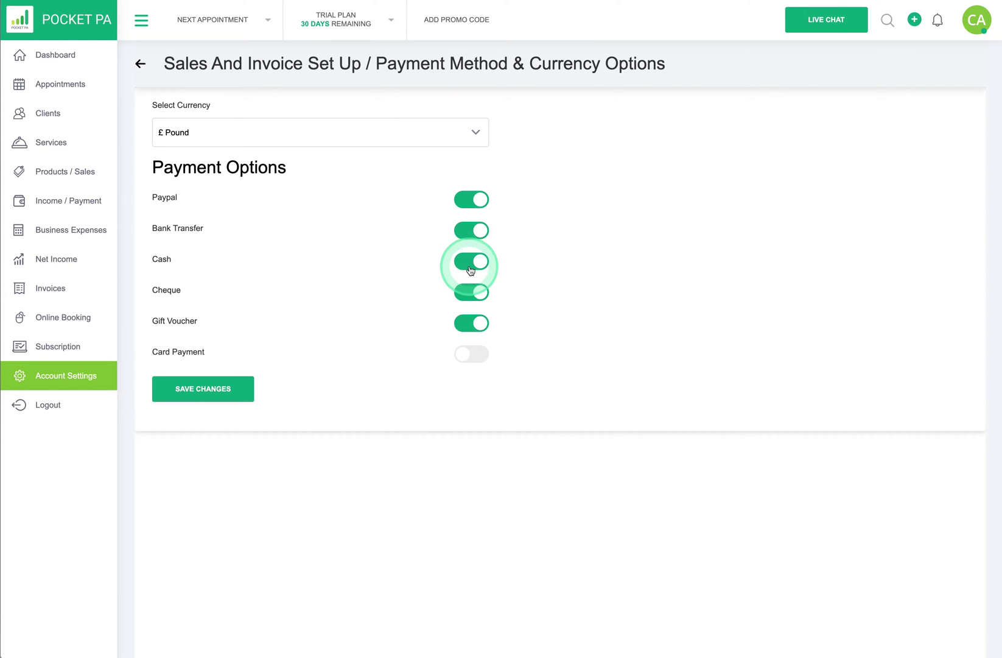
pyautogui.click(470, 301)
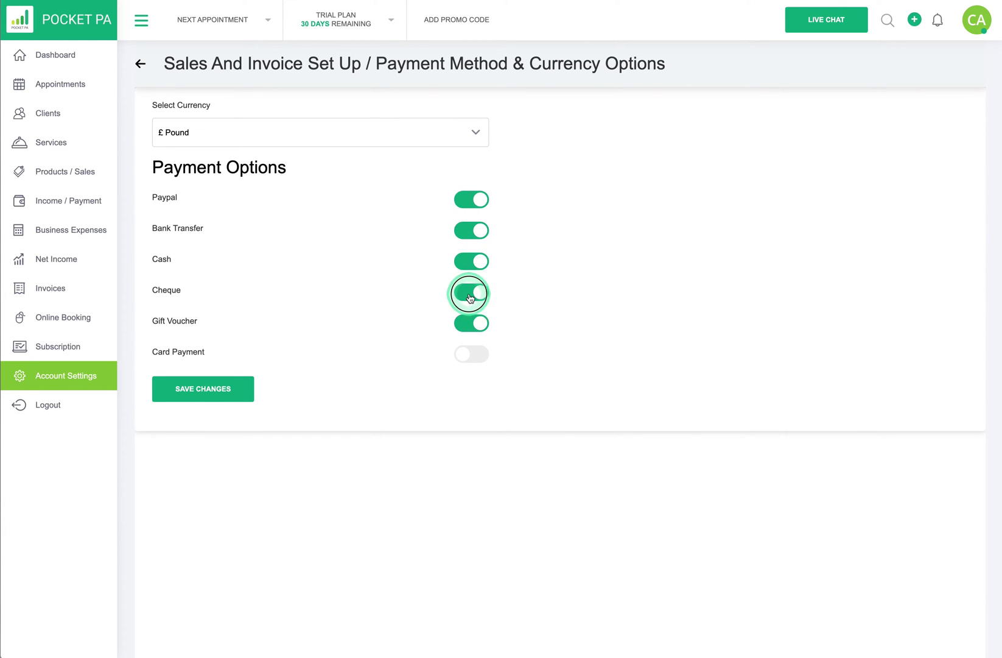
pyautogui.click(473, 326)
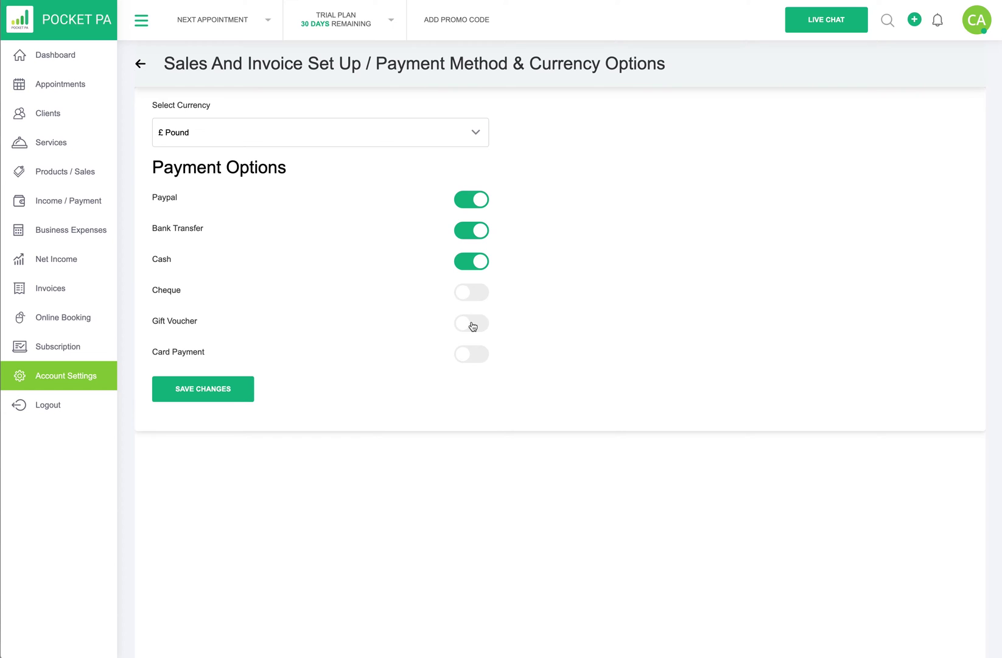
pyautogui.click(240, 392)
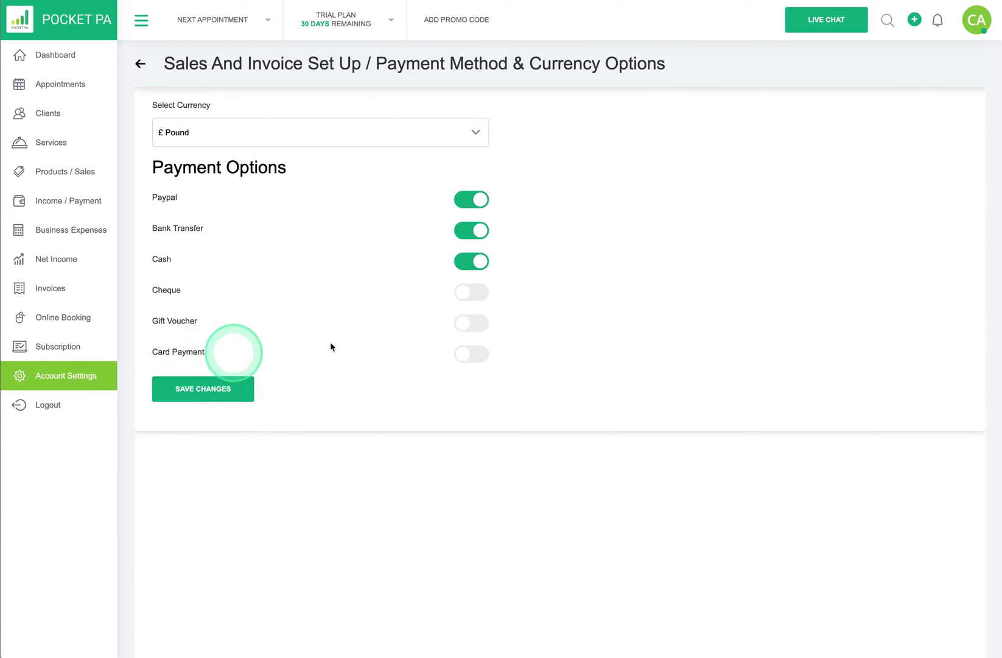
# Step: Look at the Stripe card payment connection, then return to Account Setup with card payments still off
pyautogui.click(469, 357)
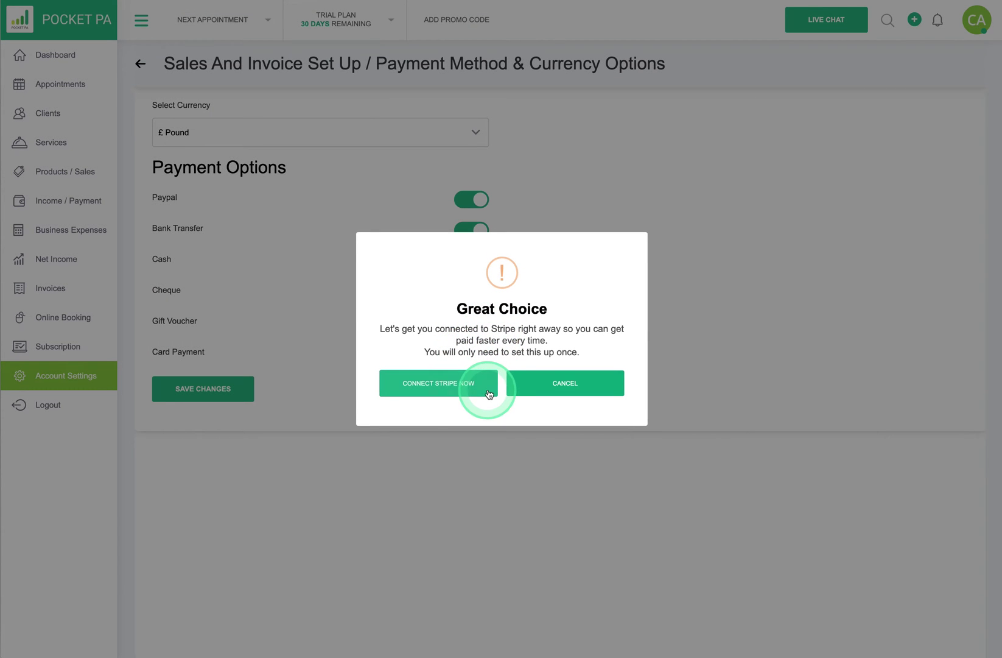
pyautogui.click(438, 390)
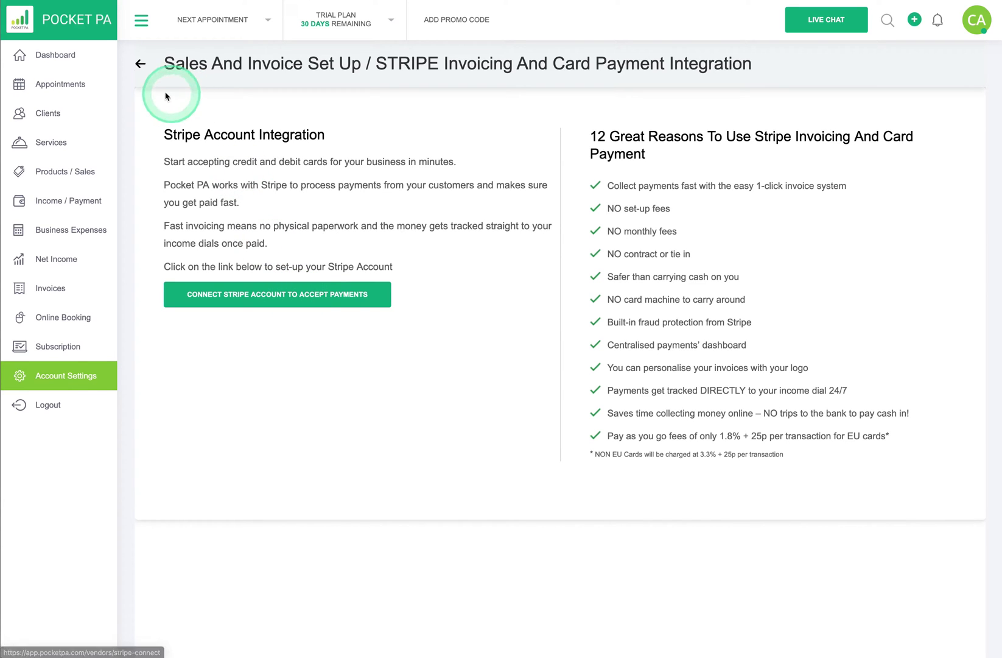
pyautogui.click(141, 64)
pyautogui.click(222, 434)
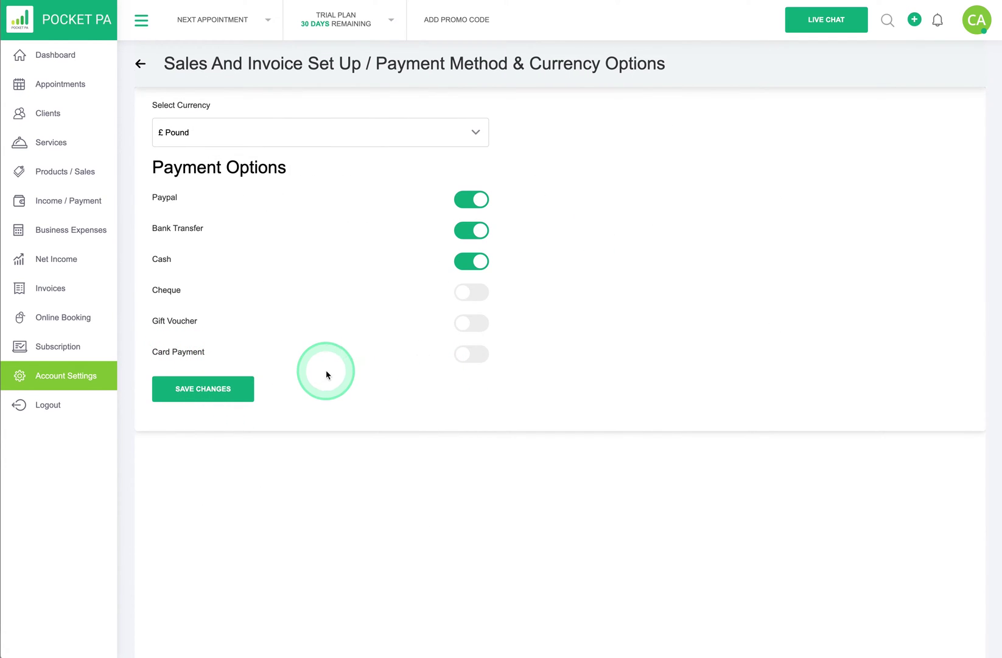
pyautogui.click(141, 64)
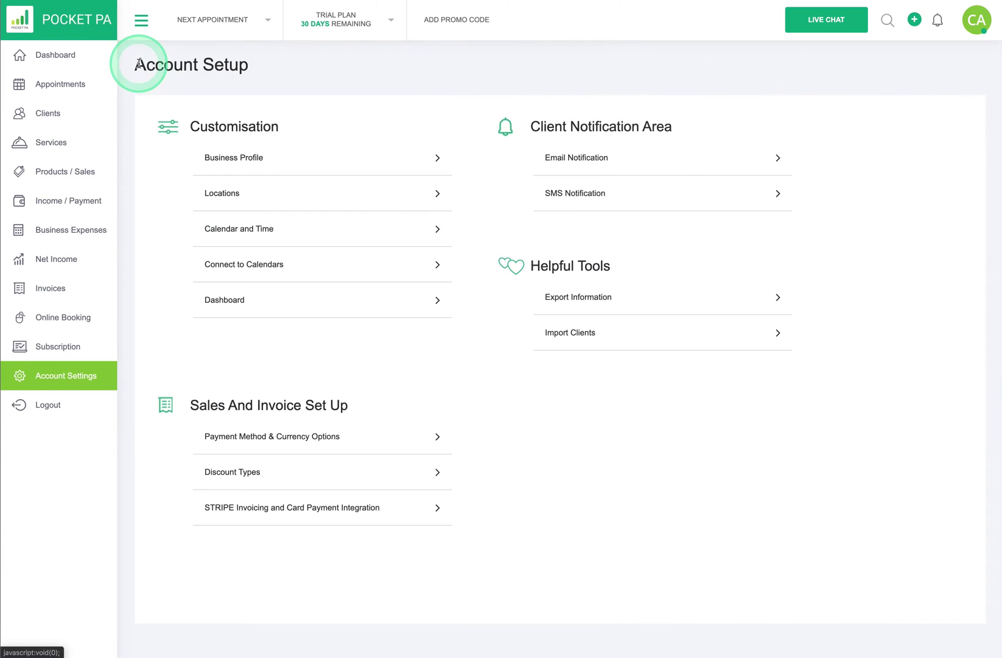
# Step: From Discount Types, bring up a blank Add New Discount form defaulting to 0.00 percent
pyautogui.click(219, 475)
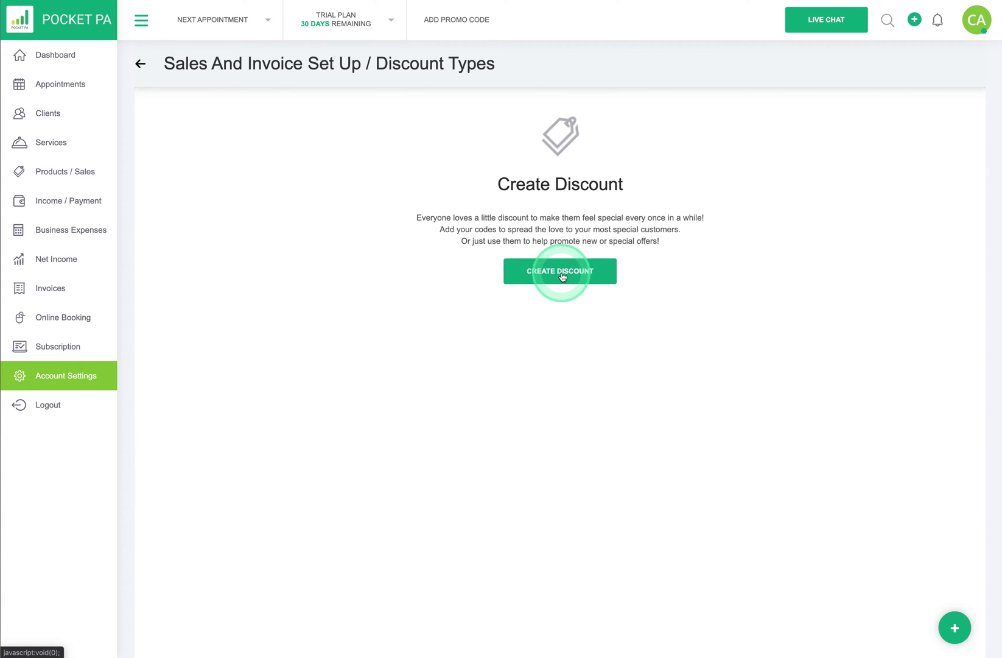
pyautogui.click(954, 629)
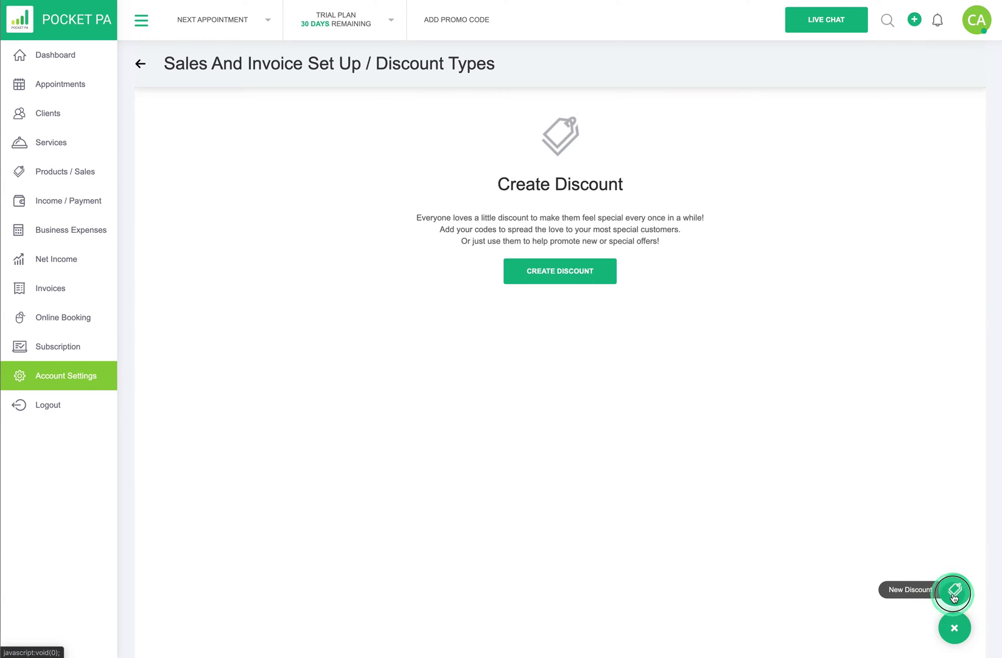
pyautogui.click(955, 596)
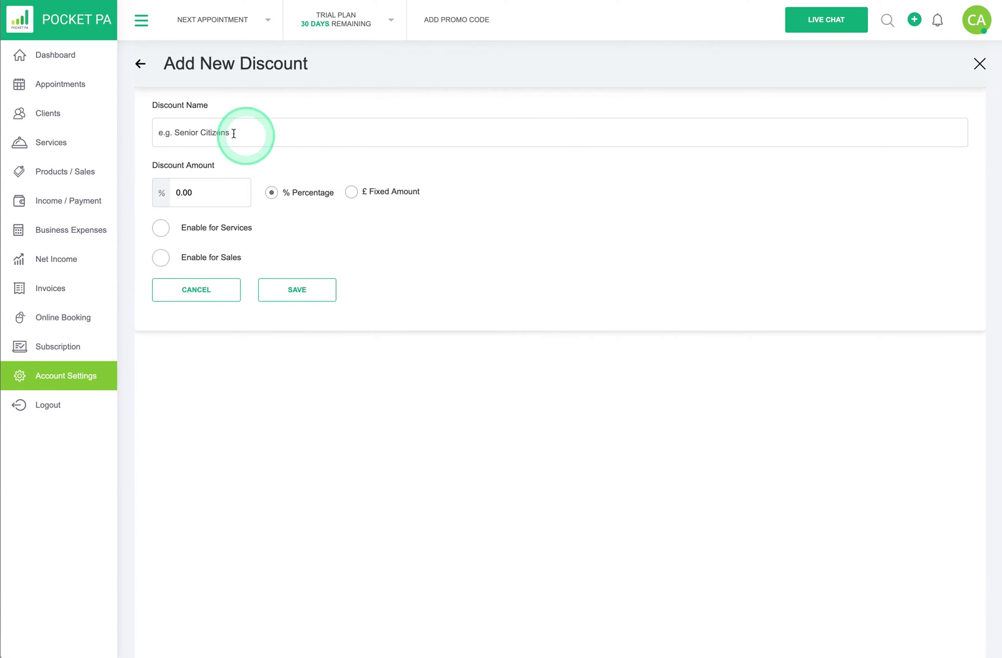
# Step: Name the discount Student and enter a fixed amount of 5
pyautogui.click(160, 133)
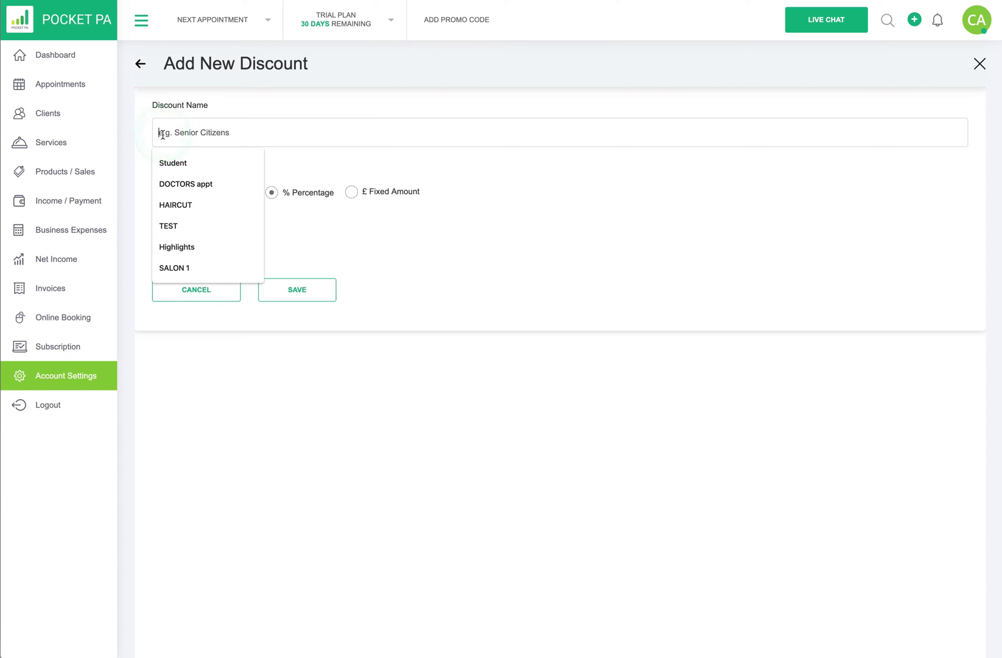
pyautogui.click(169, 163)
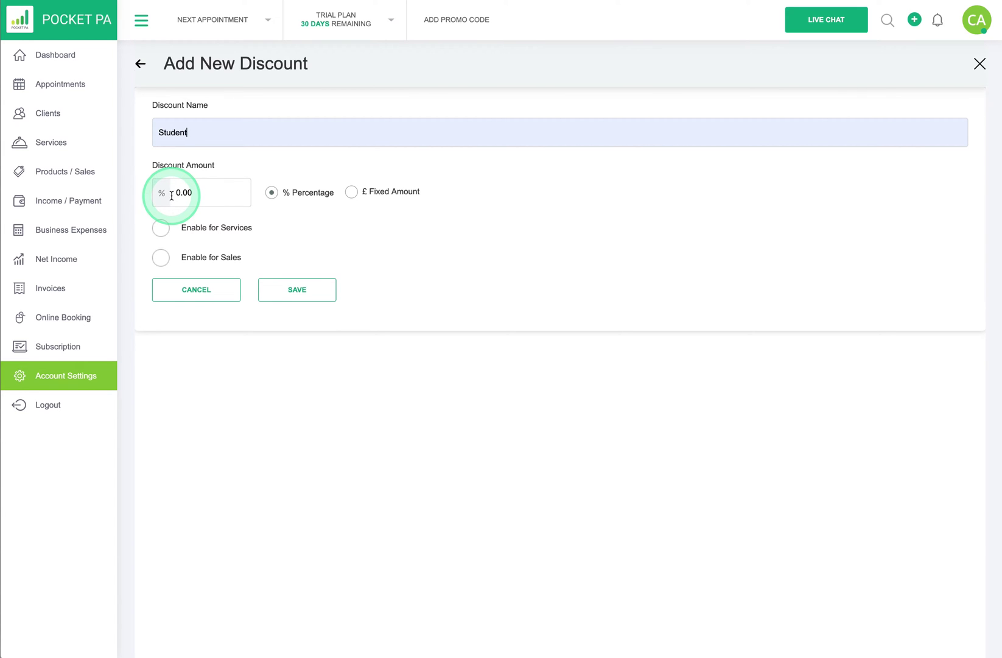
pyautogui.click(351, 193)
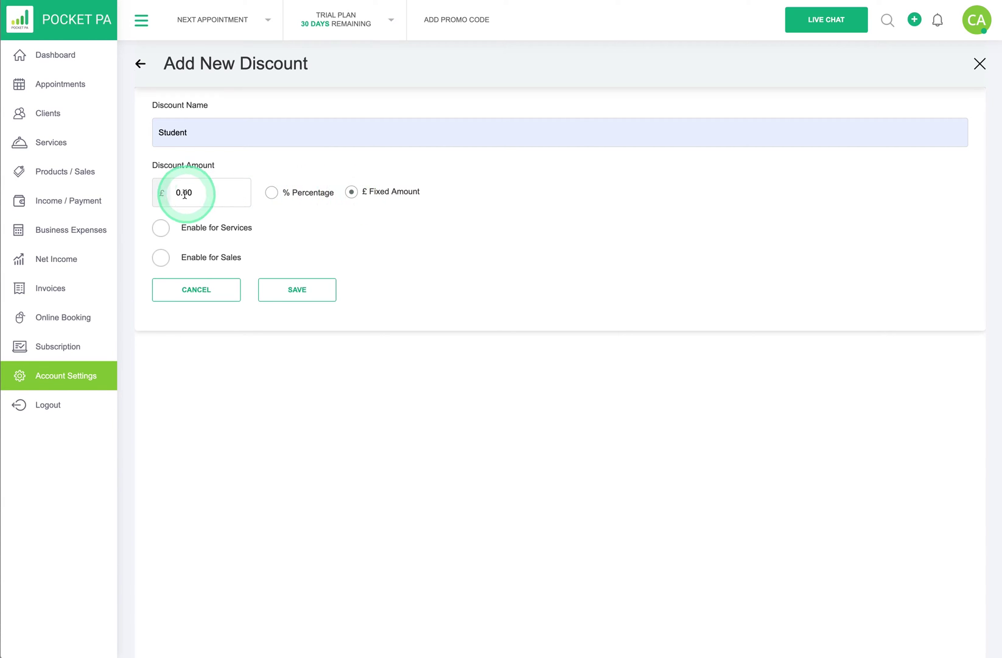
pyautogui.moveTo(180, 194); pyautogui.dragTo(174, 194)
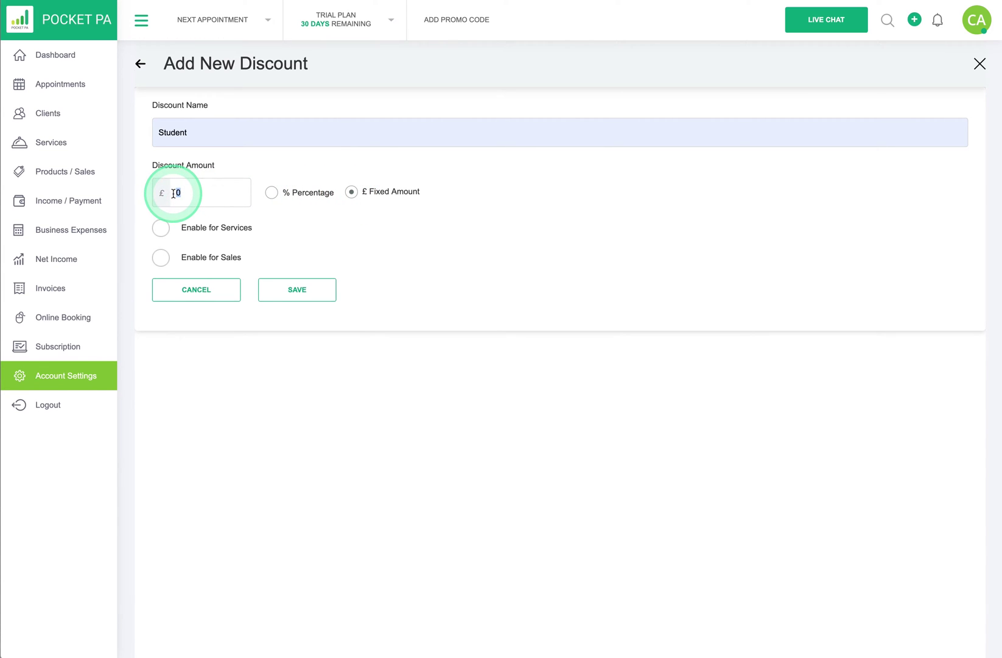
pyautogui.write('5')
pyautogui.click(163, 223)
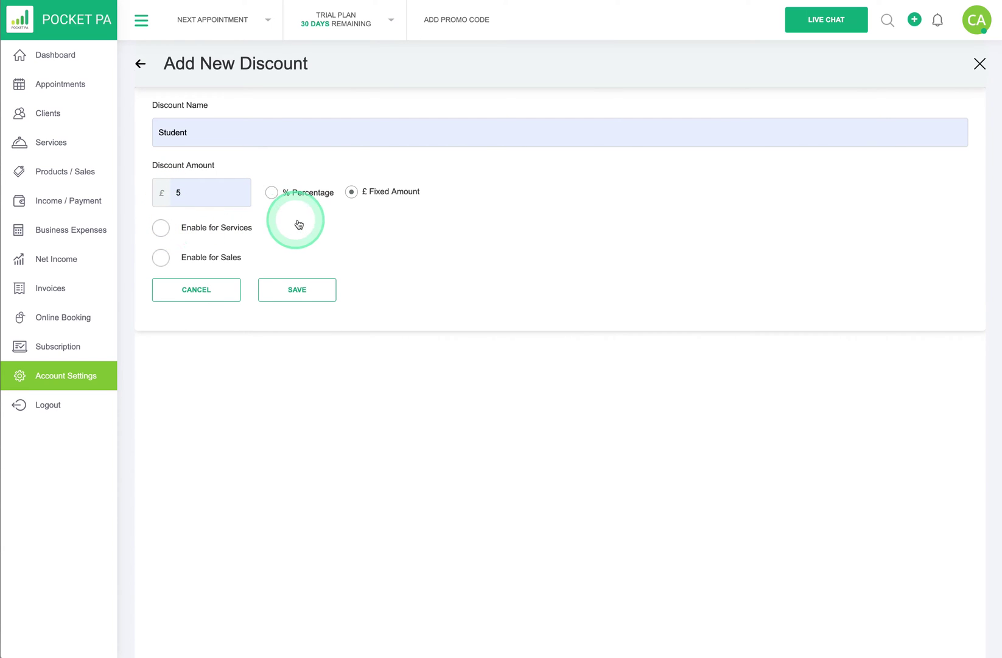
# Step: Change it to 10 percent, enable it for services and sales, and save
pyautogui.click(272, 193)
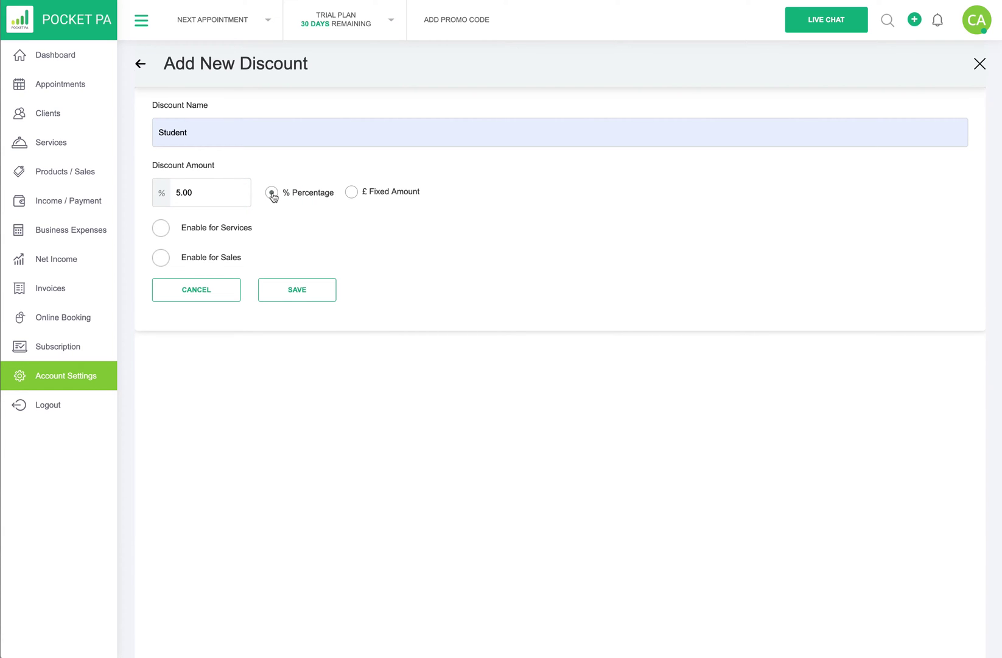
pyautogui.click(196, 191)
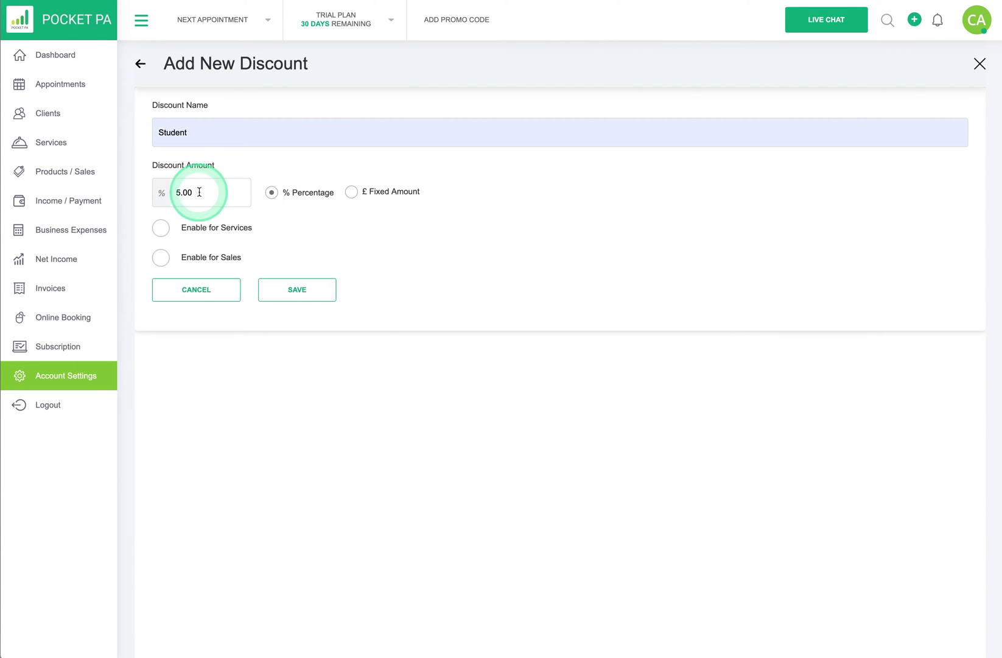
pyautogui.press('BackSpace')
pyautogui.press('BackSpace')
pyautogui.press('BackSpace')
pyautogui.moveTo(175, 191); pyautogui.dragTo(165, 191)
pyautogui.write('10')
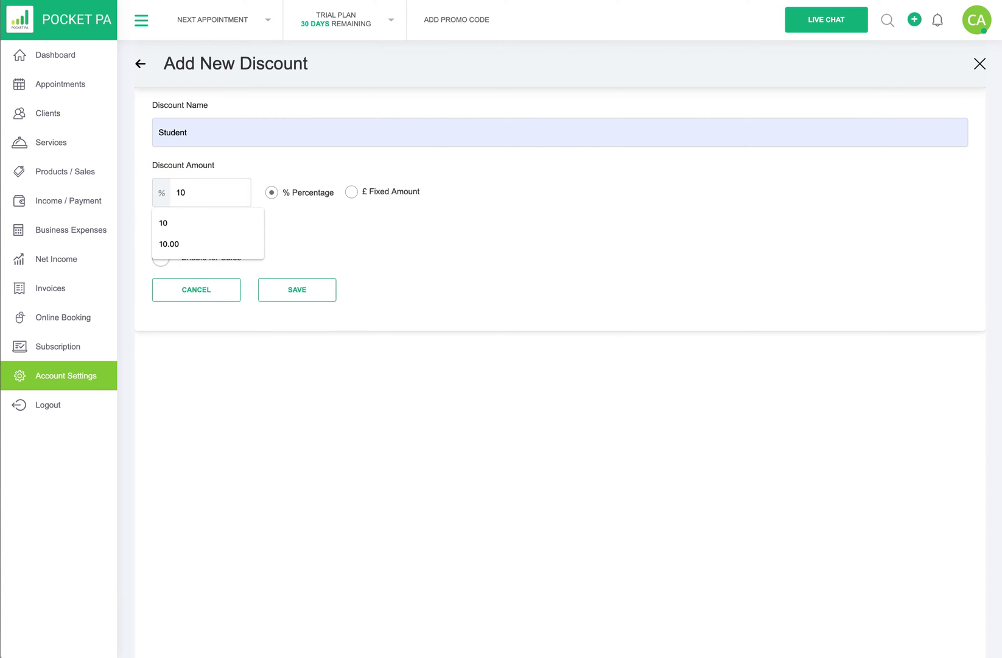
pyautogui.click(162, 224)
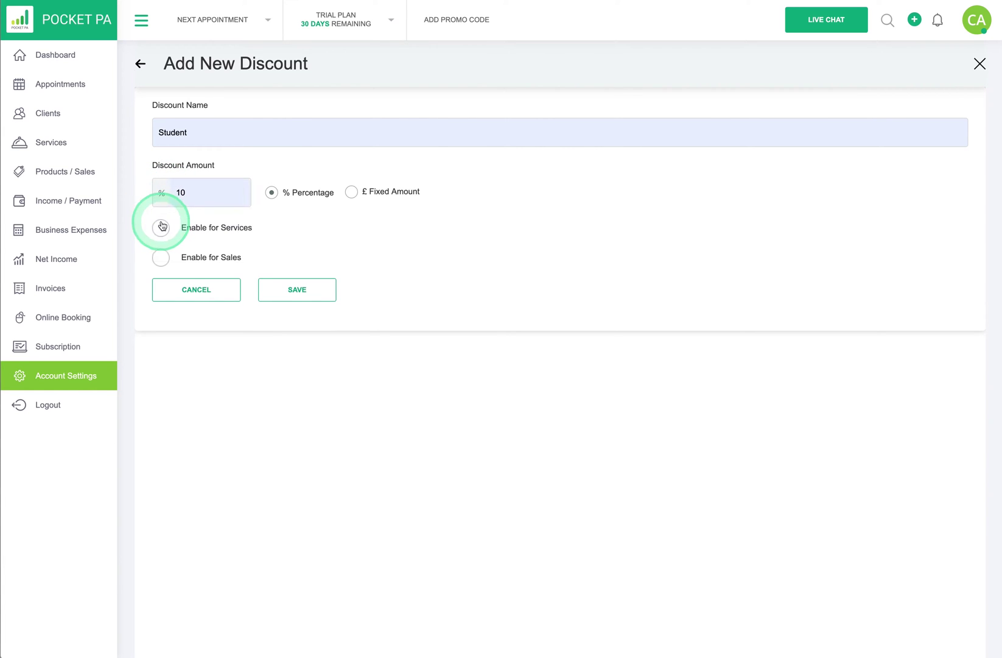
pyautogui.click(161, 228)
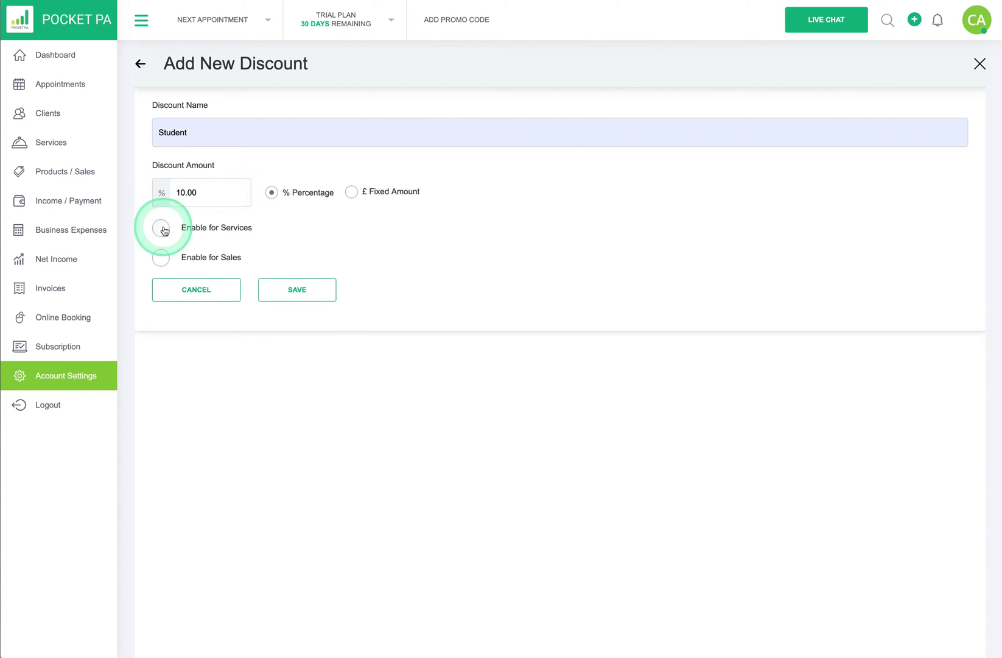
pyautogui.click(160, 260)
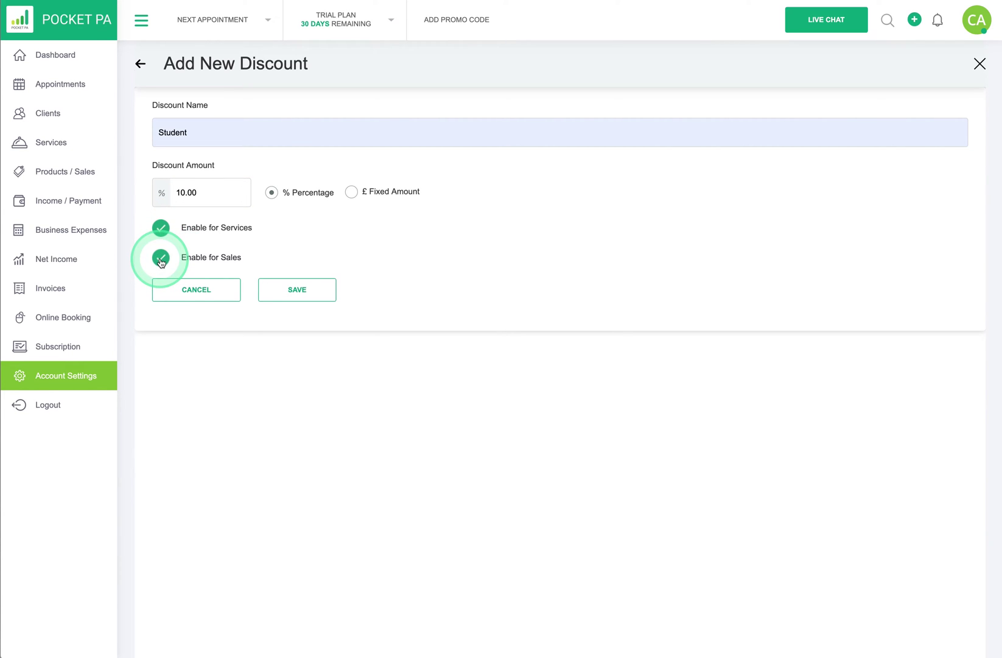
pyautogui.click(286, 290)
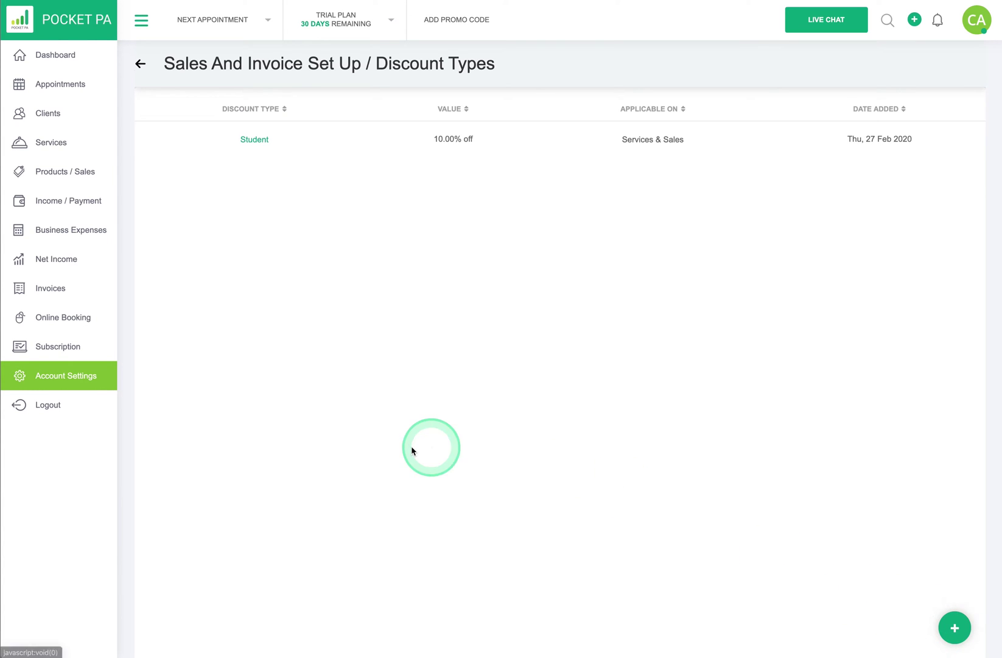
# Step: Visit the Stripe page from Account Setup, then show the 24 February – 1 March 2020 calendar
pyautogui.click(139, 64)
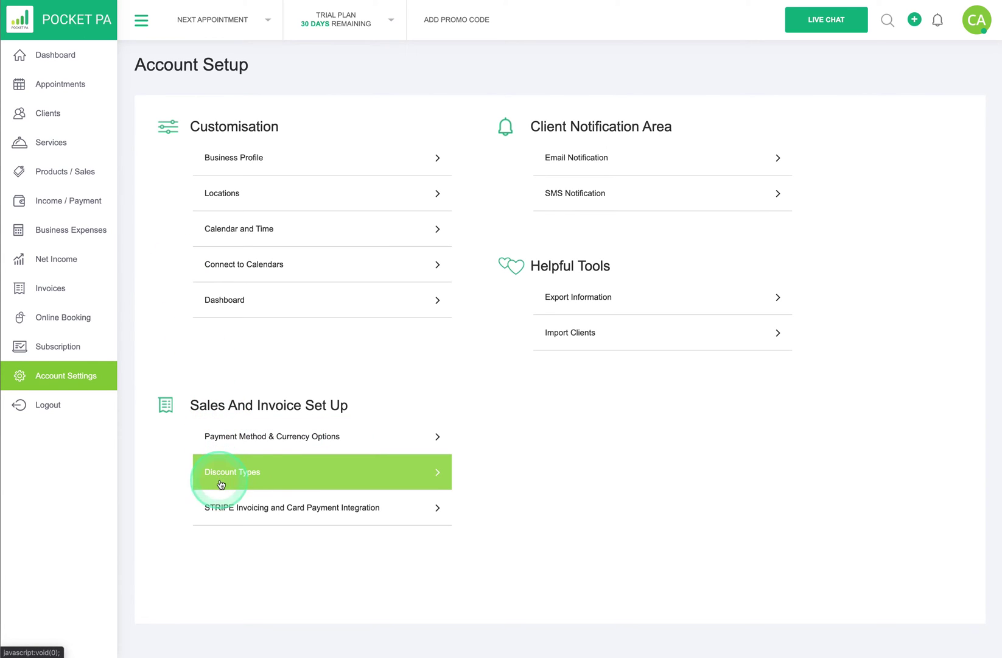
pyautogui.click(223, 510)
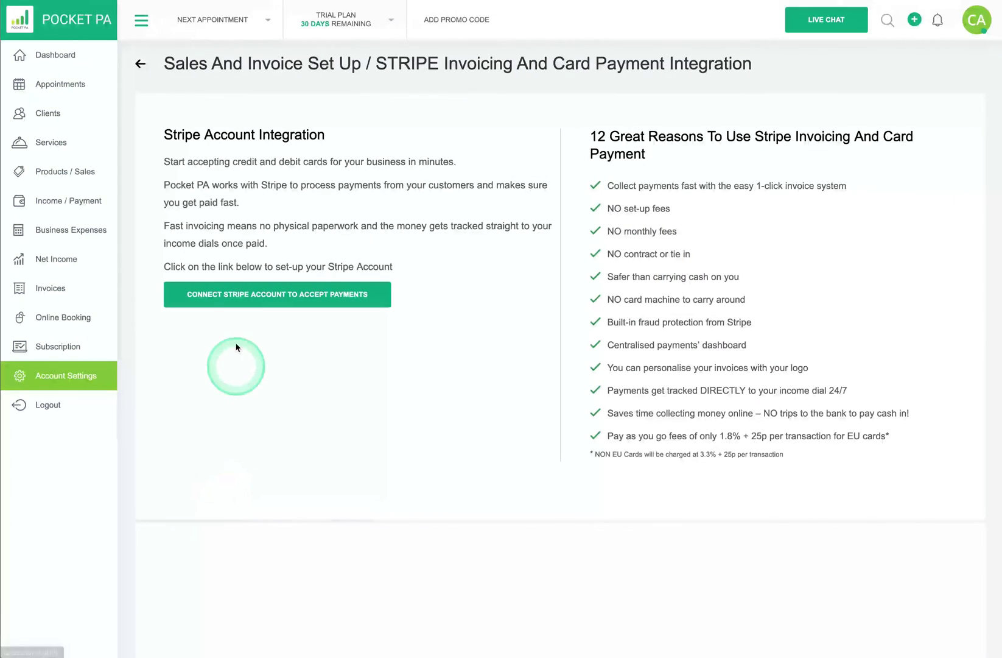
pyautogui.click(145, 65)
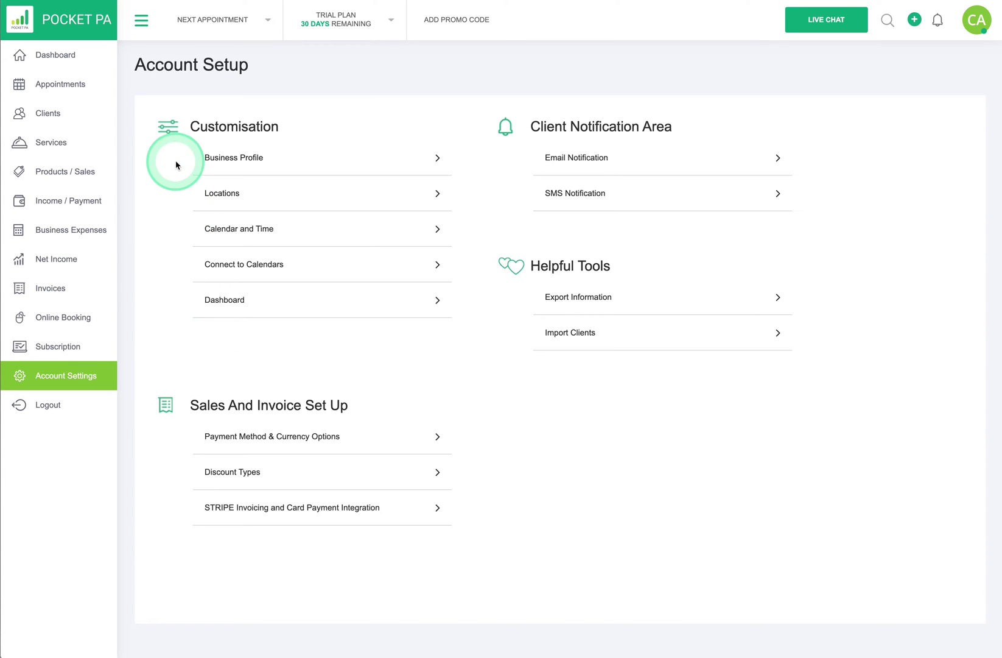
pyautogui.click(55, 89)
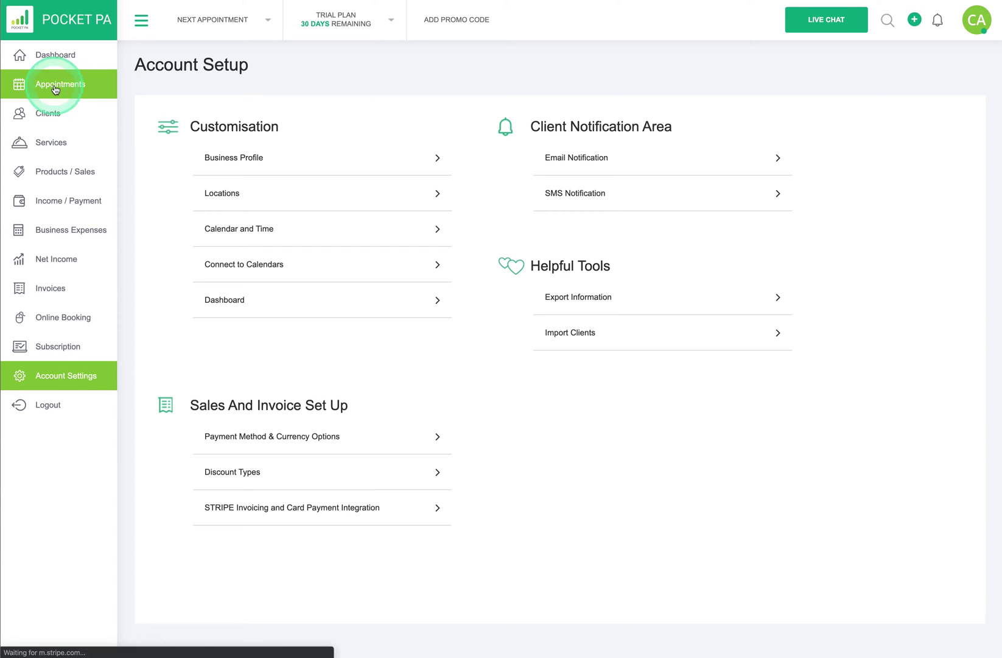
pyautogui.scroll(-2, 268, 487)
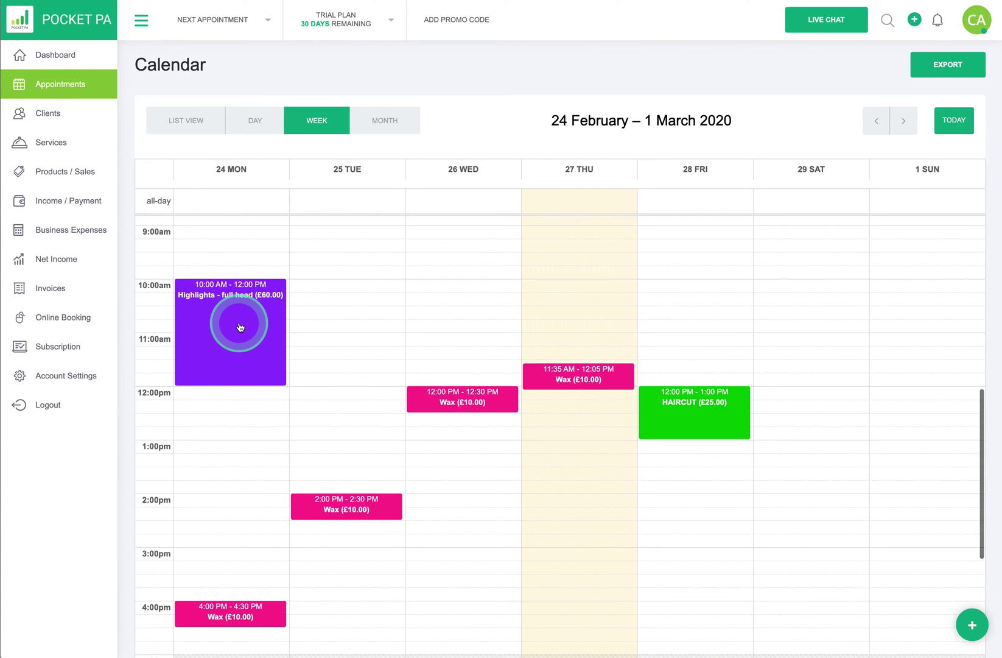
# Step: Open the details page of Monday 24's £60, 2-hour Highlights – Full Head appointment
pyautogui.click(240, 327)
pyautogui.click(412, 382)
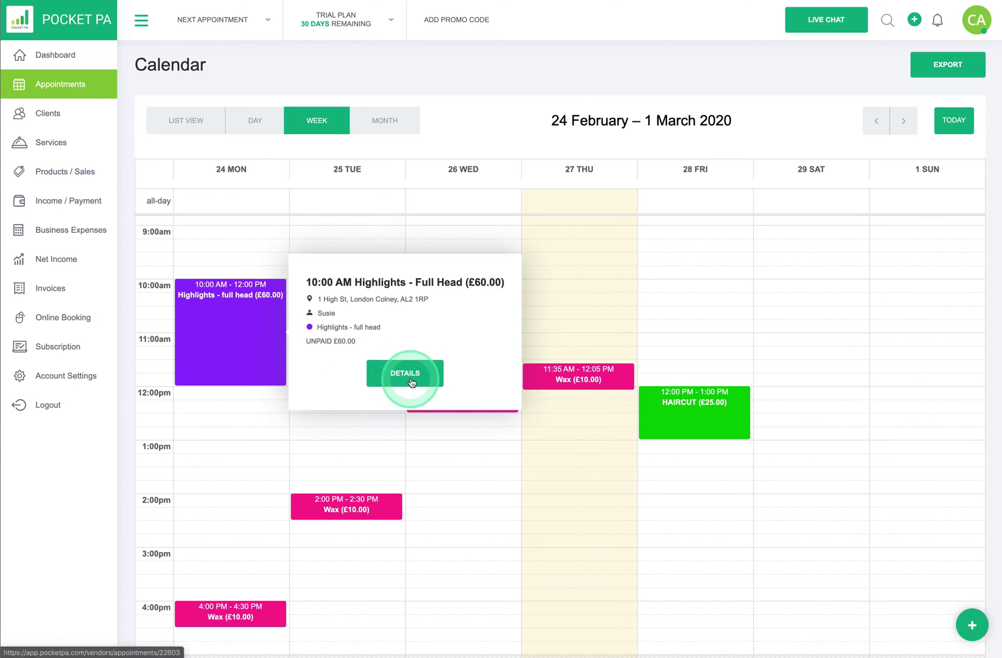
pyautogui.click(565, 392)
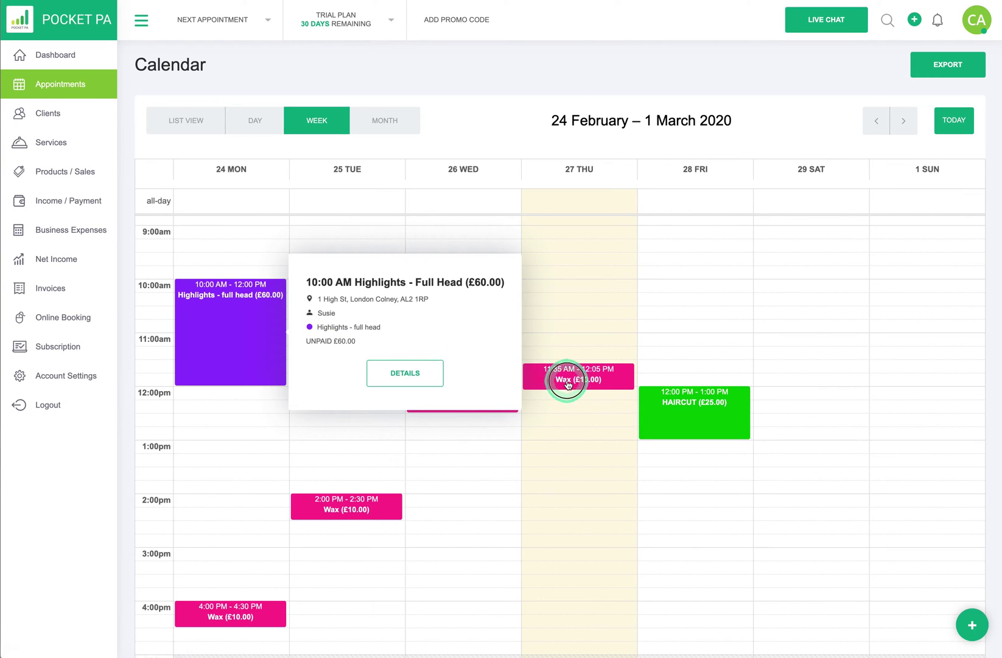
pyautogui.click(335, 355)
pyautogui.click(255, 359)
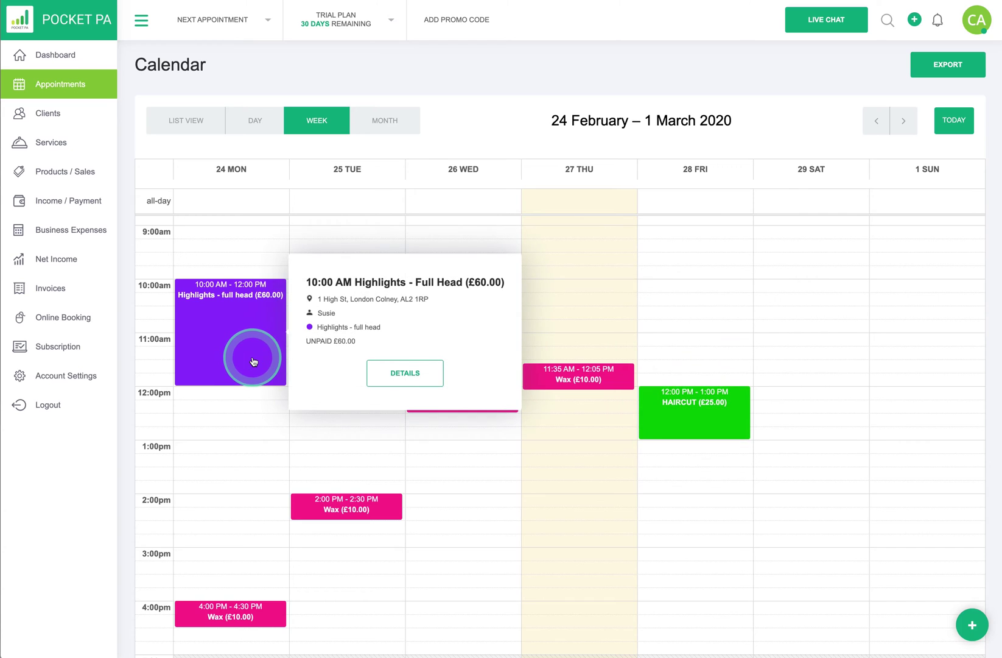
pyautogui.click(396, 373)
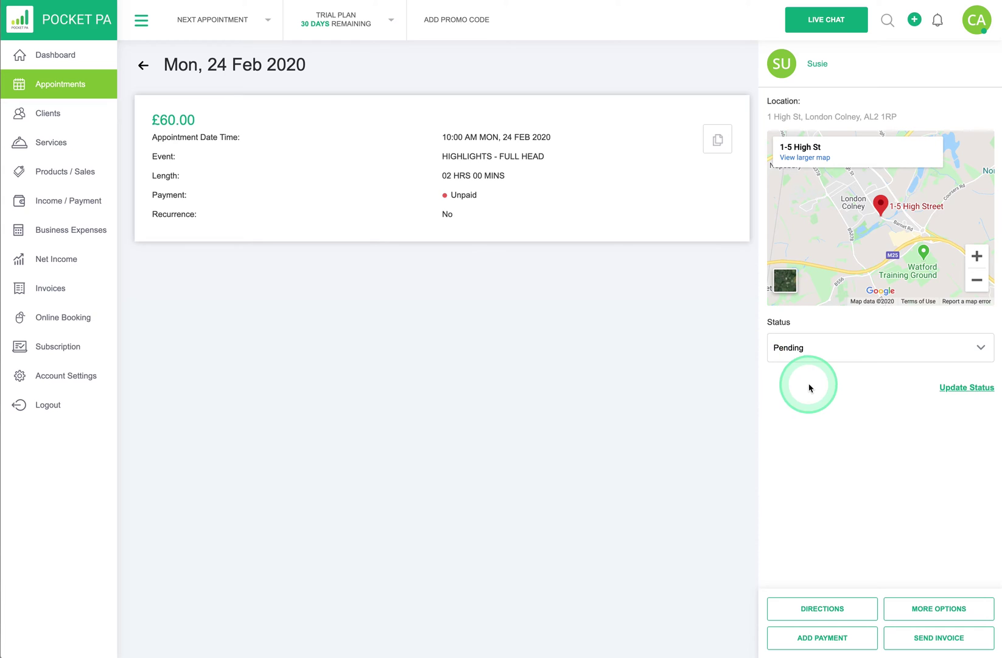
# Step: Change the Highlights appointment's status from Pending to Attended and confirm the update
pyautogui.click(796, 353)
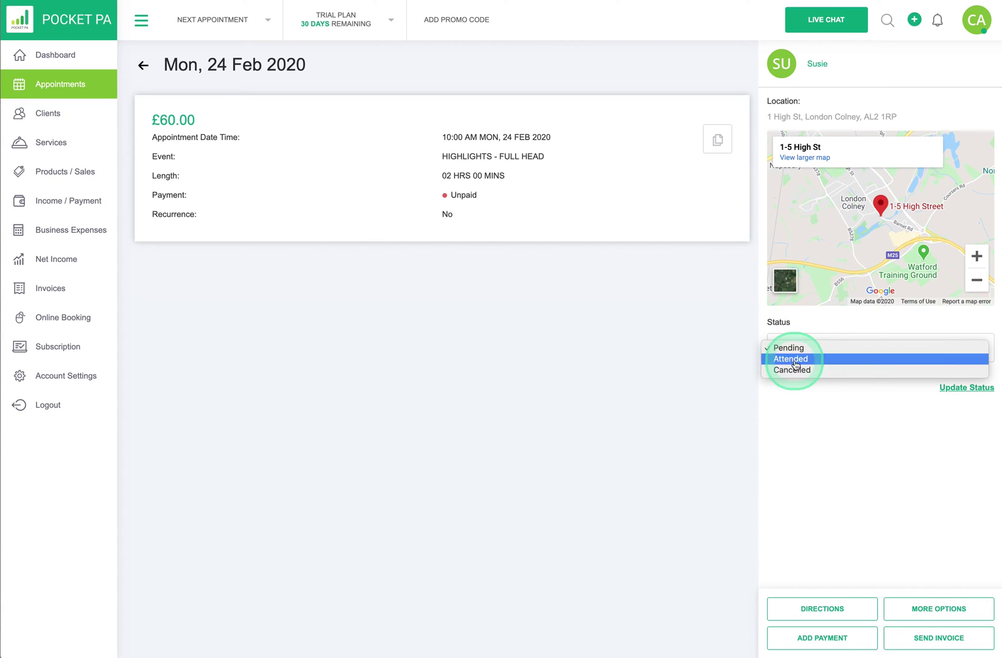
pyautogui.click(795, 361)
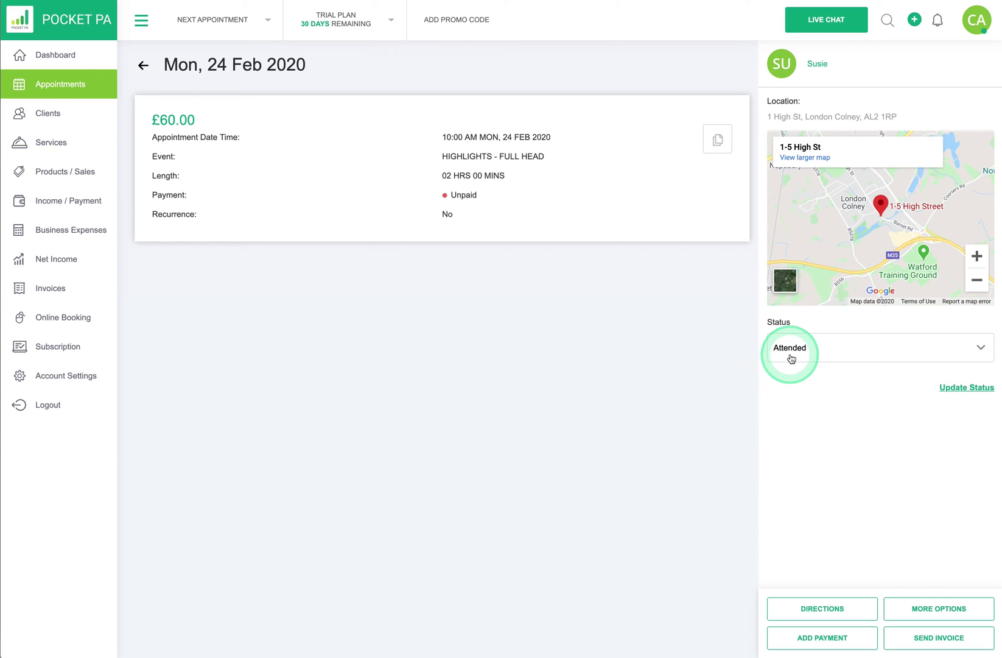
pyautogui.click(791, 358)
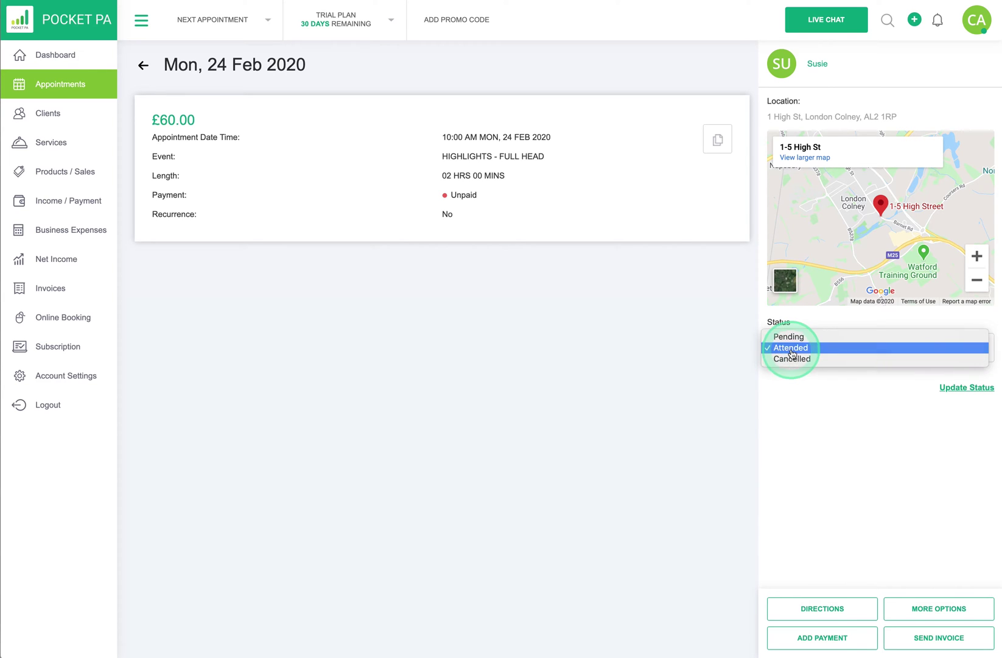
pyautogui.click(790, 350)
pyautogui.click(961, 390)
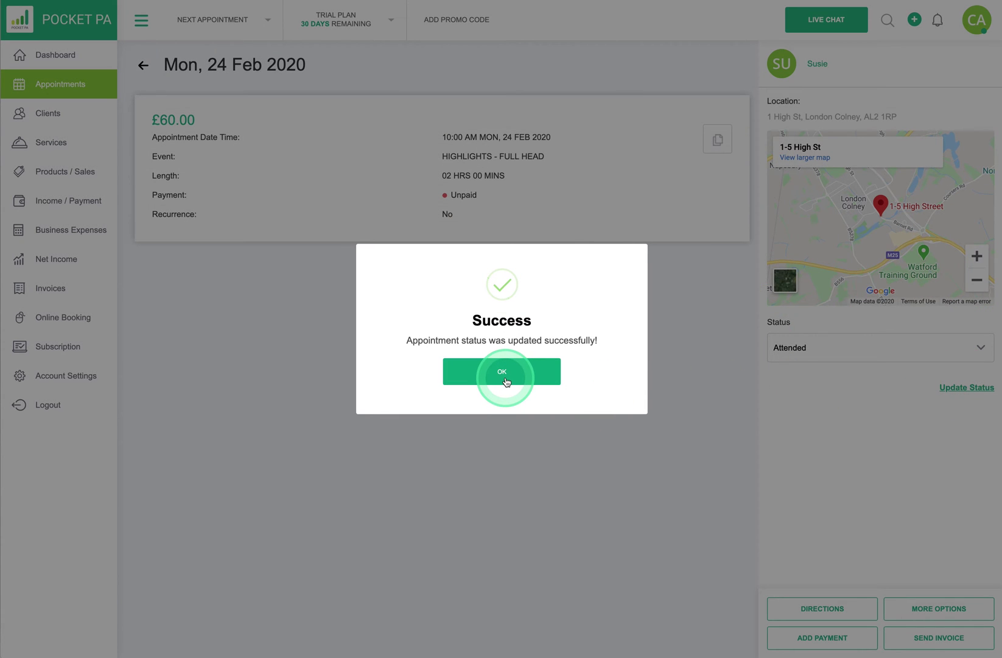
pyautogui.click(504, 380)
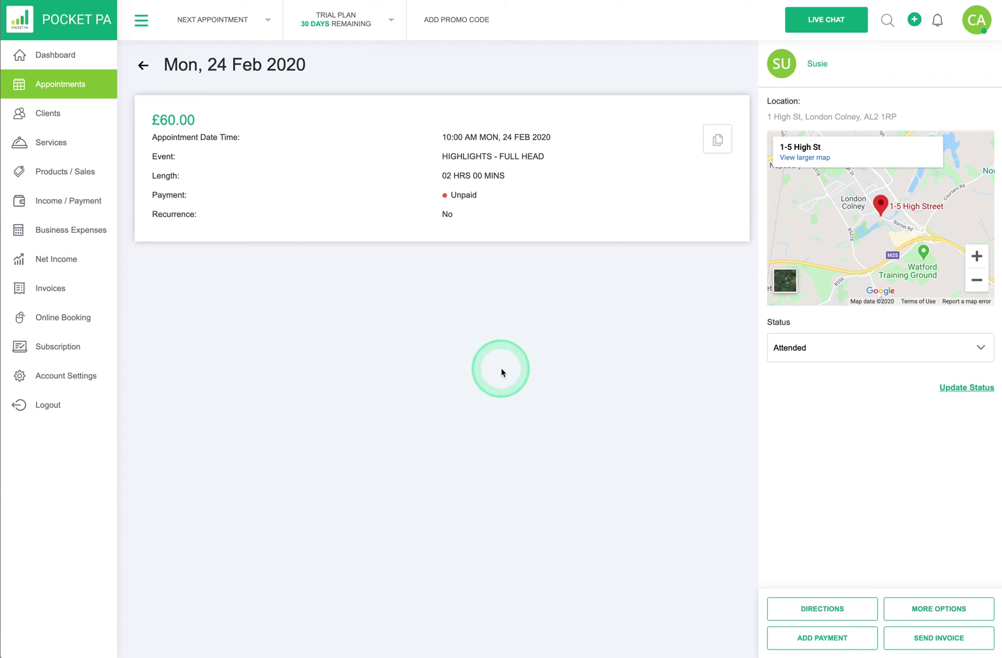
# Step: Bring up the Add Appointment Payment form, prefilled with £60.00 cash dated 27-Feb-2020
pyautogui.click(841, 638)
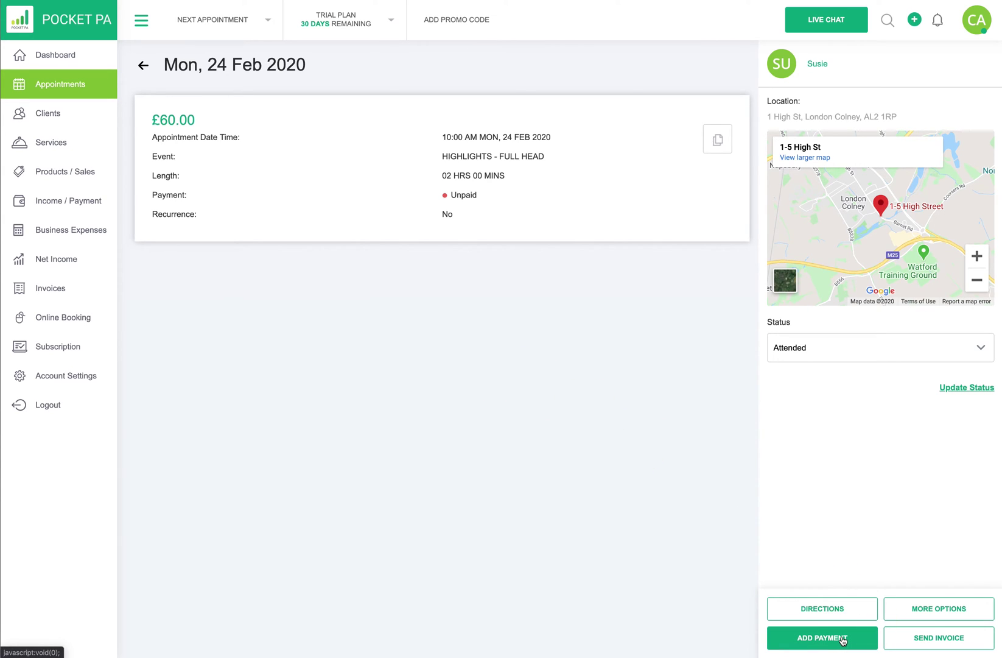
pyautogui.click(830, 615)
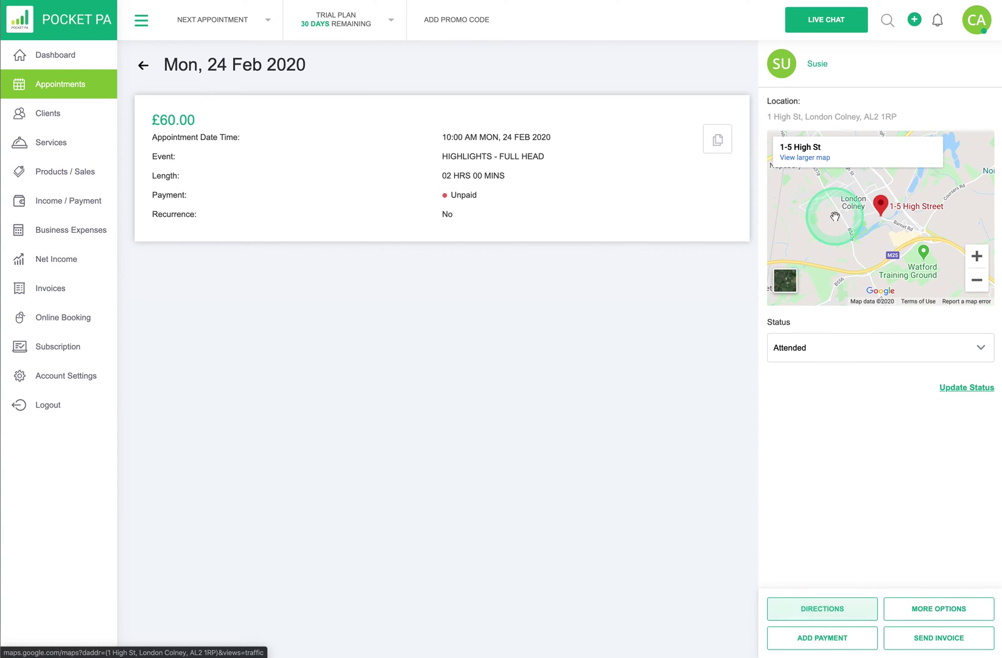
pyautogui.click(830, 612)
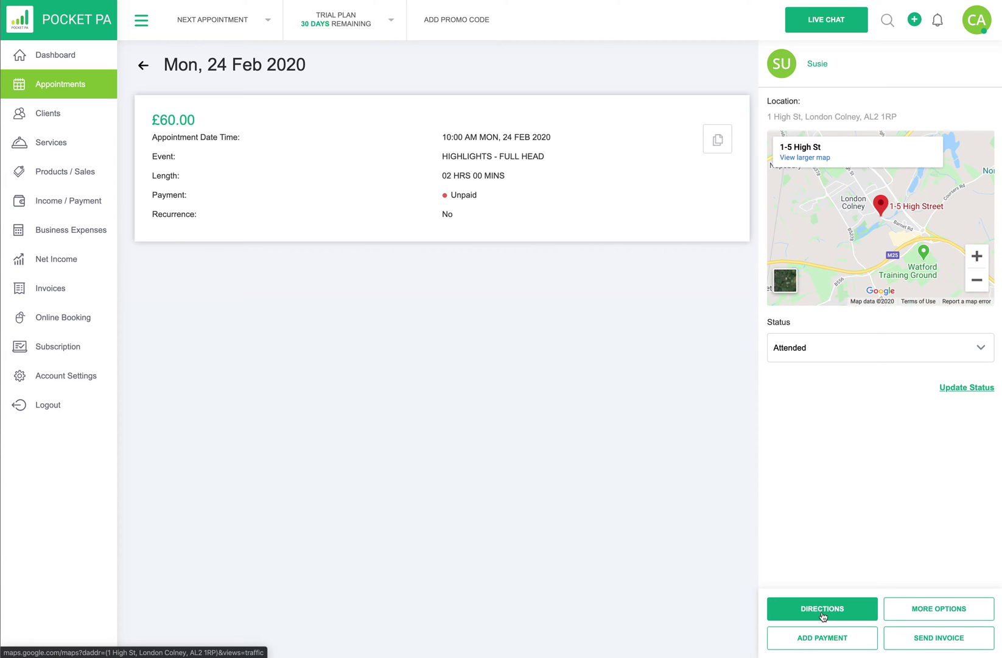
pyautogui.click(820, 615)
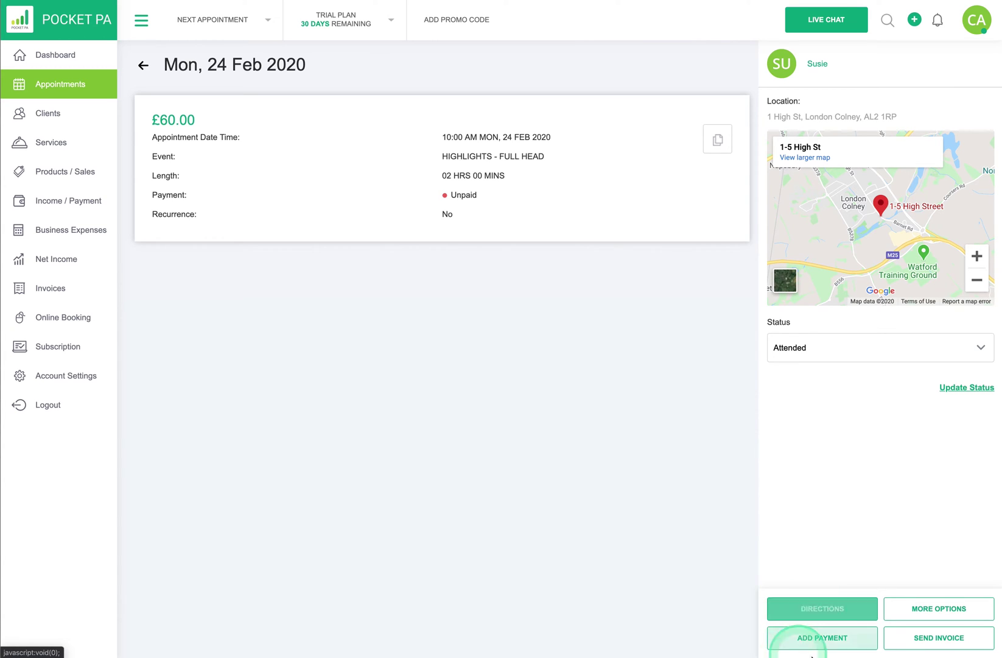
pyautogui.click(932, 605)
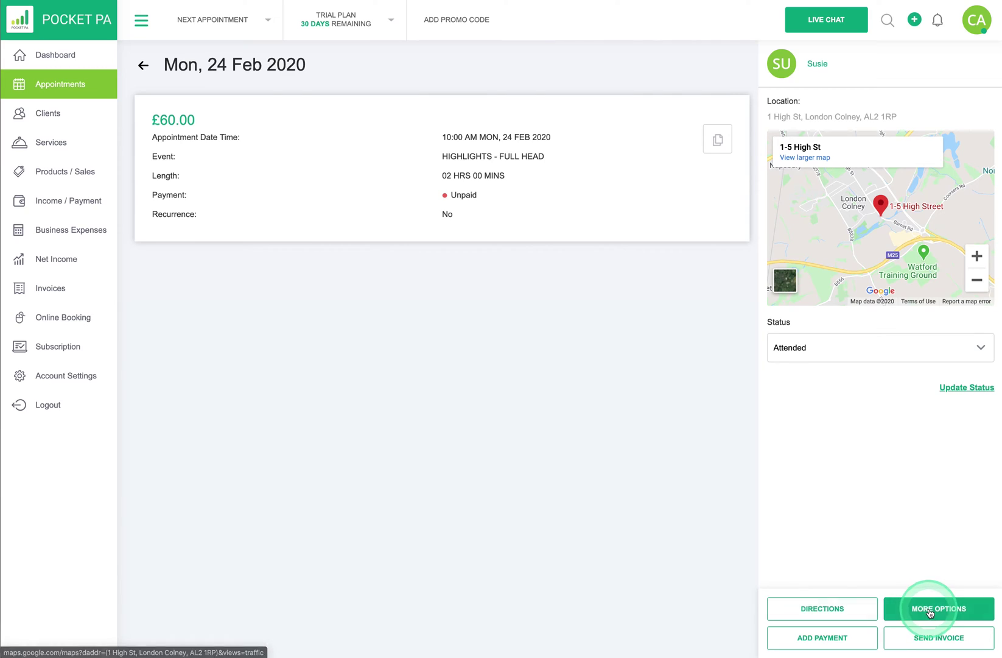
pyautogui.click(912, 574)
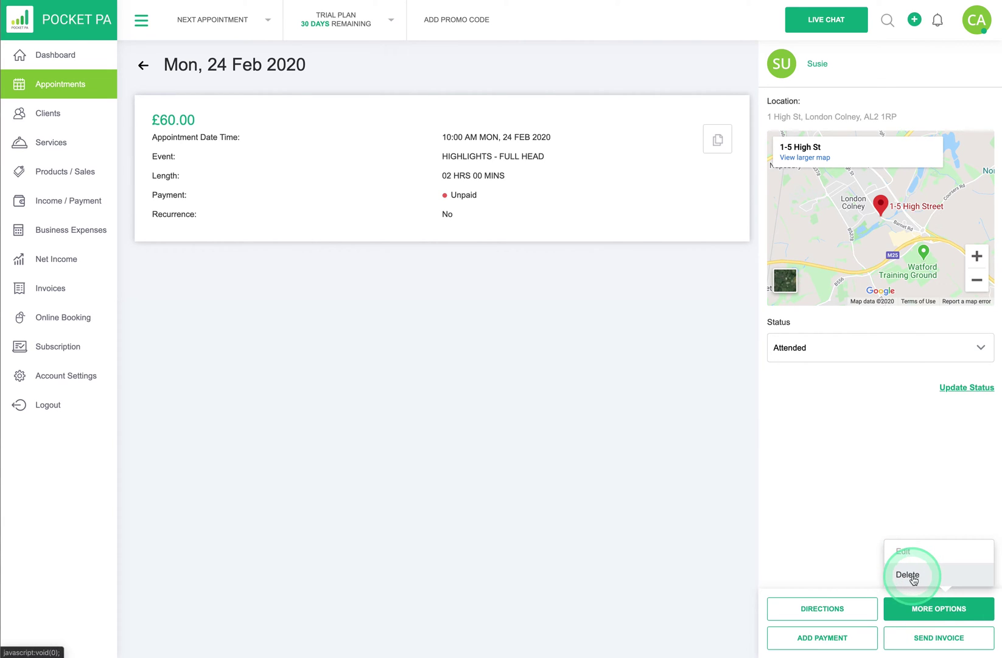
pyautogui.click(927, 641)
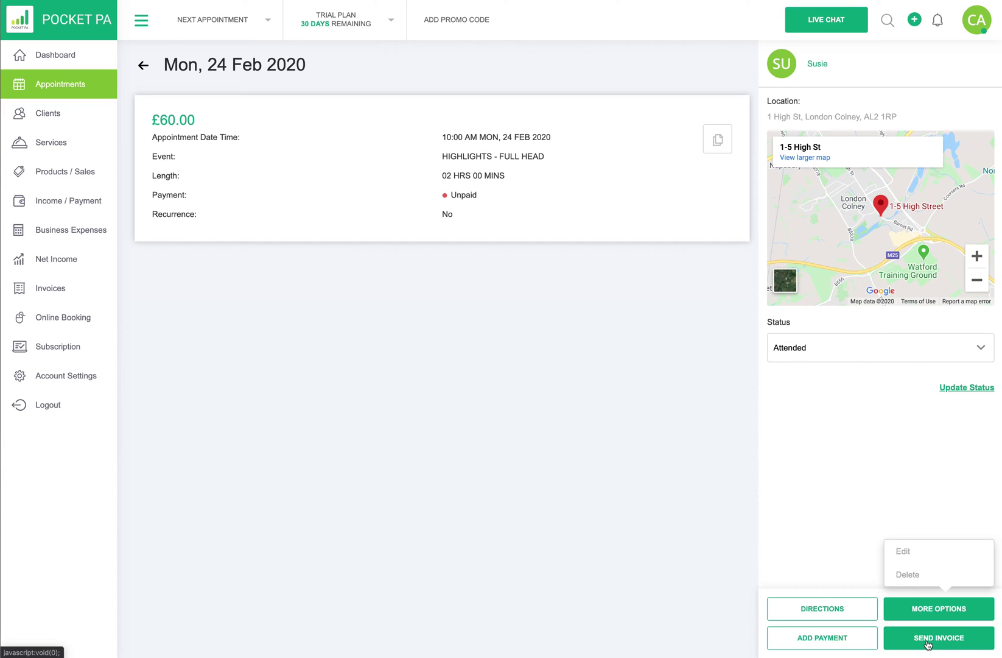
pyautogui.click(801, 640)
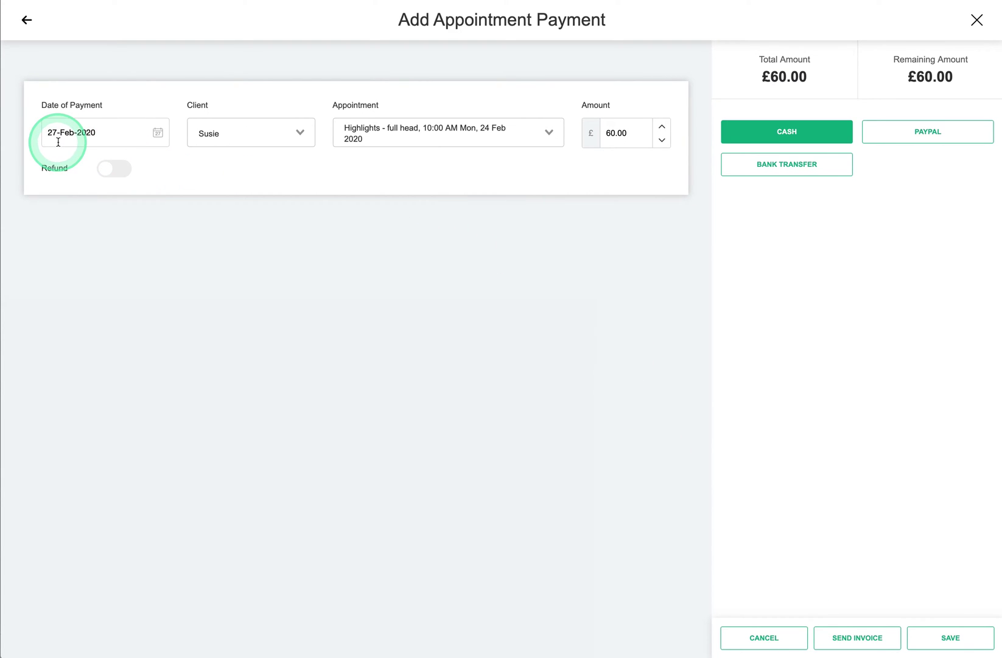
# Step: Keep payment date 27 Feb 2020, the same client, the Highlights – full head appointment, and Cash
pyautogui.click(160, 133)
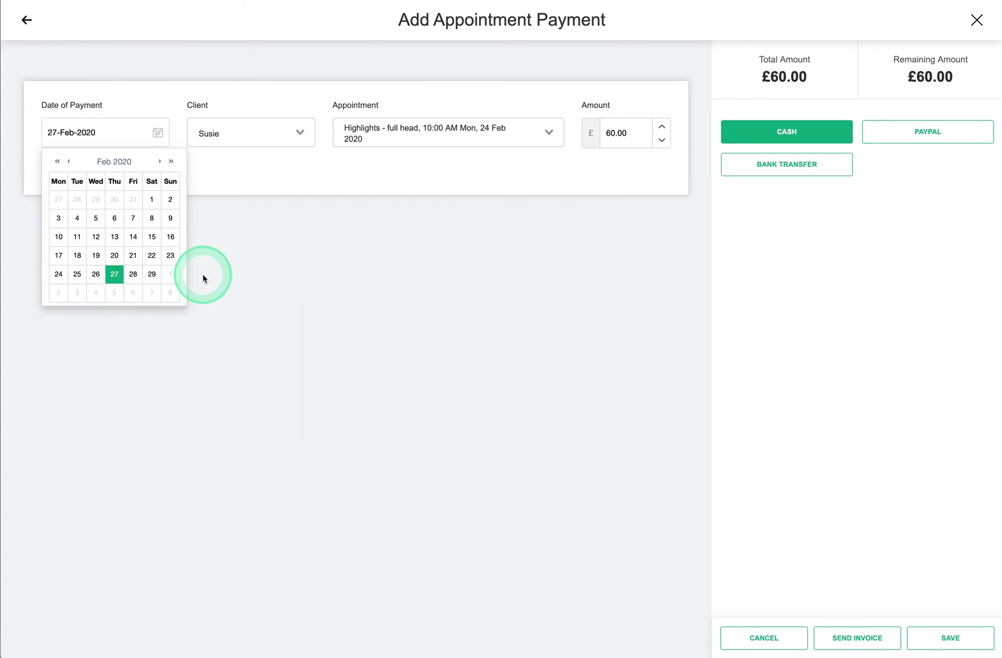
pyautogui.click(114, 275)
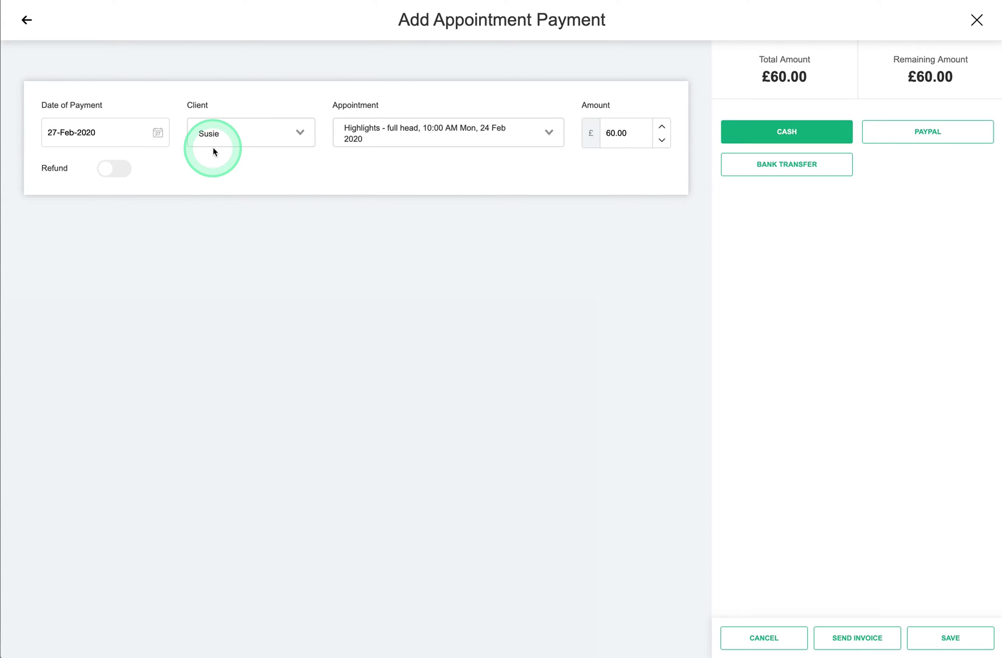
pyautogui.click(299, 133)
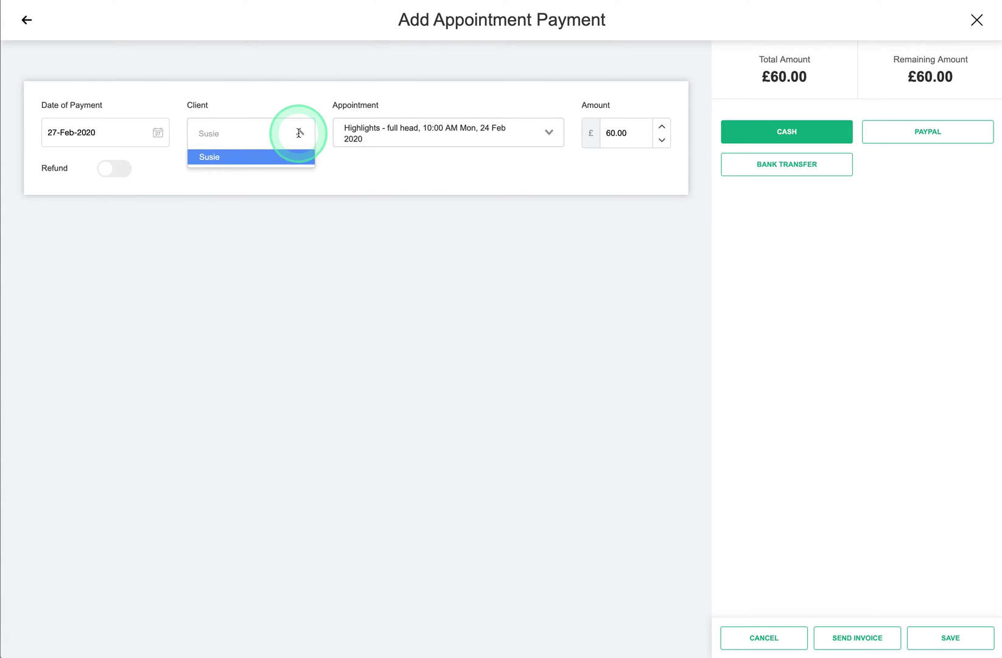
pyautogui.click(273, 106)
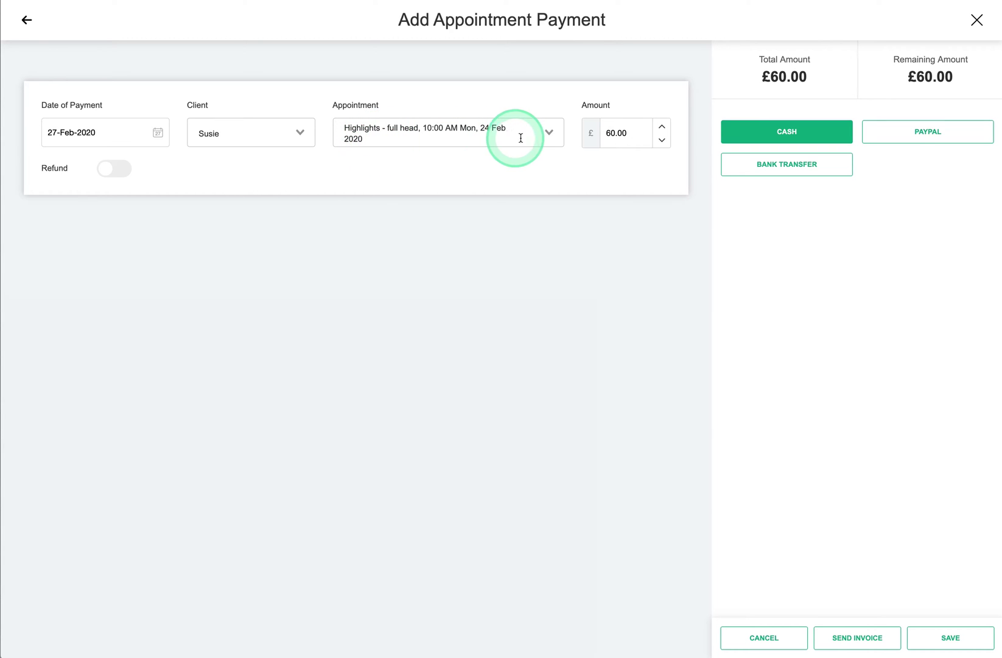
pyautogui.click(548, 133)
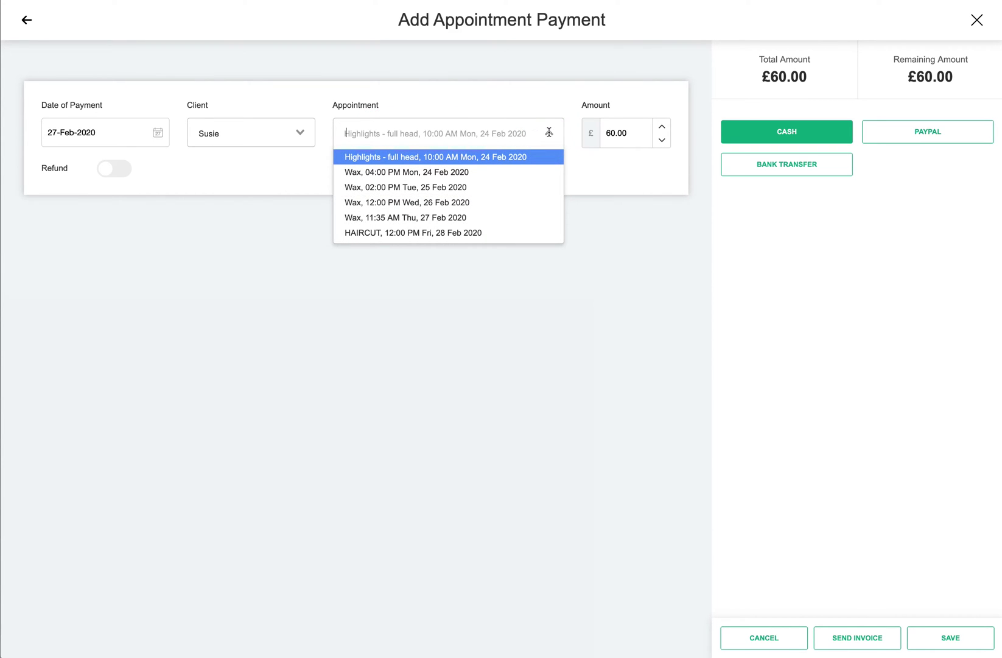
pyautogui.click(549, 132)
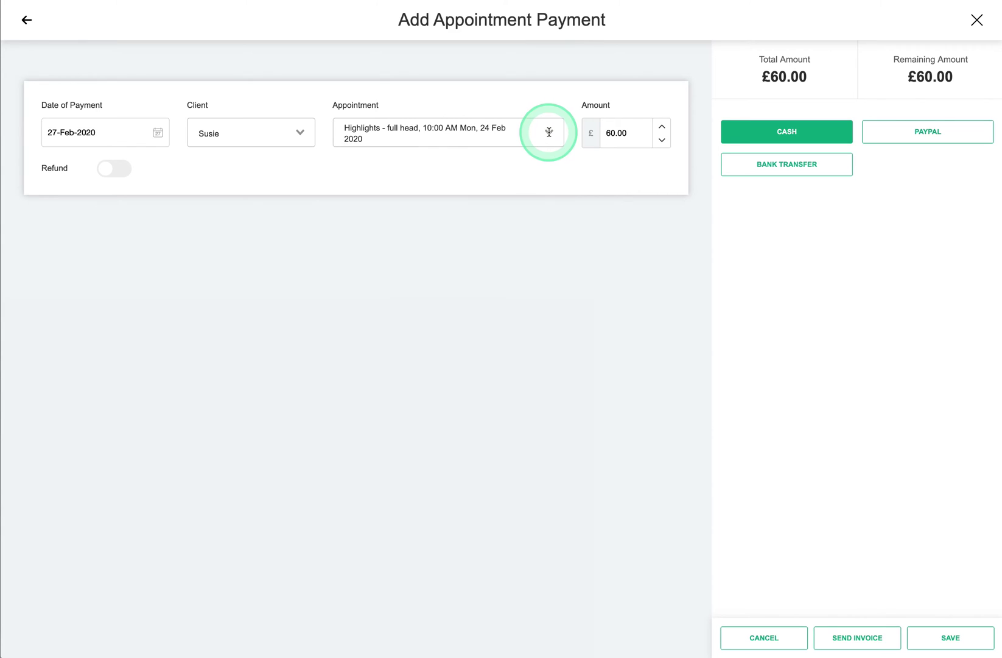
pyautogui.click(614, 134)
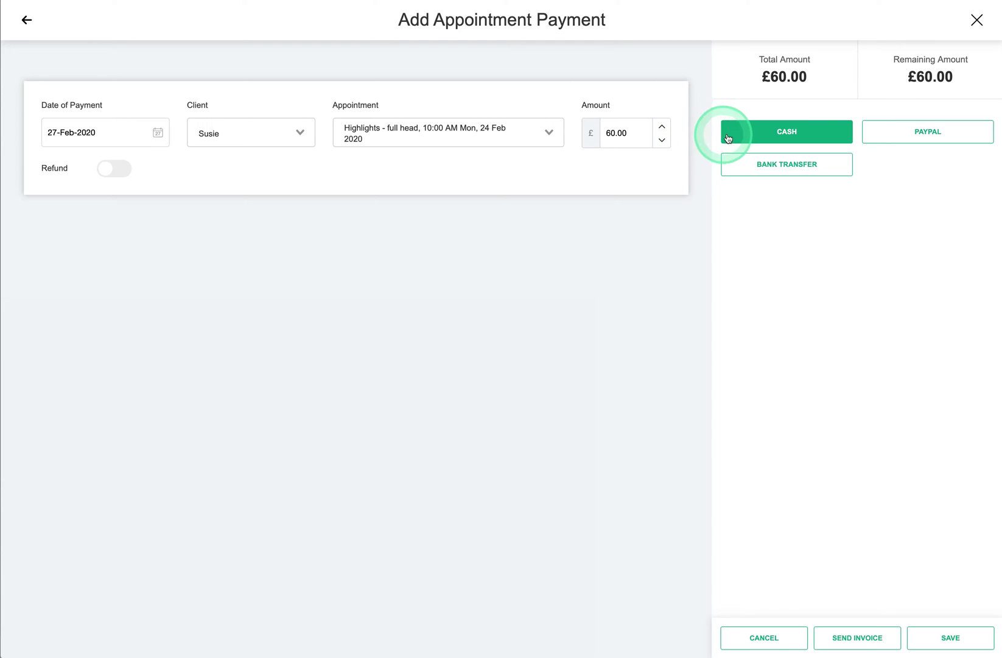
pyautogui.click(780, 139)
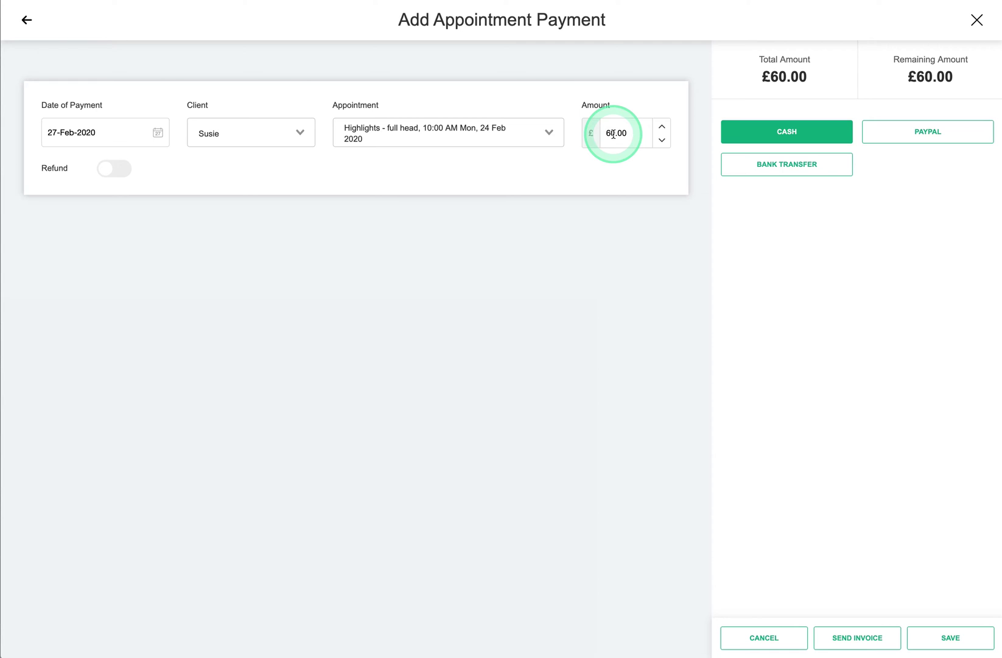
# Step: Change the payment amount from £60 to £40 and save the payment
pyautogui.moveTo(613, 134); pyautogui.dragTo(604, 134)
pyautogui.write('4')
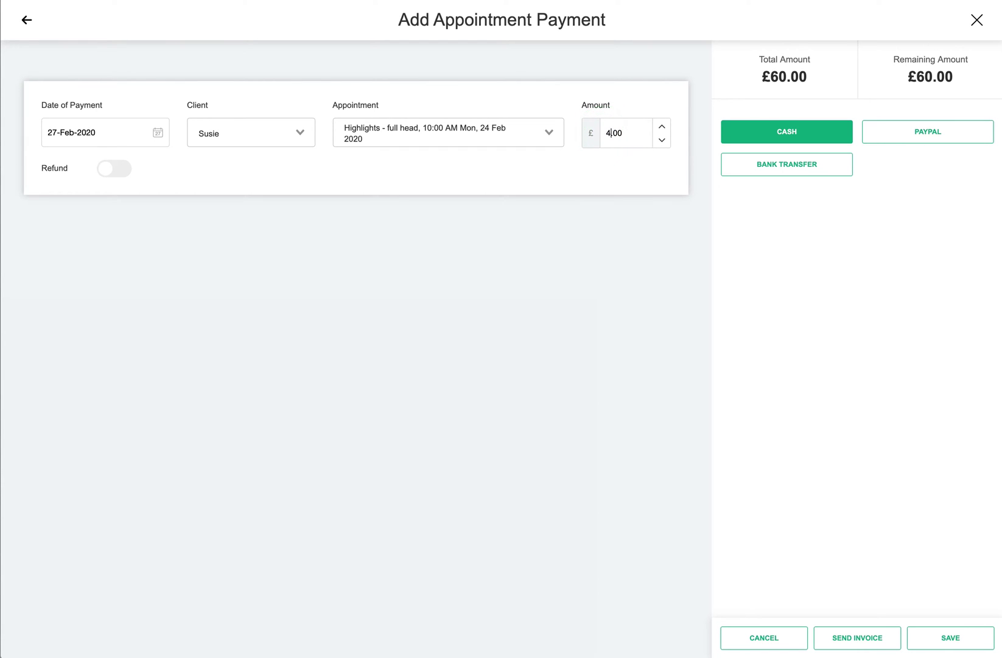
pyautogui.click(604, 169)
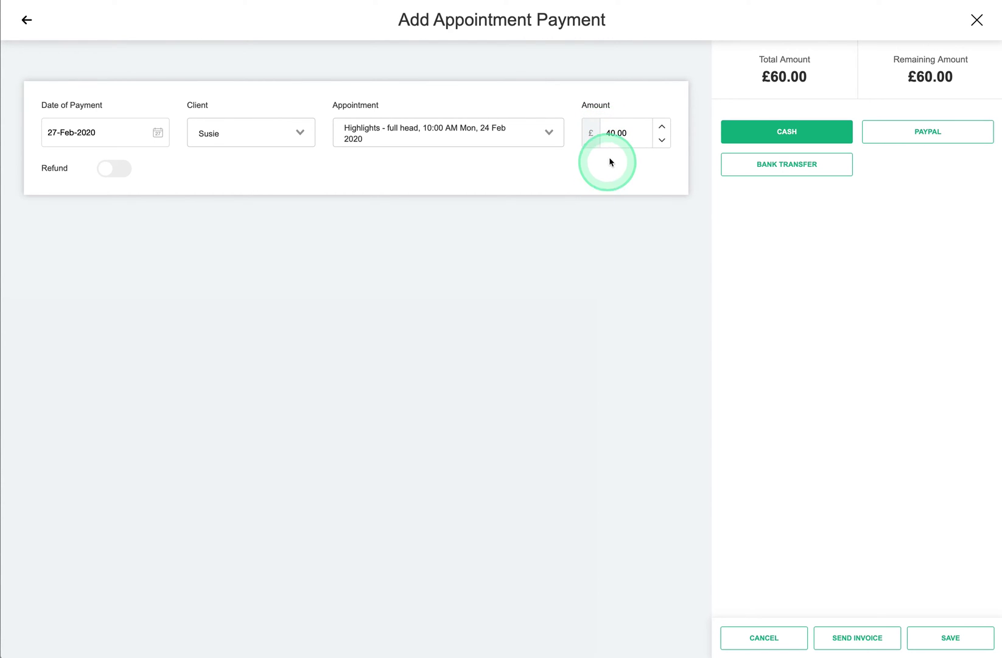
pyautogui.doubleClick(662, 128)
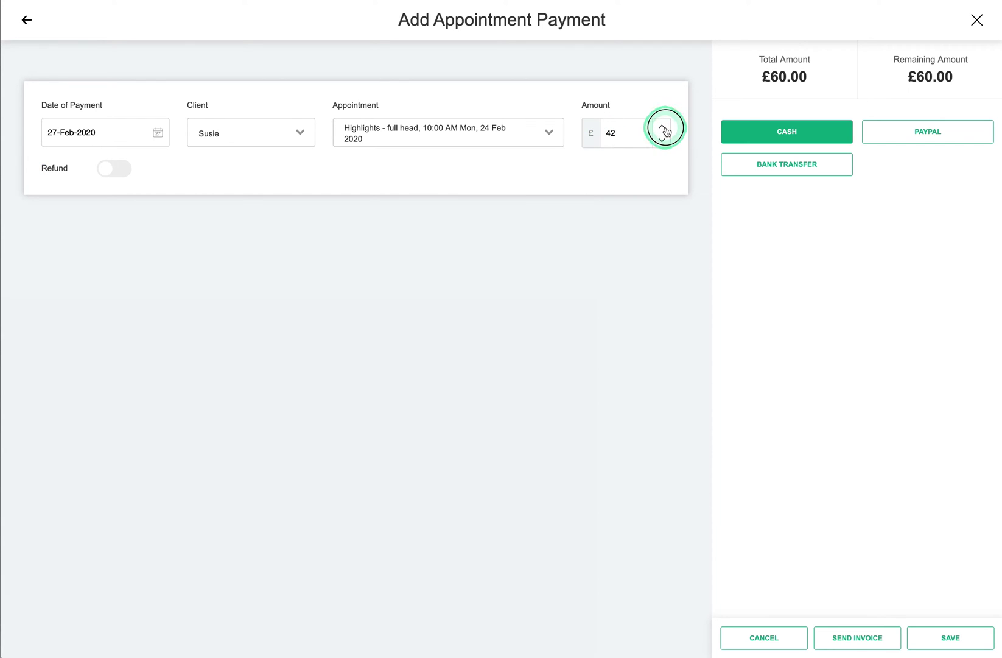
pyautogui.click(663, 140)
pyautogui.click(663, 140)
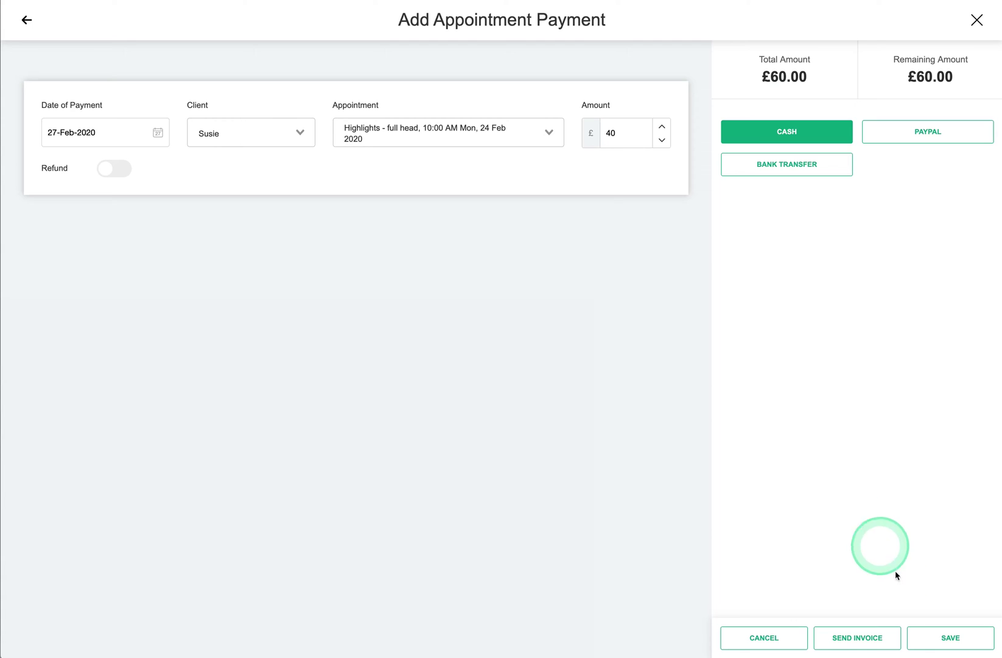
pyautogui.click(949, 639)
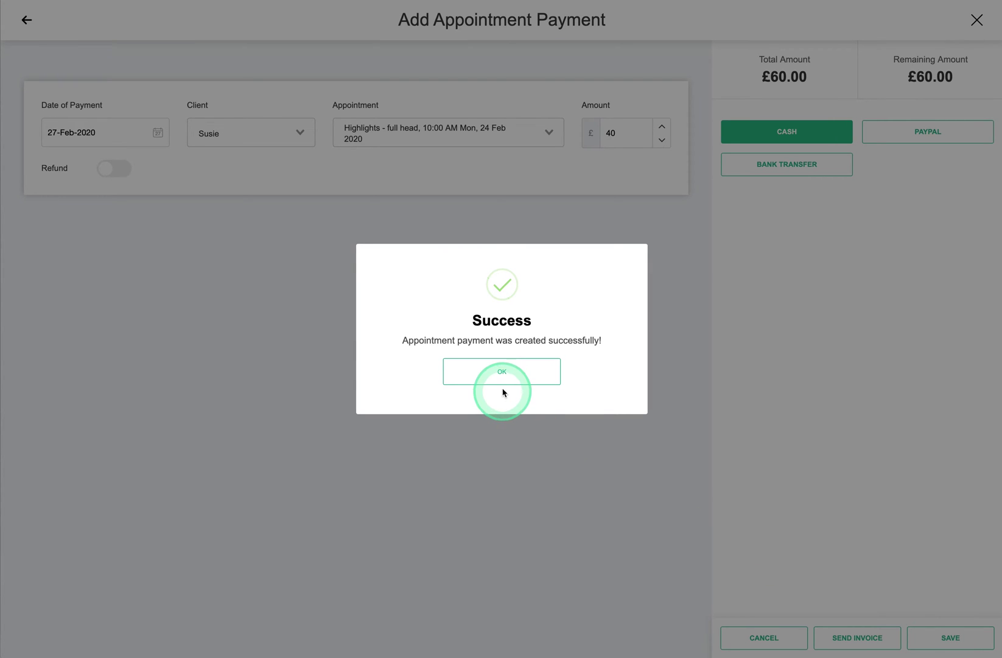
pyautogui.click(503, 381)
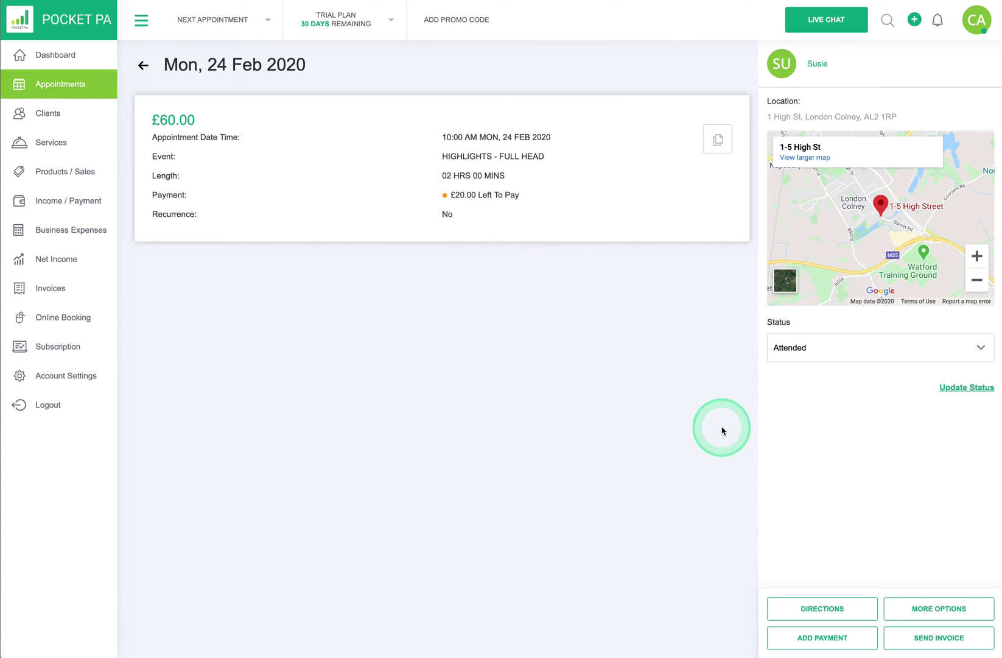
# Step: Go from the appointment to the client's record showing her six February 2020 appointments
pyautogui.click(817, 65)
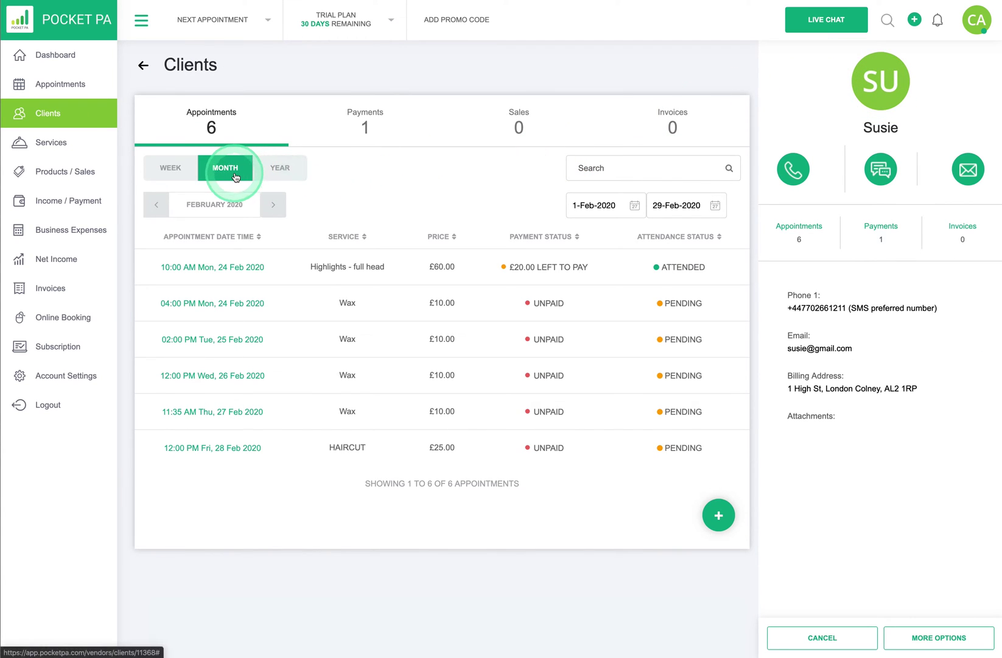
# Step: Switch to the client's Payments list showing the £40.00 cash Highlights payment marked Paid
pyautogui.click(213, 131)
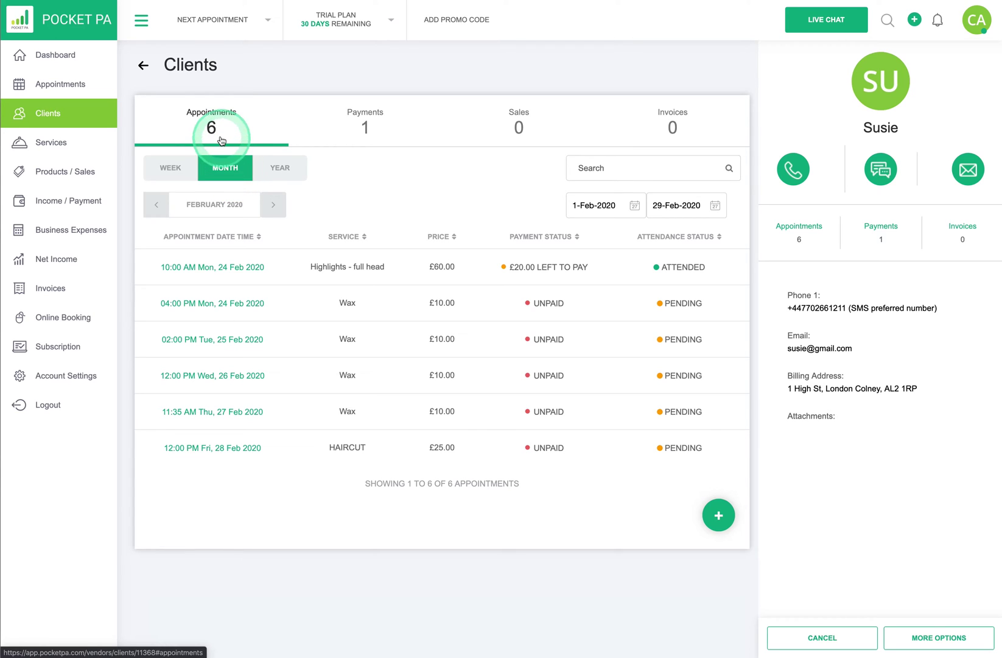
pyautogui.click(371, 126)
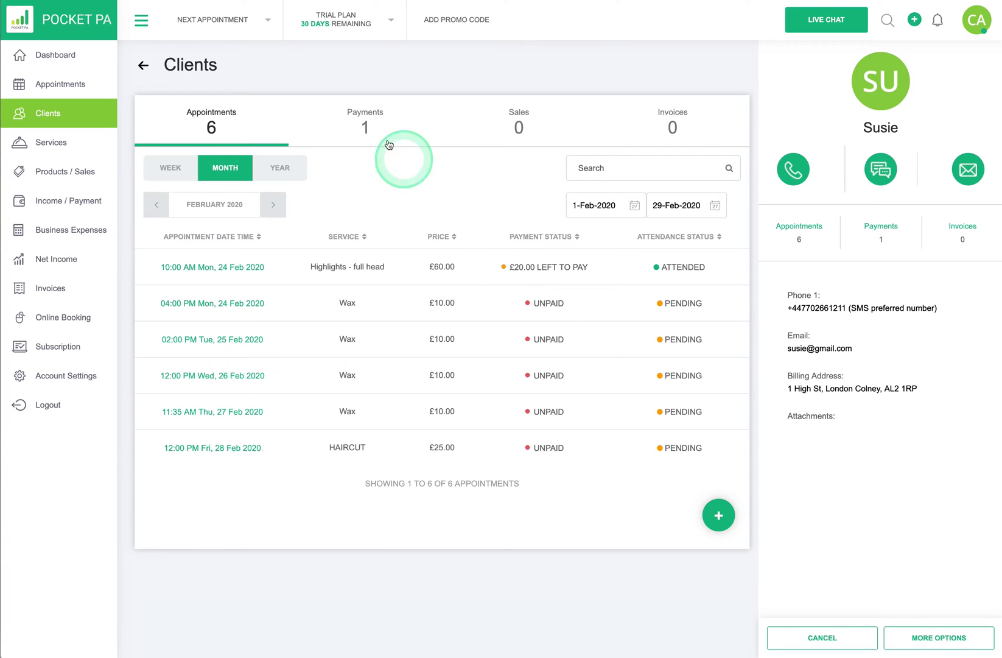
pyautogui.click(365, 124)
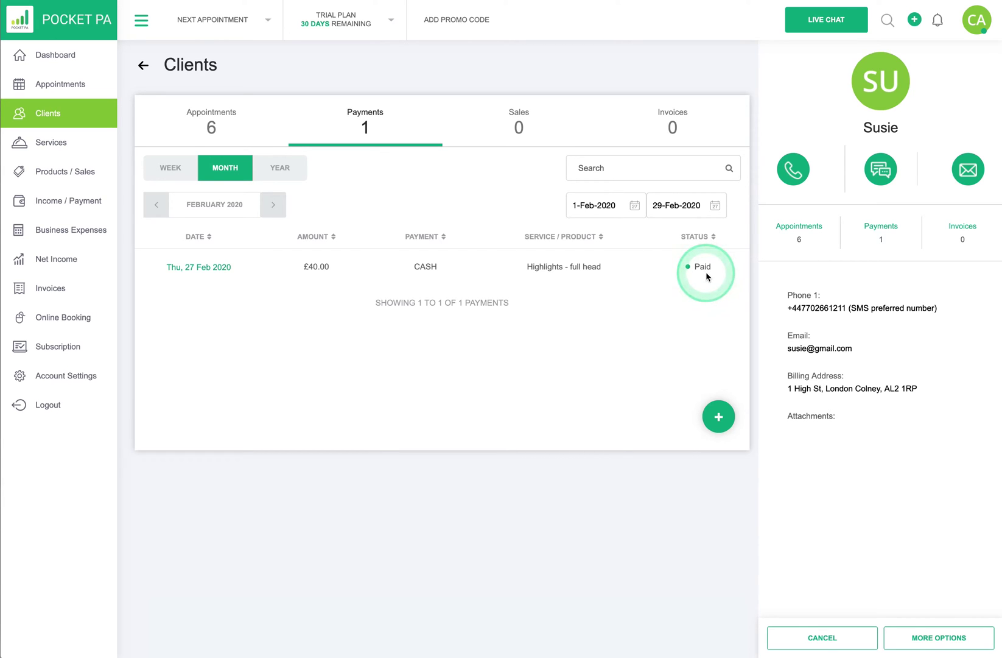
# Step: Inspect the 27 Feb 2020 £40 payment's details, cancel out, and return to the Appointments list
pyautogui.click(212, 273)
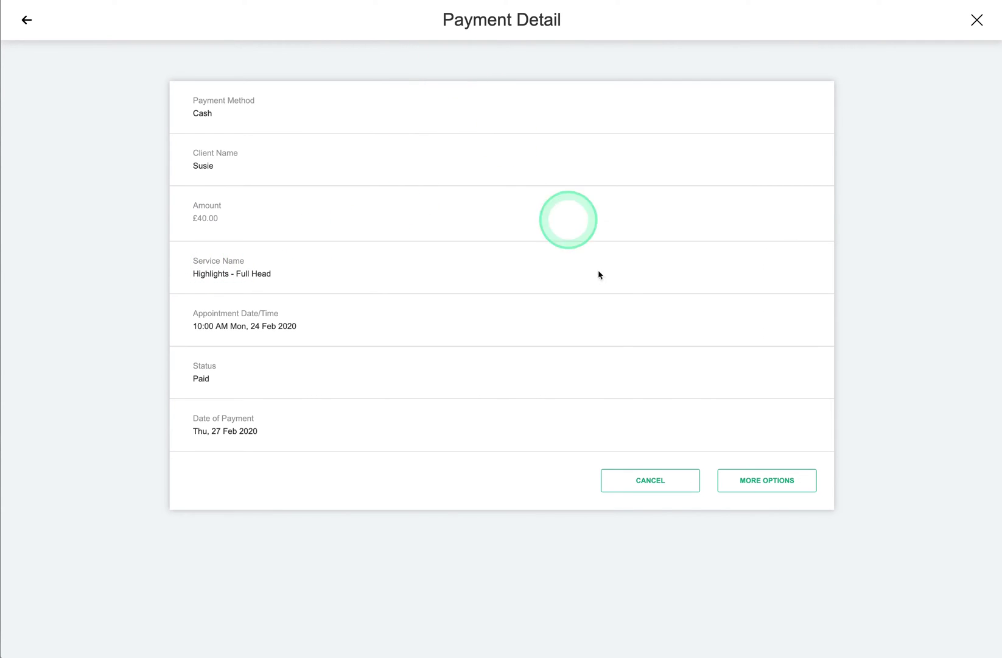
pyautogui.click(754, 478)
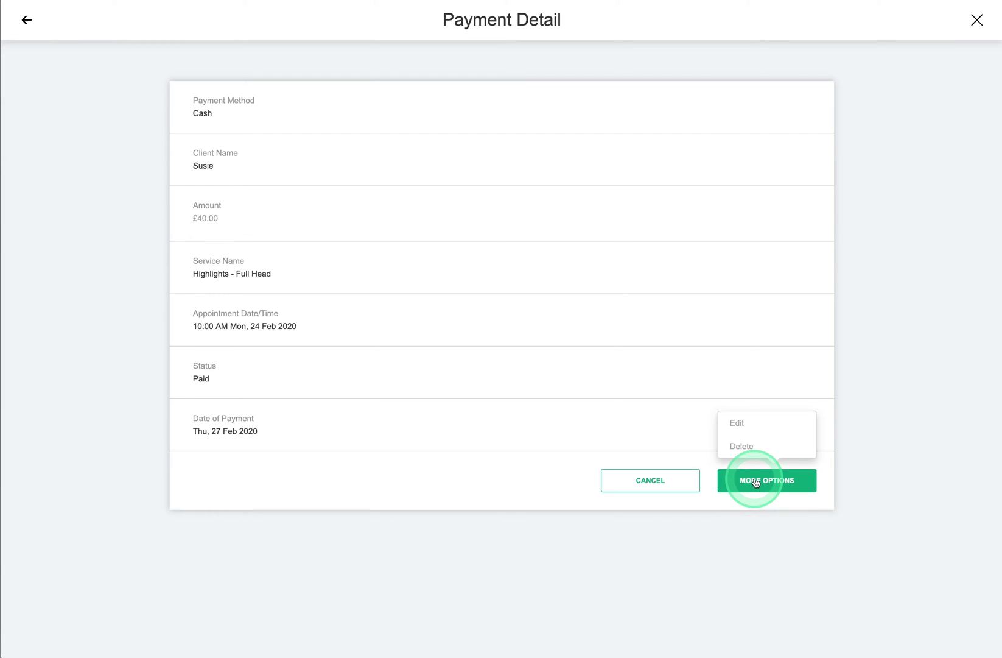
pyautogui.click(743, 448)
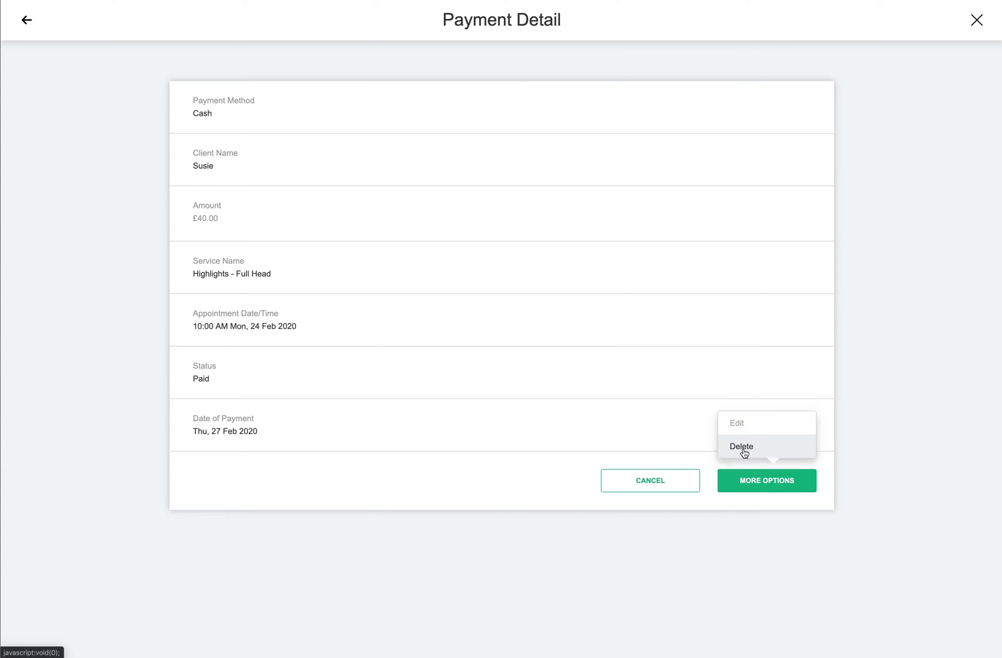
pyautogui.click(666, 481)
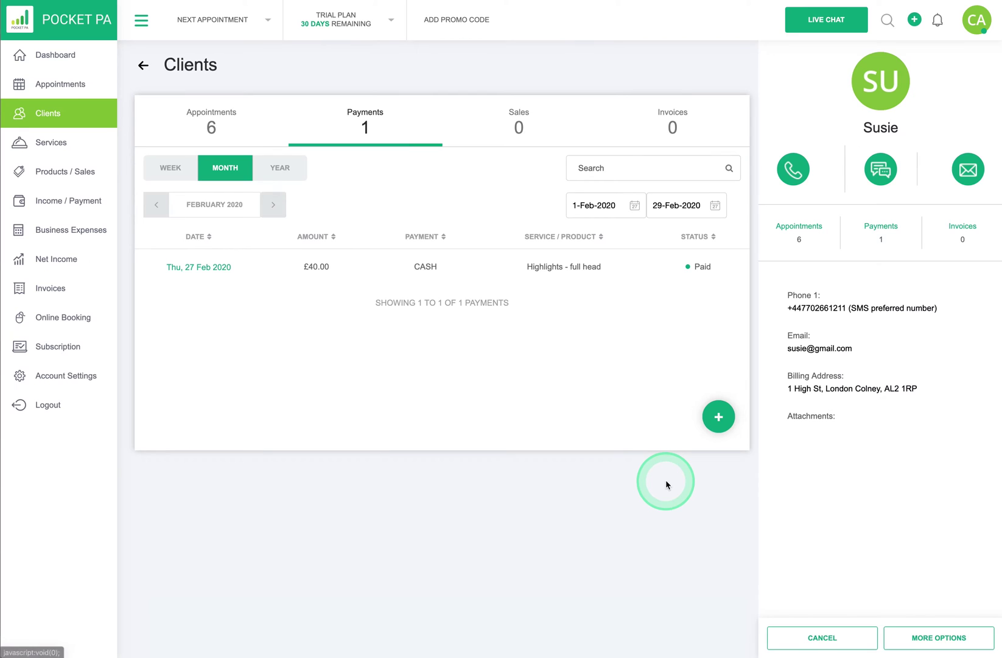
pyautogui.click(216, 130)
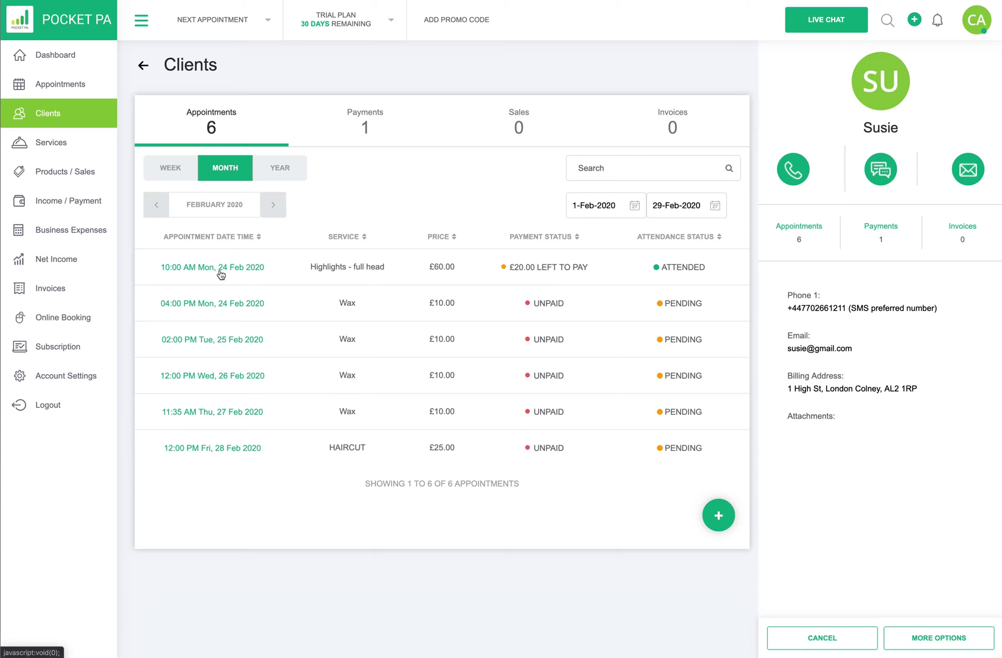
pyautogui.click(221, 275)
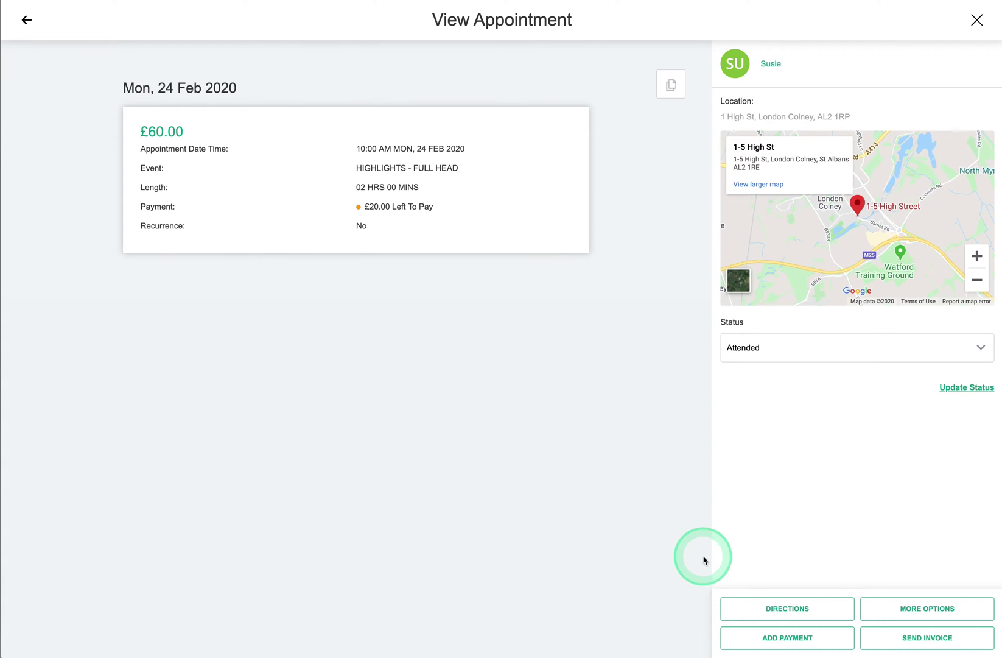
pyautogui.click(766, 638)
pyautogui.click(702, 419)
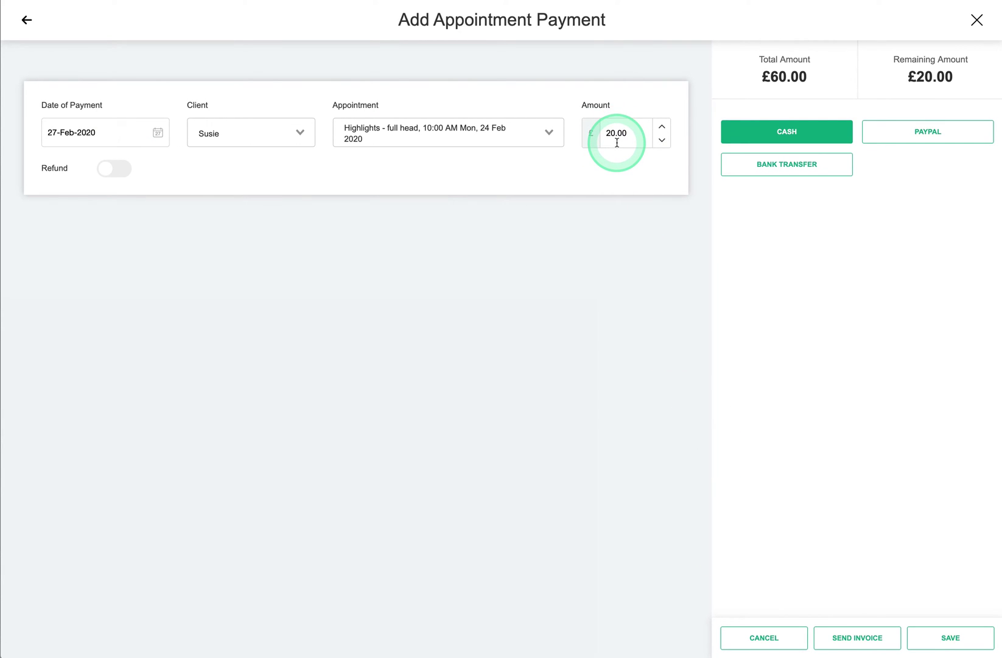
pyautogui.click(28, 23)
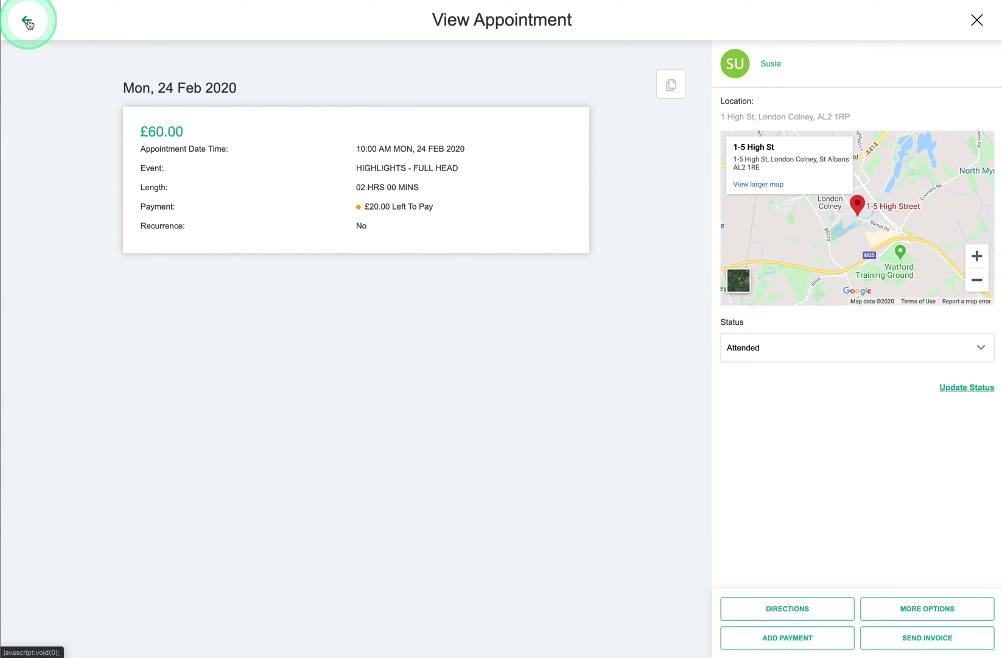
pyautogui.click(28, 23)
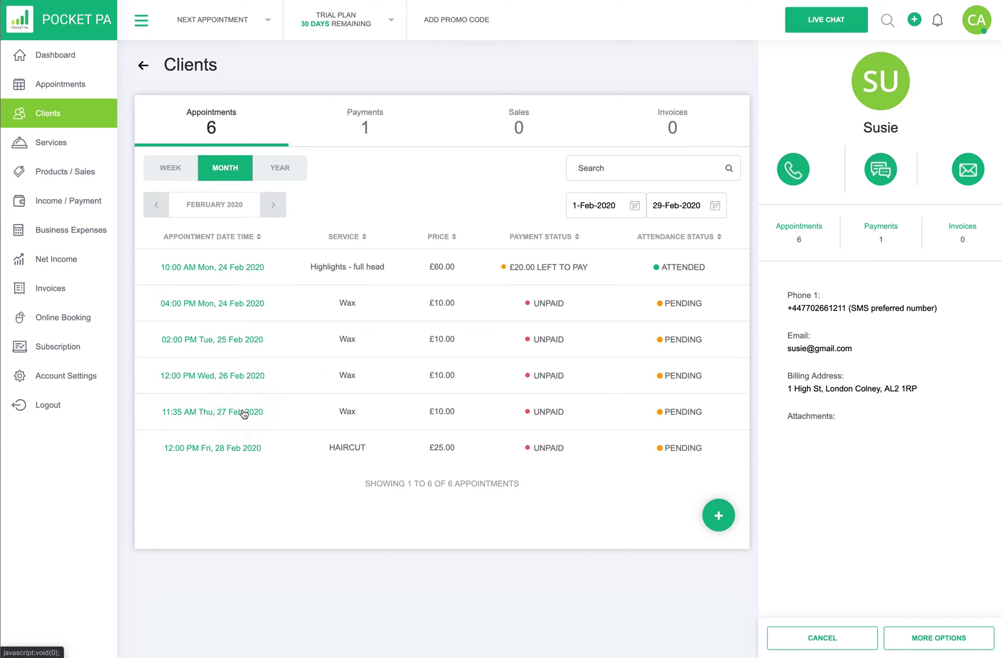
pyautogui.click(721, 518)
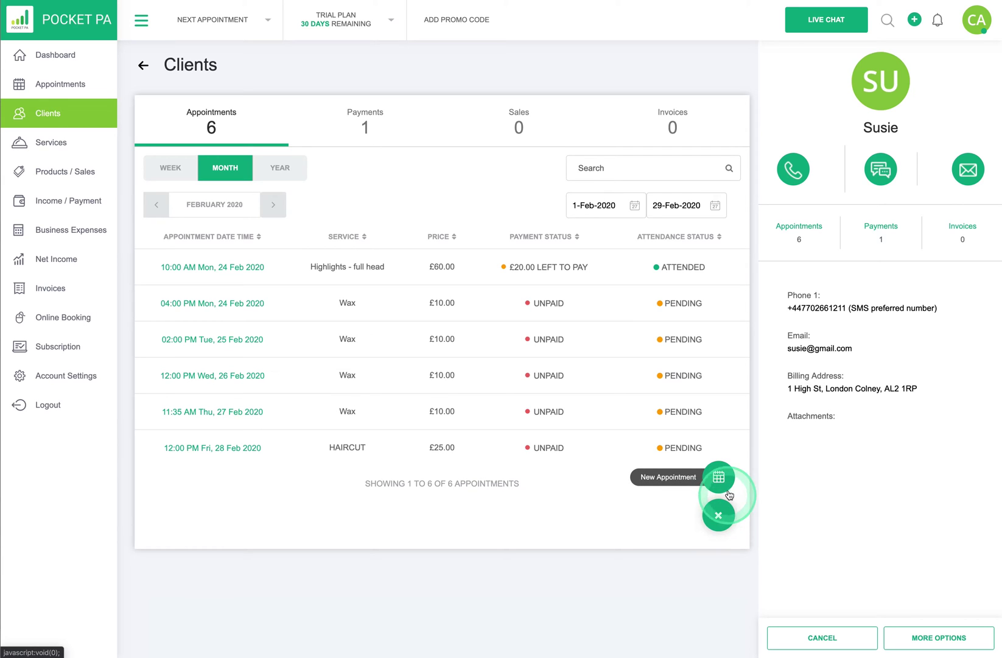
# Step: Browse the client's Payments, Sales and Invoices lists, then go back to the full client list
pyautogui.click(366, 122)
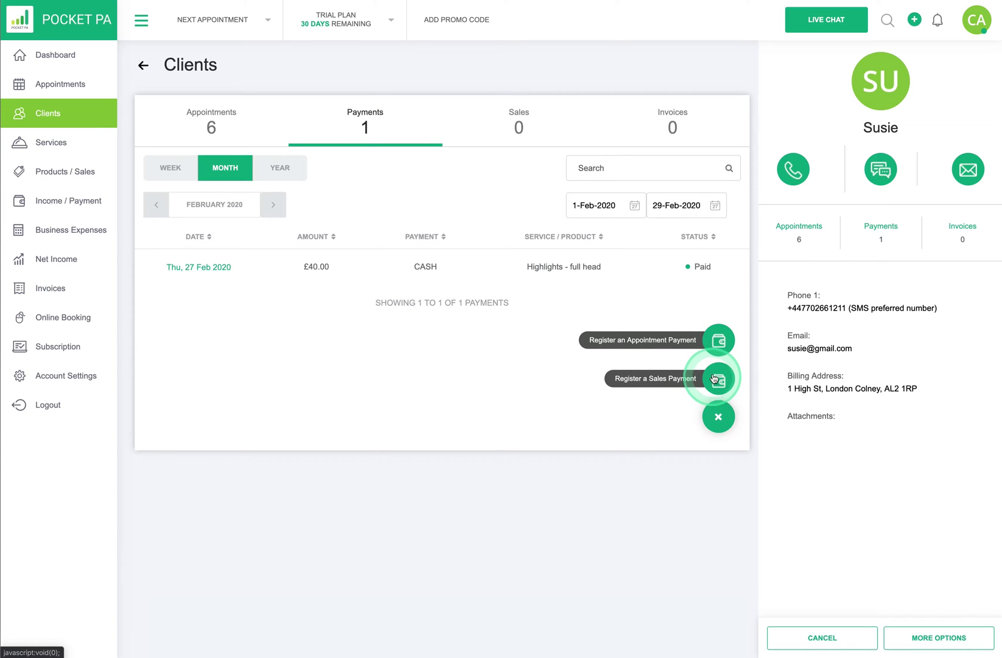
pyautogui.click(720, 417)
pyautogui.click(519, 116)
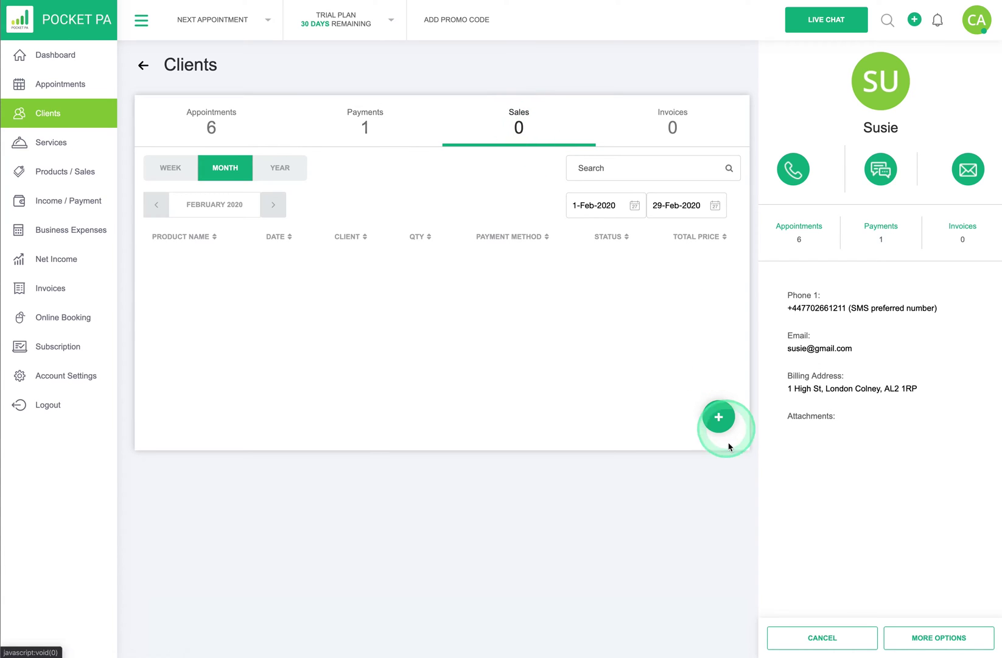
pyautogui.click(720, 417)
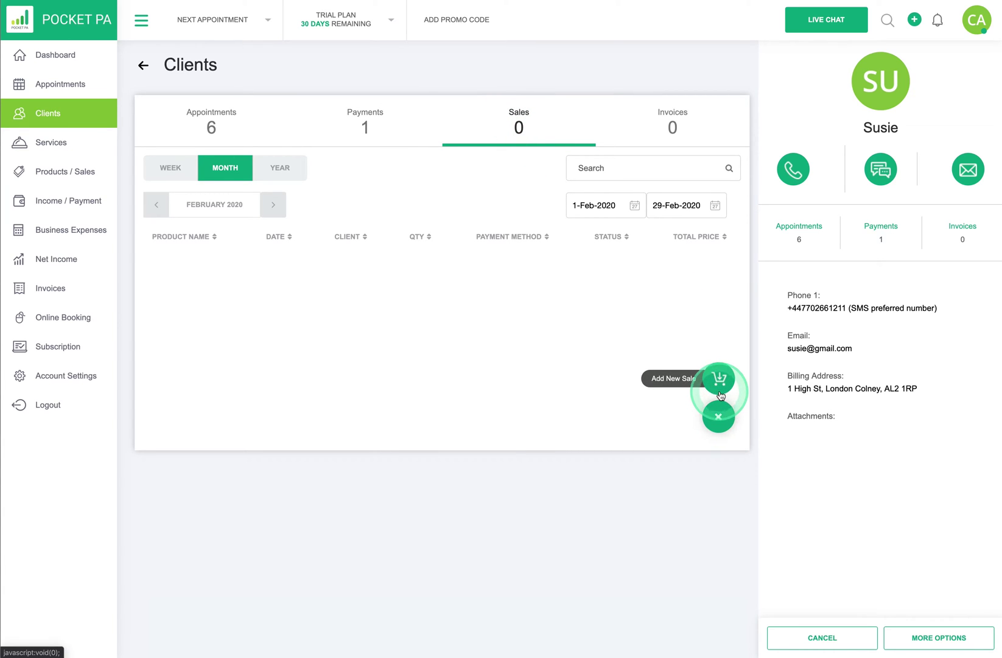
pyautogui.click(718, 416)
pyautogui.click(663, 122)
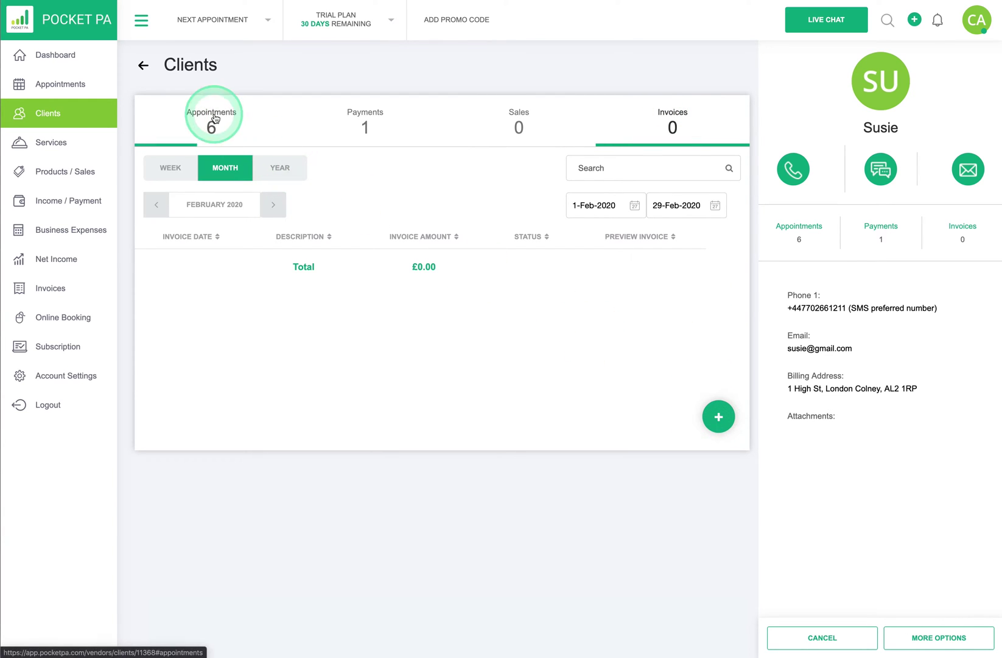
pyautogui.click(144, 67)
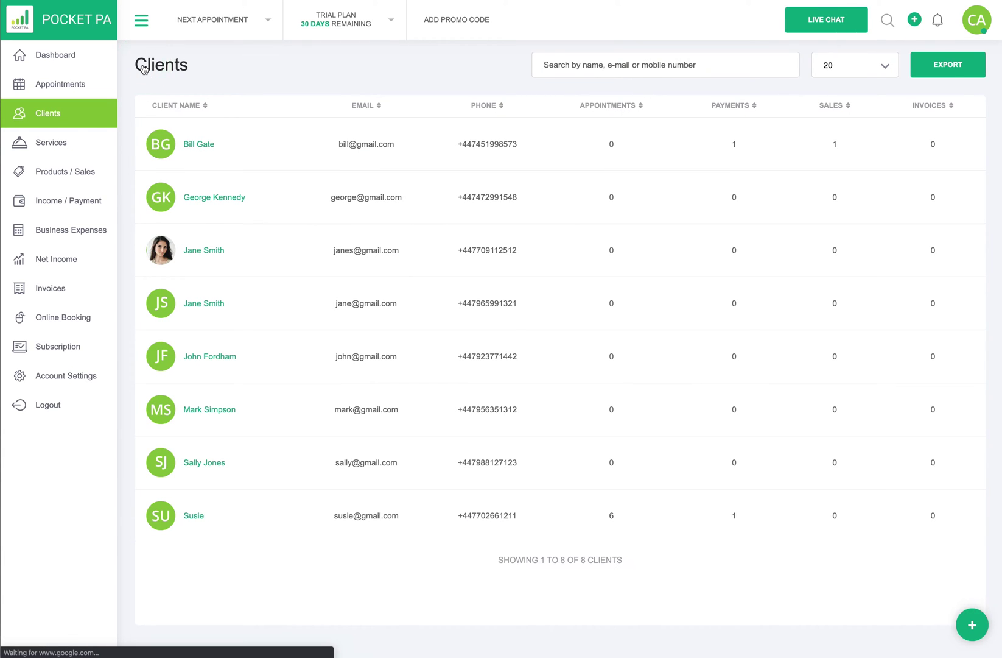
pyautogui.click(73, 135)
# Step: Check Income / Payment, then open the Dashboard showing £133.00 booked, £48.00 paid, £85.00 due
pyautogui.click(70, 201)
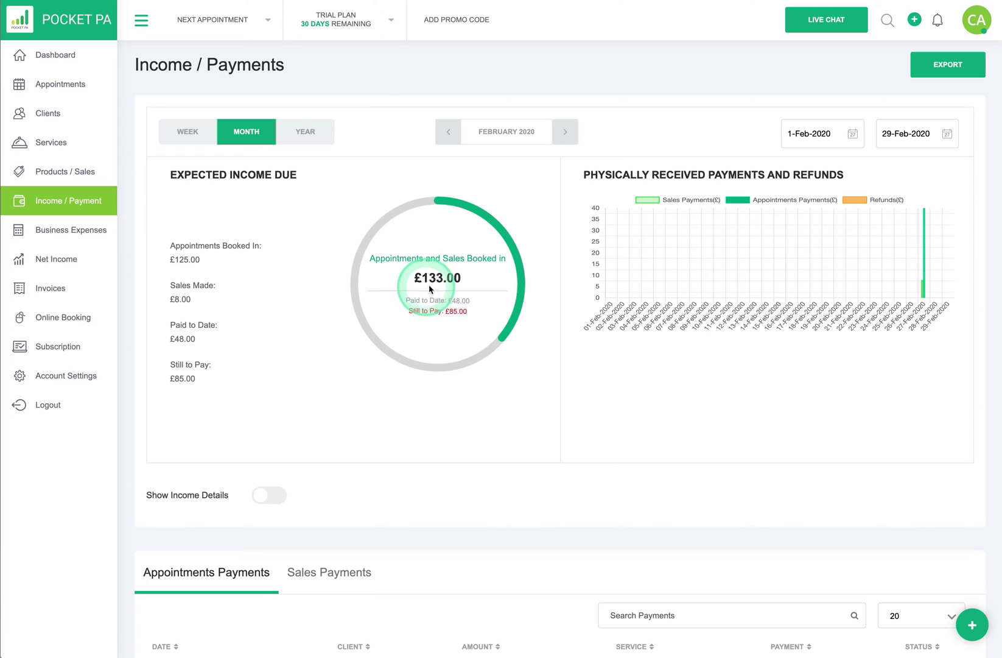
pyautogui.moveTo(427, 282); pyautogui.dragTo(385, 271)
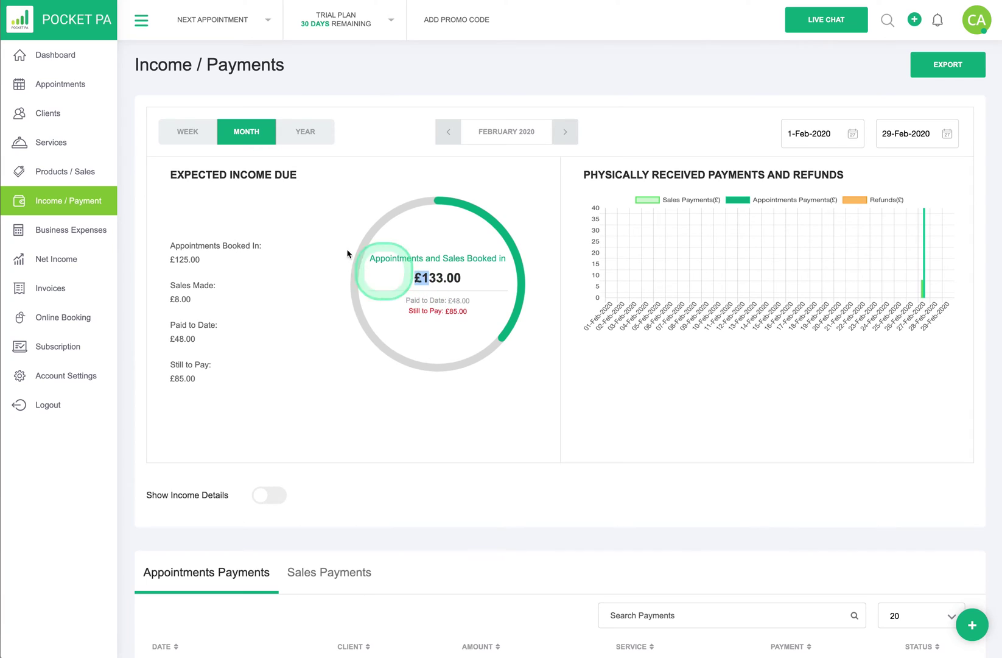
pyautogui.click(57, 56)
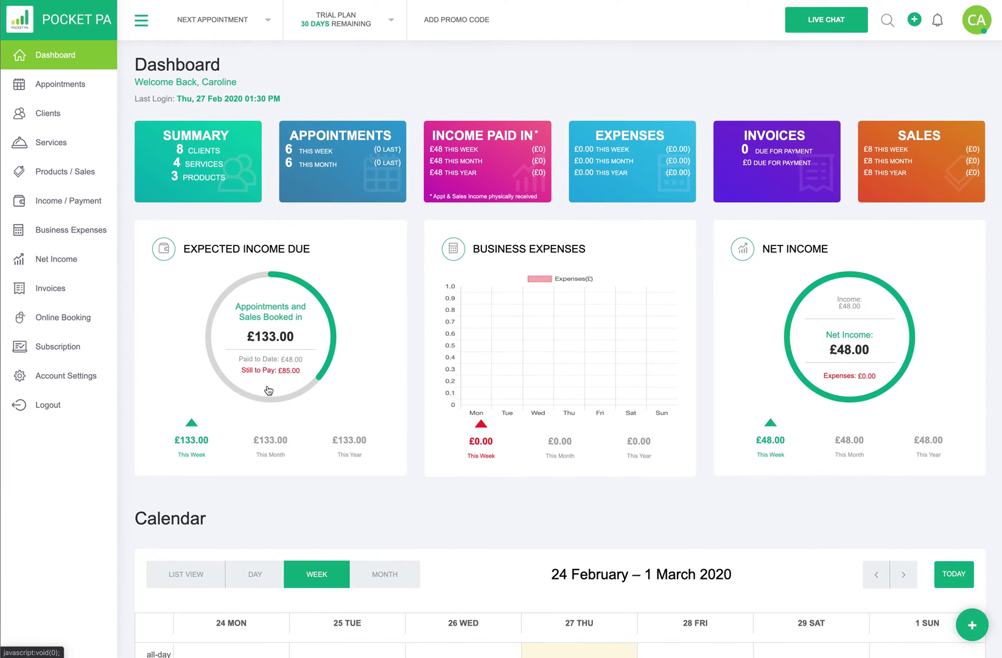
pyautogui.click(269, 390)
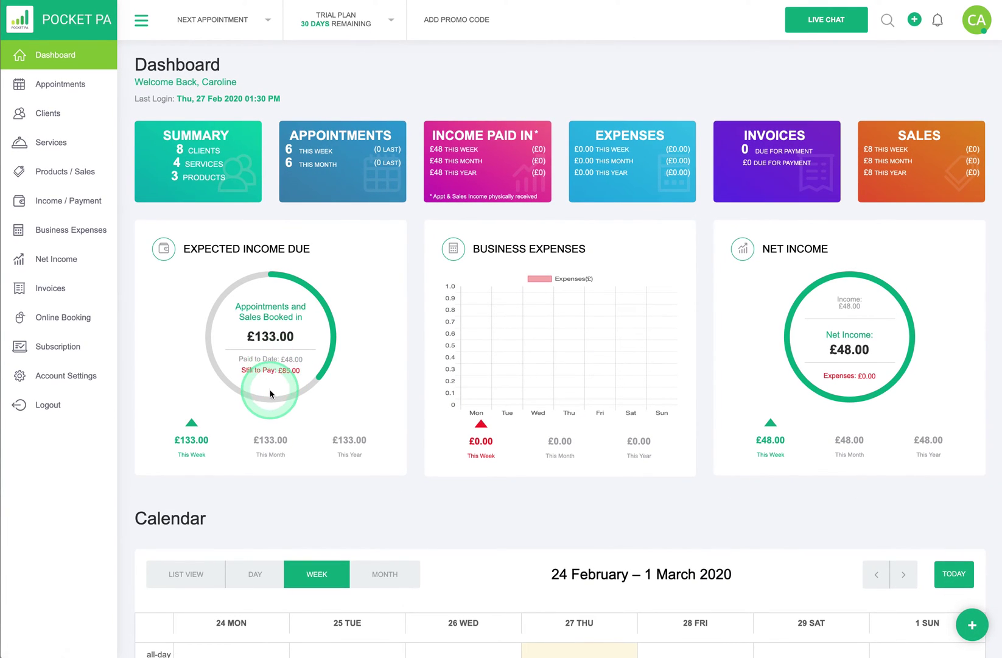
# Step: Return to Income / Payment and view the Sales Payments list with its £8.00 payment
pyautogui.click(65, 203)
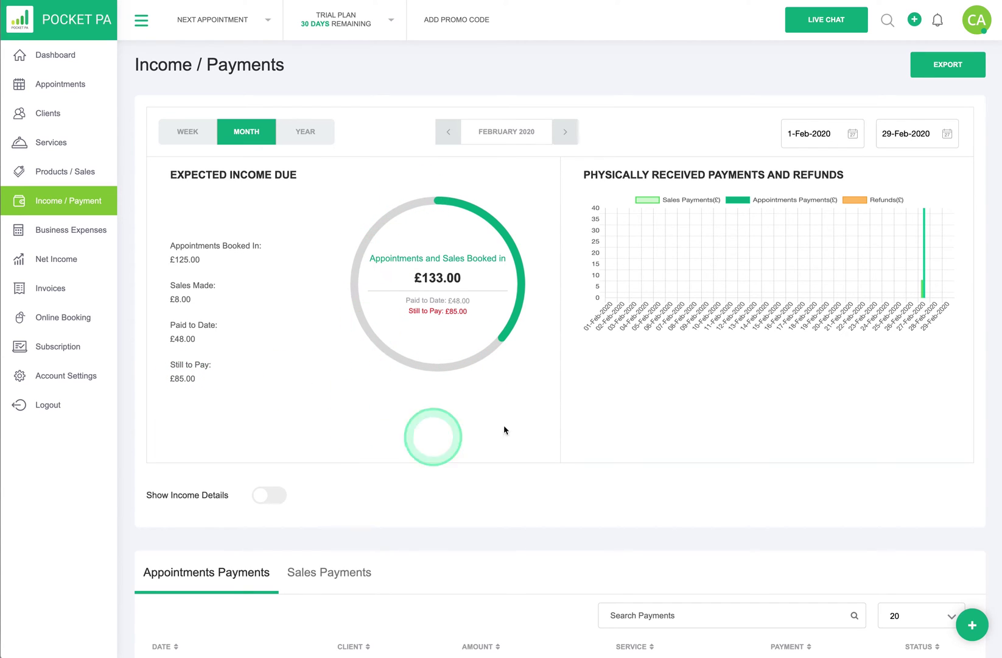
pyautogui.moveTo(926, 296)
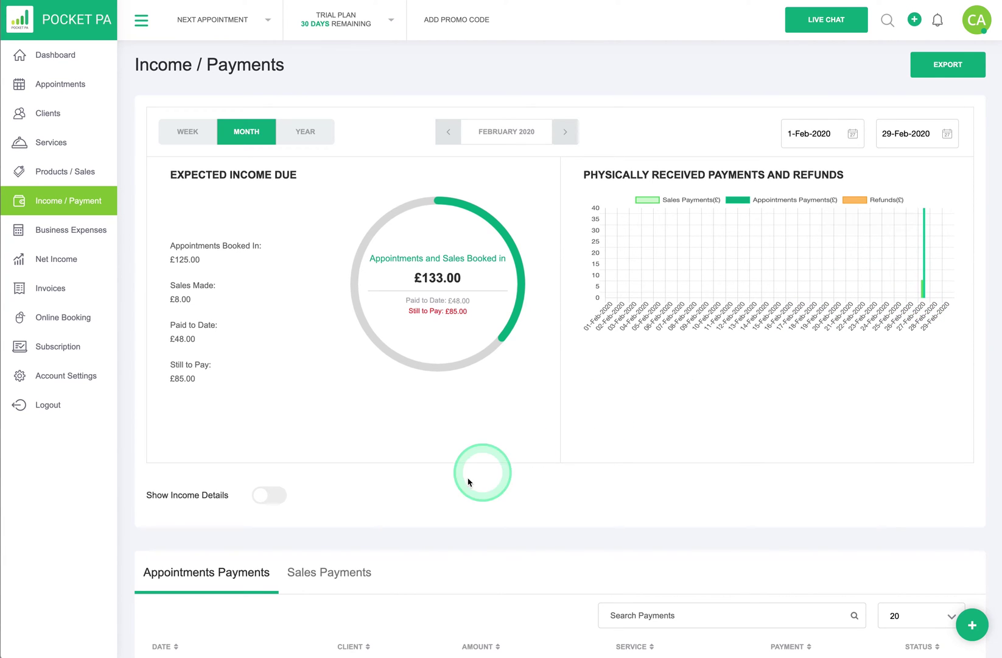
pyautogui.scroll(-3, 414, 490)
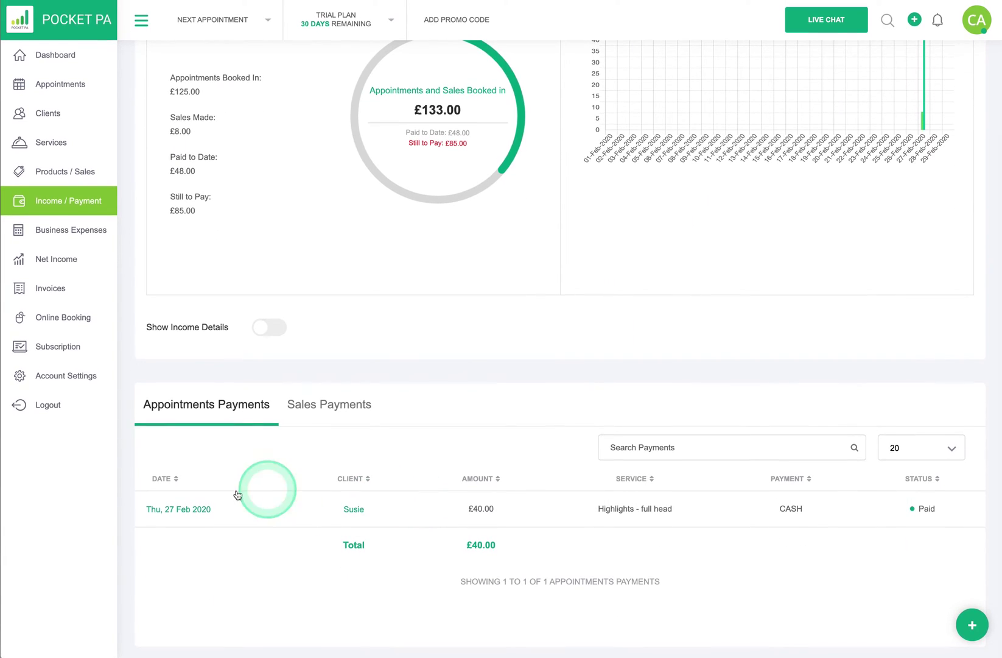
pyautogui.click(314, 407)
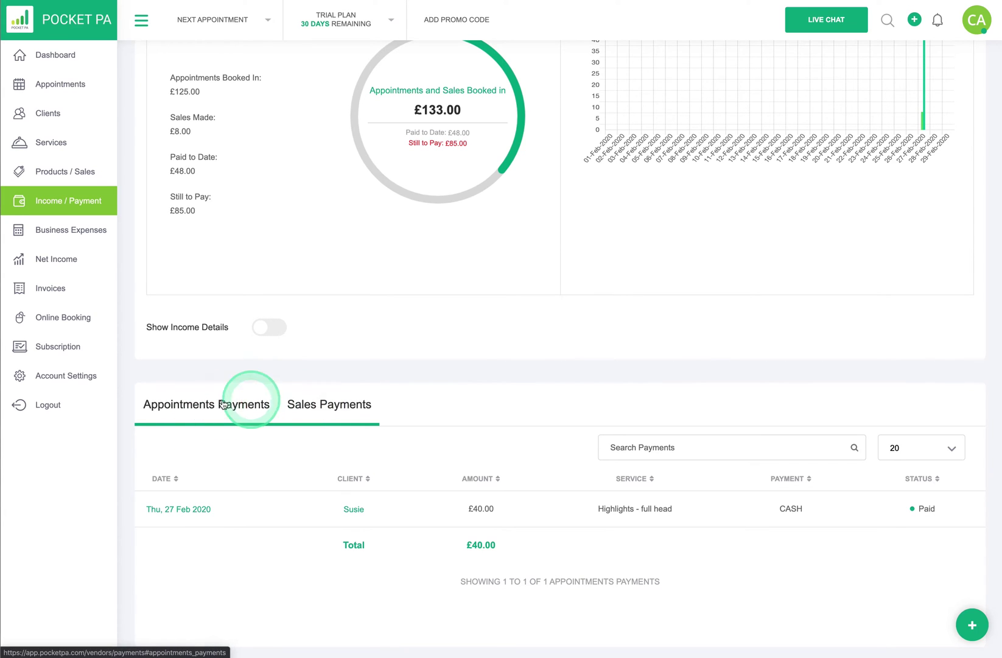
pyautogui.click(312, 406)
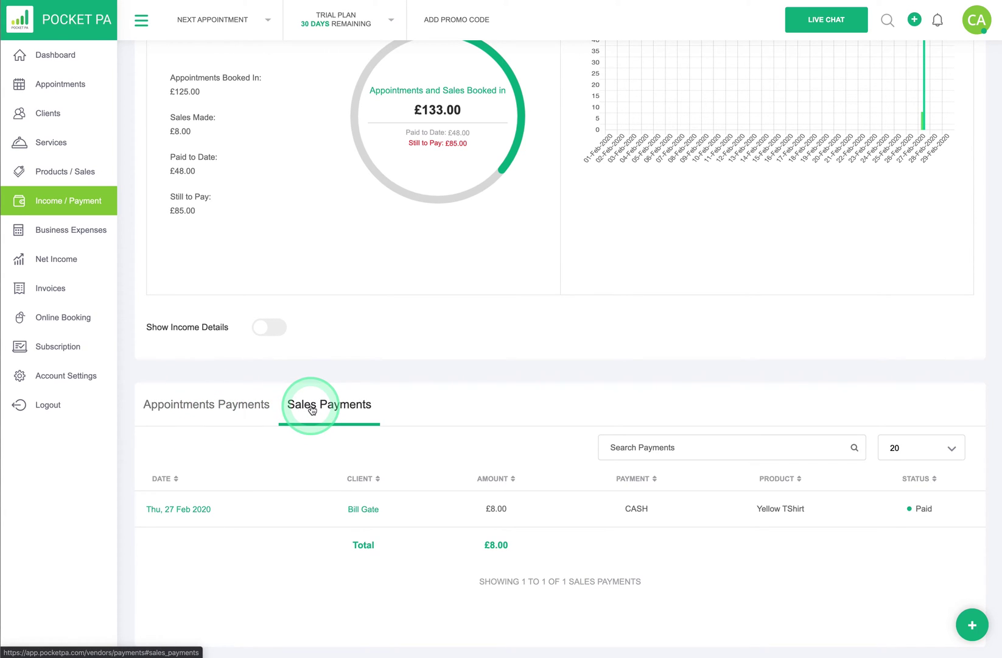
pyautogui.scroll(1, 312, 409)
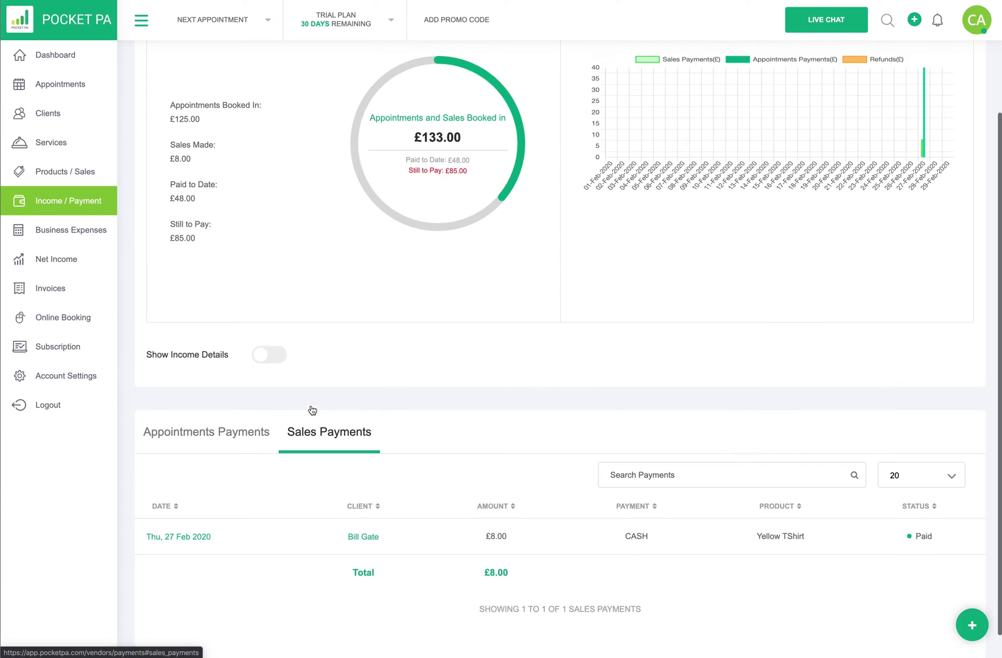
# Step: Settle on Appointments Payments showing the £40.00 cash Highlights payment, scrolled to the top
pyautogui.click(201, 438)
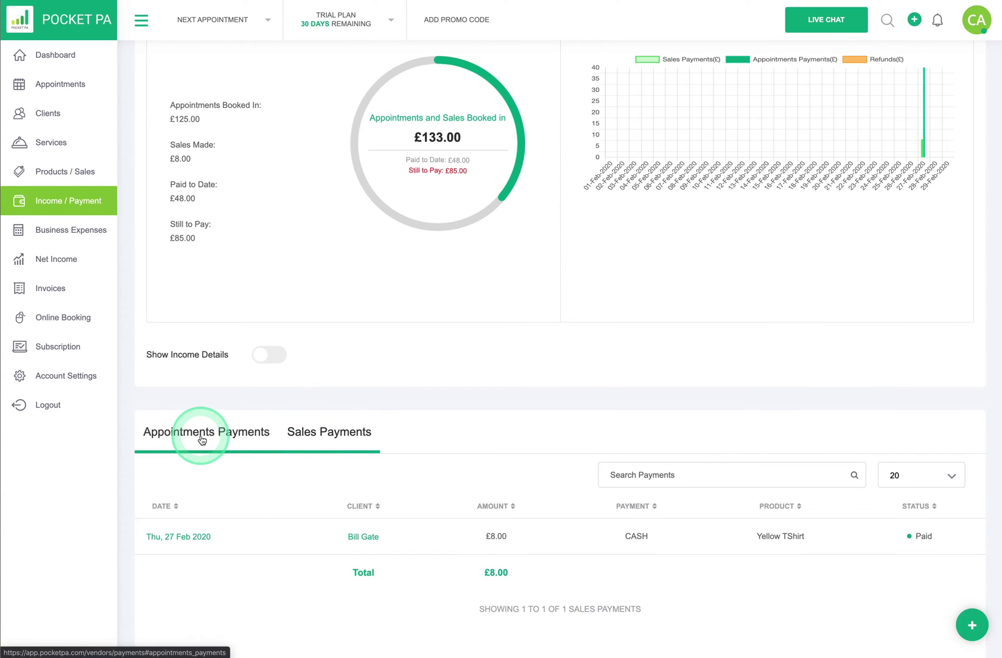
pyautogui.click(364, 439)
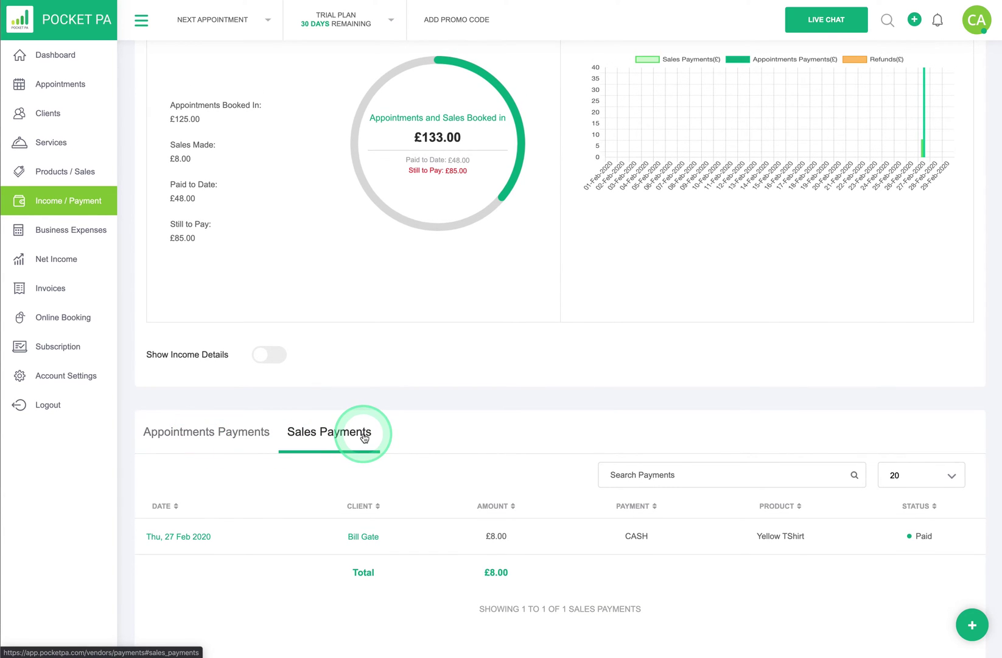
pyautogui.scroll(-1, 364, 438)
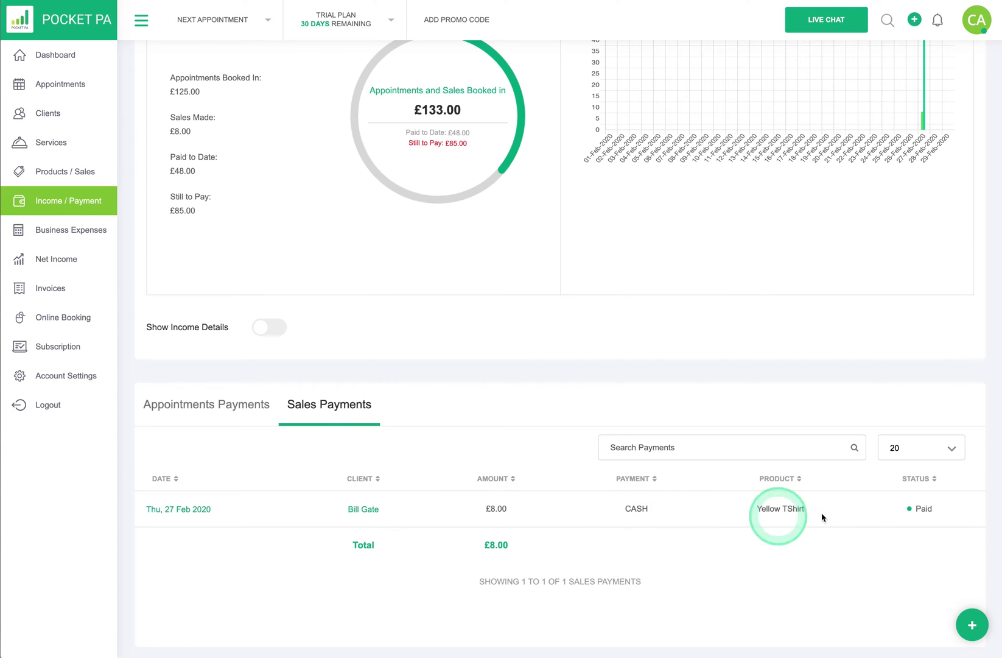
pyautogui.click(233, 411)
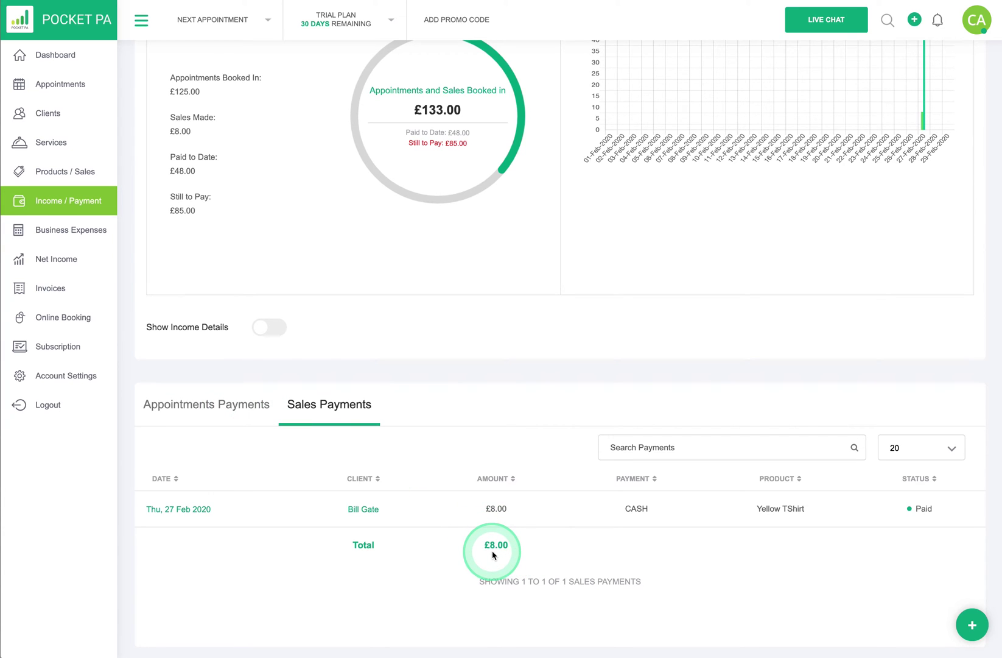
pyautogui.click(224, 406)
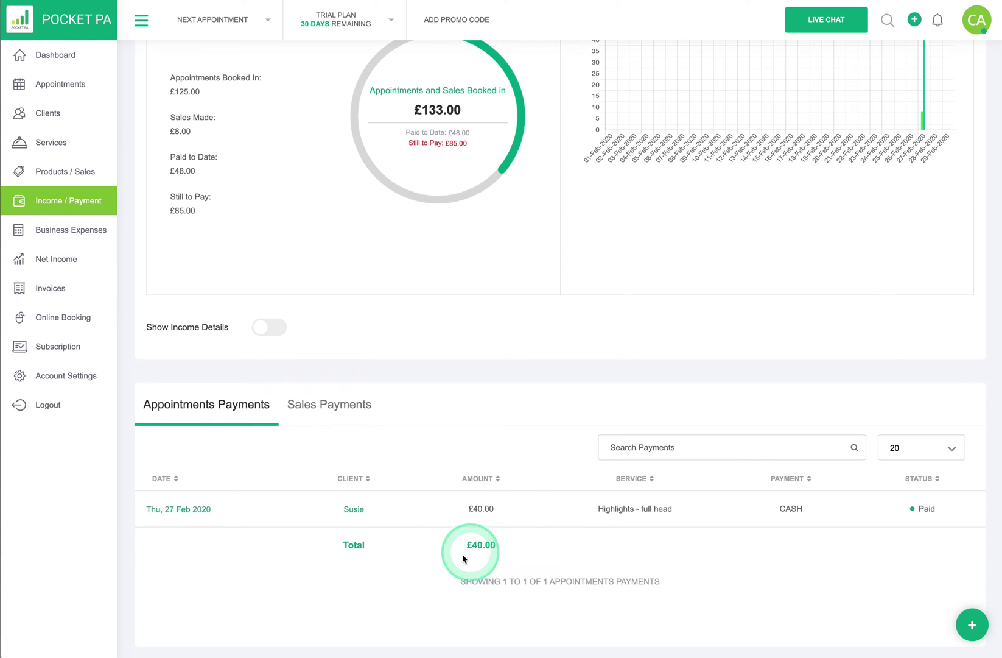
pyautogui.scroll(2, 486, 561)
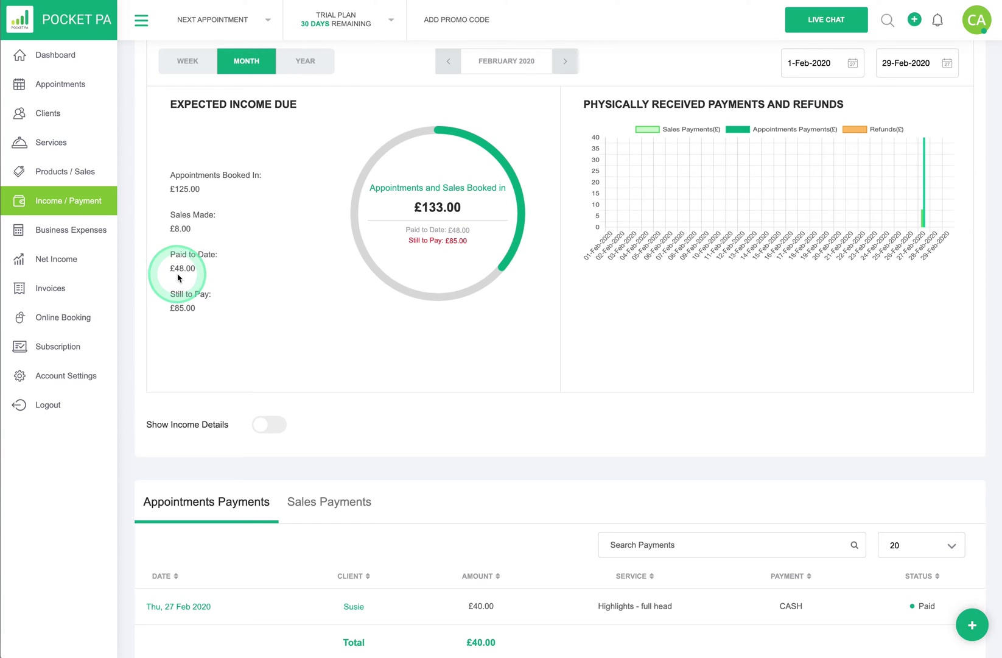
pyautogui.scroll(1, 246, 353)
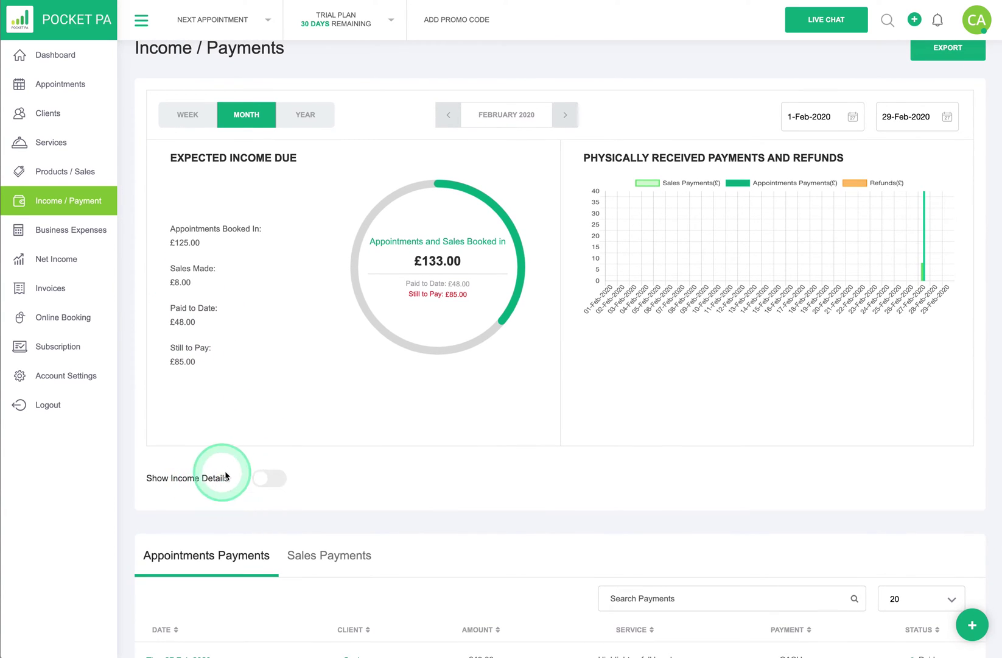
# Step: Show February 2020 income details: £133.00 booked in, £48.00 paid to date, £85.00 still to pay
pyautogui.click(263, 483)
pyautogui.scroll(-3, 263, 481)
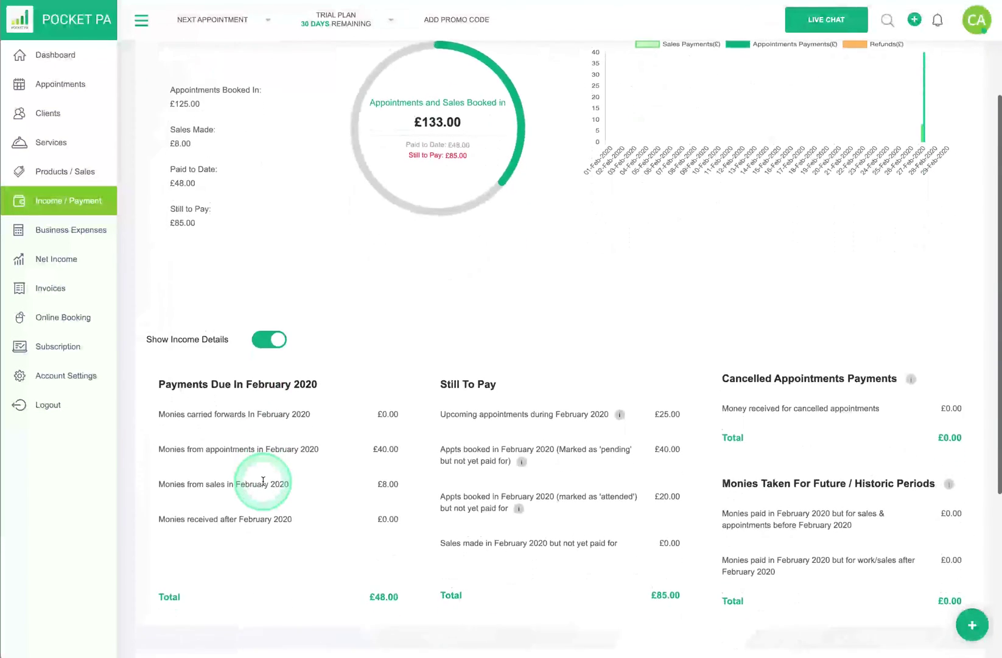
pyautogui.scroll(-3, 263, 481)
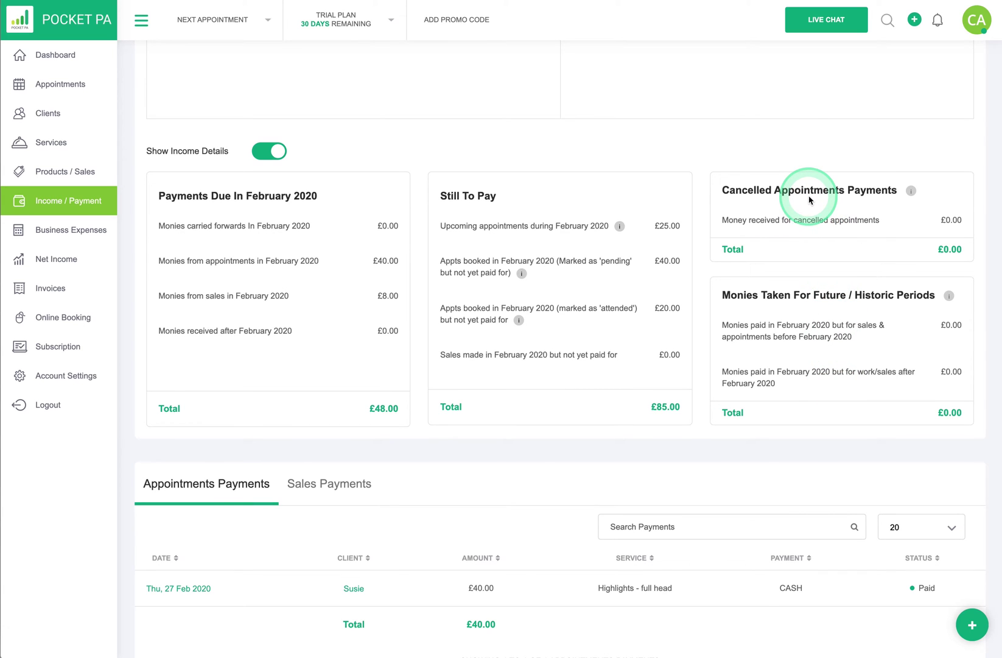
pyautogui.scroll(3, 809, 199)
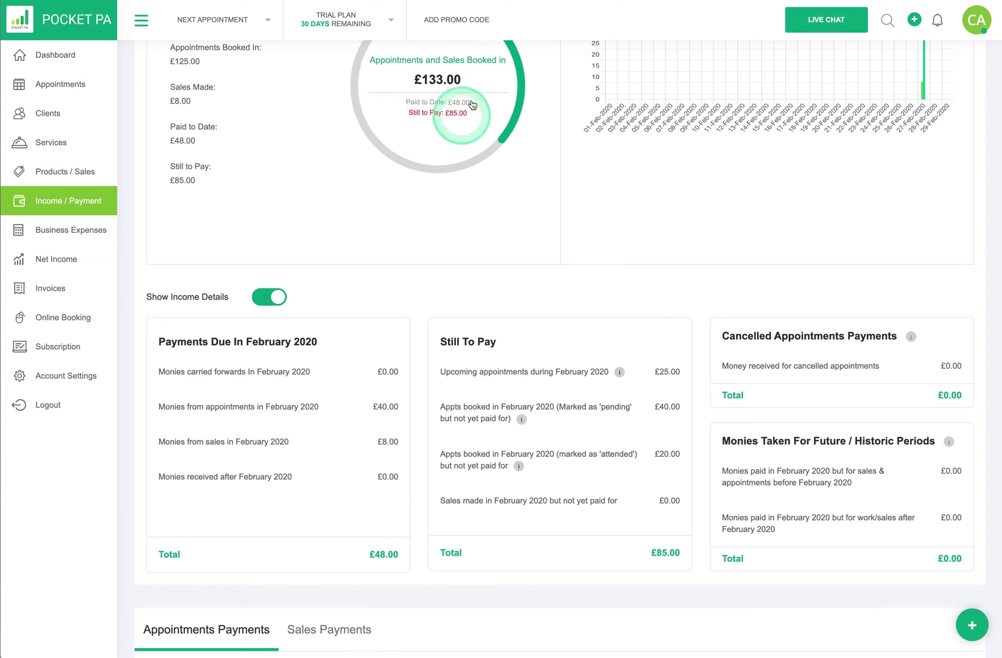
pyautogui.scroll(-3, 624, 243)
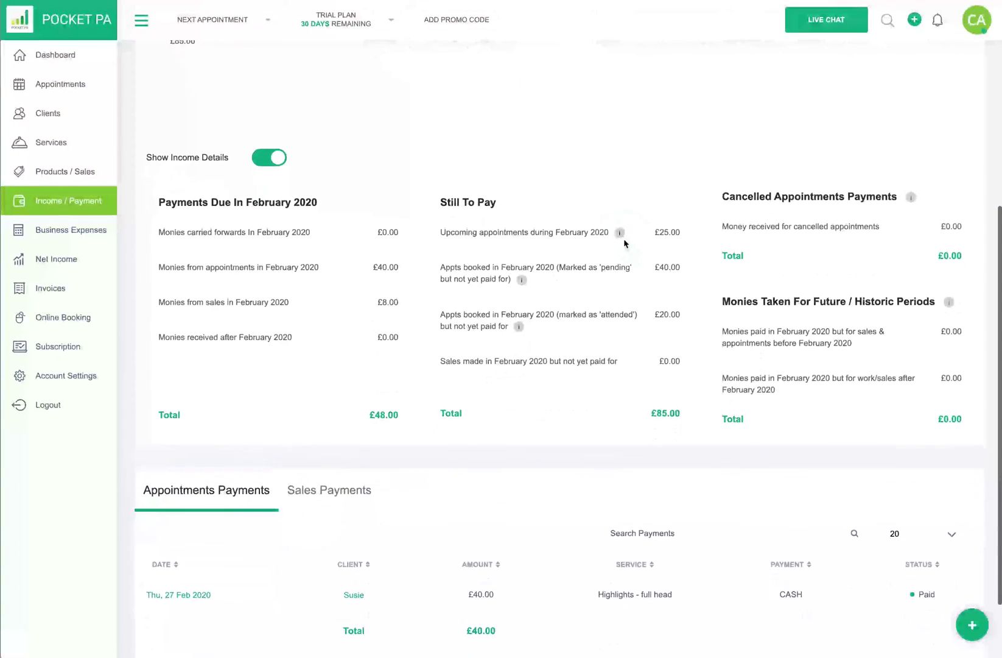
pyautogui.scroll(-1, 625, 243)
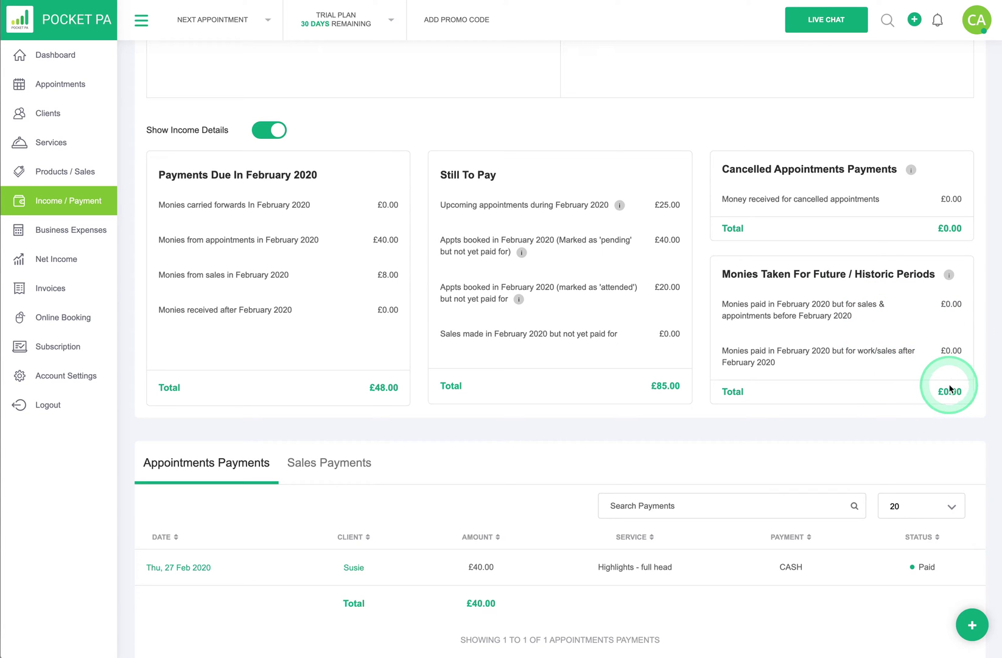
pyautogui.scroll(4, 631, 362)
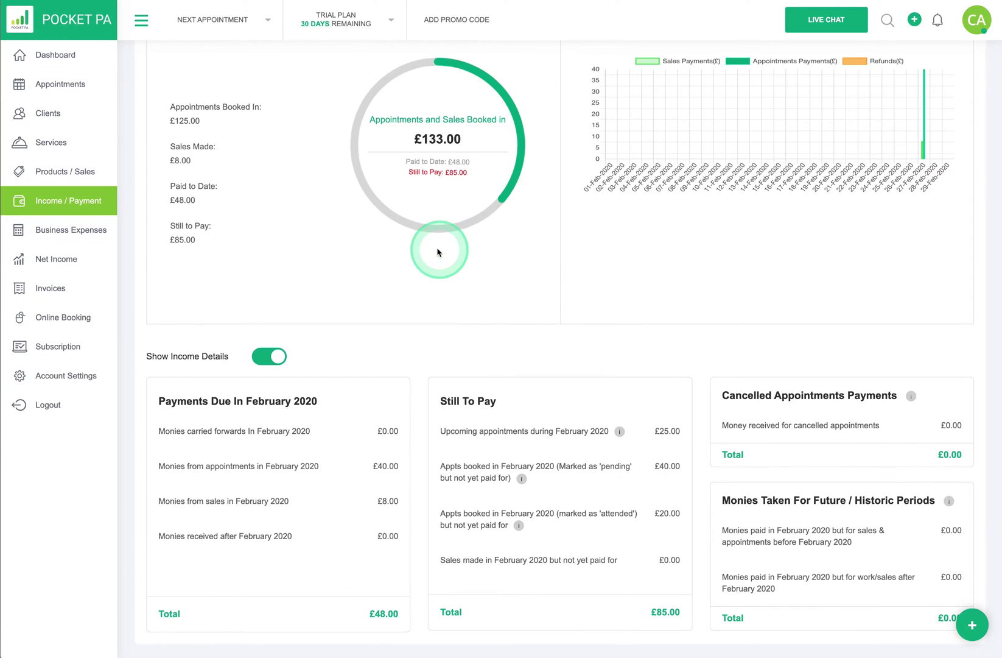
pyautogui.scroll(1, 451, 250)
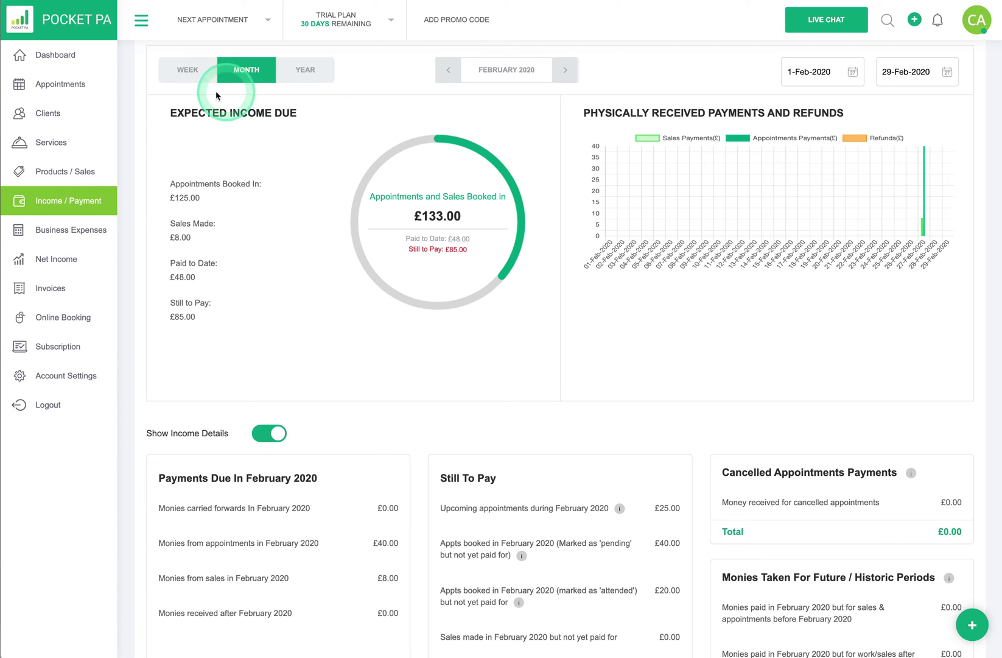
pyautogui.click(190, 69)
pyautogui.click(300, 80)
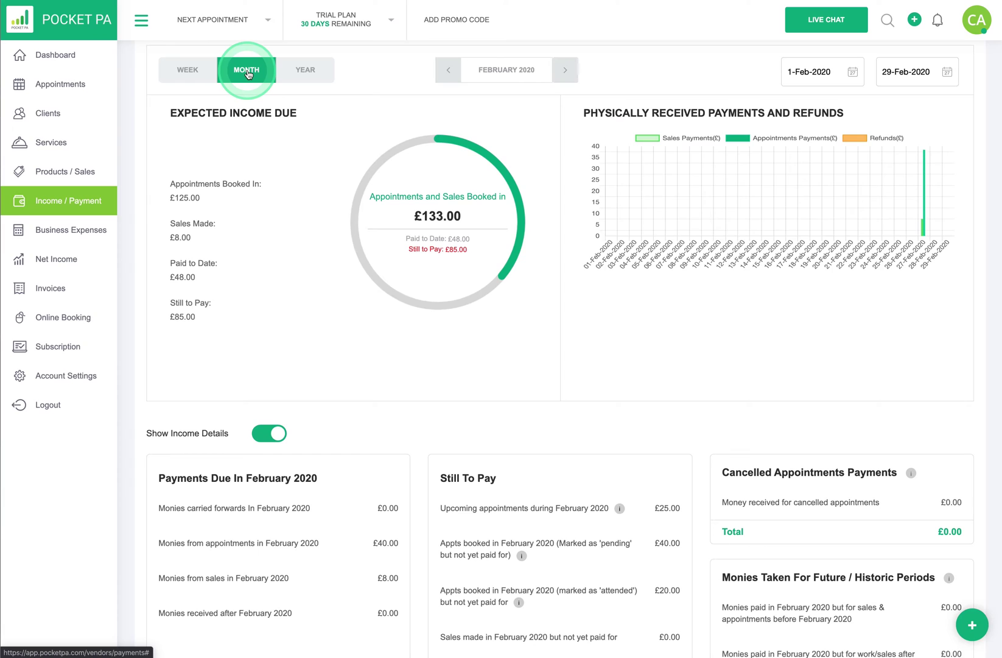
pyautogui.click(447, 72)
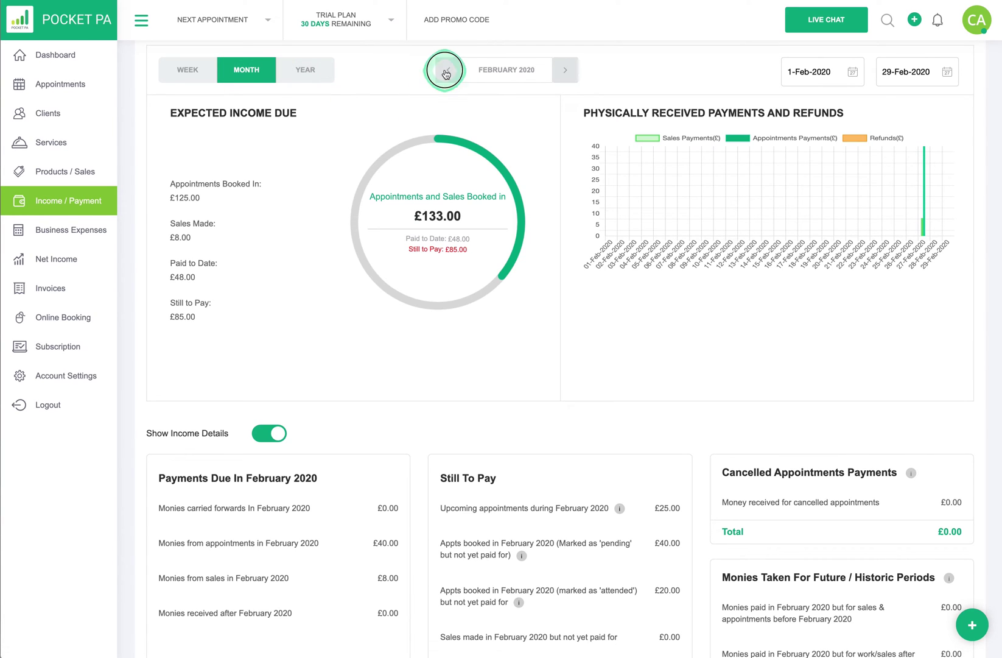
pyautogui.click(563, 72)
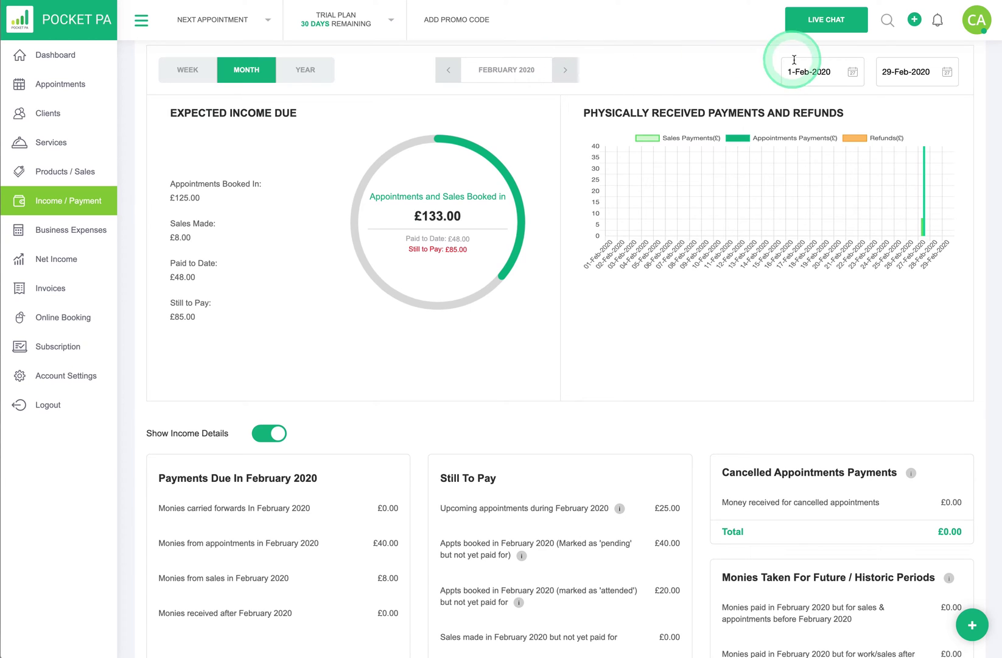
pyautogui.click(853, 73)
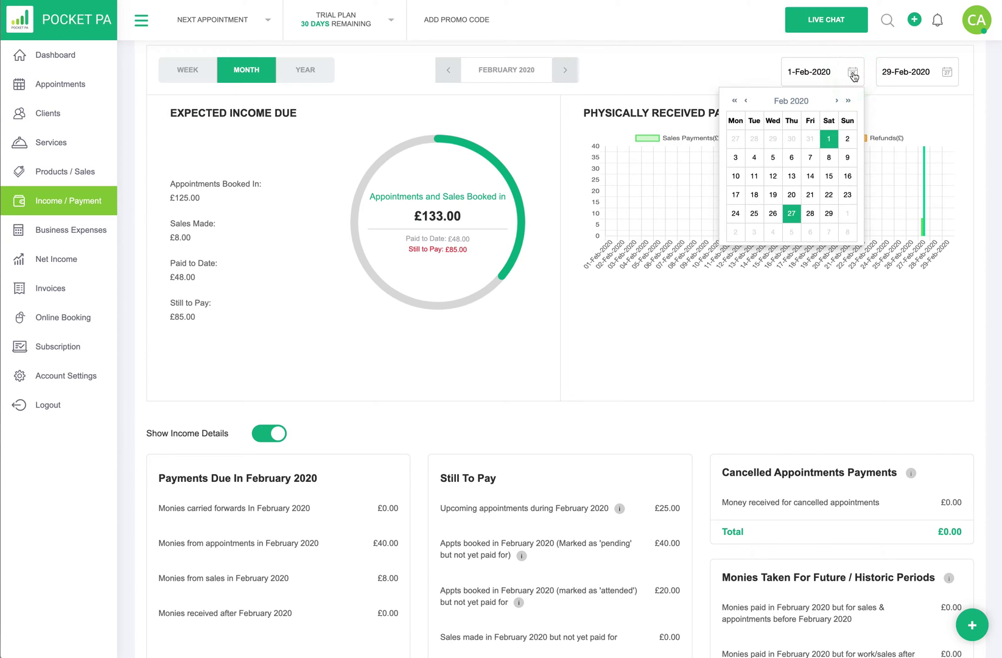
pyautogui.click(950, 73)
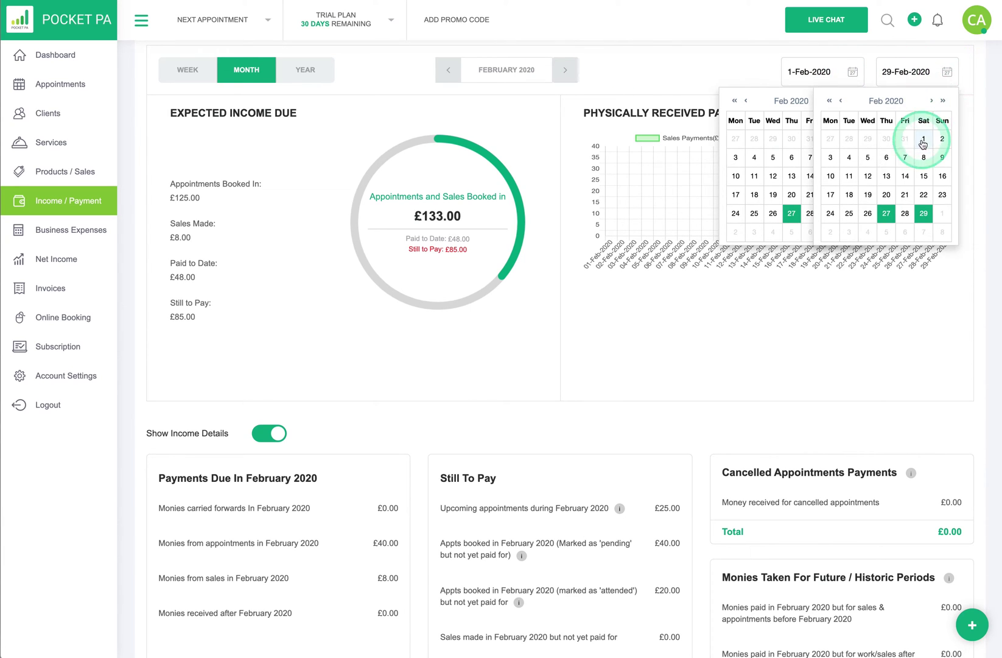
pyautogui.click(888, 214)
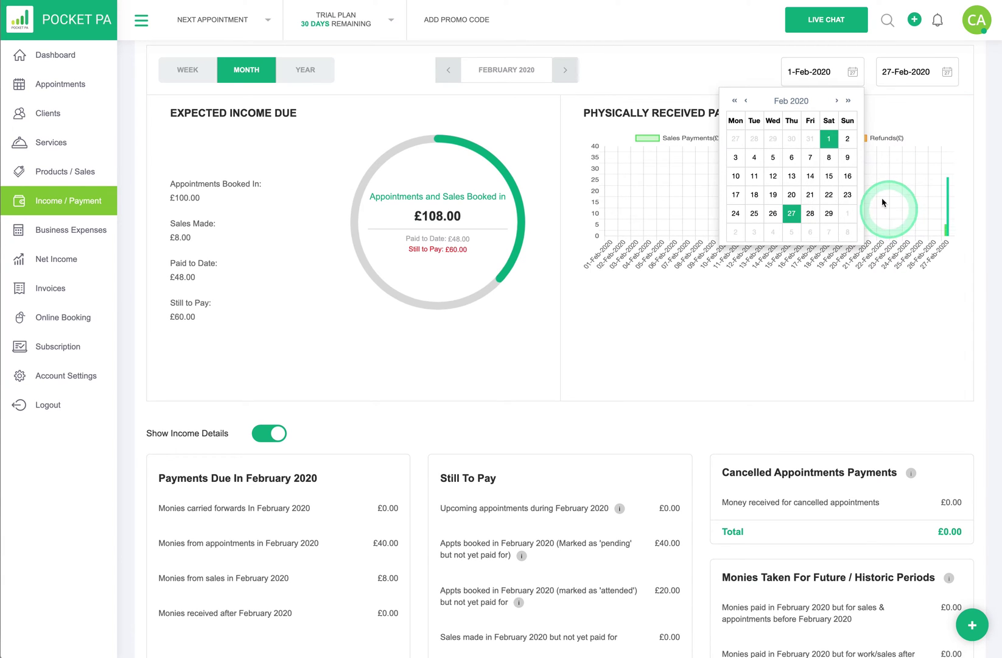
pyautogui.click(832, 139)
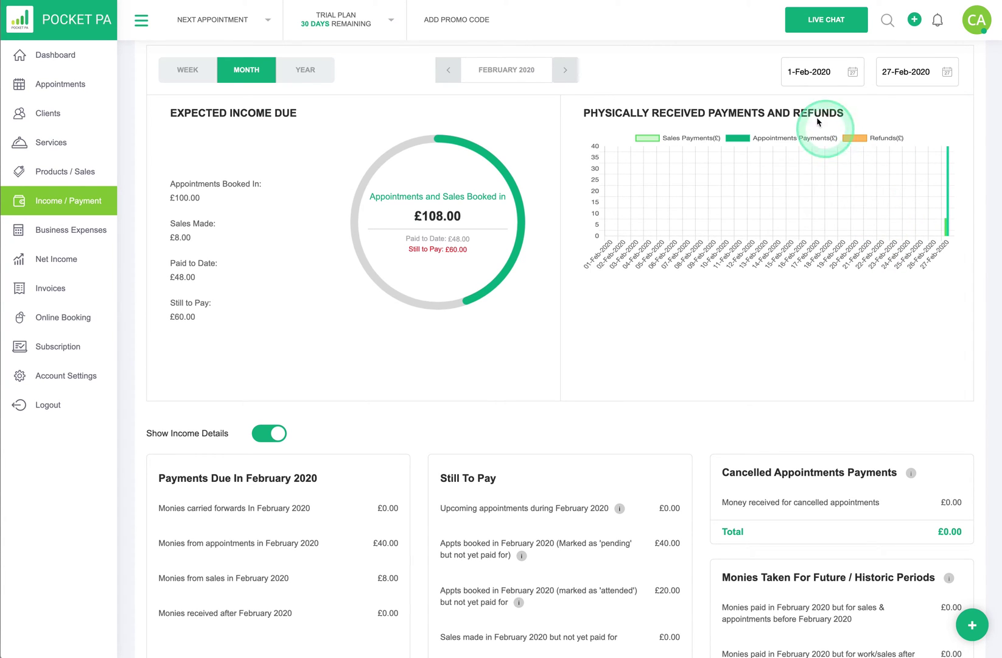
pyautogui.click(912, 71)
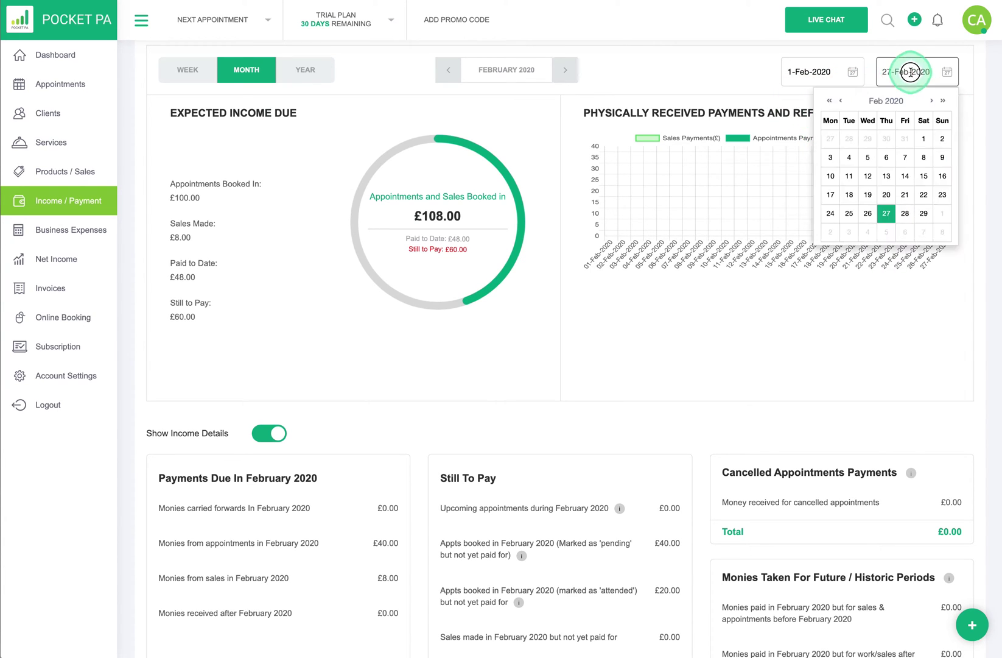
pyautogui.click(924, 213)
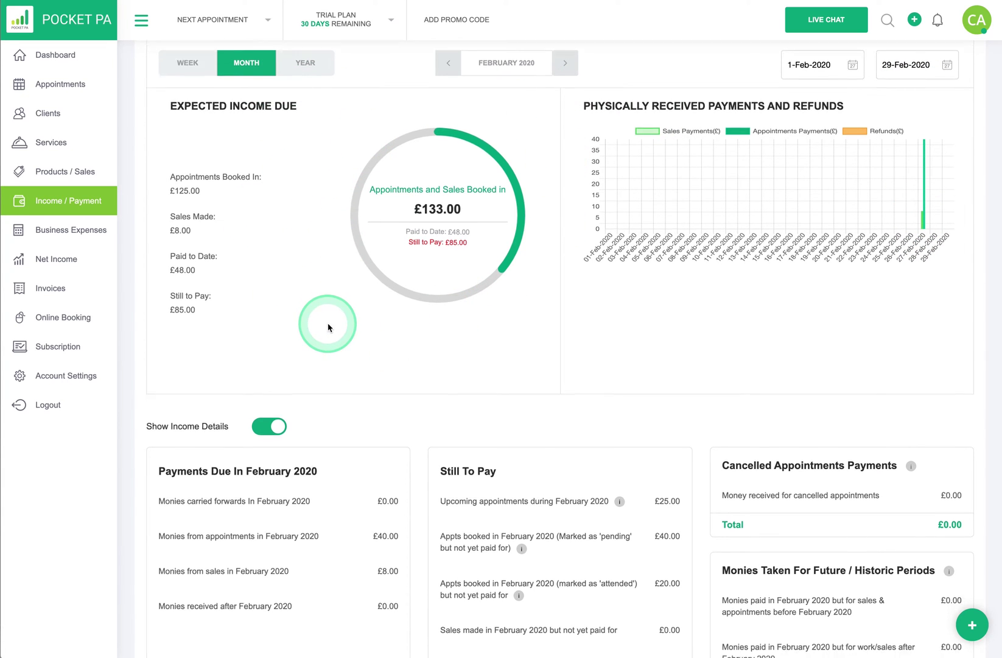
pyautogui.scroll(-3, 327, 328)
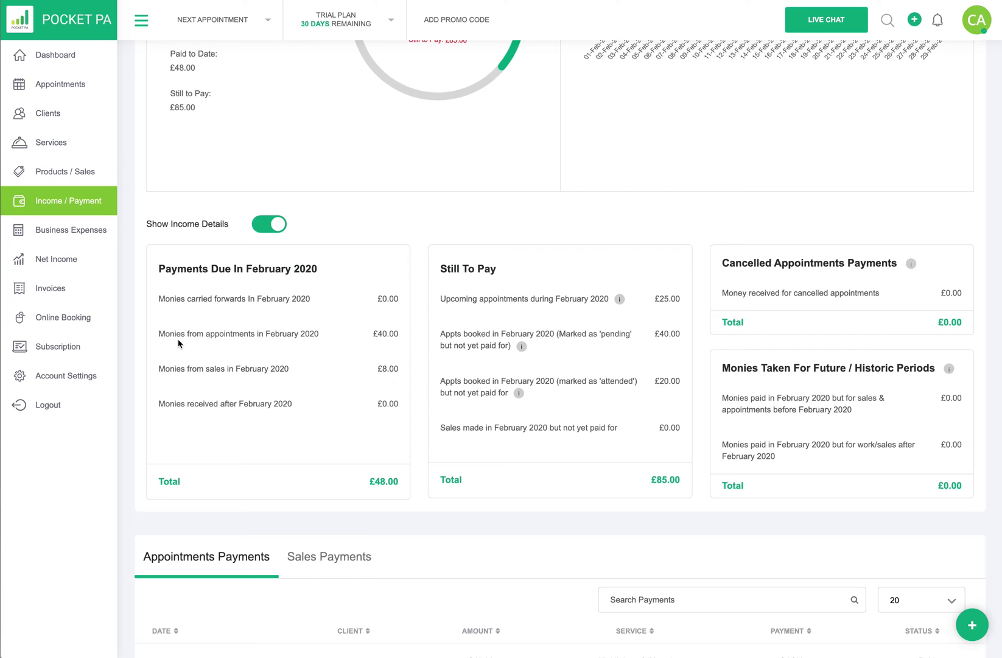
pyautogui.click(181, 373)
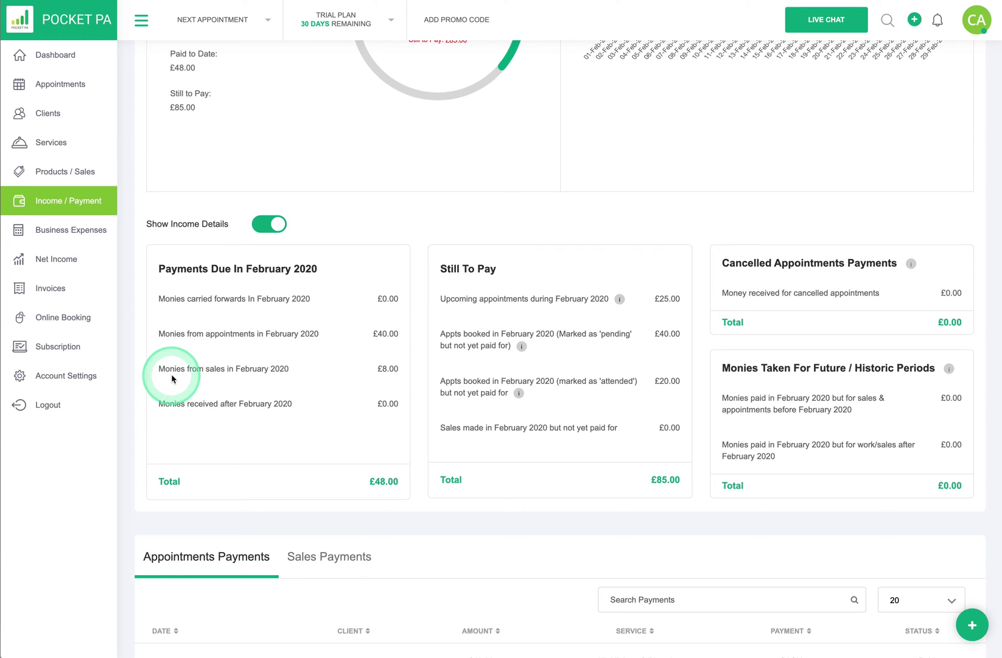
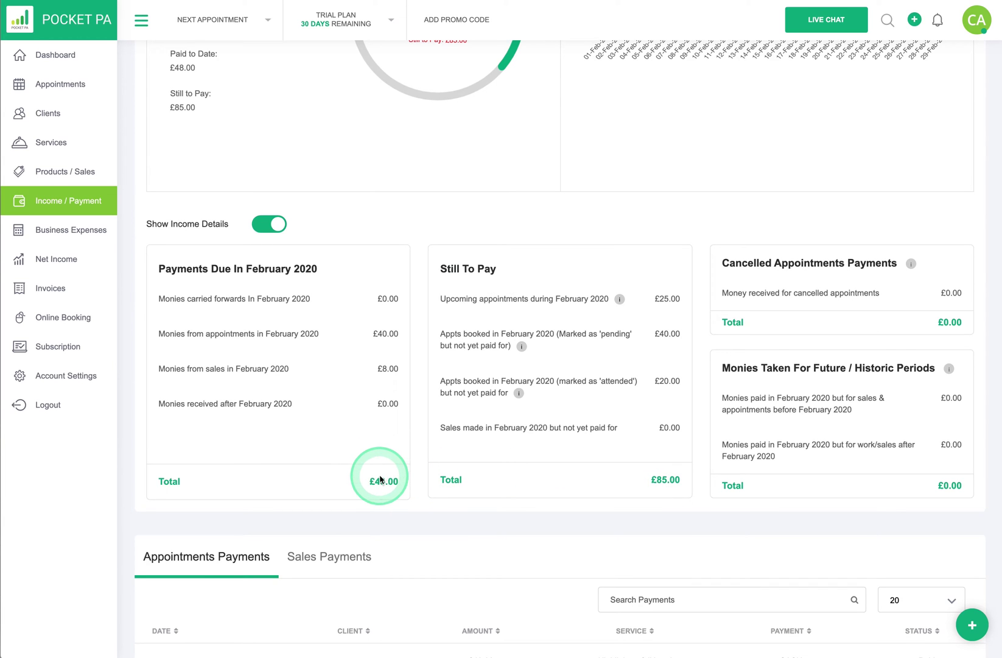
# Step: Check February's still-to-pay breakdown in Unpaid Sales and Unpaid Appointments, then go back to Income / Payment
pyautogui.scroll(3, 396, 481)
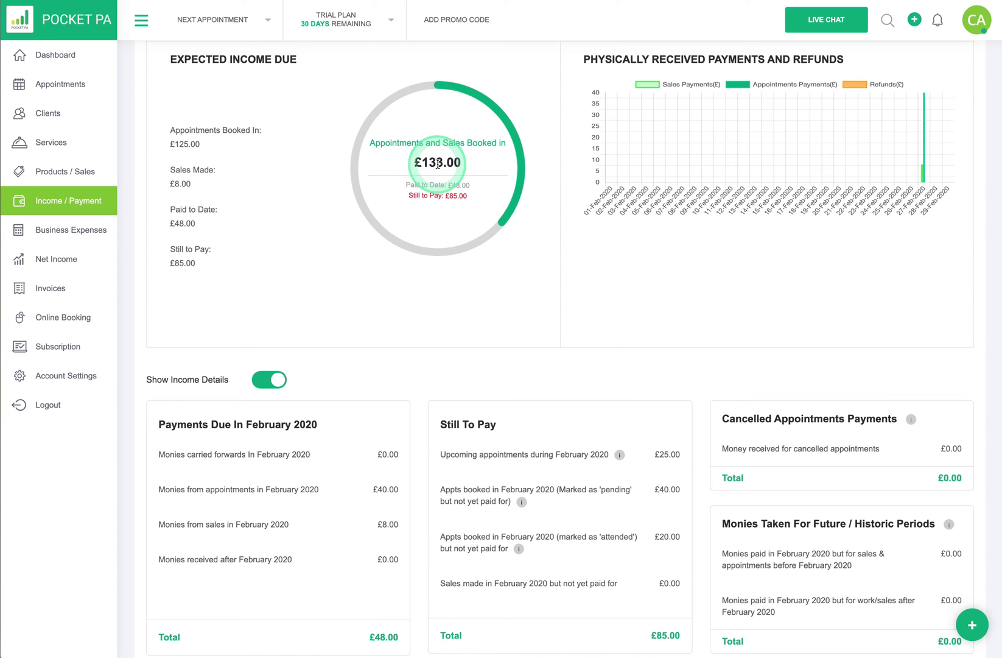
pyautogui.scroll(-1, 553, 331)
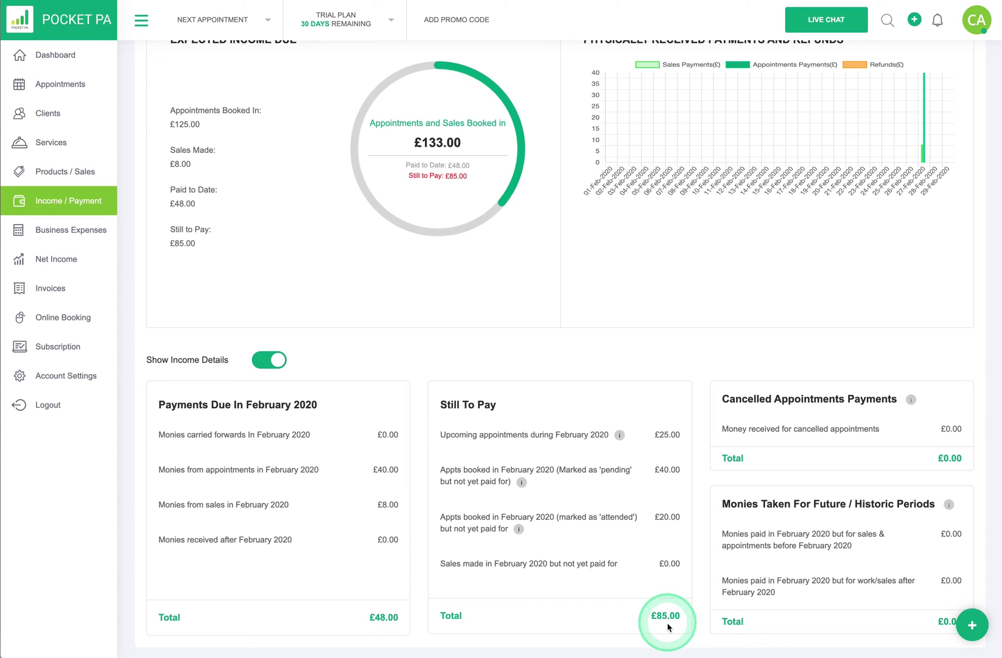
pyautogui.click(425, 177)
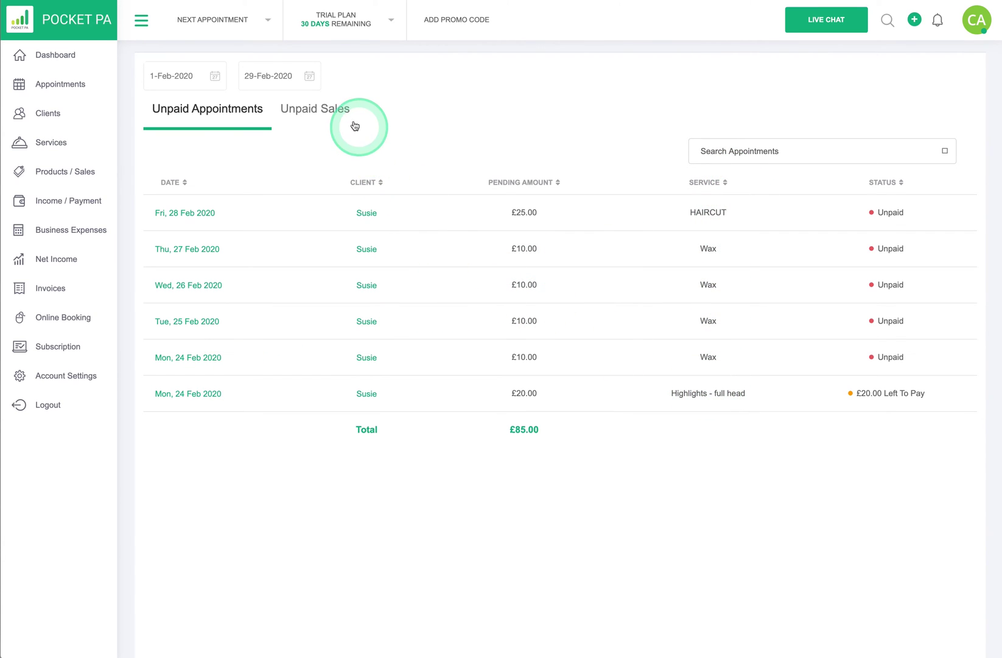
pyautogui.click(332, 114)
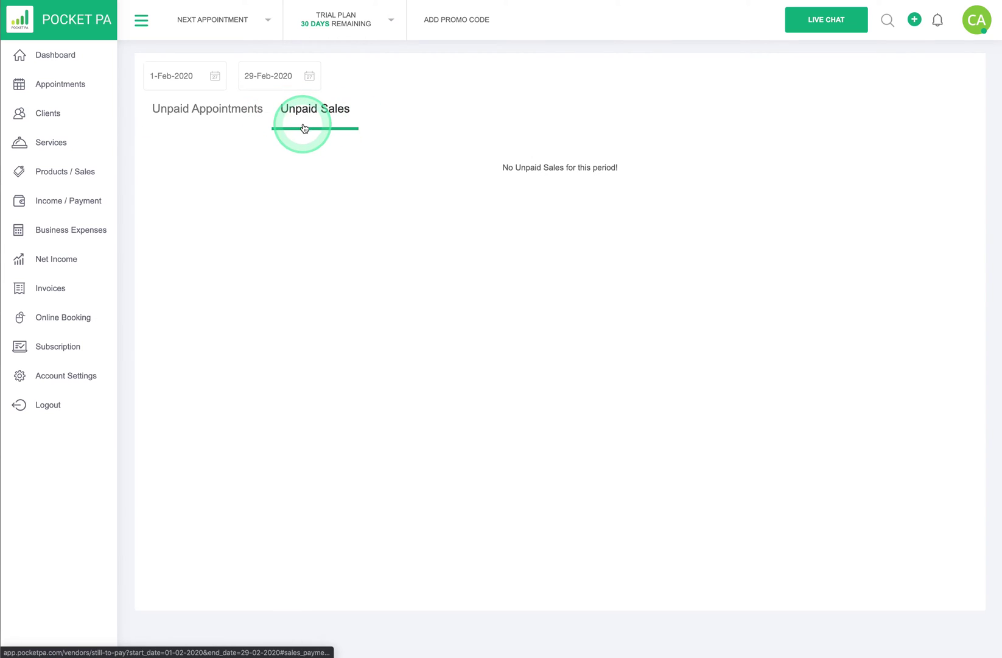
pyautogui.click(239, 116)
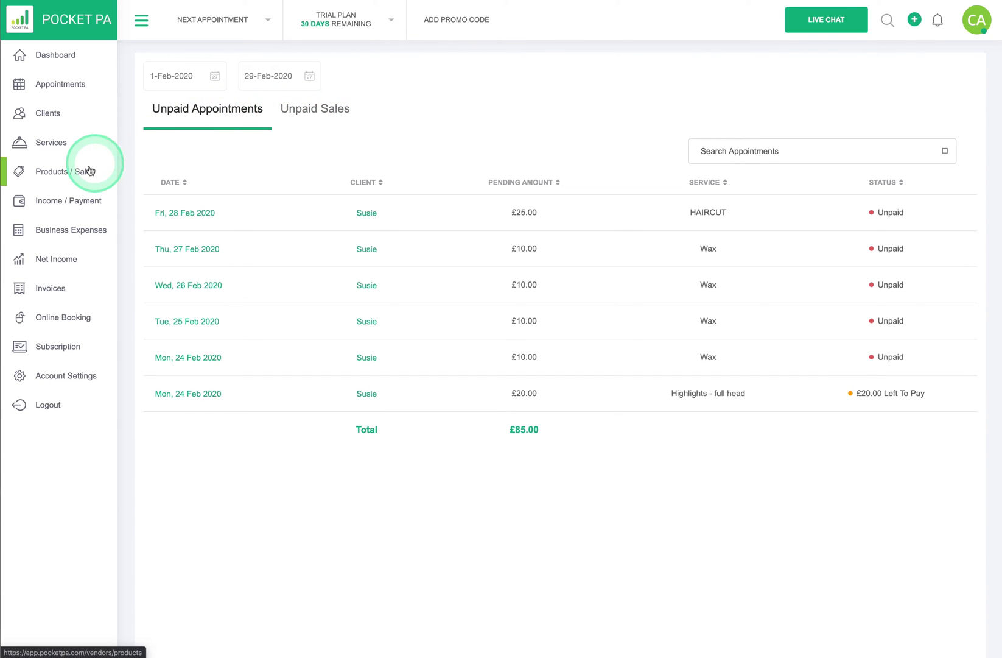
pyautogui.click(76, 201)
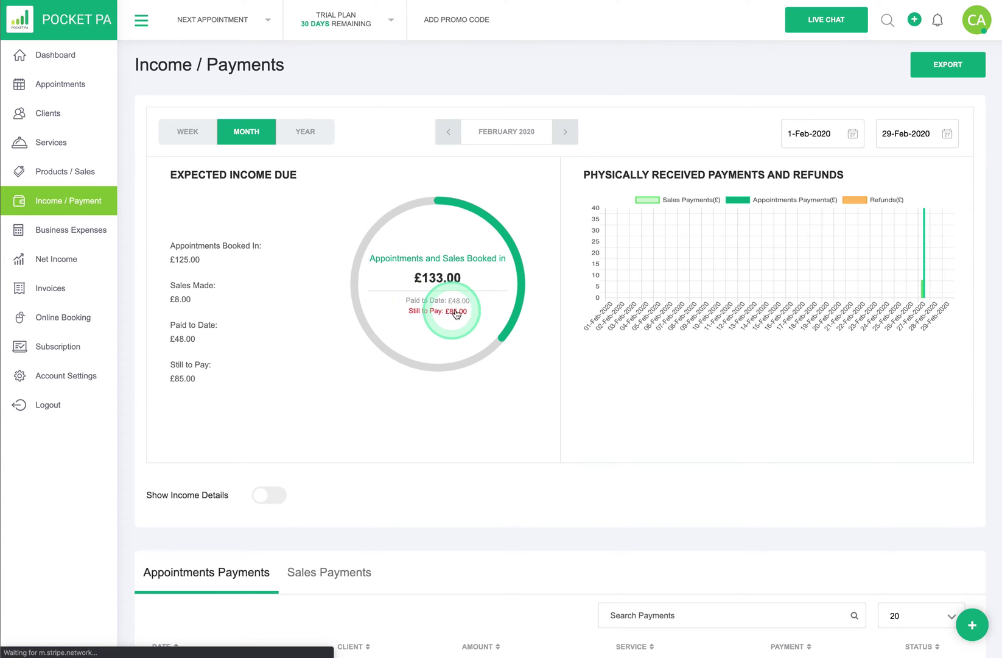
# Step: Turn on Show Income Details and read the info tooltips, including Monies Taken For Future periods
pyautogui.scroll(-3, 445, 331)
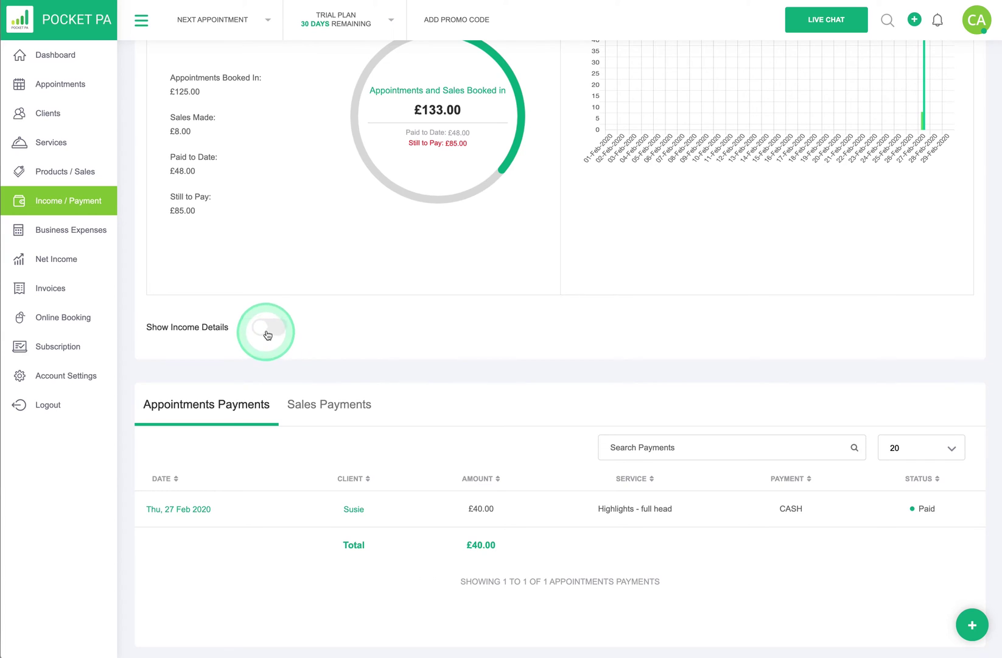
pyautogui.click(270, 329)
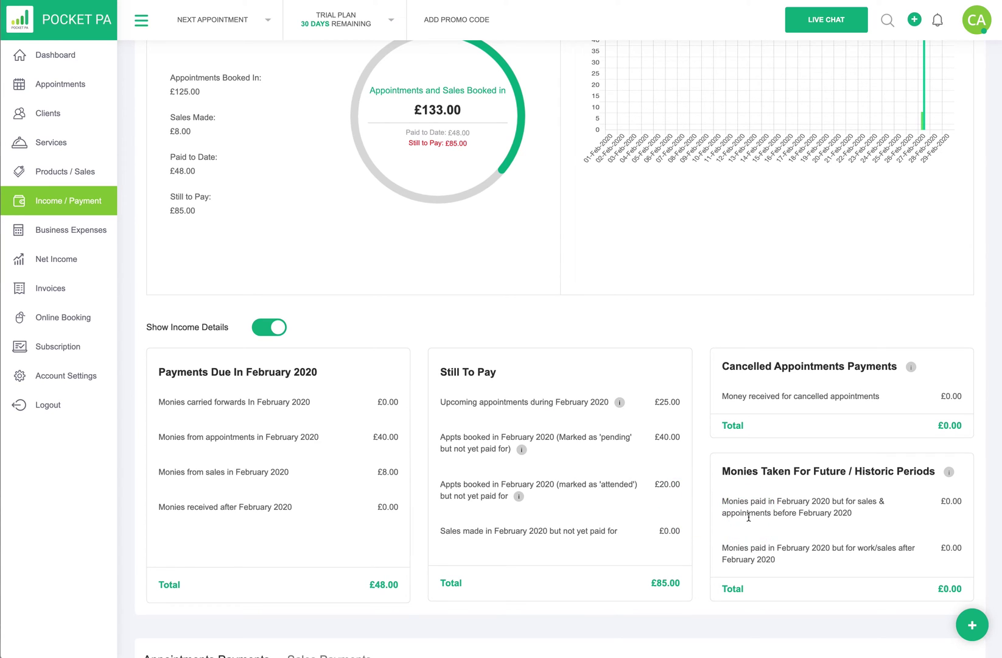
pyautogui.moveTo(619, 404)
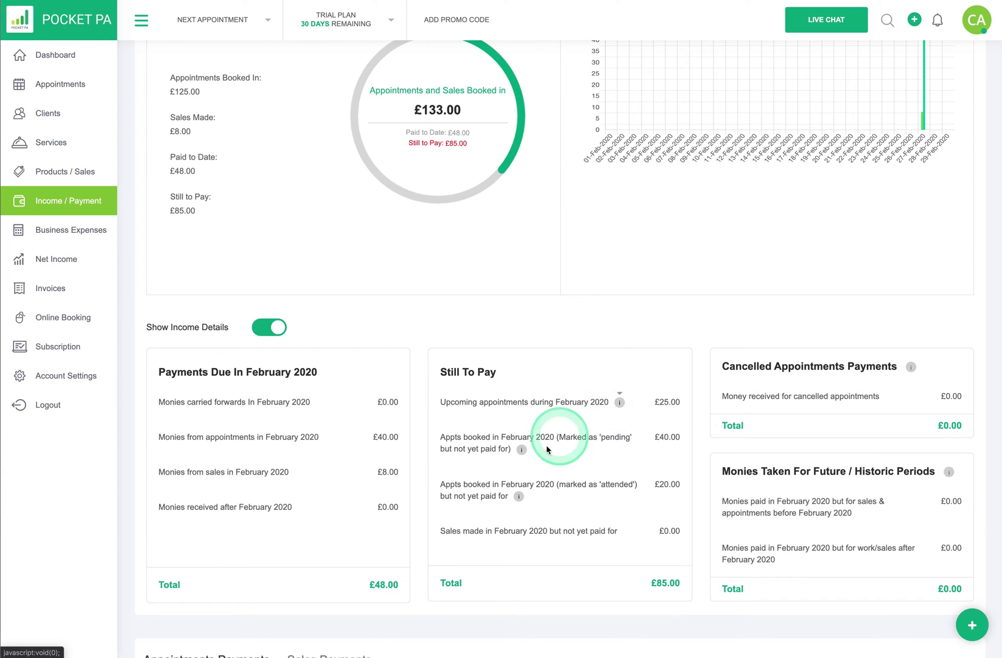
pyautogui.moveTo(522, 451)
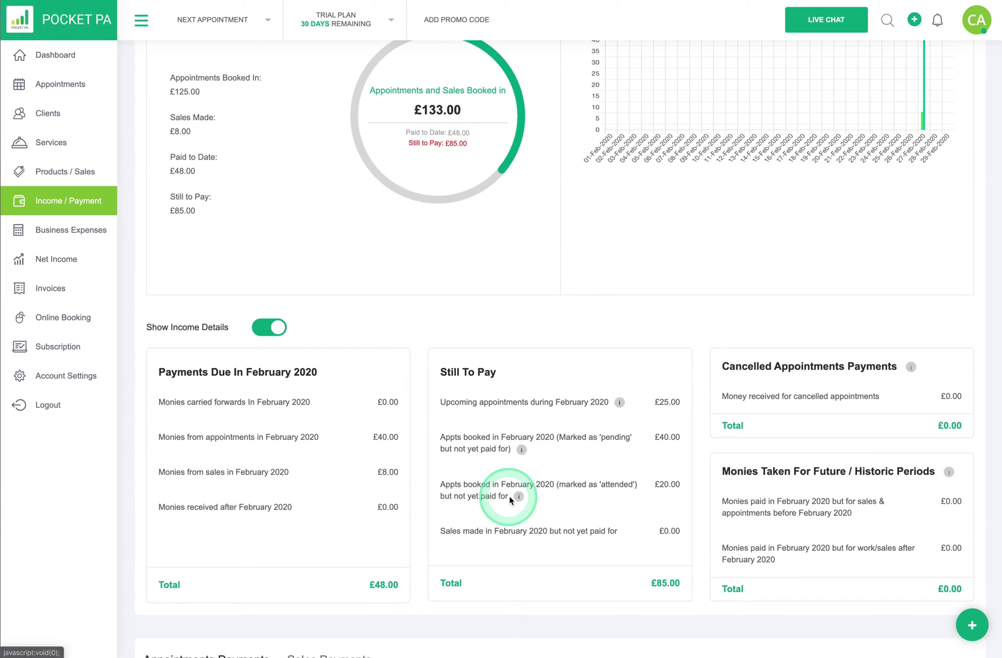
pyautogui.moveTo(520, 498)
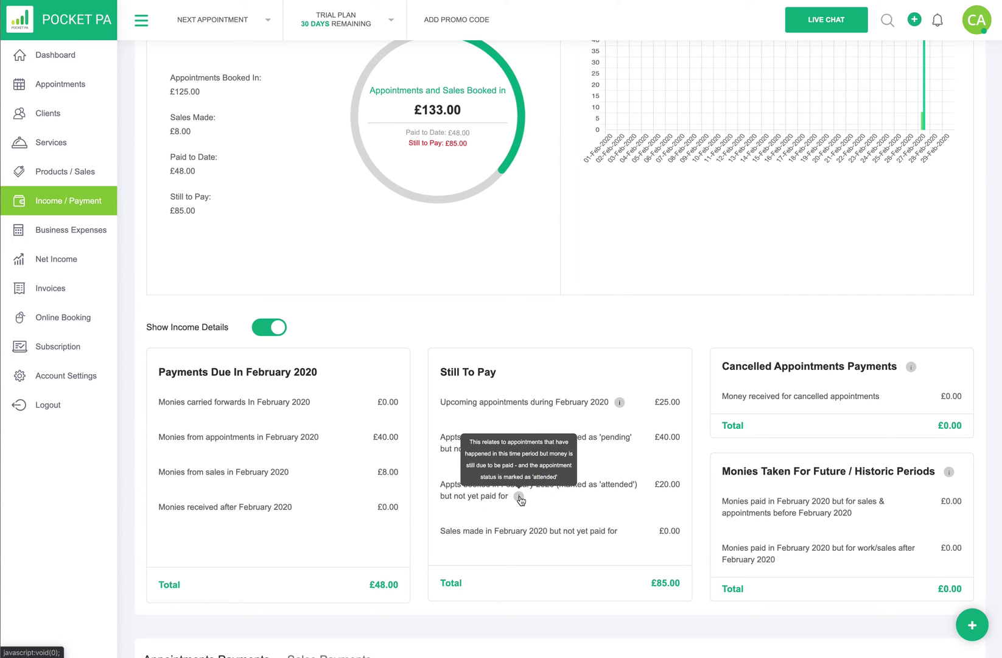
pyautogui.moveTo(911, 367)
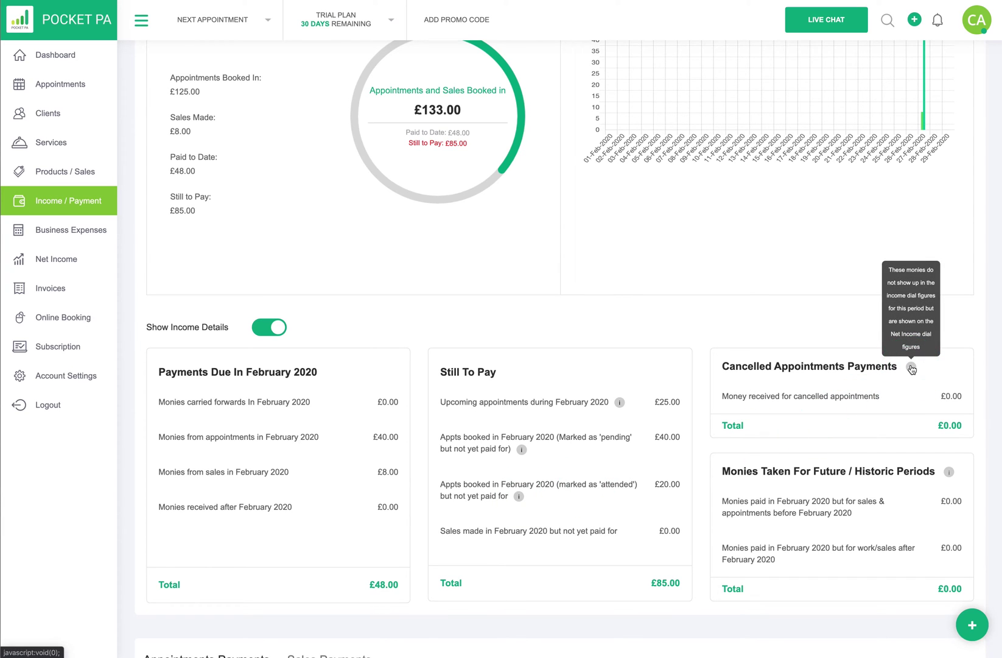
pyautogui.click(949, 473)
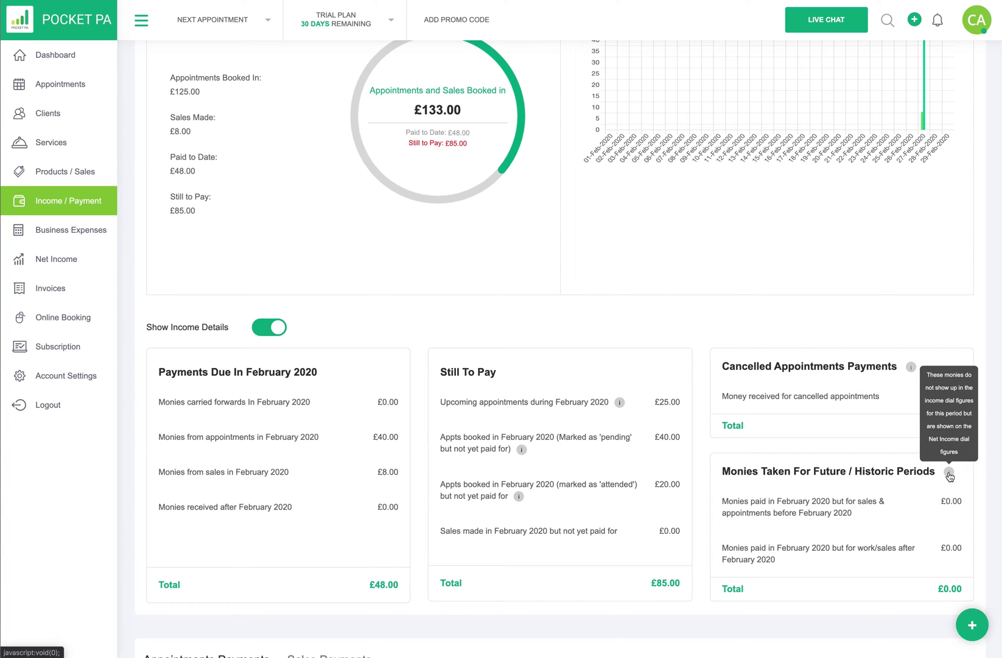
pyautogui.click(949, 474)
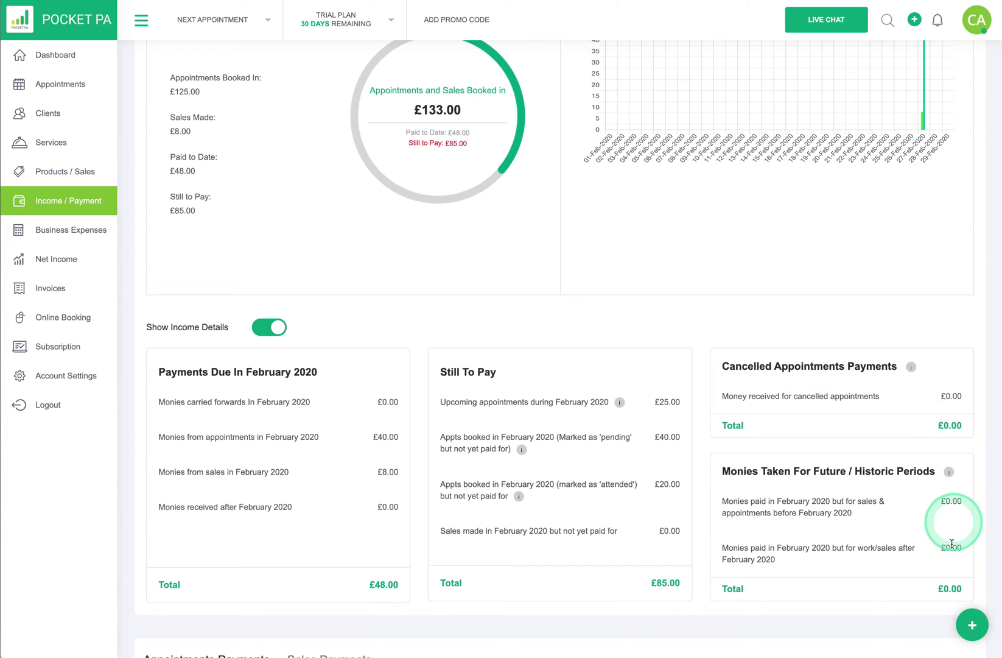
pyautogui.scroll(3, 505, 226)
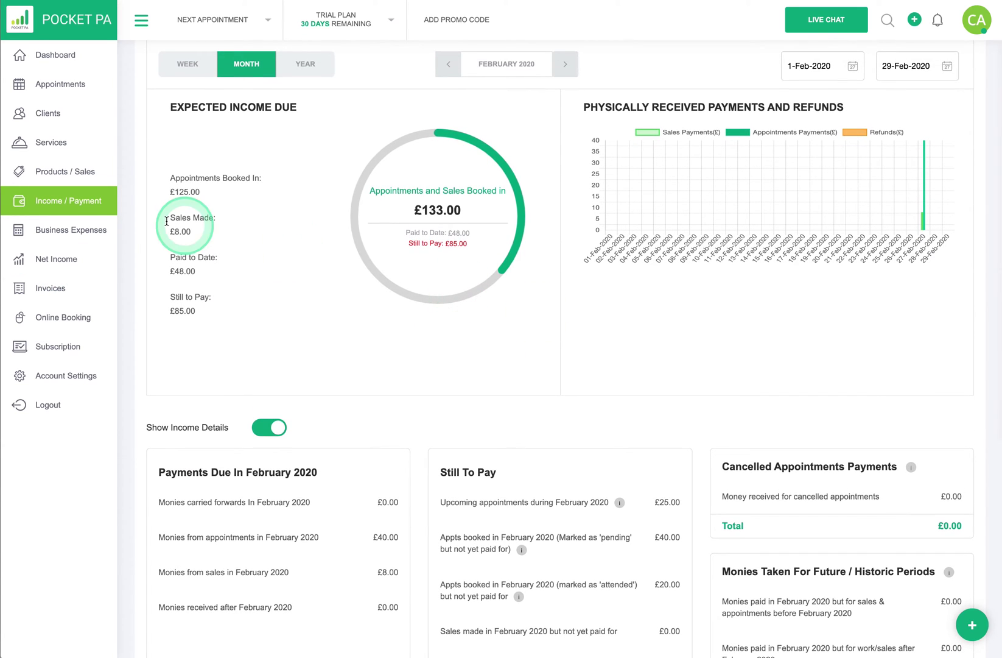
# Step: Set the Tuesday 25 Feb 2:00 PM Wax appointment's status to Attended
pyautogui.click(69, 87)
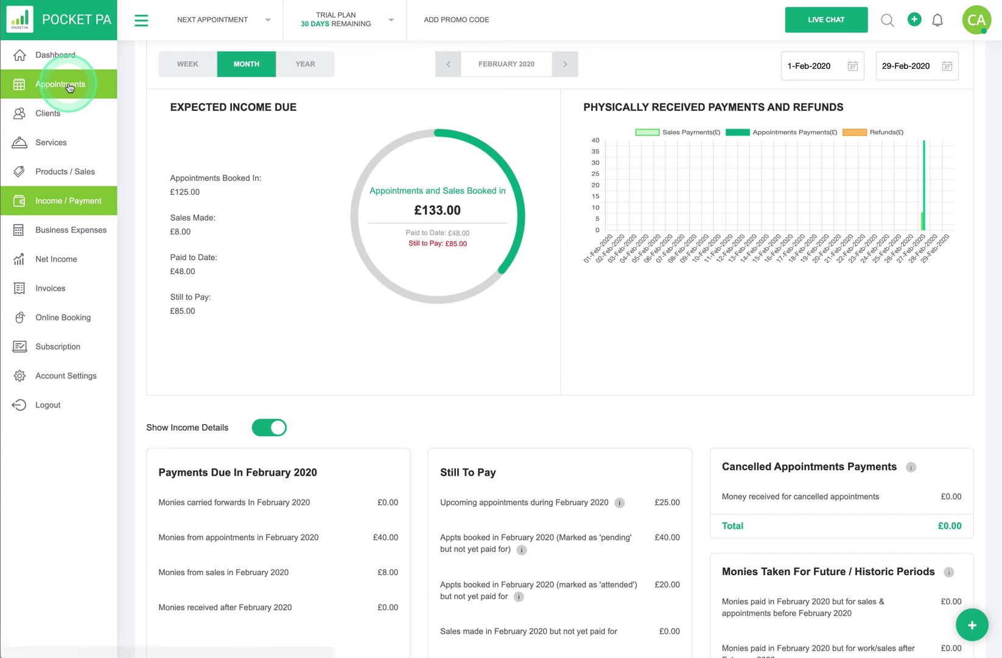
pyautogui.scroll(-1, 377, 373)
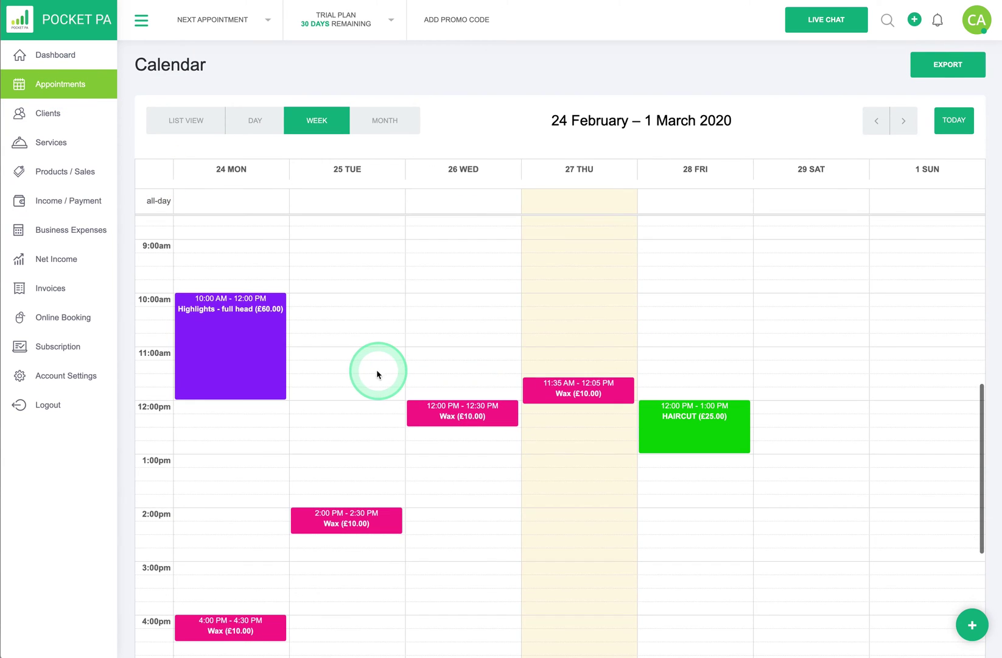
pyautogui.click(227, 341)
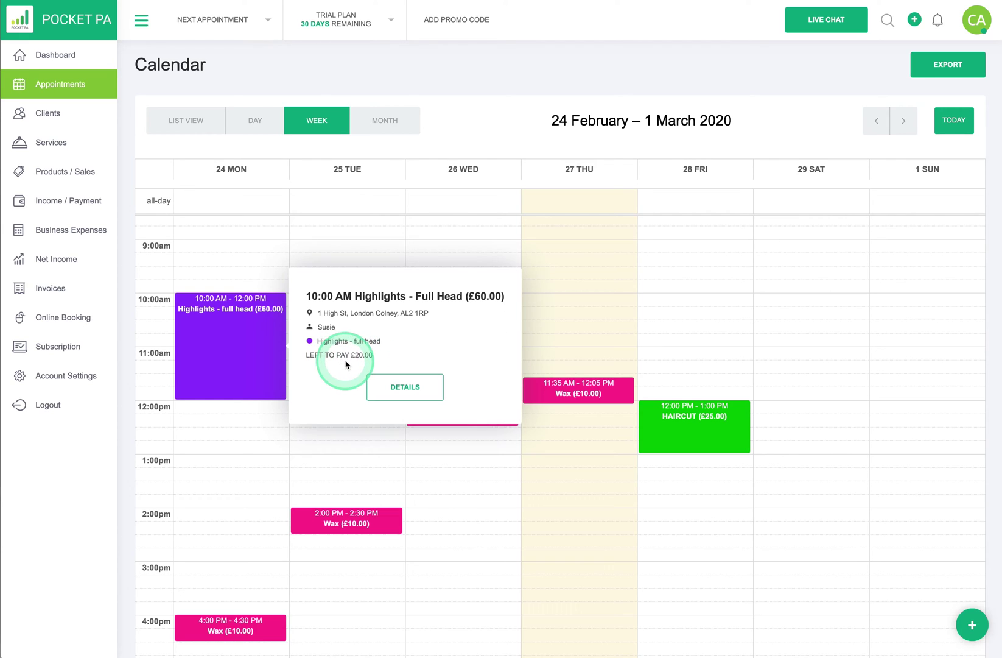
pyautogui.click(346, 523)
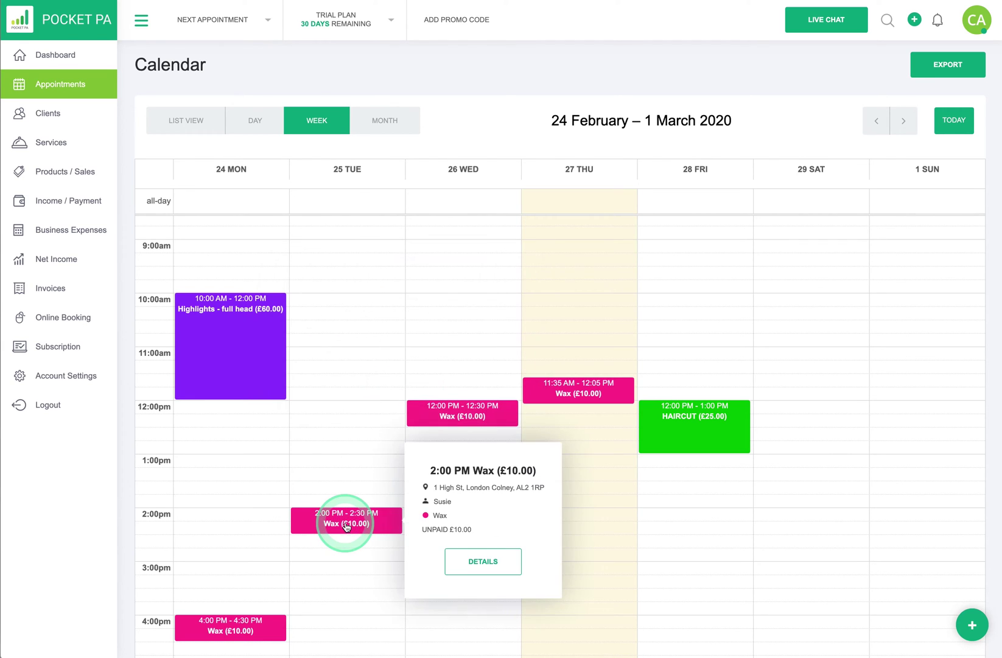
pyautogui.click(473, 561)
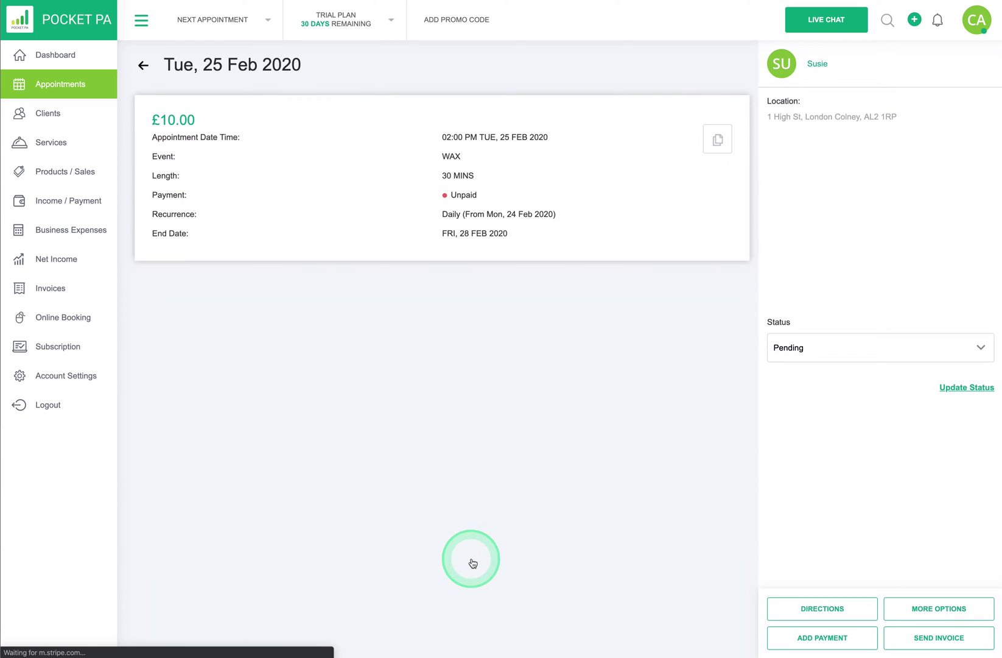
pyautogui.click(979, 347)
pyautogui.click(970, 358)
pyautogui.click(964, 388)
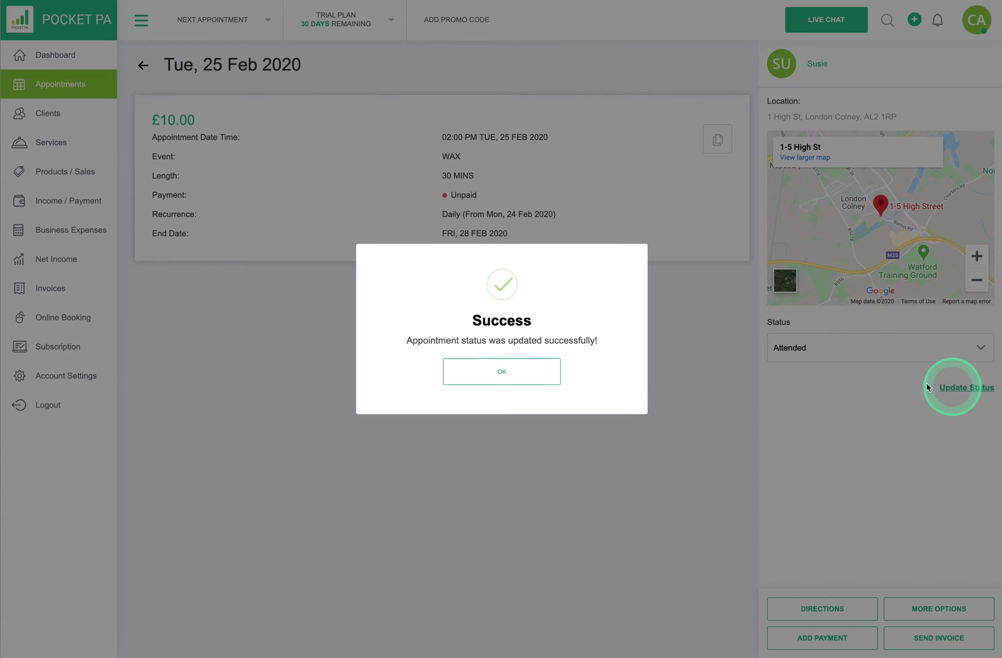
pyautogui.click(525, 378)
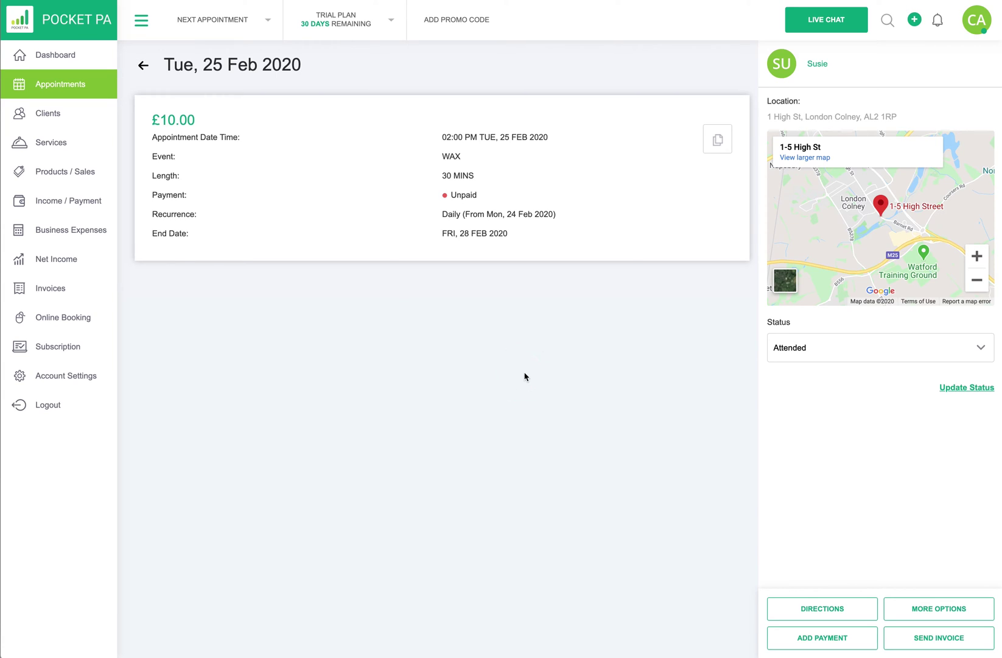
# Step: Add and save its £10.00 payment with Bank Transfer as the method
pyautogui.click(839, 644)
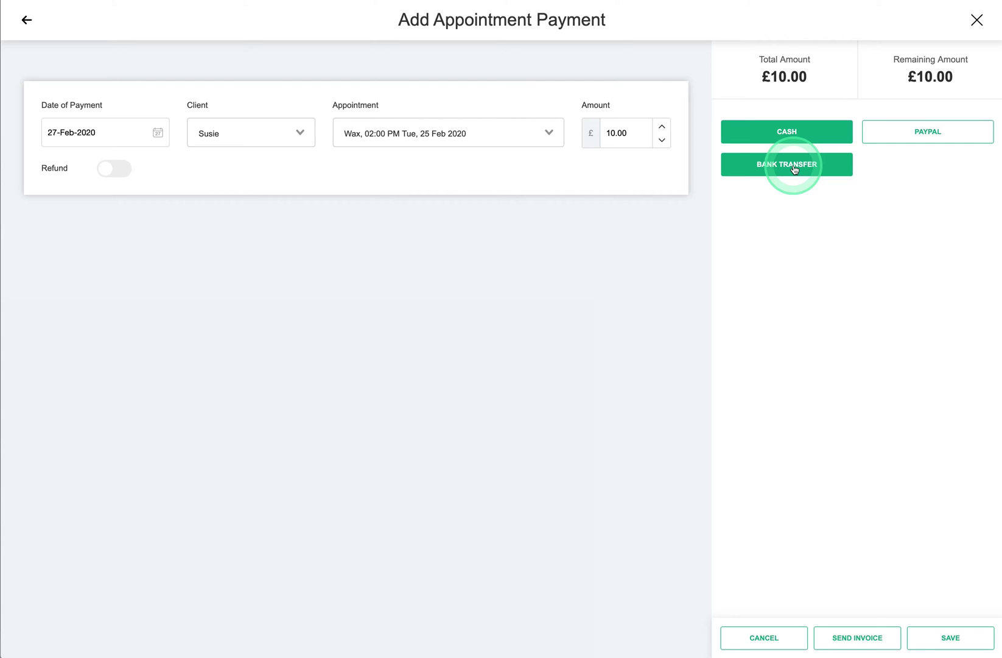
pyautogui.click(794, 169)
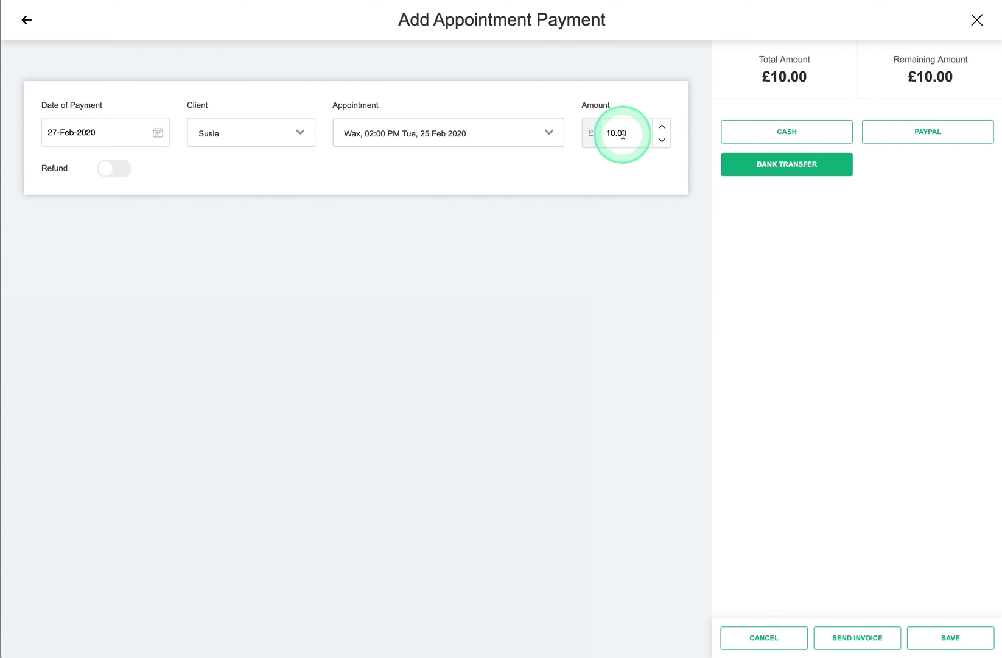
pyautogui.click(941, 637)
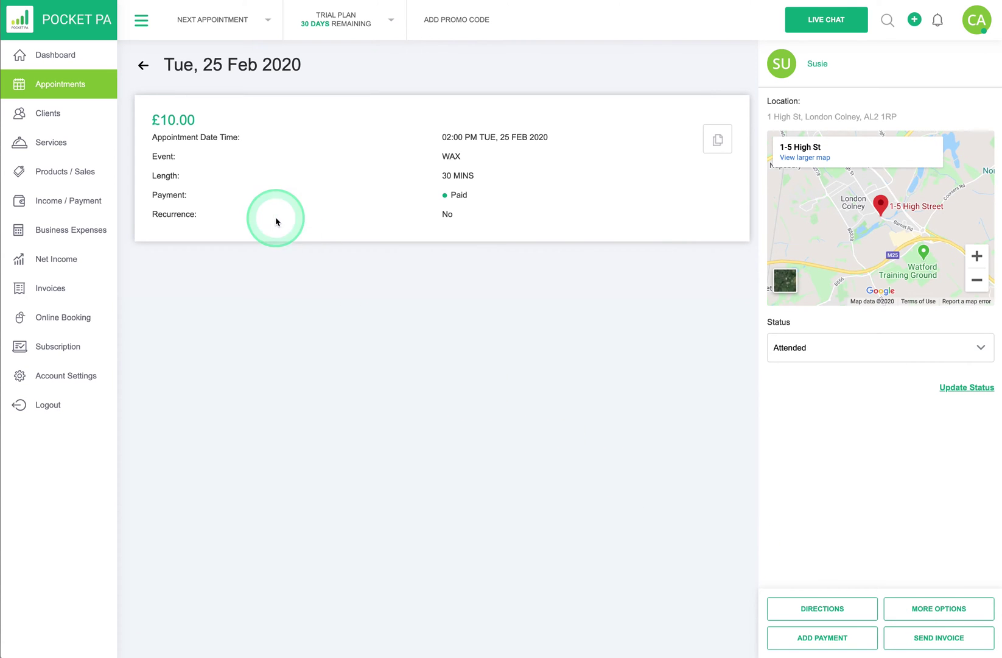
# Step: Open the Dashboard showing £58.00 paid to date, £75.00 still to pay and £58.00 net income
pyautogui.click(70, 59)
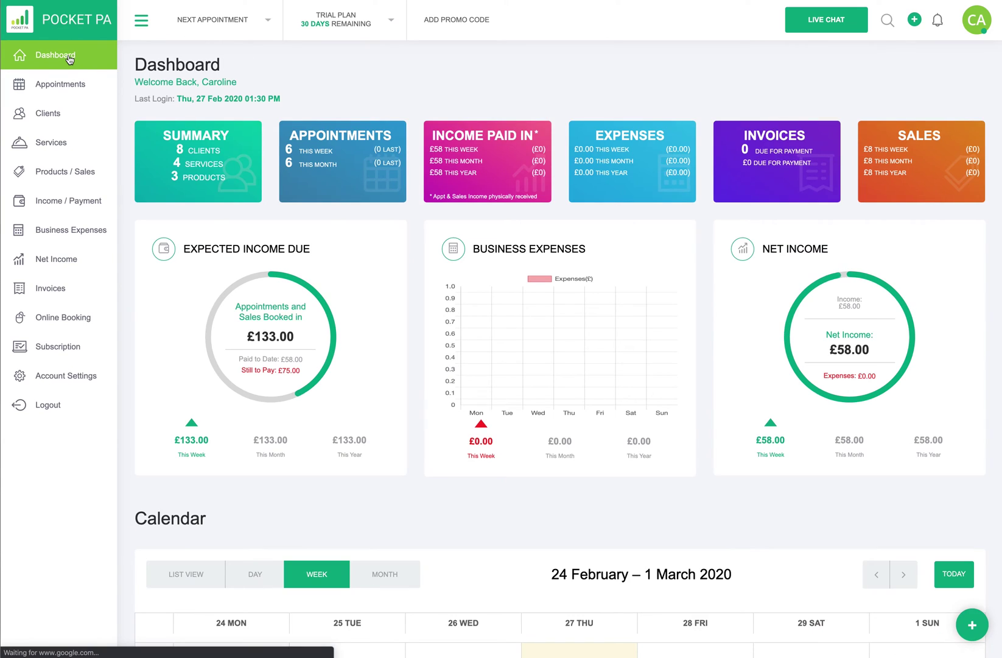
pyautogui.click(272, 336)
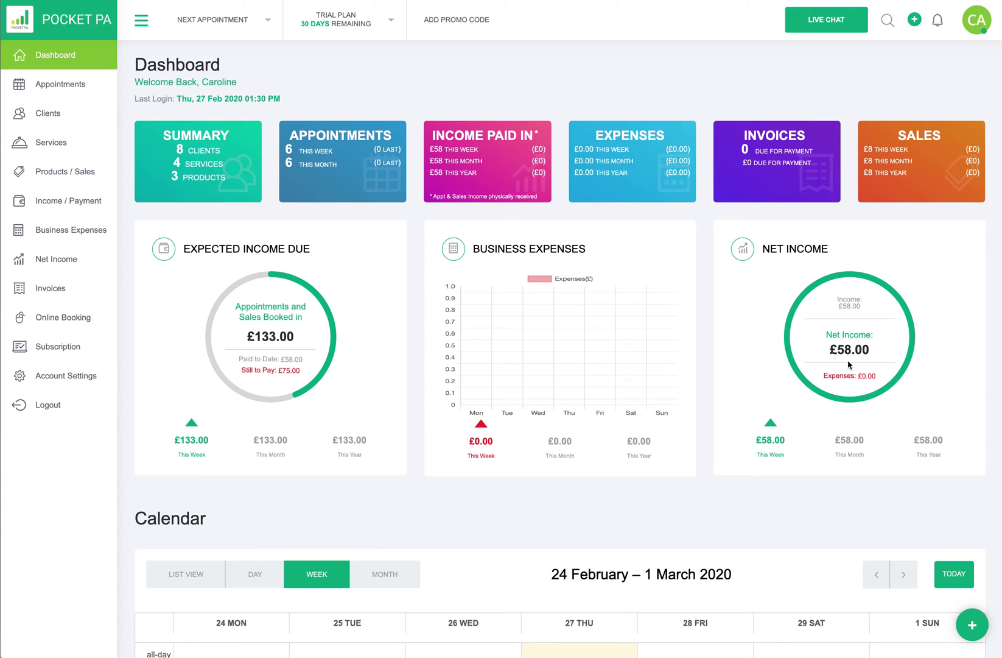
# Step: Add a £20.00 appointment payment for the client's 24 Feb Highlights - full head, dated 24-Feb-2020
pyautogui.click(915, 21)
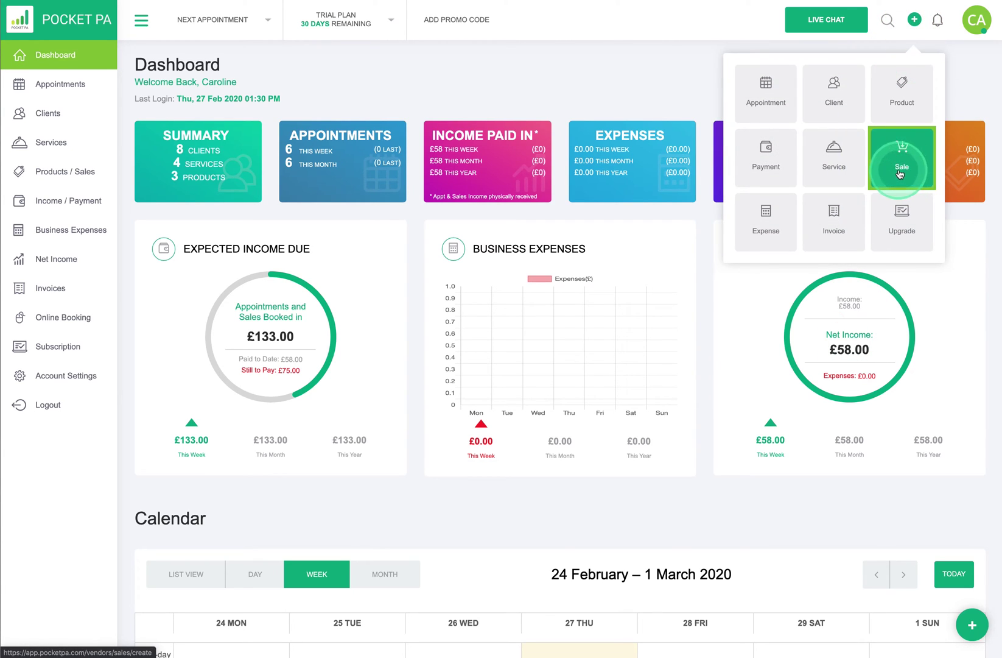
pyautogui.click(768, 166)
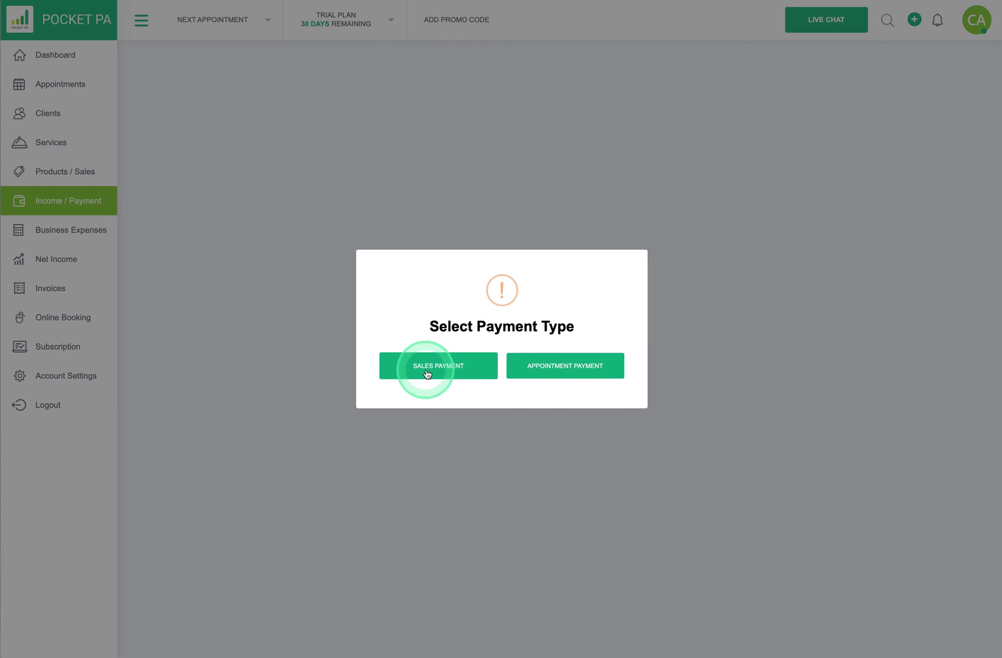
pyautogui.click(562, 366)
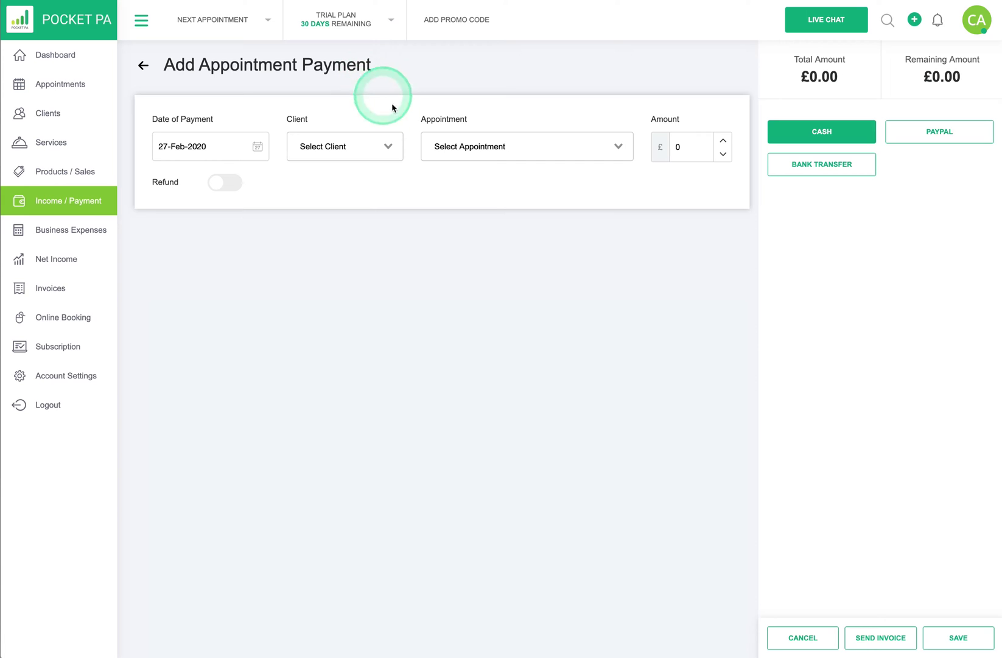
pyautogui.click(389, 146)
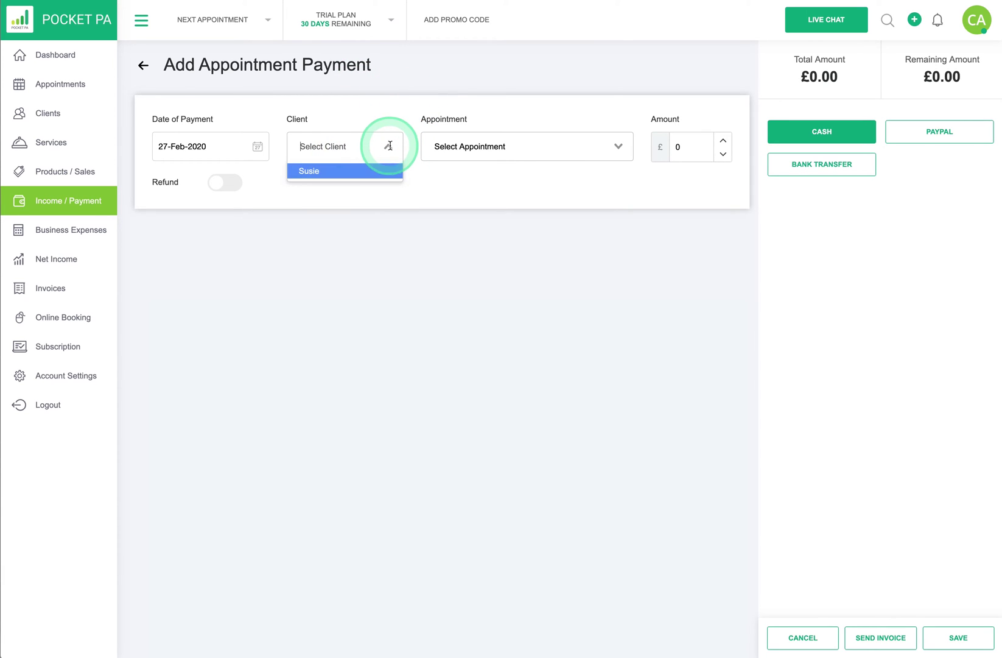
pyautogui.click(322, 173)
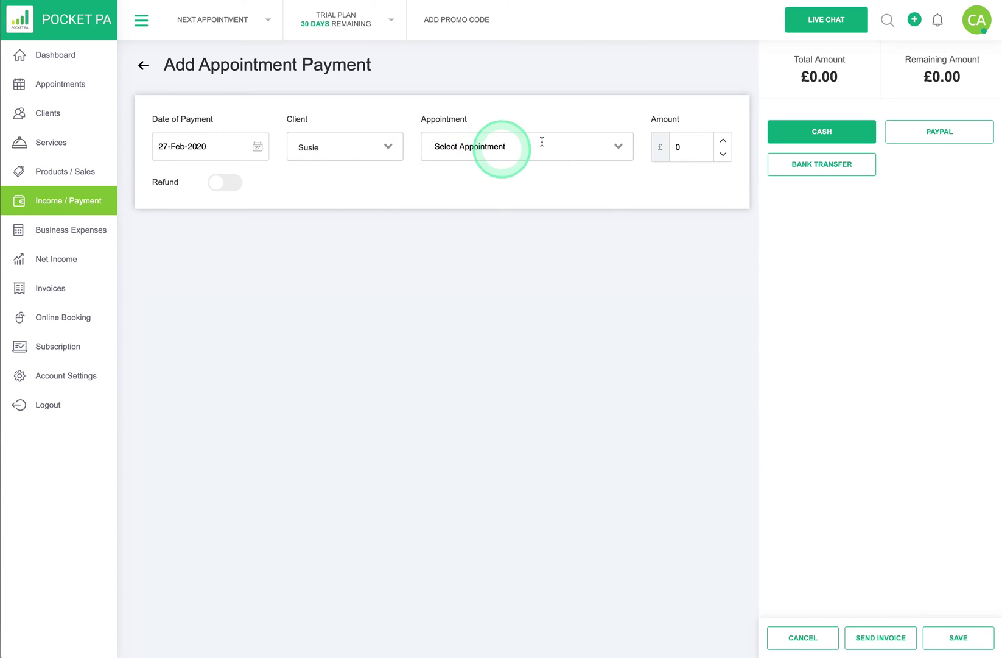
pyautogui.click(620, 145)
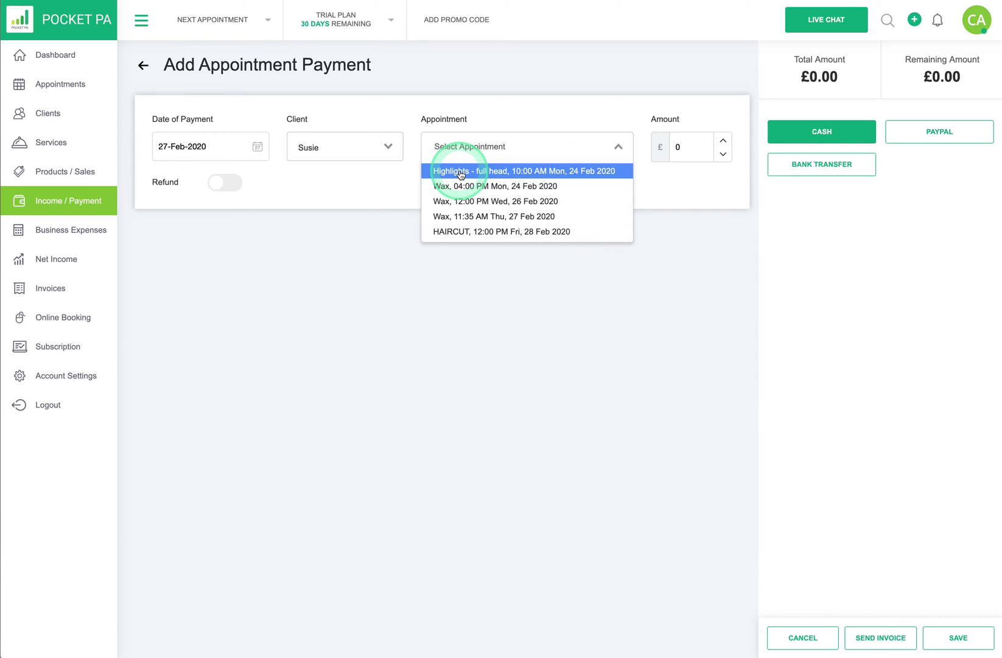
pyautogui.click(461, 173)
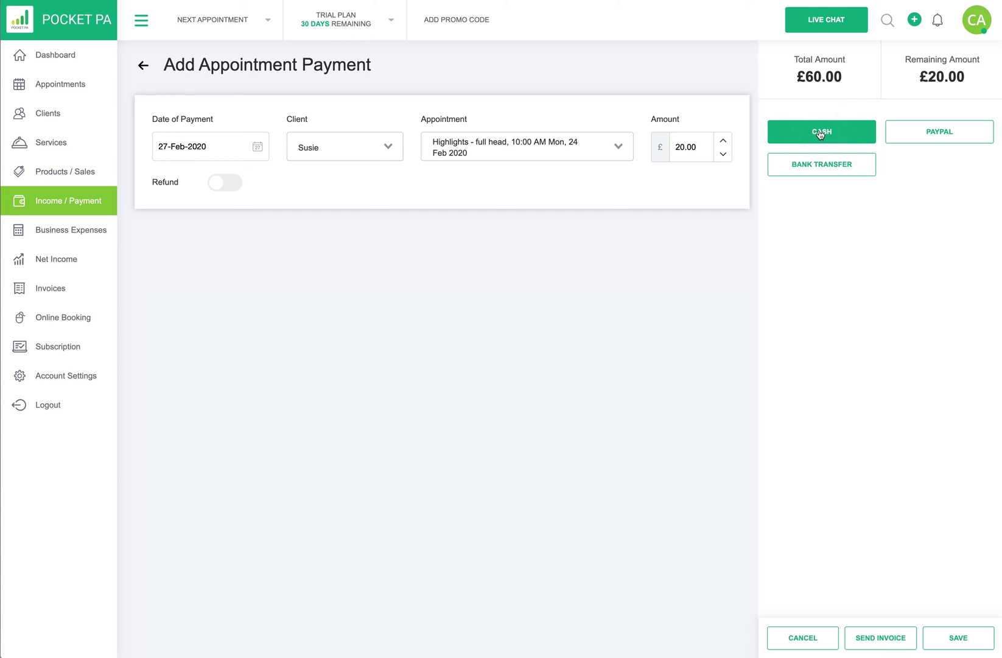
pyautogui.click(257, 147)
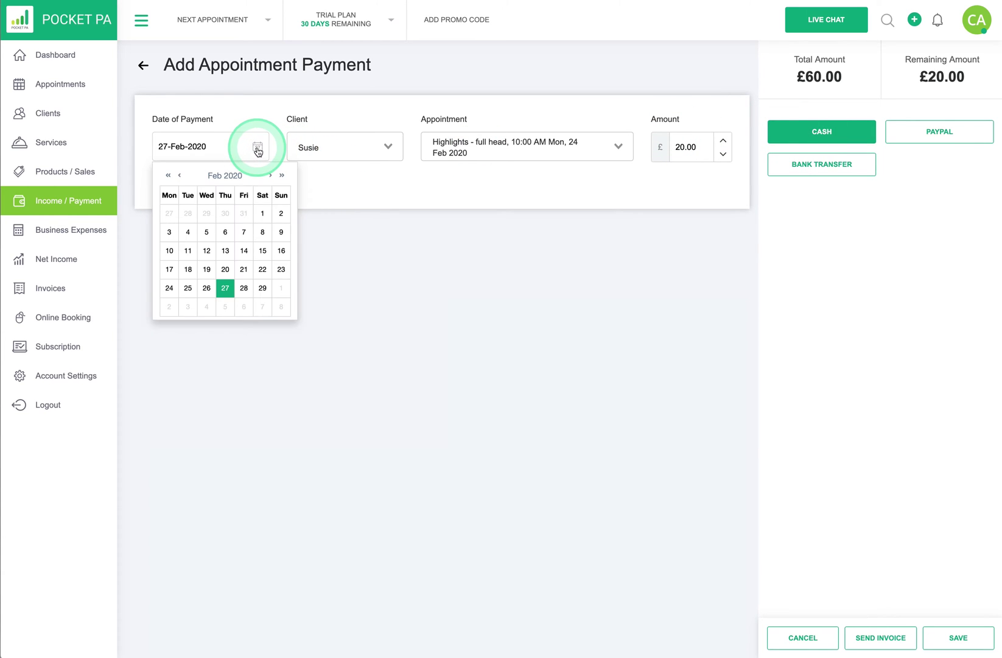
pyautogui.click(170, 290)
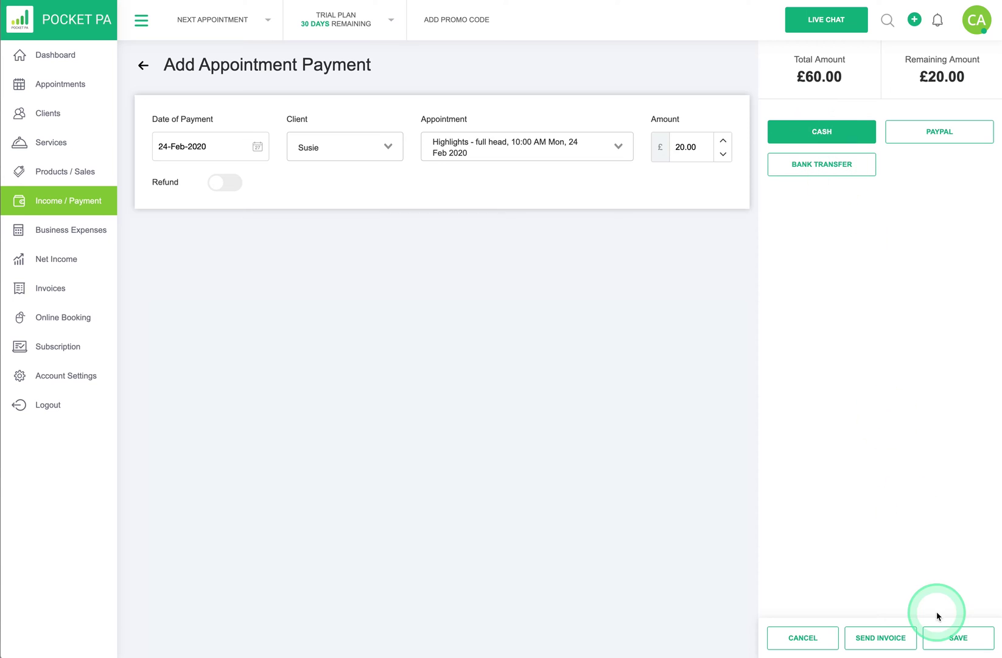
pyautogui.click(953, 639)
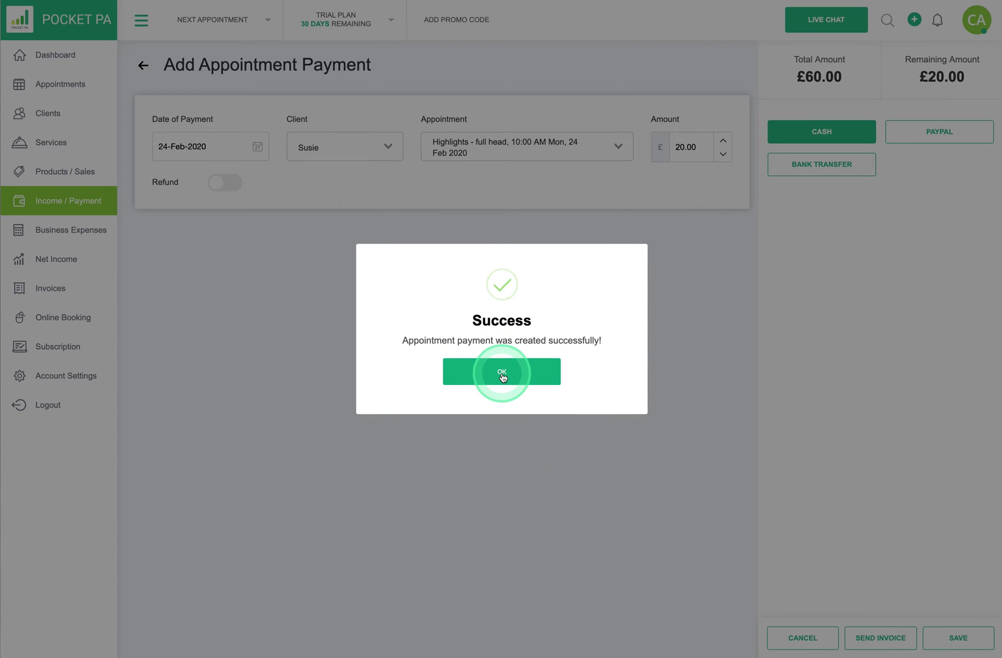
pyautogui.click(504, 377)
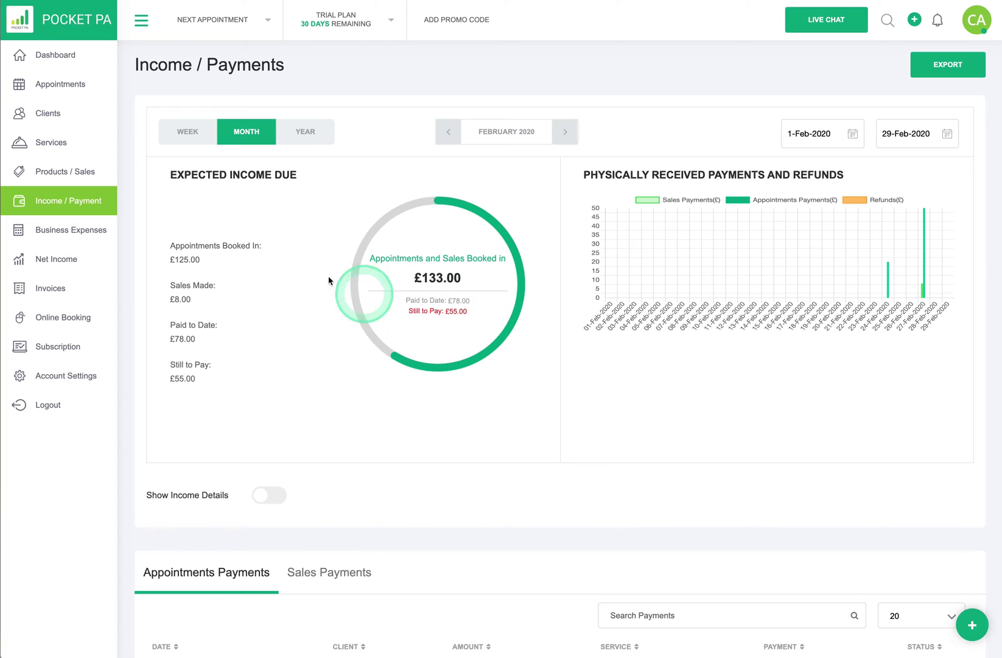
# Step: Confirm the new payment on the Highlights appointment details and in the client's payment history
pyautogui.click(63, 90)
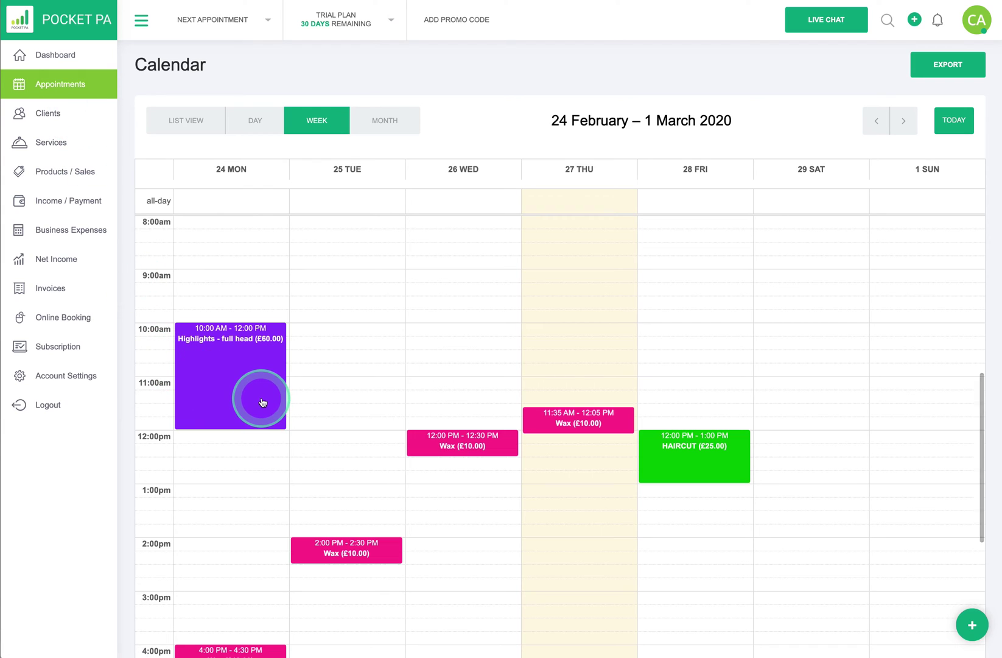
pyautogui.click(263, 402)
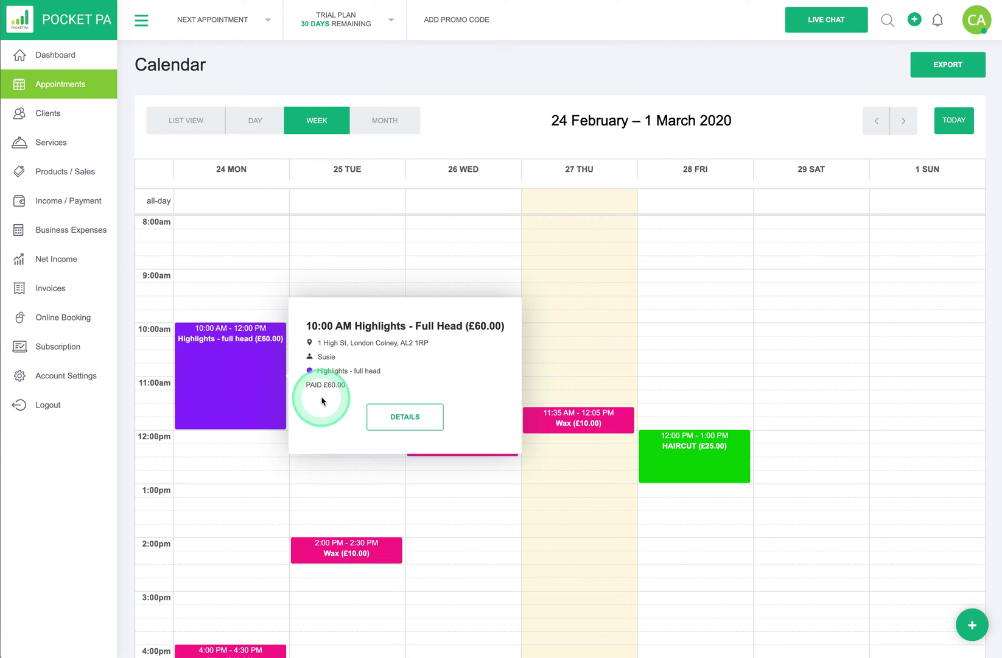
pyautogui.click(405, 416)
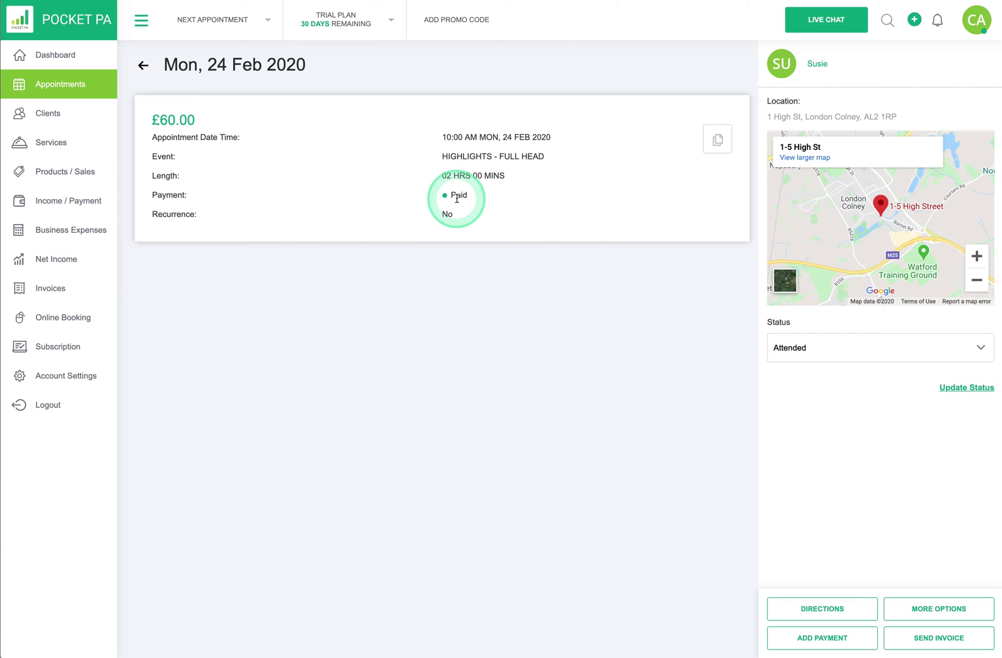
pyautogui.click(818, 64)
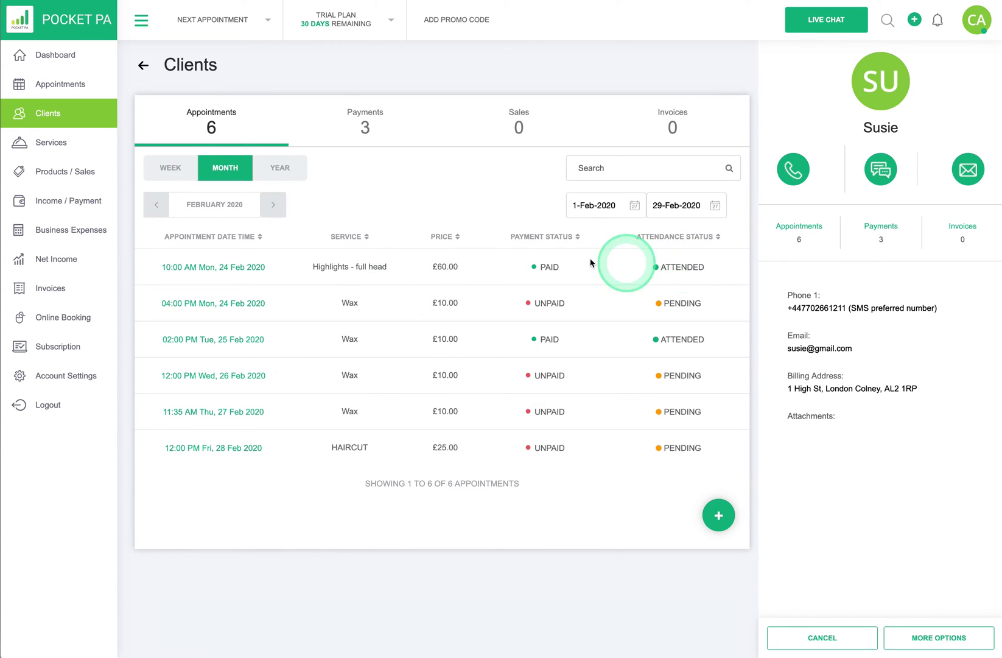
pyautogui.click(369, 130)
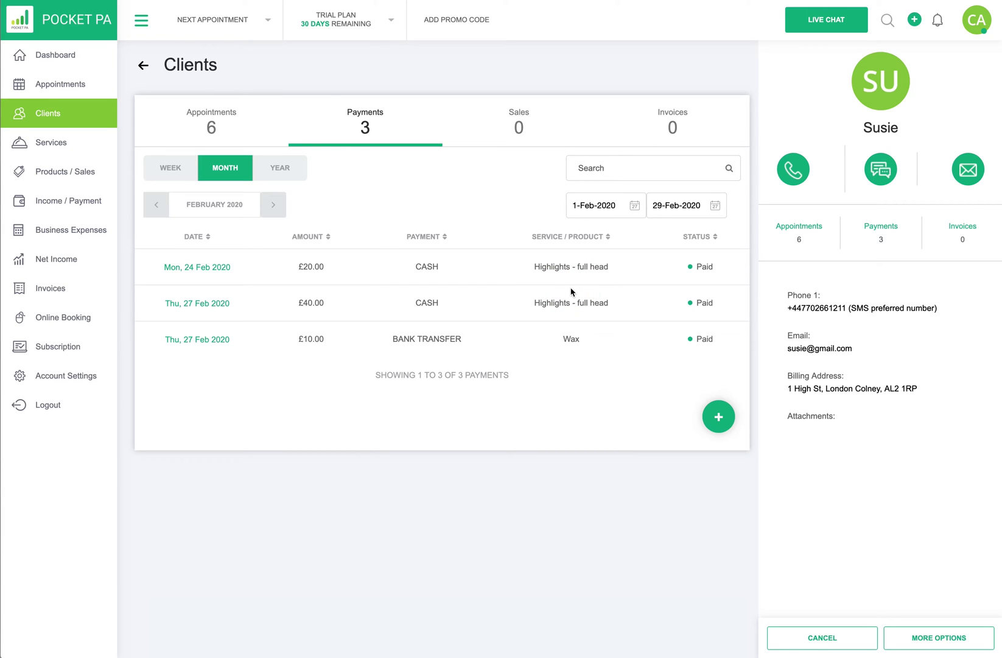
# Step: Review the Income / Payment overview, then return to the Dashboard showing £78.00 paid
pyautogui.click(63, 199)
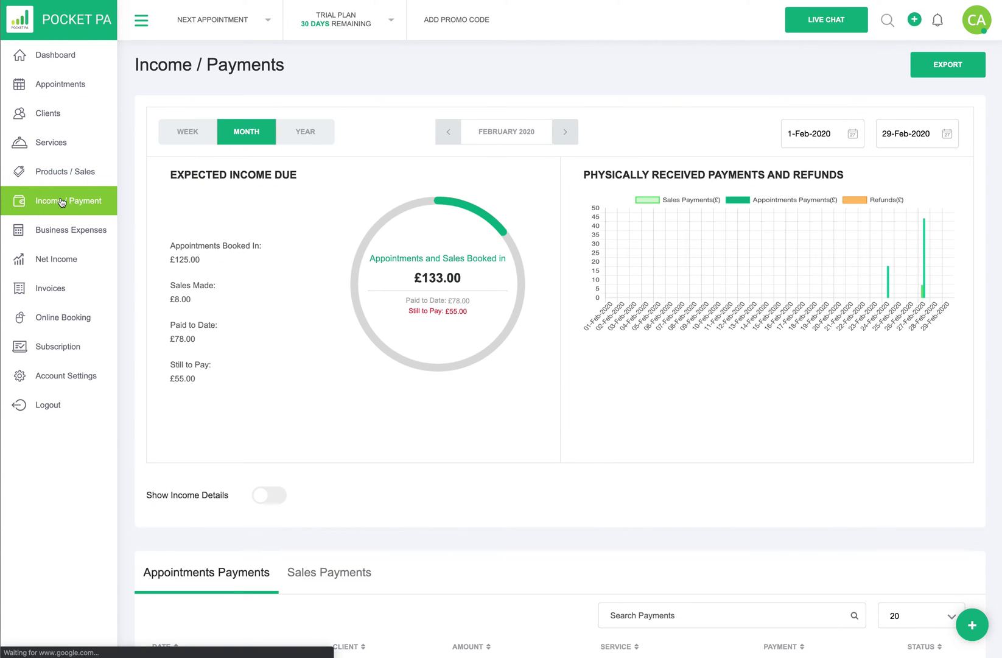
pyautogui.scroll(-4, 305, 417)
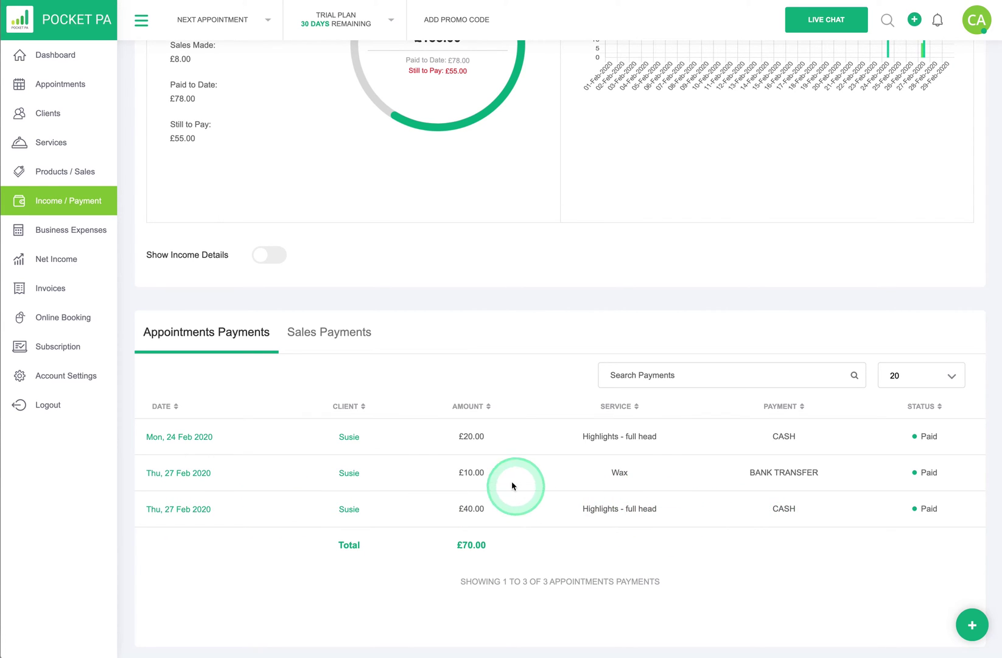
pyautogui.scroll(3, 482, 497)
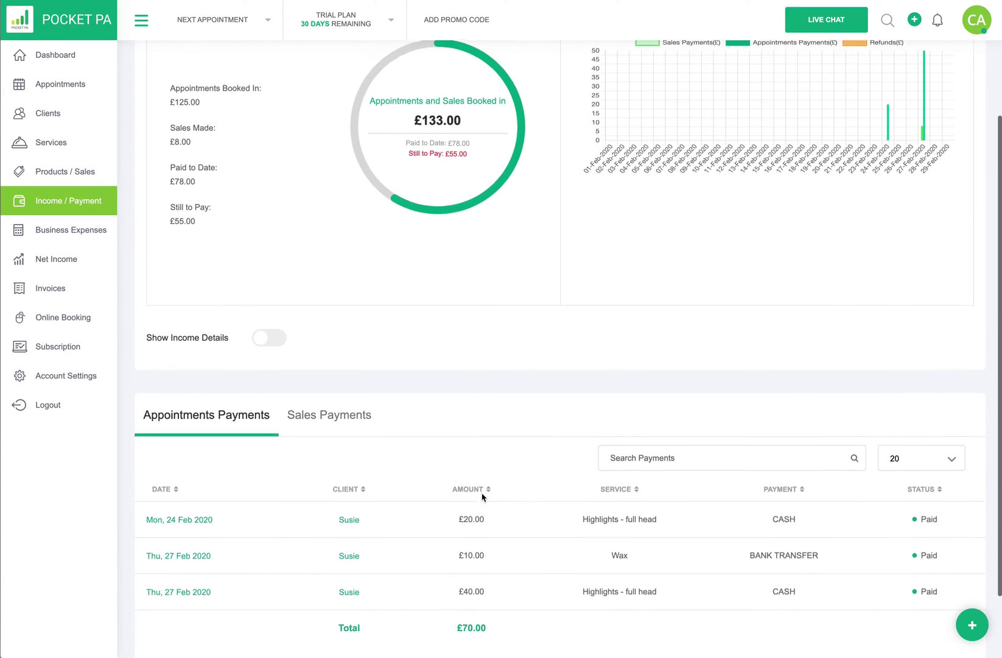
pyautogui.scroll(3, 482, 496)
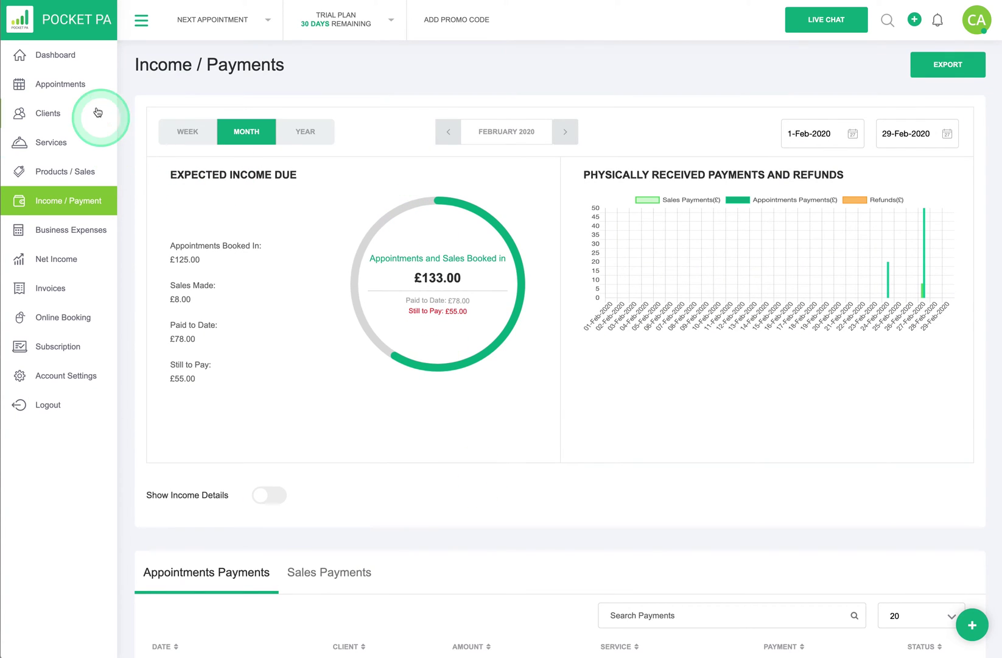
pyautogui.click(80, 87)
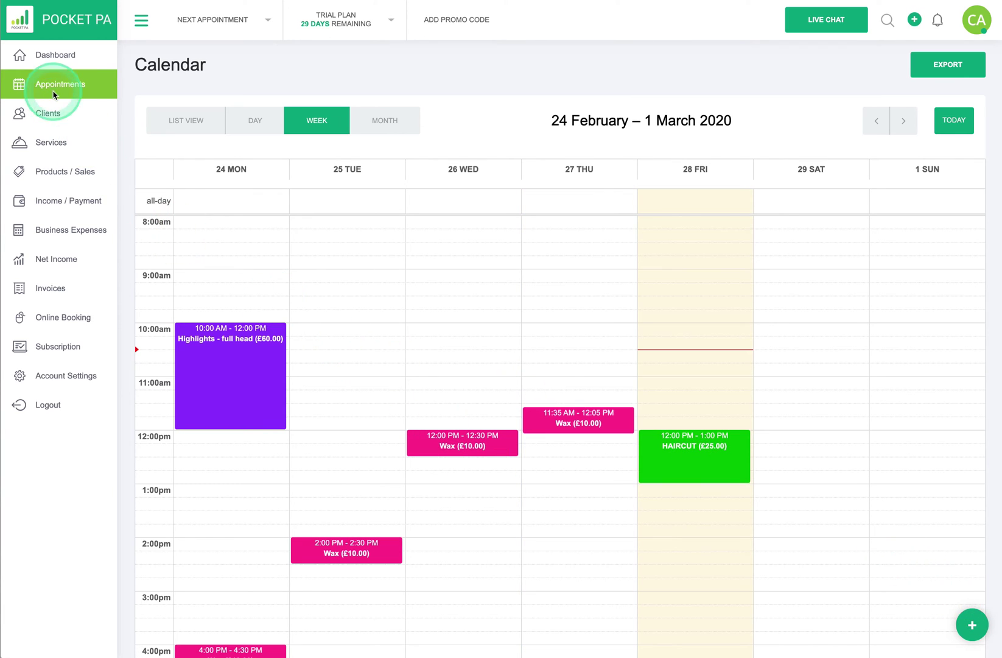
pyautogui.click(50, 58)
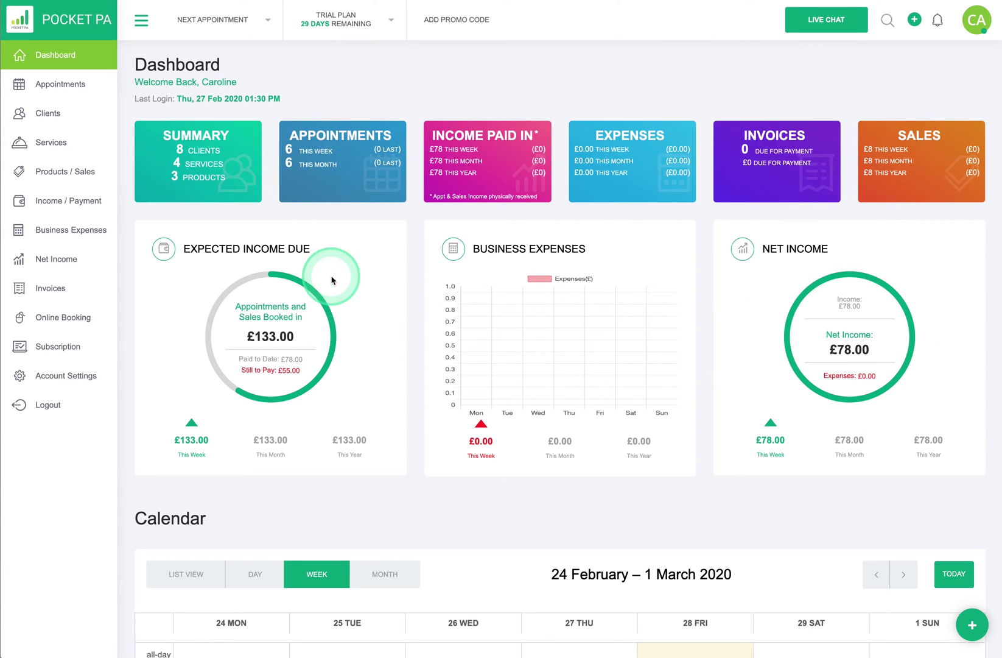
# Step: Go to Business Expenses and start a new expense from the quick-add menu
pyautogui.click(75, 232)
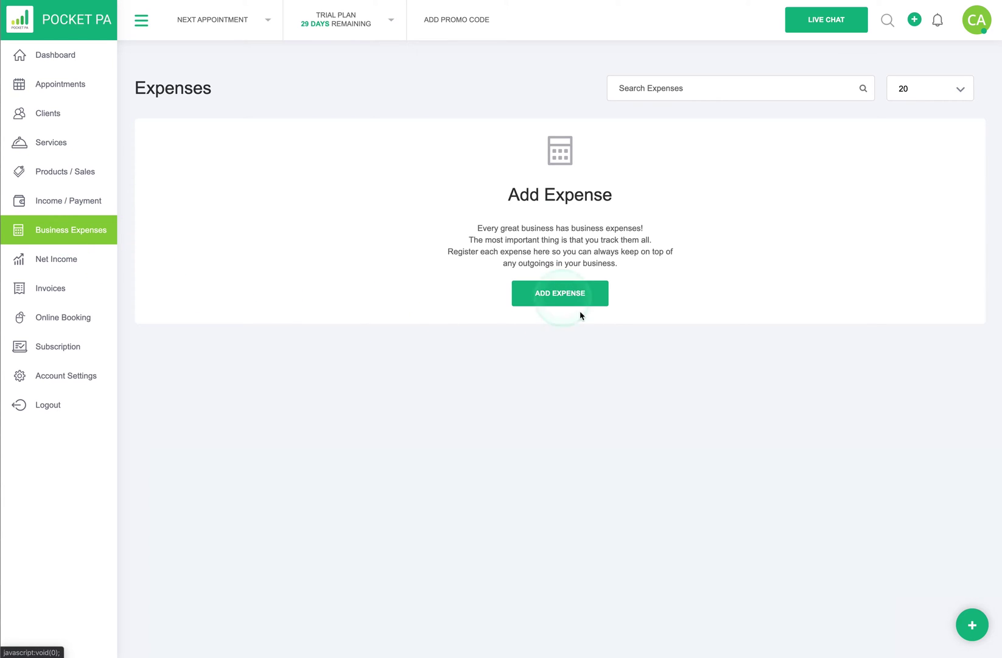
pyautogui.click(974, 624)
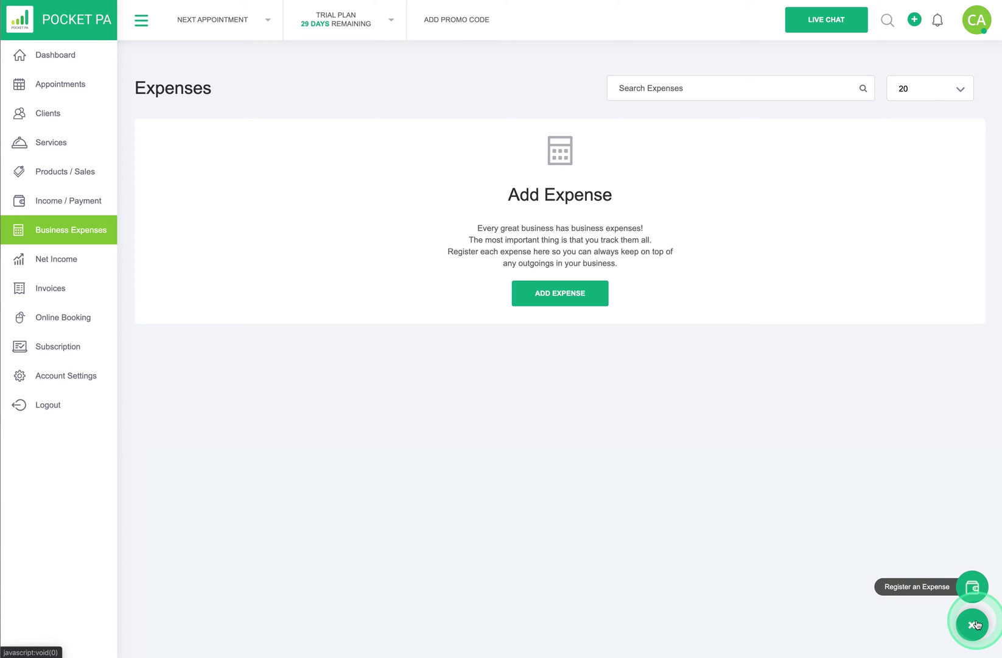
pyautogui.click(914, 21)
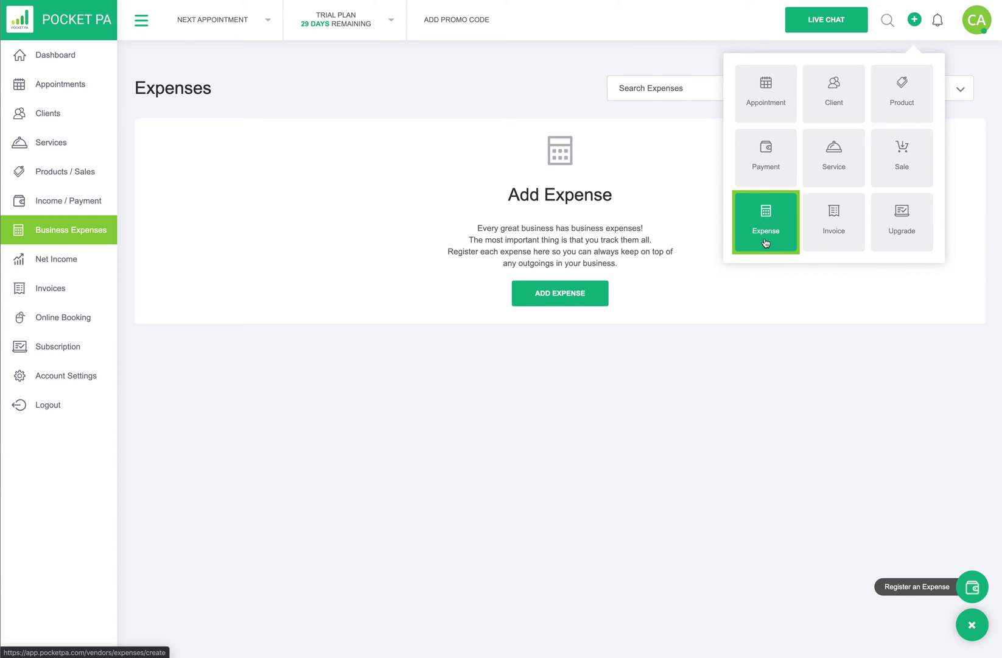
pyautogui.click(560, 294)
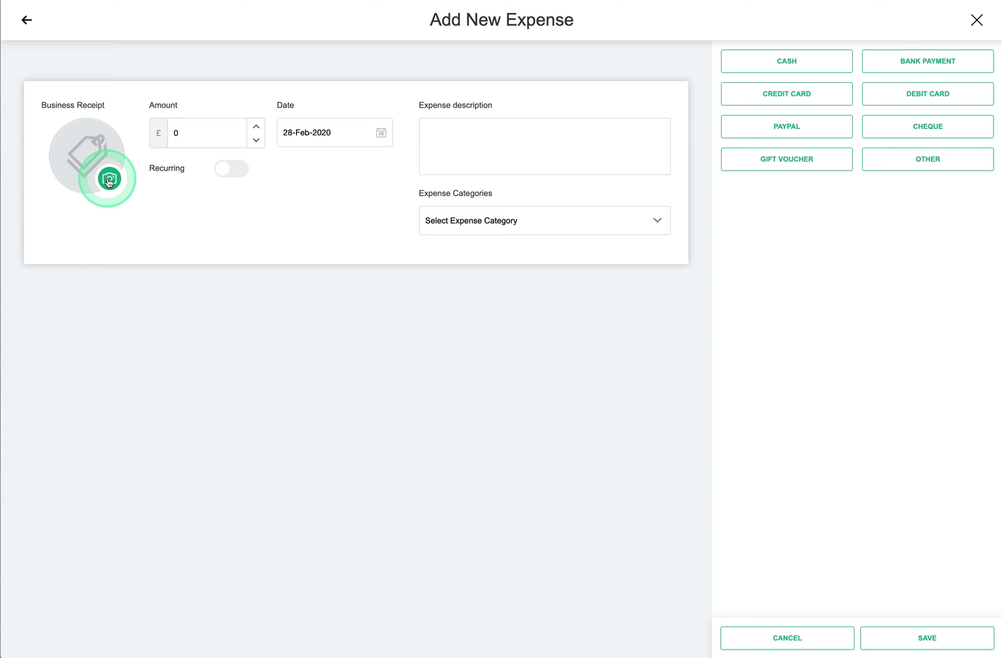
# Step: Attach RECEIPT.JPG as the receipt, rotate it upright, and set the amount to 38.19
pyautogui.click(109, 181)
pyautogui.click(366, 77)
pyautogui.scroll(-1, 368, 76)
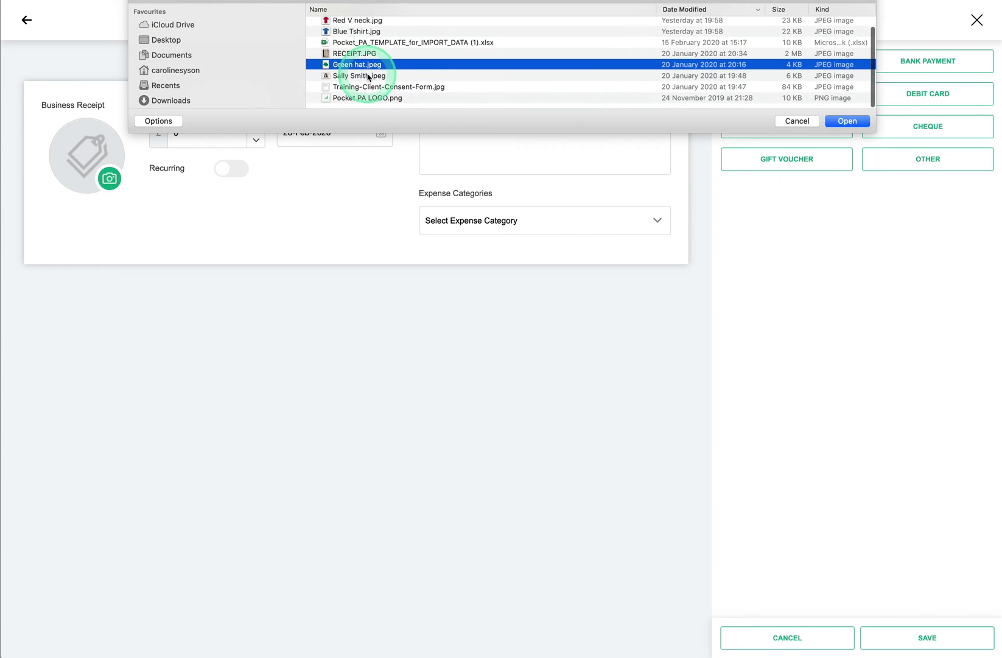
pyautogui.scroll(2, 368, 77)
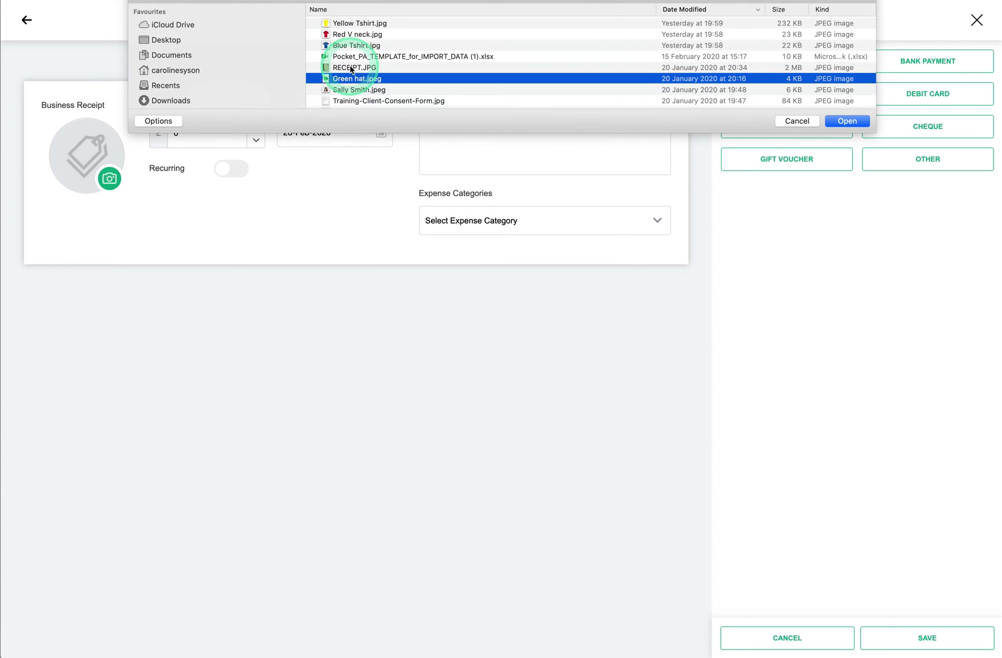
pyautogui.click(352, 69)
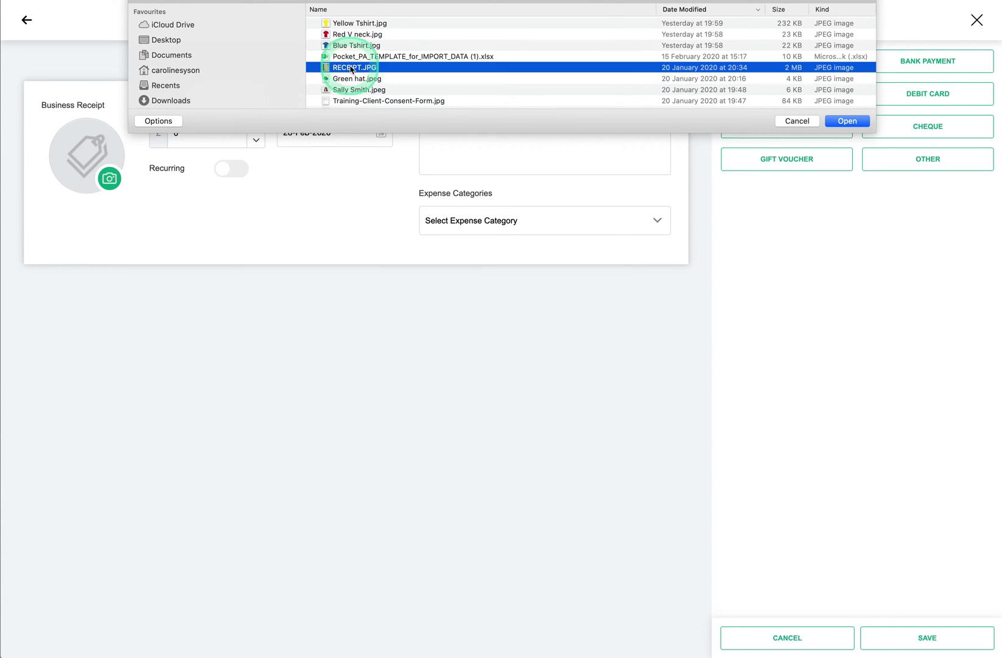
pyautogui.click(847, 122)
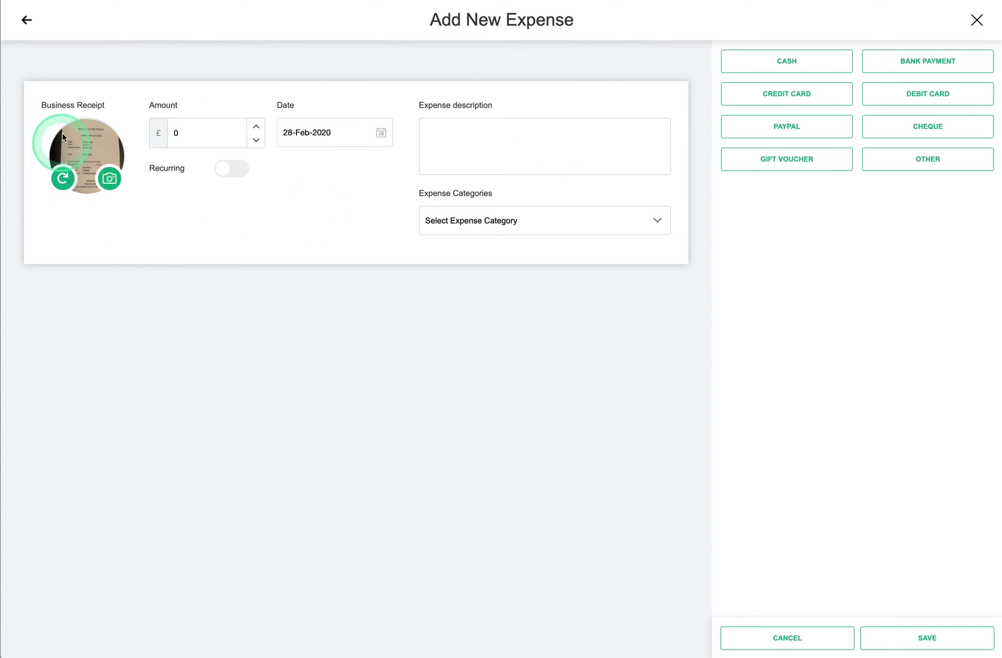
pyautogui.click(66, 180)
pyautogui.click(65, 180)
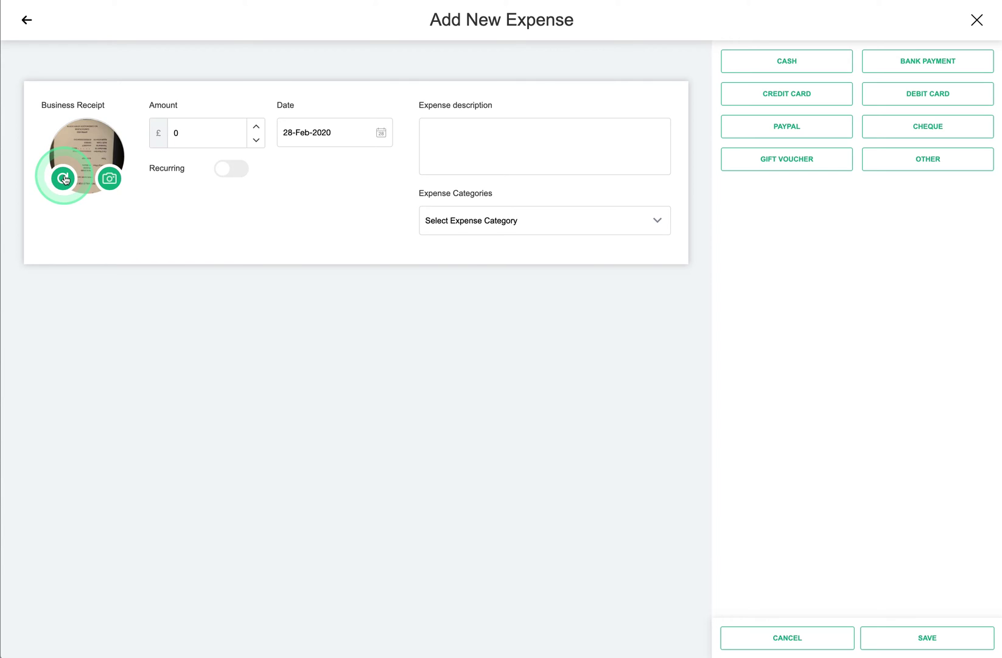
pyautogui.click(65, 180)
pyautogui.click(66, 180)
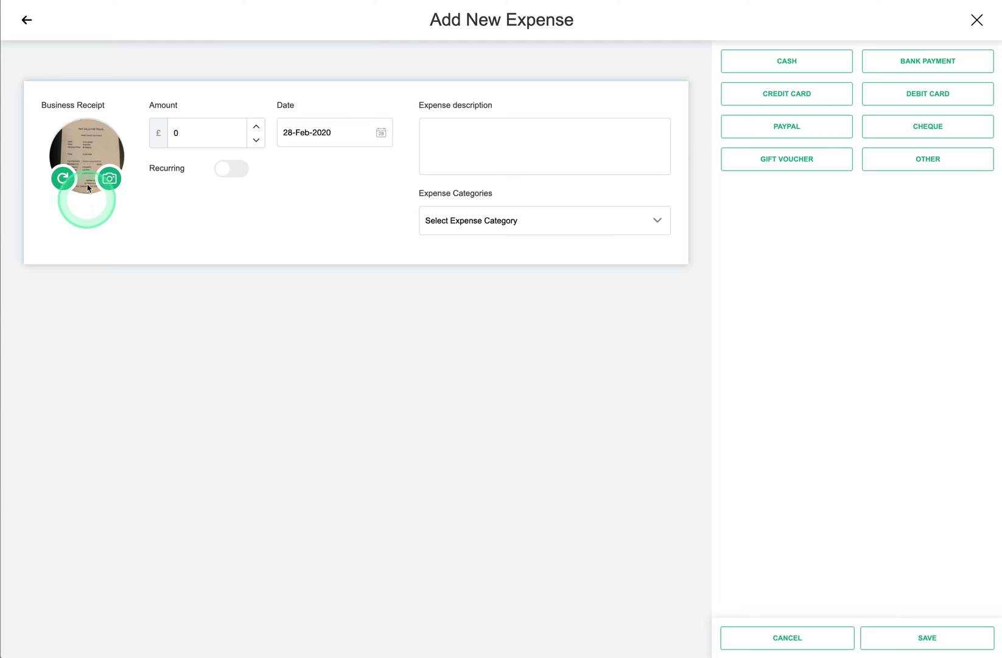
pyautogui.doubleClick(174, 134)
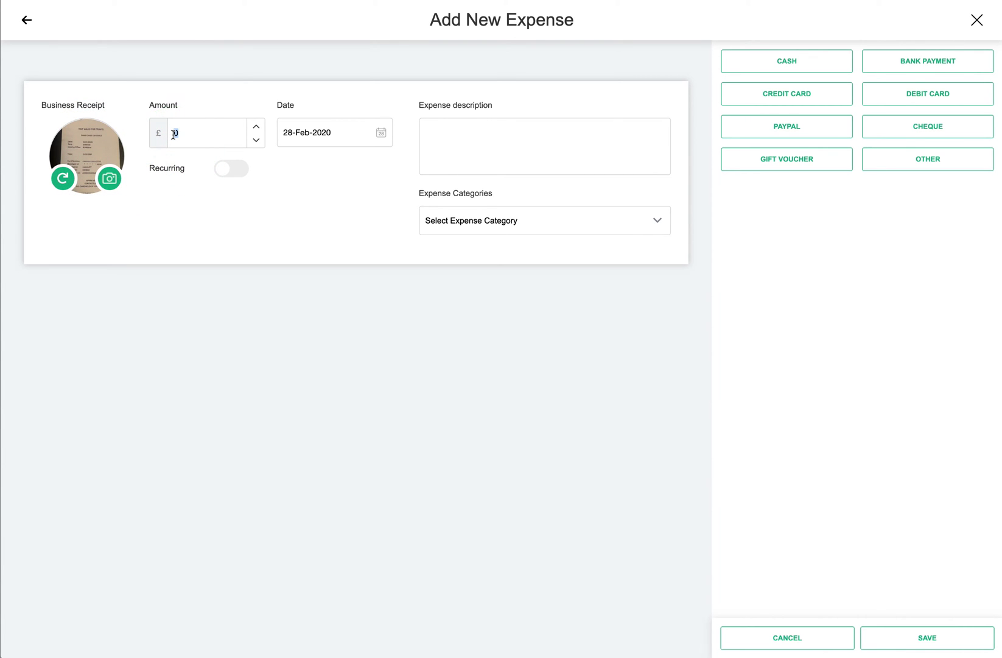
pyautogui.write('38.19')
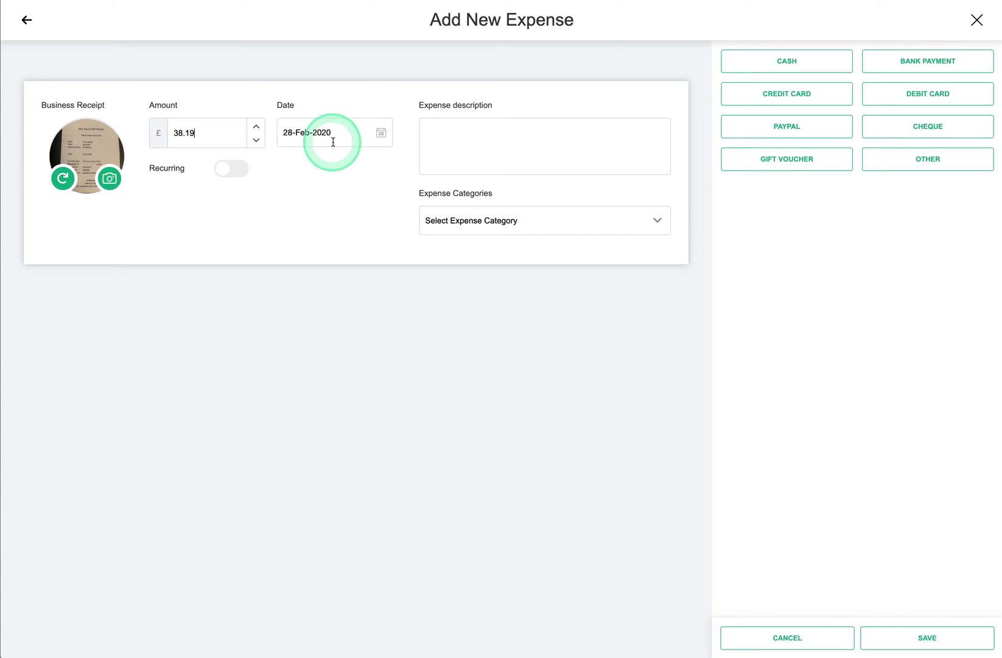
# Step: Date the expense 24-Feb-2020 and describe it as 'Train ticket'
pyautogui.click(384, 133)
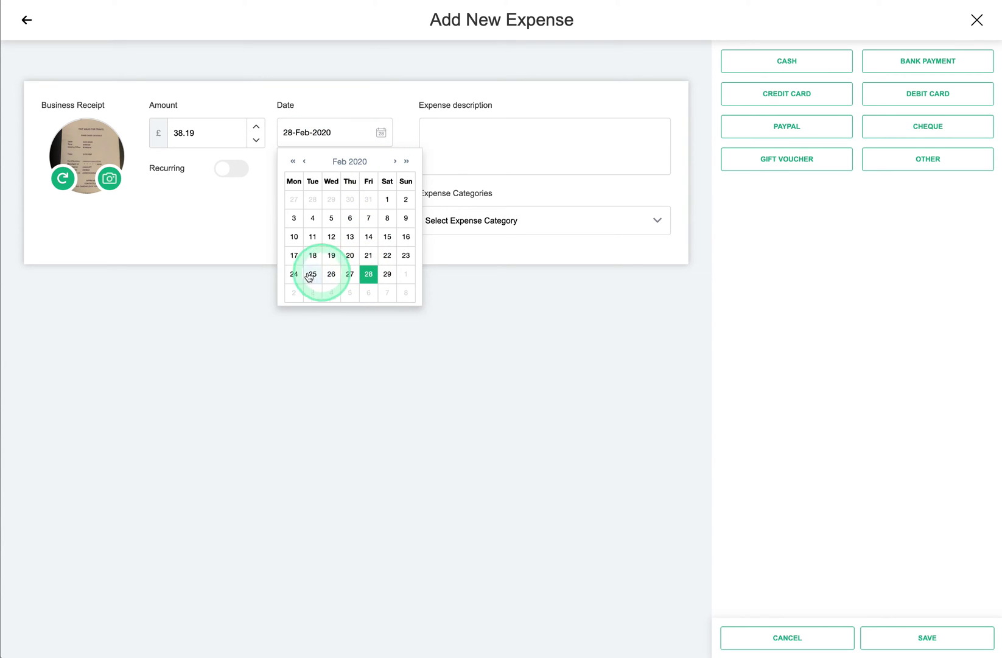
pyautogui.click(296, 274)
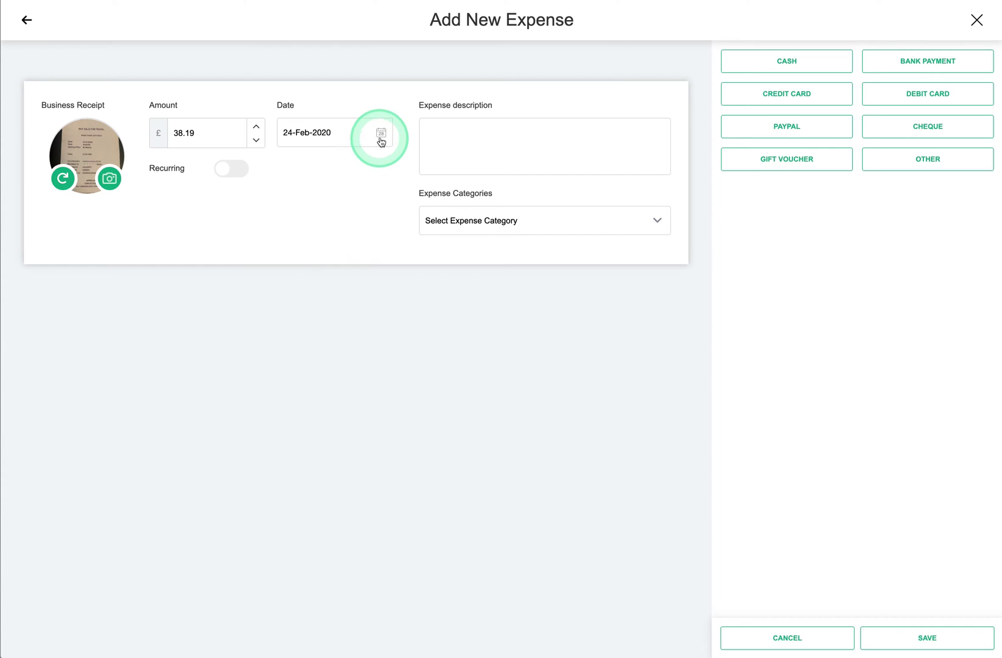
pyautogui.click(437, 125)
pyautogui.write('Tr')
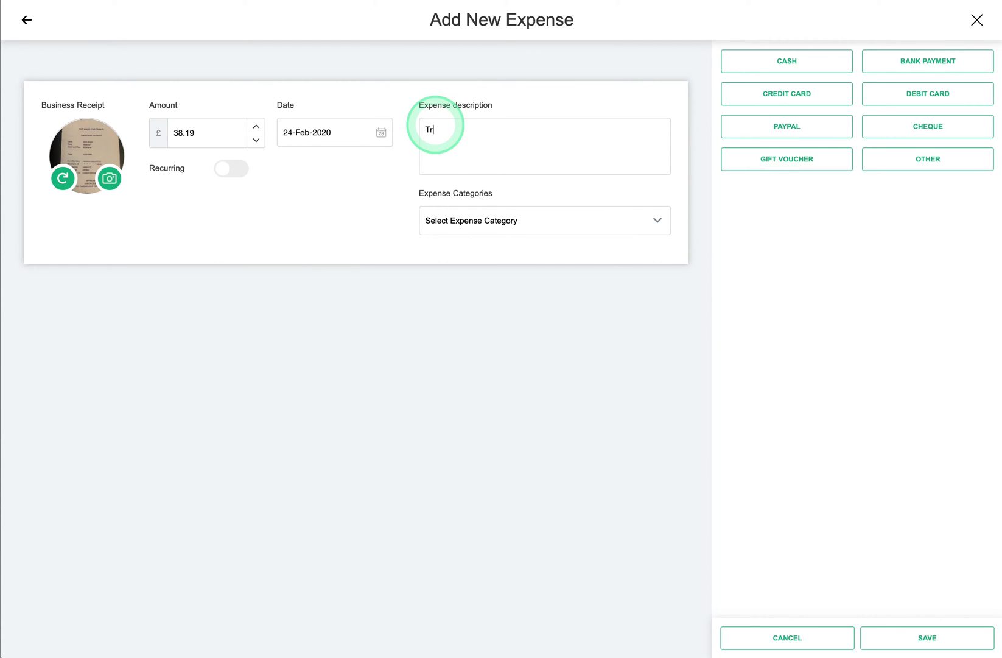
pyautogui.write('ain ticket')
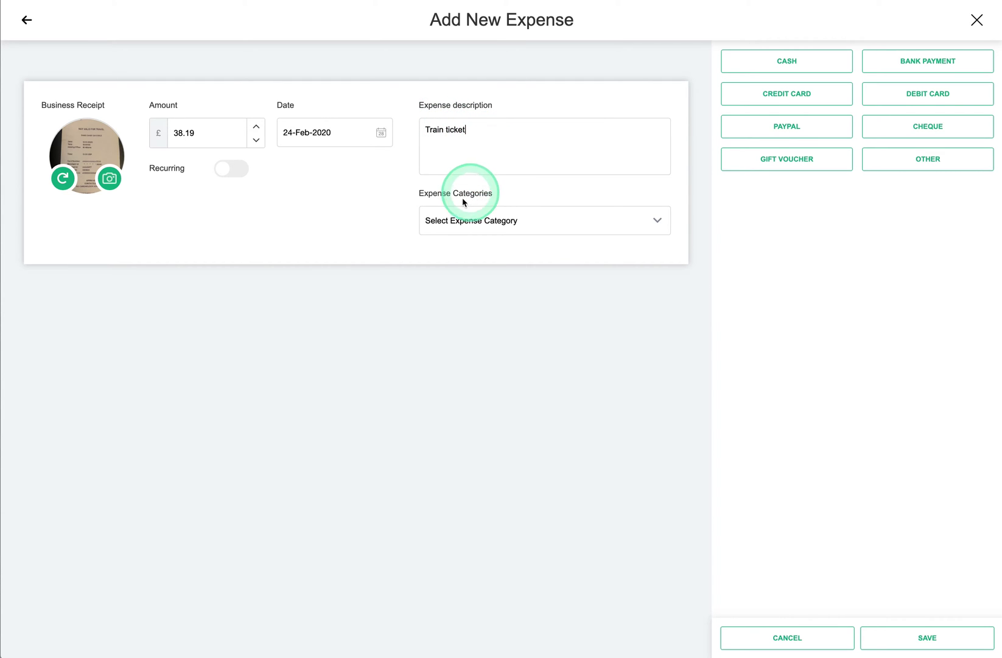
# Step: Categorise the expense as Travel, paid by Debit Card, and save it
pyautogui.click(657, 222)
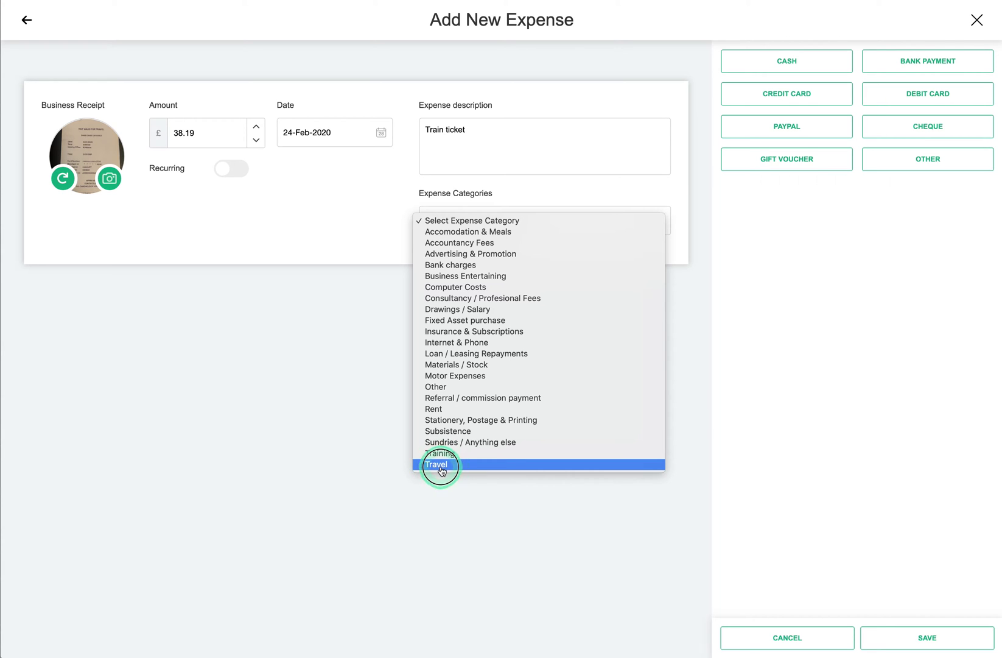
pyautogui.click(441, 468)
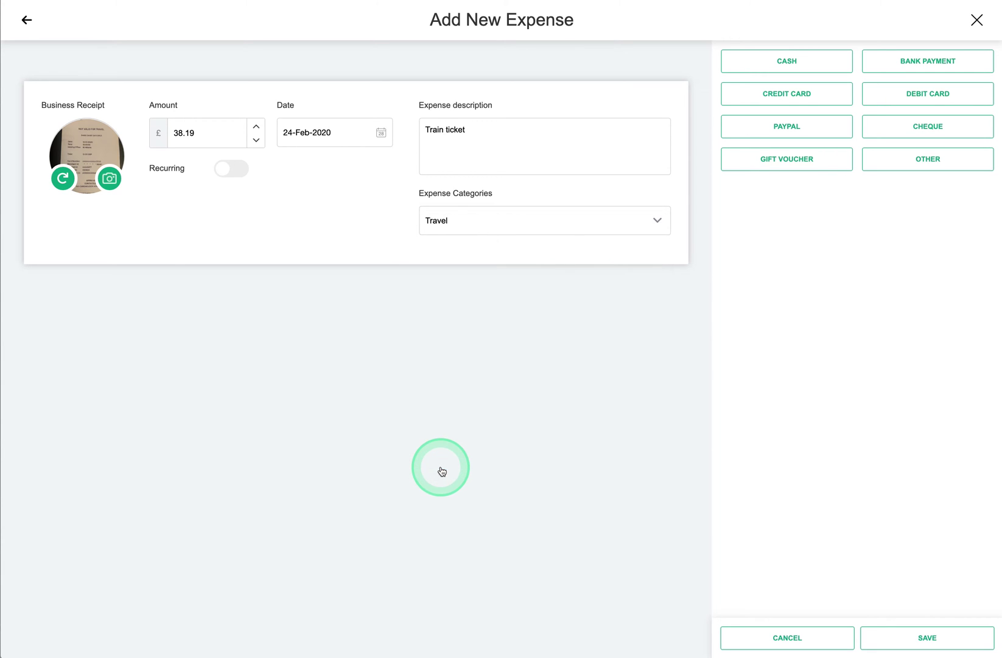
pyautogui.click(809, 65)
pyautogui.click(901, 61)
pyautogui.click(871, 125)
pyautogui.click(793, 101)
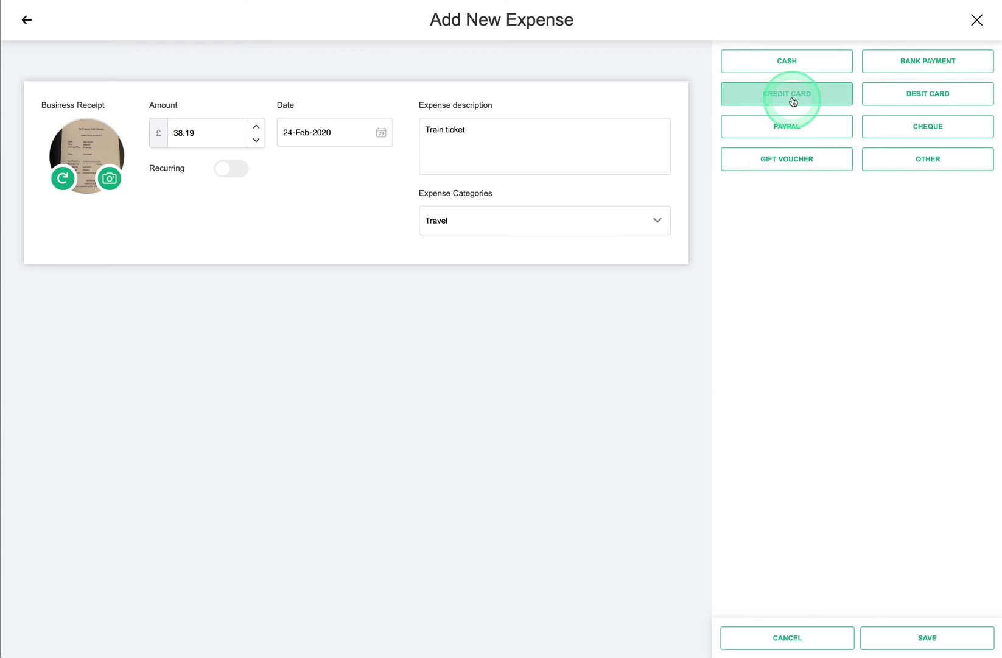
pyautogui.click(920, 100)
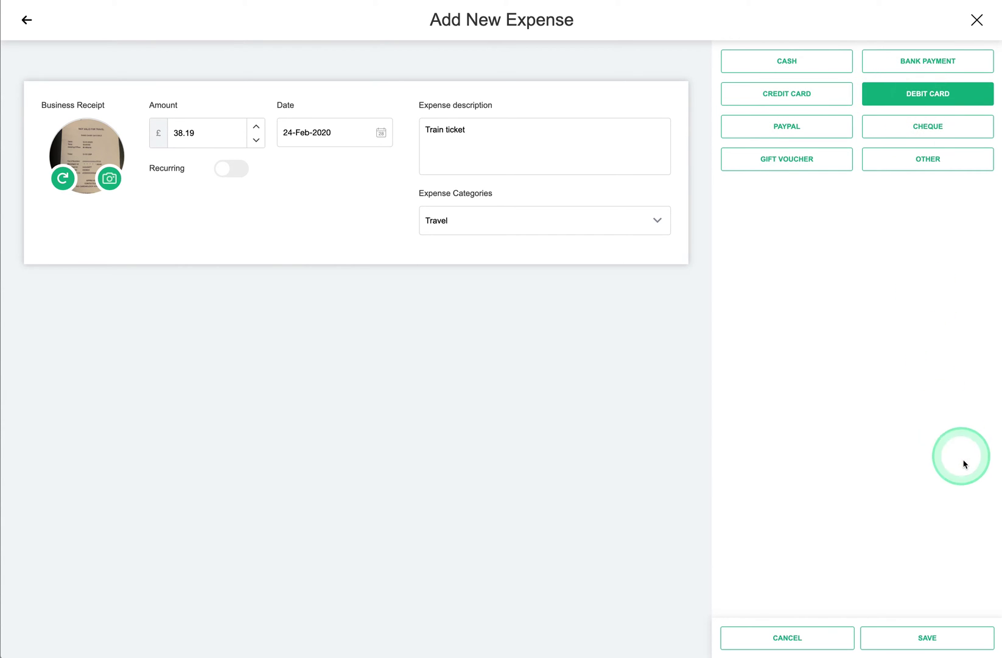
pyautogui.click(932, 639)
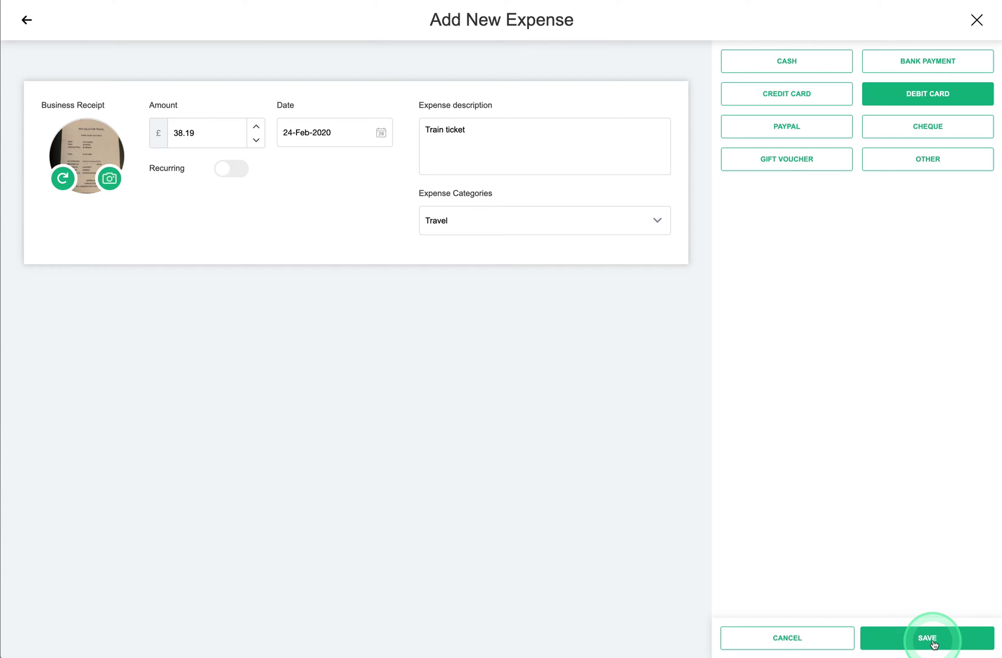
pyautogui.click(934, 643)
pyautogui.click(928, 638)
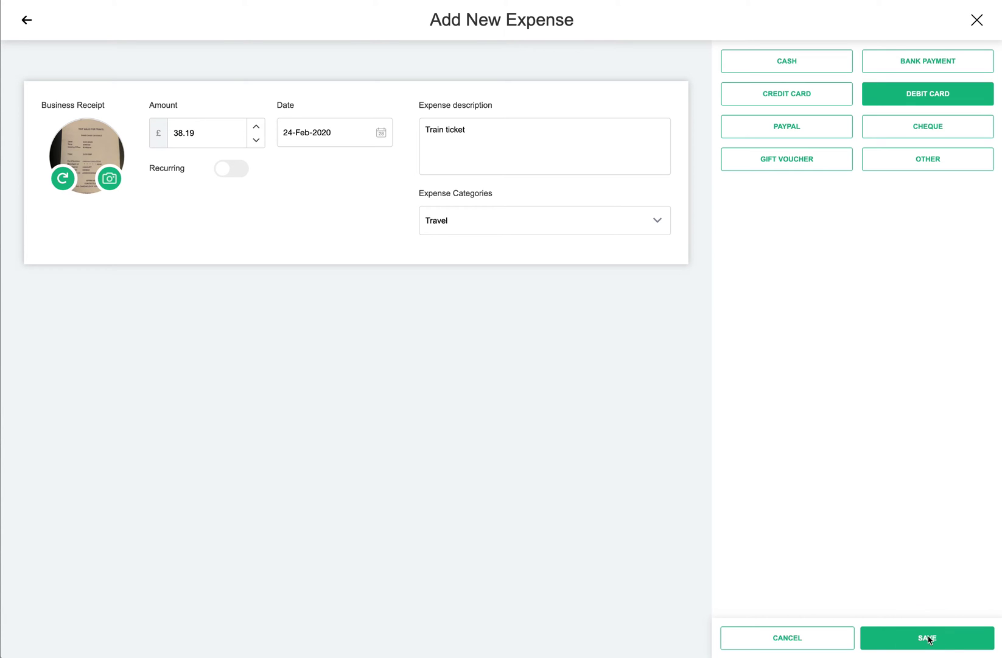
pyautogui.click(929, 638)
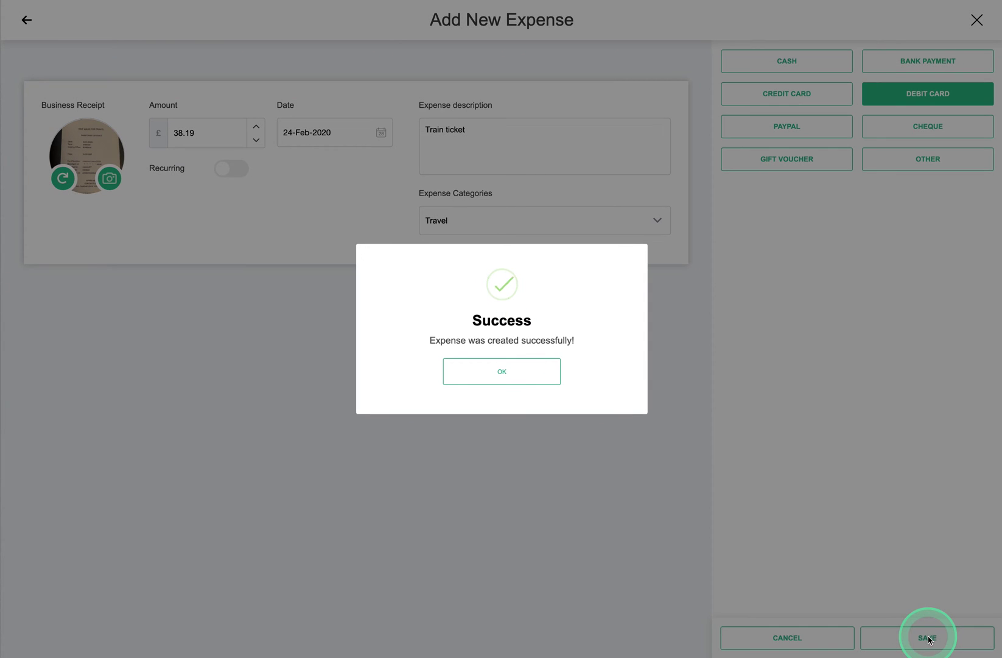
# Step: Dismiss the success message to see the £38.19 Train ticket listed under February 2020
pyautogui.click(487, 371)
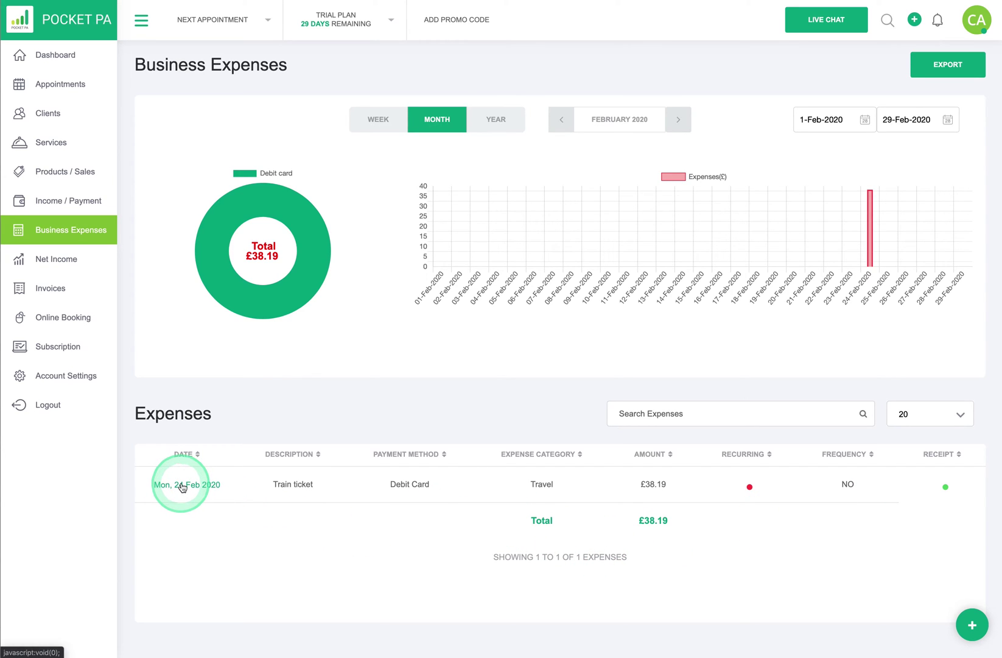
# Step: Open the train ticket expense and view its full receipt image
pyautogui.click(185, 488)
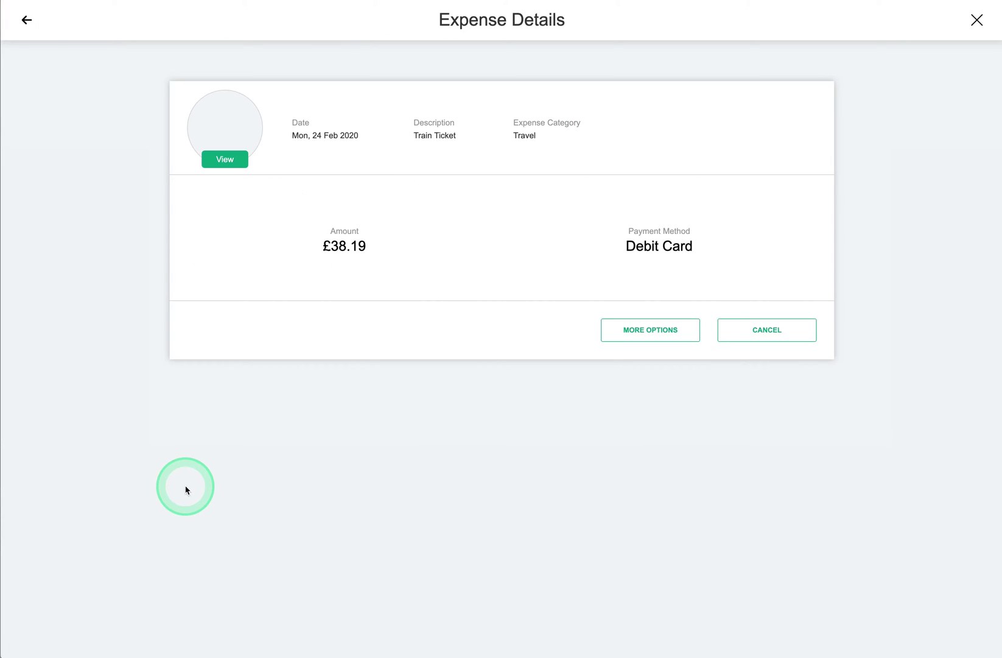
pyautogui.click(226, 161)
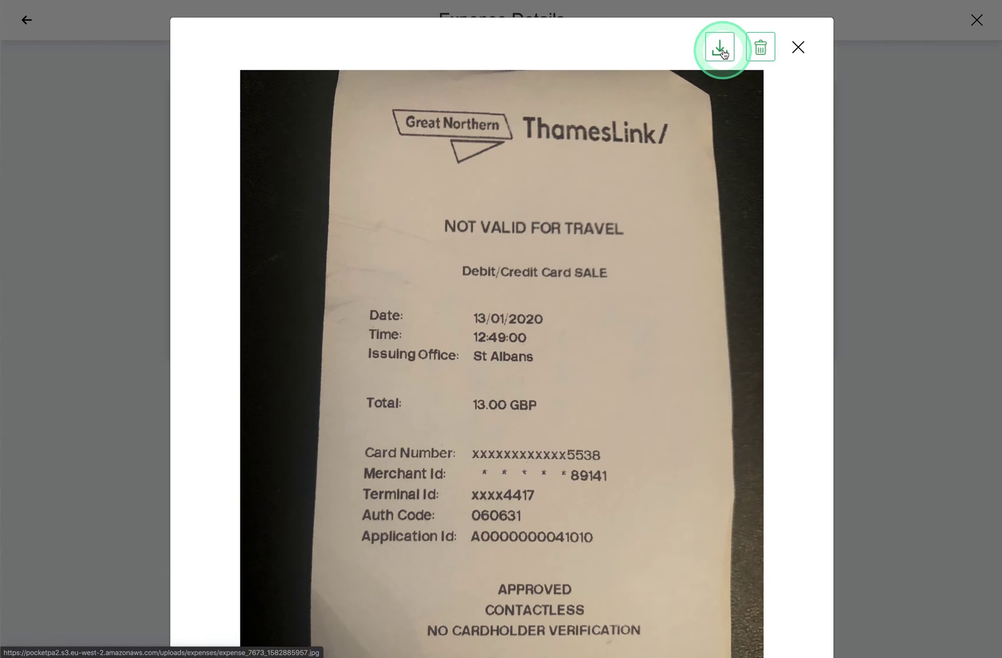
pyautogui.click(798, 47)
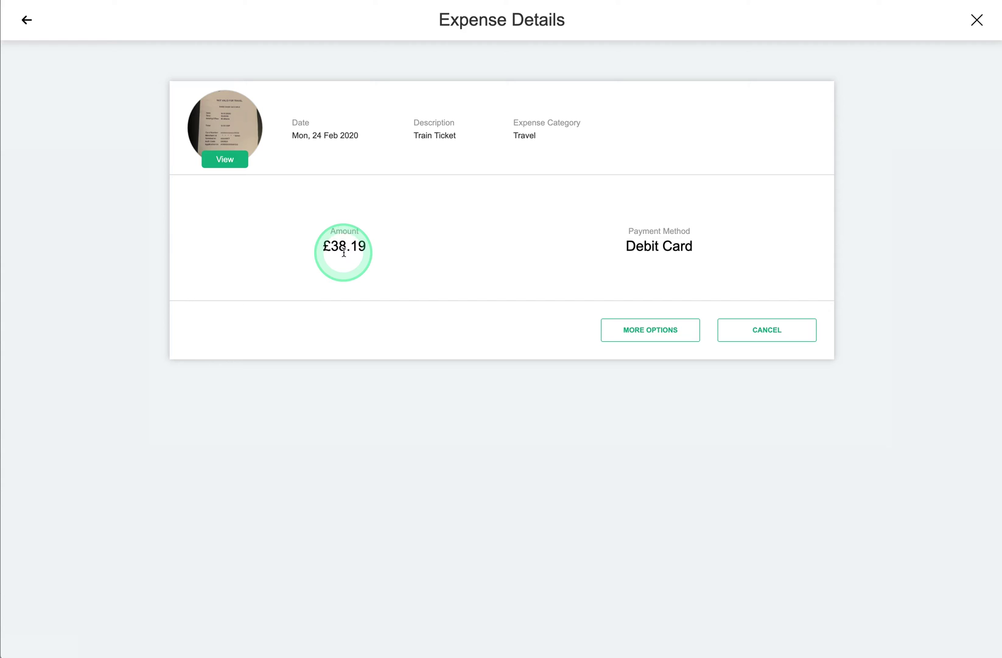
# Step: Open the train ticket expense for editing and select its 38.19 amount
pyautogui.click(664, 347)
pyautogui.click(630, 278)
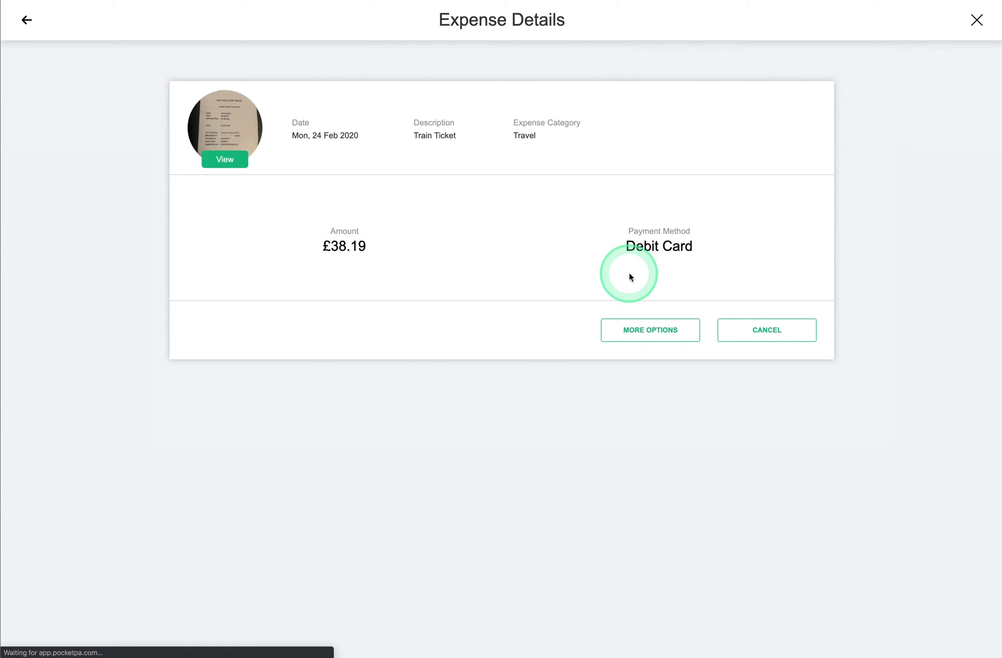
pyautogui.moveTo(311, 144); pyautogui.dragTo(256, 150)
# Step: Change the train ticket amount to 13.00
pyautogui.write('13')
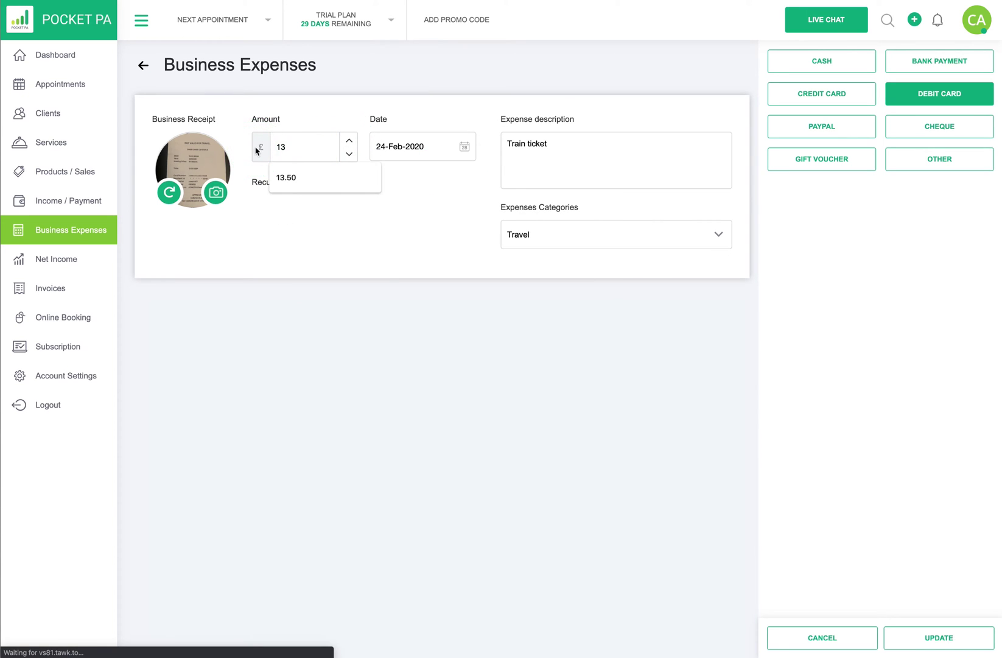
pyautogui.click(285, 154)
pyautogui.write('.00')
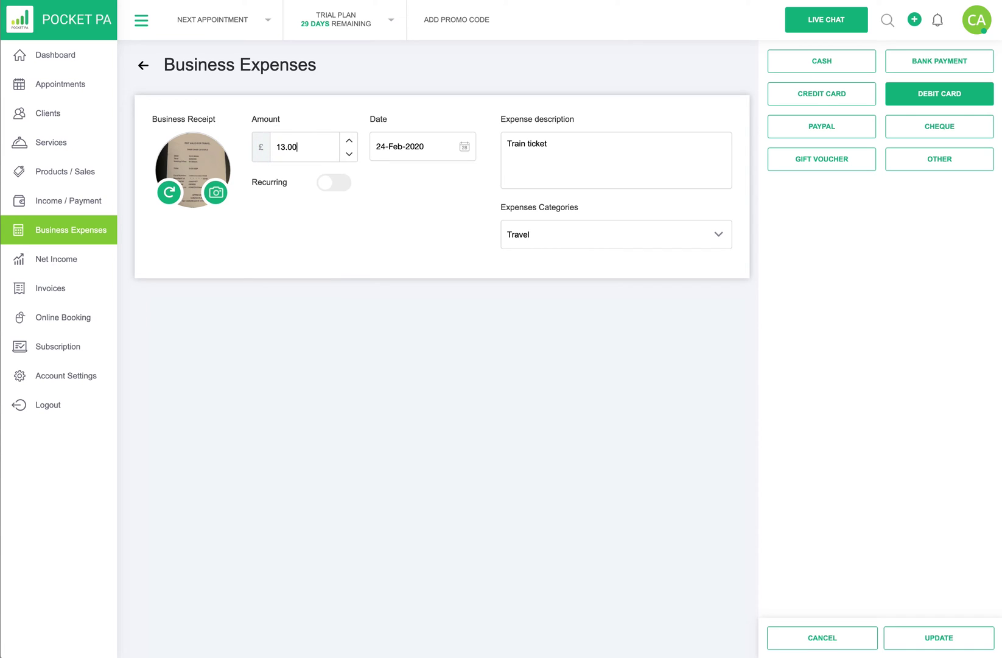
pyautogui.click(316, 214)
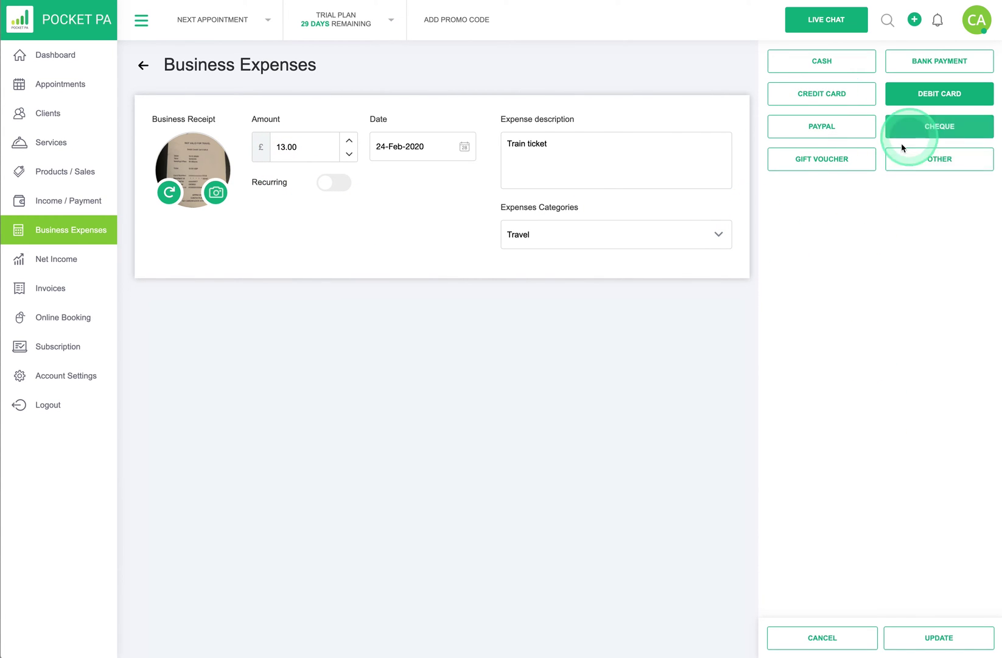
# Step: Update the expense and dismiss the success message
pyautogui.click(927, 638)
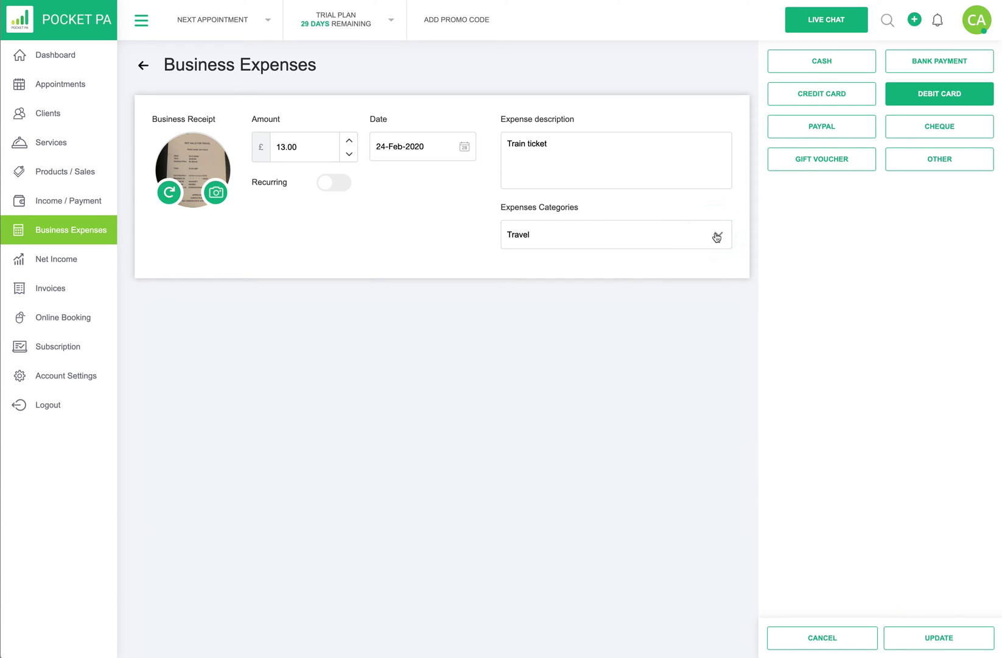
pyautogui.click(937, 653)
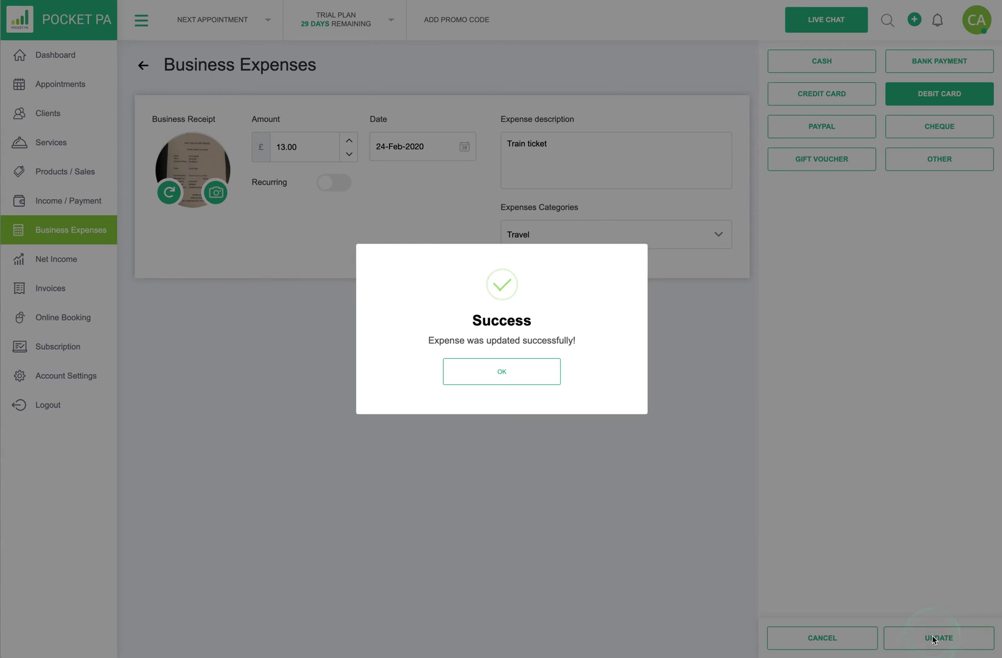
pyautogui.click(505, 372)
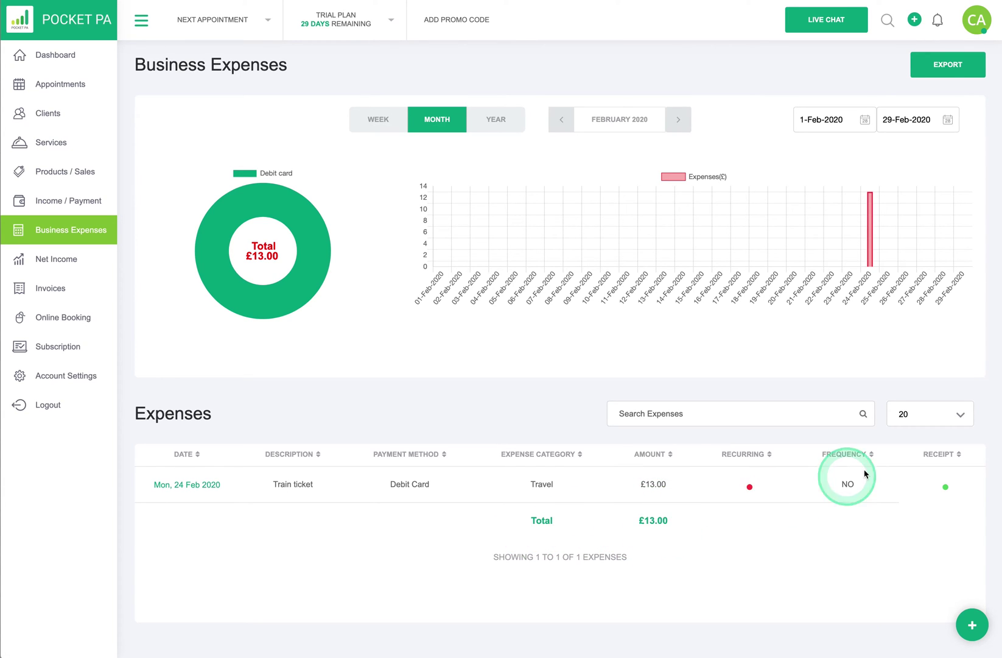
# Step: Keep the expense list at 20 rows per page
pyautogui.click(961, 417)
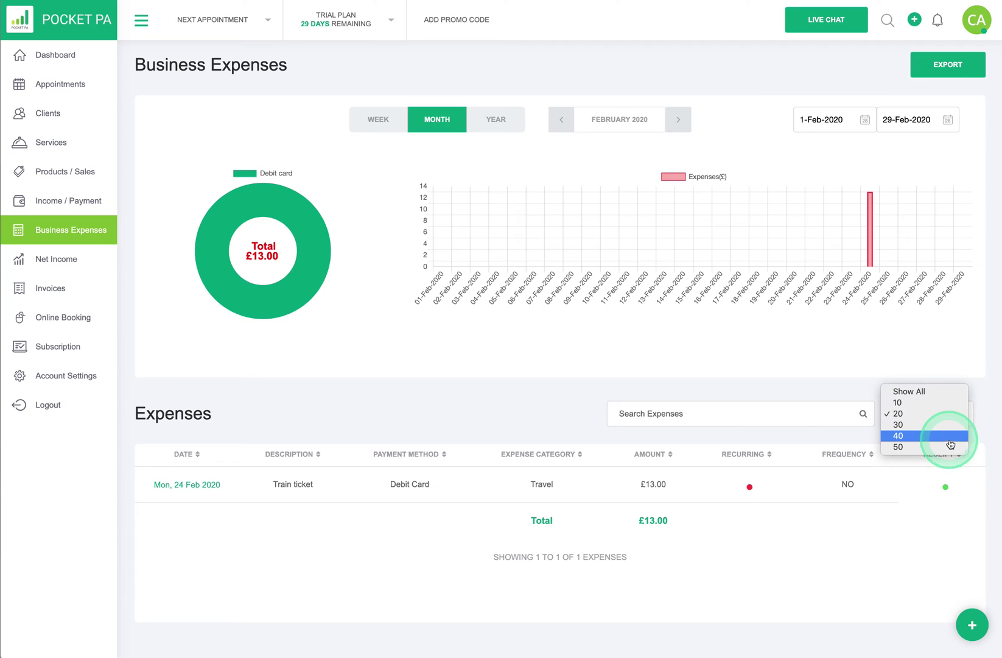
pyautogui.click(929, 366)
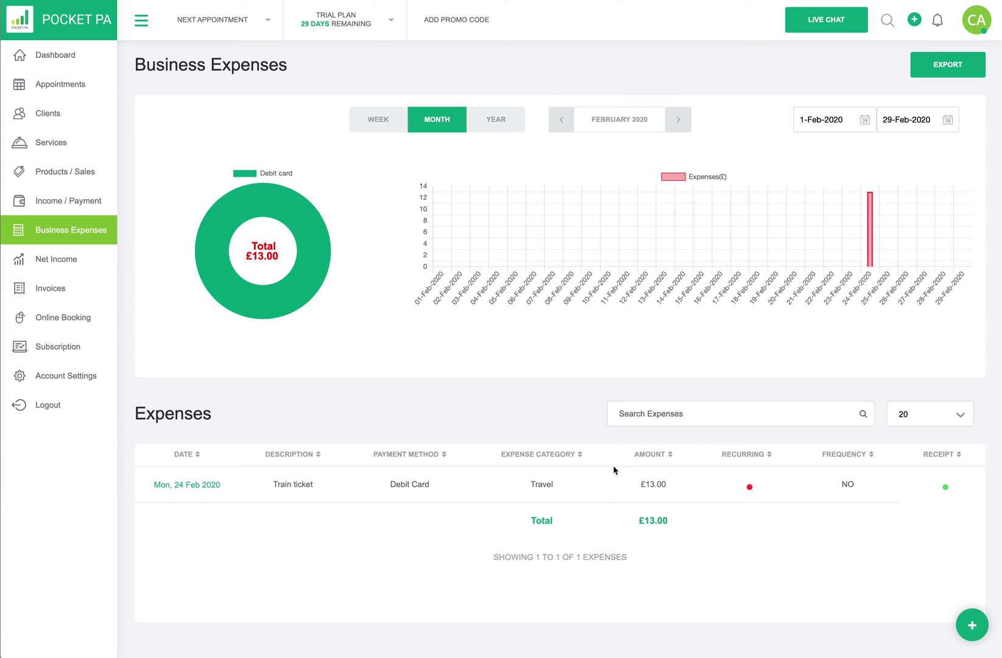
pyautogui.moveTo(315, 232)
pyautogui.moveTo(291, 191)
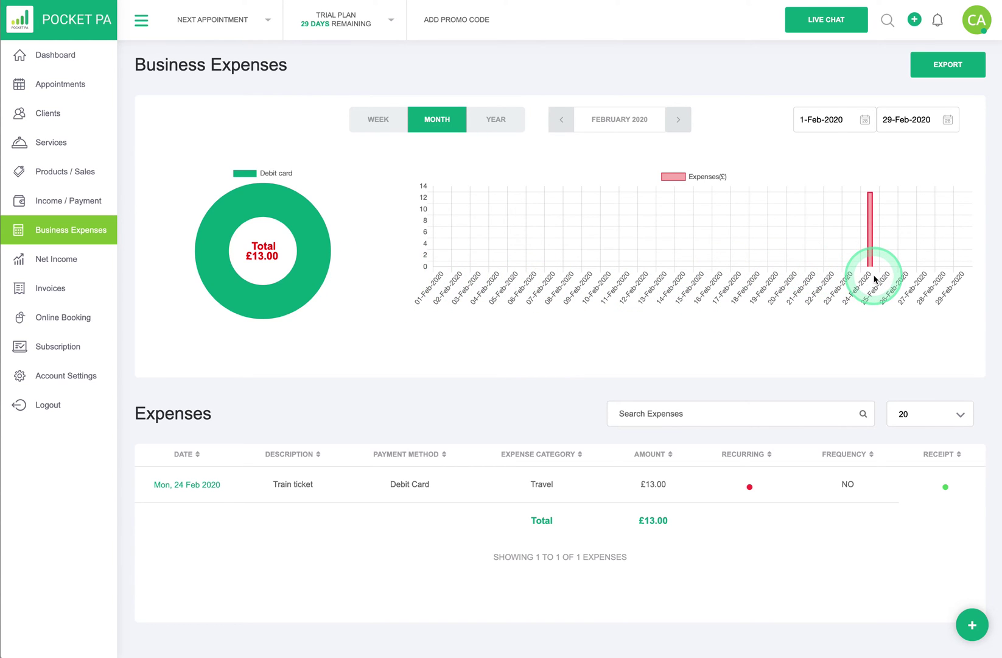
pyautogui.moveTo(870, 244)
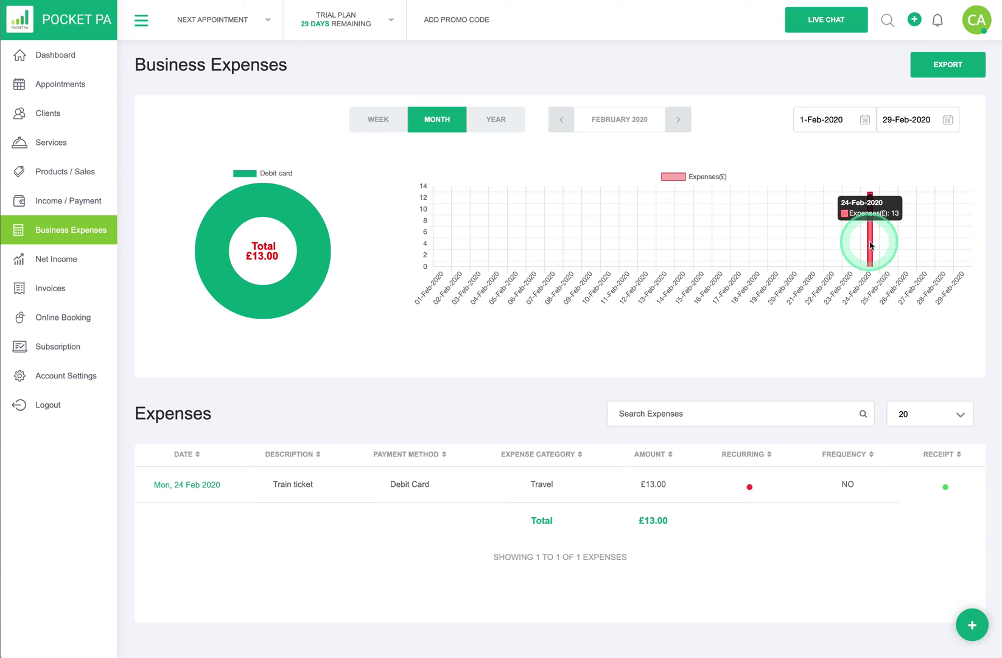
pyautogui.click(871, 266)
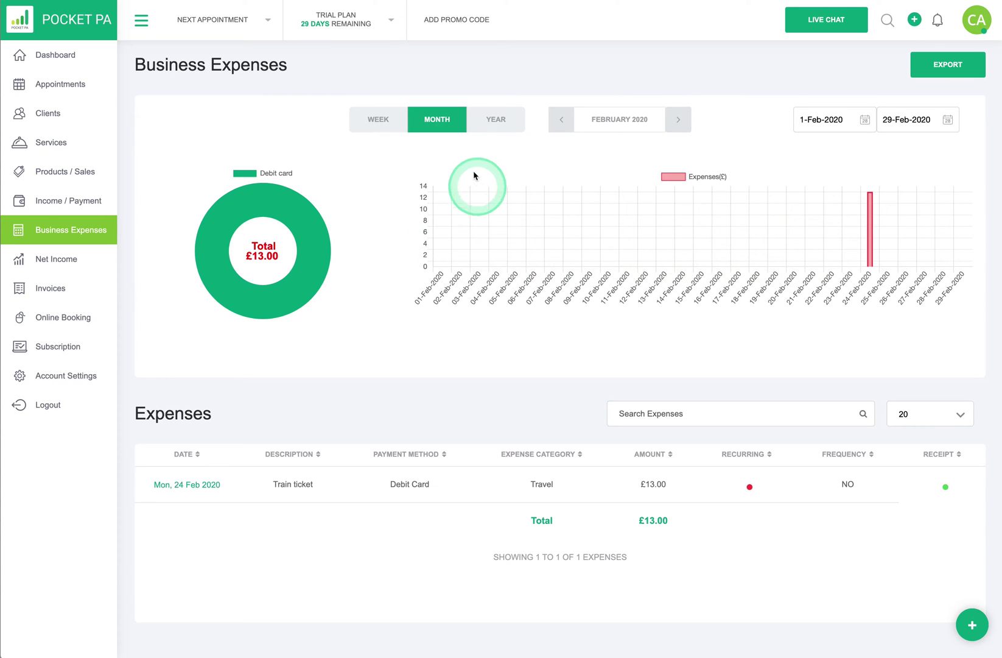
# Step: Browse expenses week by week, then switch to the monthly and yearly views
pyautogui.click(378, 121)
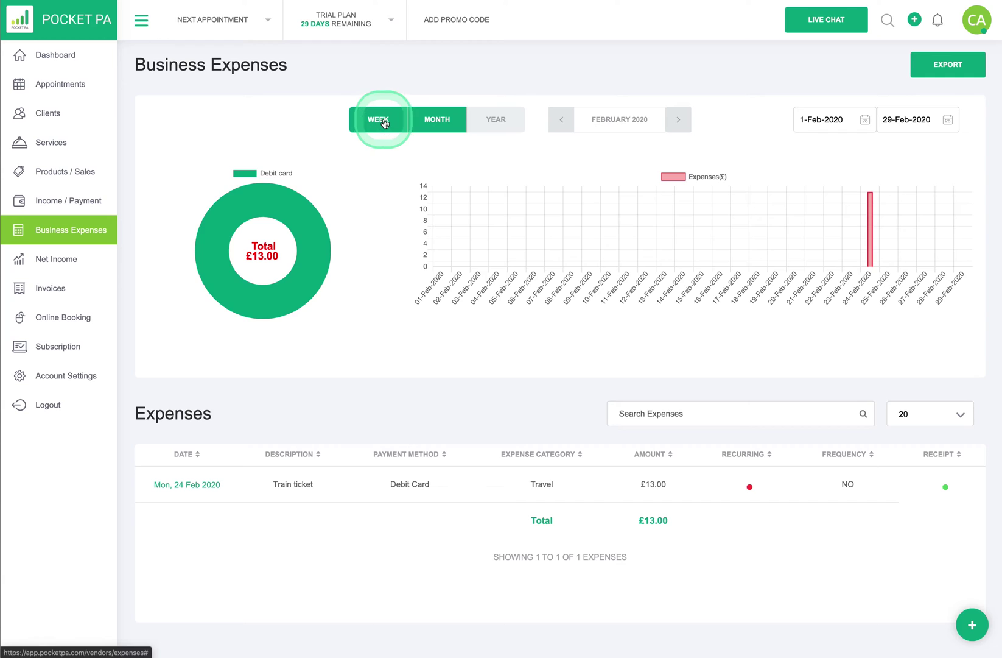
pyautogui.click(565, 122)
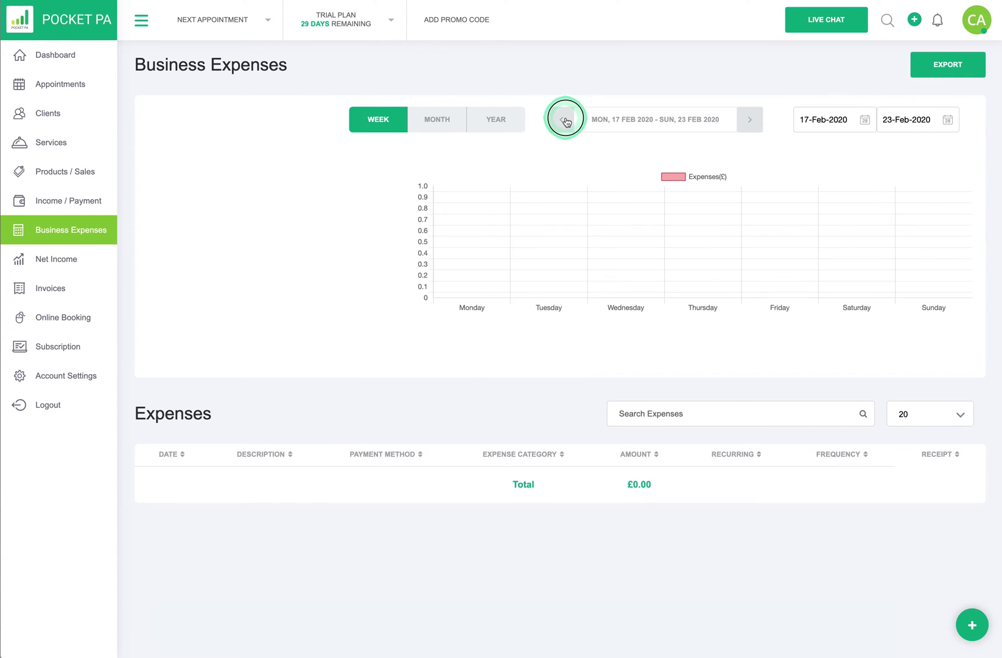
pyautogui.click(565, 121)
pyautogui.click(748, 119)
pyautogui.click(748, 120)
pyautogui.click(748, 121)
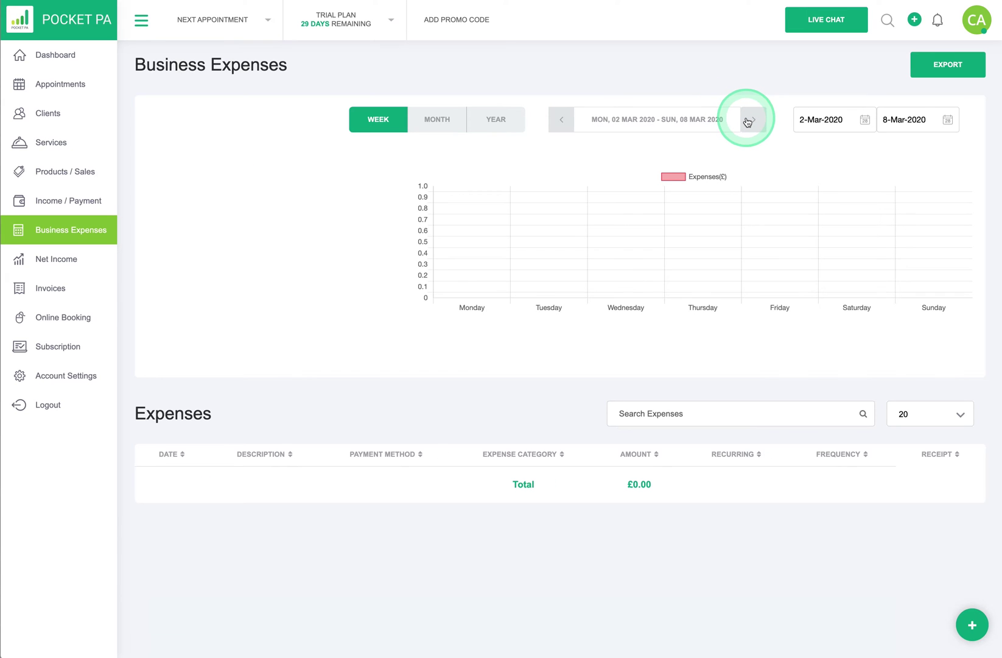
pyautogui.click(564, 121)
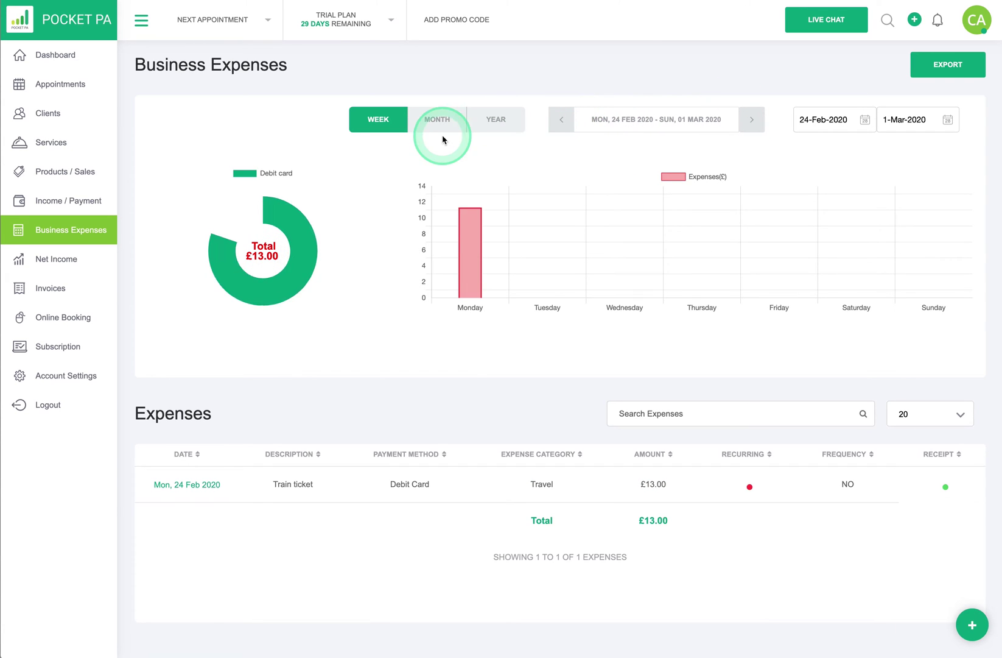
pyautogui.click(435, 125)
pyautogui.click(497, 122)
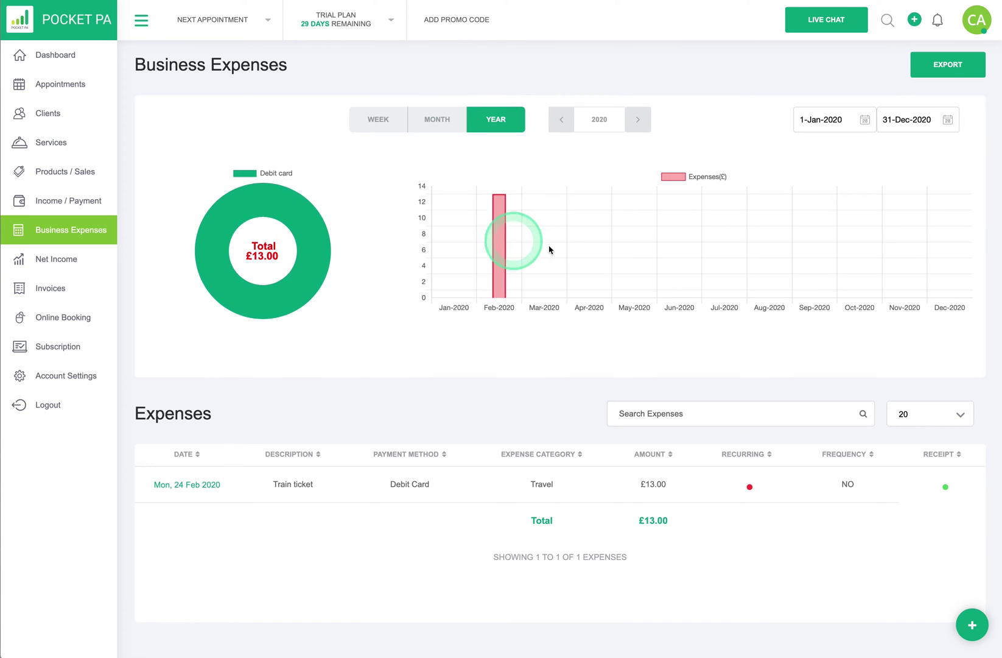
# Step: Set the report range from 1-Jan-2020 to 31-Dec-2020
pyautogui.moveTo(497, 274)
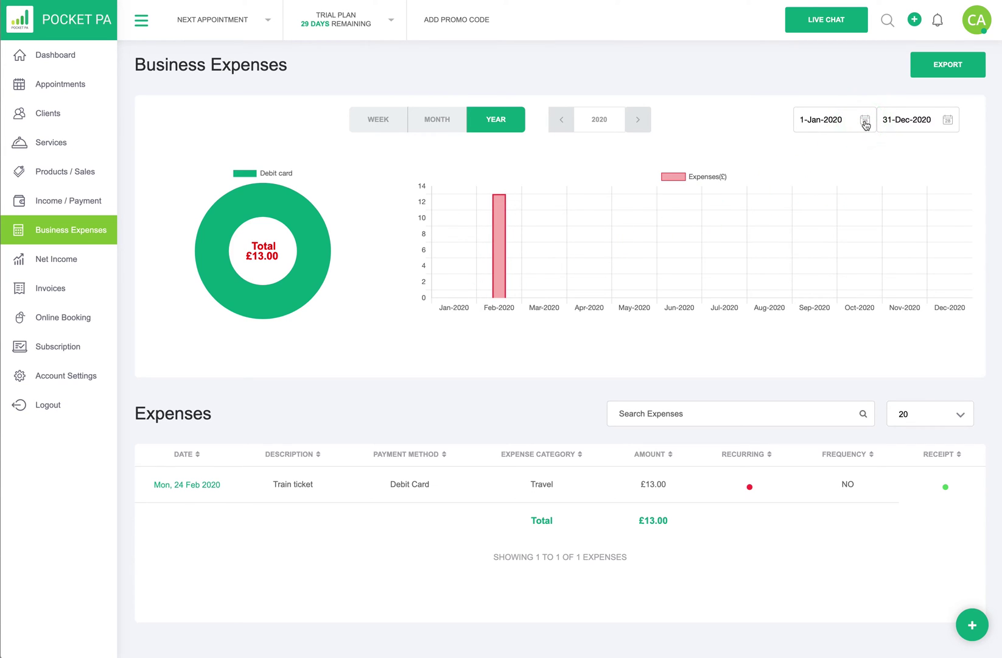
pyautogui.click(865, 123)
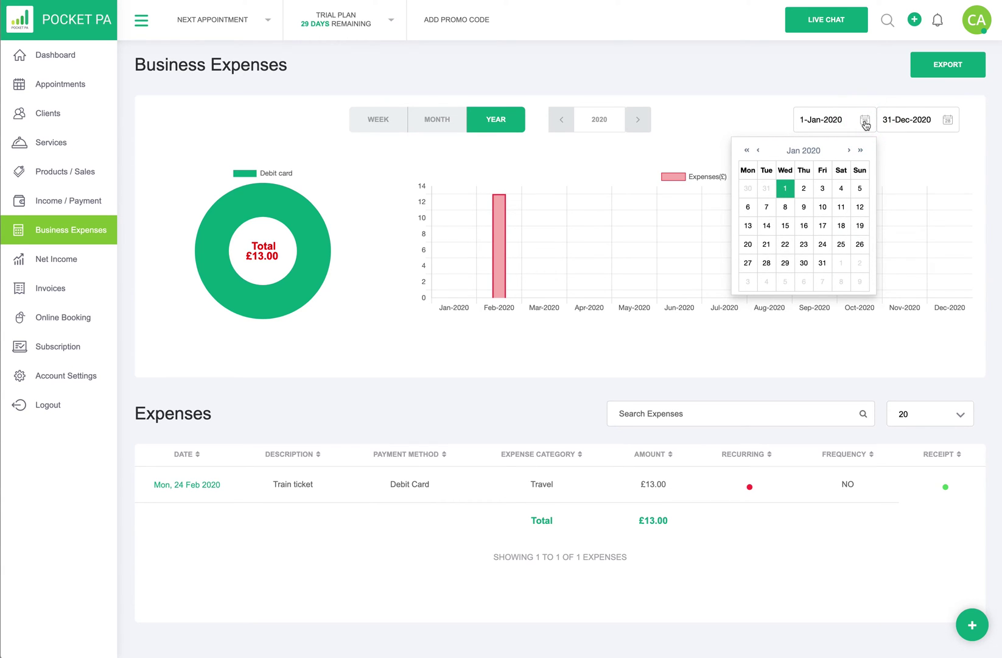
pyautogui.click(785, 189)
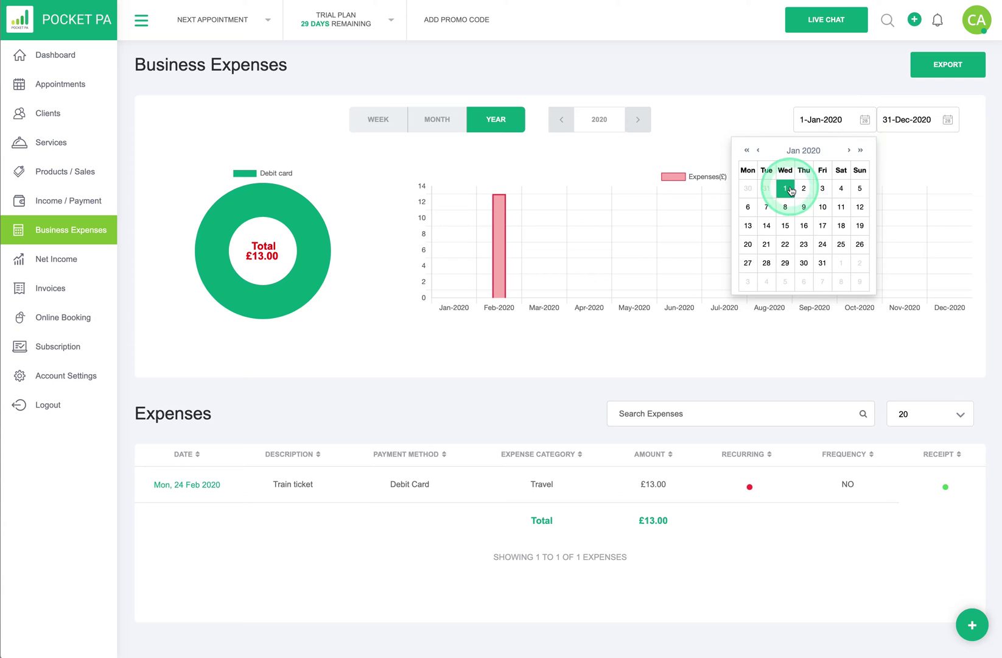
pyautogui.click(955, 124)
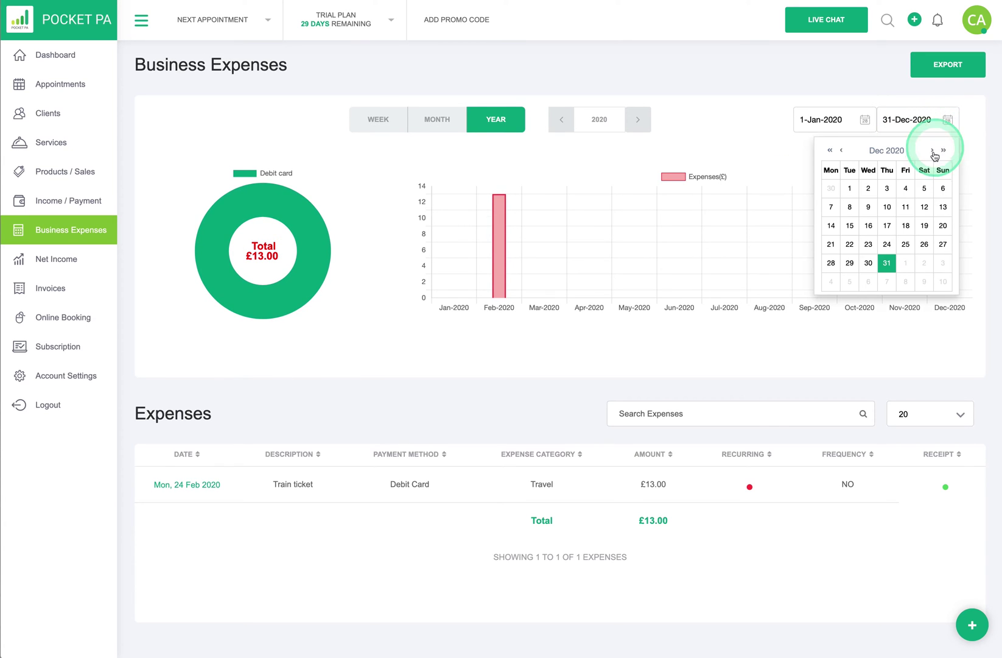
pyautogui.click(887, 262)
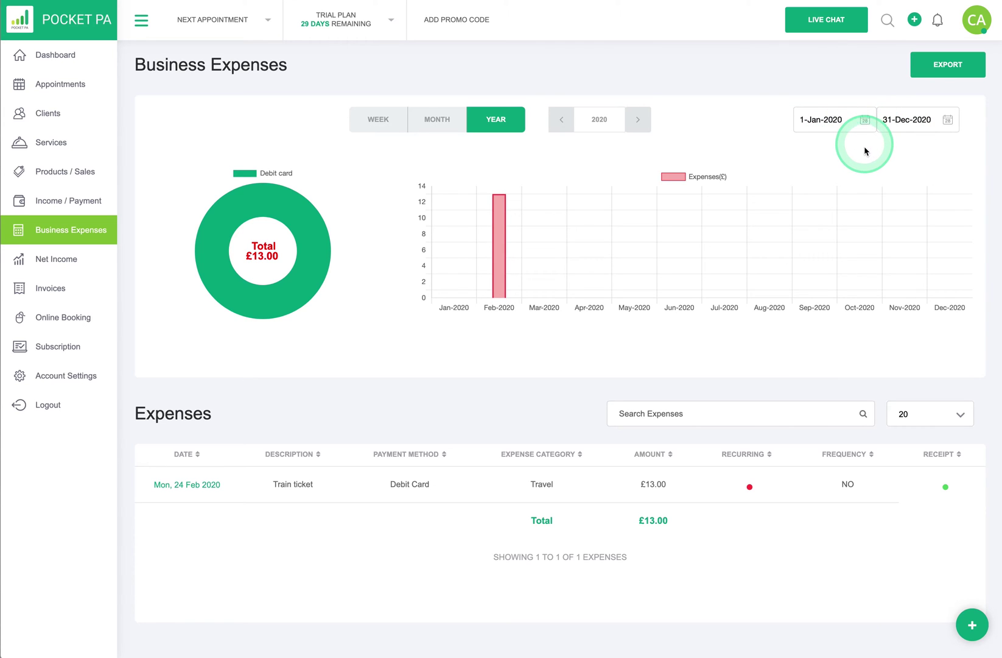
# Step: Switch the business expenses report to the February 2020 month view
pyautogui.click(946, 66)
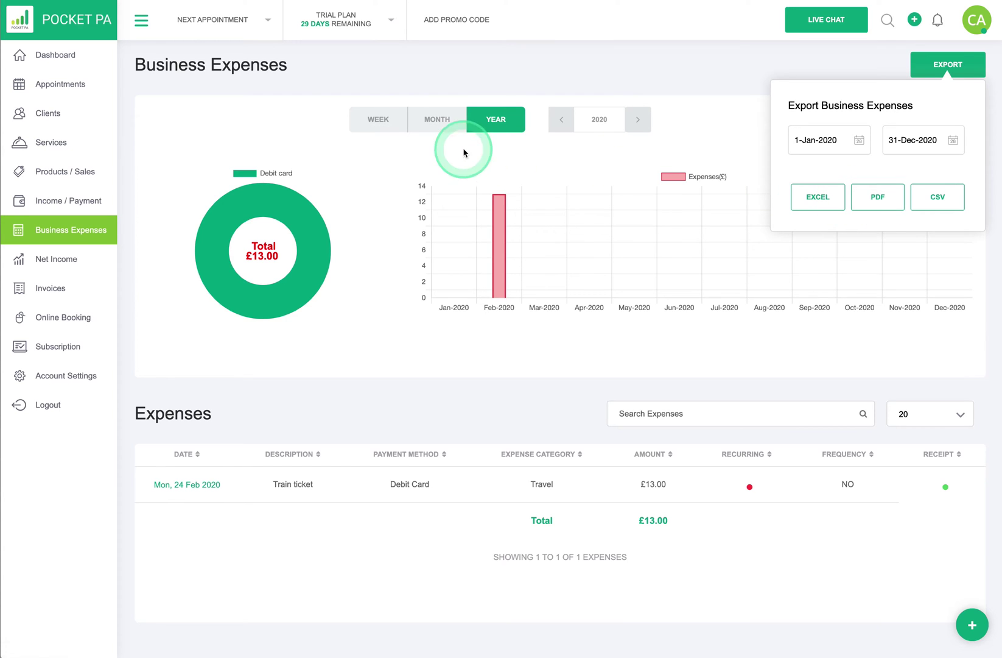
pyautogui.click(433, 121)
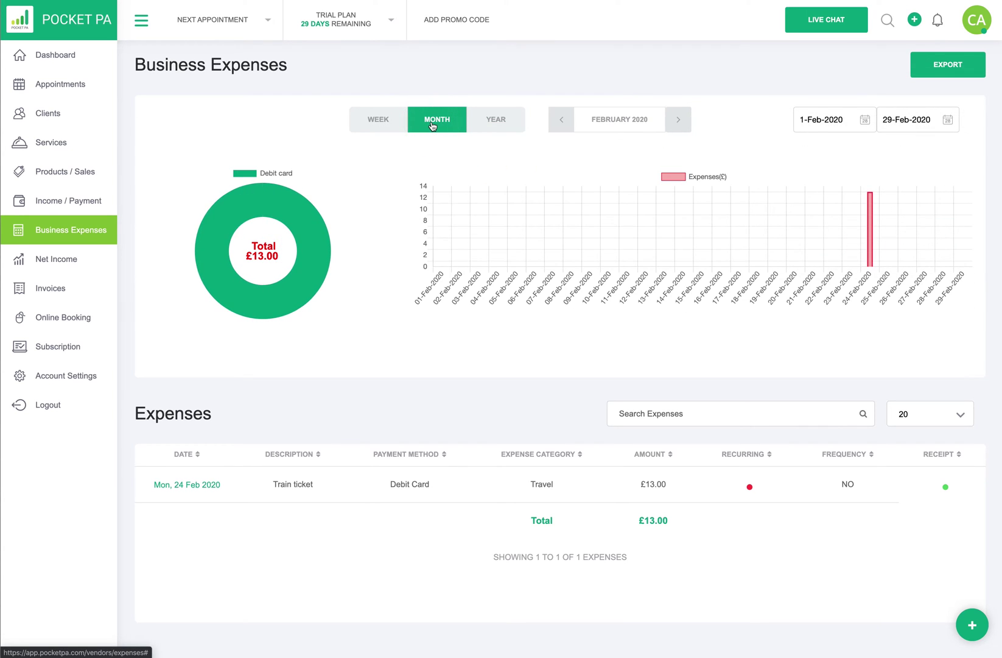
pyautogui.click(435, 123)
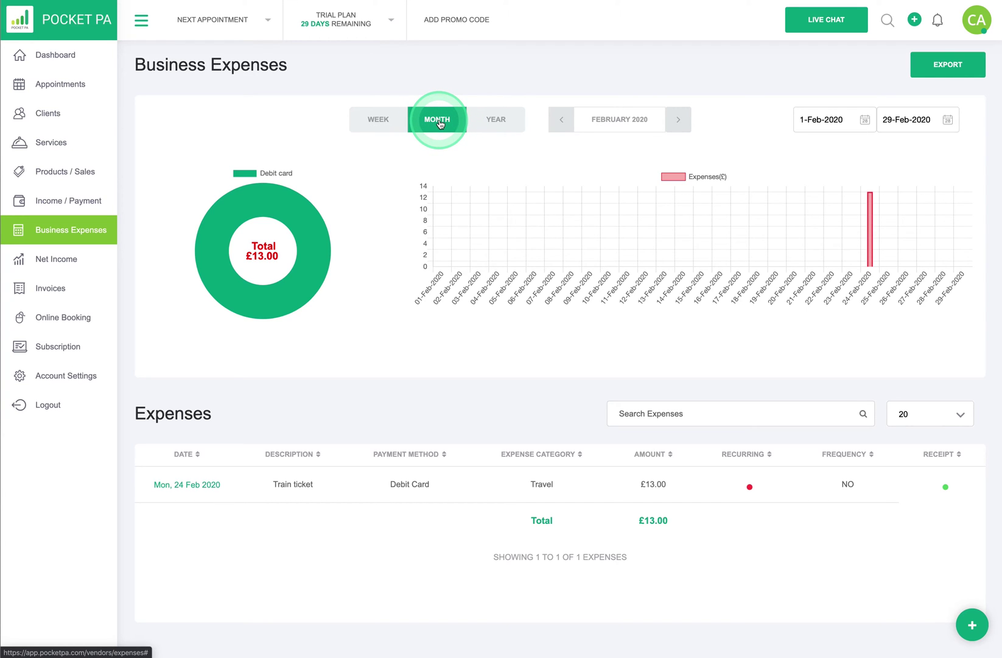
# Step: Export February's expenses as Excel and as PDF
pyautogui.click(940, 66)
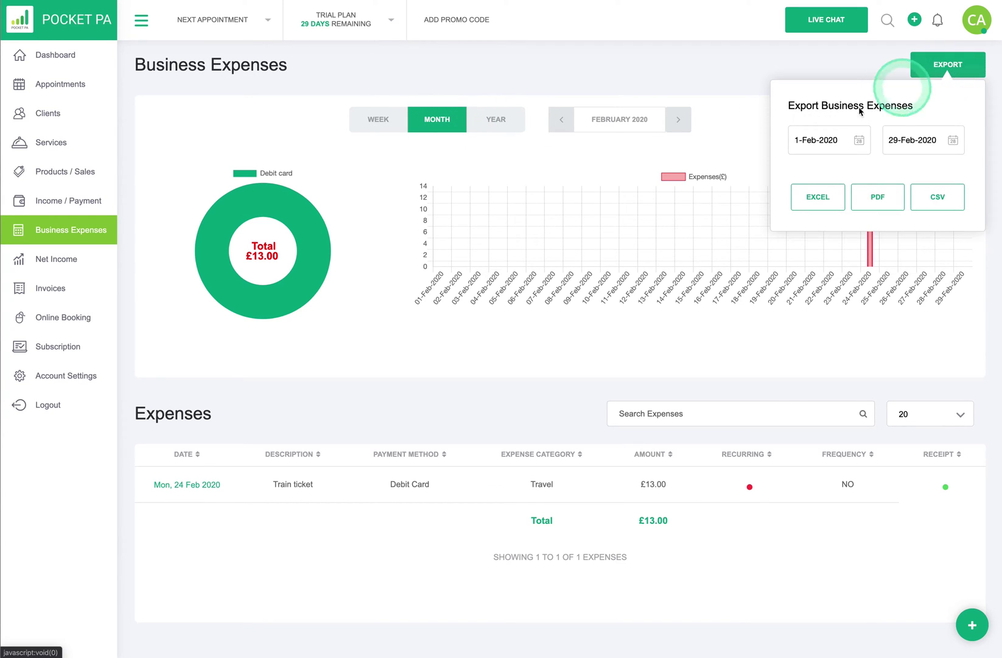
pyautogui.click(801, 143)
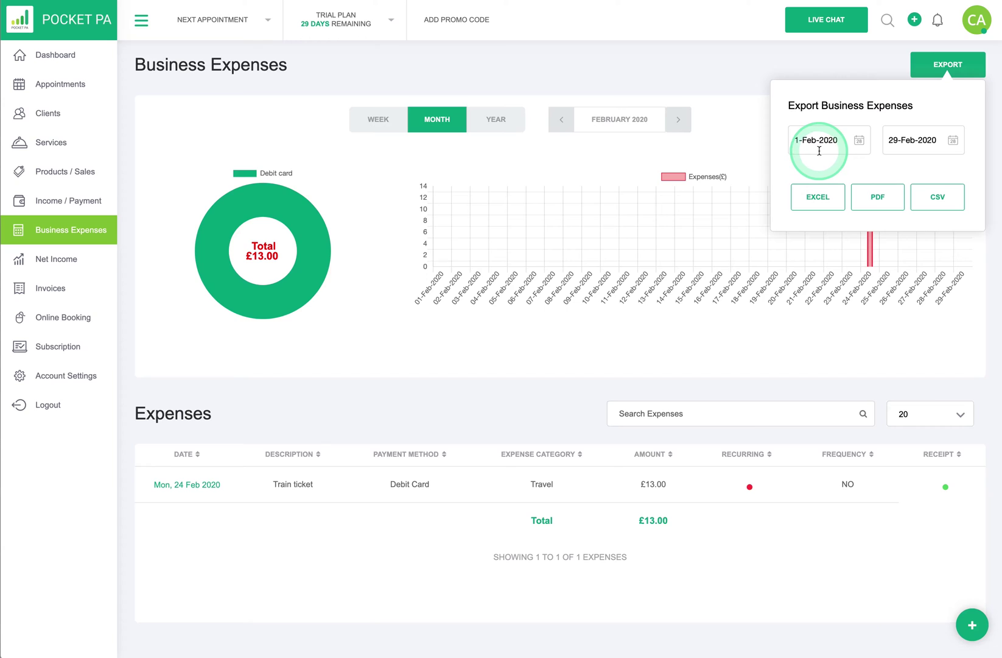
pyautogui.click(862, 144)
pyautogui.click(911, 150)
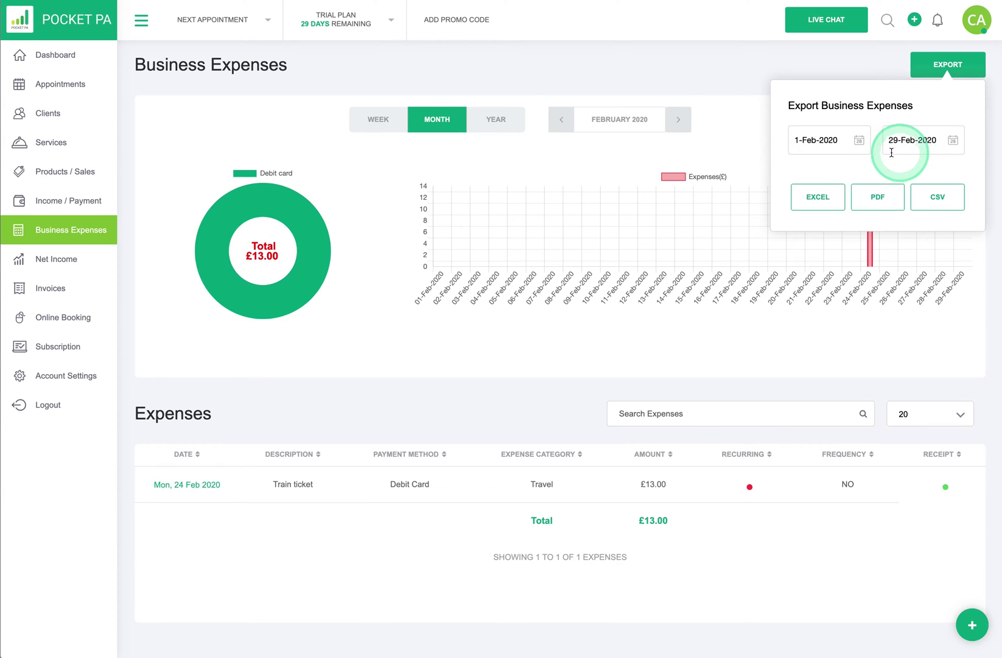
pyautogui.click(856, 154)
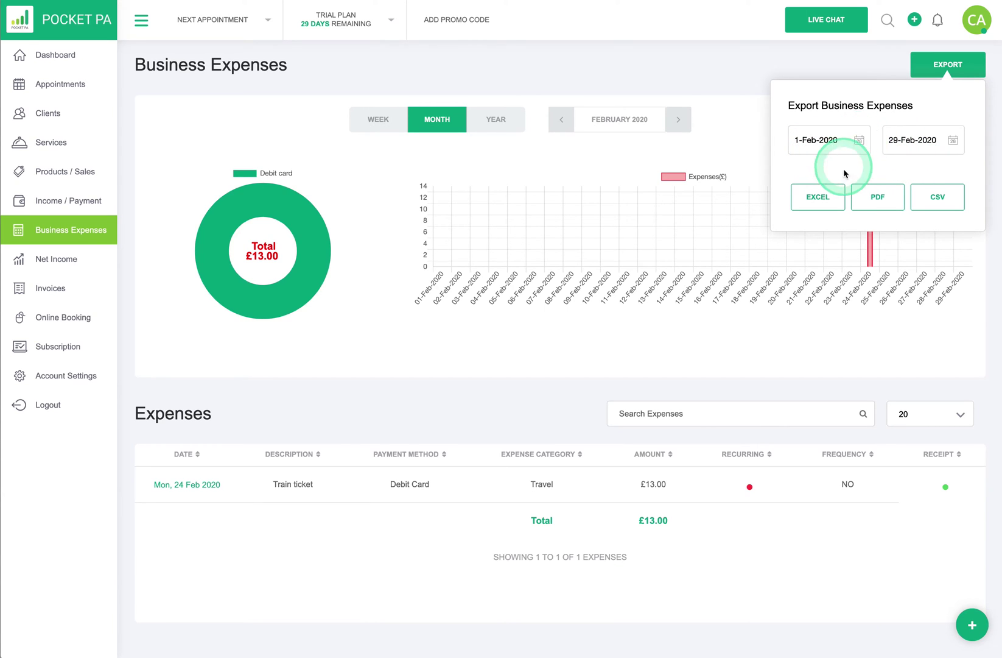
pyautogui.click(822, 200)
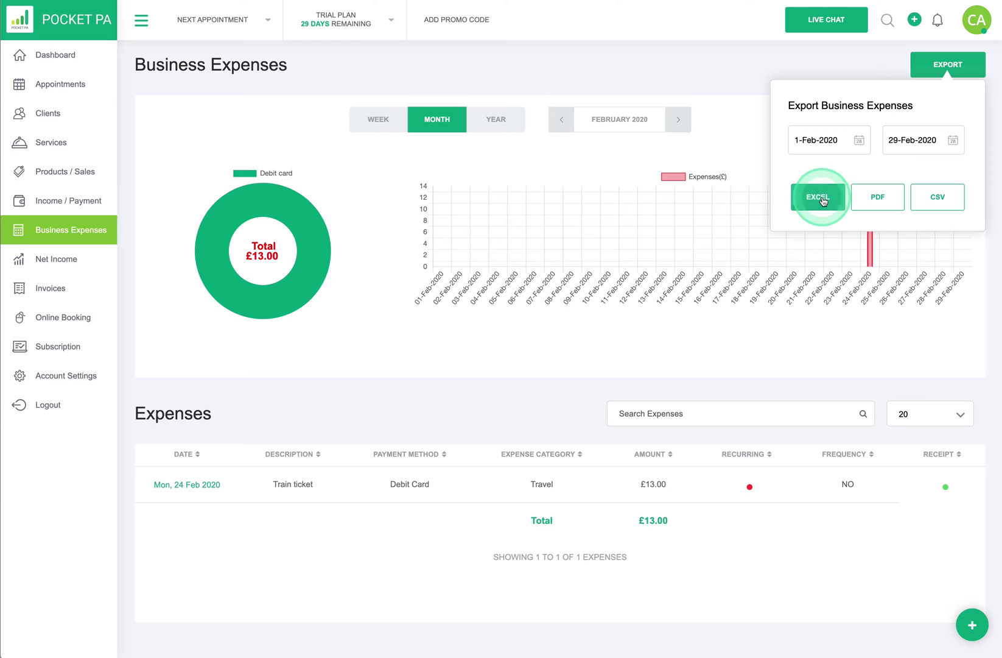
pyautogui.click(891, 203)
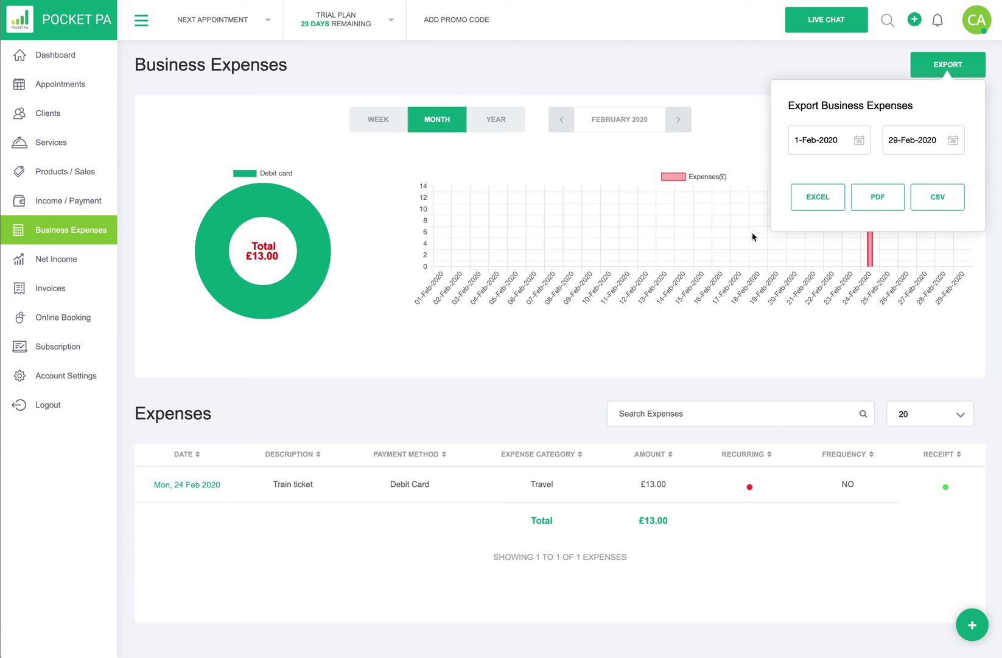
pyautogui.click(748, 78)
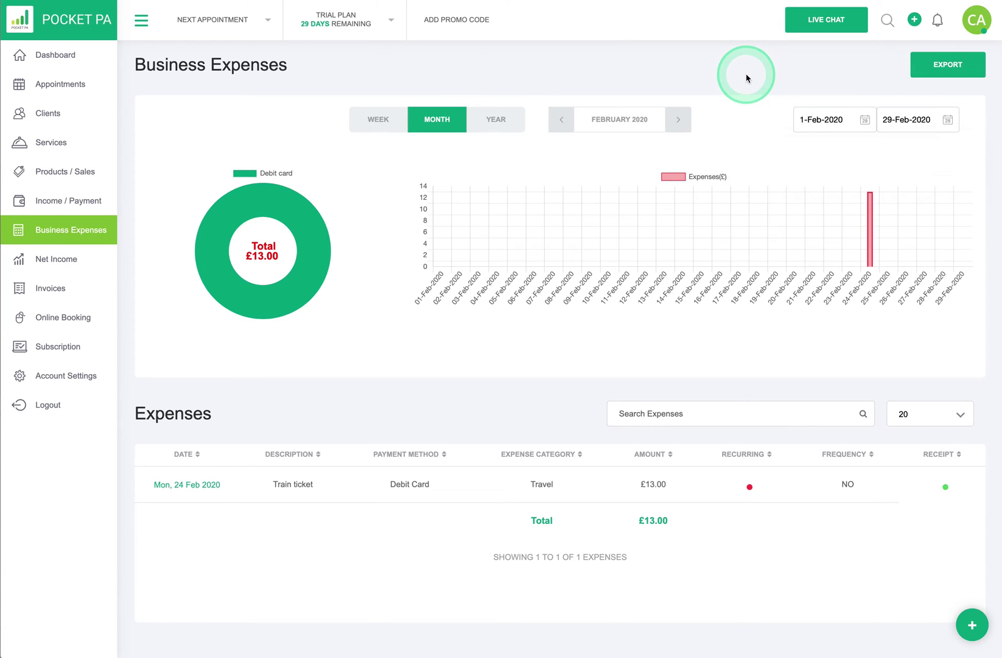
# Step: Start a new expense without a receipt and enter an amount of 10
pyautogui.click(914, 20)
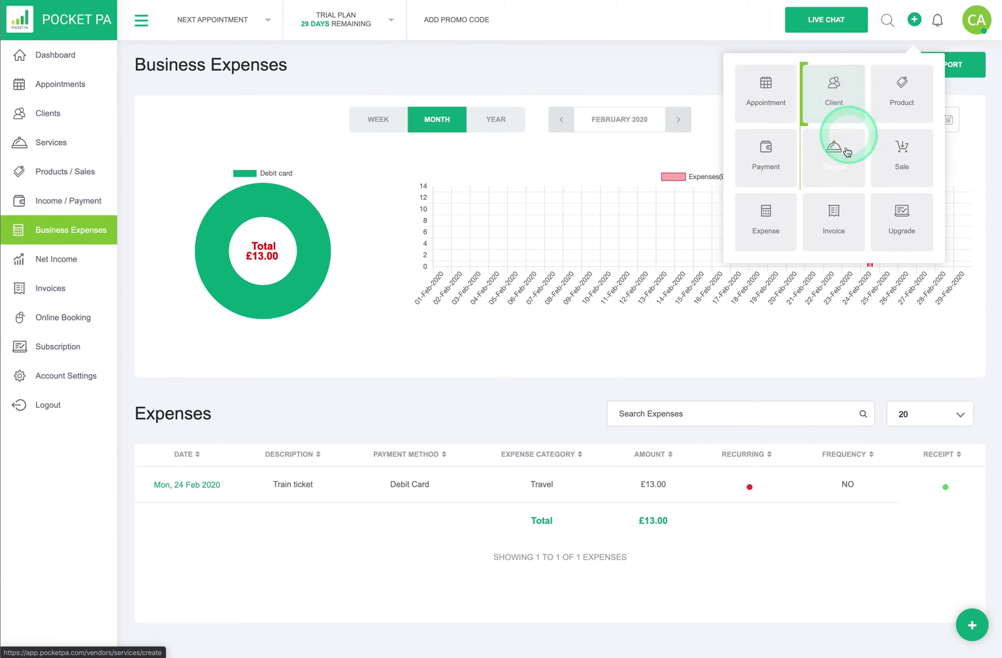
pyautogui.click(768, 243)
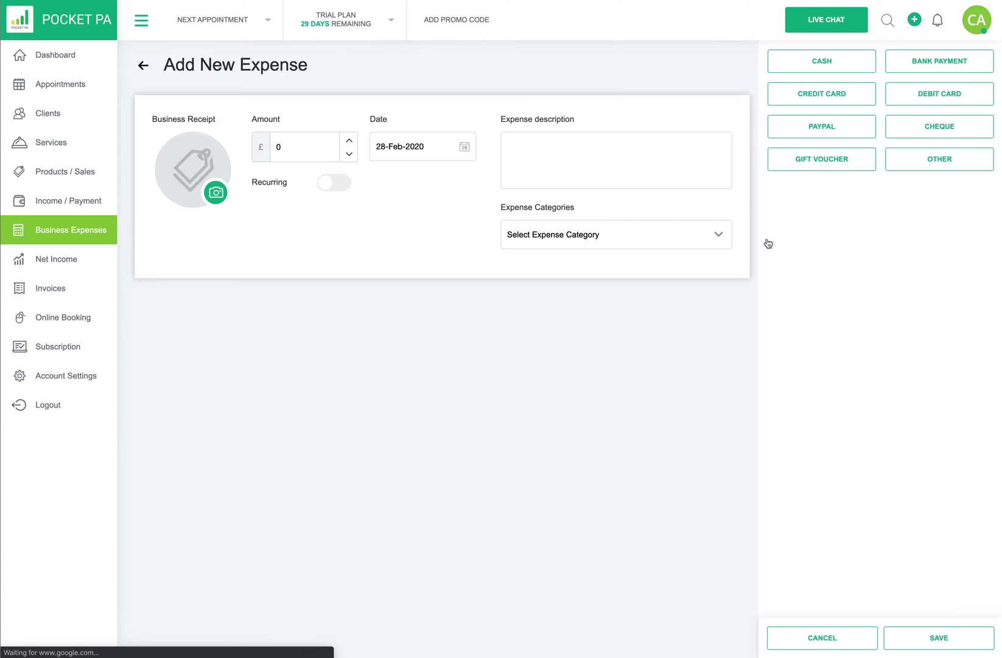
pyautogui.click(221, 194)
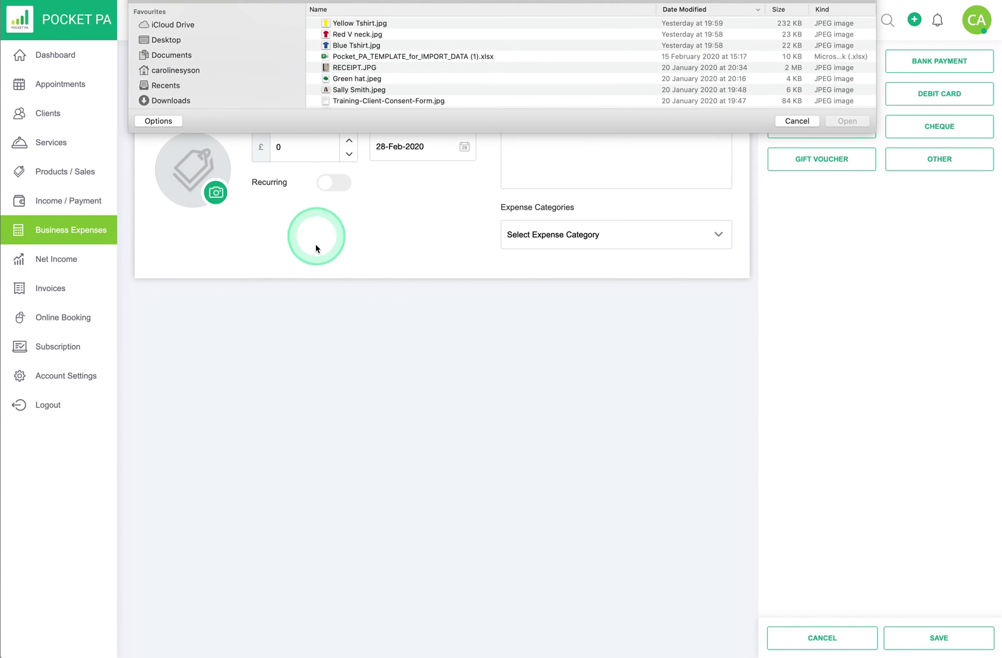
pyautogui.click(793, 120)
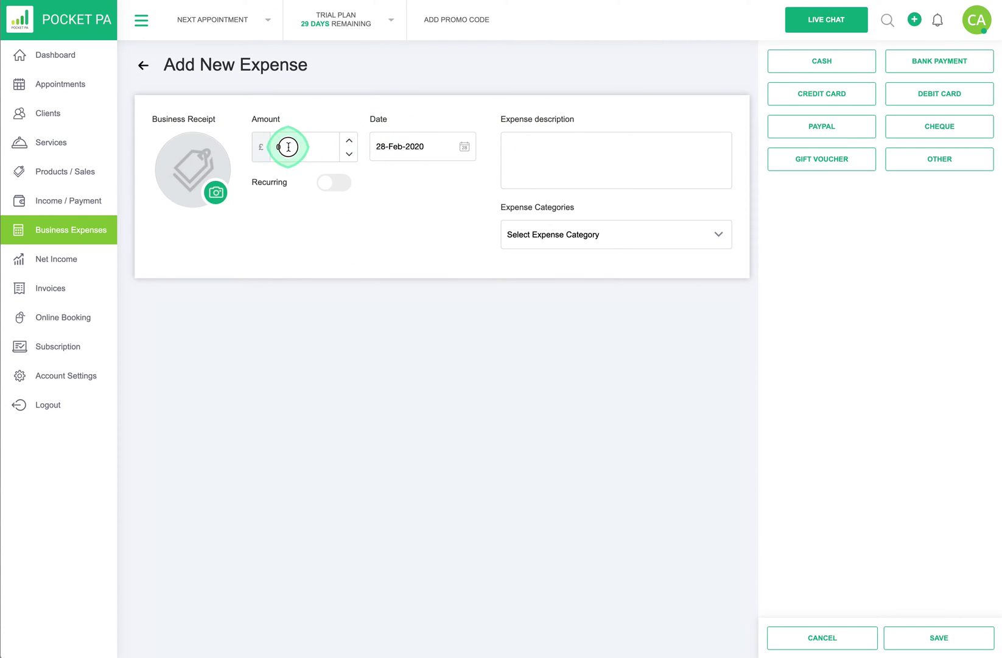
pyautogui.moveTo(288, 147); pyautogui.dragTo(270, 149)
pyautogui.write('10')
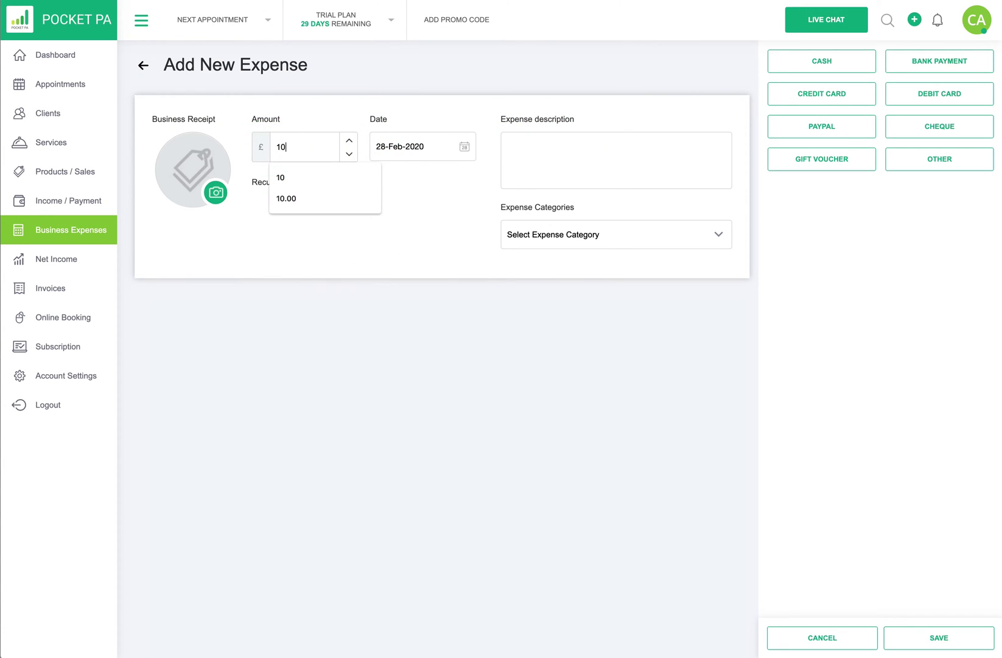
pyautogui.click(278, 184)
# Step: Date it 1-Feb-2020, describe it 'Phone bill mobile', and categorise it as Internet & Phone
pyautogui.click(460, 147)
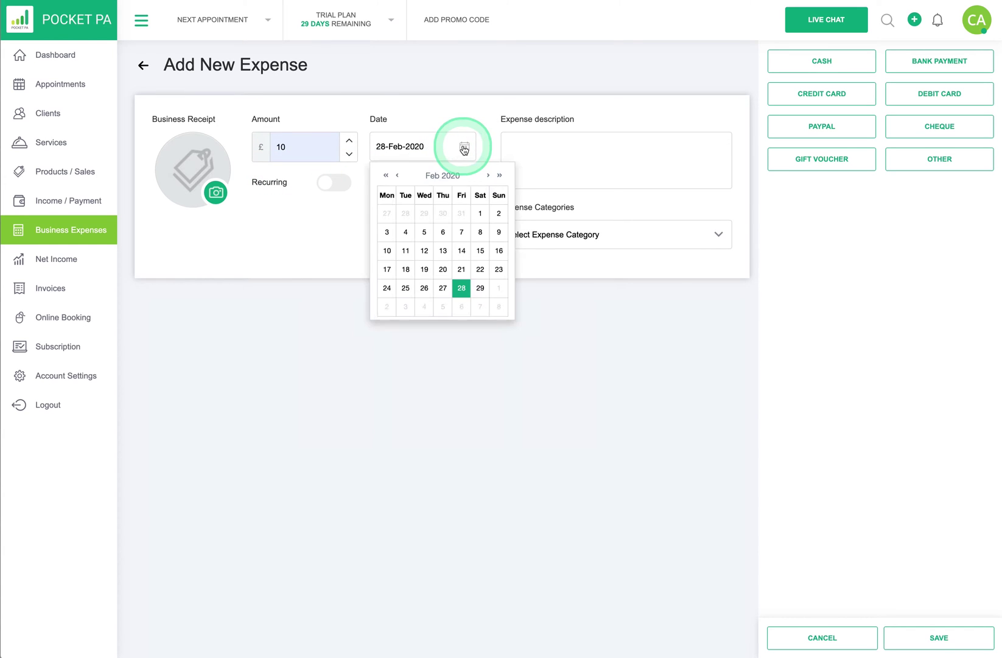
pyautogui.click(477, 213)
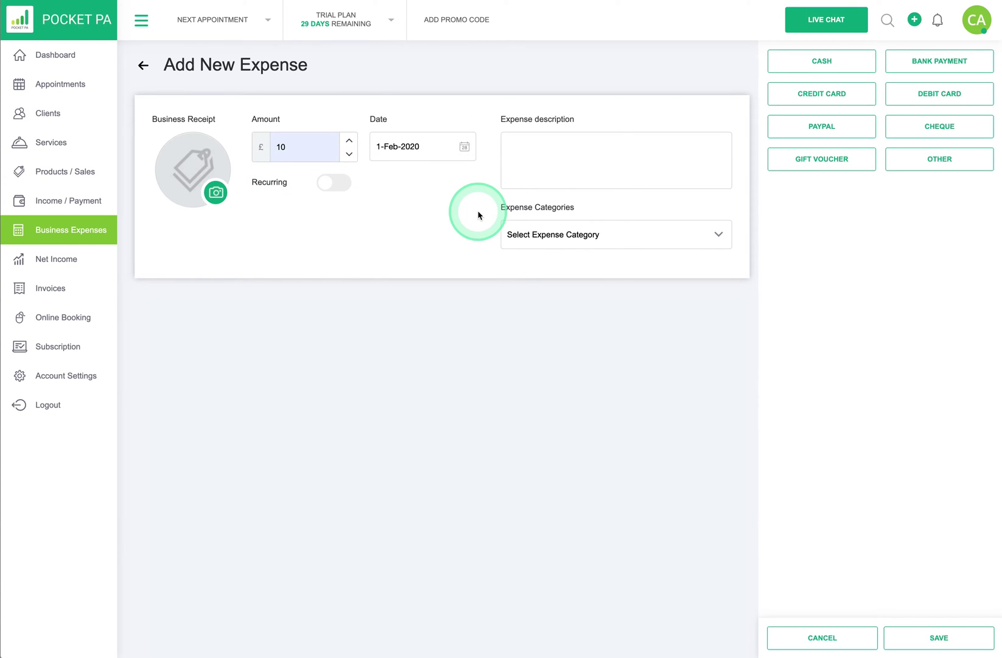
pyautogui.click(418, 200)
pyautogui.click(538, 144)
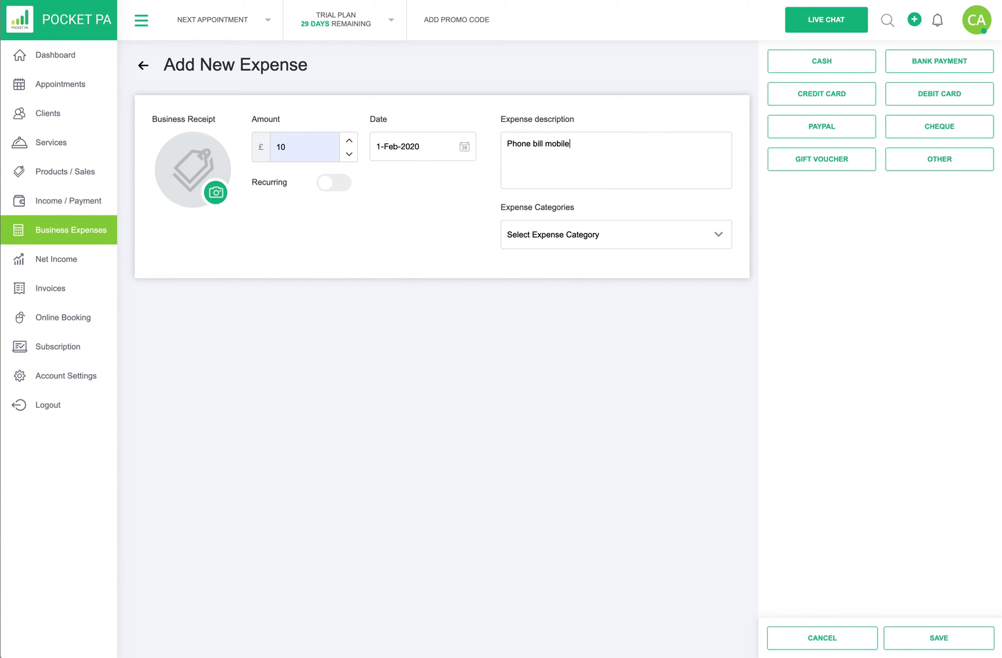
pyautogui.click(719, 237)
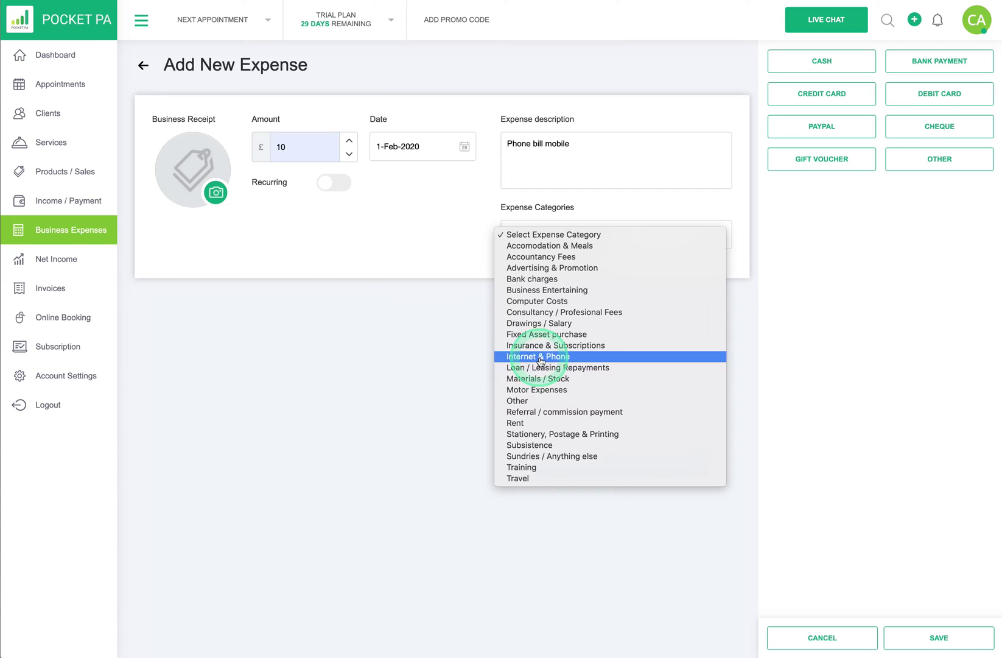
pyautogui.click(541, 357)
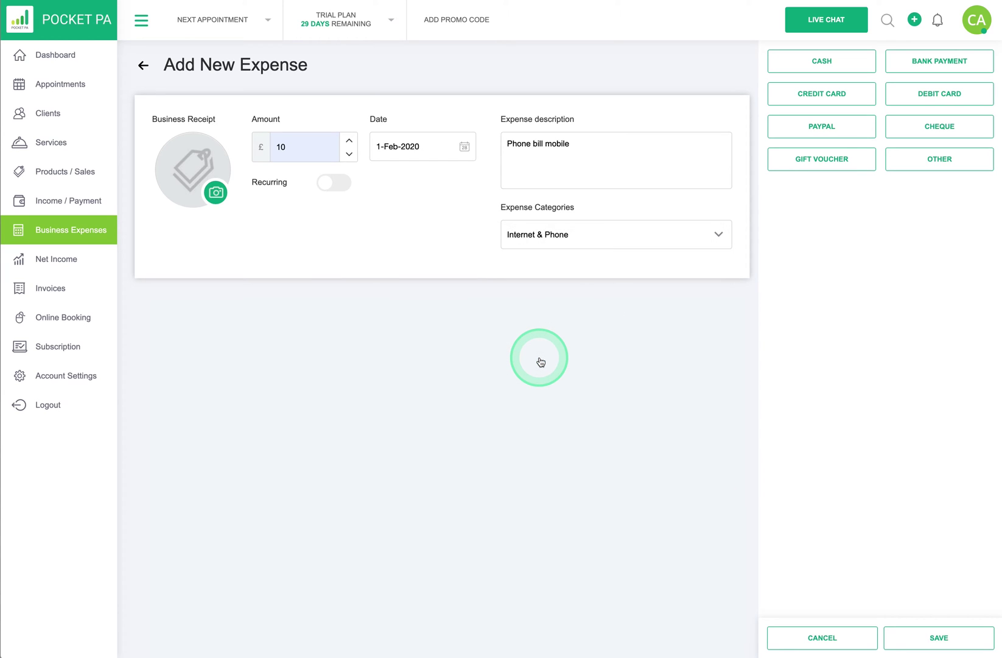
# Step: Make the expense recur Monthly with a recurring end date of 1-Feb-2021
pyautogui.click(329, 186)
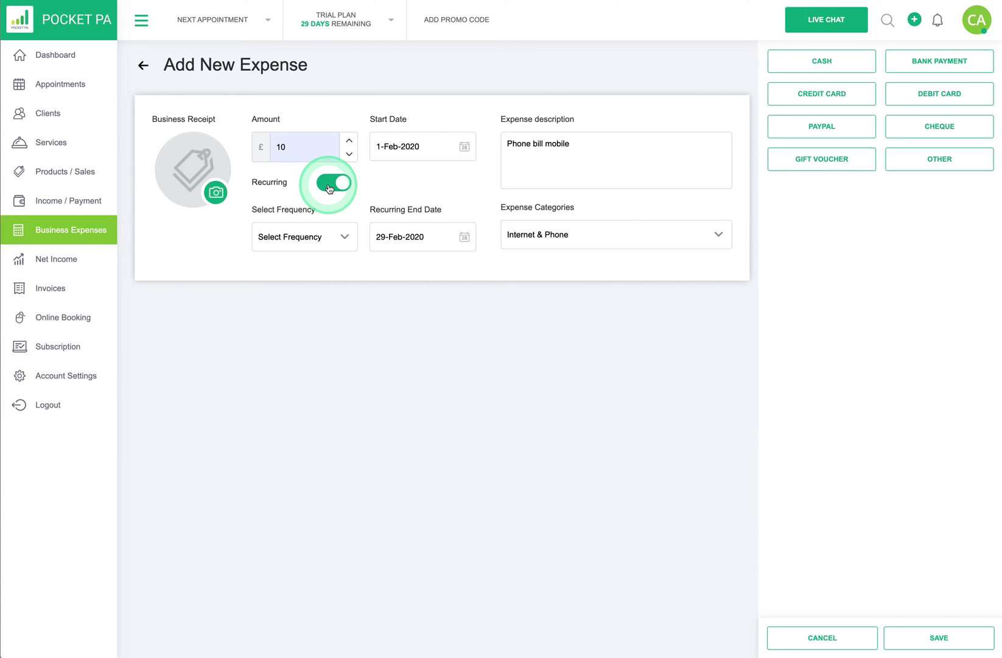
pyautogui.click(342, 245)
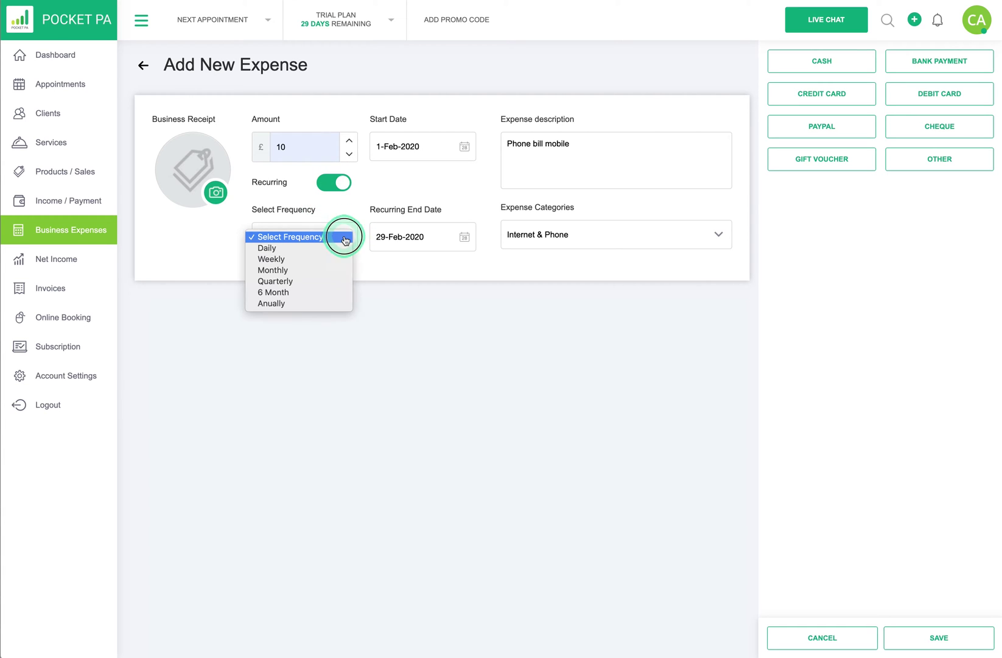
pyautogui.click(331, 270)
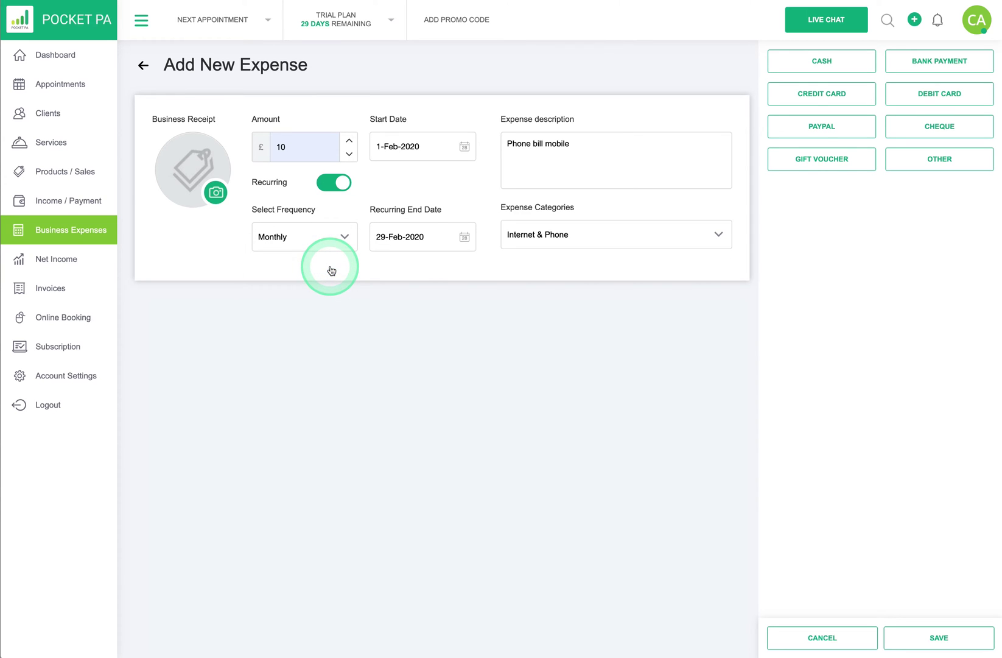
pyautogui.click(464, 239)
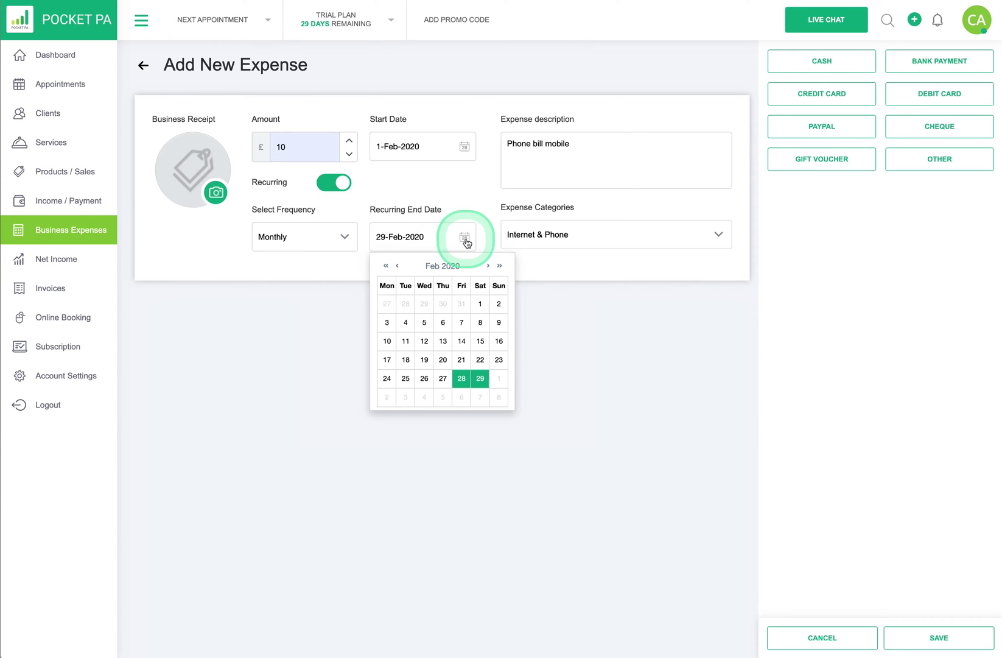
pyautogui.click(488, 266)
pyautogui.click(489, 266)
pyautogui.click(489, 267)
pyautogui.click(490, 267)
pyautogui.click(490, 267)
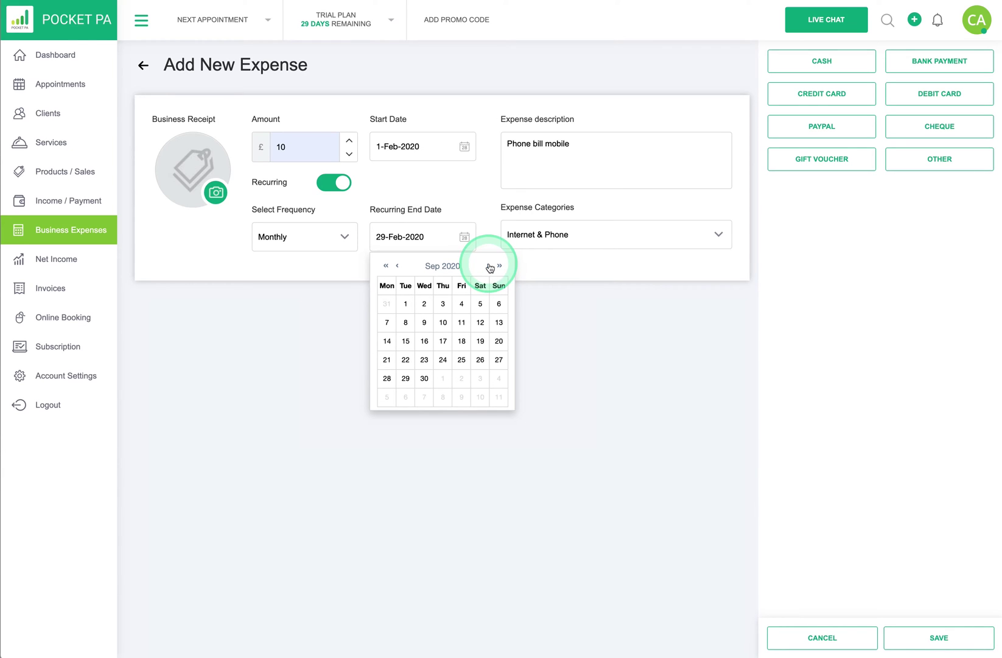
pyautogui.click(490, 266)
pyautogui.click(490, 267)
pyautogui.click(491, 267)
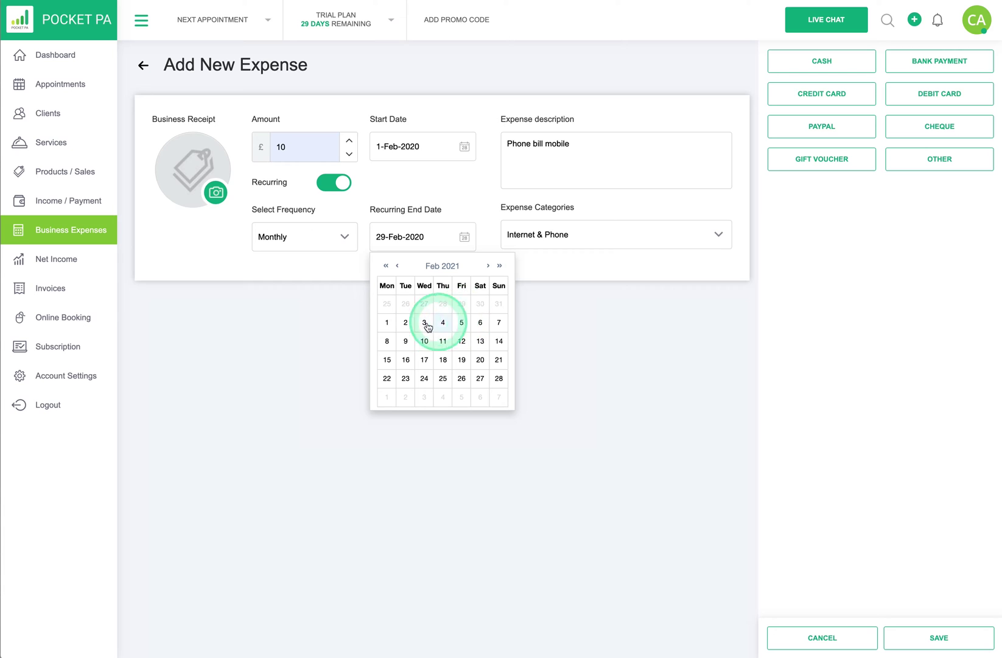
pyautogui.click(387, 323)
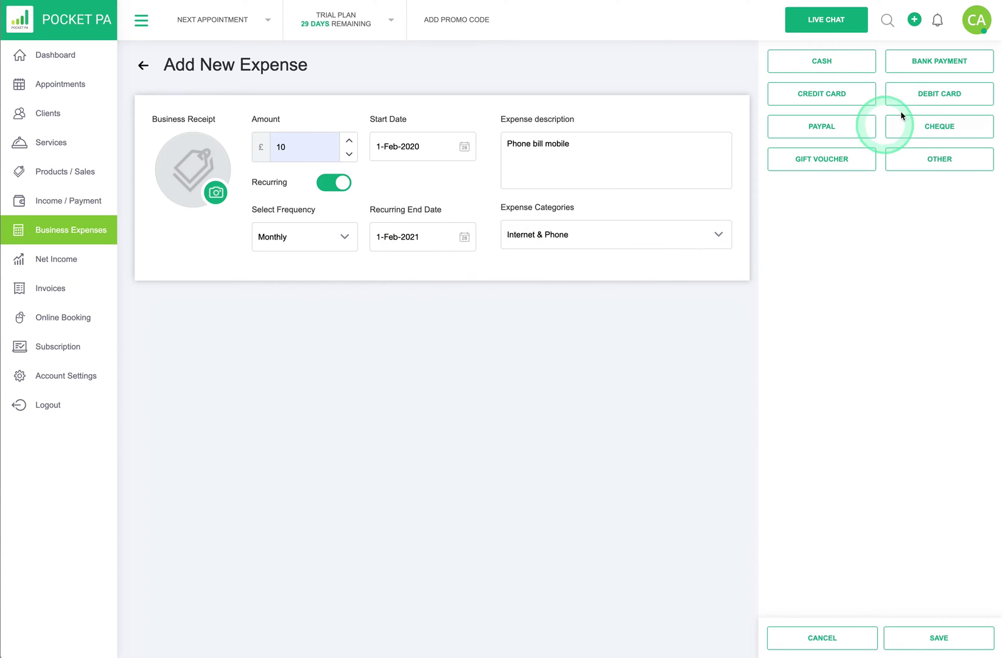
# Step: Mark it as paid by Bank Payment and save the expense
pyautogui.click(935, 72)
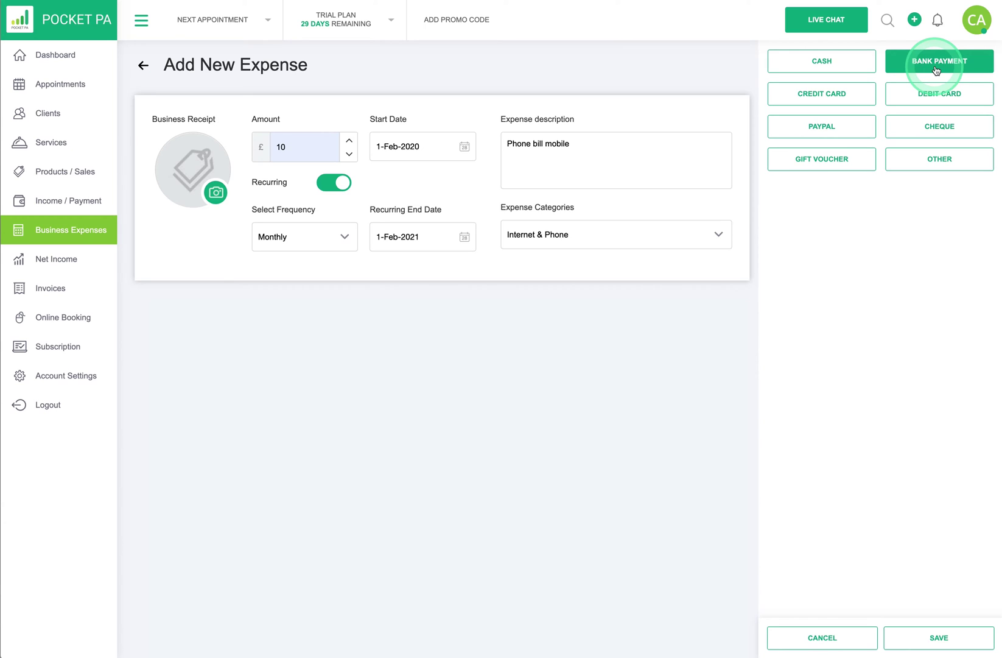
pyautogui.click(937, 71)
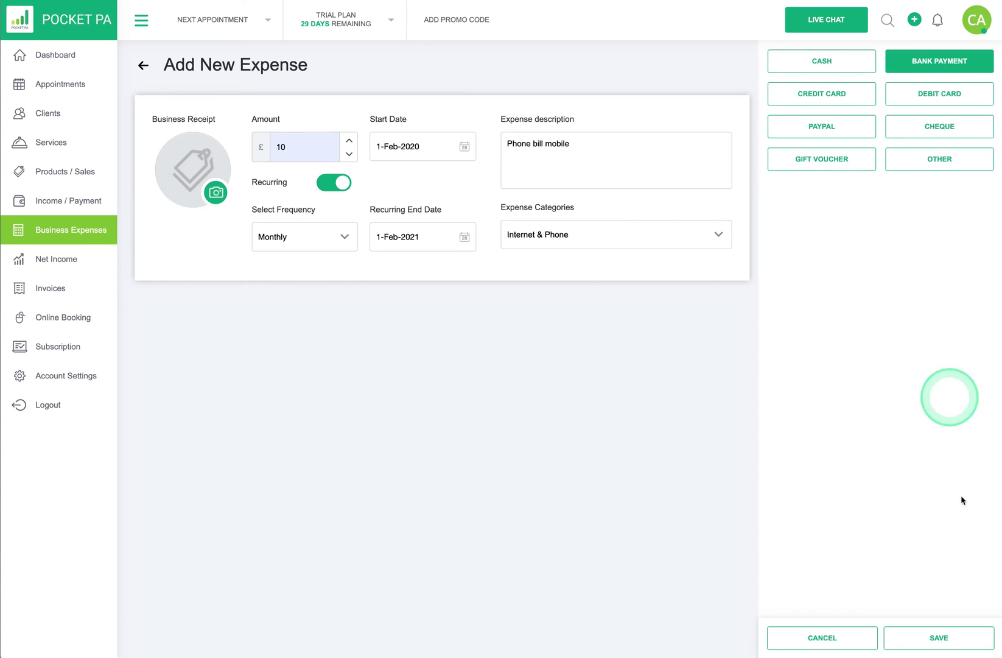
pyautogui.click(939, 640)
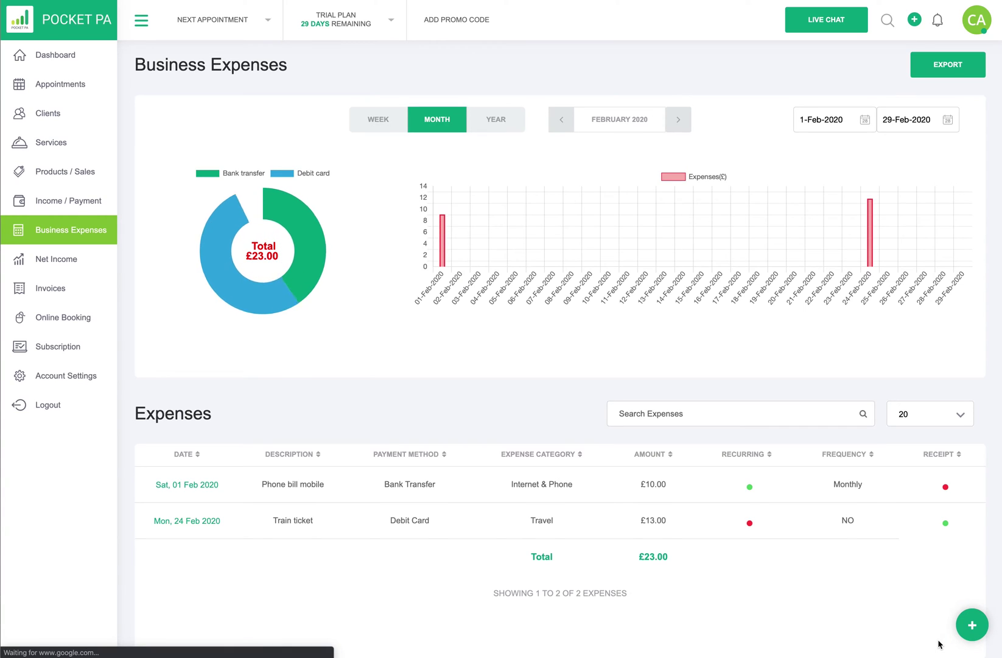
# Step: Dismiss the success message and flip to March 2020 and back to February
pyautogui.click(721, 471)
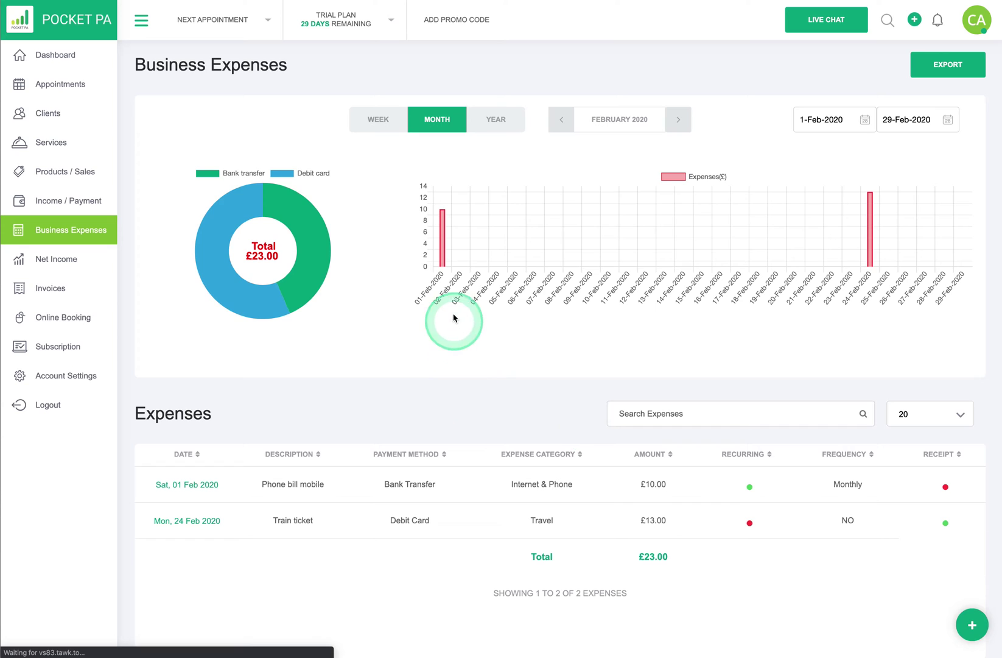
pyautogui.moveTo(441, 256)
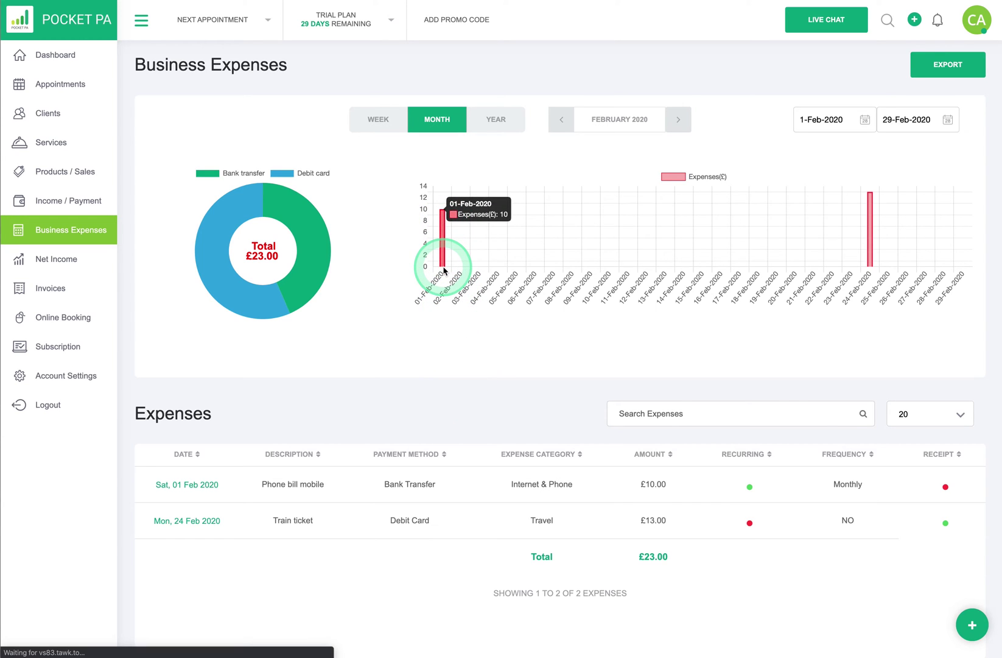
pyautogui.click(681, 119)
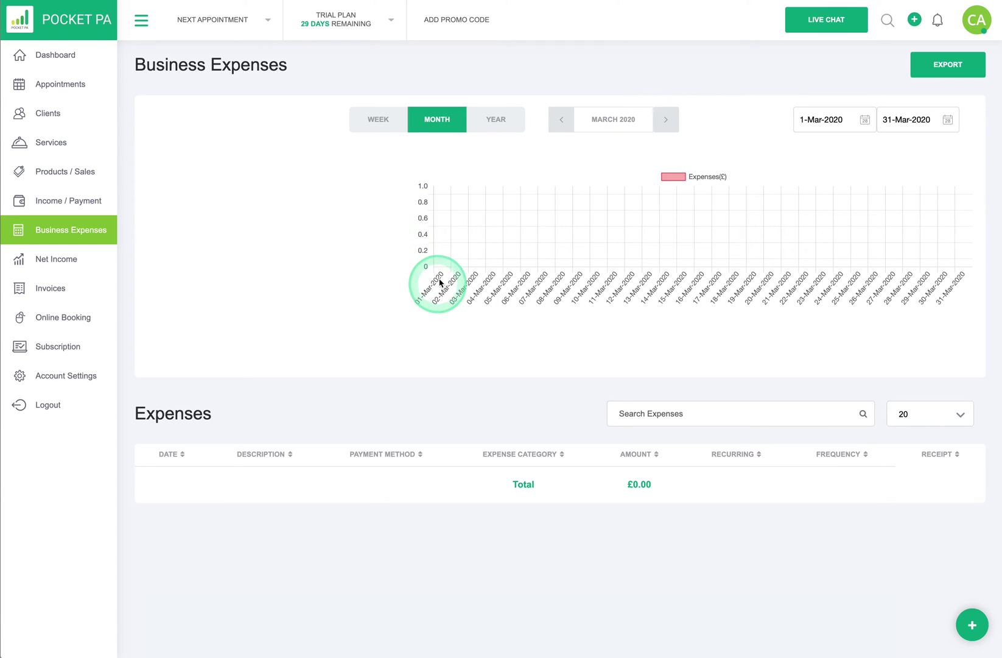
pyautogui.click(562, 119)
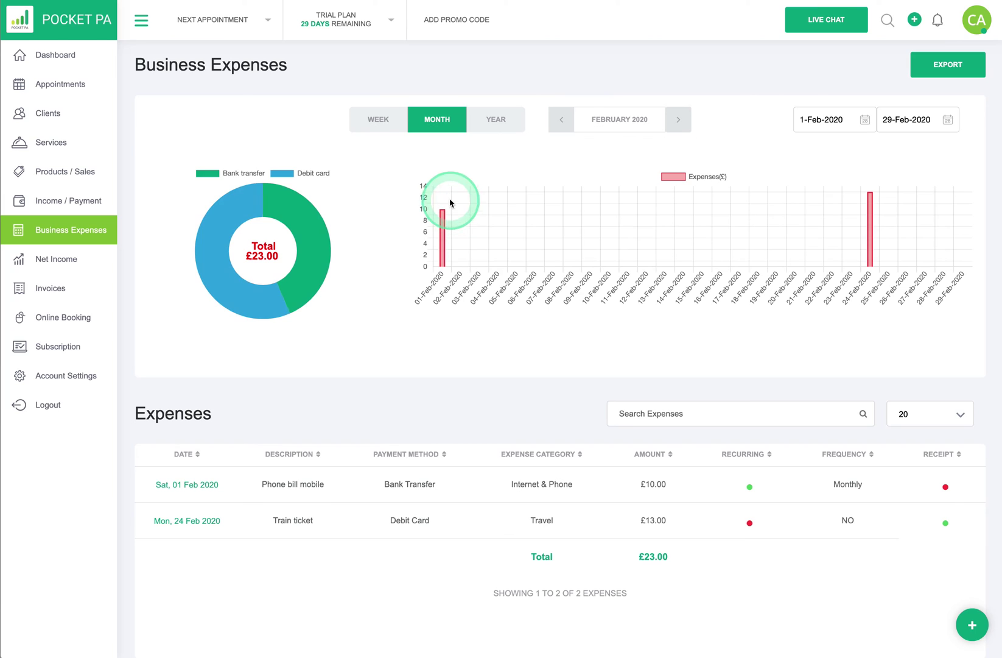
# Step: Sort the expenses by Description both ways and check the rows-per-page choices unchanged
pyautogui.moveTo(441, 247)
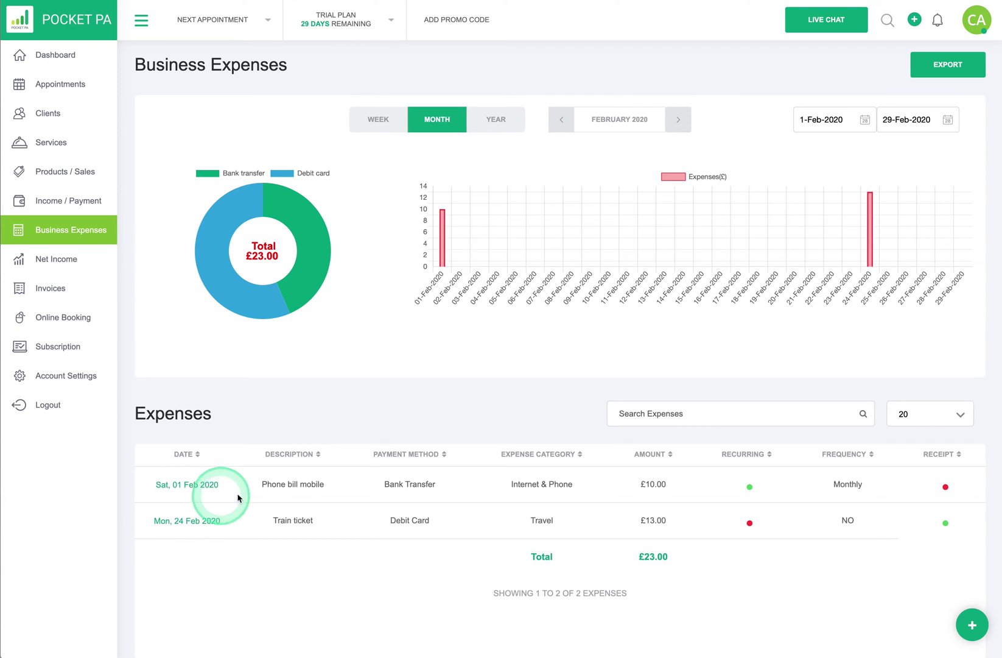
pyautogui.click(319, 457)
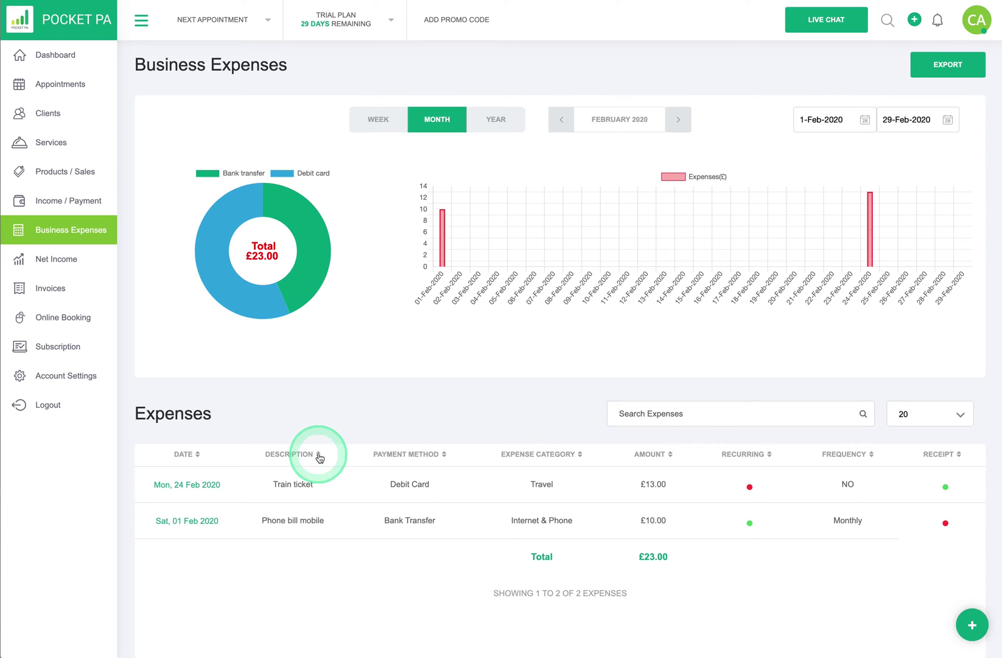
pyautogui.click(319, 456)
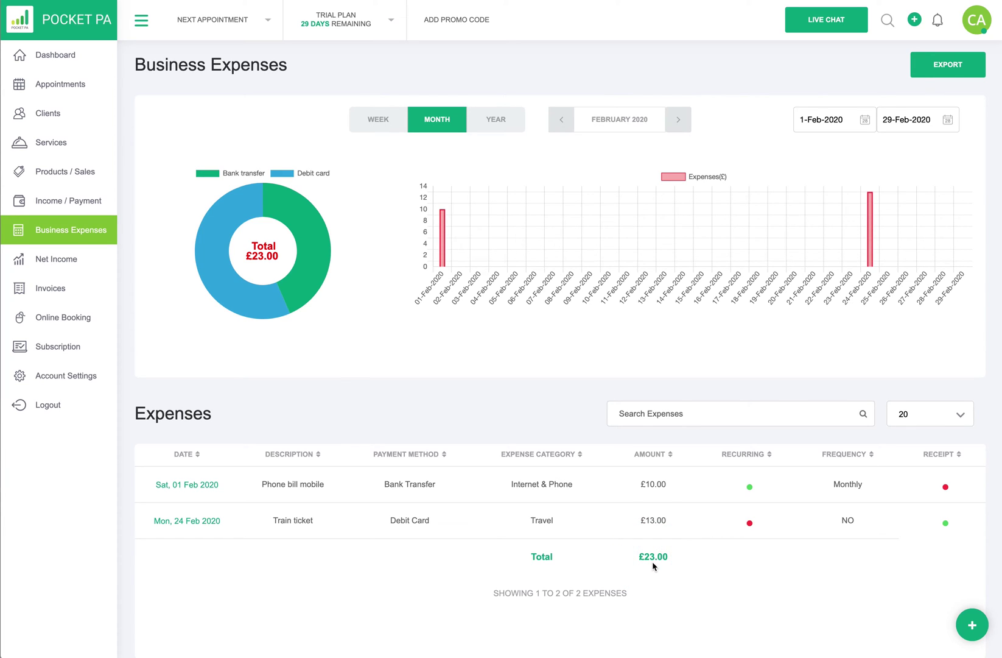
pyautogui.click(960, 417)
pyautogui.click(956, 372)
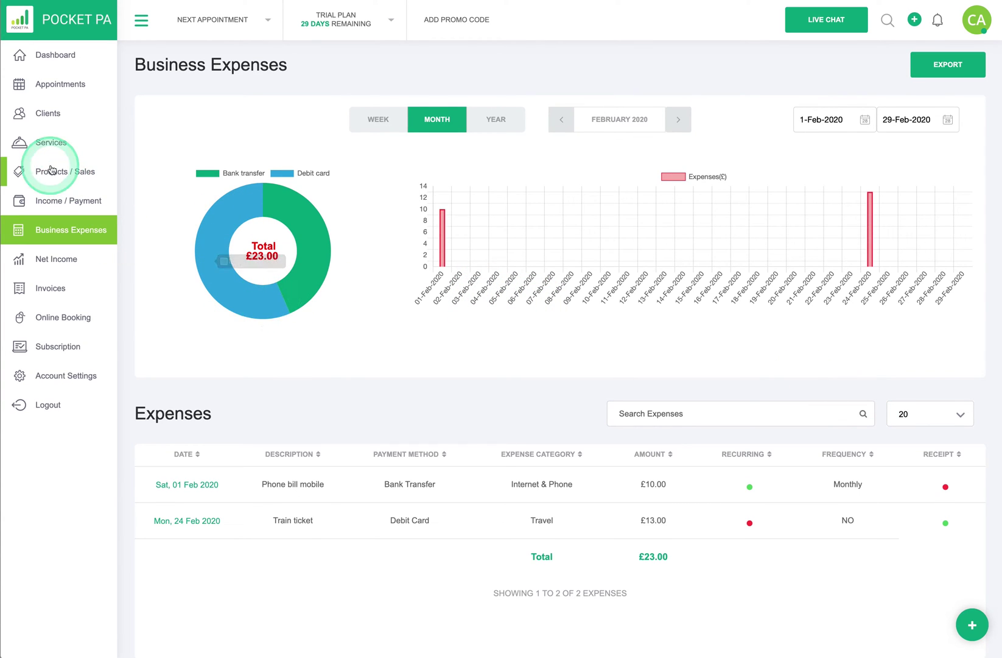
# Step: On the Dashboard, show This Month for Business Expenses (£23.00) and Net Income
pyautogui.click(58, 56)
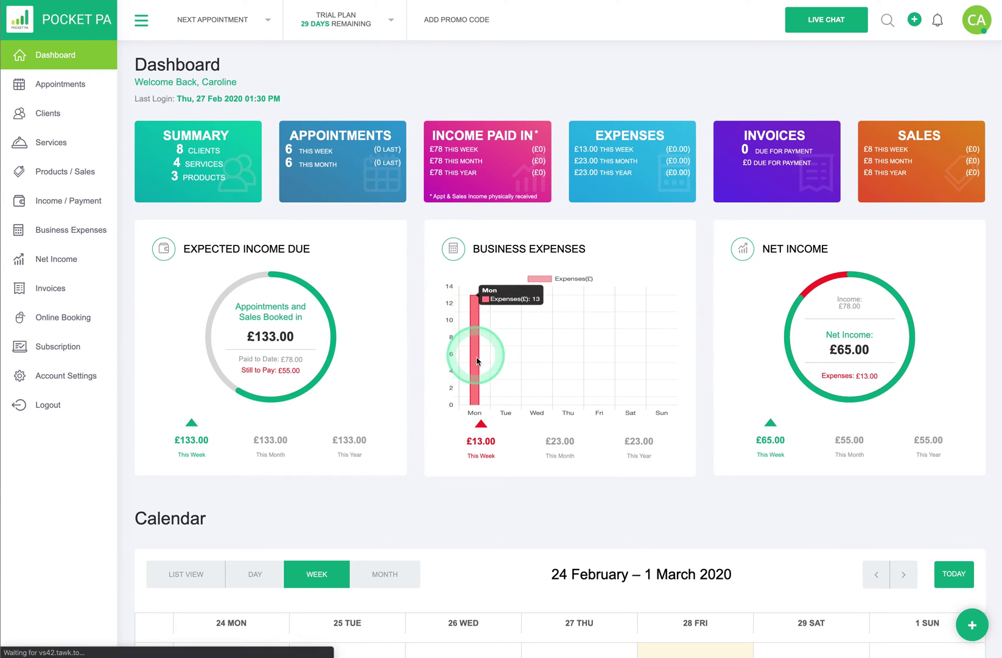
pyautogui.click(485, 447)
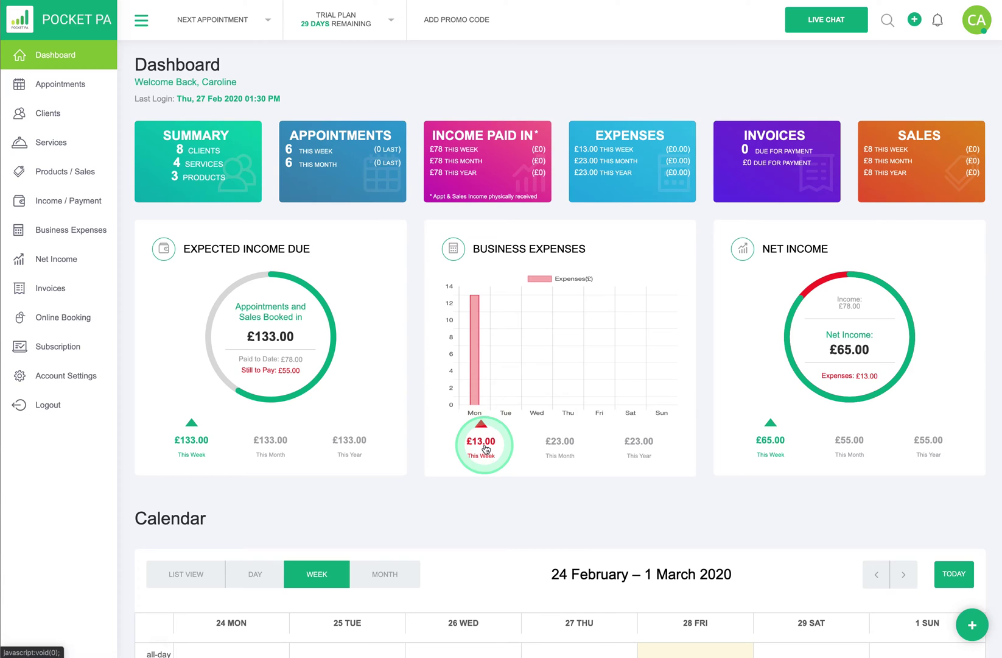
pyautogui.click(571, 451)
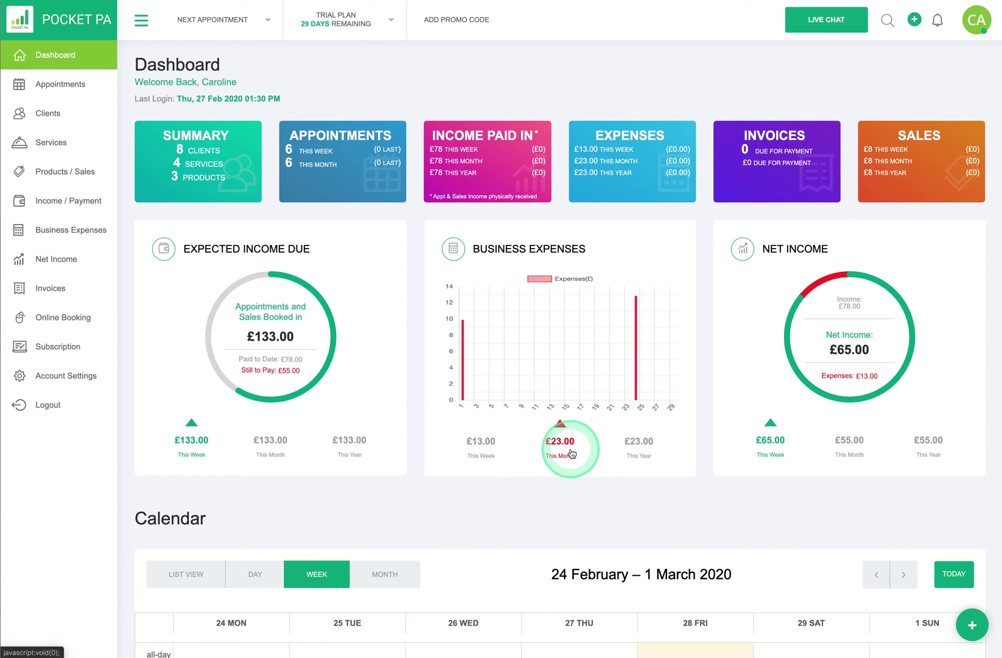
pyautogui.click(480, 455)
pyautogui.click(568, 449)
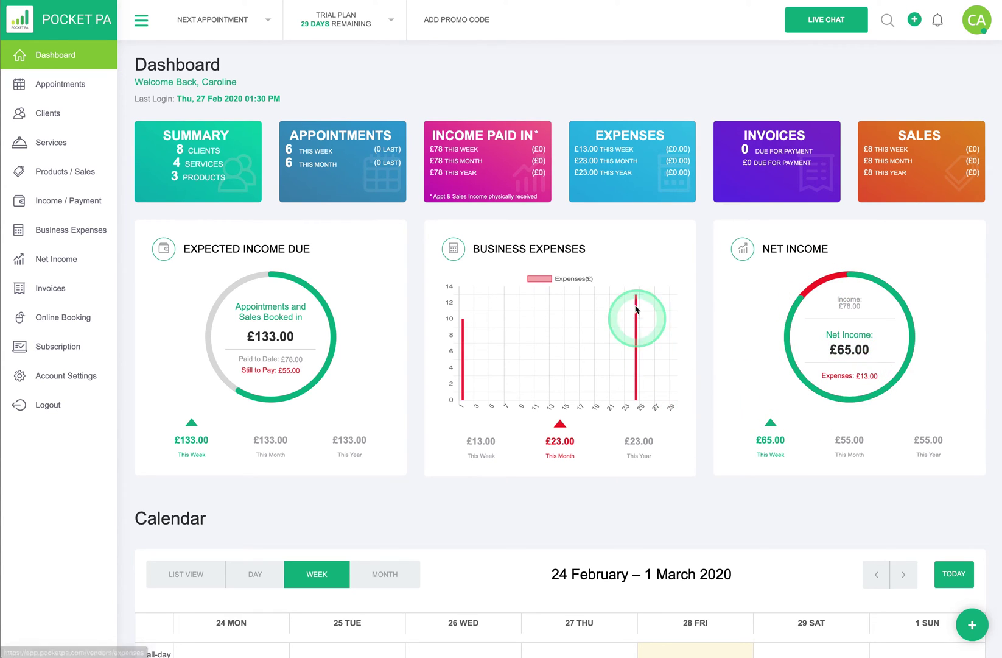
pyautogui.click(849, 443)
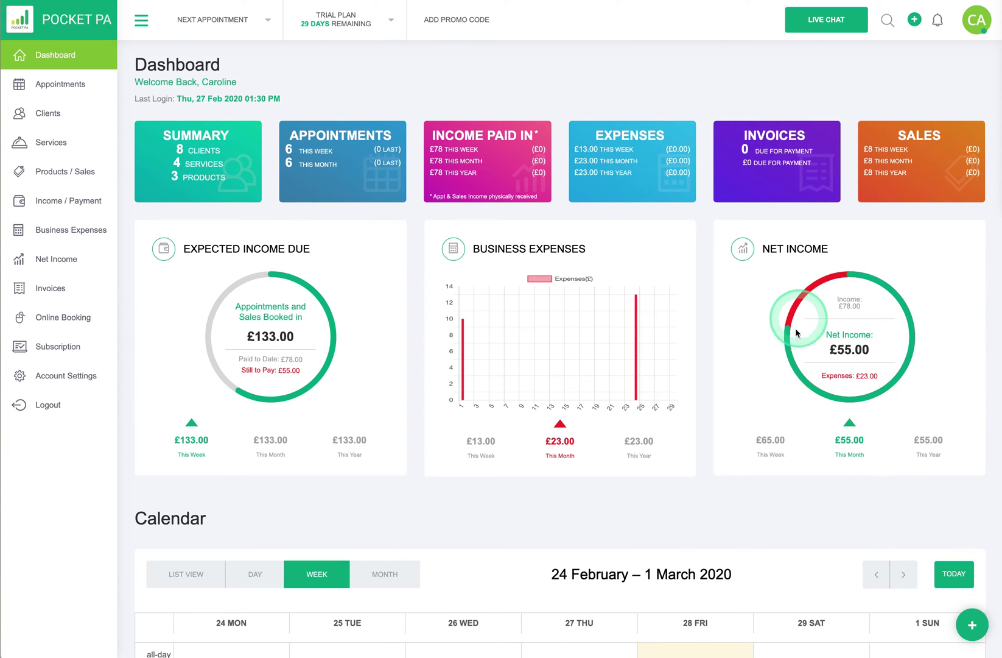
# Step: Open the Net Income report in the week view for 24 Feb–1 Mar 2020
pyautogui.click(46, 262)
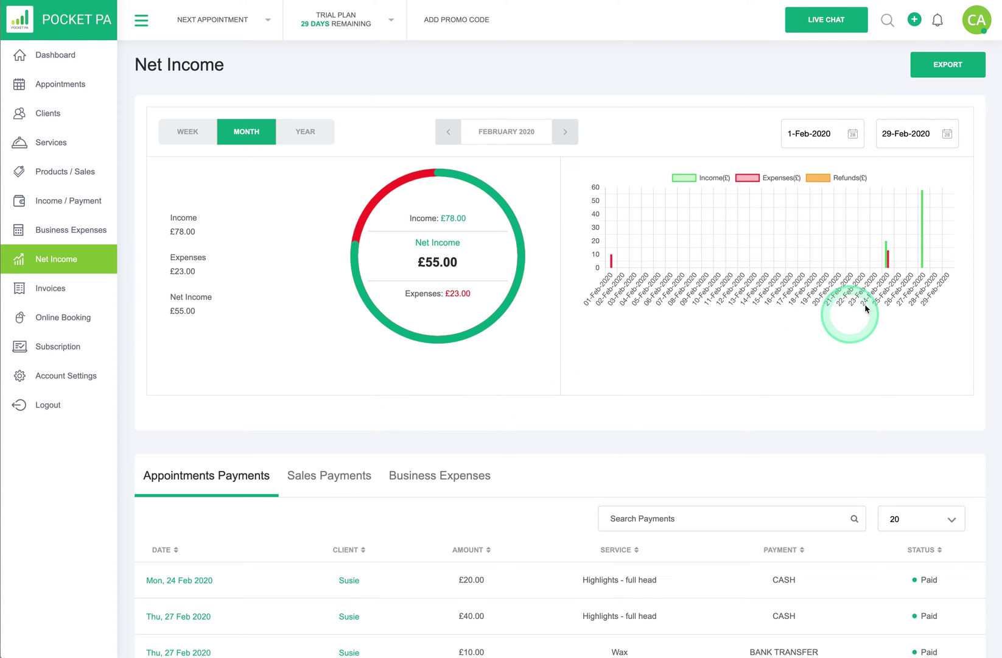
pyautogui.moveTo(889, 267)
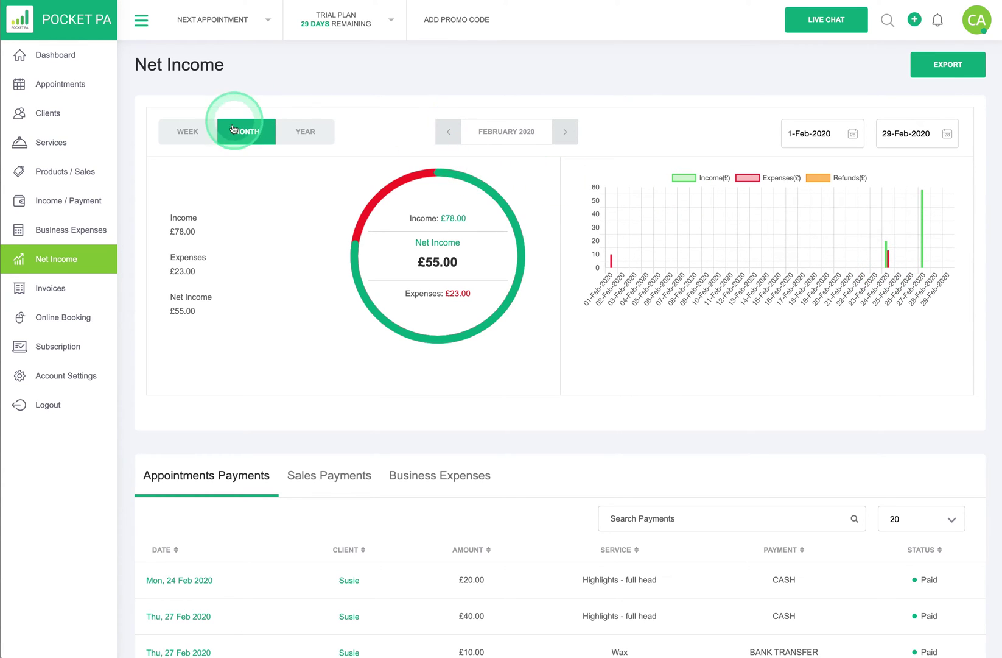
pyautogui.click(199, 134)
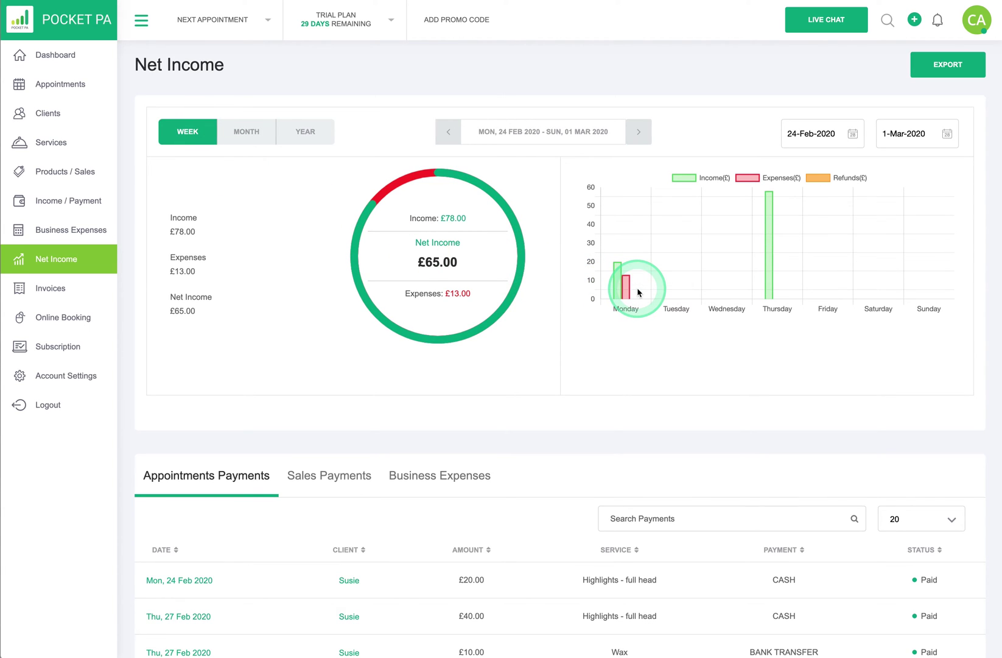
# Step: Read the Thursday and Monday income and expense bar values
pyautogui.click(771, 238)
pyautogui.click(822, 184)
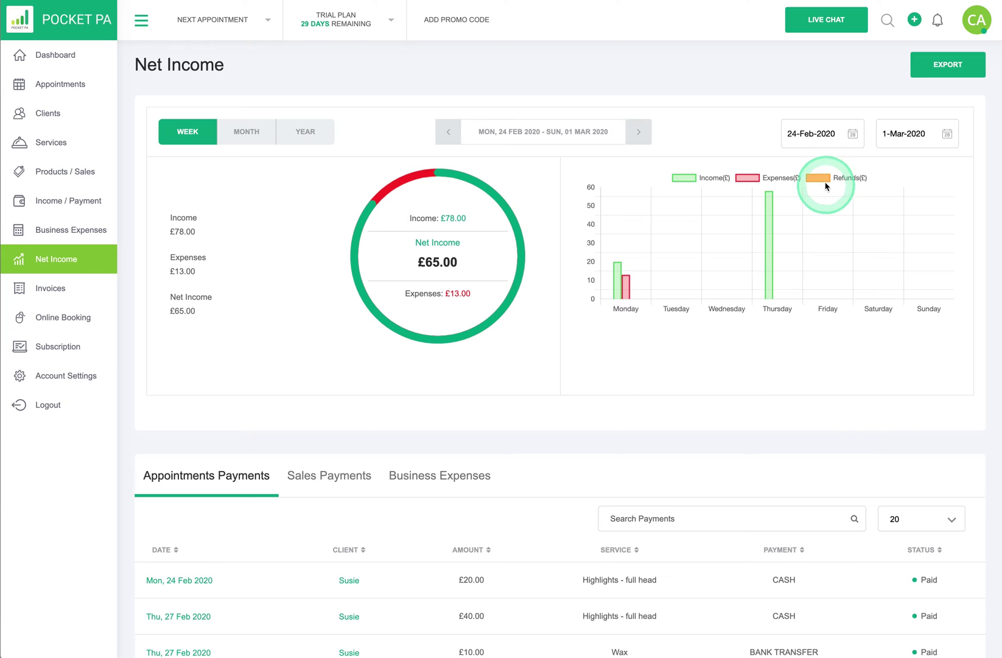
pyautogui.click(625, 295)
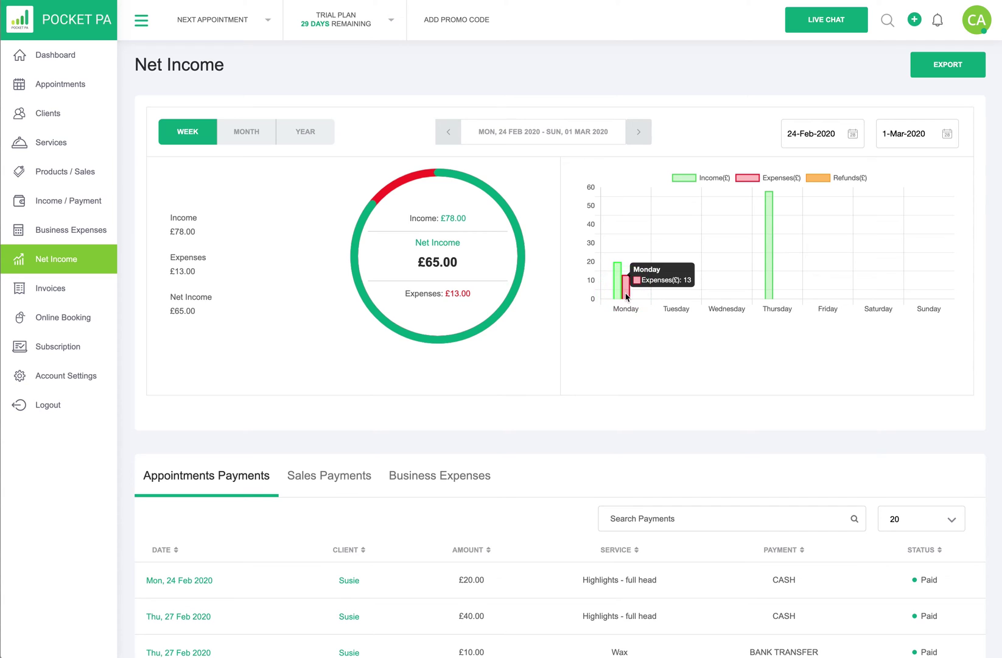
pyautogui.click(618, 277)
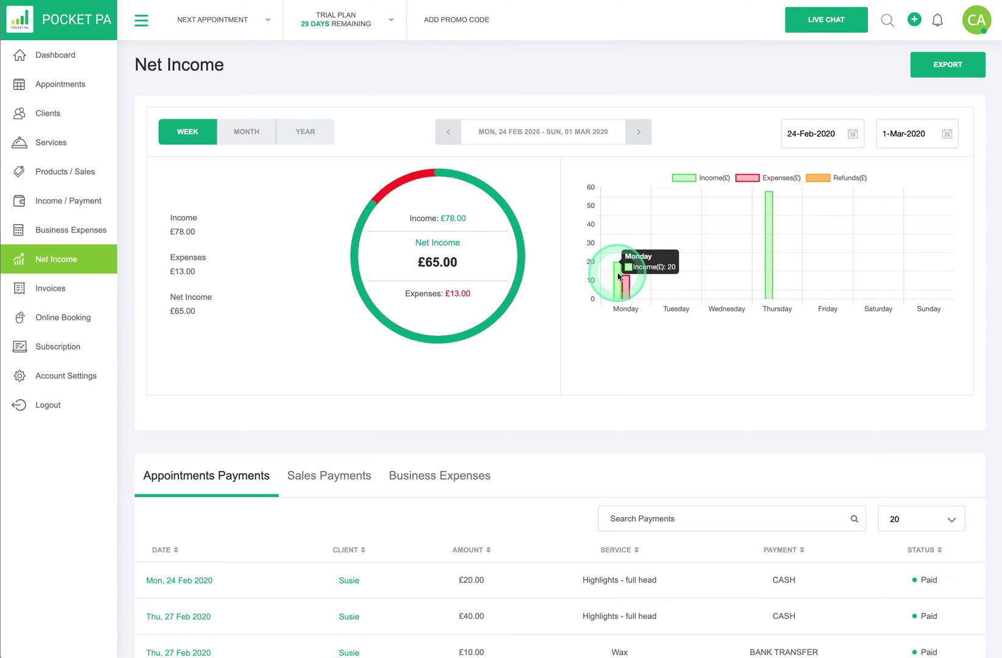
pyautogui.moveTo(618, 276); pyautogui.dragTo(213, 220)
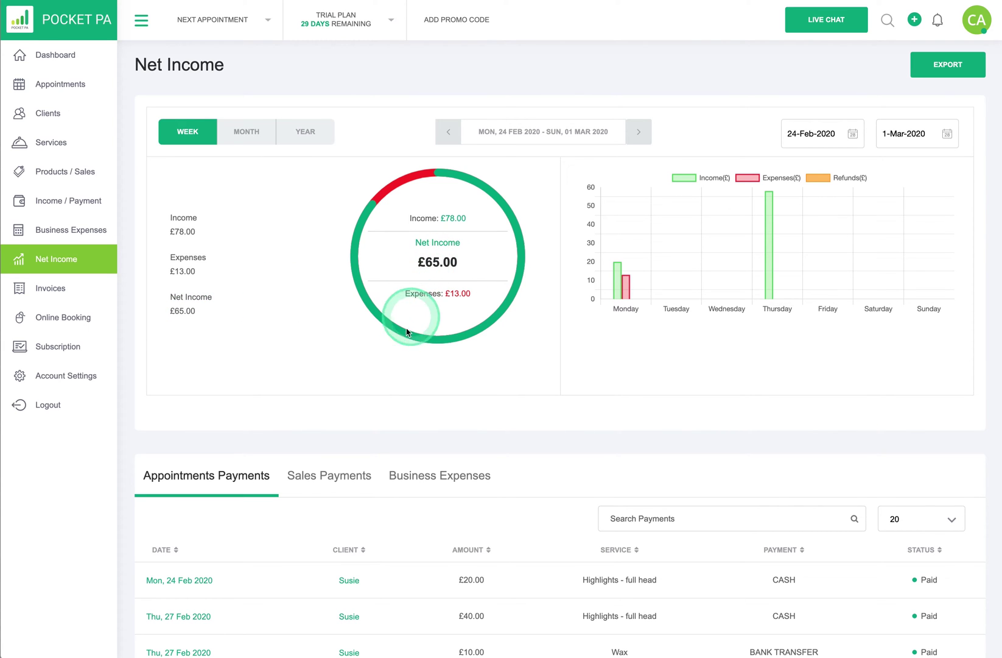
# Step: Show the Sales Payments list below the report, with the £8.00 Yellow TShirt sale
pyautogui.scroll(-1, 350, 402)
pyautogui.scroll(-3, 350, 402)
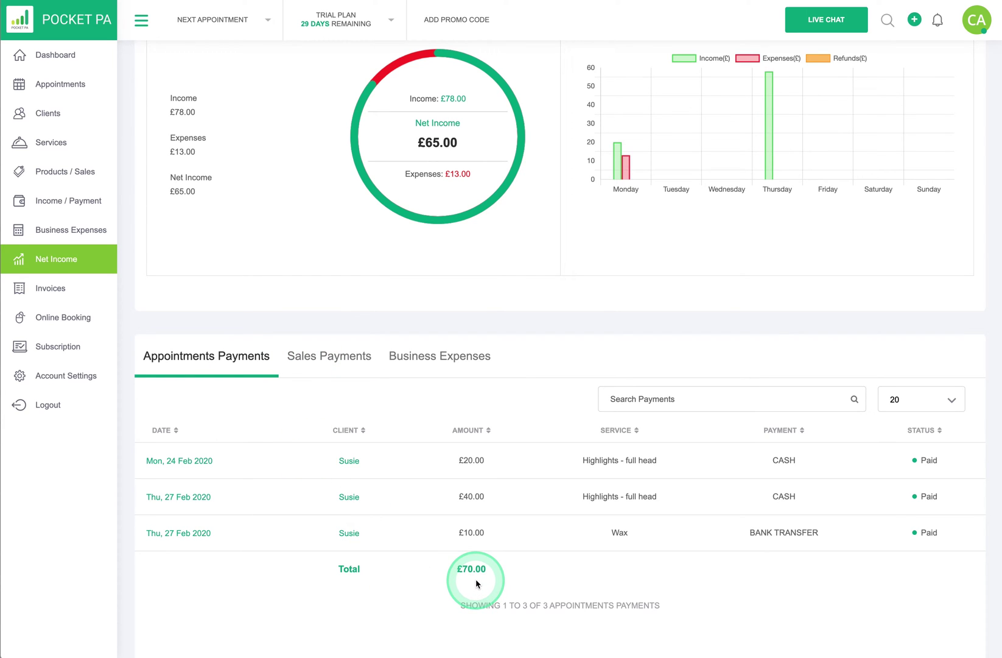
pyautogui.click(323, 359)
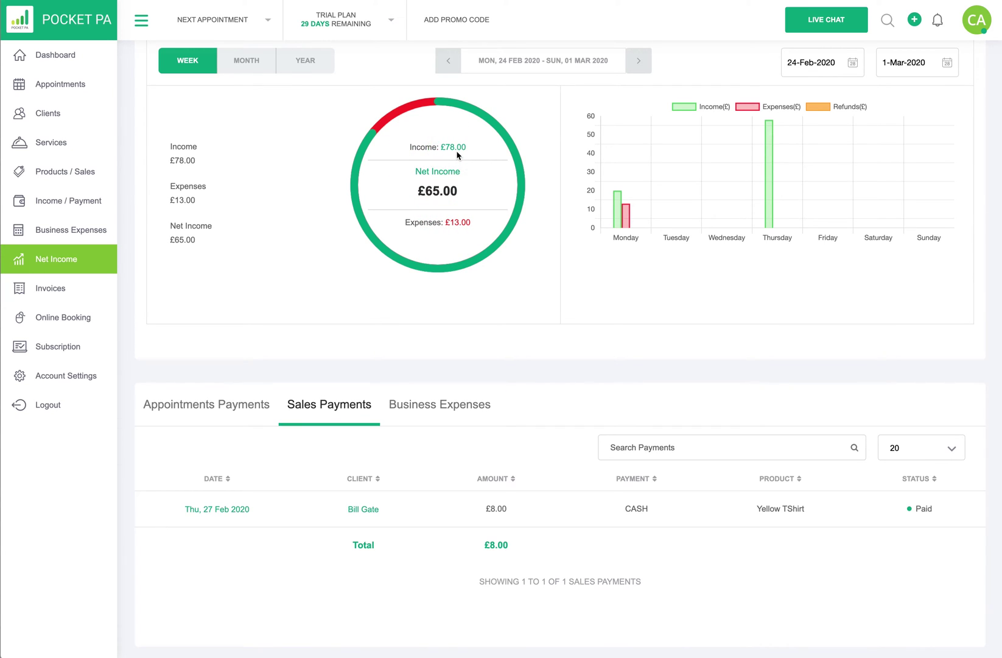
# Step: Look over the appointment and sales payment lists, then show the week's £13.00 train-ticket expense
pyautogui.click(234, 407)
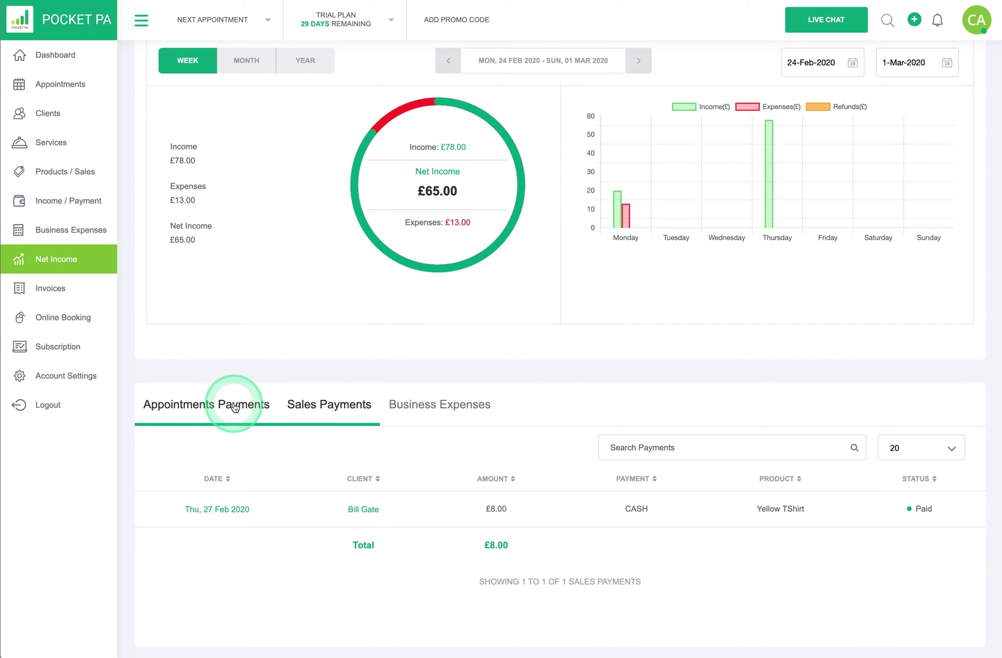
pyautogui.click(315, 415)
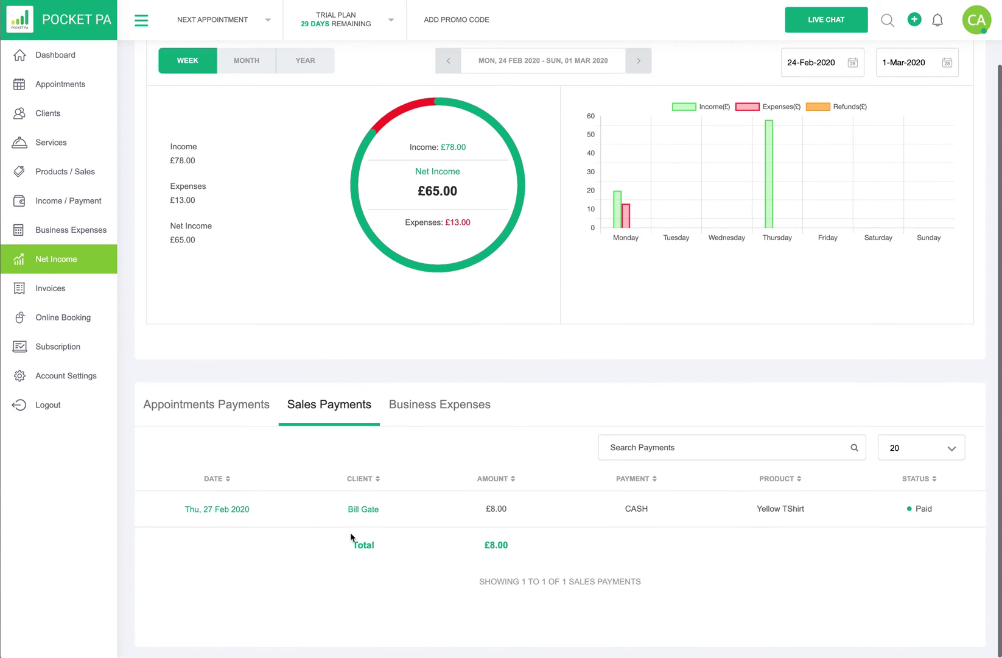
pyautogui.click(952, 449)
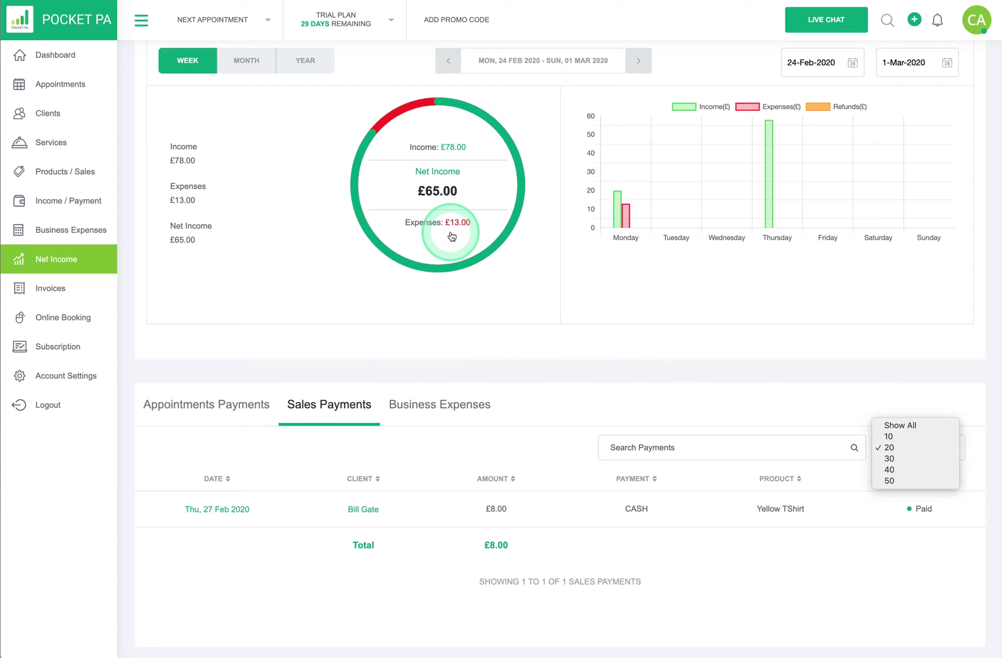
pyautogui.click(442, 404)
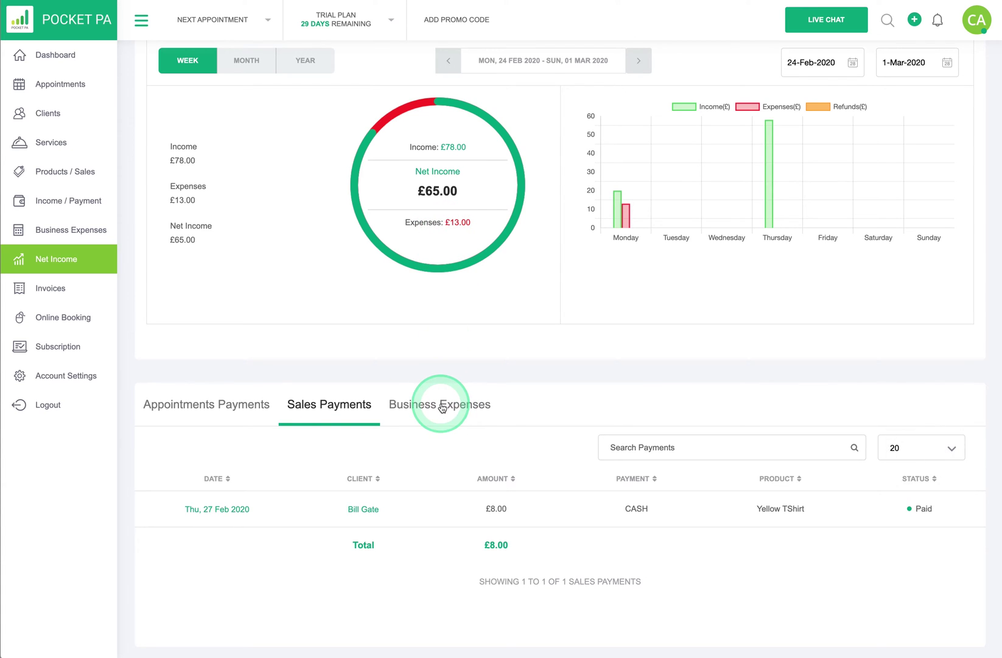
pyautogui.click(441, 405)
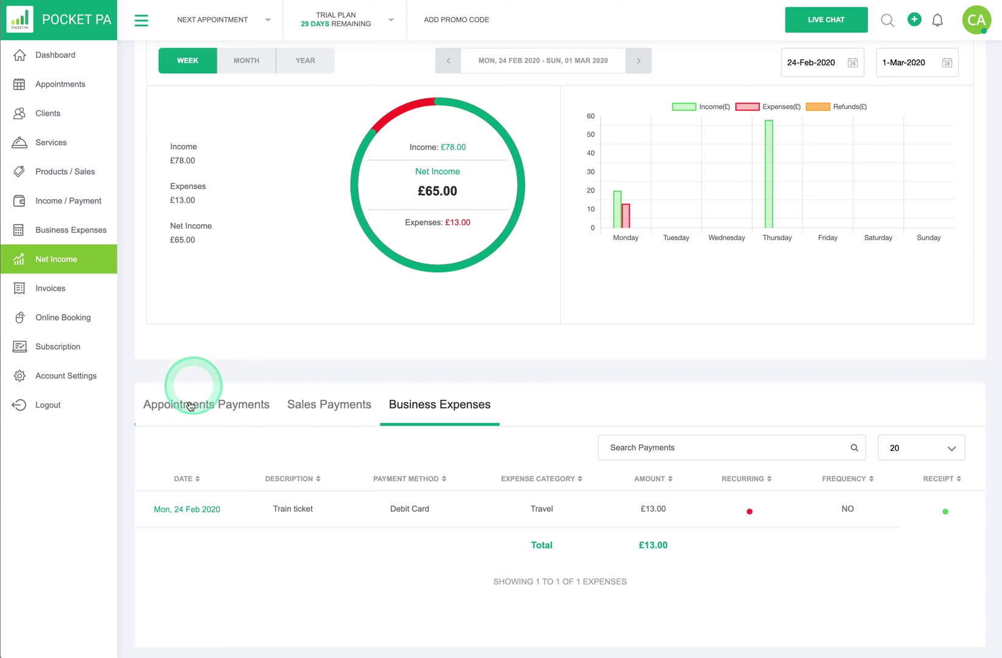
# Step: Return to sales payments, scroll to the top and open the Export Net Income options
pyautogui.click(323, 411)
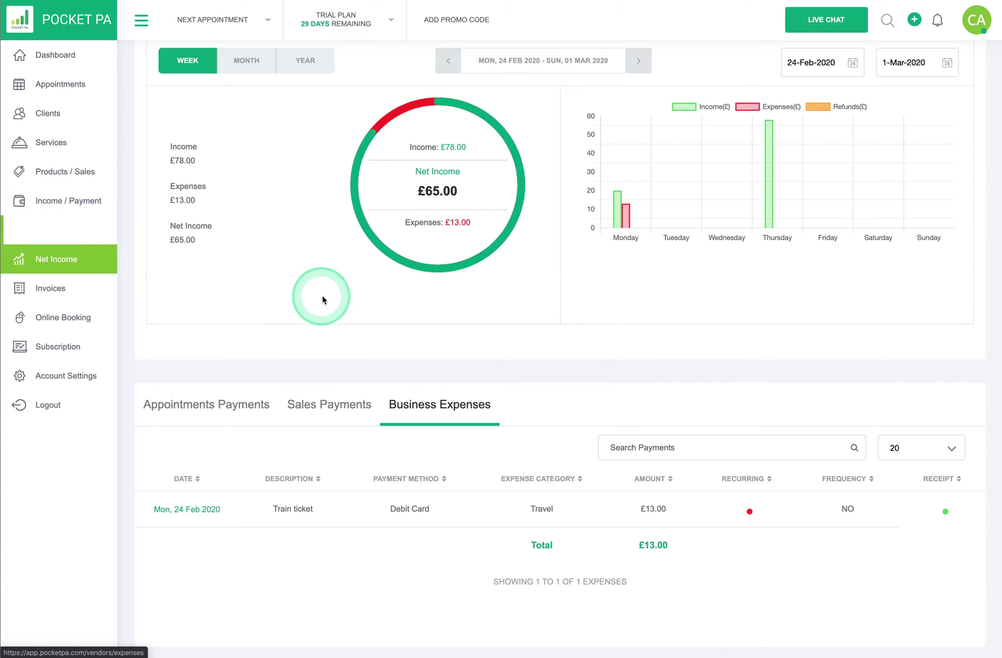
pyautogui.scroll(2, 323, 298)
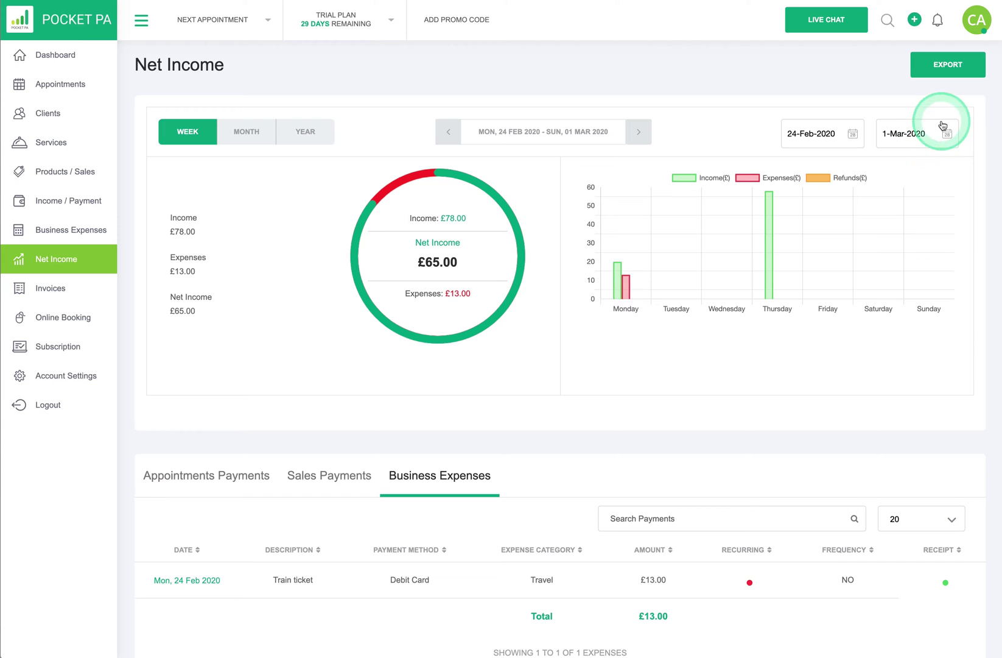
pyautogui.click(949, 68)
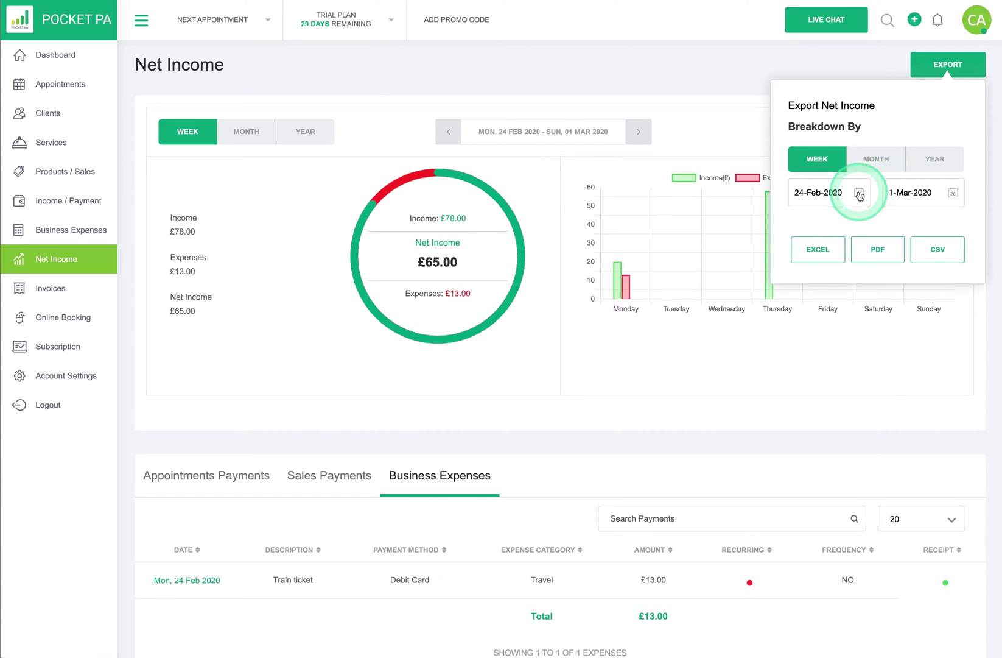
# Step: Show 2020 net income figures and pick Excel with a weekly export breakdown
pyautogui.click(314, 133)
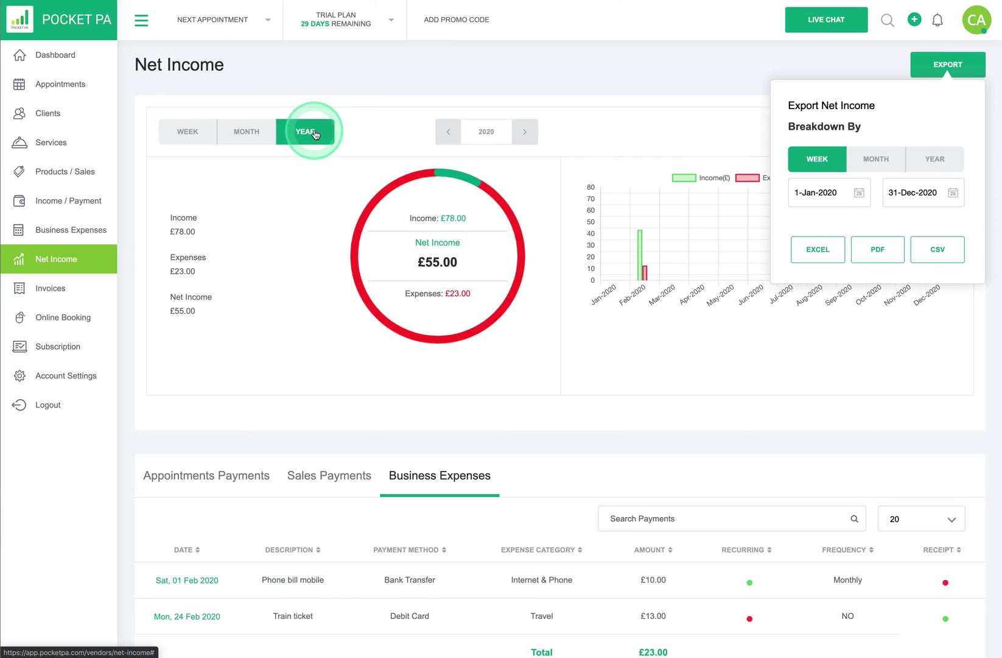
pyautogui.click(303, 135)
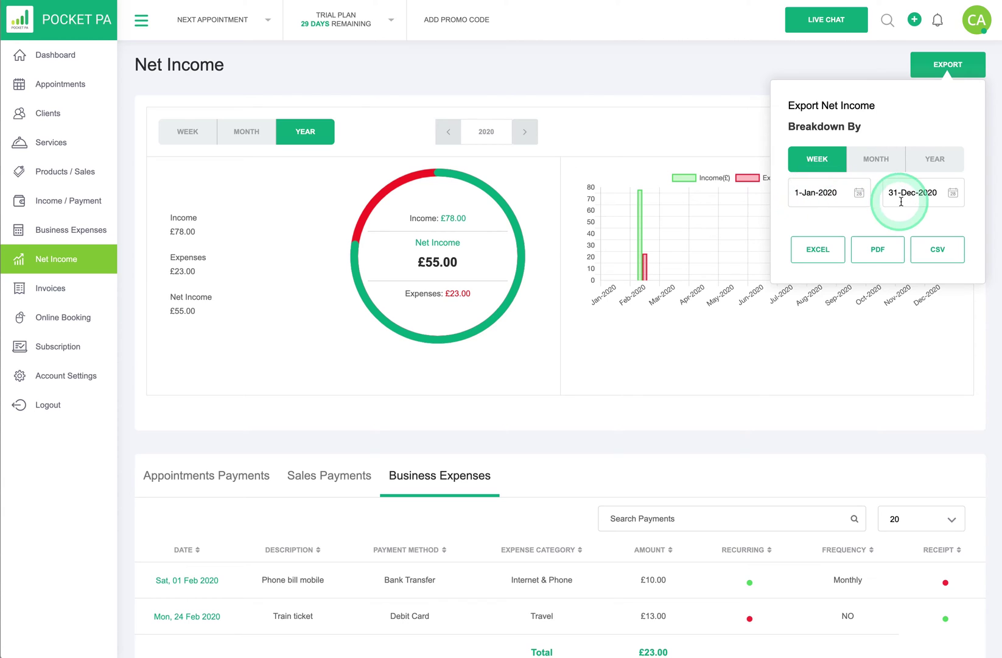
pyautogui.click(817, 160)
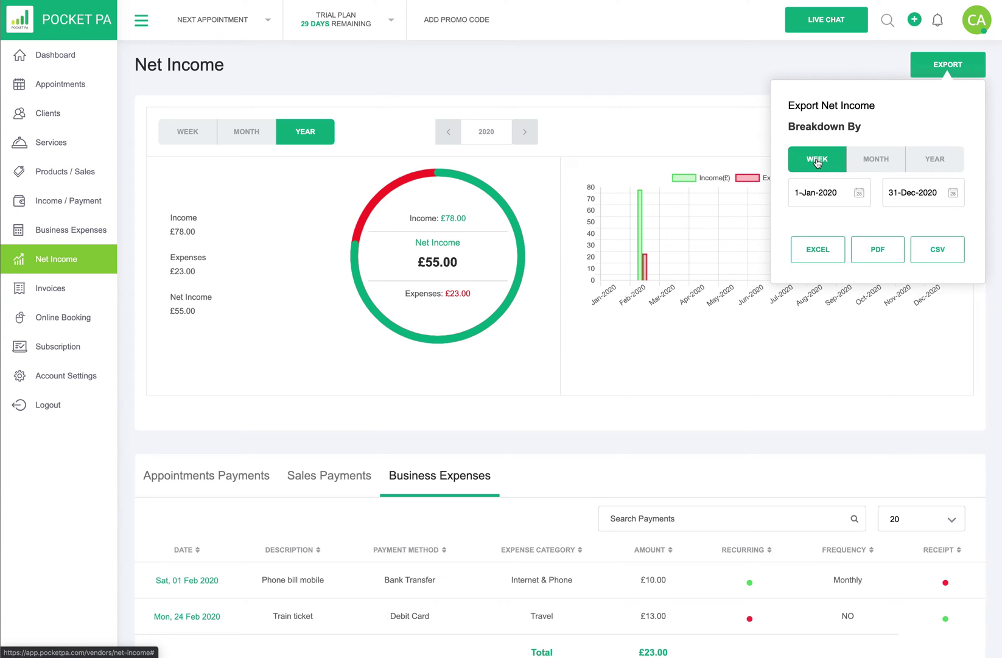
pyautogui.click(845, 252)
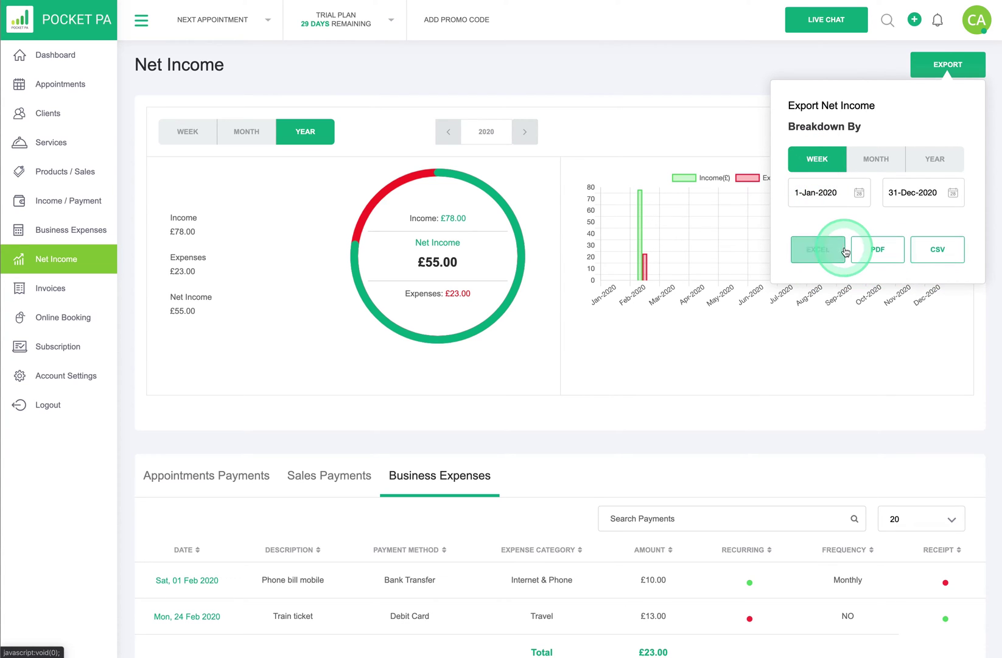
pyautogui.click(824, 193)
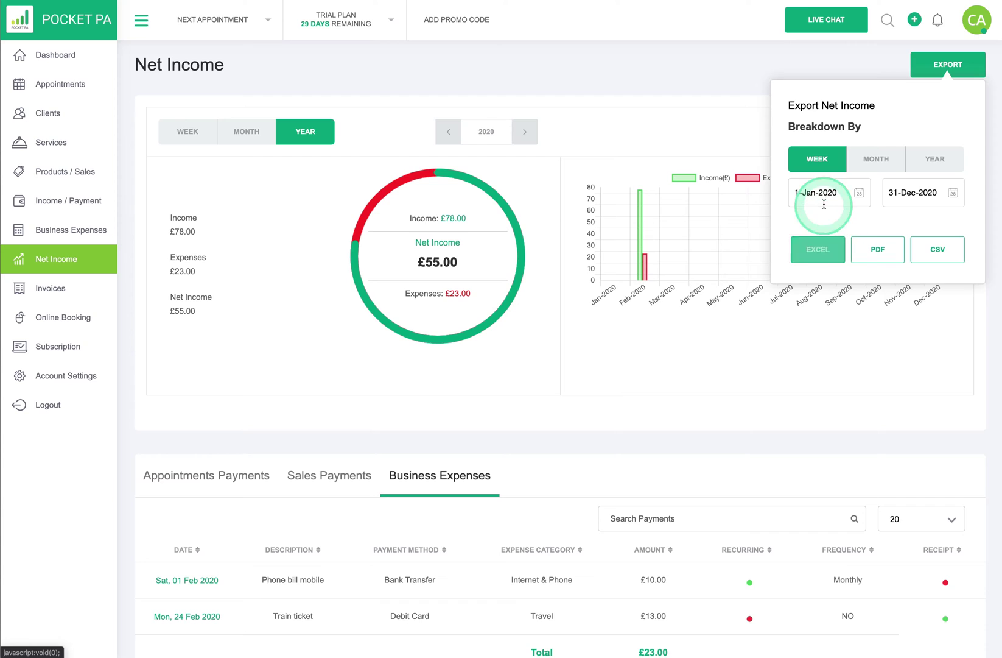
pyautogui.click(818, 175)
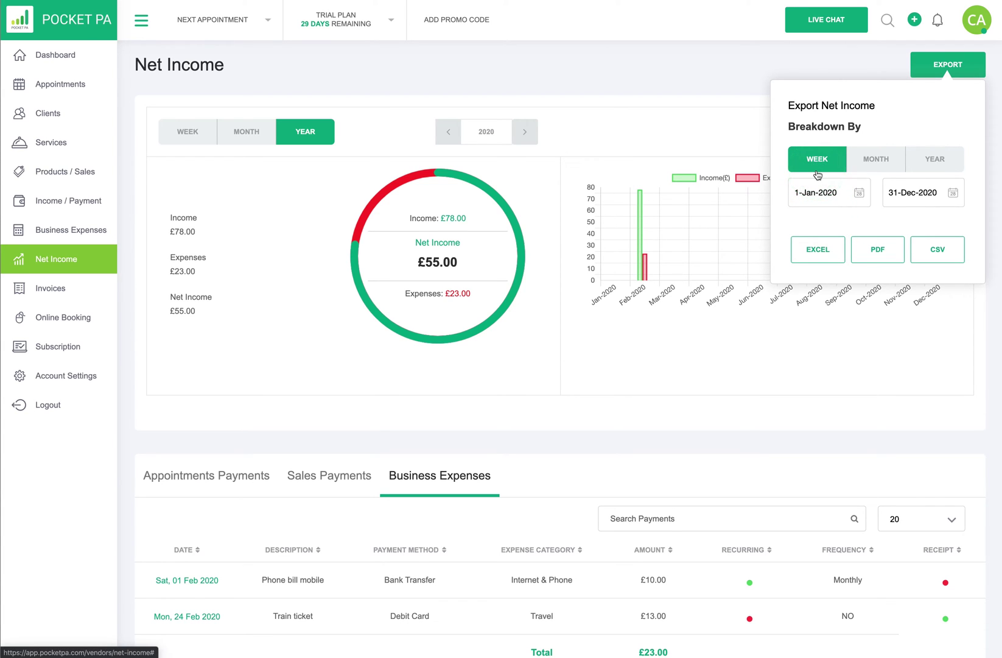
# Step: Try monthly and yearly breakdowns, settle on weekly, and close the export options without exporting
pyautogui.click(871, 161)
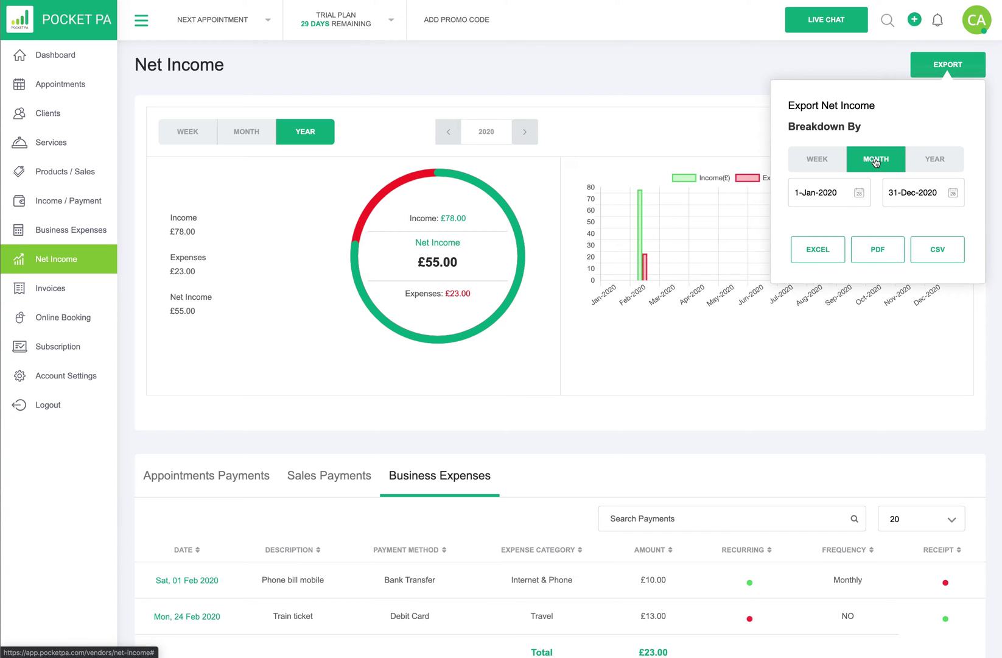
pyautogui.click(935, 160)
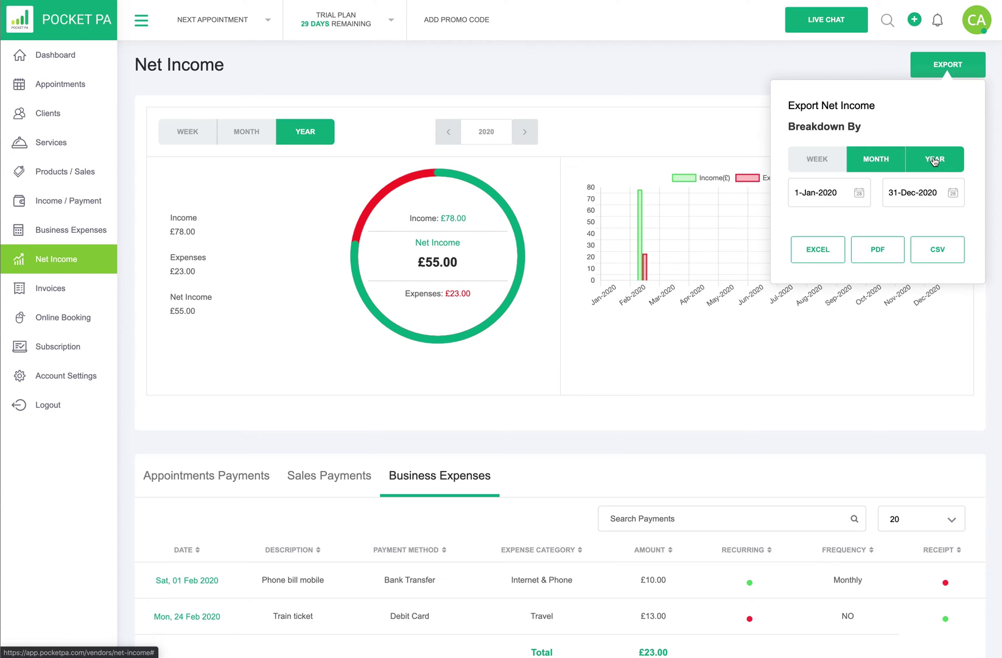
pyautogui.click(935, 160)
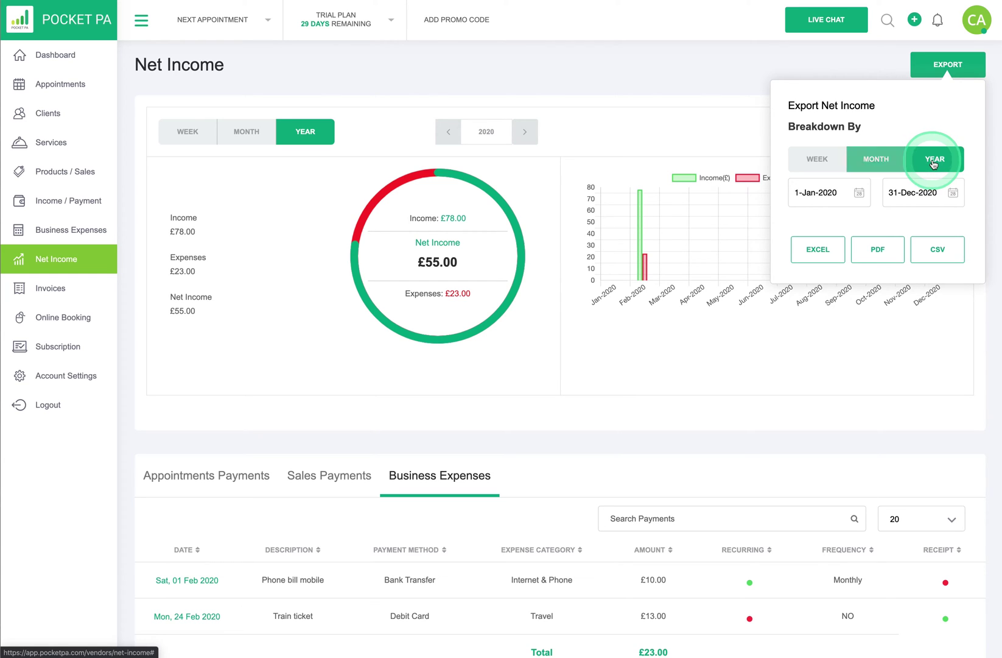
pyautogui.click(833, 160)
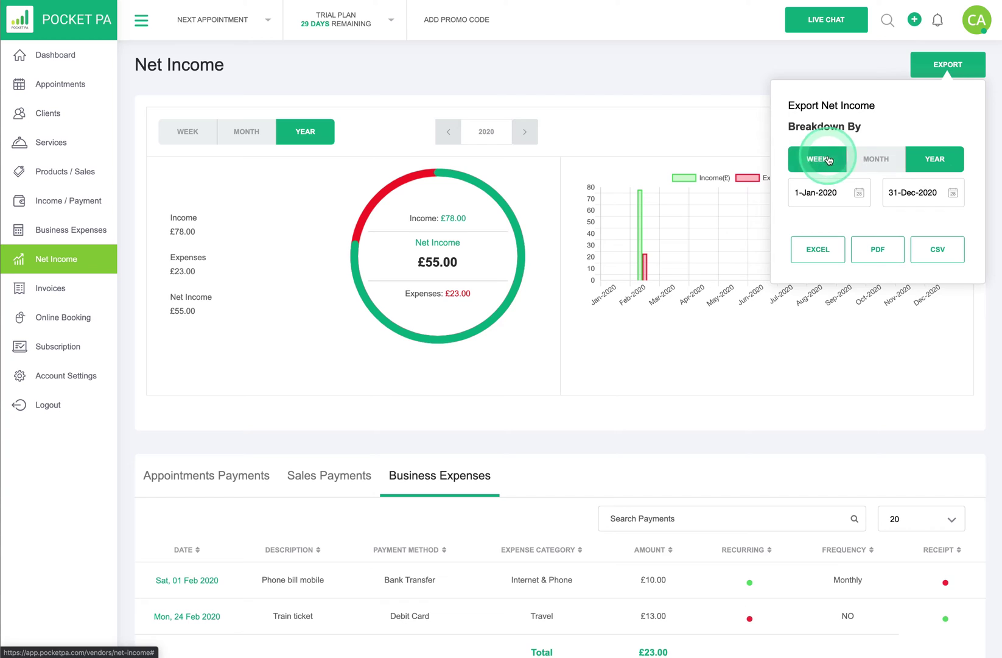
pyautogui.click(873, 159)
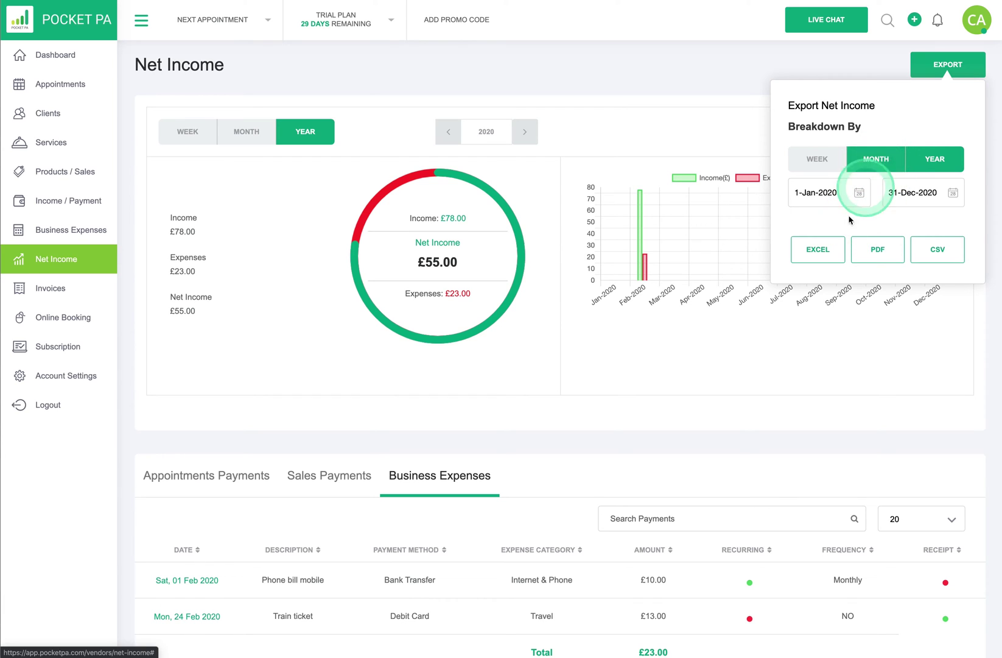
pyautogui.click(821, 164)
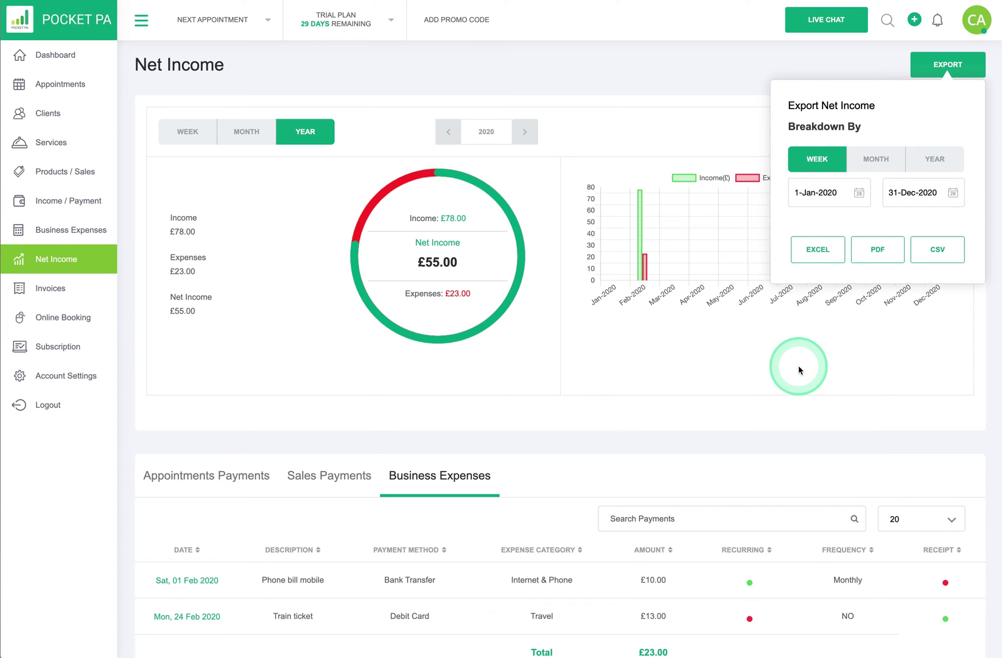
pyautogui.click(923, 71)
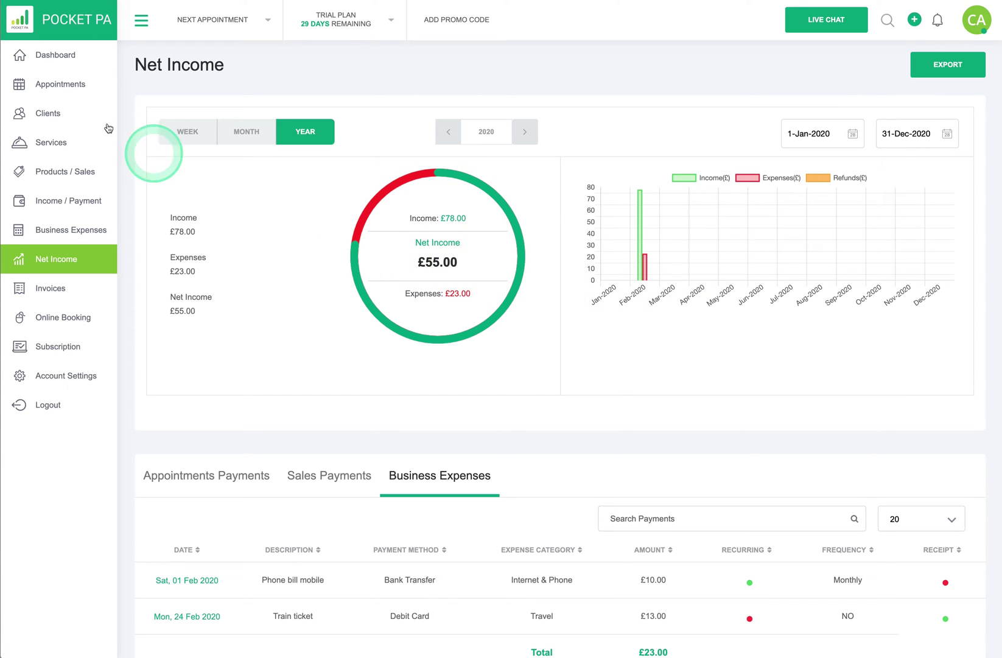
# Step: View this month's business expenses on the dashboard, then go to Account Settings
pyautogui.click(61, 56)
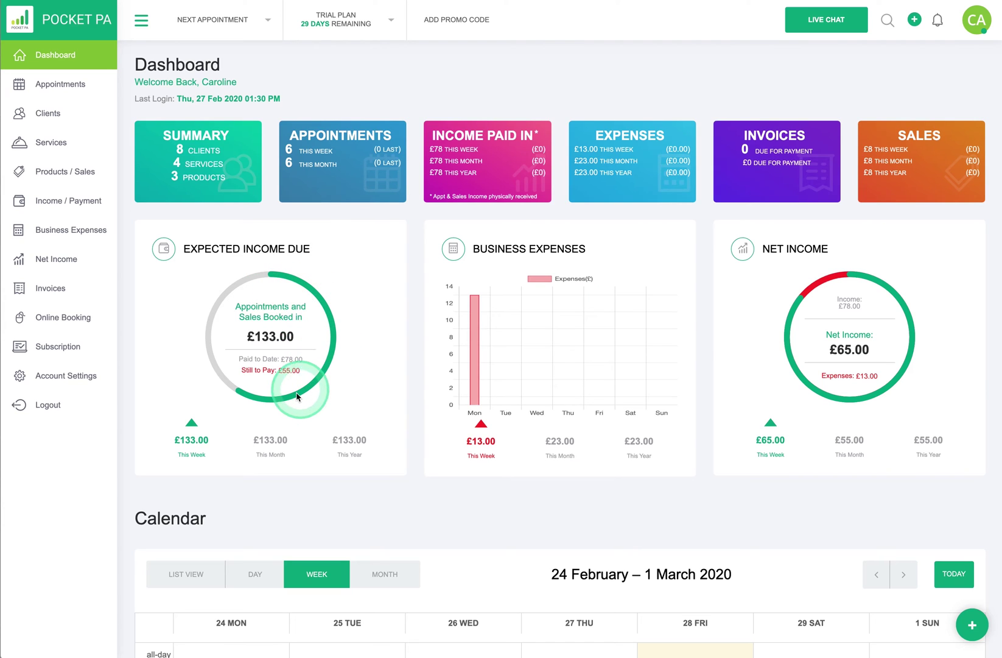
pyautogui.click(565, 441)
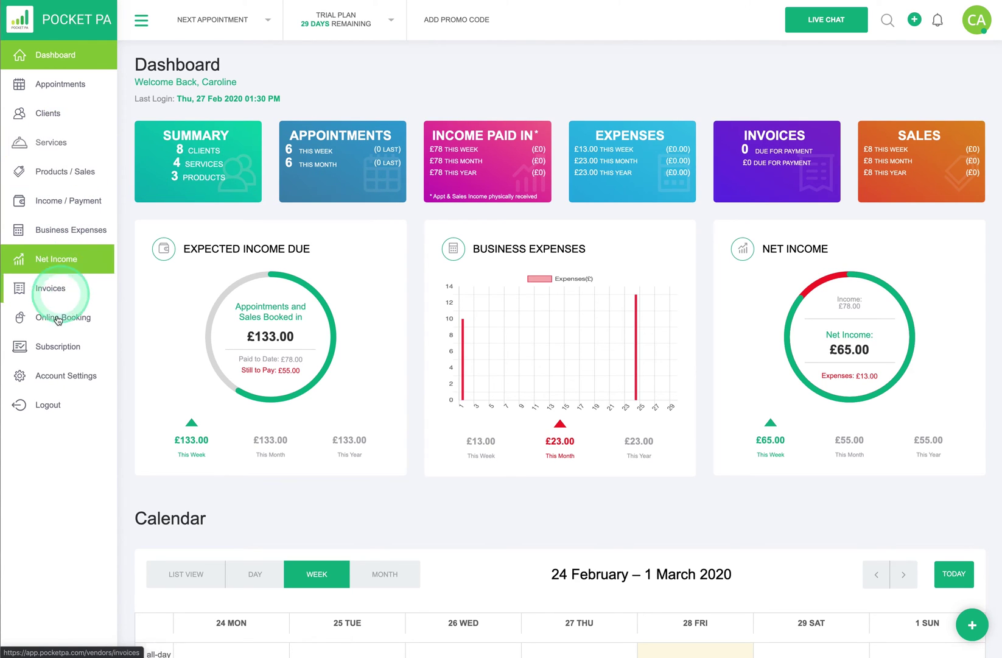
pyautogui.click(56, 382)
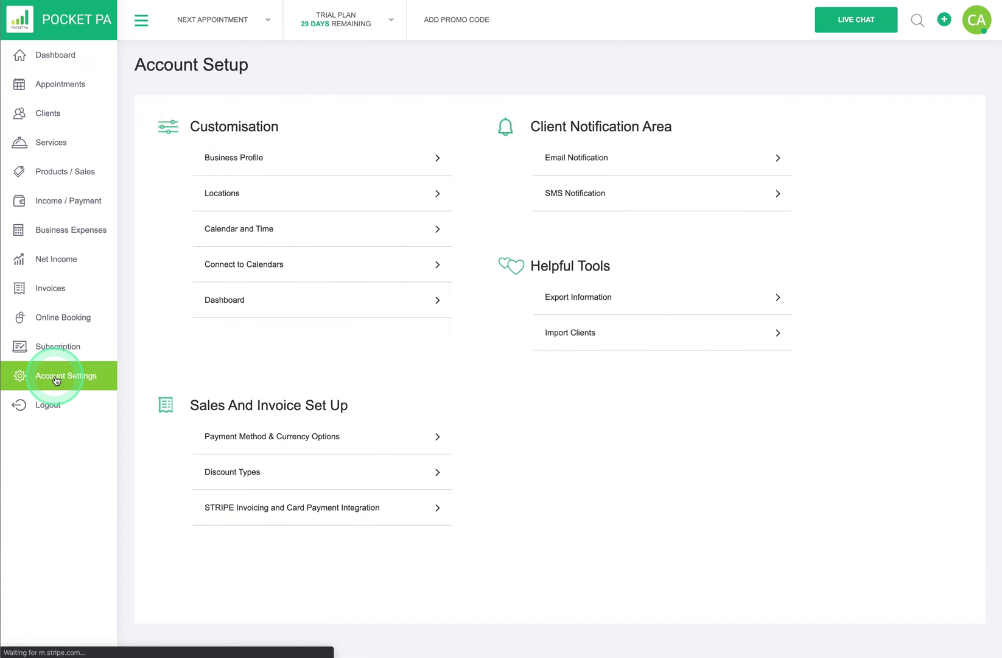
# Step: Enter 'British Hairways' as the business name in the Business Profile form
pyautogui.click(233, 162)
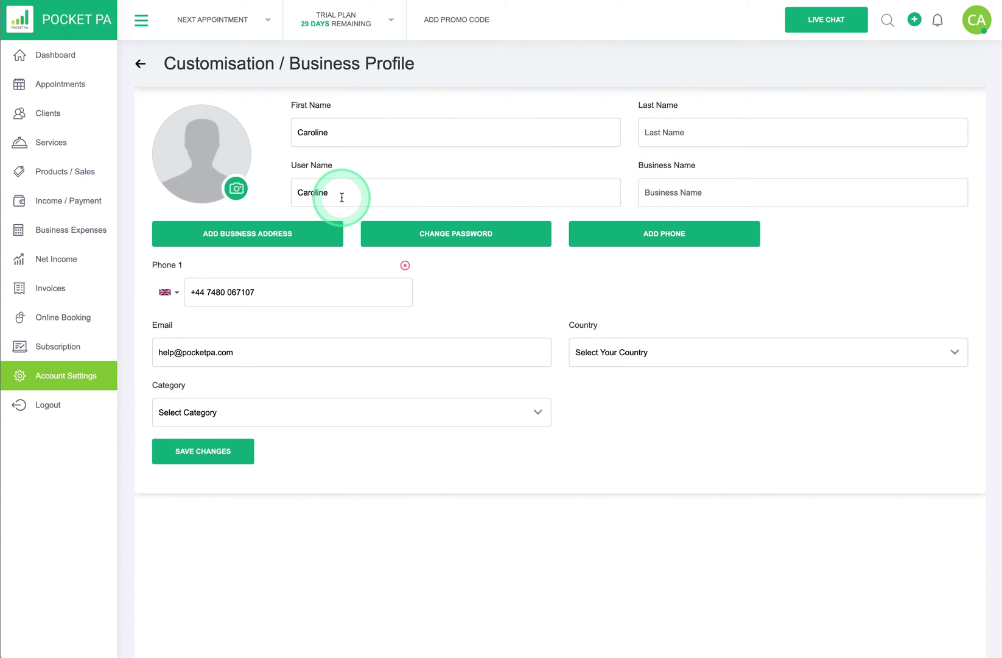
pyautogui.click(667, 194)
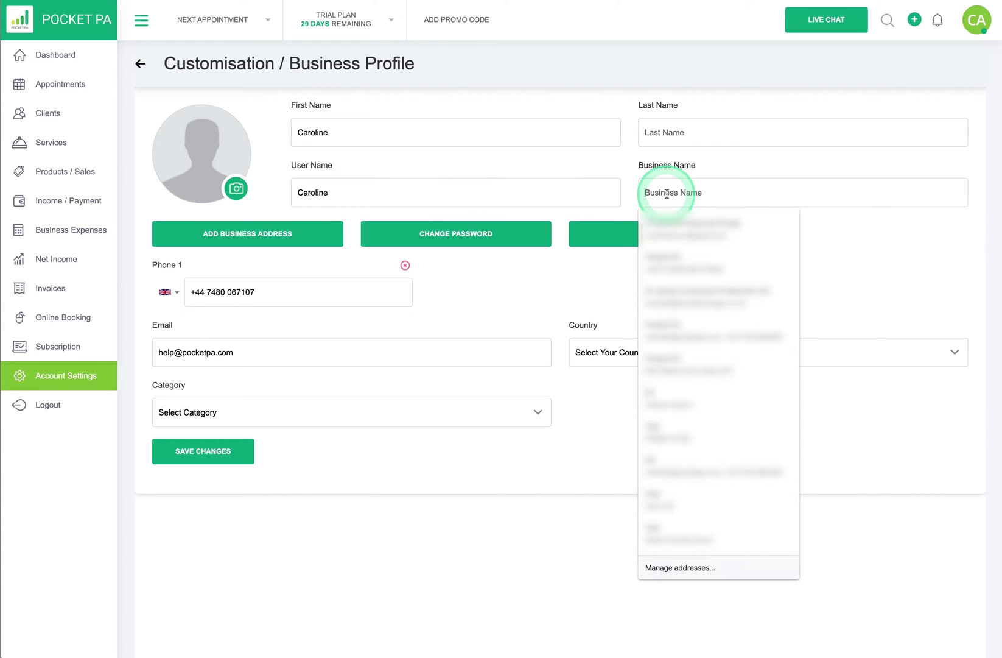
pyautogui.write('British')
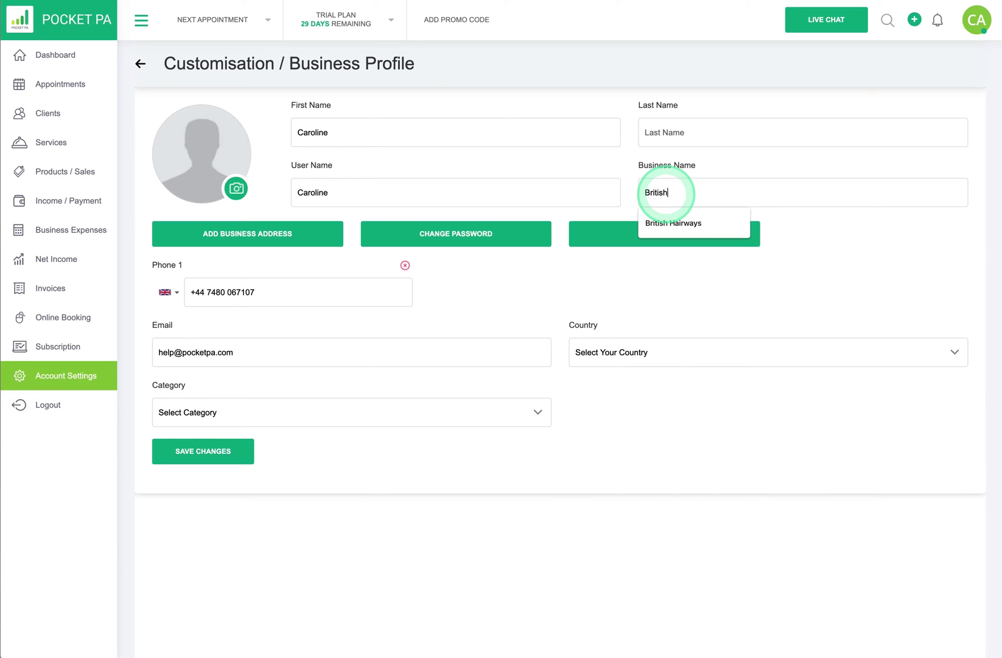
pyautogui.write(' A')
pyautogui.click(667, 193)
pyautogui.write('Hairways')
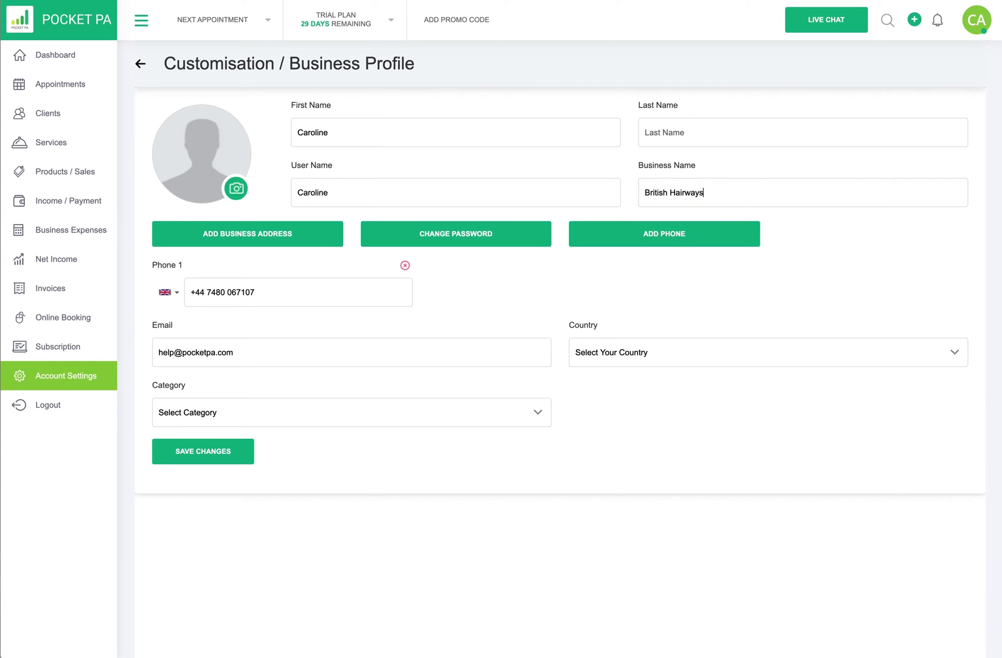
pyautogui.click(814, 236)
# Step: Add a new business address and name the location OFFICE
pyautogui.click(290, 236)
pyautogui.click(382, 139)
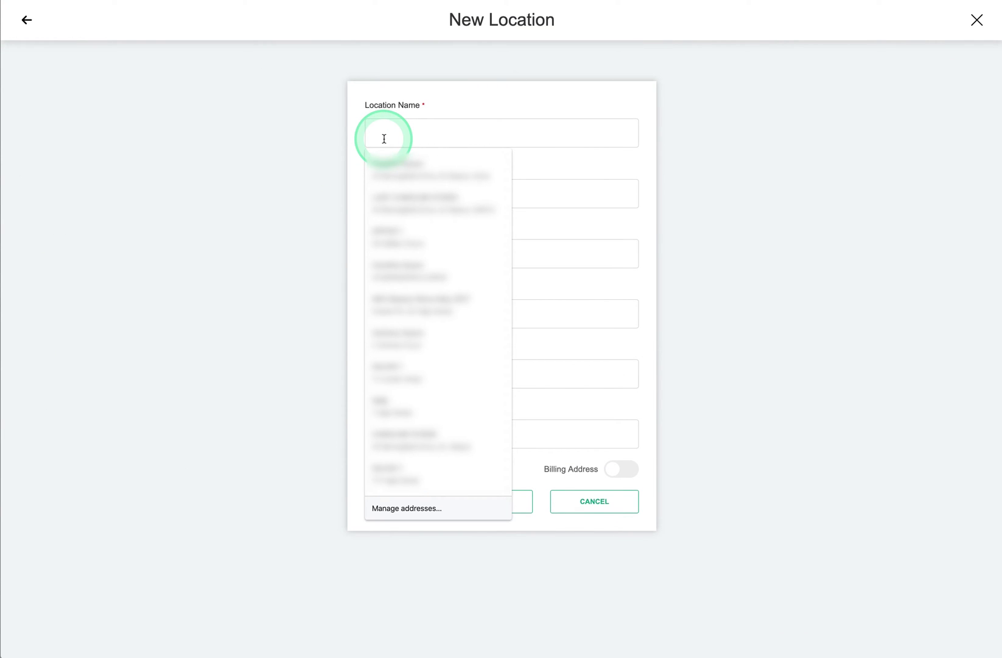
pyautogui.write('OFFICE')
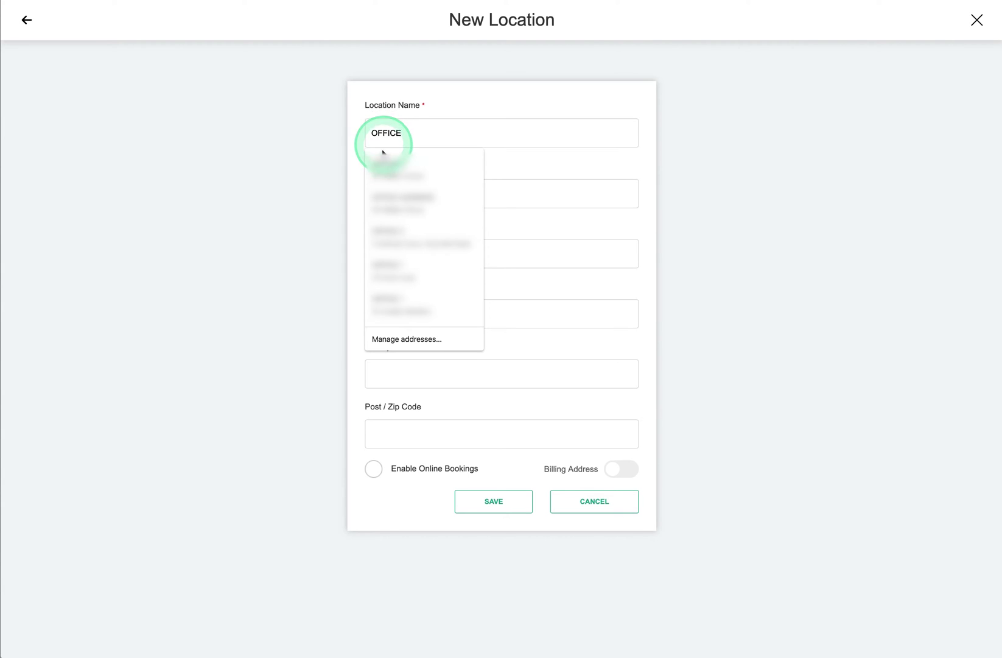
pyautogui.click(320, 161)
# Step: Fill the address from the '1 High Street' suggestion, enable online bookings and make it the billing address
pyautogui.click(391, 198)
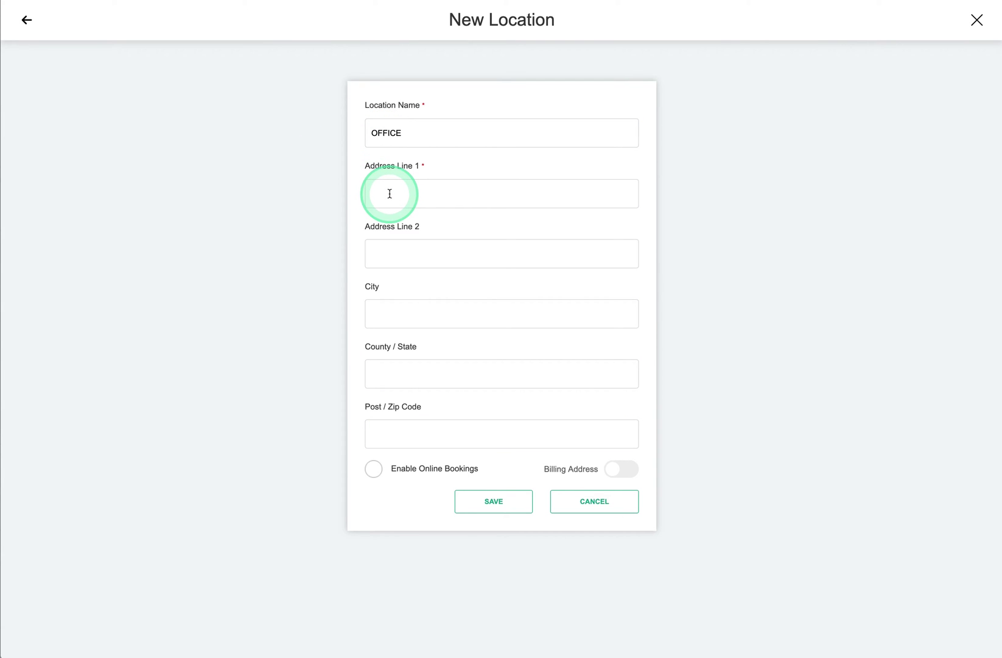
pyautogui.click(390, 194)
pyautogui.write('1')
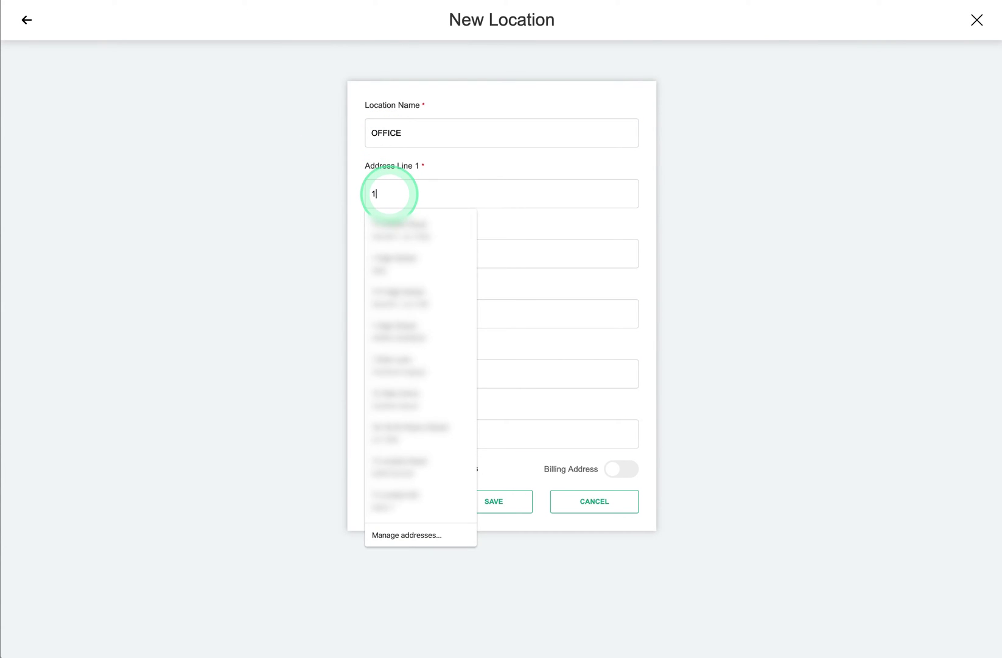
pyautogui.click(390, 194)
pyautogui.write('High S')
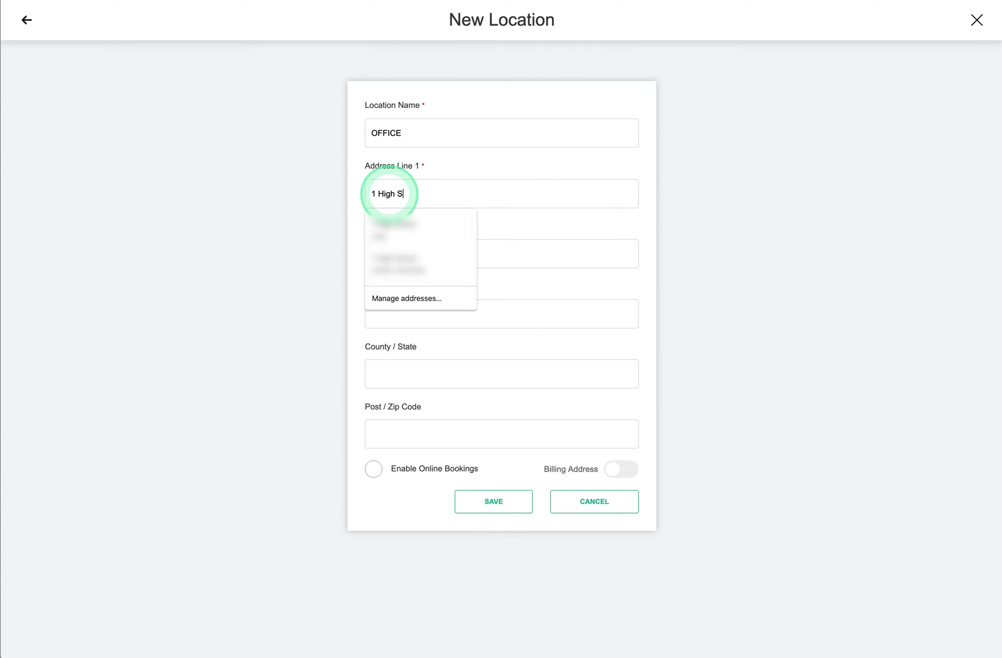
pyautogui.write('treet')
pyautogui.click(393, 222)
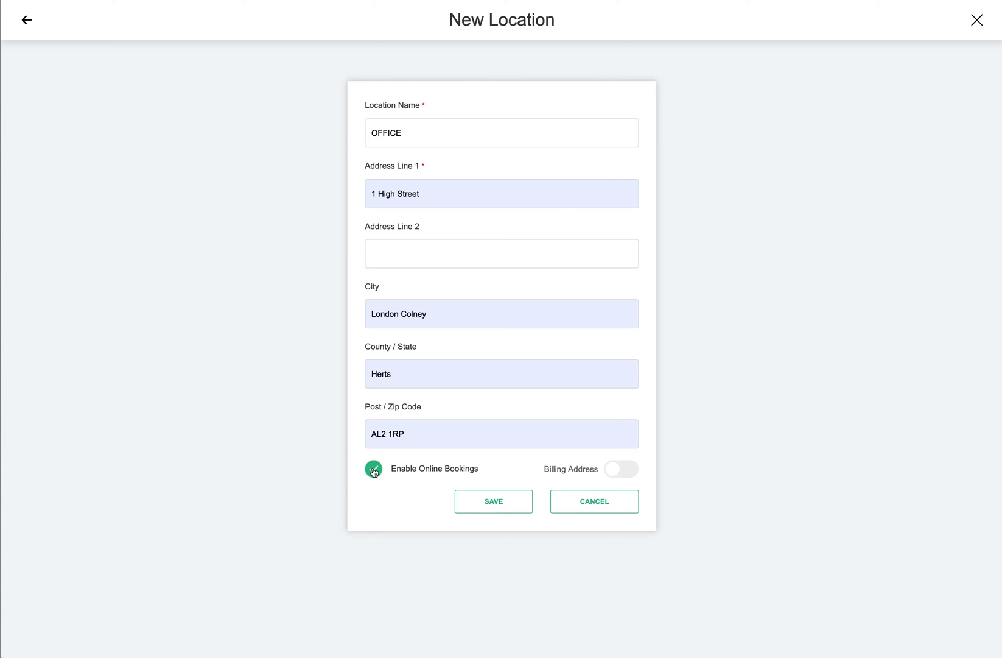
pyautogui.click(374, 472)
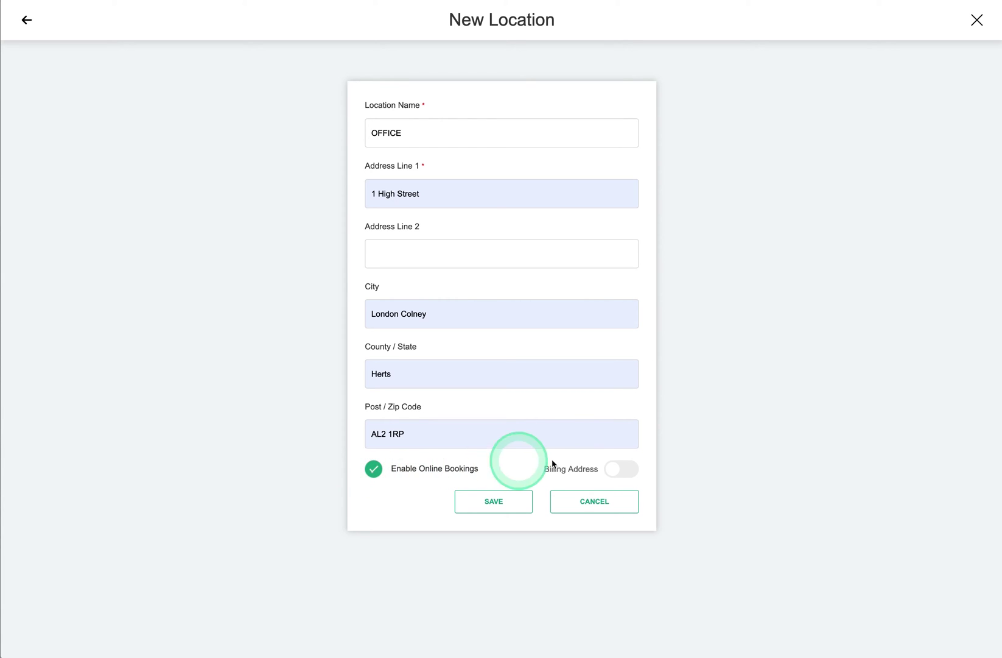
pyautogui.click(480, 509)
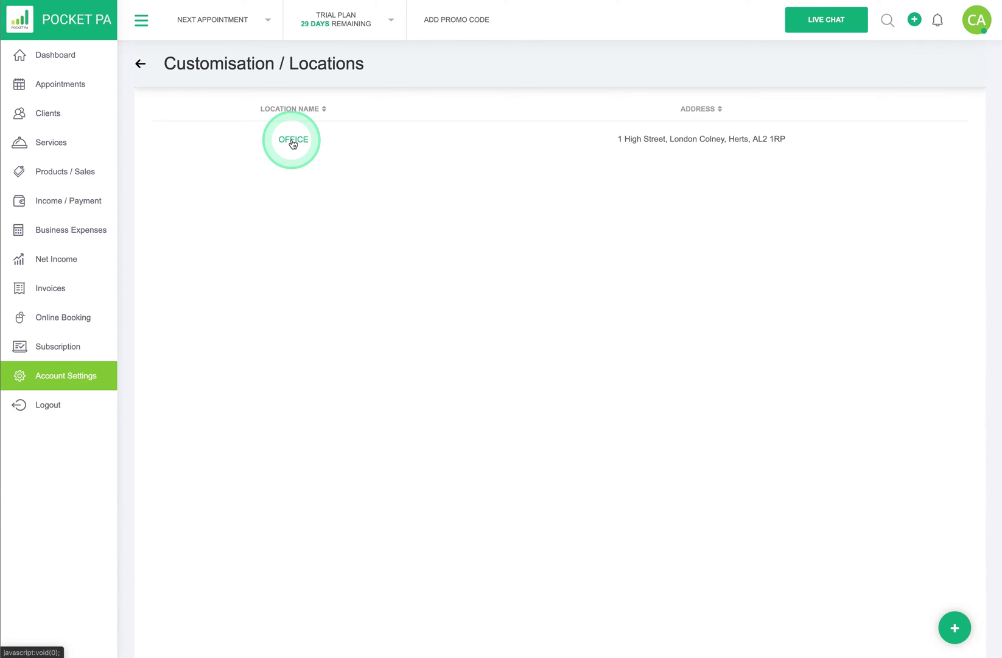
# Step: Re-save the OFFICE location's details, reopen them, then return to the locations list
pyautogui.click(293, 146)
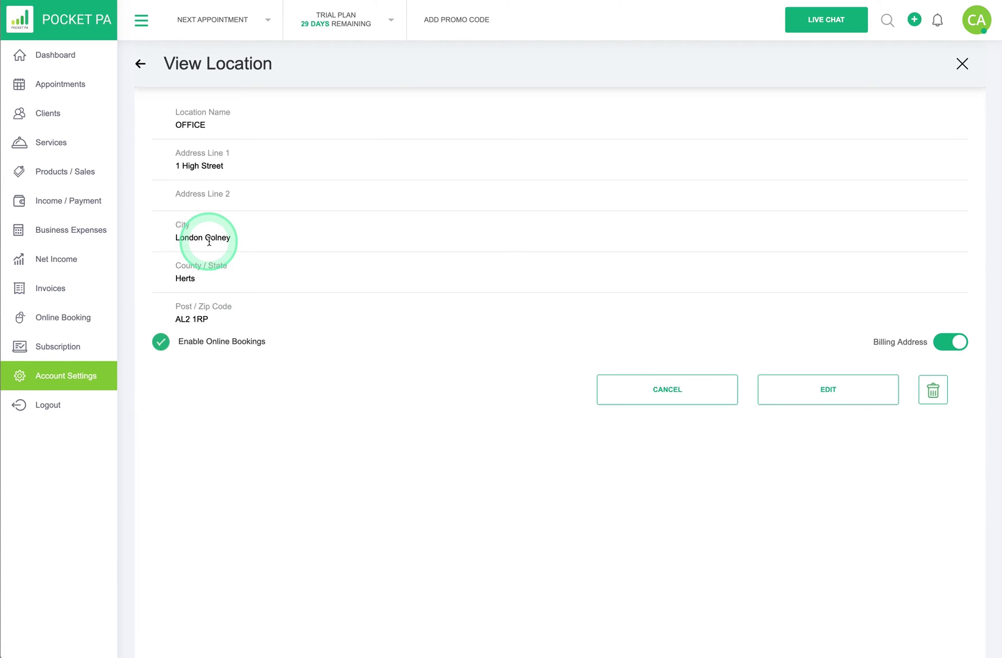
pyautogui.click(830, 395)
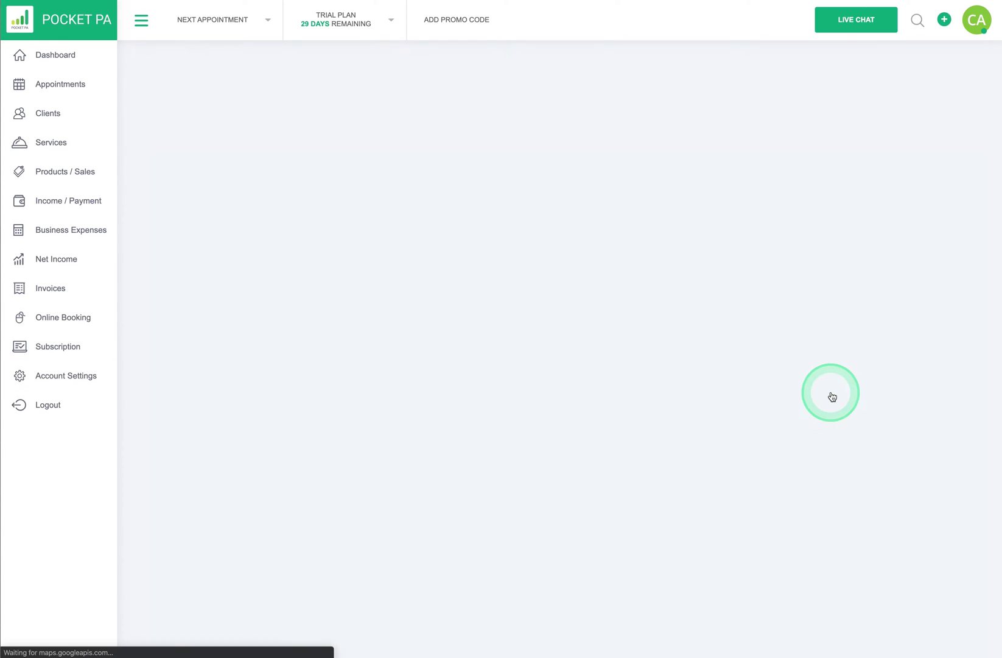
pyautogui.click(836, 511)
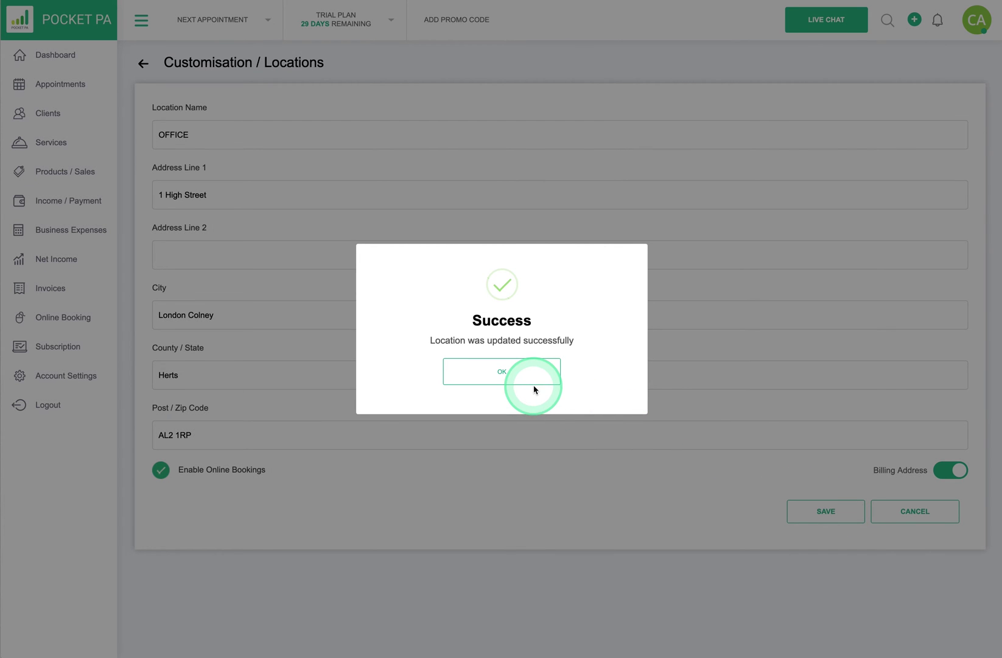
pyautogui.click(516, 377)
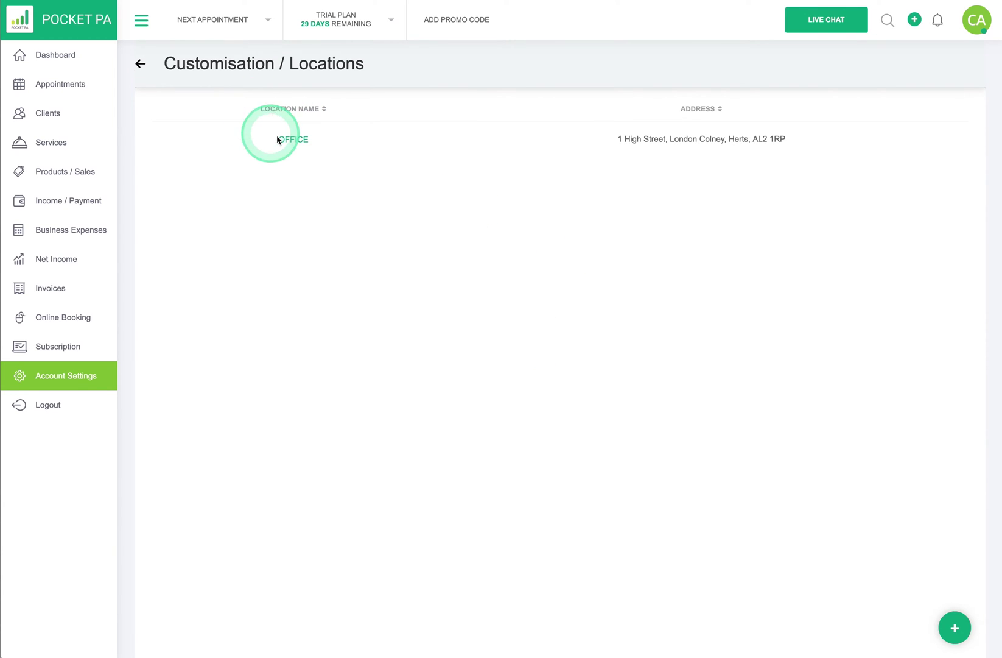
pyautogui.click(278, 140)
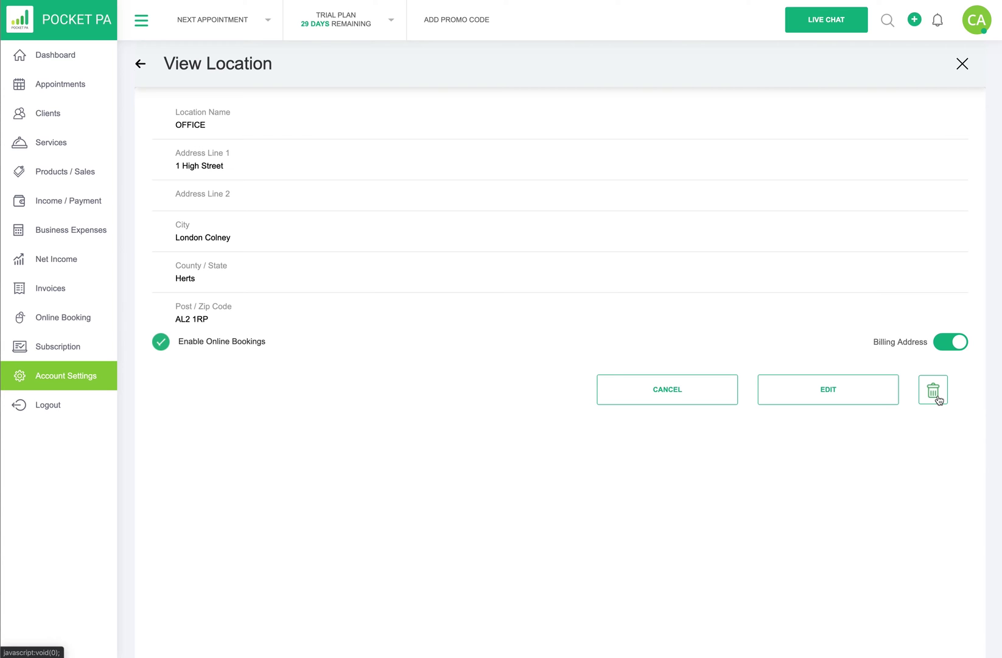
pyautogui.click(937, 399)
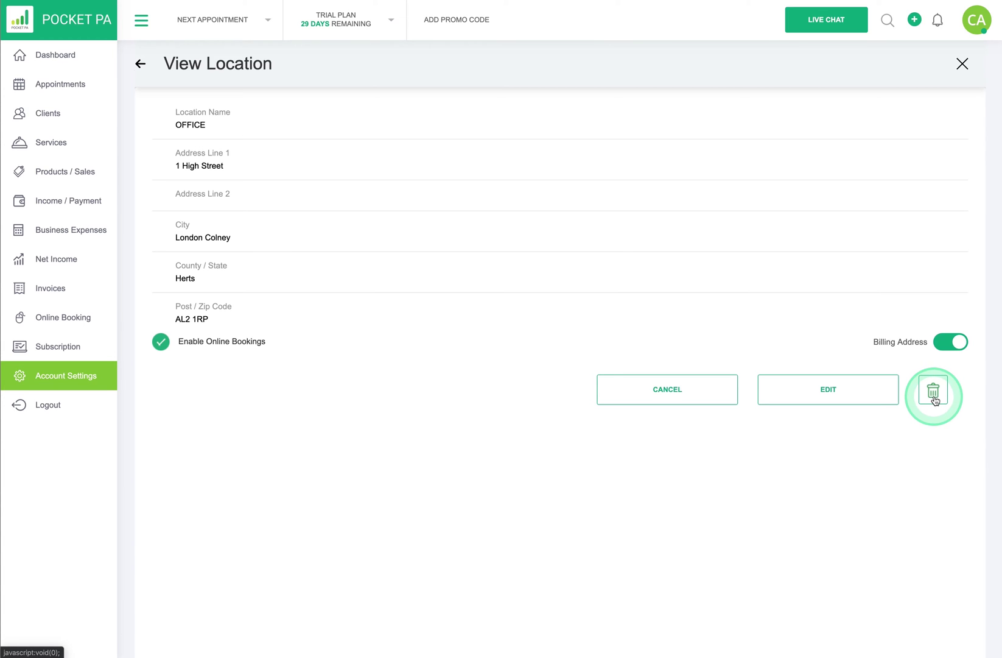
pyautogui.click(142, 64)
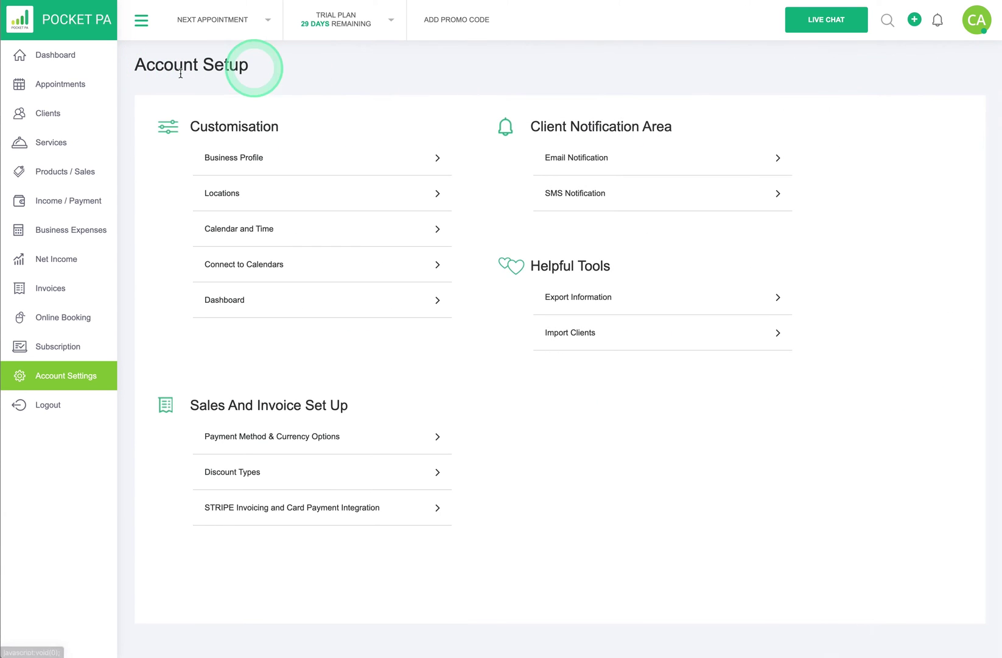
# Step: In the Business Profile, add a Phone 2 entry, browse its country codes, then remove it
pyautogui.click(242, 165)
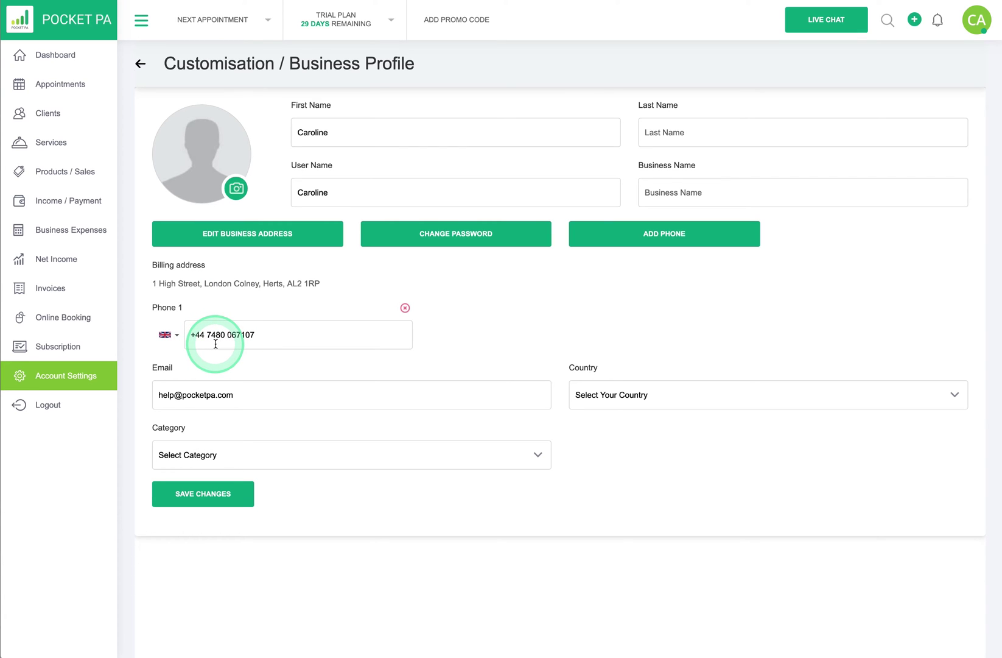
pyautogui.click(657, 236)
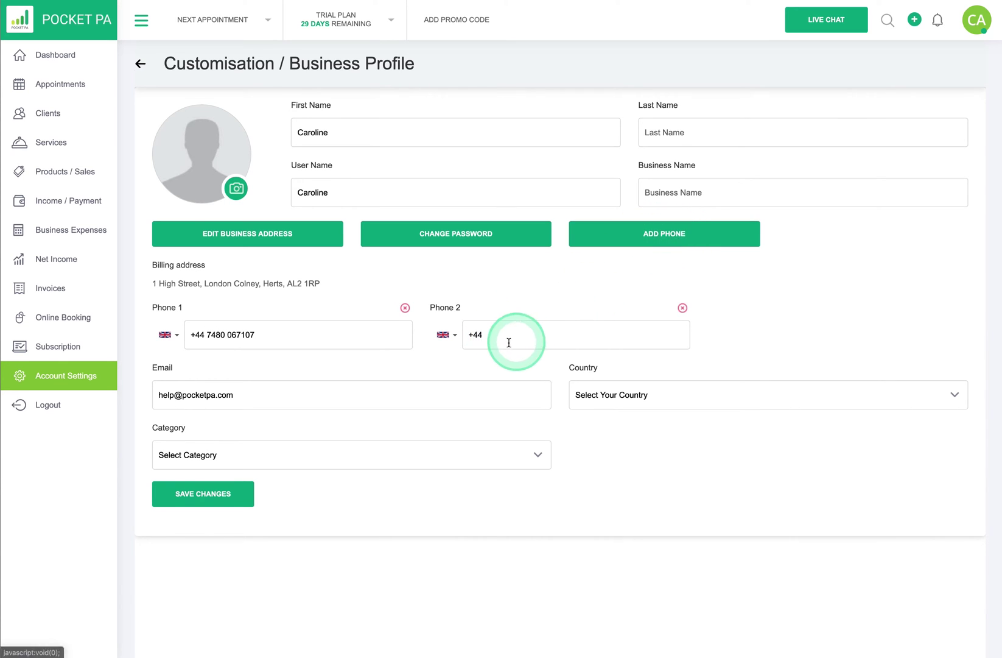
pyautogui.click(460, 336)
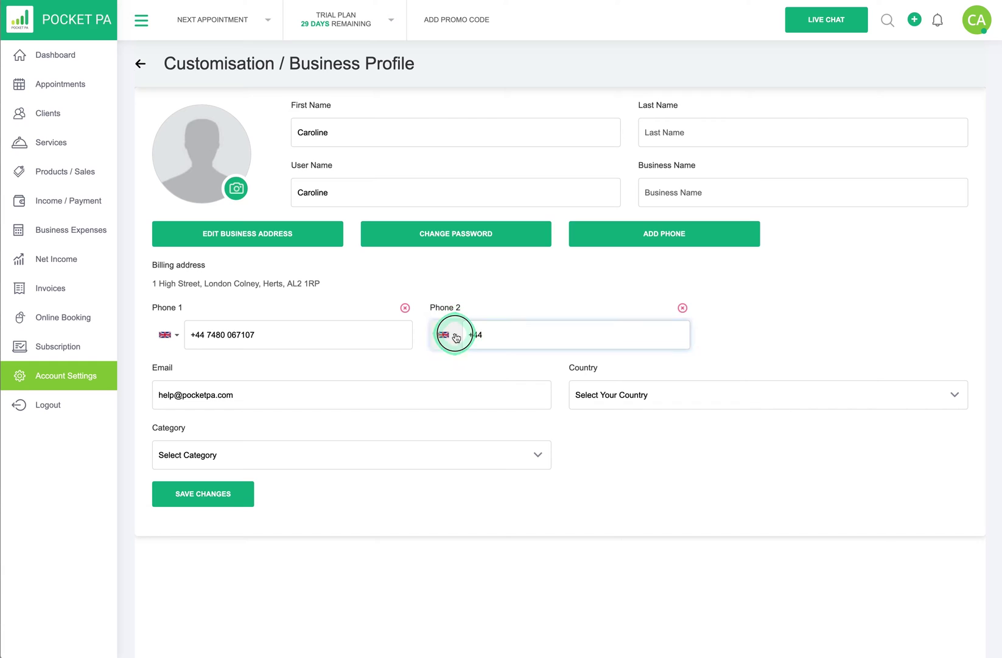
pyautogui.click(456, 337)
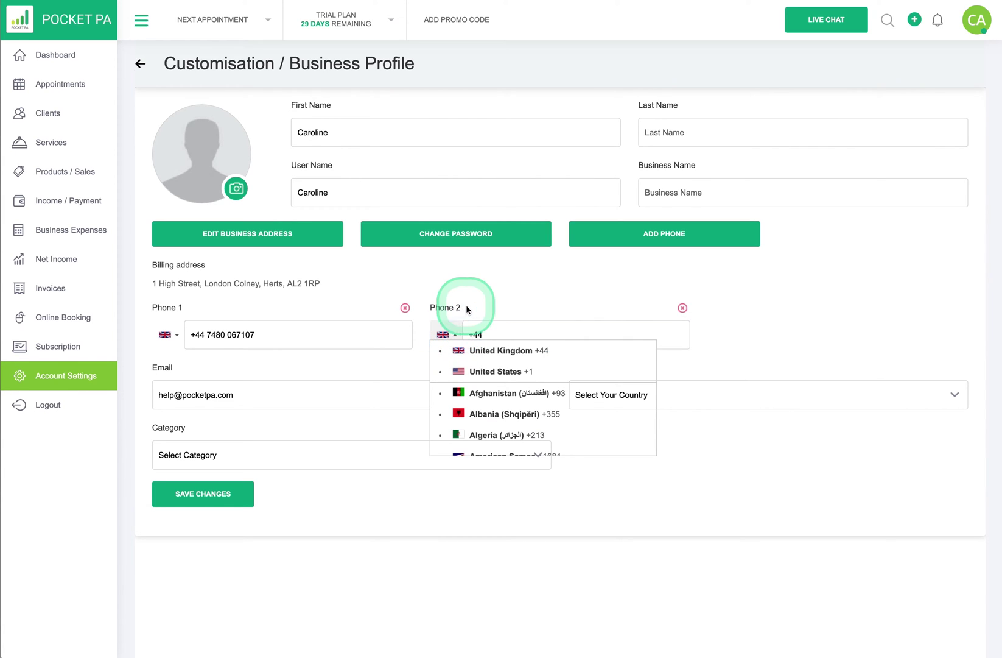
pyautogui.click(465, 308)
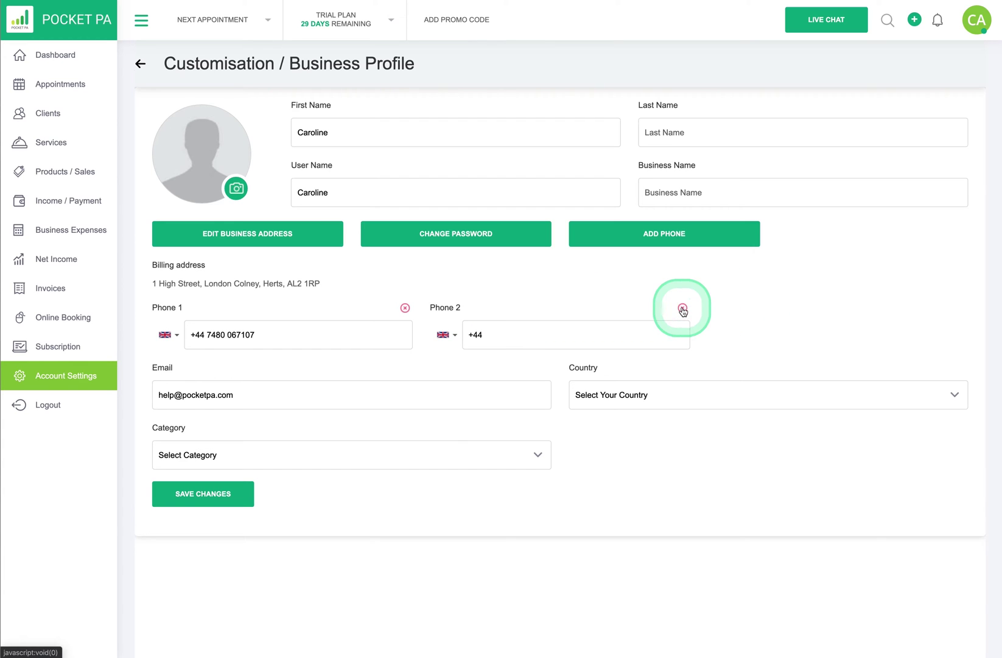
pyautogui.click(681, 309)
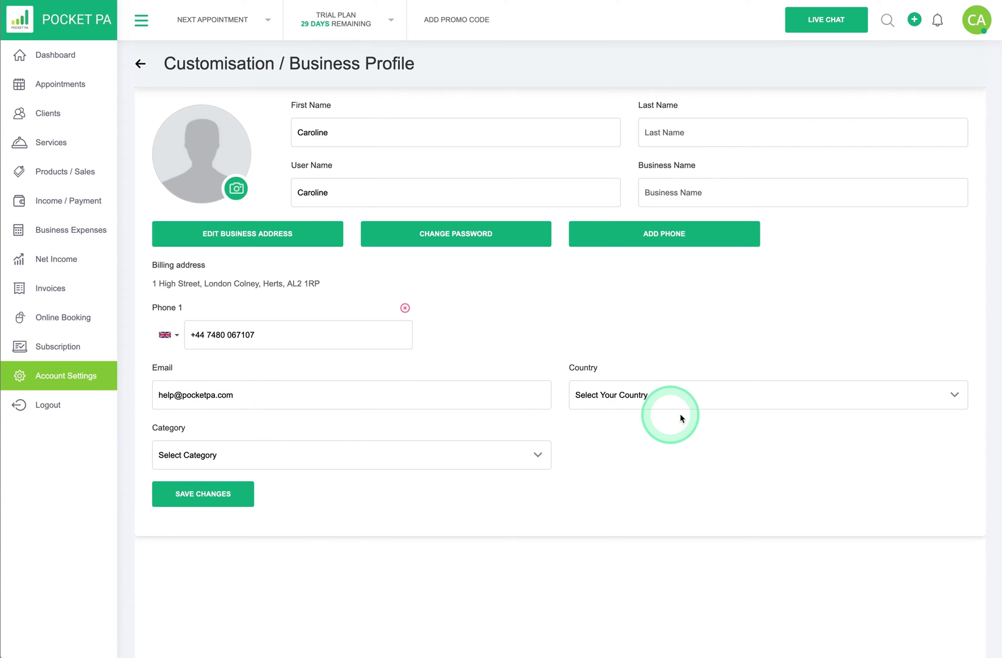
# Step: Choose United Kingdom (+44) as country, Beauty Industry as category and Hairdresser as profession
pyautogui.click(954, 398)
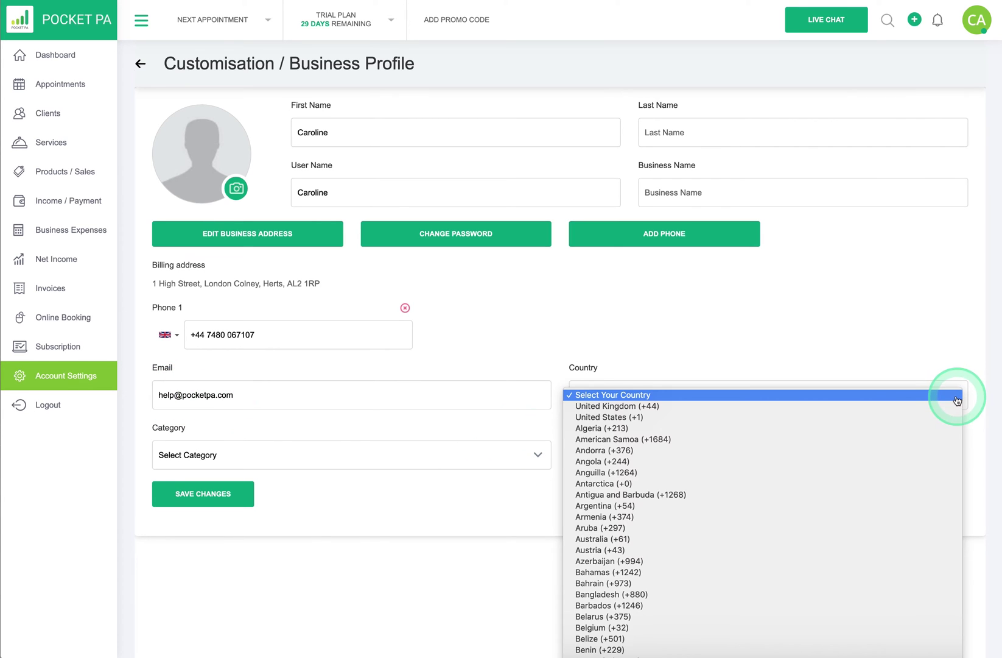
pyautogui.click(932, 410)
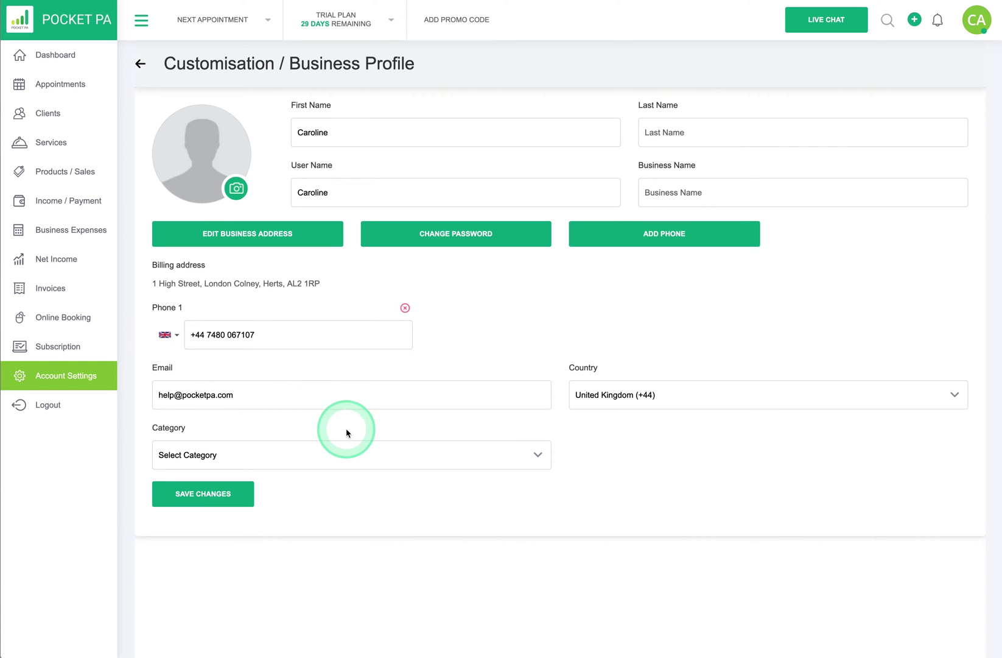
pyautogui.click(538, 455)
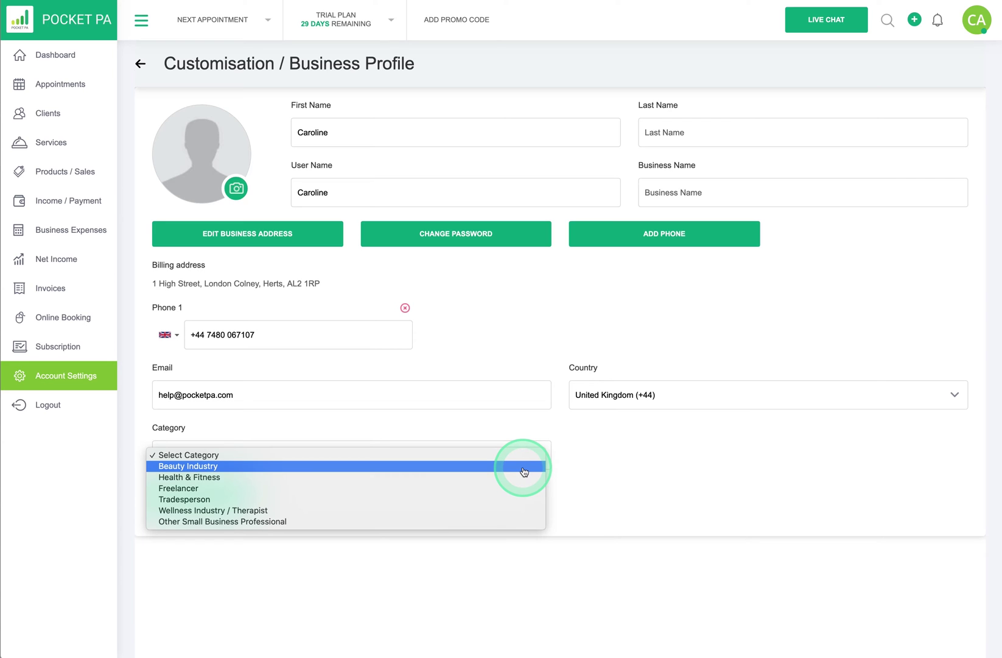
pyautogui.click(524, 466)
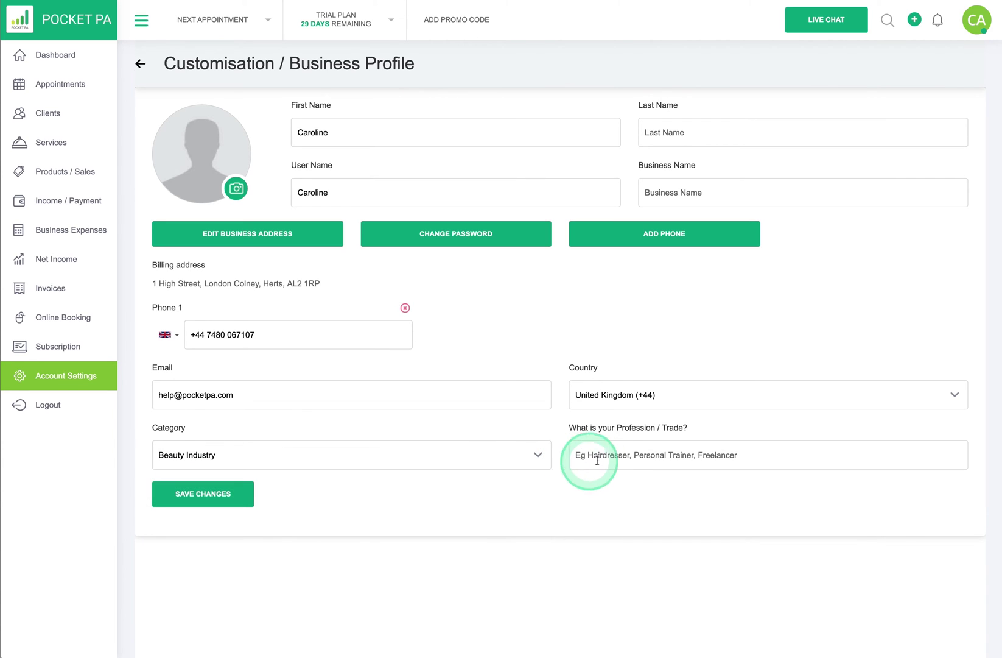
pyautogui.click(612, 455)
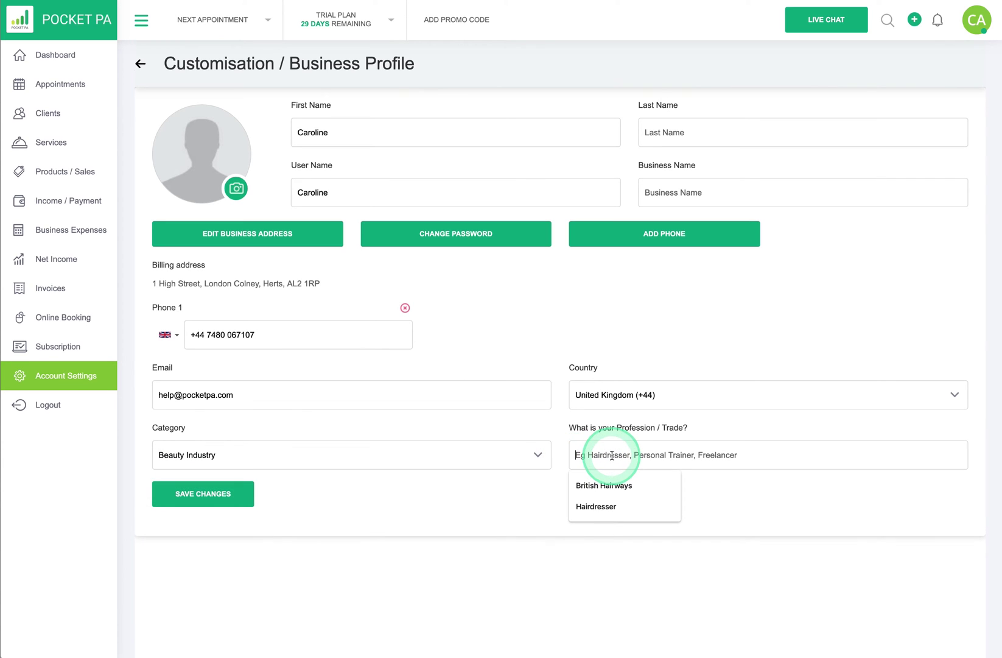
pyautogui.click(613, 505)
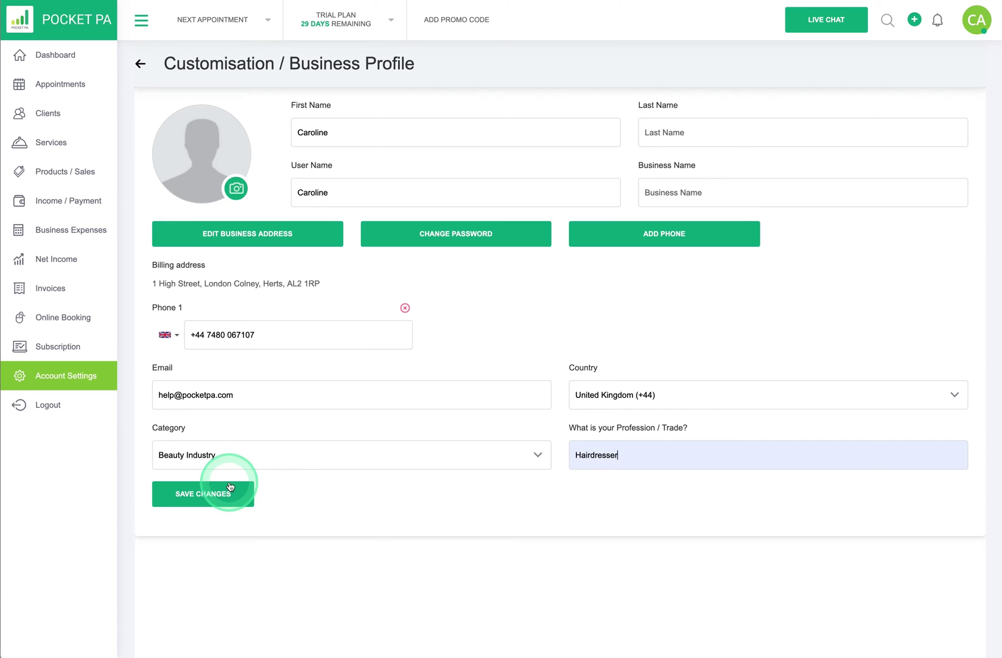
# Step: Upload a portrait photo as profile picture, then replace it with Pocket PA LOGO.png
pyautogui.click(236, 190)
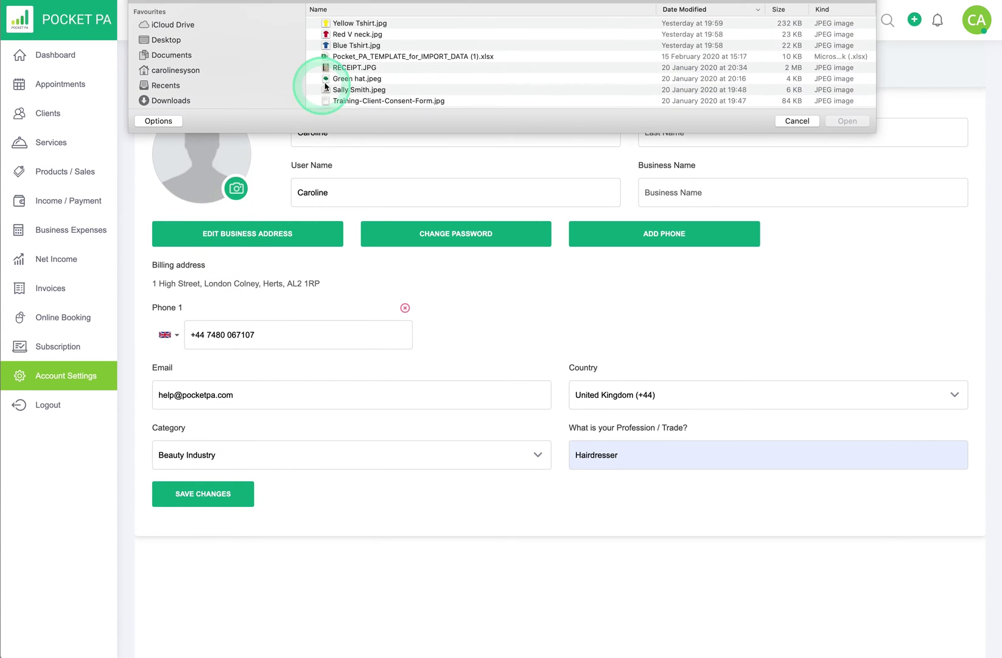
pyautogui.click(344, 90)
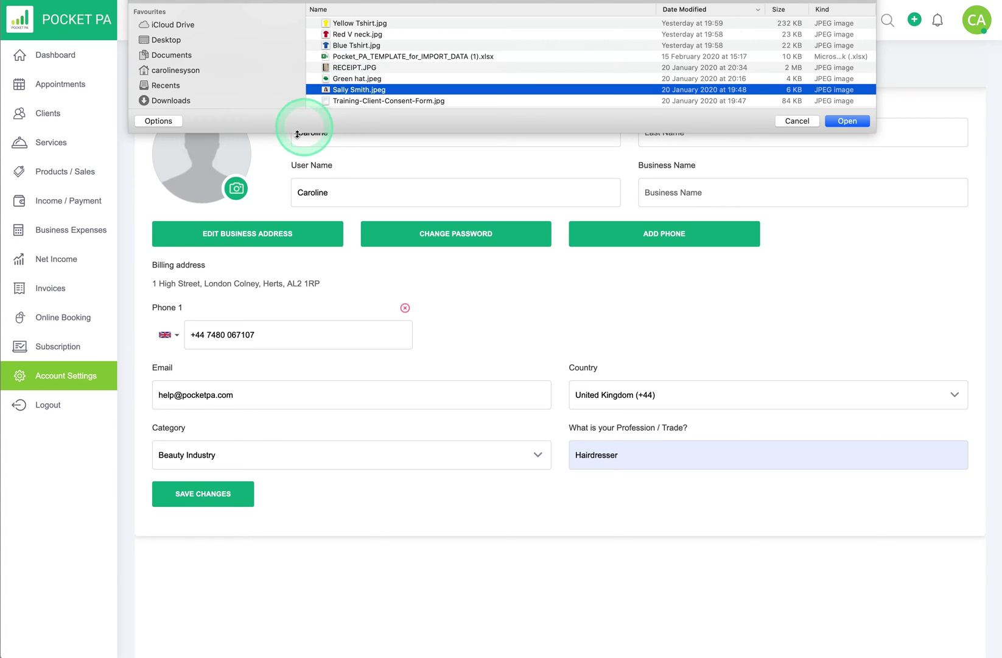
pyautogui.click(848, 121)
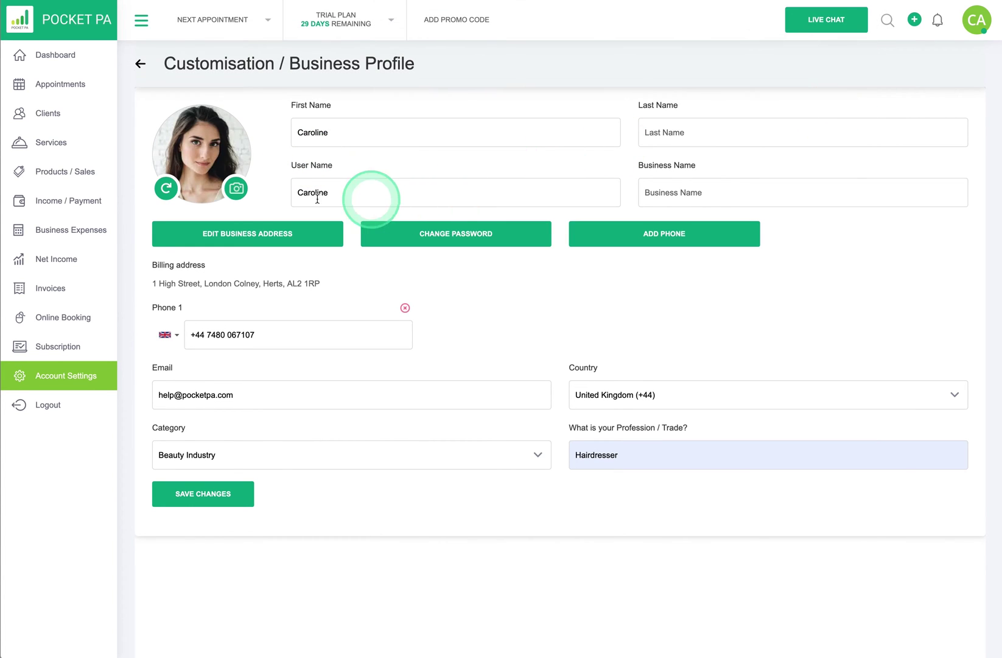
pyautogui.click(236, 189)
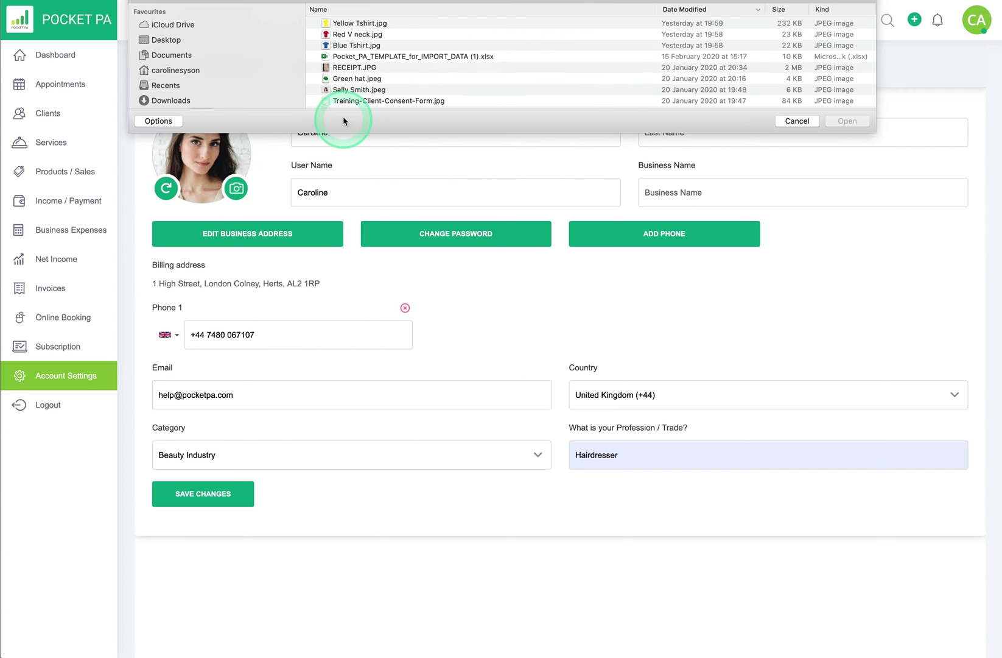
pyautogui.scroll(-1, 347, 87)
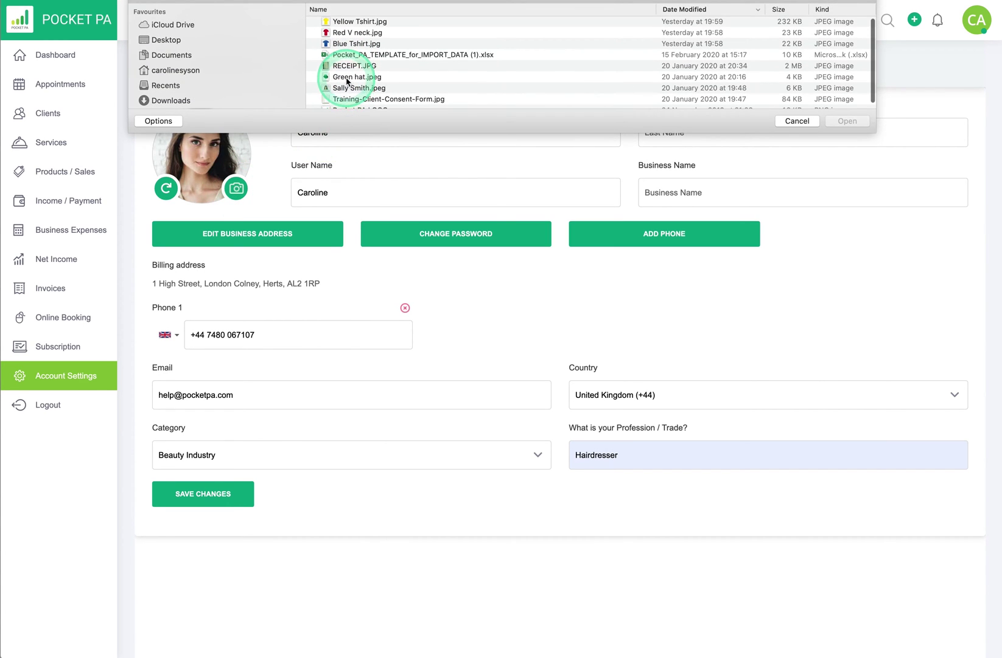
pyautogui.scroll(-1, 345, 87)
pyautogui.click(338, 102)
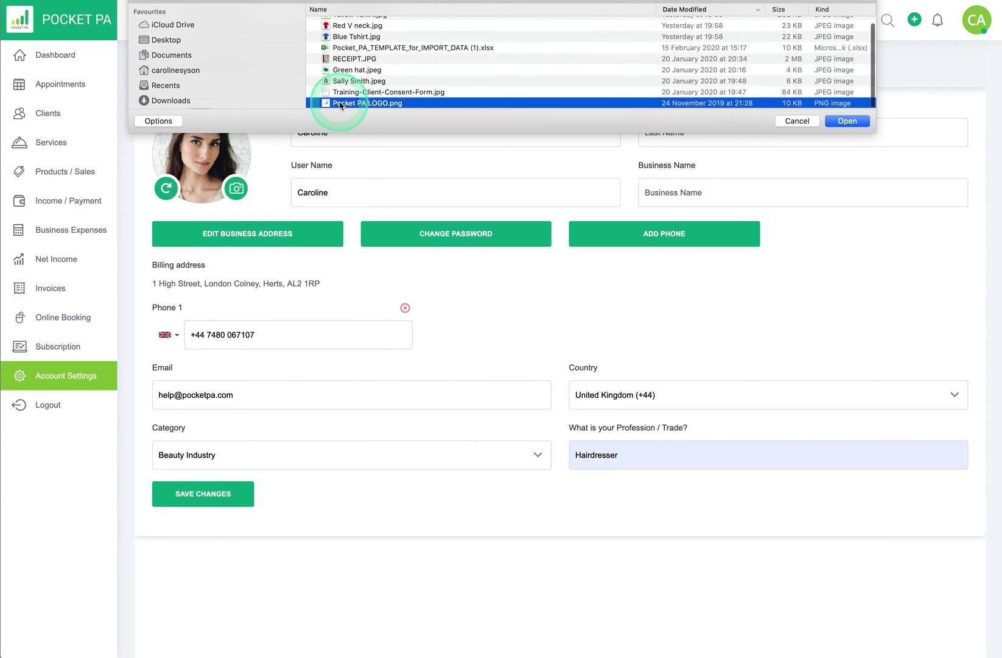
pyautogui.click(845, 121)
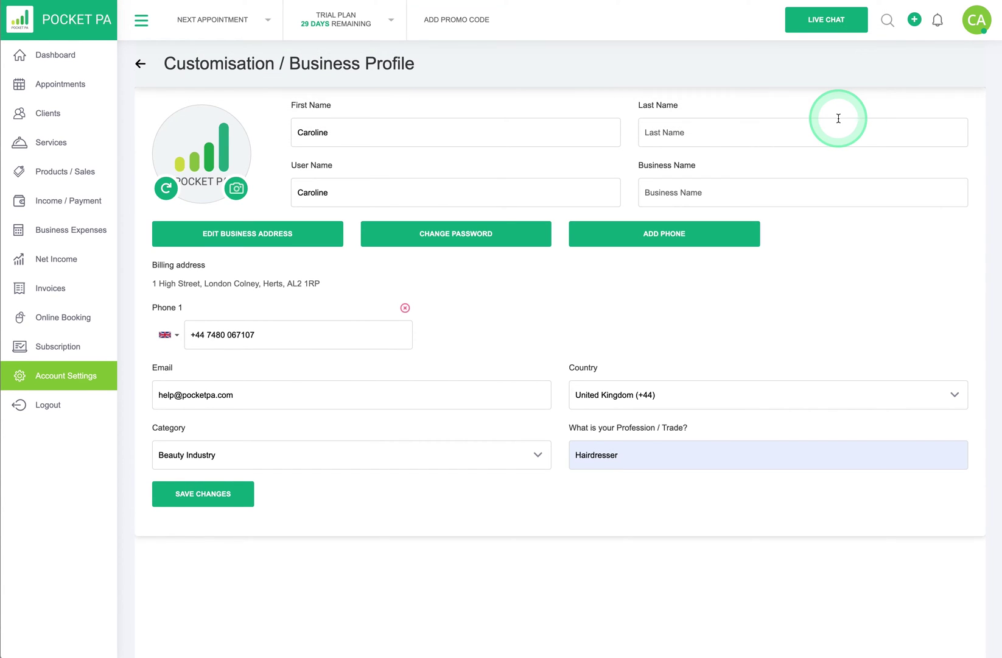
# Step: Rotate the logo in quarter turns until it stands upright
pyautogui.click(167, 189)
pyautogui.click(167, 189)
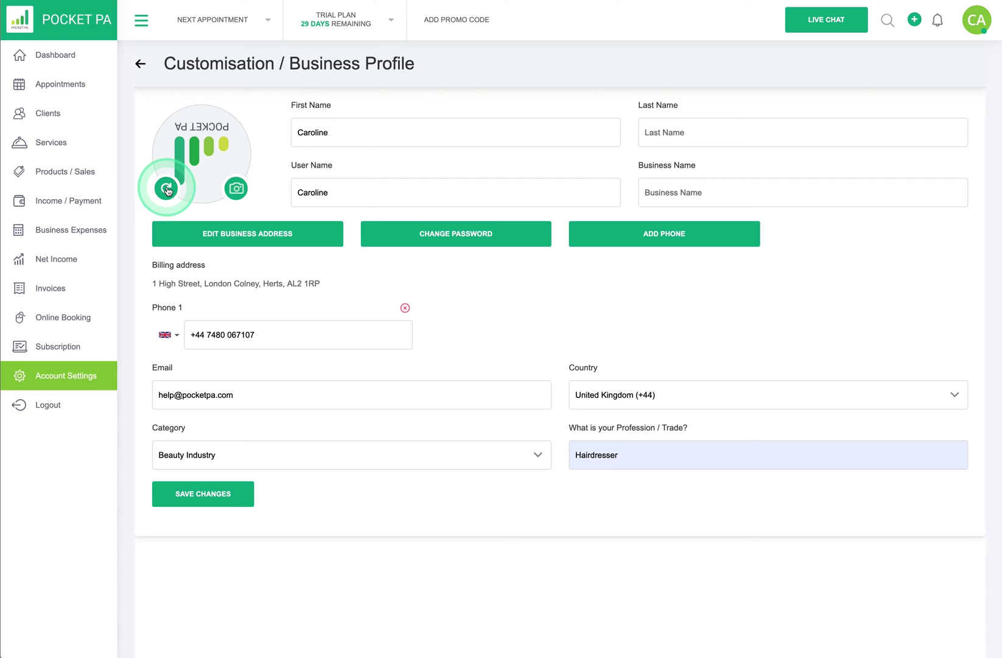
pyautogui.click(167, 189)
pyautogui.click(167, 189)
pyautogui.click(166, 189)
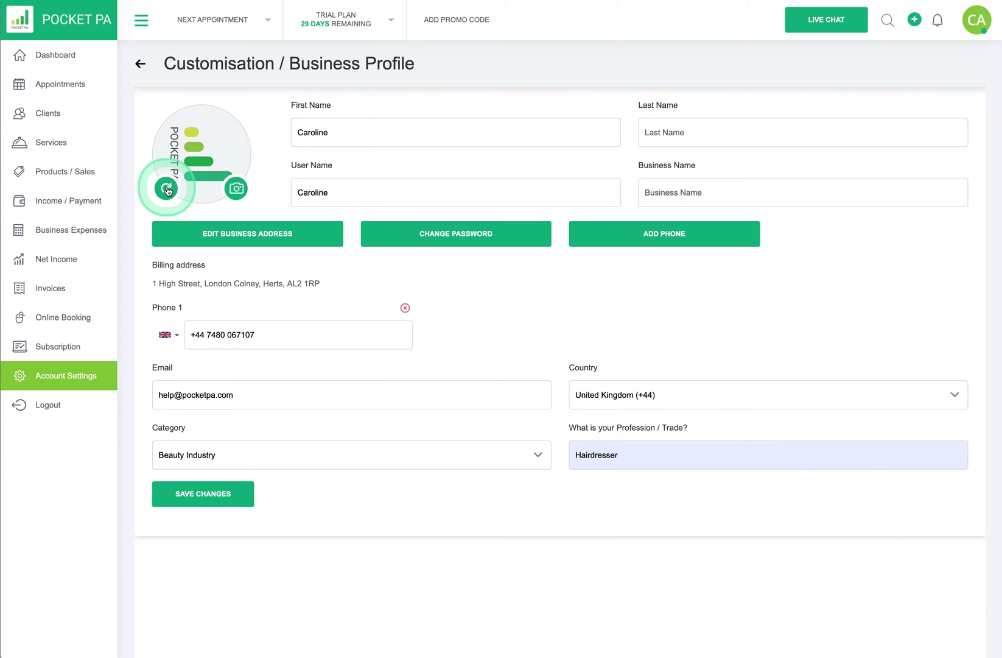
pyautogui.click(167, 189)
pyautogui.click(167, 189)
pyautogui.click(166, 189)
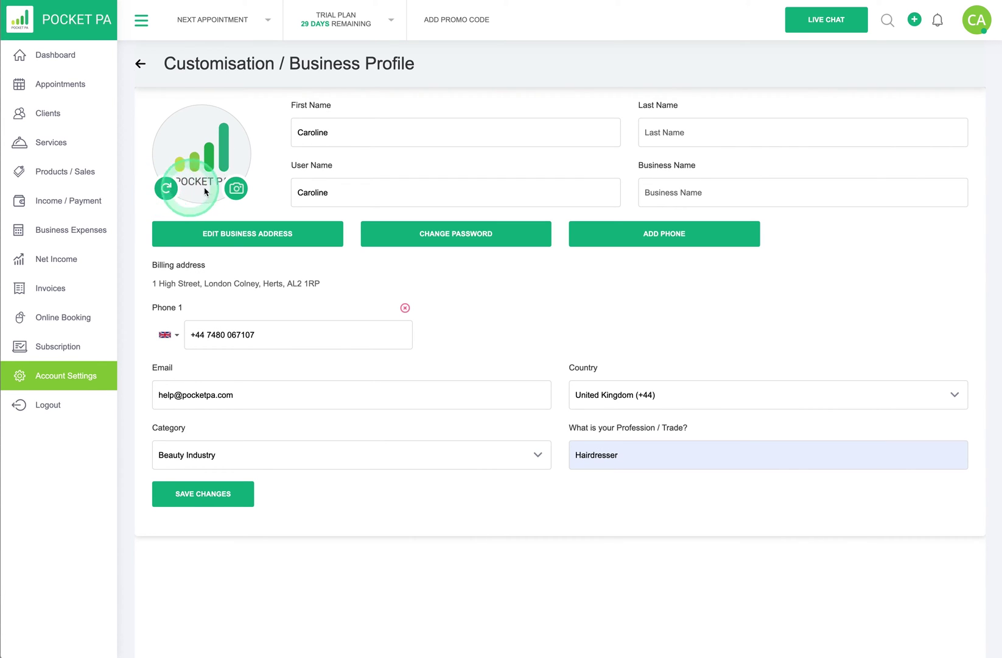
pyautogui.click(224, 493)
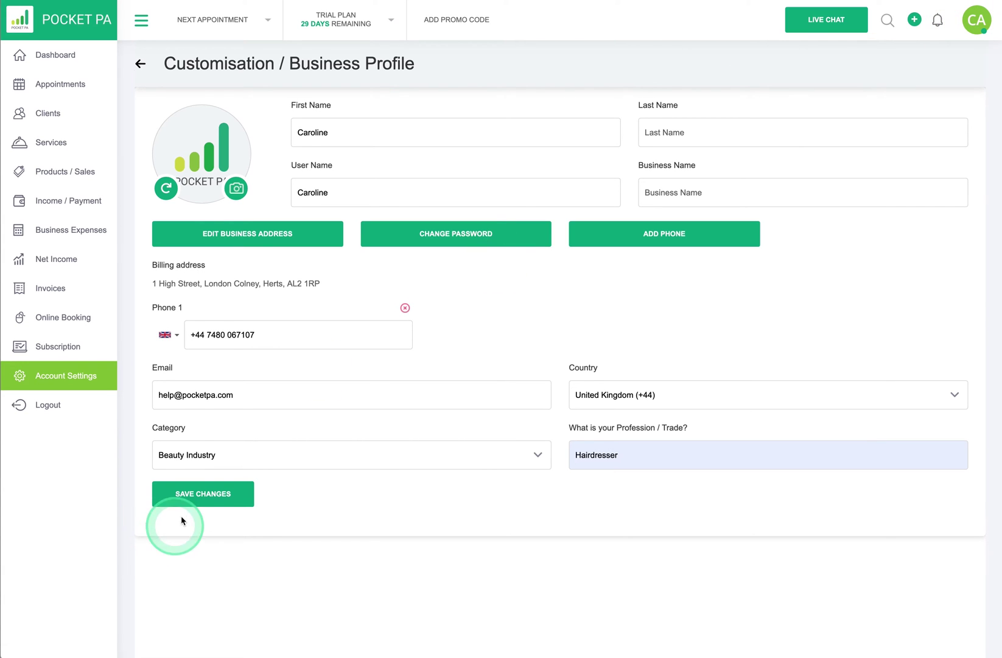
# Step: Save the business profile, dismiss the Success message, and reveal the Current, New and Confirm password fields
pyautogui.click(195, 500)
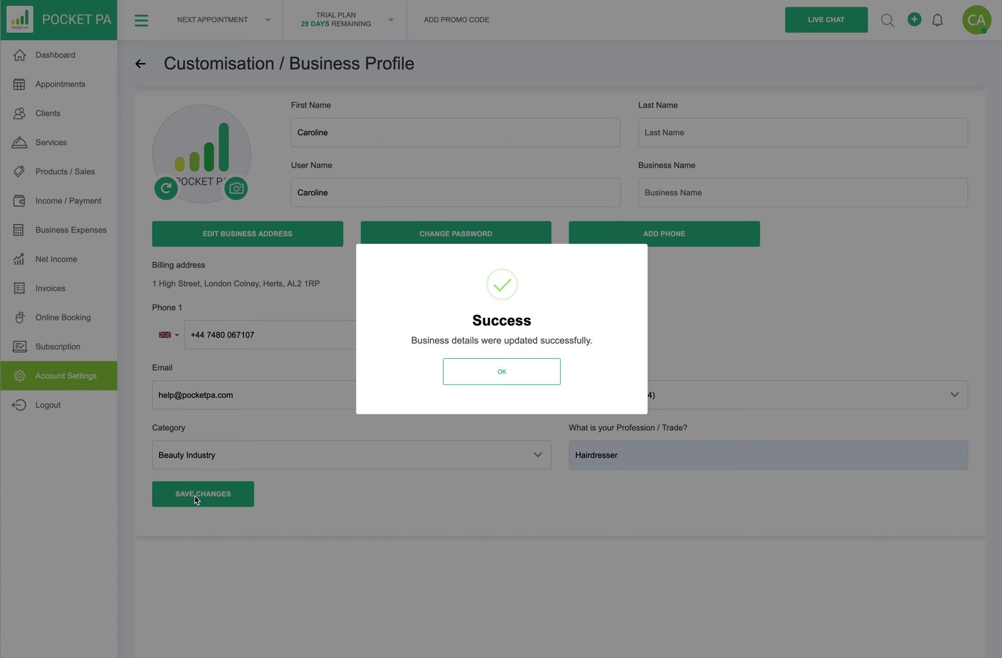
pyautogui.press('Return')
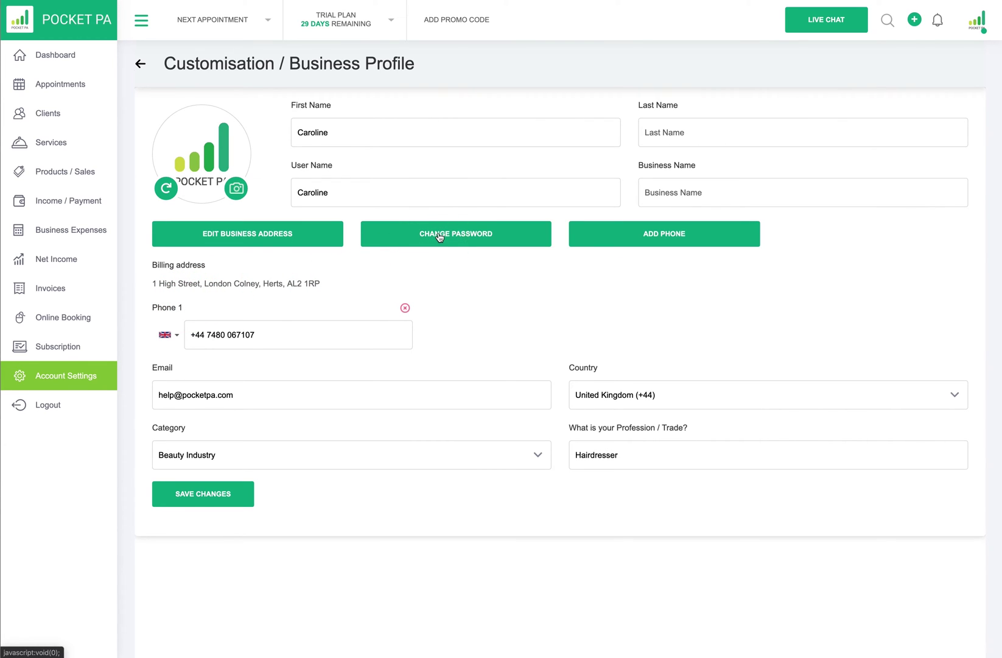
pyautogui.click(439, 237)
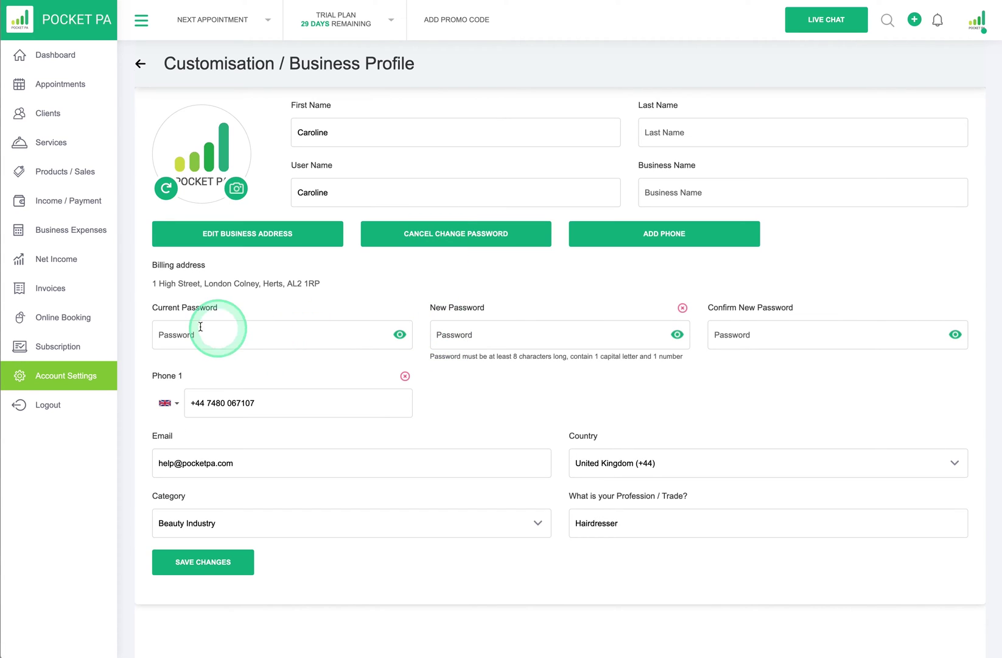
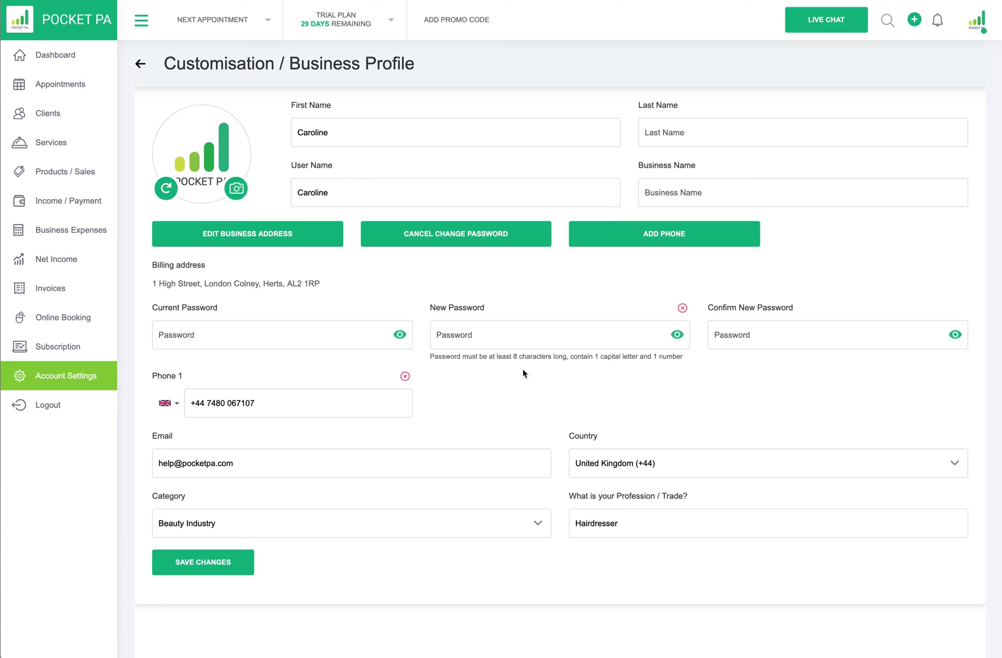
# Step: Open the Customisation Locations list, start a new location, and cancel back to OFFICE at 1 High Street
pyautogui.click(139, 64)
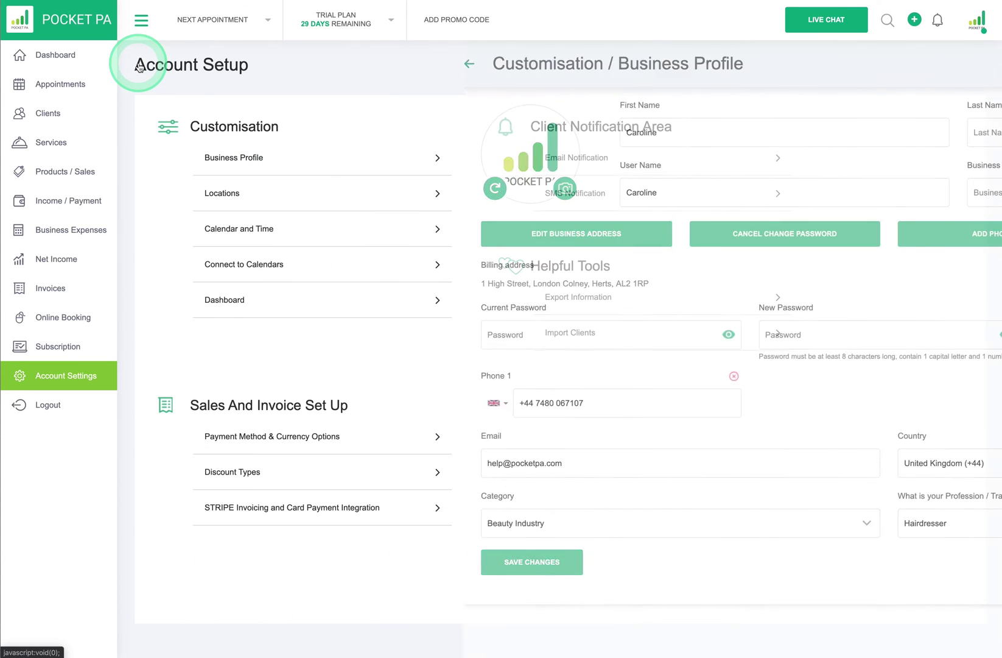
pyautogui.click(219, 193)
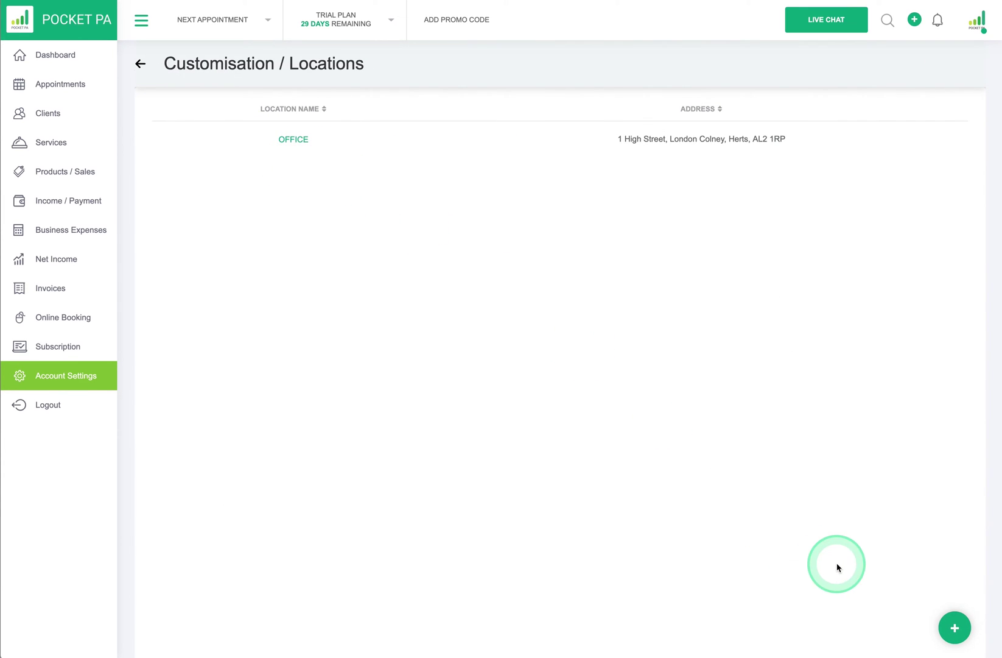
pyautogui.click(954, 632)
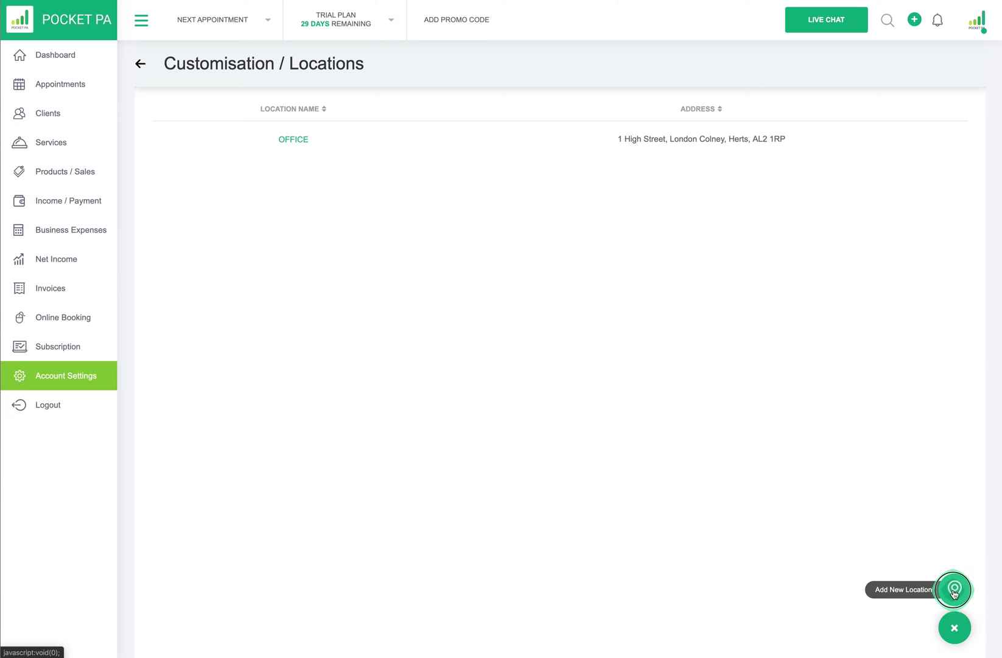
pyautogui.click(953, 591)
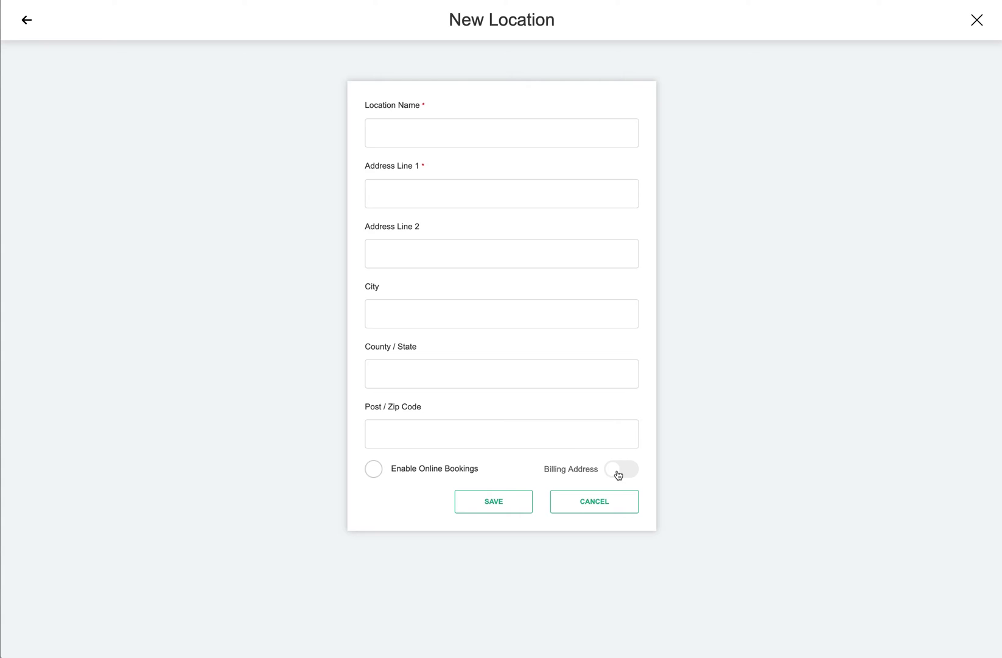
pyautogui.click(590, 500)
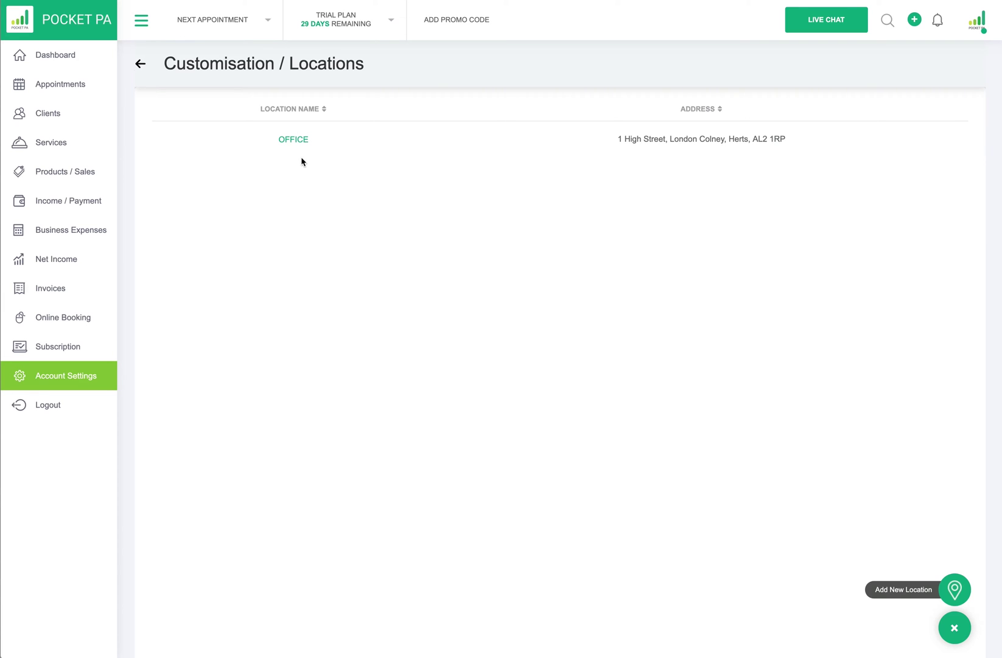
pyautogui.click(309, 131)
# Step: In Calendar and Time, mark Saturday and Sunday as days off and set Monday's start to 09:00AM
pyautogui.click(141, 64)
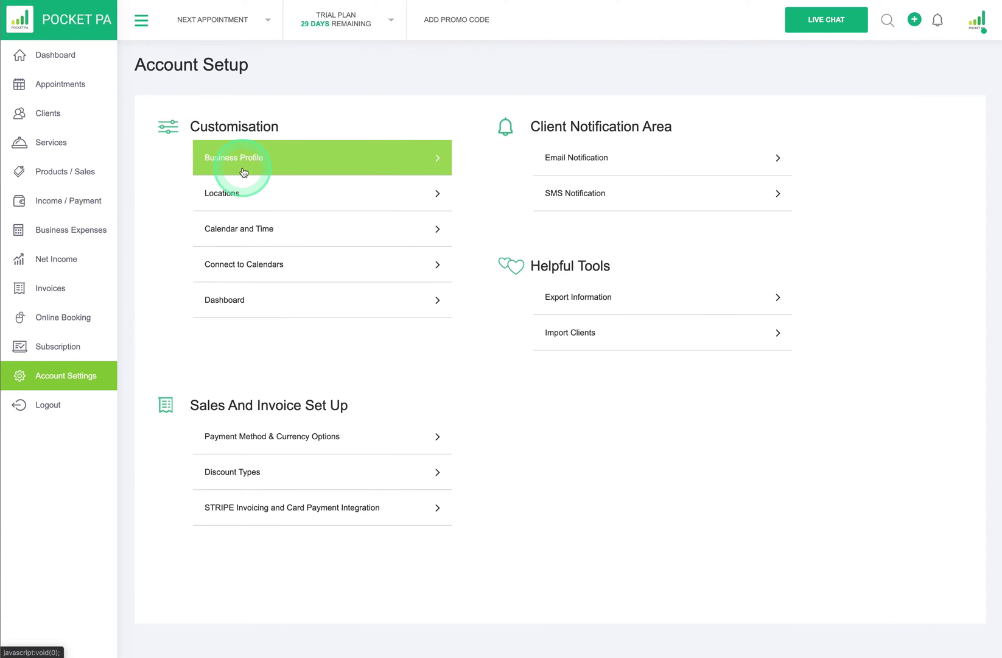
pyautogui.click(238, 235)
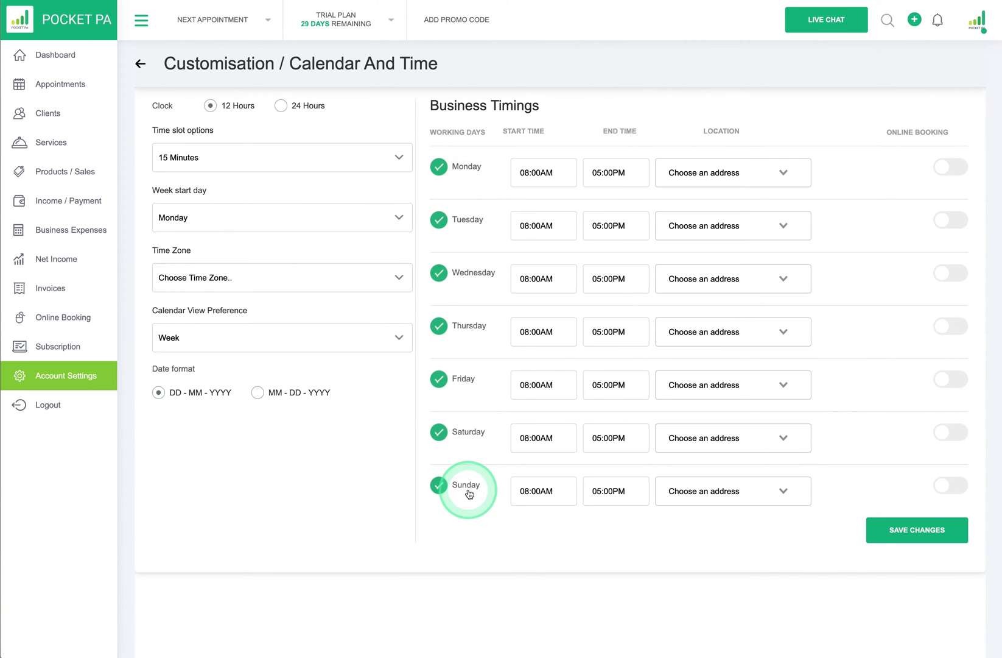
pyautogui.click(440, 485)
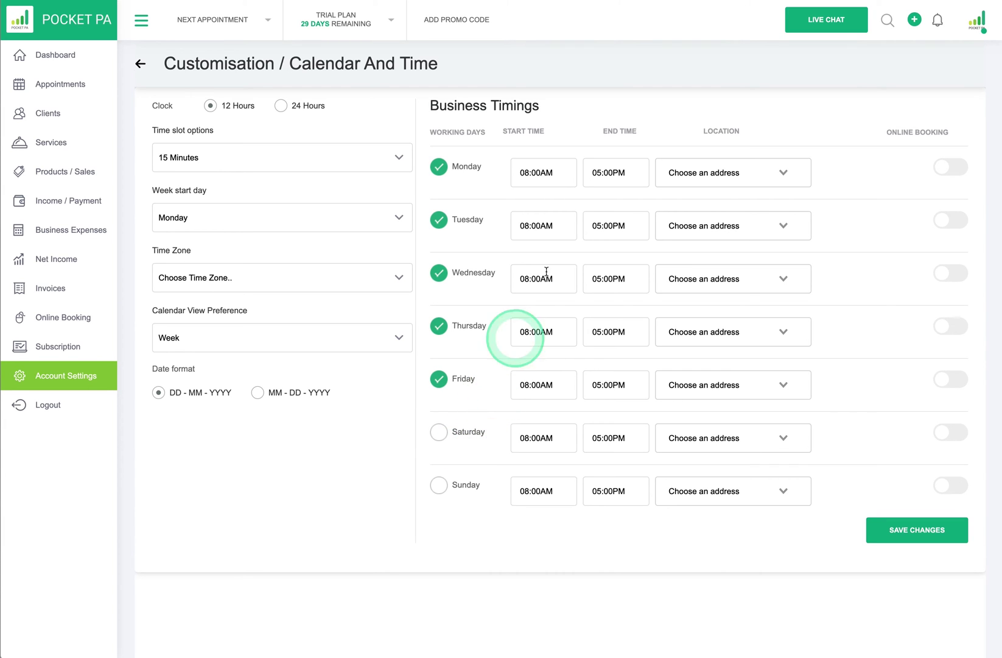
pyautogui.click(535, 174)
pyautogui.click(530, 287)
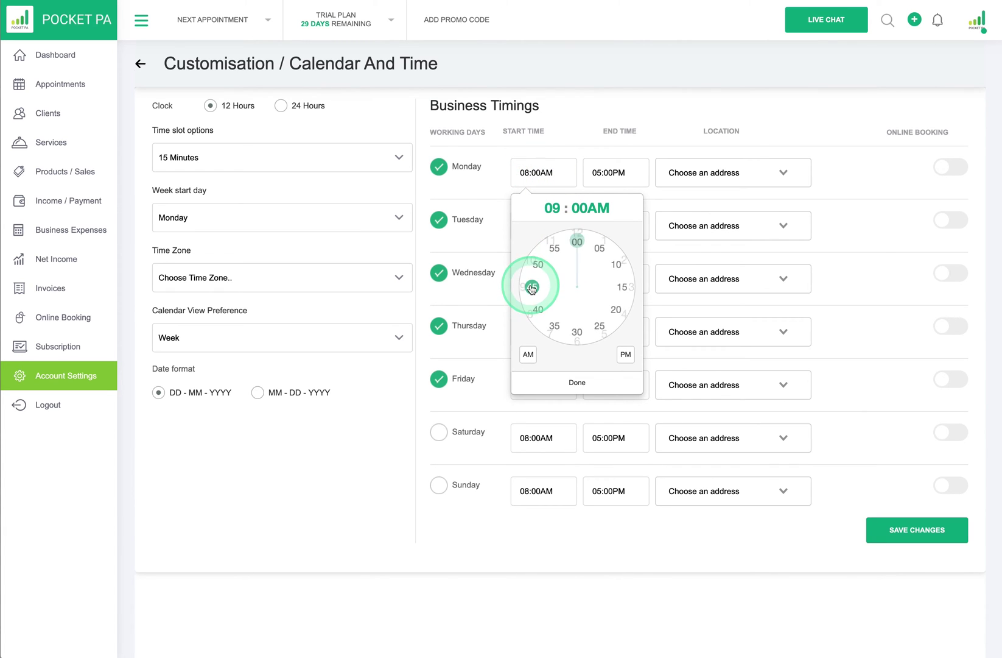
pyautogui.click(577, 241)
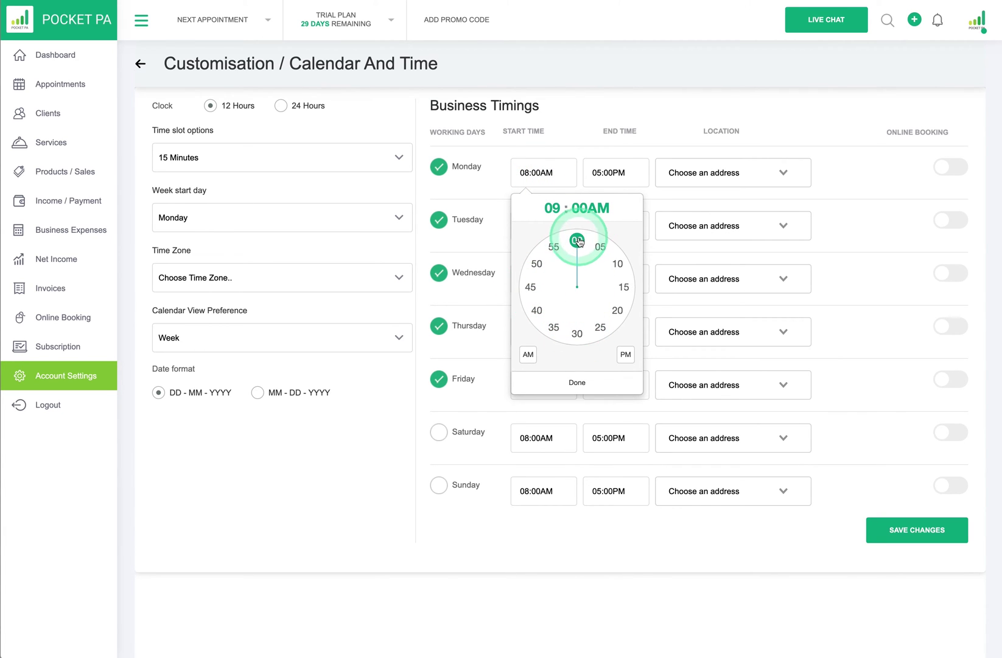
pyautogui.click(528, 354)
pyautogui.click(577, 383)
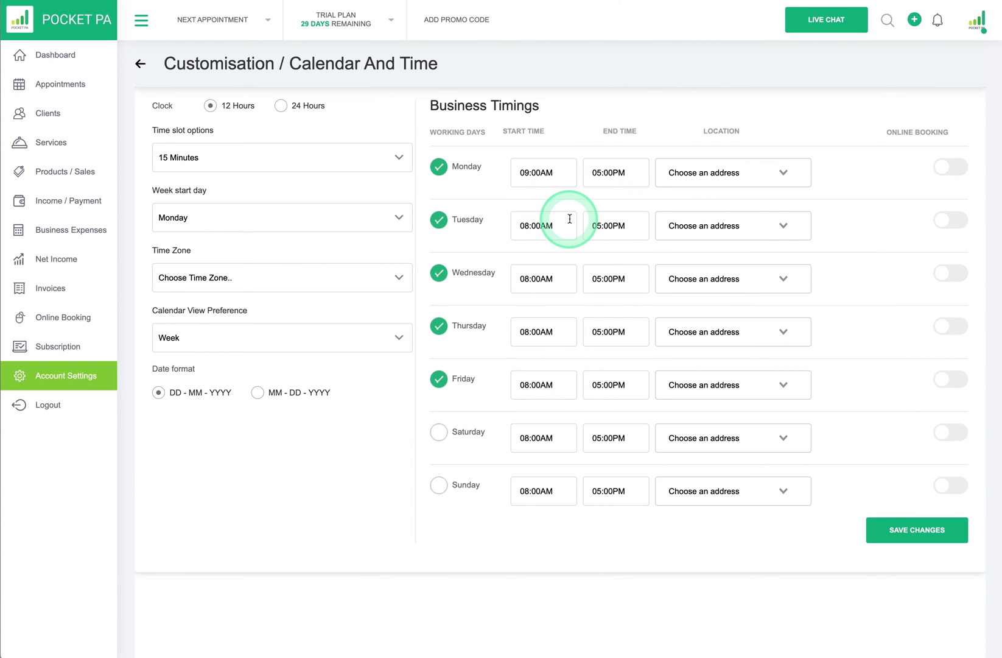
# Step: Set Thursday's business hours to 10:00AM–08:00PM
pyautogui.click(605, 333)
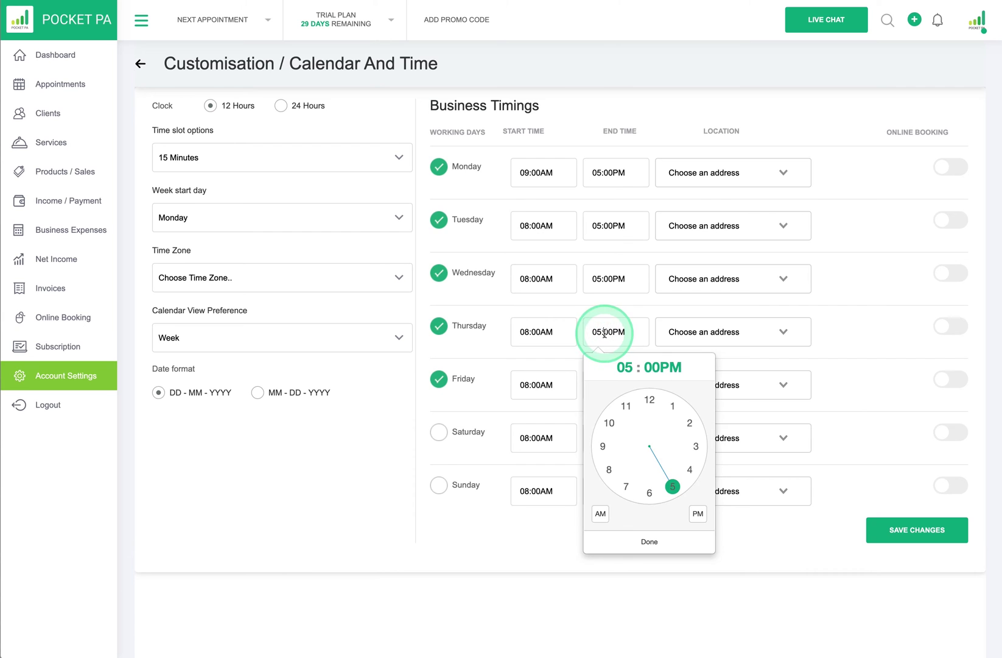
pyautogui.click(609, 469)
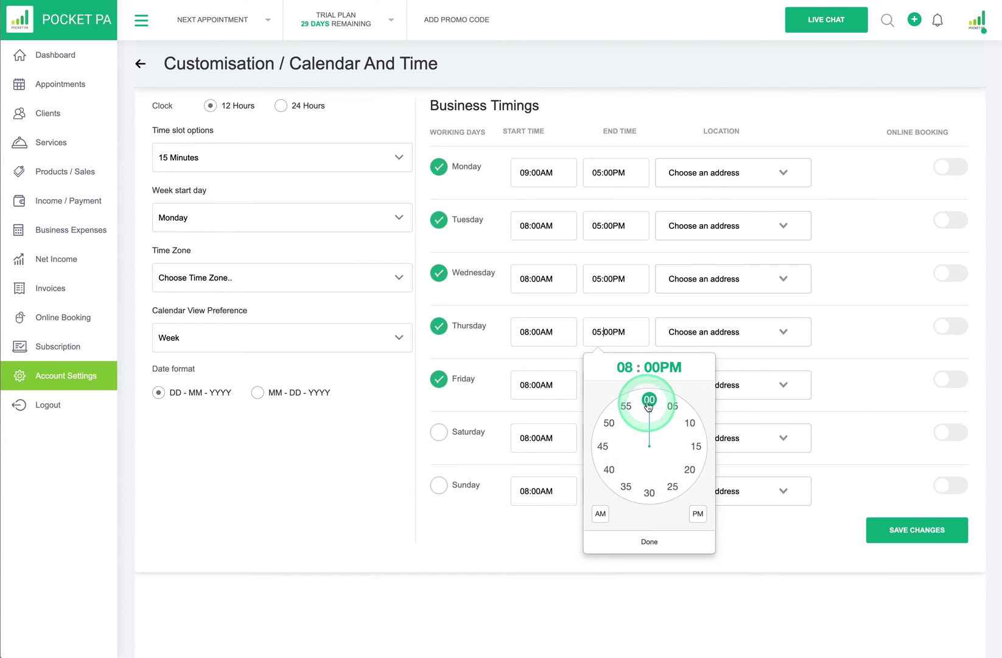
pyautogui.click(698, 514)
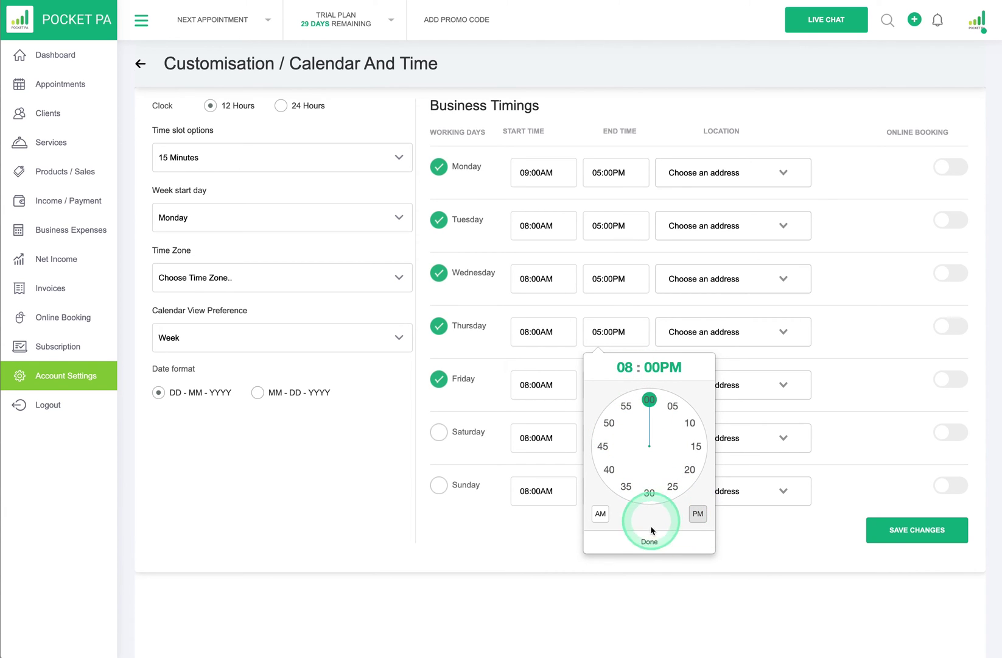
pyautogui.click(651, 540)
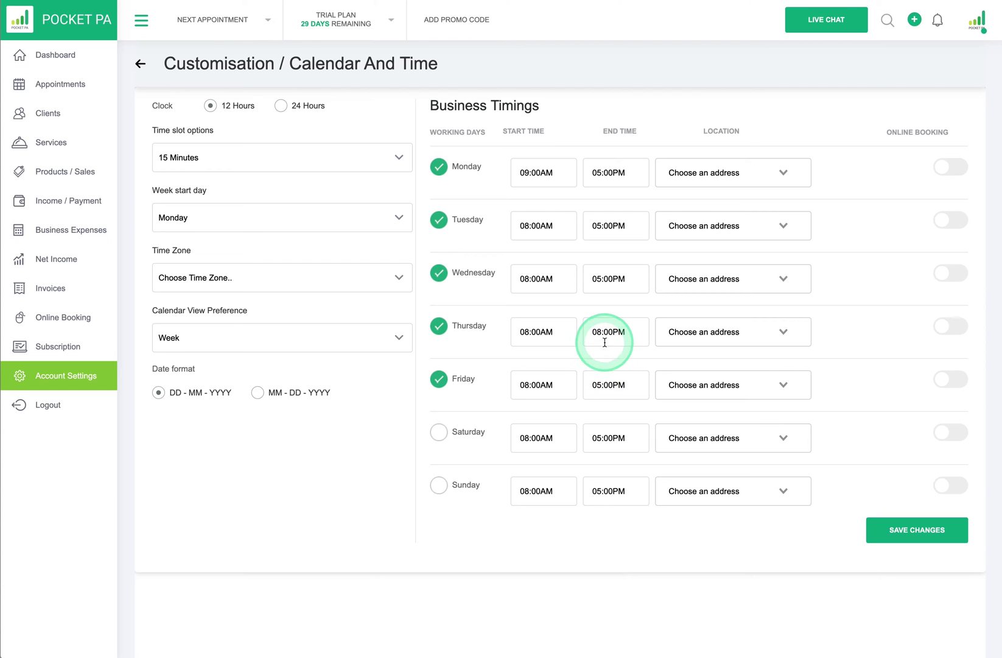
pyautogui.click(546, 332)
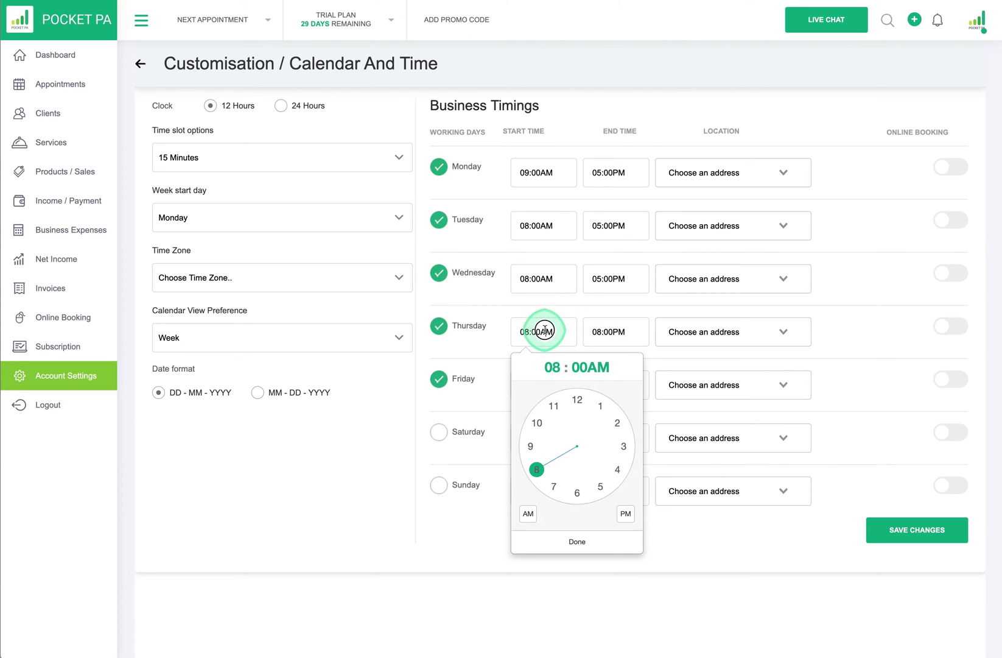
pyautogui.click(538, 423)
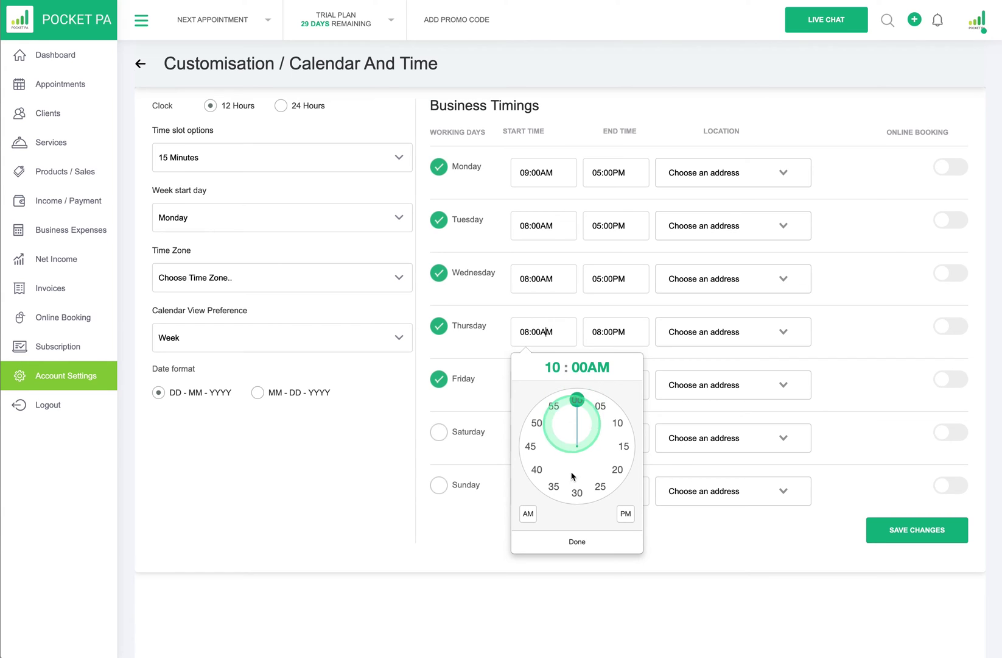
pyautogui.click(578, 542)
pyautogui.click(561, 544)
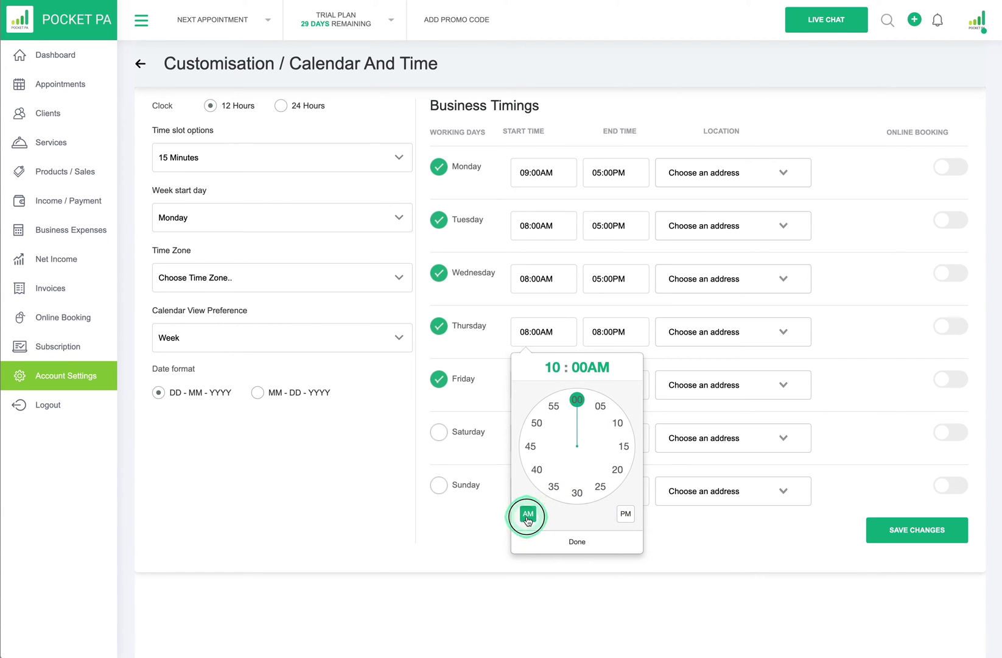
pyautogui.click(567, 541)
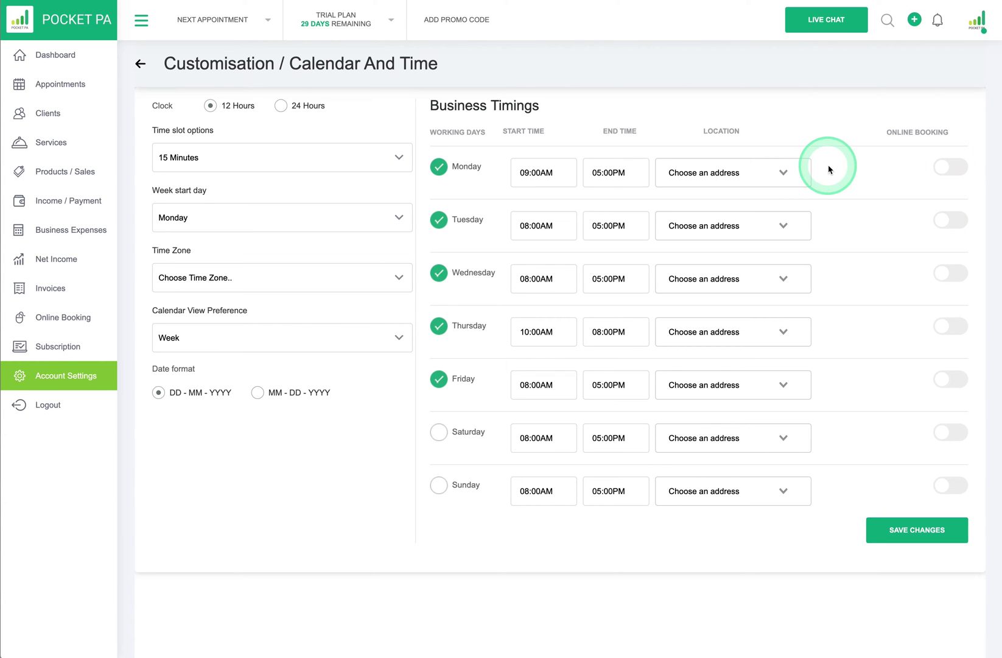
# Step: Switch on Online Booking for Monday and Tuesday and pick OFFICE as each day's Location
pyautogui.click(948, 171)
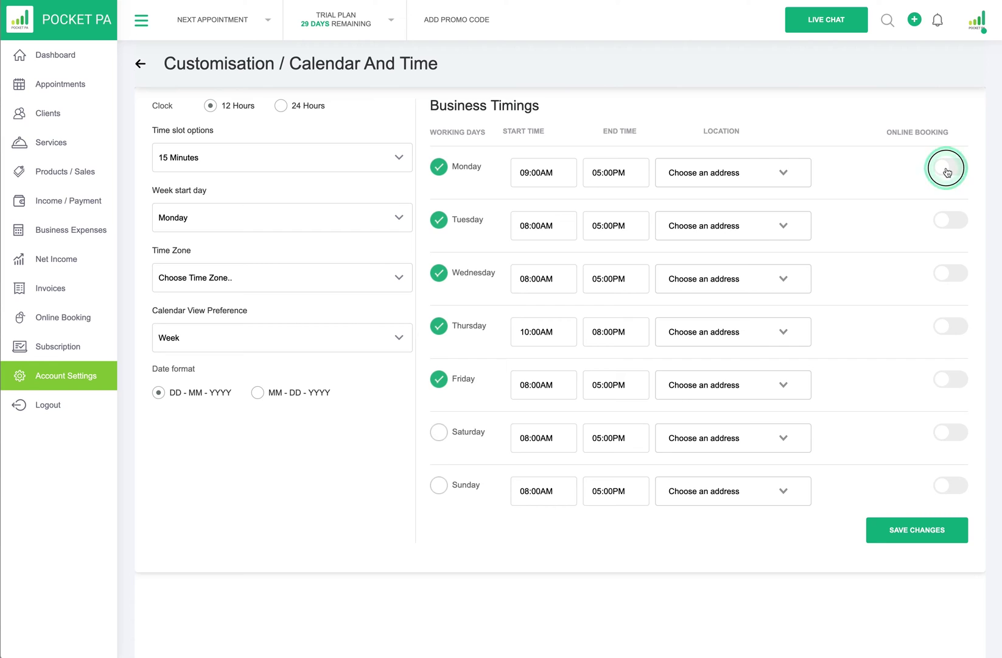
pyautogui.click(949, 220)
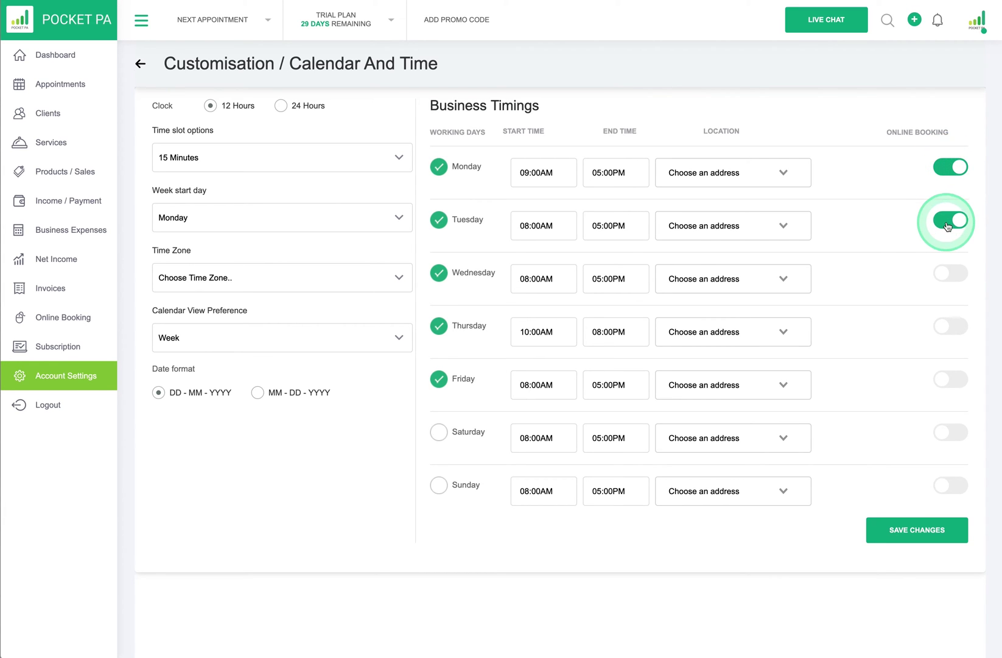
pyautogui.click(782, 174)
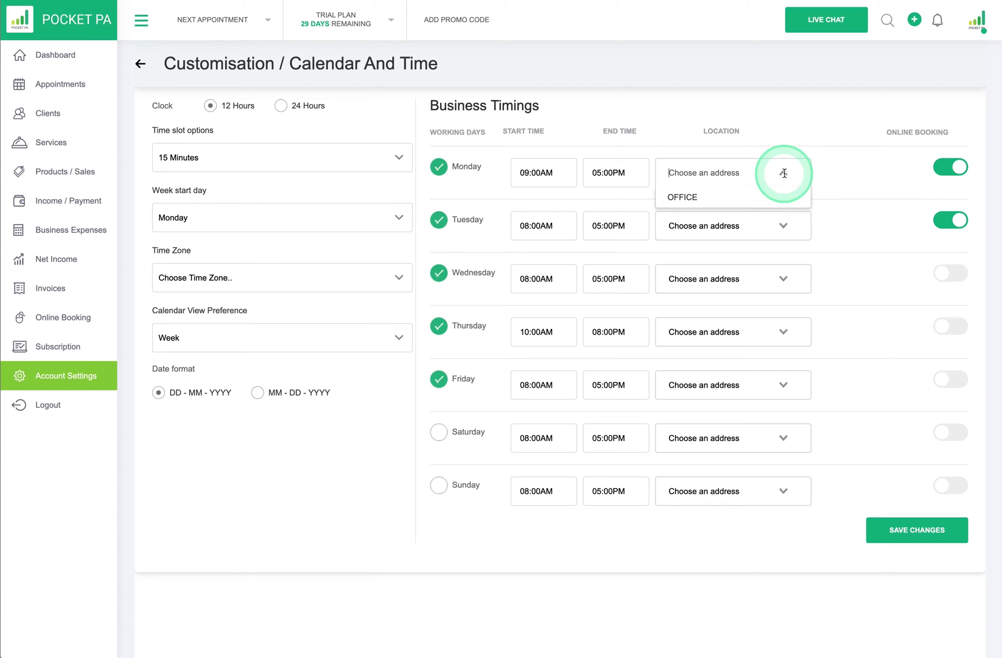
pyautogui.click(765, 201)
pyautogui.click(784, 226)
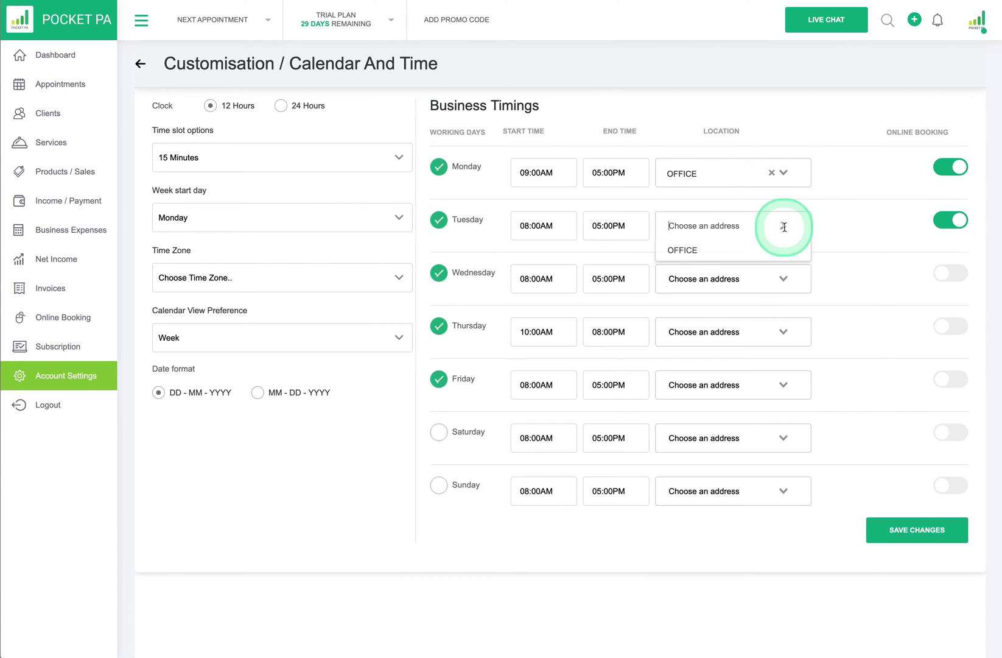
pyautogui.click(738, 250)
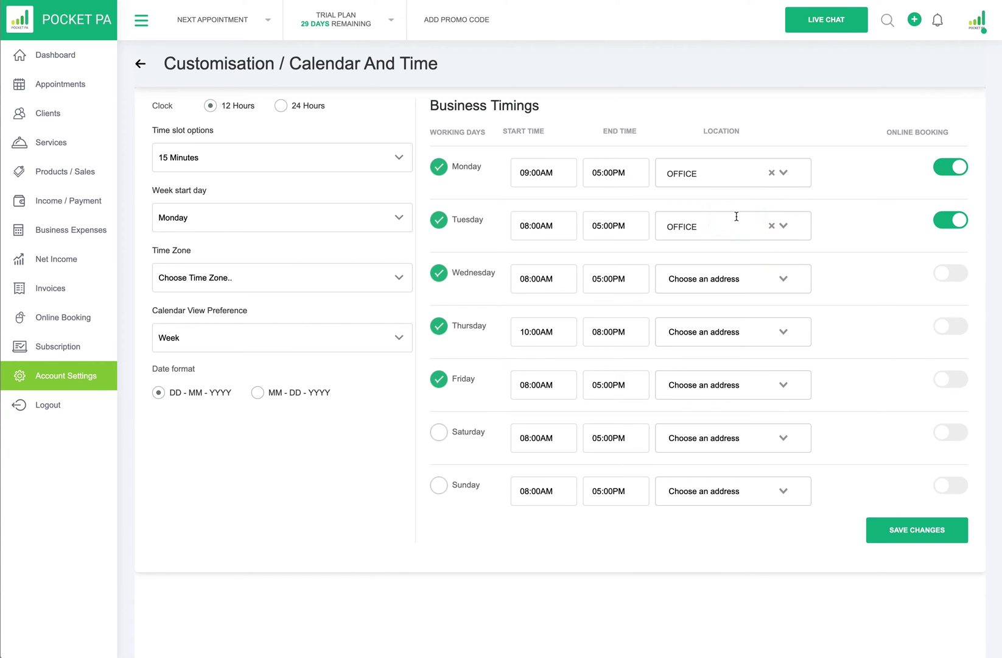
pyautogui.click(764, 184)
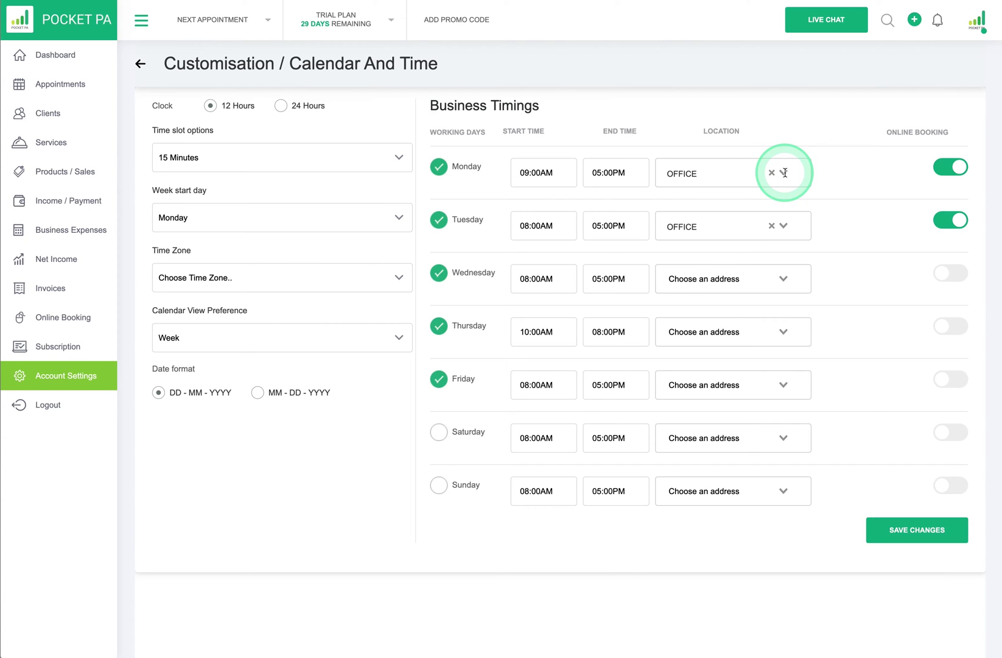
pyautogui.moveTo(785, 172); pyautogui.dragTo(694, 233)
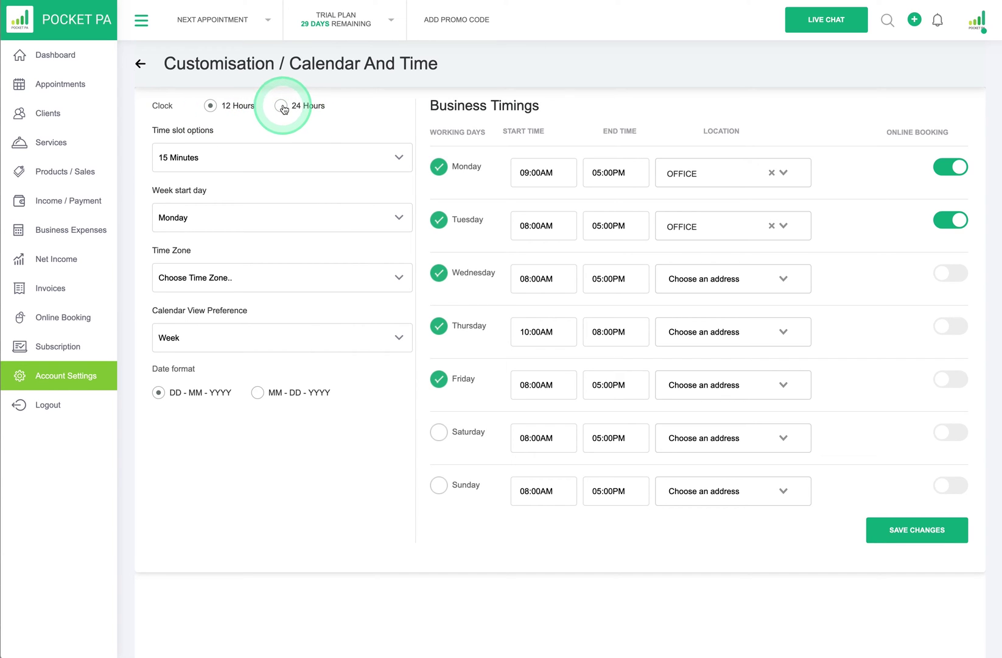
# Step: Keep the 12-hour clock and 15 Minutes time slots, and choose Monday as the week start day
pyautogui.click(211, 106)
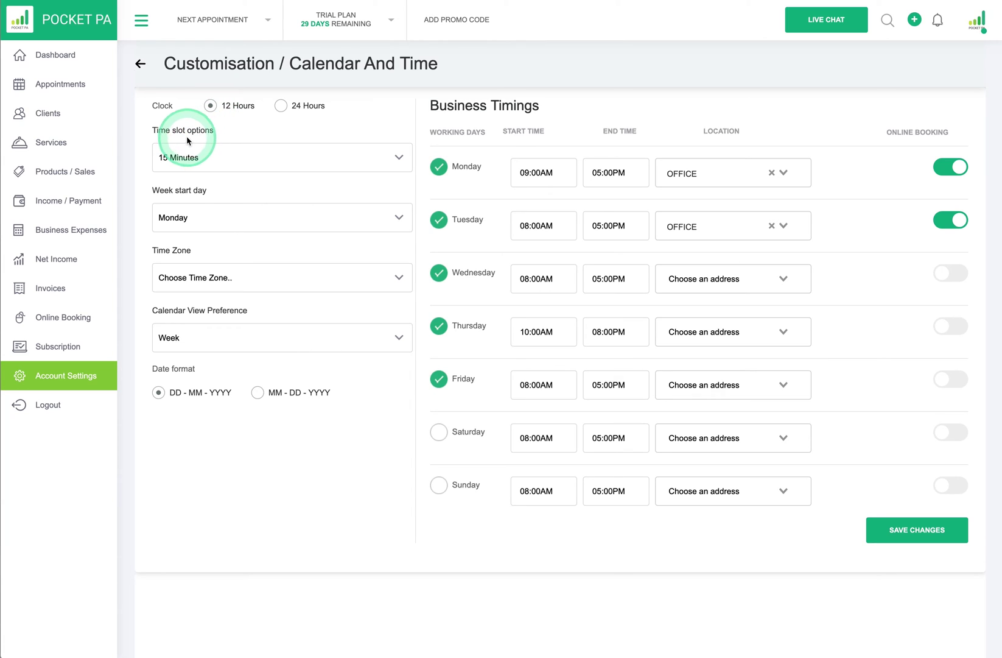
pyautogui.click(400, 160)
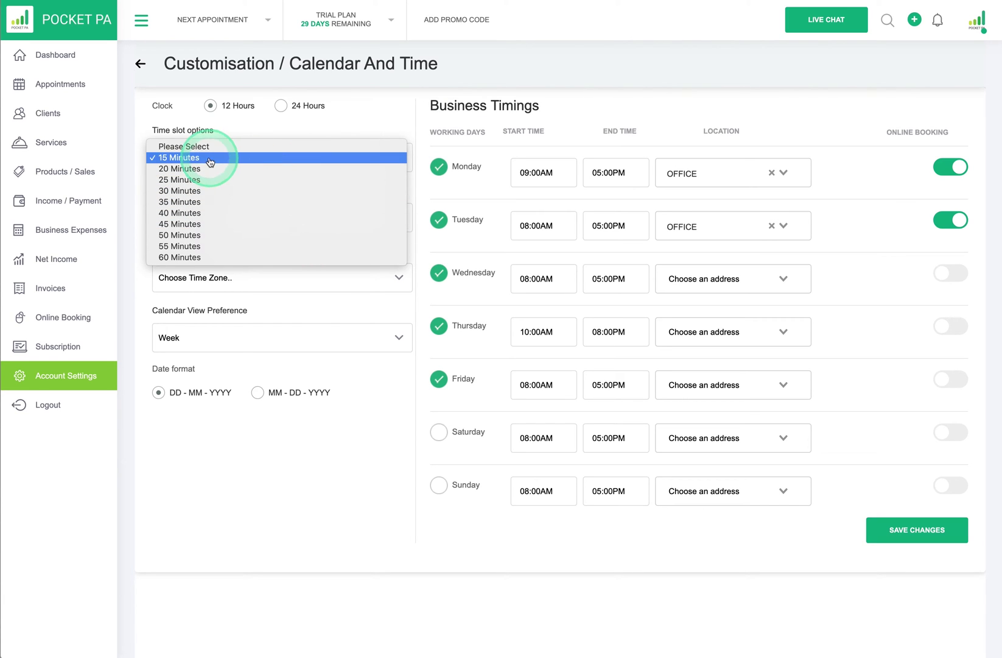
pyautogui.click(189, 160)
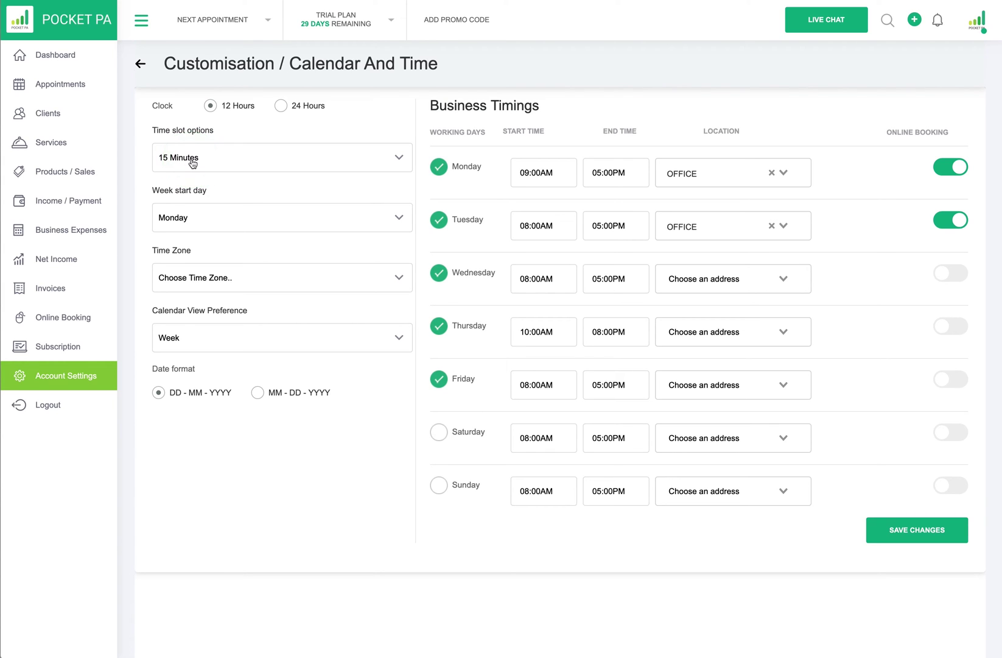
pyautogui.click(187, 218)
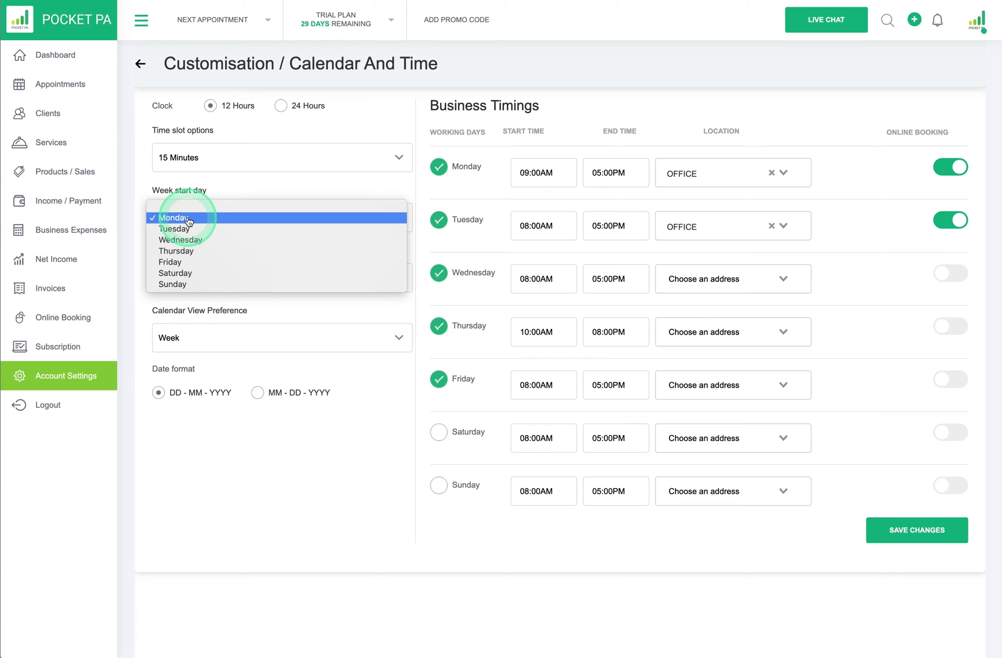
pyautogui.click(188, 219)
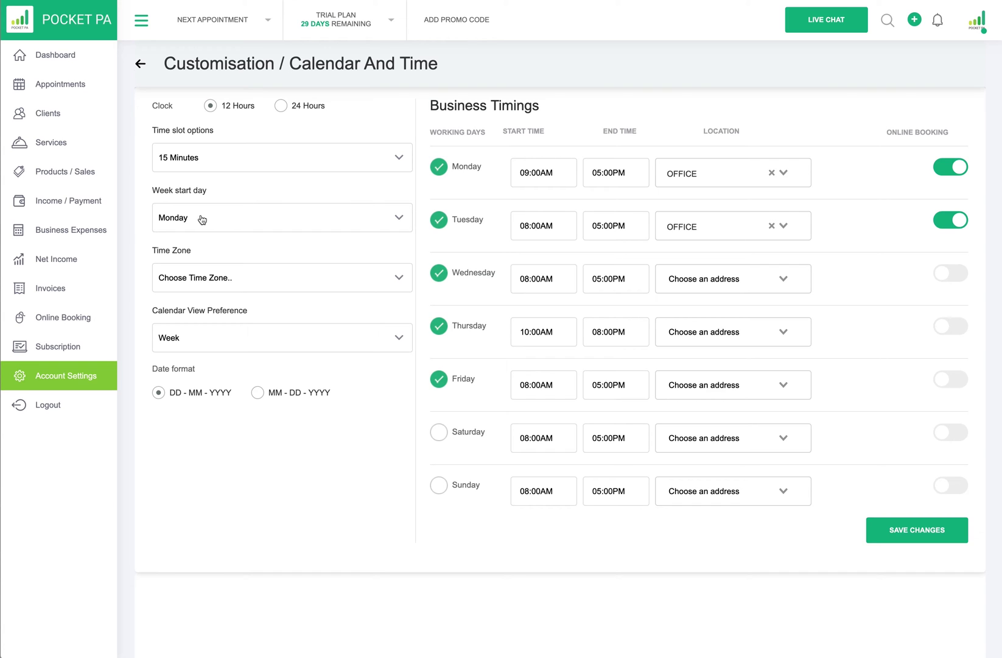
# Step: Choose (UTC+00:00) London as the time zone
pyautogui.click(400, 279)
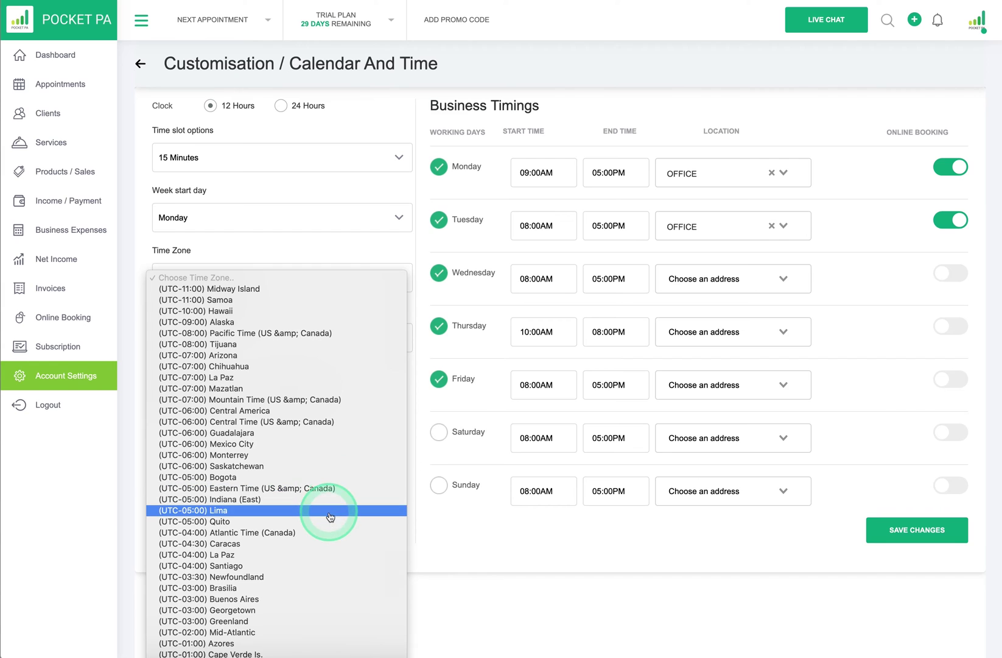
pyautogui.scroll(-5, 327, 570)
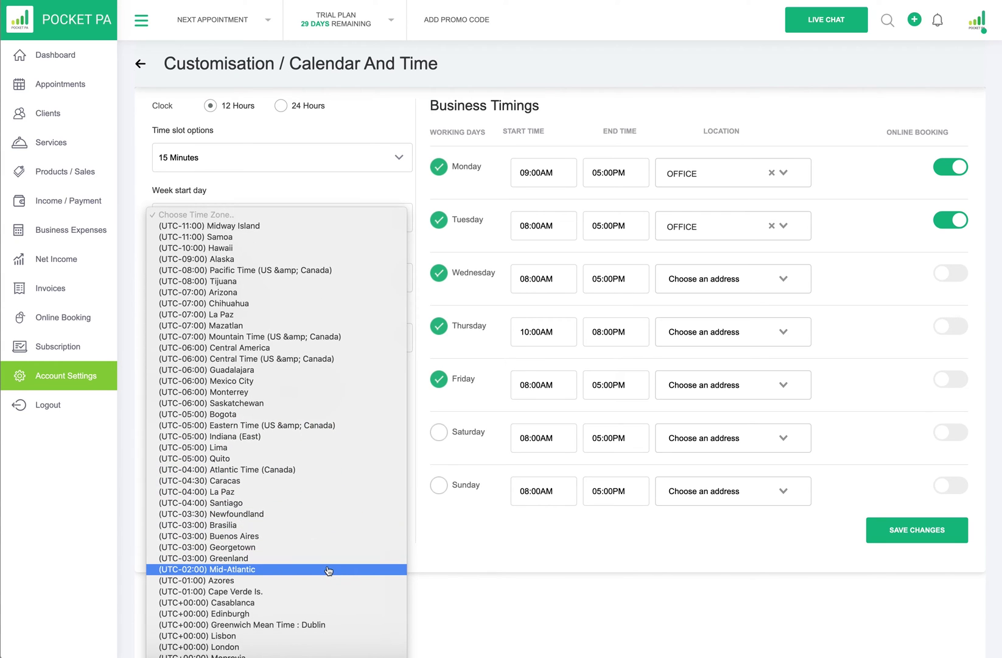
pyautogui.scroll(-3, 329, 570)
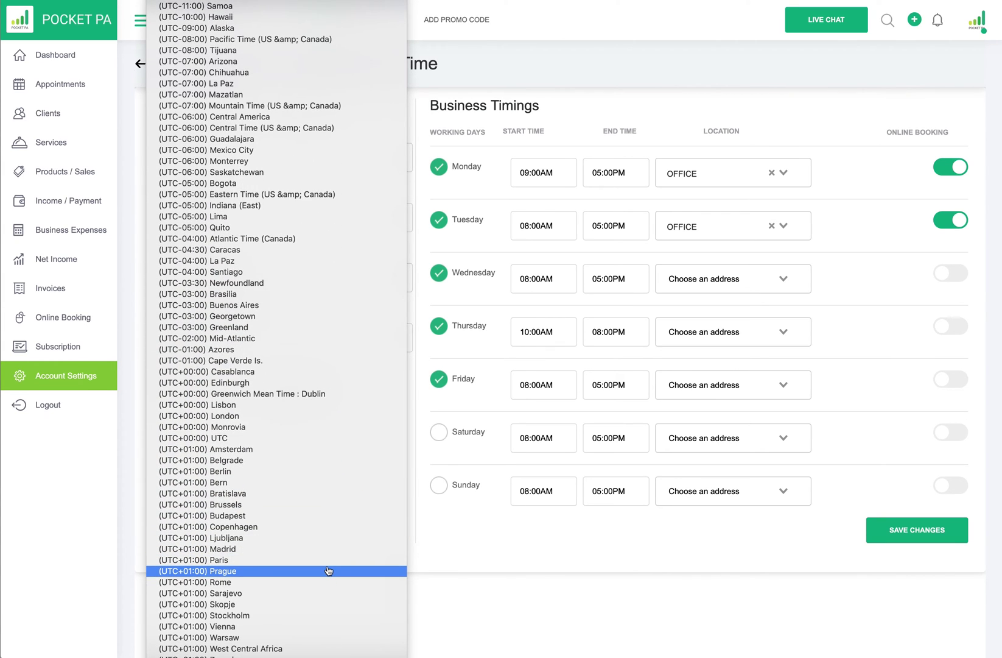
pyautogui.scroll(-3, 328, 570)
pyautogui.click(321, 523)
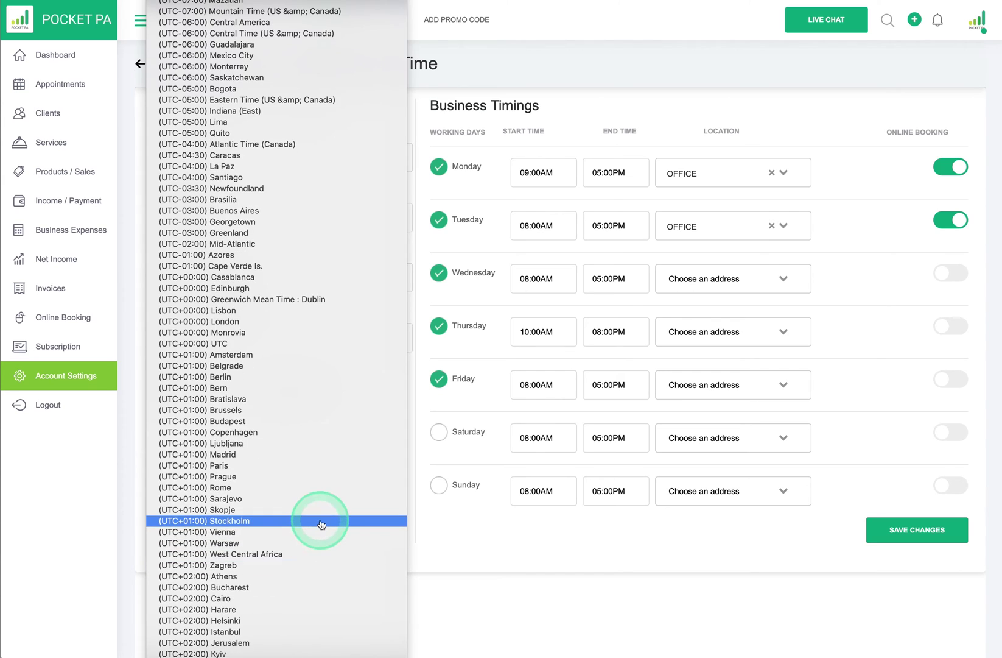
pyautogui.scroll(-3, 322, 524)
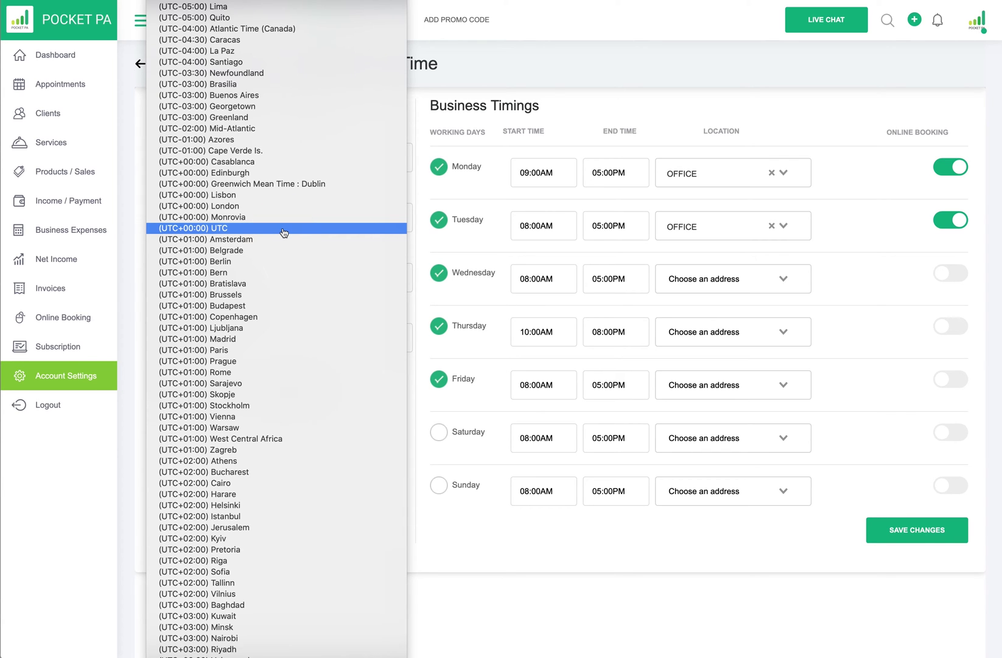
pyautogui.click(280, 184)
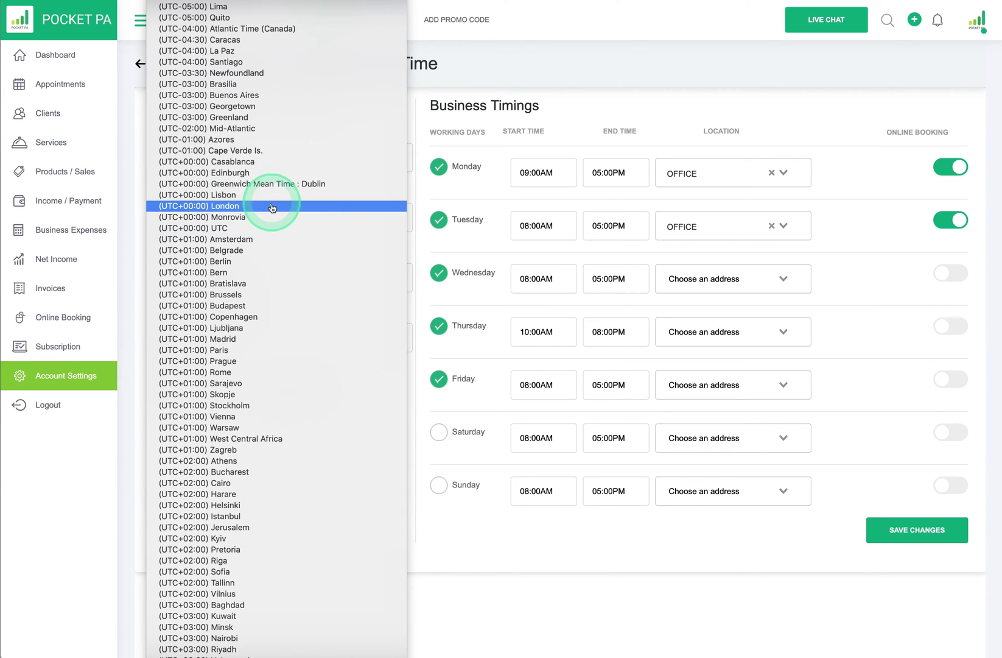
pyautogui.click(270, 206)
pyautogui.click(231, 279)
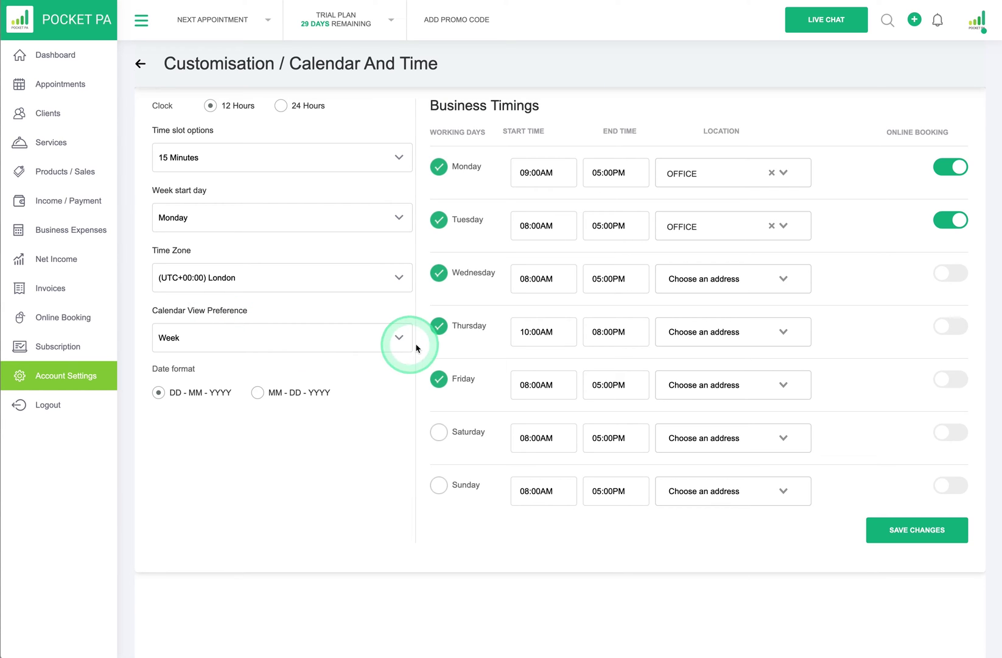
# Step: Keep Week view and DD-MM-YYYY dates, save the calendar settings, and acknowledge the success message
pyautogui.click(399, 338)
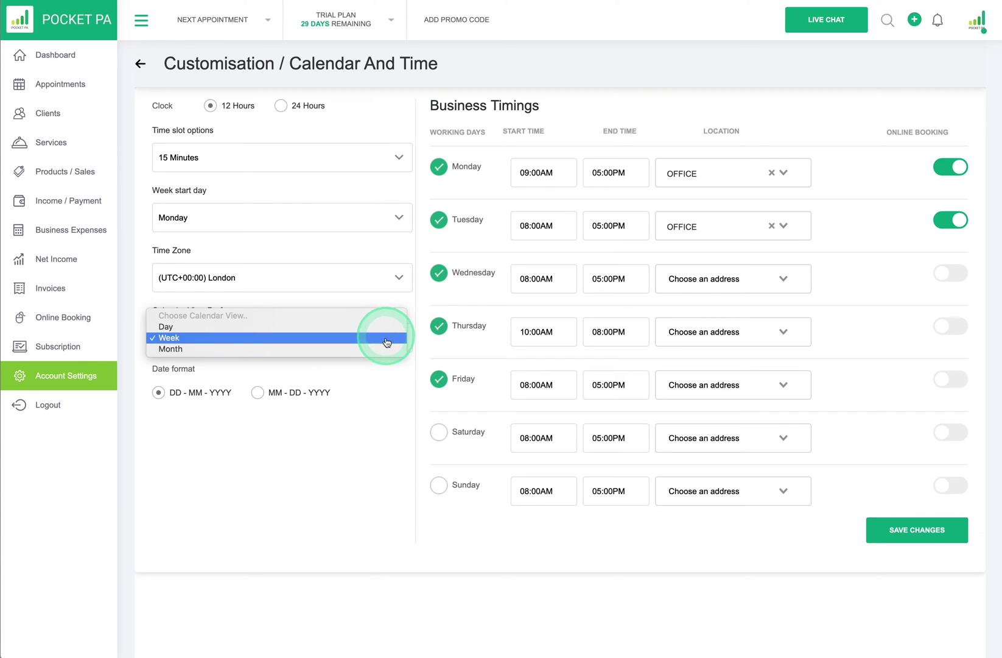
pyautogui.click(386, 338)
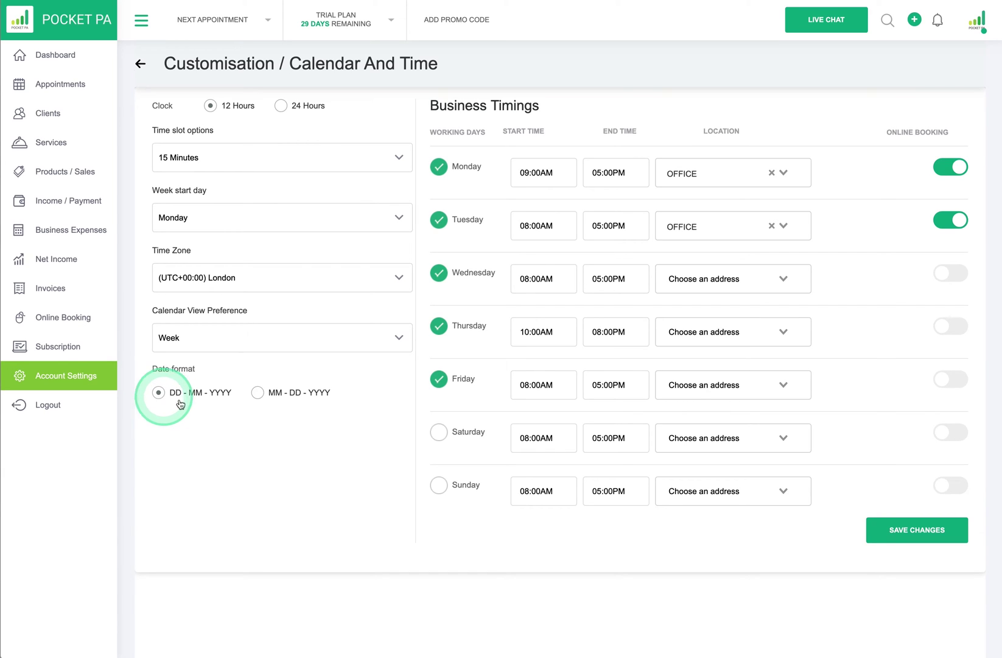
pyautogui.click(258, 393)
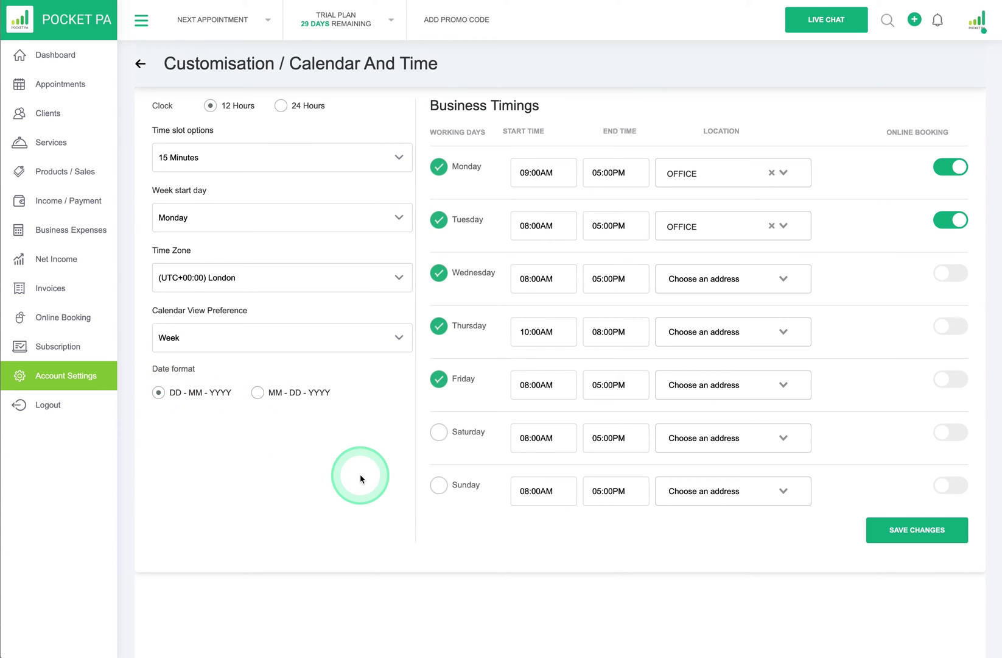
pyautogui.click(904, 533)
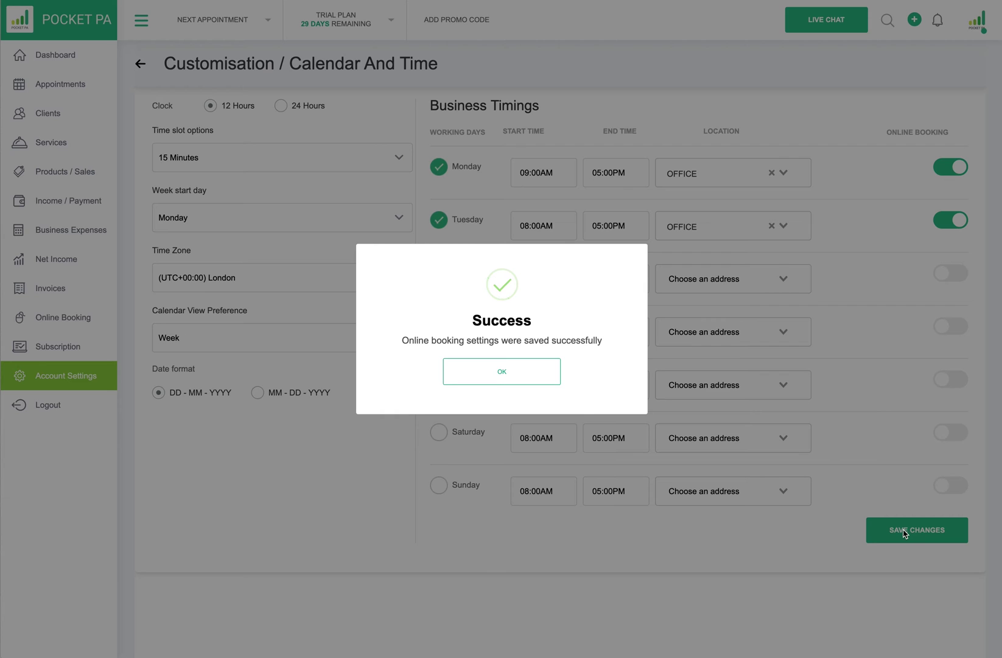
pyautogui.click(905, 534)
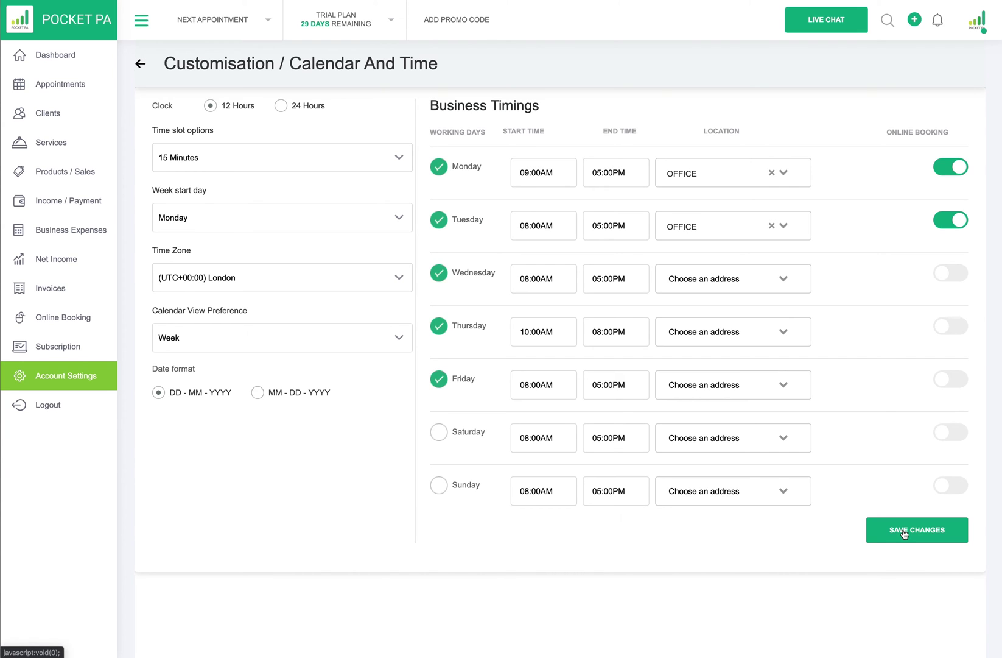
pyautogui.click(877, 525)
# Step: Open Connect to Calendars from Account Setup, then return to the overview
pyautogui.click(140, 64)
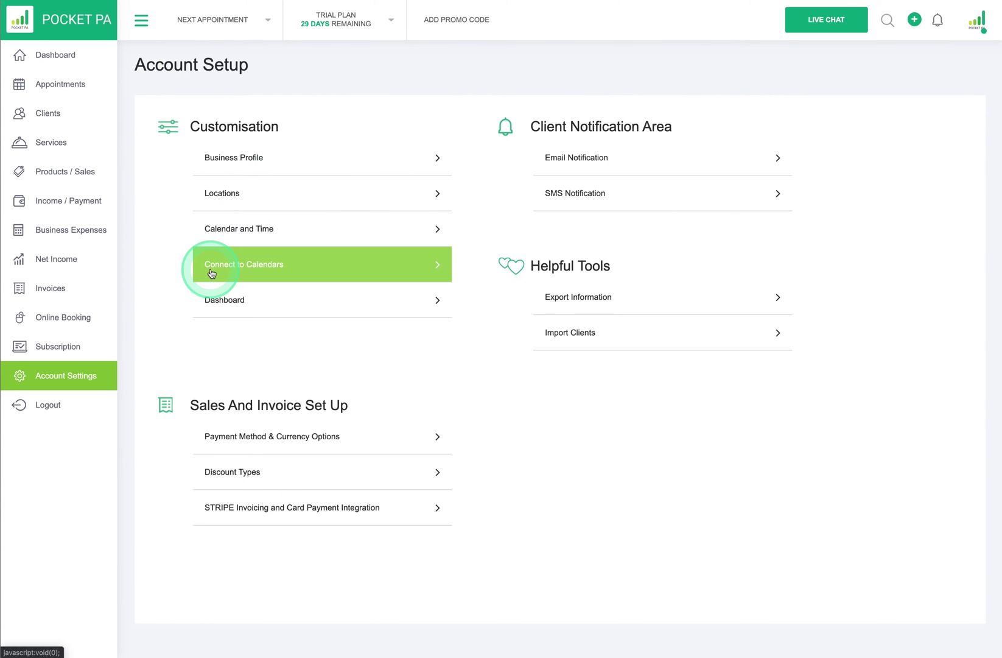
pyautogui.click(238, 264)
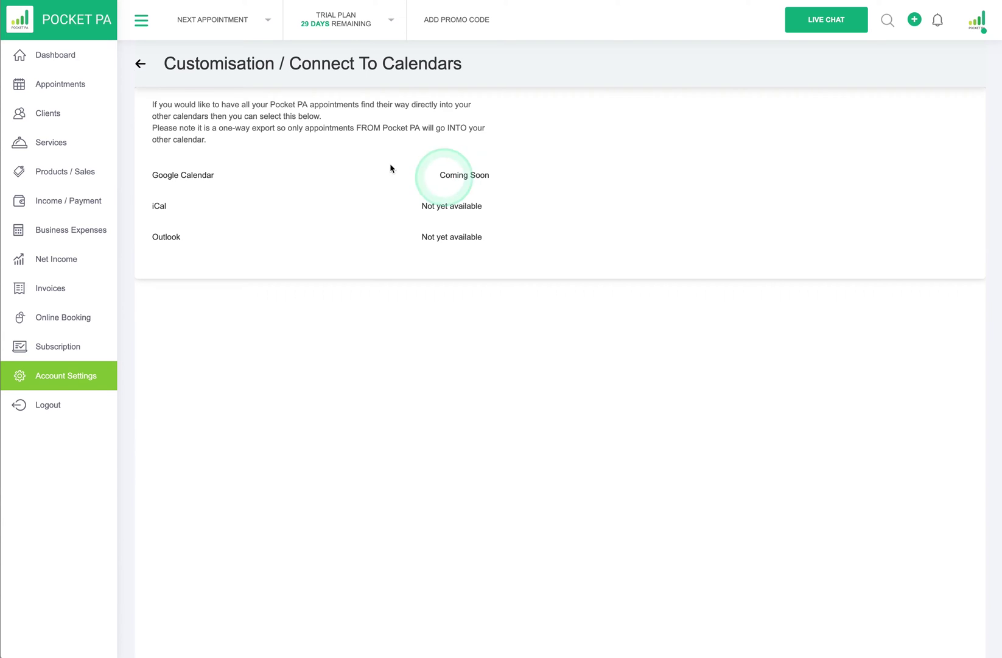
pyautogui.click(140, 65)
# Step: In Dashboard customisation, leave Invoices, Sales and Appointments summary boxes switched on, then go back
pyautogui.click(210, 299)
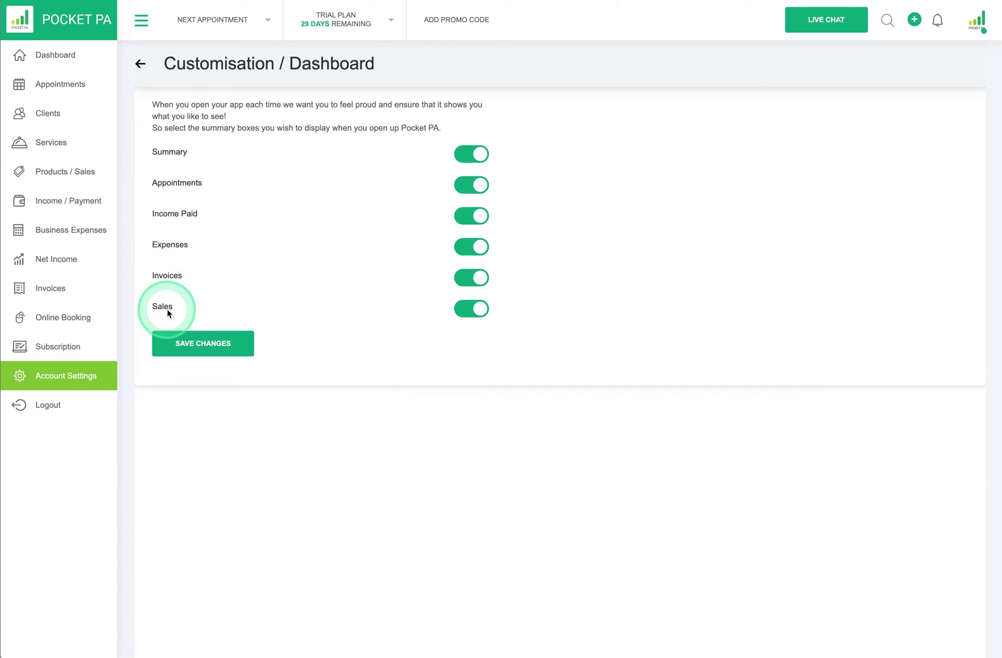
pyautogui.click(478, 278)
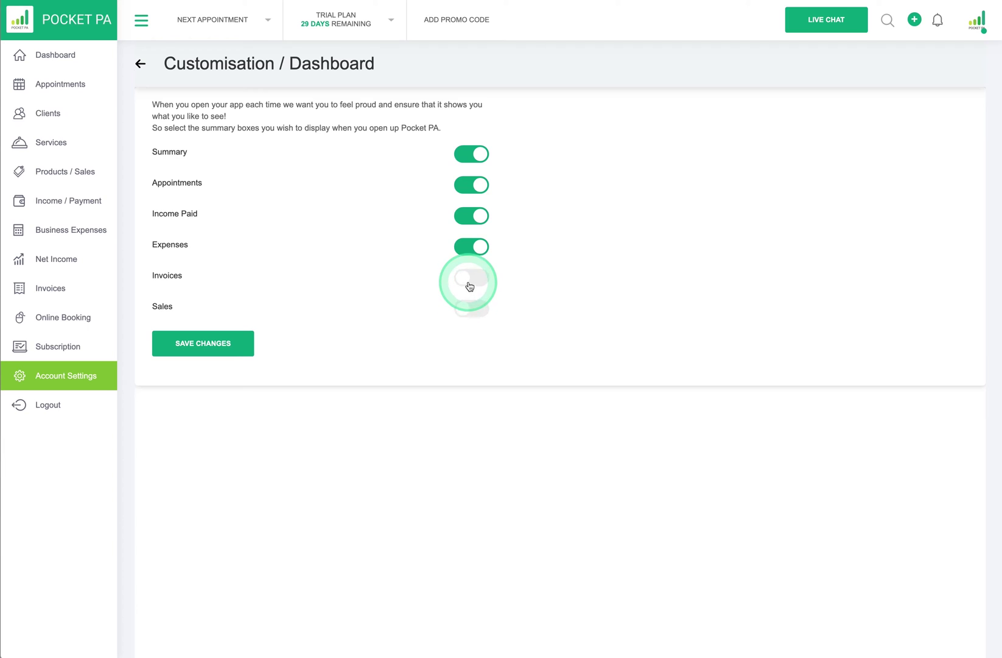
pyautogui.click(469, 277)
pyautogui.click(473, 309)
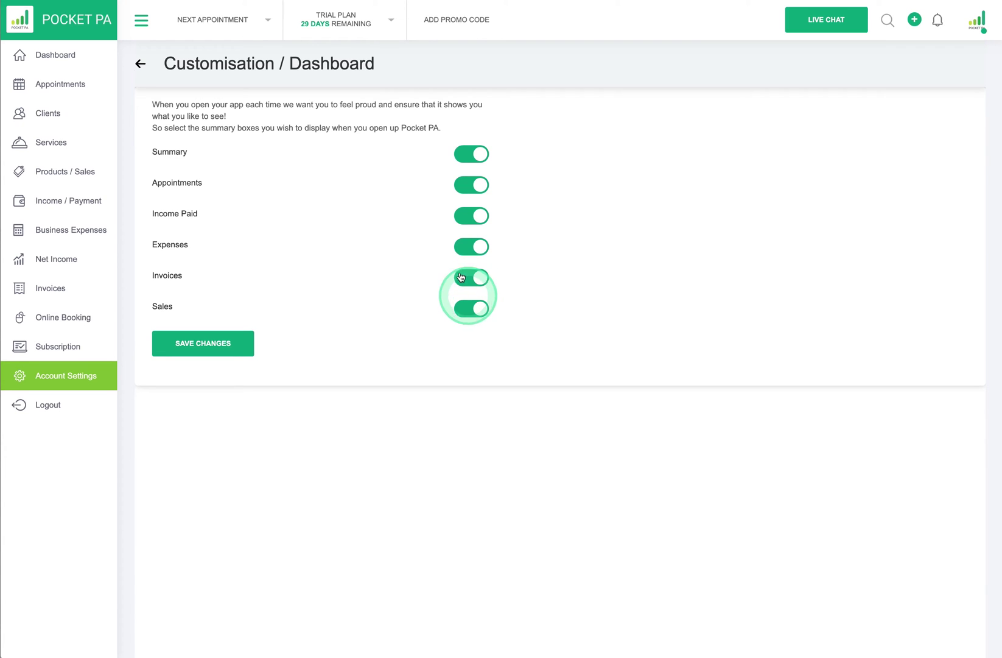
pyautogui.click(468, 185)
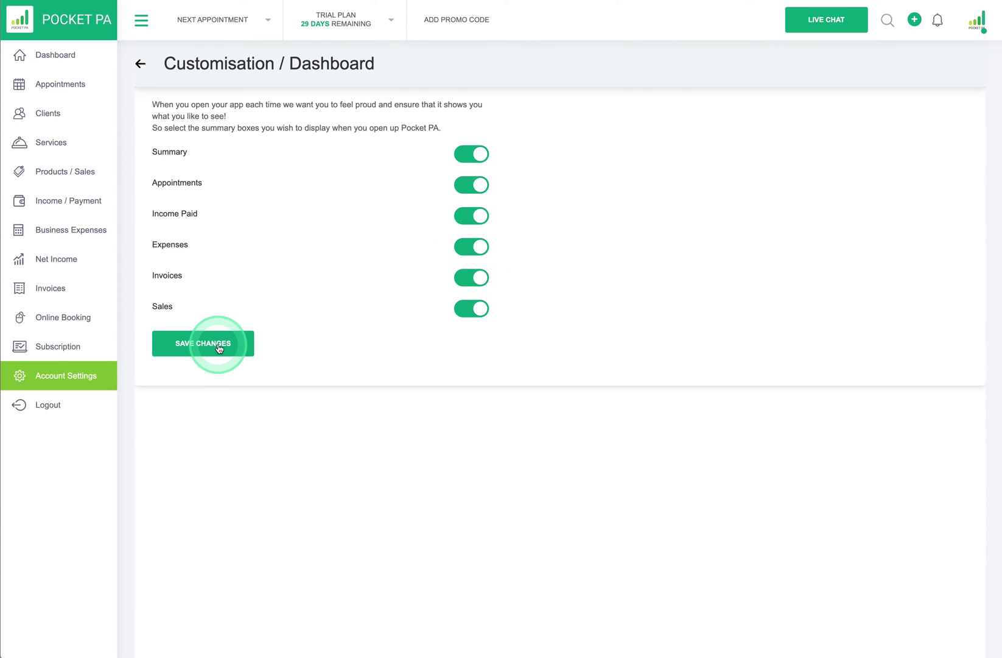
pyautogui.click(140, 63)
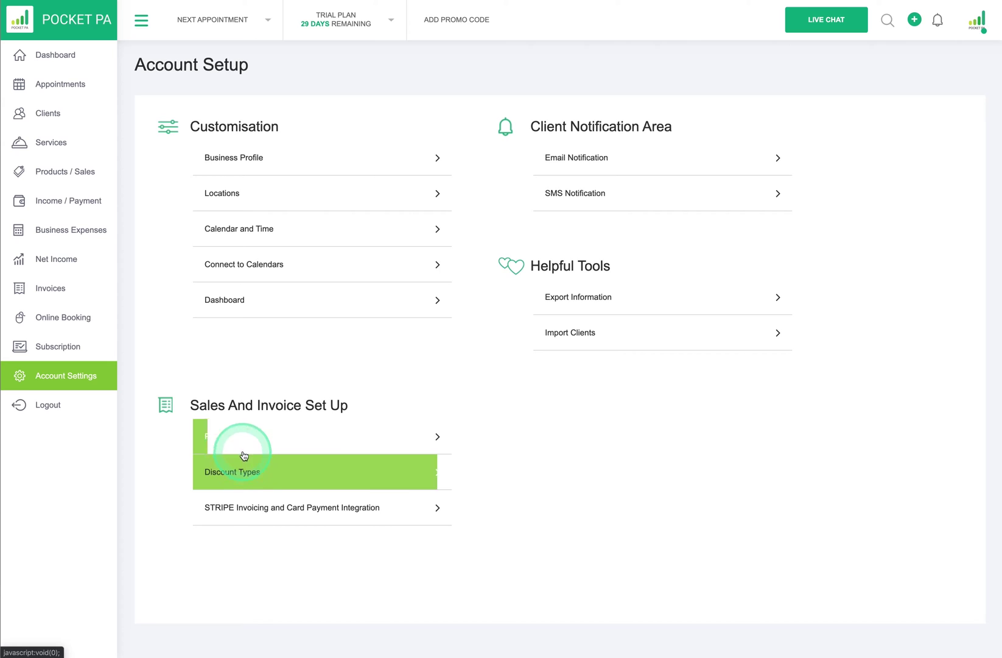
# Step: Open Email Notification under Client Notification Area
pyautogui.click(247, 509)
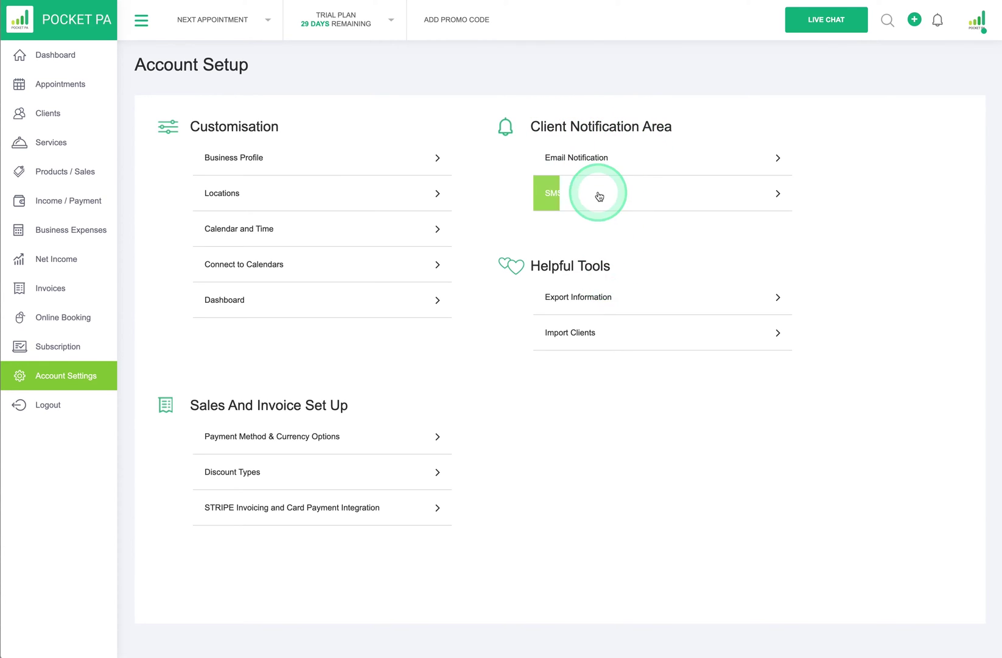
pyautogui.click(589, 160)
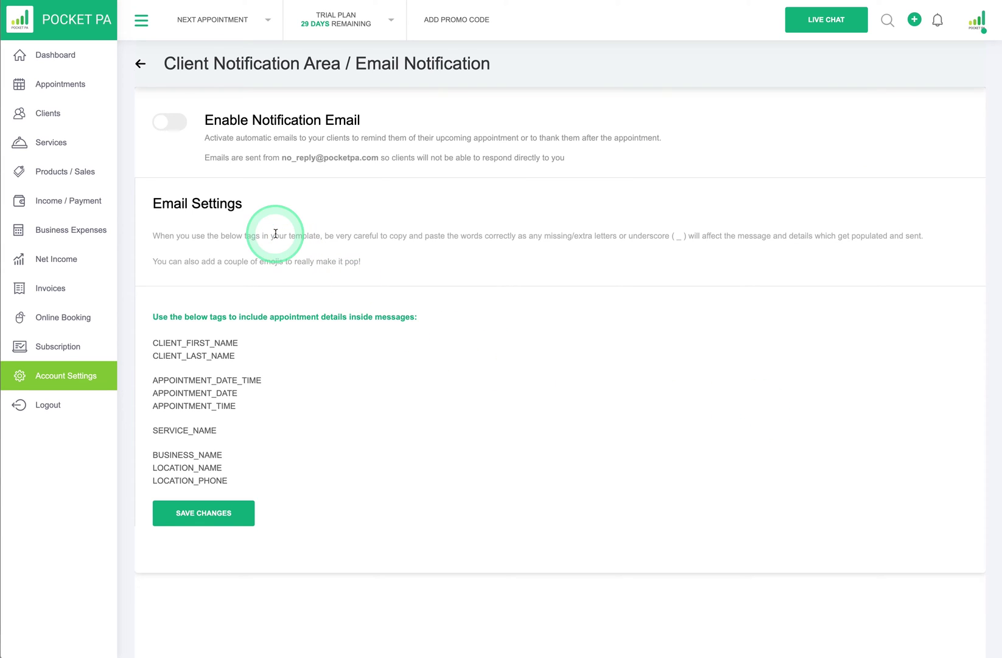
# Step: Enable notification emails, review the 12 Hours reminder template, then move to the thank-you email
pyautogui.click(165, 123)
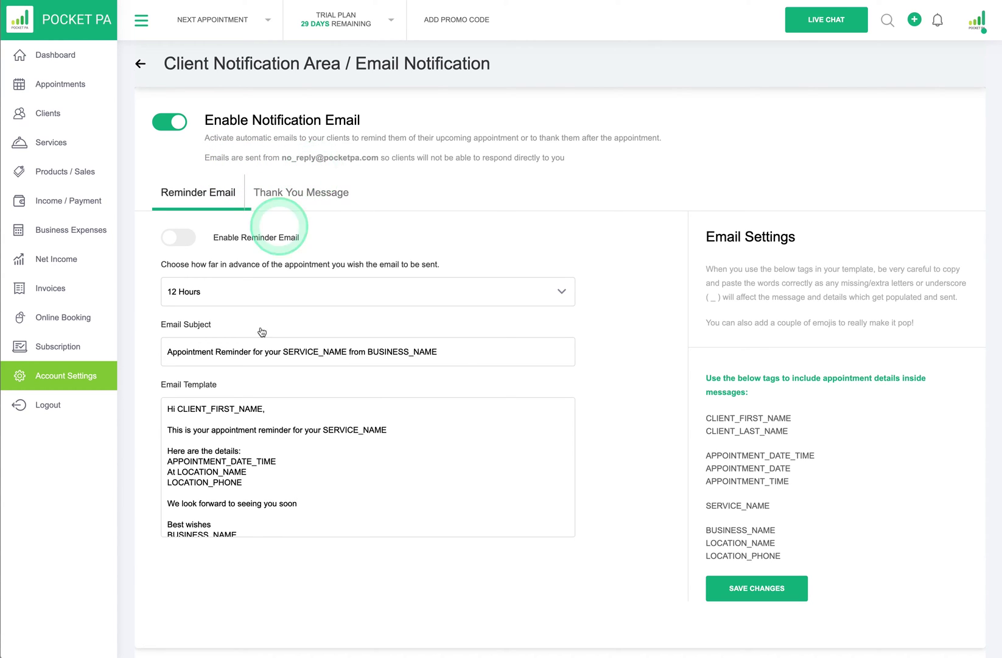
pyautogui.scroll(-2, 235, 499)
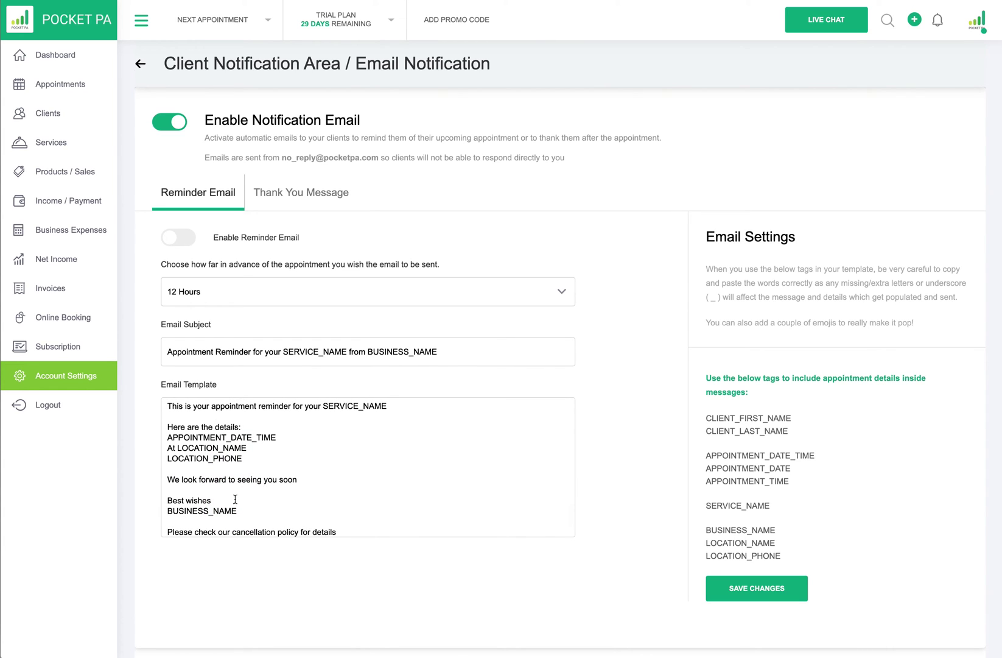
pyautogui.scroll(2, 235, 499)
pyautogui.scroll(1, 236, 499)
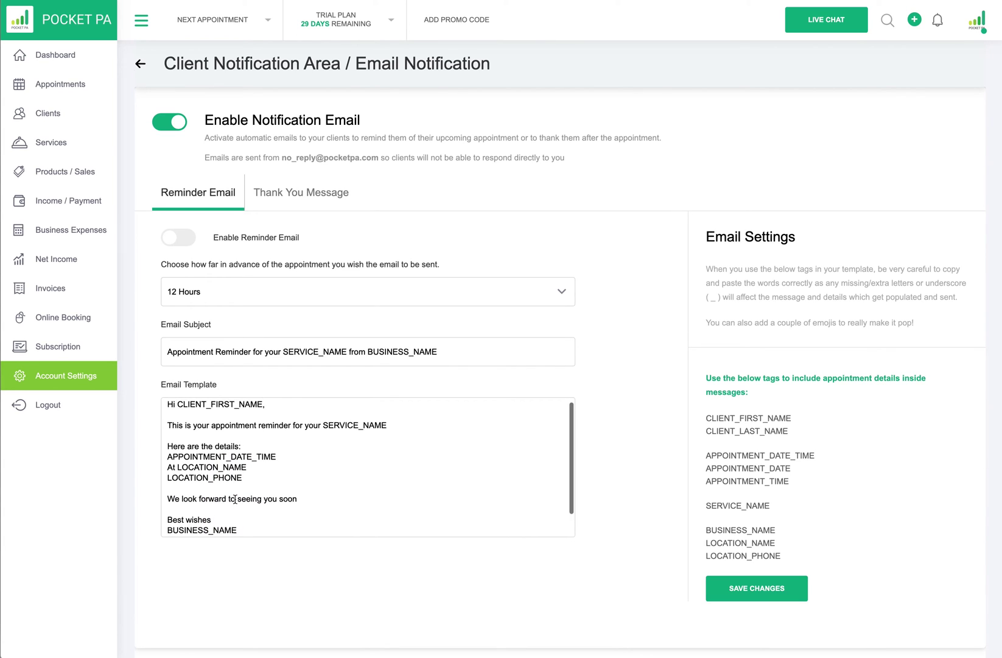
pyautogui.scroll(-2, 235, 499)
pyautogui.scroll(2, 235, 499)
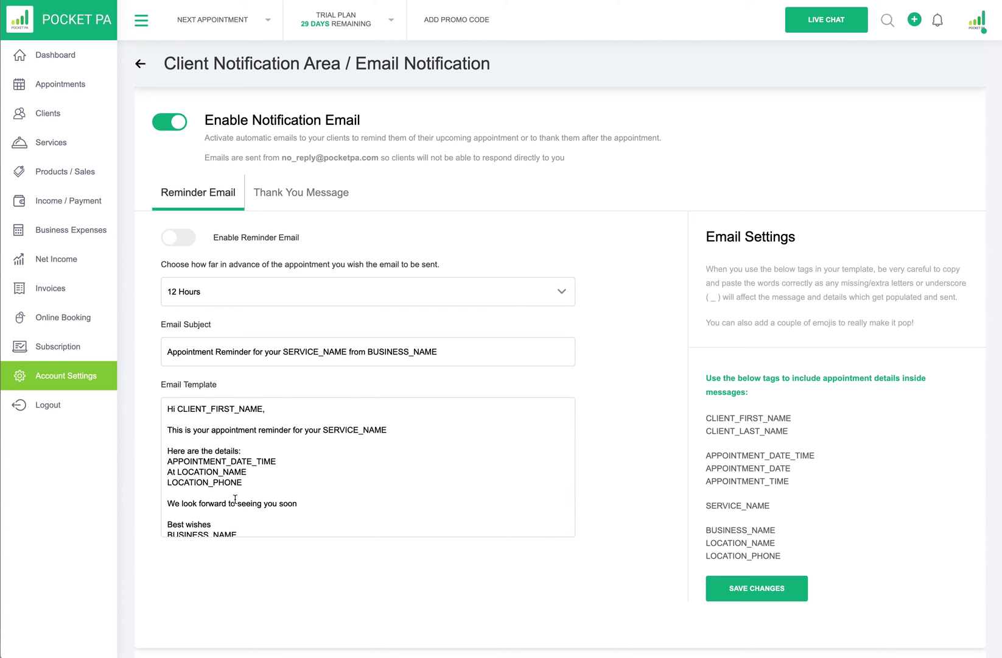
pyautogui.click(301, 191)
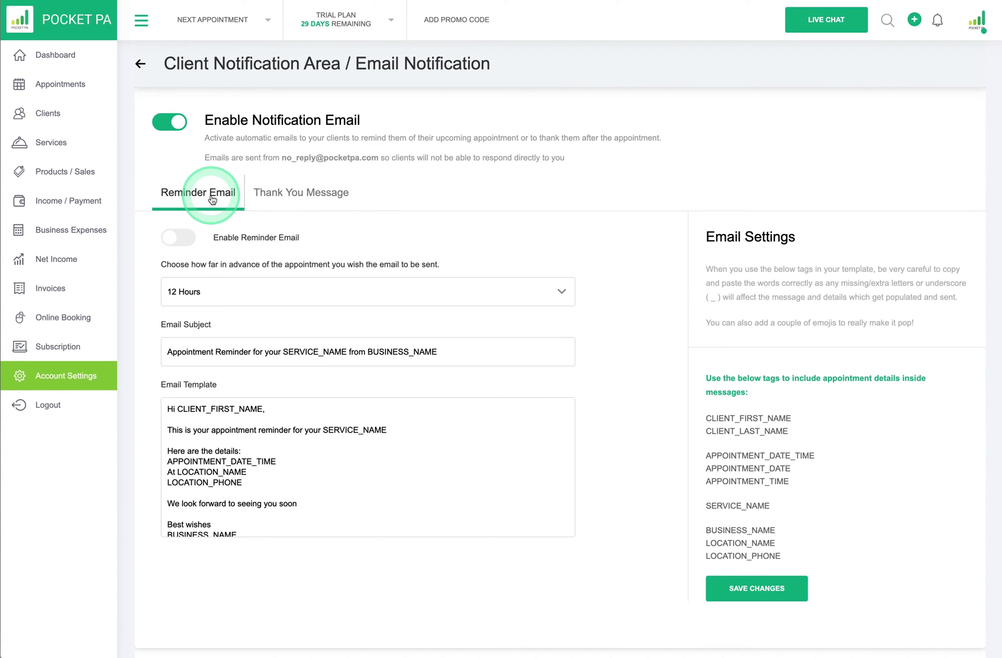
pyautogui.click(293, 194)
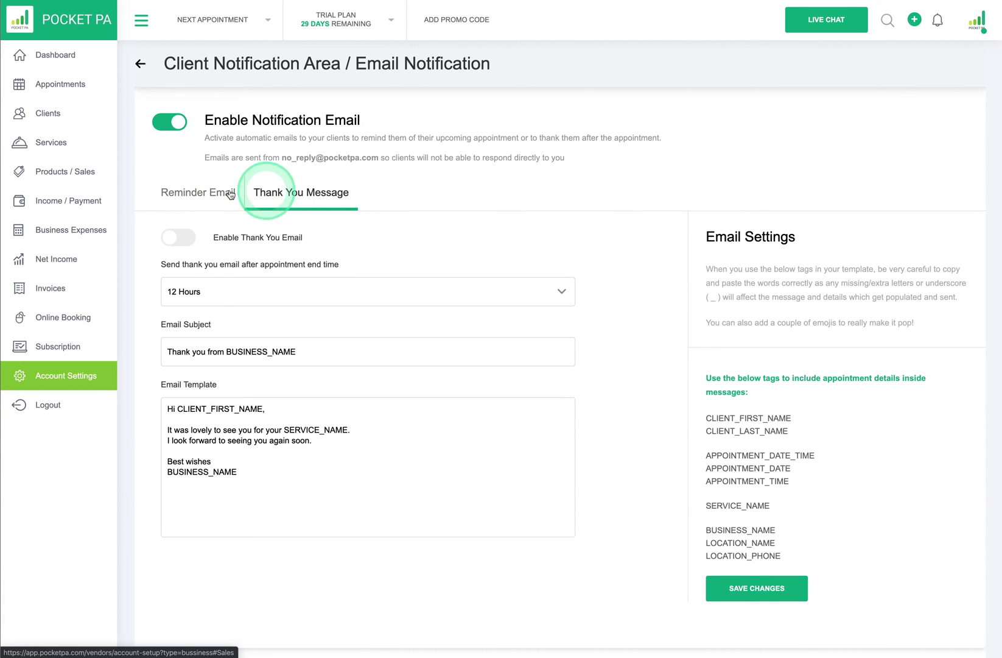
pyautogui.click(201, 196)
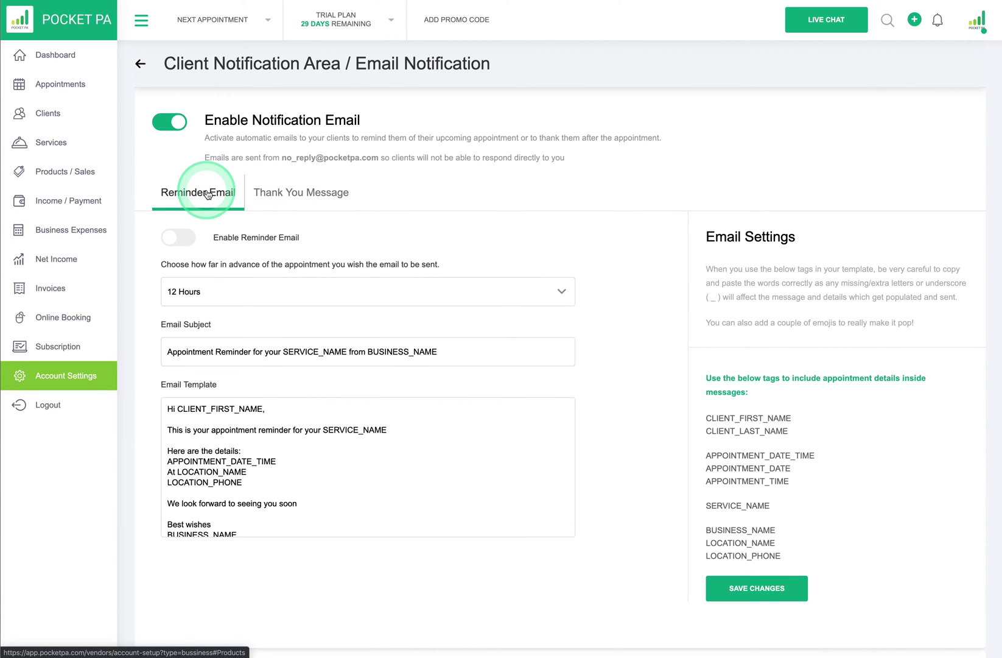
pyautogui.click(174, 241)
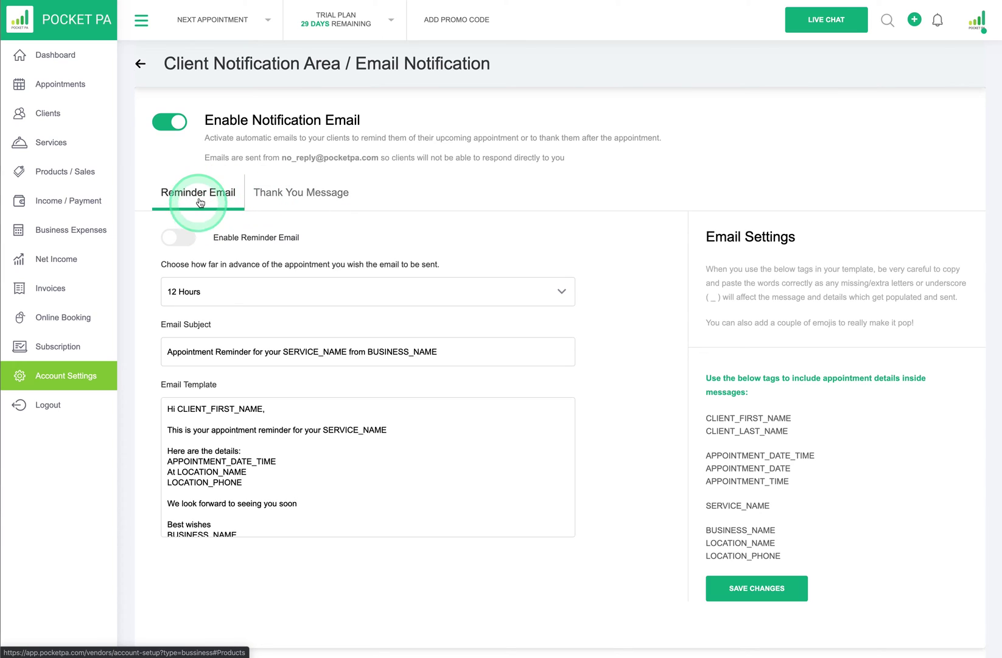
pyautogui.click(330, 198)
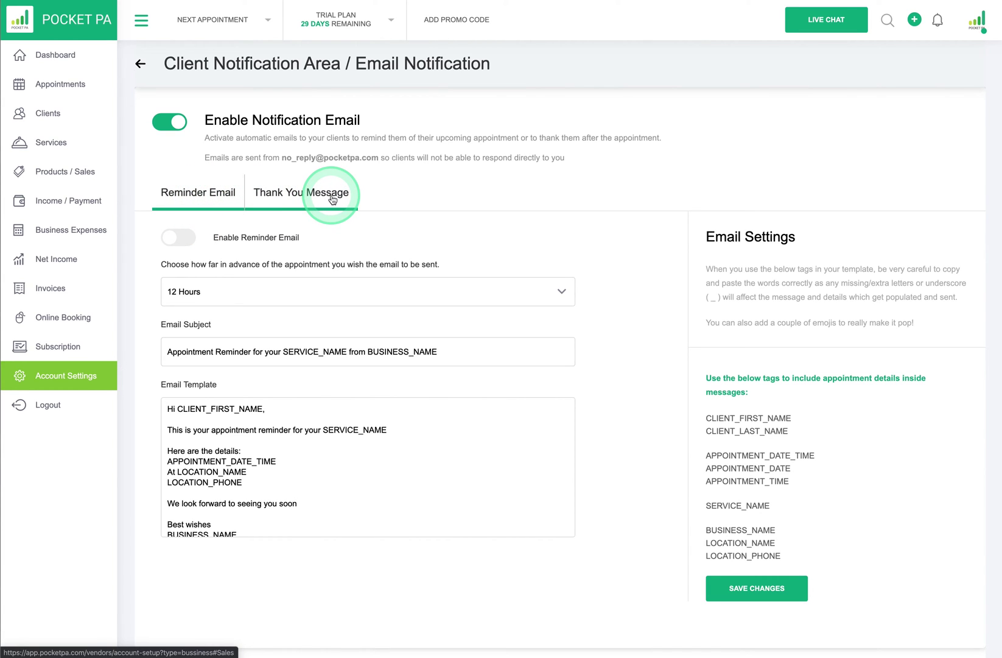
pyautogui.click(332, 199)
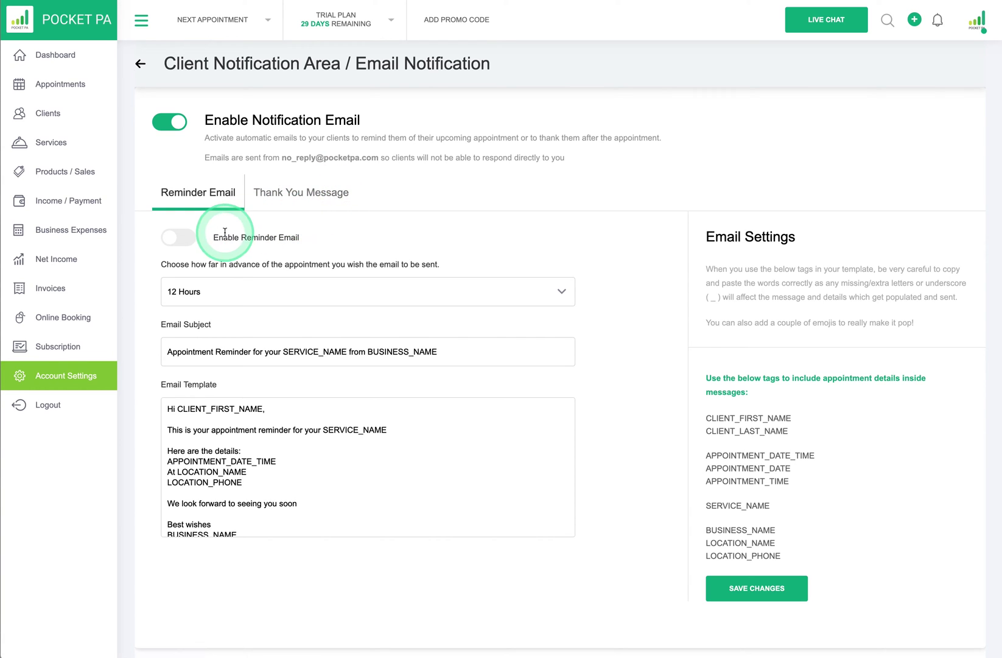
# Step: Turn on Enable Reminder Email and choose 24 Hours as the advance sending time
pyautogui.click(183, 240)
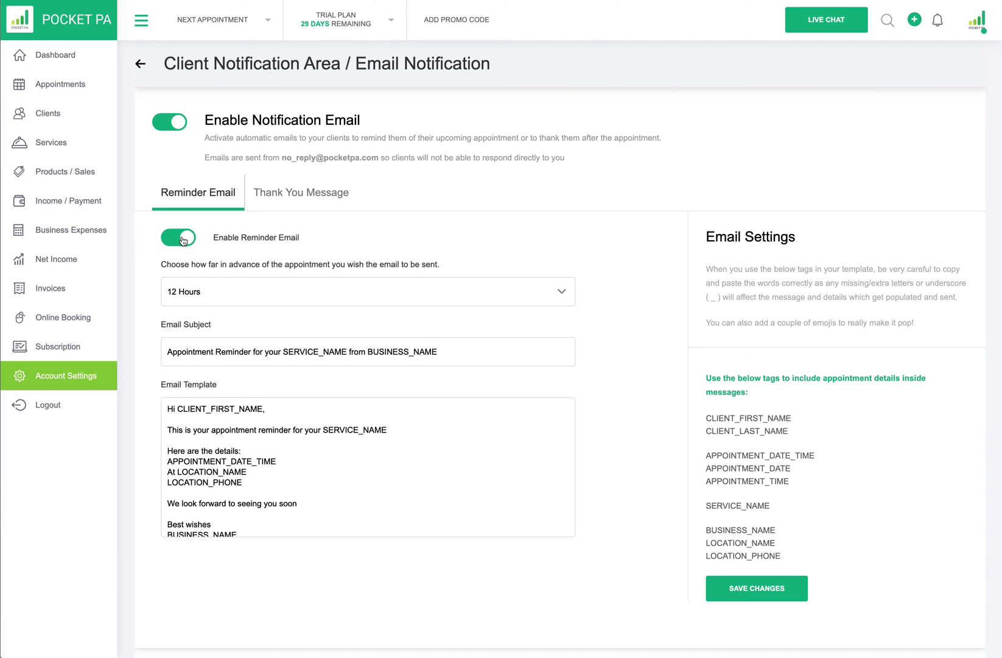
pyautogui.click(183, 240)
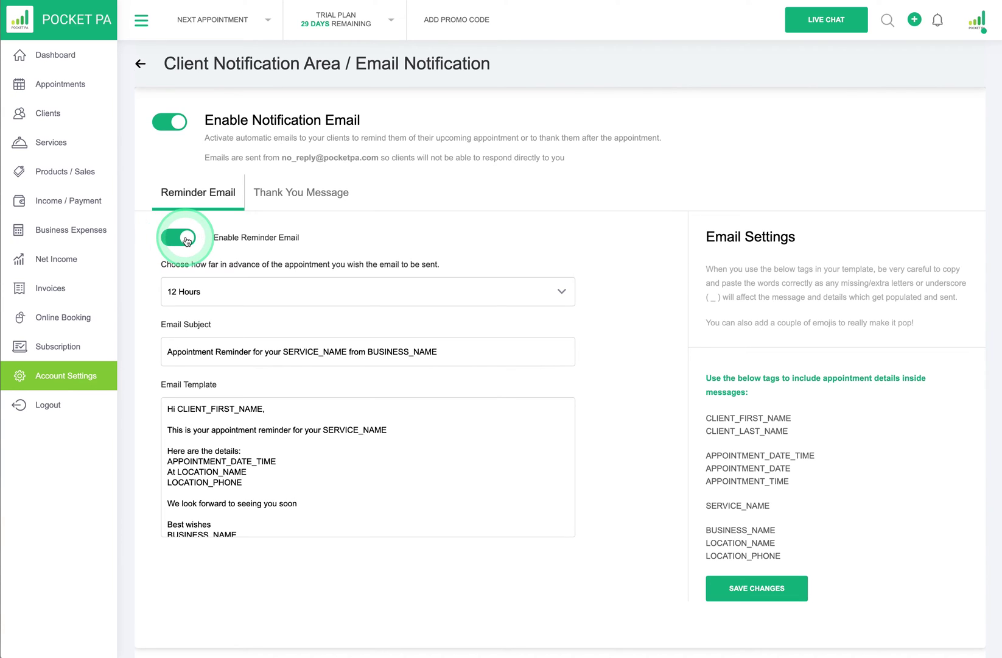
pyautogui.click(186, 241)
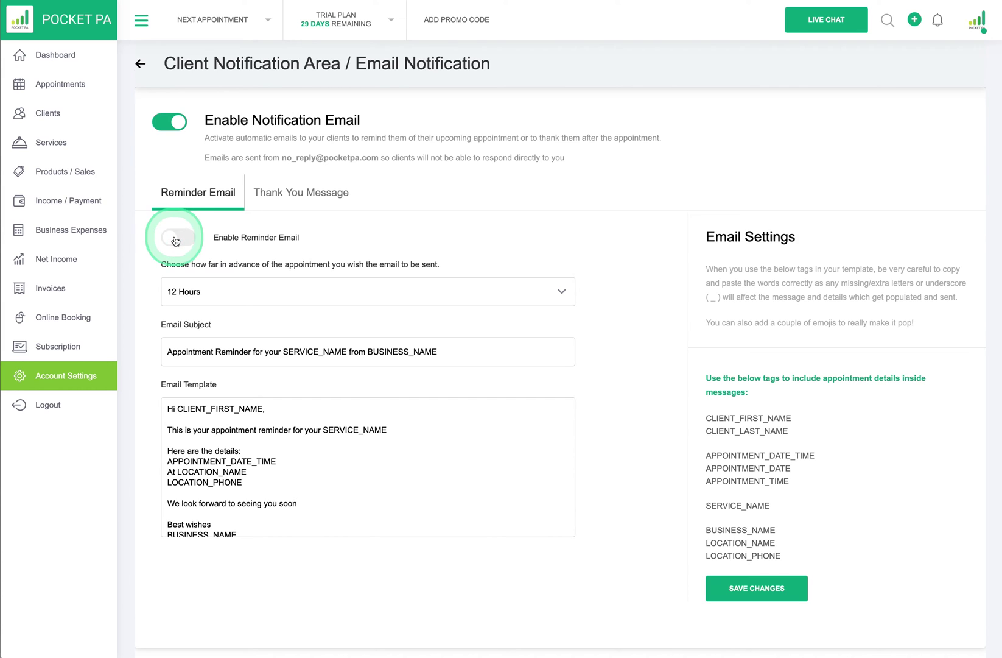
pyautogui.click(176, 240)
pyautogui.click(174, 151)
pyautogui.click(173, 124)
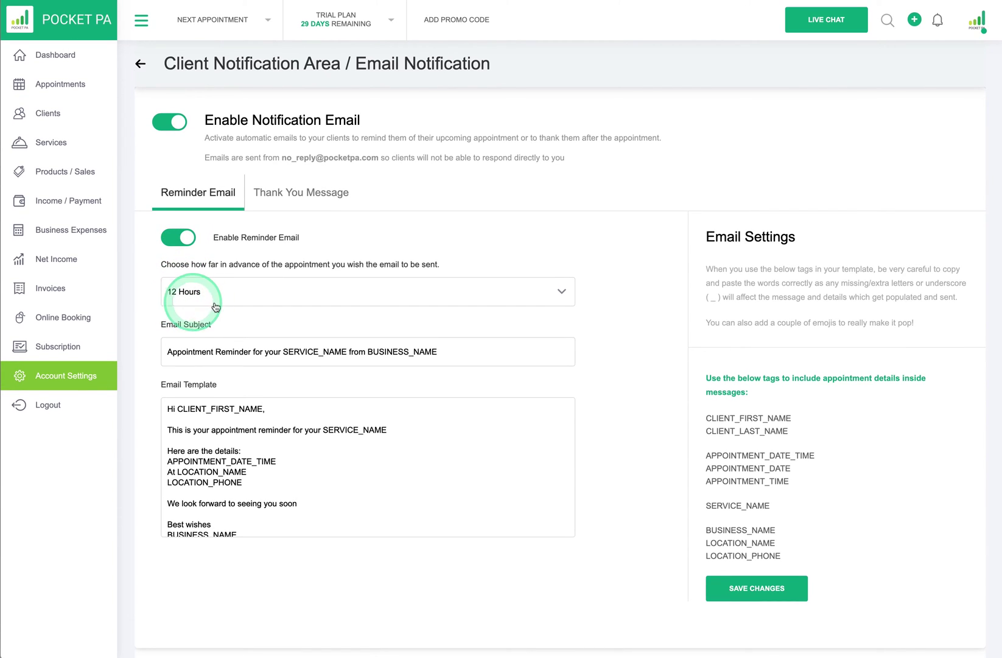
pyautogui.click(564, 293)
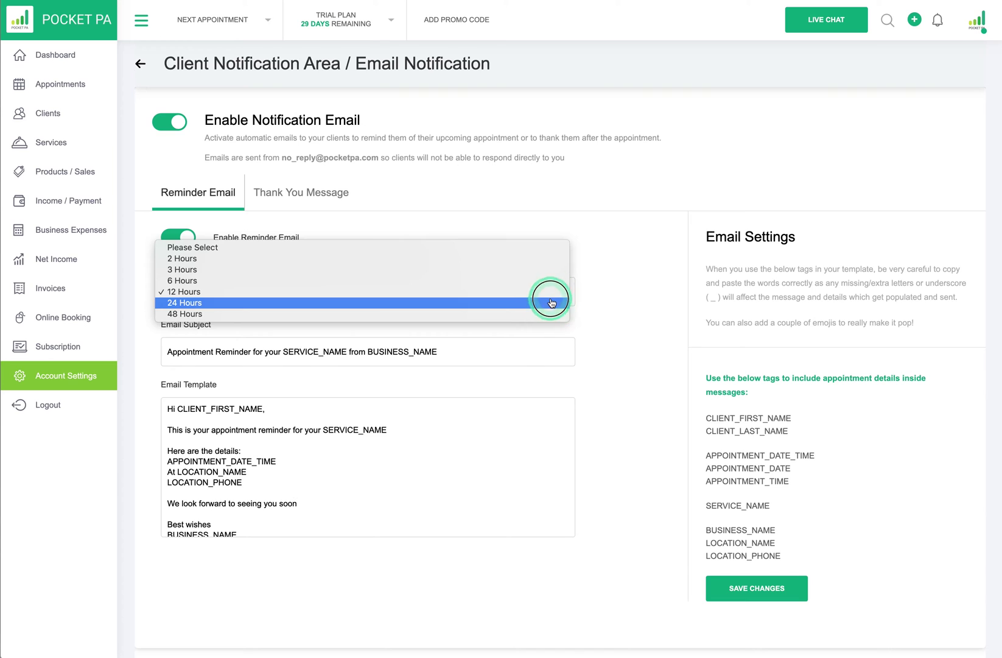
pyautogui.click(552, 303)
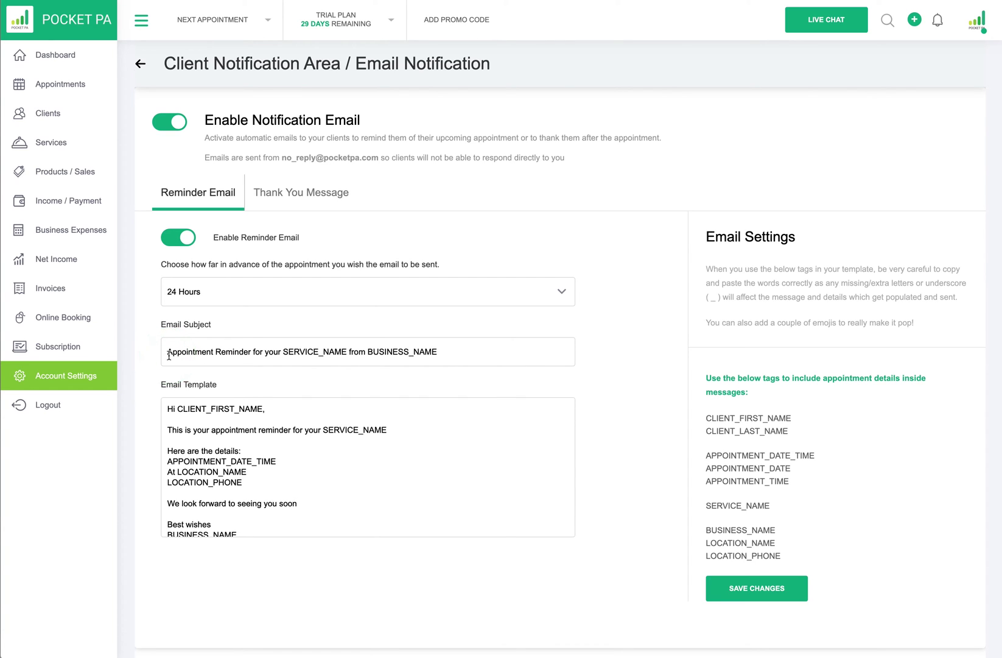
pyautogui.click(169, 354)
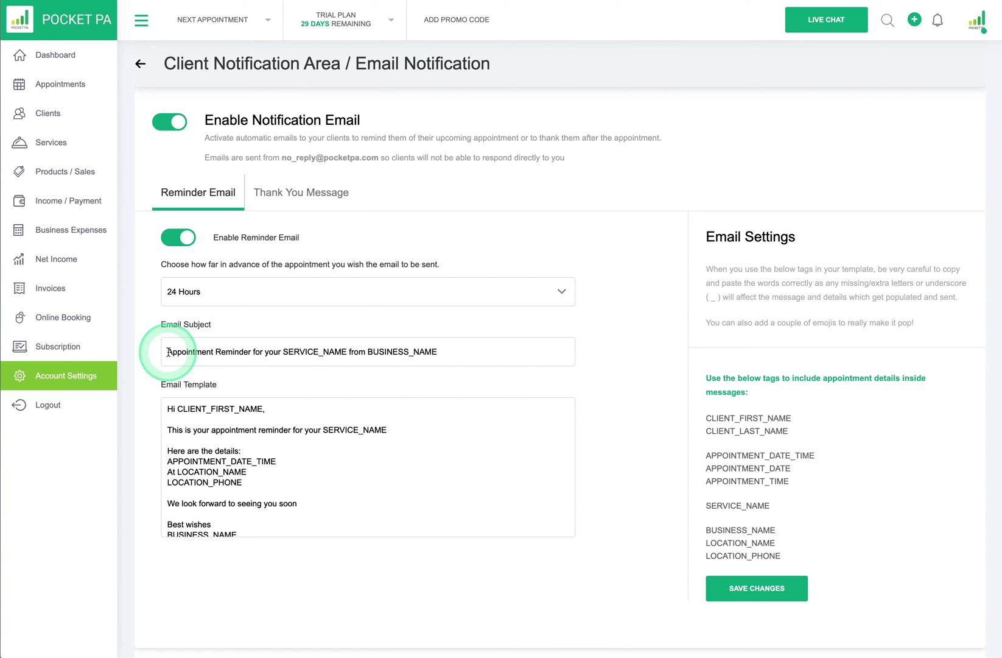
pyautogui.click(169, 353)
pyautogui.click(169, 352)
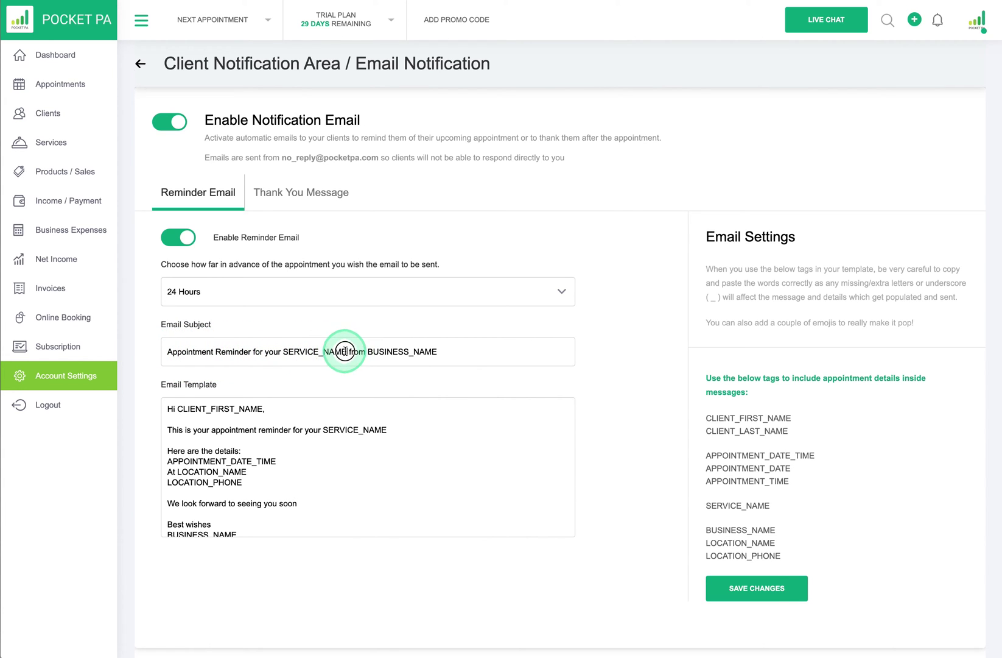
pyautogui.moveTo(343, 351); pyautogui.dragTo(284, 354)
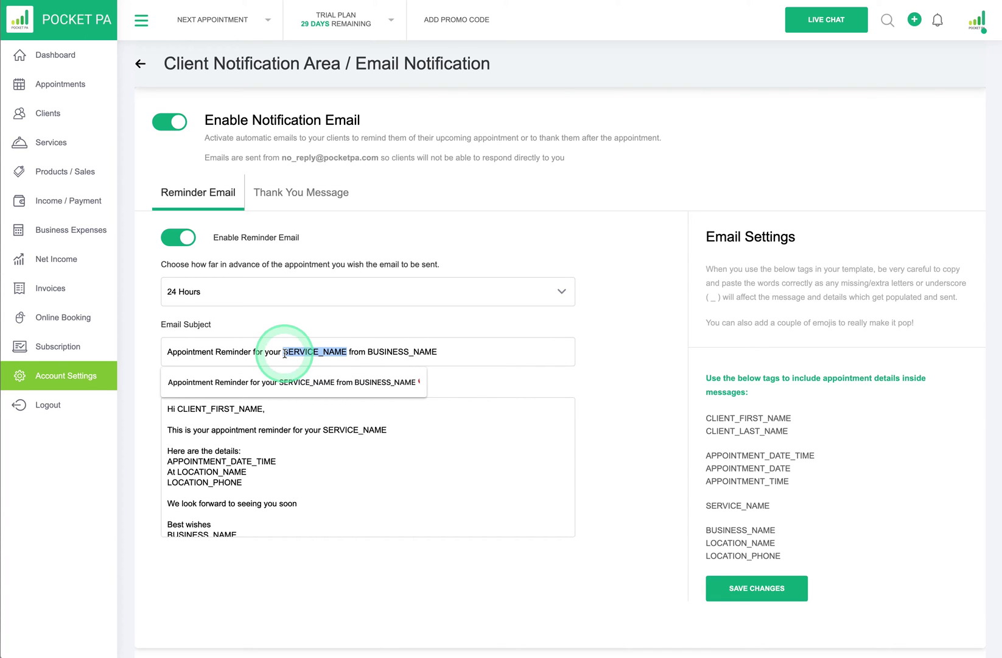
pyautogui.click(438, 366)
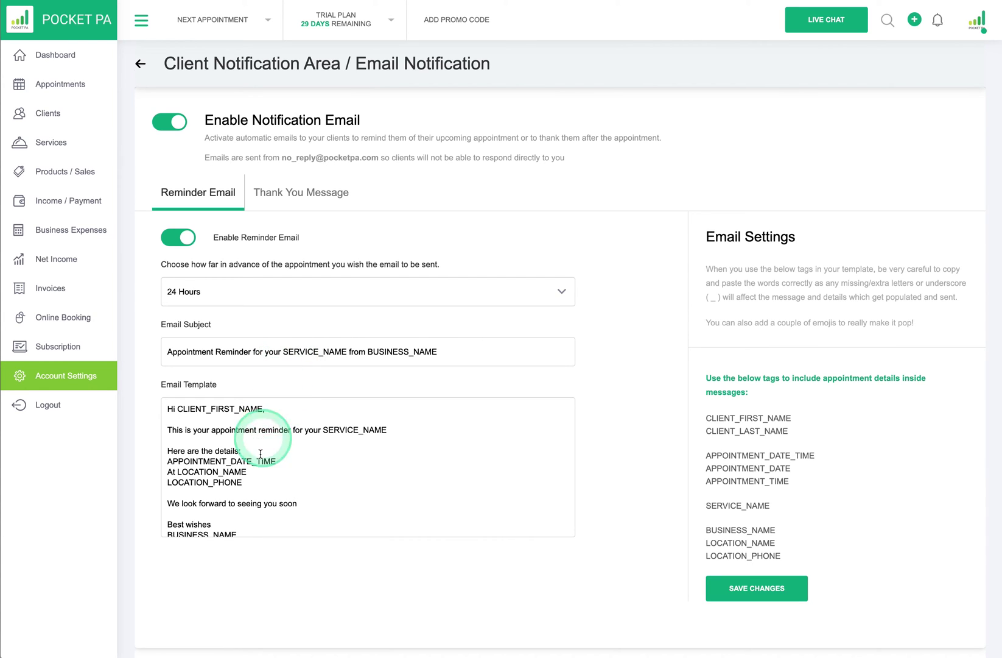
pyautogui.scroll(-3, 265, 450)
pyautogui.scroll(2, 264, 468)
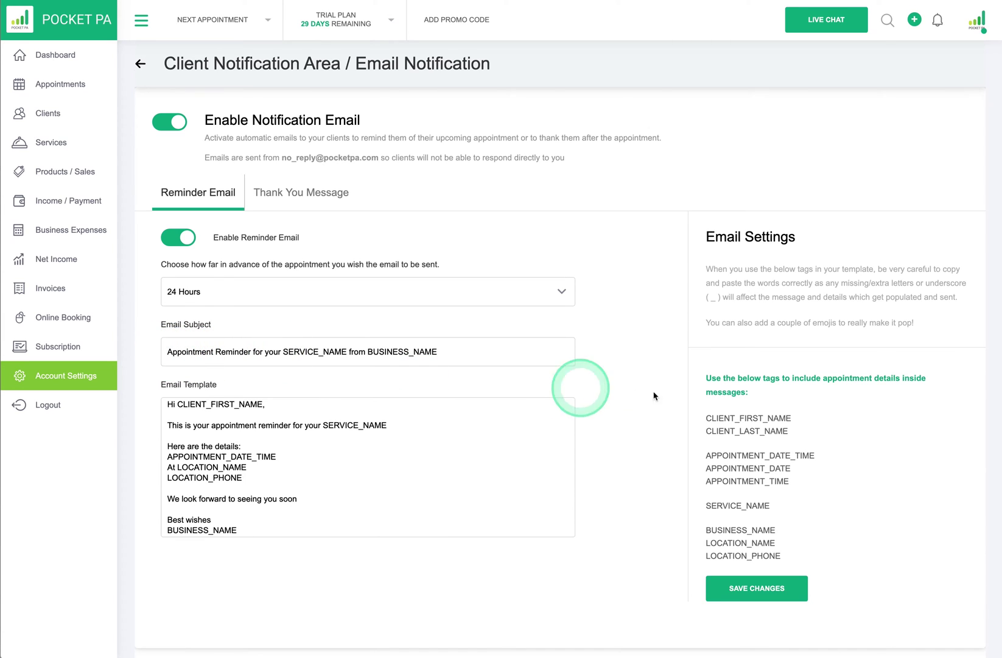
pyautogui.moveTo(792, 419); pyautogui.dragTo(713, 419)
pyautogui.hotkey('ctrl', 'c')
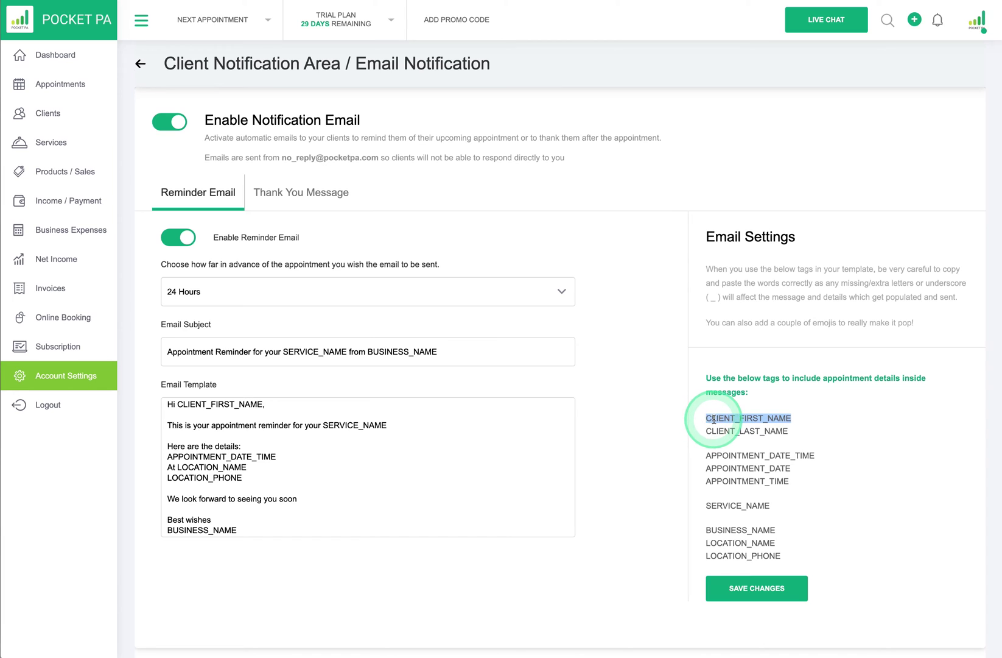
# Step: Copy the CLIENT_FIRST_NAME tag and paste it at the start of the Email Subject, followed by "- "
pyautogui.rightClick(714, 419)
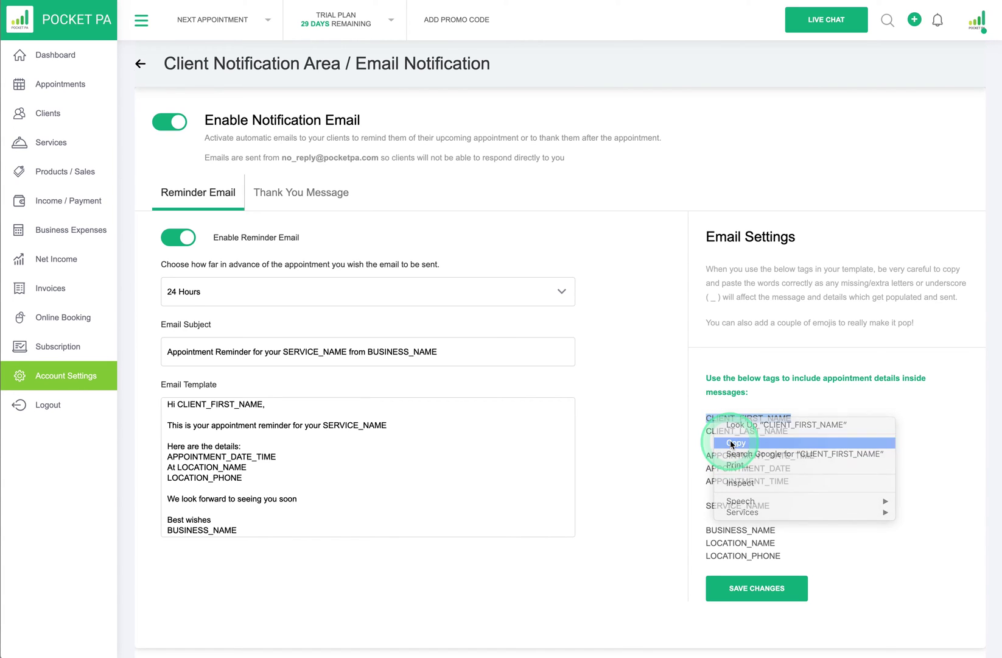
pyautogui.click(731, 443)
pyautogui.click(169, 351)
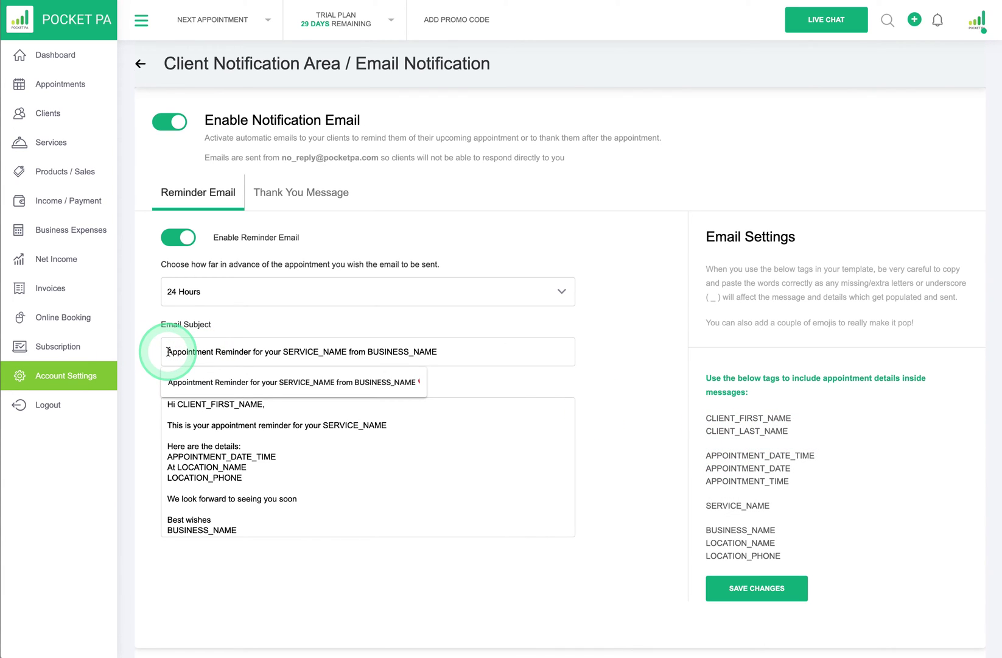
pyautogui.click(168, 351)
pyautogui.hotkey('ctrl', 'v')
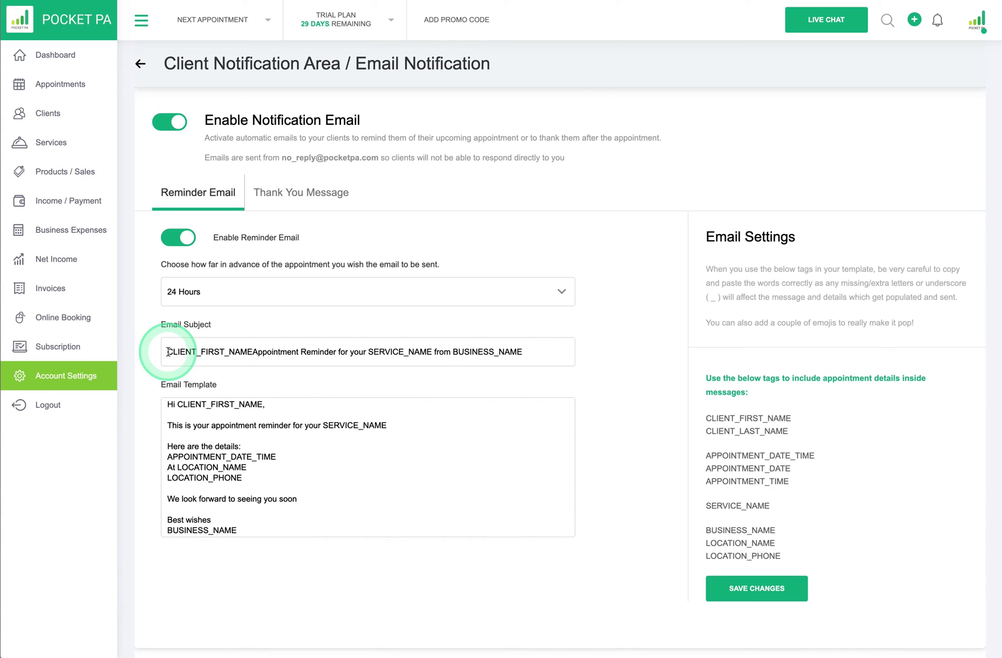
pyautogui.write('-')
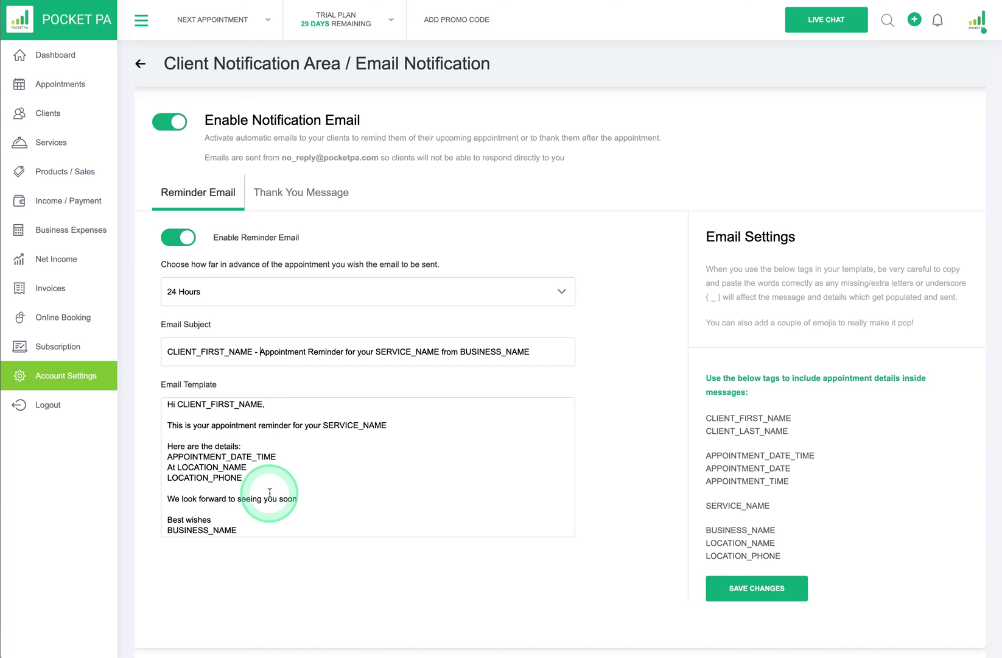
# Step: Delete the cancellation-policy line from the email template and save the reminder settings
pyautogui.scroll(-1, 208, 475)
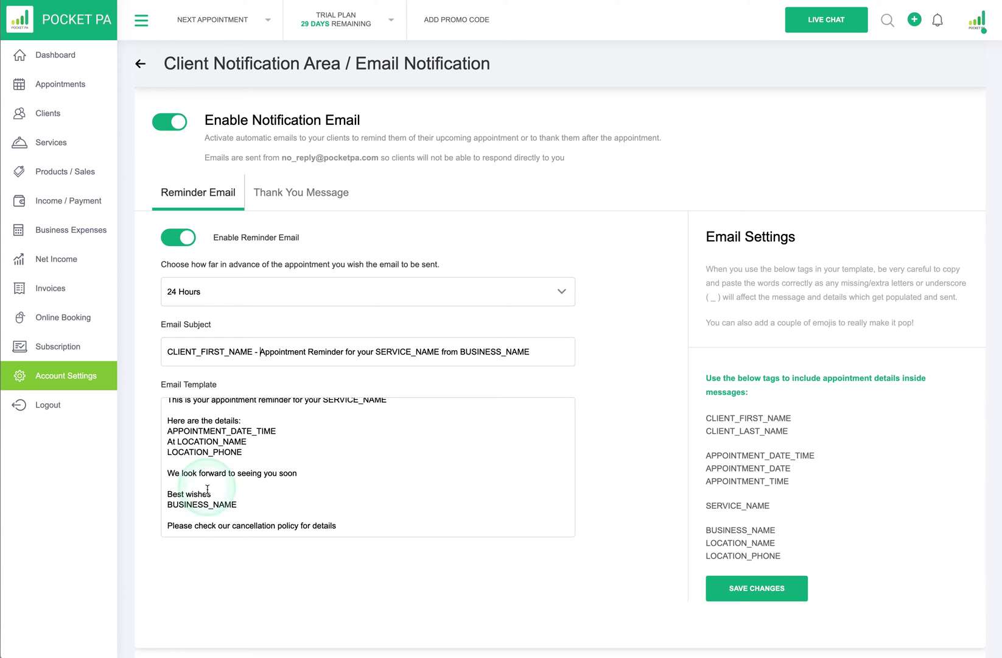
pyautogui.moveTo(163, 524); pyautogui.dragTo(339, 526)
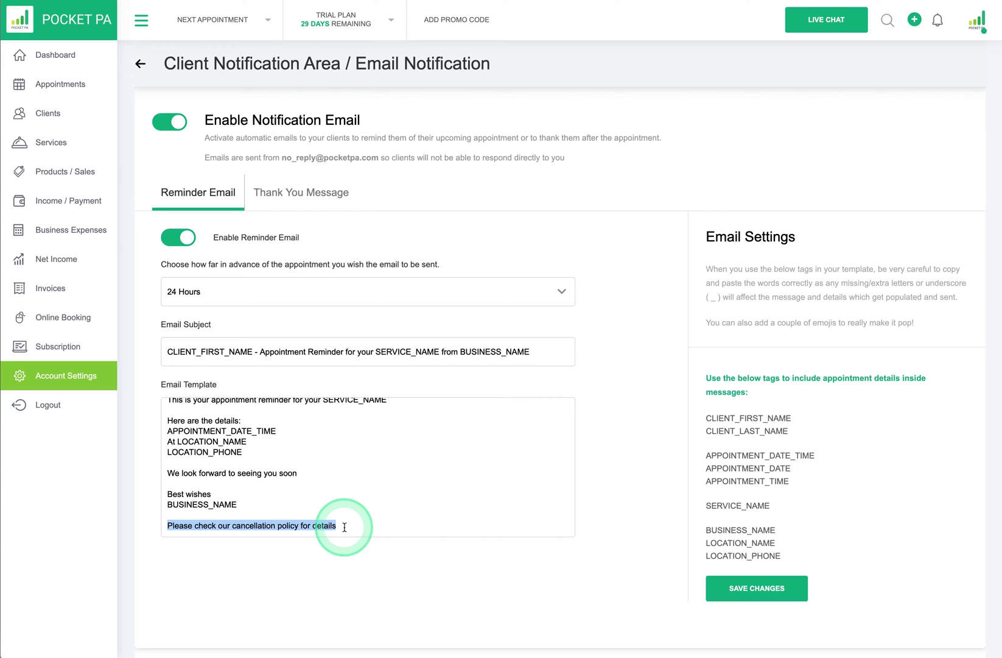
pyautogui.press('BackSpace')
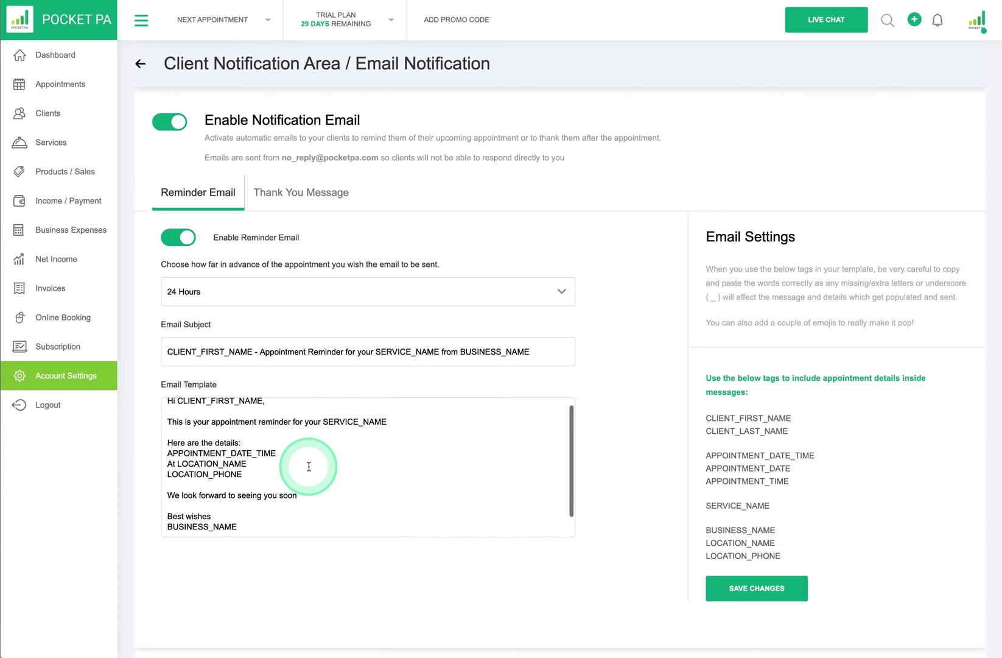
pyautogui.scroll(-1, 309, 467)
pyautogui.scroll(1, 309, 466)
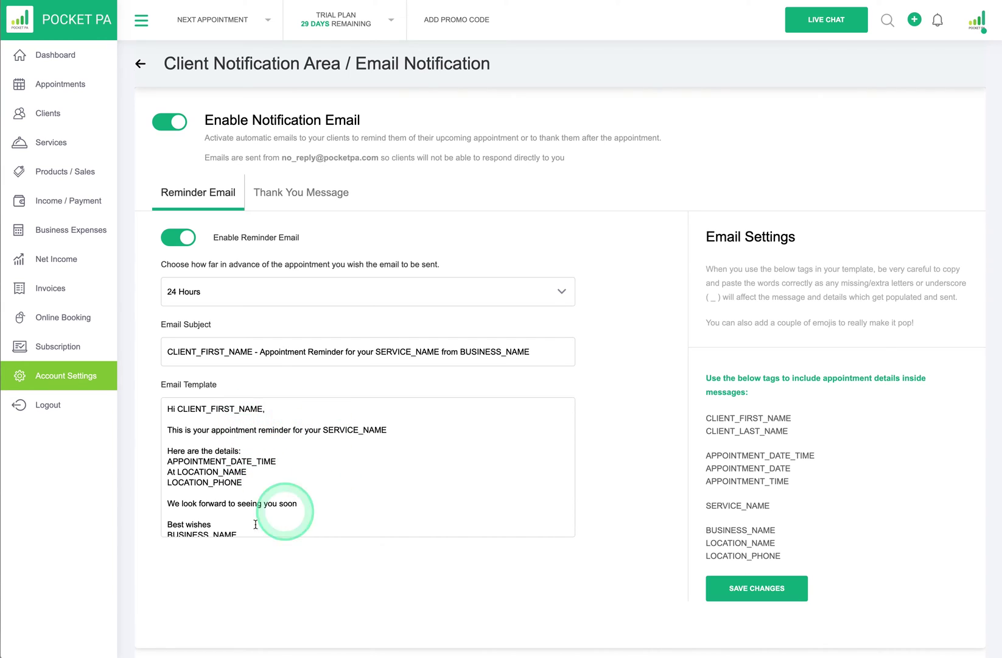
pyautogui.scroll(-1, 313, 495)
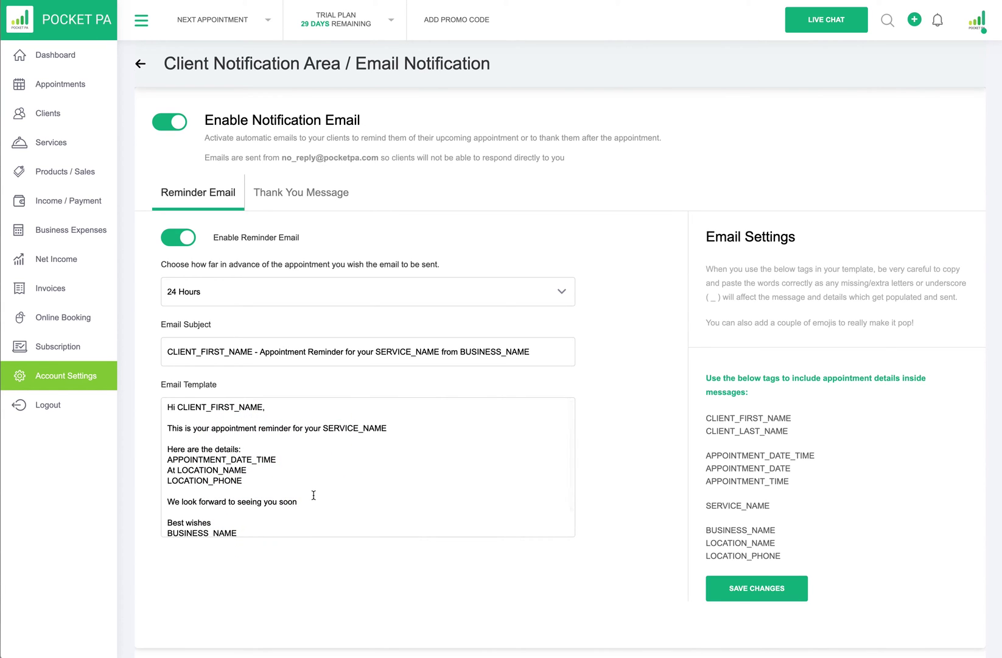
pyautogui.click(742, 590)
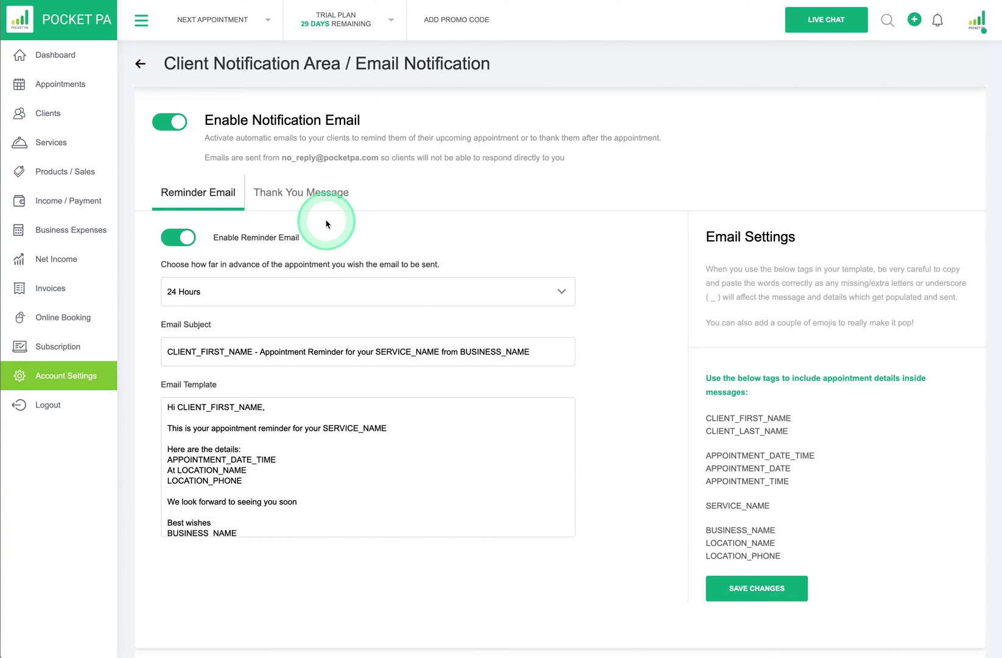
# Step: On the Thank You Message tab, enable the thank-you email and choose 7 Days as its delay
pyautogui.click(308, 195)
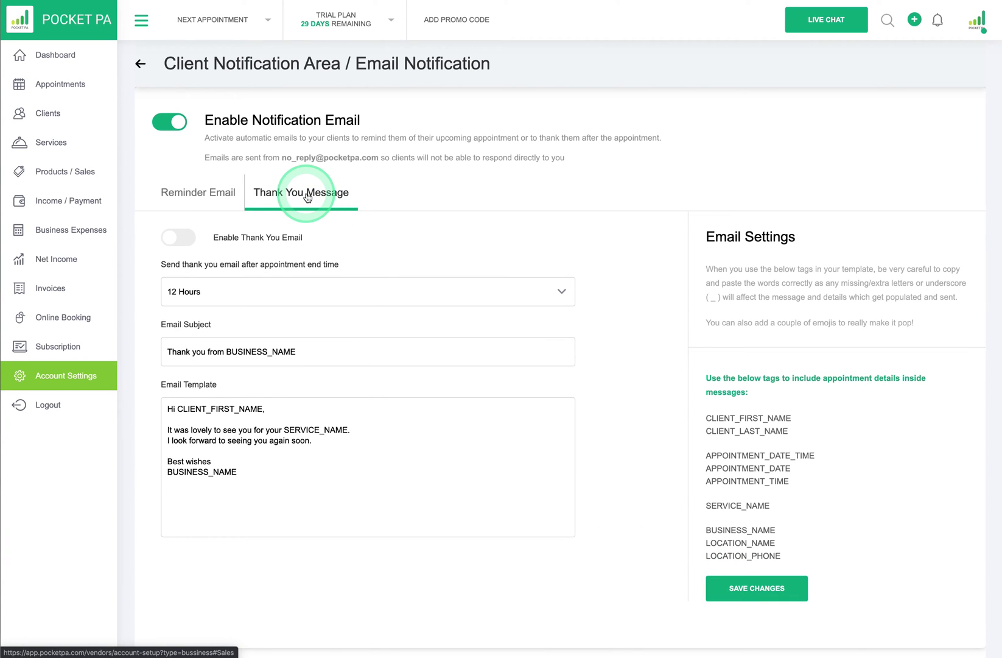
pyautogui.click(180, 238)
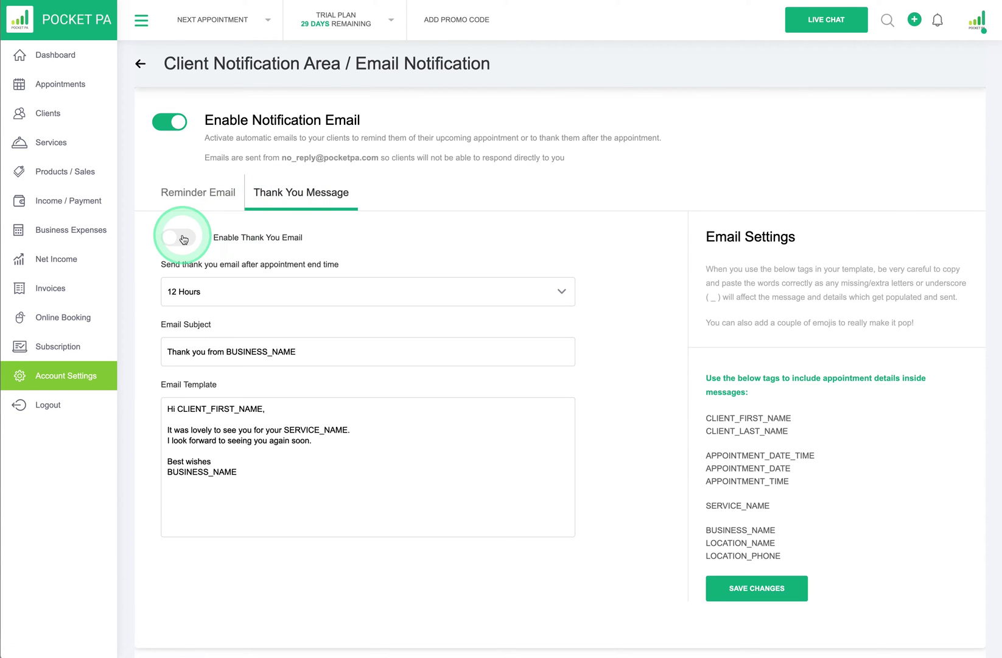
pyautogui.click(237, 310)
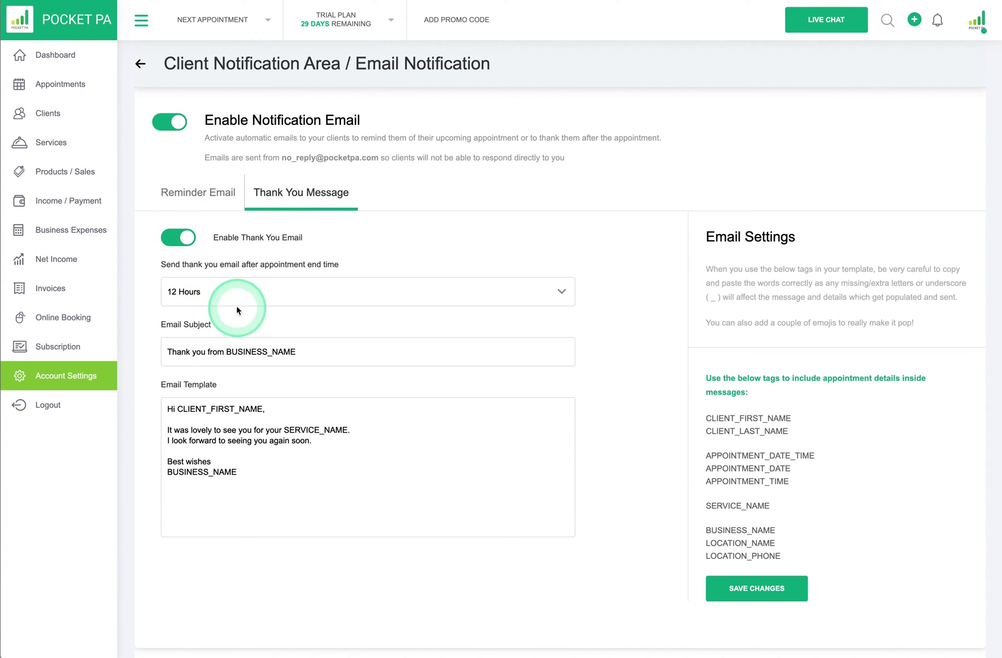
pyautogui.click(235, 291)
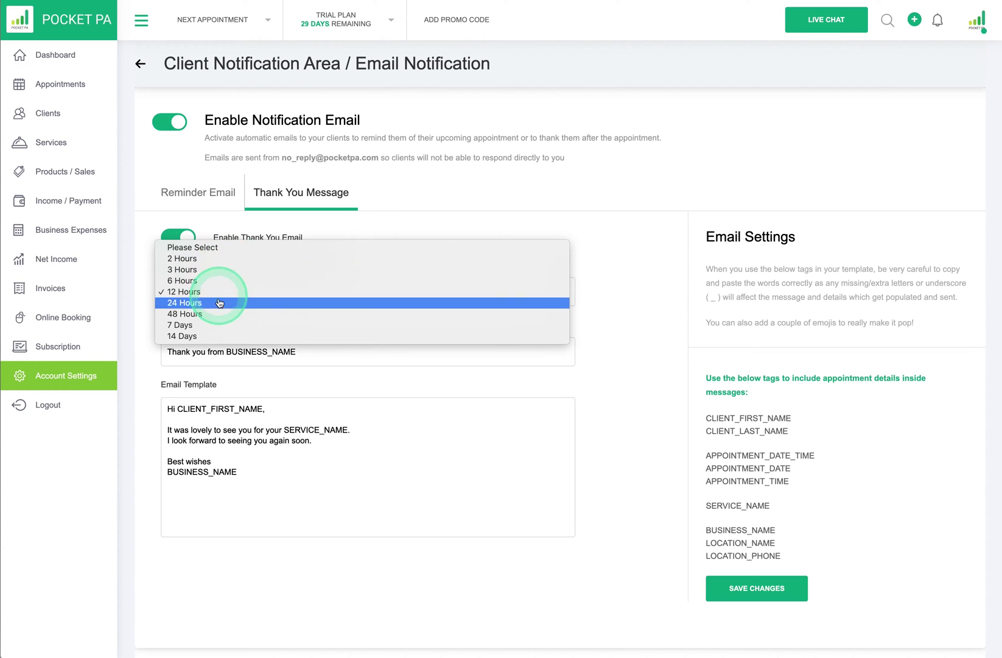
pyautogui.click(209, 260)
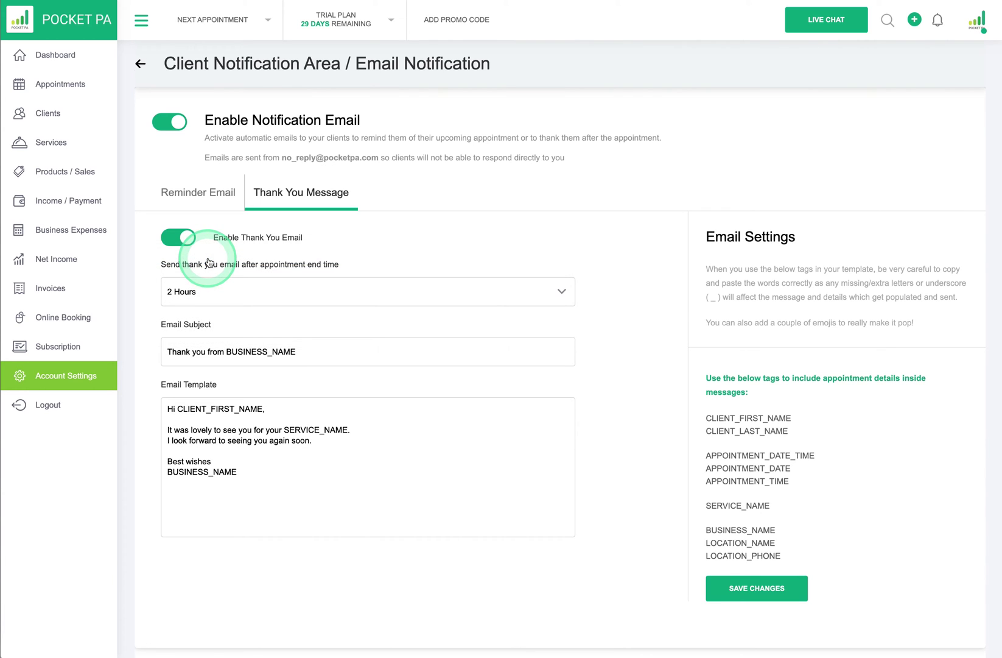
pyautogui.click(203, 292)
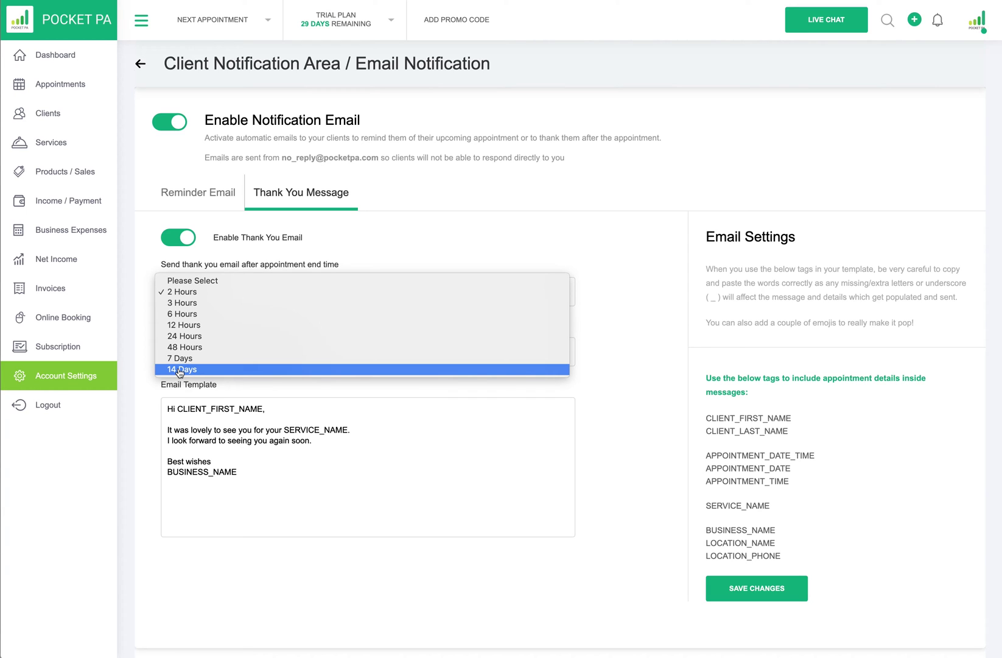
pyautogui.moveTo(180, 373)
pyautogui.mouseDown()
pyautogui.moveTo(182, 336)
pyautogui.moveTo(180, 373)
pyautogui.moveTo(179, 360)
pyautogui.mouseUp()
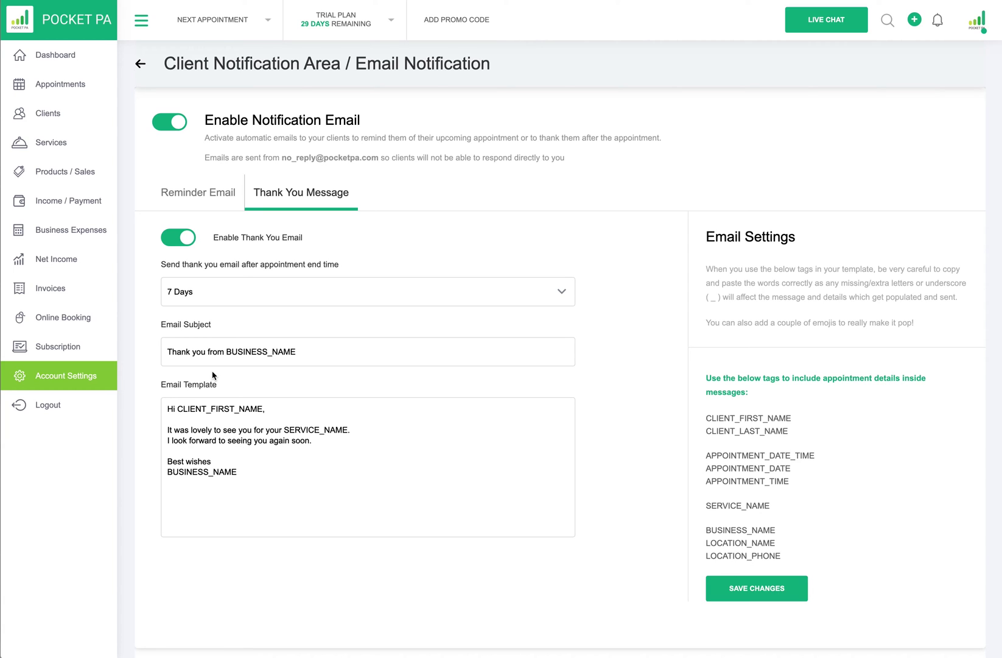
# Step: Set the thank-you email delay to 7 Days, save and confirm, then return to Reminder Email
pyautogui.click(170, 409)
pyautogui.click(179, 425)
pyautogui.click(193, 292)
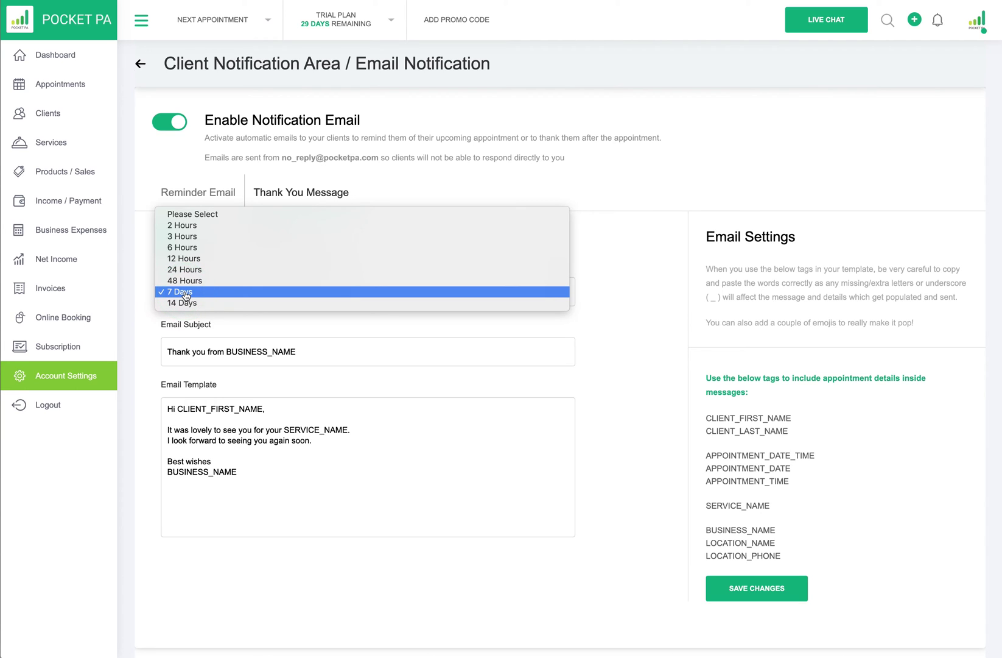
pyautogui.click(186, 294)
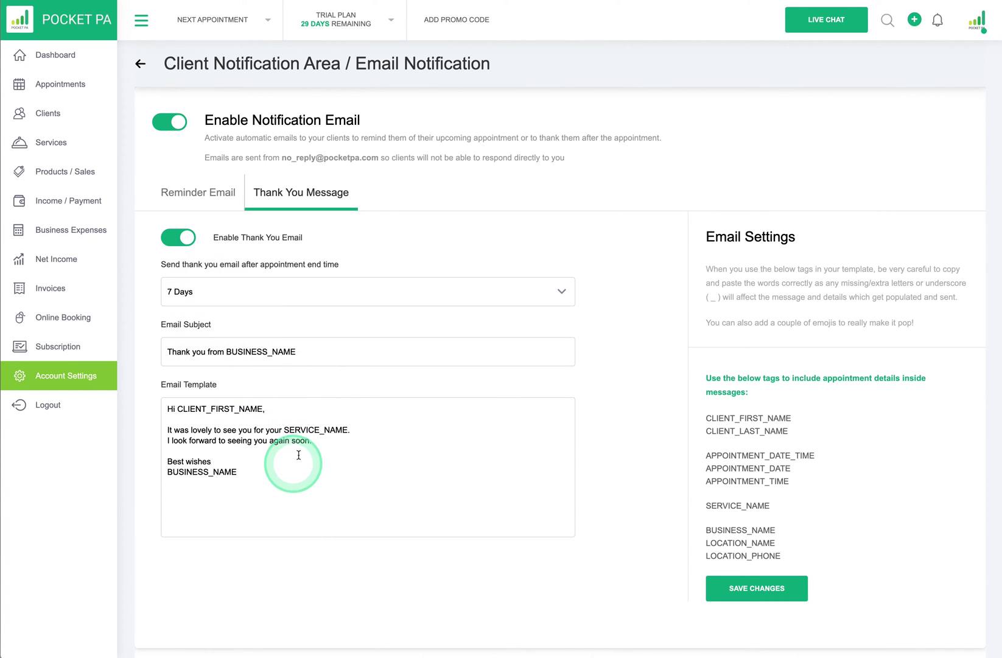
pyautogui.click(759, 592)
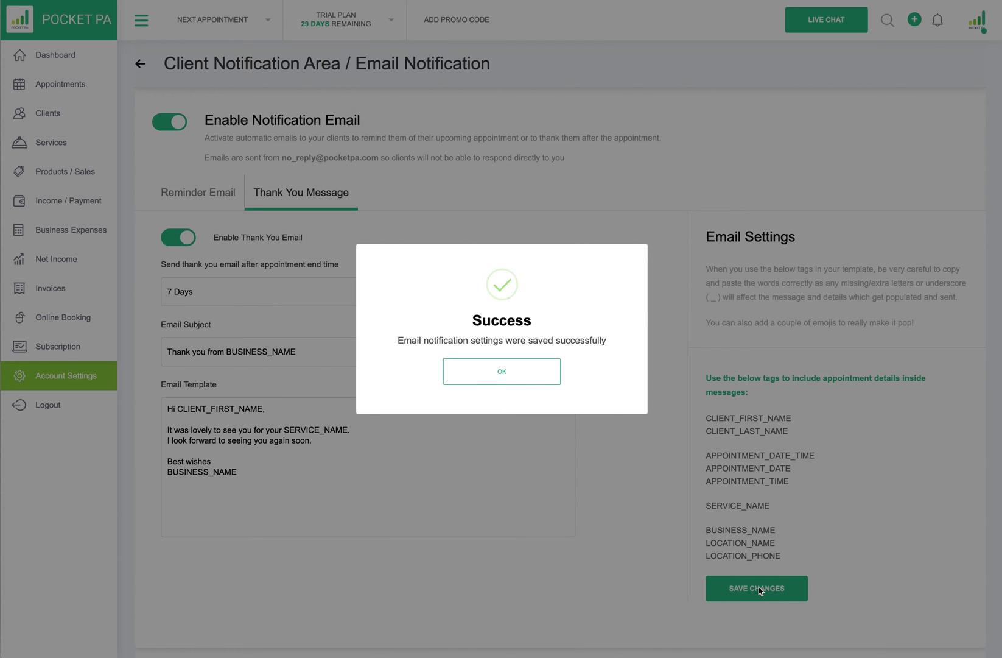
pyautogui.click(547, 396)
pyautogui.click(213, 194)
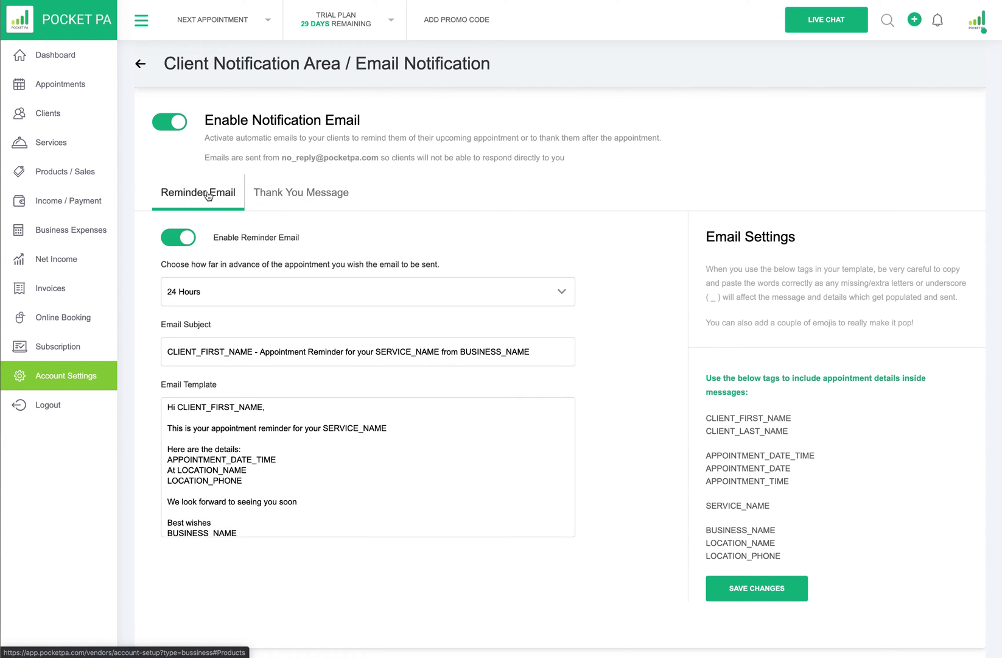
# Step: Turn off the reminder email, the thank-you email and Enable Notification Email, then save
pyautogui.click(178, 237)
pyautogui.click(273, 193)
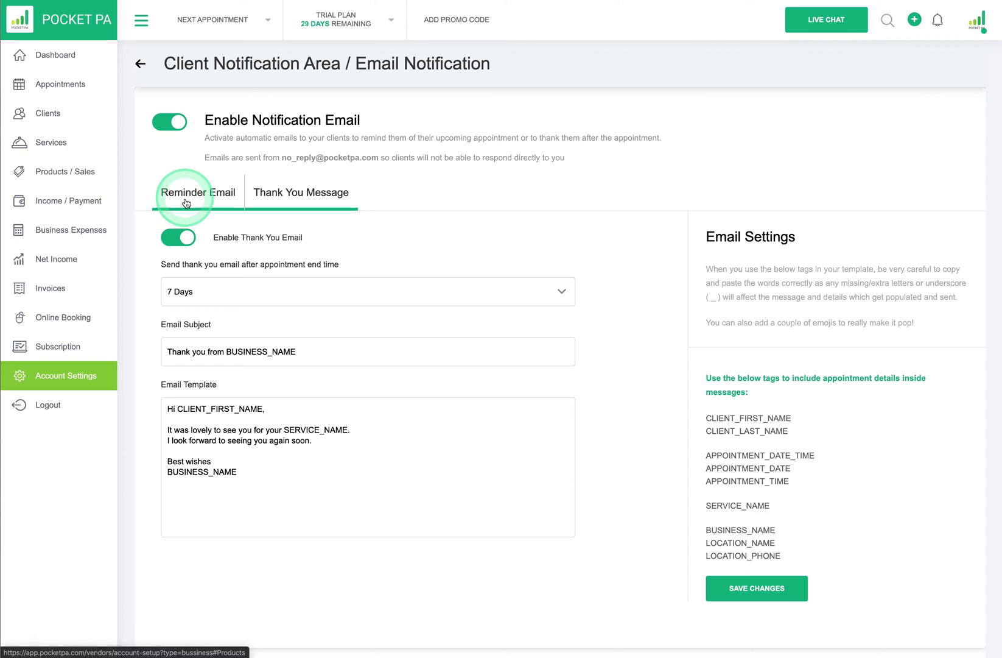
pyautogui.click(186, 237)
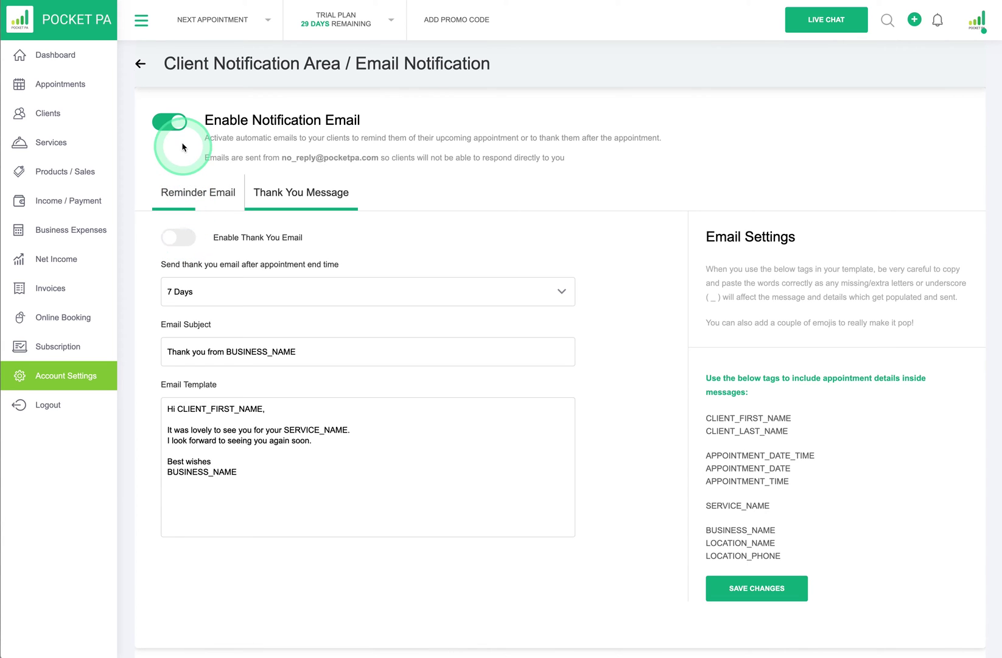
pyautogui.click(172, 126)
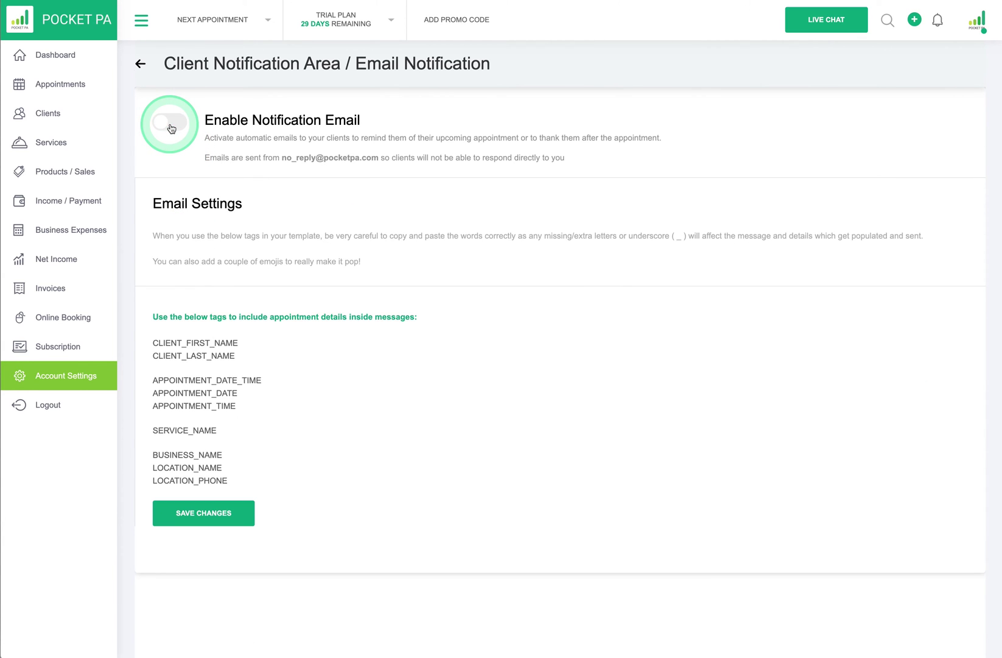
pyautogui.click(202, 515)
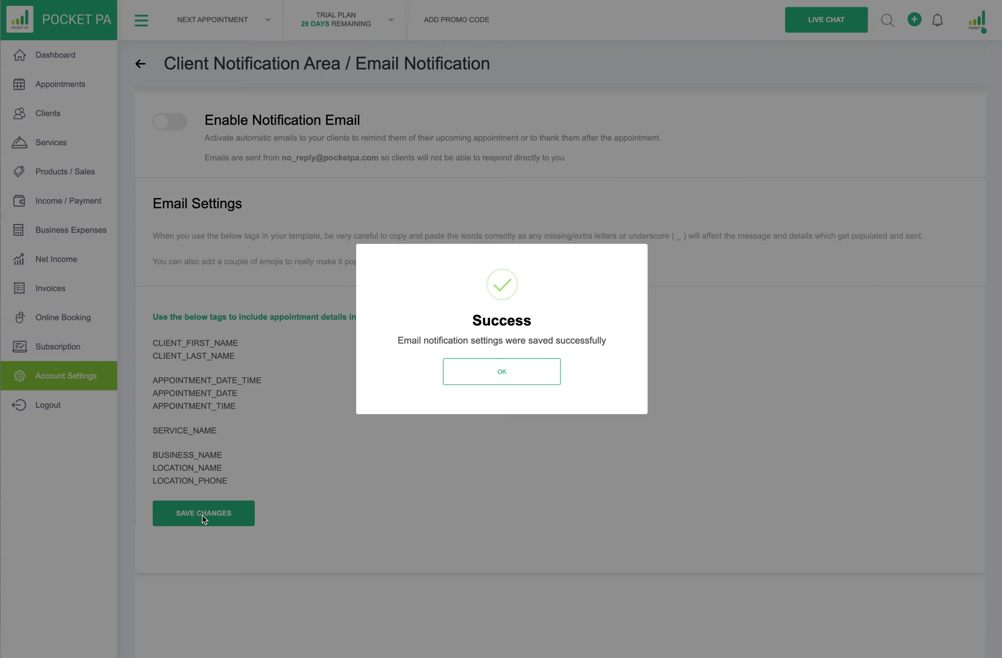
pyautogui.click(203, 515)
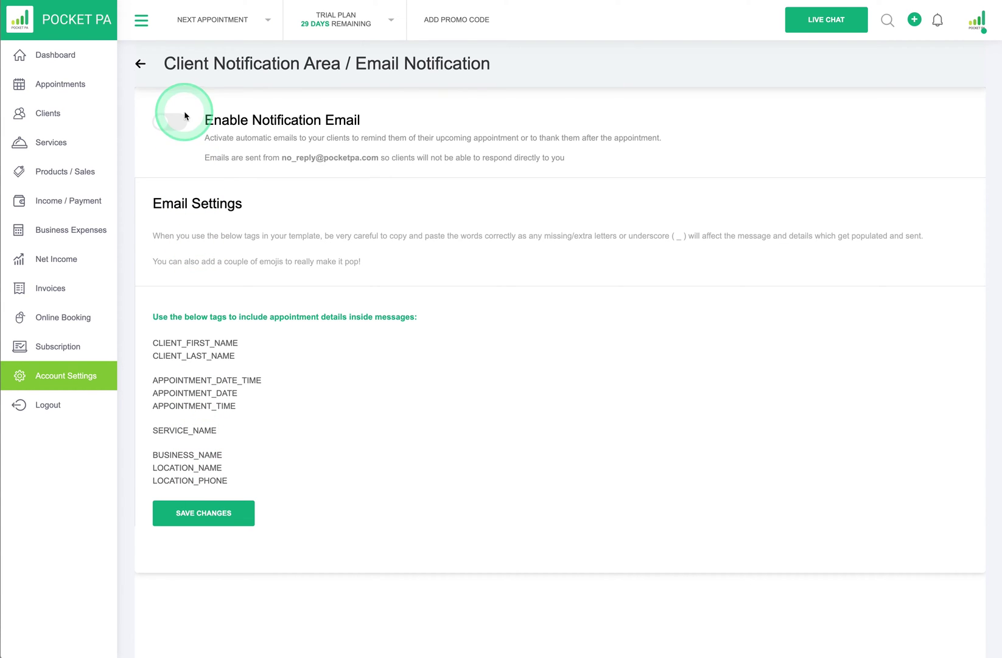
# Step: Go back to Account Setup and open SMS Notification under Client Notification Area
pyautogui.click(140, 64)
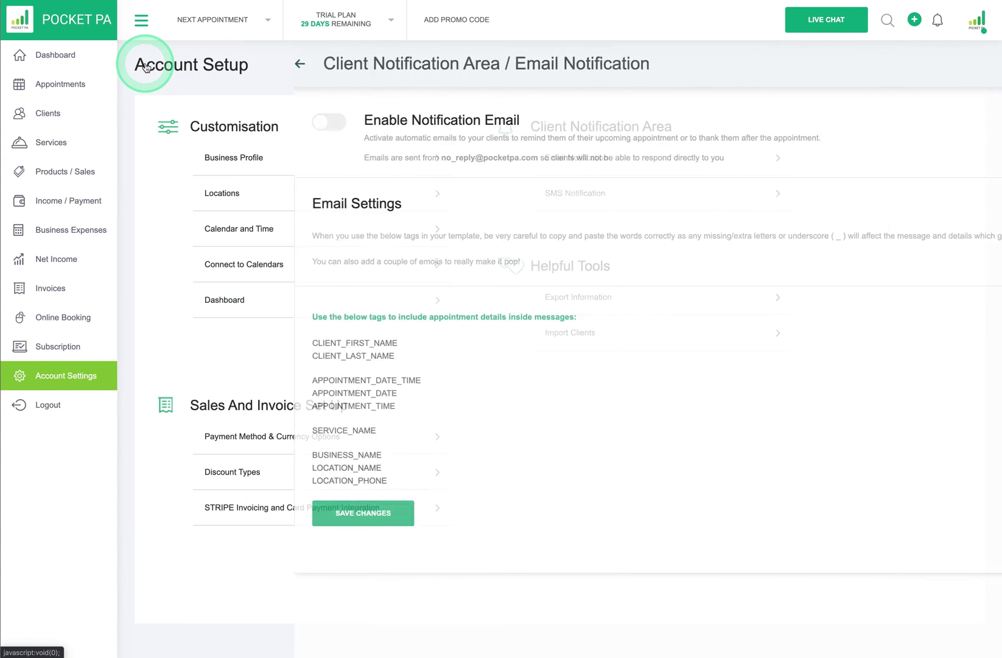
pyautogui.click(581, 197)
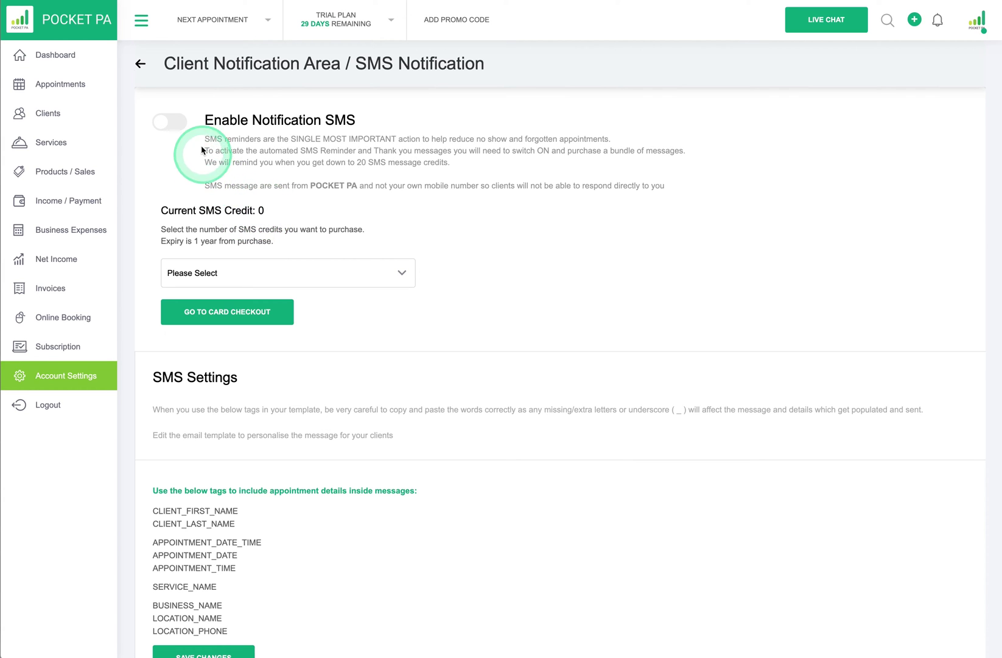
# Step: Attempt to enable SMS notifications, then browse the 100, 250 and 500-message credit bundles
pyautogui.click(171, 129)
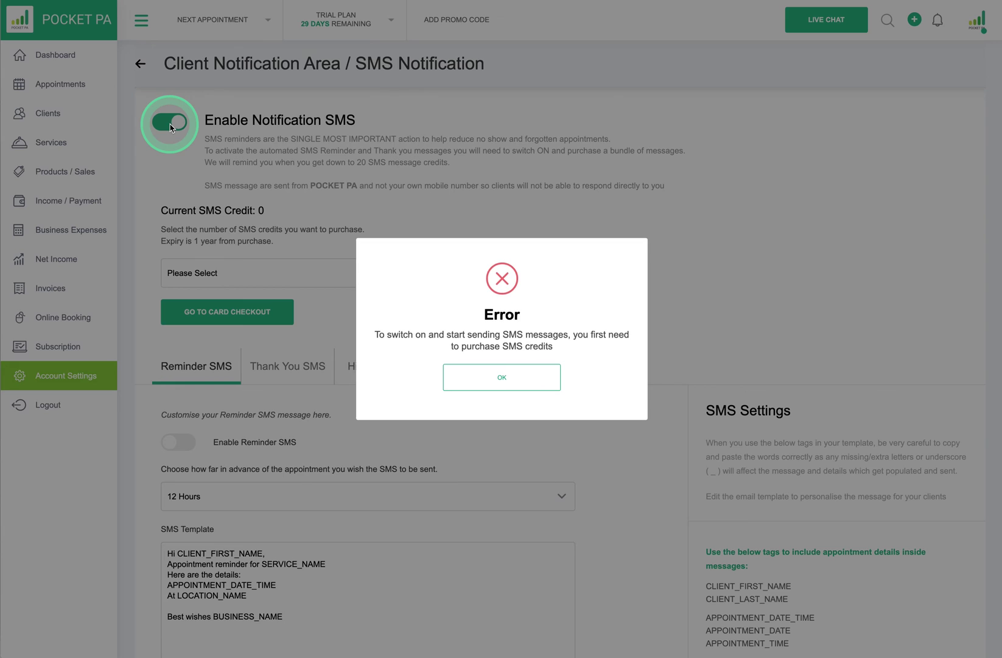
pyautogui.click(519, 380)
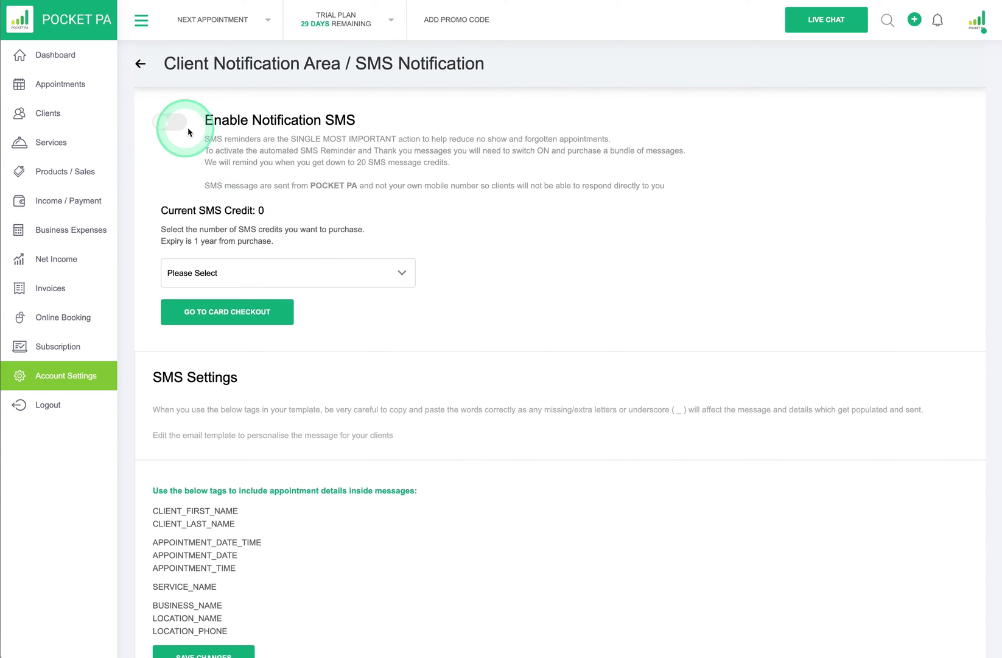
pyautogui.click(403, 274)
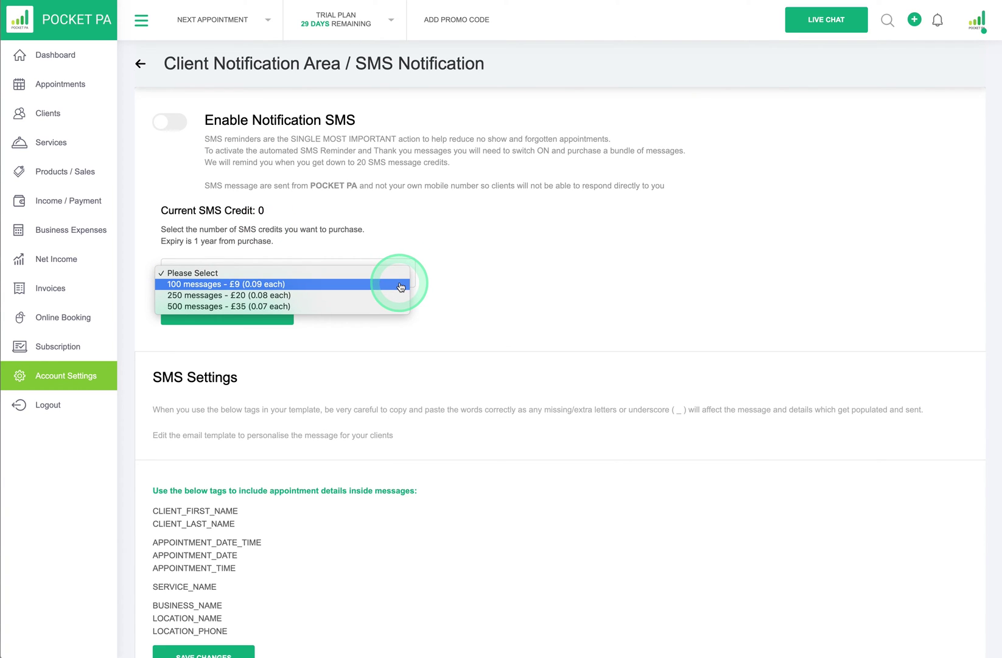
pyautogui.click(400, 285)
pyautogui.click(280, 292)
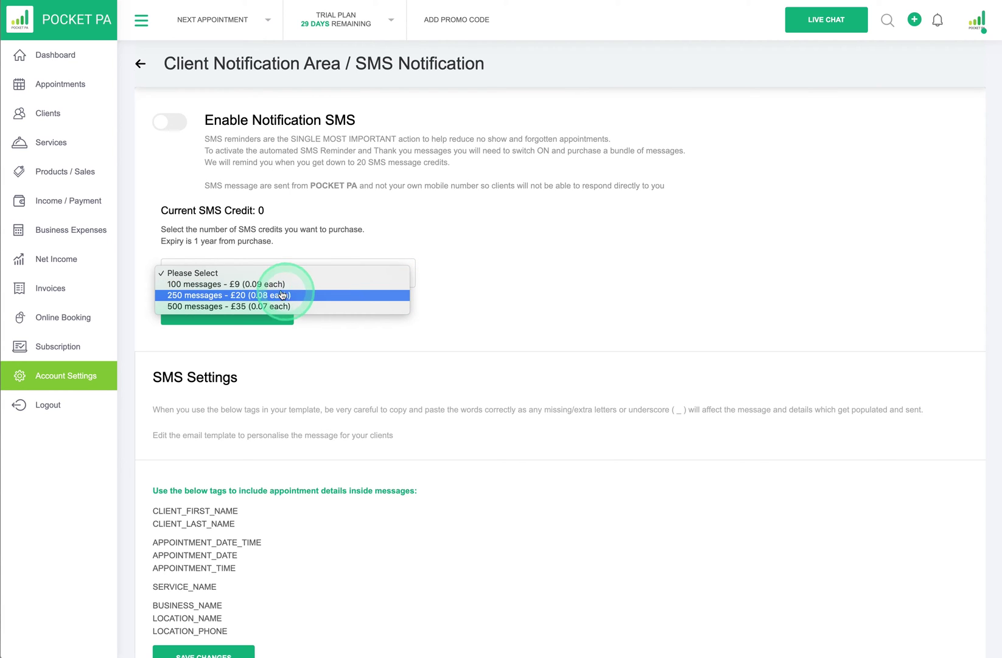
pyautogui.click(224, 297)
pyautogui.click(221, 308)
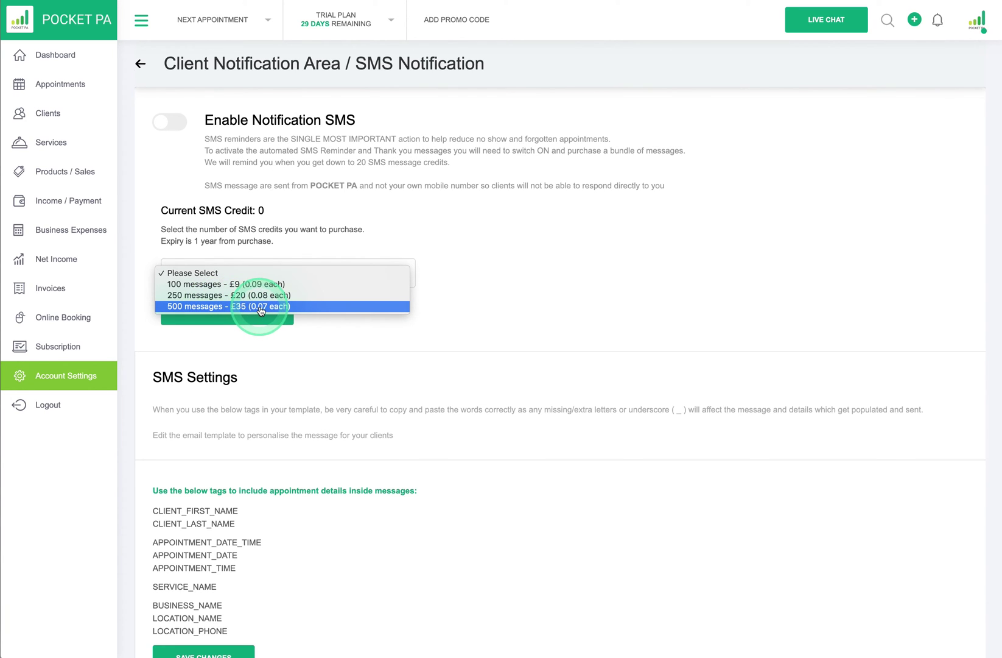
pyautogui.click(266, 272)
pyautogui.click(263, 274)
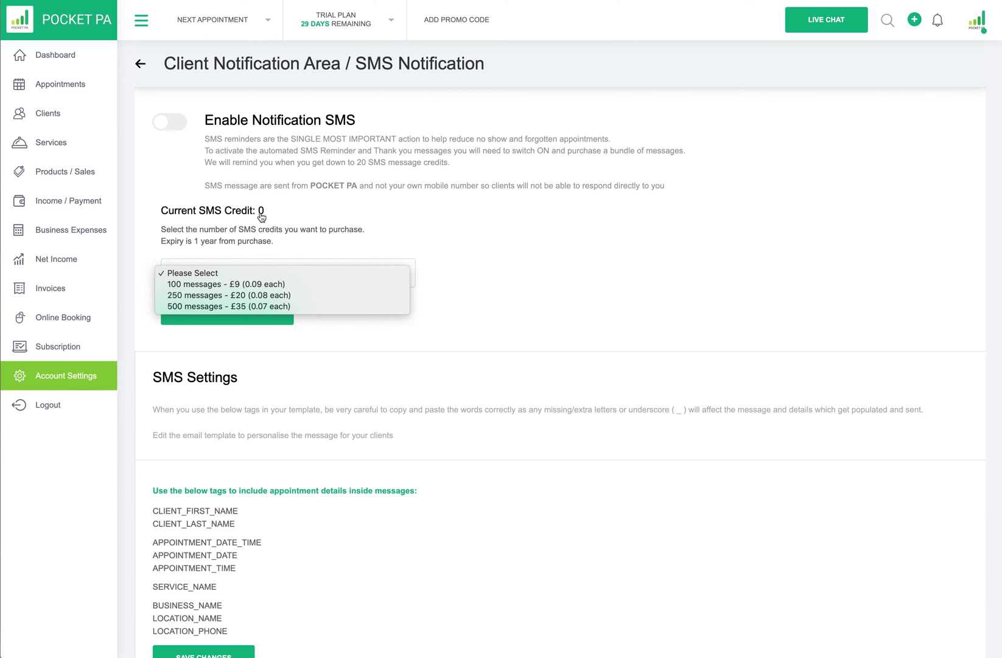
# Step: Close the bundle list and turn on Enable Notification SMS with 5 credits available
pyautogui.click(833, 573)
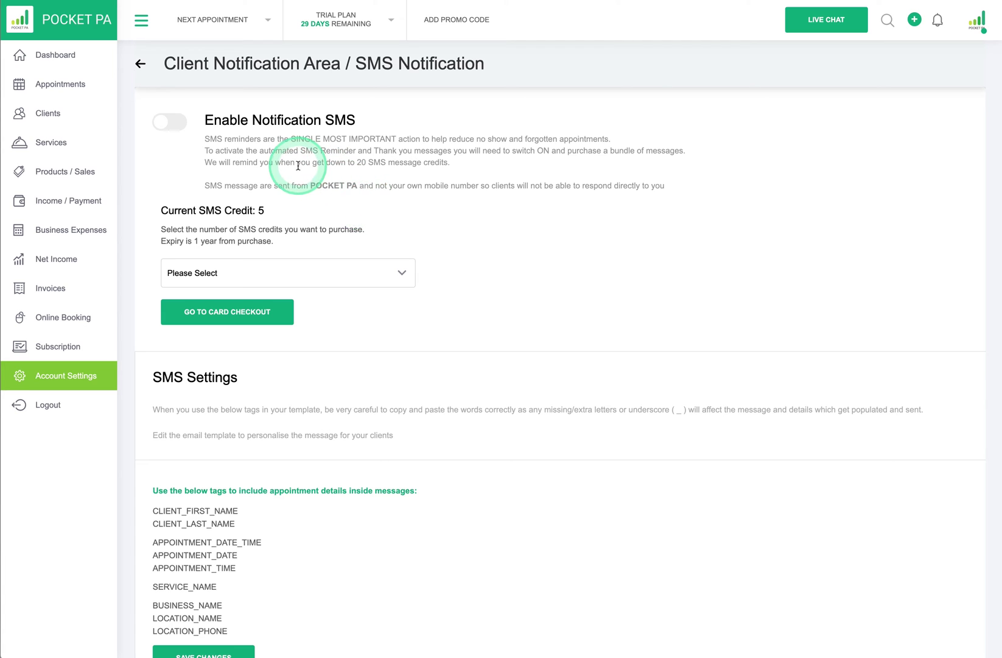
pyautogui.click(166, 124)
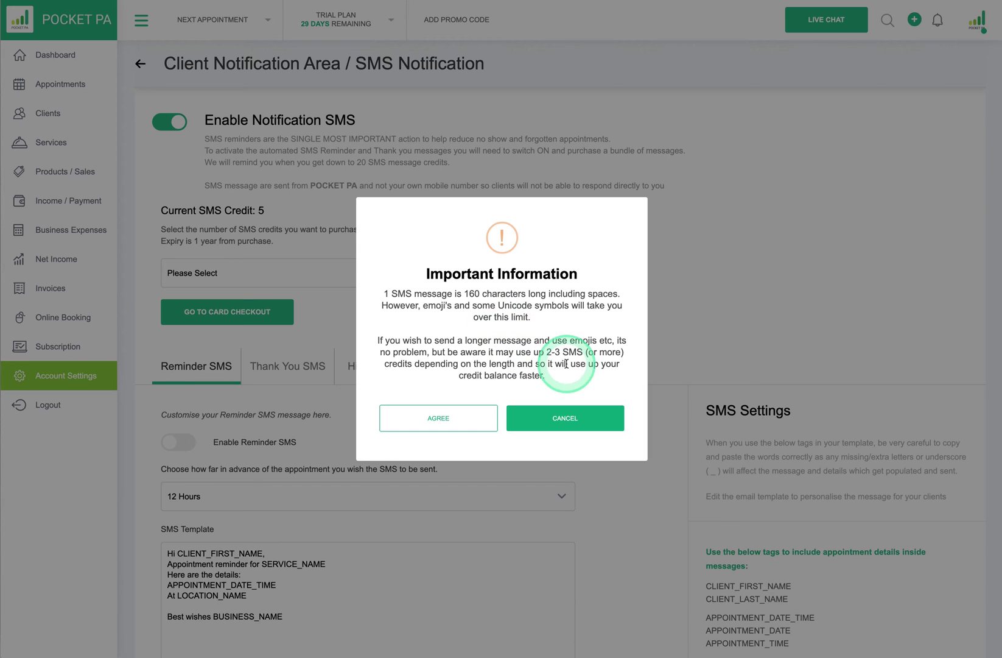
# Step: Agree to the 160-character SMS notice, check the empty SMS History, and return to Reminder SMS
pyautogui.click(452, 419)
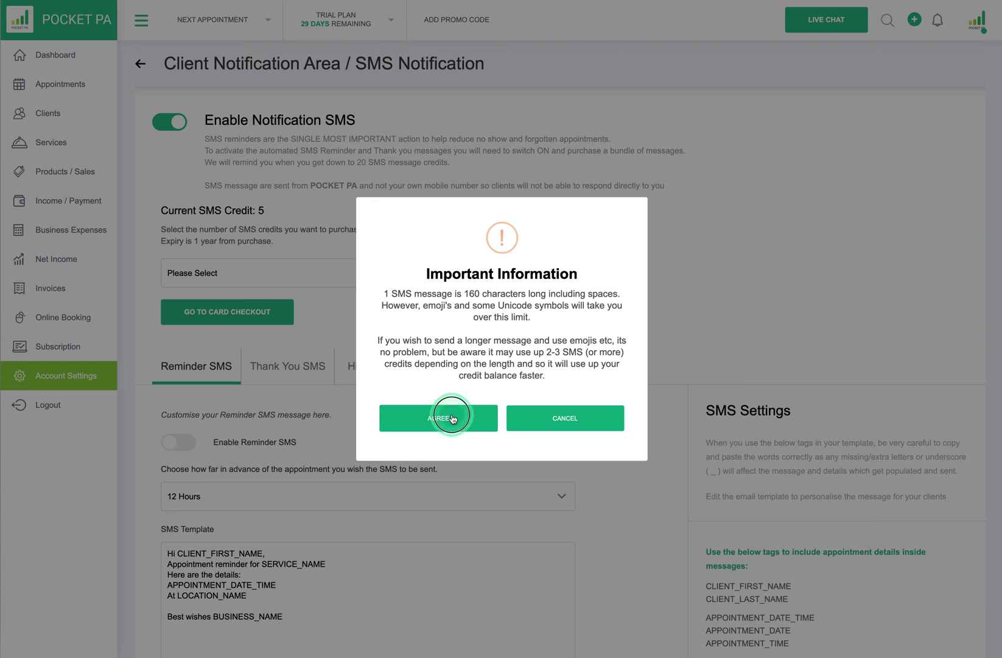
pyautogui.scroll(-2, 408, 444)
pyautogui.scroll(-1, 408, 447)
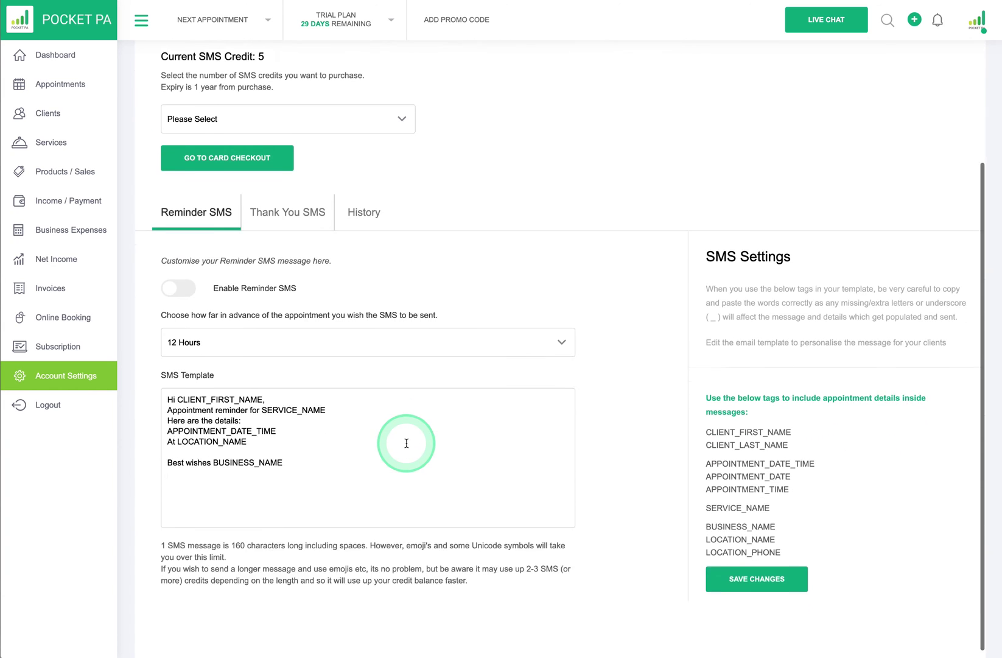
pyautogui.scroll(2, 443, 566)
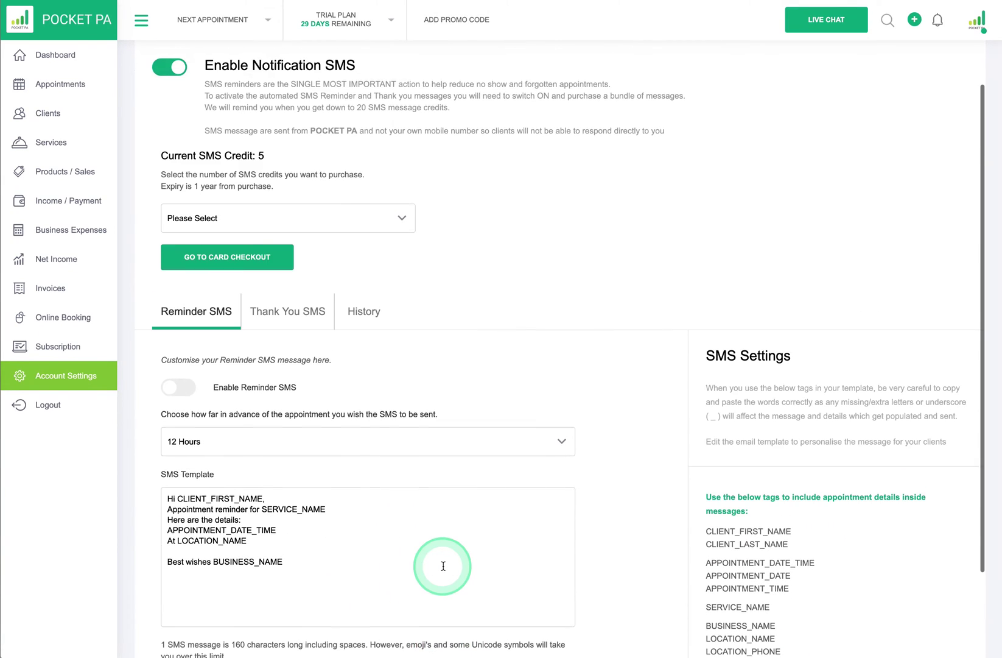
pyautogui.click(242, 541)
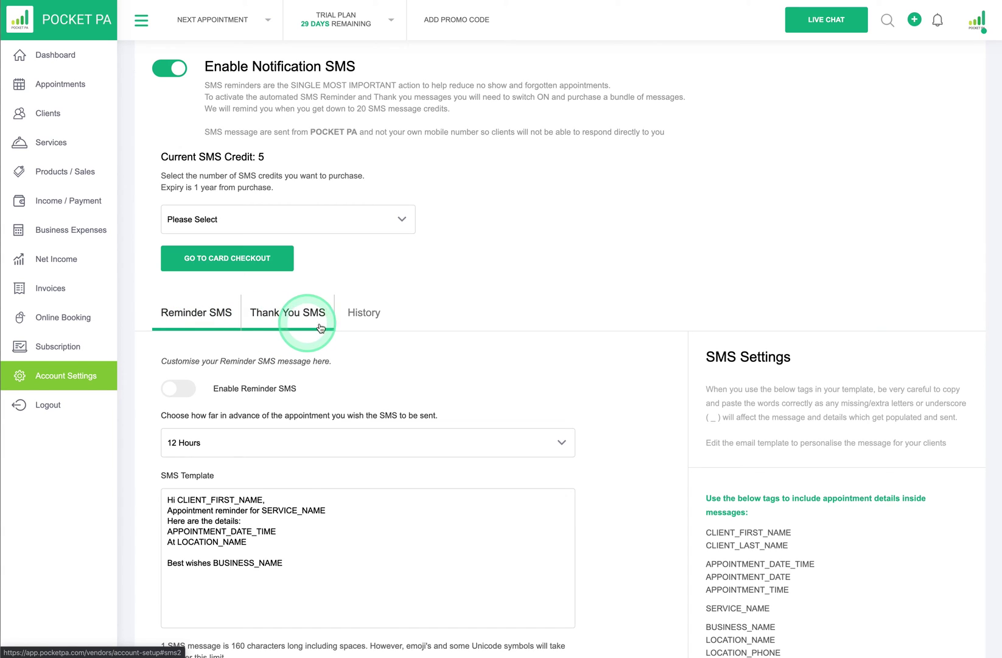
pyautogui.click(368, 313)
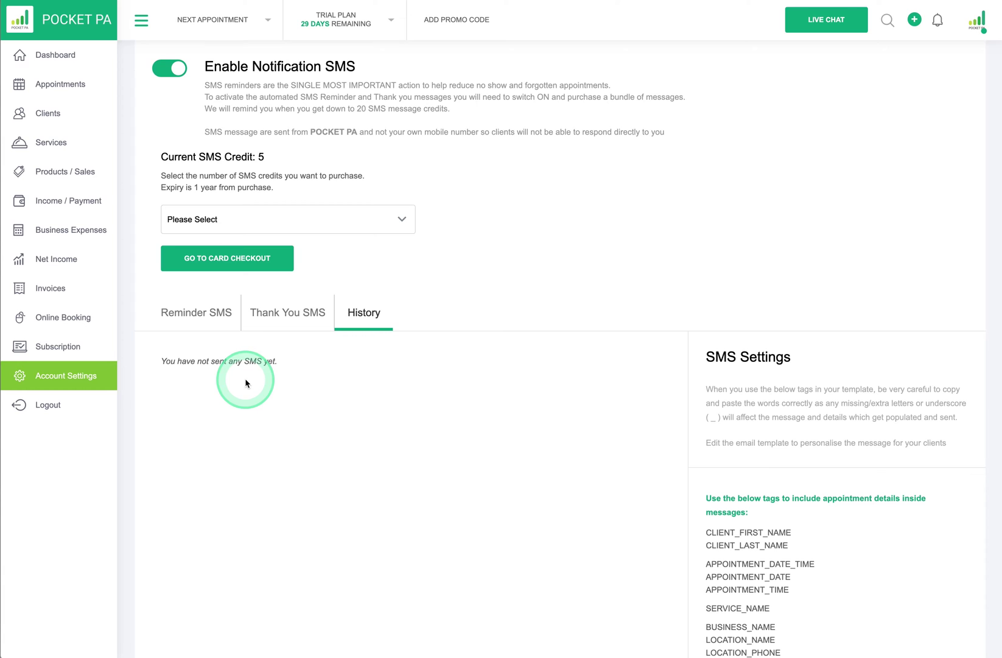
pyautogui.click(218, 317)
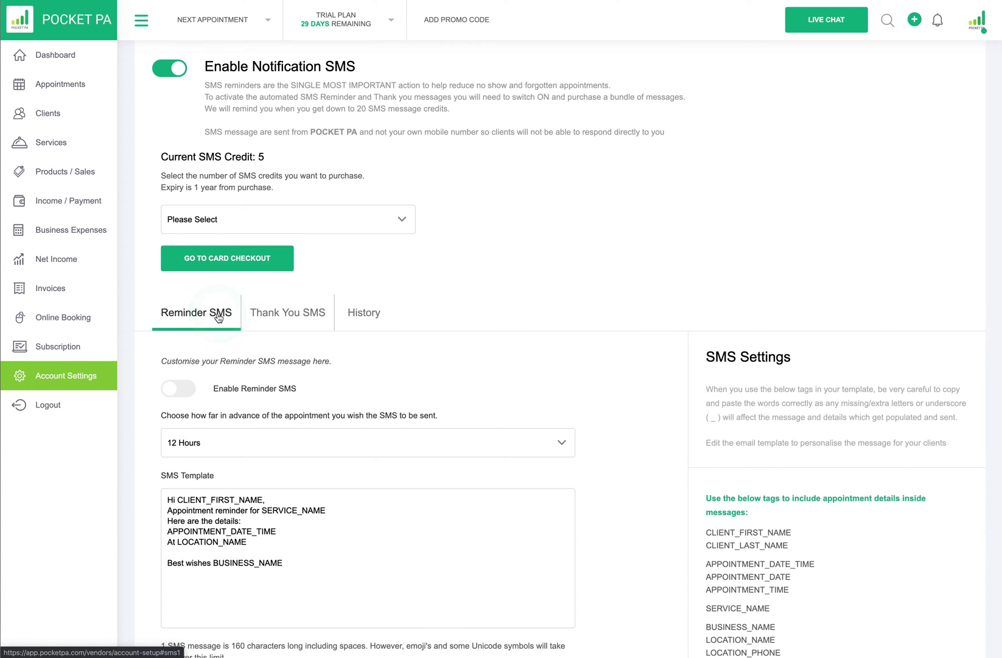
pyautogui.scroll(-2, 224, 409)
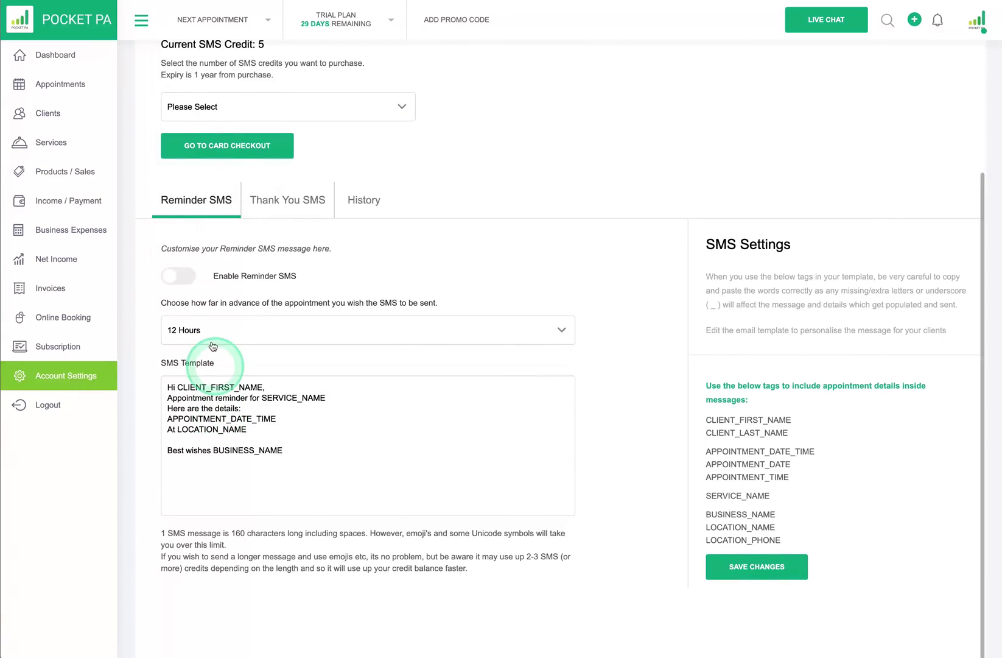
# Step: Set the reminder SMS to go out 24 Hours before appointments
pyautogui.click(564, 331)
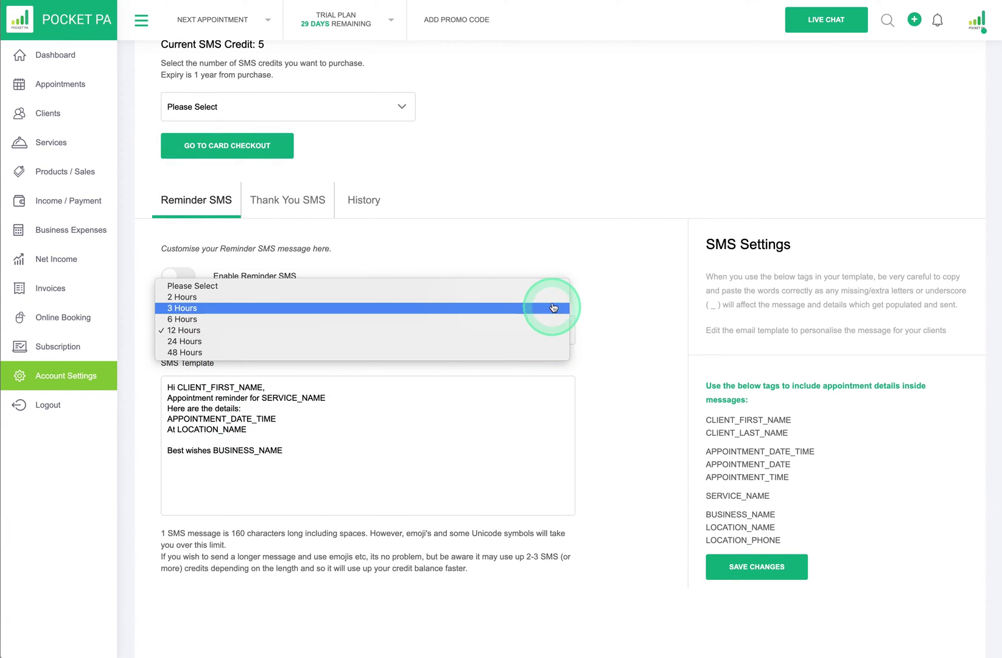
pyautogui.click(546, 343)
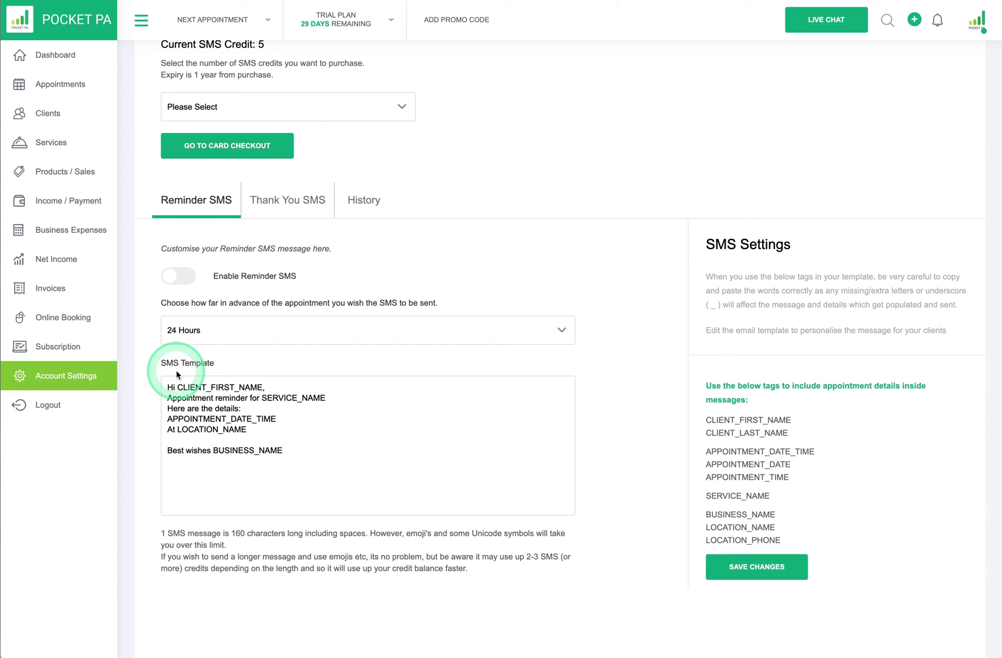
pyautogui.click(174, 387)
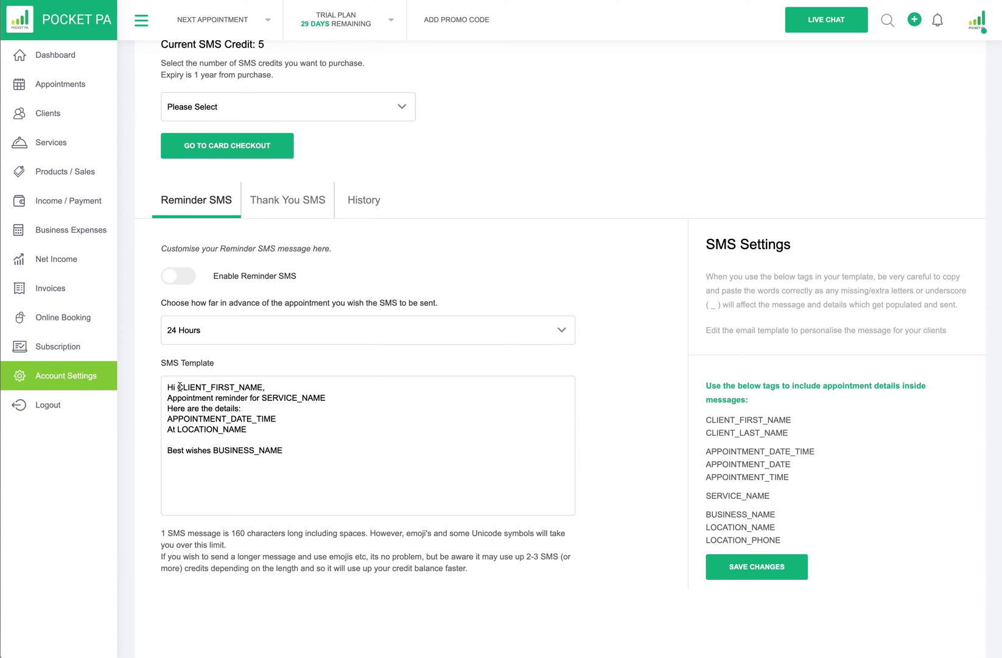
# Step: Go through the reminder SMS template lines, then turn on Enable Reminder SMS
pyautogui.scroll(1, 180, 387)
pyautogui.click(293, 430)
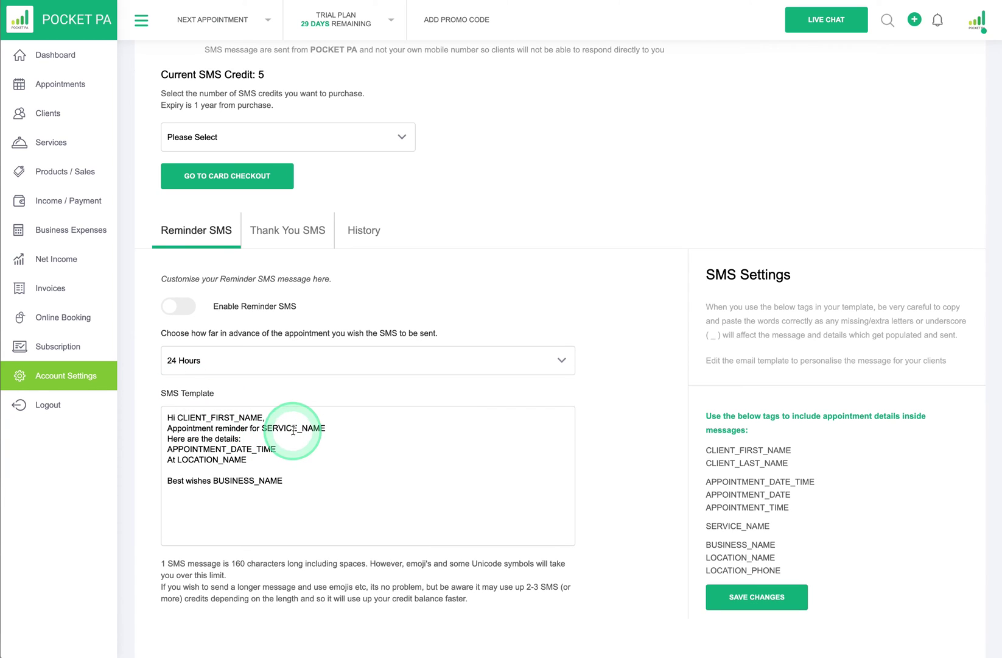
pyautogui.click(271, 417)
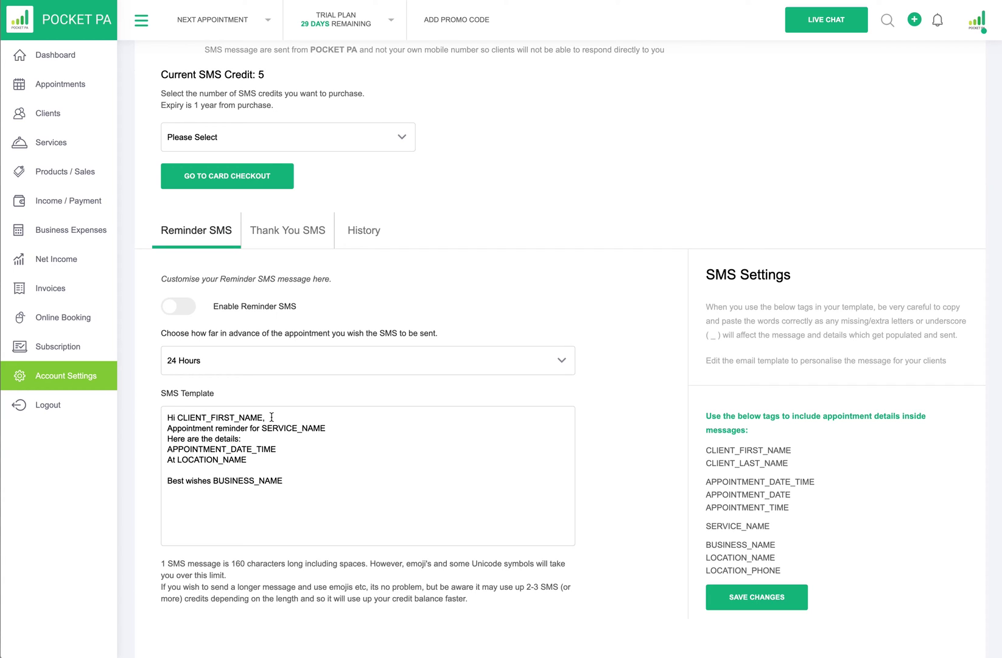
pyautogui.click(272, 417)
pyautogui.click(271, 422)
pyautogui.click(295, 439)
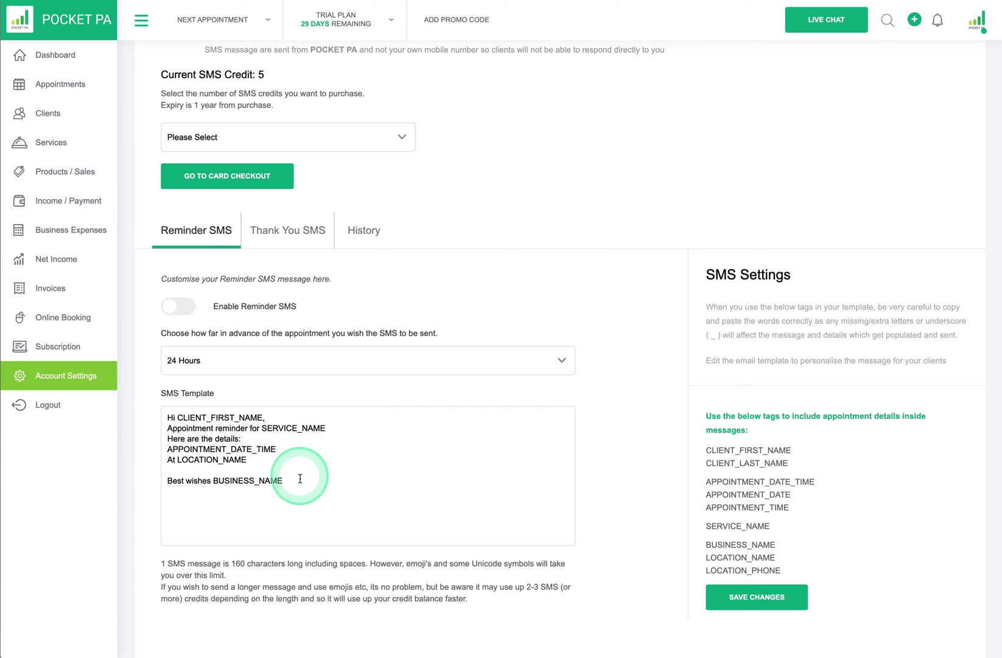
pyautogui.click(292, 455)
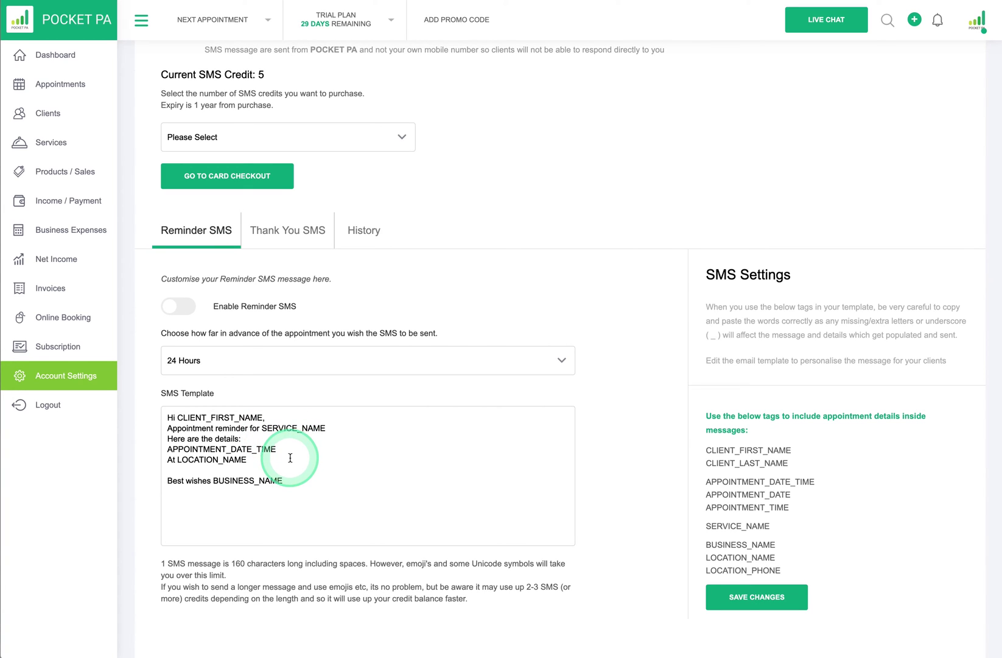
pyautogui.click(292, 469)
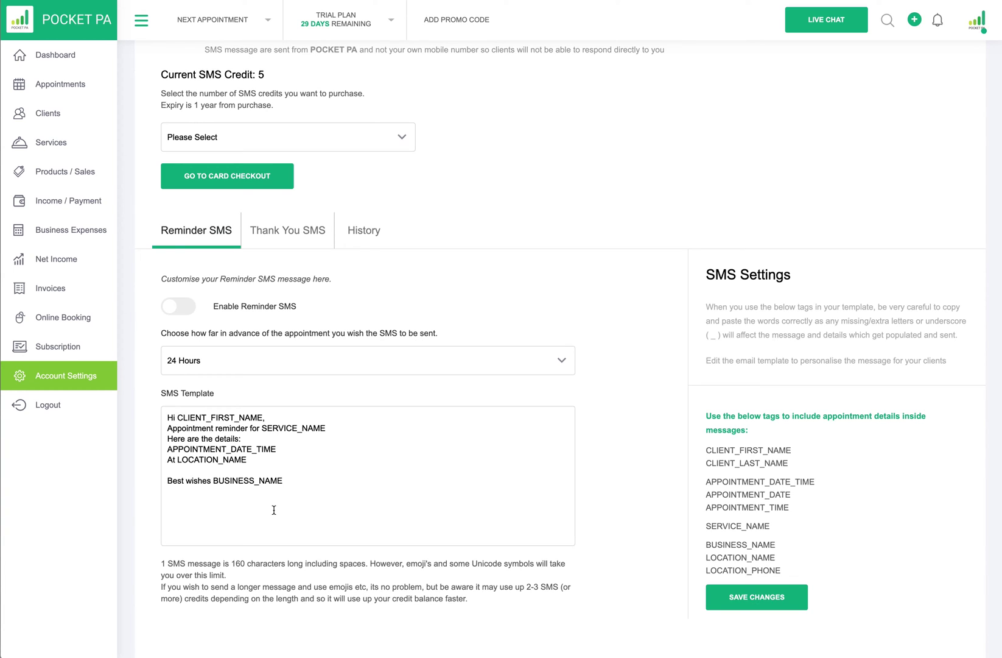
pyautogui.click(197, 478)
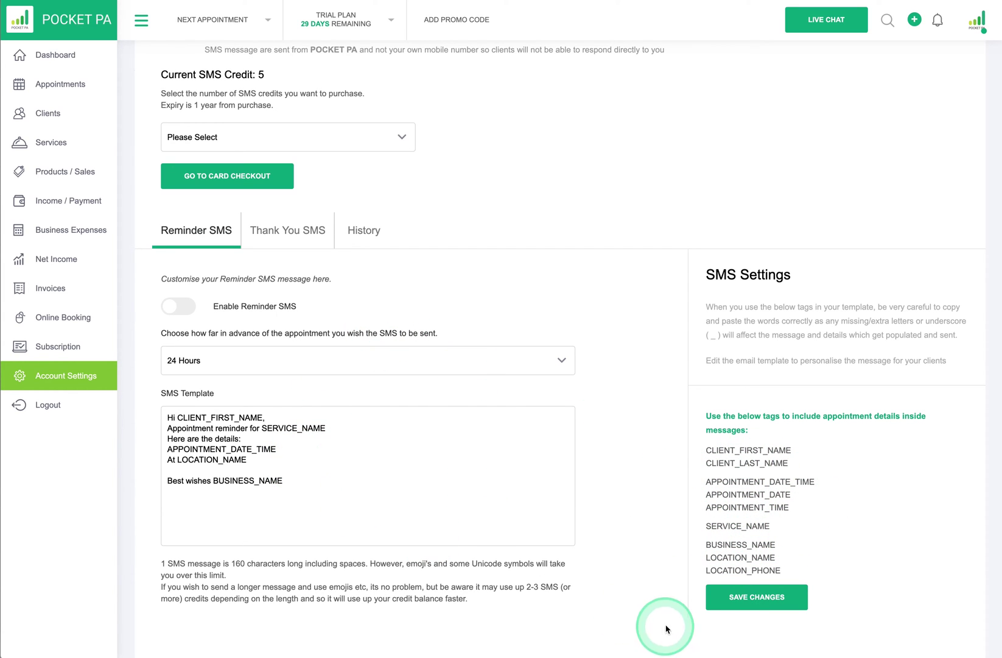
pyautogui.click(184, 311)
# Step: Turn on the Thank You SMS at 12 Hours, then save the SMS settings and confirm
pyautogui.click(309, 244)
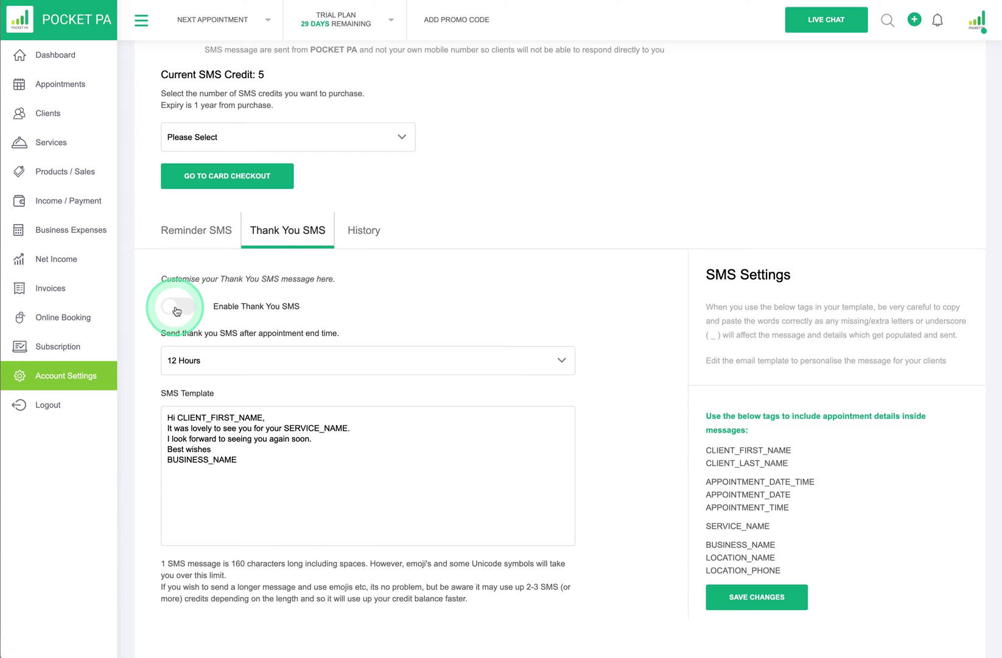
pyautogui.click(177, 312)
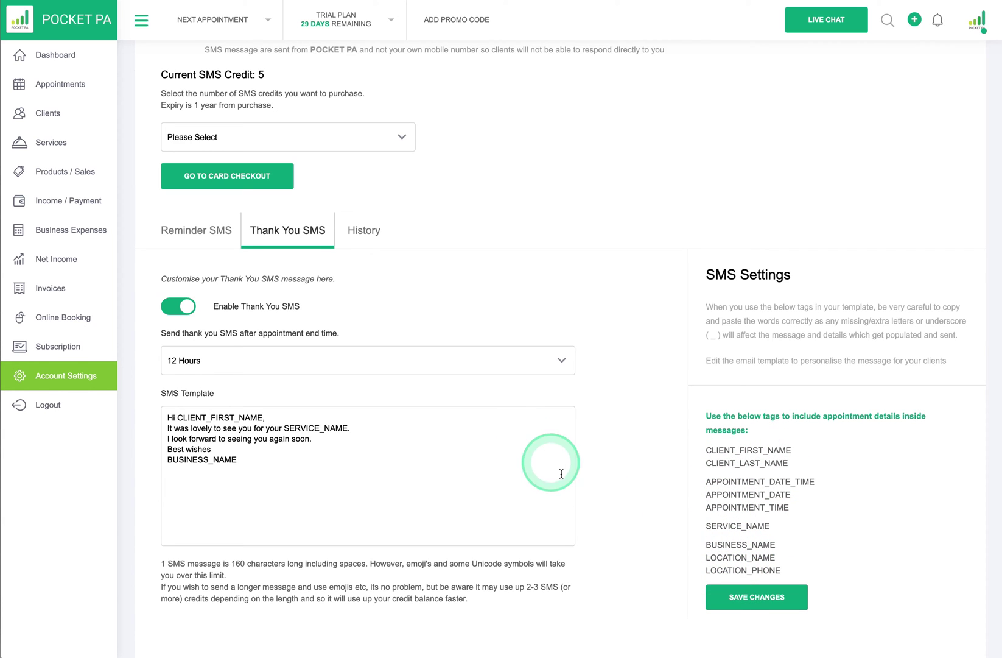
pyautogui.click(765, 601)
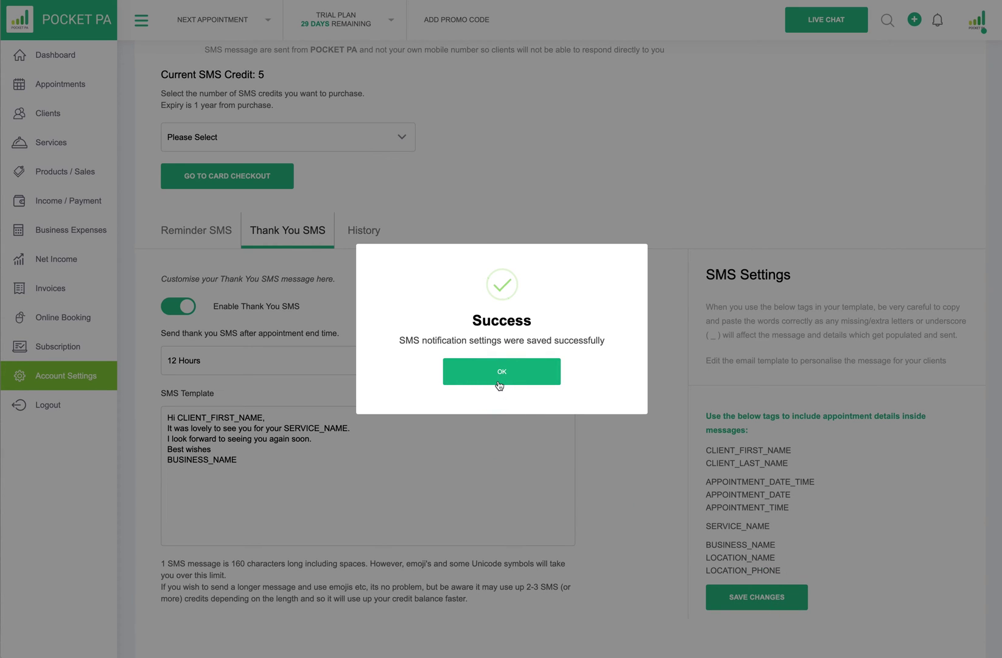
pyautogui.click(498, 384)
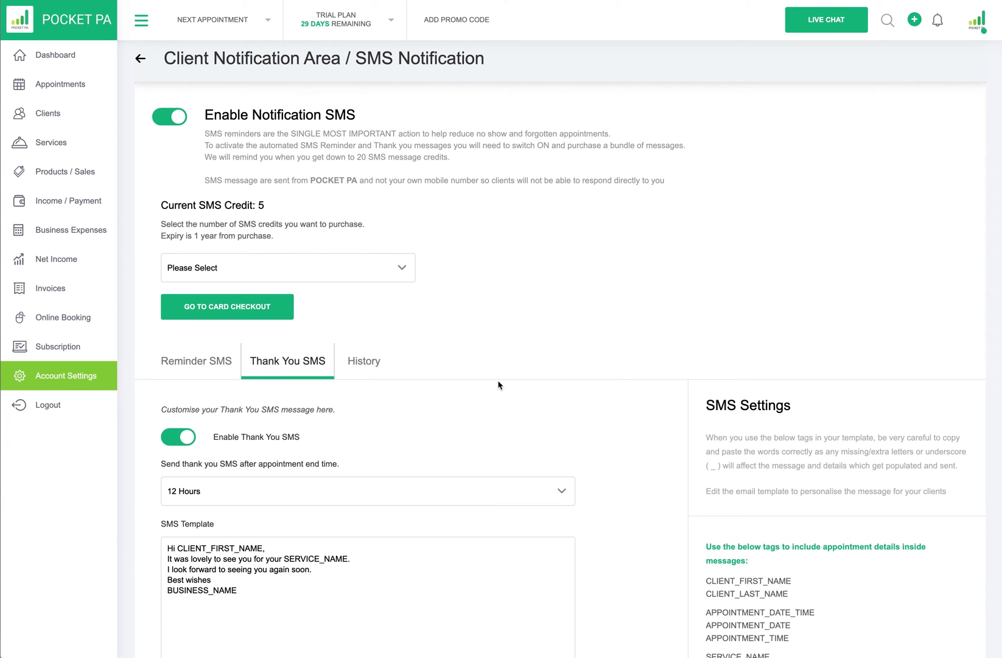
# Step: Disable the Enable Notification SMS toggle, then review the Email and SMS Notification pages (SMS credit 5)
pyautogui.click(169, 119)
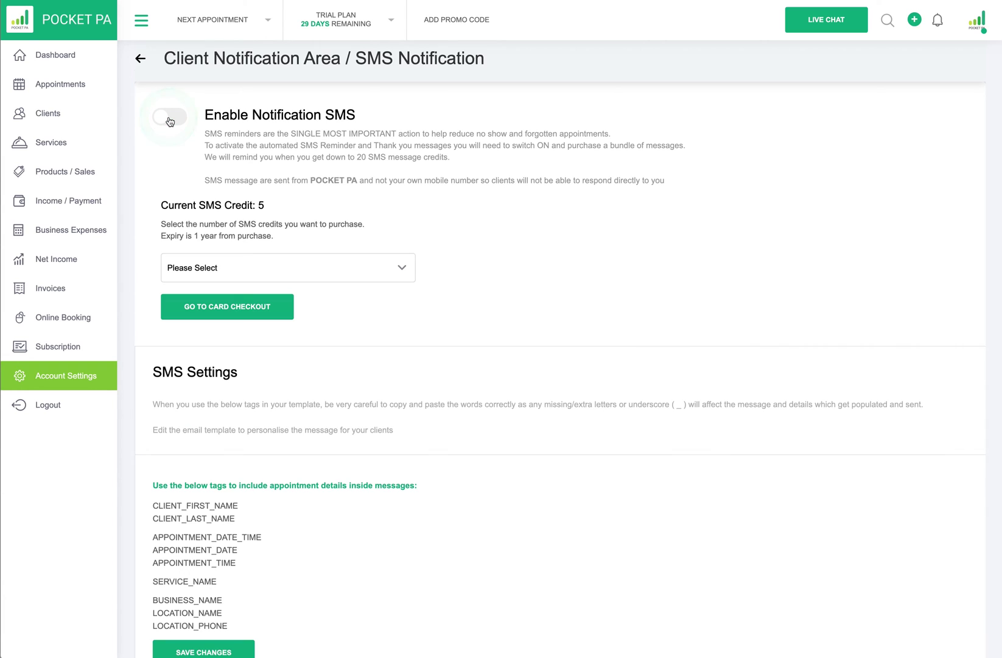
pyautogui.click(141, 59)
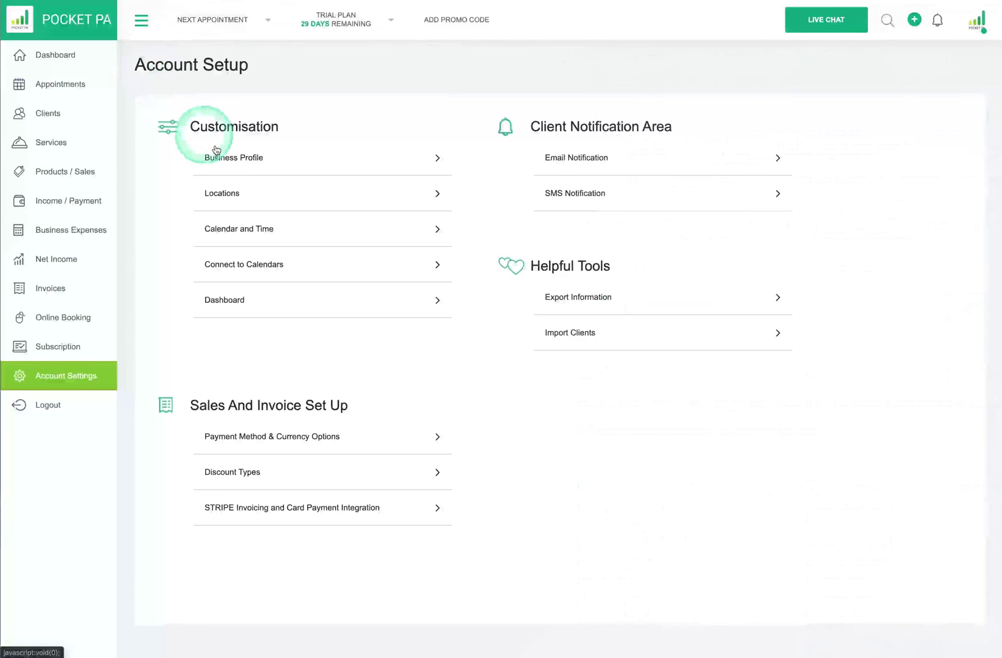
pyautogui.click(560, 169)
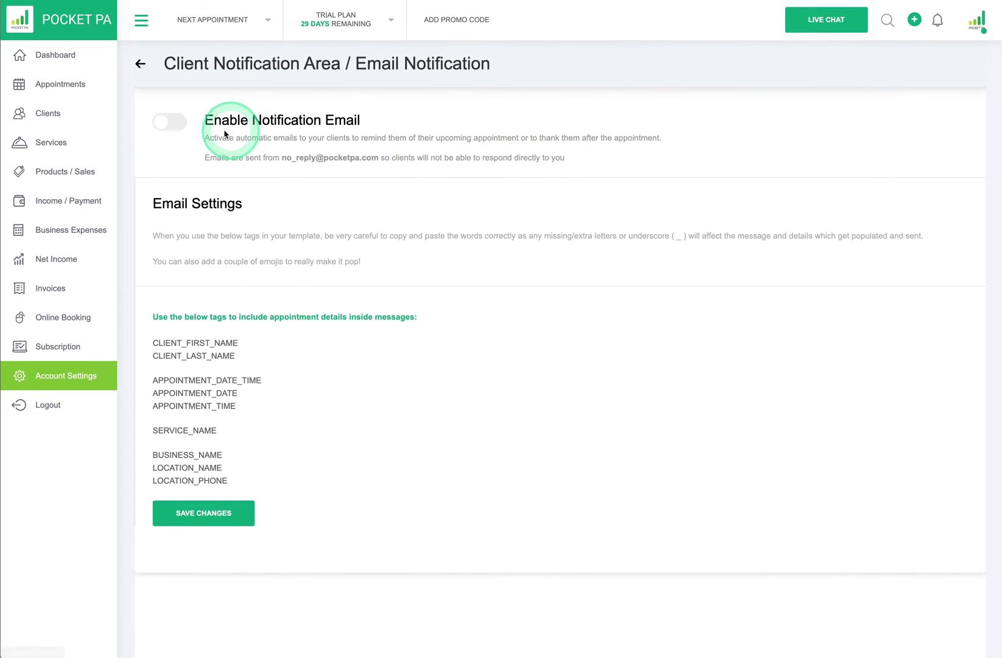
pyautogui.click(140, 63)
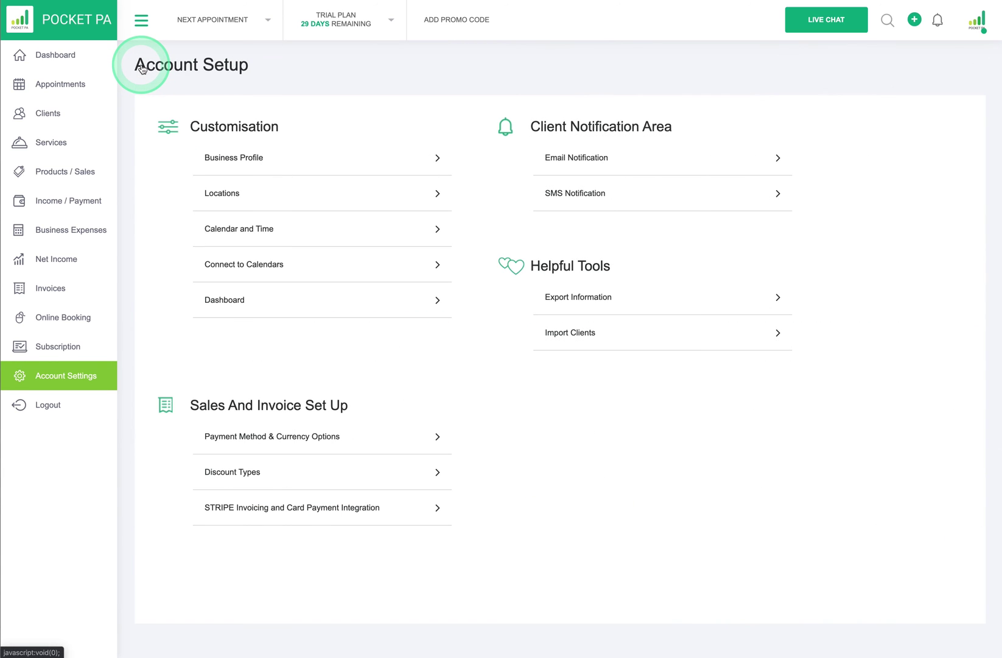
pyautogui.click(569, 211)
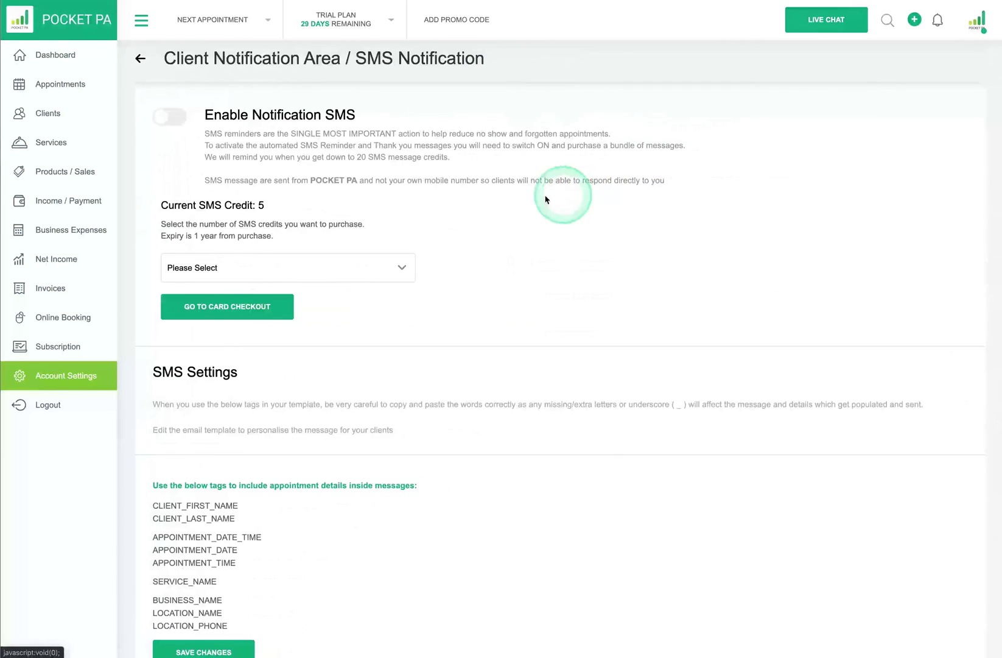
pyautogui.scroll(-2, 297, 273)
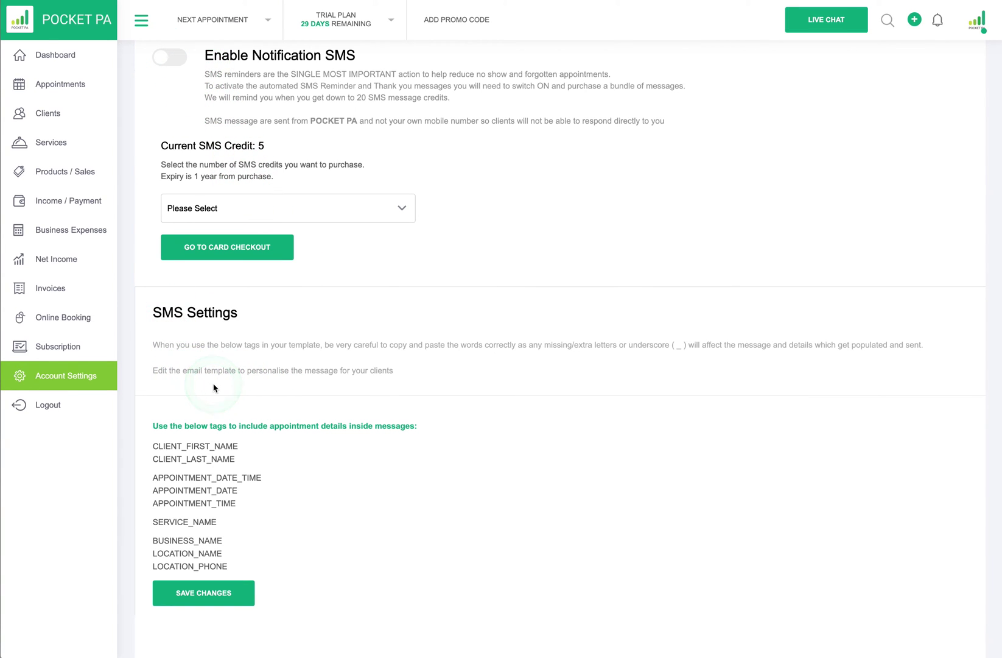
pyautogui.scroll(2, 214, 387)
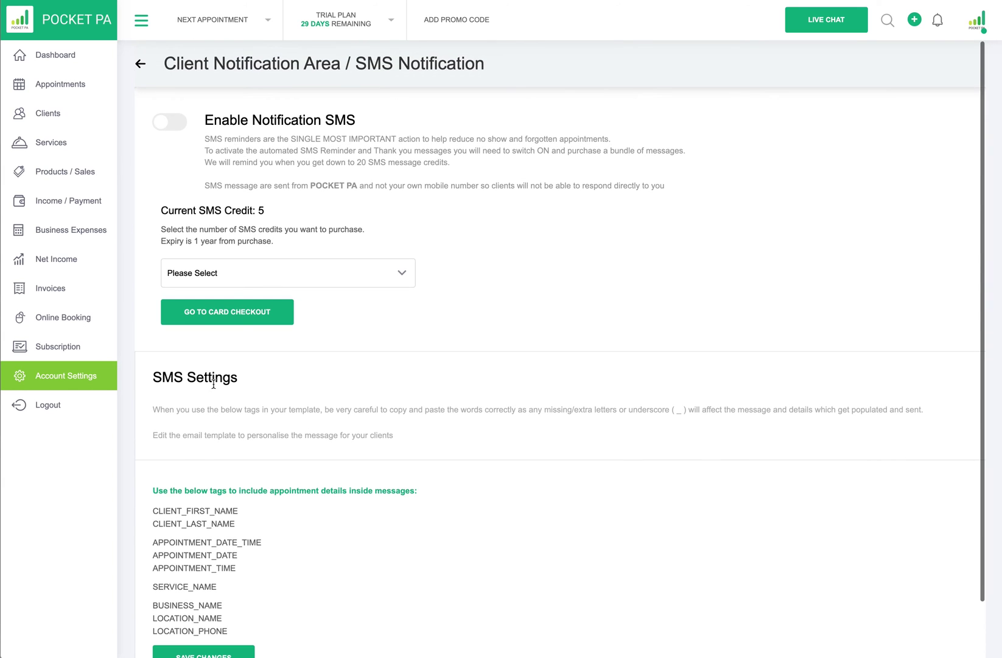
pyautogui.click(141, 64)
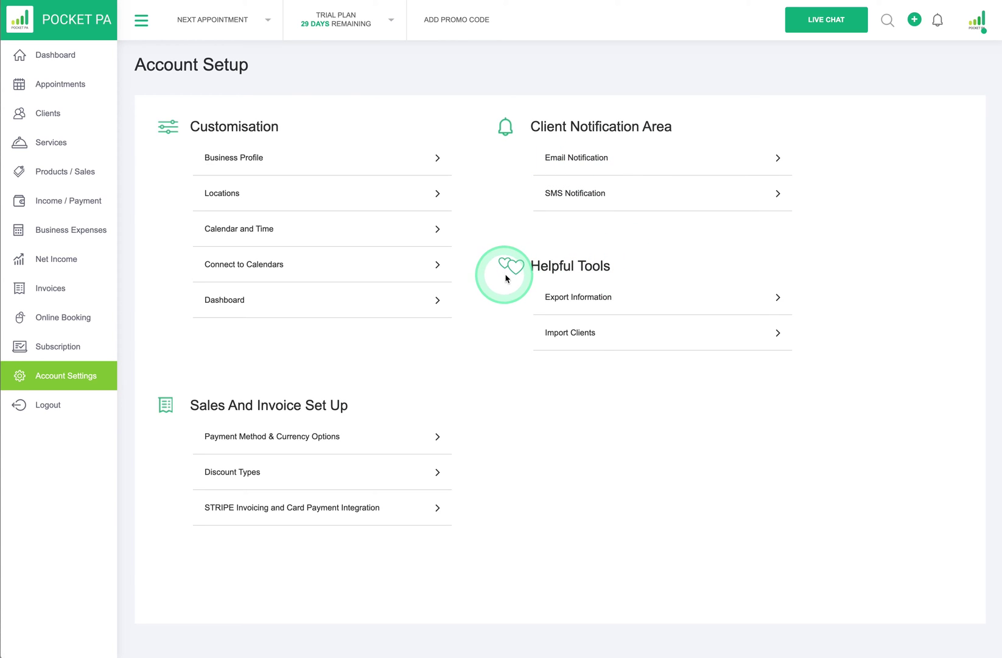
pyautogui.click(561, 346)
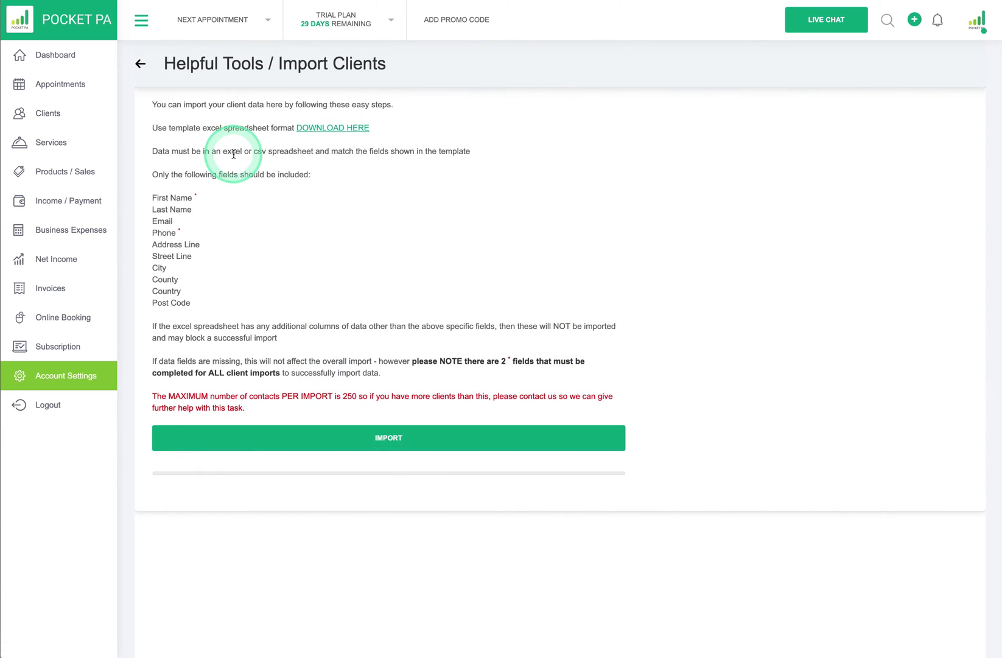
pyautogui.click(141, 66)
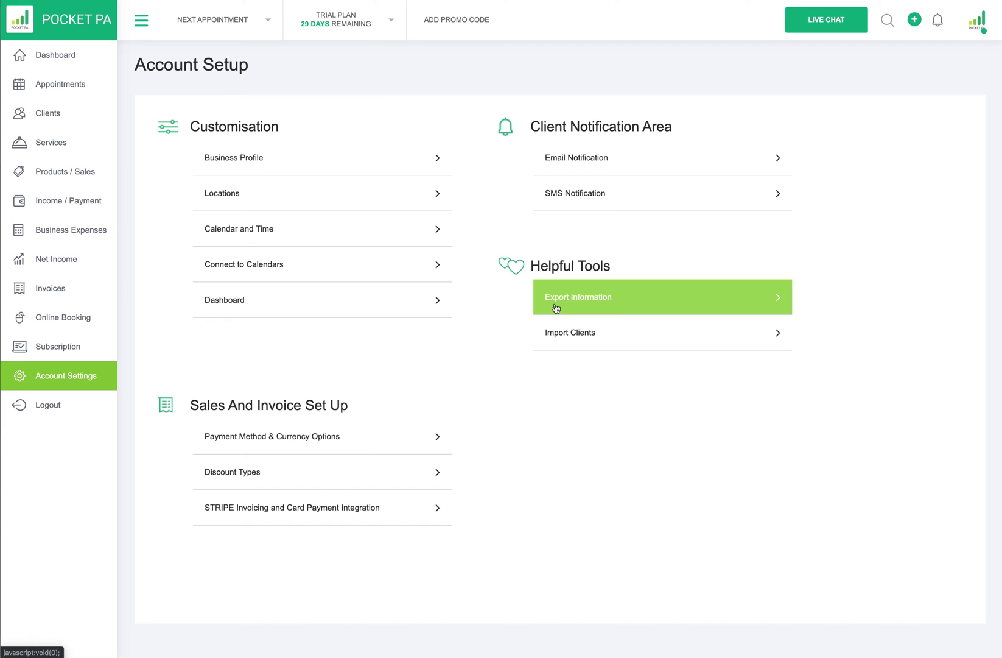
# Step: Set export frequency to WEEKLY and include Sales, Income - sales and Business Expenses
pyautogui.click(556, 308)
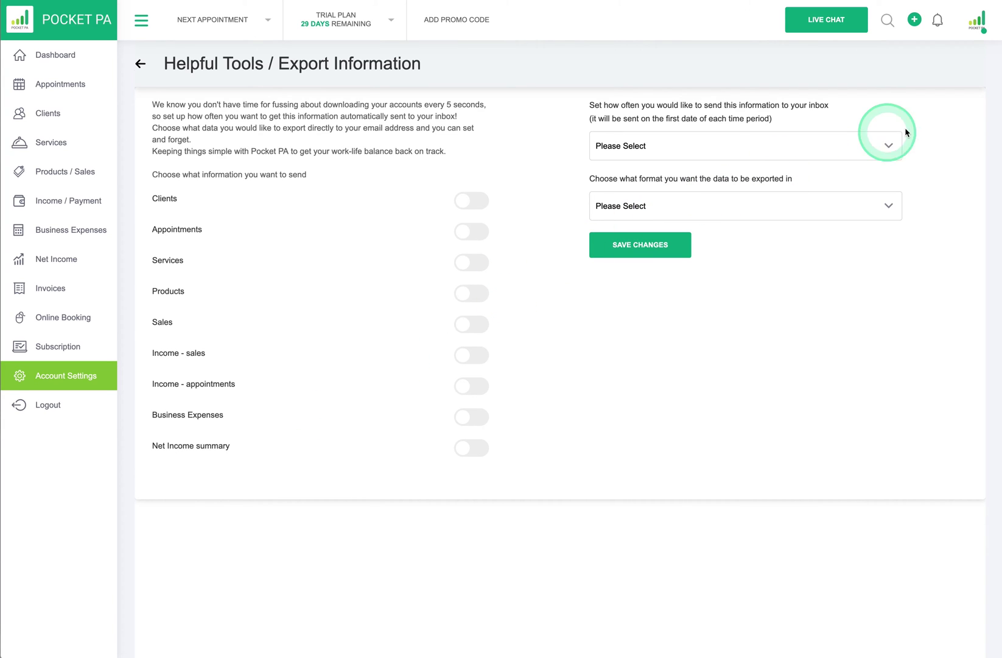
pyautogui.click(890, 147)
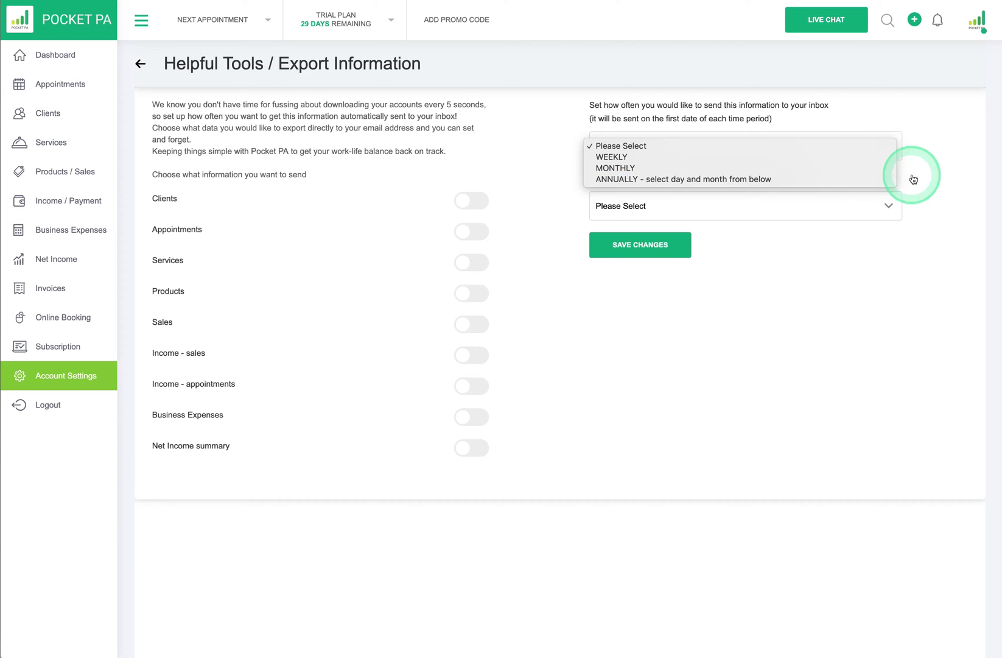
pyautogui.click(619, 159)
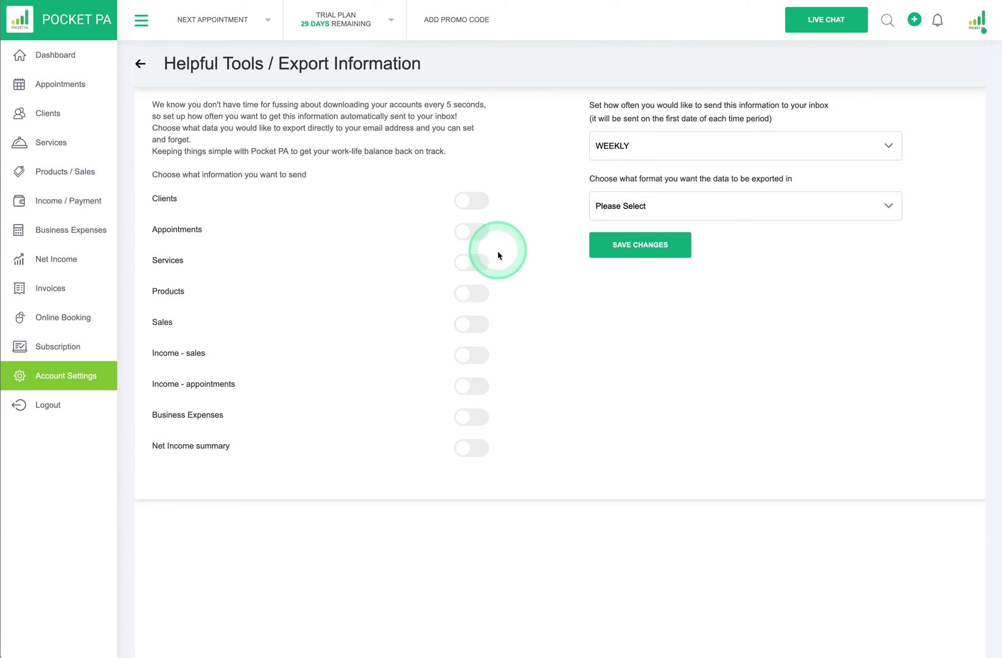
pyautogui.click(467, 332)
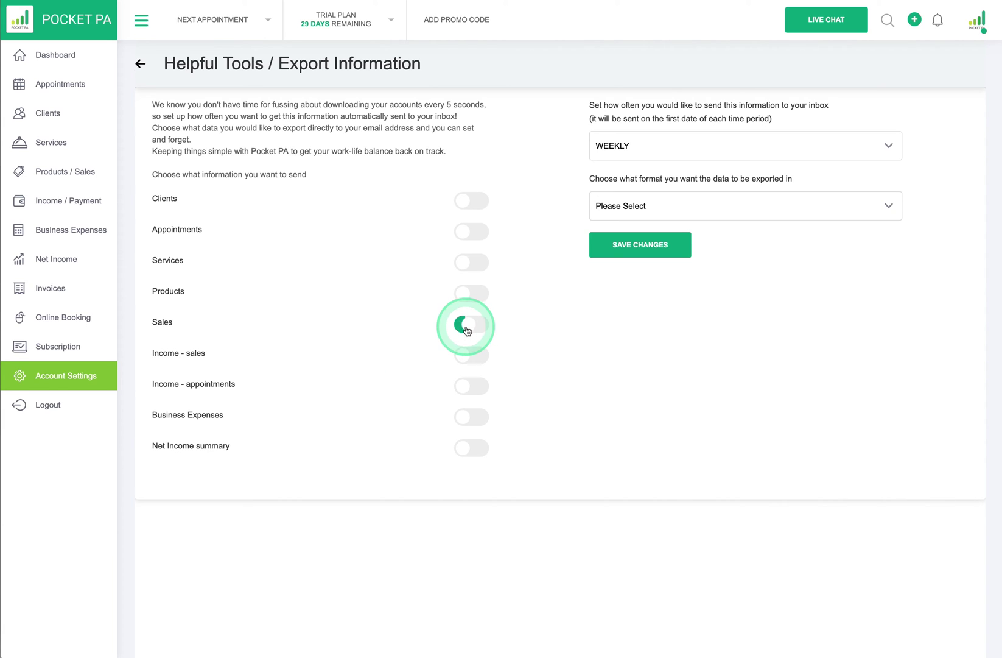
pyautogui.click(469, 359)
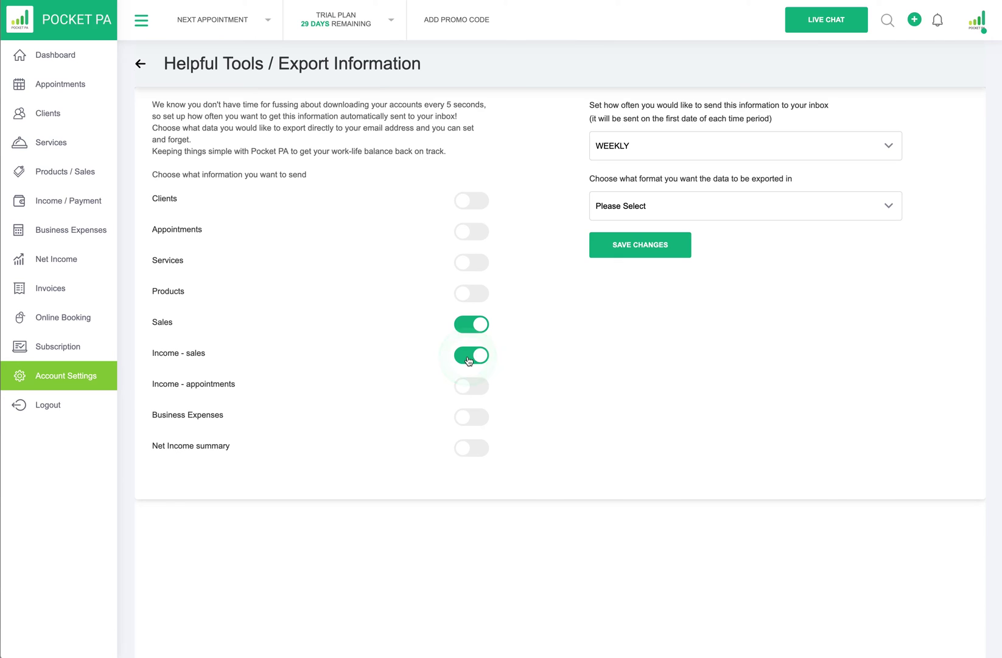
pyautogui.click(469, 419)
# Step: Choose CSV File as the export format, save the changes and confirm with OK
pyautogui.click(653, 214)
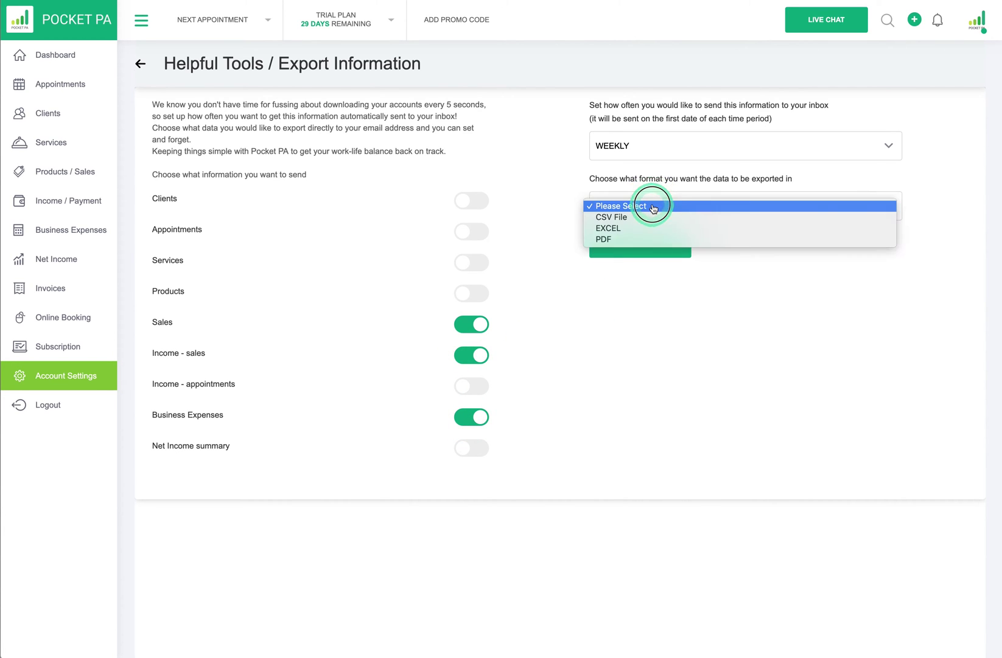
pyautogui.moveTo(653, 209); pyautogui.dragTo(639, 221)
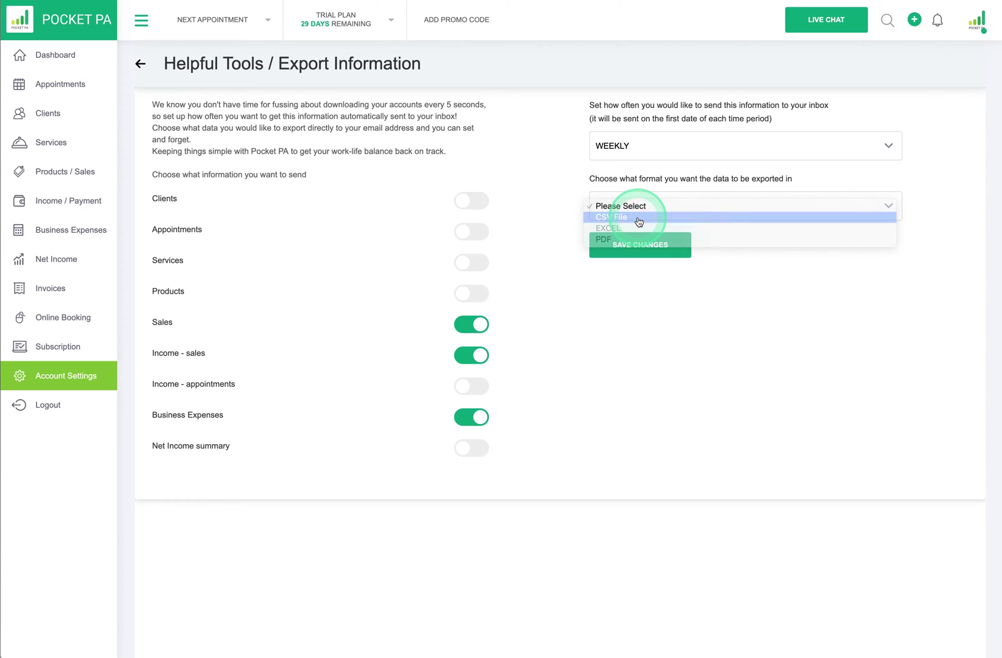
pyautogui.click(634, 249)
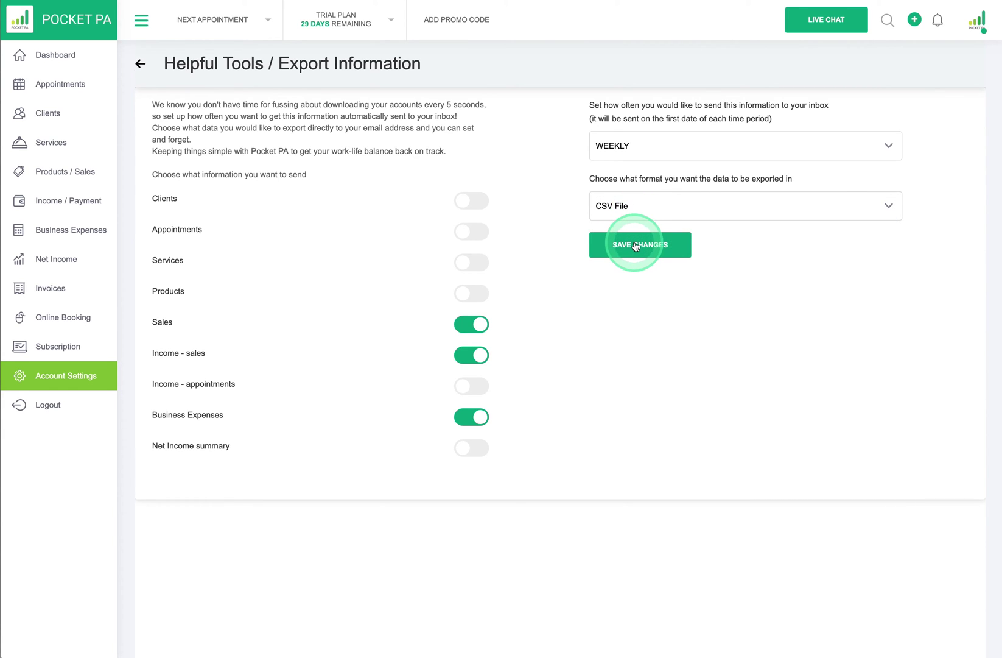
pyautogui.click(636, 246)
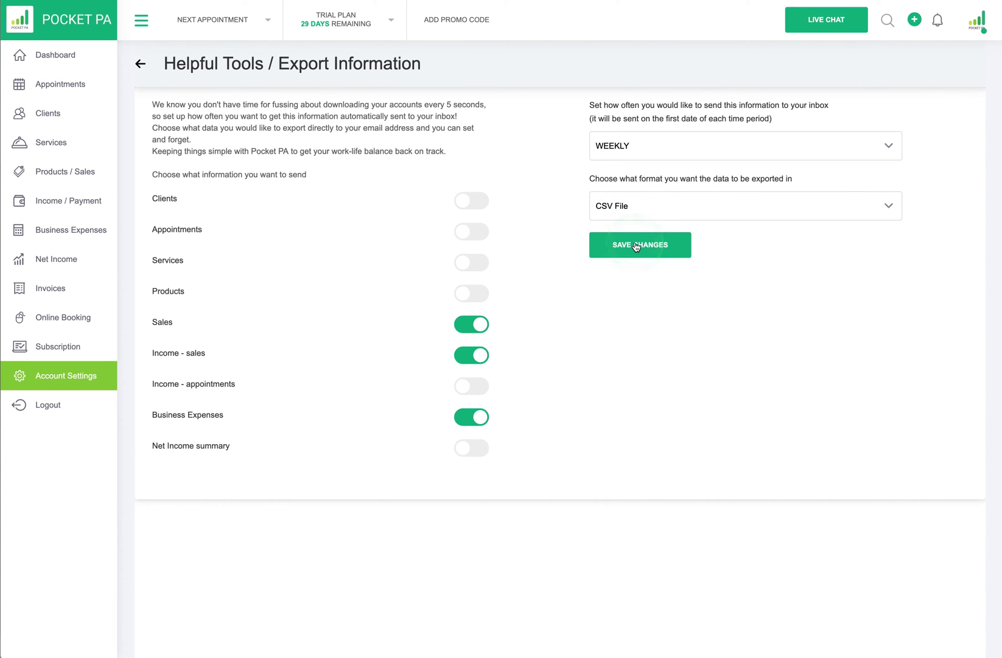
pyautogui.click(634, 245)
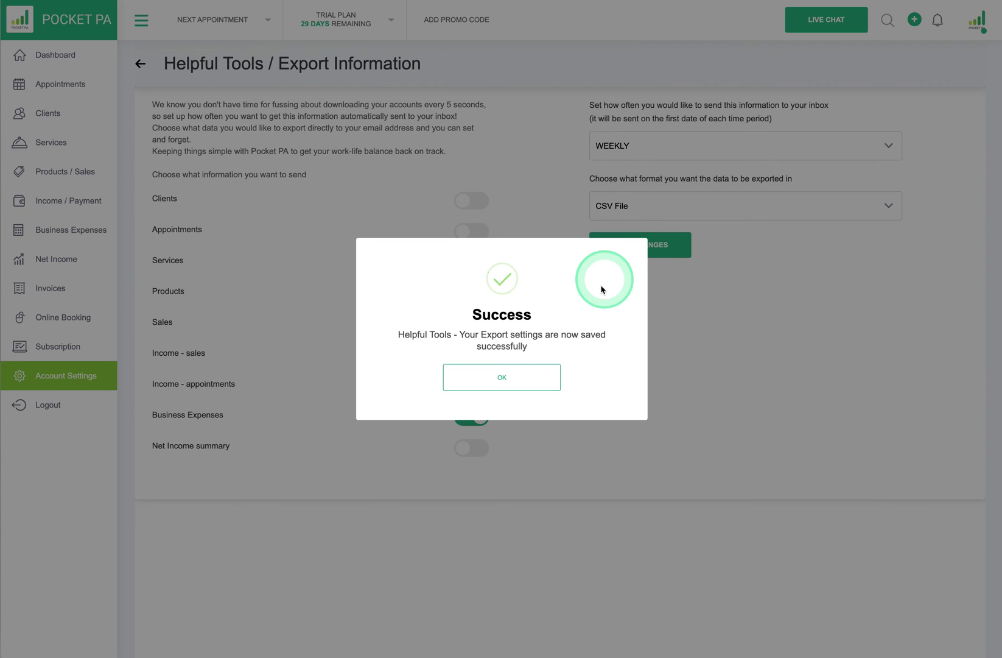
pyautogui.click(535, 370)
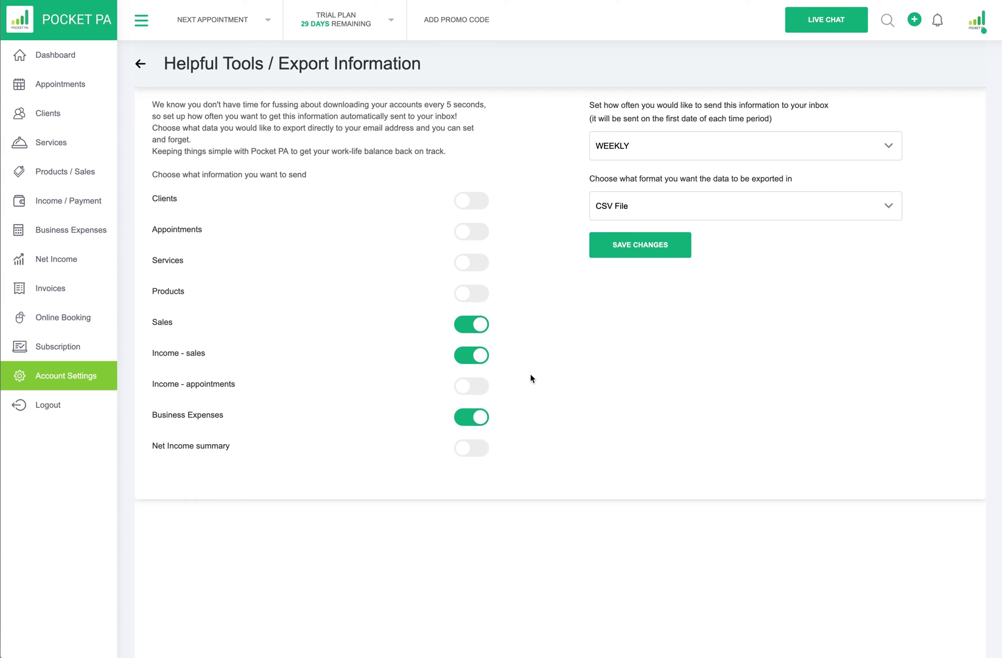
pyautogui.click(494, 345)
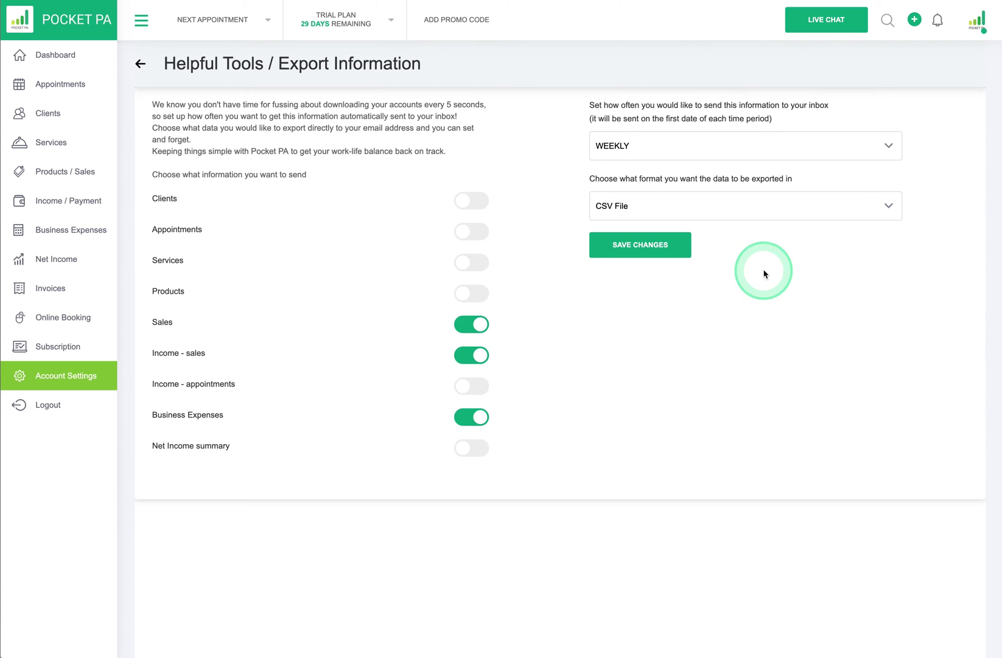
# Step: Change the export frequency to monthly and the format to EXCEL
pyautogui.click(888, 146)
pyautogui.click(885, 158)
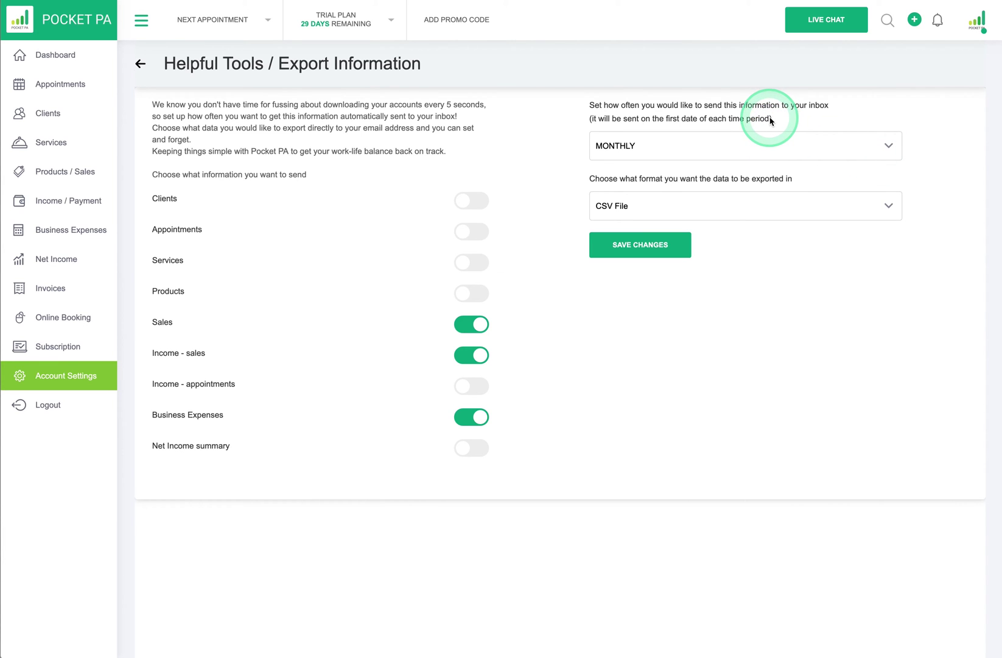
pyautogui.click(888, 207)
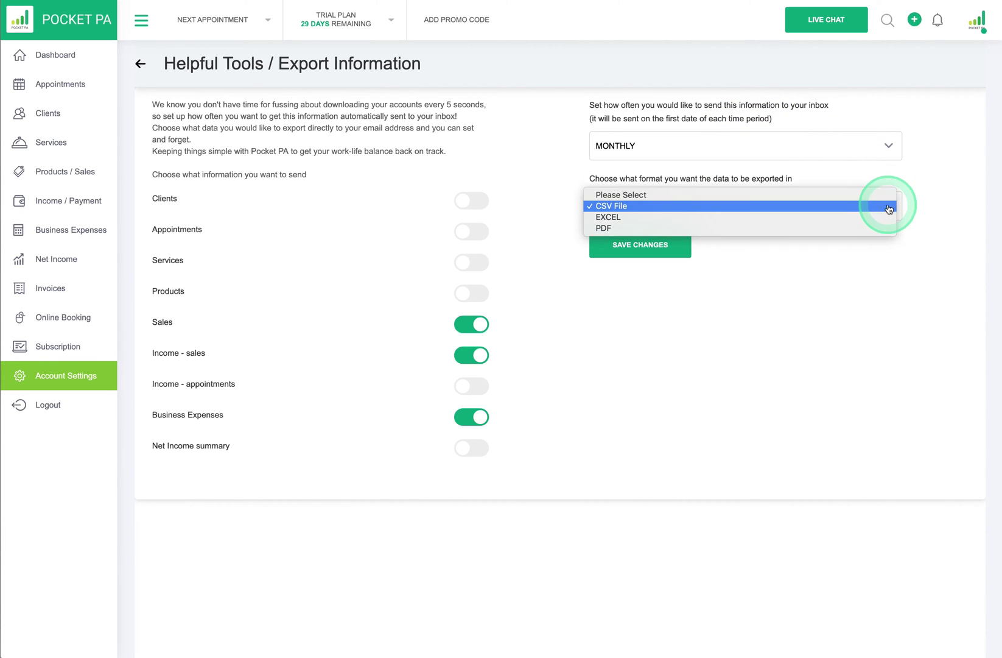
pyautogui.click(886, 220)
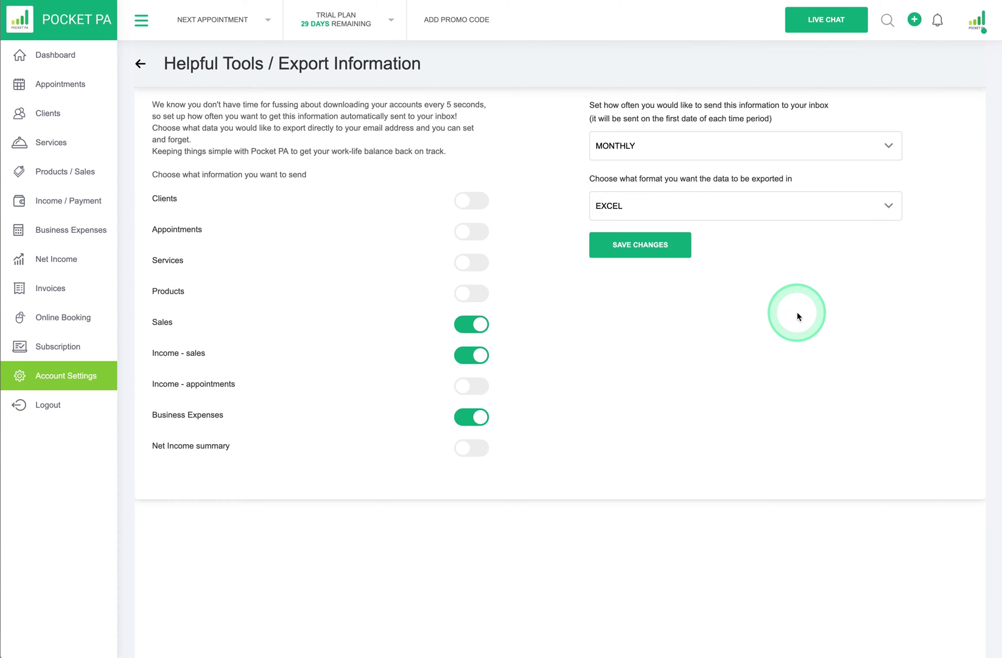
# Step: Export only Income - appointments and Business Expenses, save, and return to Account Setup
pyautogui.click(469, 324)
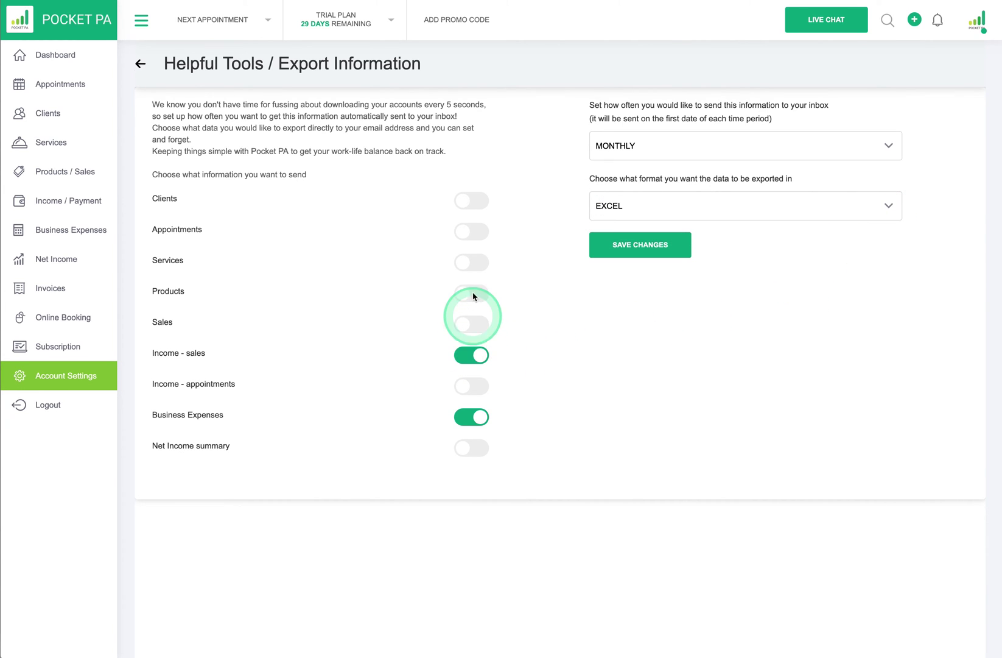
pyautogui.click(474, 359)
pyautogui.click(474, 385)
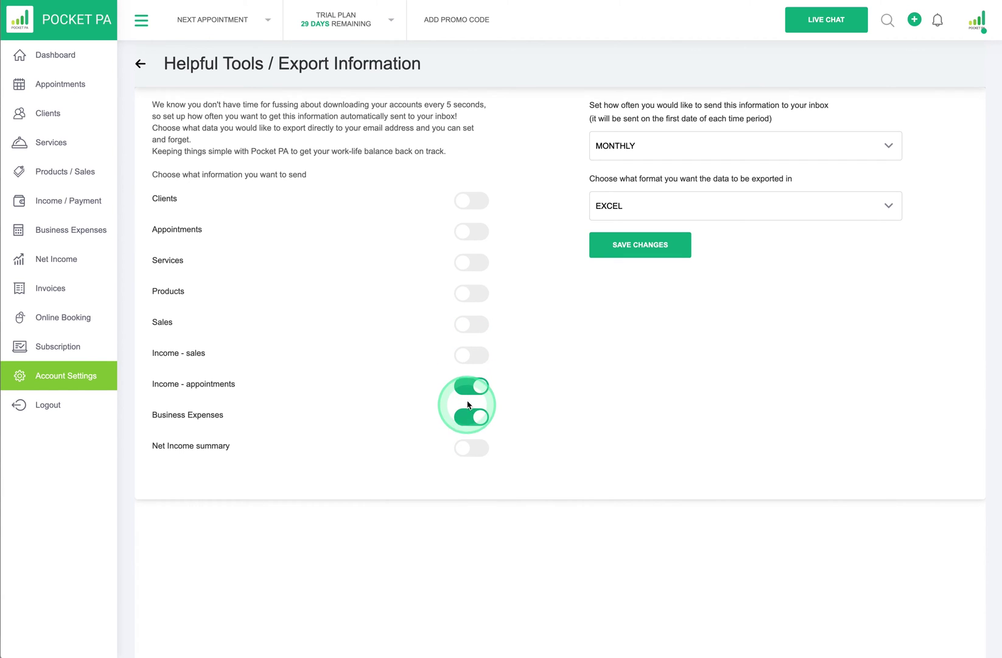
pyautogui.click(645, 248)
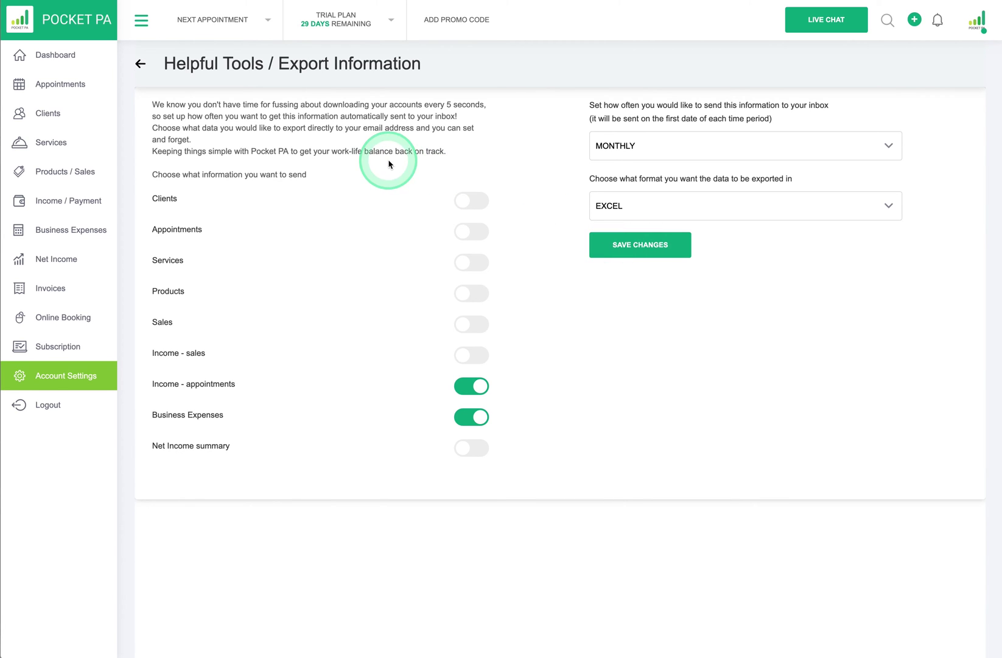
pyautogui.click(140, 64)
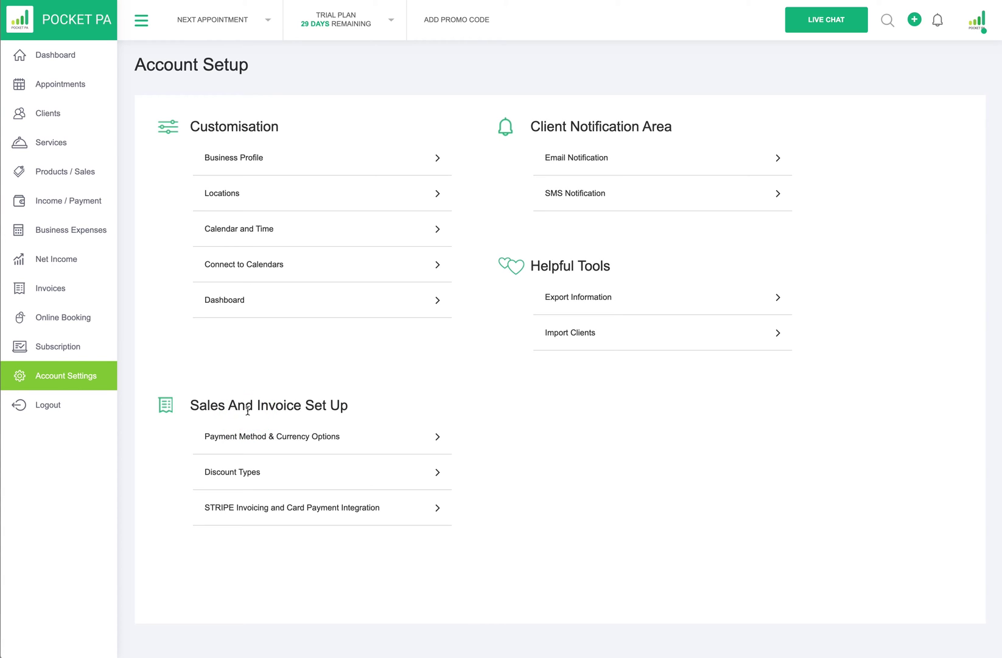
# Step: Open the Invoices page from the sidebar, showing February 2020 with no invoices
pyautogui.click(687, 201)
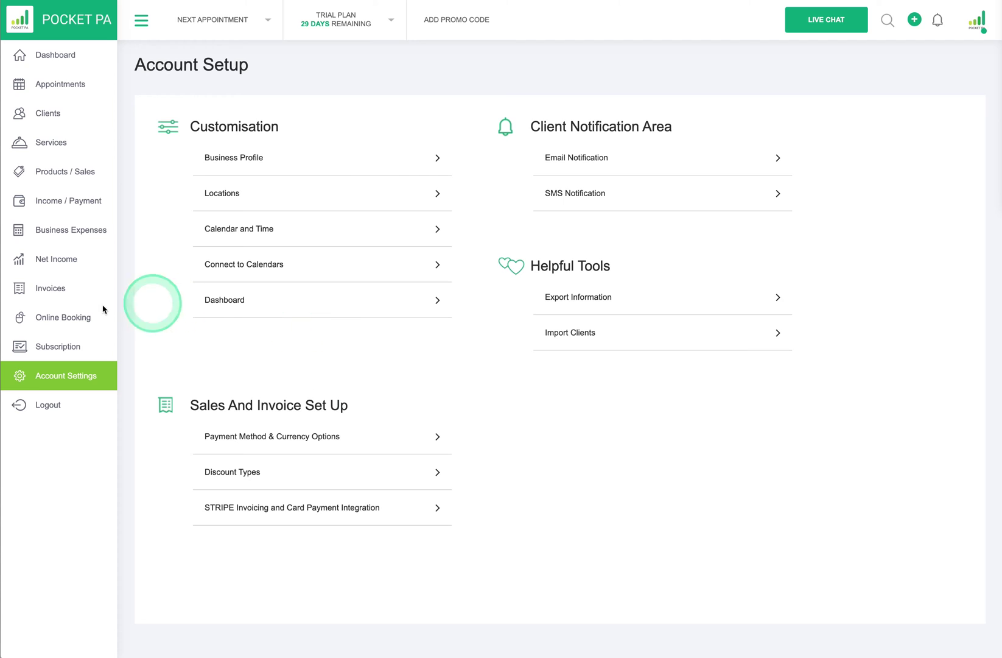
pyautogui.click(56, 290)
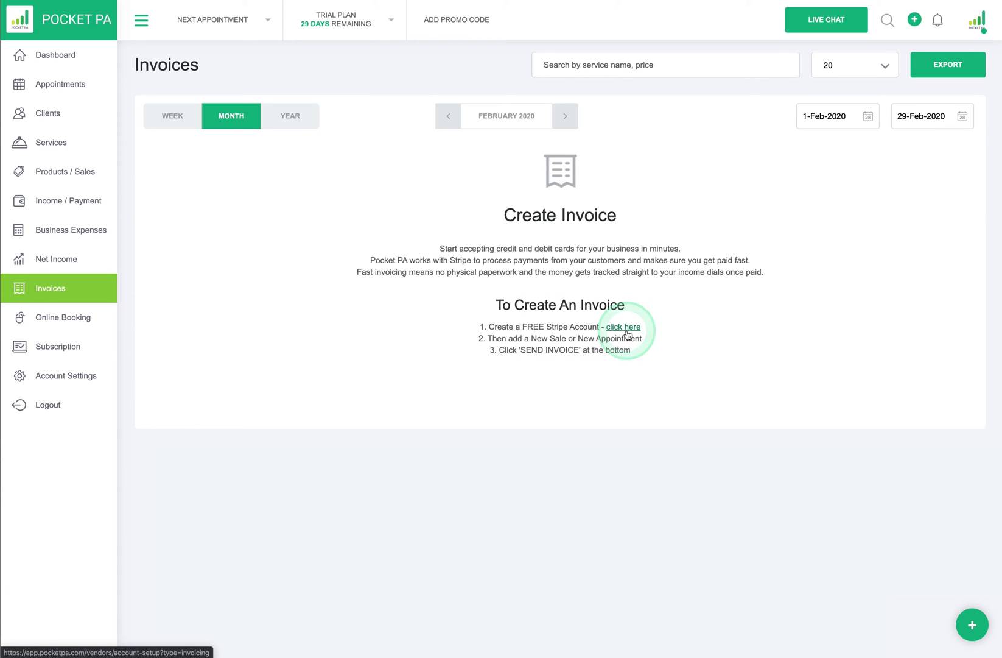
# Step: Reach the Stripe Invoicing and Card Payment Integration page via the 'Create a FREE Stripe Account' link
pyautogui.click(915, 21)
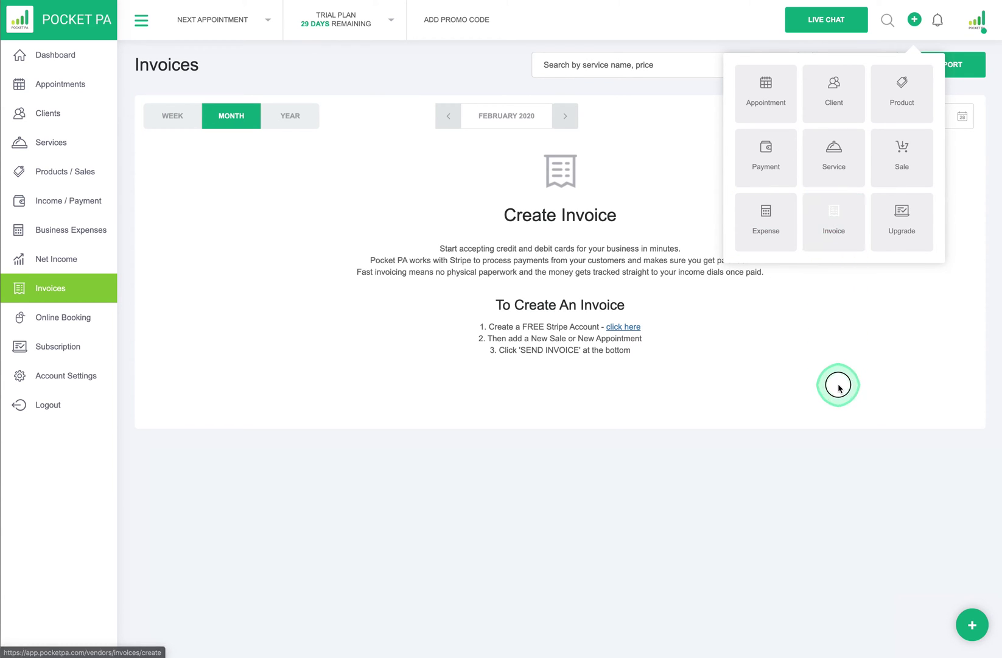
pyautogui.click(972, 634)
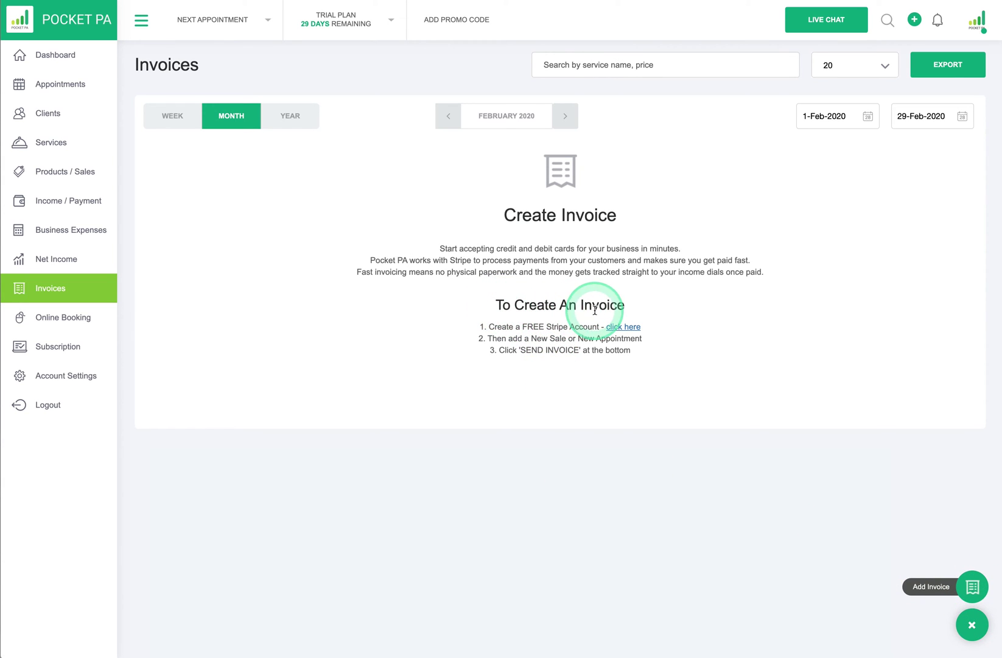
pyautogui.click(621, 329)
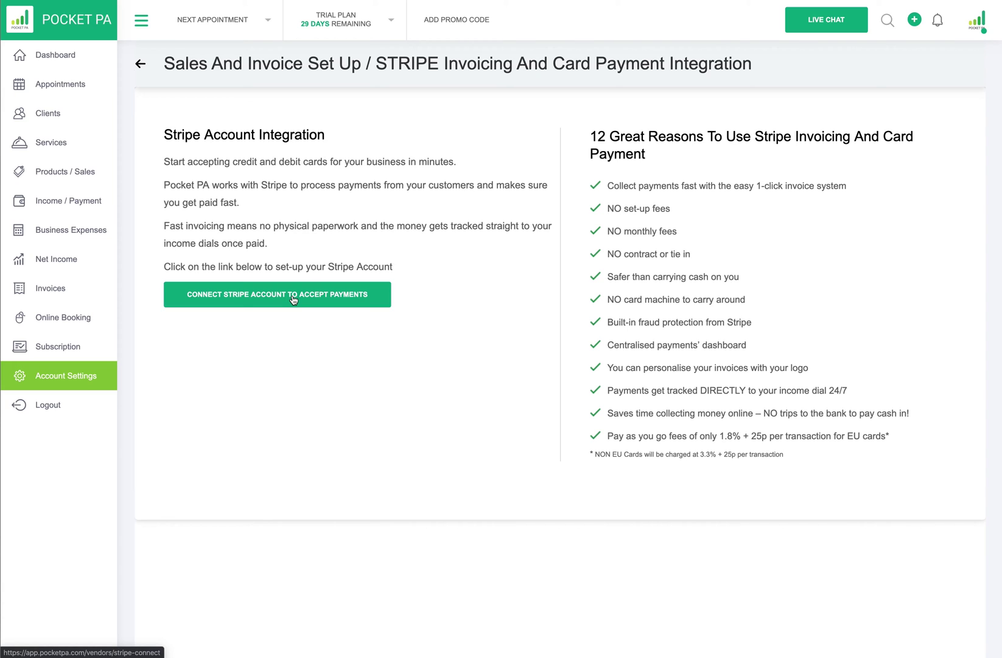
# Step: Use 'Connect Stripe Account to Accept Payments' to load Stripe's activation form with United Kingdom preset
pyautogui.click(292, 298)
pyautogui.click(263, 298)
pyautogui.click(262, 297)
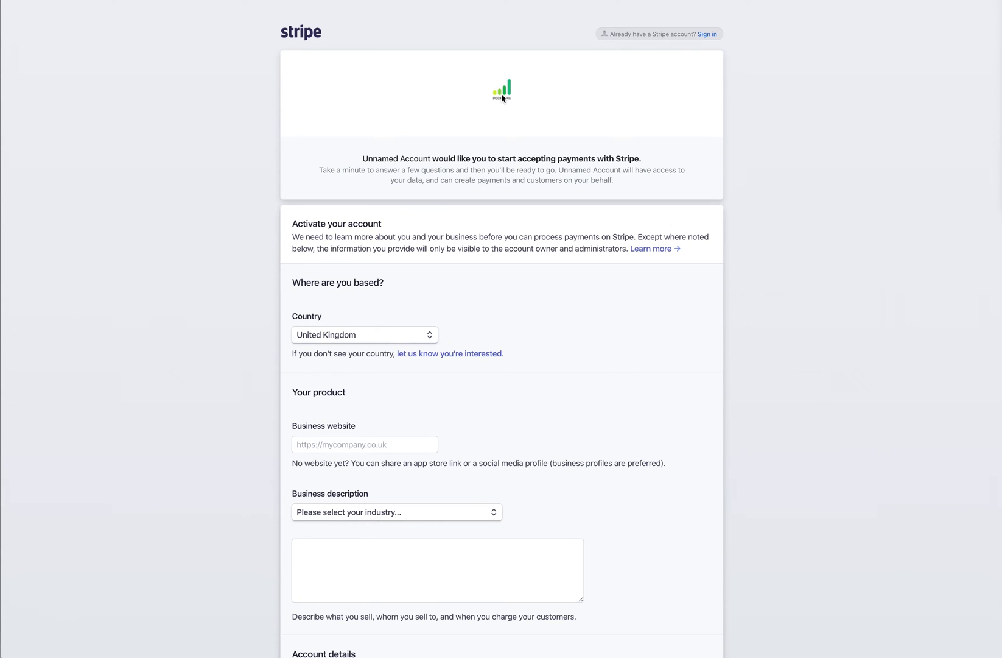
pyautogui.scroll(-2, 329, 295)
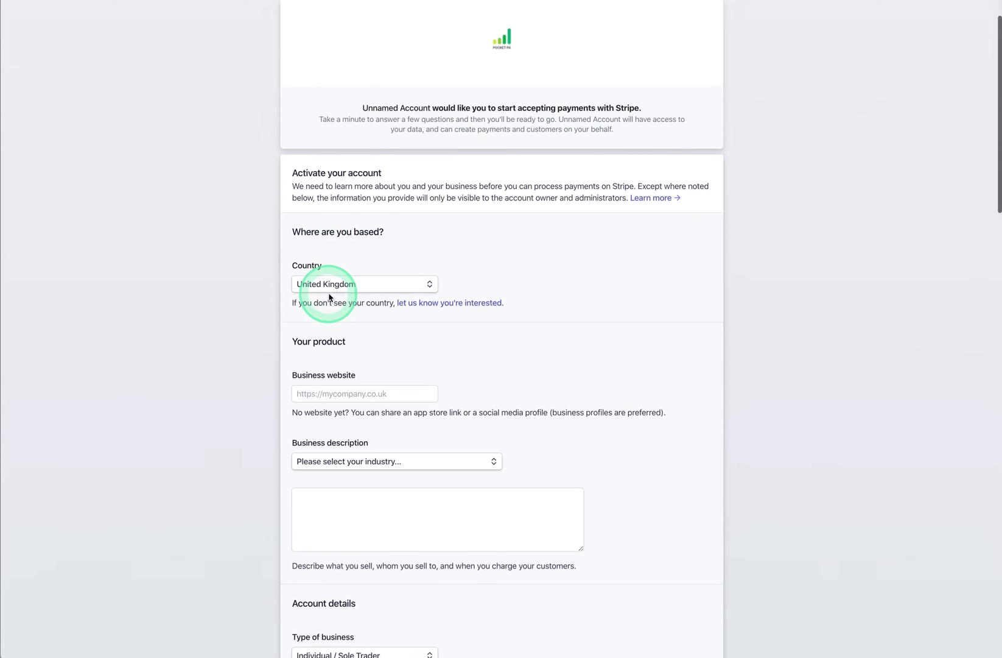
pyautogui.scroll(-4, 329, 297)
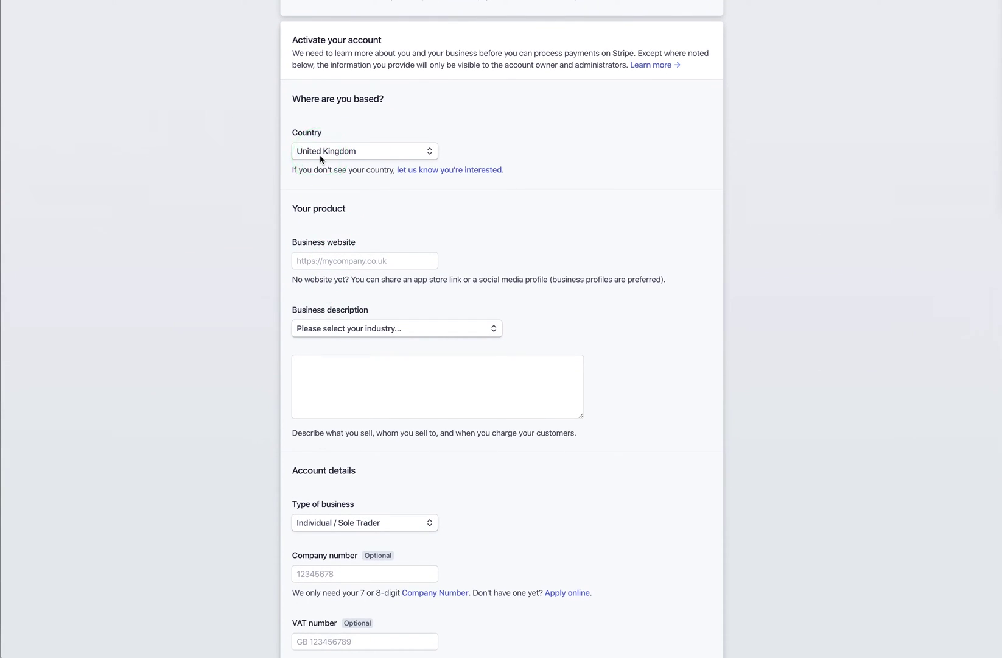
pyautogui.click(431, 153)
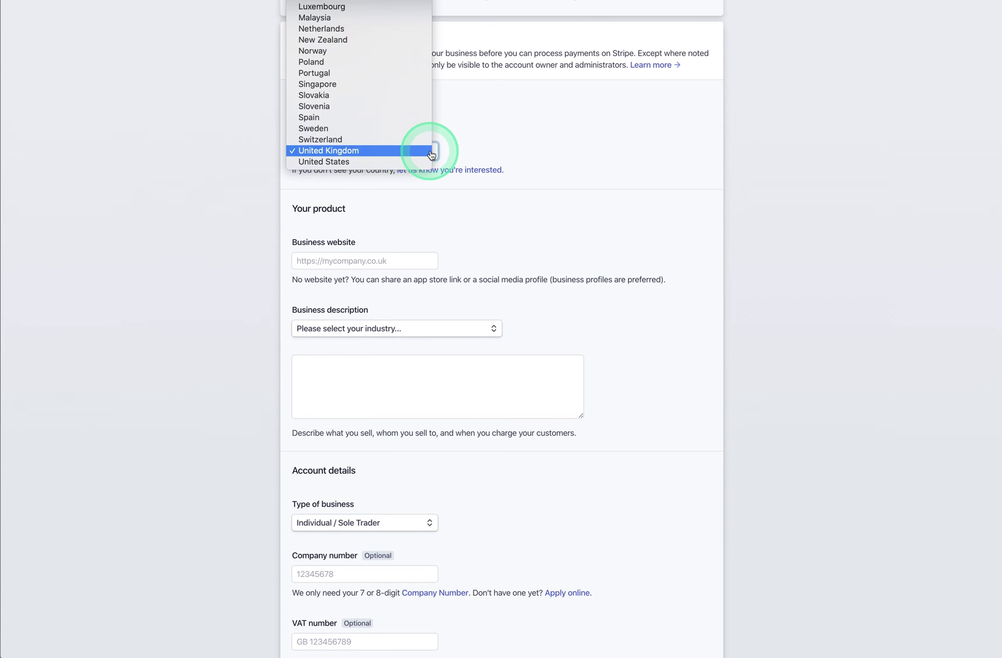
pyautogui.click(446, 155)
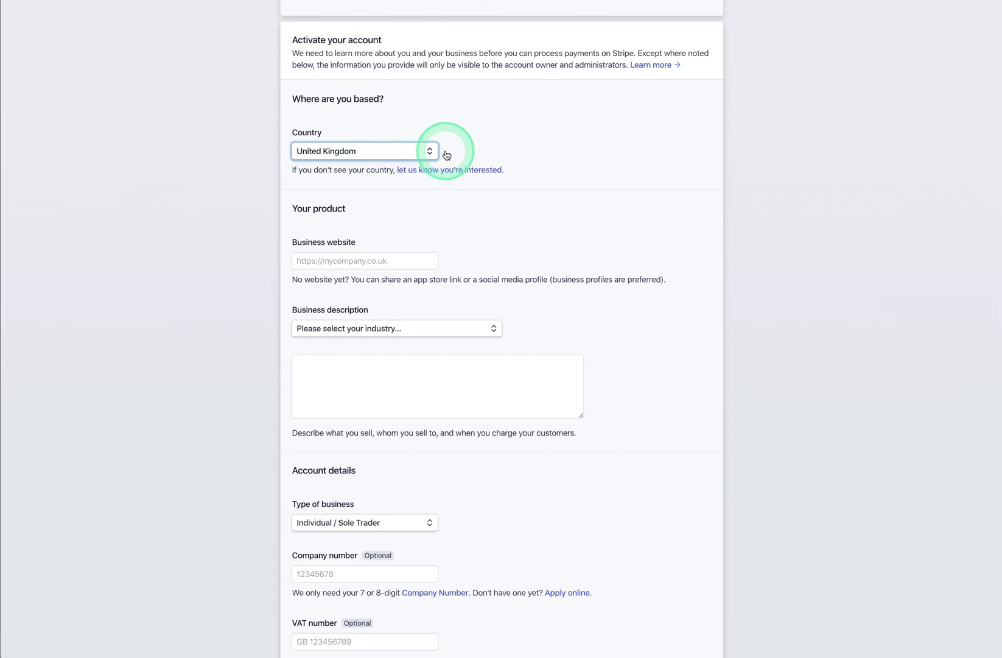
pyautogui.scroll(-3, 398, 222)
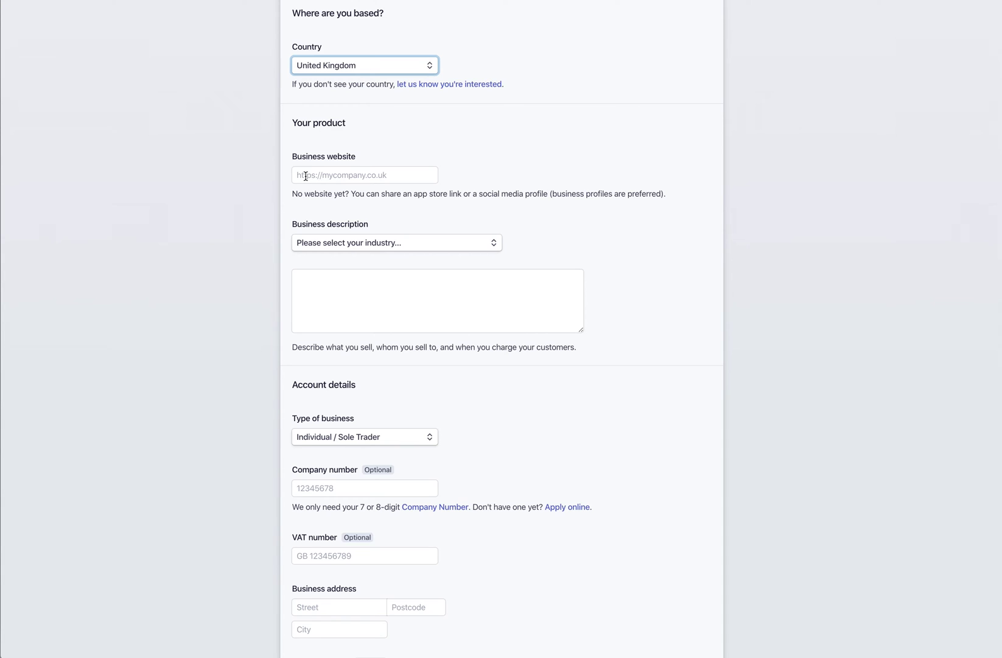
pyautogui.click(306, 176)
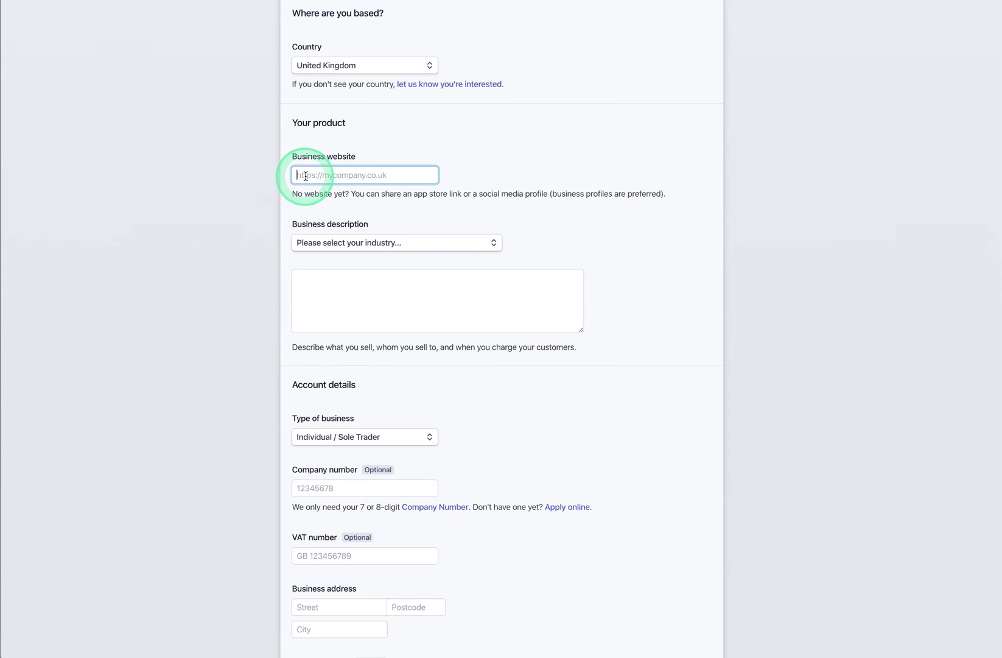
pyautogui.write('ht')
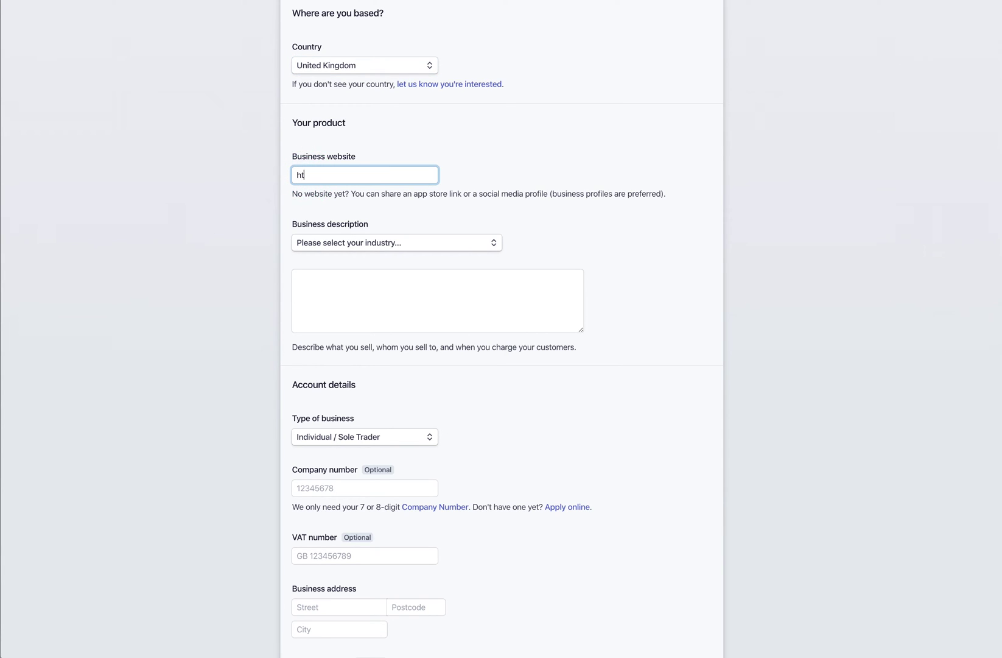
pyautogui.write('tps://pocketpca.com')
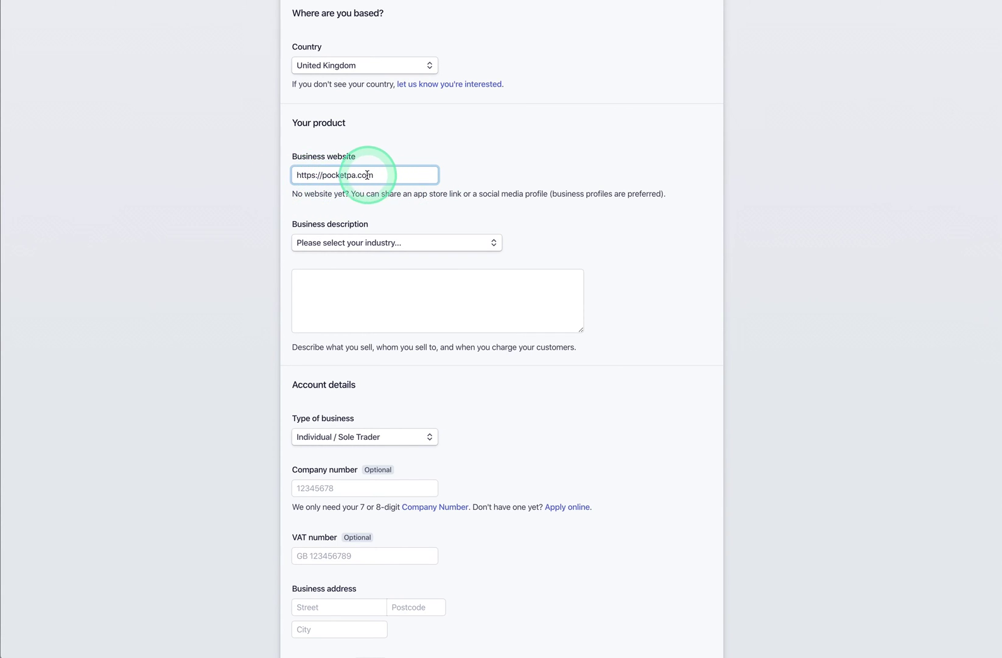
pyautogui.scroll(-1, 370, 192)
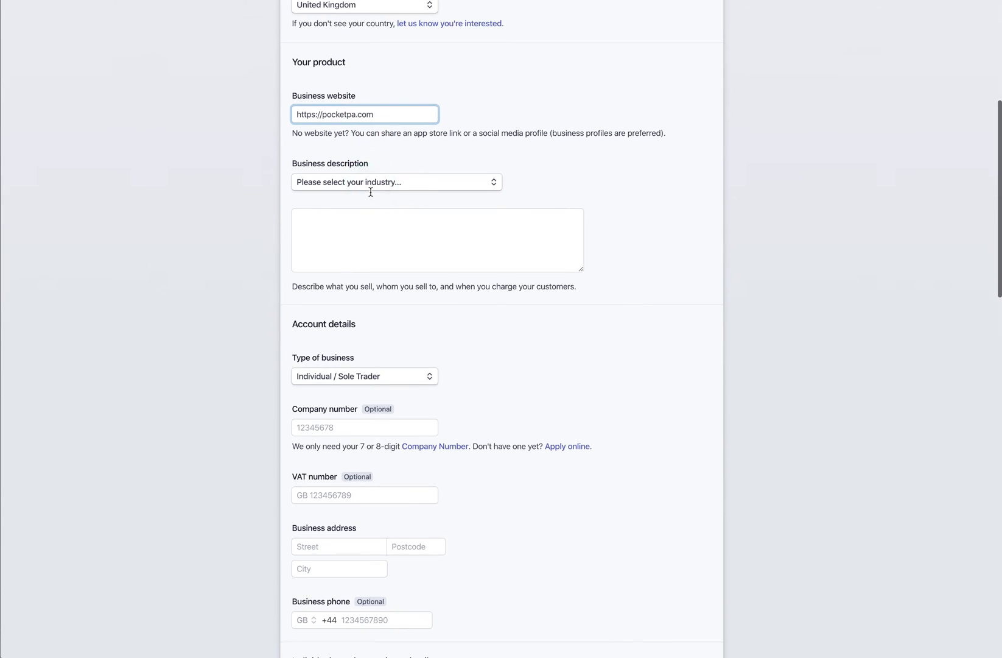
# Step: Pick Personal services > Health and beauty spas as industry and describe the business as 'beautician'
pyautogui.scroll(-1, 323, 151)
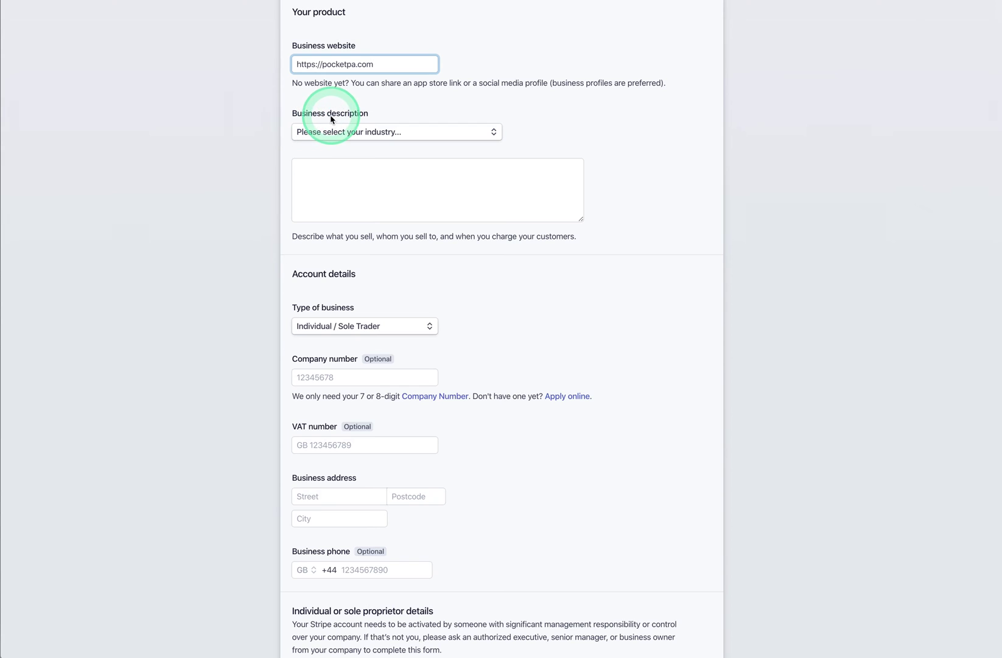
pyautogui.click(331, 135)
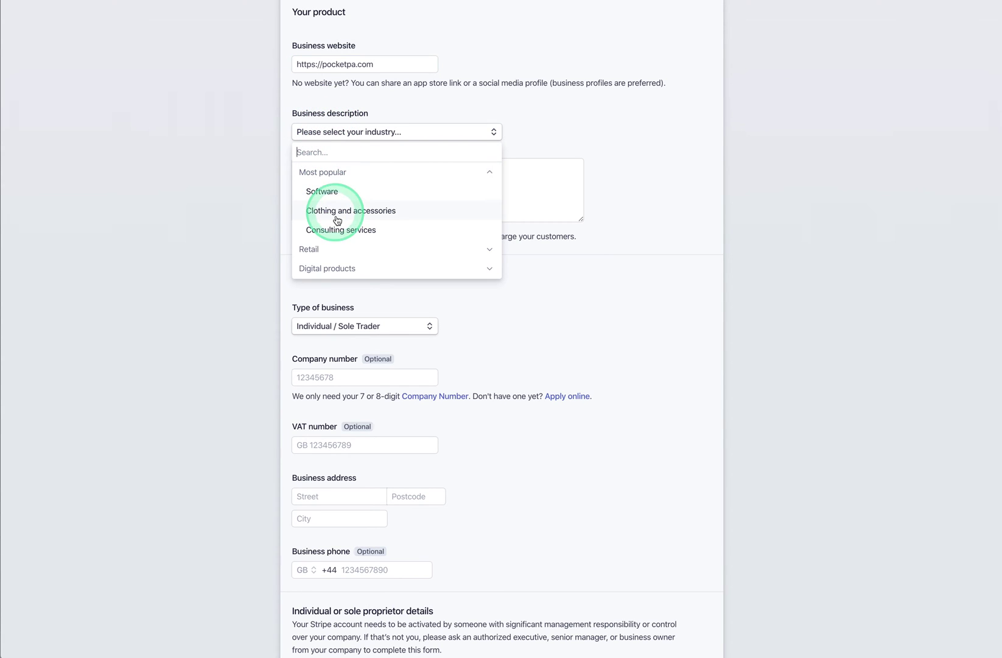
pyautogui.scroll(-2, 334, 223)
pyautogui.scroll(2, 336, 224)
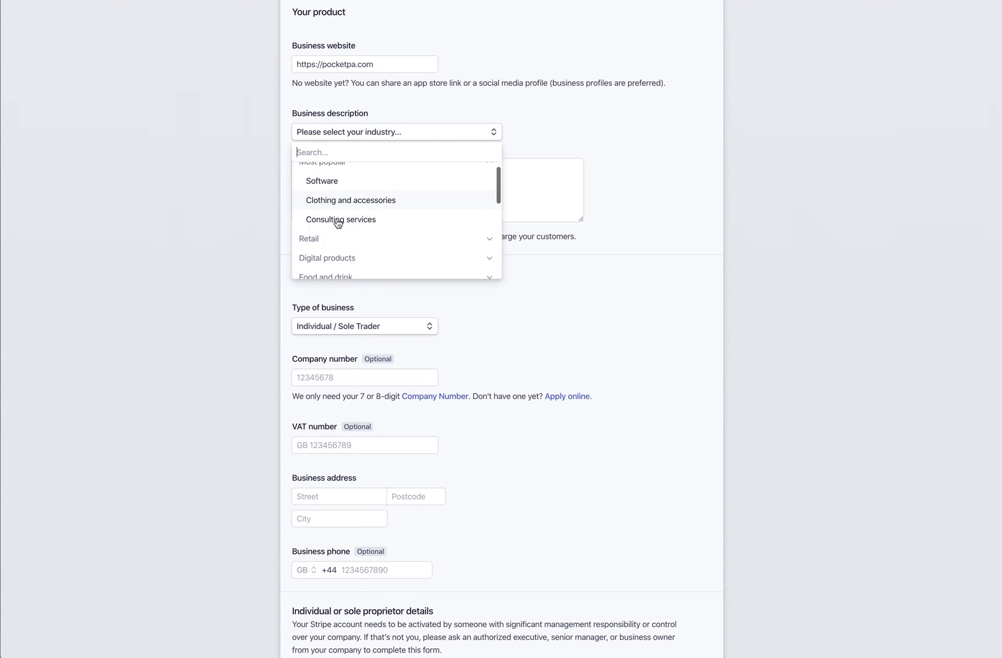
pyautogui.scroll(-4, 335, 224)
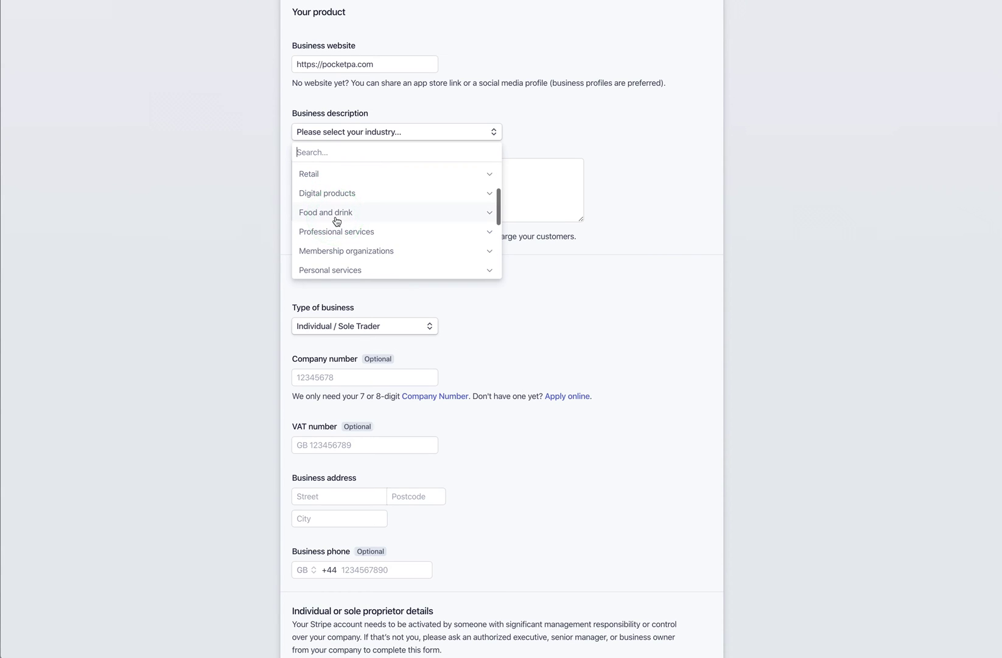
pyautogui.scroll(-5, 336, 221)
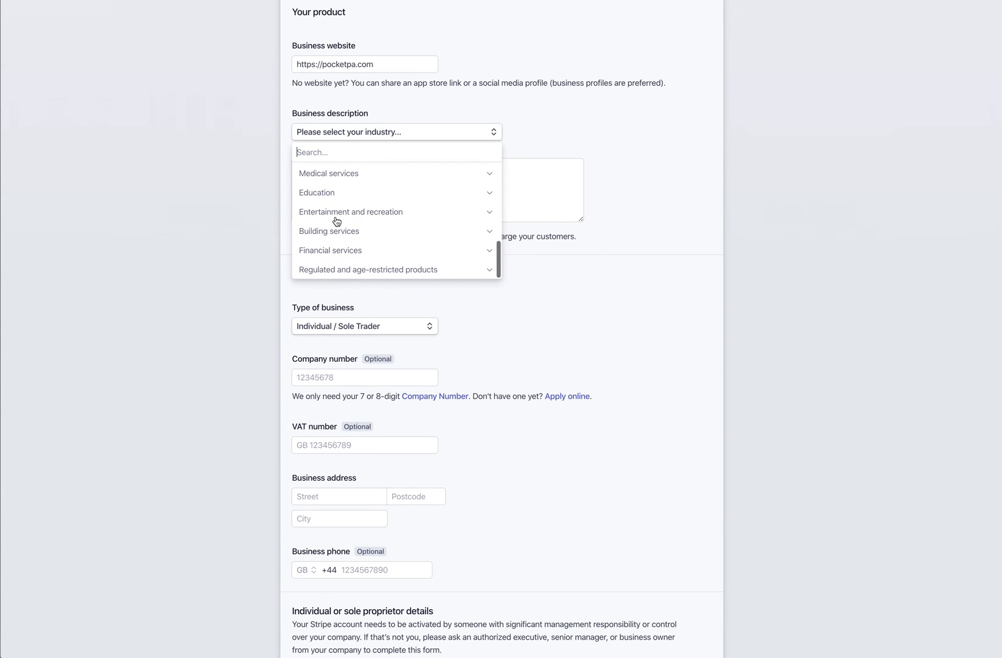
pyautogui.scroll(1, 337, 222)
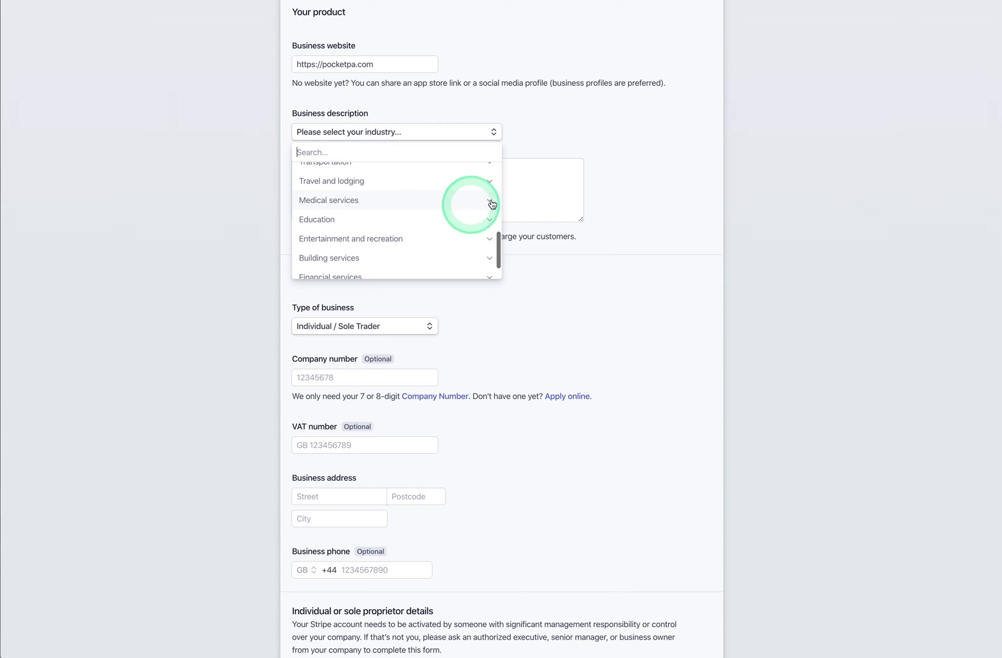
pyautogui.scroll(3, 451, 204)
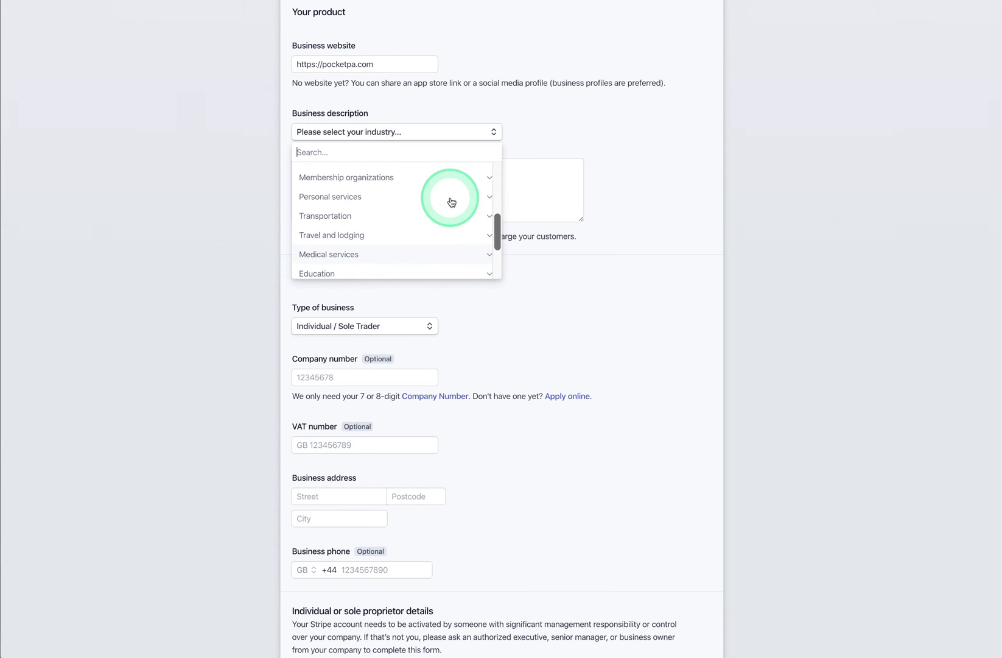
pyautogui.click(489, 209)
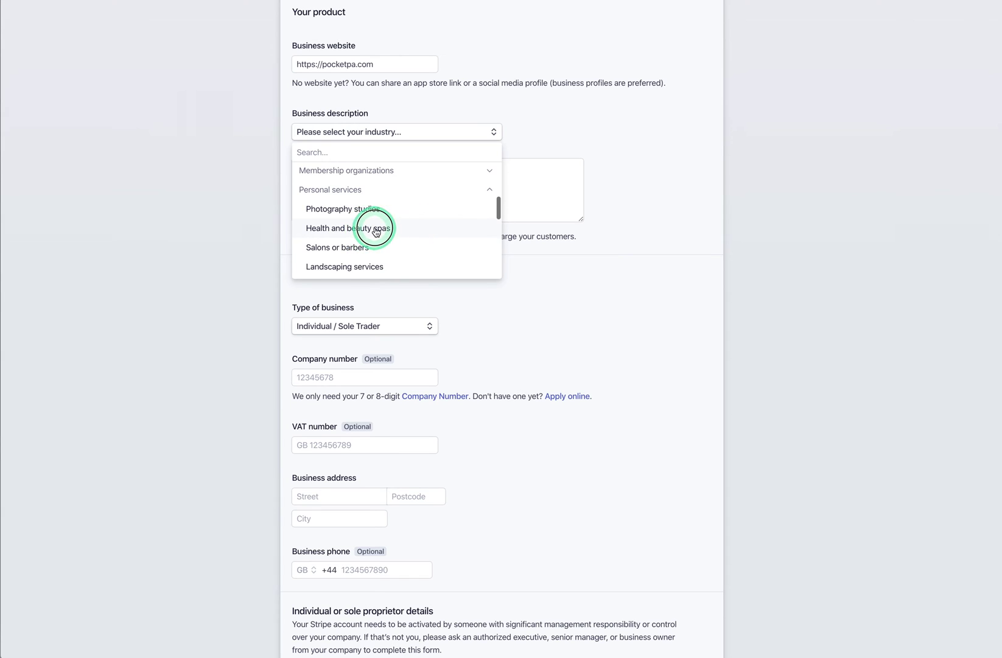
pyautogui.click(375, 230)
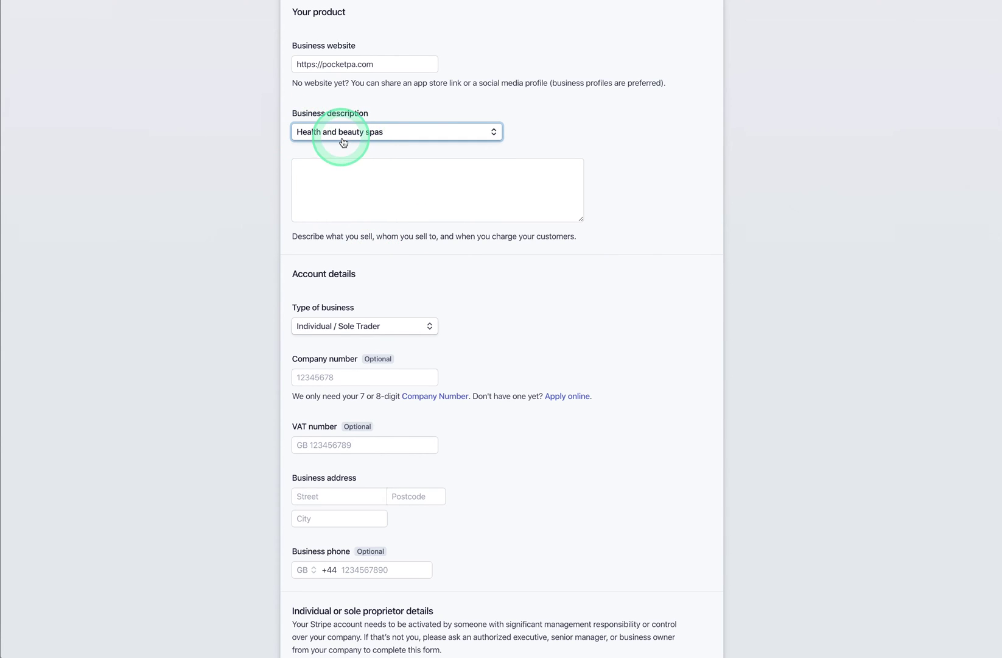
pyautogui.click(319, 169)
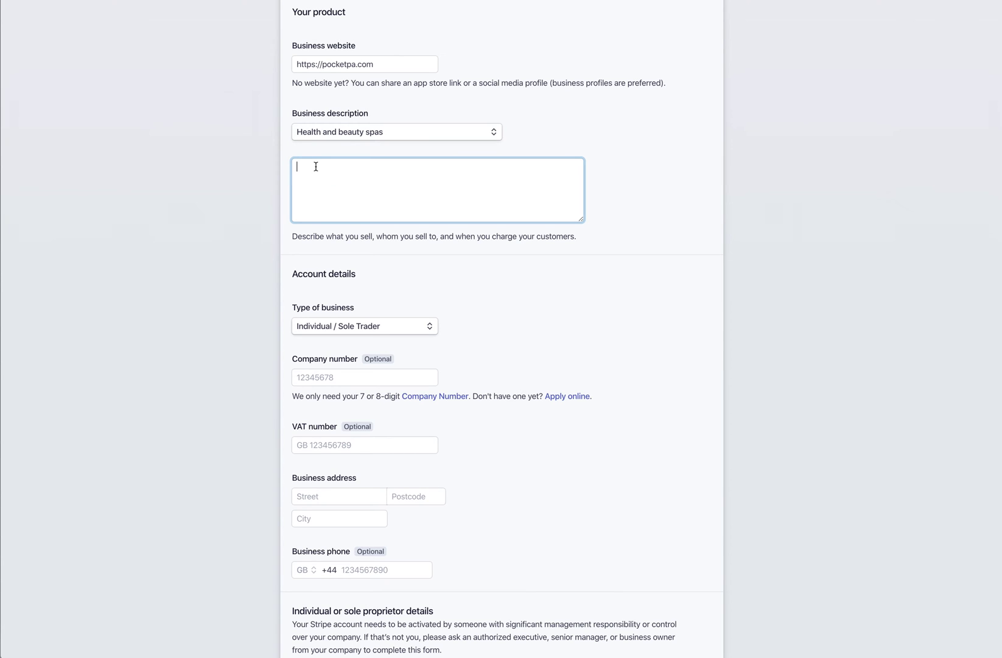
pyautogui.write('beautician')
# Step: Choose Individual / Sole Trader in the Type of business dropdown
pyautogui.scroll(-2, 458, 310)
pyautogui.scroll(-5, 457, 307)
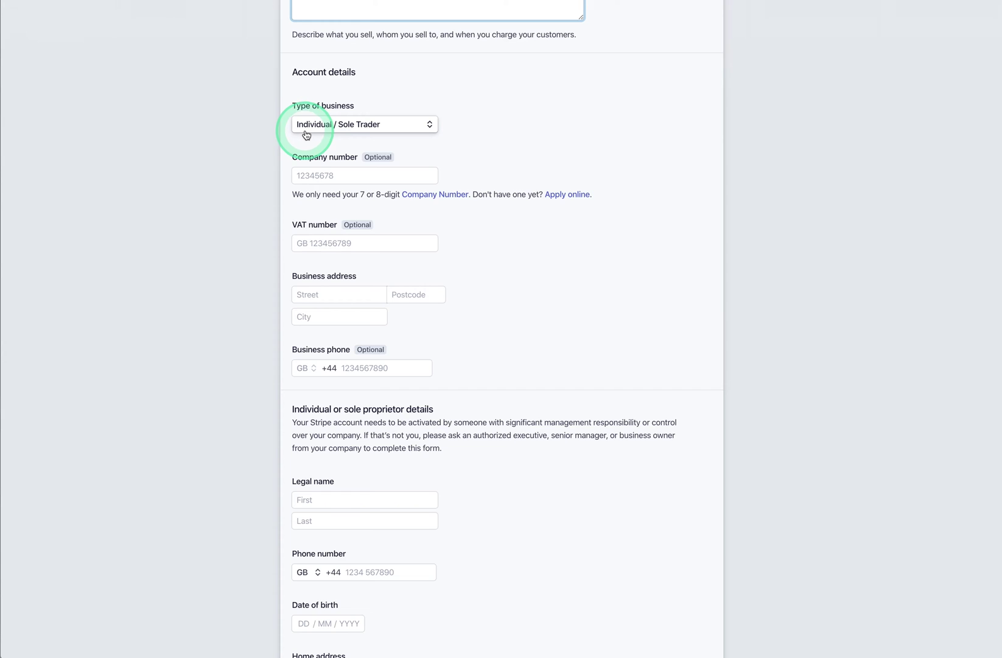
pyautogui.click(430, 125)
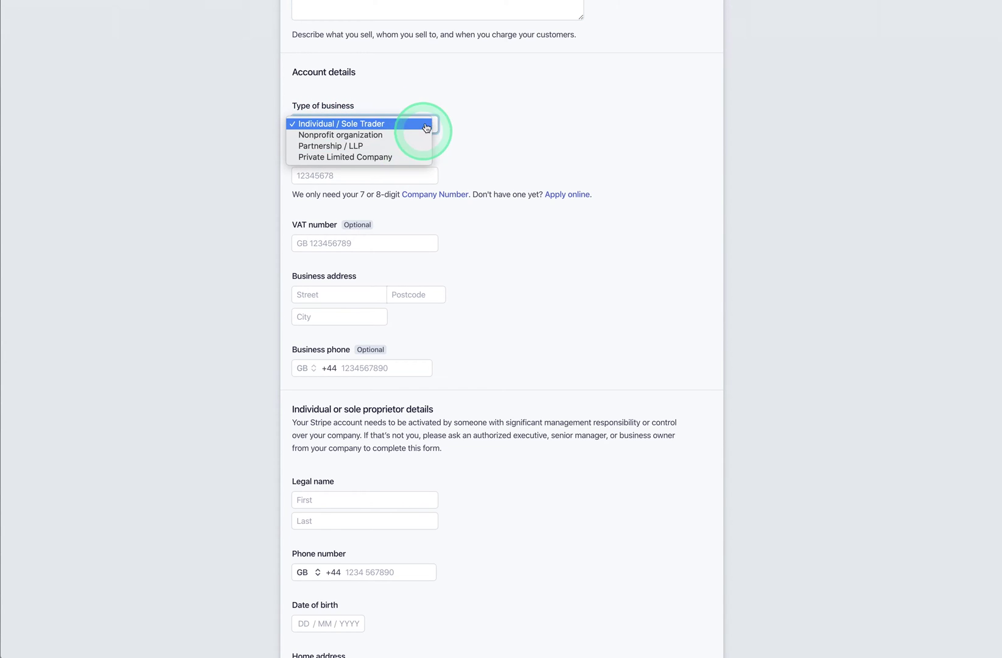
pyautogui.click(403, 124)
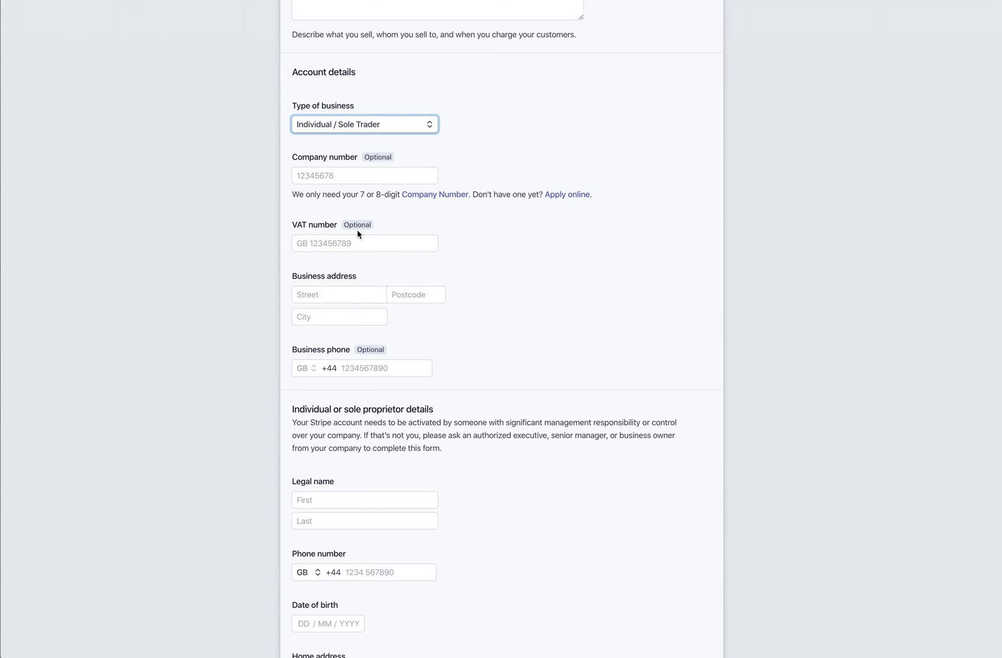
# Step: Type the start of the street and pick the saved suggestion to autofill street, postcode and city
pyautogui.scroll(-2, 354, 249)
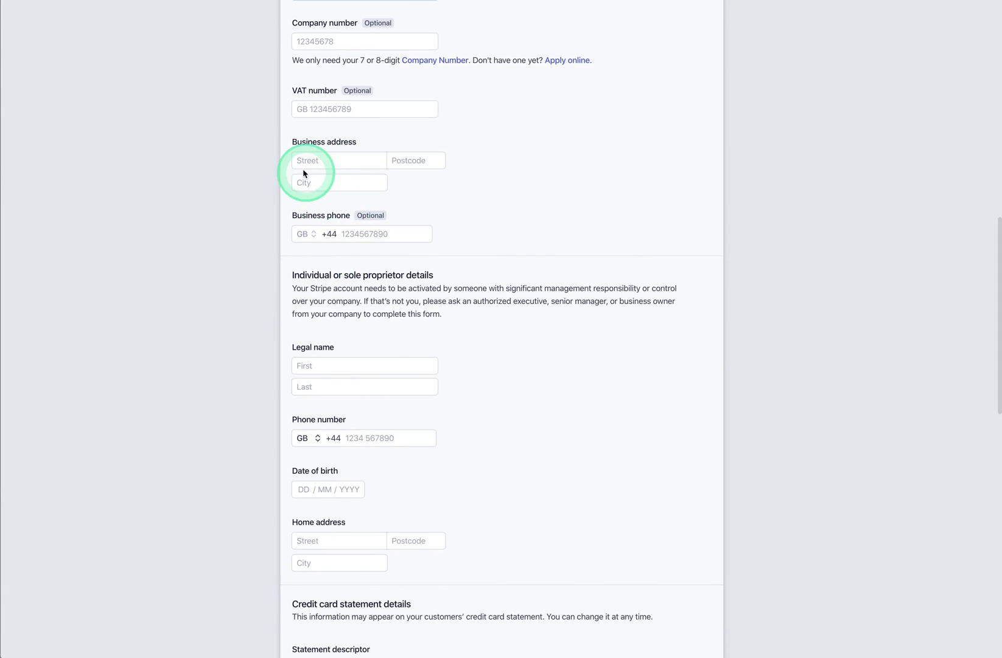
pyautogui.click(297, 160)
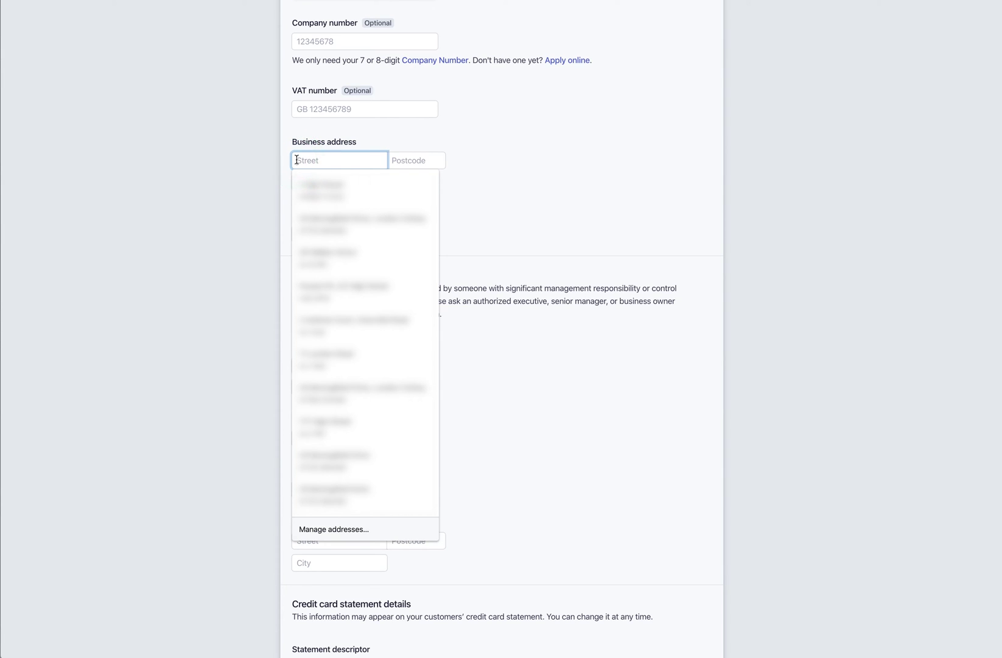
pyautogui.write('1 high')
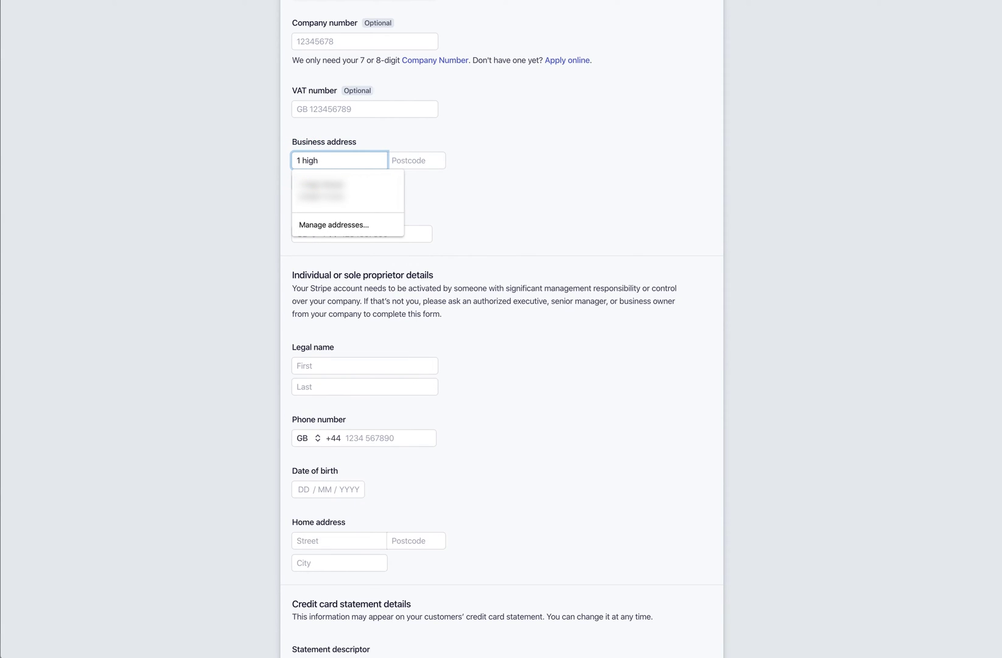
pyautogui.click(322, 185)
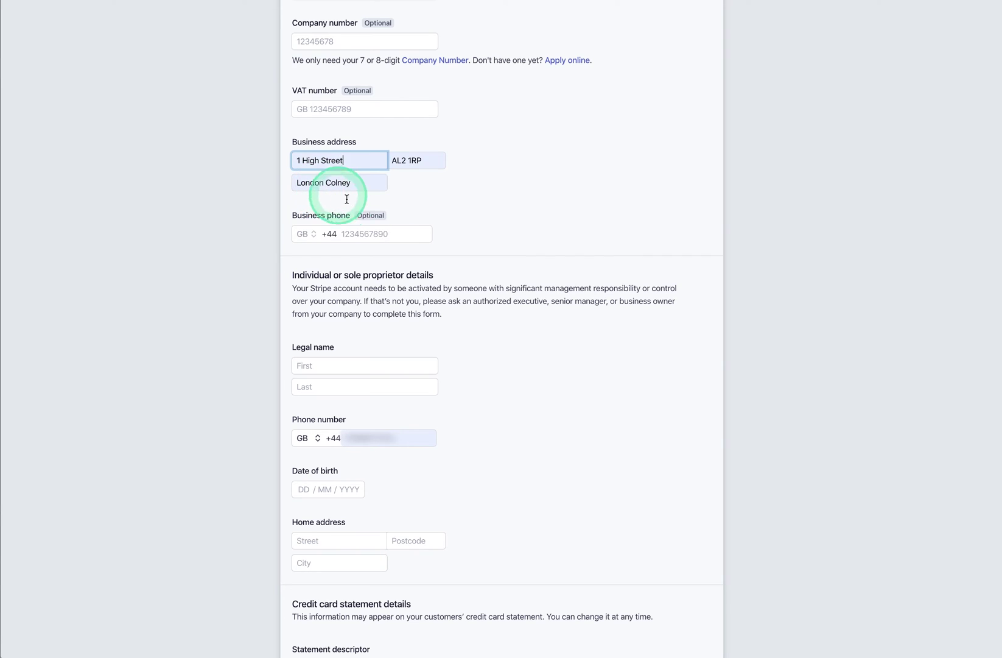
pyautogui.scroll(1, 343, 245)
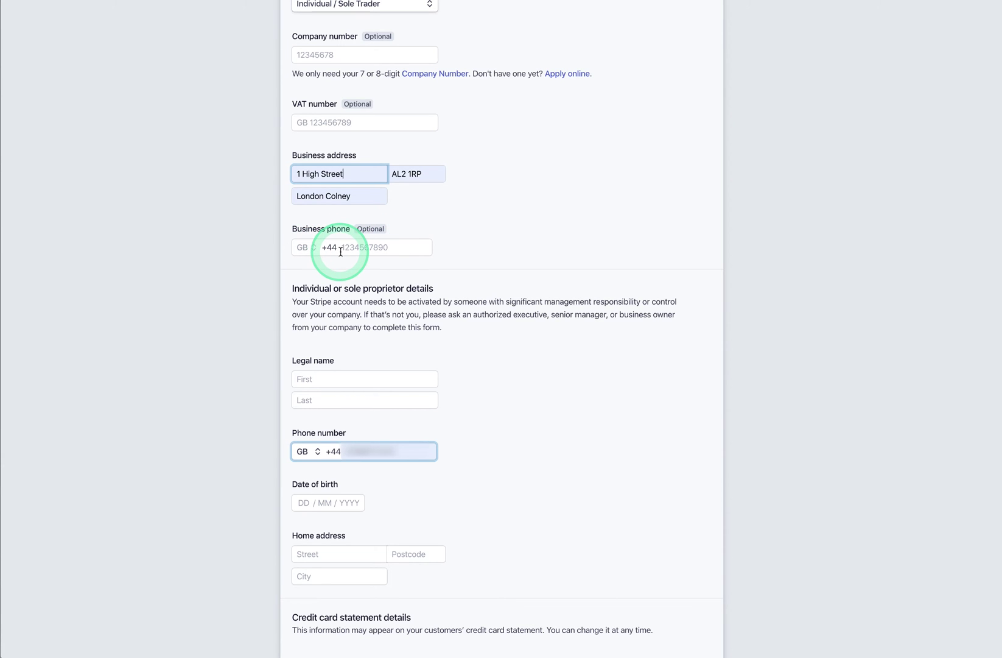
pyautogui.scroll(-5, 341, 252)
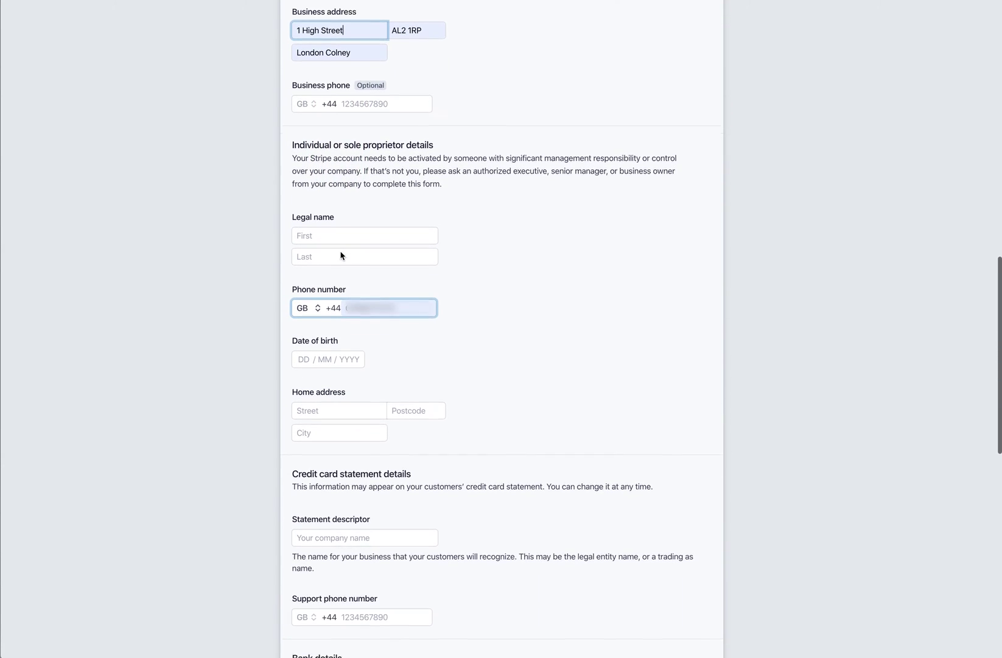
pyautogui.scroll(-1, 341, 251)
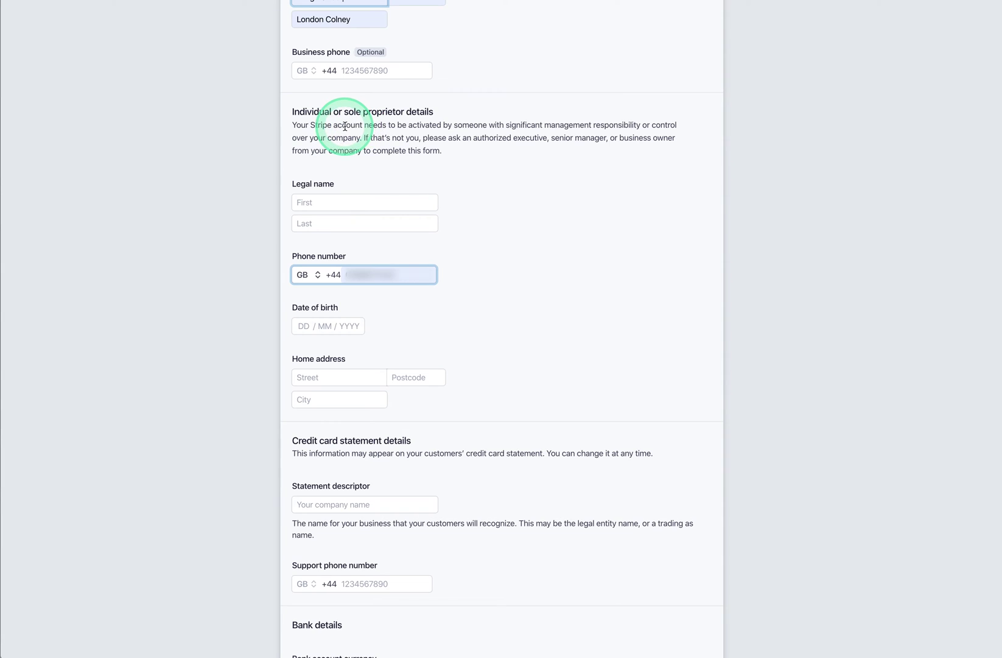
# Step: Enter the sole proprietor's first and last legal name
pyautogui.click(306, 203)
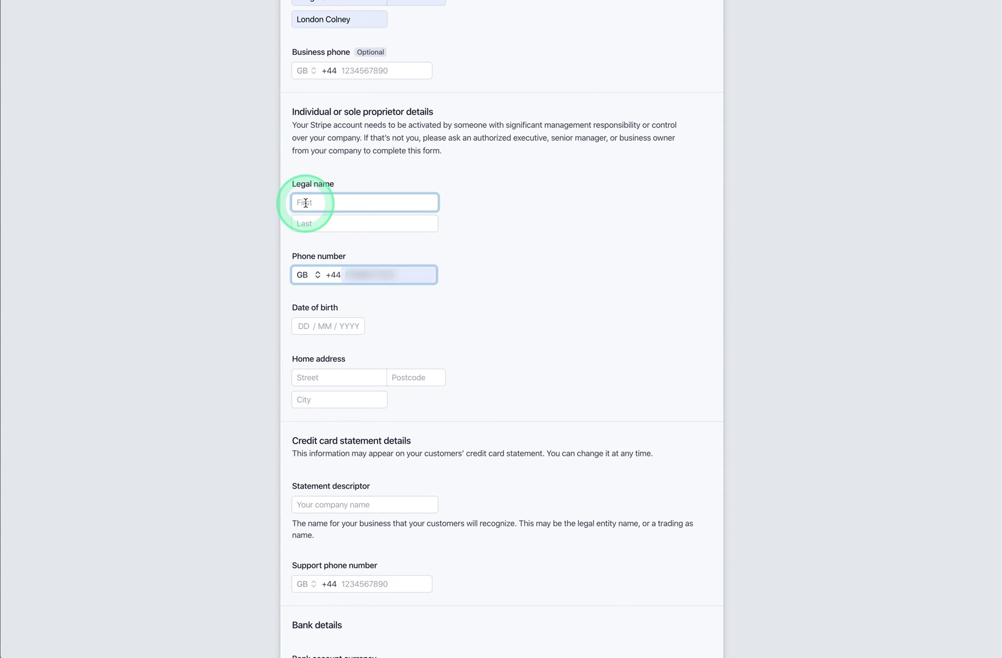
pyautogui.press('Tab')
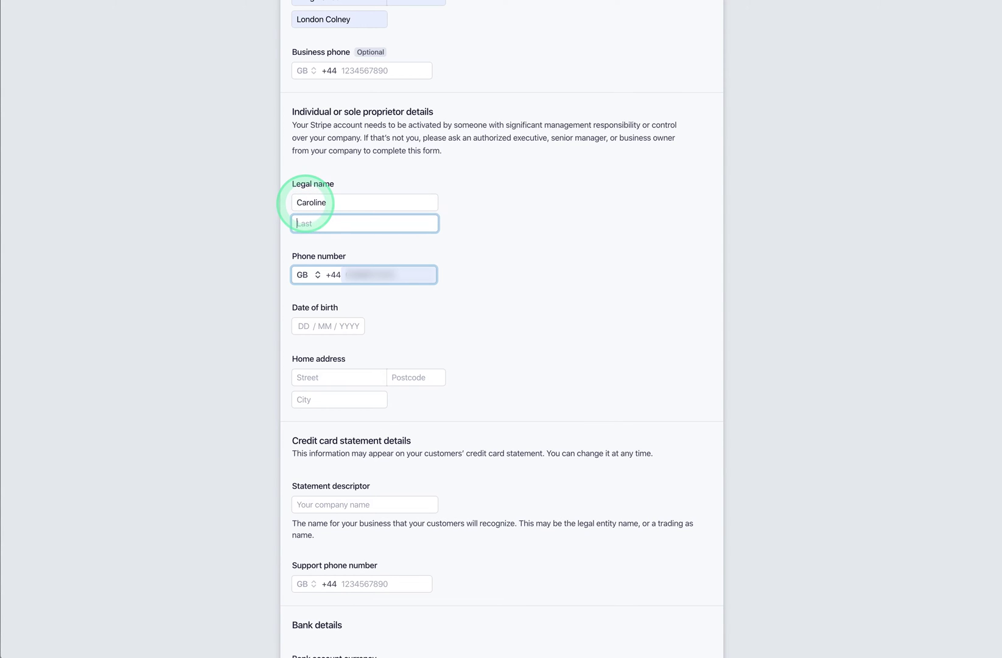
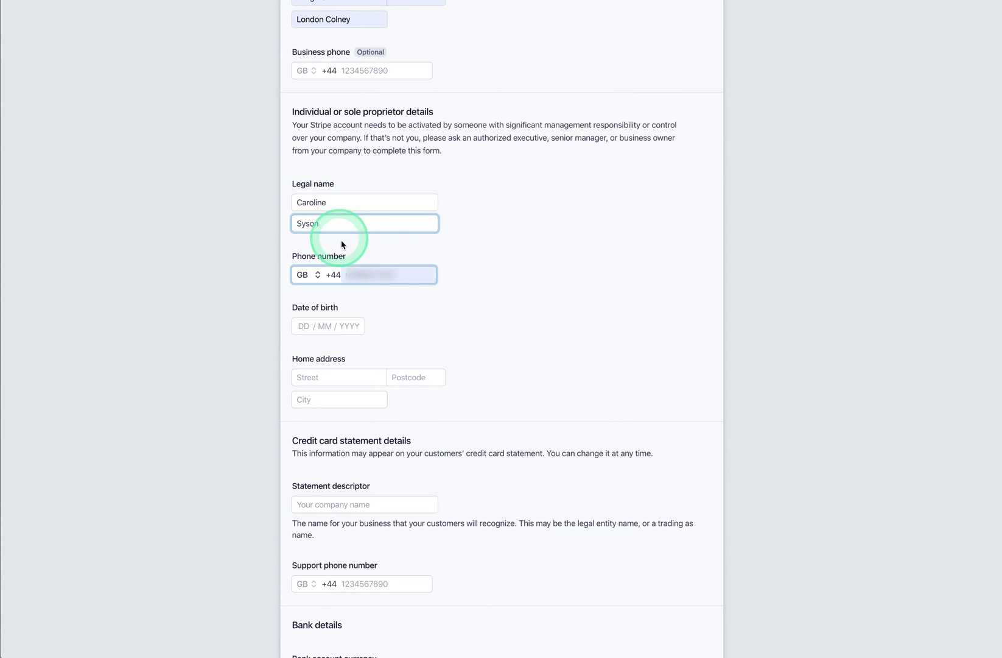
pyautogui.scroll(-1, 462, 260)
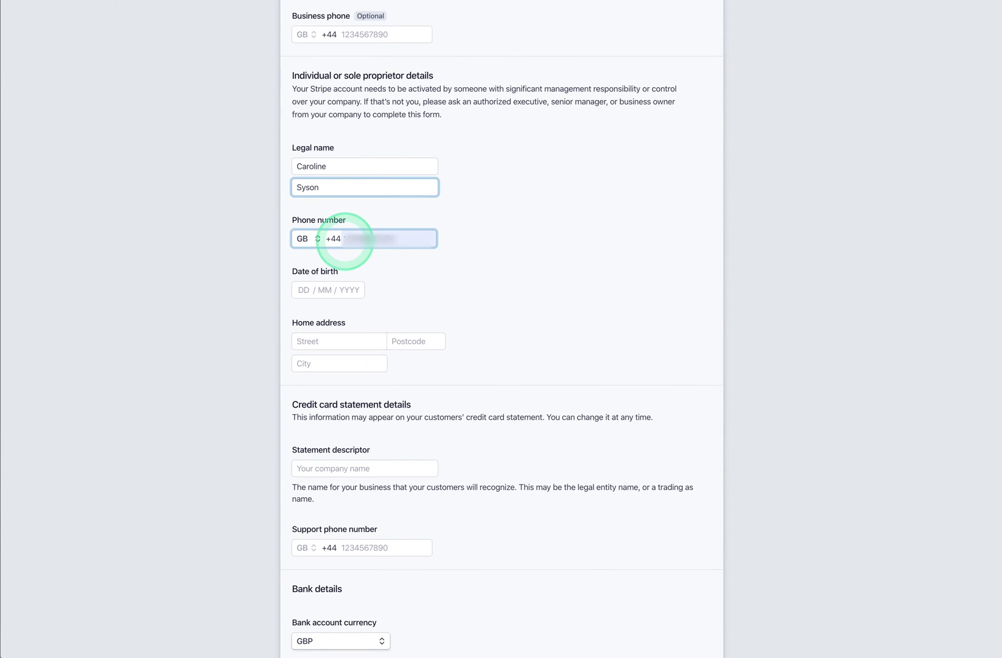
# Step: Fill in the proprietor's phone number and a date of birth of 01/01/1970
pyautogui.click(348, 246)
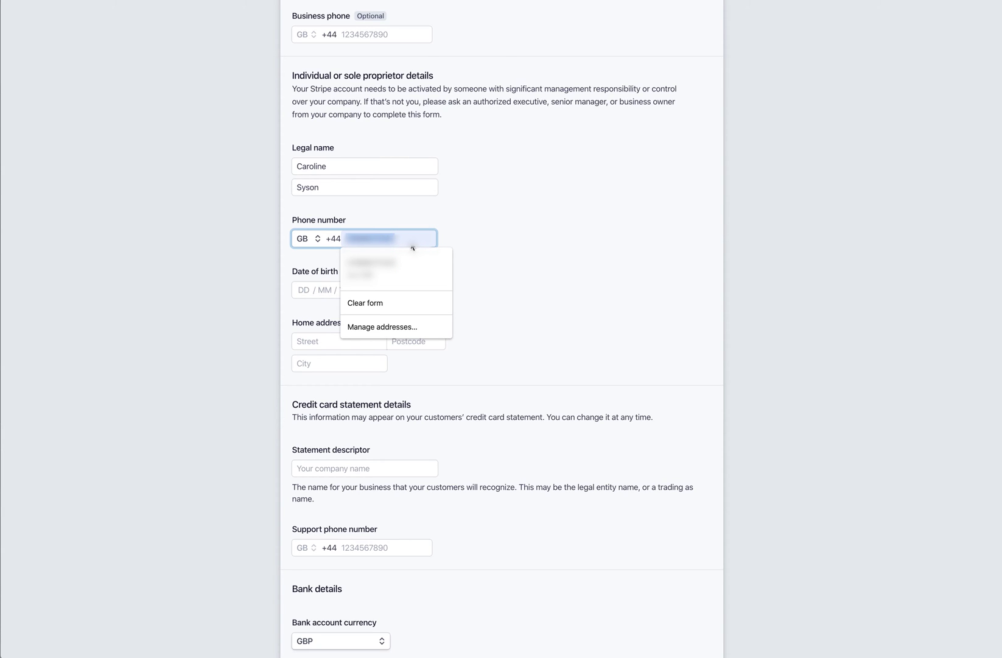
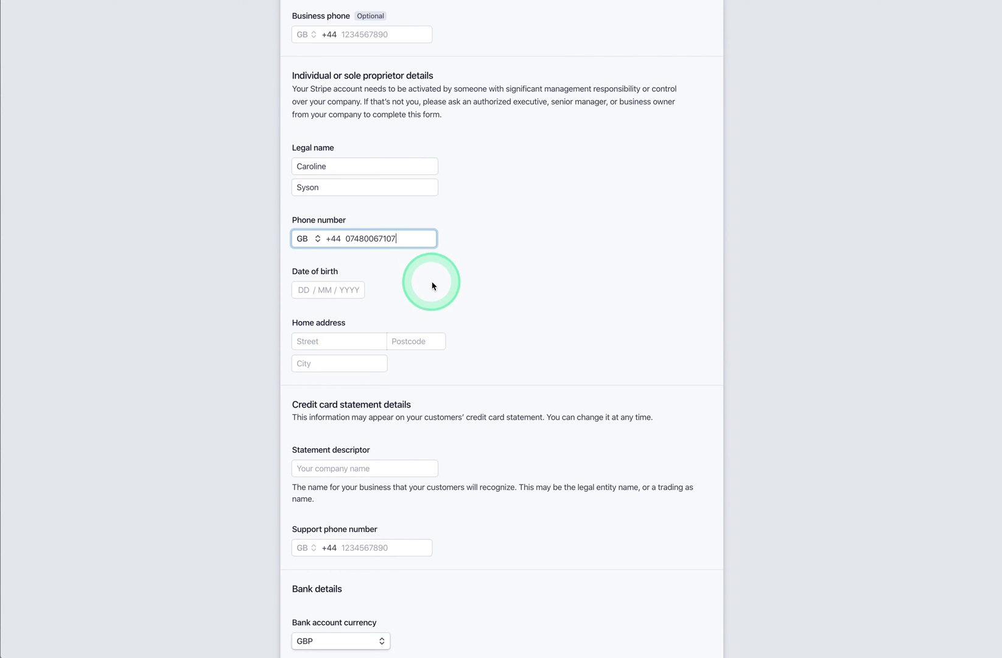
pyautogui.click(301, 293)
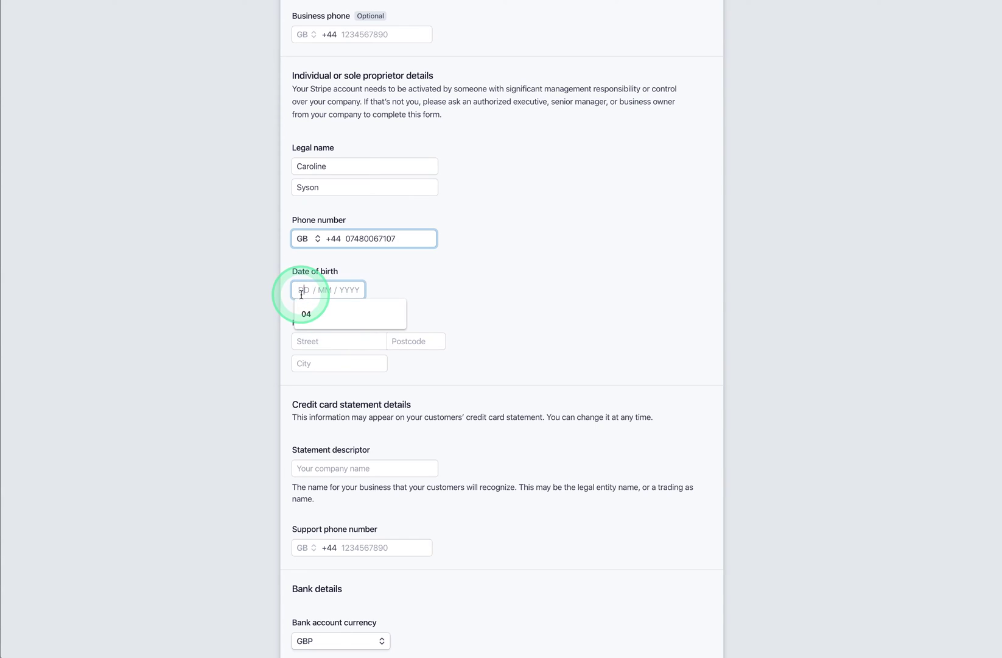
pyautogui.write('01 / 01 / ')
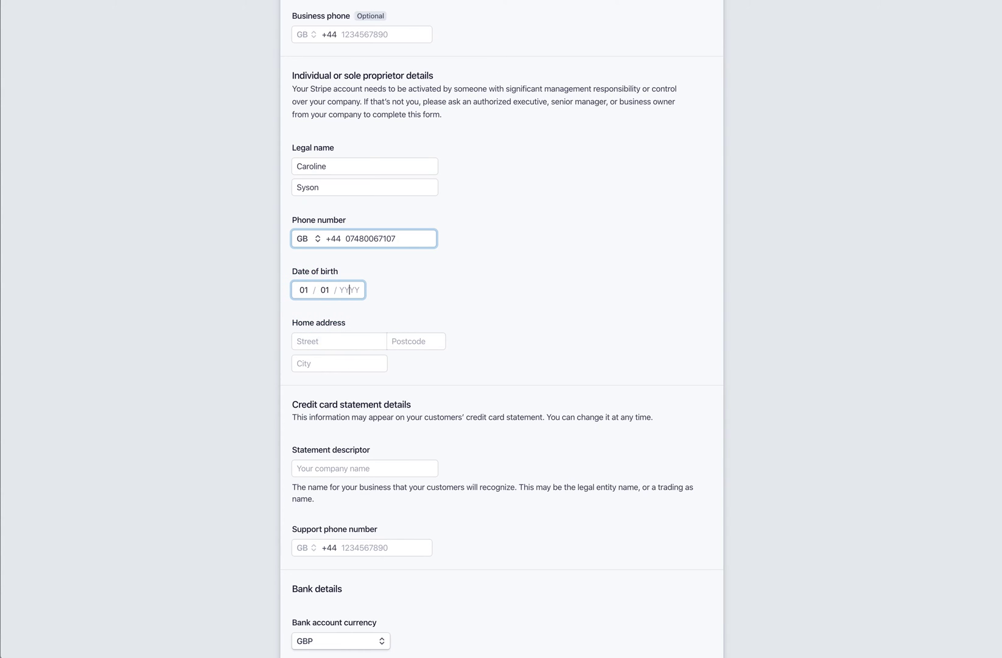
pyautogui.write('19')
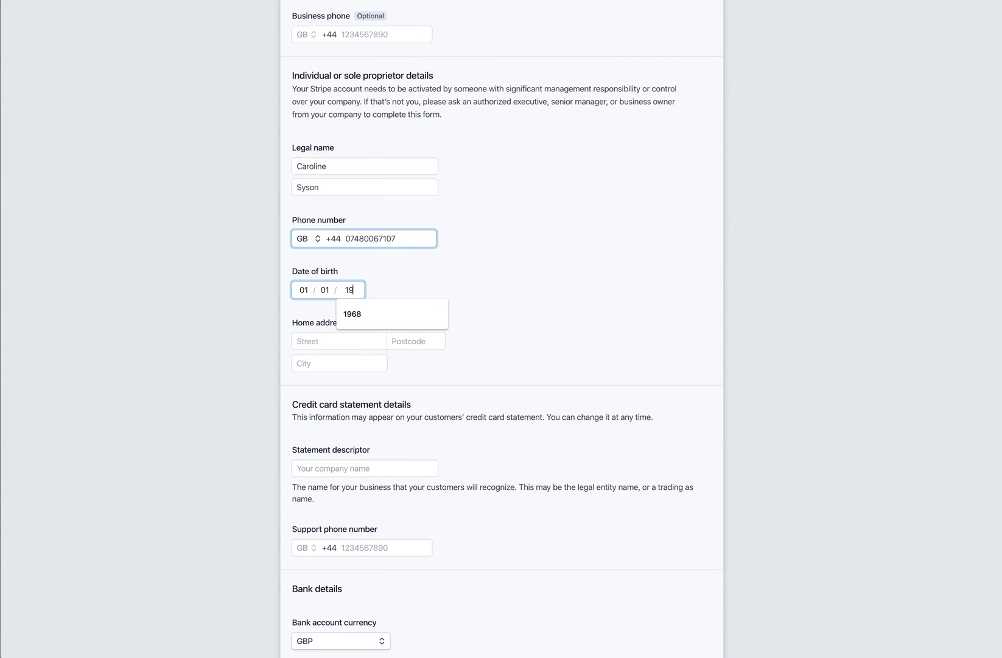
pyautogui.write('70')
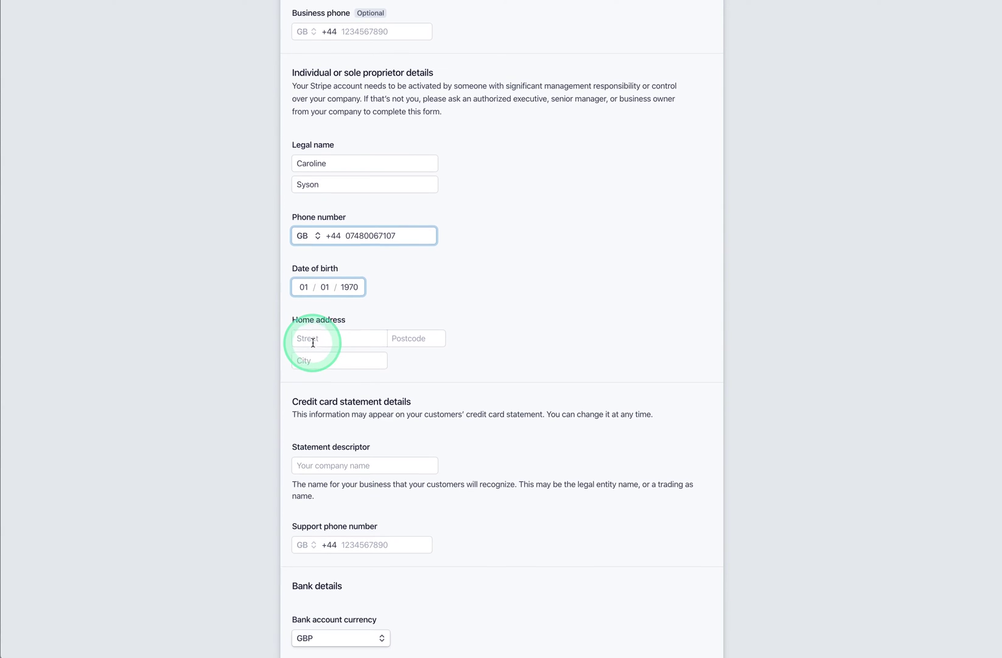
pyautogui.scroll(1, 313, 342)
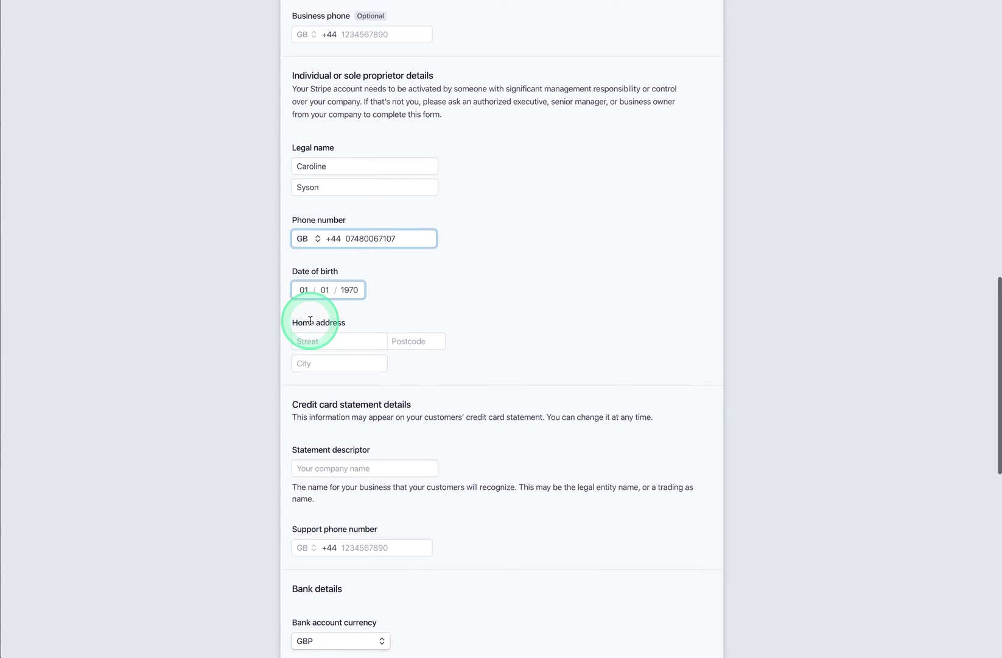
# Step: Enter the home street address, postcode and town, accepting the matching address suggestion
pyautogui.scroll(5, 310, 320)
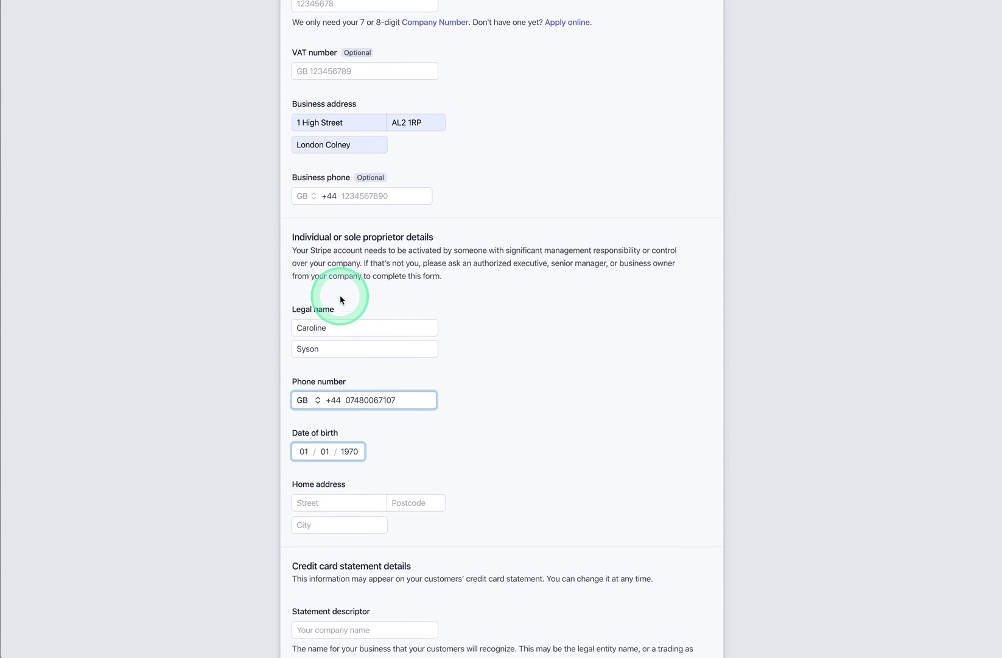
pyautogui.scroll(-10, 340, 299)
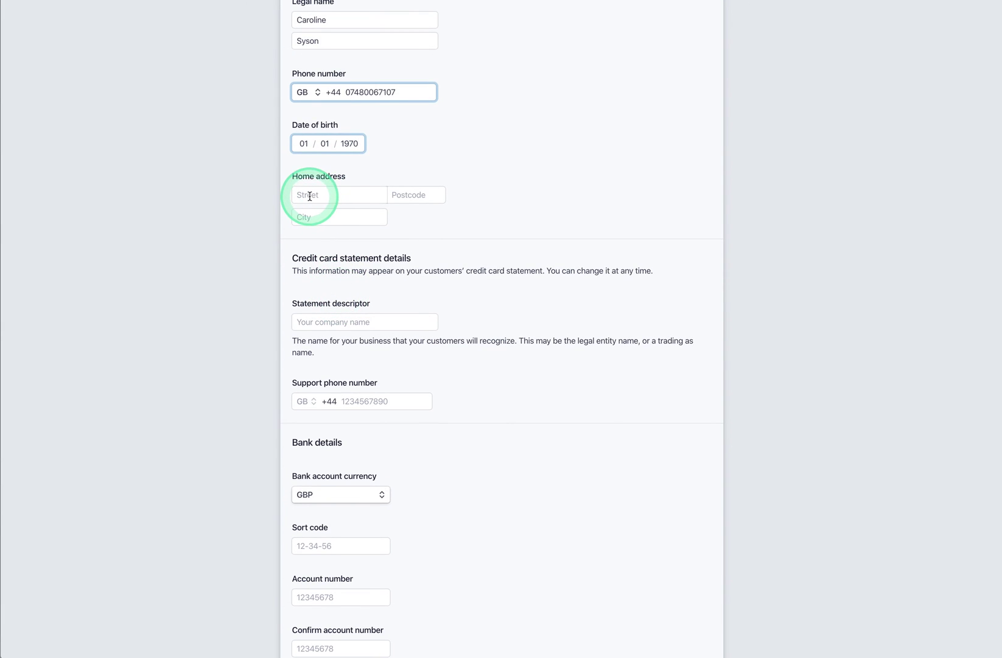
pyautogui.scroll(7, 309, 196)
pyautogui.scroll(-5, 309, 198)
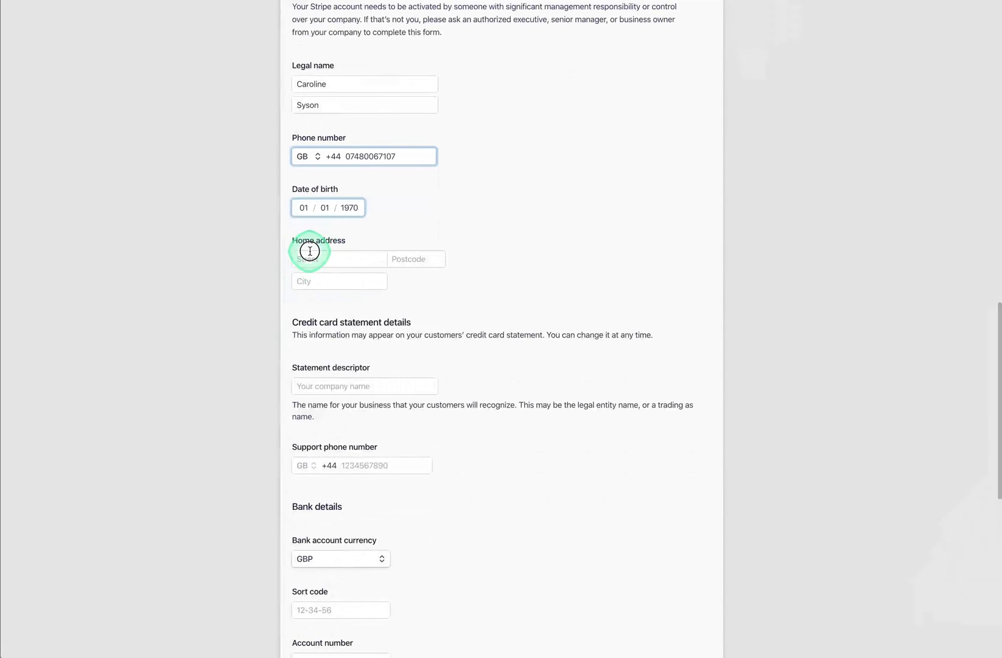
pyautogui.click(310, 251)
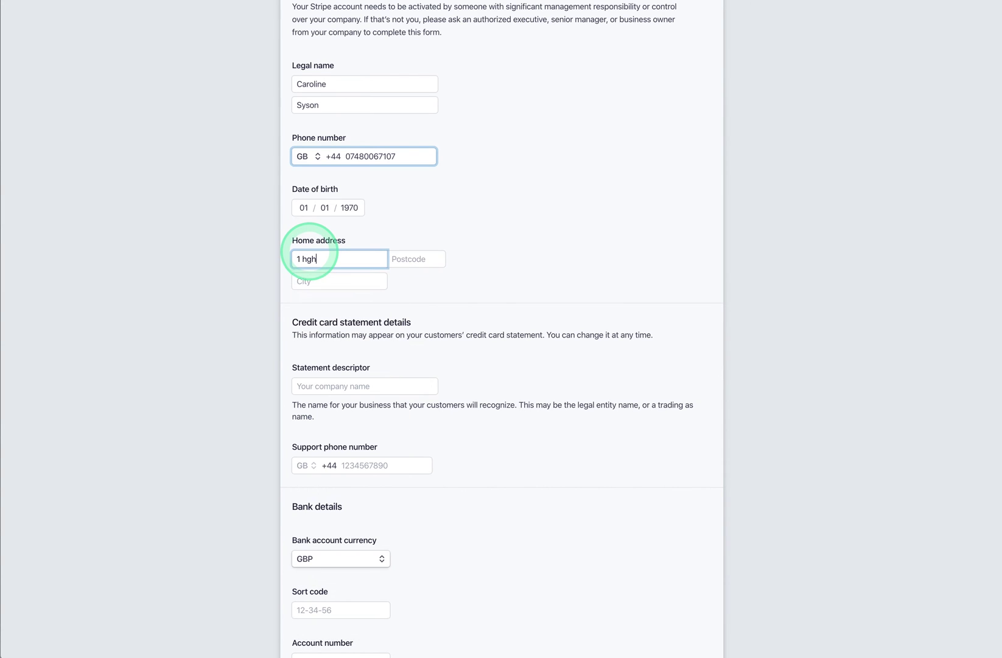
pyautogui.click(310, 252)
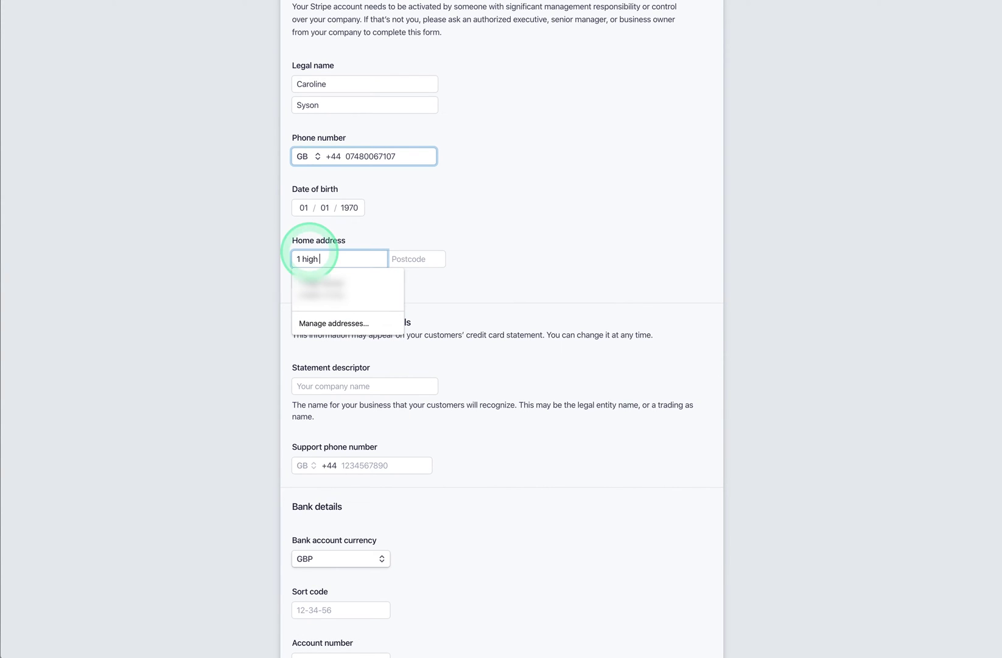
pyautogui.click(396, 258)
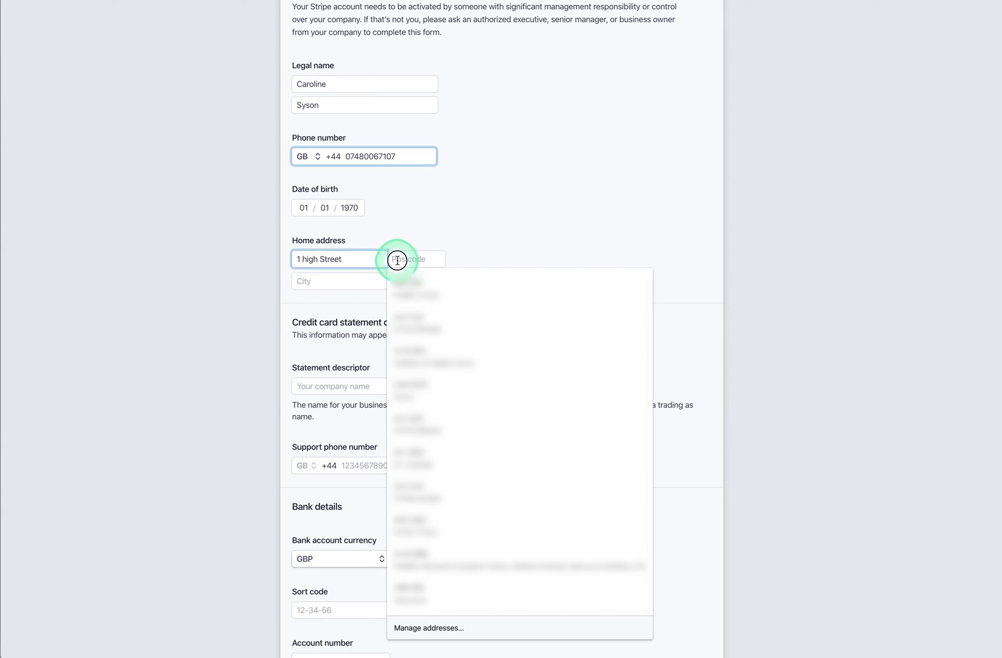
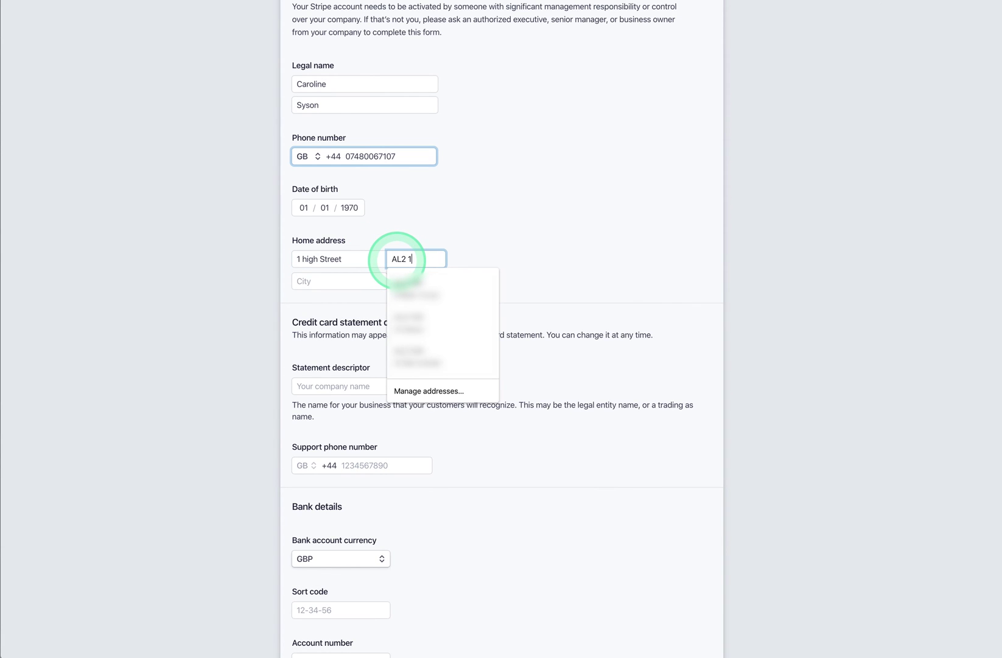
pyautogui.click(345, 282)
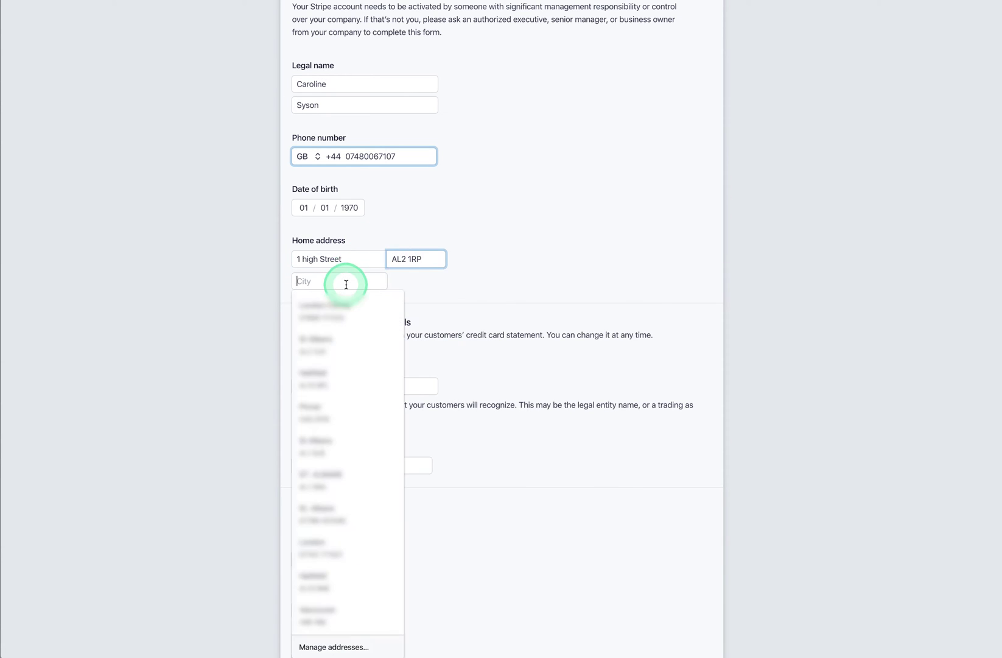
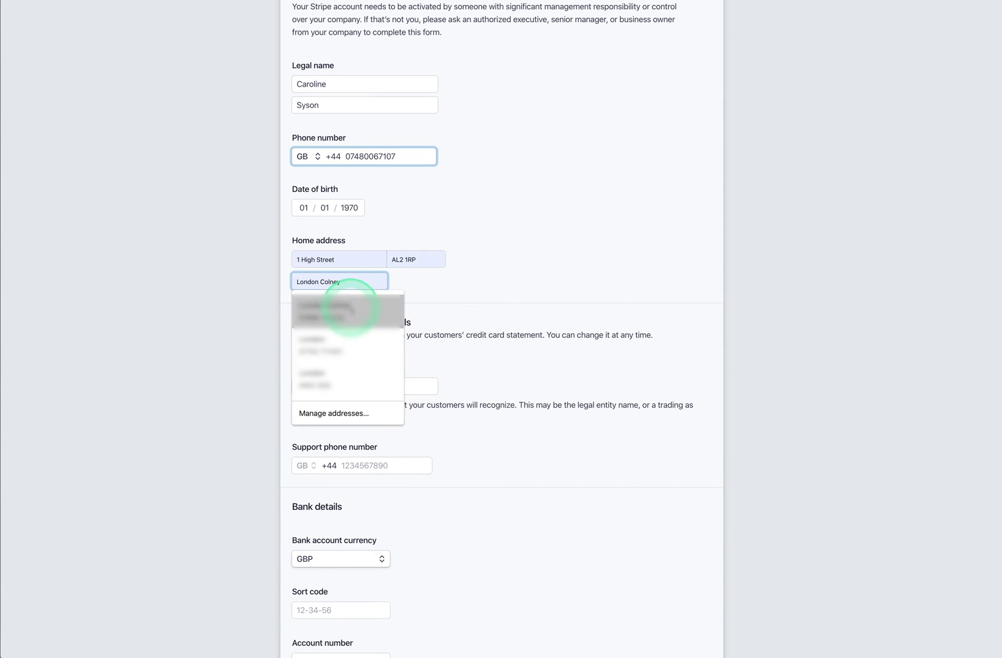
pyautogui.click(329, 309)
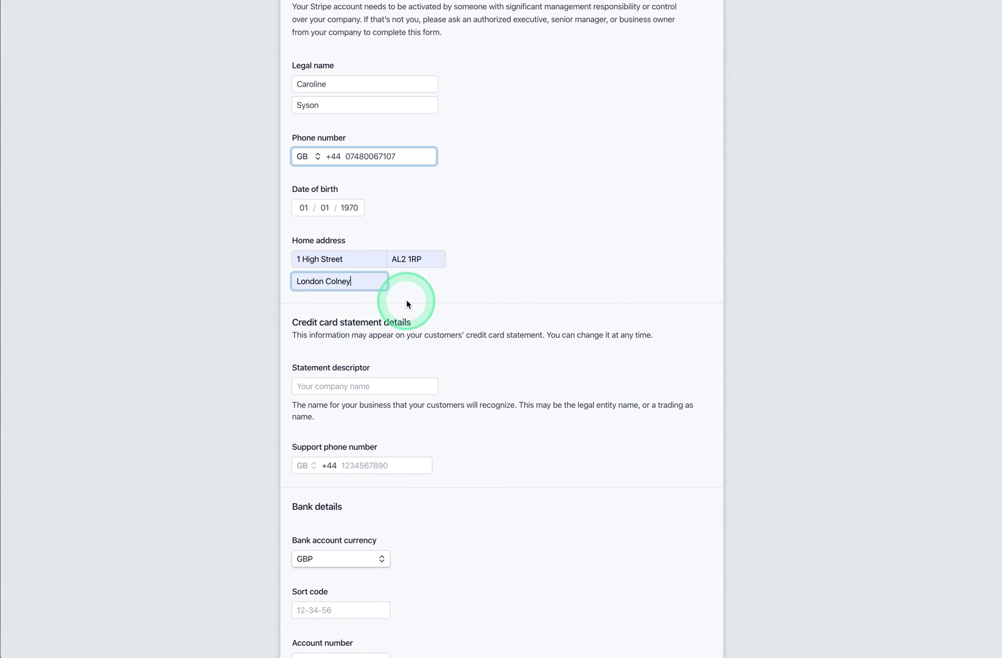
# Step: Set the statement descriptor to 'British Hairways', removing stray text from the town field
pyautogui.scroll(-2, 406, 299)
pyautogui.scroll(-2, 406, 299)
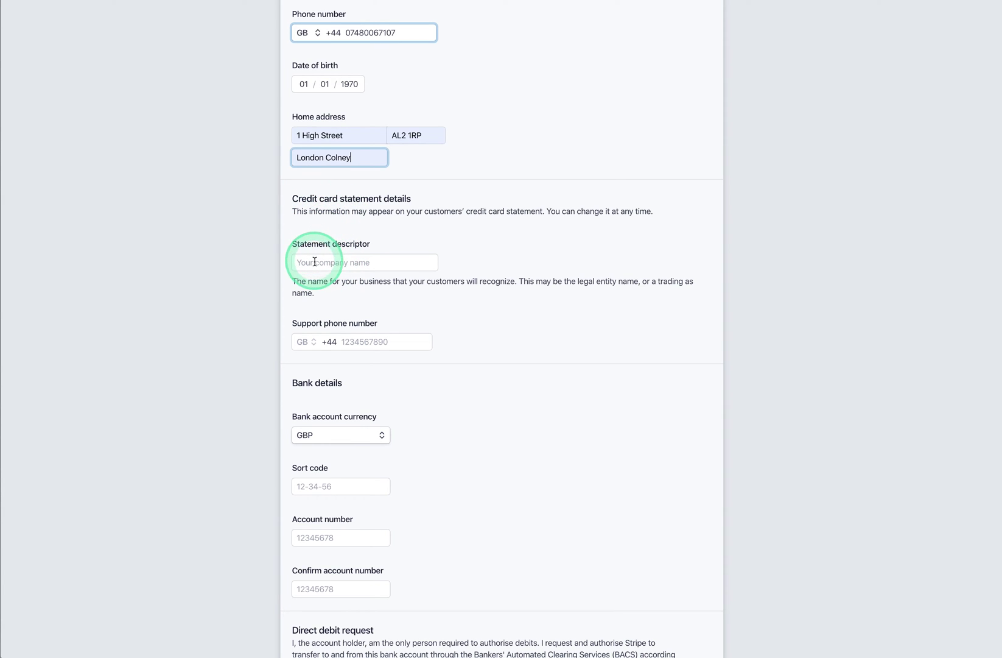
pyautogui.scroll(-1, 315, 262)
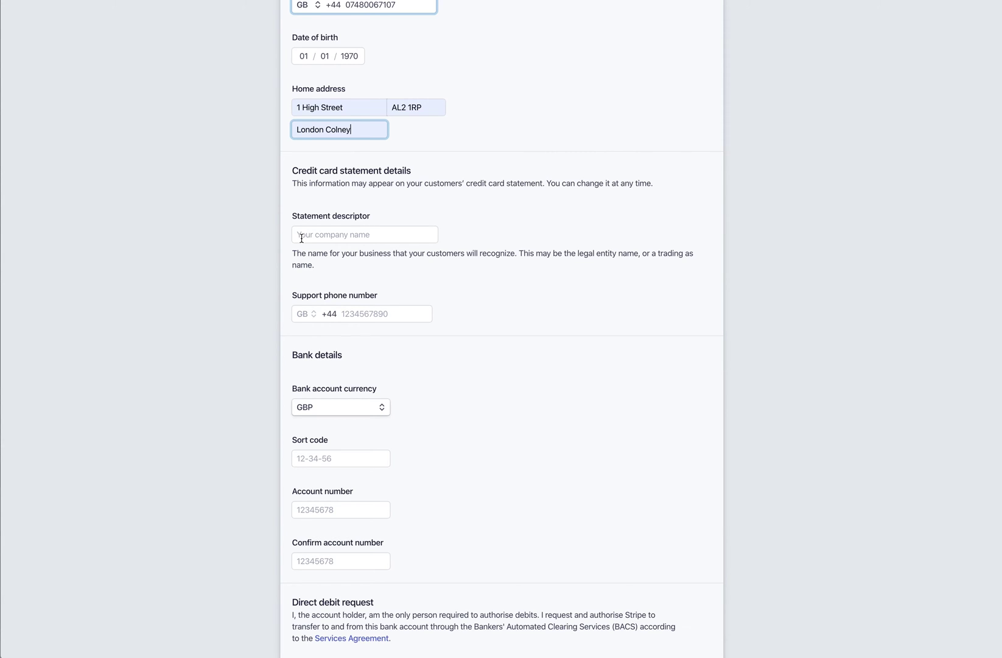
pyautogui.click(301, 238)
pyautogui.write('Br')
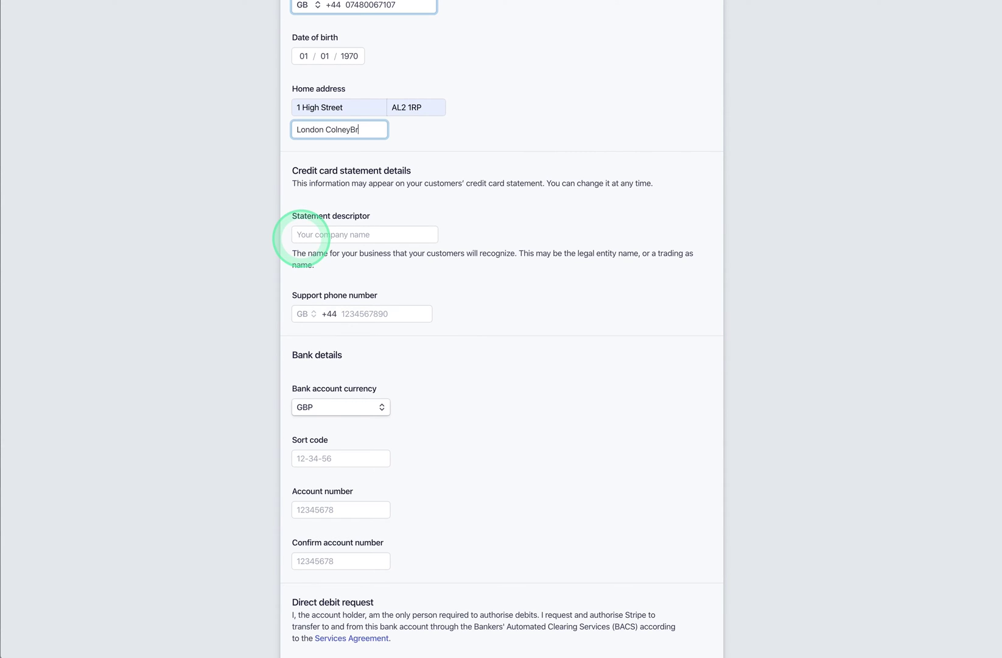
pyautogui.write('itish')
pyautogui.press('BackSpace')
pyautogui.press('BackSpace')
pyautogui.press('BackSpace')
pyautogui.press('BackSpace')
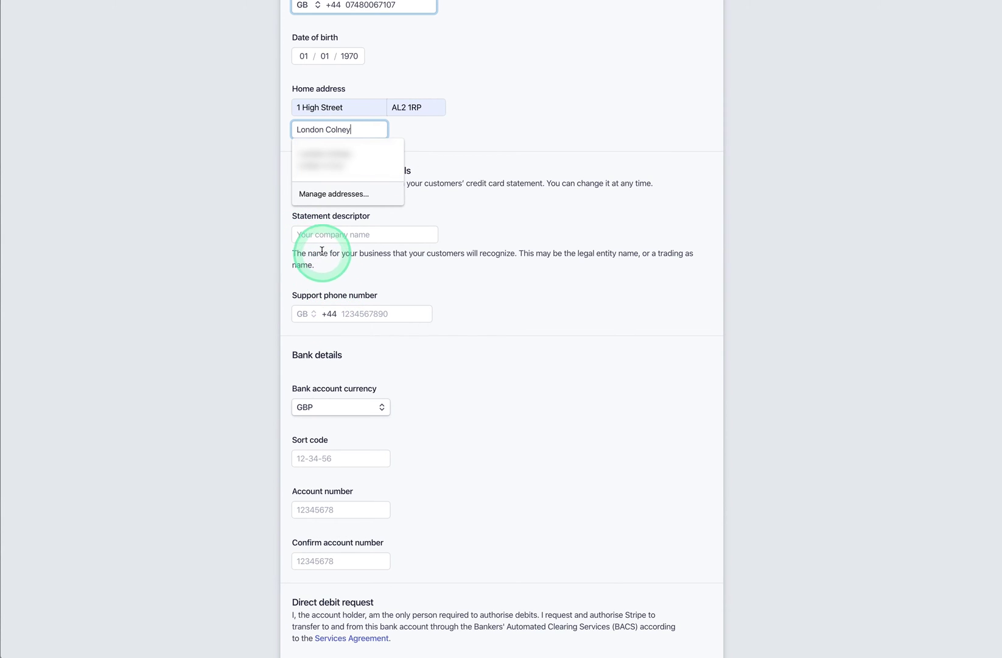
pyautogui.click(318, 242)
pyautogui.write('Br')
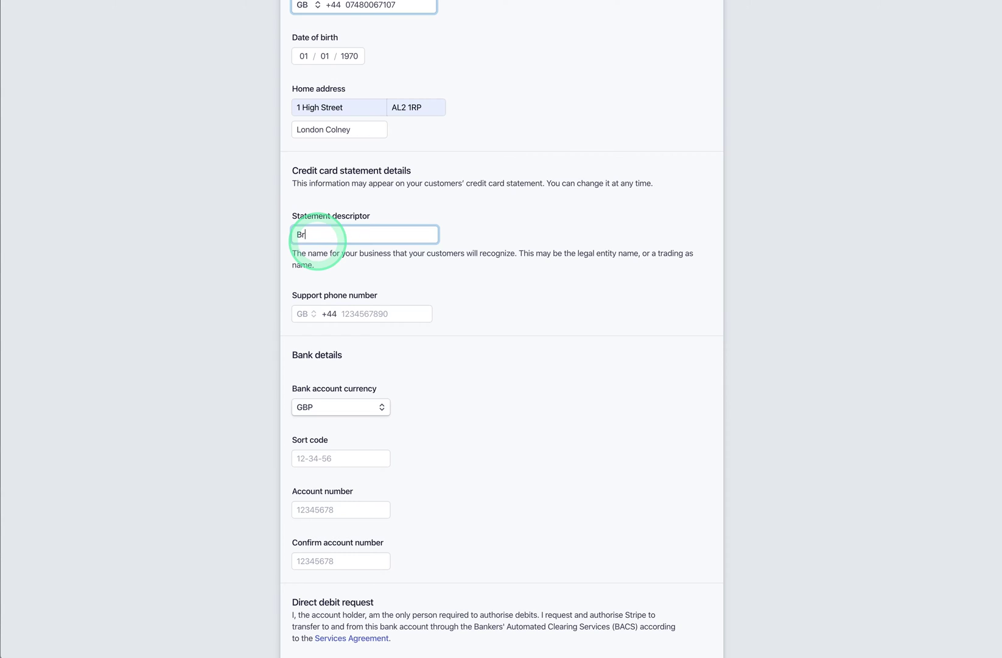
pyautogui.write('itish')
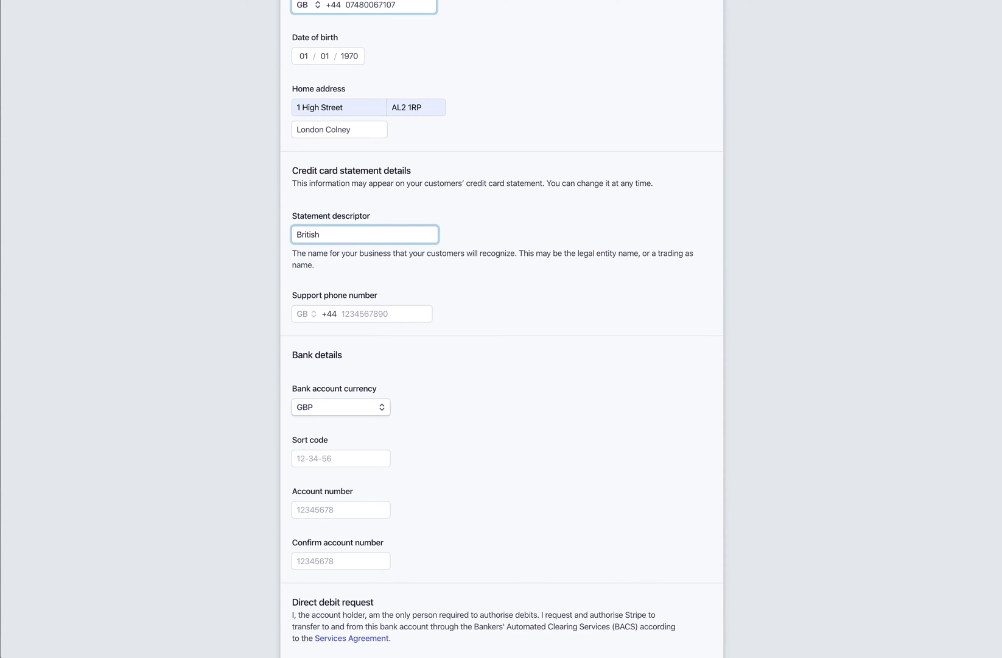
pyautogui.click(317, 242)
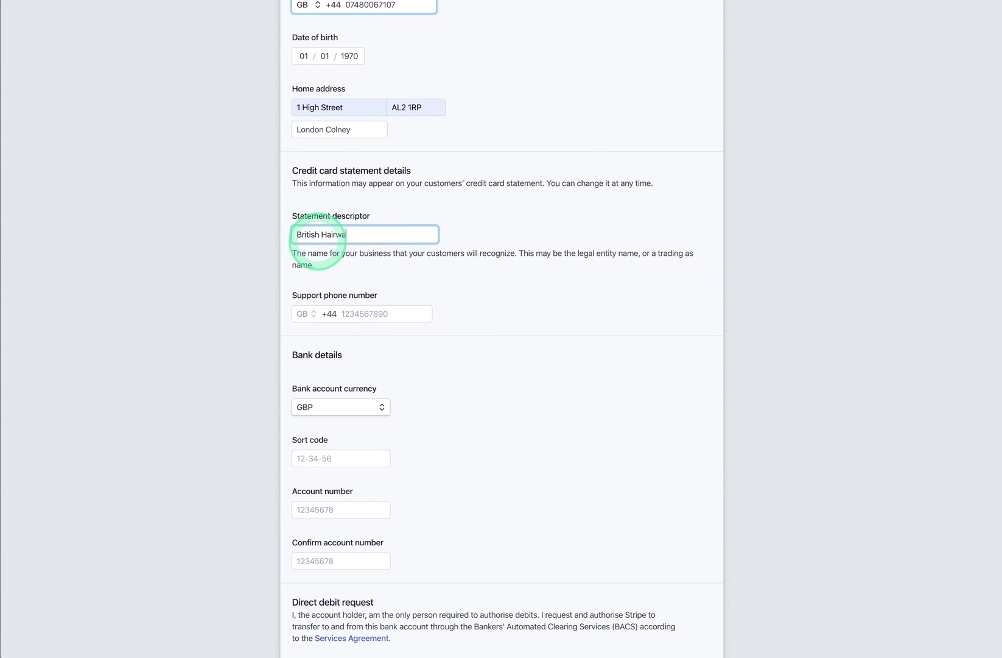
pyautogui.click(456, 230)
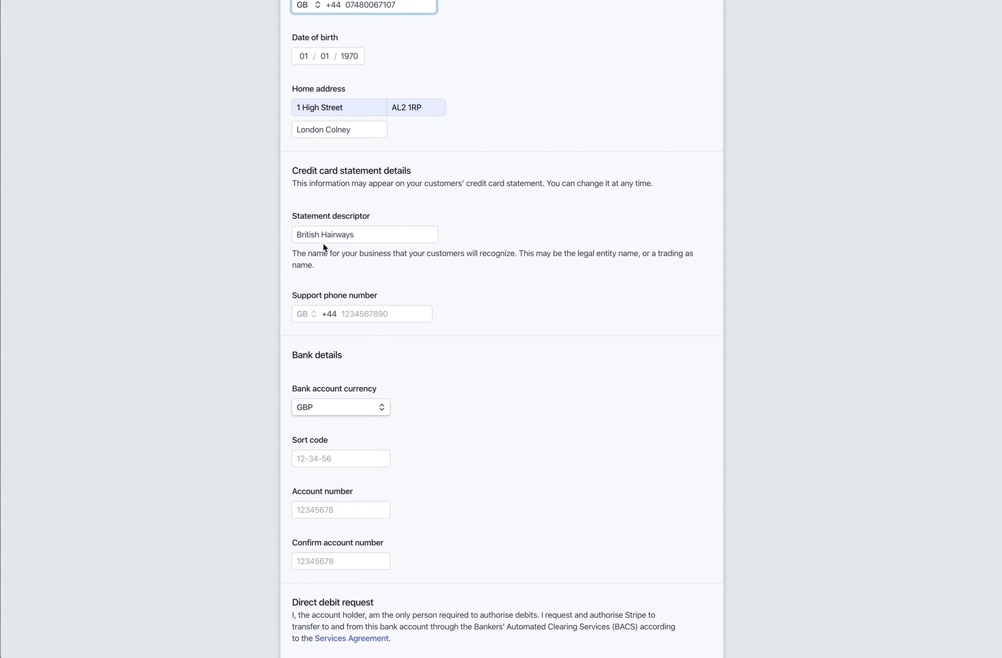
# Step: Keep GBP as the bank account currency
pyautogui.scroll(-3, 323, 247)
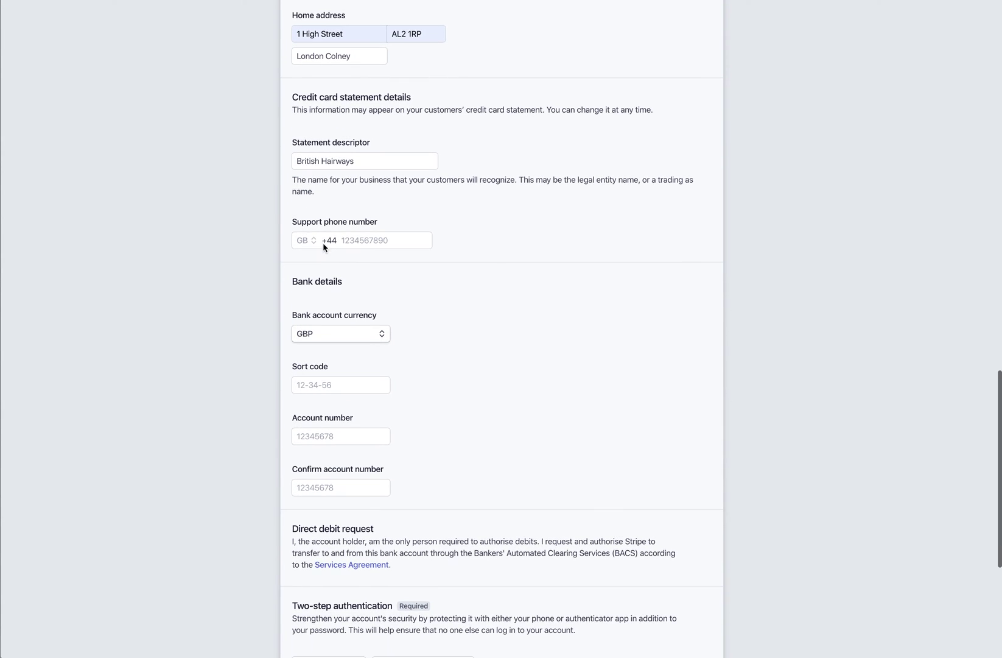
pyautogui.click(324, 205)
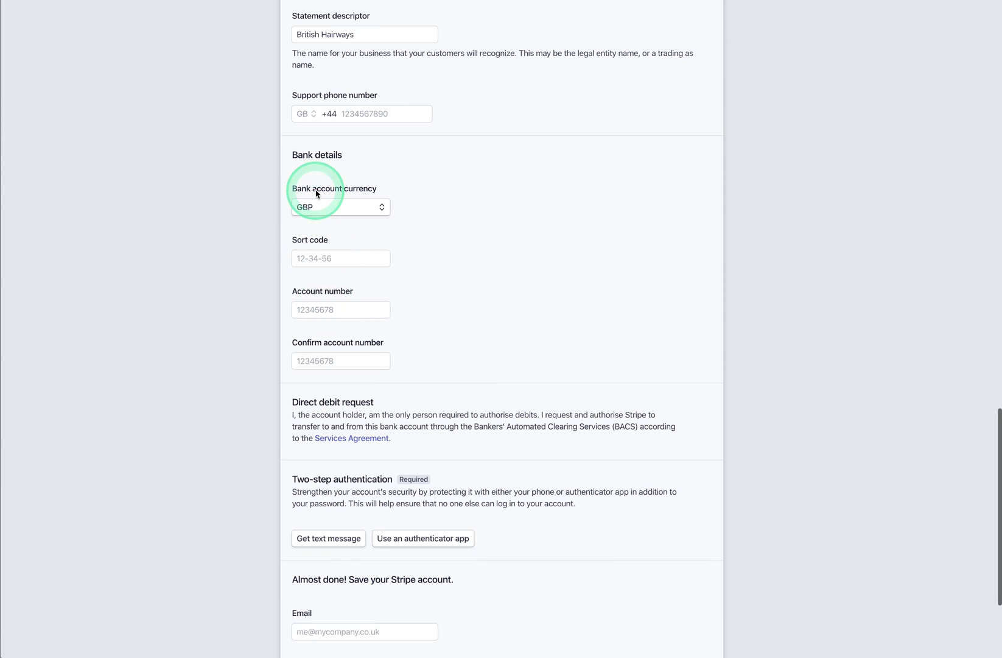
pyautogui.click(383, 208)
pyautogui.click(384, 207)
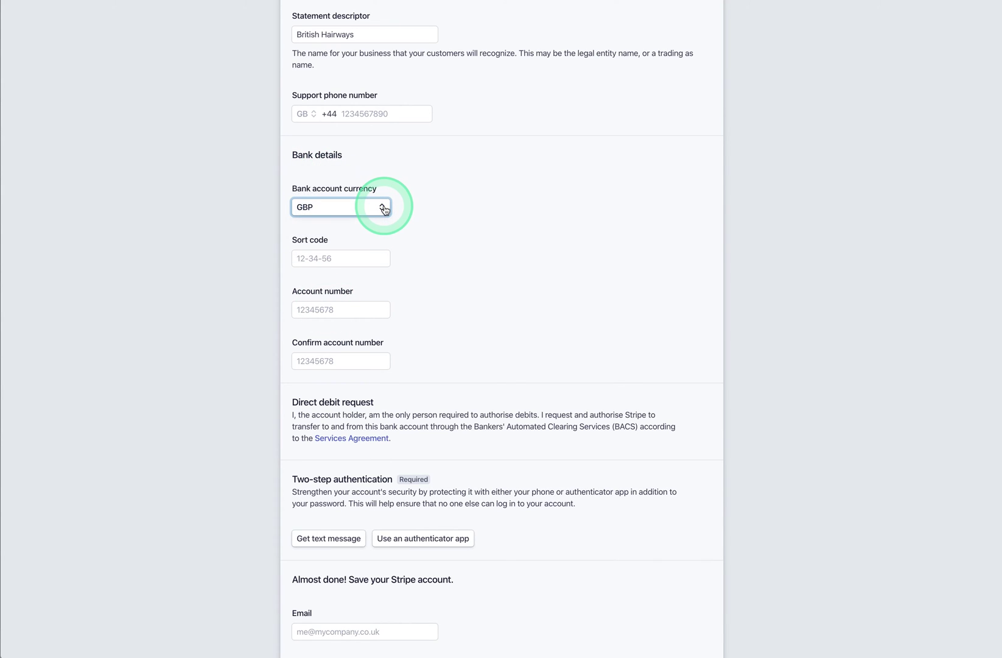
pyautogui.click(384, 209)
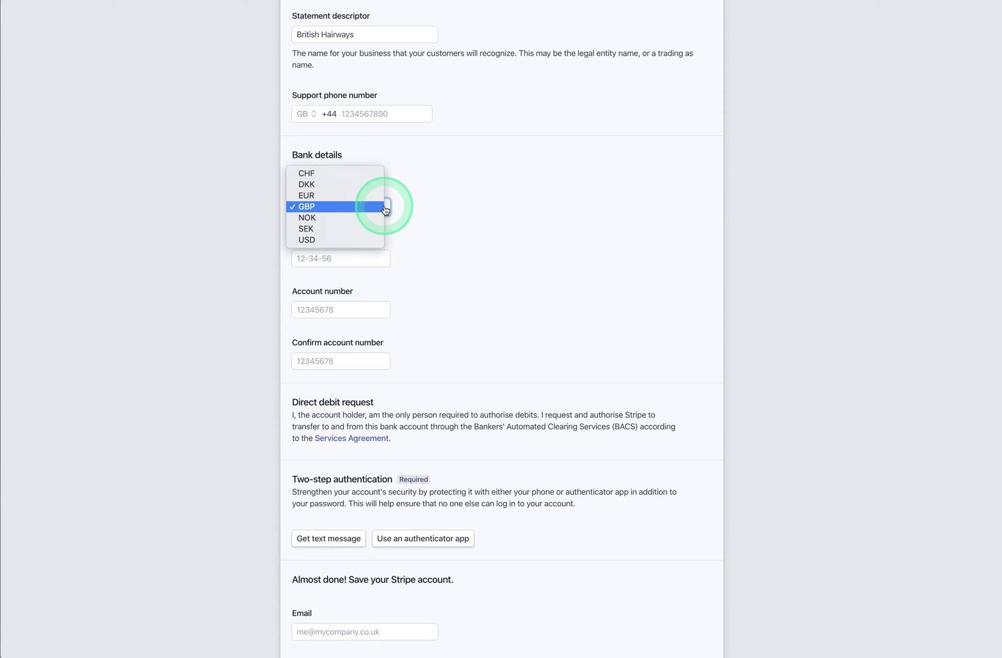
pyautogui.click(386, 209)
# Step: Enter the bank sort code and the account number, correcting a mistyped sort code
pyautogui.click(298, 261)
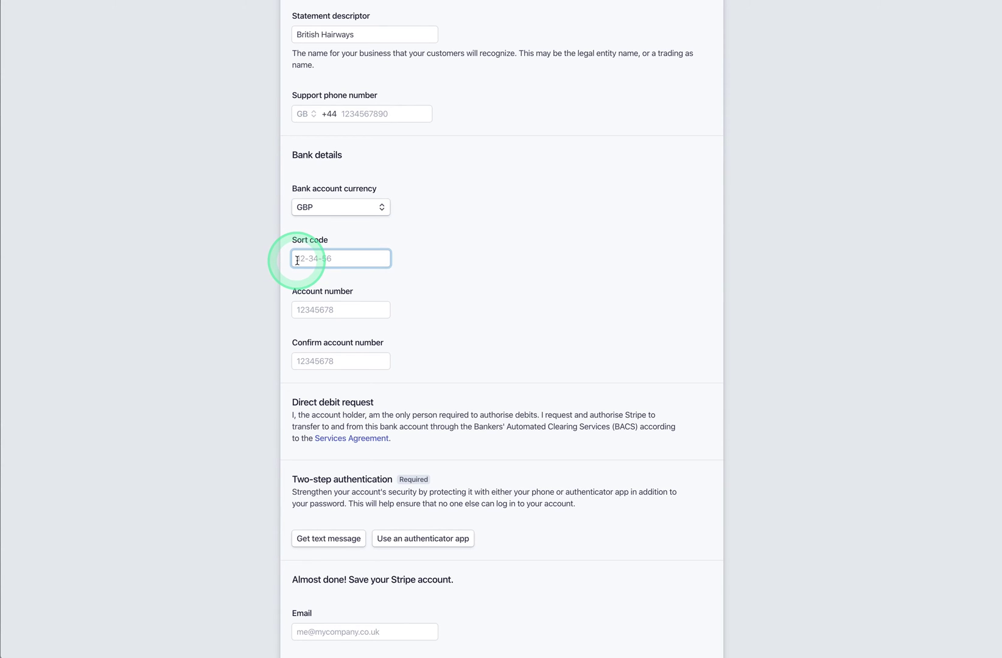
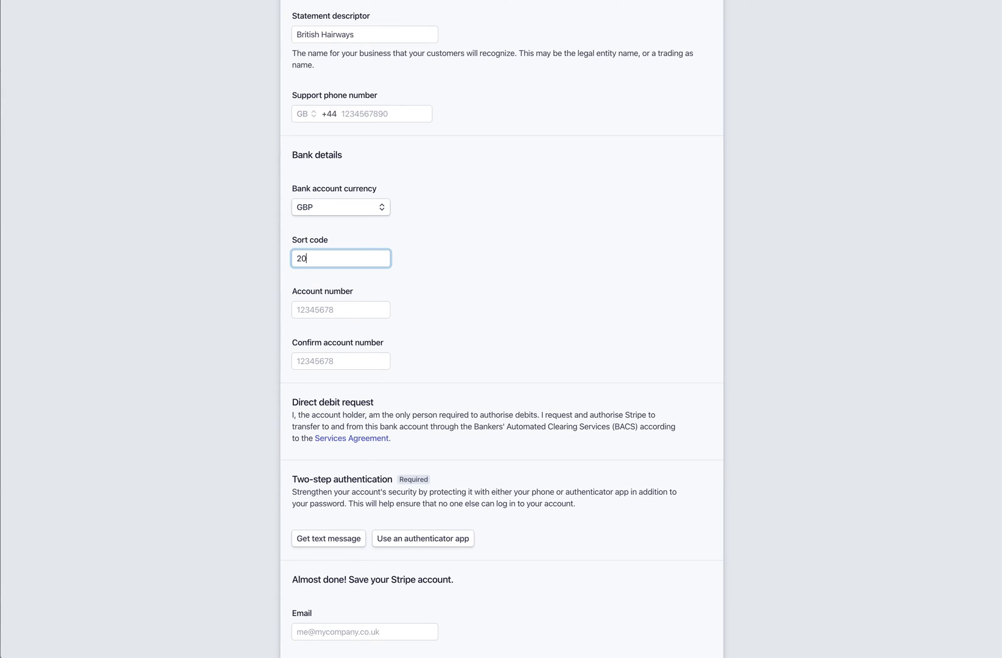
pyautogui.click(308, 315)
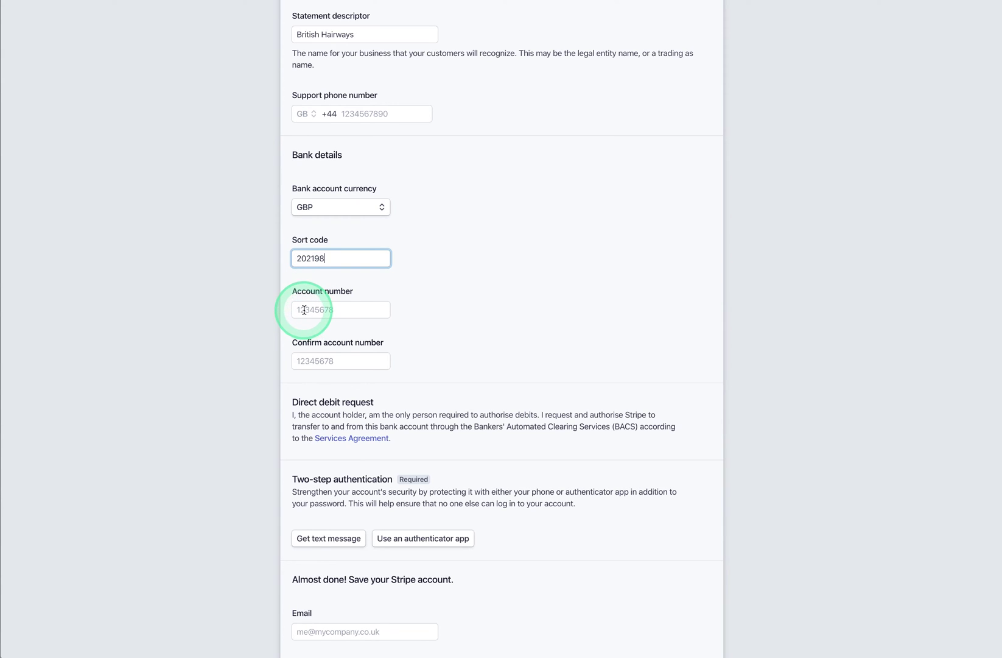
pyautogui.click(303, 310)
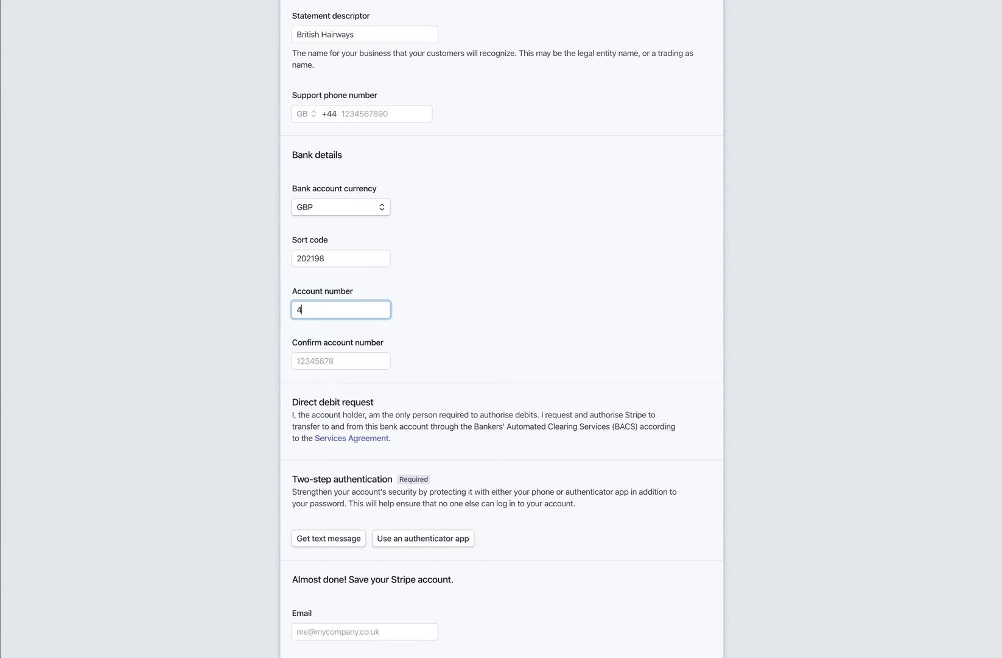
pyautogui.click(415, 345)
# Step: Make Confirm account number match by pasting the copied account number over the mismatched entry
pyautogui.click(332, 362)
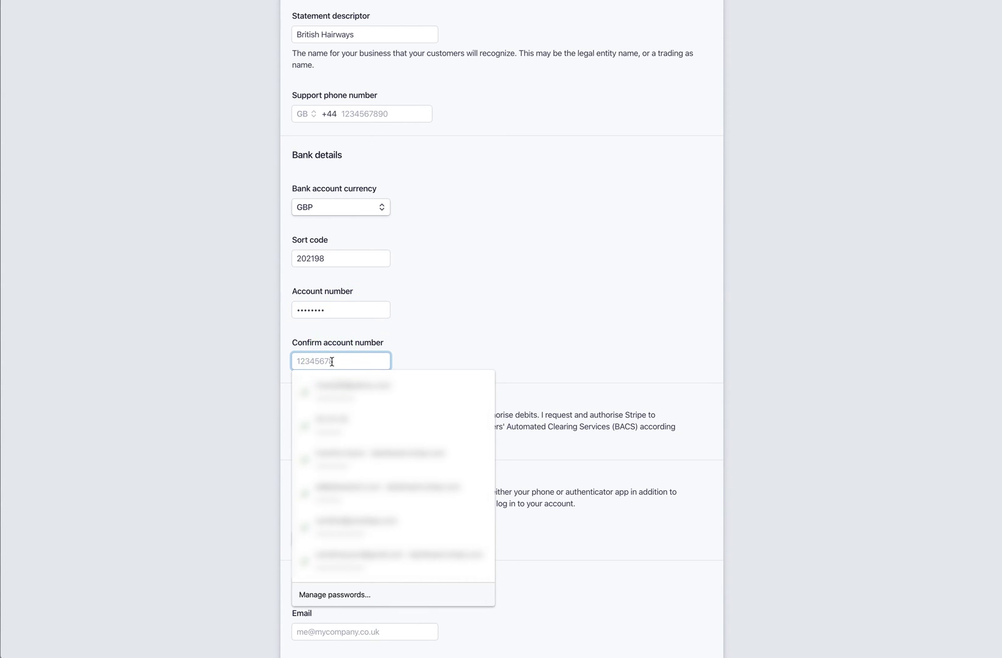
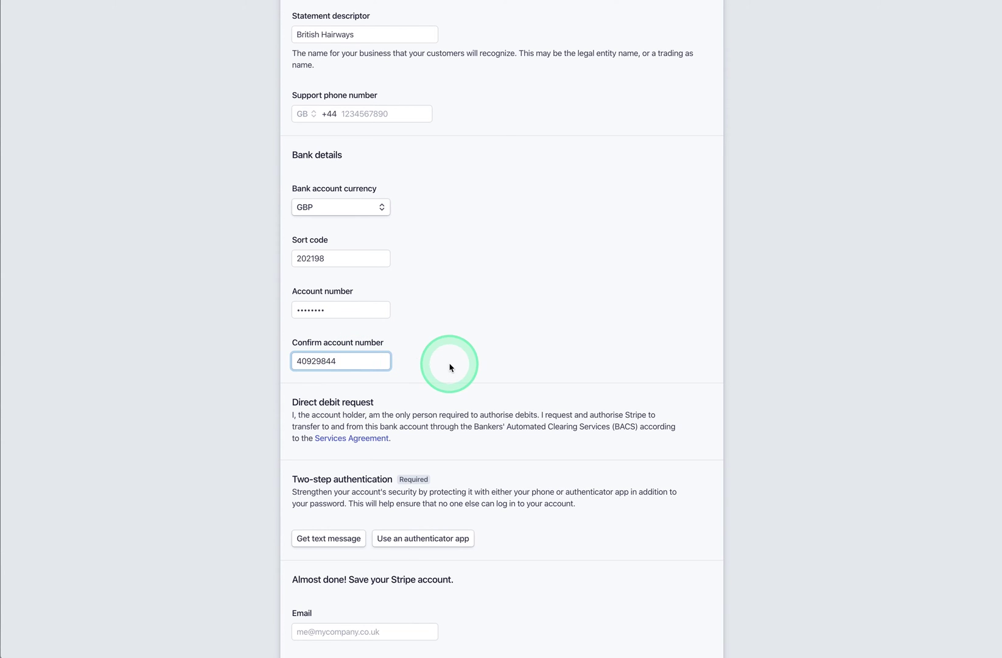
pyautogui.click(431, 359)
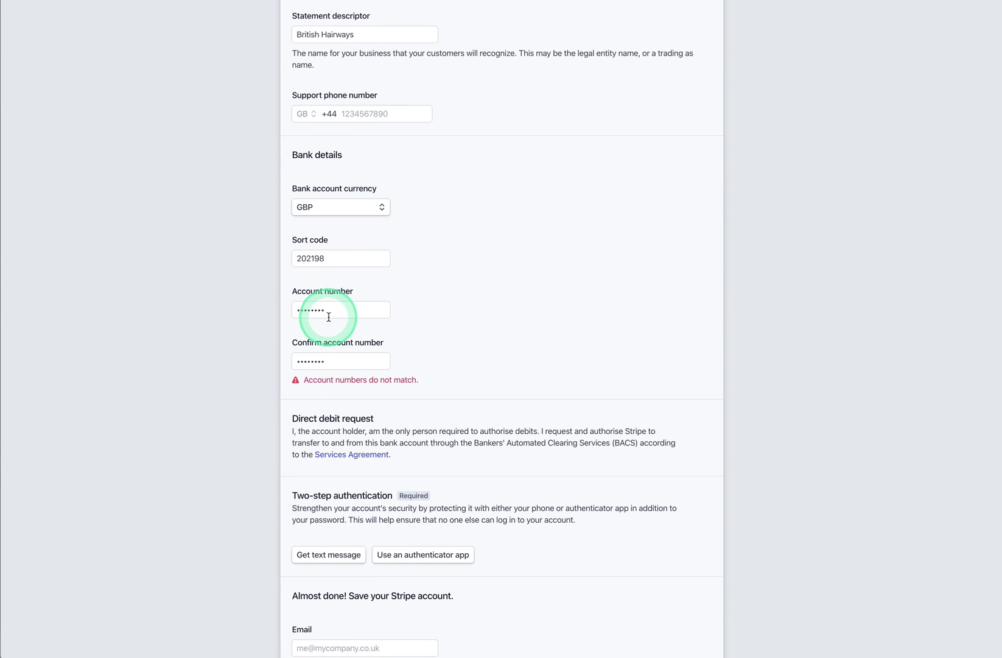
pyautogui.moveTo(328, 309); pyautogui.dragTo(283, 310)
pyautogui.rightClick(295, 308)
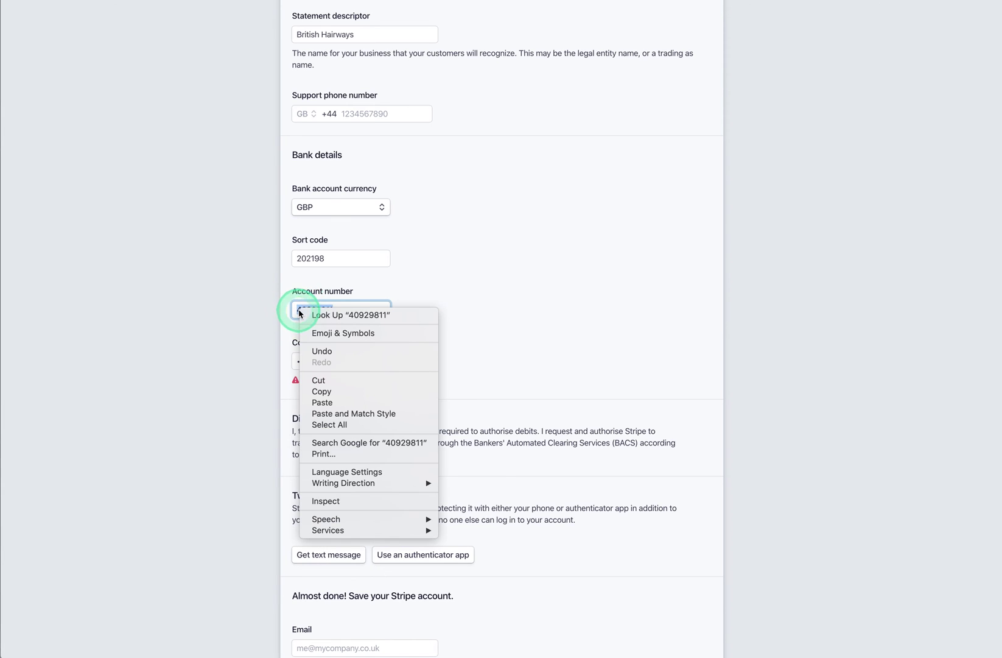
pyautogui.click(319, 393)
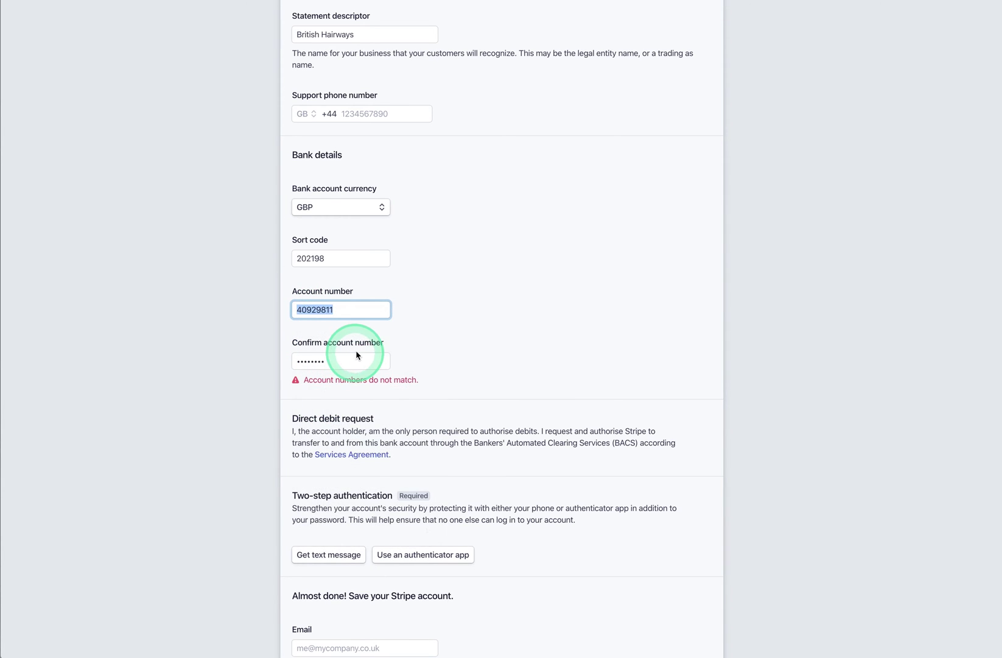
pyautogui.moveTo(336, 365); pyautogui.dragTo(275, 367)
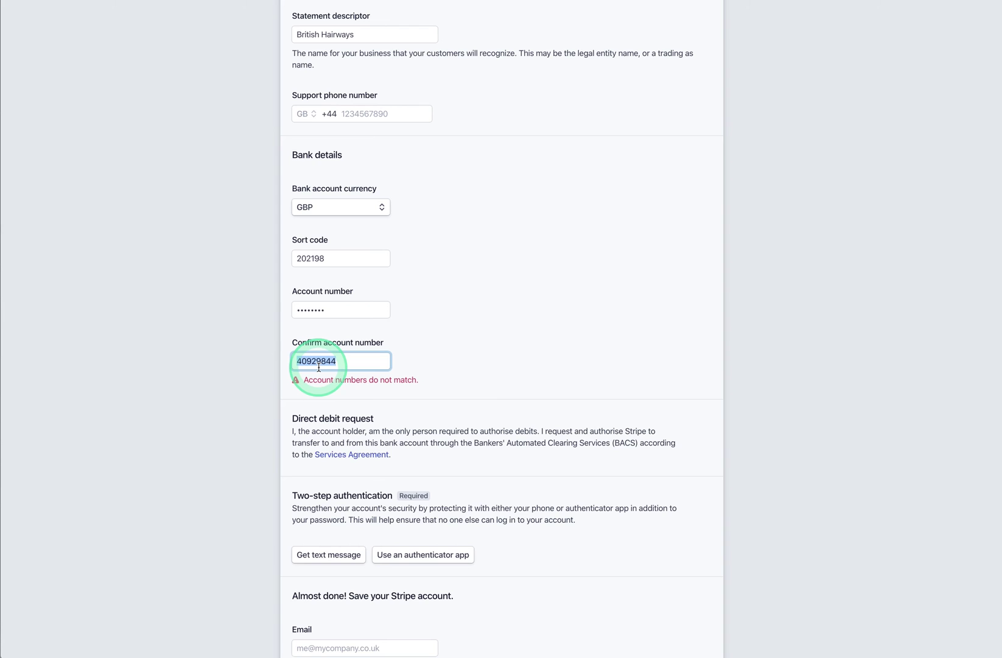
pyautogui.hotkey('ctrl', 'v')
pyautogui.click(449, 346)
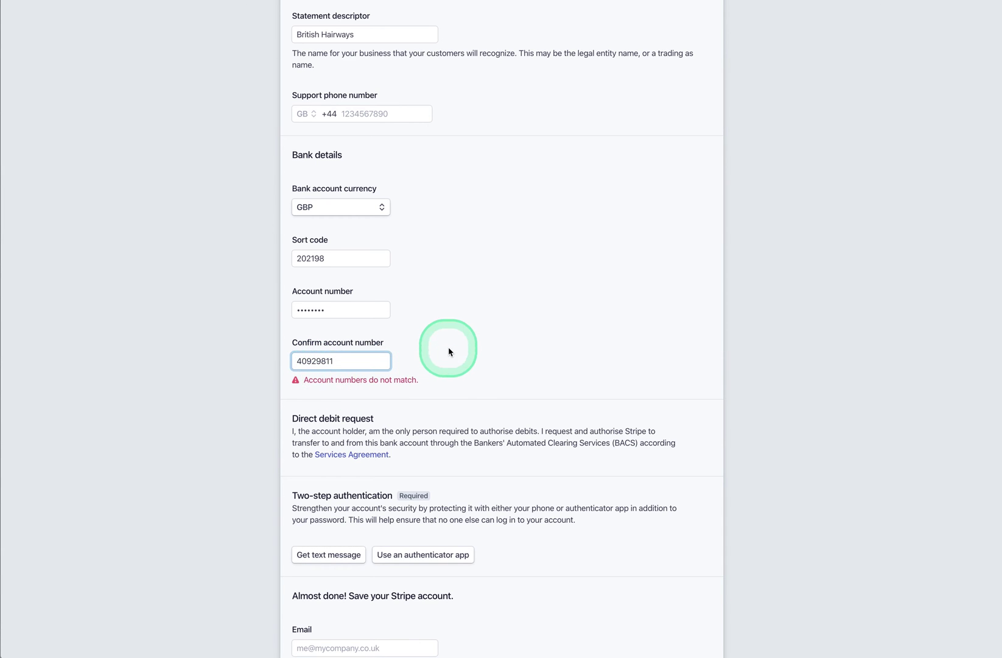
pyautogui.scroll(-1, 420, 370)
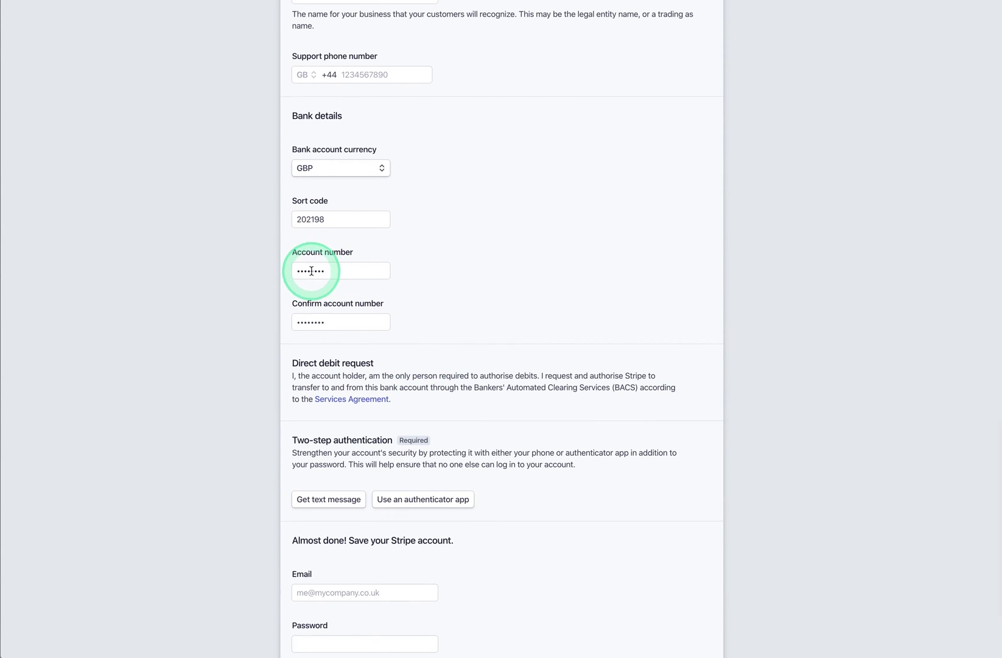
pyautogui.click(381, 303)
pyautogui.scroll(-3, 382, 306)
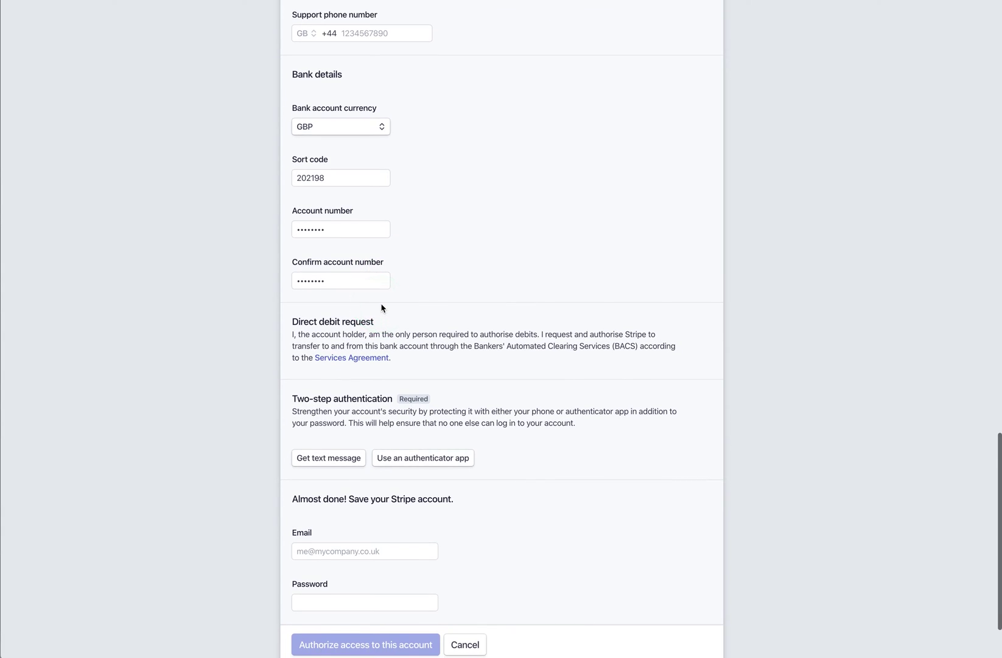
pyautogui.moveTo(348, 283); pyautogui.dragTo(339, 308)
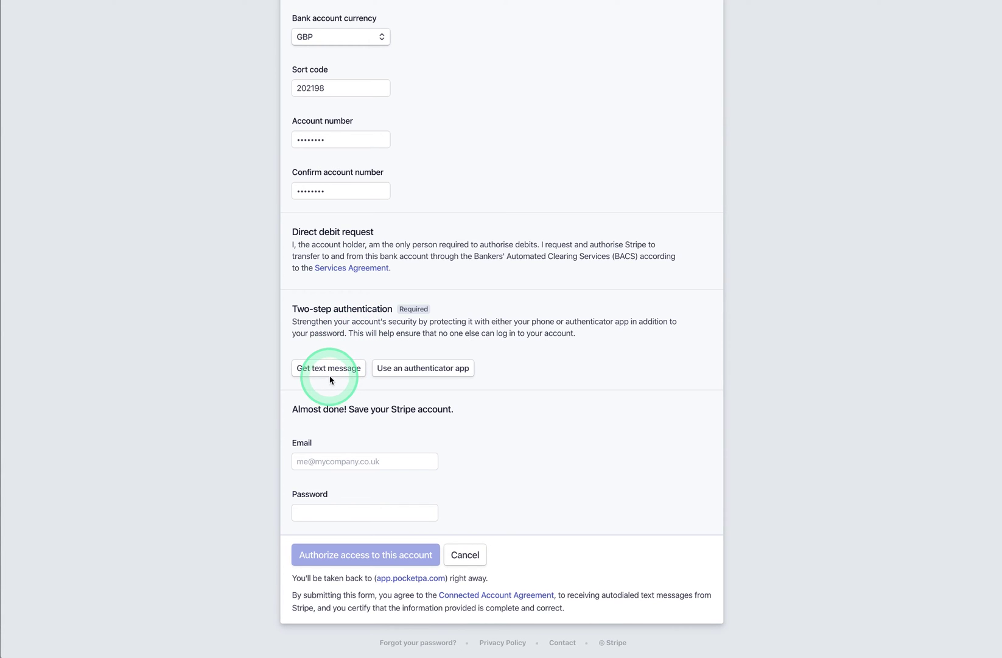
pyautogui.click(311, 380)
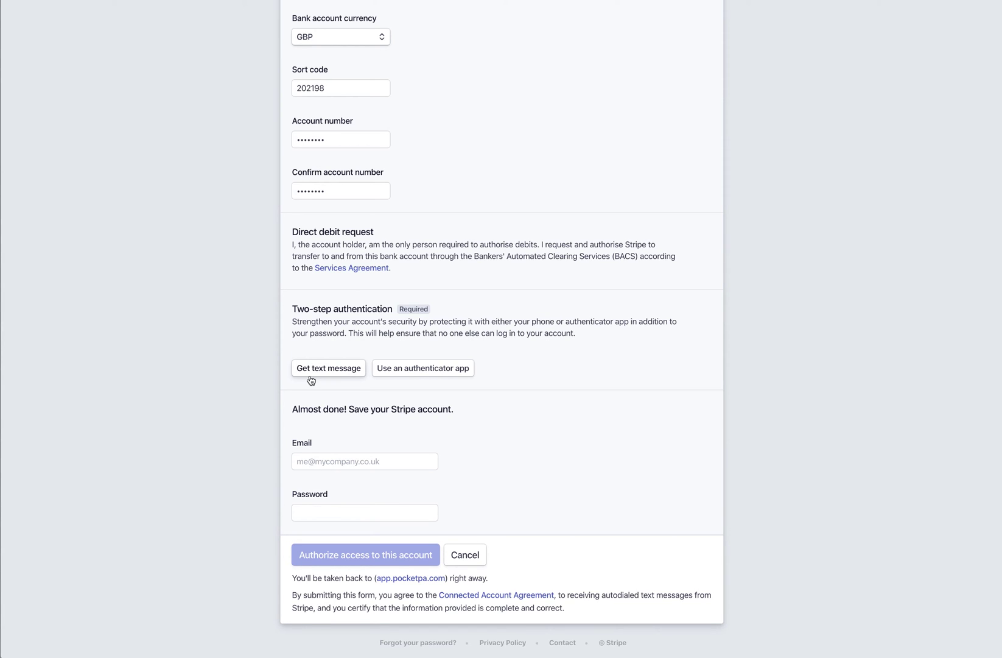
pyautogui.click(399, 374)
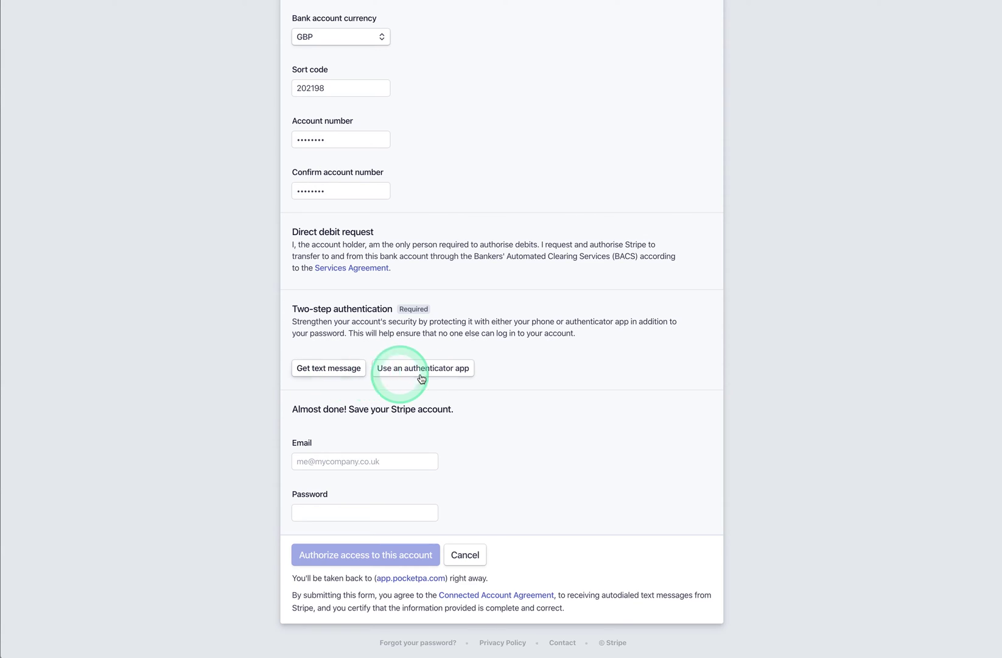
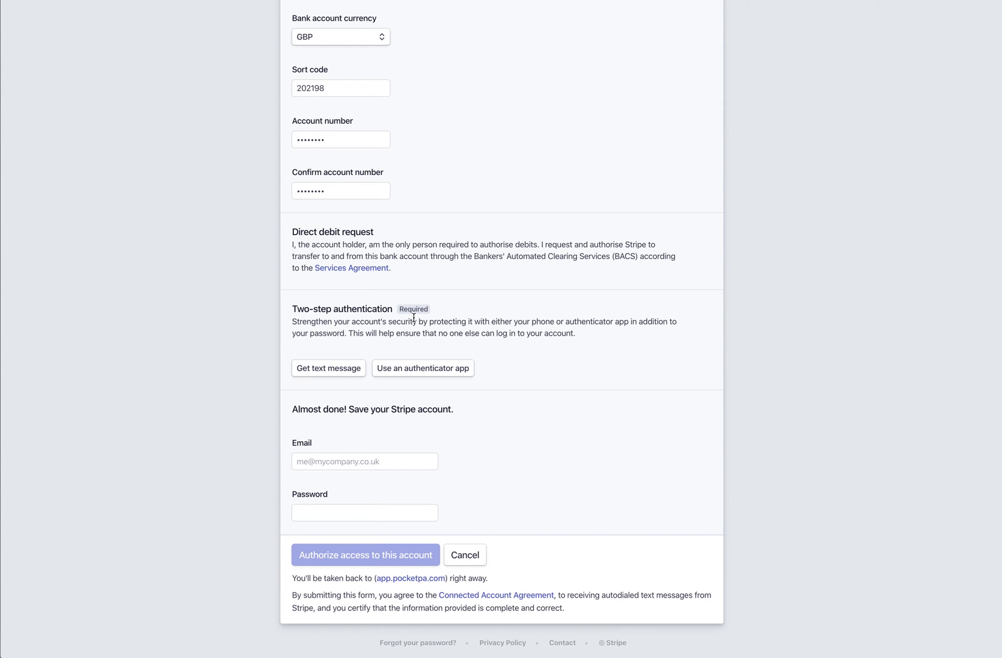
# Step: Choose text-message two-step authentication and submit the mobile number to receive a code
pyautogui.click(329, 370)
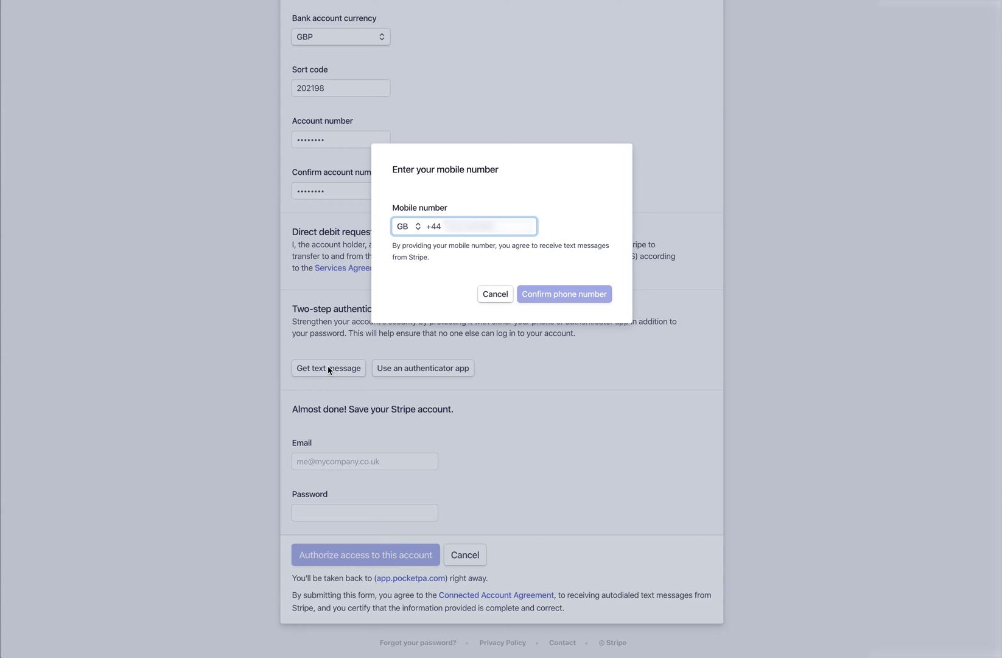
pyautogui.write('07700')
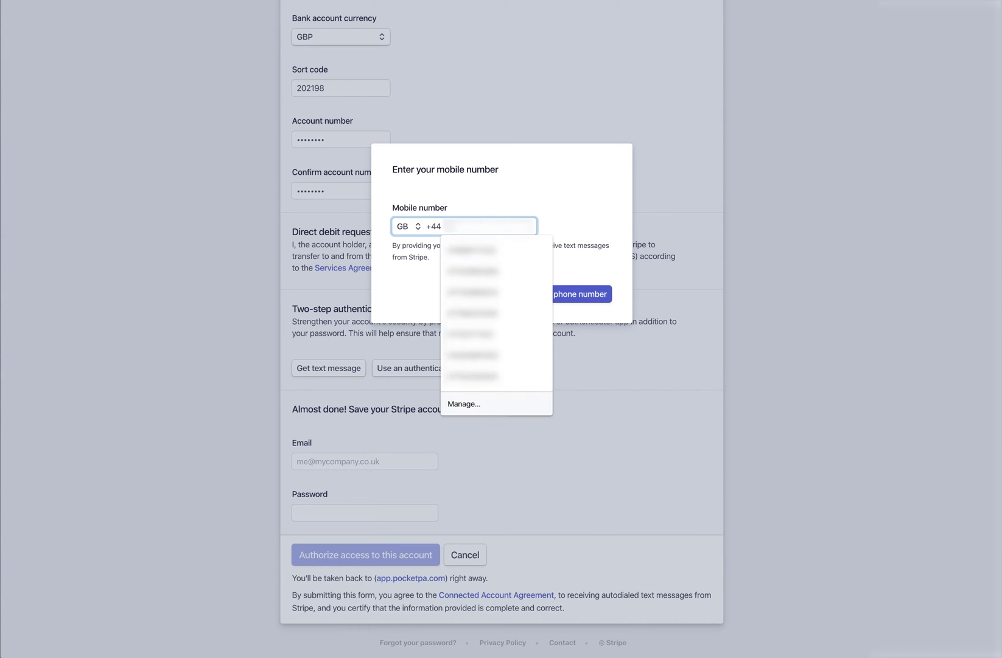
pyautogui.write('90')
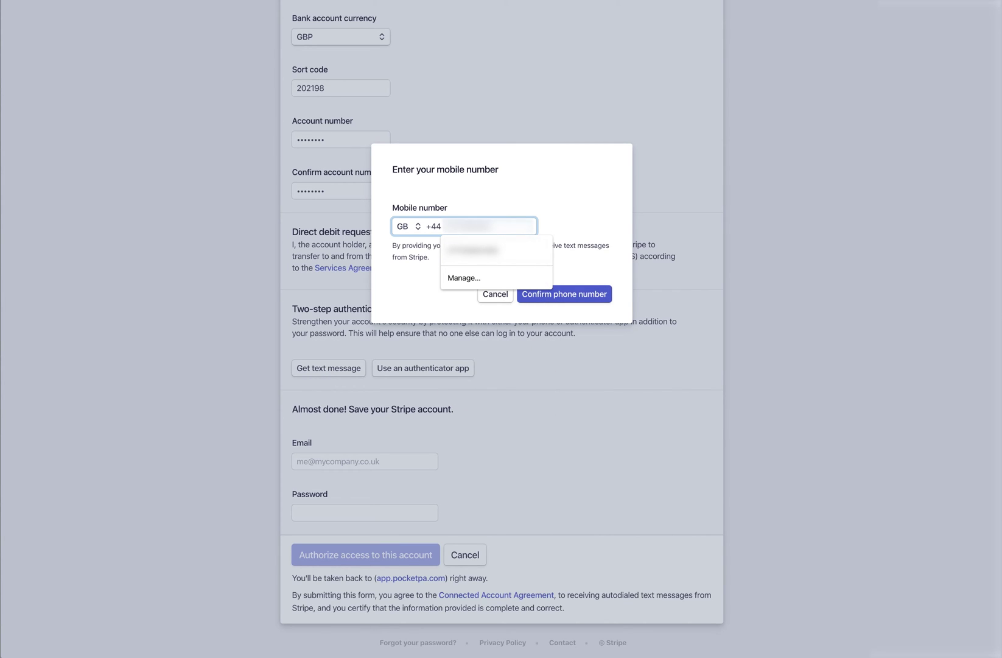
pyautogui.write('00')
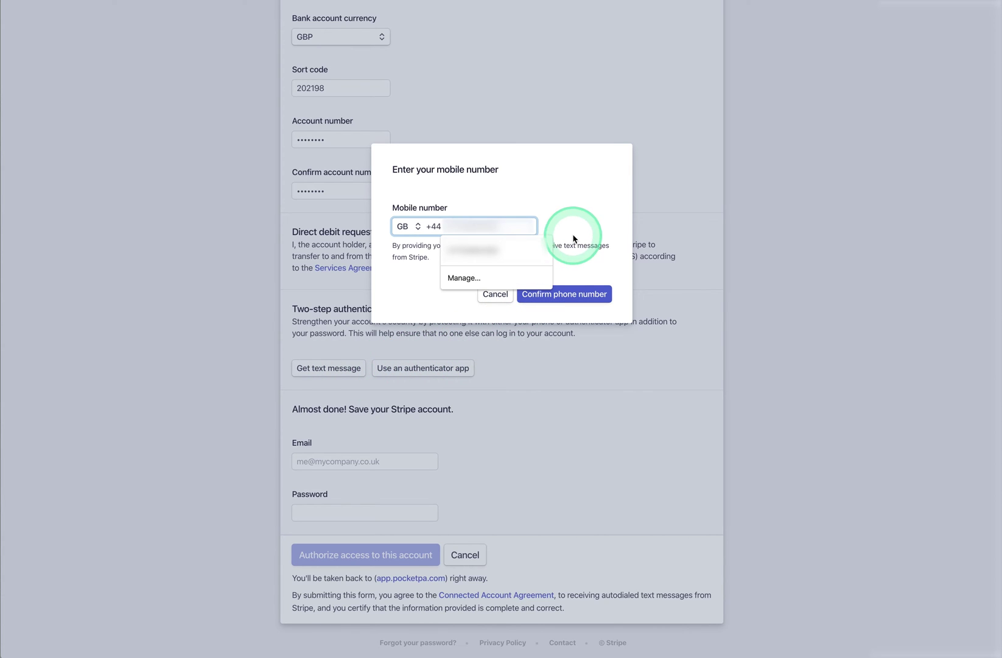
pyautogui.click(575, 223)
pyautogui.click(572, 301)
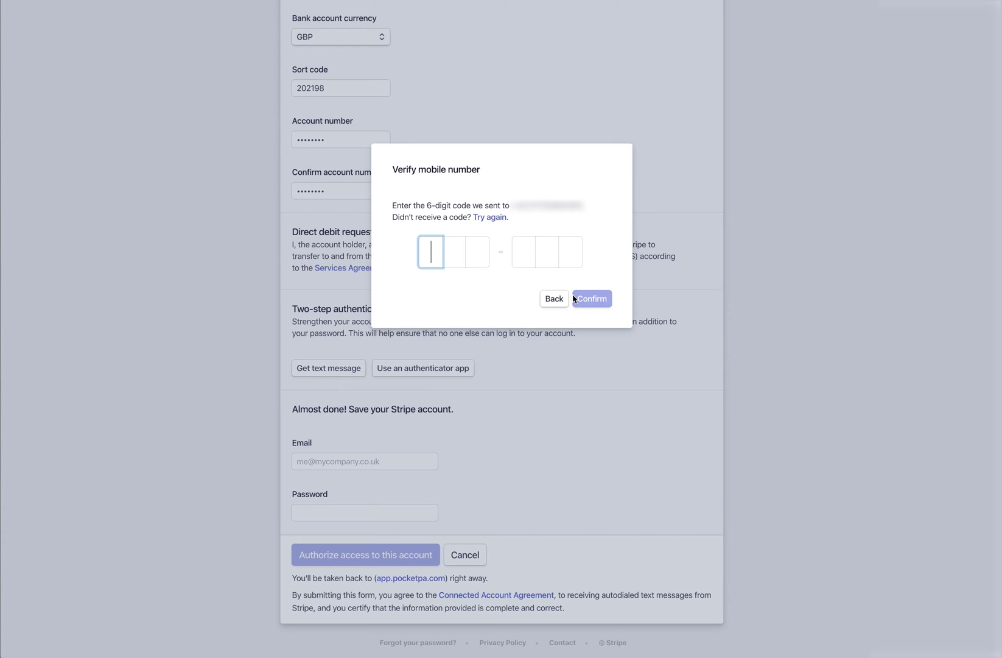
# Step: Enter the six-digit texted verification code and confirm the mobile number
pyautogui.click(840, 574)
pyautogui.moveTo(999, 243)
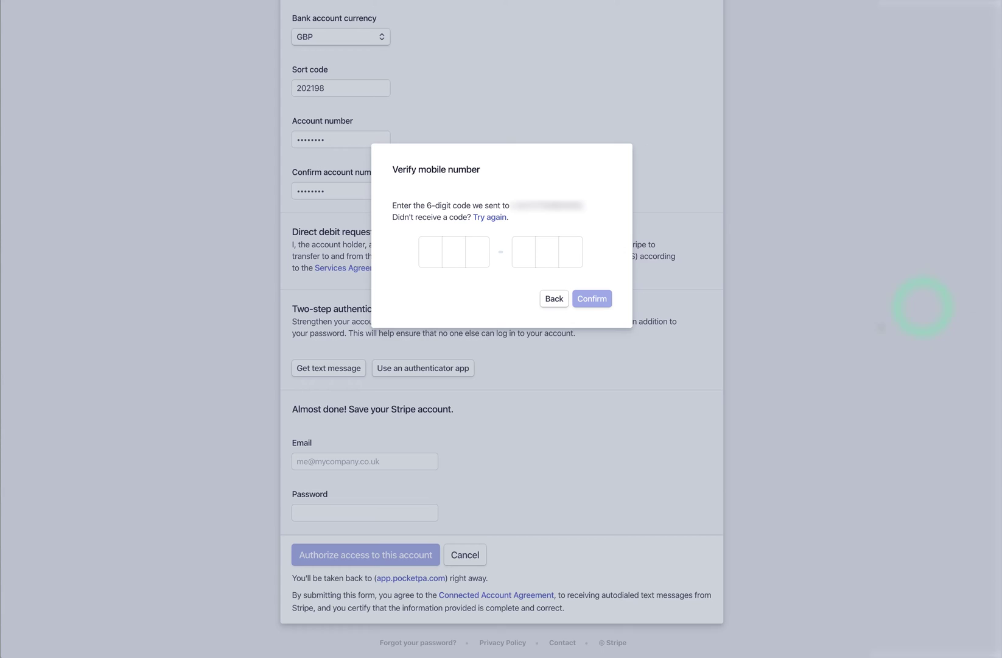
pyautogui.click(426, 254)
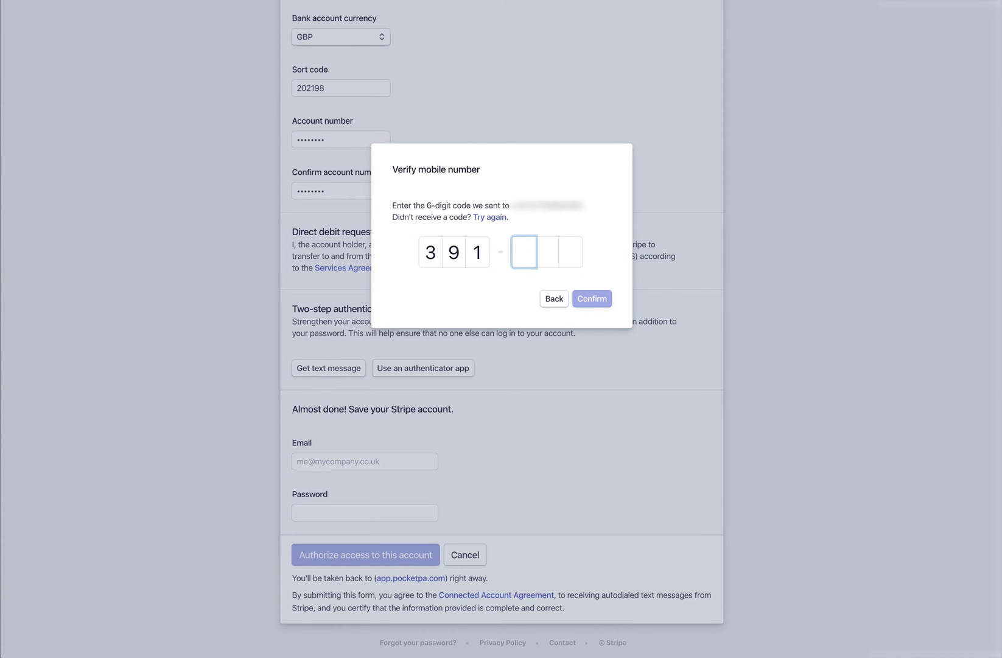
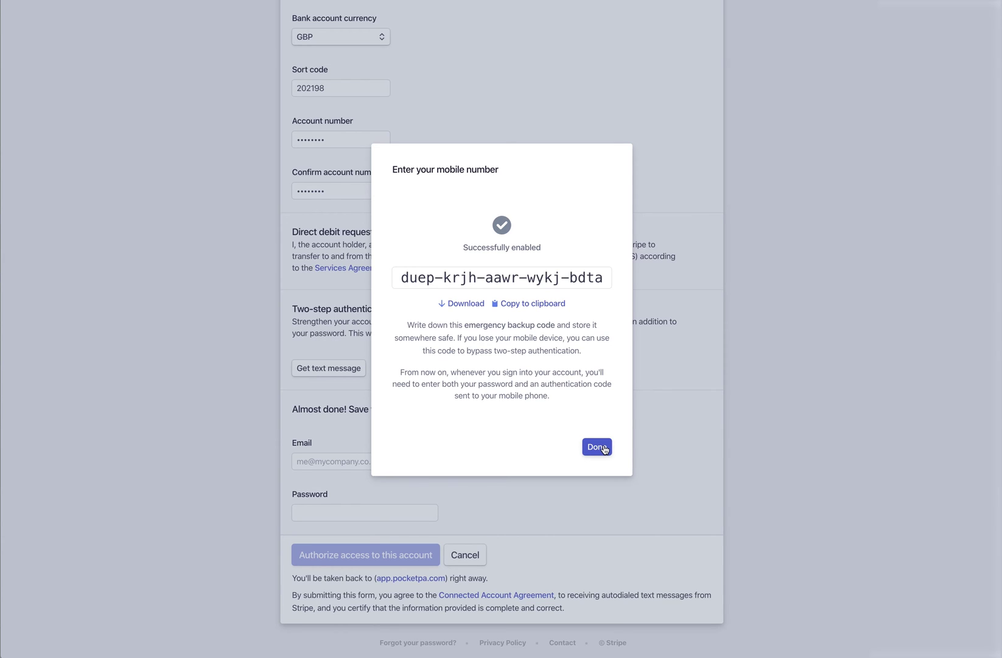
pyautogui.click(605, 449)
# Step: Finish the backup-code step, then authorize access with the account email and password
pyautogui.click(598, 447)
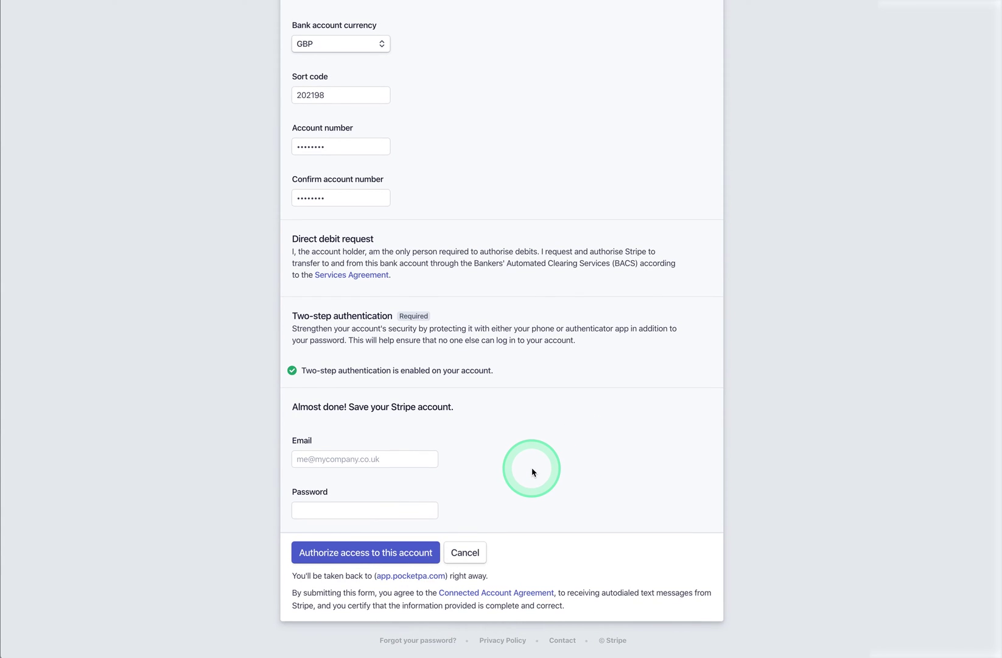
pyautogui.click(297, 464)
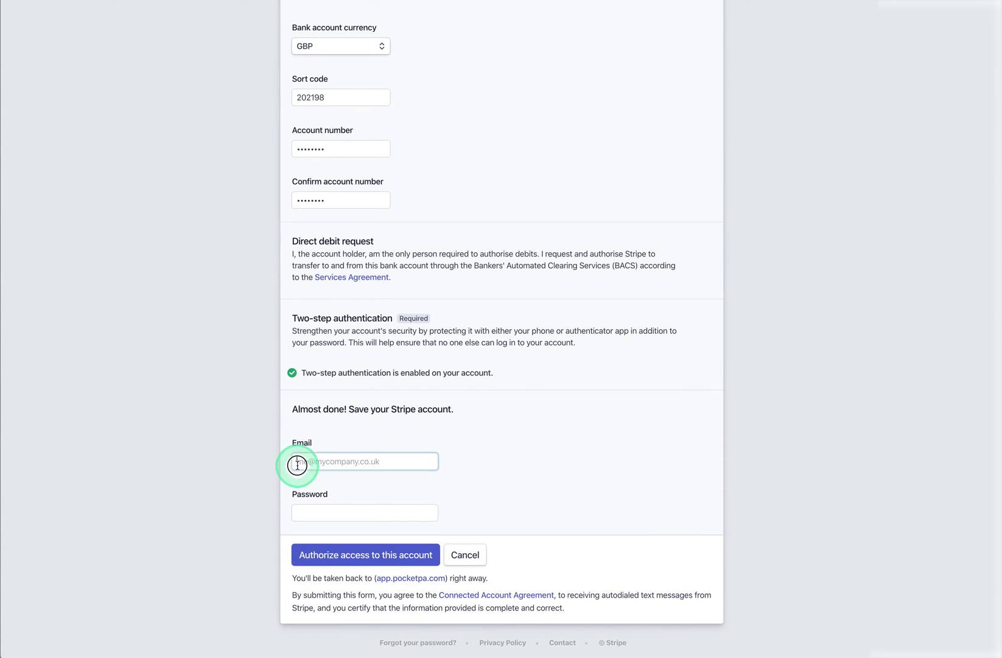
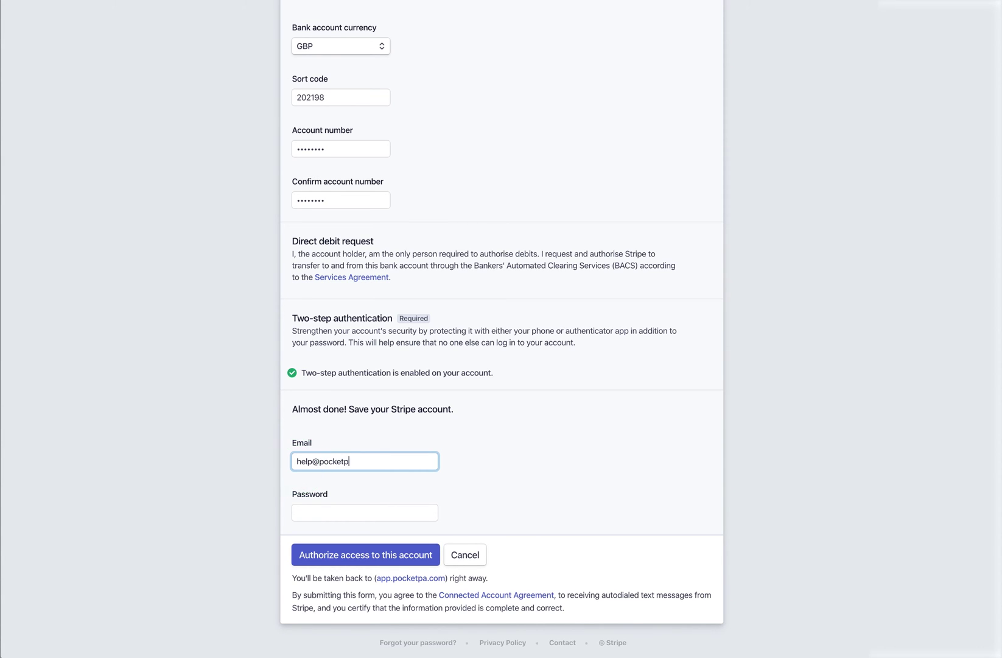
pyautogui.click(300, 512)
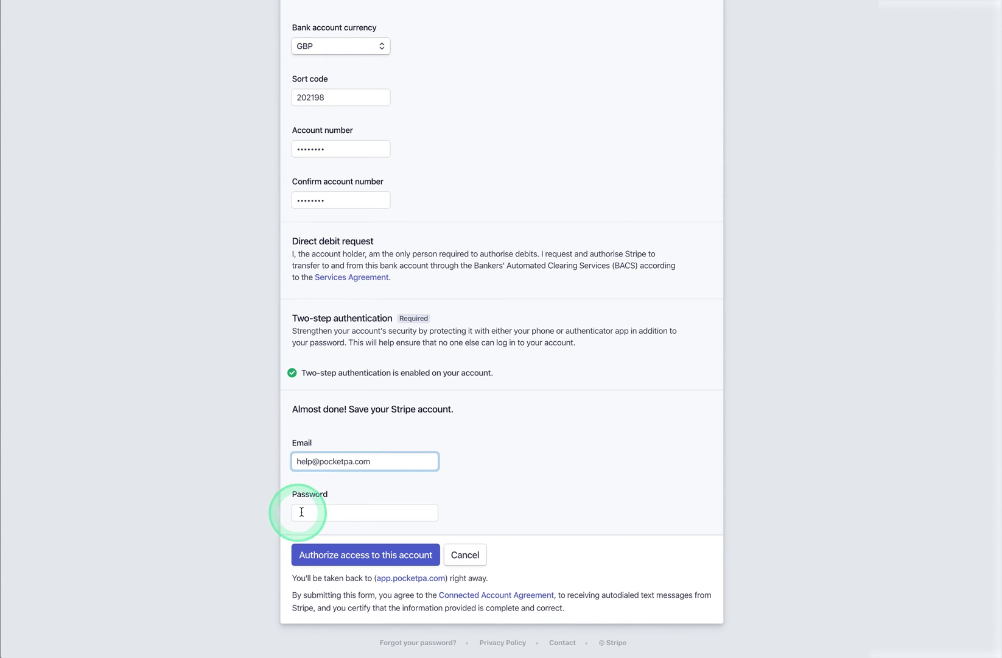
pyautogui.write('********')
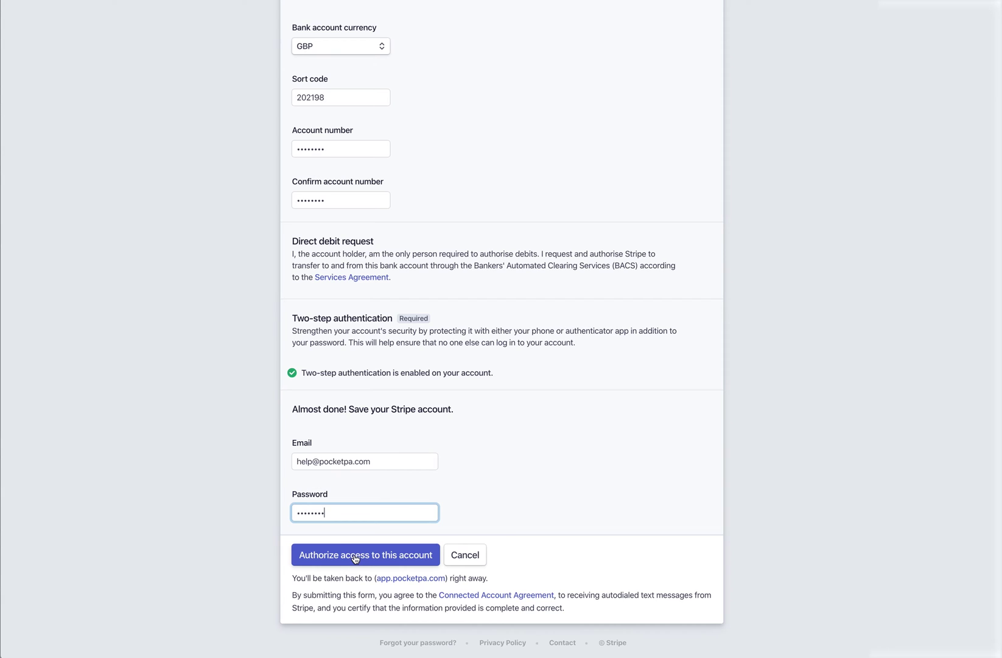
pyautogui.click(355, 559)
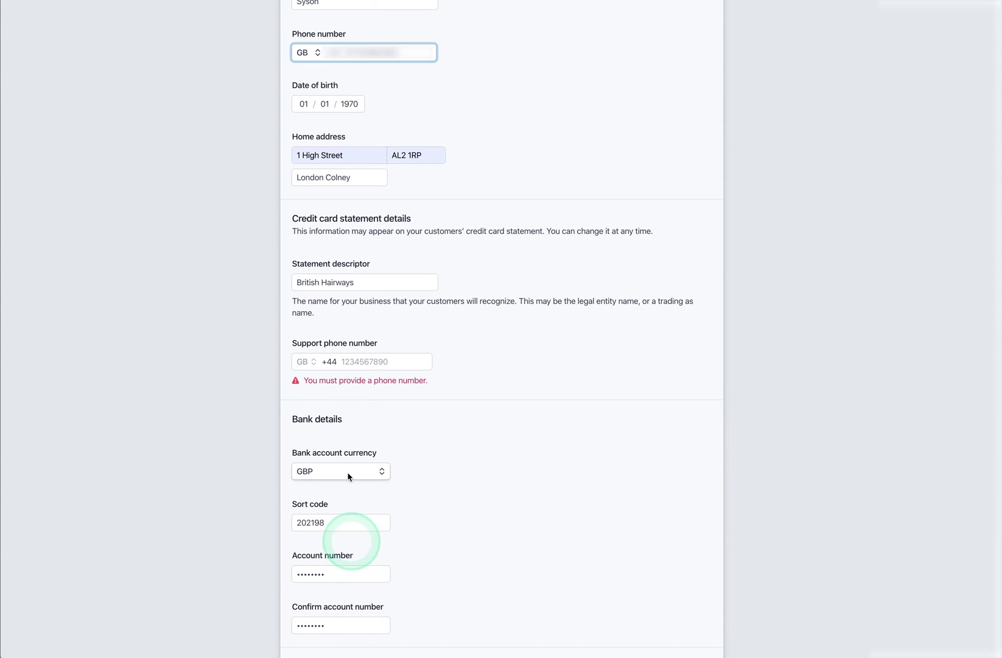
# Step: Add the required support phone number and authorize access to the account again
pyautogui.click(344, 361)
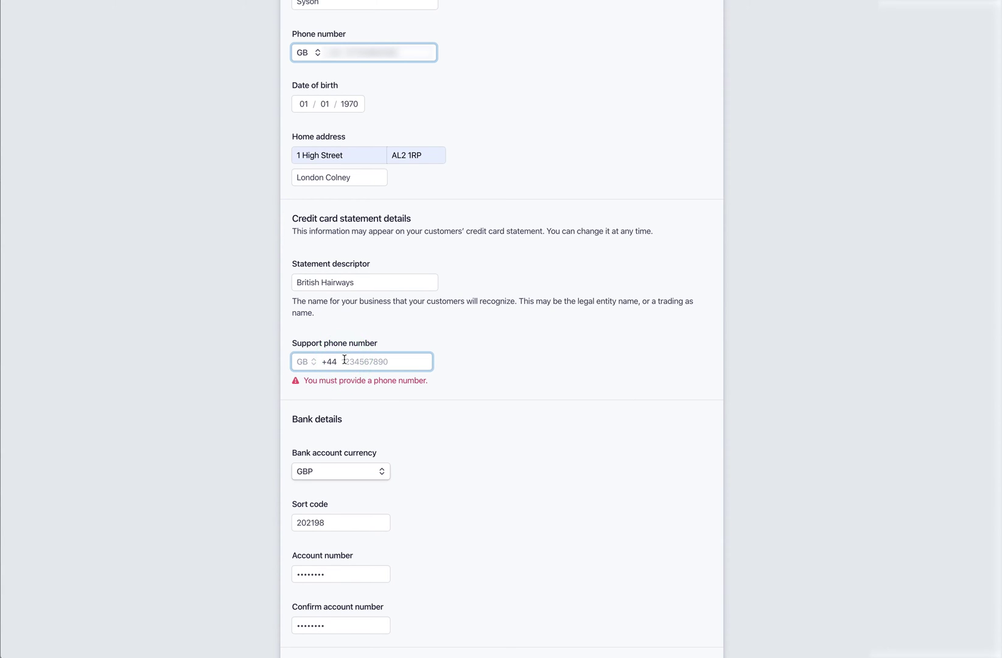
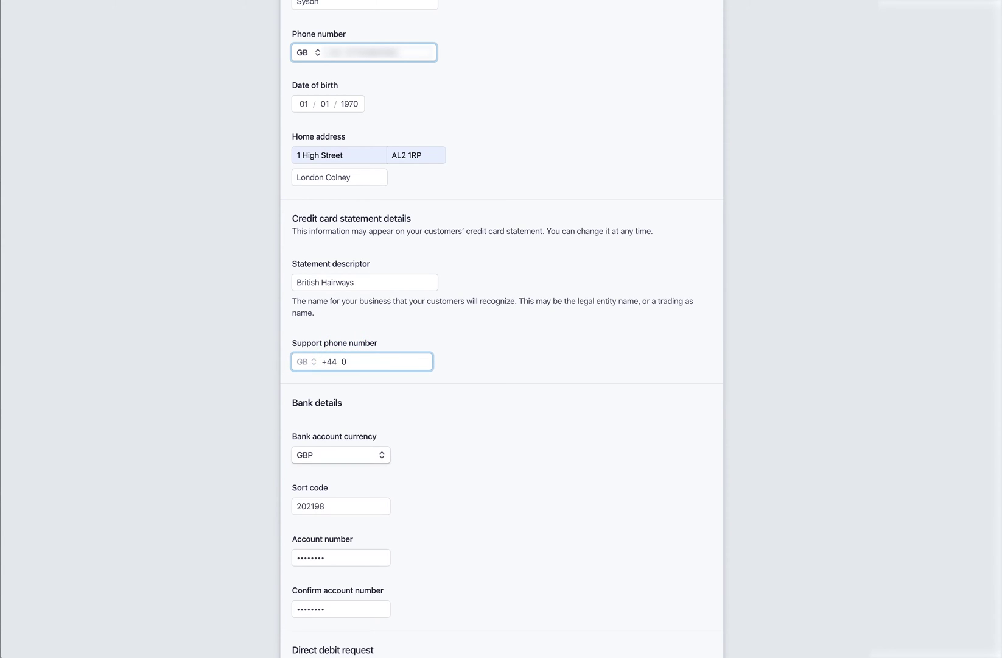
pyautogui.click(450, 430)
pyautogui.scroll(-7, 449, 429)
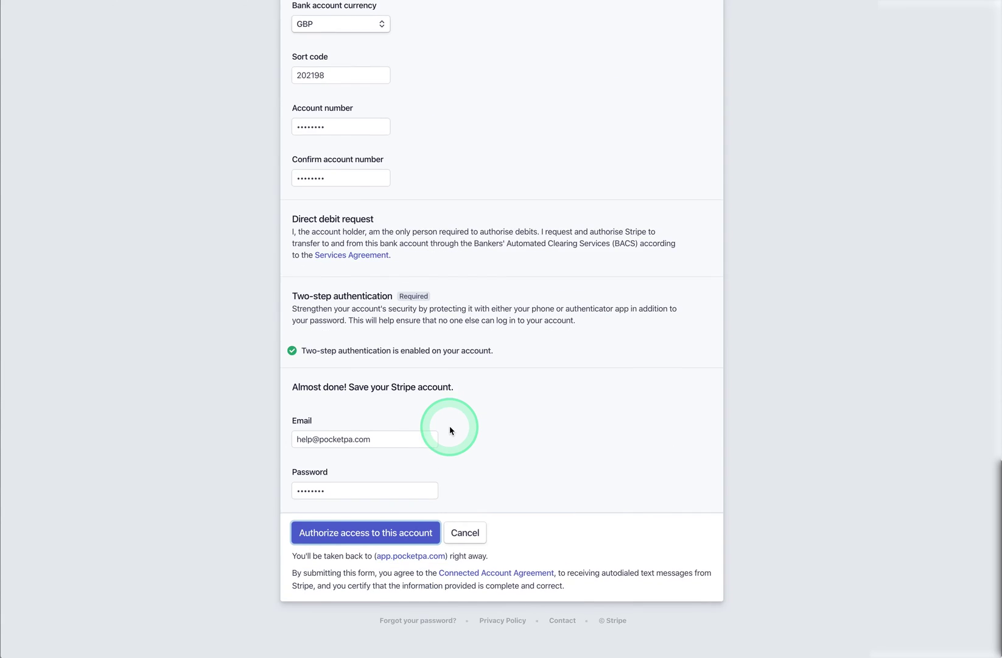
pyautogui.click(375, 558)
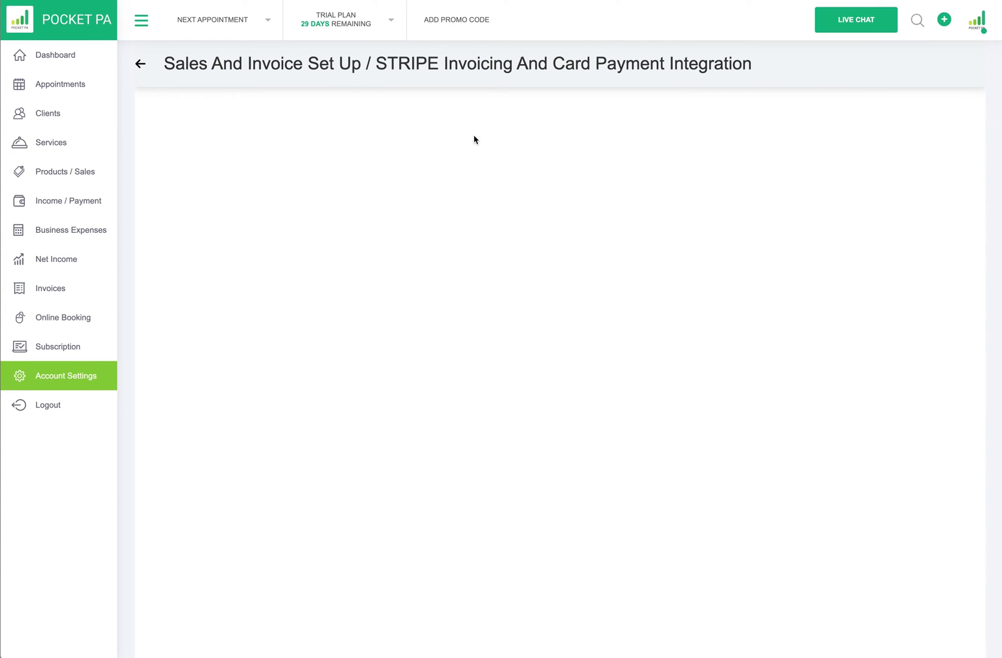
# Step: Go to Pocket PA's STRIPE Integration settings showing the 'Successfully Connected' message
pyautogui.click(485, 135)
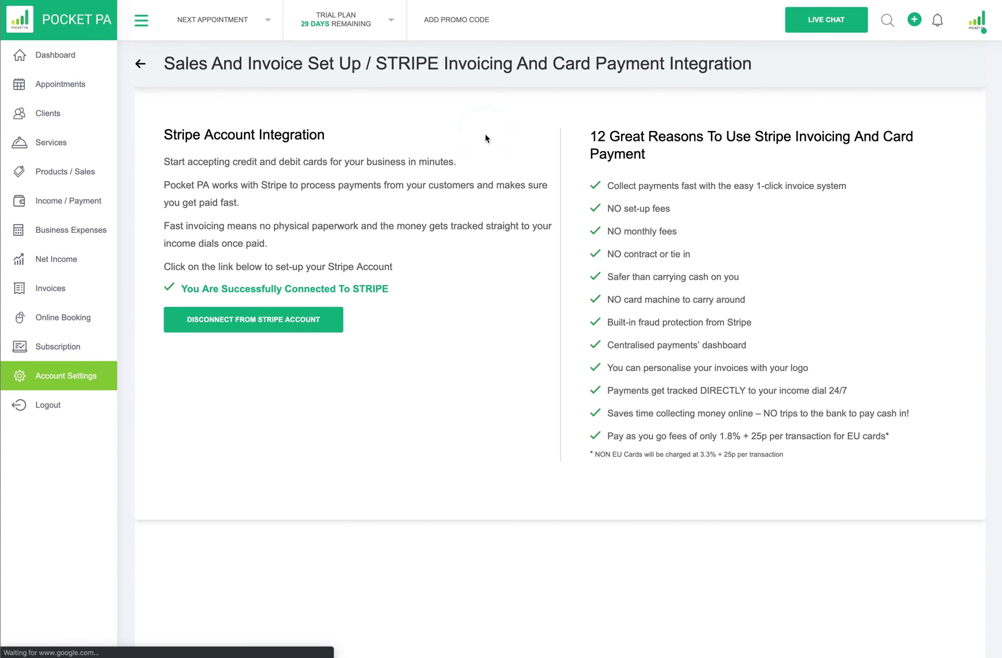
pyautogui.click(169, 291)
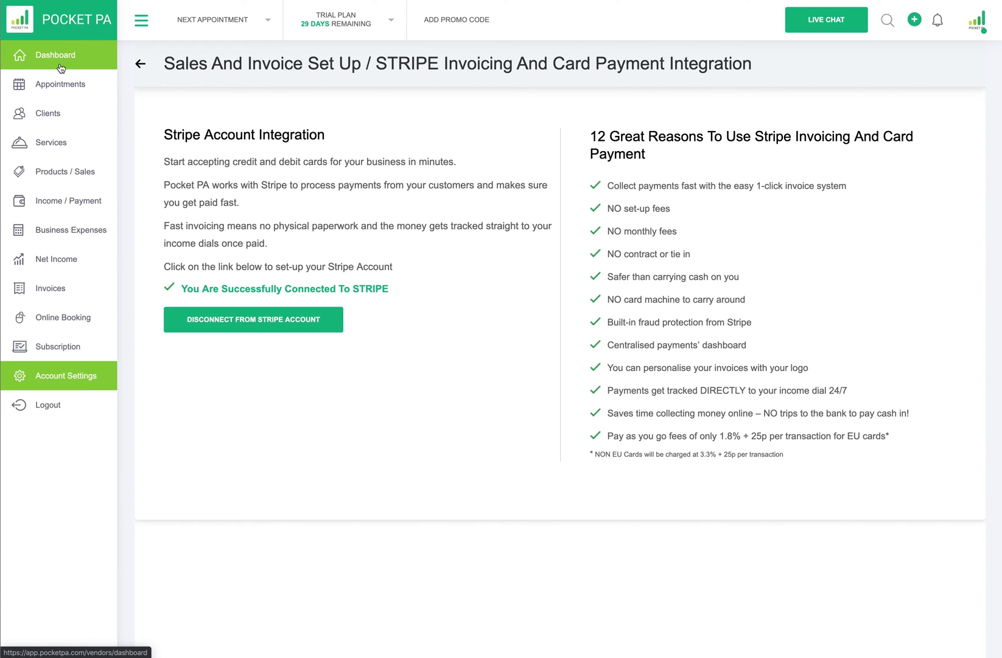
pyautogui.click(56, 206)
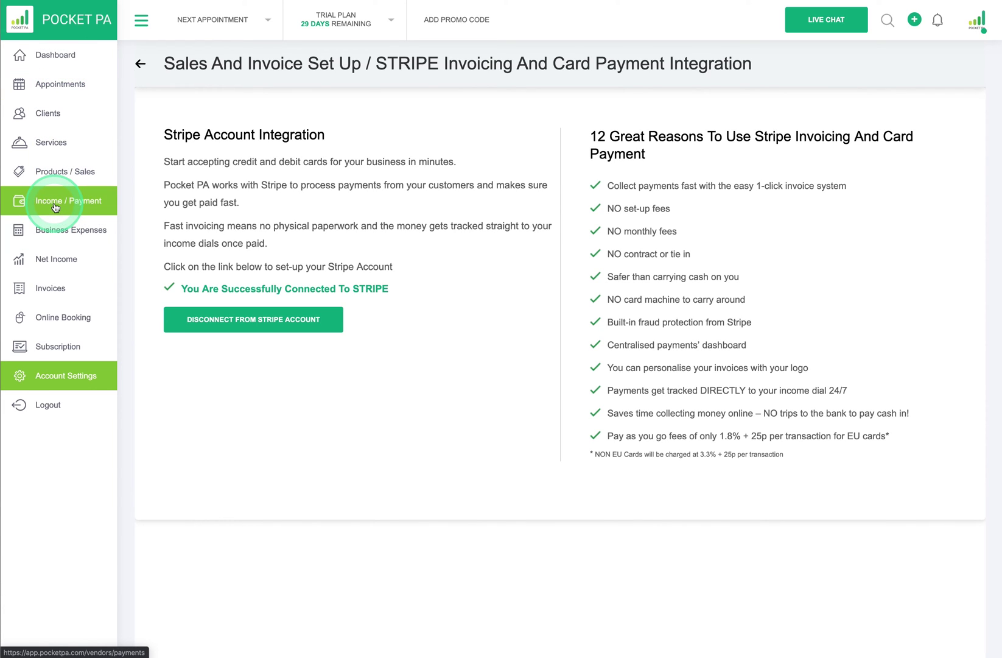
pyautogui.click(201, 328)
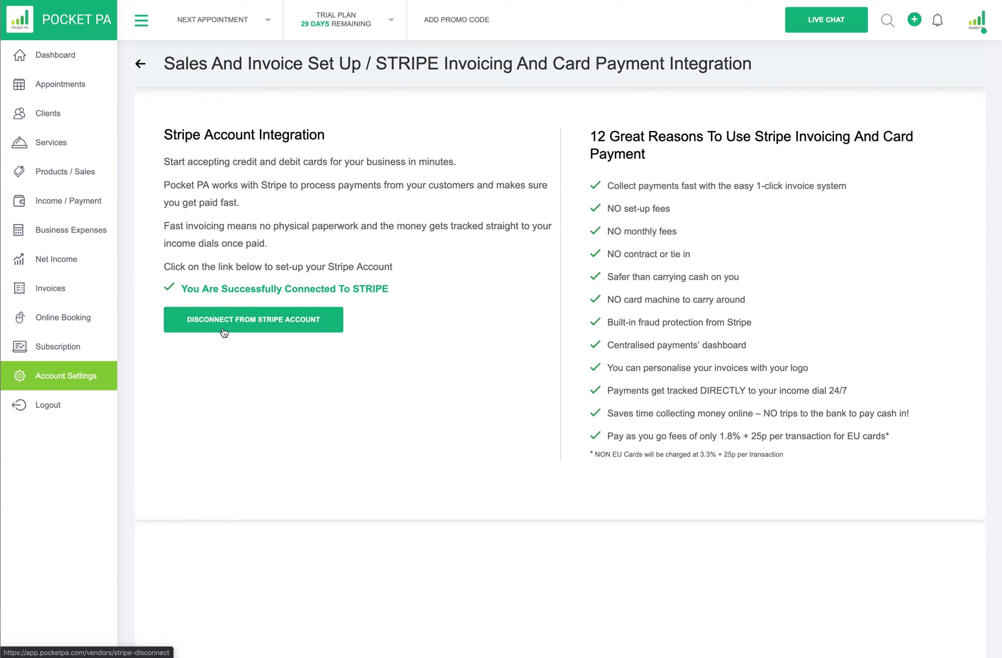
pyautogui.click(224, 326)
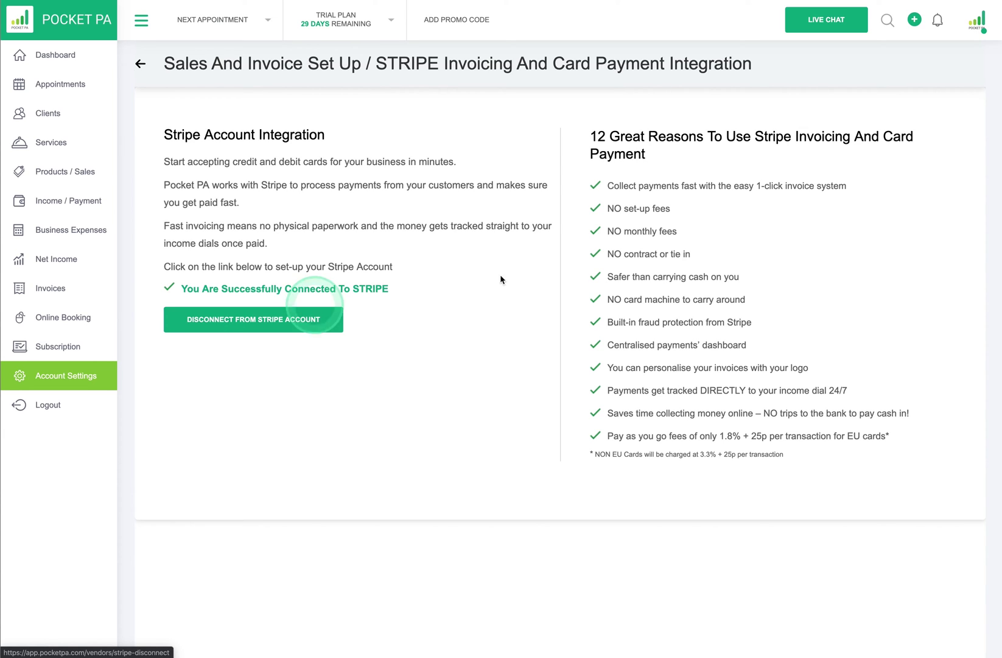
pyautogui.click(596, 148)
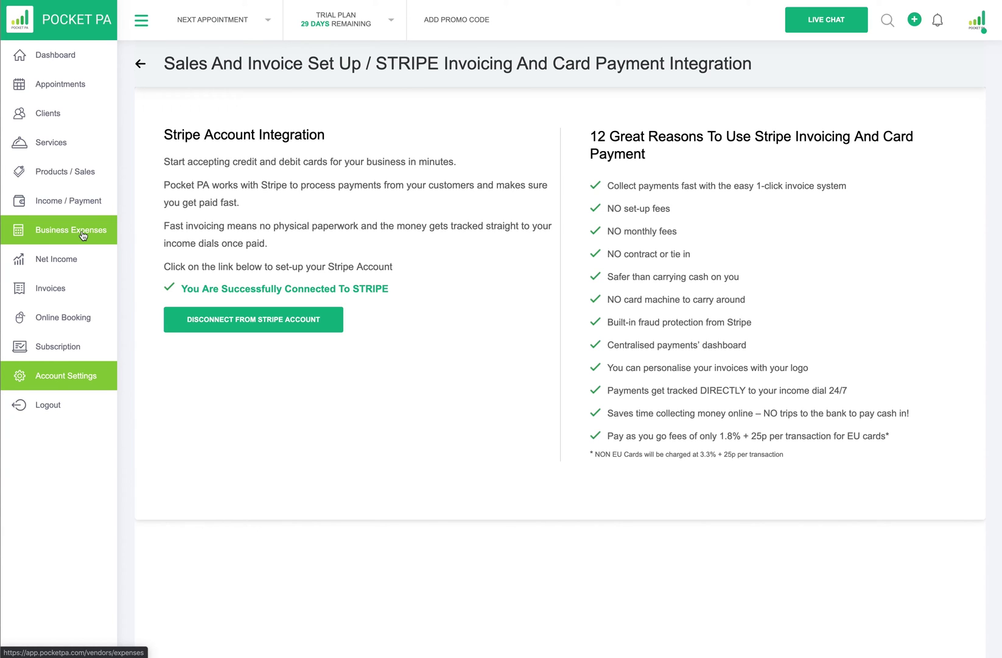
pyautogui.click(71, 237)
pyautogui.click(940, 603)
pyautogui.click(441, 505)
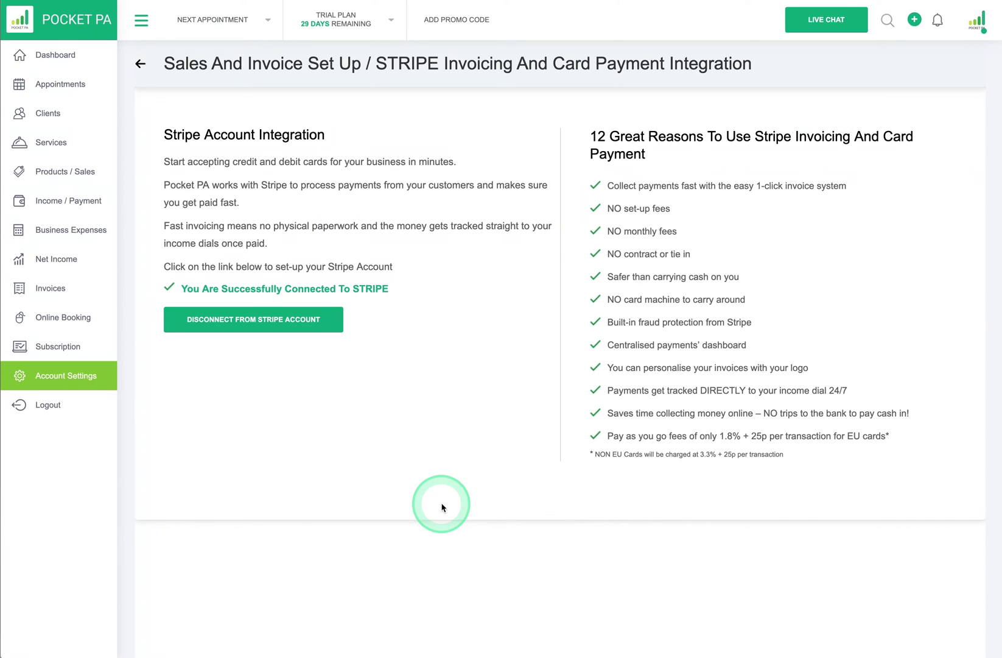
pyautogui.click(292, 399)
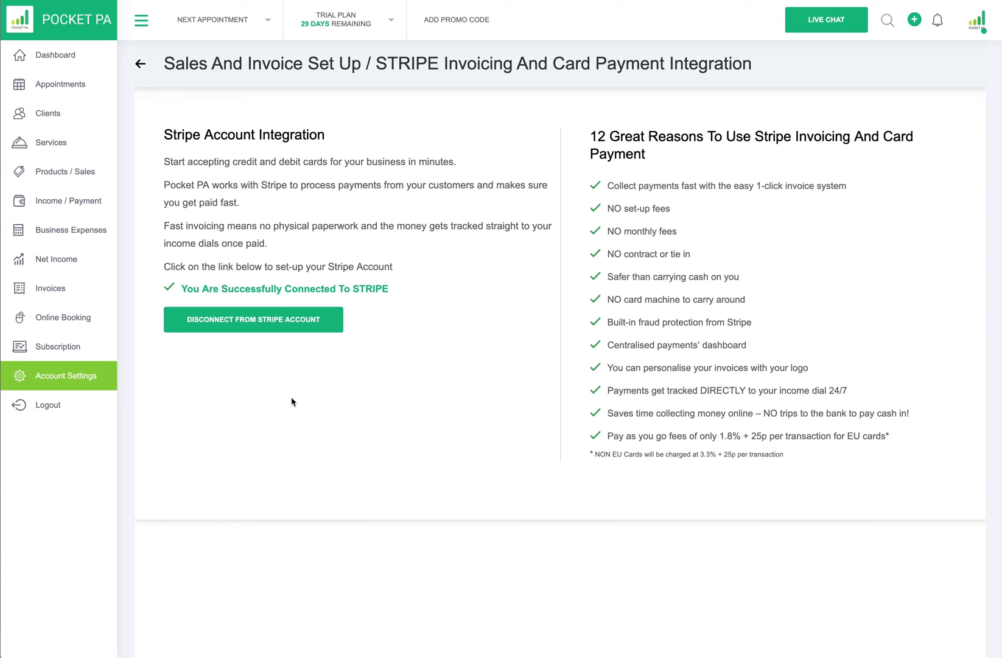
pyautogui.click(279, 395)
# Step: Sign in to Stripe with the saved login, Stay signed in unchecked, and enter the SMS code
pyautogui.click(426, 182)
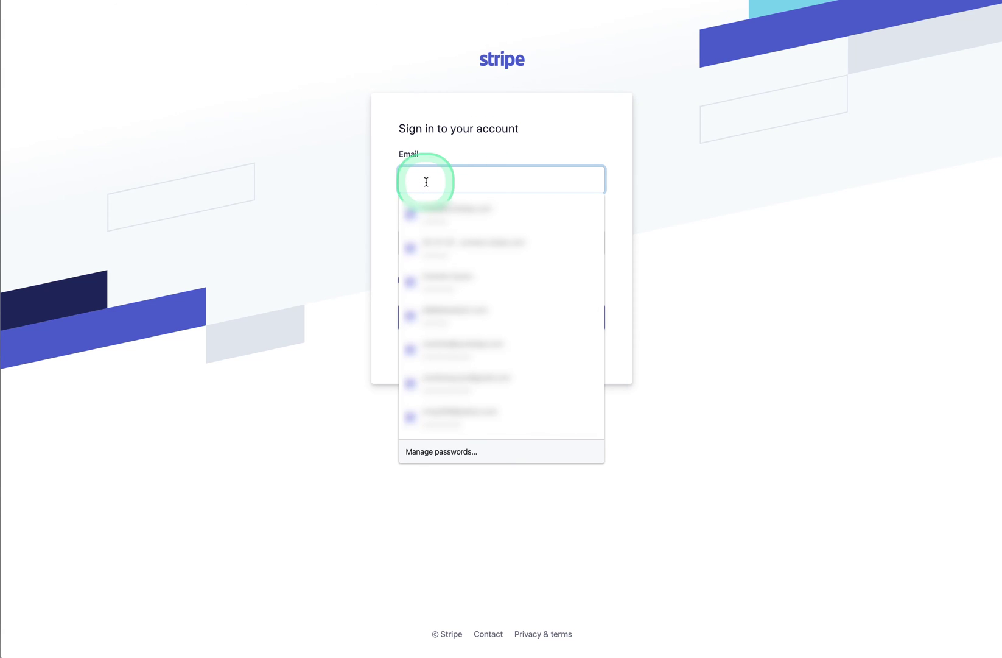
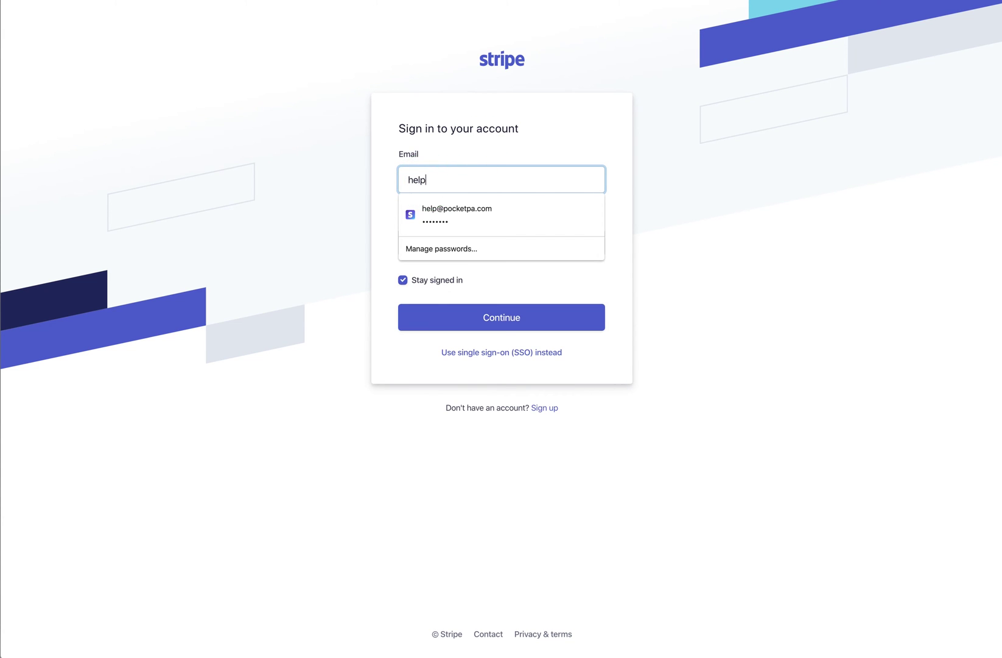
pyautogui.click(430, 213)
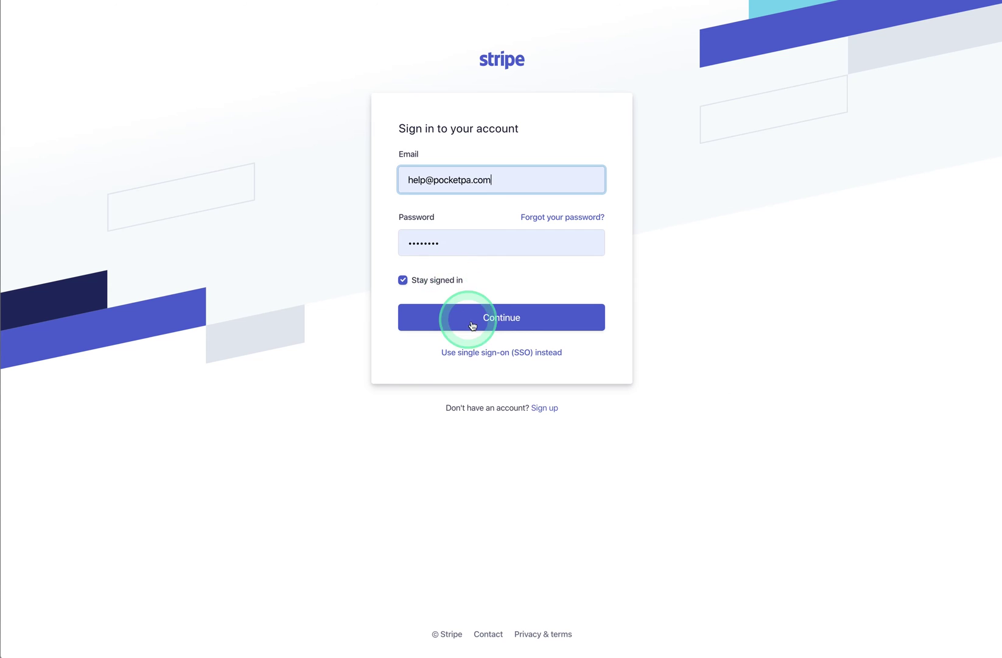
pyautogui.click(403, 280)
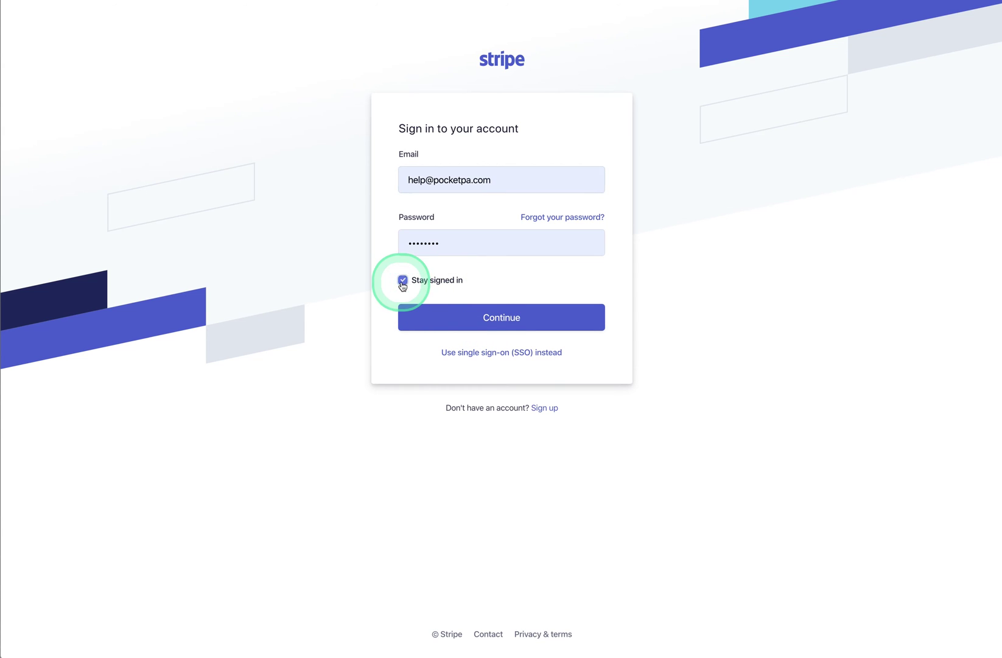
pyautogui.click(491, 322)
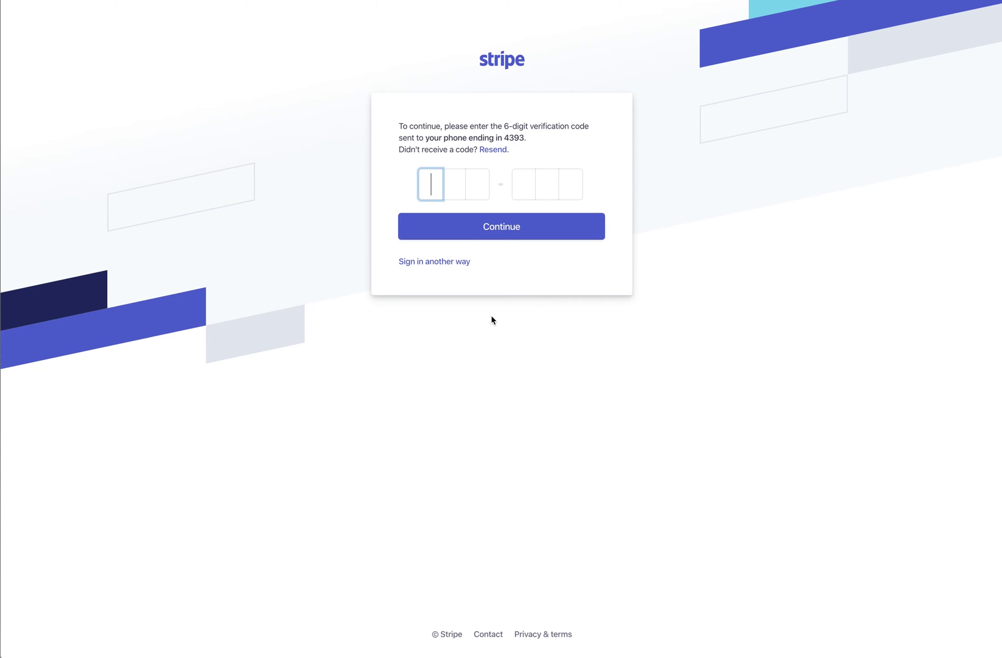
pyautogui.click(464, 258)
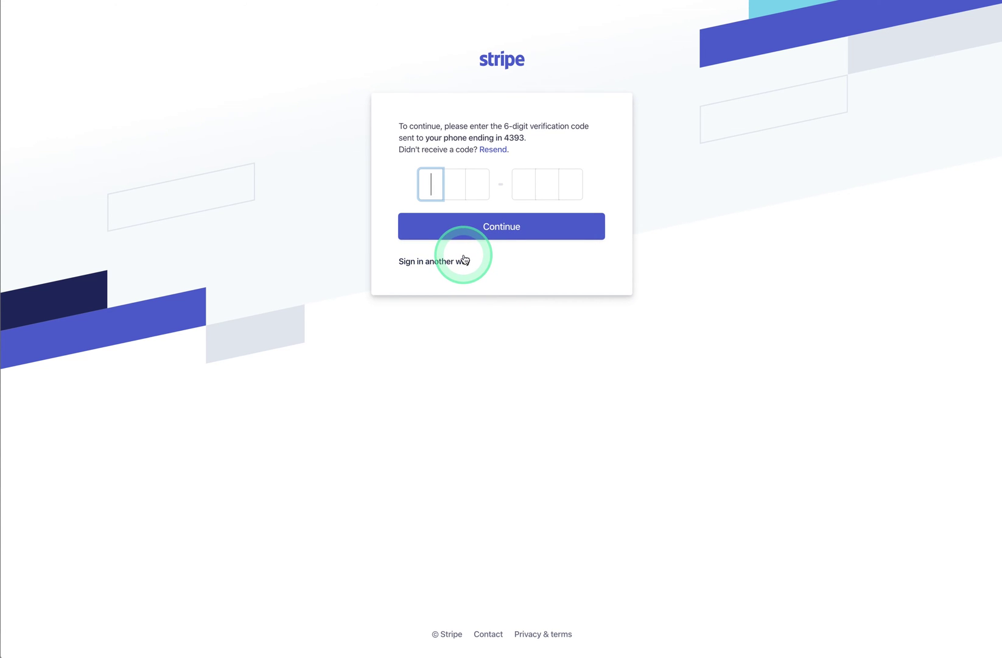
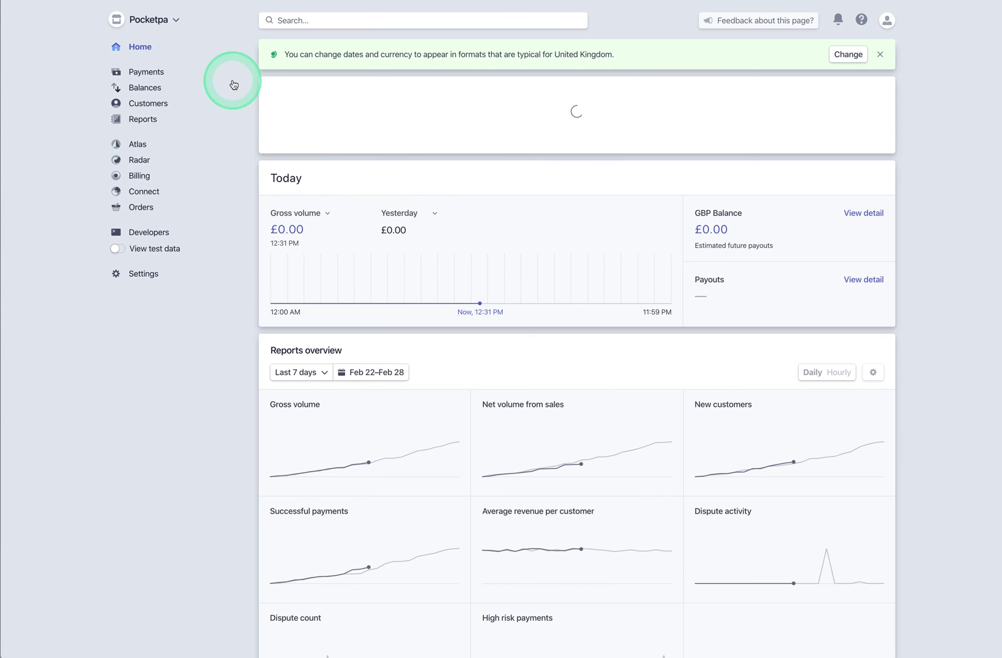
# Step: Open Payments, then Review the business owner information warning banner
pyautogui.click(145, 73)
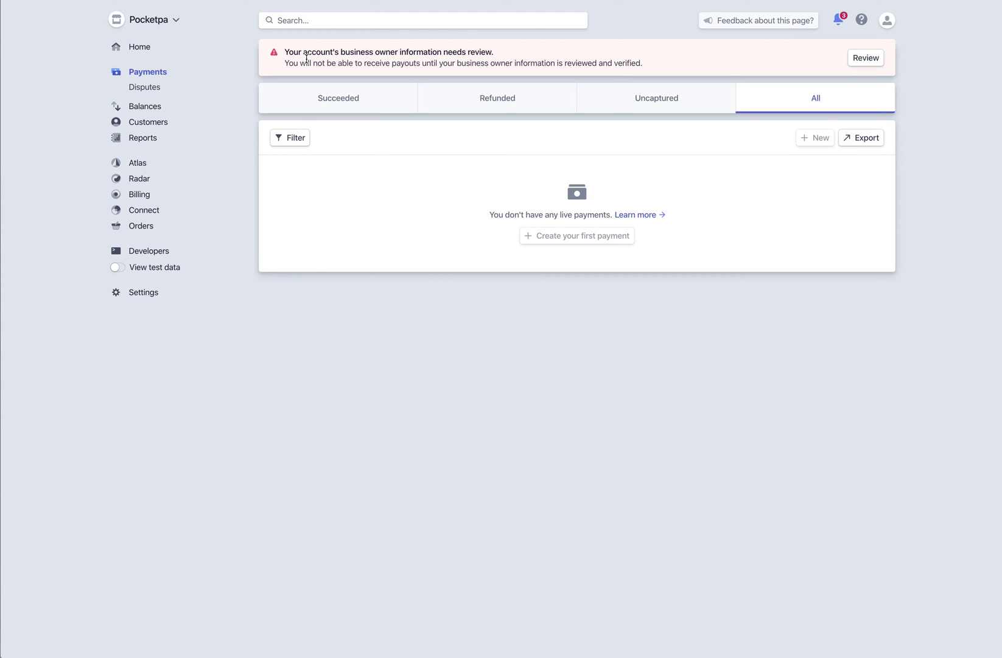
pyautogui.click(860, 59)
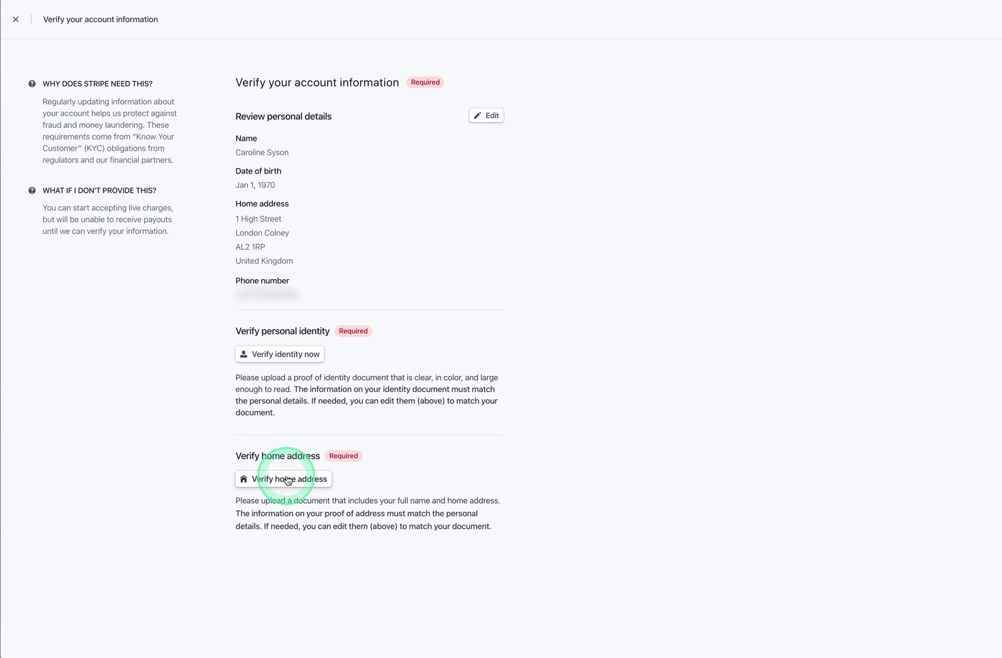
# Step: Close the Verify your account information page to return to the dashboard home
pyautogui.click(14, 22)
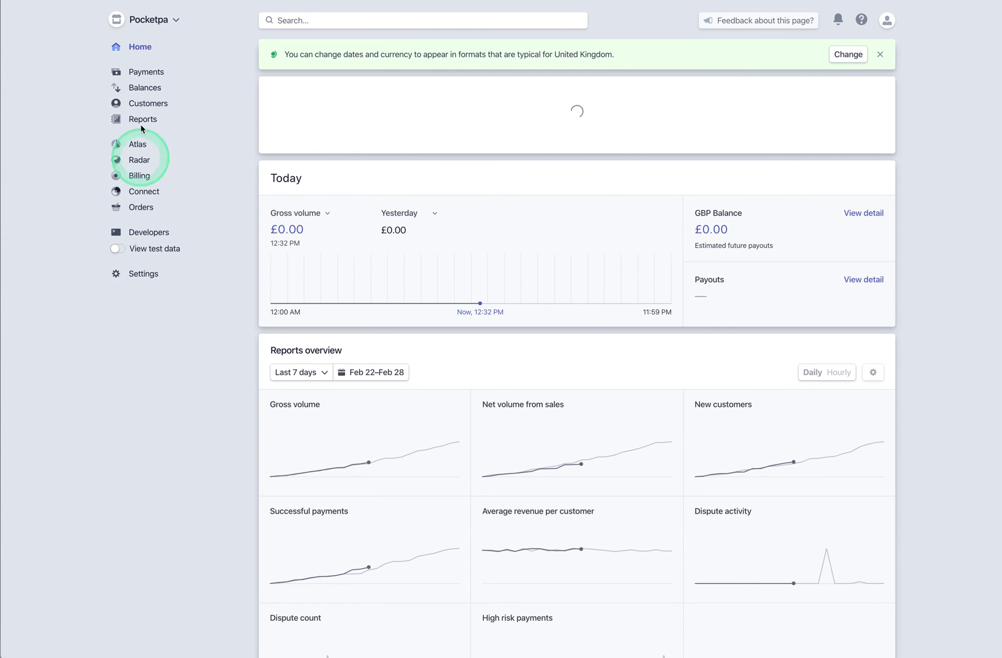
# Step: Open Settings > Bank accounts and scheduling to view the payout settings
pyautogui.click(140, 277)
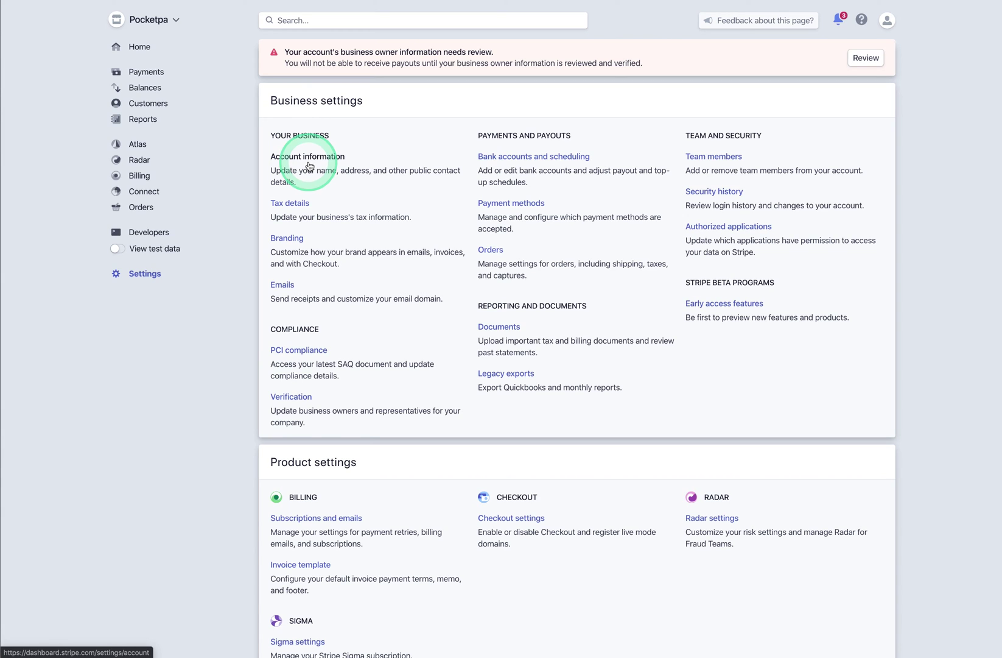
pyautogui.click(300, 168)
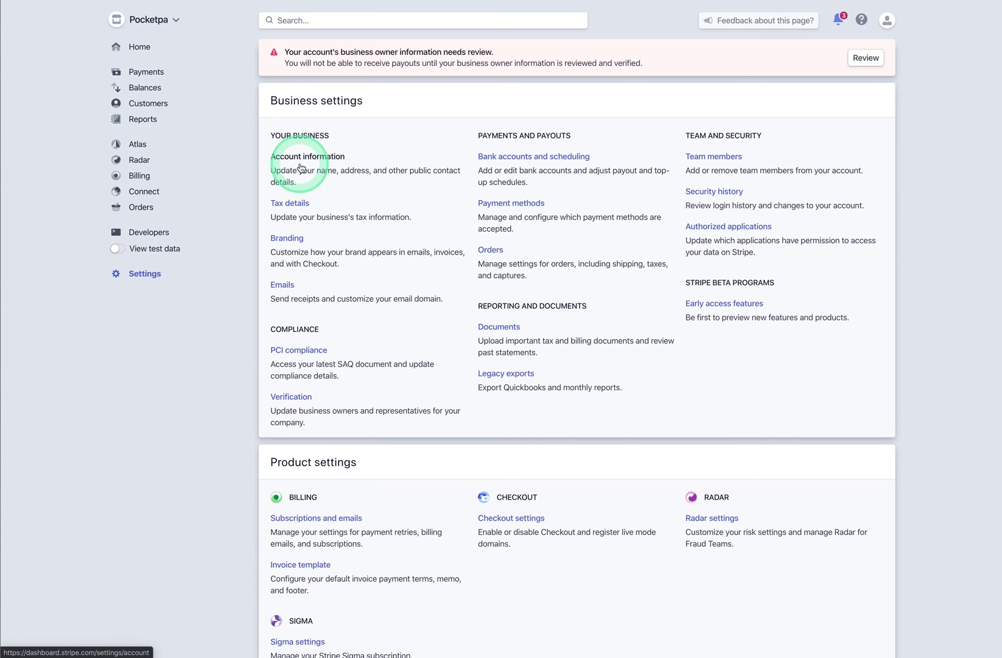
pyautogui.click(531, 166)
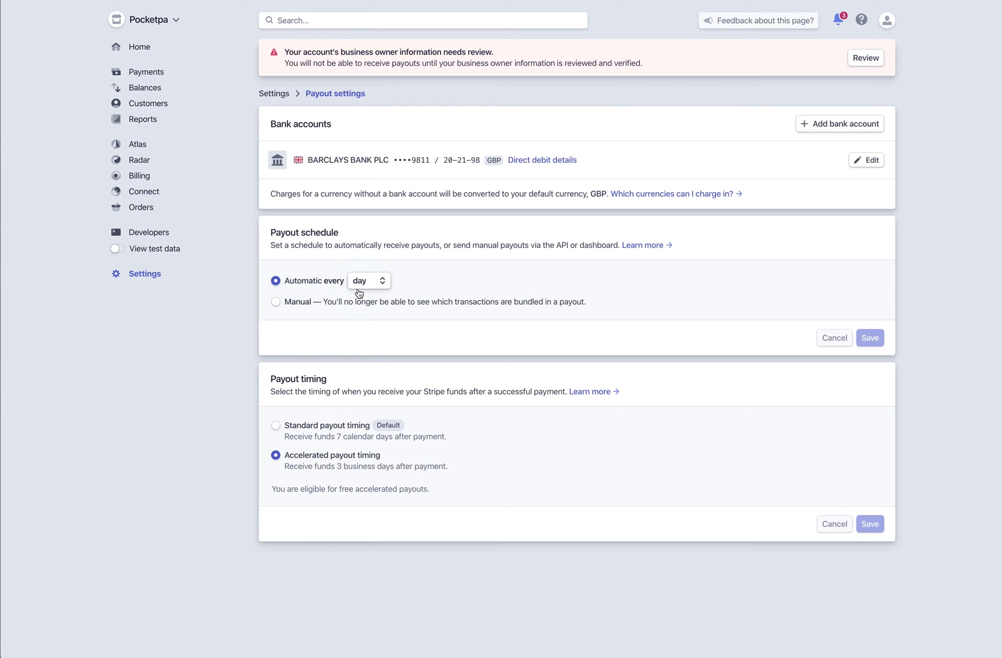
# Step: Keep Accelerated payout timing selected and go back to the Settings overview
pyautogui.click(278, 433)
pyautogui.click(281, 467)
pyautogui.click(286, 467)
pyautogui.click(286, 481)
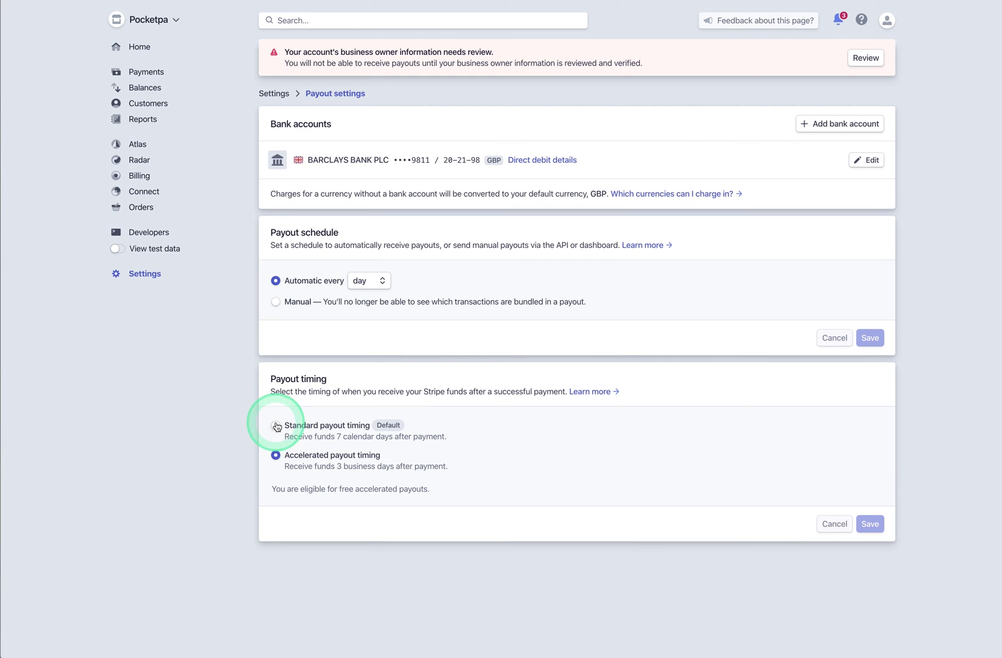
pyautogui.click(275, 95)
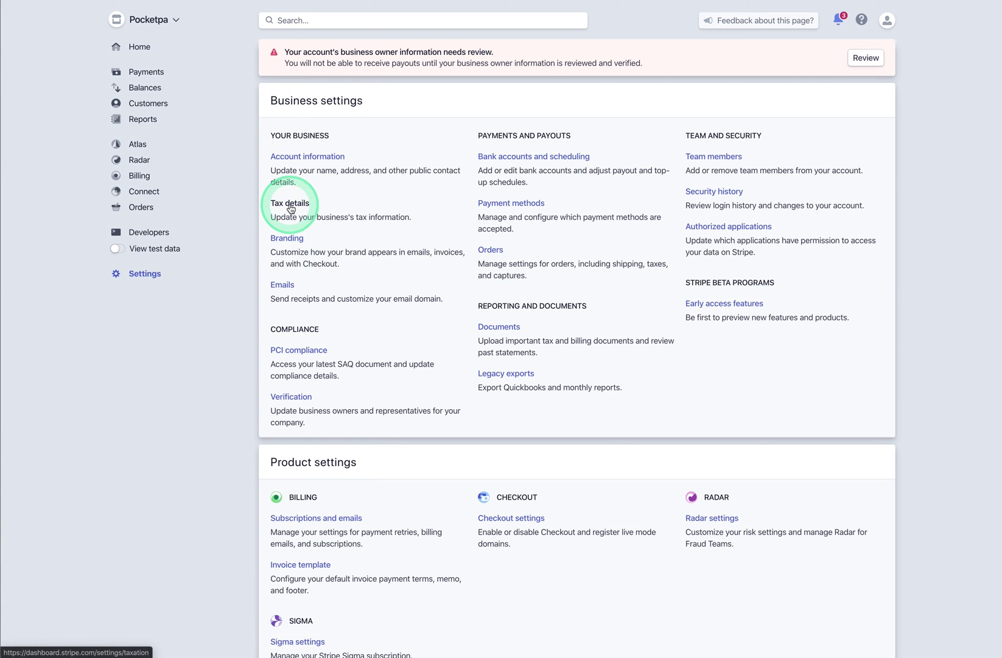
# Step: In Branding settings, upload the Pocket PA logo image as the logo
pyautogui.click(286, 240)
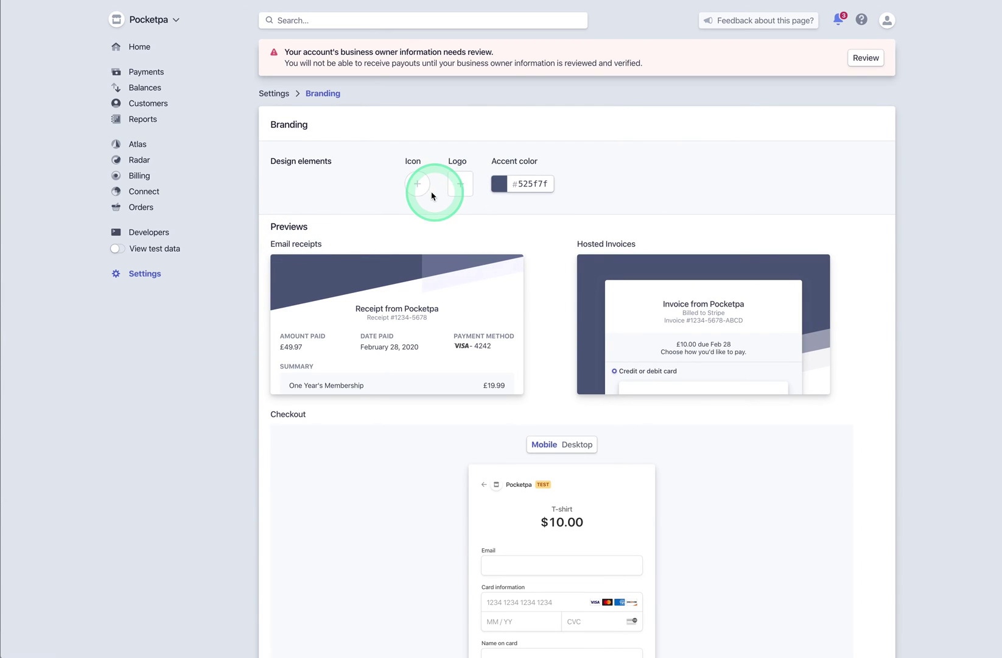
pyautogui.click(461, 186)
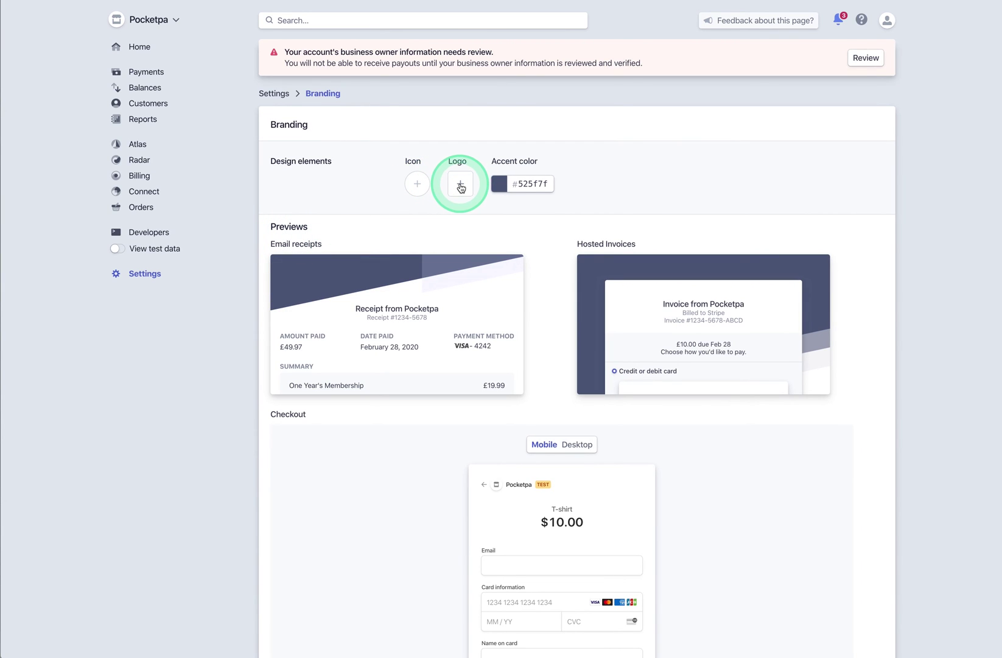
pyautogui.scroll(-2, 371, 96)
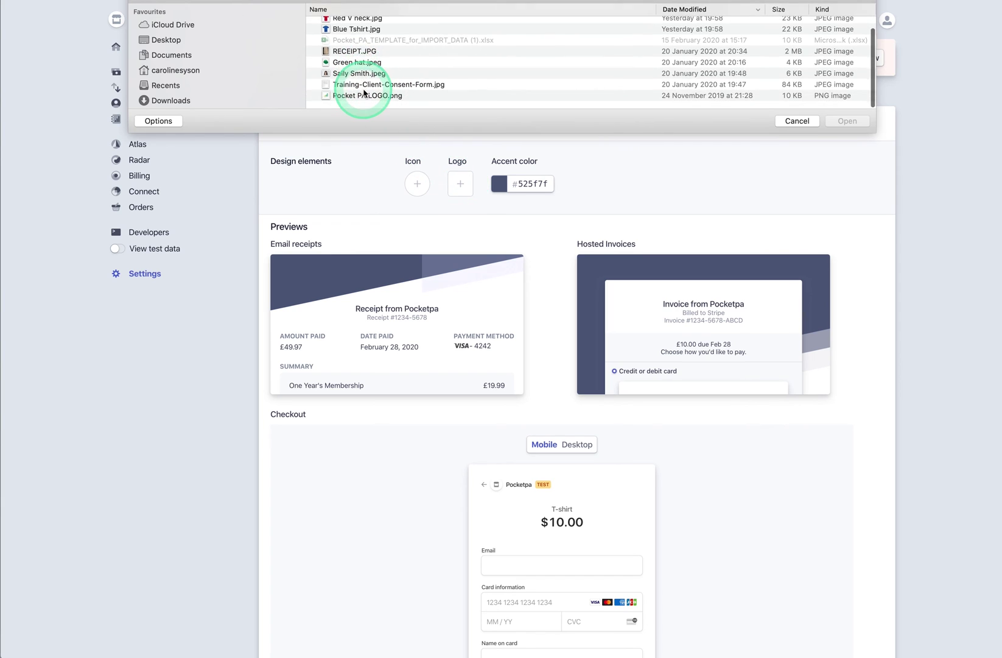
pyautogui.click(356, 104)
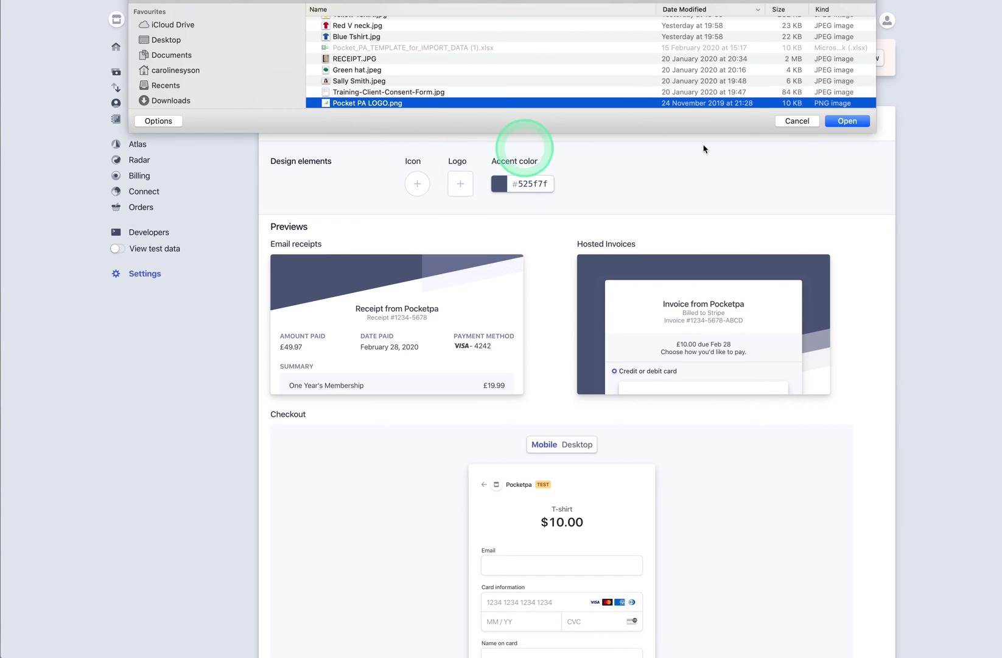
pyautogui.click(864, 121)
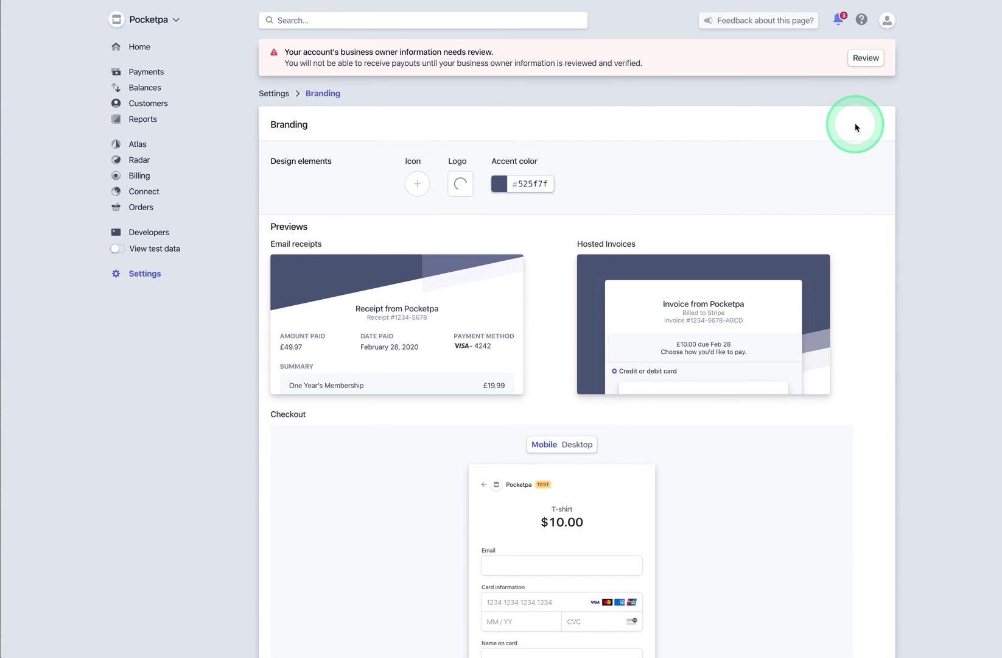
pyautogui.click(687, 152)
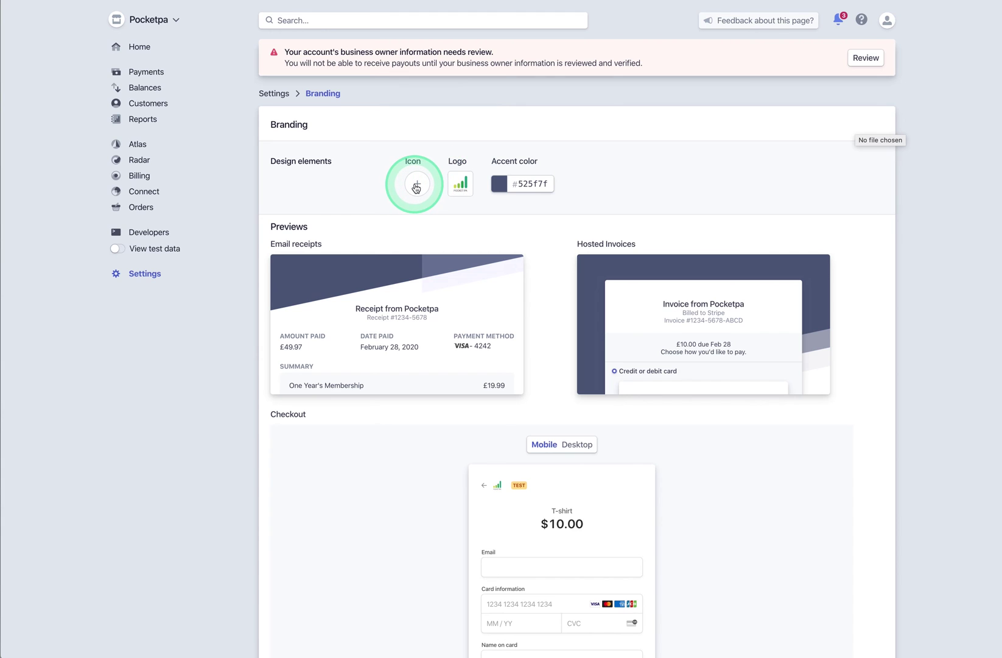
# Step: Upload Green hat.jpeg as the brand icon and check the receipt and invoice previews
pyautogui.scroll(-1, 487, 456)
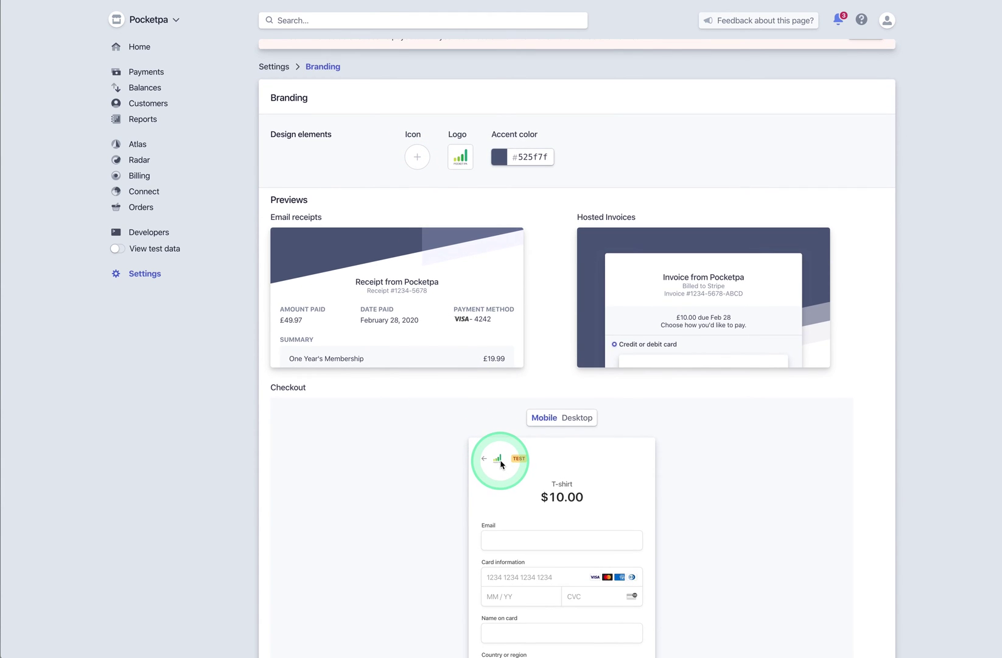
pyautogui.scroll(-2, 501, 464)
pyautogui.scroll(2, 501, 464)
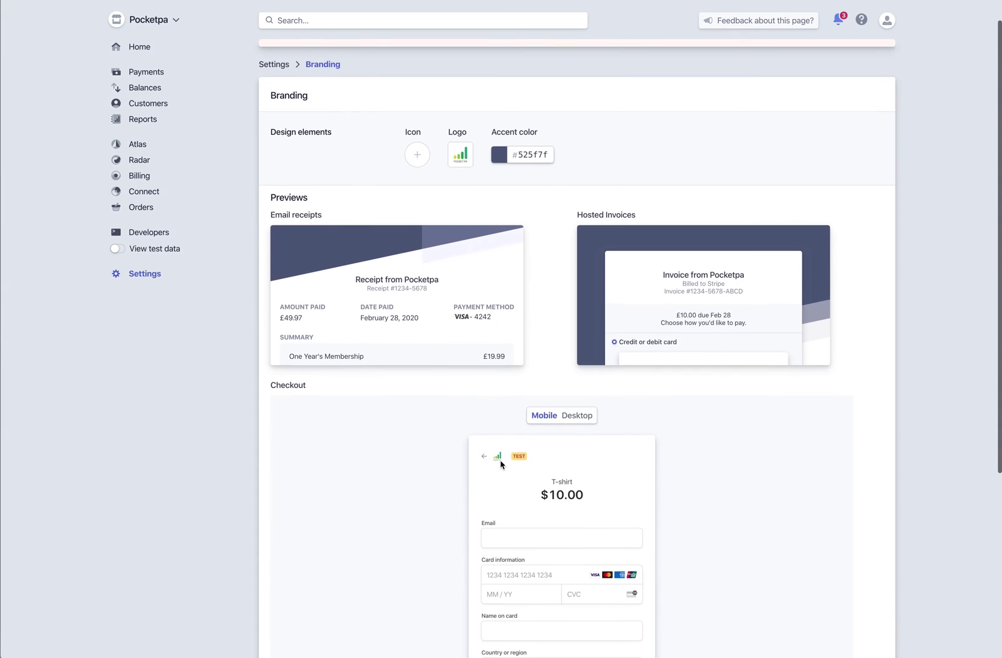
pyautogui.click(418, 155)
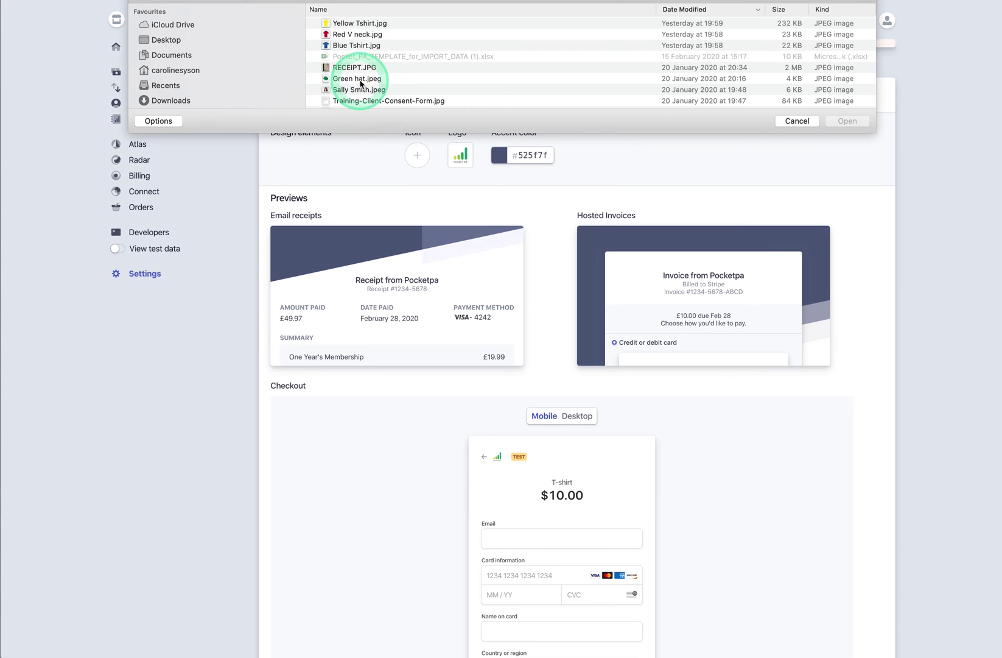
pyautogui.click(359, 79)
pyautogui.click(846, 121)
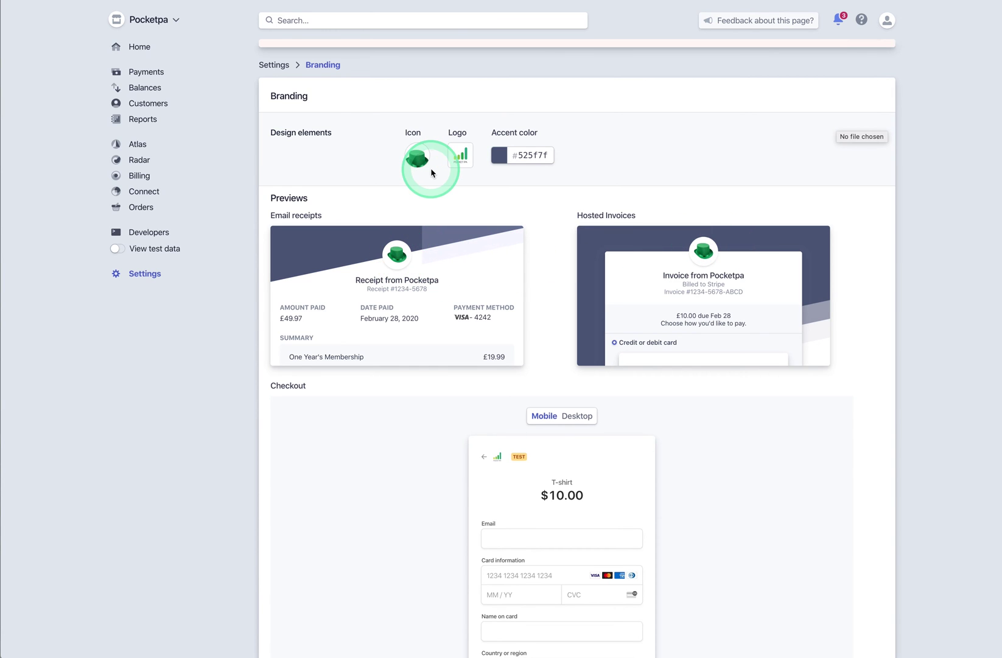
pyautogui.moveTo(423, 153)
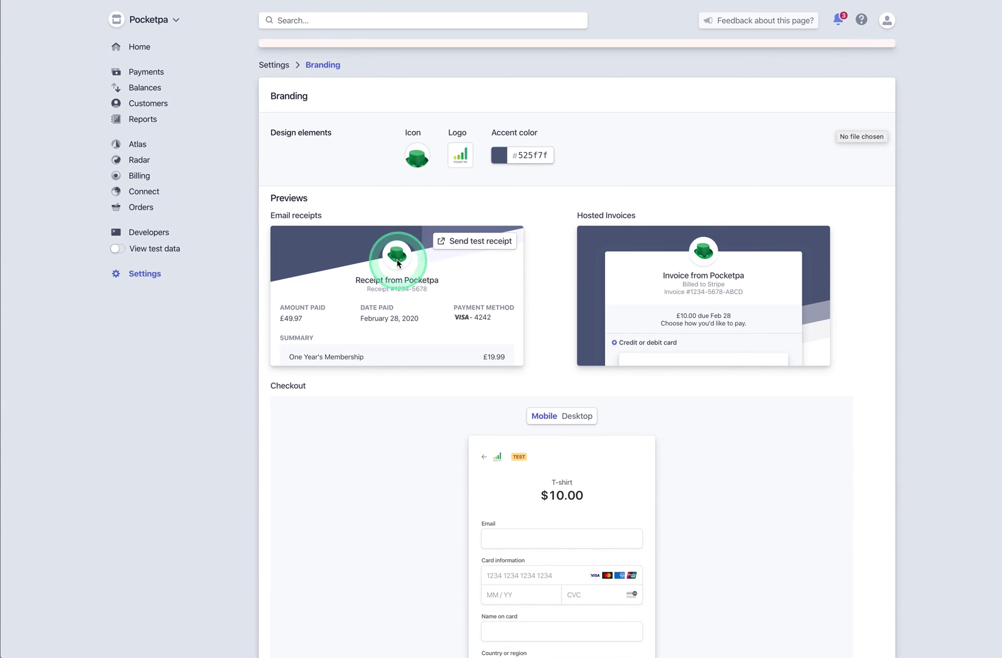
pyautogui.moveTo(455, 299)
pyautogui.scroll(-1, 450, 296)
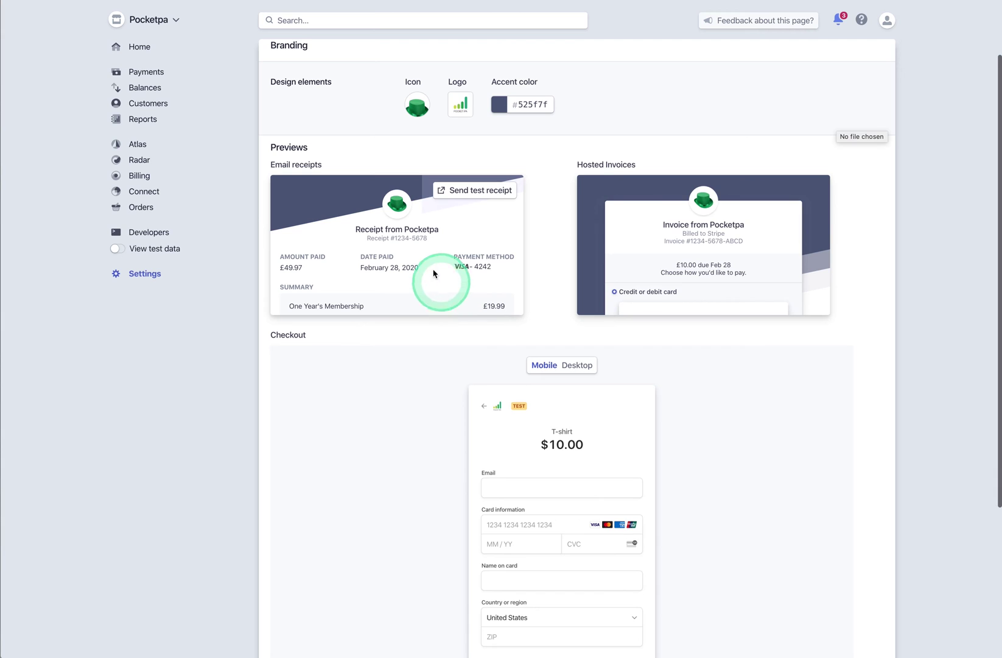
# Step: Try accent colours ffee and 3355, then restore the accent colour to #04ad84
pyautogui.click(512, 98)
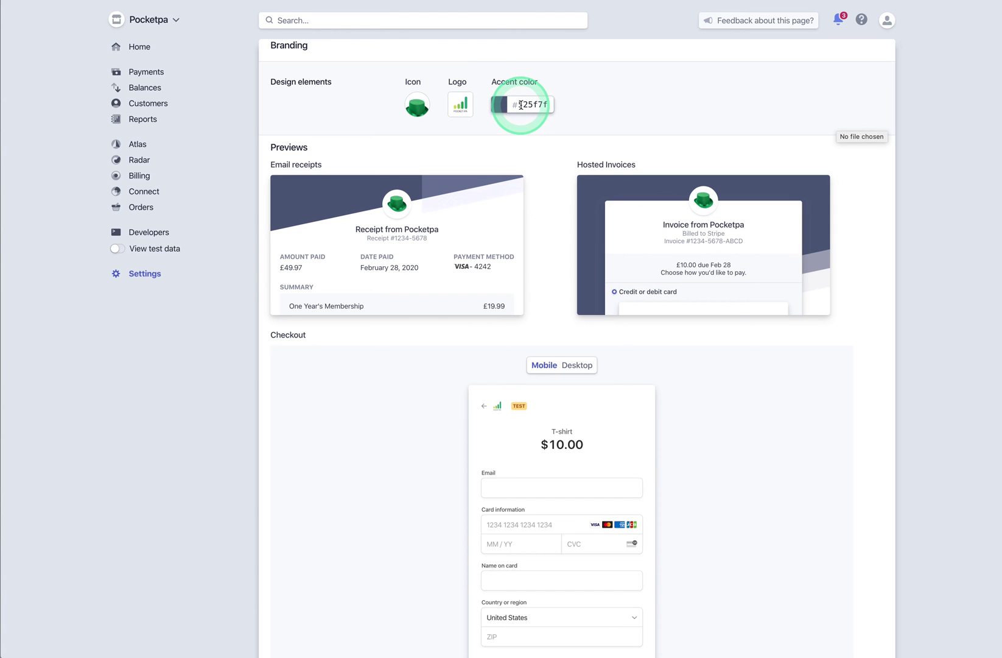
pyautogui.moveTo(521, 104); pyautogui.dragTo(546, 104)
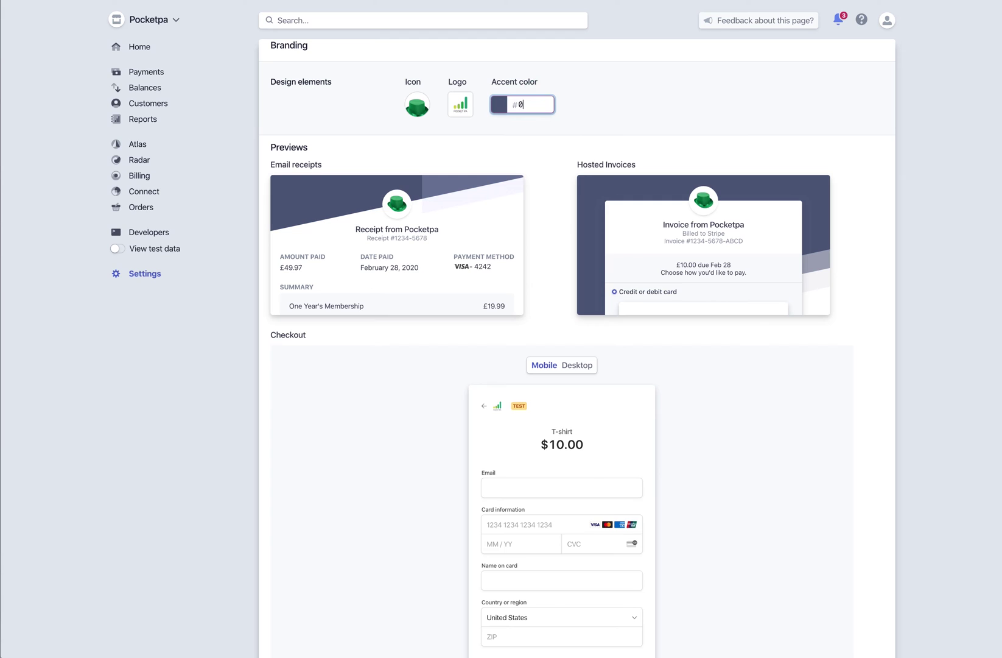
pyautogui.write('04ad')
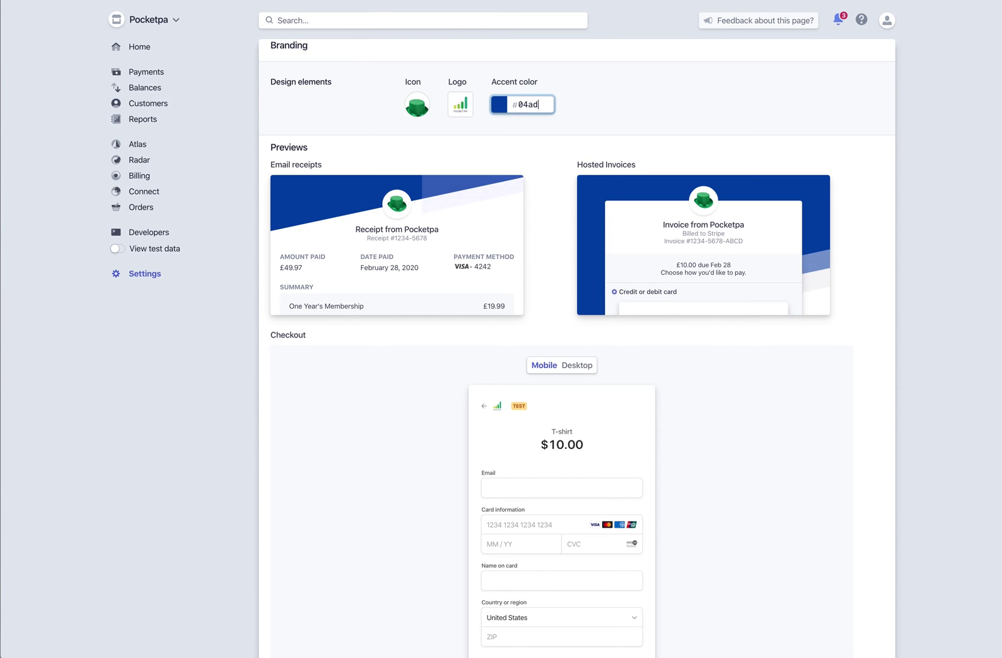
pyautogui.write('84')
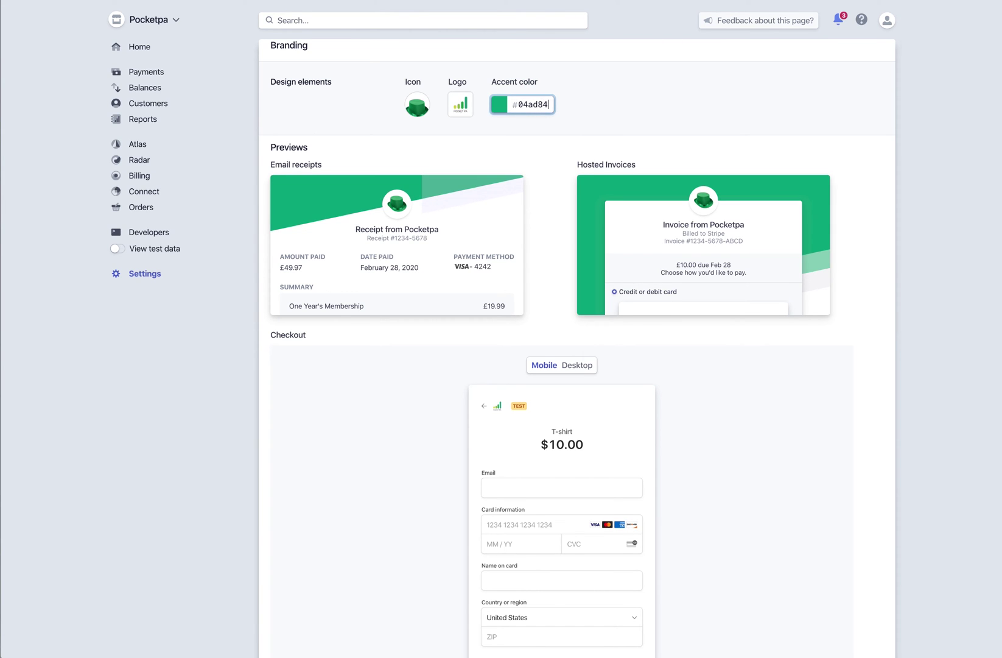
pyautogui.click(547, 123)
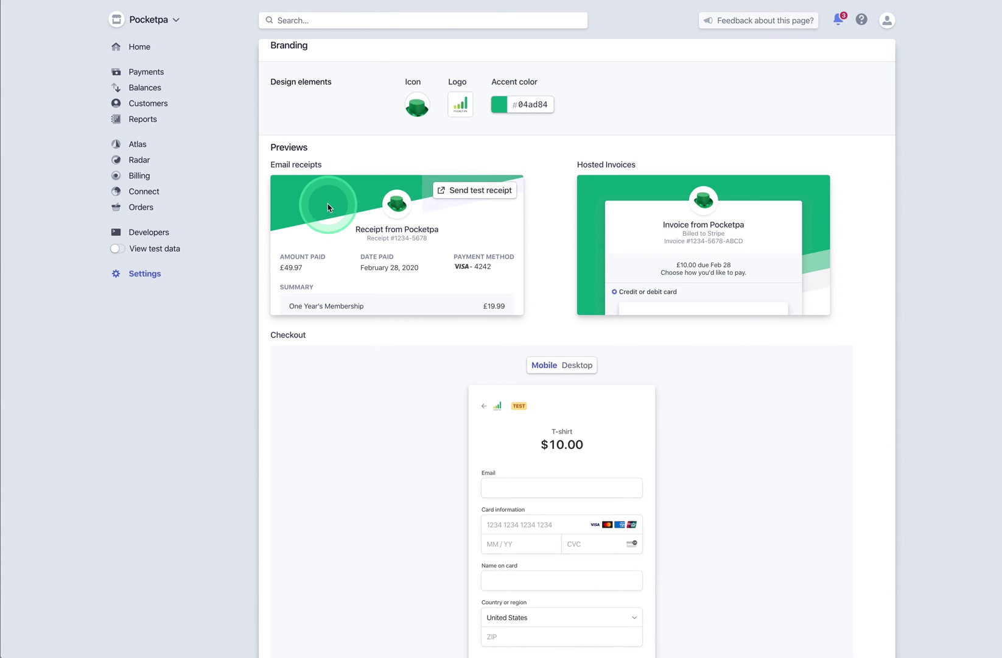
pyautogui.scroll(-3, 597, 247)
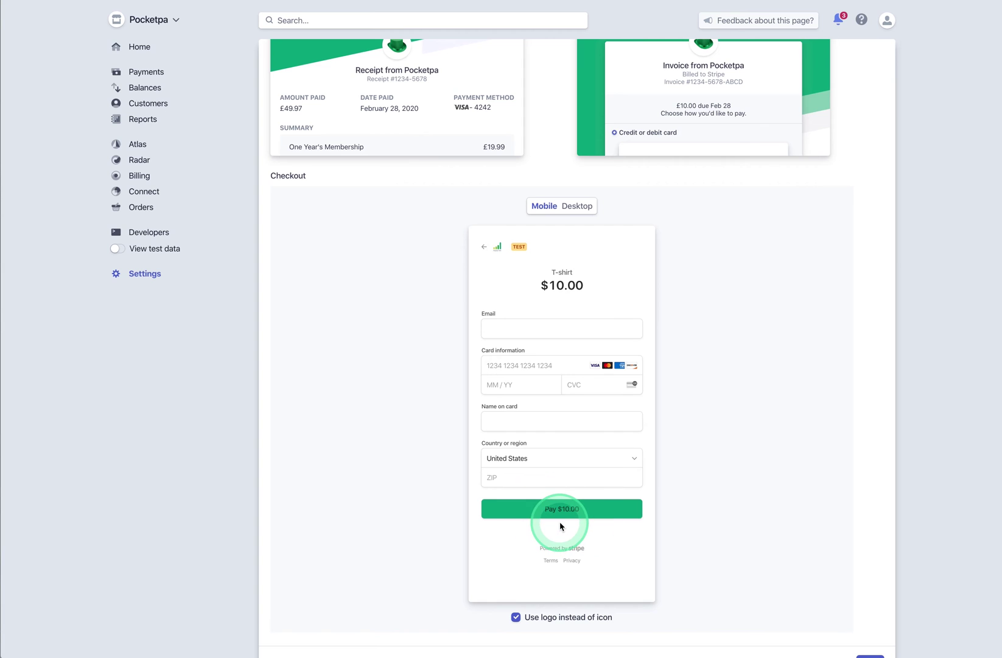
pyautogui.scroll(1, 559, 512)
pyautogui.scroll(3, 561, 516)
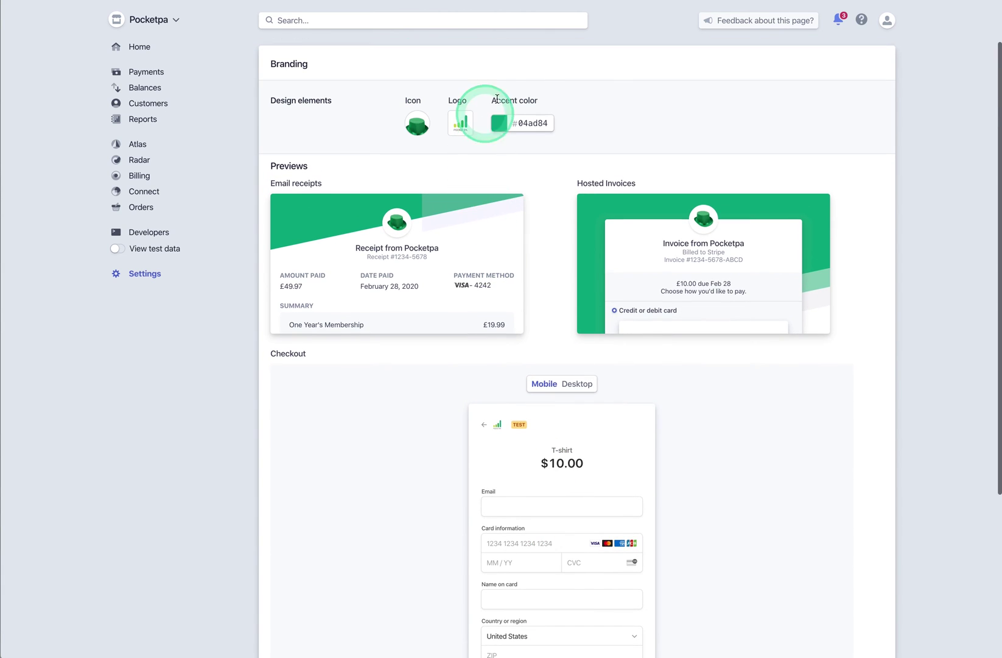
pyautogui.moveTo(519, 126)
pyautogui.mouseDown()
pyautogui.moveTo(559, 126)
pyautogui.moveTo(531, 129)
pyautogui.mouseUp()
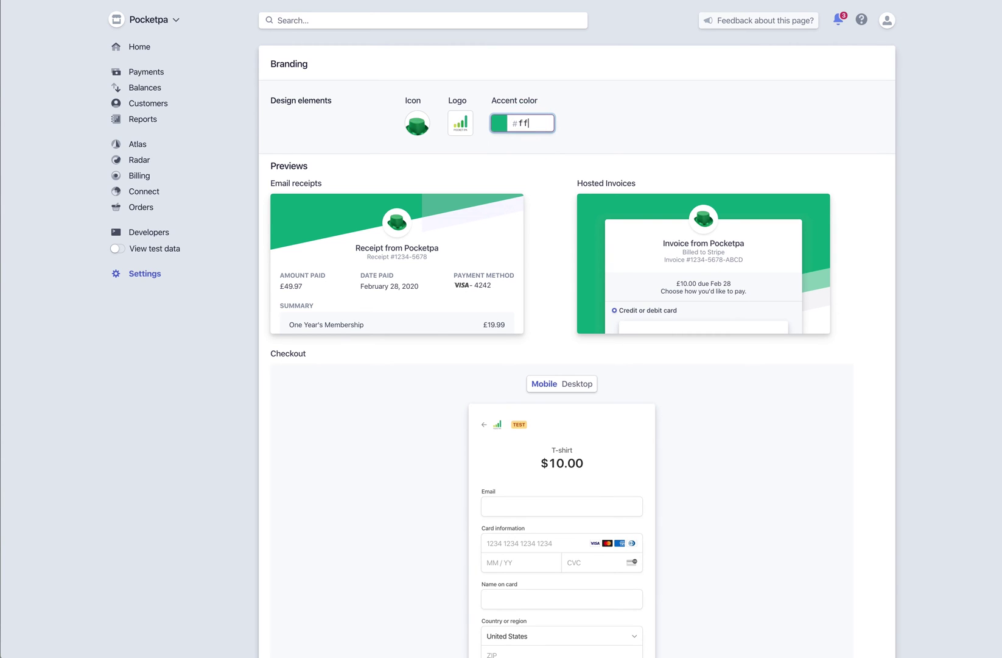
pyautogui.write('ffee')
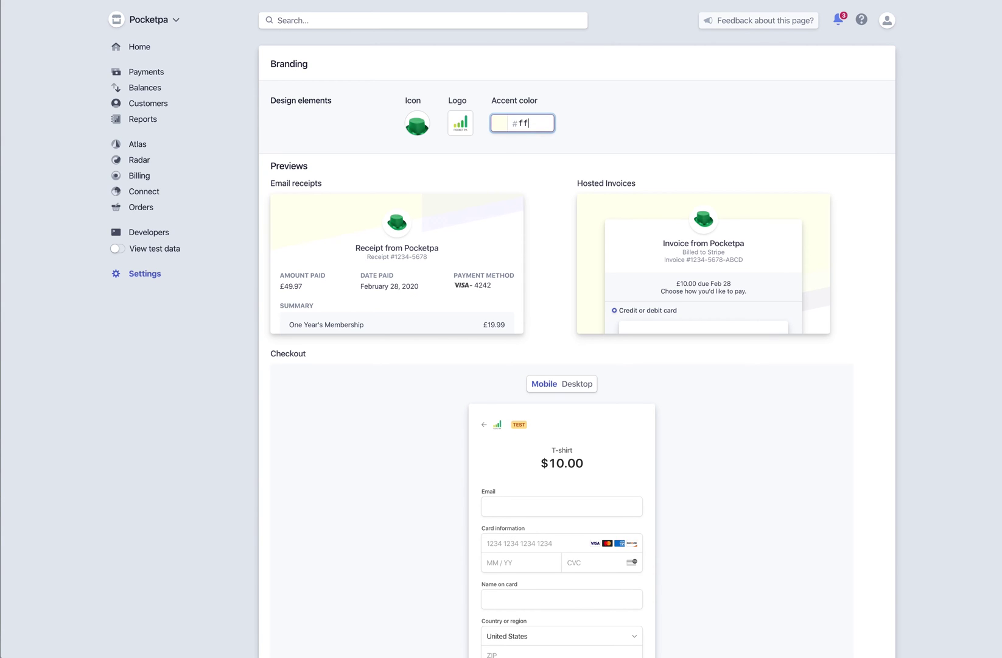
pyautogui.write('3')
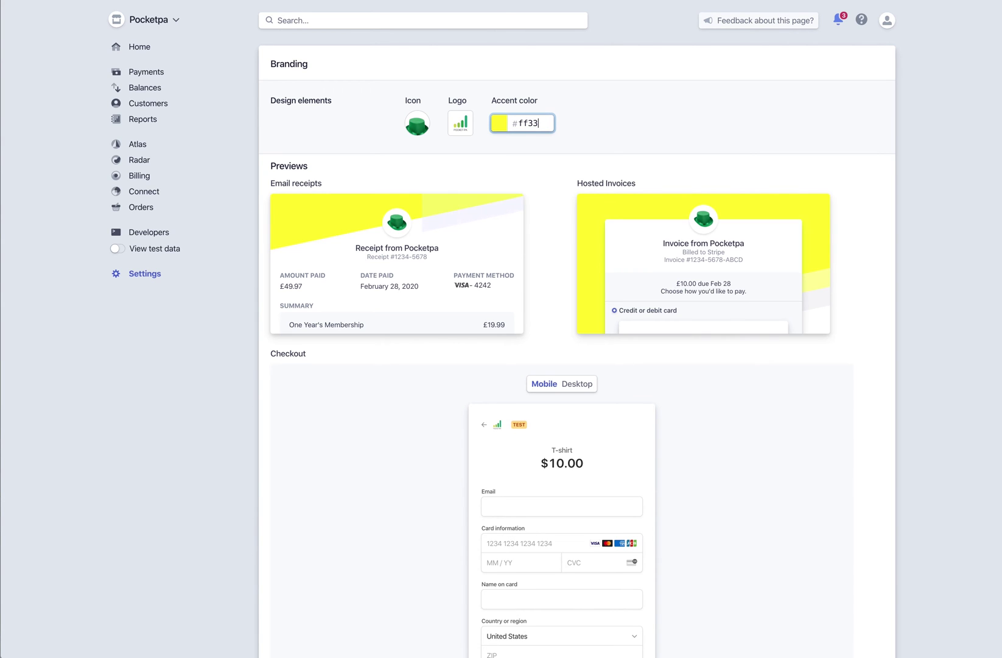
pyautogui.write('355')
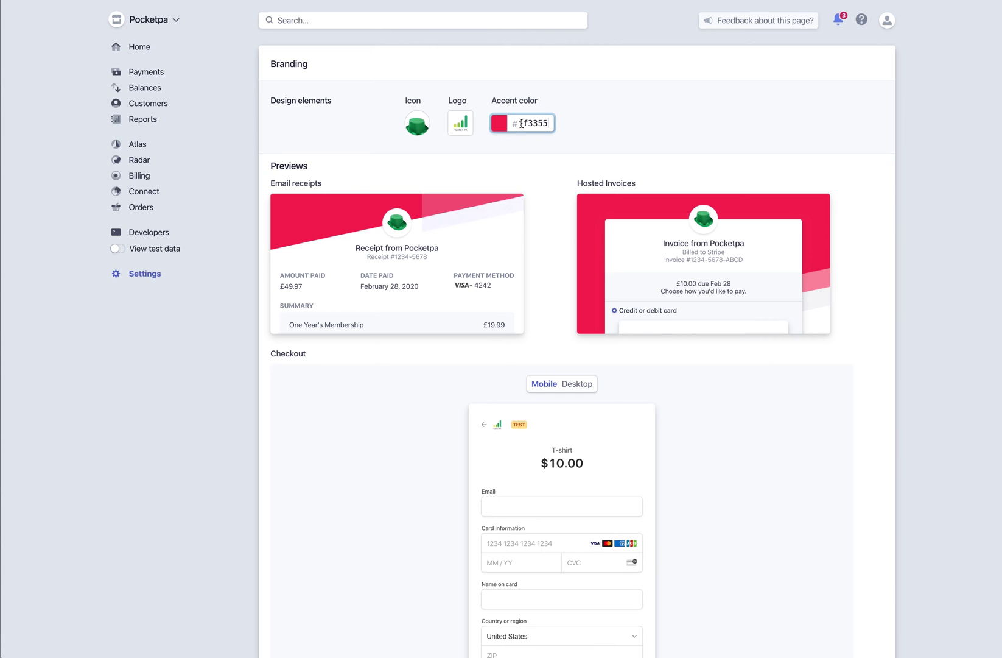
pyautogui.moveTo(548, 123); pyautogui.dragTo(517, 124)
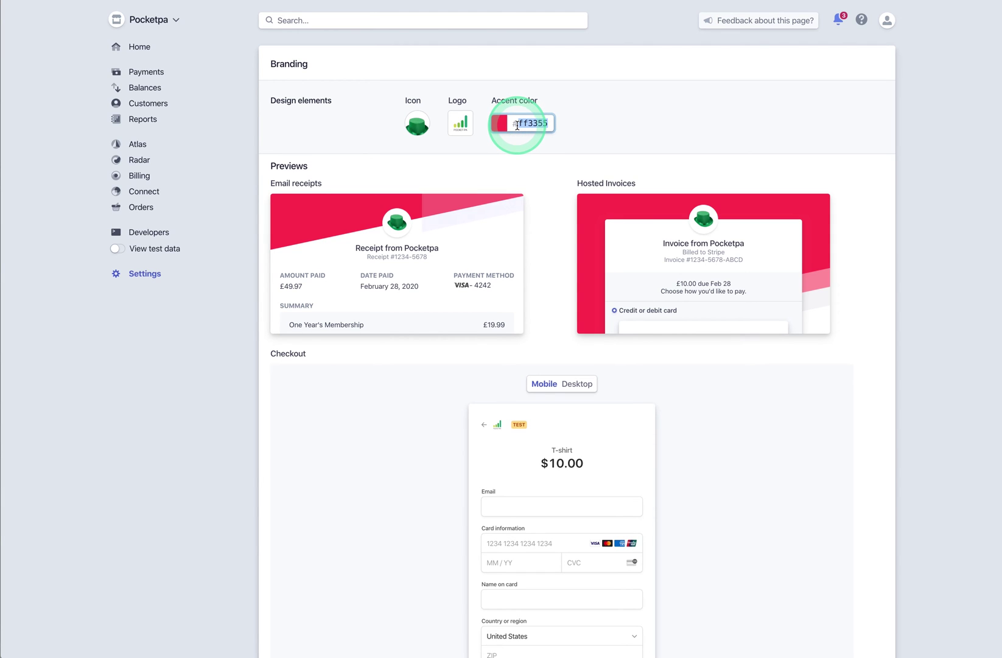
pyautogui.write('04ad')
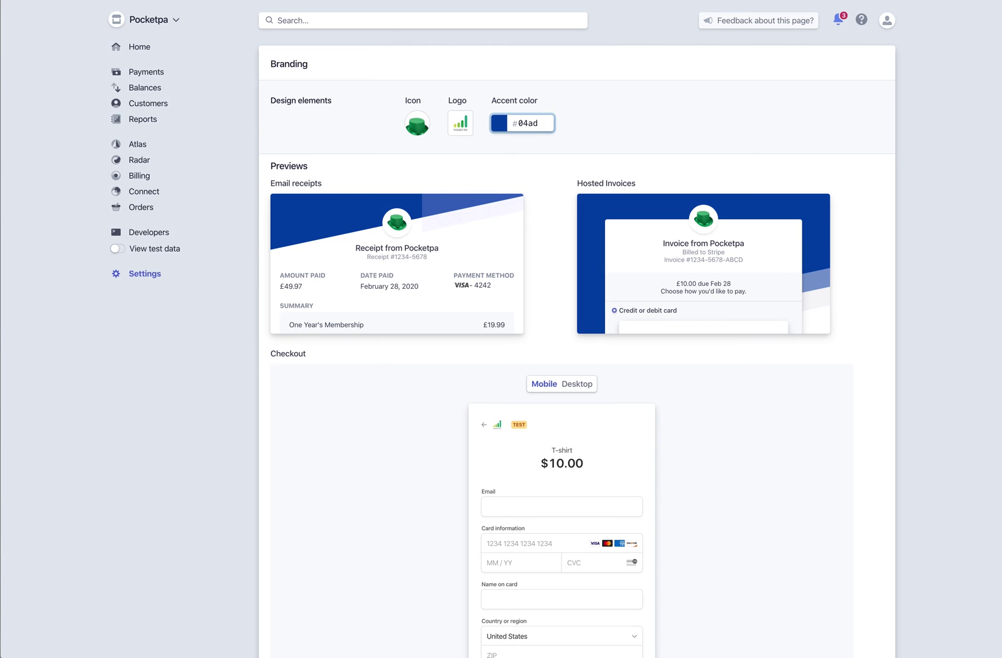
pyautogui.write('84')
pyautogui.moveTo(569, 115); pyautogui.dragTo(542, 181)
# Step: Save the branding with accent #04ad84 and return to the Business settings overview
pyautogui.scroll(-4, 542, 181)
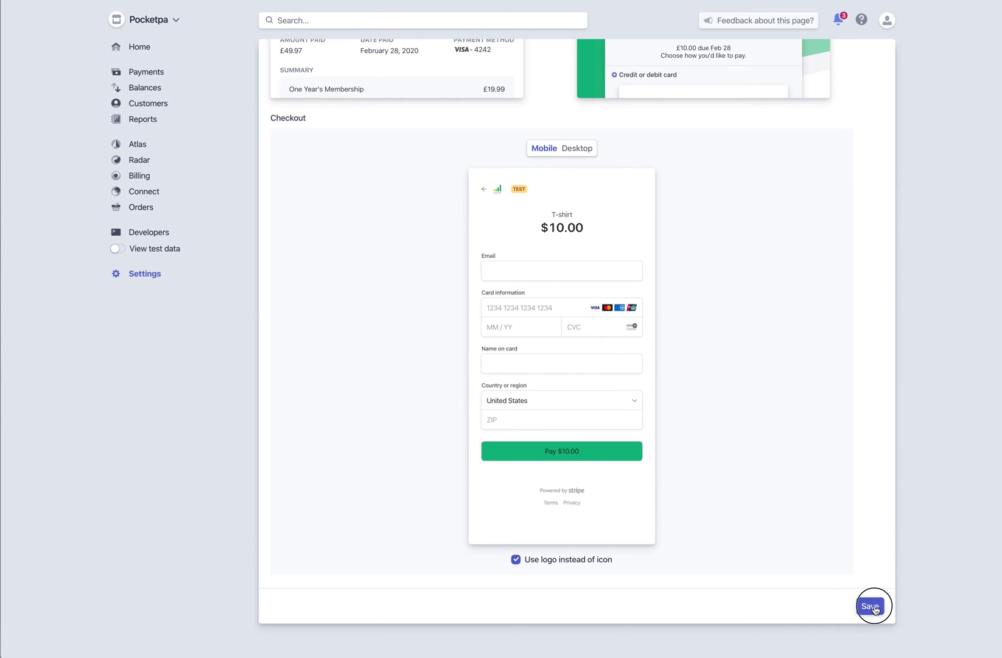
pyautogui.click(874, 608)
pyautogui.scroll(1, 688, 521)
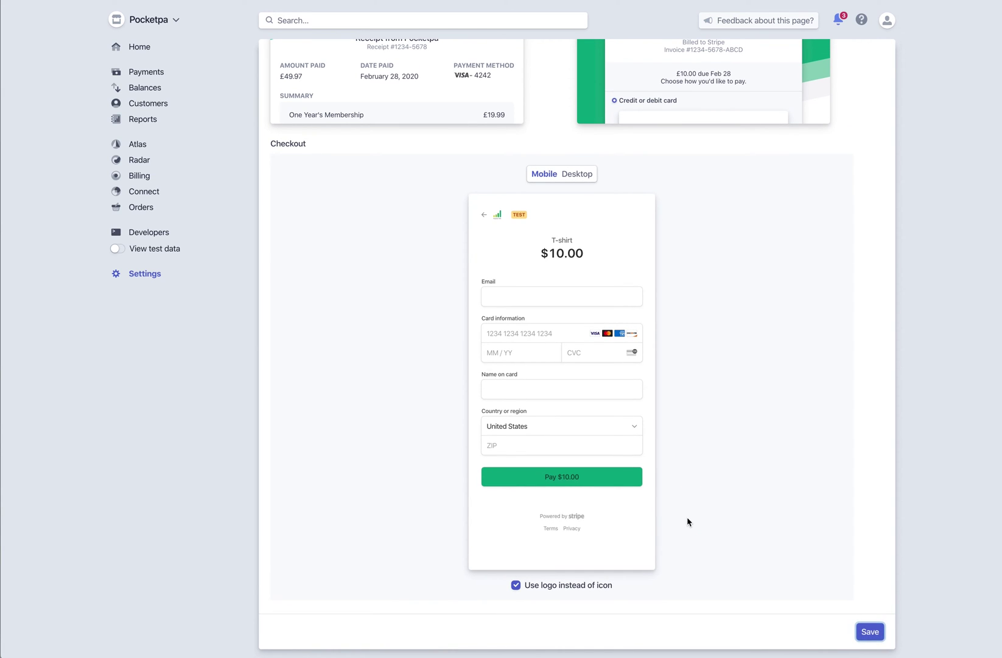
pyautogui.scroll(5, 687, 515)
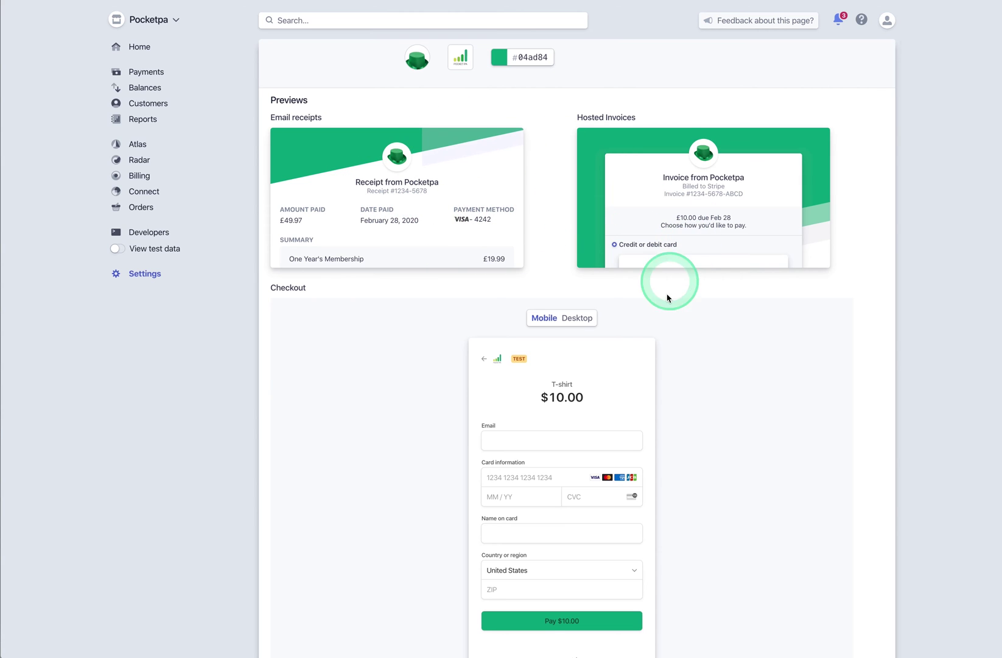
pyautogui.scroll(-1, 668, 302)
pyautogui.scroll(-2, 667, 302)
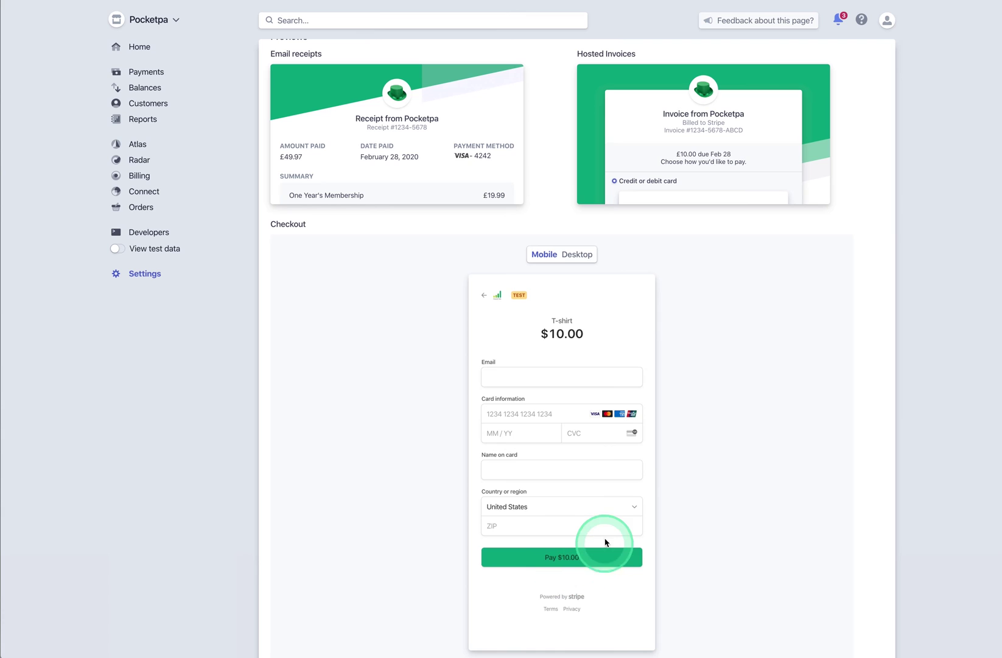
pyautogui.scroll(6, 605, 529)
pyautogui.click(274, 94)
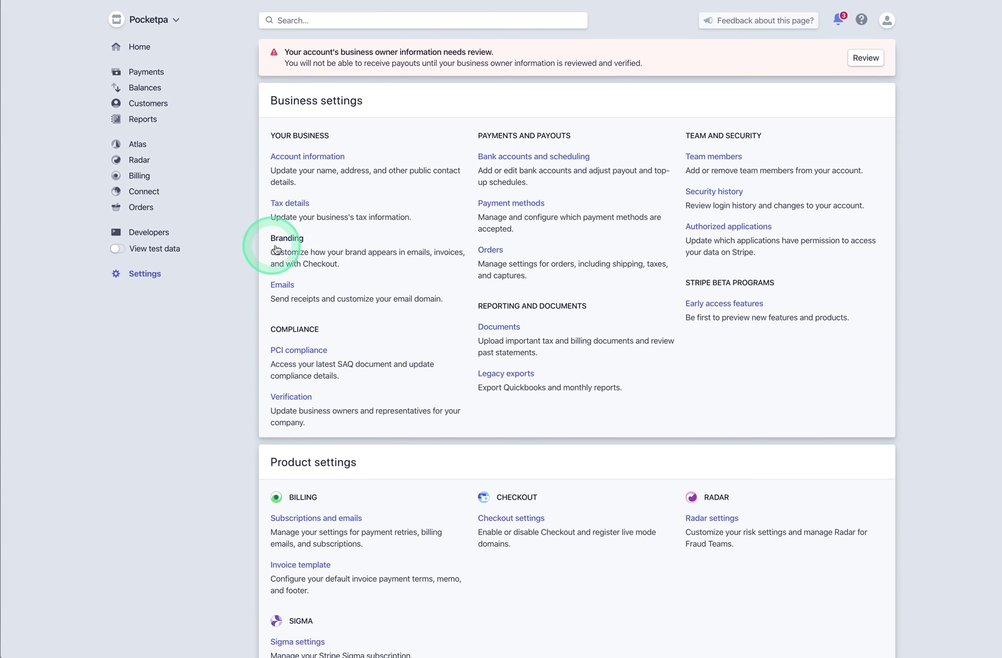
# Step: In Emails, turn on customer emails for refunds and successful payments, save, and go back to Settings
pyautogui.click(284, 285)
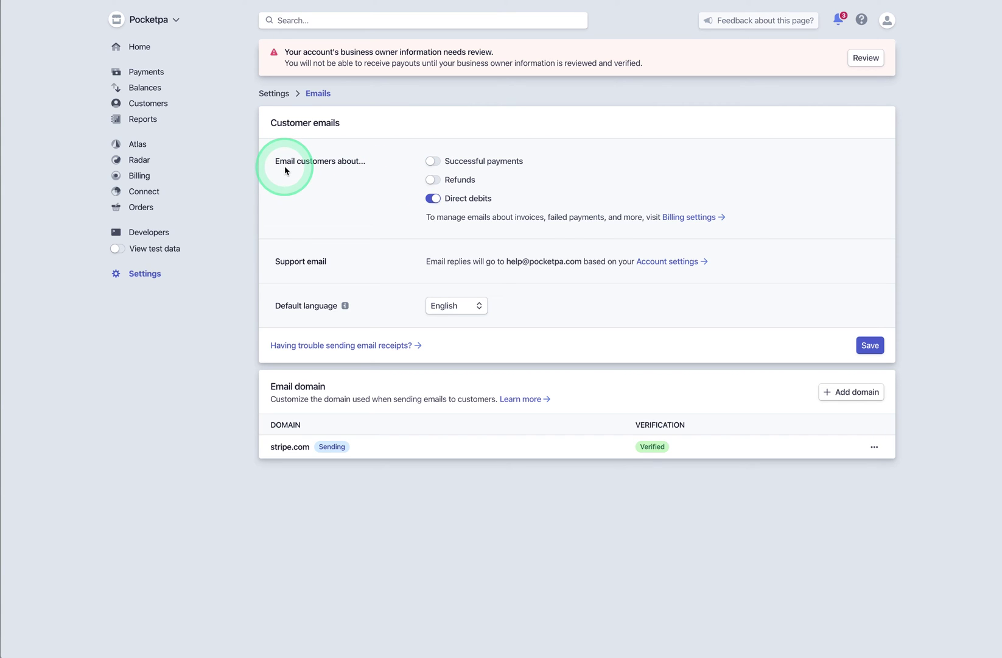
pyautogui.click(433, 180)
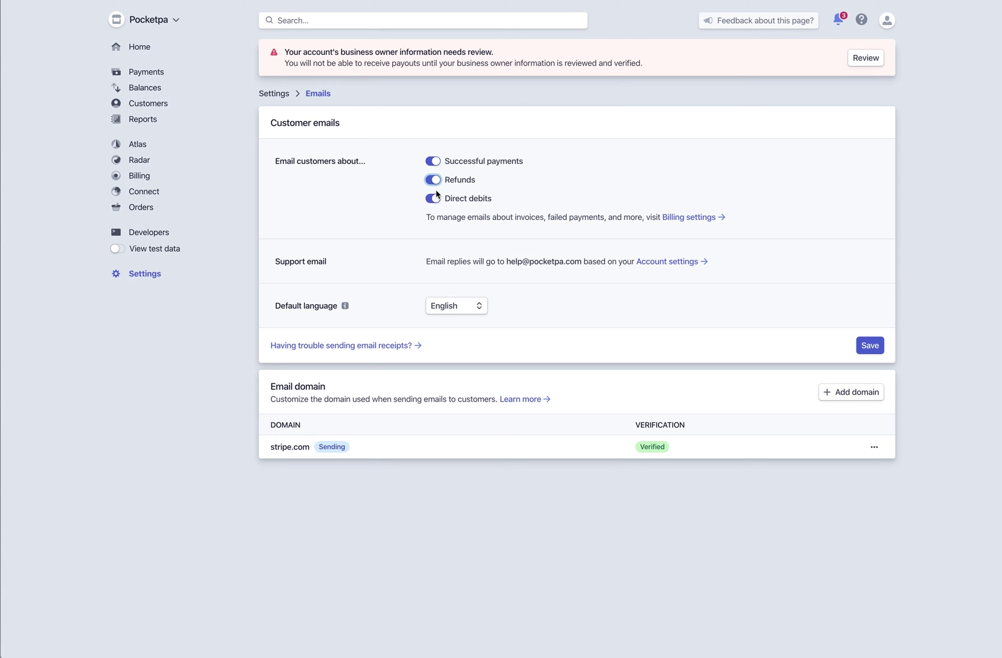
pyautogui.click(870, 346)
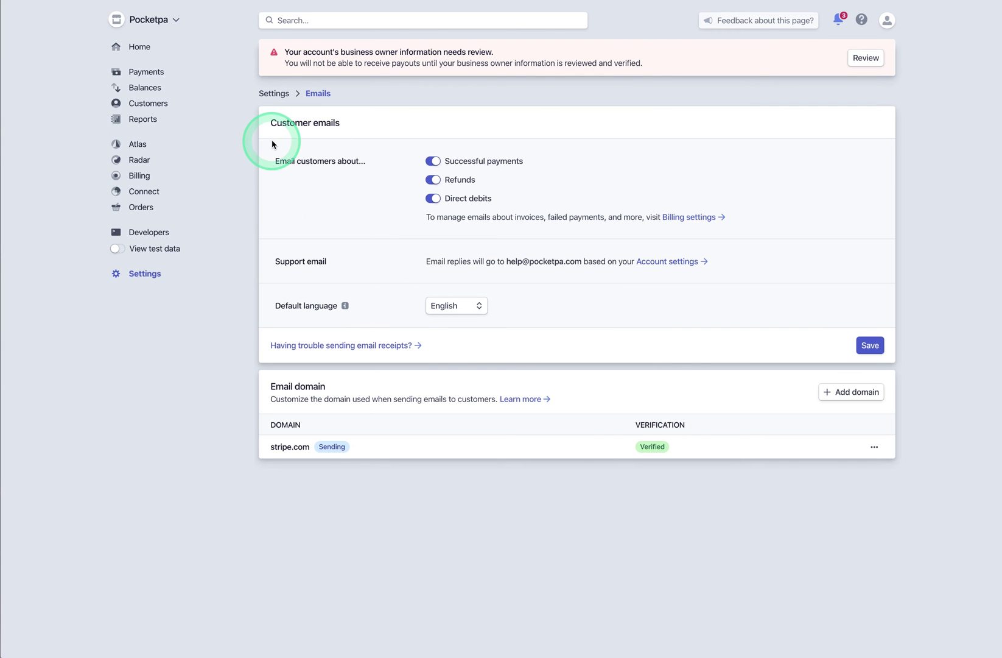
pyautogui.click(269, 94)
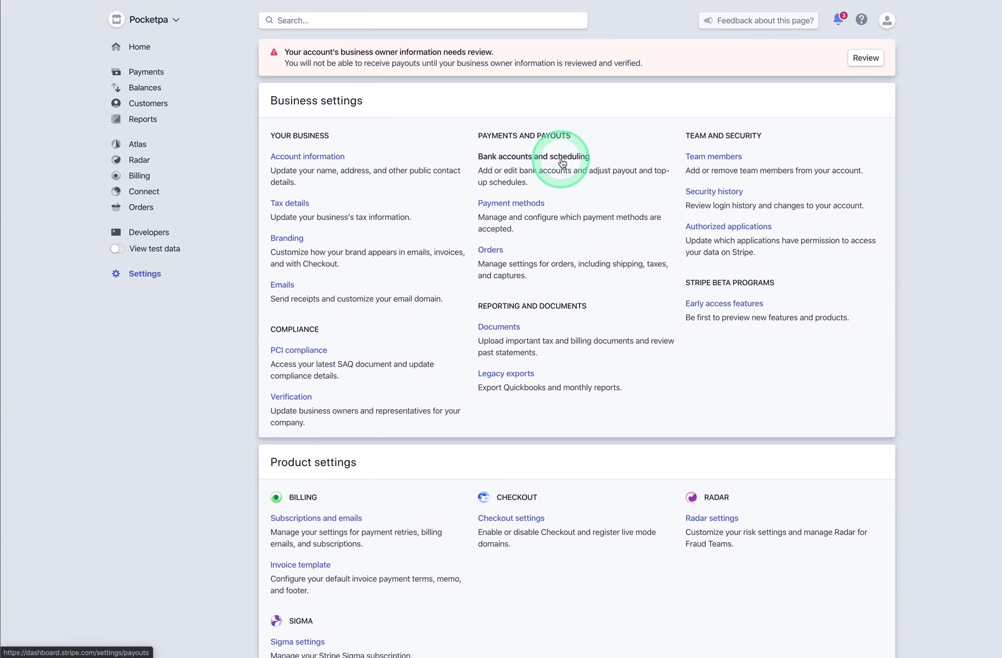
# Step: Review accepted Payment methods, then open Billing's Subscriptions and emails page
pyautogui.click(503, 207)
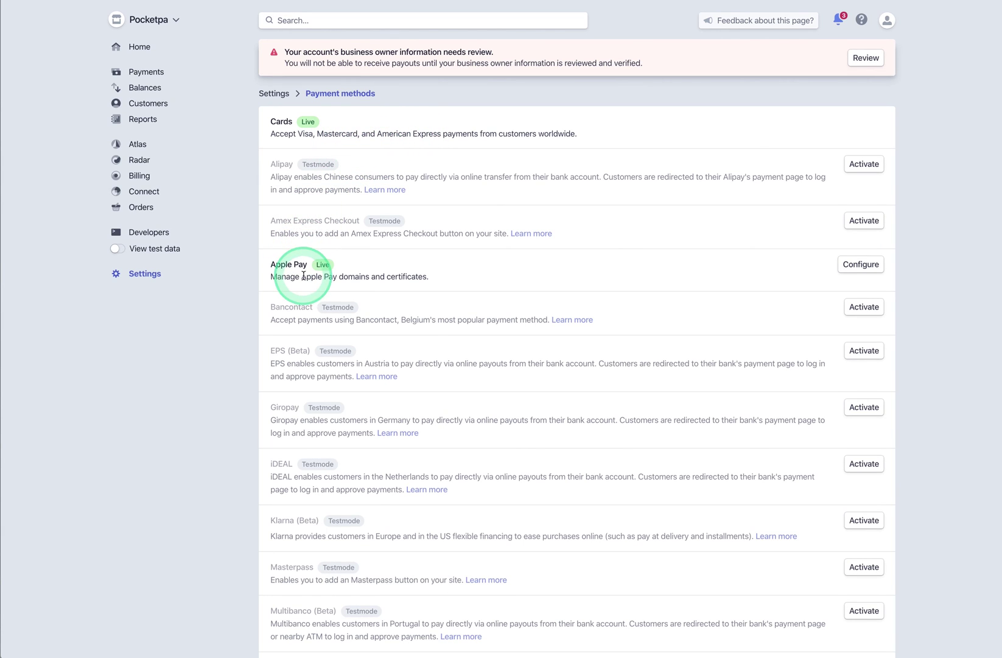
pyautogui.click(272, 94)
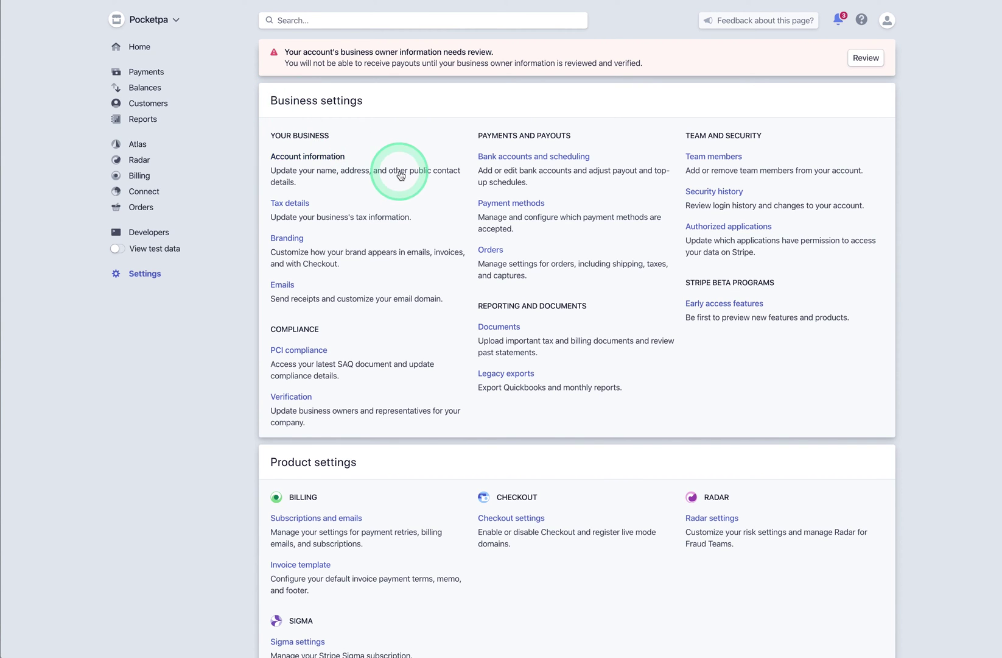
pyautogui.scroll(-2, 459, 414)
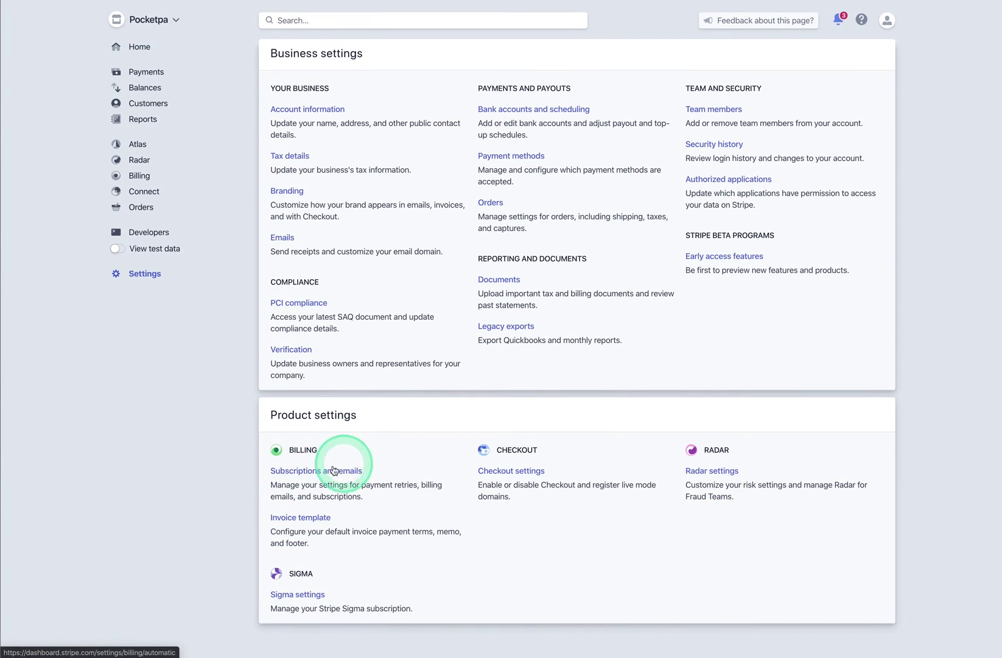
pyautogui.click(294, 475)
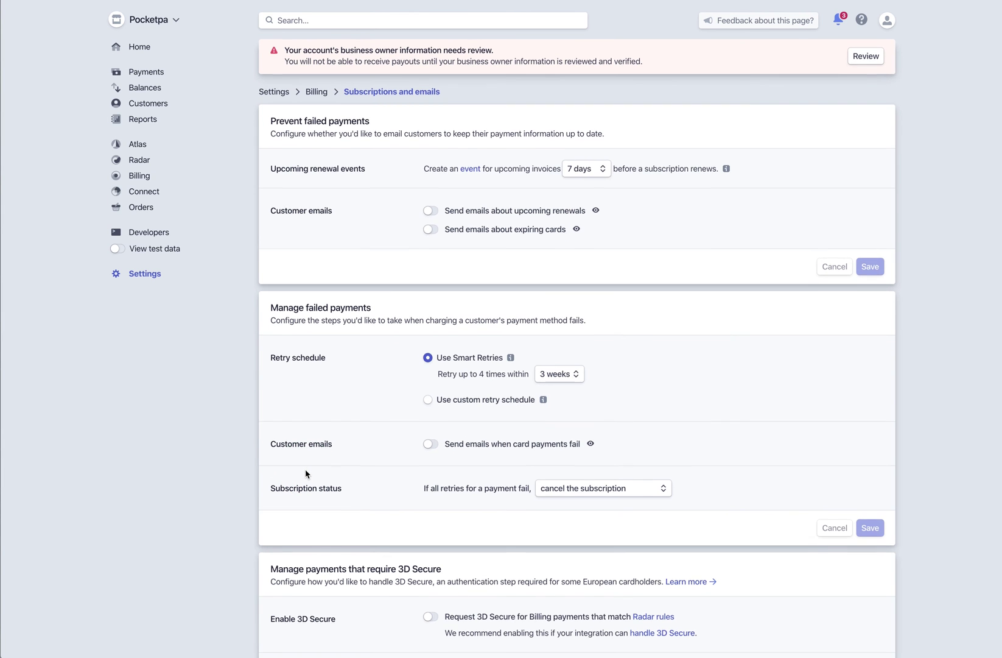
# Step: Enable unpaid-invoice reminders with timing left on 'When it is due', then scroll back to the top
pyautogui.scroll(-2, 306, 474)
pyautogui.scroll(-2, 307, 473)
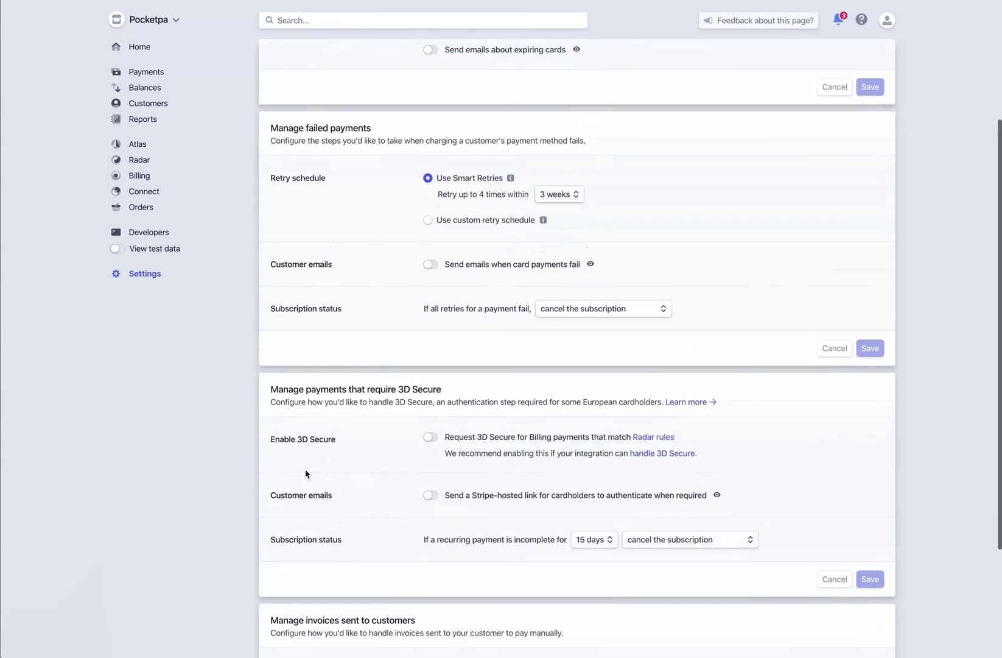
pyautogui.click(306, 414)
pyautogui.scroll(-2, 307, 416)
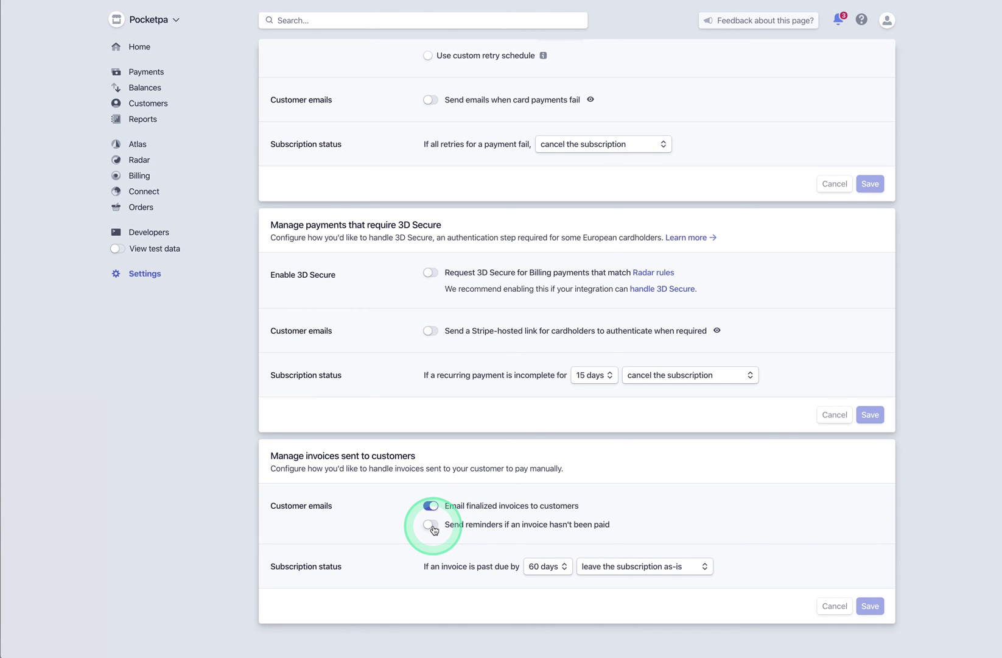
pyautogui.click(431, 525)
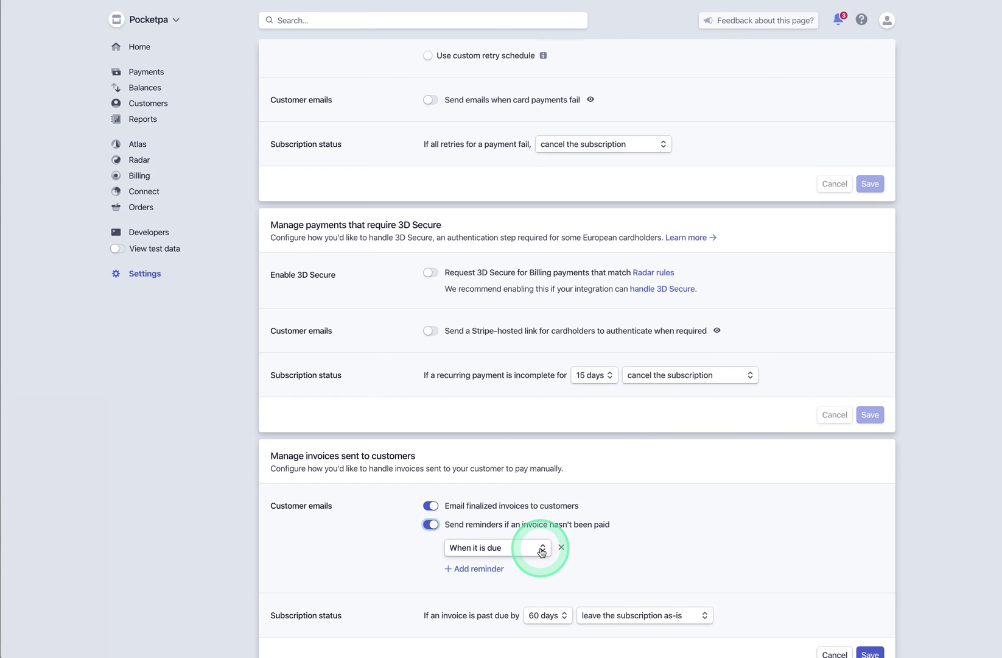
pyautogui.click(542, 552)
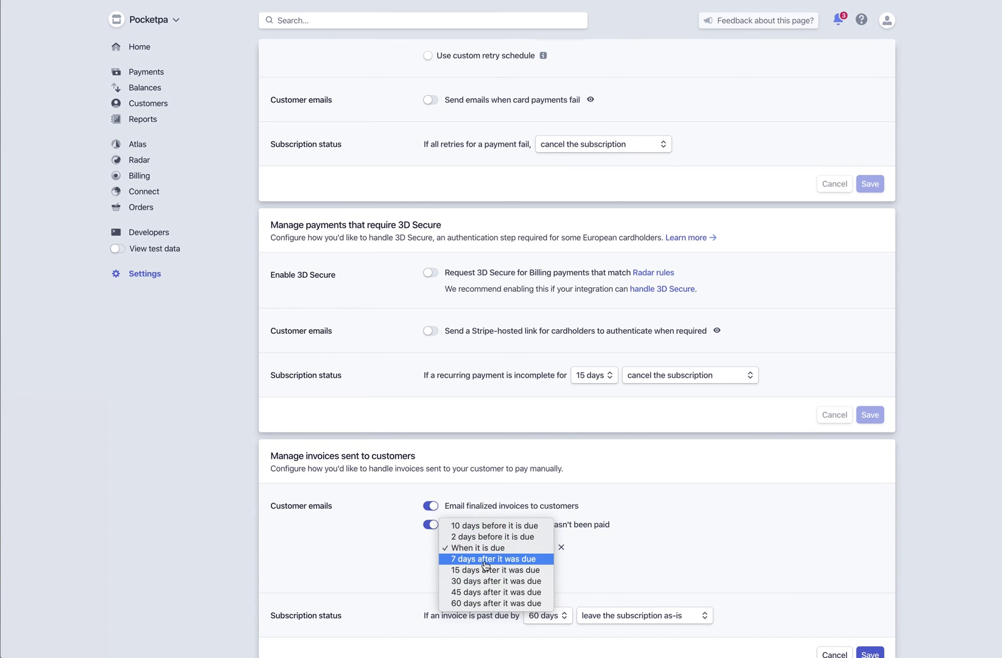
pyautogui.click(589, 541)
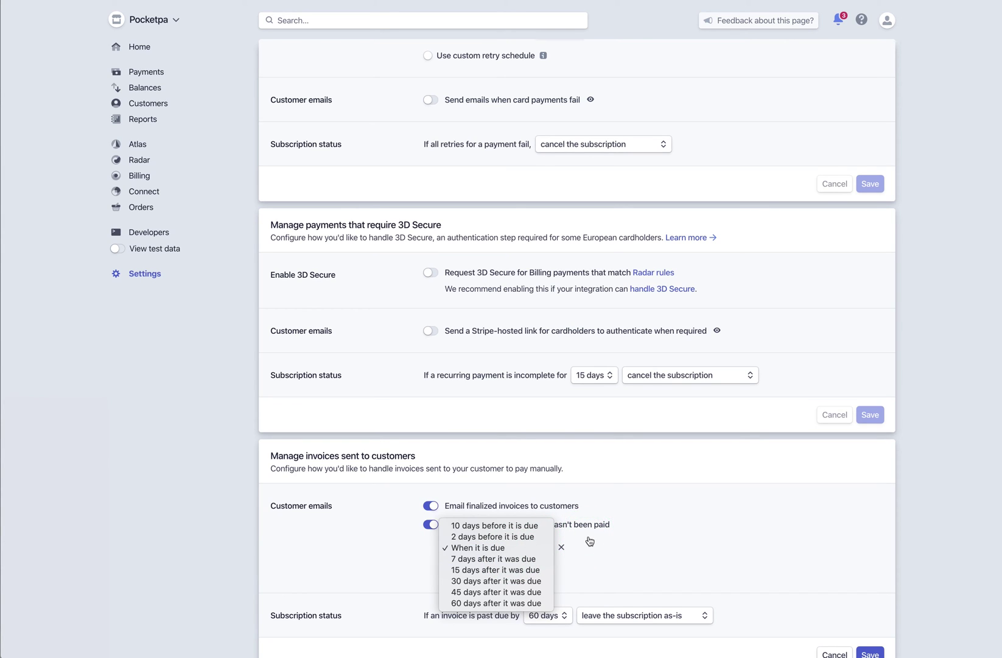
pyautogui.click(588, 540)
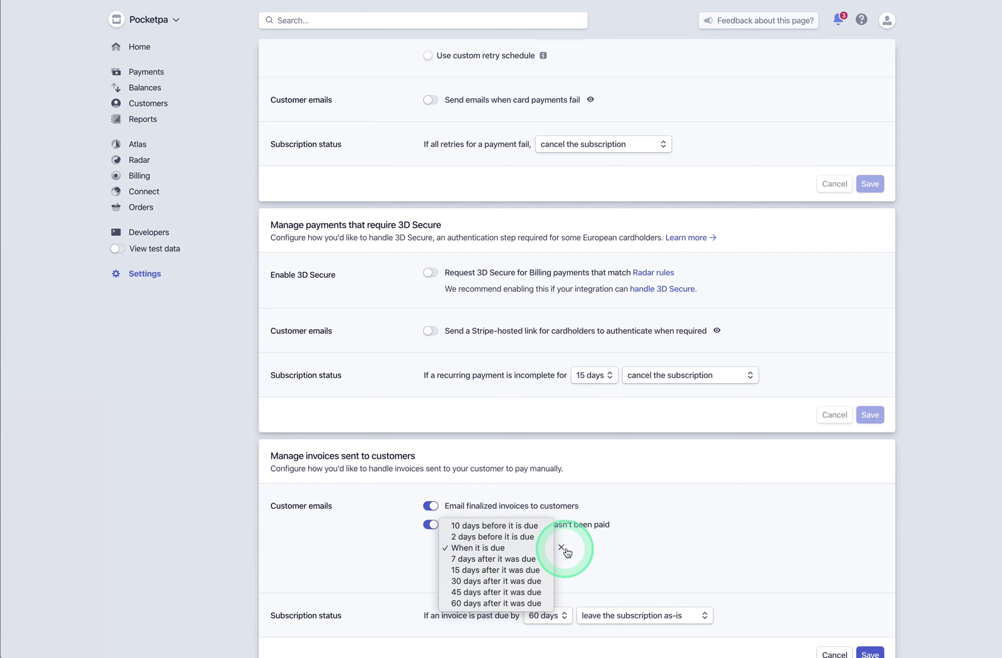
pyautogui.click(564, 551)
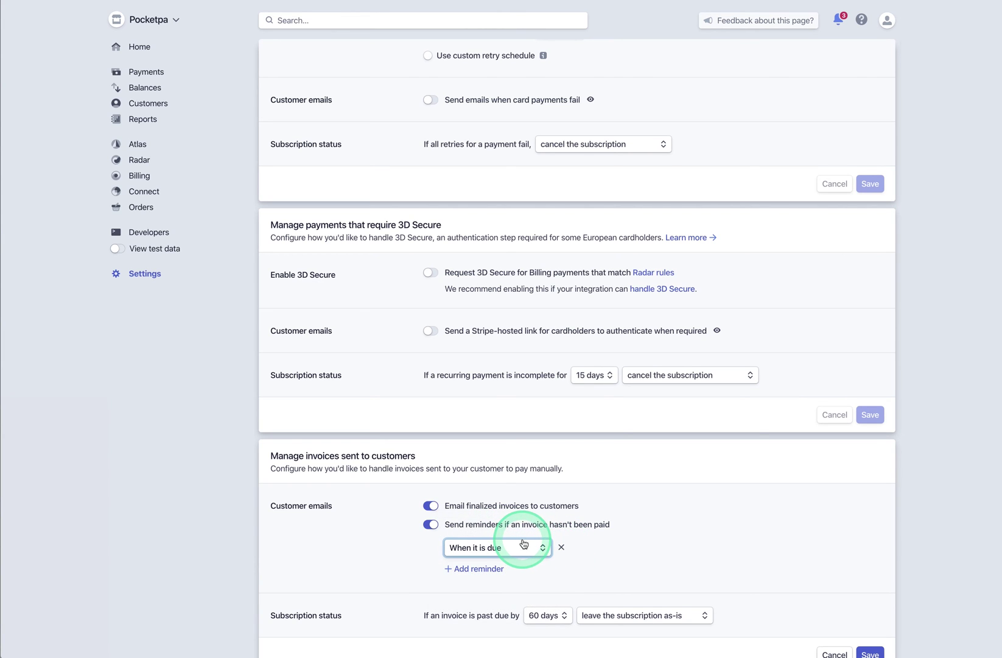
pyautogui.scroll(-1, 525, 544)
pyautogui.click(461, 540)
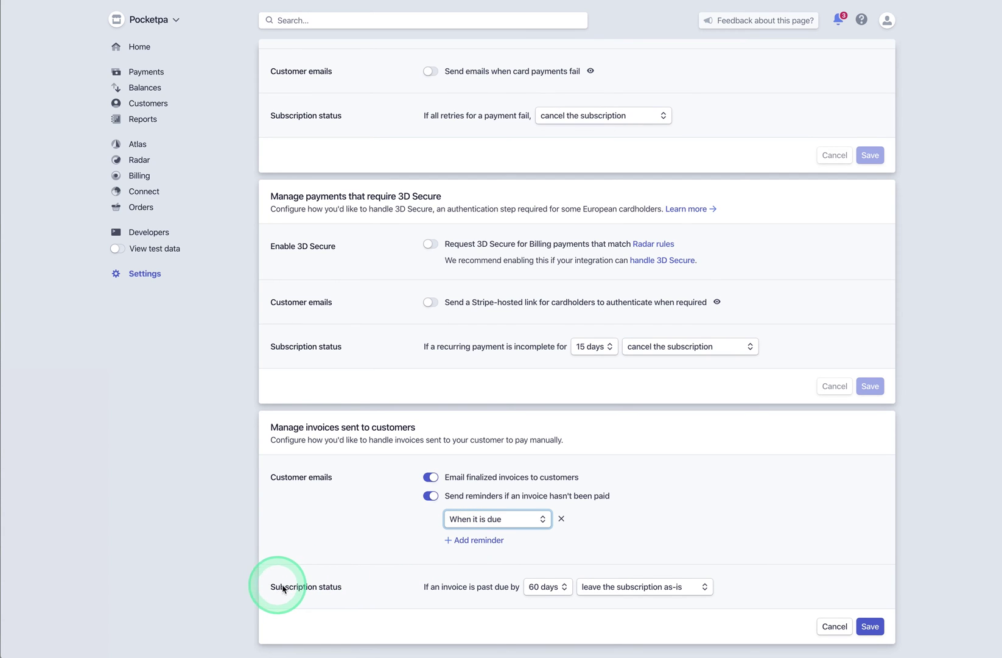
pyautogui.scroll(5, 333, 589)
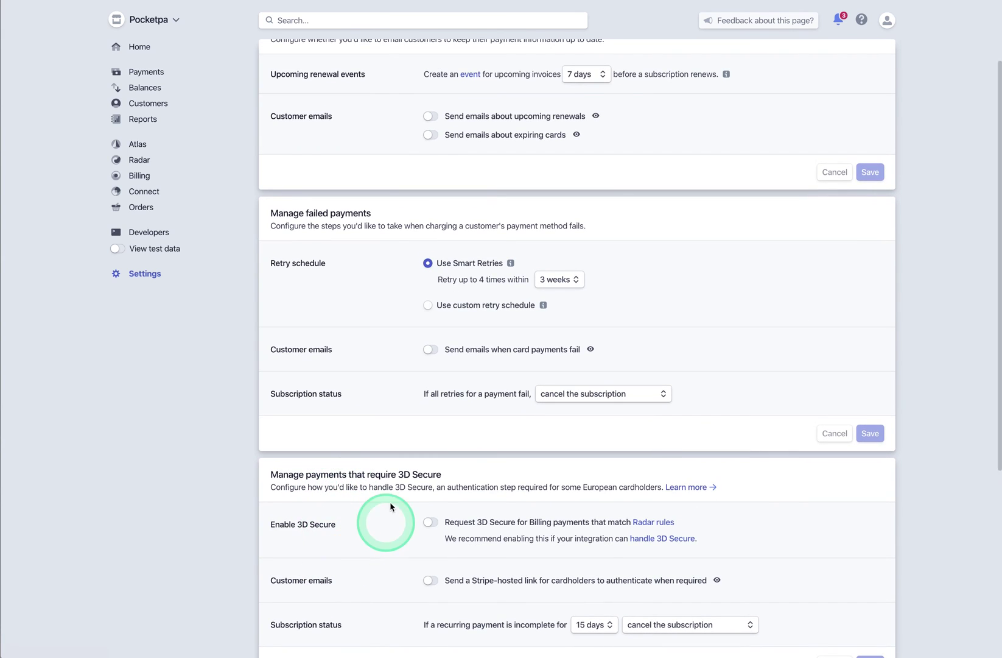
pyautogui.scroll(3, 330, 545)
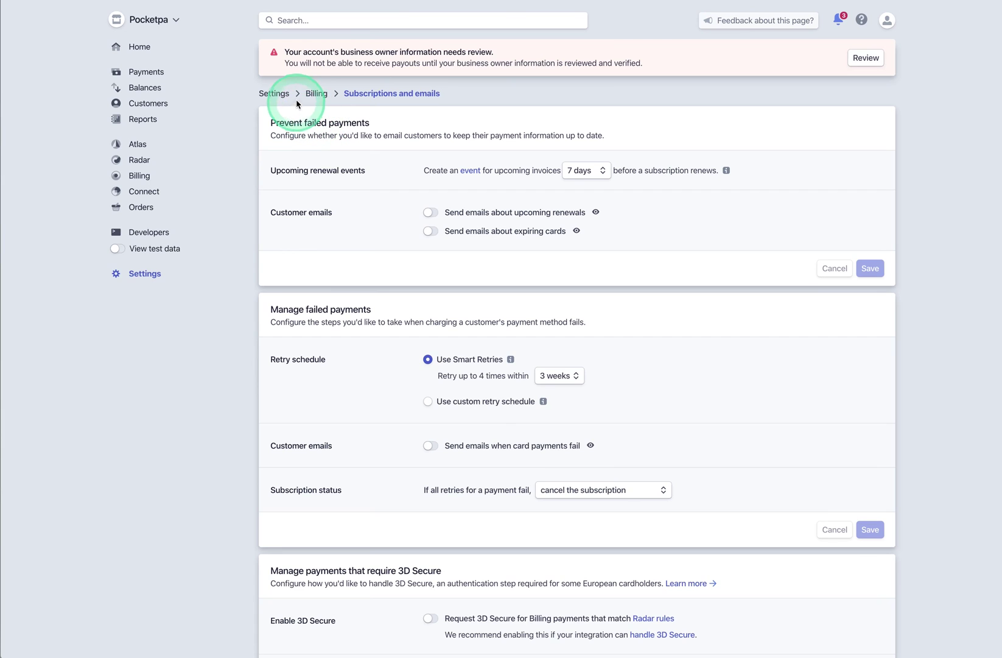
# Step: In the Invoice template, change default Payment due from 30 to 7 days and save
pyautogui.click(277, 93)
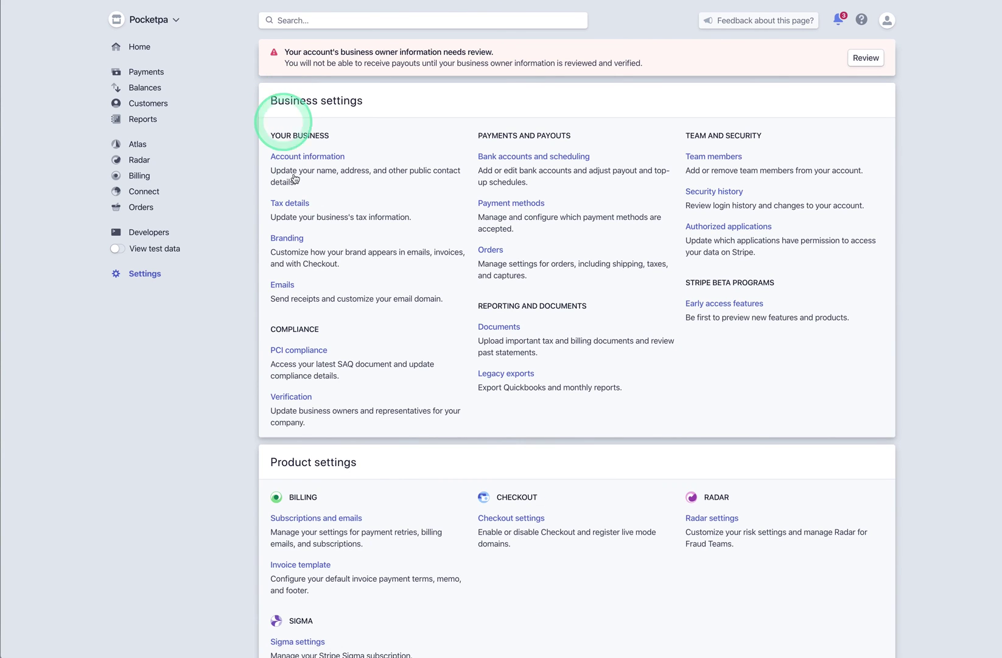
pyautogui.scroll(-1, 380, 459)
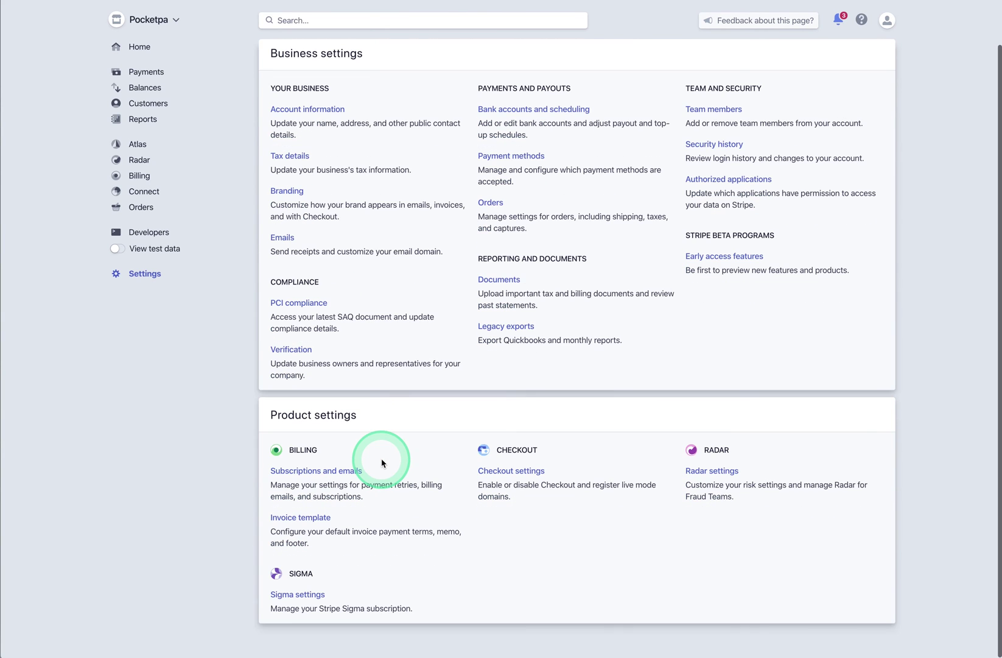
pyautogui.click(325, 517)
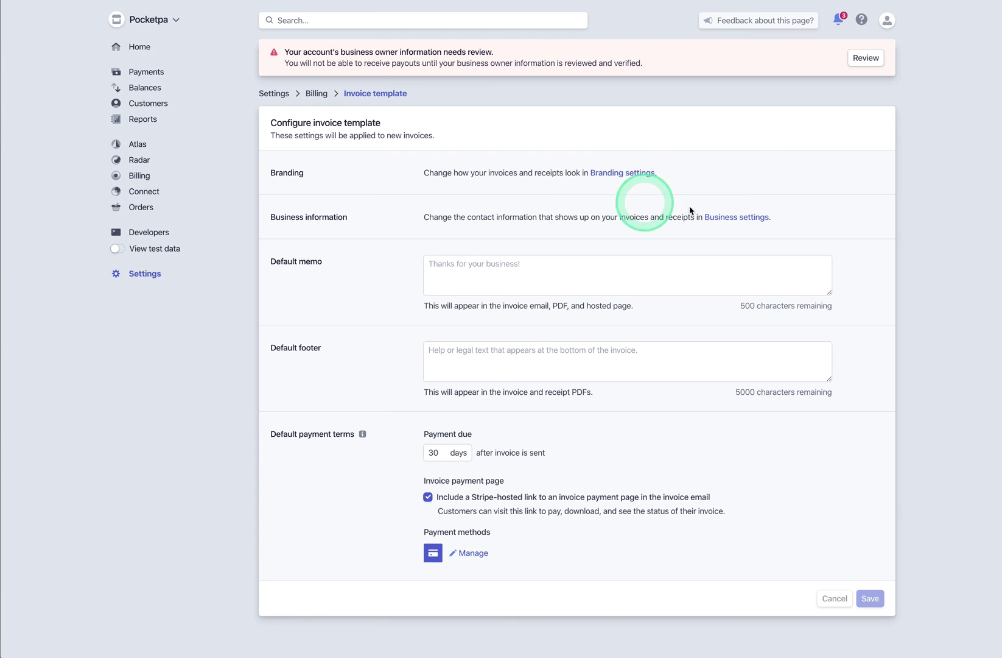
pyautogui.click(737, 226)
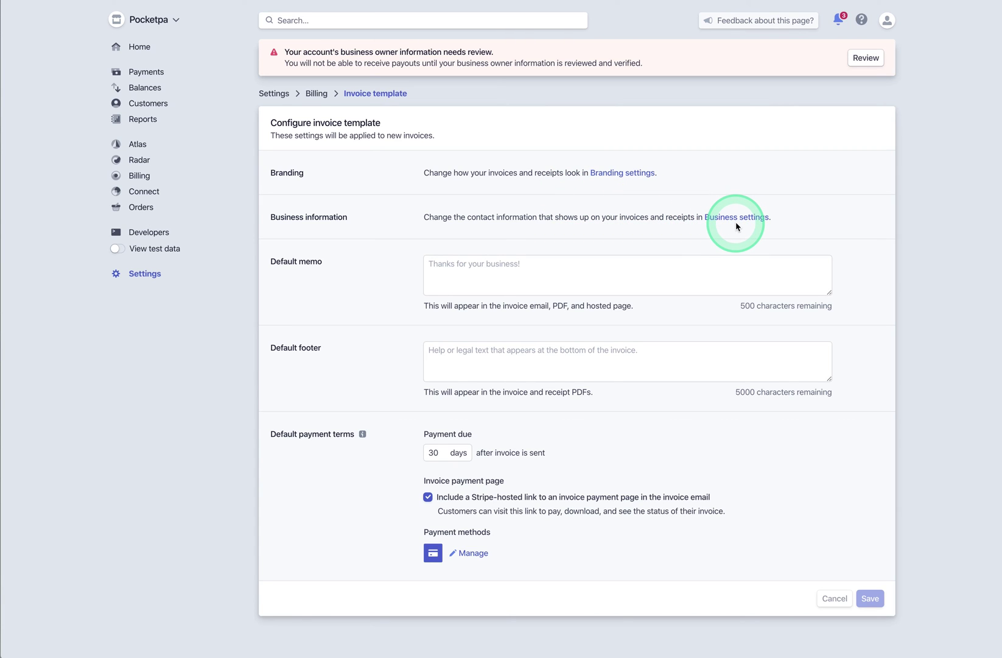
pyautogui.click(434, 267)
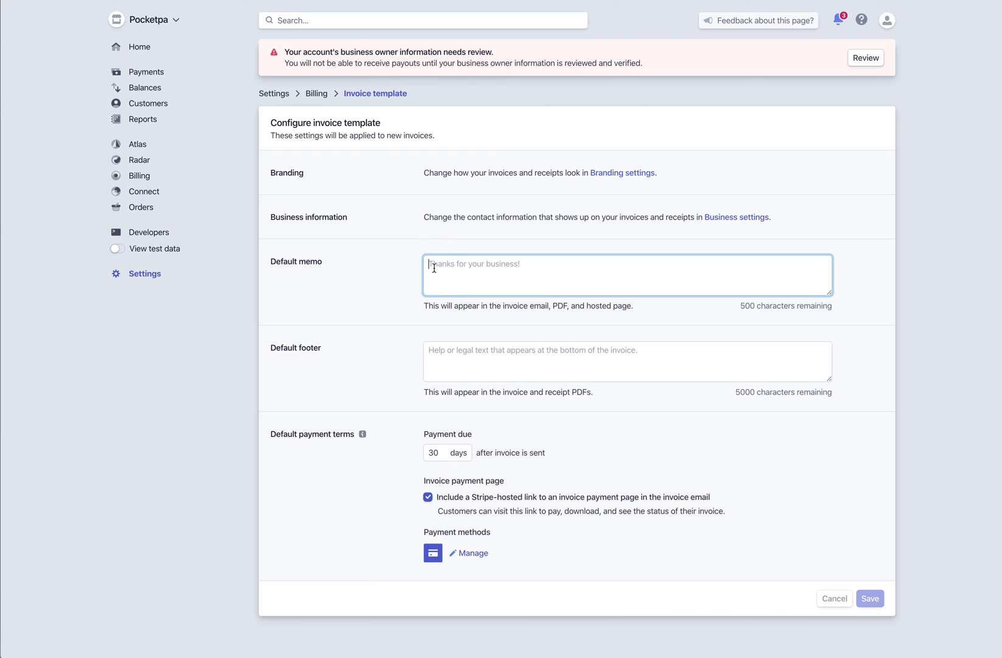
pyautogui.click(437, 354)
pyautogui.click(449, 280)
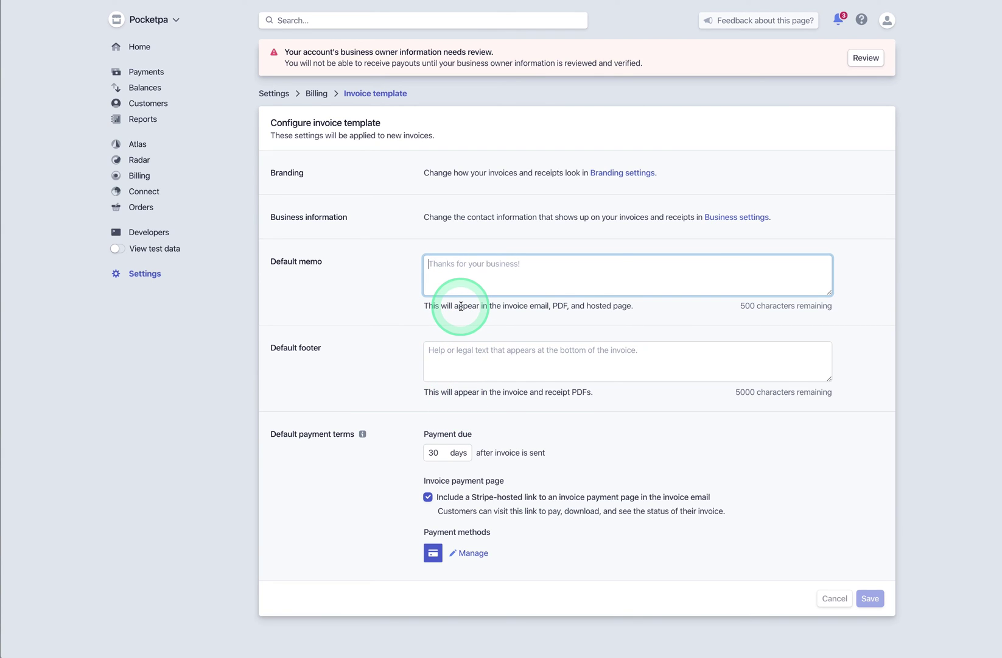
pyautogui.click(459, 288)
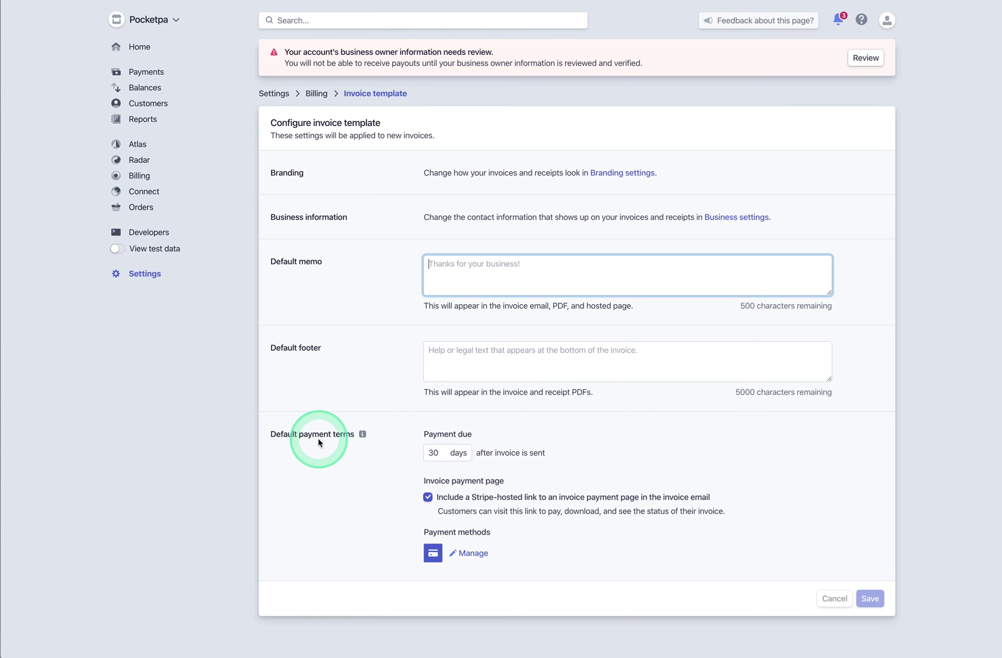
pyautogui.doubleClick(439, 451)
pyautogui.write('7')
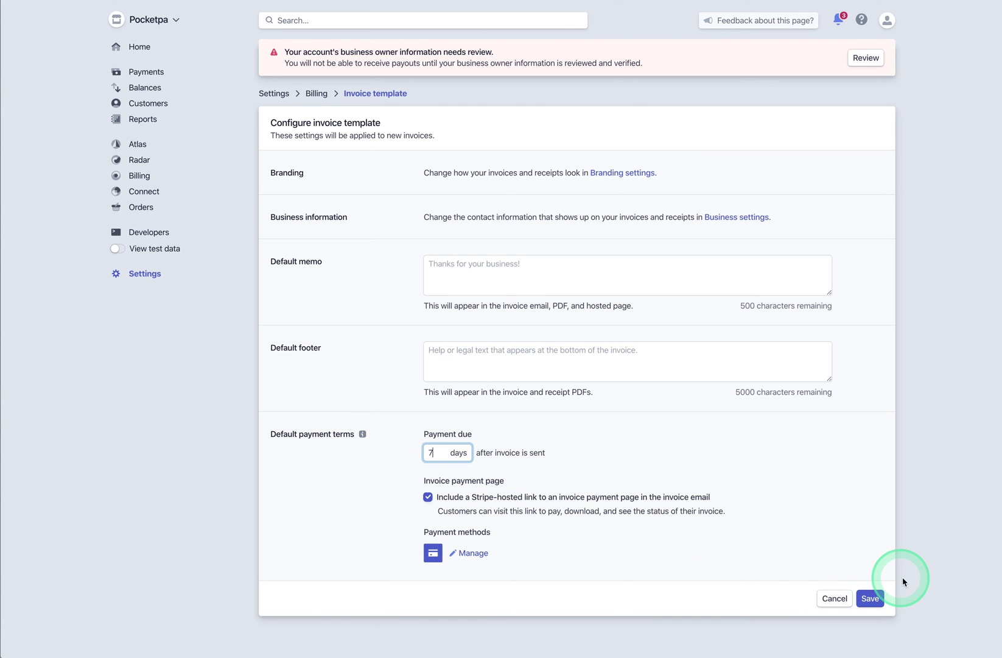
pyautogui.click(871, 599)
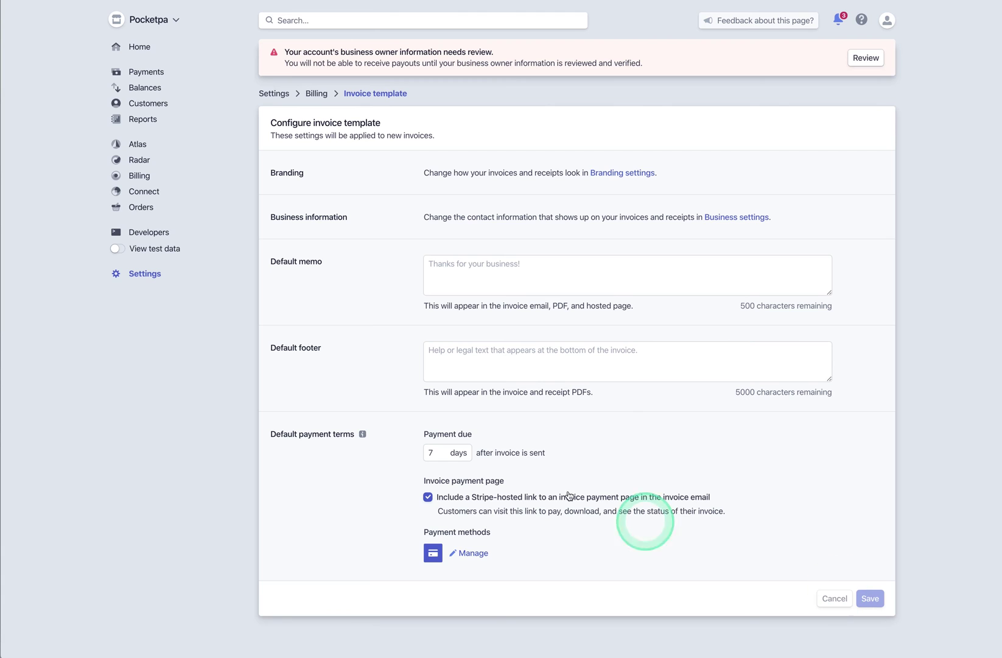
# Step: In Checkout settings, switch off Use Apple Pay and Use Google Pay, then return to Settings
pyautogui.click(267, 95)
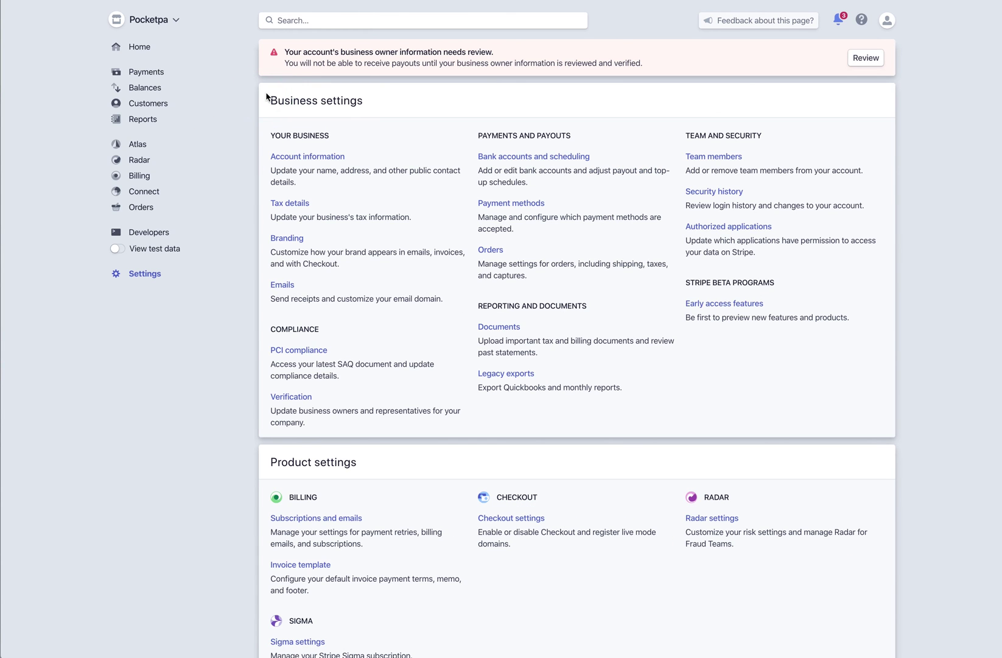
pyautogui.scroll(-1, 371, 393)
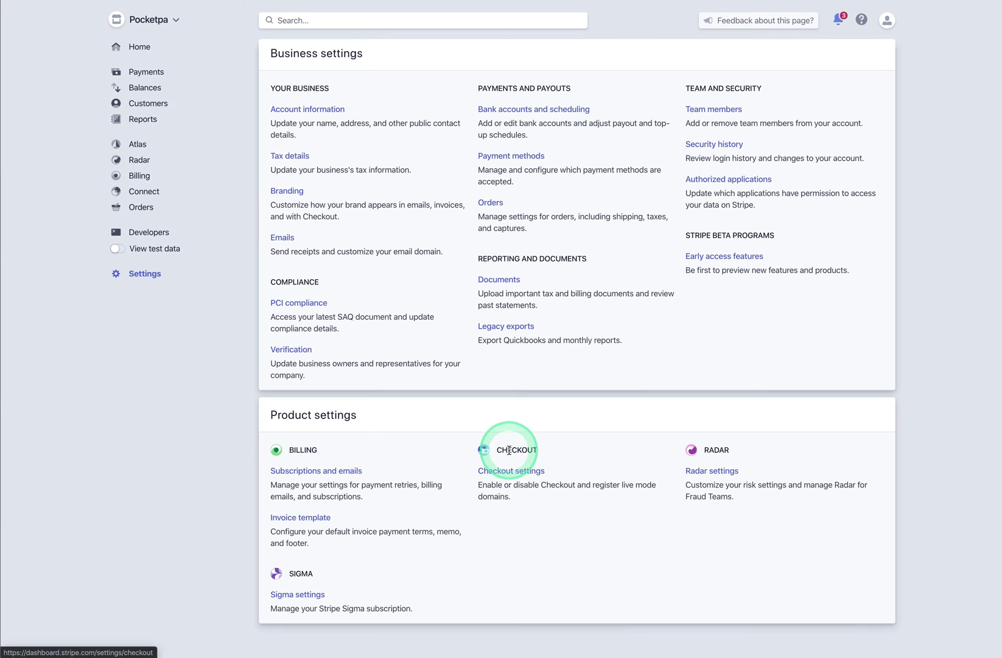
pyautogui.click(510, 471)
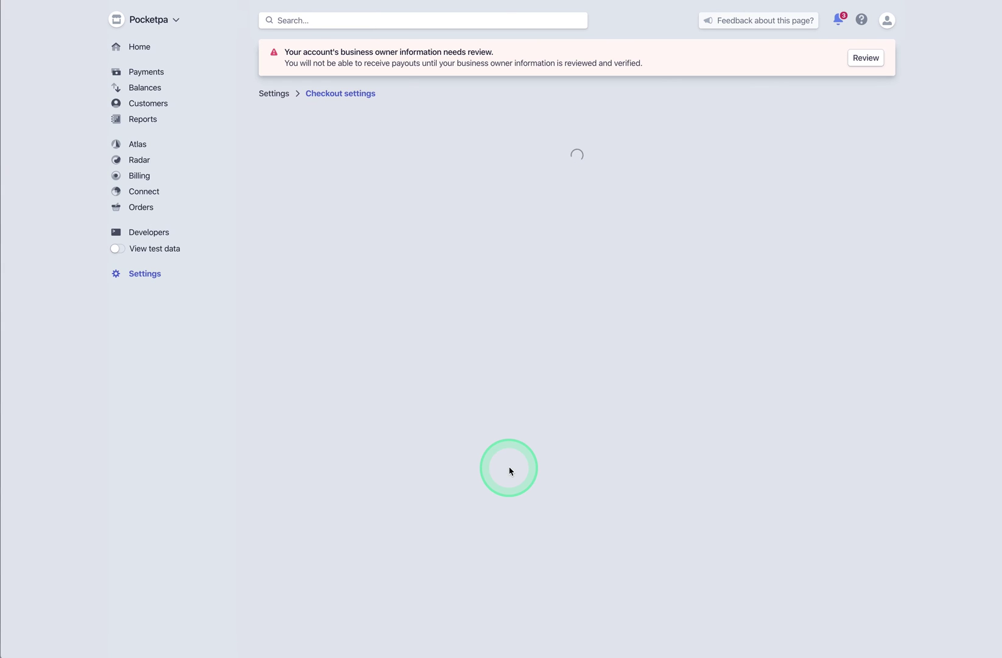
pyautogui.scroll(-1, 510, 471)
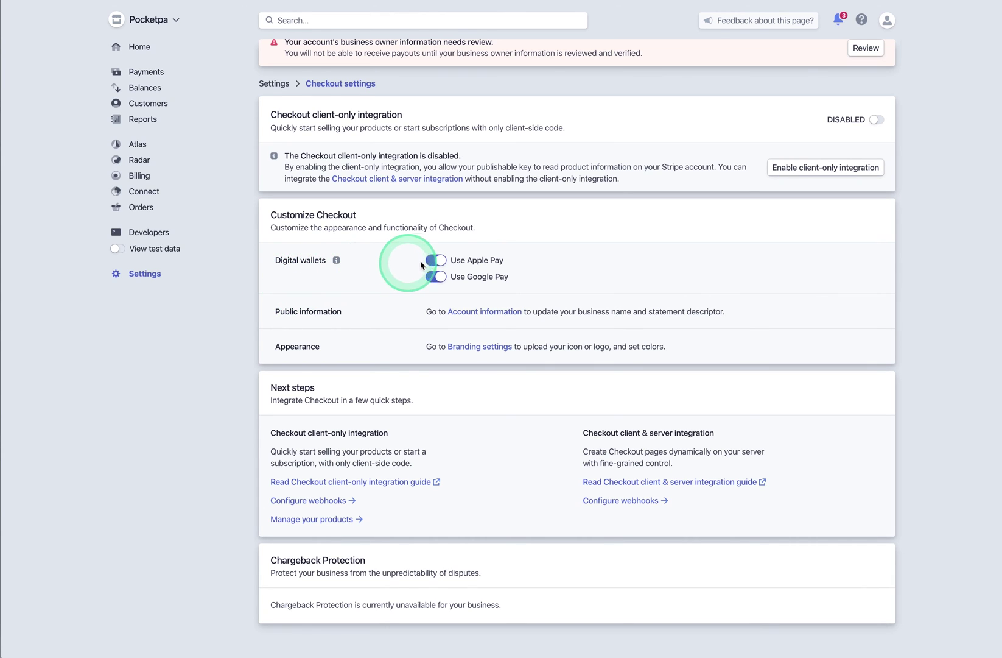
pyautogui.click(436, 263)
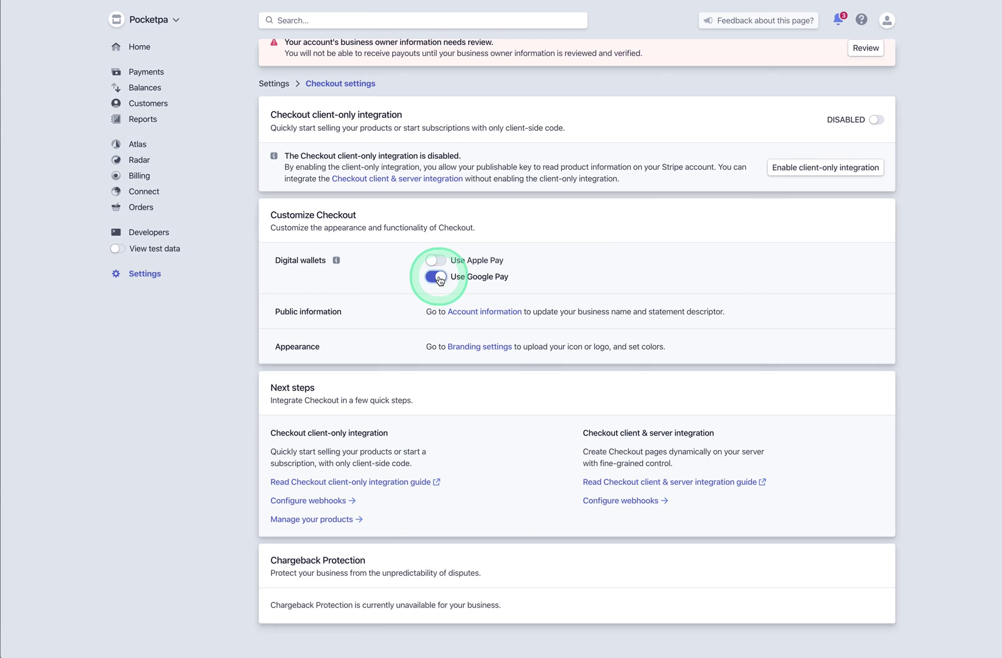
pyautogui.click(438, 277)
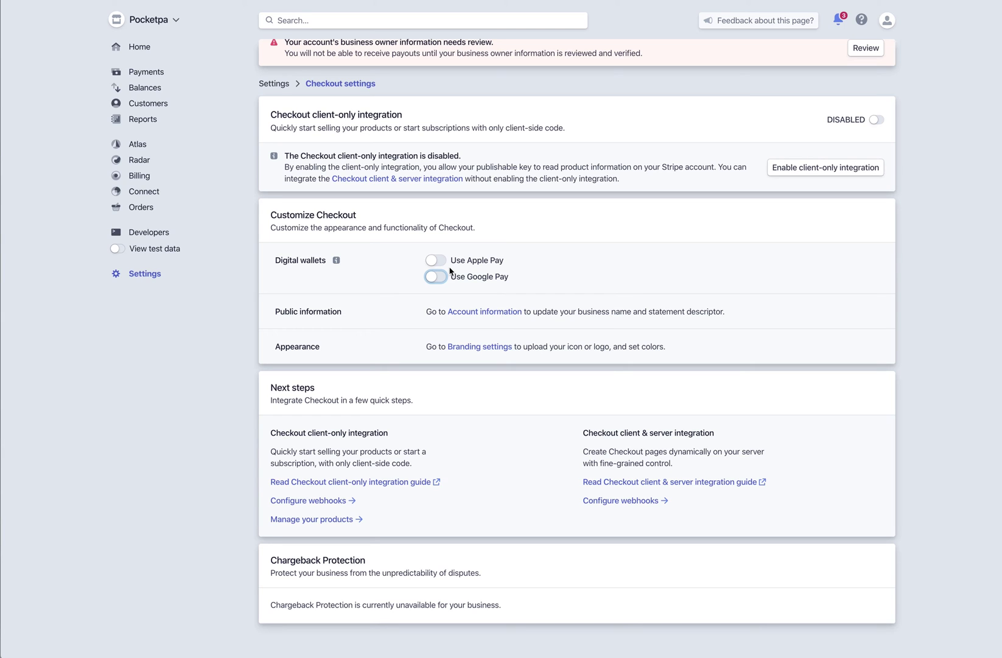
pyautogui.click(451, 268)
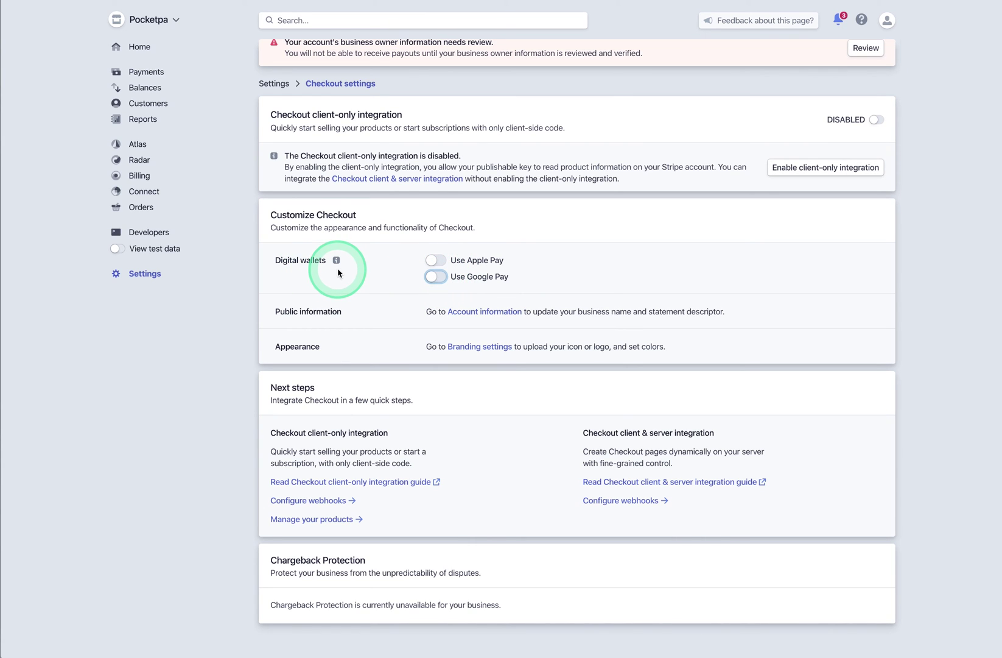
pyautogui.scroll(1, 339, 272)
pyautogui.moveTo(337, 271)
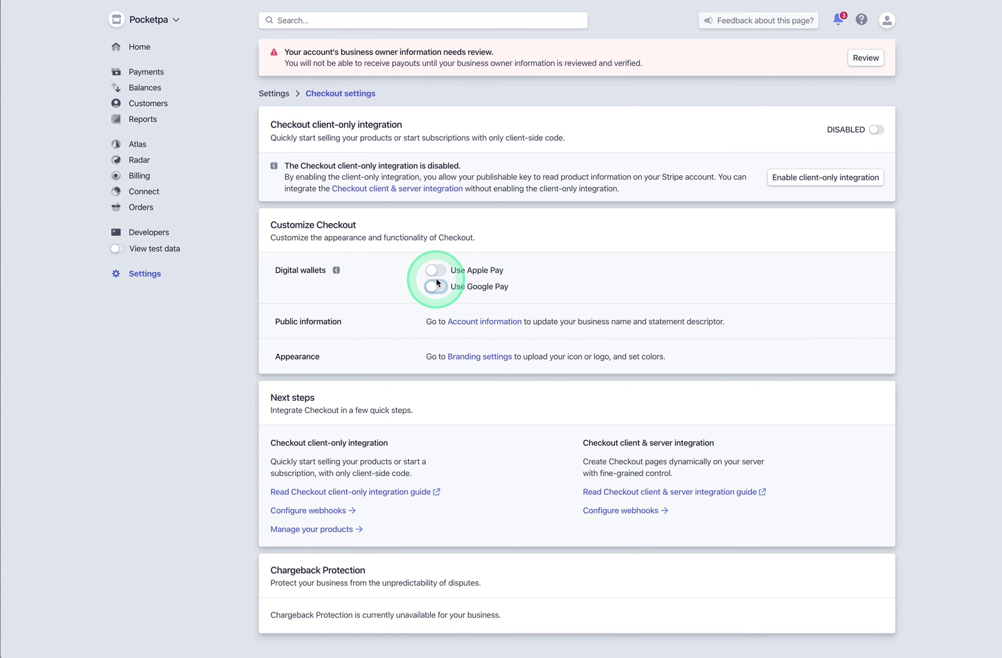
pyautogui.click(274, 94)
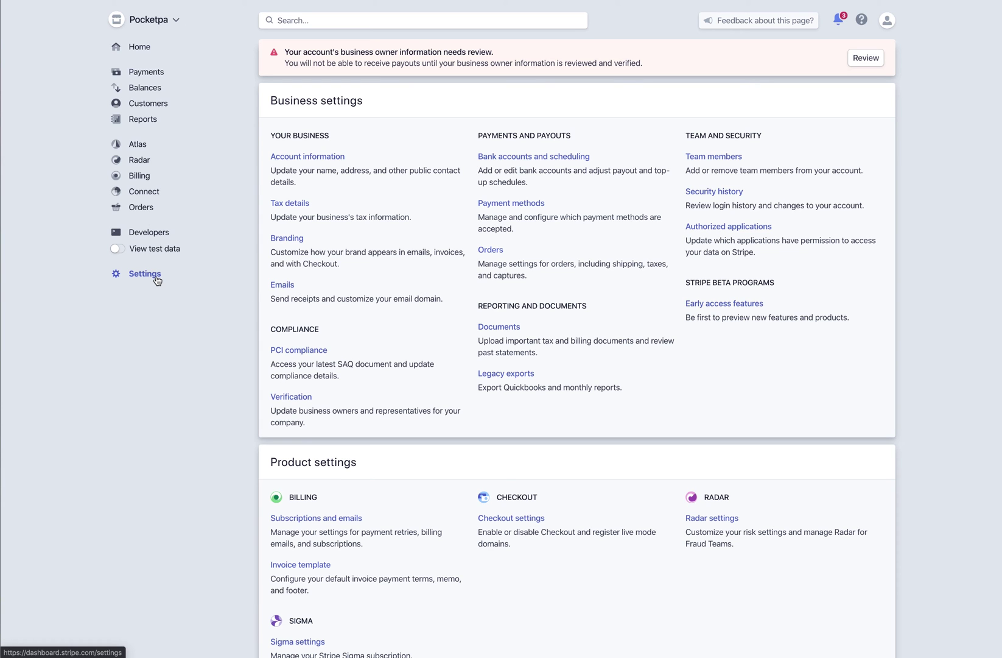
pyautogui.scroll(-2, 157, 280)
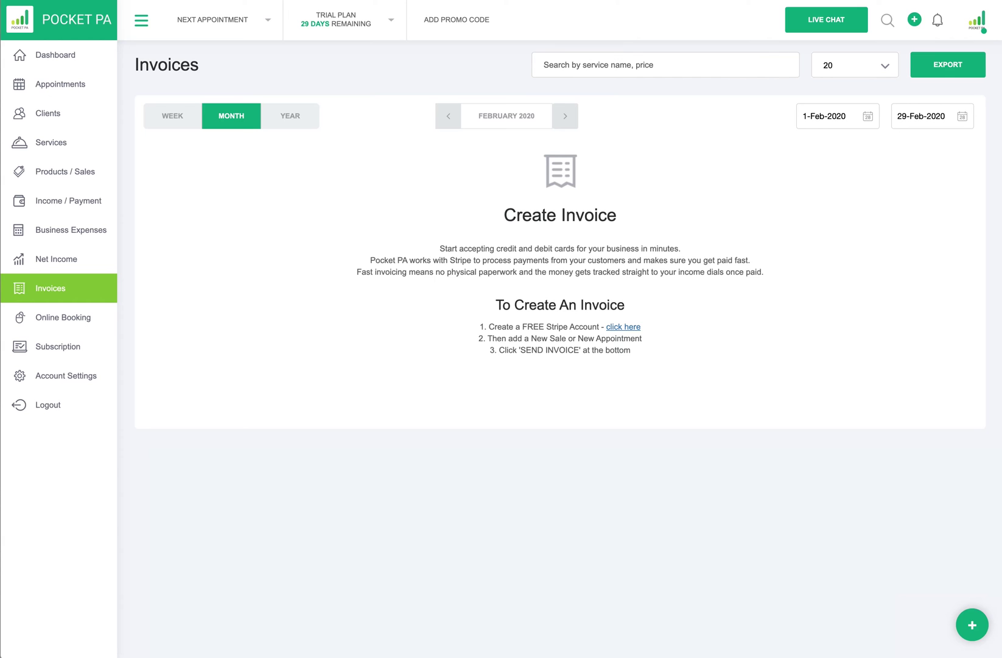
# Step: Switch back to Pocket PA, open a blank invoice form, then return to the Dashboard calendar
pyautogui.click(948, 566)
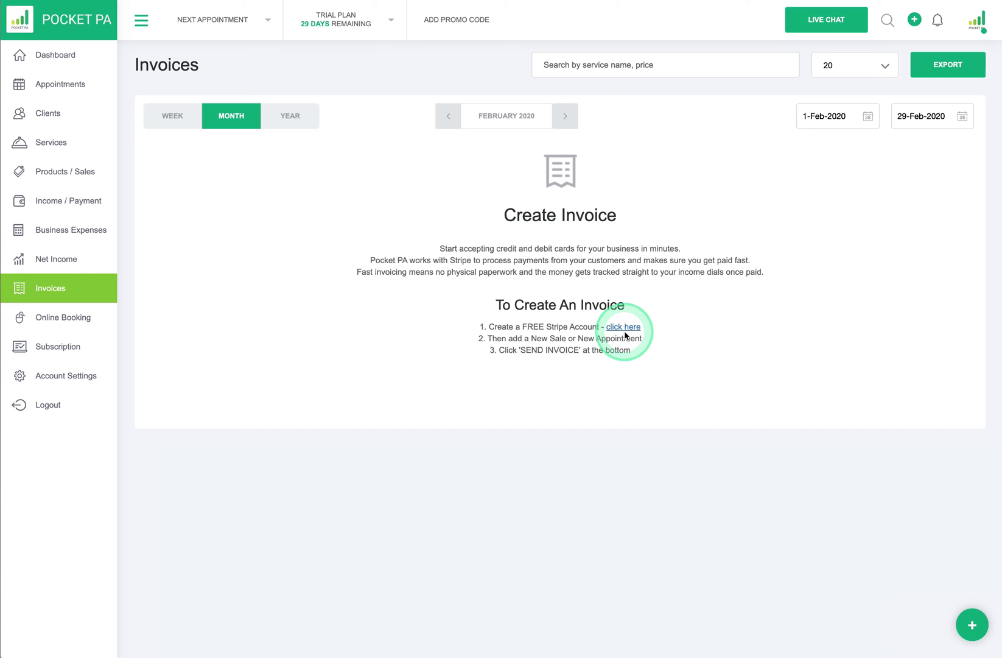
pyautogui.click(962, 614)
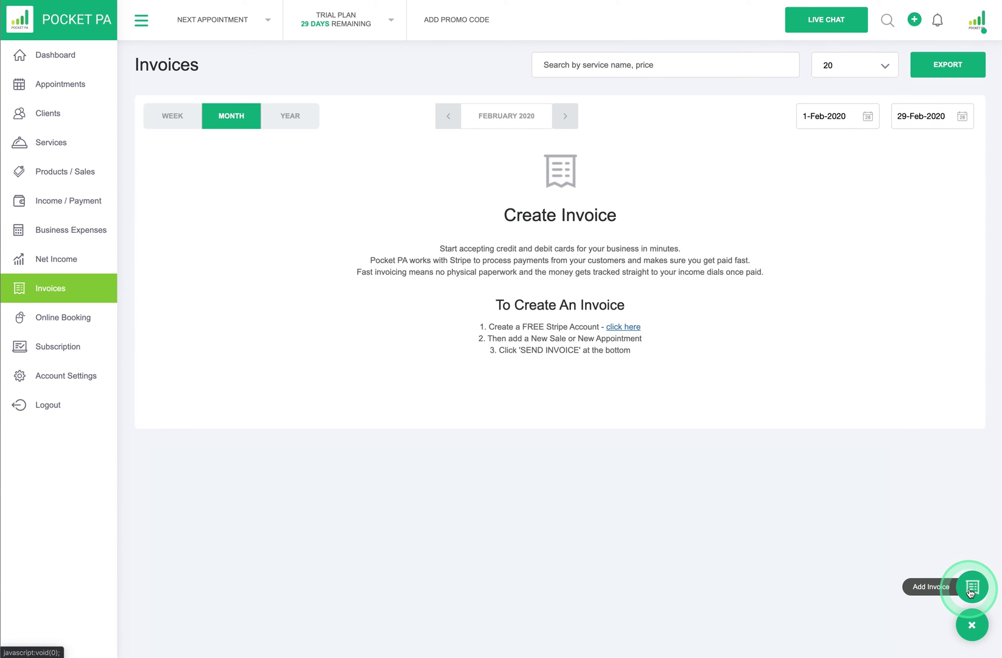
pyautogui.click(915, 20)
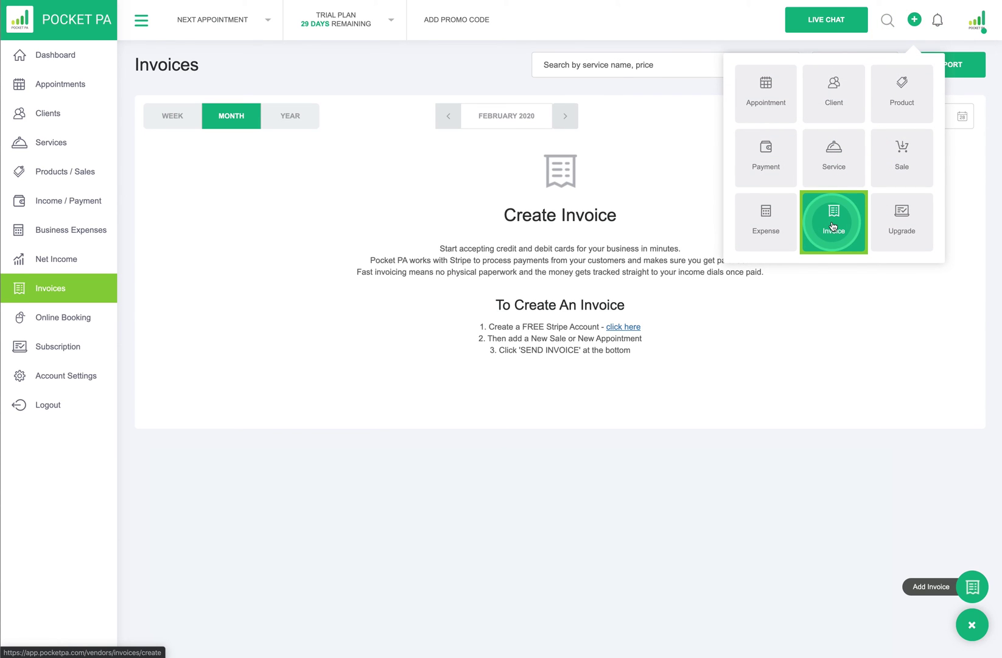
pyautogui.click(834, 226)
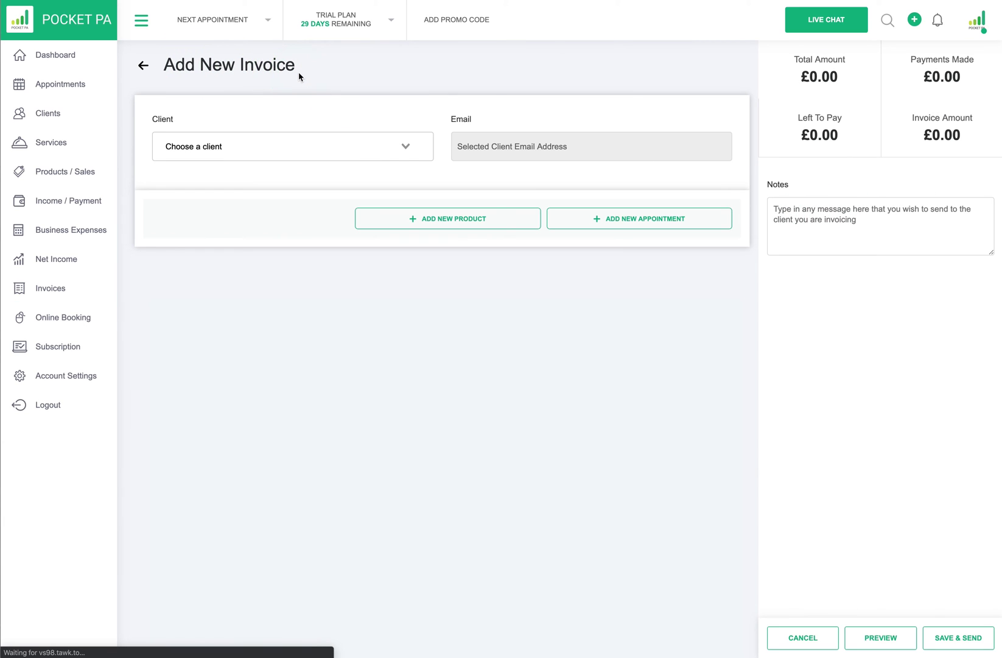
pyautogui.click(65, 58)
pyautogui.scroll(-7, 291, 422)
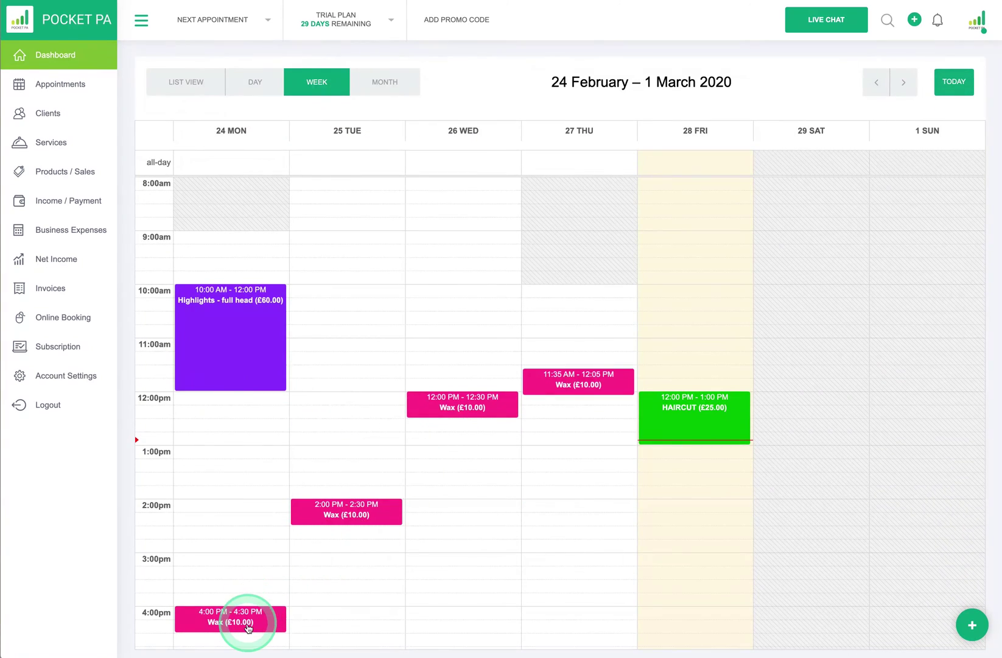
# Step: View the full details of the 24 Feb 4:00 PM Wax appointment, then go back
pyautogui.click(248, 627)
pyautogui.click(361, 611)
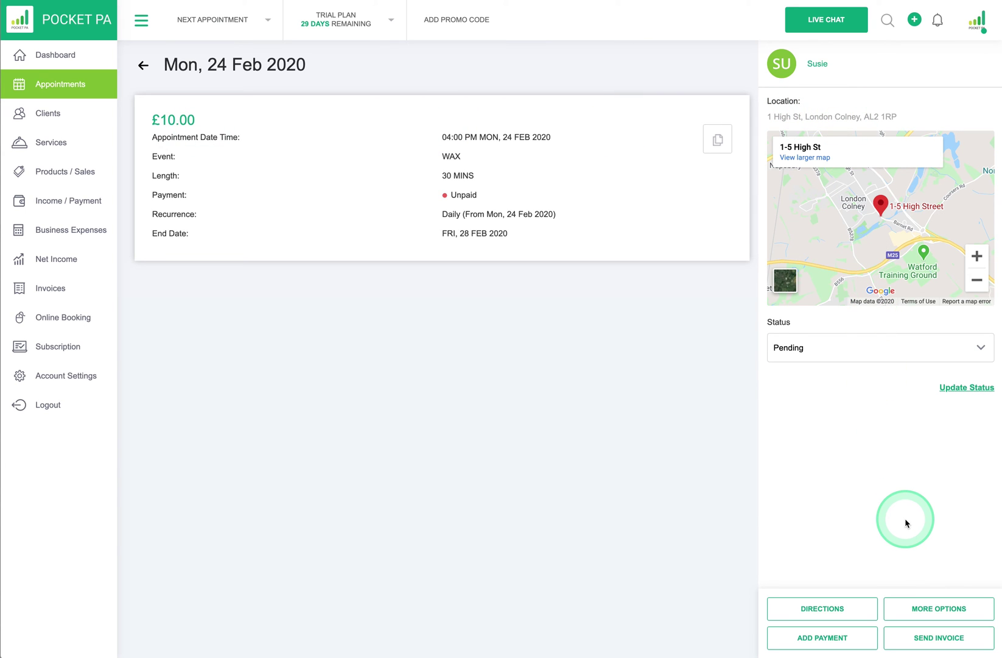
pyautogui.click(144, 66)
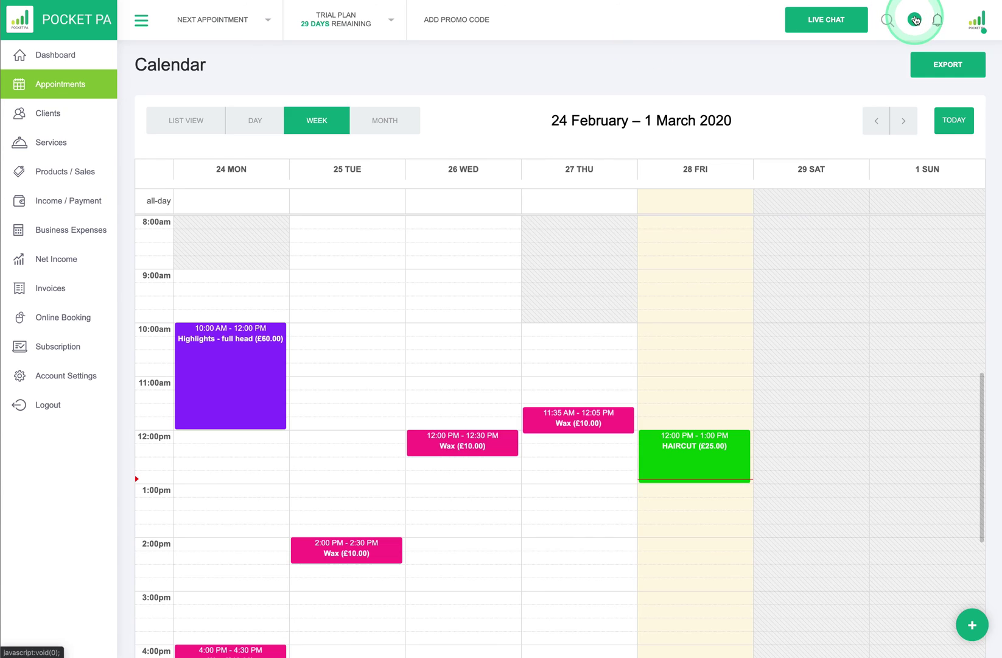
# Step: Start a new invoice from the quick-add menu and choose the client in the Client dropdown
pyautogui.click(915, 20)
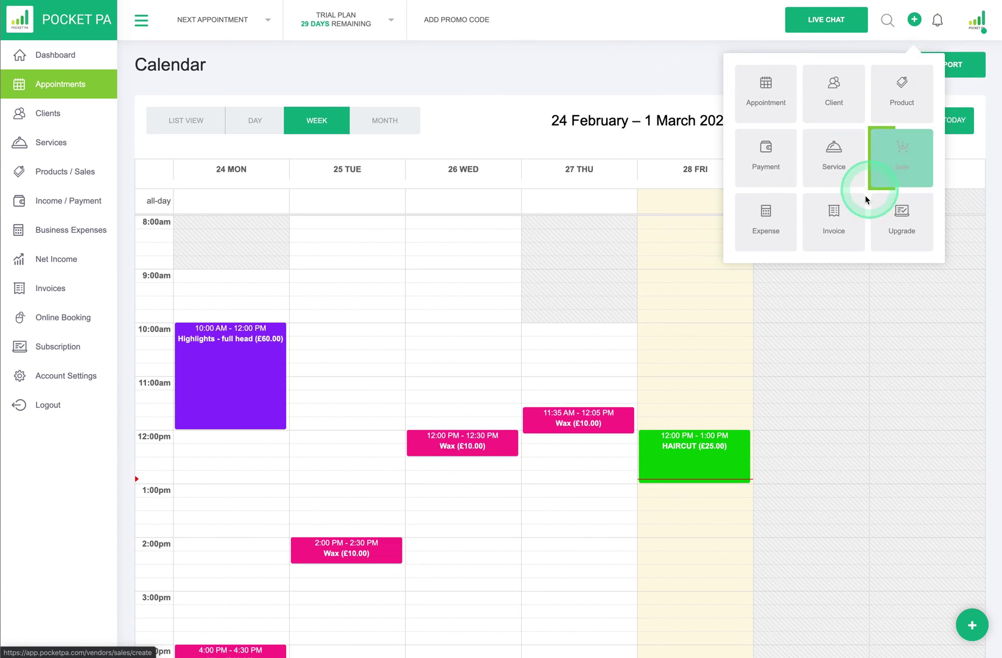
pyautogui.click(834, 226)
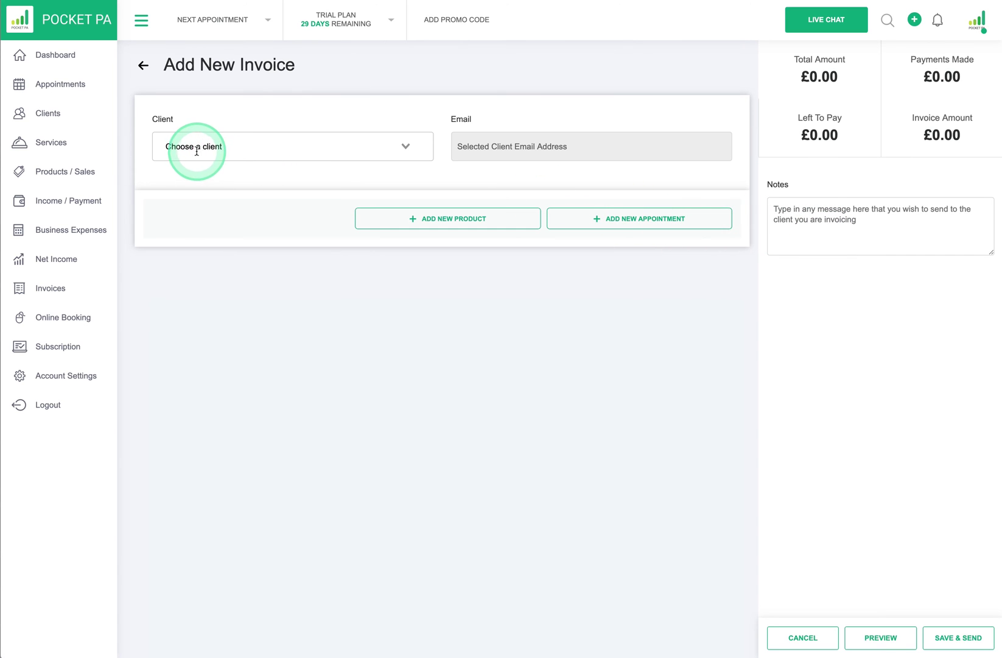
pyautogui.click(407, 146)
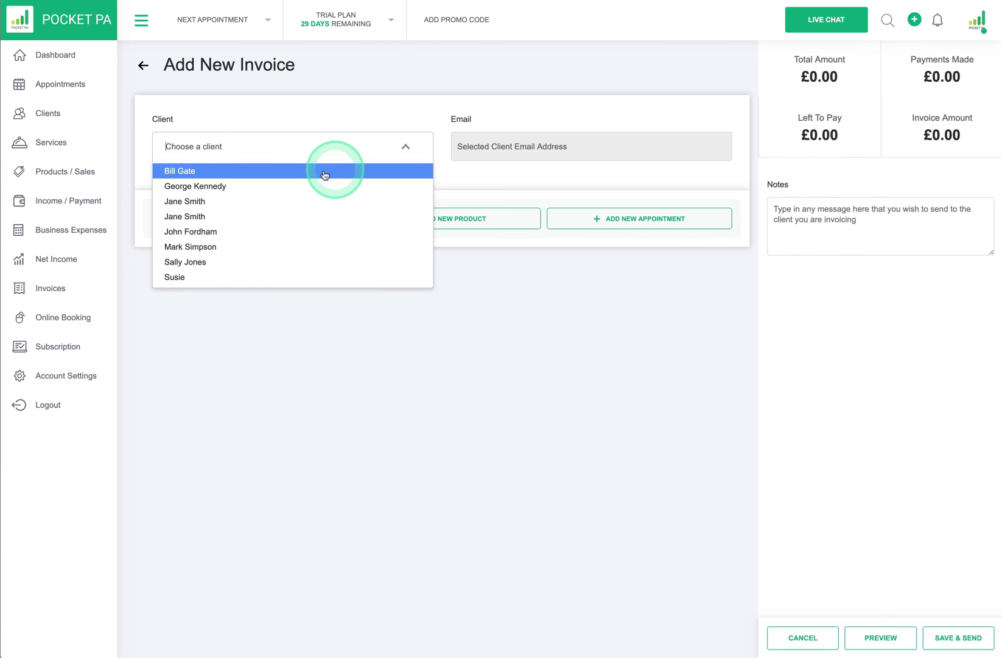
pyautogui.write('su')
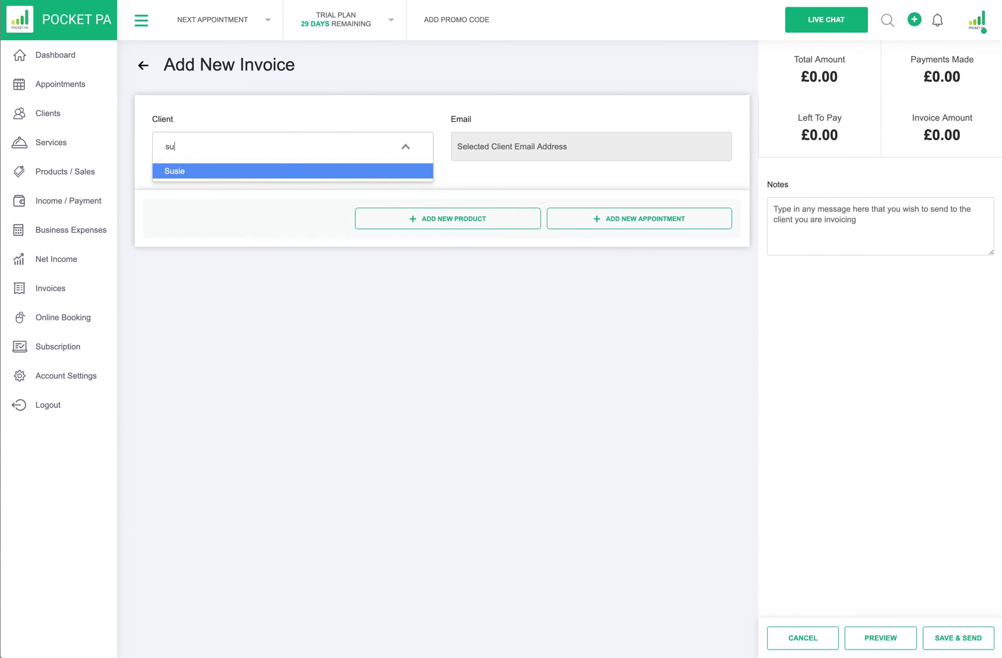
pyautogui.click(245, 173)
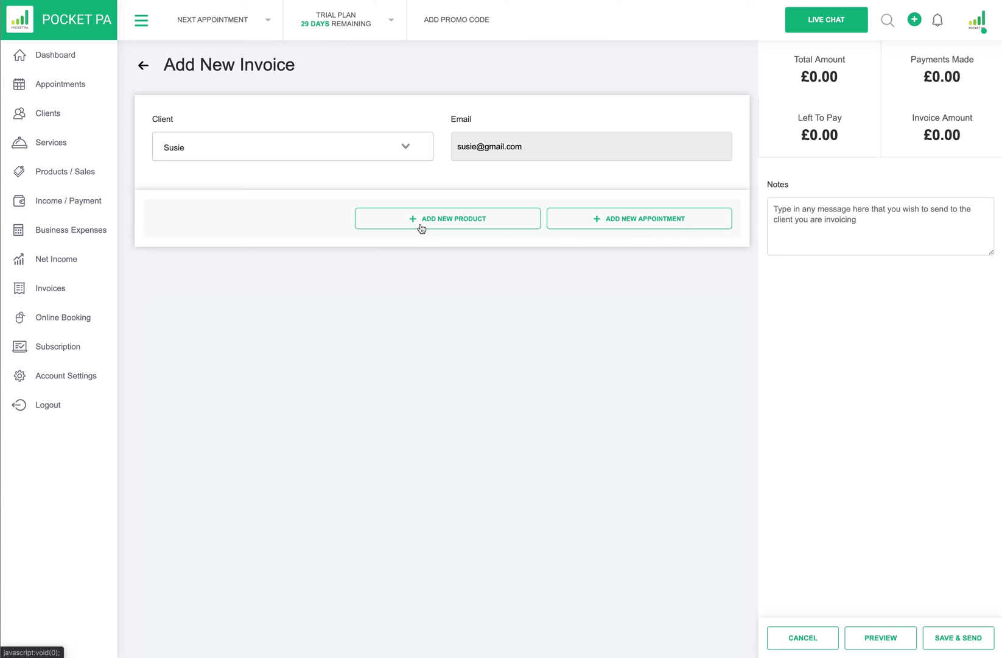
# Step: Add two Wax appointment lines, 24 Feb 4:00 PM and 26 Feb 12:00 PM, at £10.00 each
pyautogui.click(639, 220)
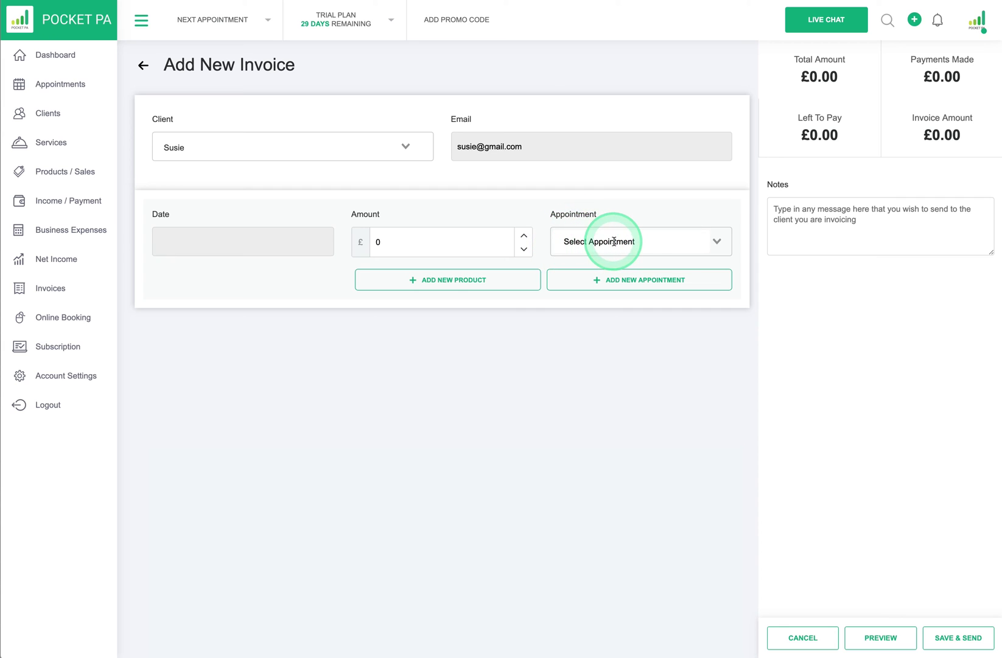
pyautogui.click(717, 241)
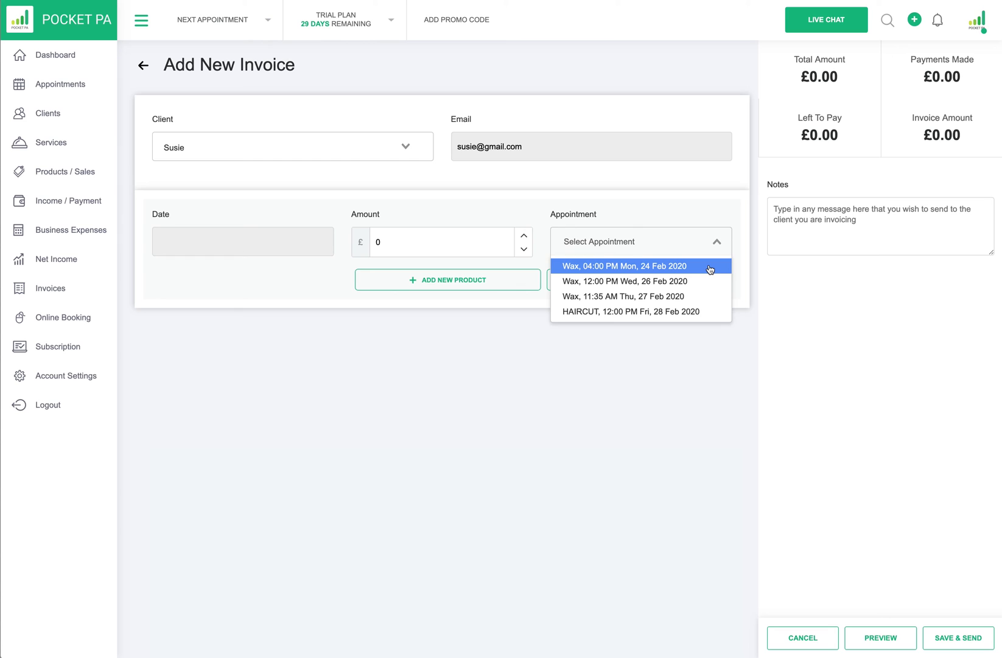
pyautogui.click(690, 268)
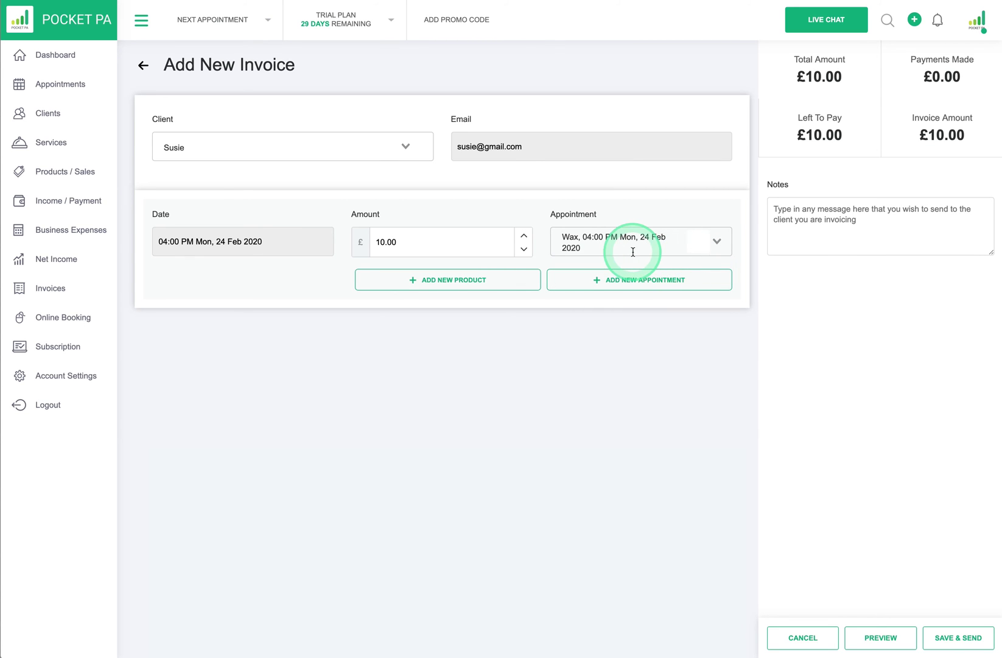
pyautogui.click(593, 251)
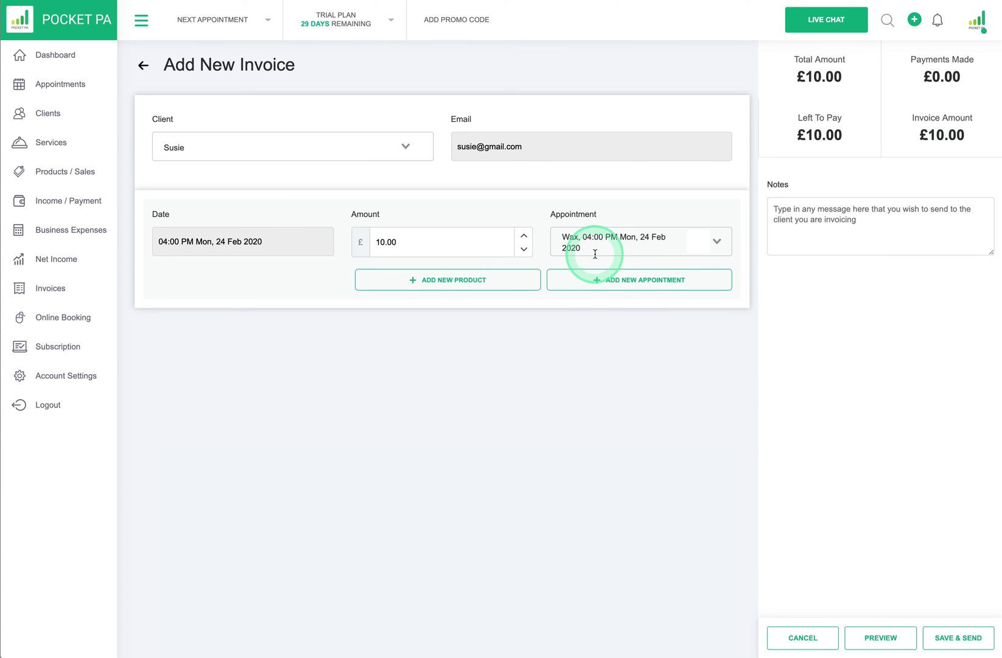
pyautogui.click(583, 254)
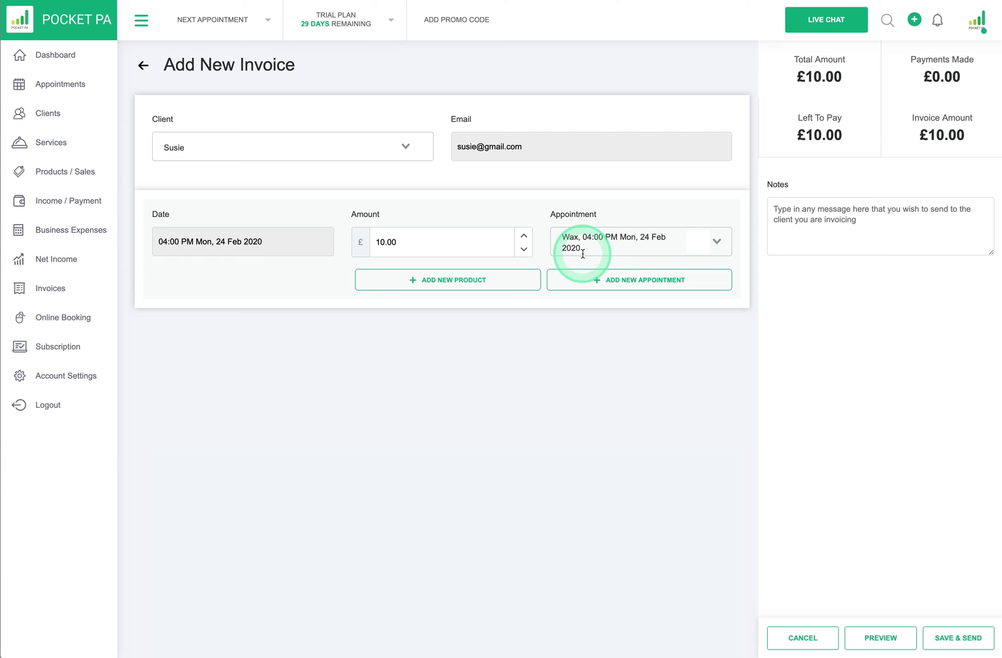
pyautogui.click(383, 249)
pyautogui.click(385, 243)
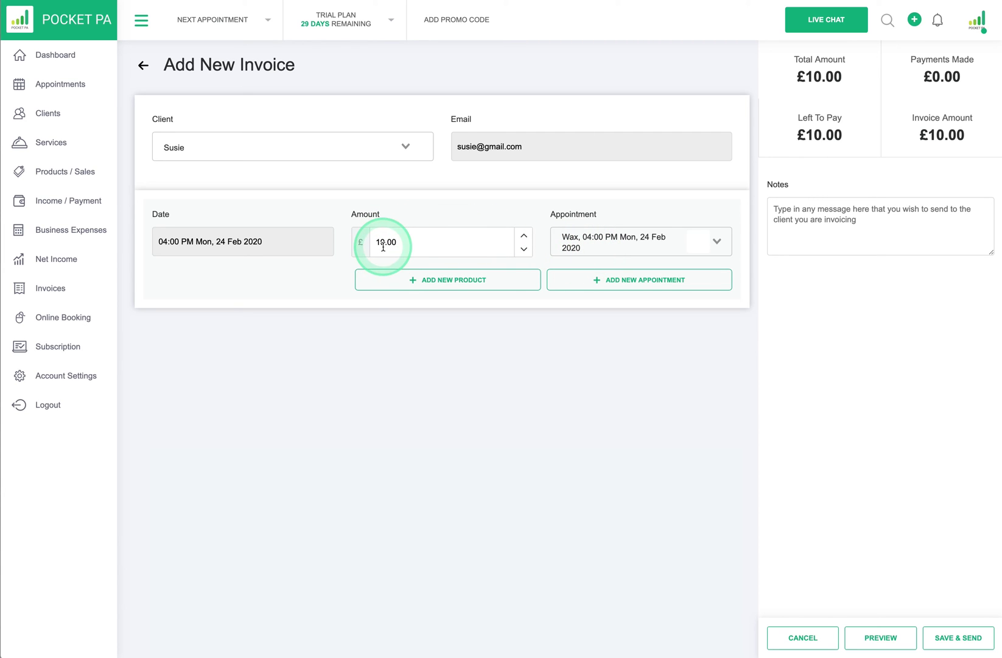
pyautogui.click(847, 80)
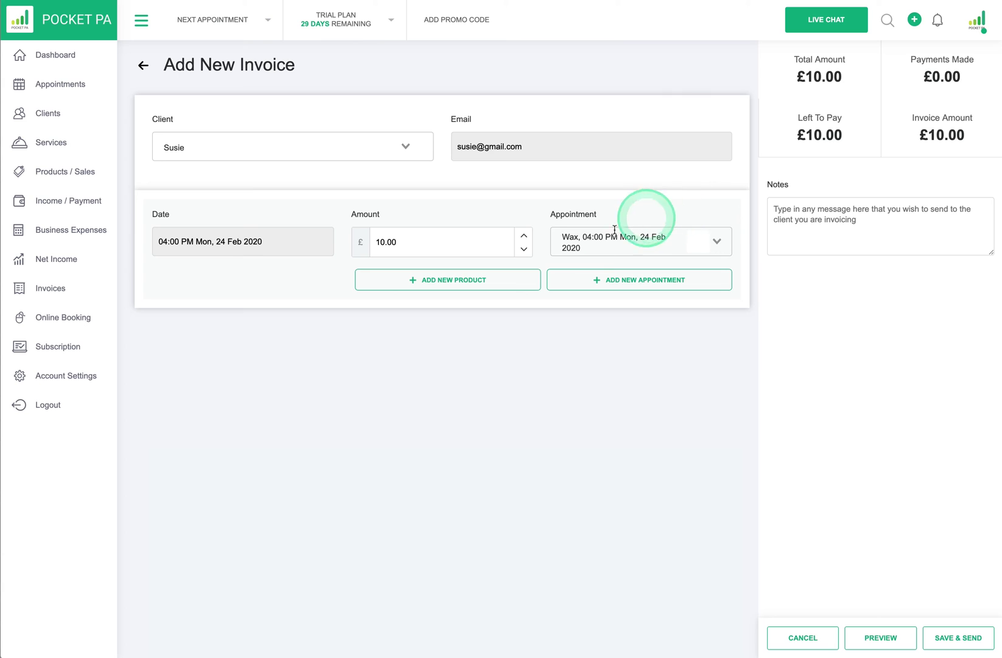
pyautogui.click(633, 280)
pyautogui.click(645, 362)
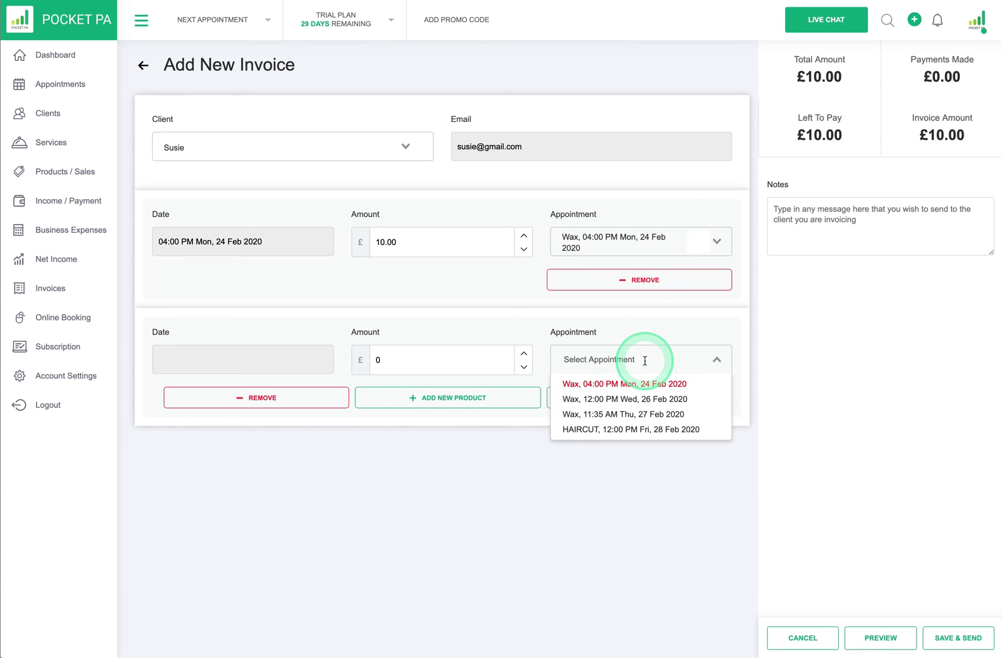
pyautogui.click(622, 399)
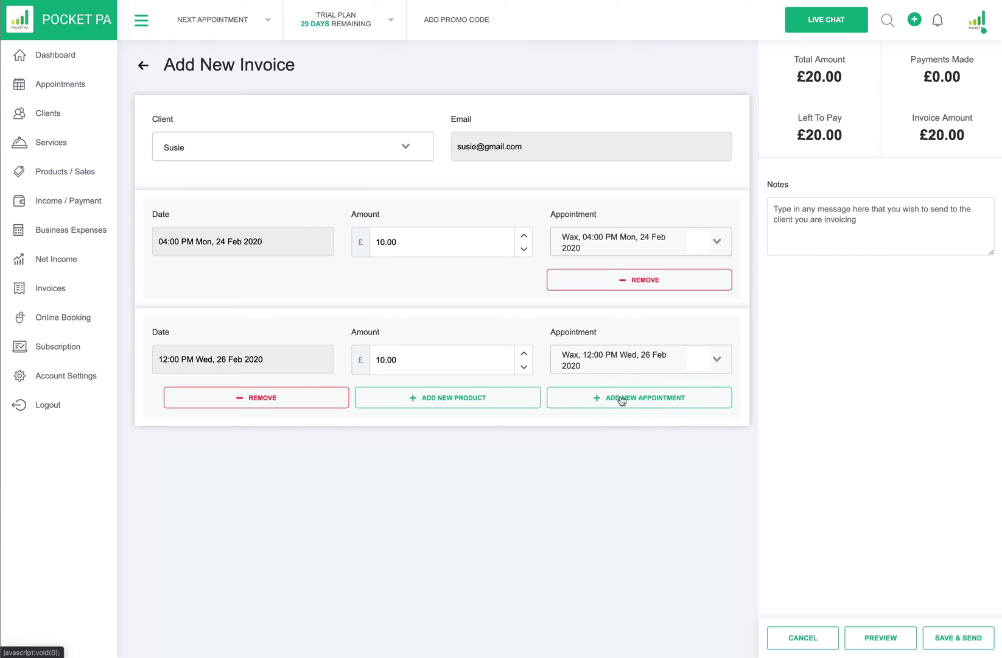
pyautogui.click(621, 399)
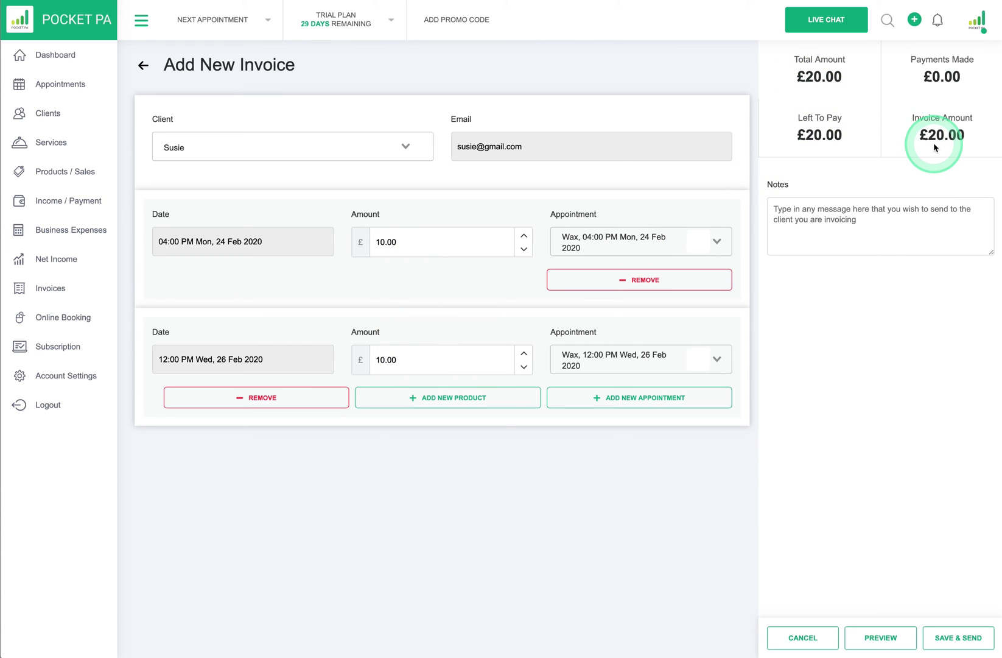
# Step: Add a Blue TShirt product line to the invoice
pyautogui.click(459, 403)
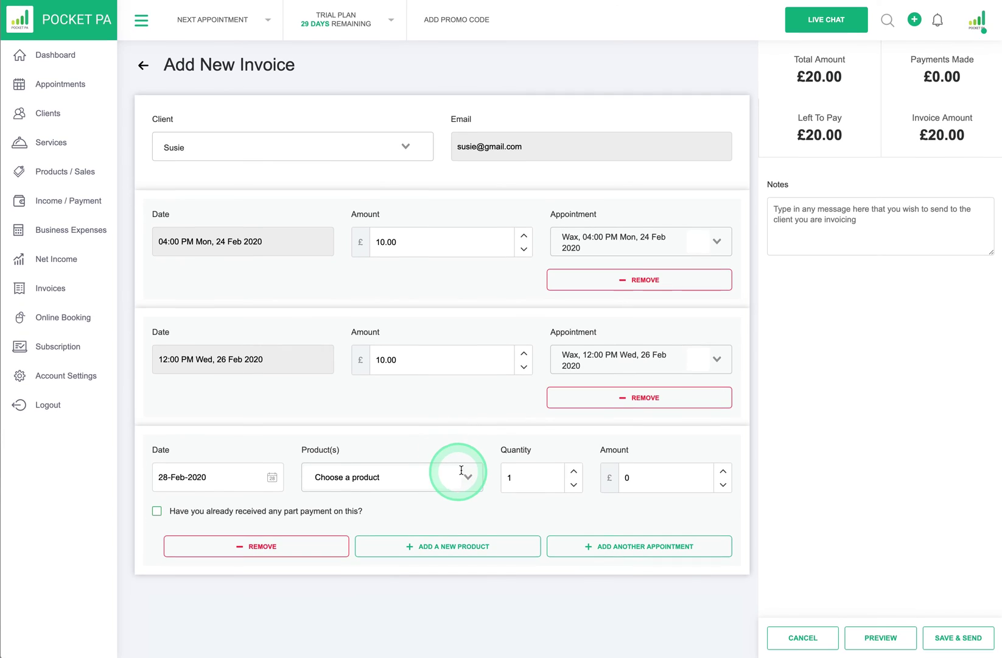
pyautogui.click(461, 471)
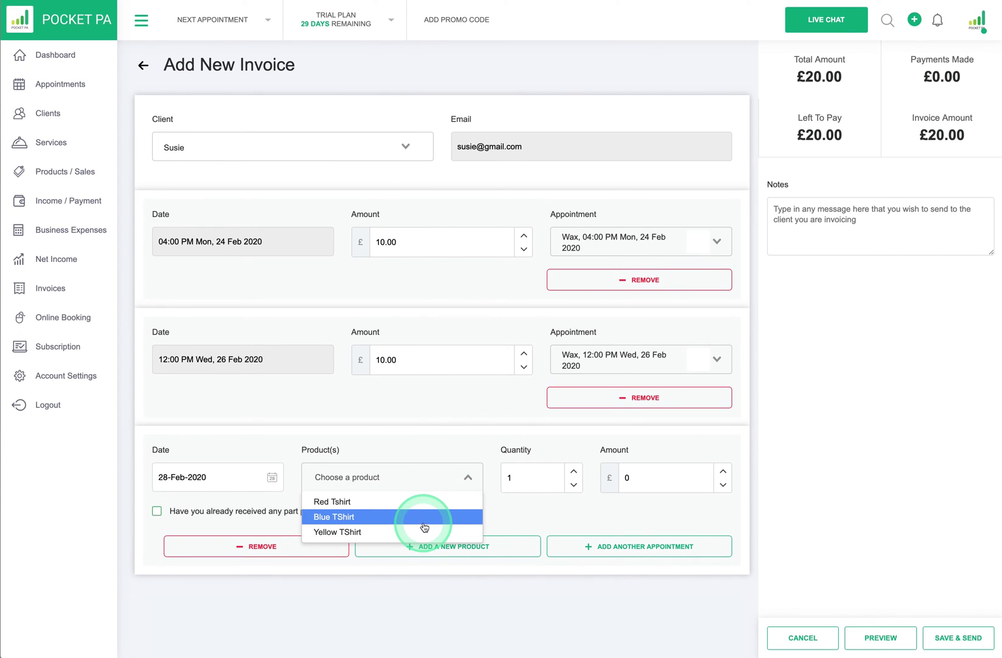
pyautogui.click(424, 525)
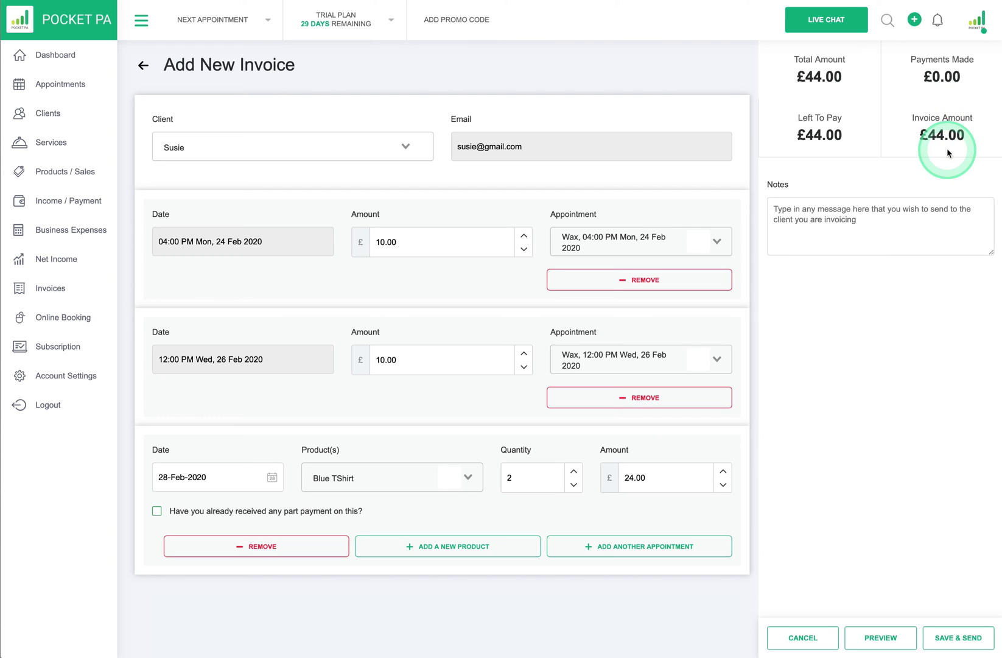
# Step: Change both Wax line amounts to £5.00 and set the Blue TShirt amount to £10.00
pyautogui.click(385, 242)
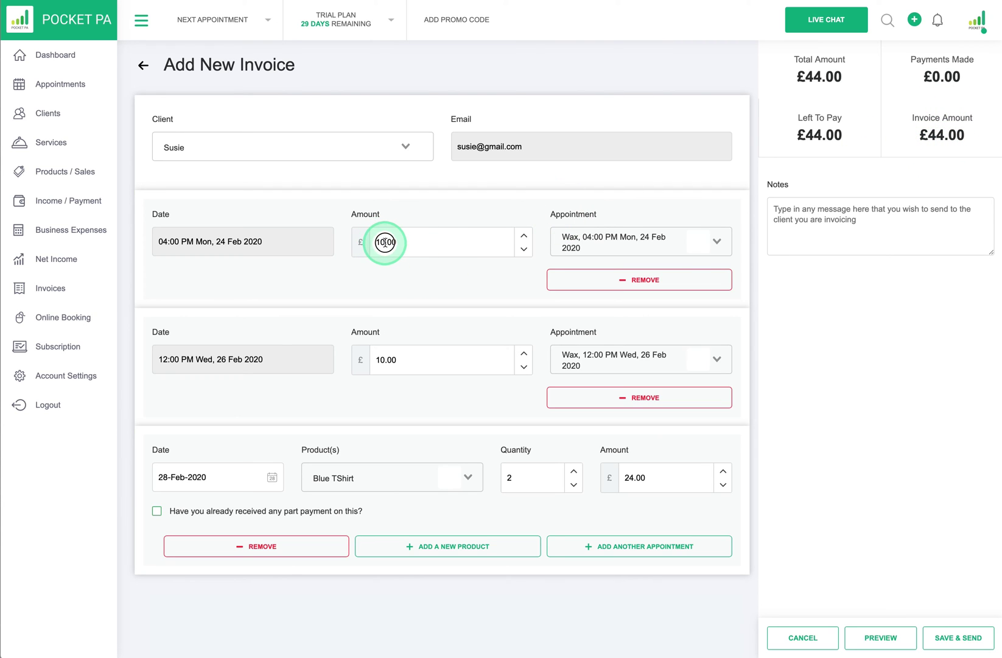
pyautogui.moveTo(385, 242); pyautogui.dragTo(375, 242)
pyautogui.write('5')
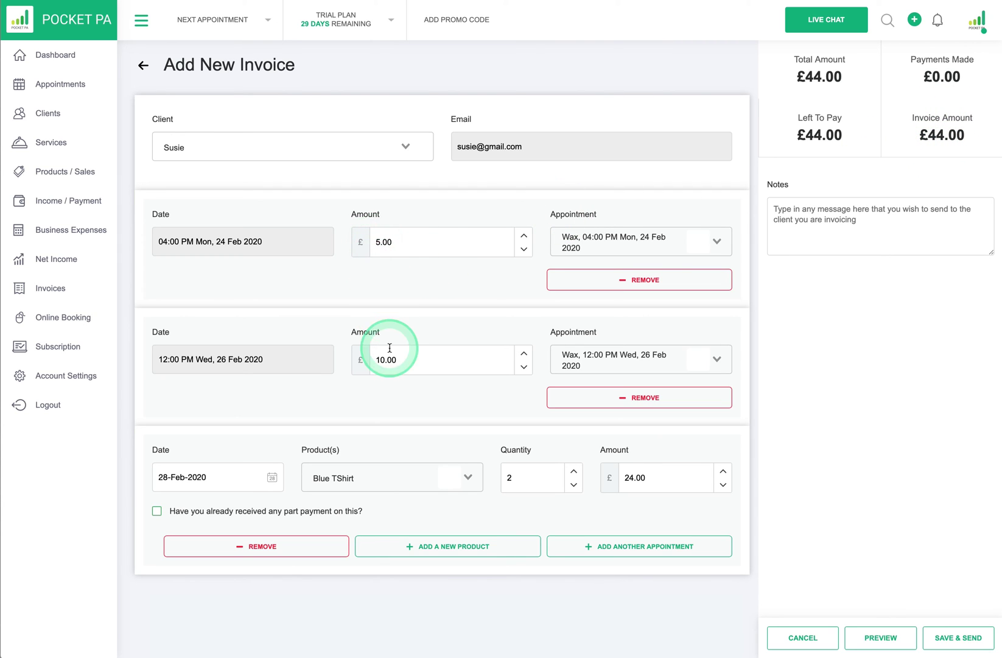
pyautogui.doubleClick(383, 359)
pyautogui.click(385, 359)
pyautogui.moveTo(385, 359); pyautogui.dragTo(372, 359)
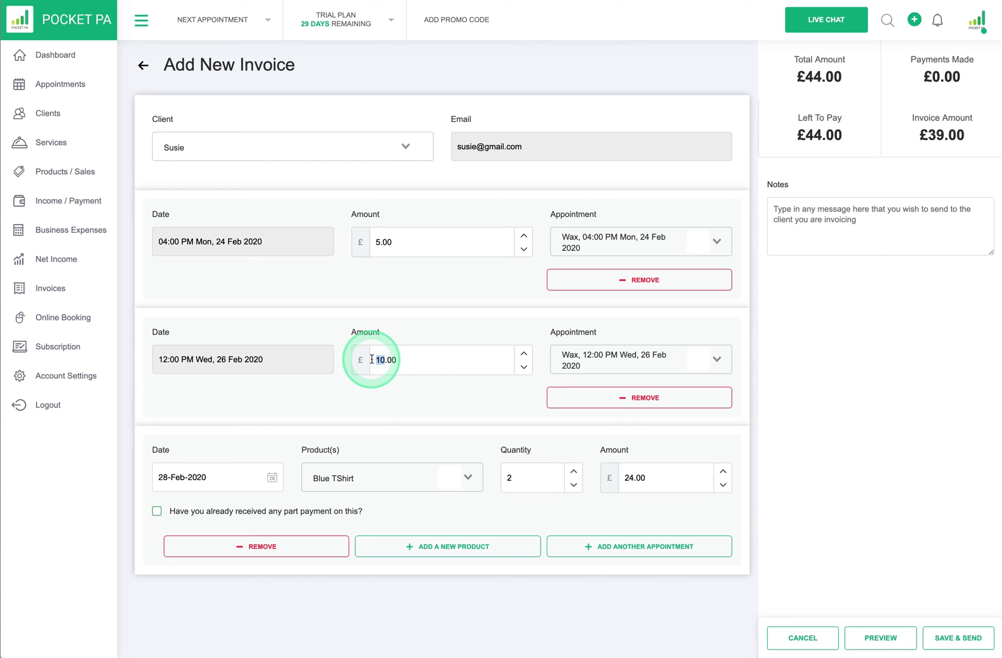
pyautogui.write('5')
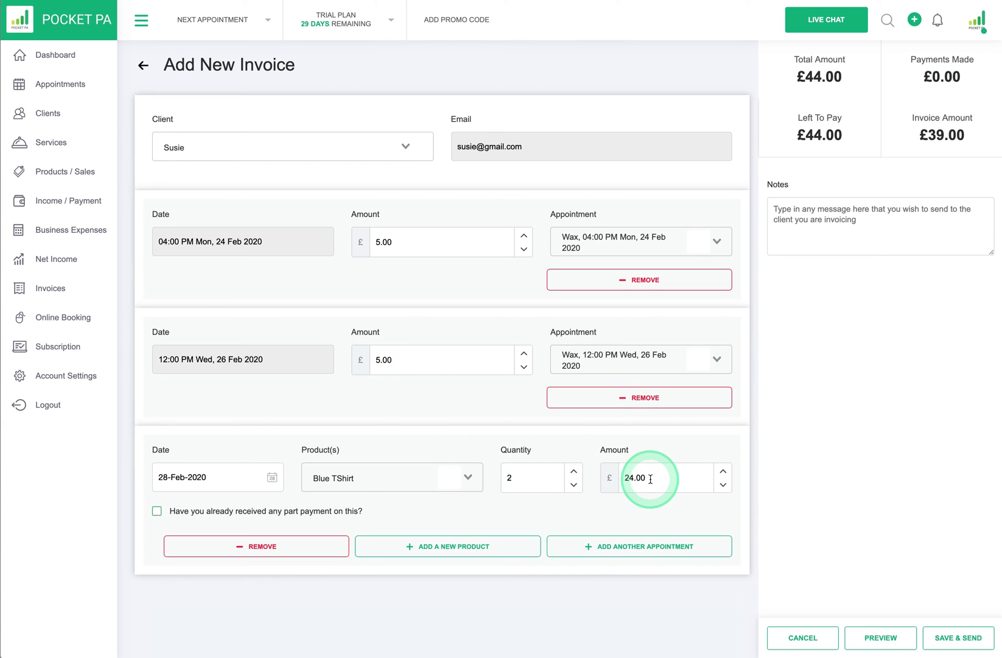
pyautogui.click(650, 478)
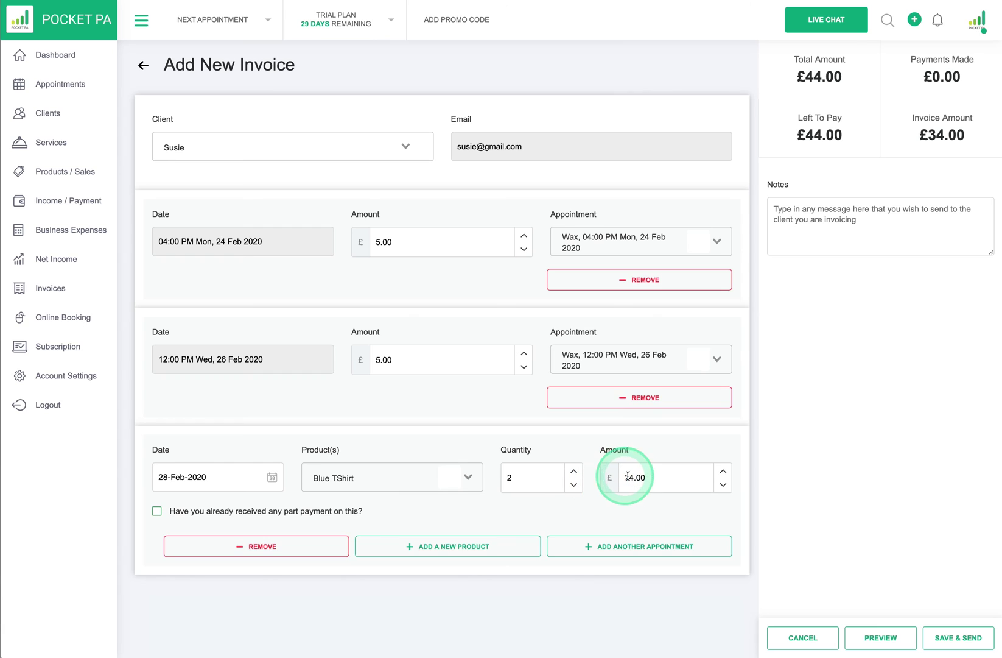
pyautogui.moveTo(634, 480); pyautogui.dragTo(622, 480)
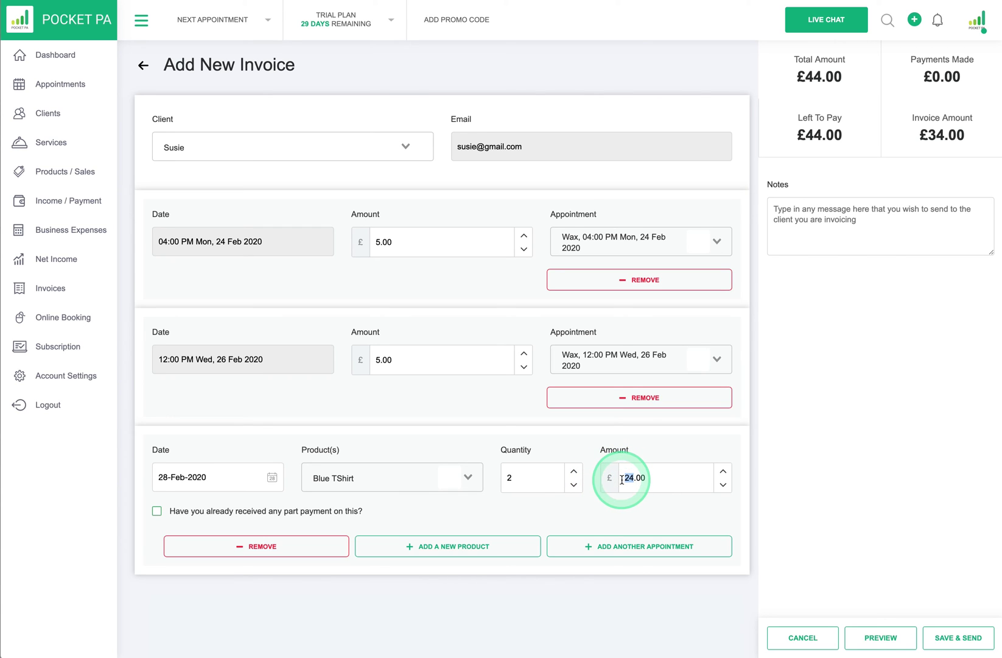
pyautogui.write('10')
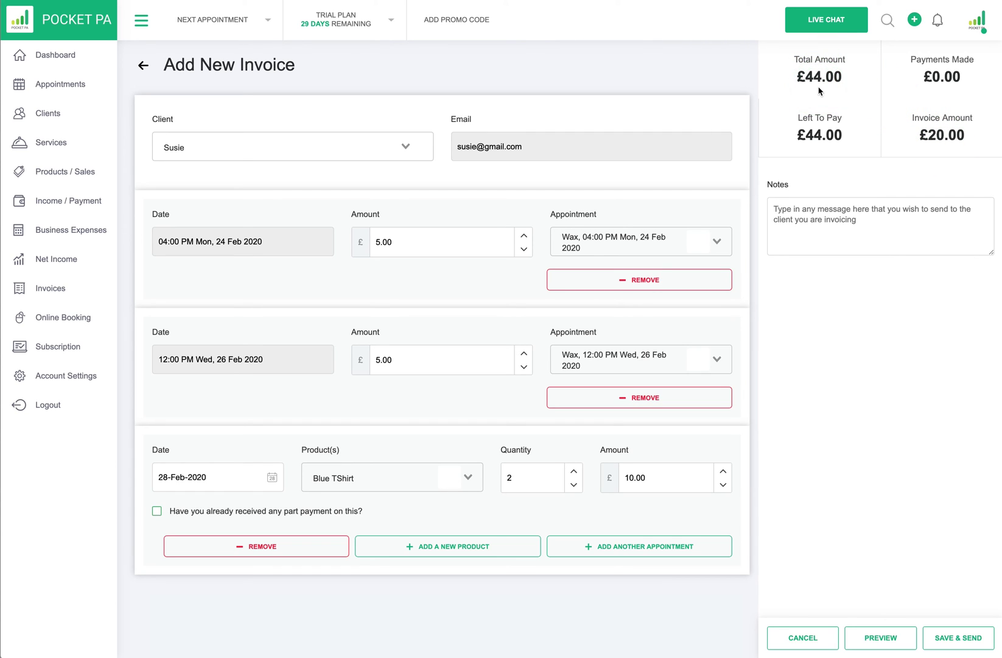
# Step: Enter the note 'CUSTOMISE YOUR INVOICE WITH YOUR OWN NOTES' and delete the stray H before YOUR
pyautogui.click(780, 208)
pyautogui.click(781, 209)
pyautogui.write('cu')
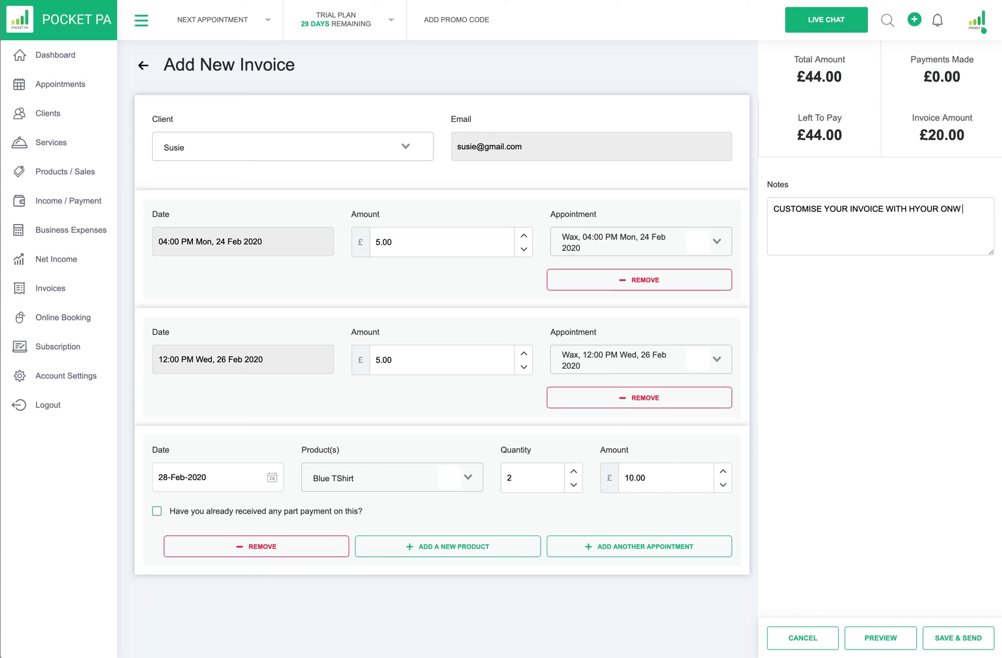
pyautogui.write('S')
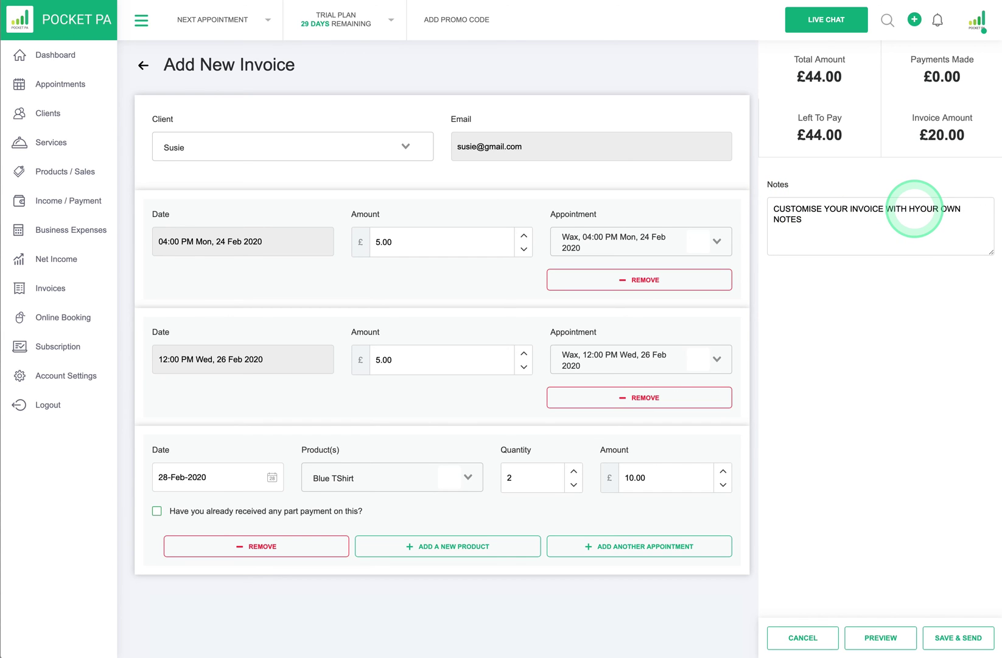
pyautogui.click(915, 208)
pyautogui.press('BackSpace')
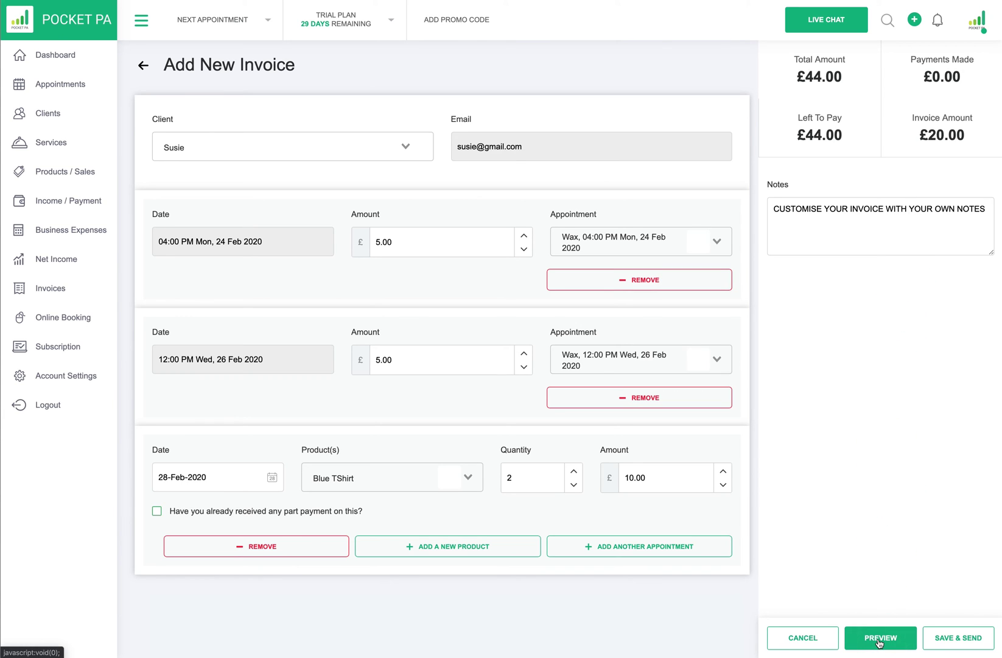
pyautogui.click(879, 642)
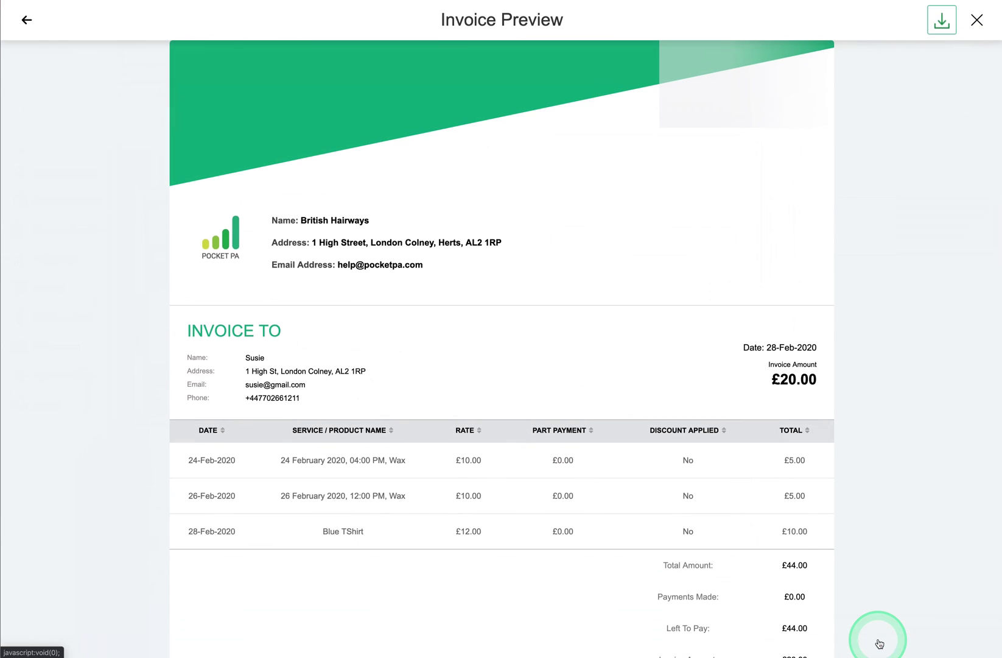
pyautogui.scroll(-1, 533, 501)
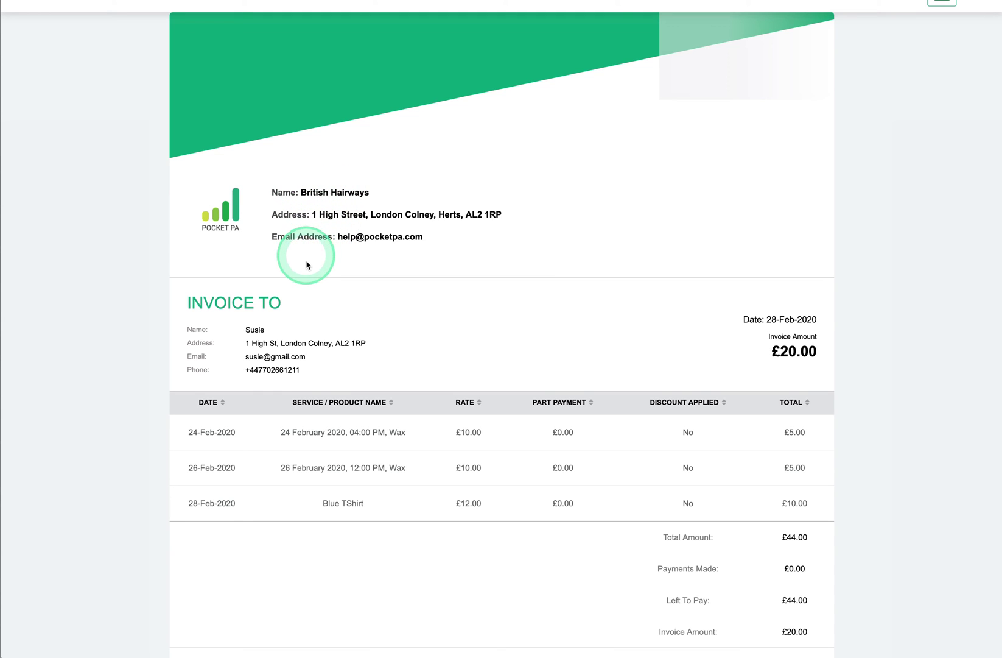
pyautogui.scroll(-1, 259, 341)
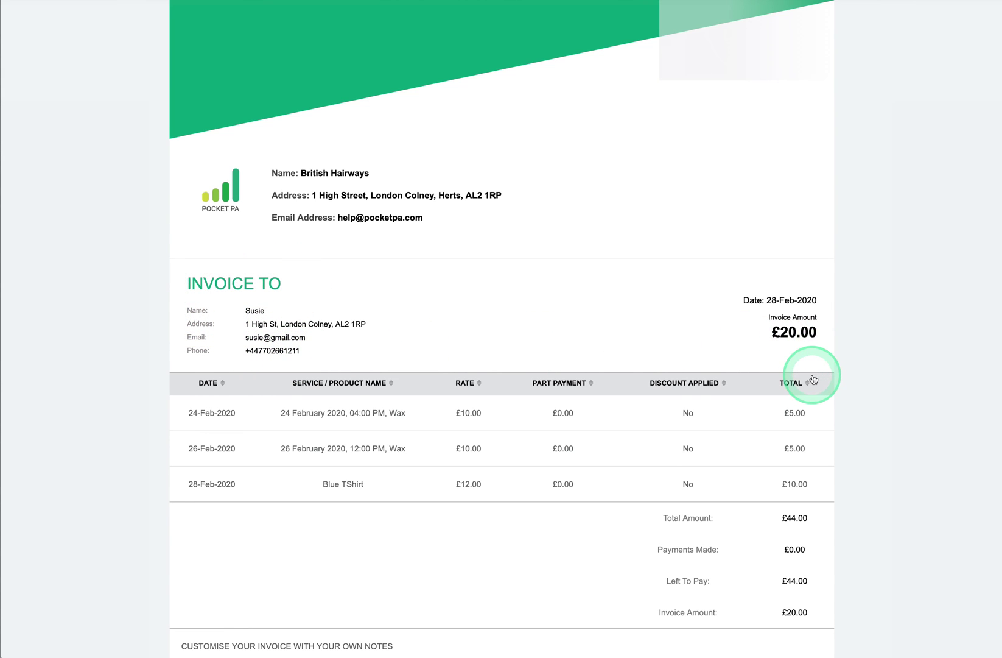
pyautogui.scroll(-2, 814, 379)
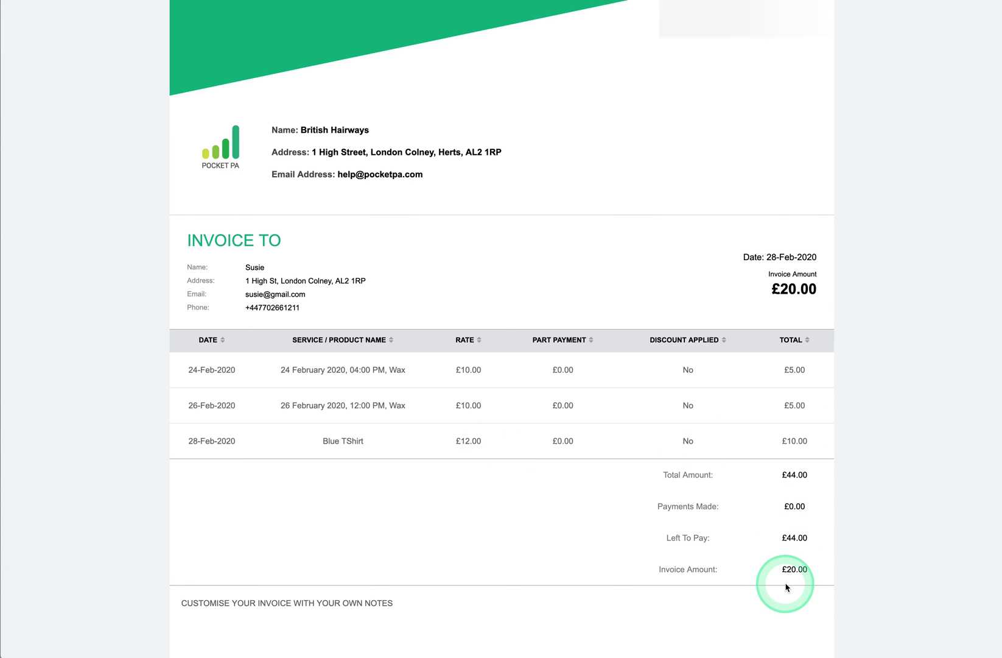
pyautogui.scroll(-2, 786, 586)
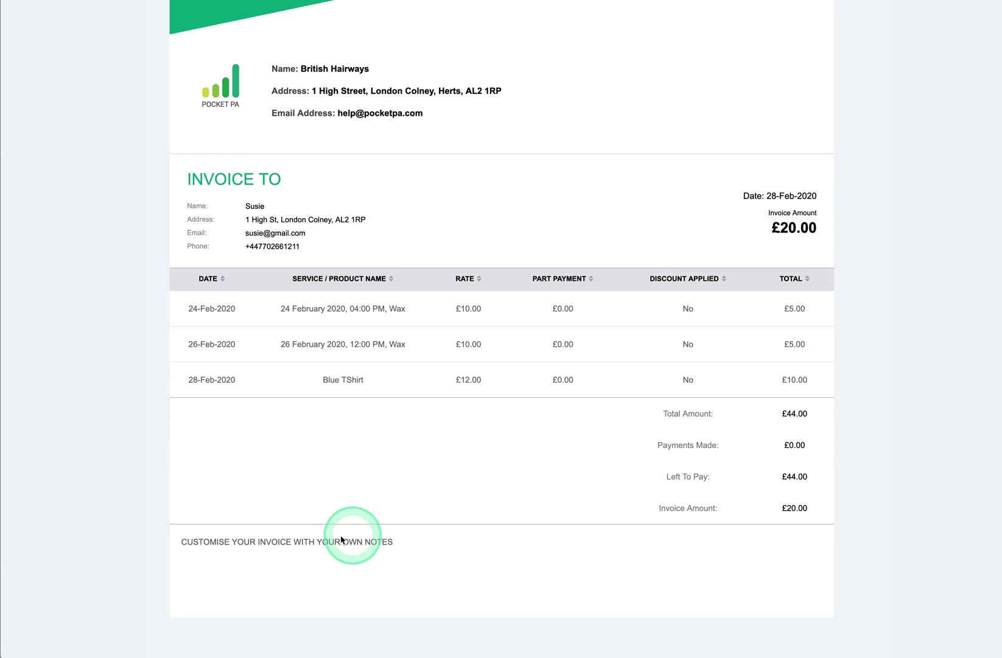
pyautogui.scroll(5, 325, 537)
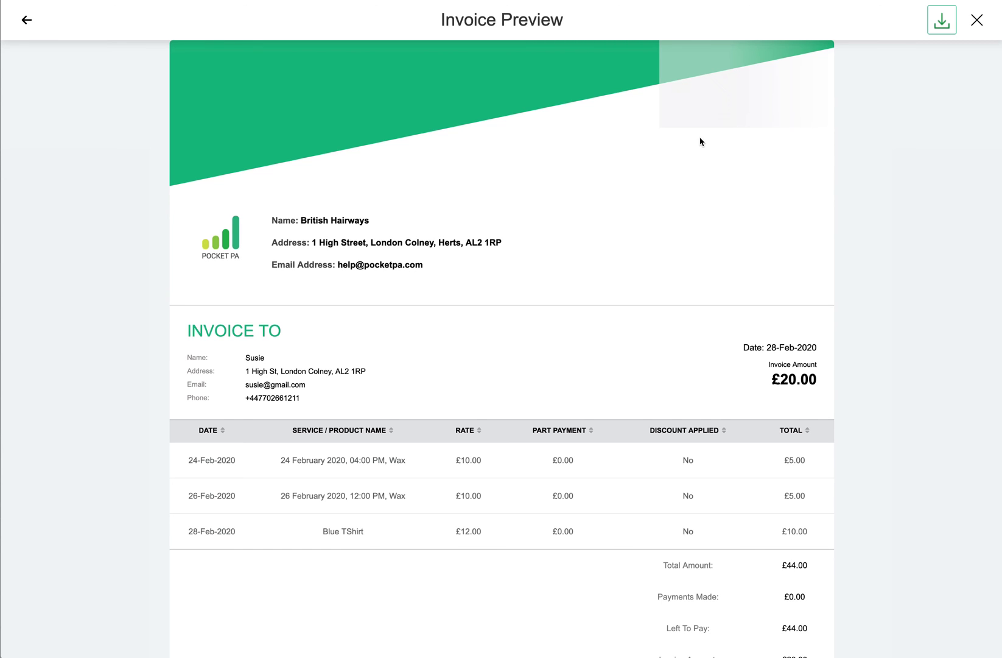
pyautogui.scroll(-2, 775, 509)
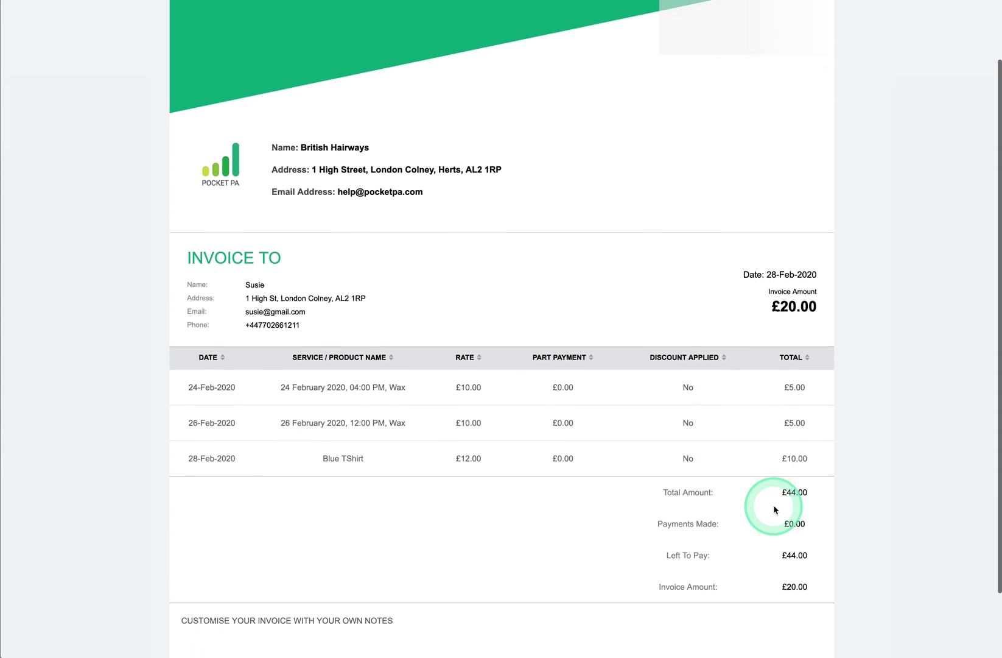
pyautogui.scroll(2, 744, 543)
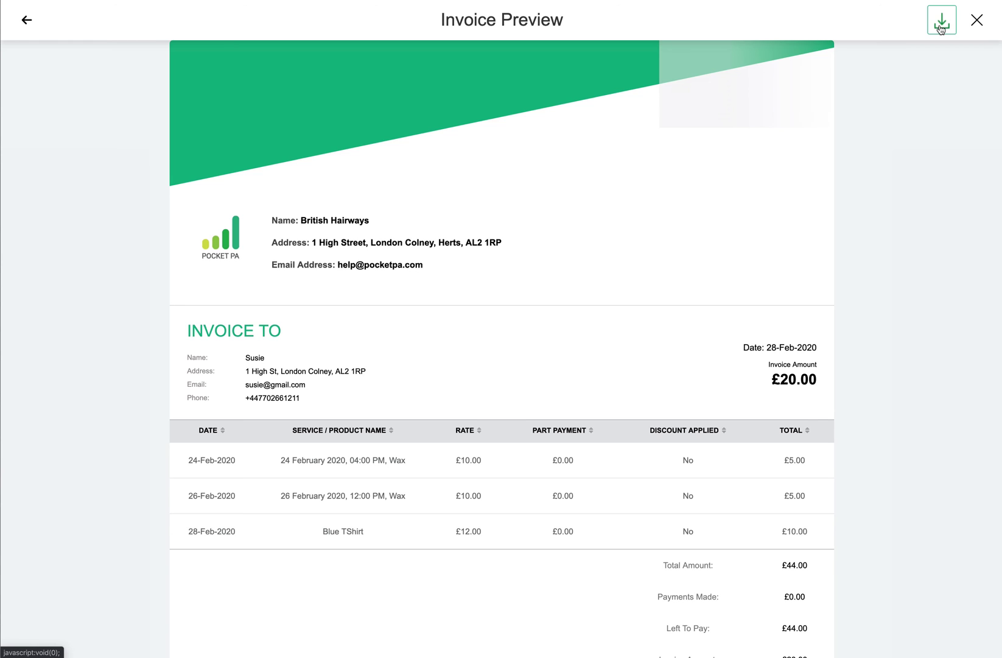
pyautogui.click(943, 23)
pyautogui.click(977, 22)
pyautogui.click(28, 22)
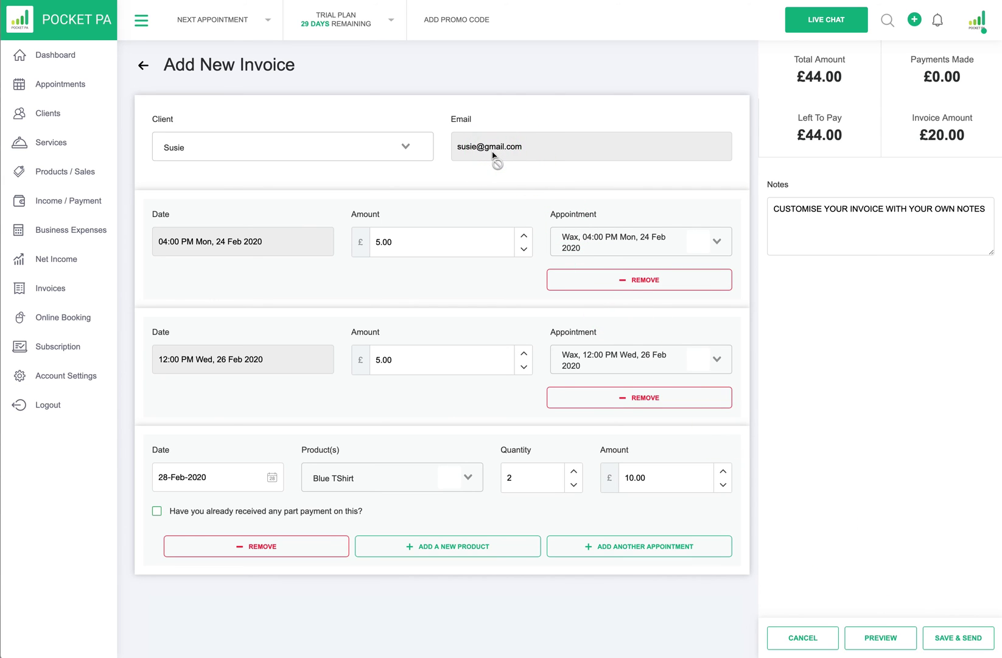
# Step: Save and send Susie's £20.00 invoice, then acknowledge the Success message
pyautogui.click(493, 156)
pyautogui.click(955, 640)
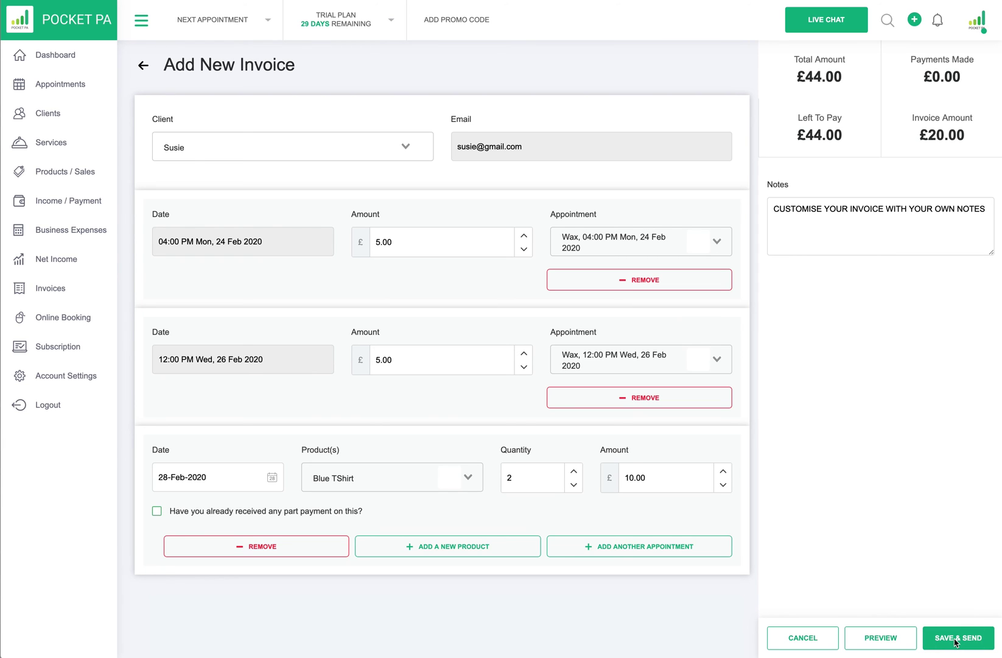
pyautogui.click(955, 641)
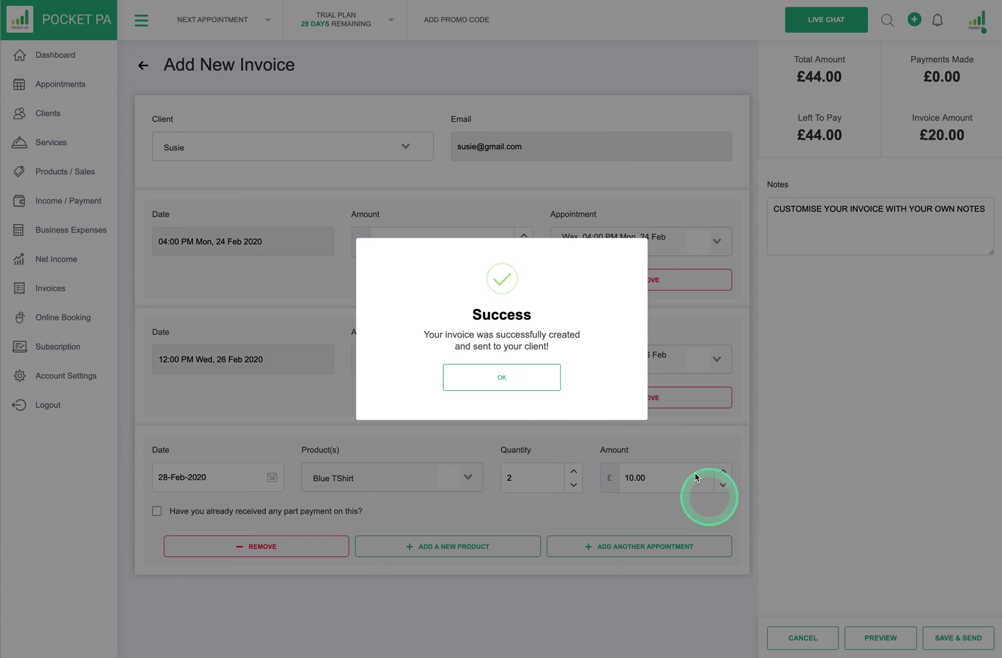
pyautogui.click(504, 377)
pyautogui.click(505, 376)
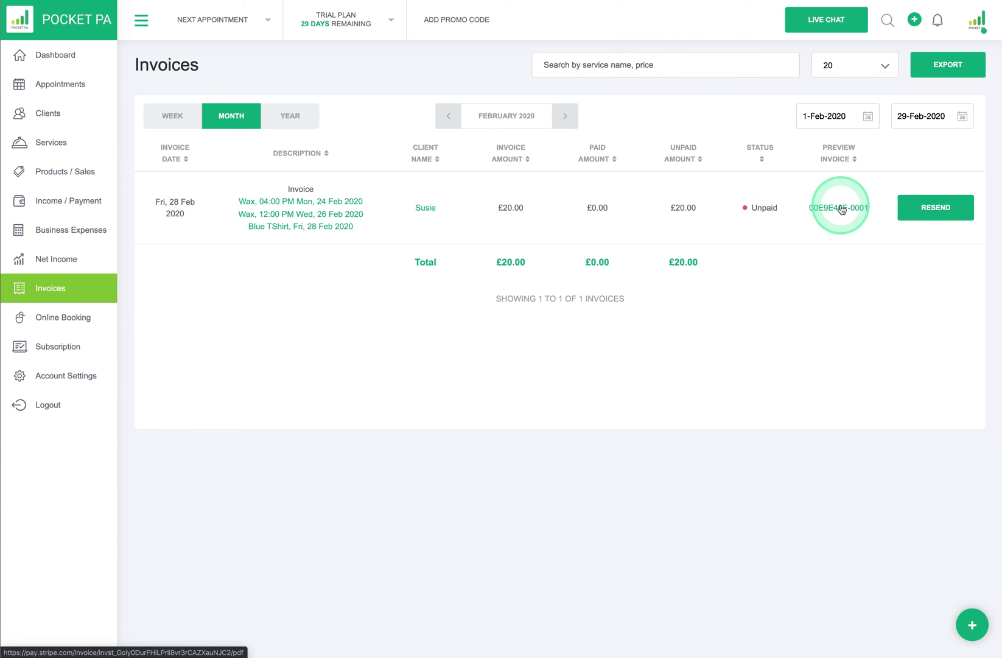
# Step: Download Susie's invoice and open the PDF showing £20.00 due March 28, 2020
pyautogui.click(841, 209)
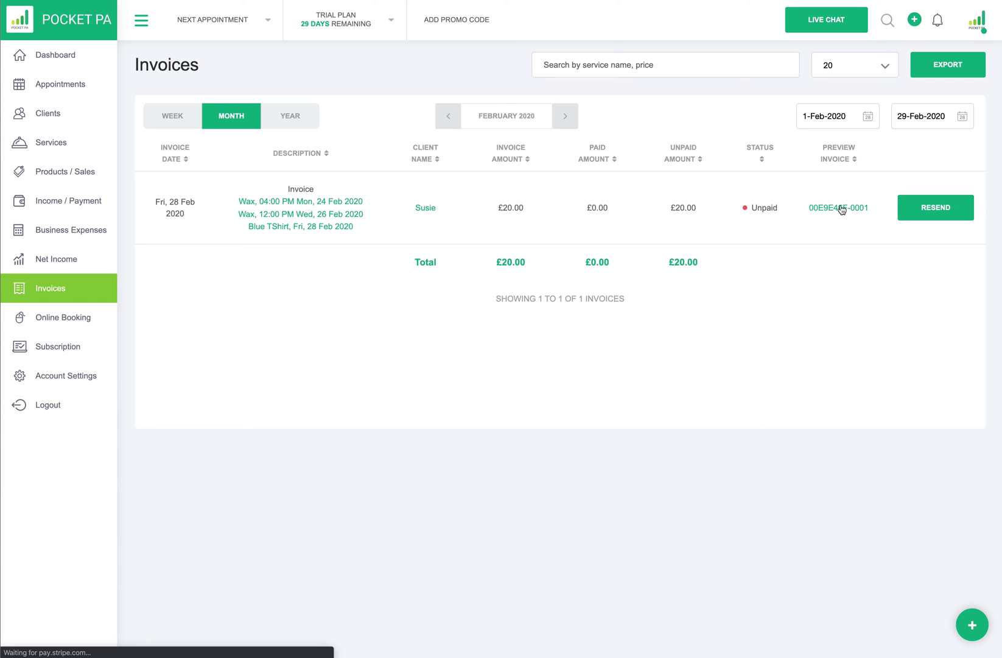
pyautogui.click(841, 209)
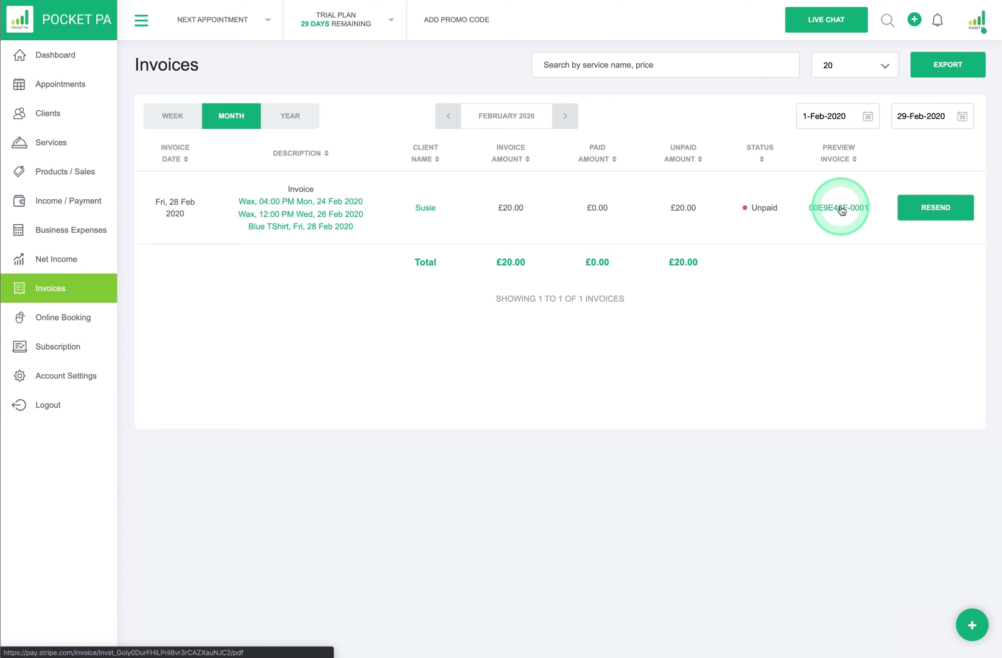
pyautogui.click(77, 631)
pyautogui.click(72, 644)
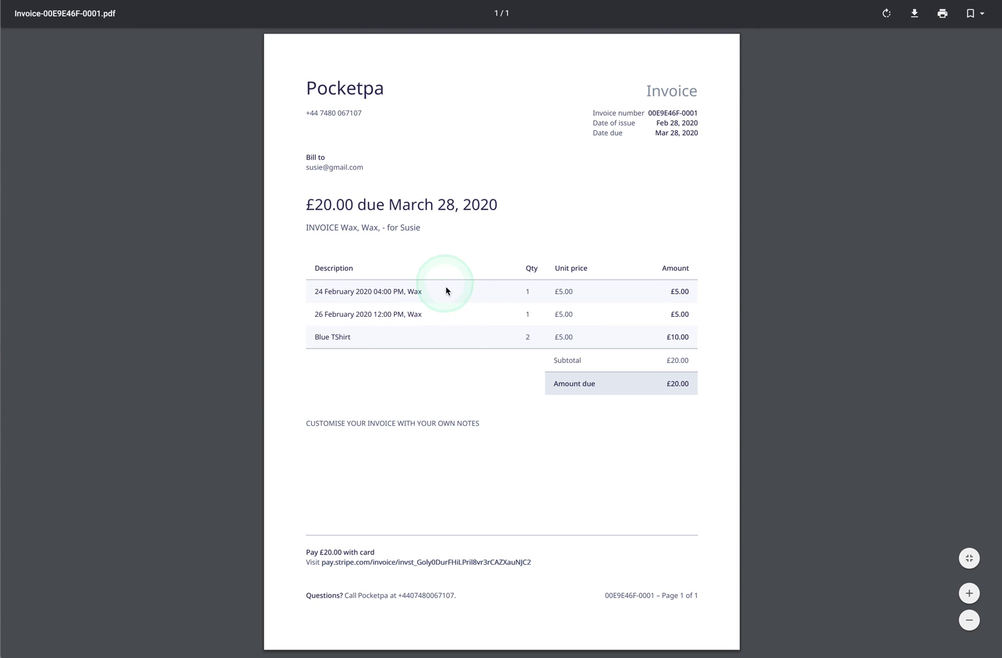
pyautogui.click(494, 263)
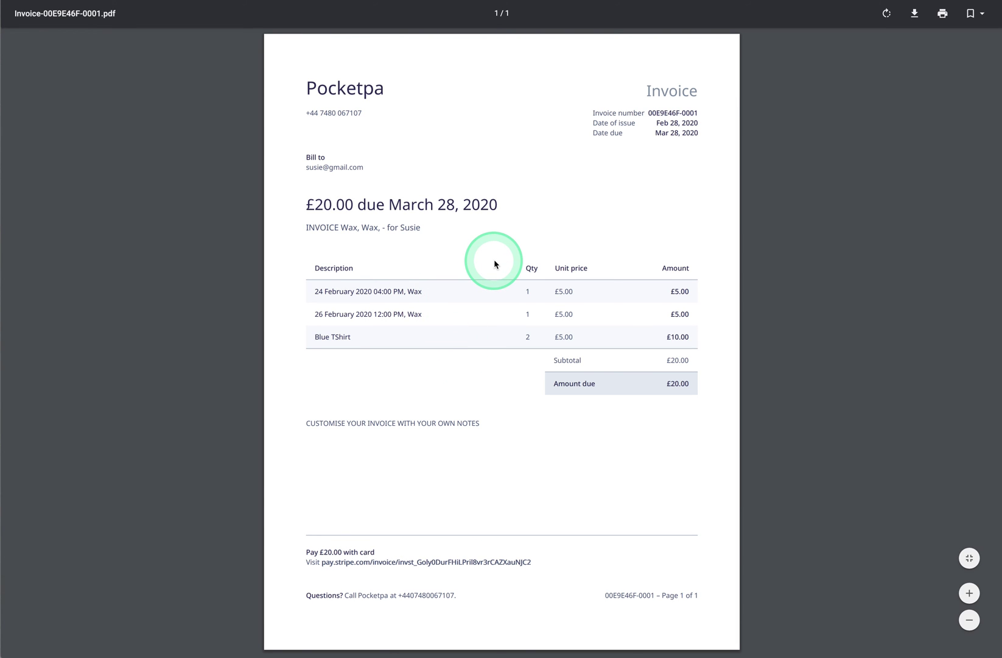
pyautogui.click(419, 218)
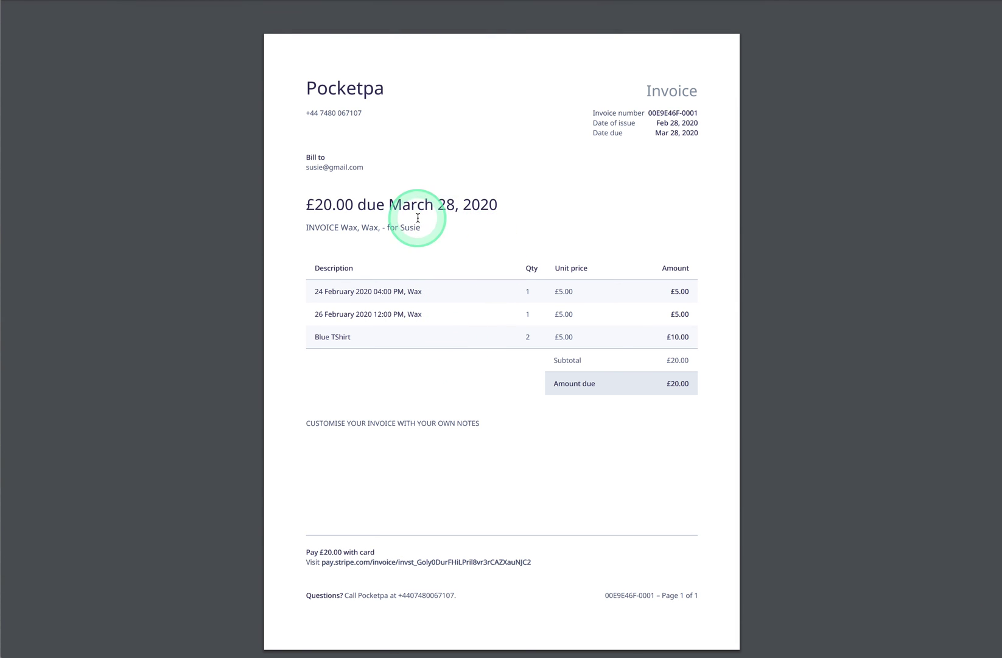
pyautogui.click(393, 176)
pyautogui.click(580, 120)
pyautogui.click(508, 375)
pyautogui.click(518, 235)
pyautogui.click(579, 345)
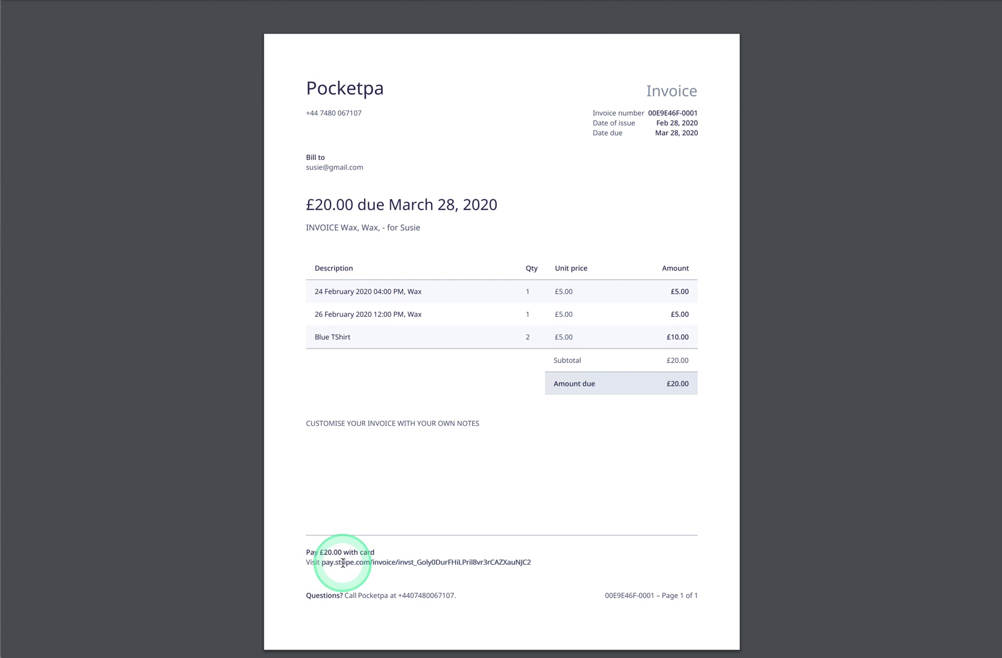
# Step: Select the pay.stripe.com card payment link, then return to the invoices list
pyautogui.moveTo(321, 561); pyautogui.dragTo(538, 567)
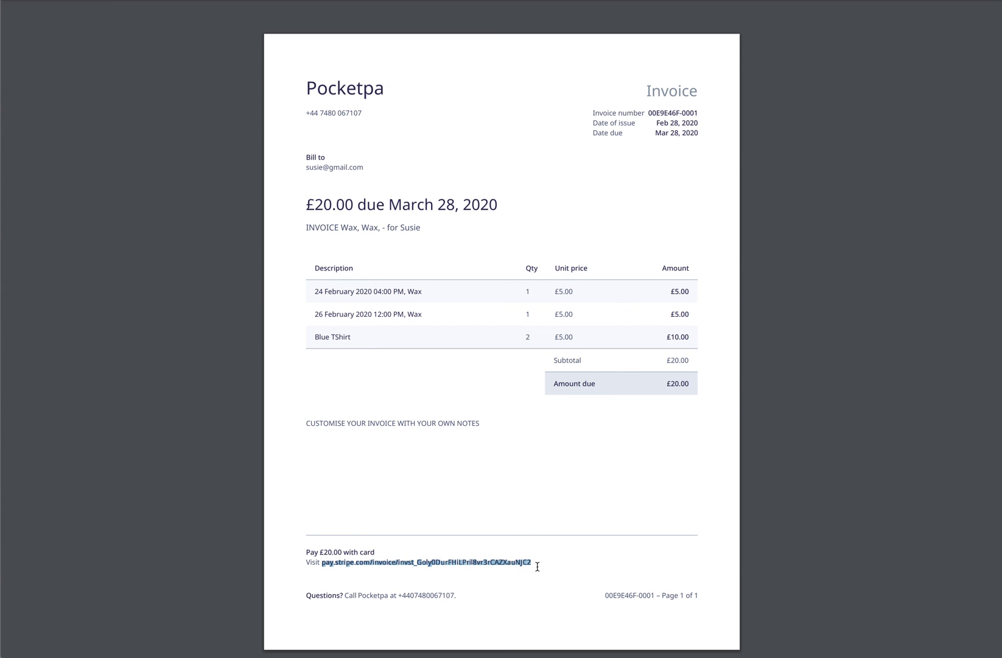
pyautogui.click(522, 566)
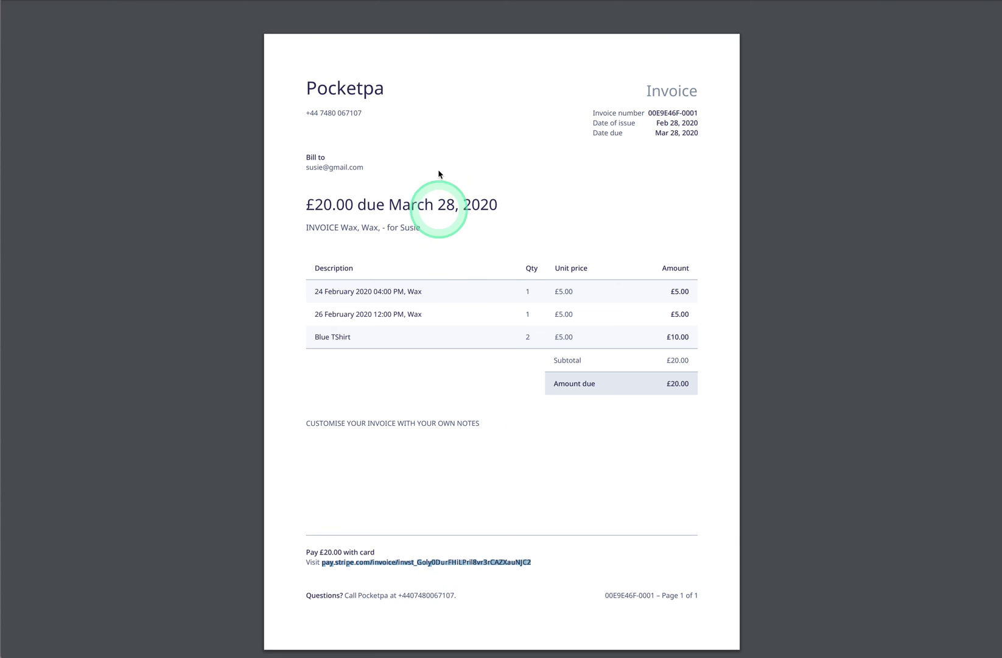
pyautogui.moveTo(686, 4)
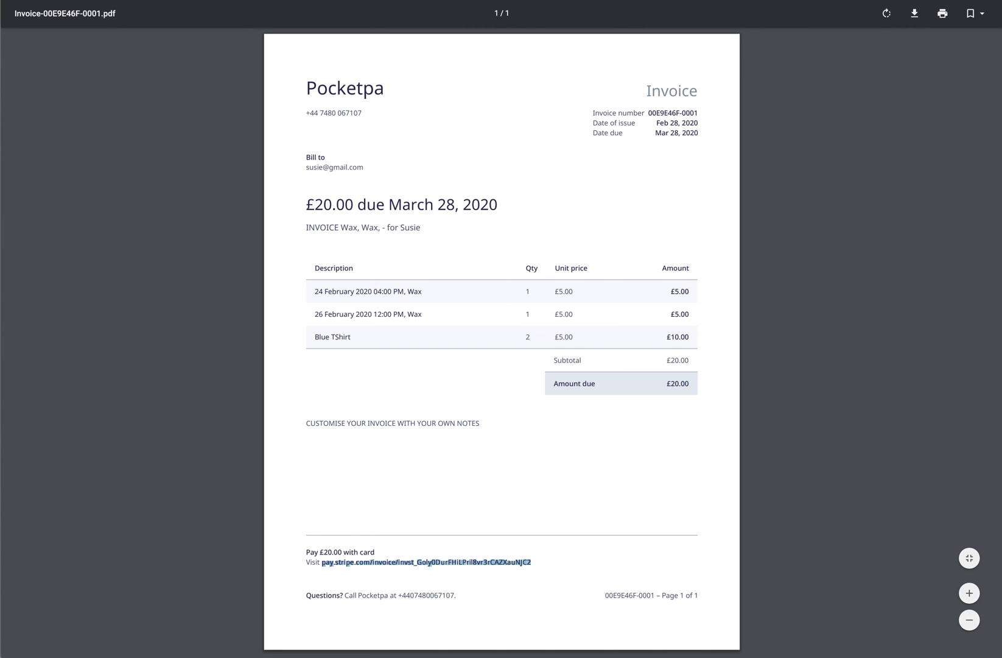
pyautogui.click(390, 1)
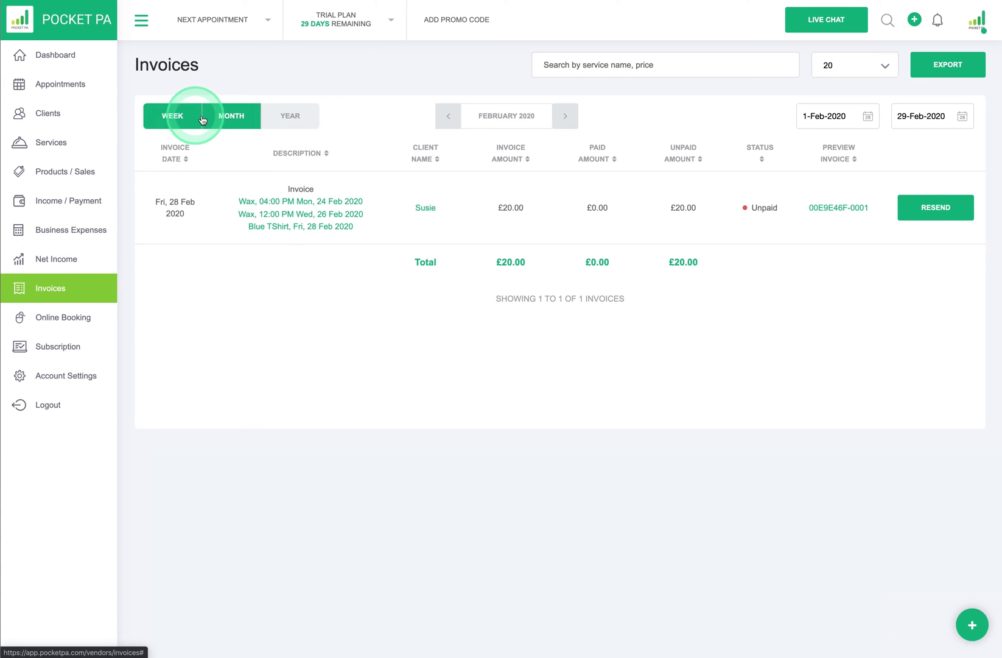
pyautogui.click(284, 116)
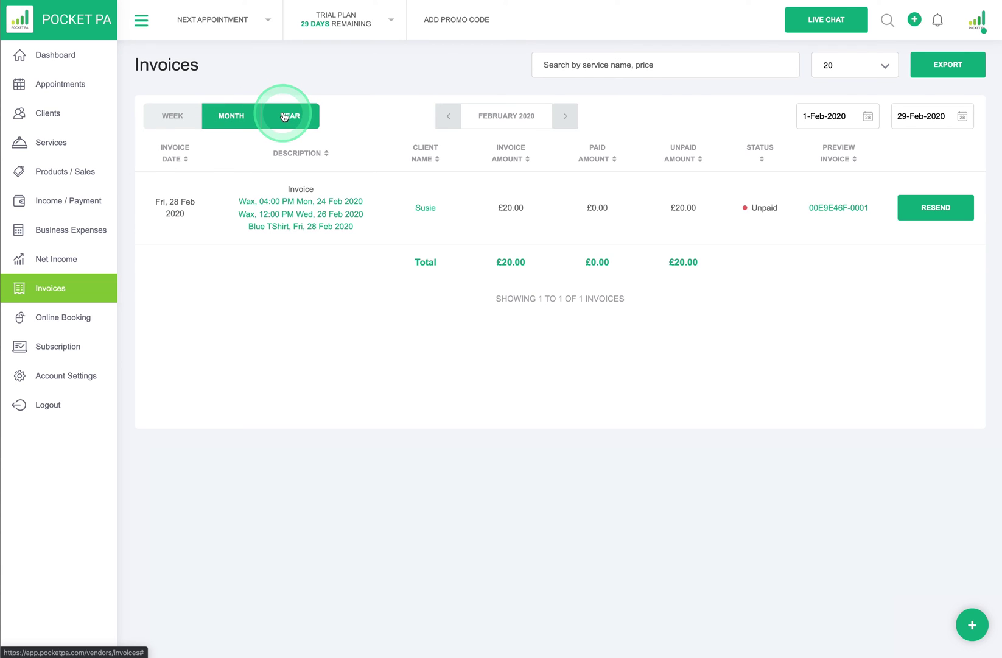
pyautogui.click(292, 118)
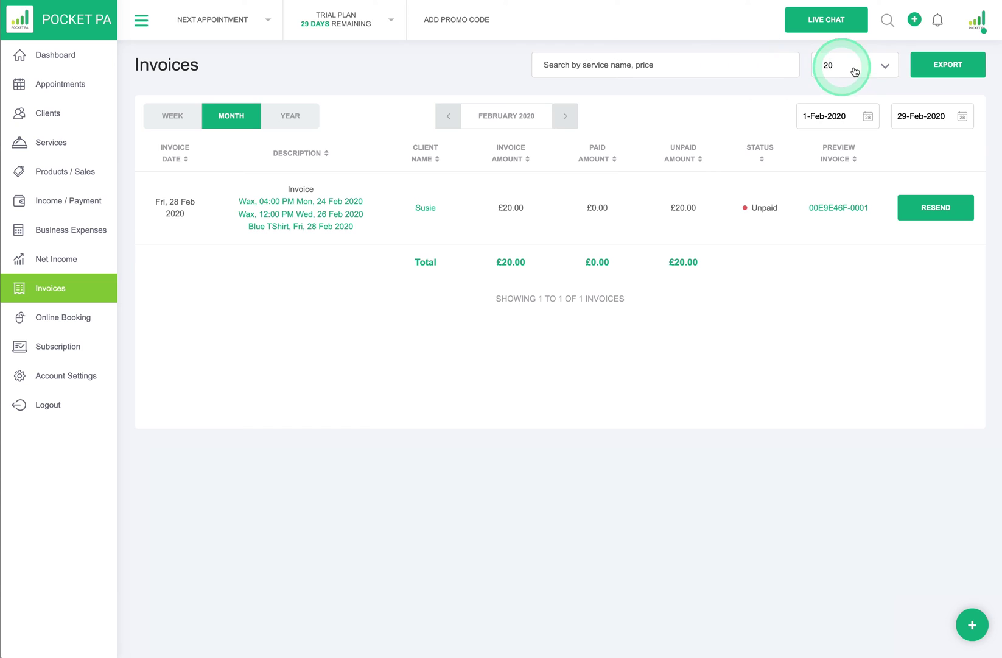
pyautogui.click(884, 67)
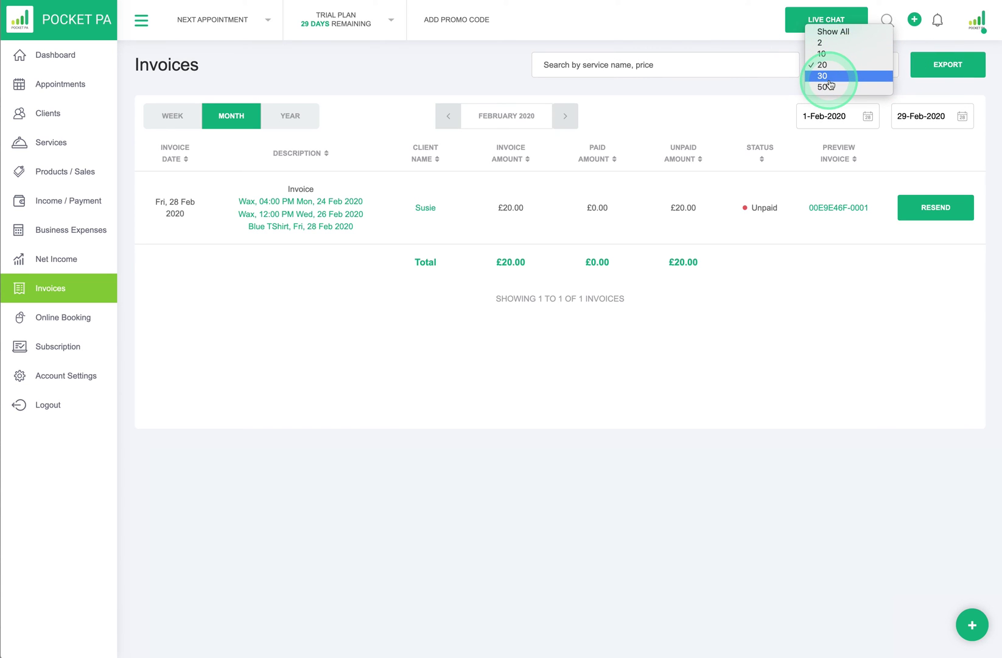
pyautogui.click(950, 69)
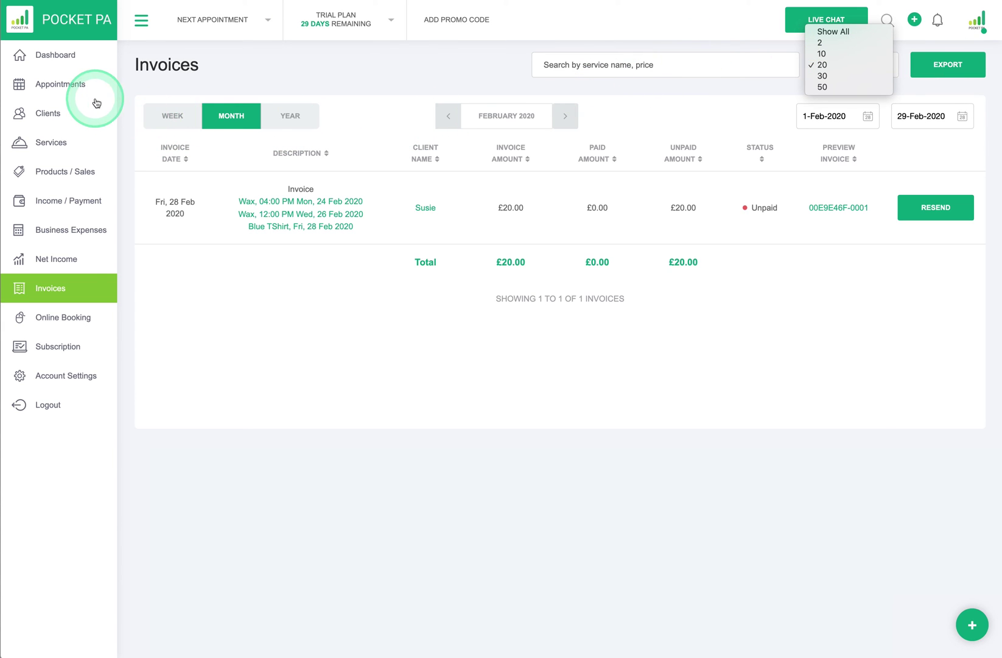
pyautogui.click(63, 60)
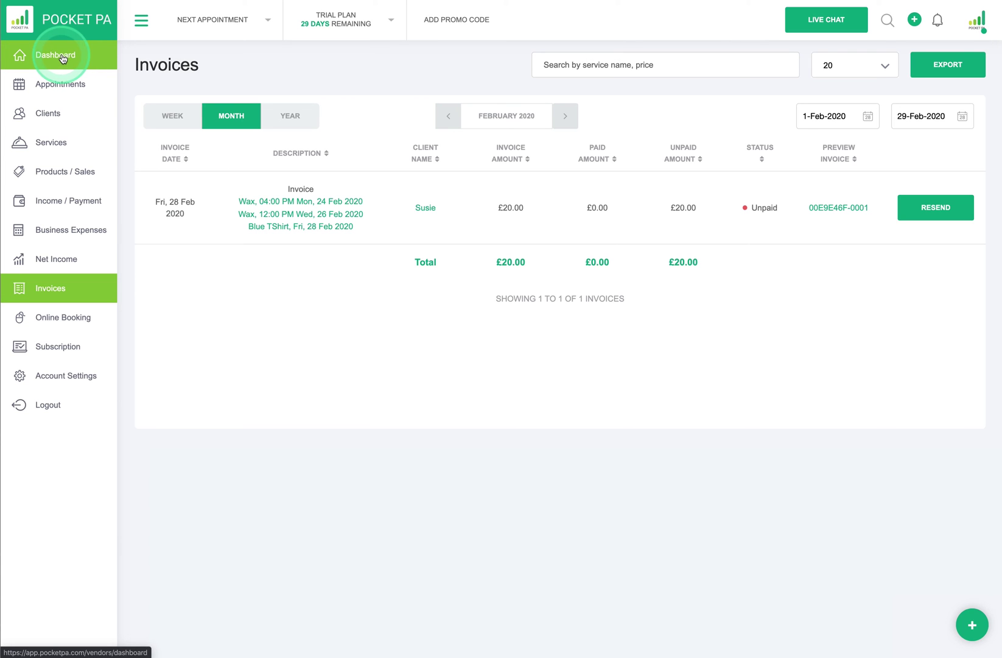
# Step: Go to the Dashboard, then open the Clients page listing all 8 clients
pyautogui.click(63, 59)
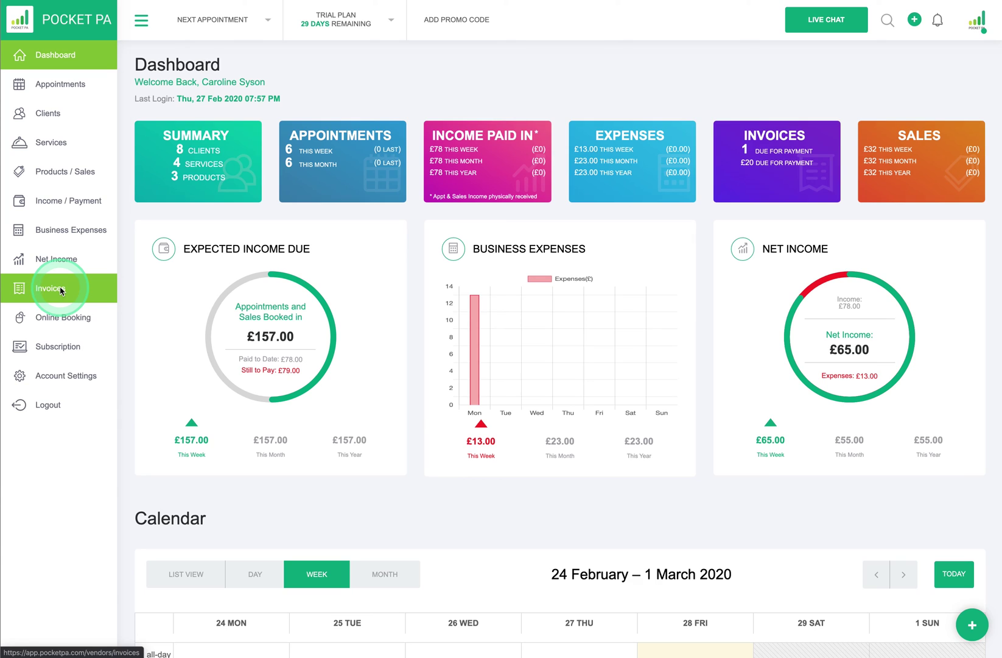
pyautogui.click(49, 118)
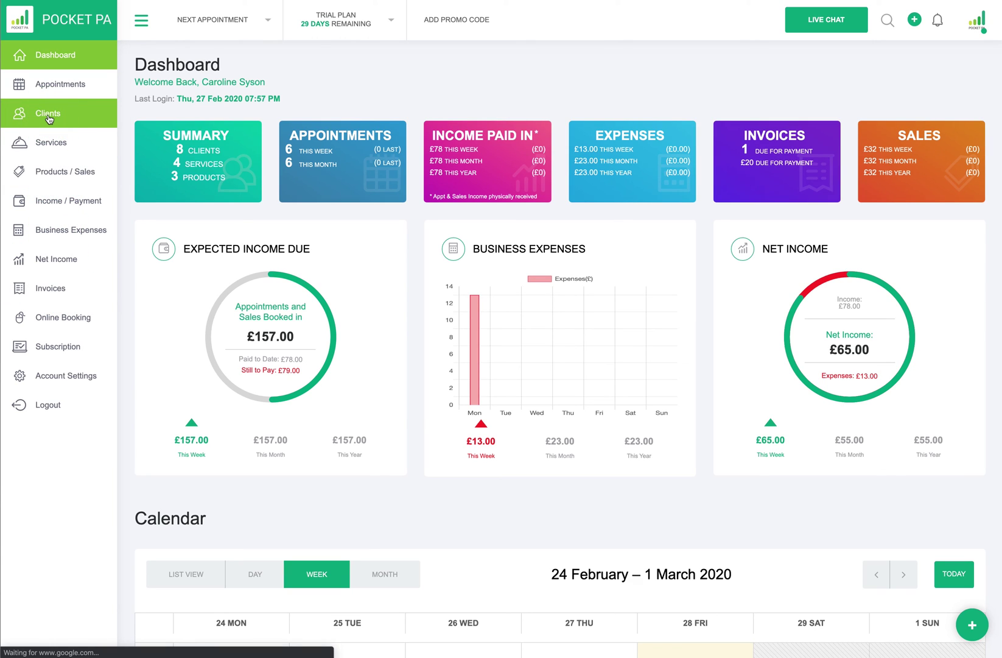
pyautogui.click(49, 118)
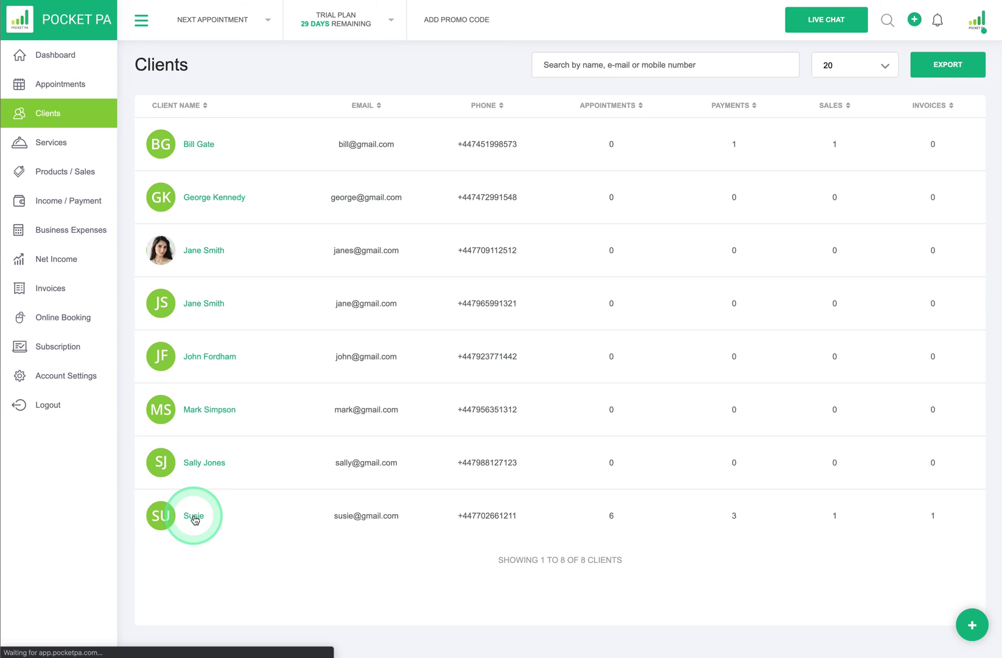
# Step: Open the six-appointment client's record and review her Invoices, Sales and Payments tabs
pyautogui.click(194, 515)
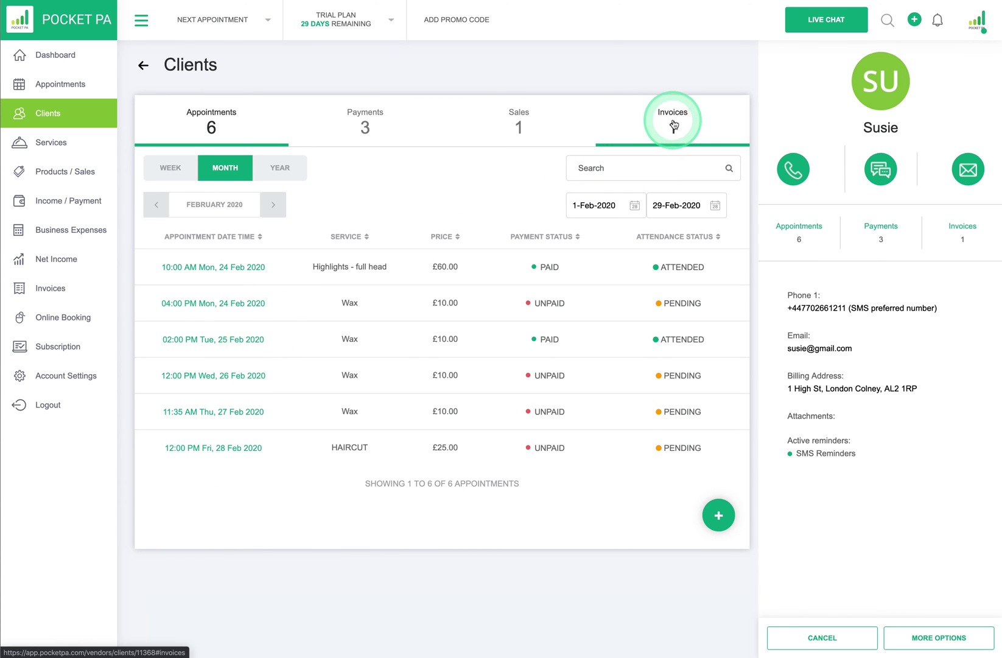
pyautogui.click(674, 124)
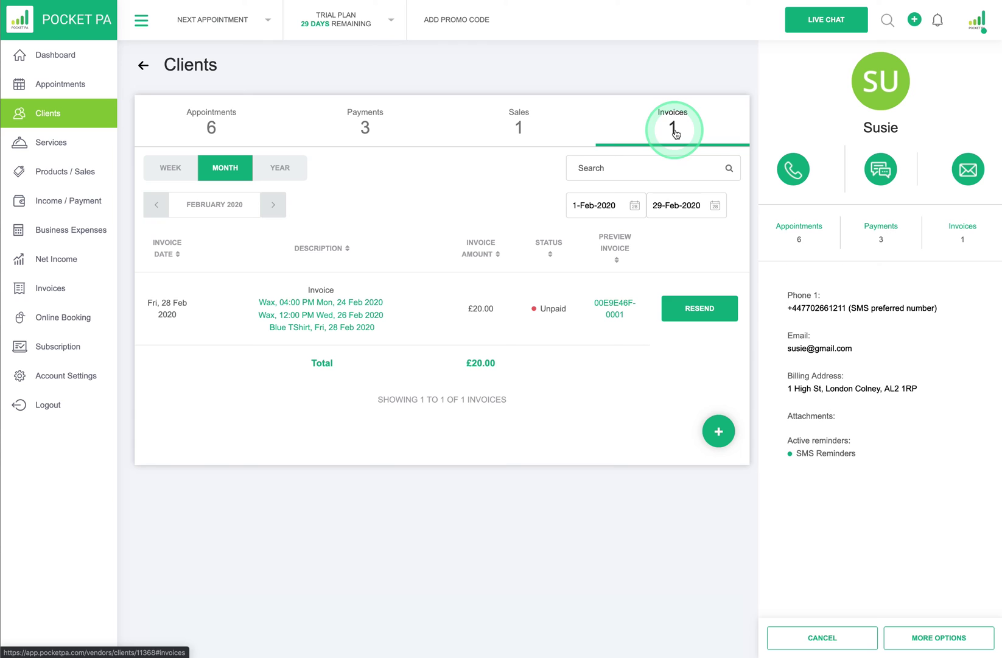
pyautogui.click(517, 129)
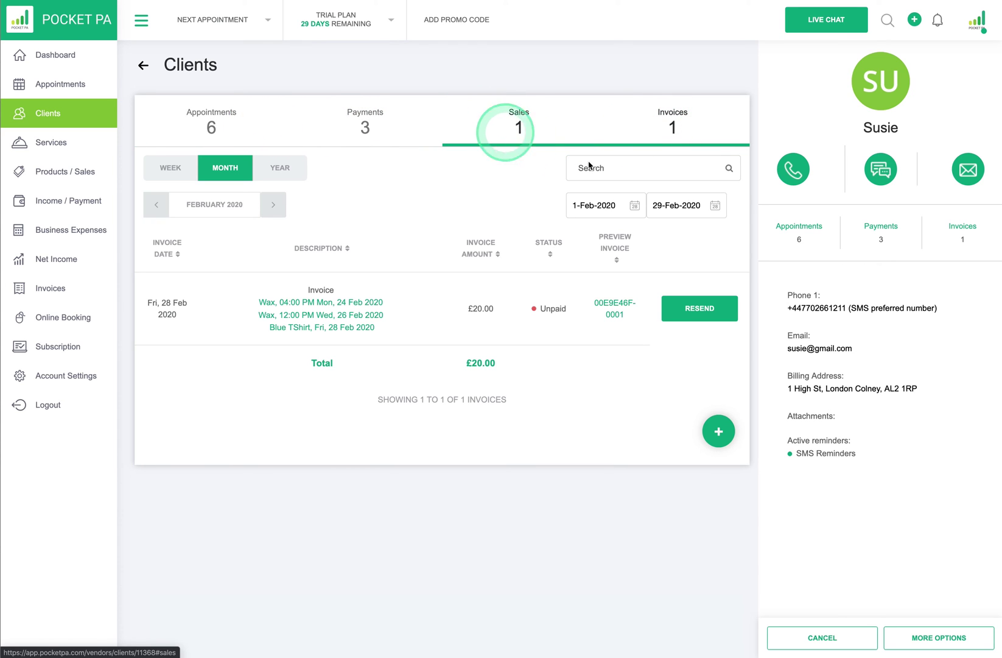
pyautogui.click(688, 137)
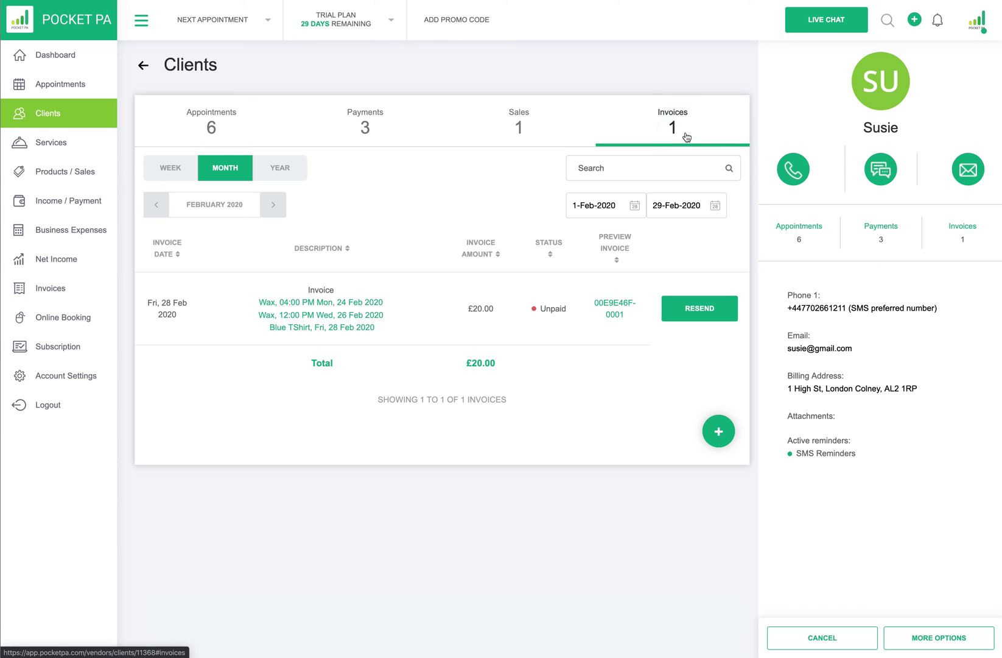
pyautogui.click(681, 138)
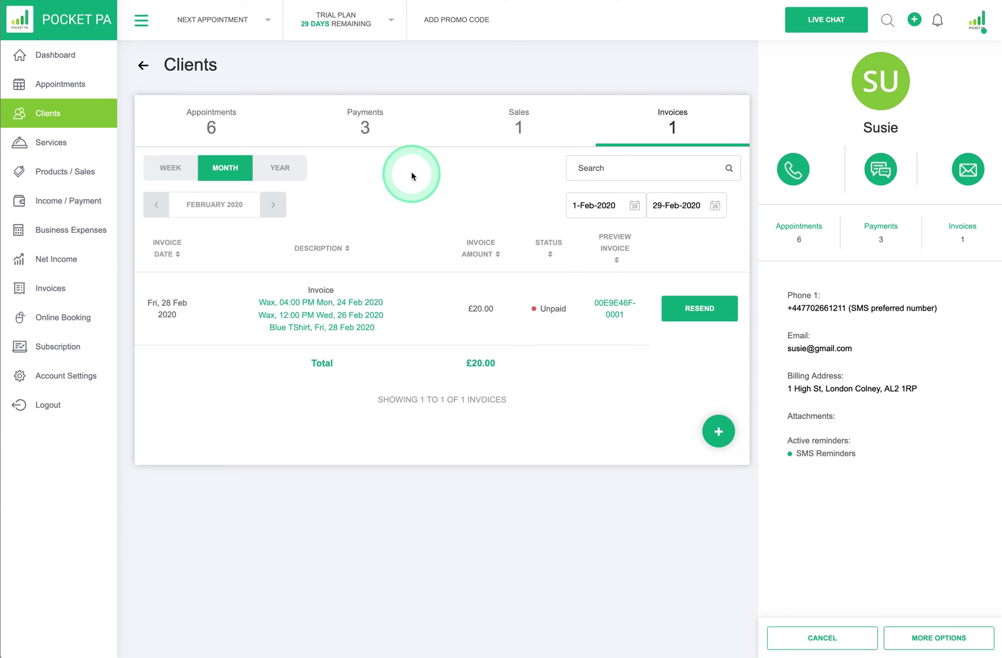
pyautogui.click(364, 122)
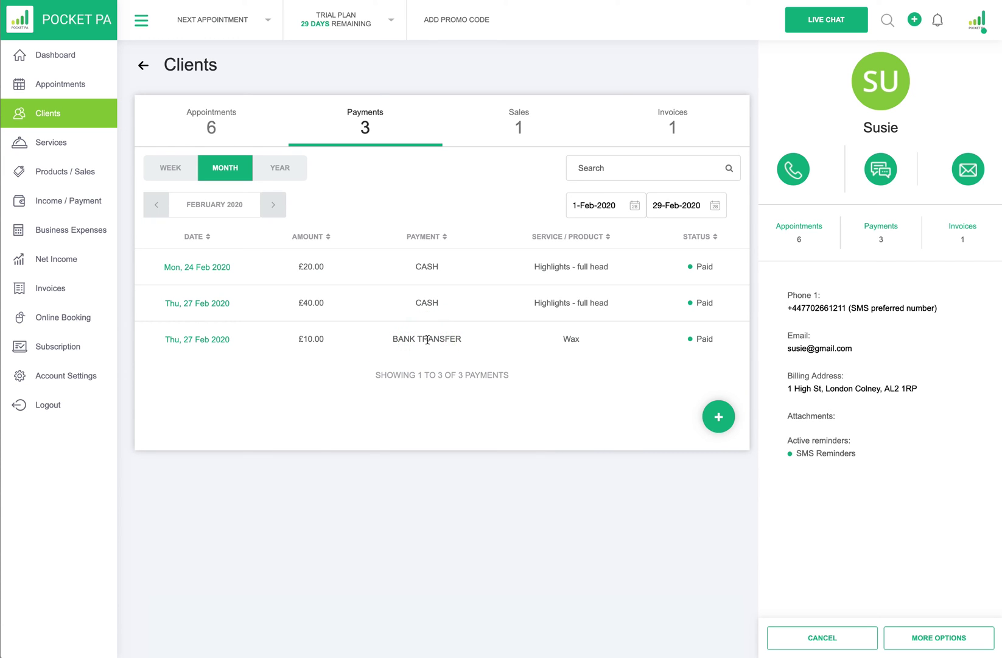
pyautogui.click(72, 56)
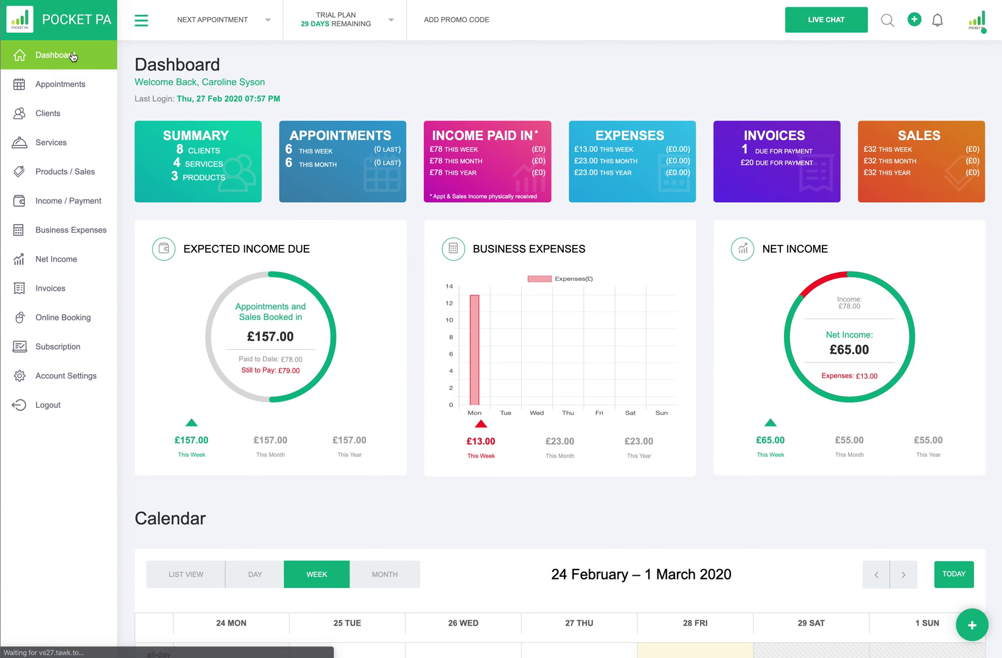
# Step: Scroll the Dashboard down to the 24 February – 1 March 2020 weekly calendar
pyautogui.click(74, 57)
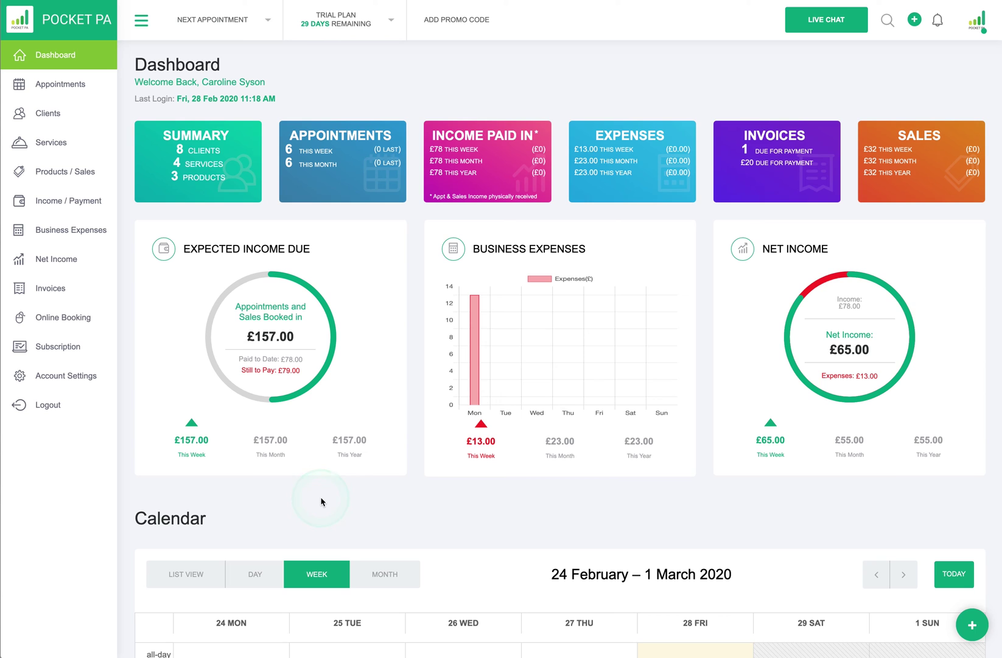
pyautogui.scroll(-4, 321, 501)
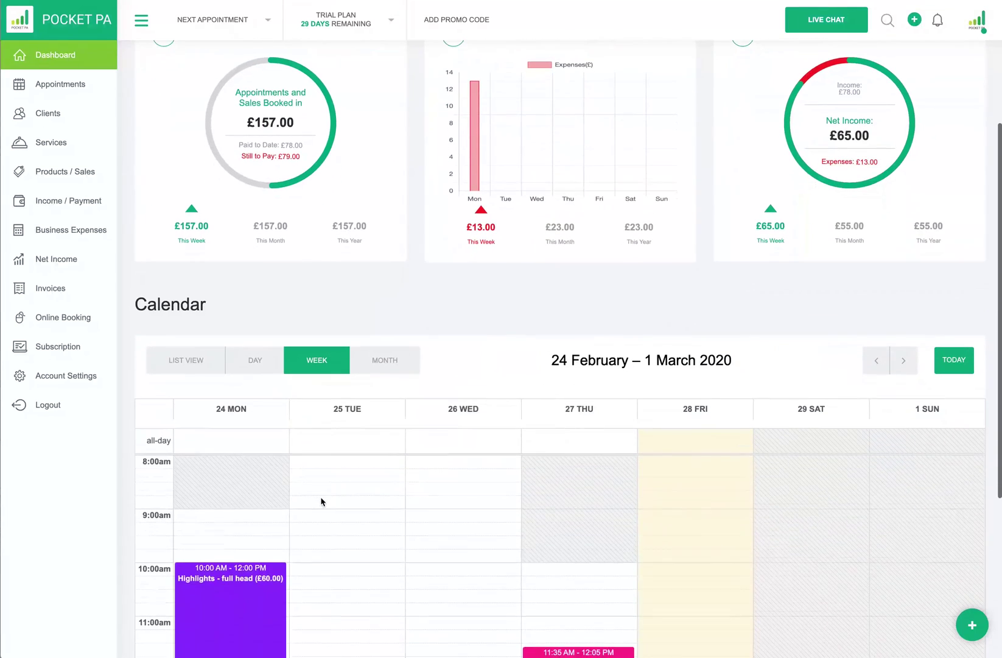
pyautogui.scroll(-1, 322, 501)
pyautogui.scroll(2, 321, 501)
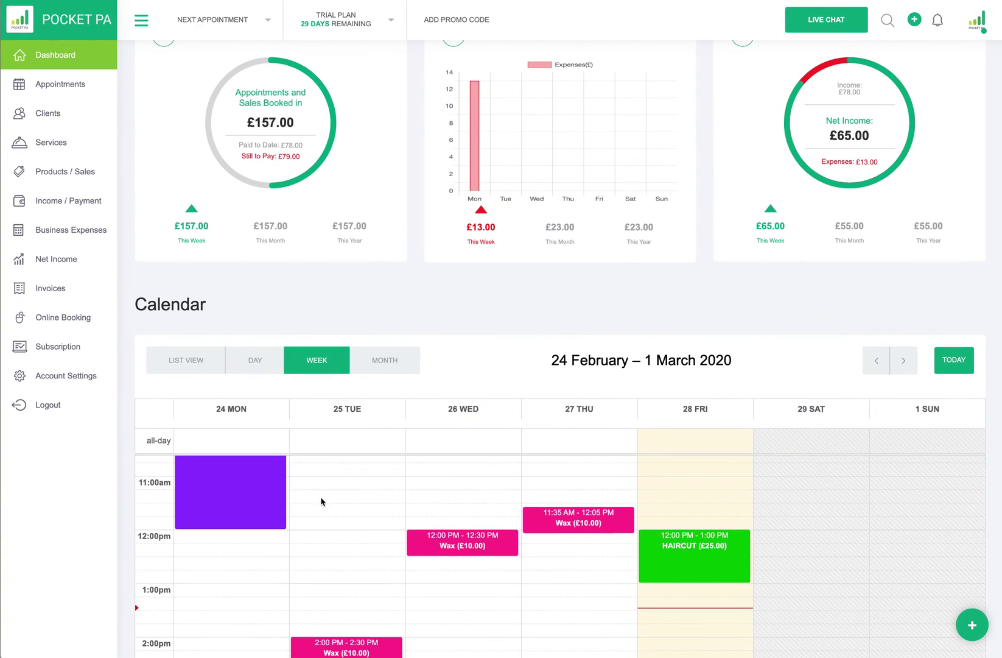
pyautogui.scroll(-2, 408, 370)
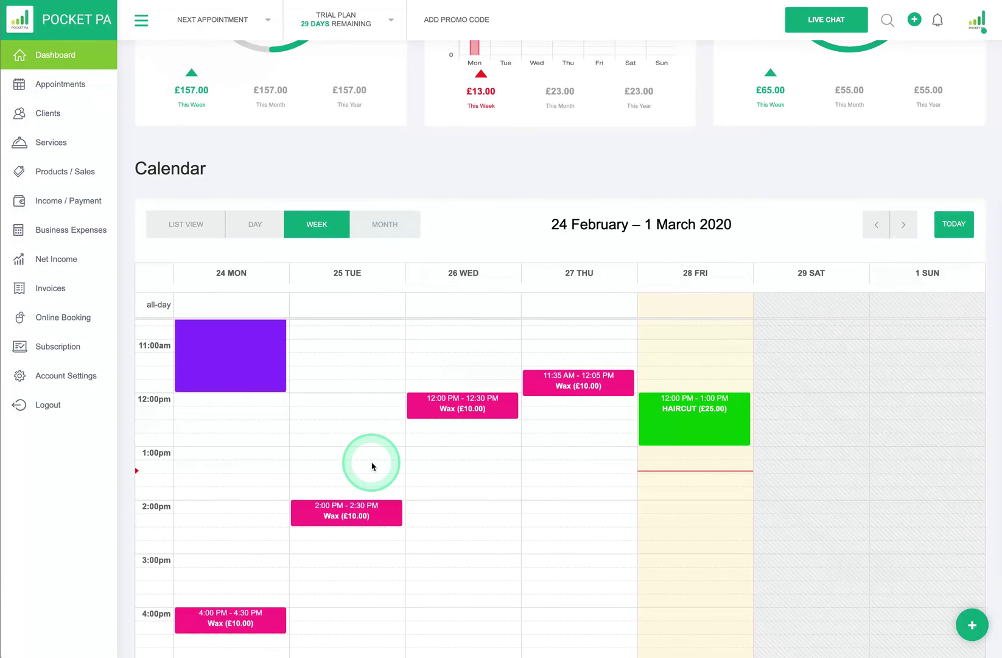
pyautogui.scroll(-1, 371, 463)
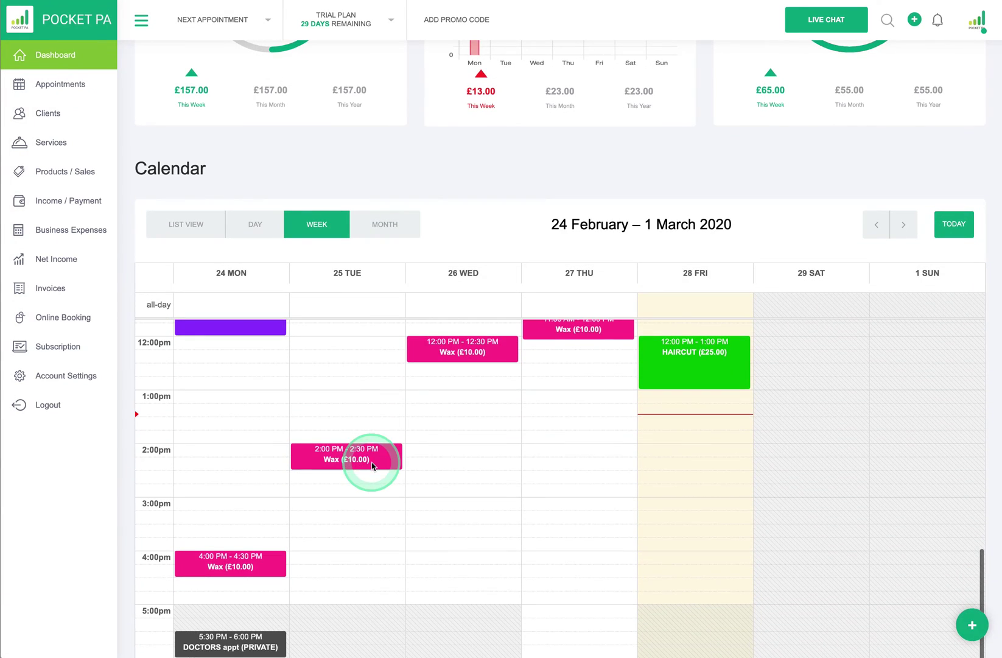
# Step: Open the Monday 24 Feb 4:00 PM Wax appointment and start adding a payment
pyautogui.click(266, 567)
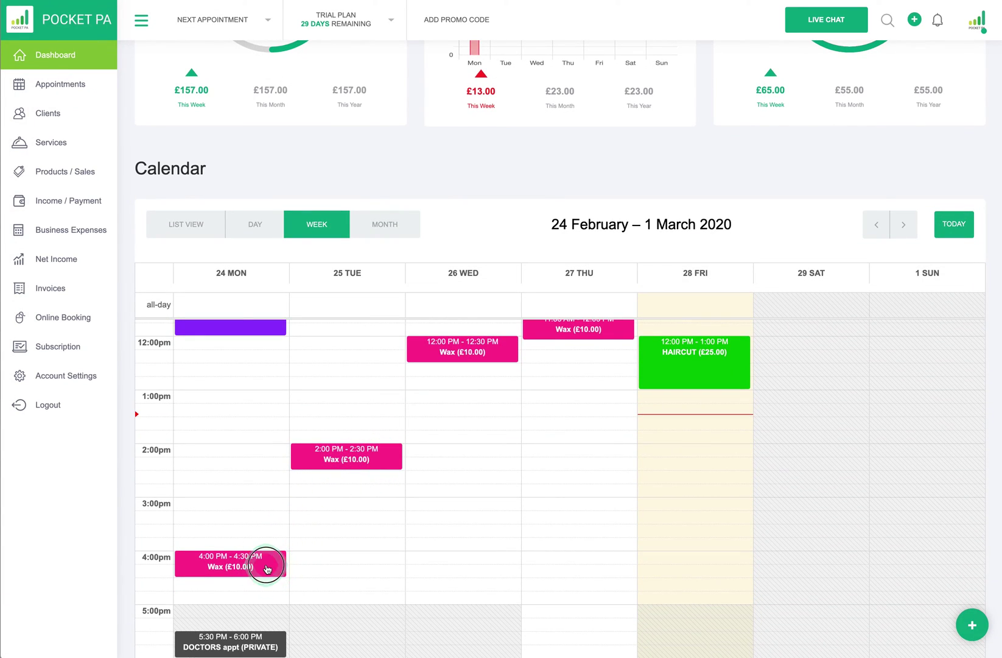
pyautogui.click(384, 604)
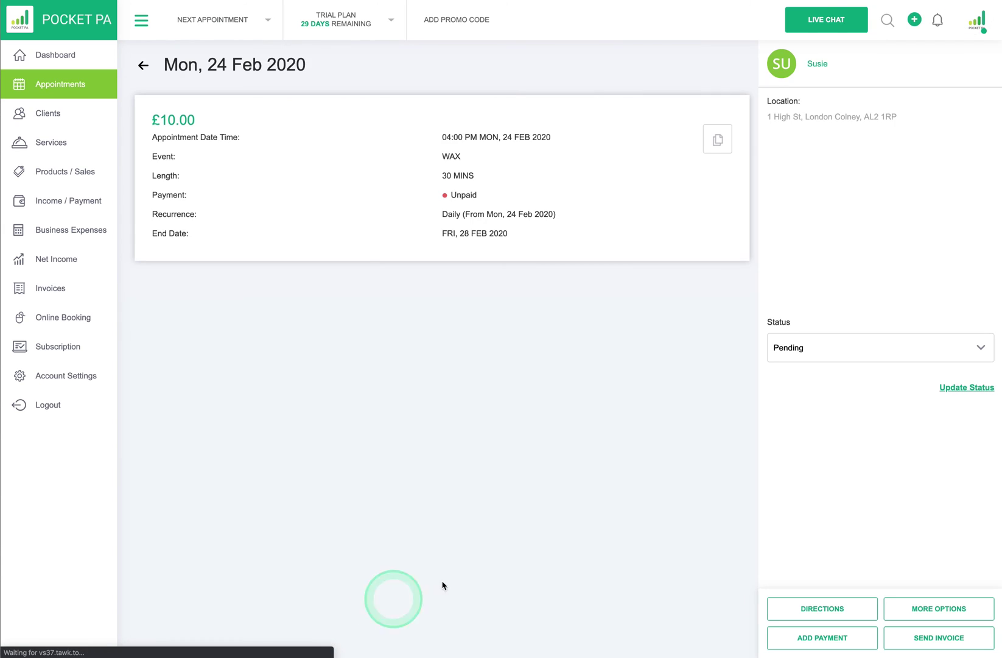
pyautogui.click(828, 641)
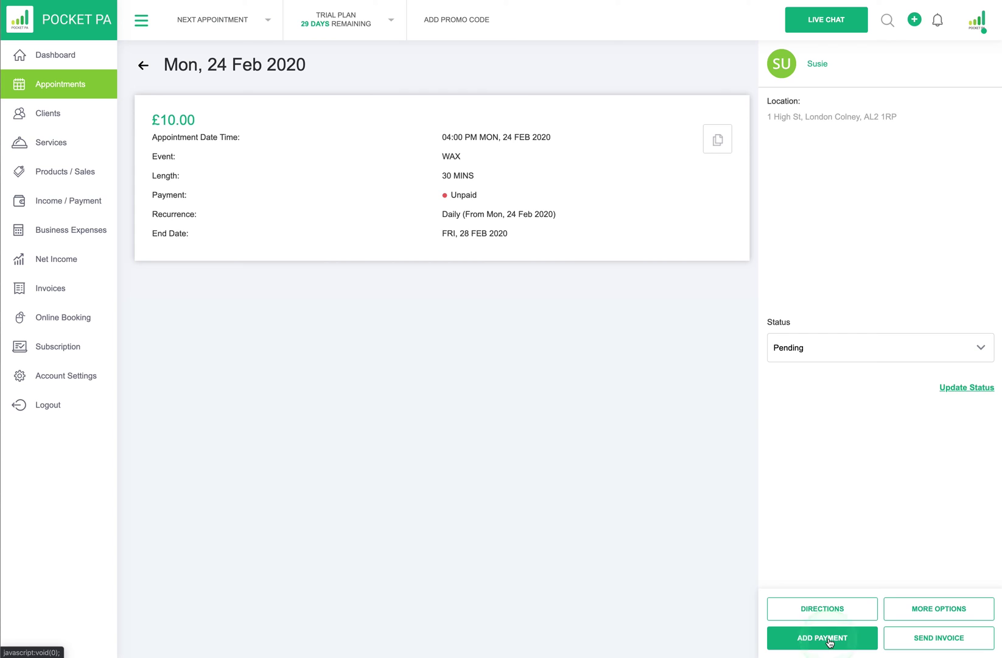
pyautogui.click(829, 638)
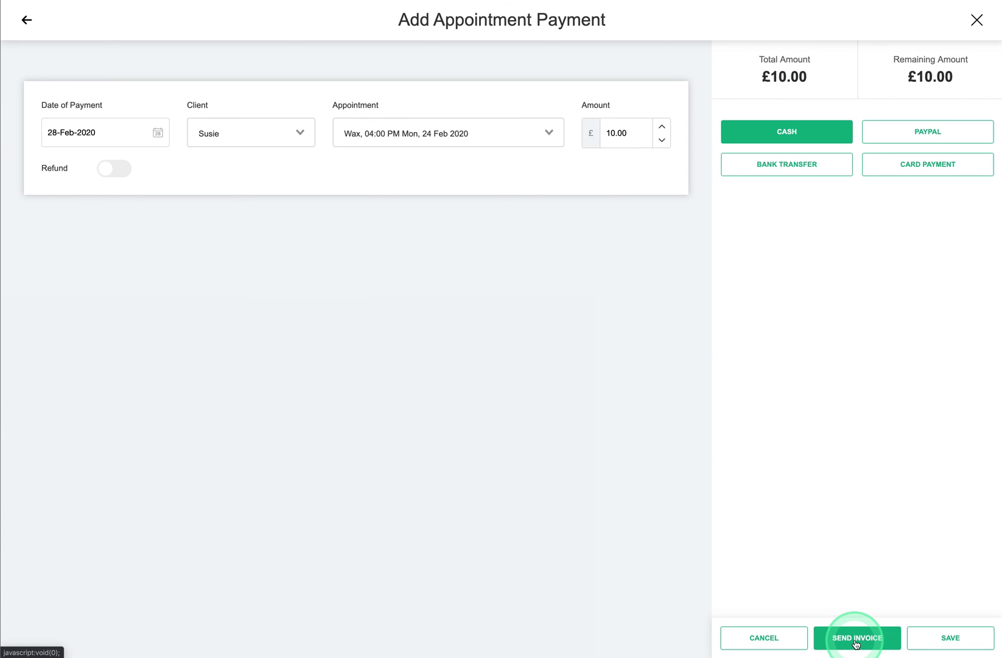
# Step: Set a £1.00 card payment and confirm going to Card Checkout
pyautogui.click(934, 175)
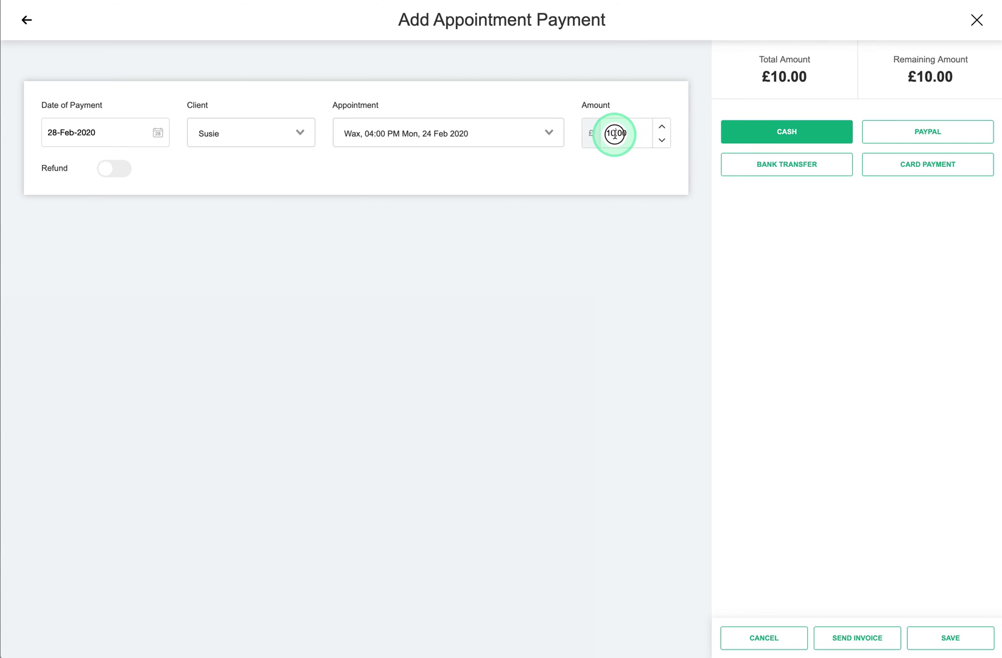
pyautogui.moveTo(615, 134); pyautogui.dragTo(607, 134)
pyautogui.write('1')
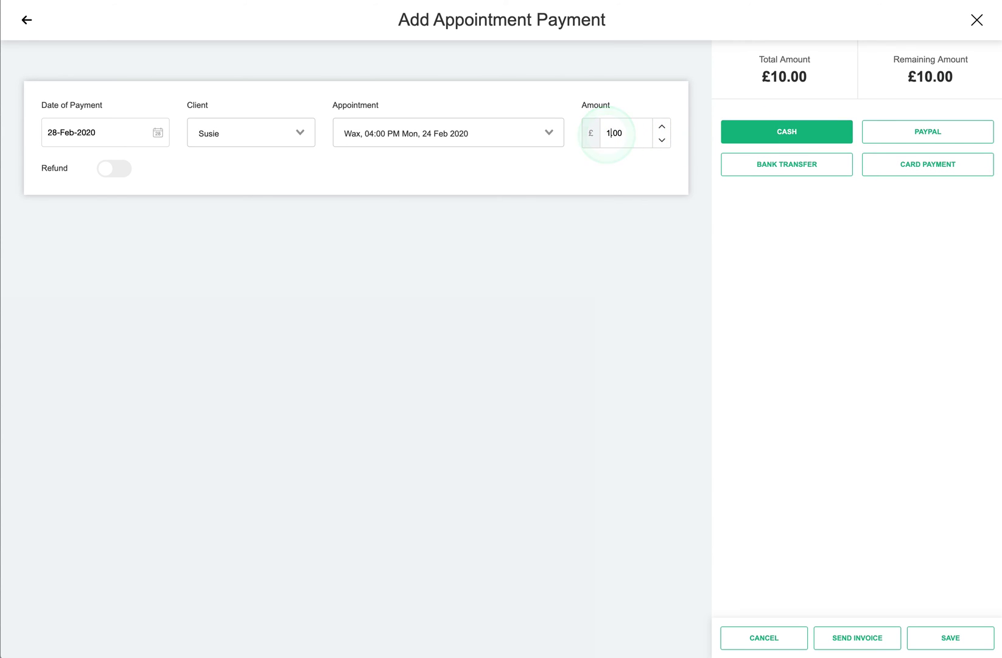
pyautogui.click(612, 125)
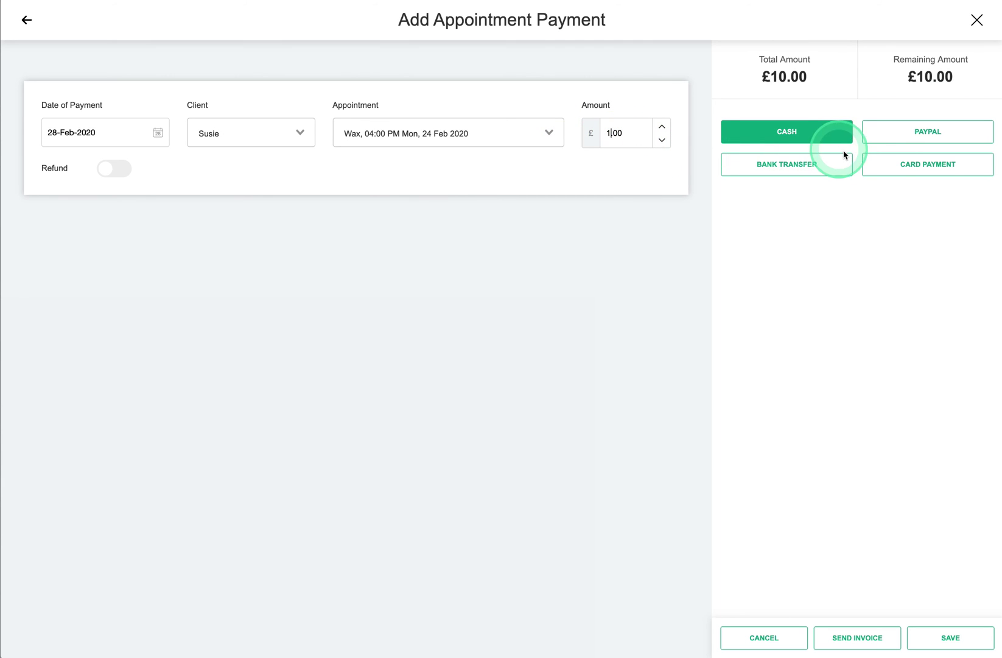
pyautogui.click(911, 168)
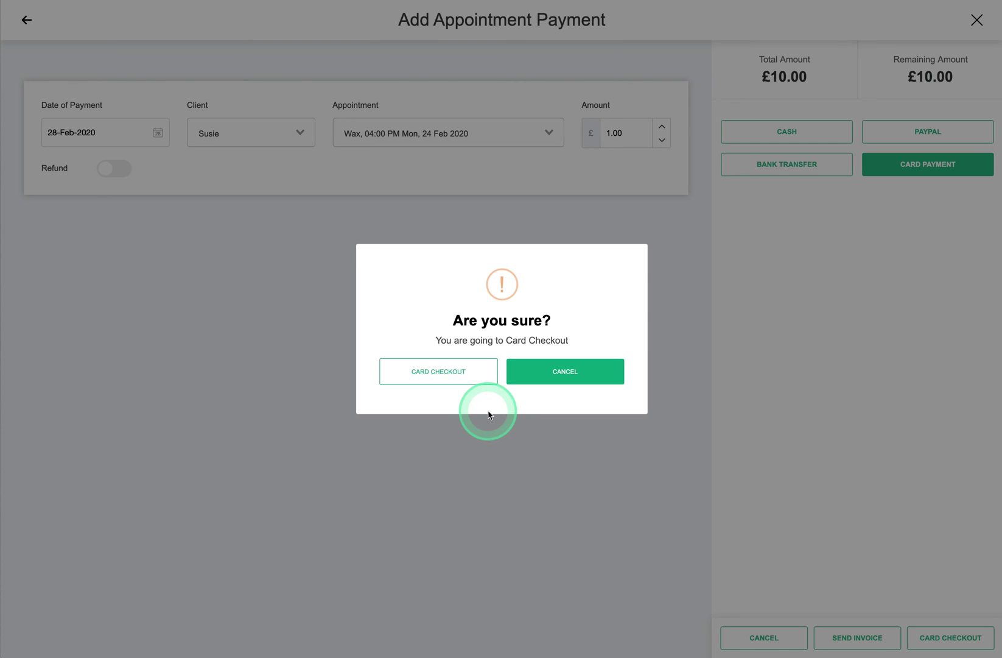
pyautogui.click(438, 376)
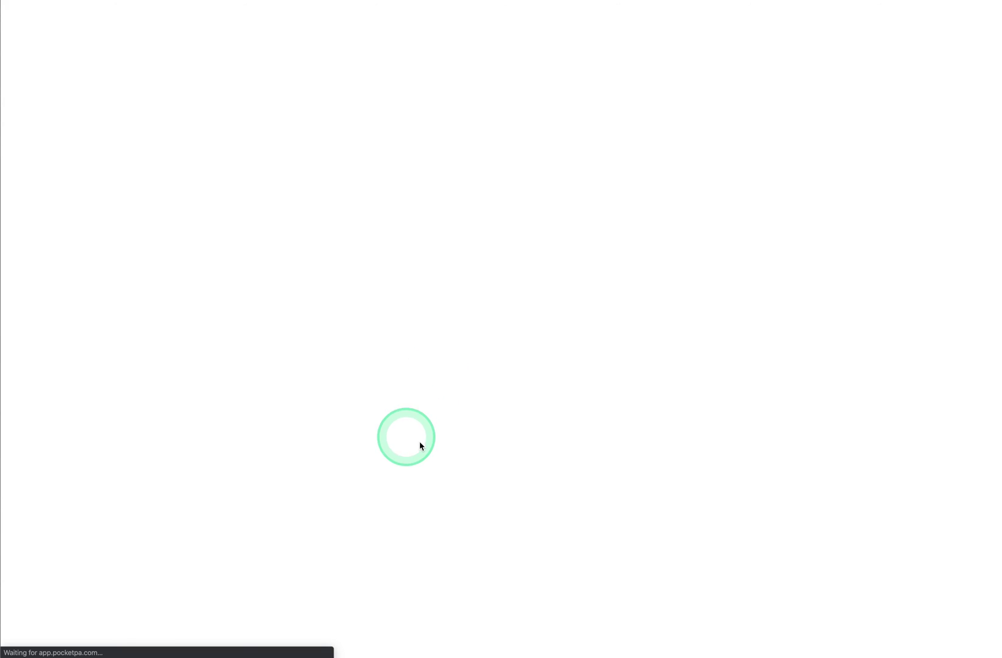
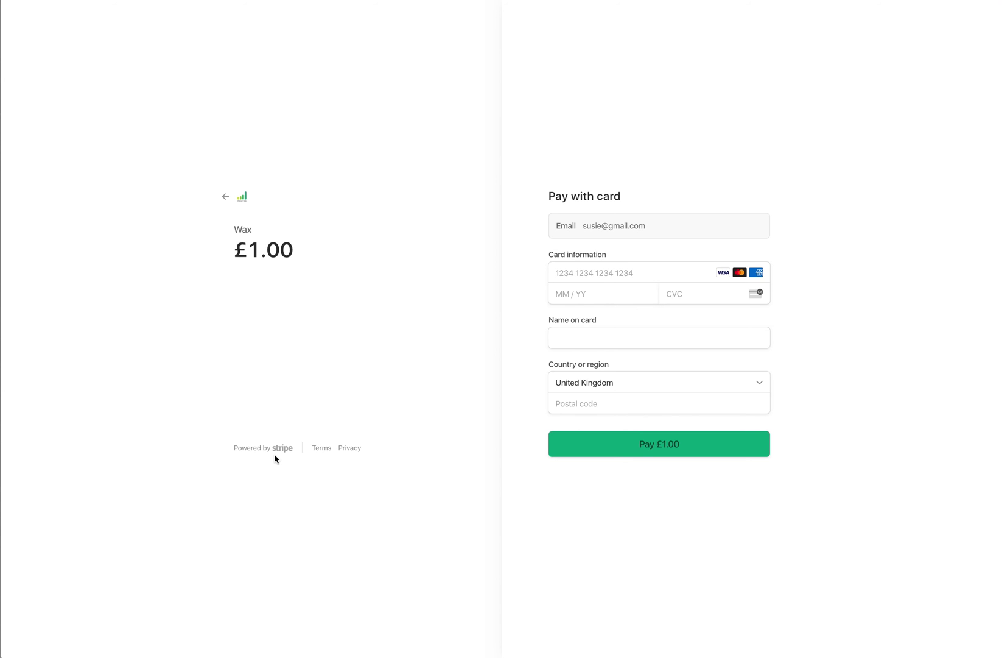
# Step: Keep United Kingdom selected as the country or region
pyautogui.click(277, 459)
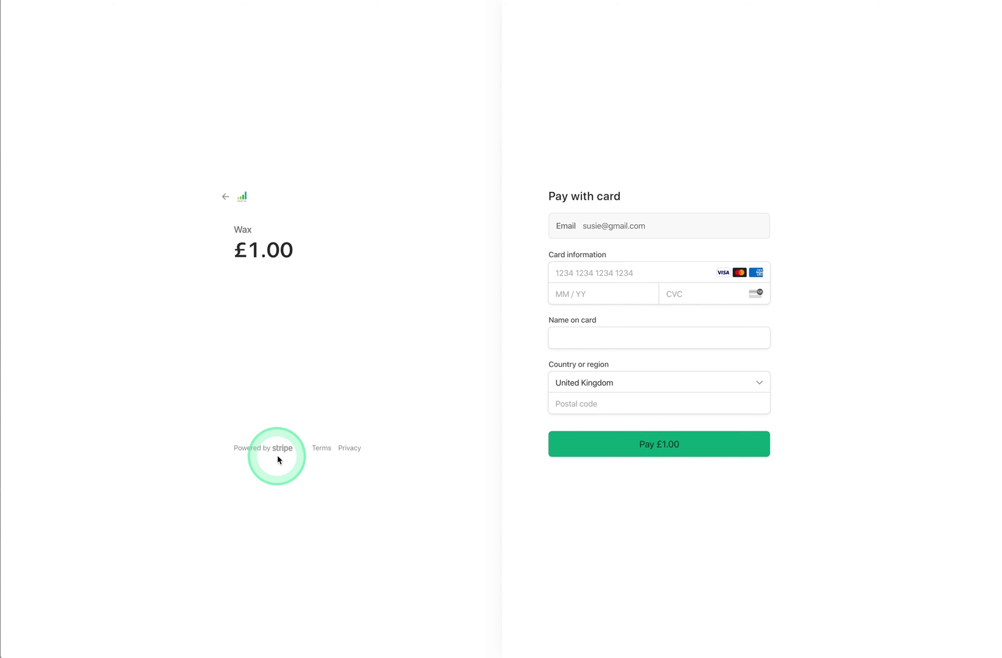
pyautogui.click(354, 455)
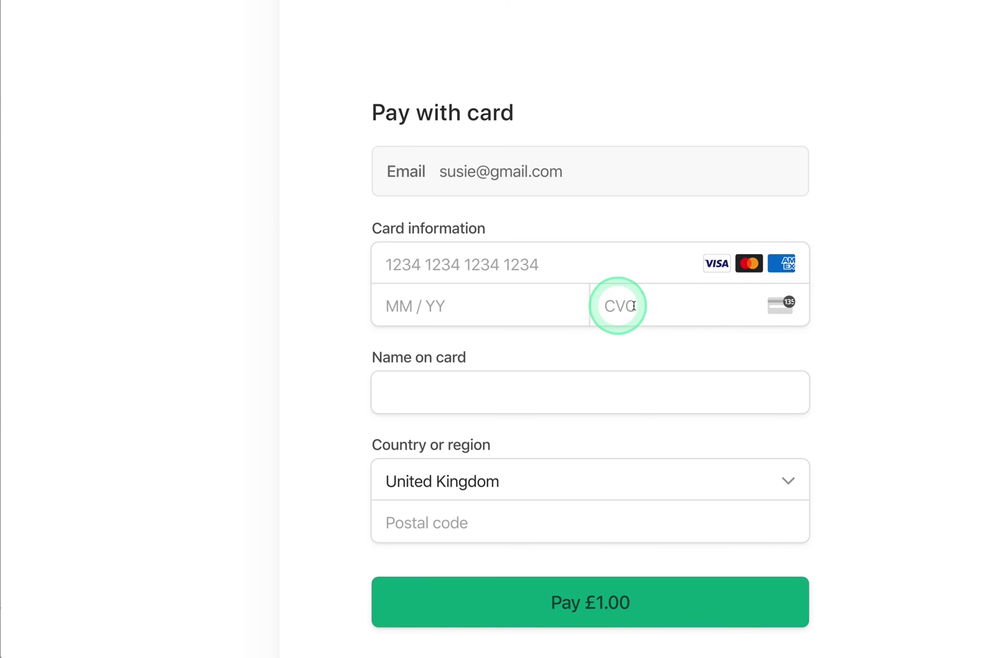
pyautogui.scroll(-1, 501, 399)
pyautogui.scroll(-2, 501, 399)
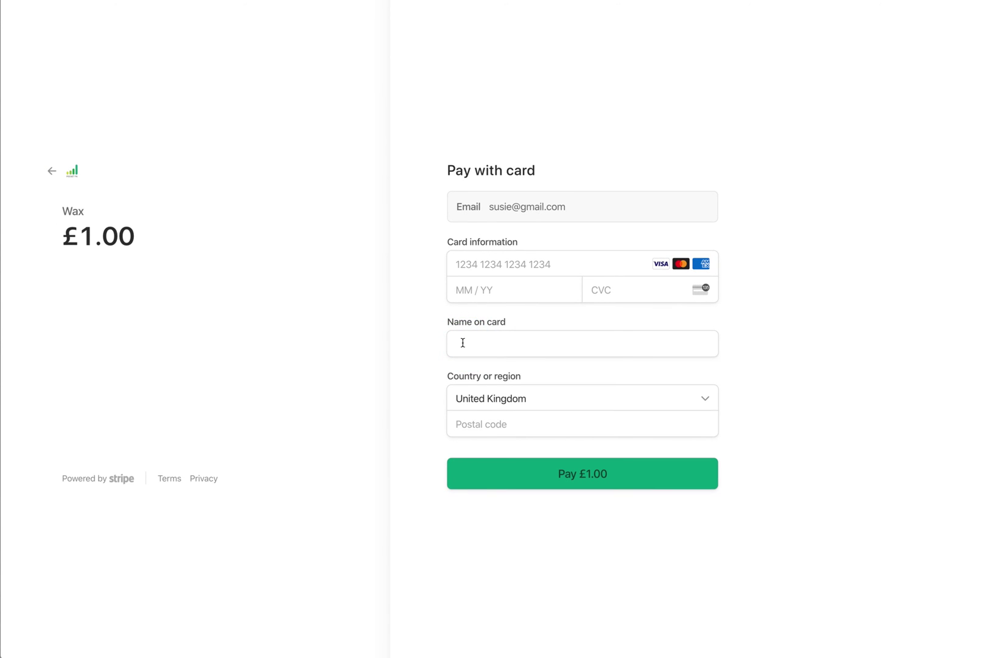
pyautogui.click(345, 355)
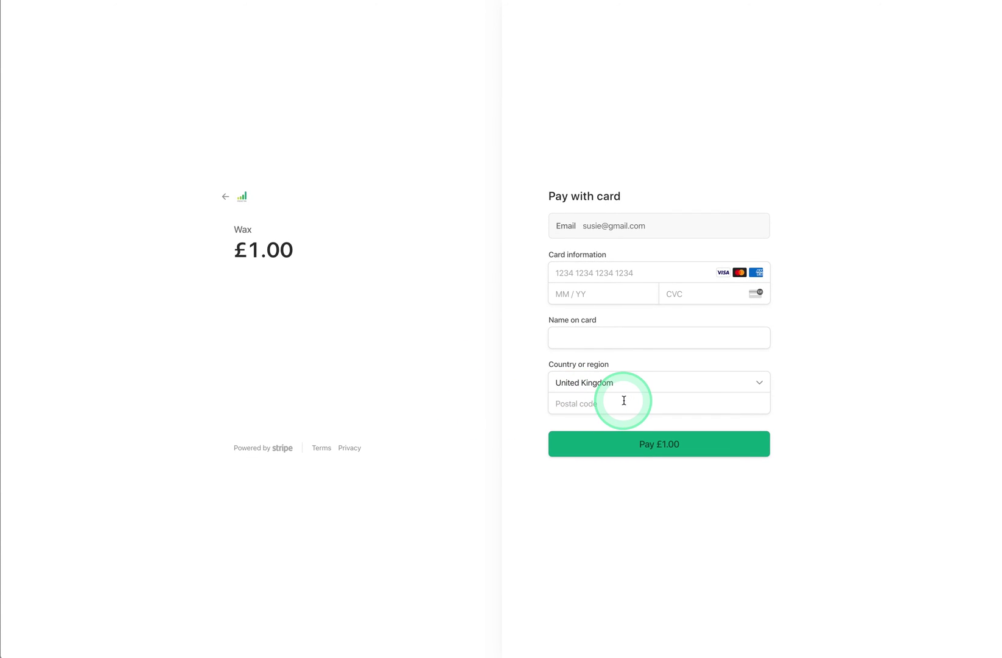
pyautogui.click(760, 385)
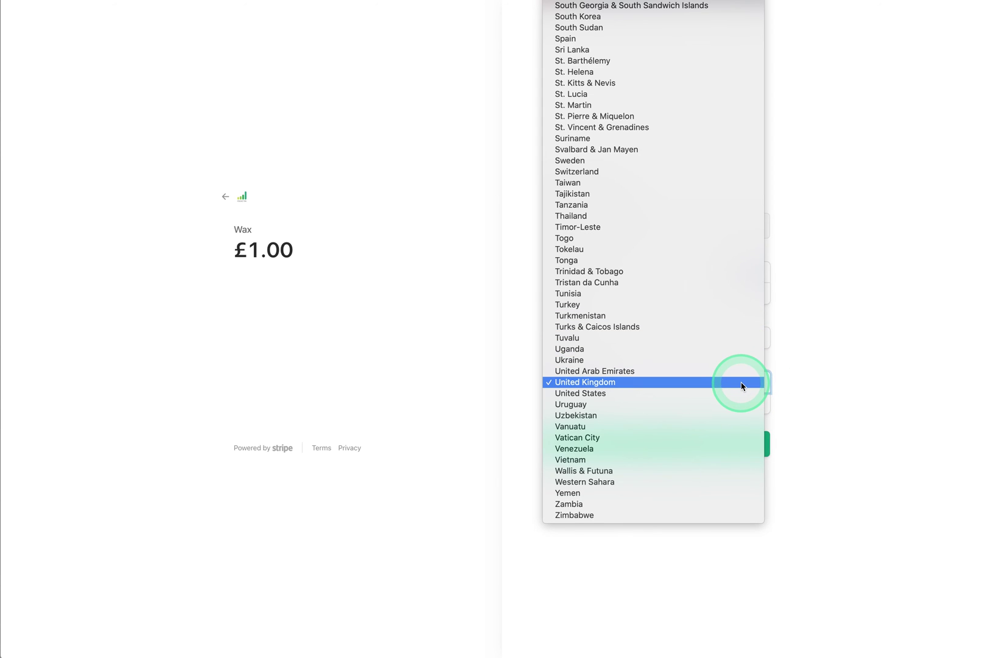
pyautogui.click(741, 383)
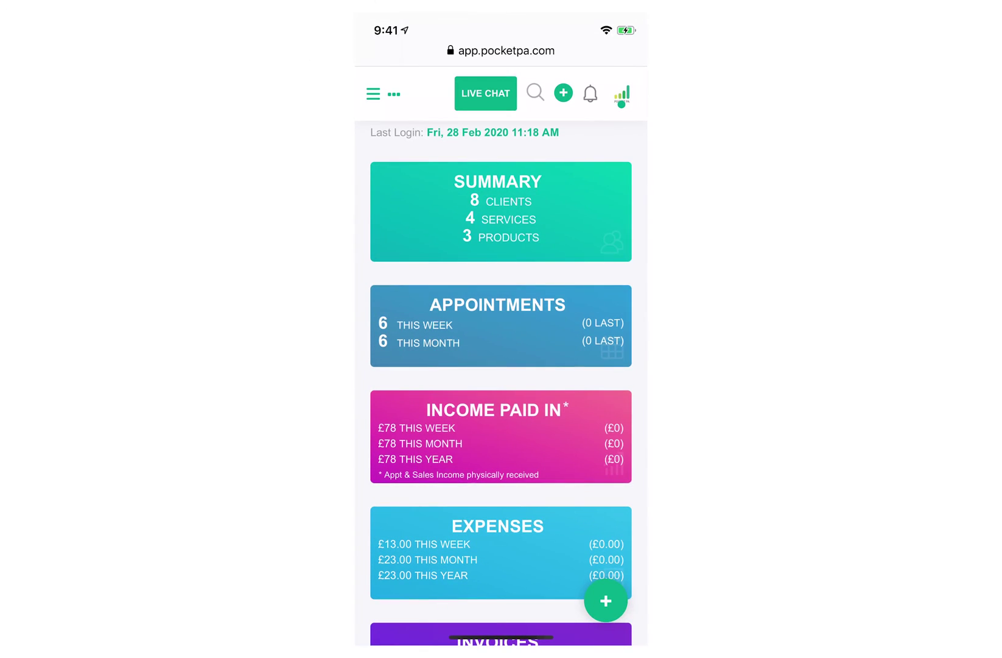
# Step: Open the full details of the Mon 24 Feb 4:00 PM Wax appointment from the calendar
pyautogui.scroll(-10, 501, 365)
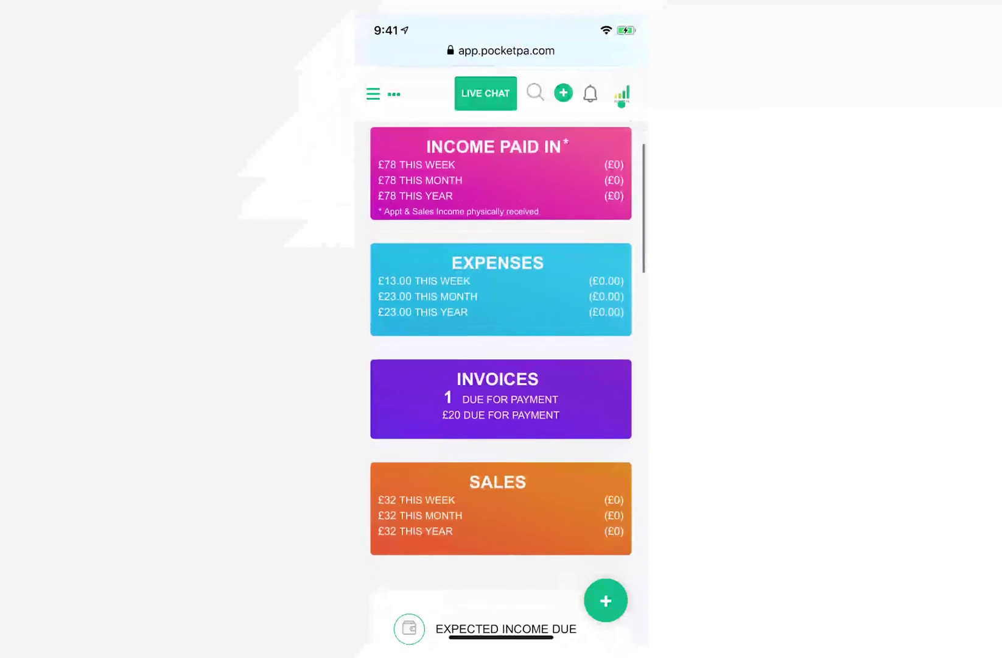
pyautogui.scroll(-8, 501, 365)
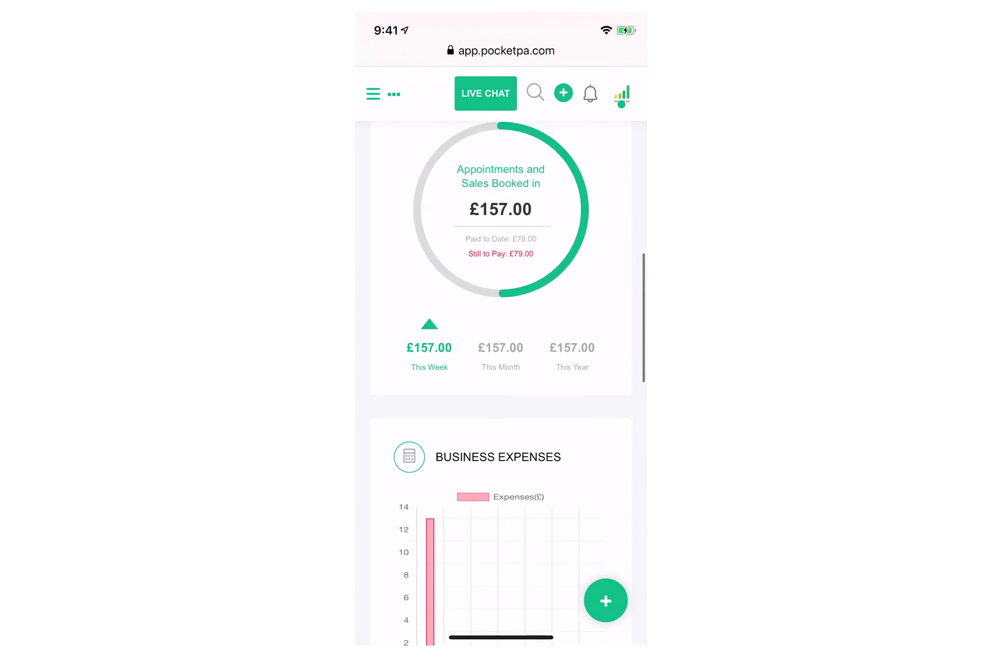
pyautogui.scroll(-10, 501, 365)
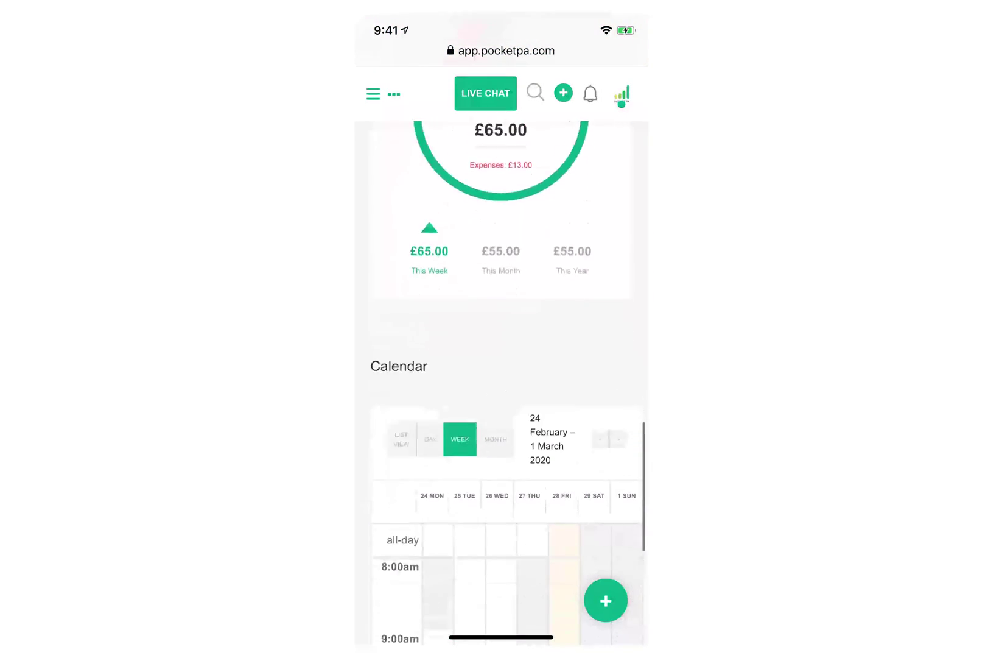
pyautogui.scroll(-10, 506, 426)
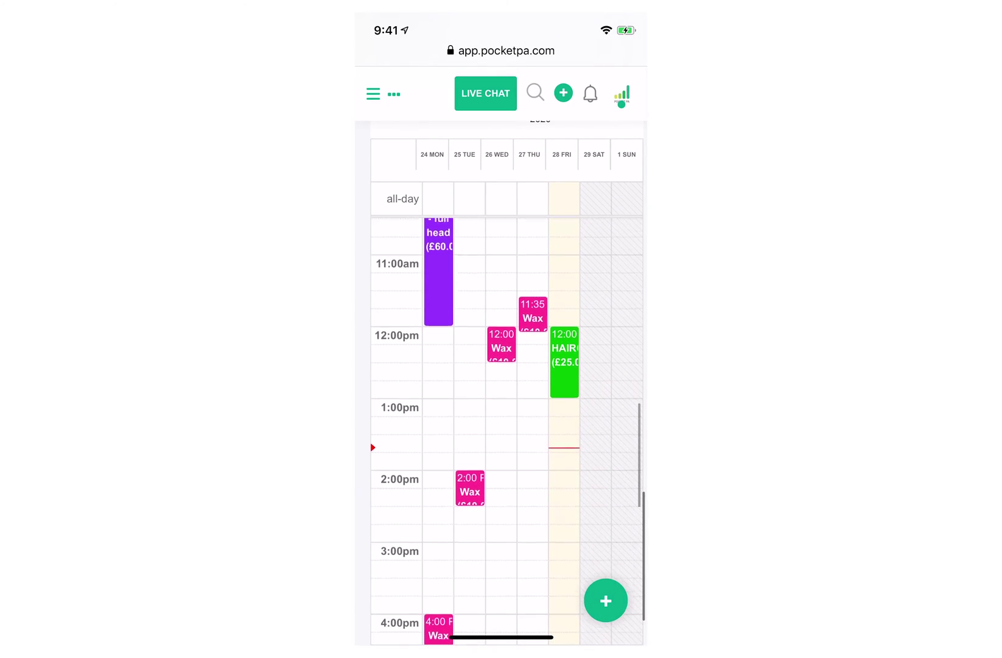
pyautogui.scroll(-3, 507, 426)
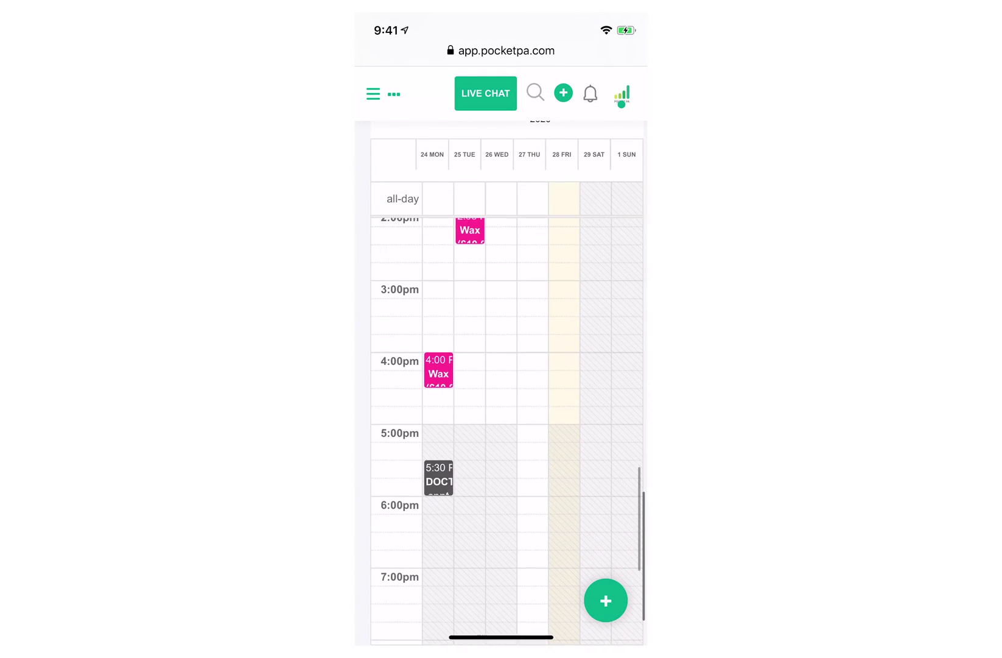
pyautogui.click(439, 366)
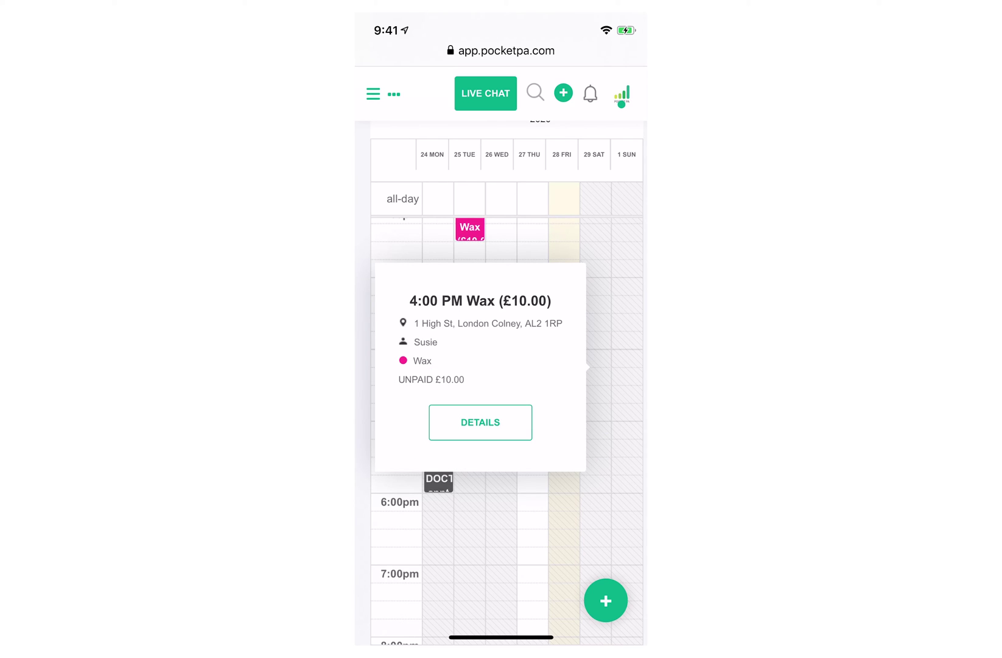
pyautogui.click(480, 422)
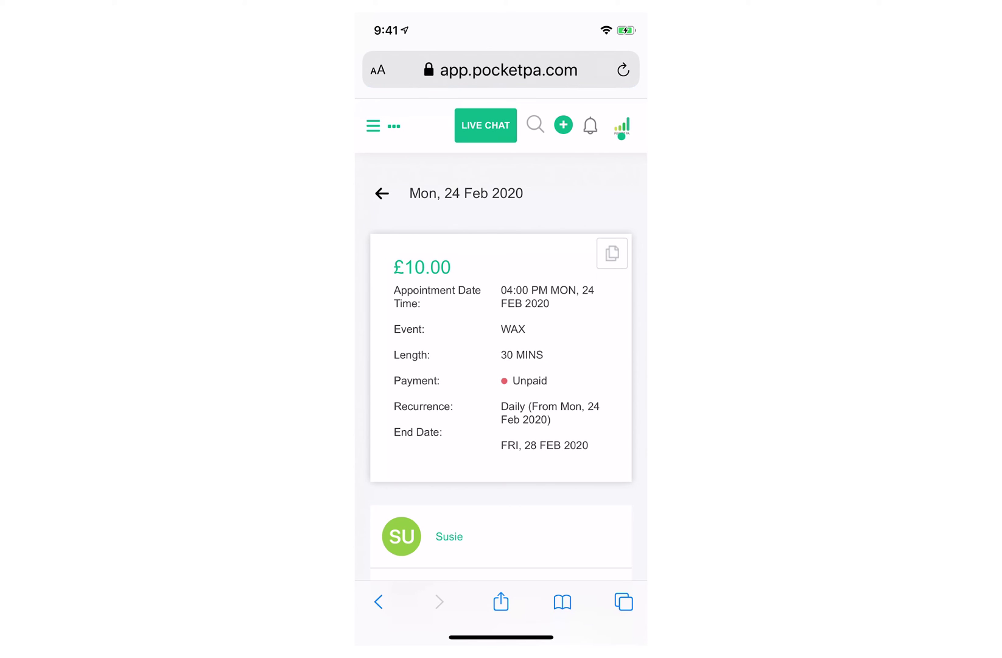
pyautogui.scroll(-3, 501, 366)
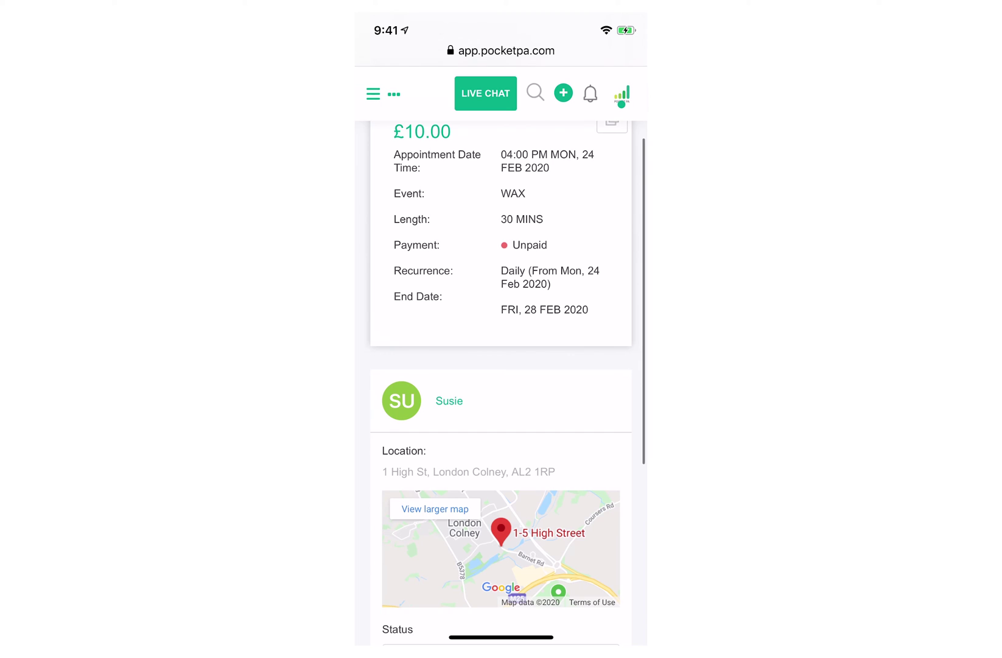
pyautogui.scroll(-5, 501, 365)
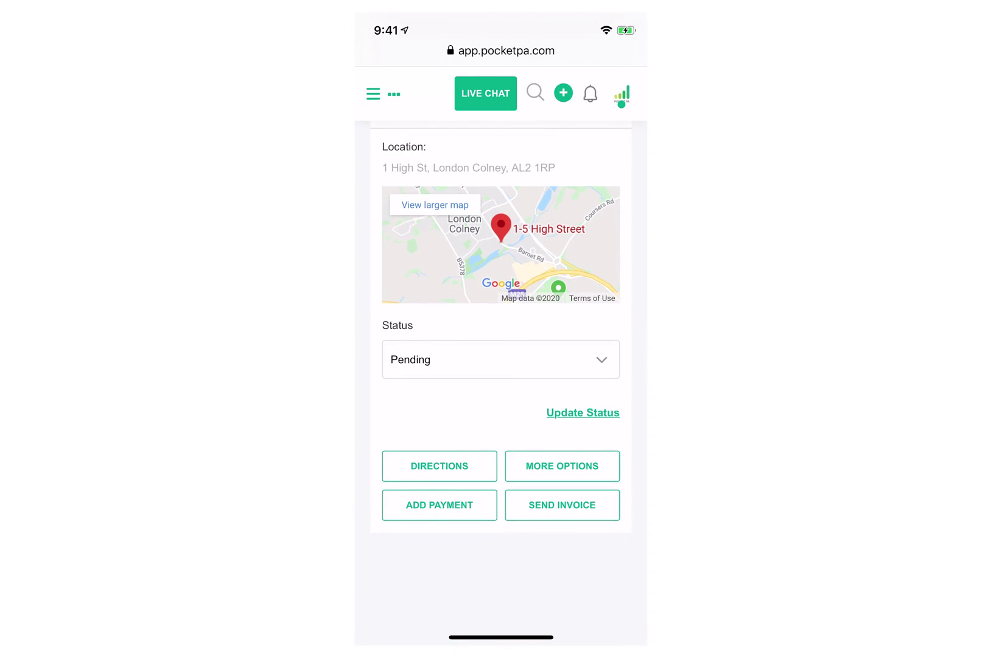
pyautogui.scroll(4, 501, 366)
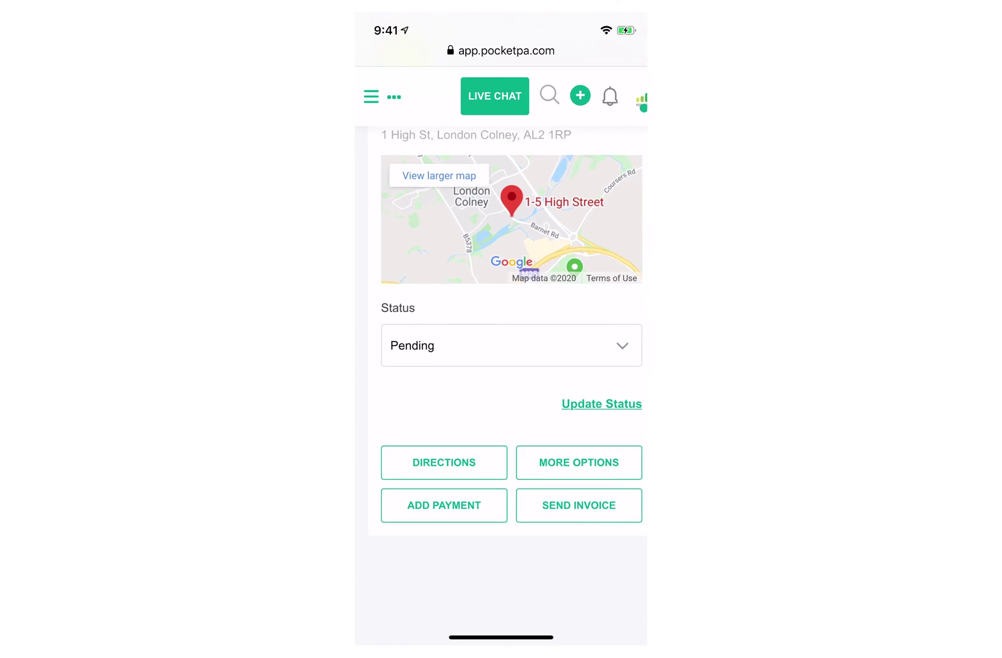
pyautogui.scroll(-4, 500, 366)
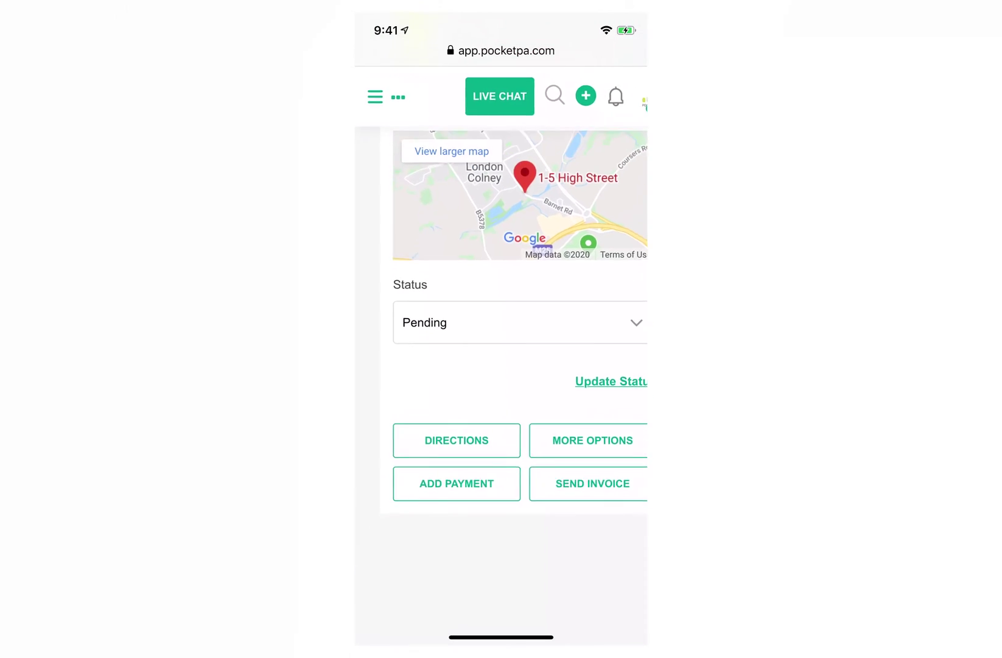
# Step: Add a payment to the £10.00 Wax appointment, lowering the amount and choosing card payment
pyautogui.click(440, 504)
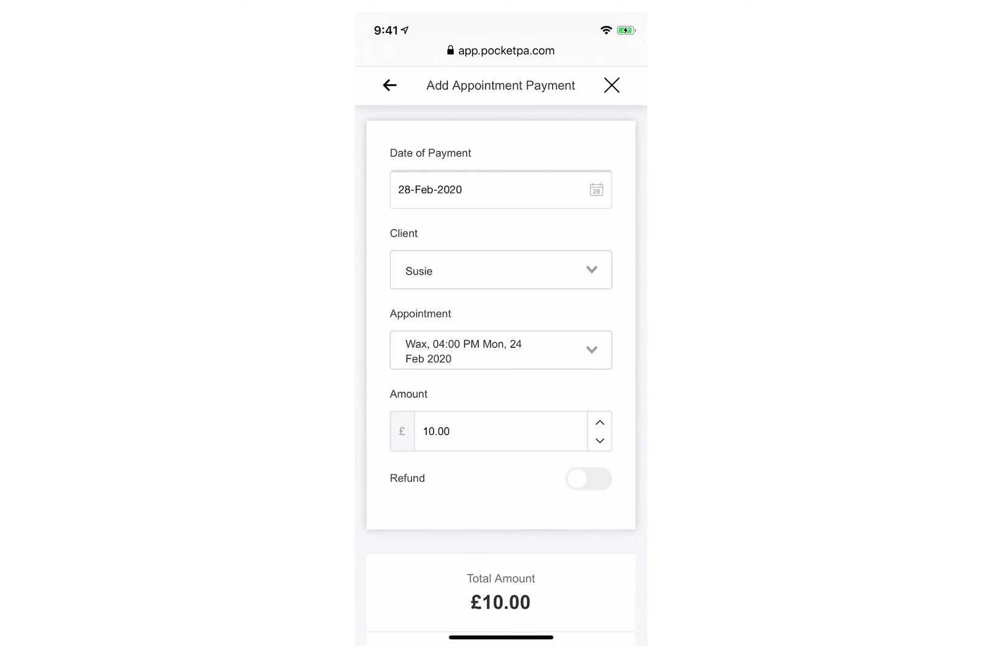
pyautogui.scroll(-4, 501, 355)
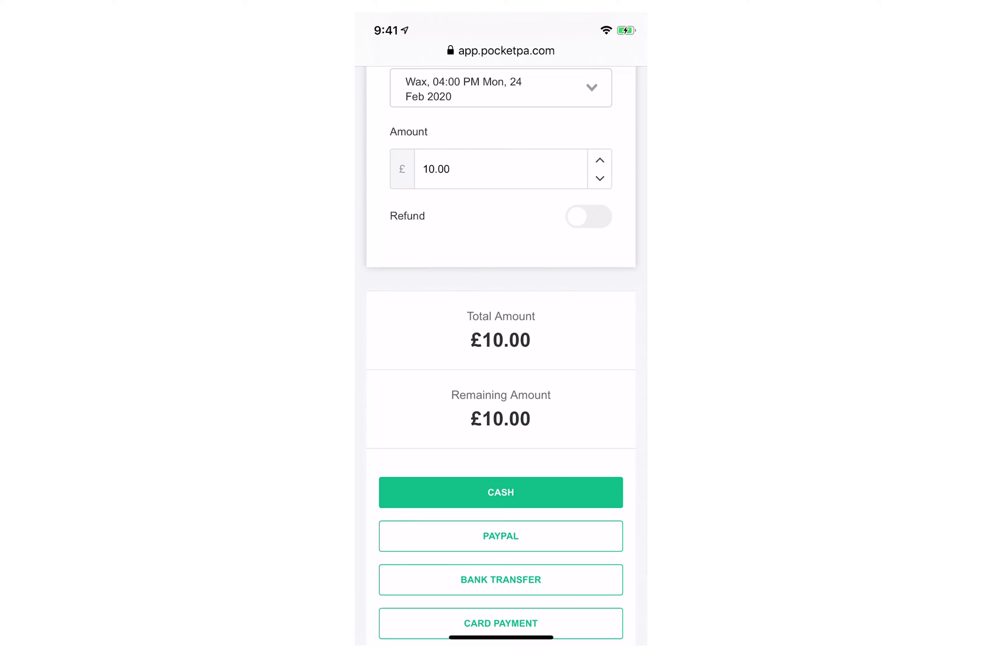
pyautogui.press('Down')
pyautogui.press('Down')
pyautogui.press('Down')
pyautogui.press('Down')
pyautogui.press('Down')
pyautogui.press('Down')
pyautogui.press('Down')
pyautogui.press('Down')
pyautogui.press('Down')
pyautogui.scroll(-5, 501, 353)
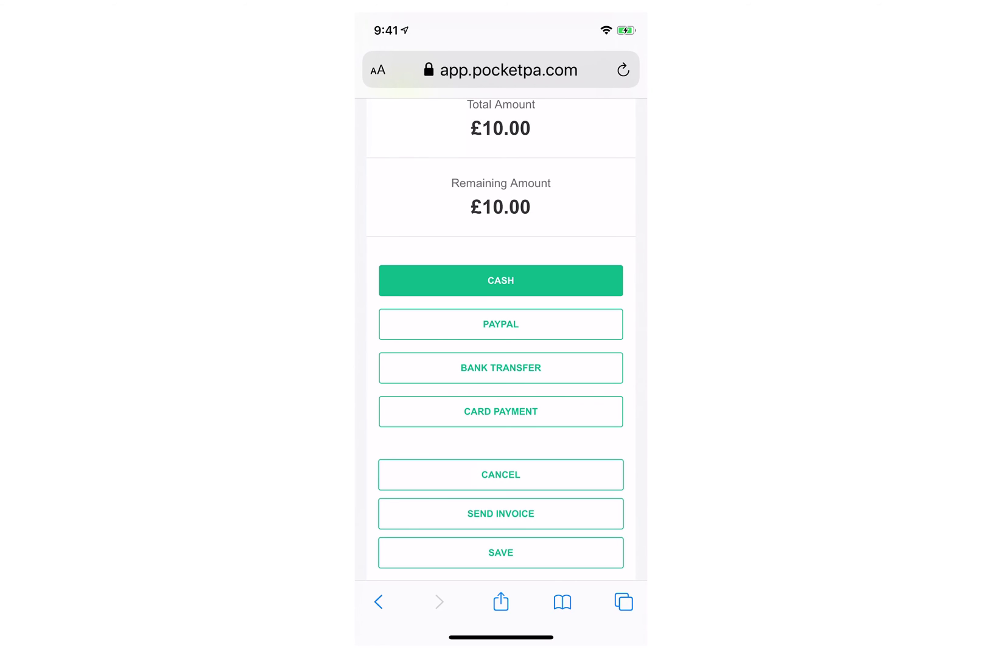
pyautogui.click(500, 412)
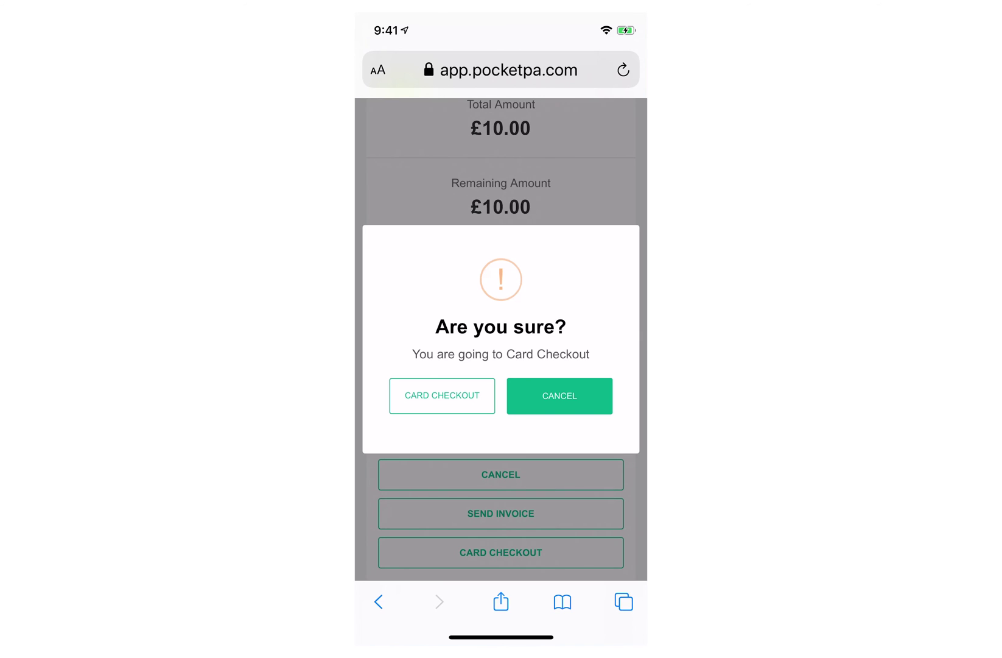
# Step: Proceed to Stripe Checkout, review the £1.00 Wax payment form and select the card number field
pyautogui.click(442, 396)
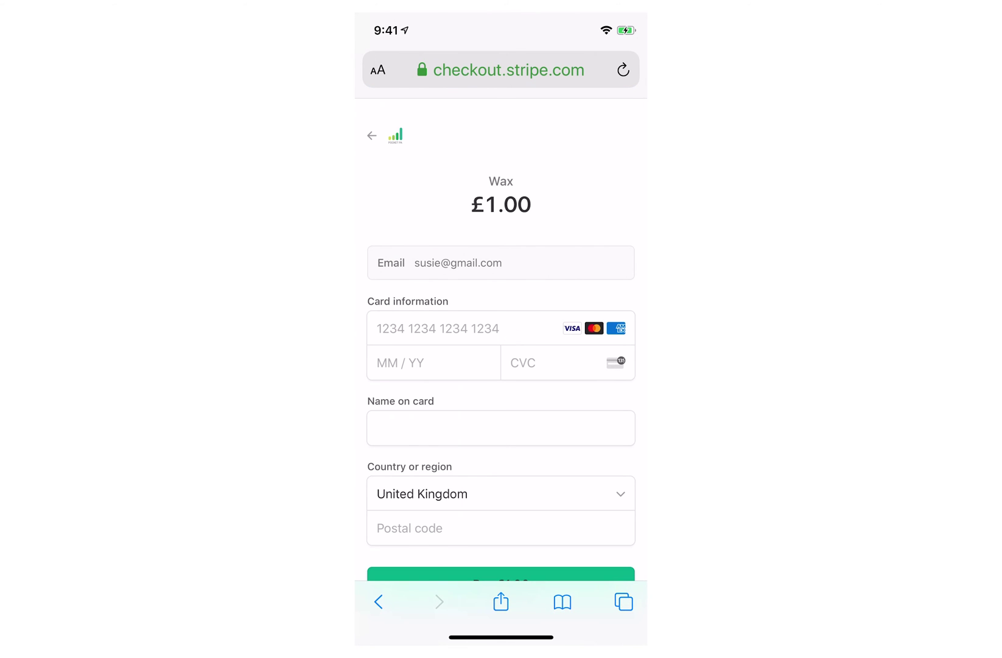
pyautogui.scroll(-2, 501, 348)
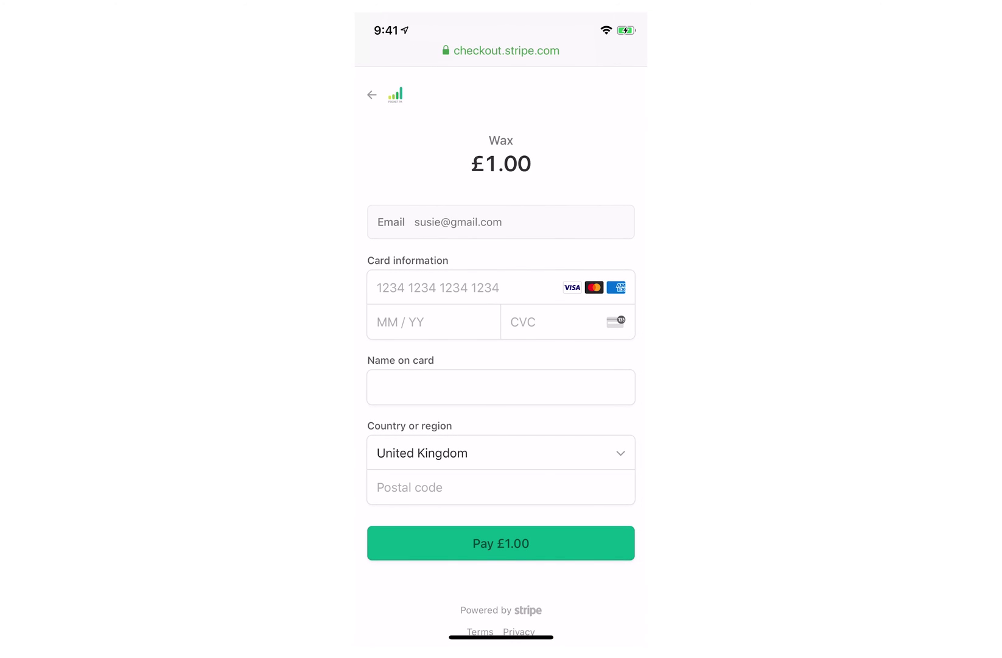
pyautogui.scroll(-1, 501, 347)
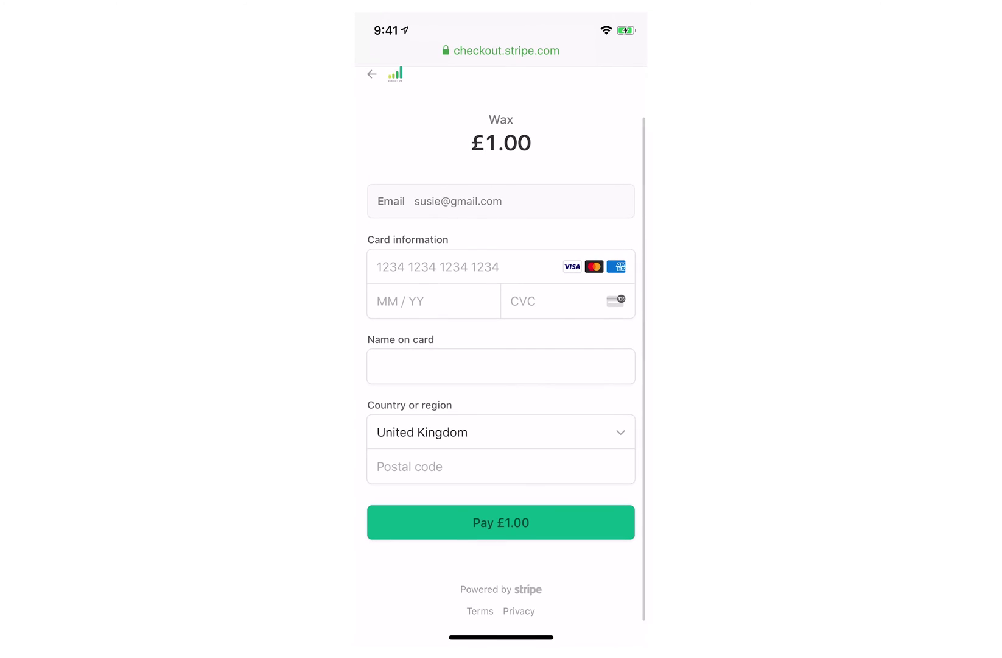
pyautogui.scroll(2, 501, 347)
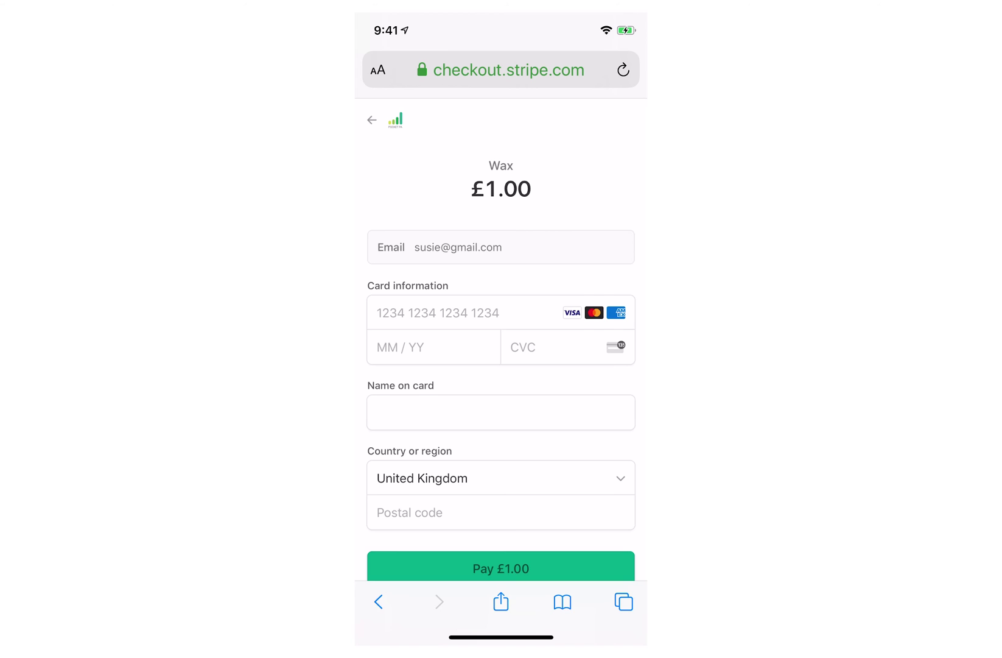
pyautogui.scroll(-2, 501, 347)
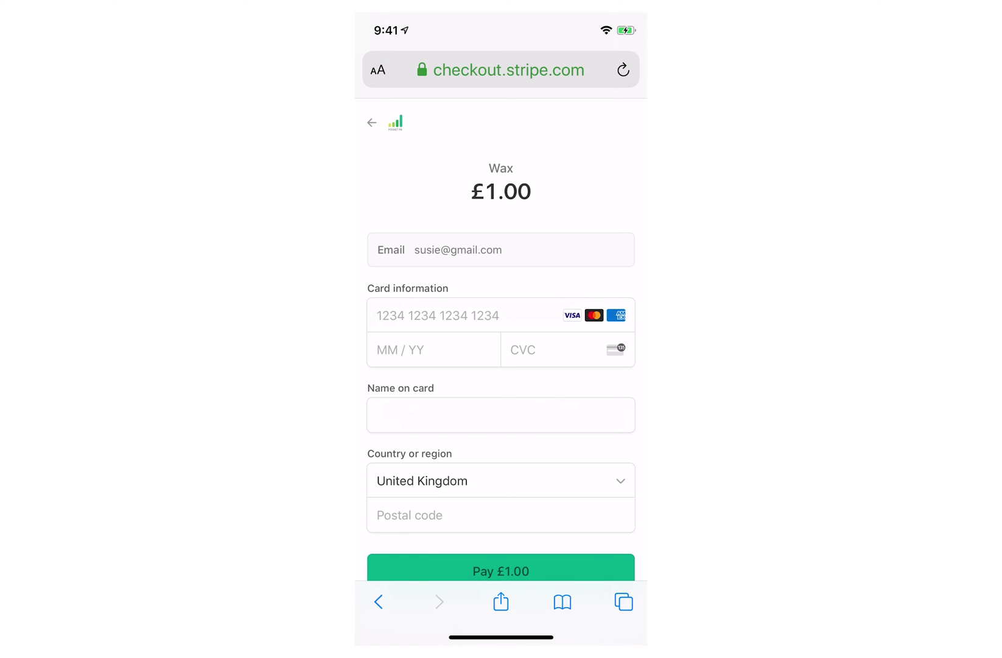
pyautogui.scroll(-1, 501, 347)
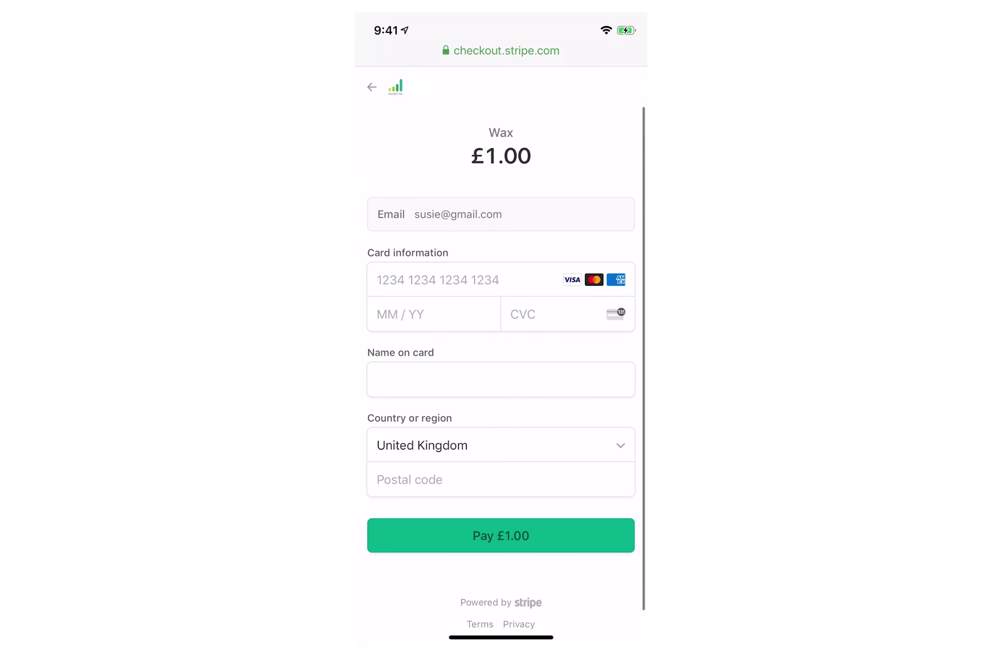
pyautogui.scroll(5, 435, 232)
pyautogui.scroll(-5, 501, 347)
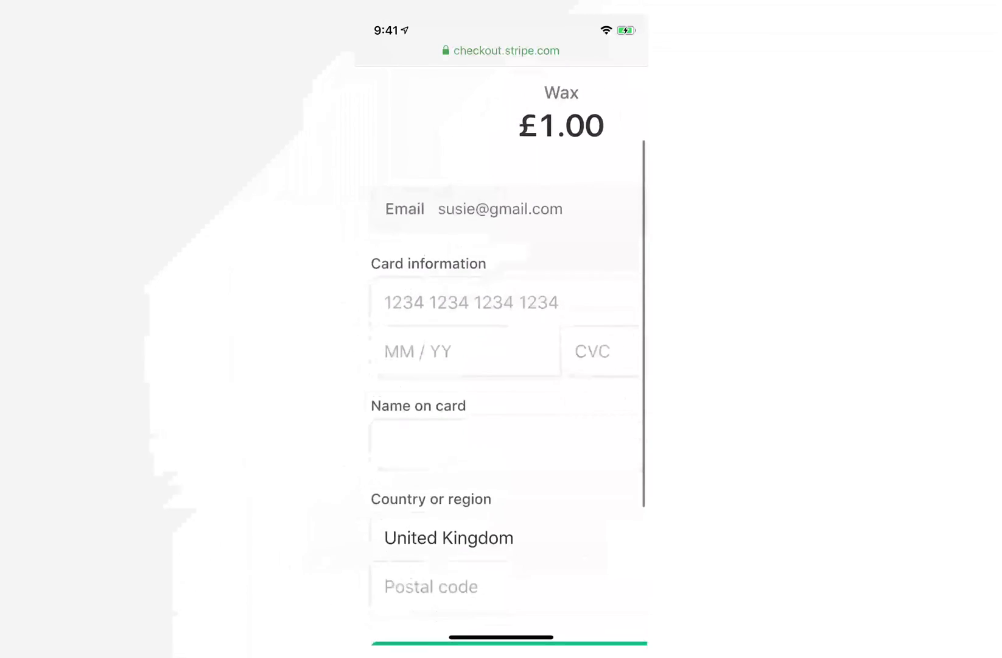
pyautogui.hscroll(1, 501, 347)
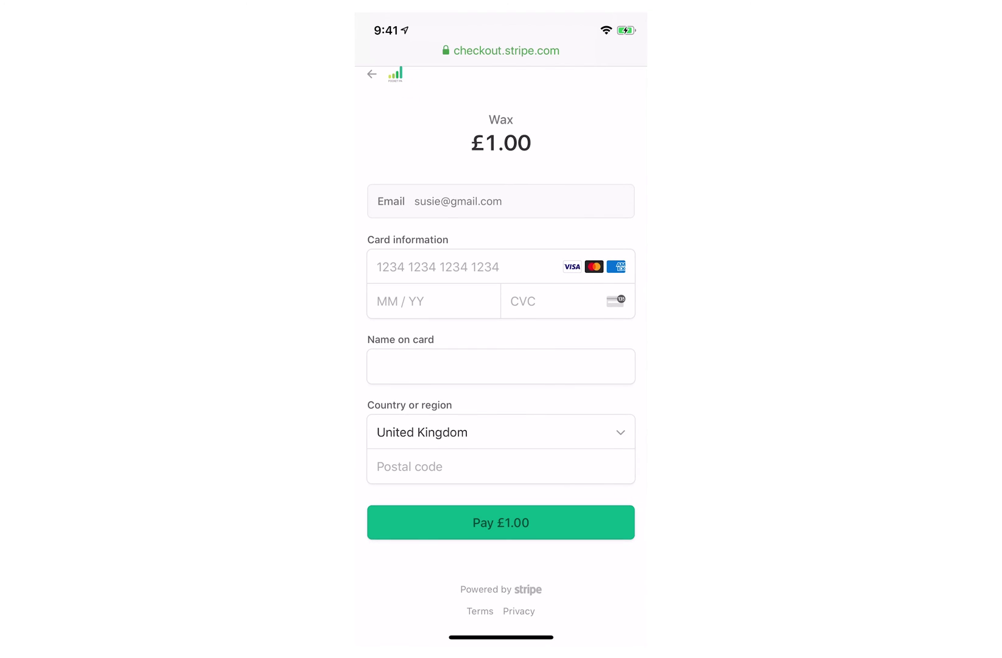
pyautogui.scroll(-2, 502, 329)
pyautogui.scroll(-1, 501, 335)
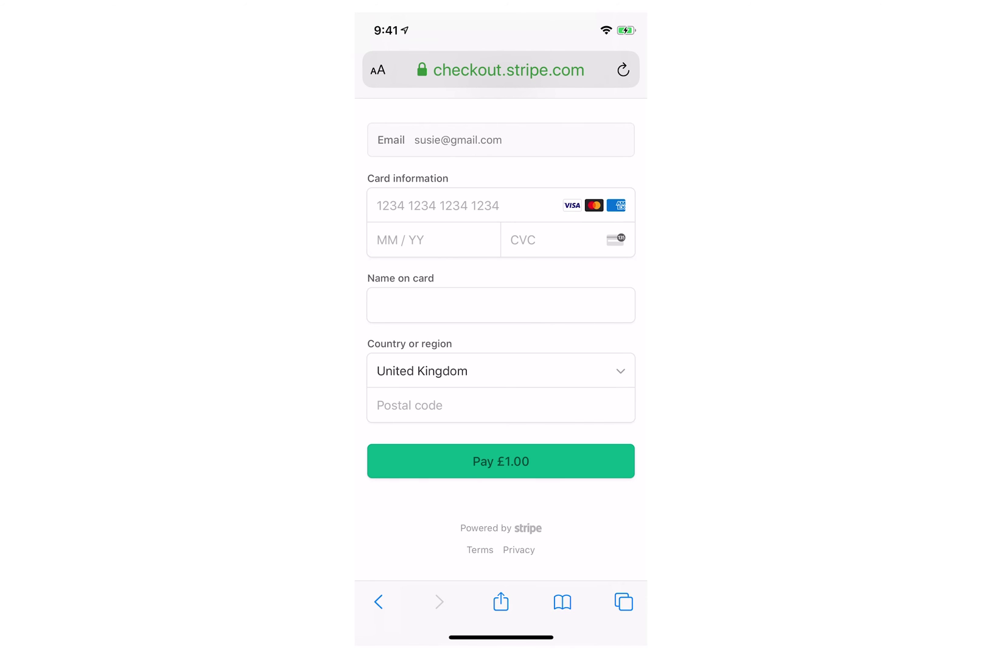
pyautogui.scroll(5, 616, 205)
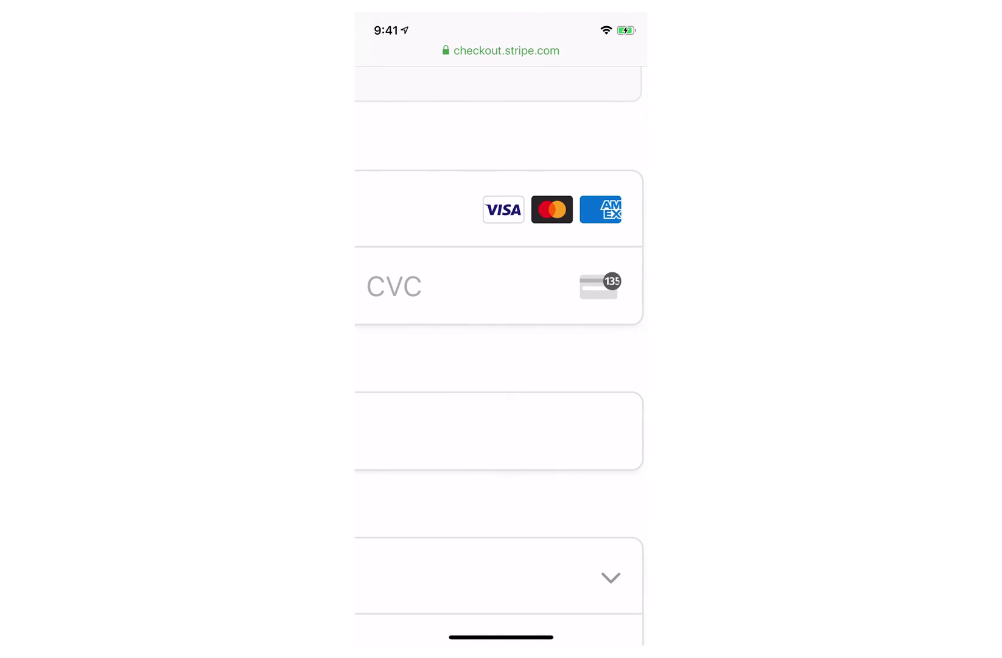
pyautogui.scroll(-5, 617, 292)
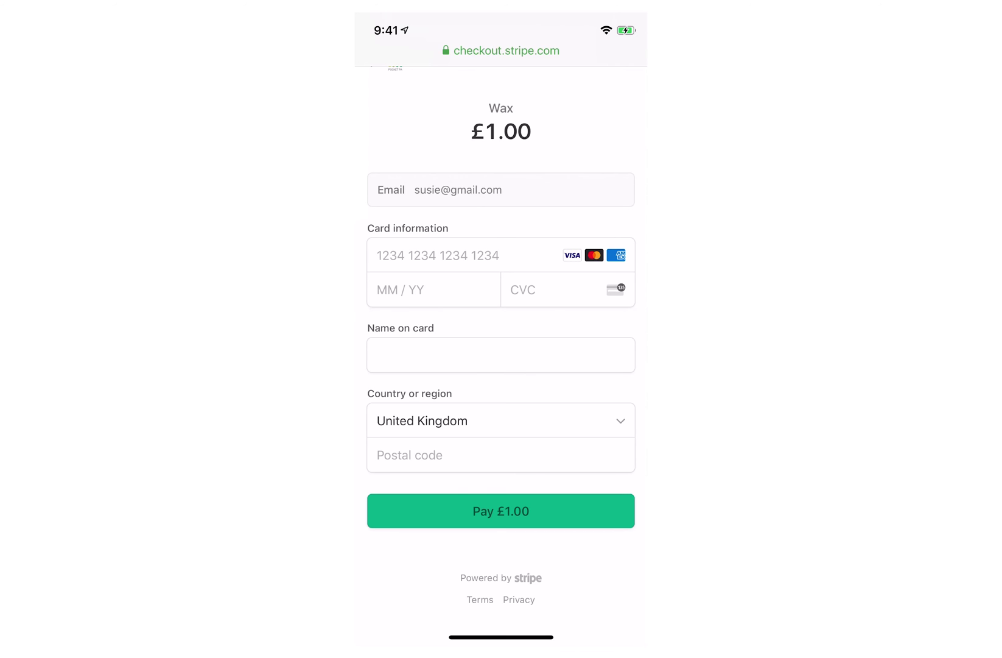
pyautogui.scroll(1, 501, 341)
pyautogui.click(475, 266)
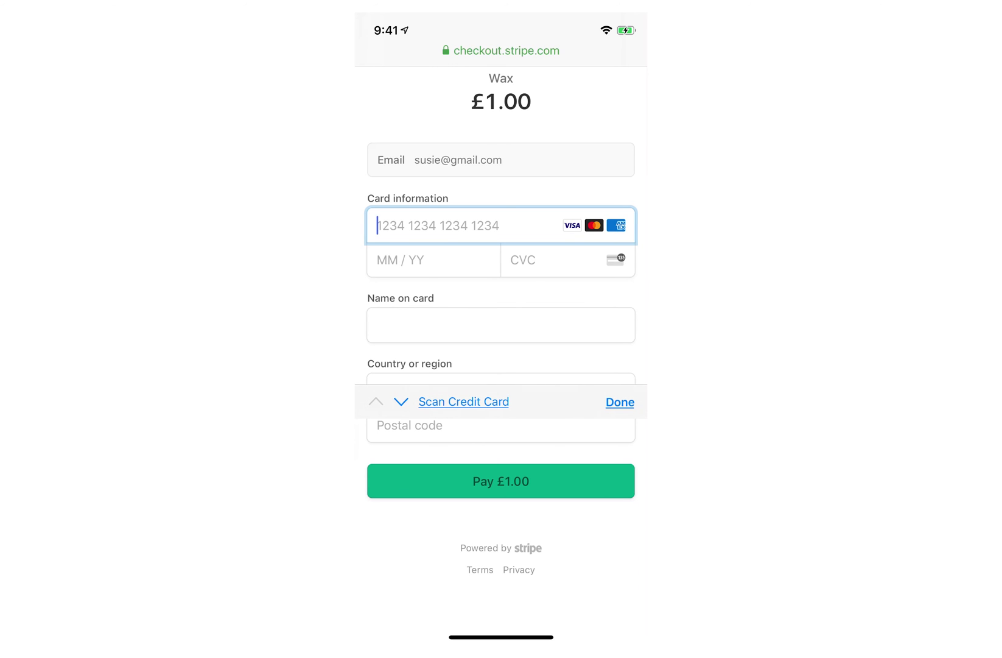
# Step: Scan the card with the camera, then enter the security code and the cardholder's name
pyautogui.click(463, 401)
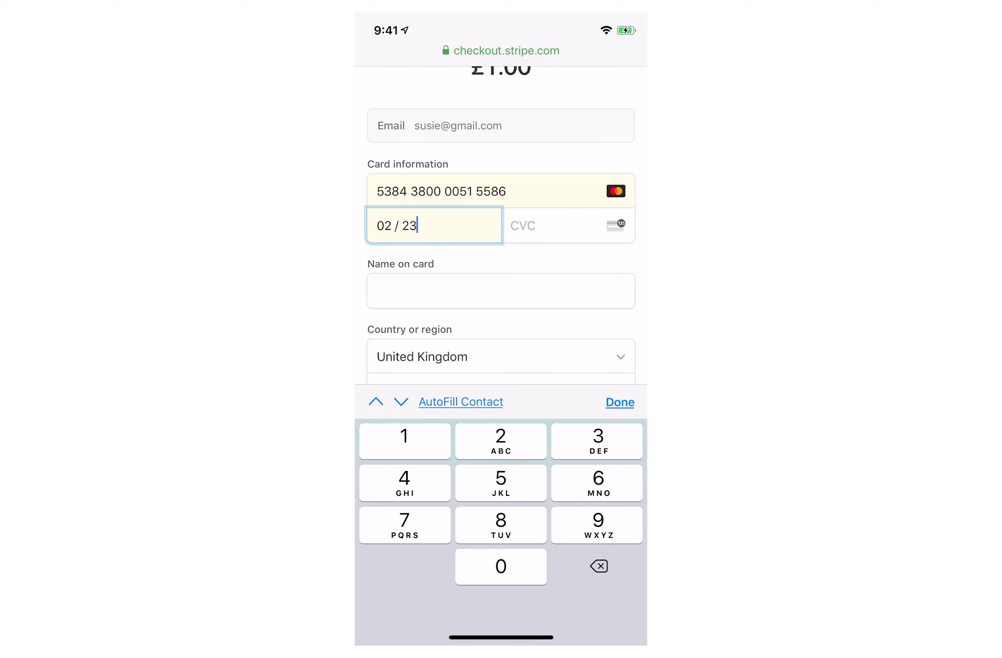
pyautogui.click(554, 225)
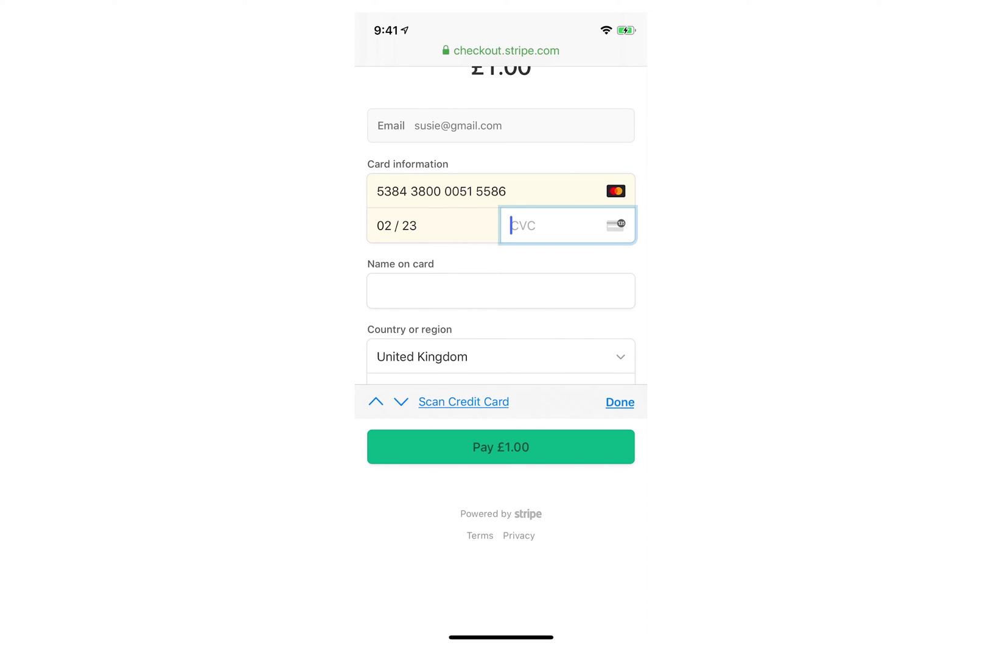
pyautogui.click(500, 290)
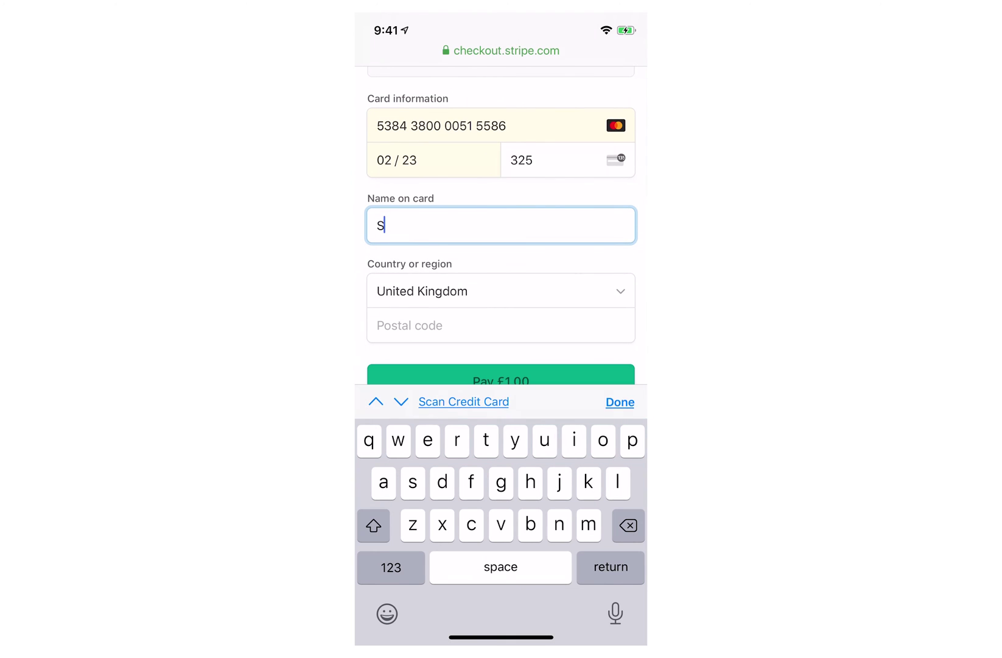
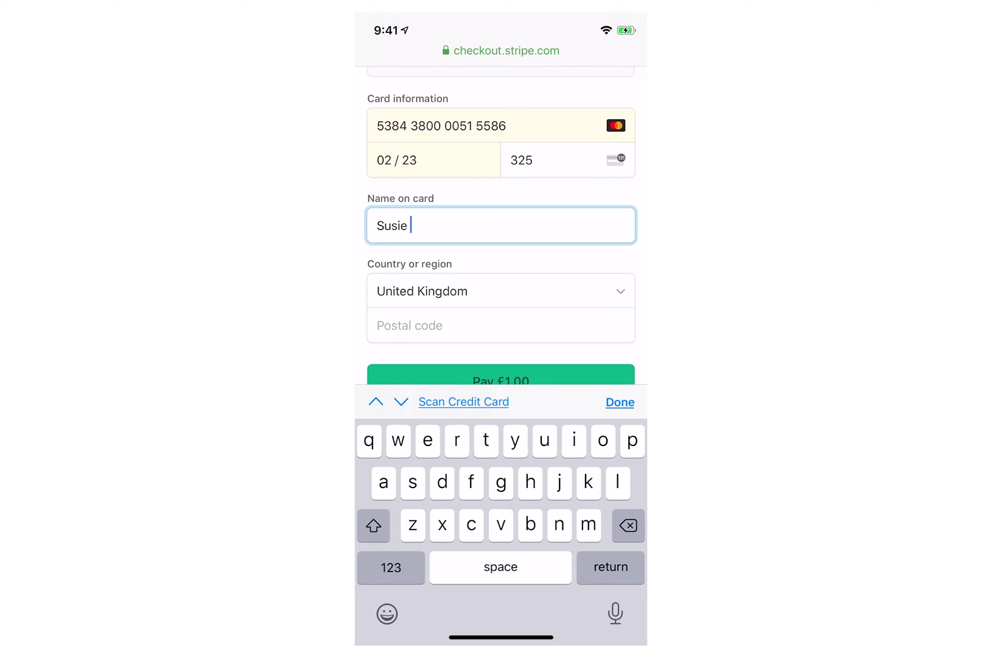
pyautogui.press('Return')
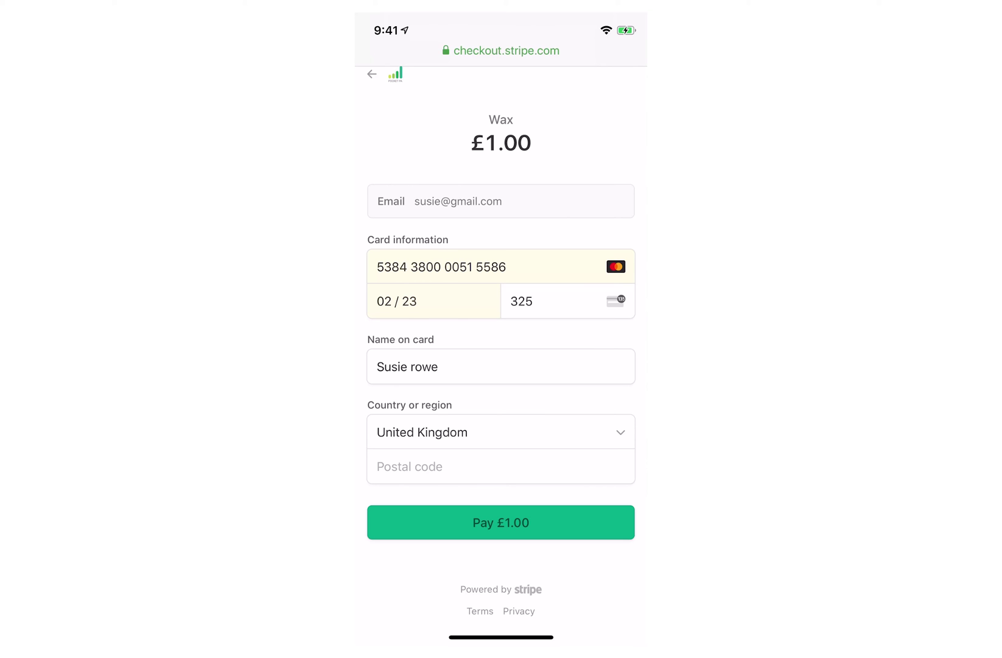
# Step: Keep United Kingdom as the billing country and AutoFill the postal code from the saved address
pyautogui.click(494, 432)
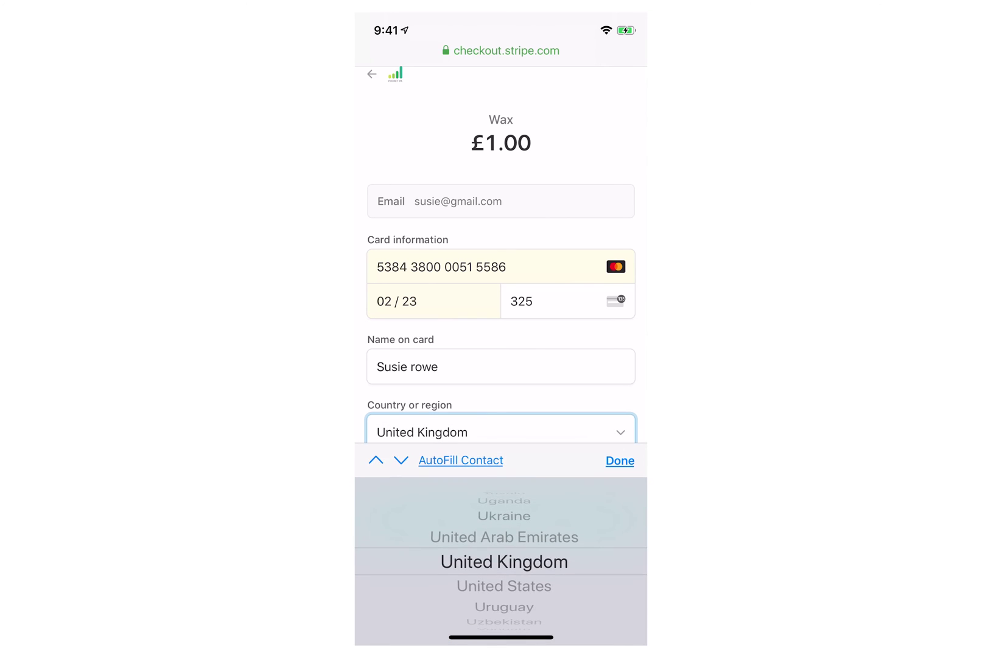
pyautogui.click(620, 459)
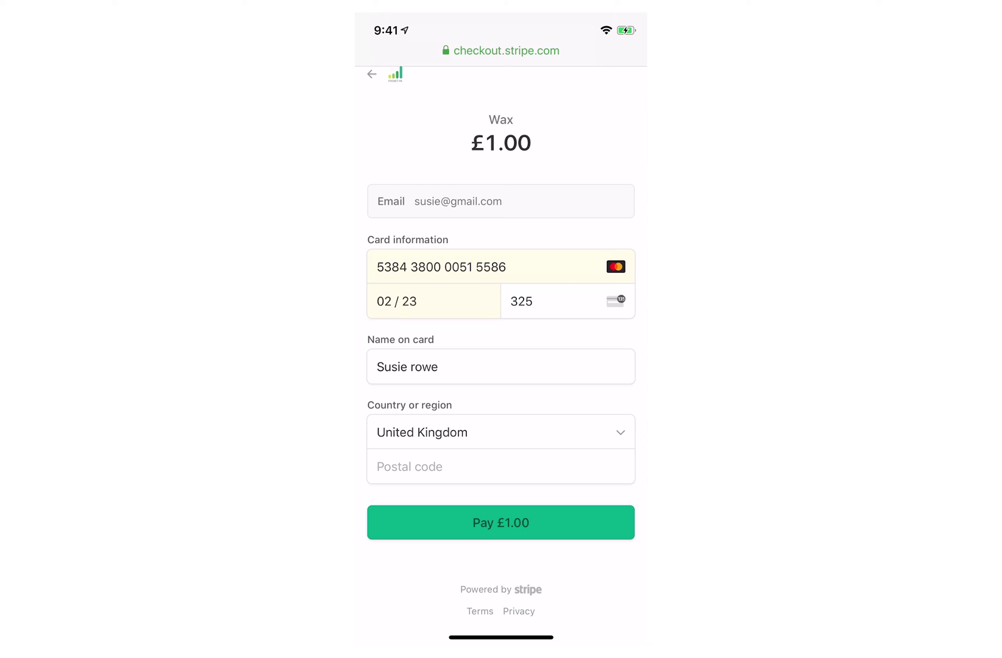
pyautogui.click(501, 466)
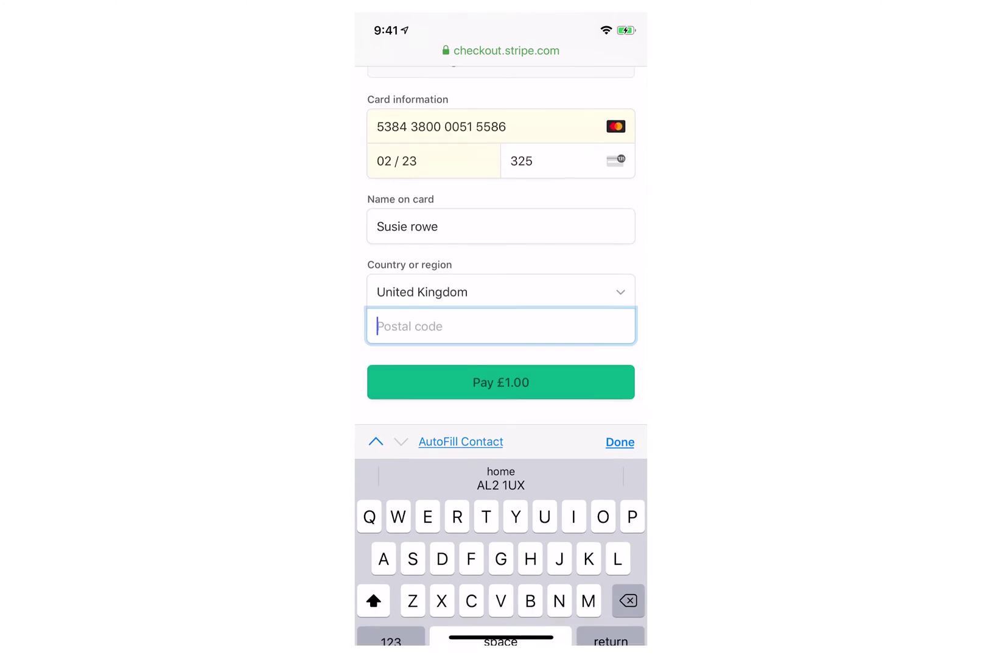
pyautogui.write('Al')
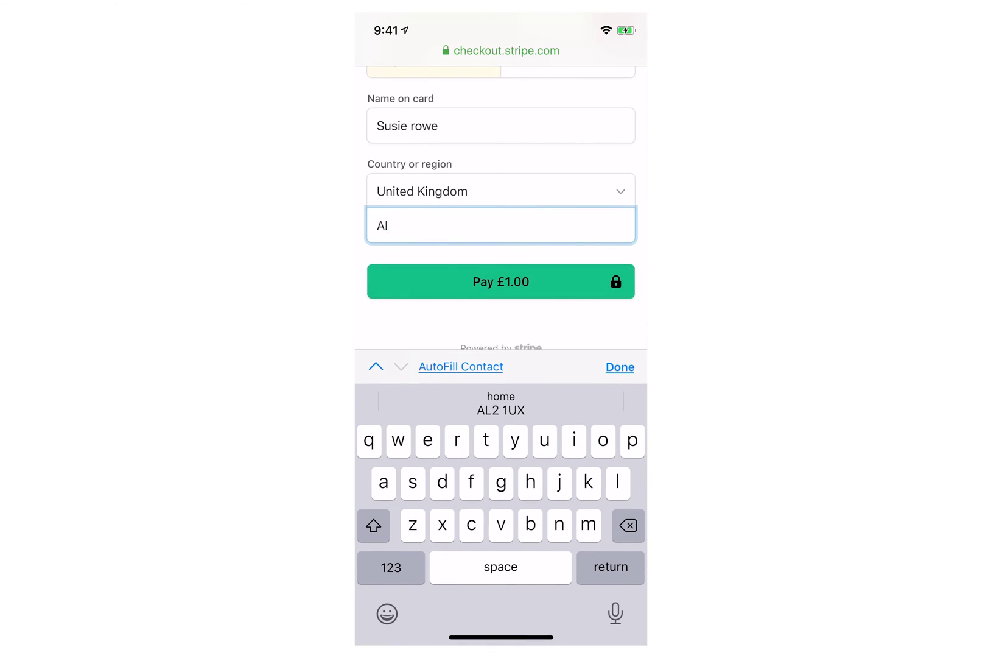
pyautogui.click(501, 404)
pyautogui.scroll(-2, 501, 366)
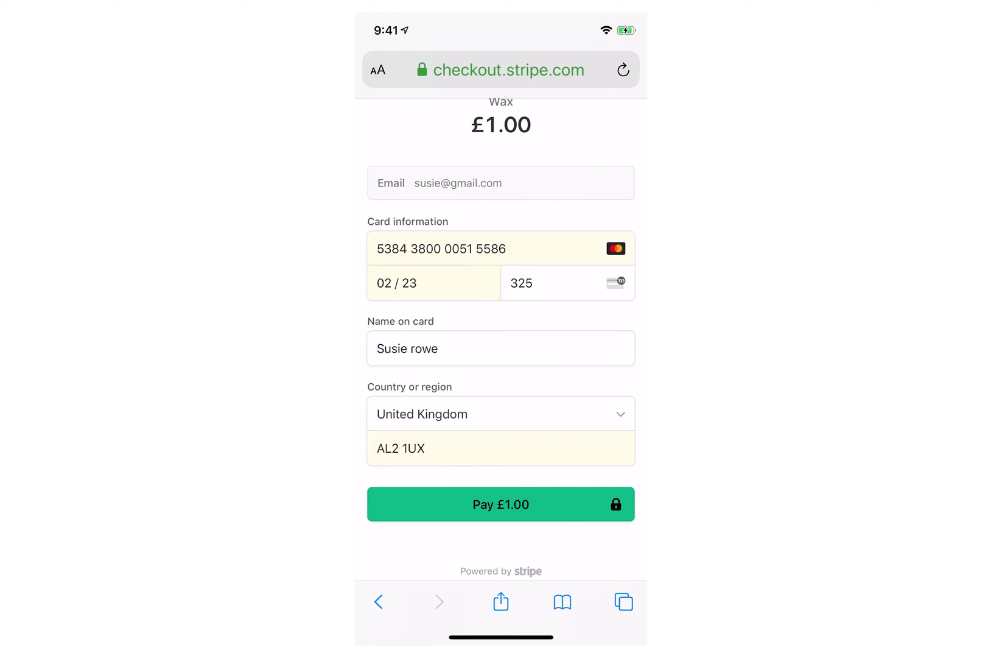
pyautogui.scroll(-1, 500, 337)
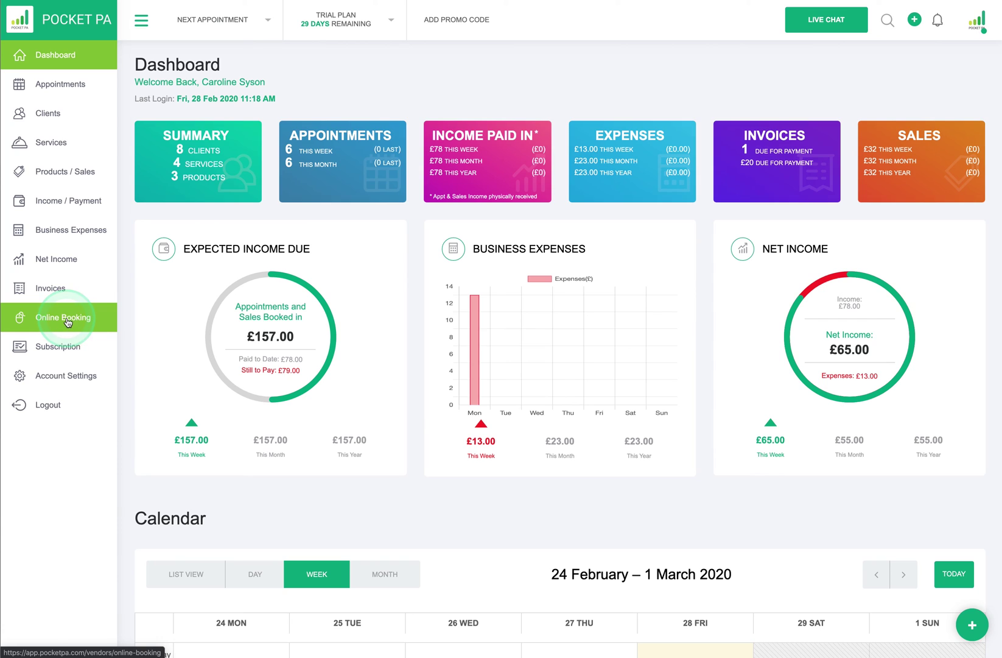
# Step: Open the Online Booking page and try switching it on, triggering the default-location error
pyautogui.click(68, 322)
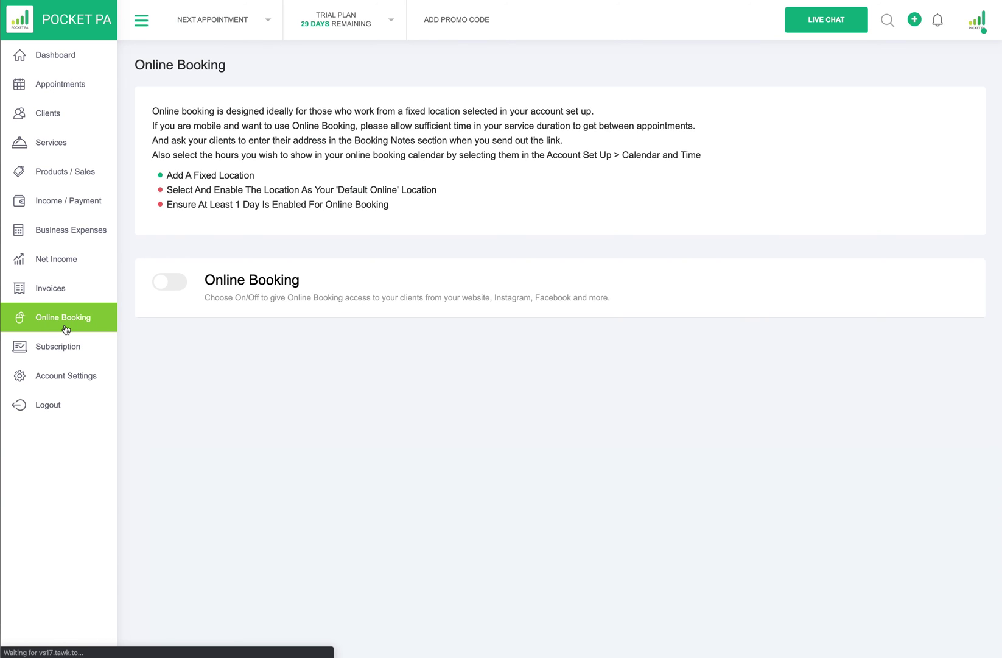
pyautogui.click(39, 324)
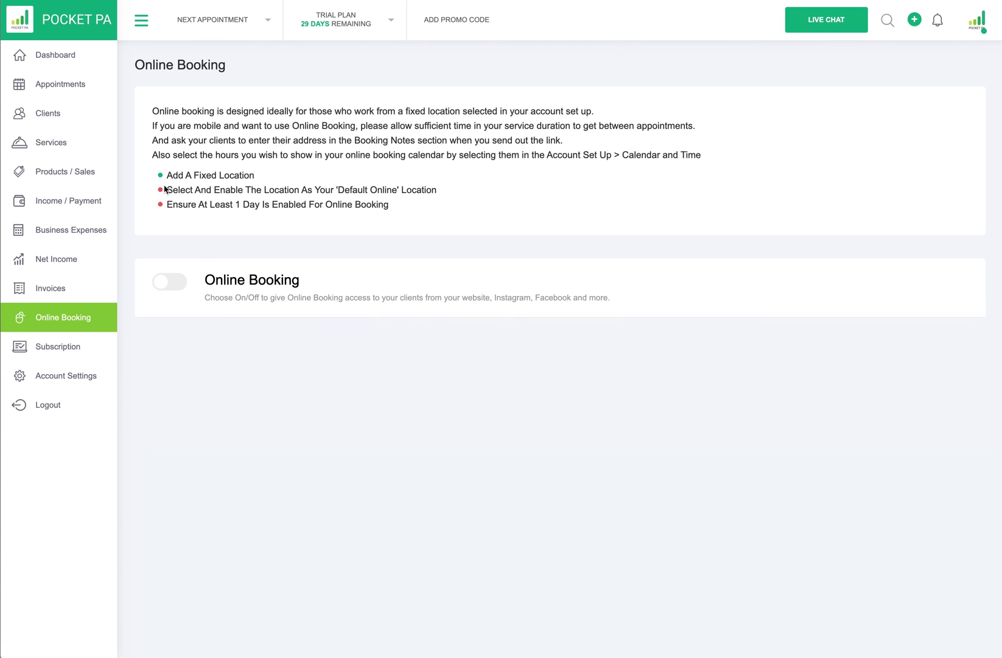
pyautogui.click(164, 284)
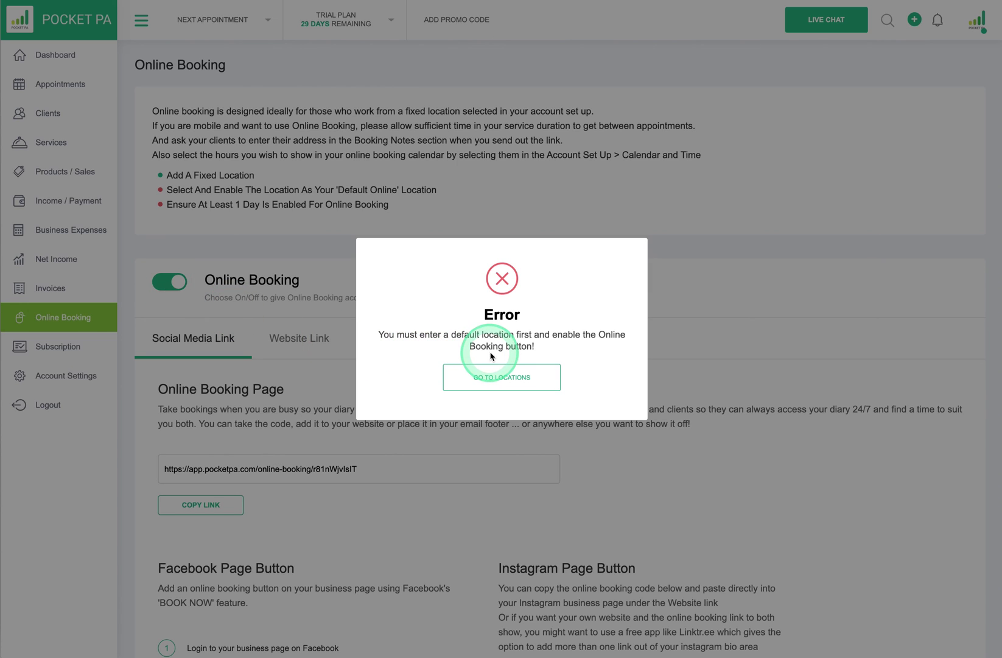
# Step: Go to the Locations list and save SALON 1 with online bookings enabled
pyautogui.click(500, 378)
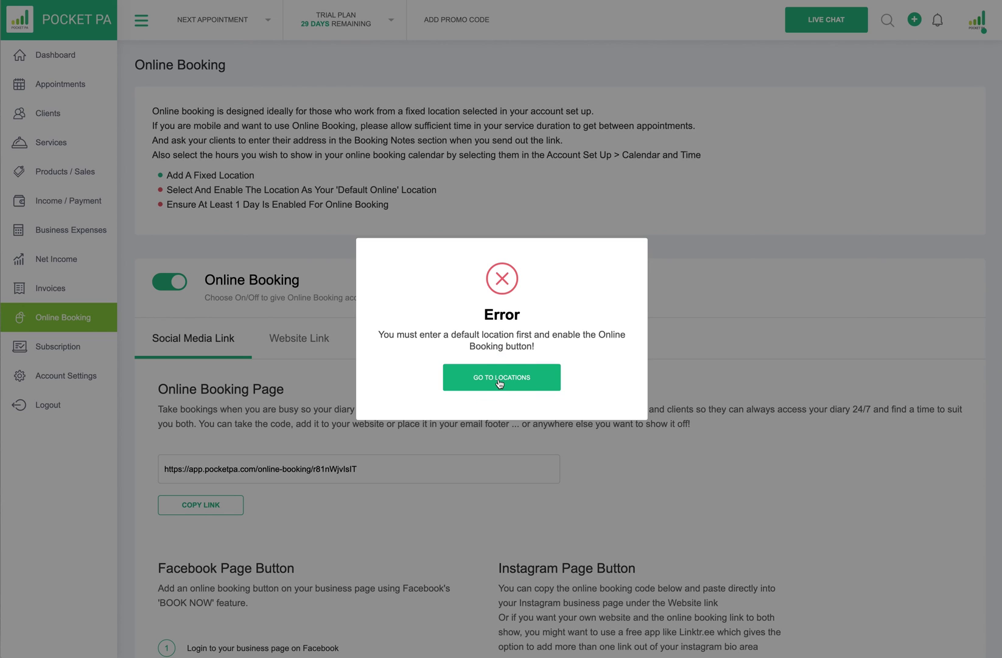
pyautogui.click(499, 380)
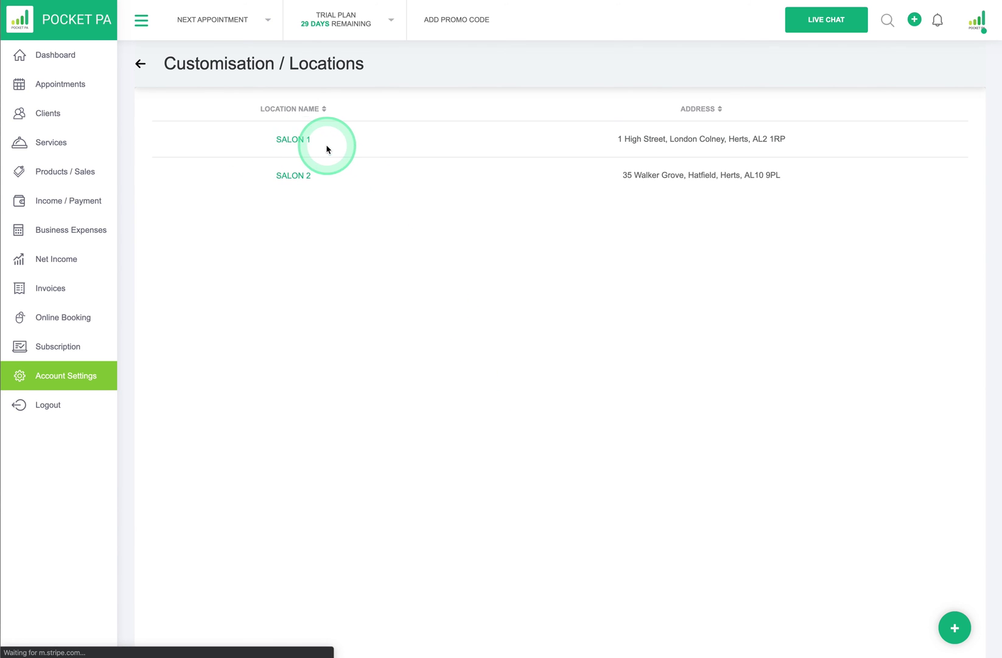
pyautogui.click(293, 139)
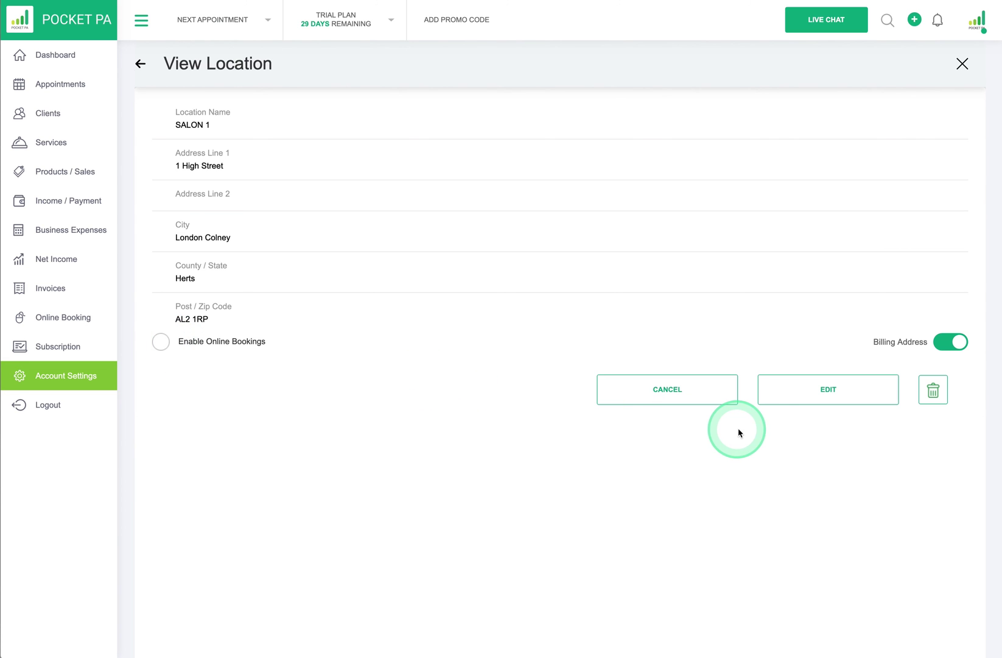
pyautogui.click(831, 395)
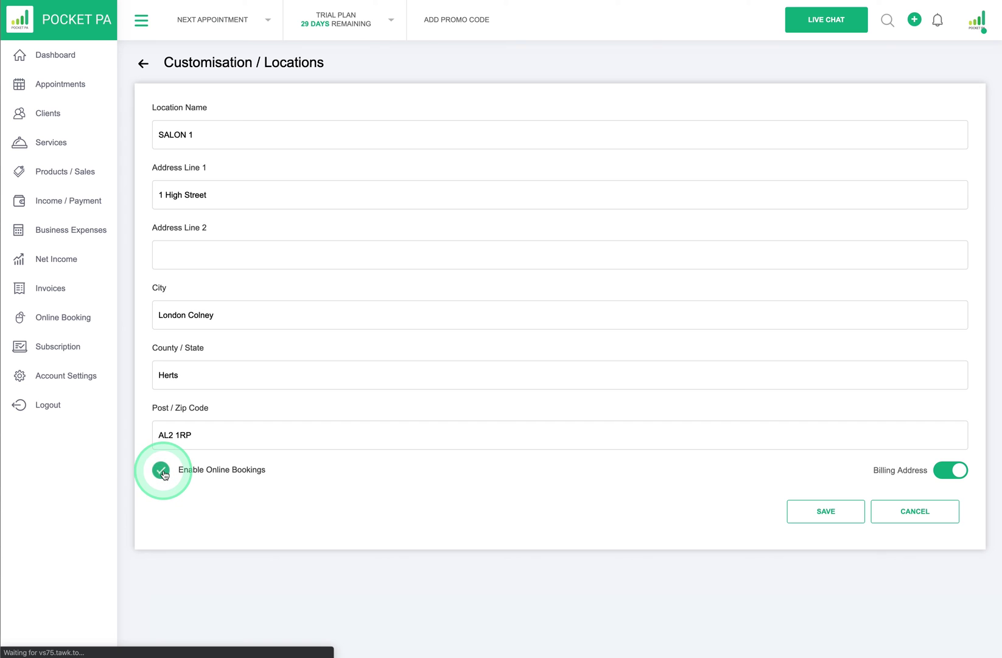
pyautogui.click(846, 512)
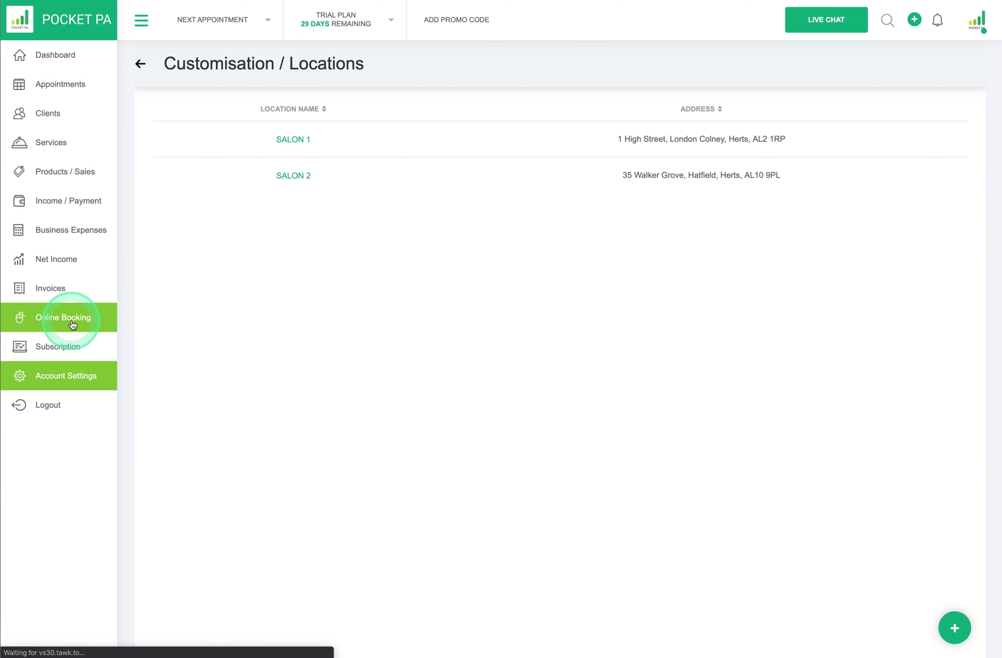
# Step: Enable online bookings for SALON 2 through the account setup locations and save it
pyautogui.click(72, 324)
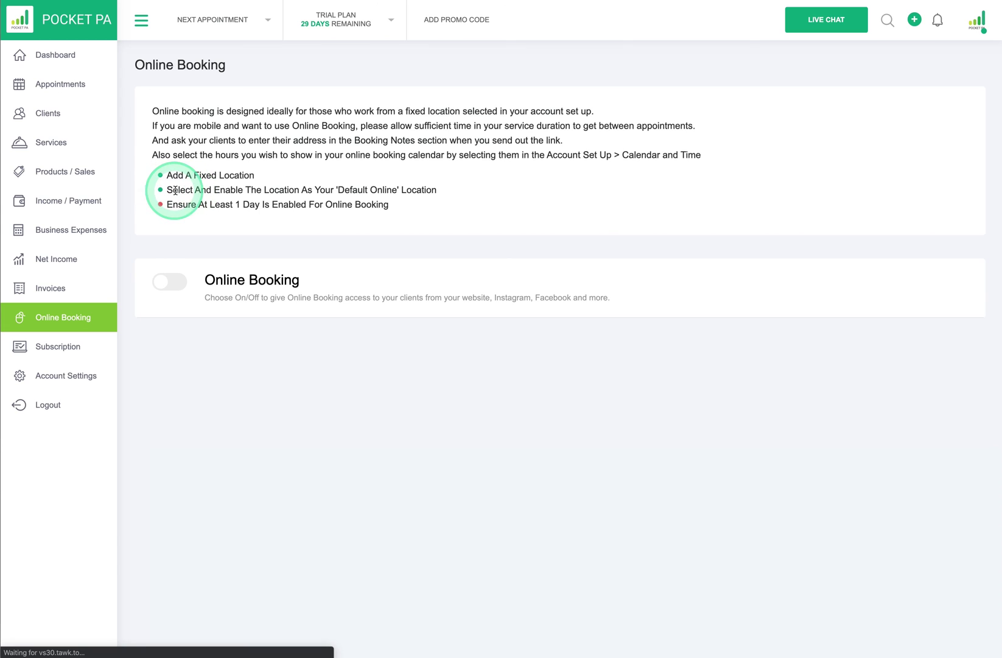
pyautogui.click(70, 378)
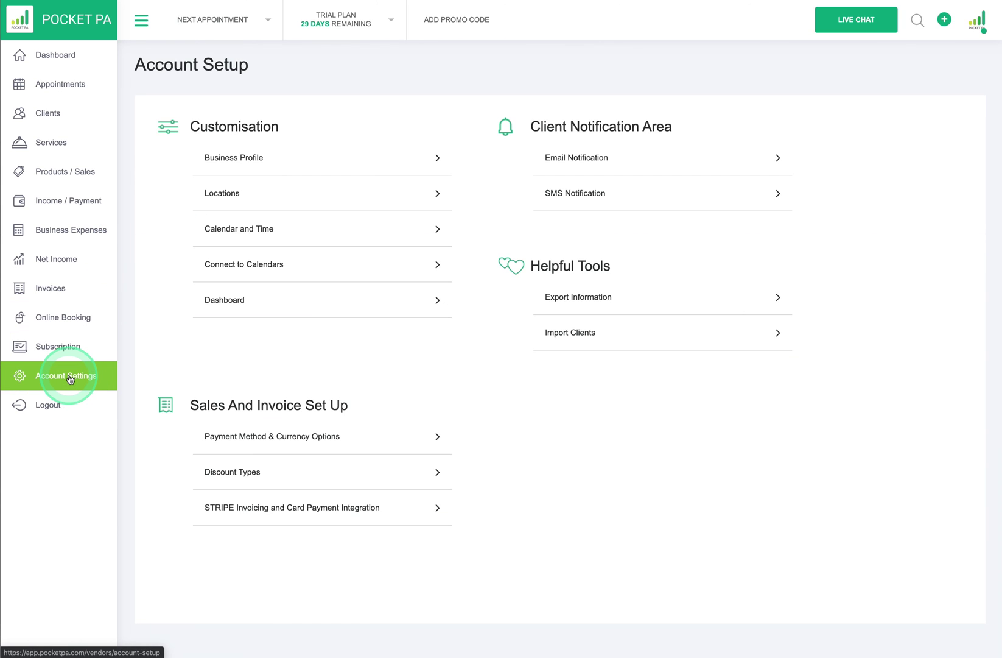
pyautogui.click(230, 196)
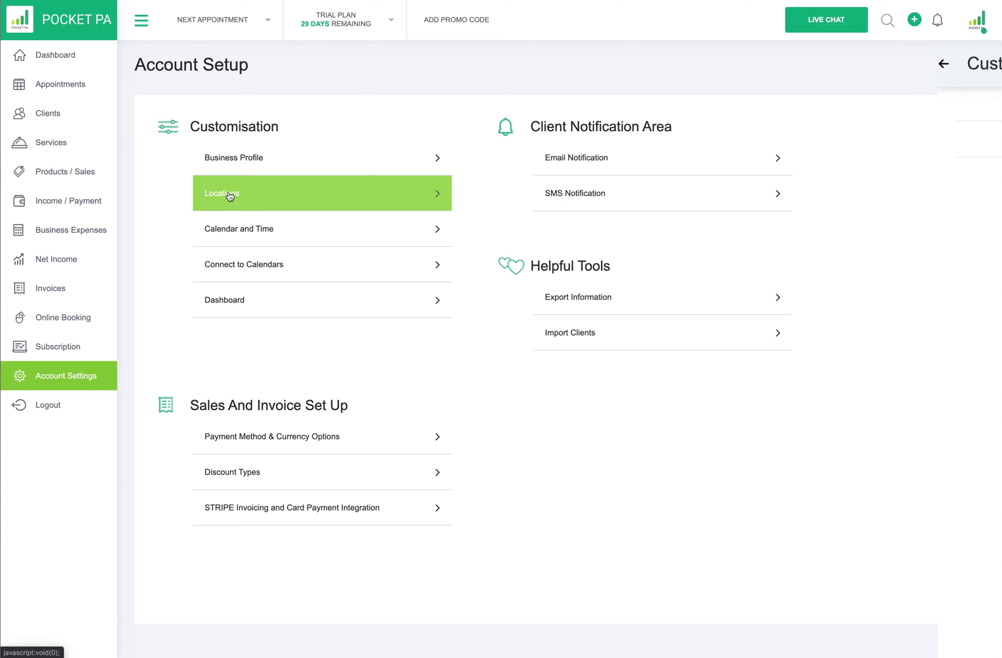
pyautogui.click(295, 183)
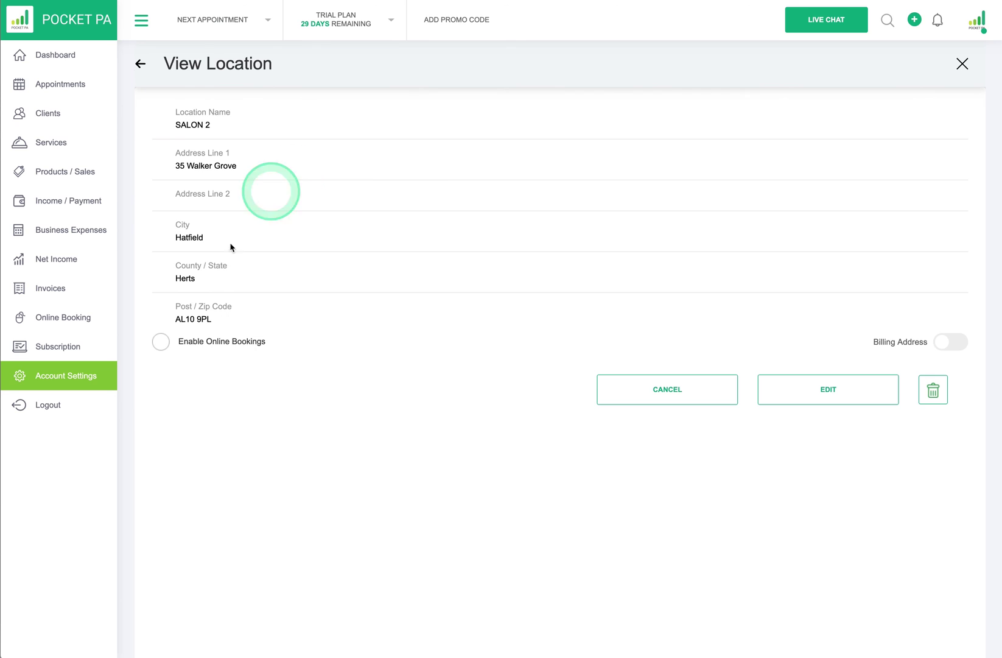
pyautogui.click(804, 388)
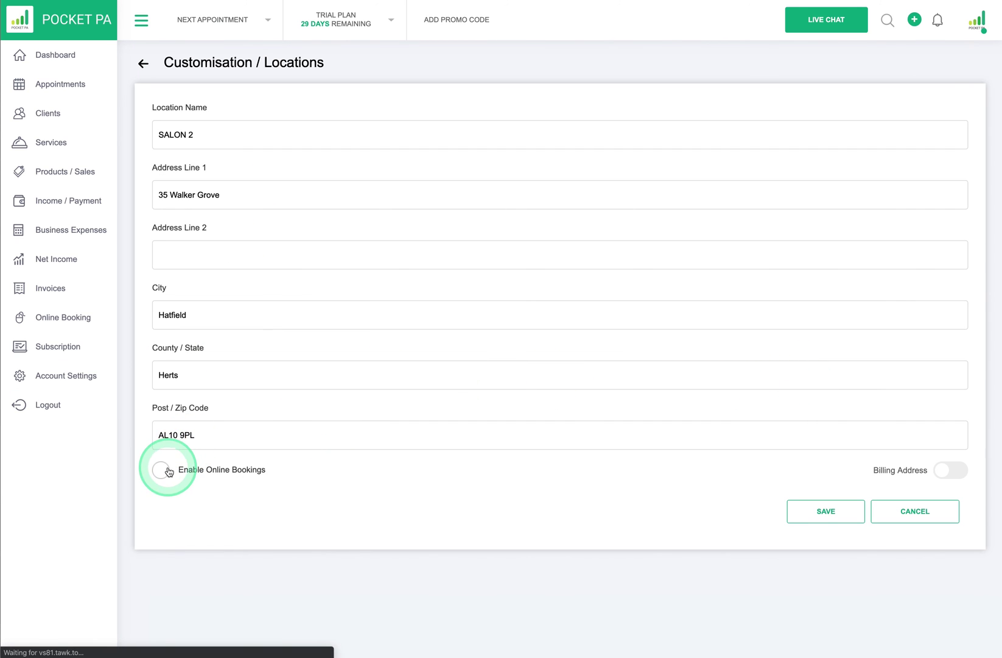
pyautogui.click(163, 474)
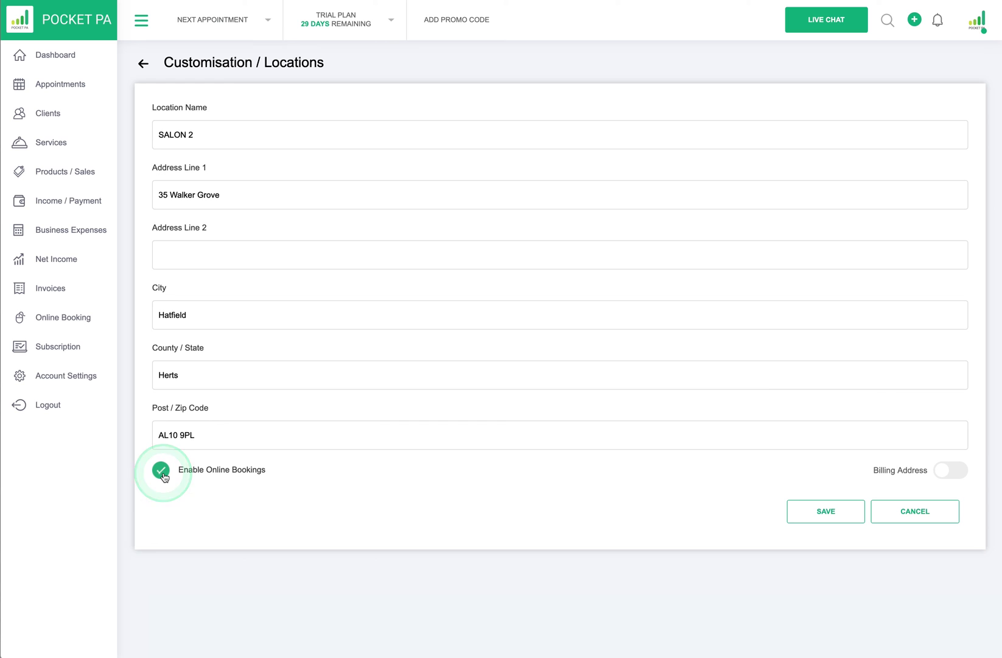
pyautogui.click(823, 513)
pyautogui.click(498, 370)
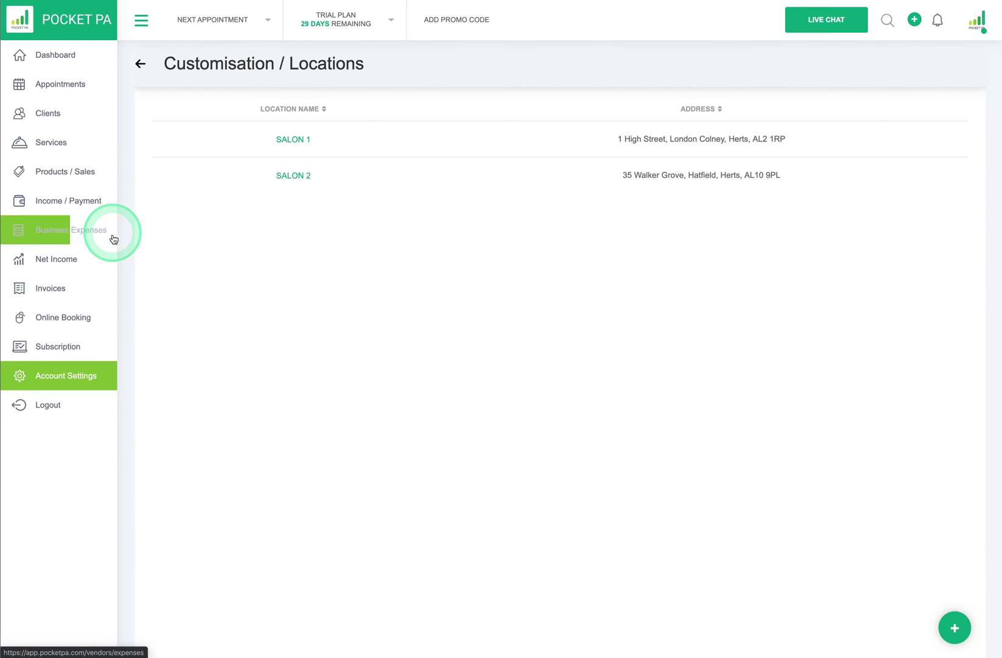
# Step: Retry switching on online booking and follow the error to the Calendar and Time settings
pyautogui.click(59, 322)
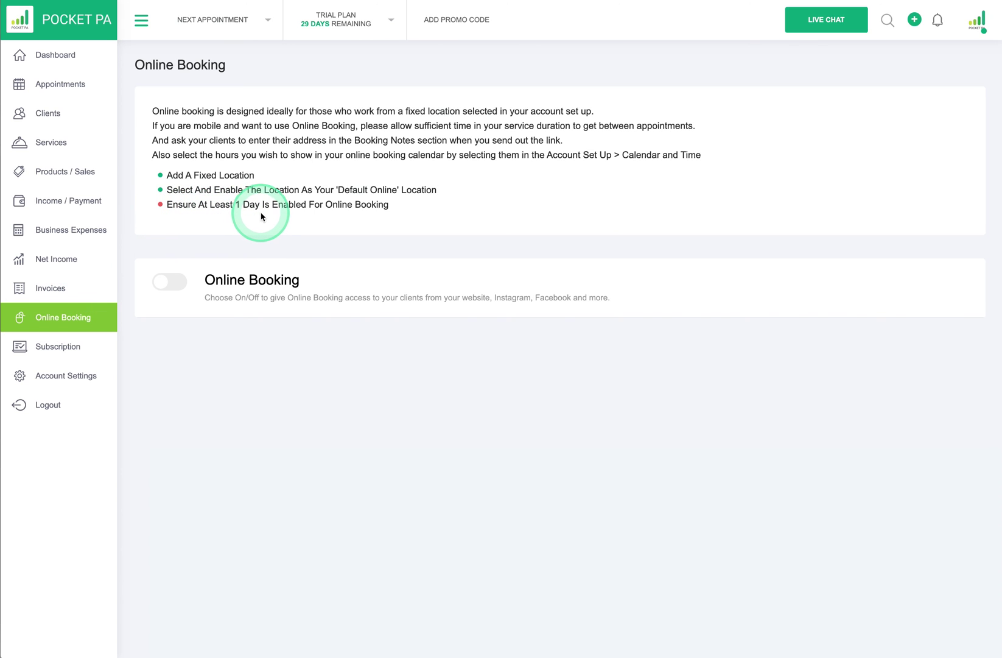
pyautogui.click(170, 287)
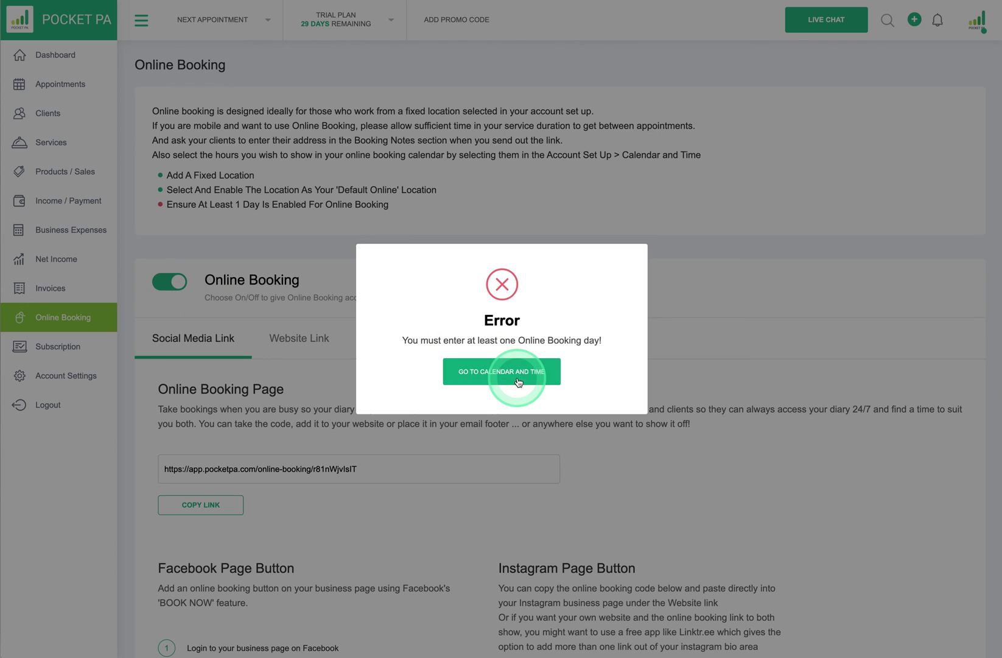
pyautogui.click(518, 378)
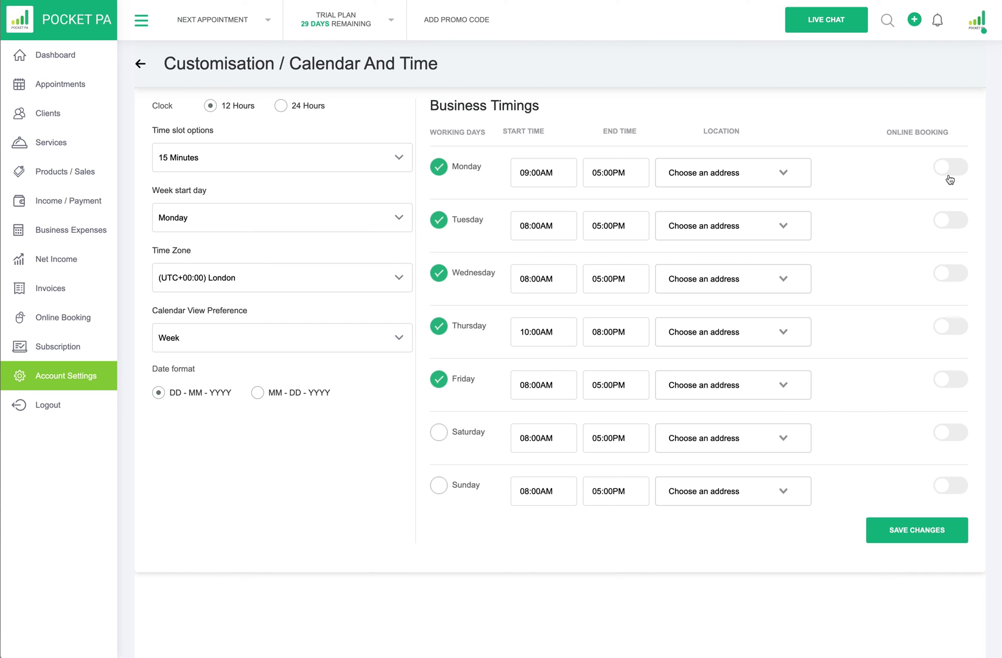
# Step: Enable online booking on Monday and Tuesday, both at SALON 1
pyautogui.click(947, 176)
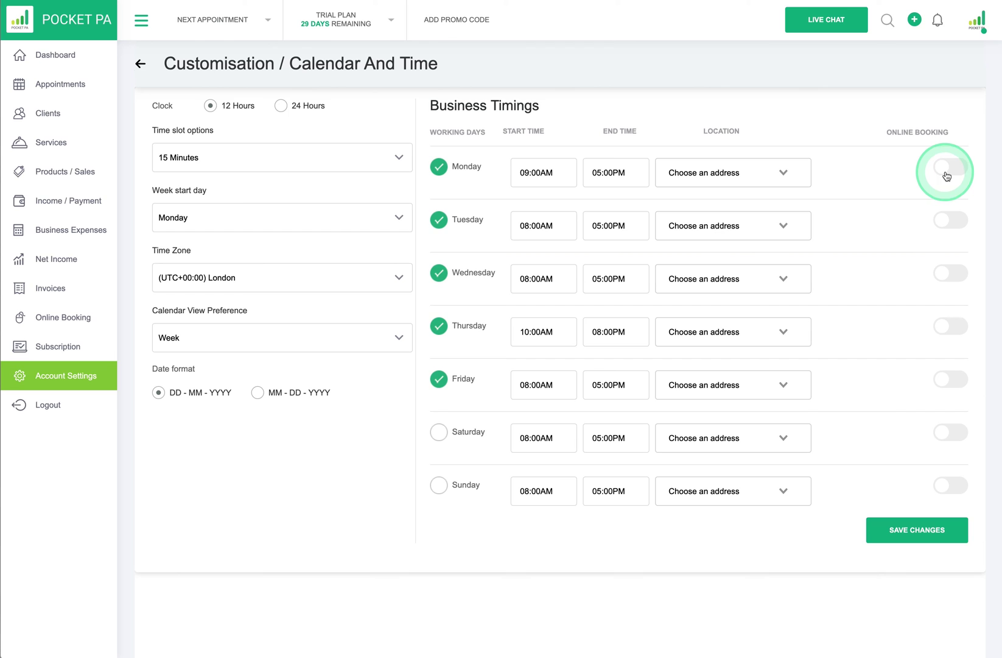
pyautogui.click(948, 221)
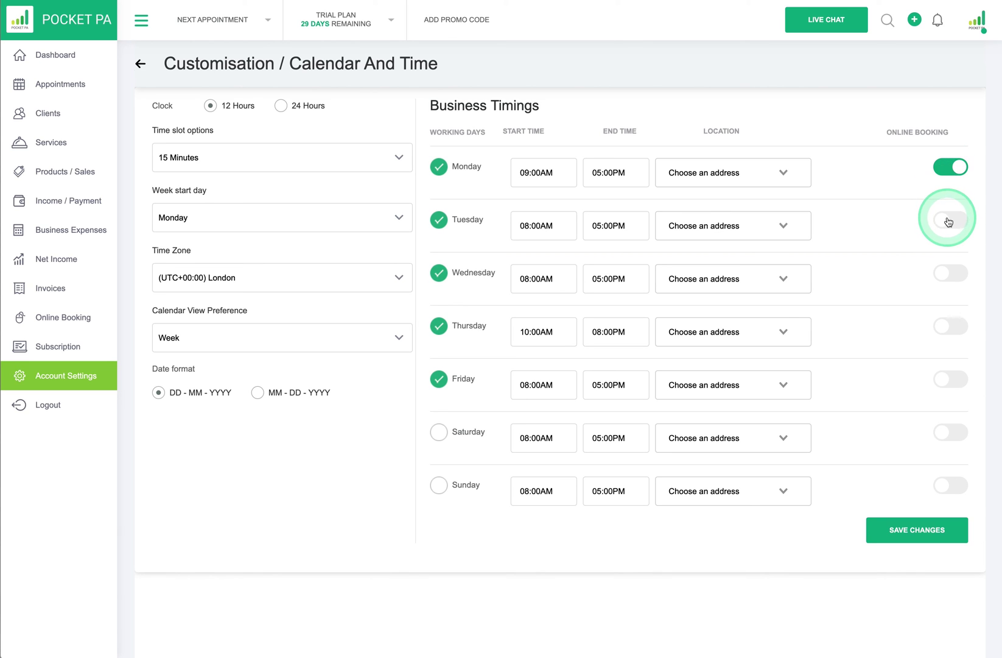
pyautogui.click(782, 174)
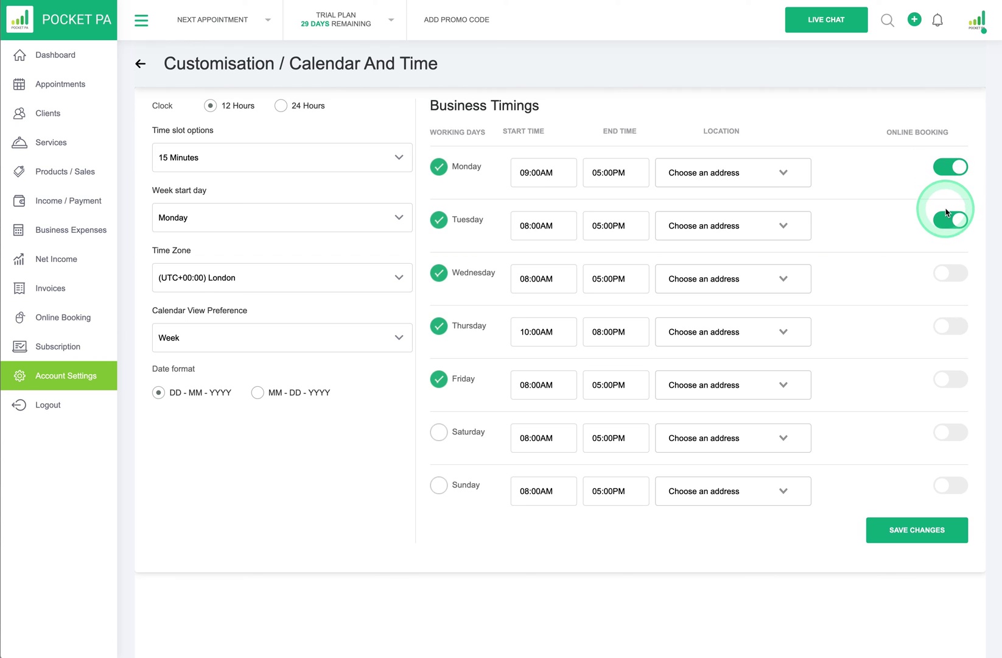
pyautogui.click(785, 173)
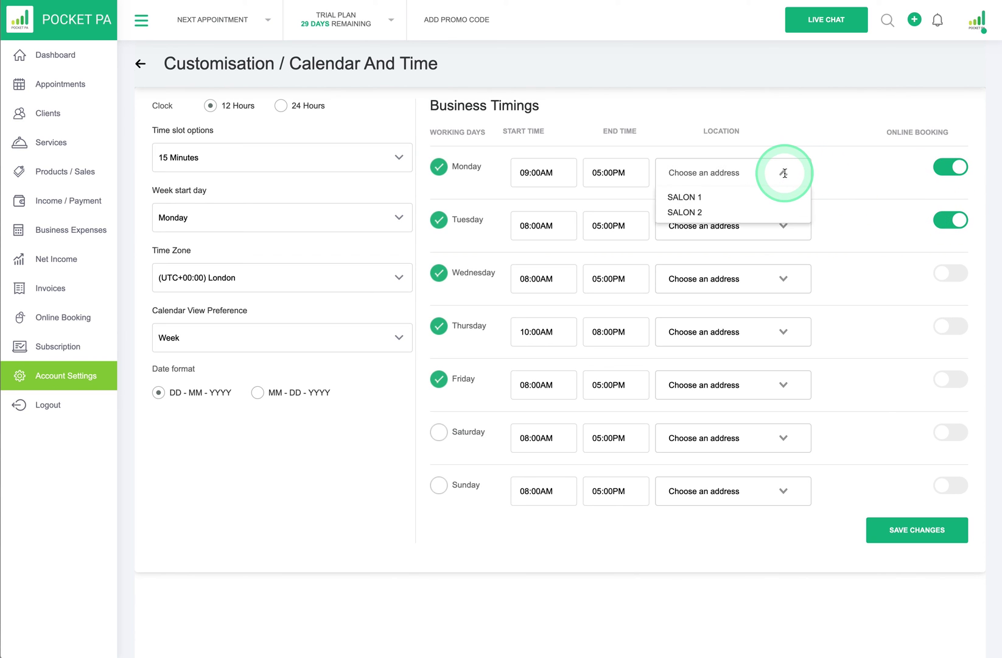
pyautogui.click(687, 199)
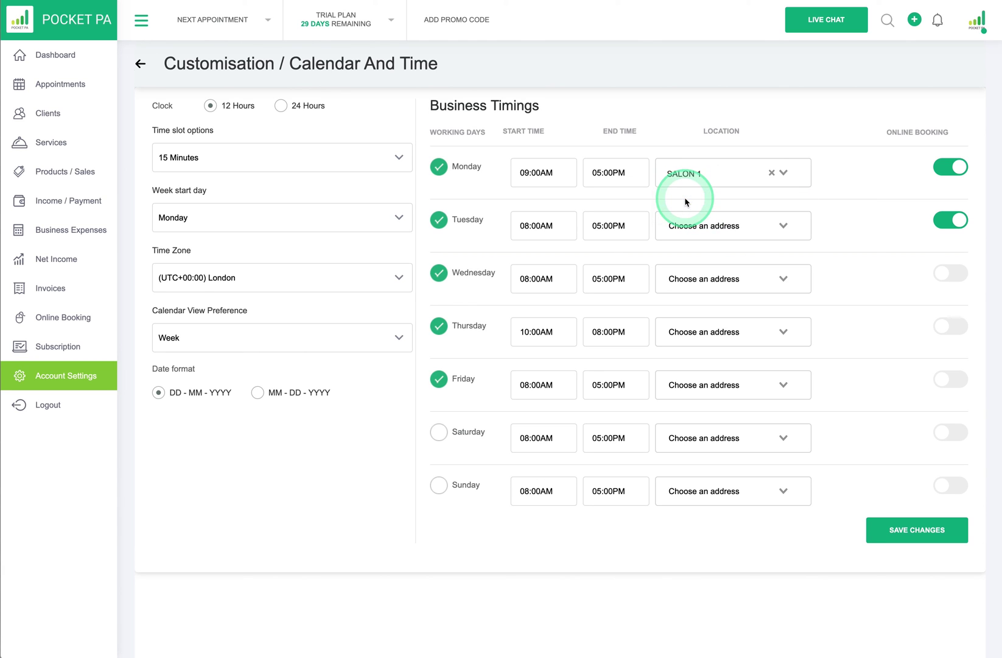
pyautogui.click(785, 225)
pyautogui.click(727, 247)
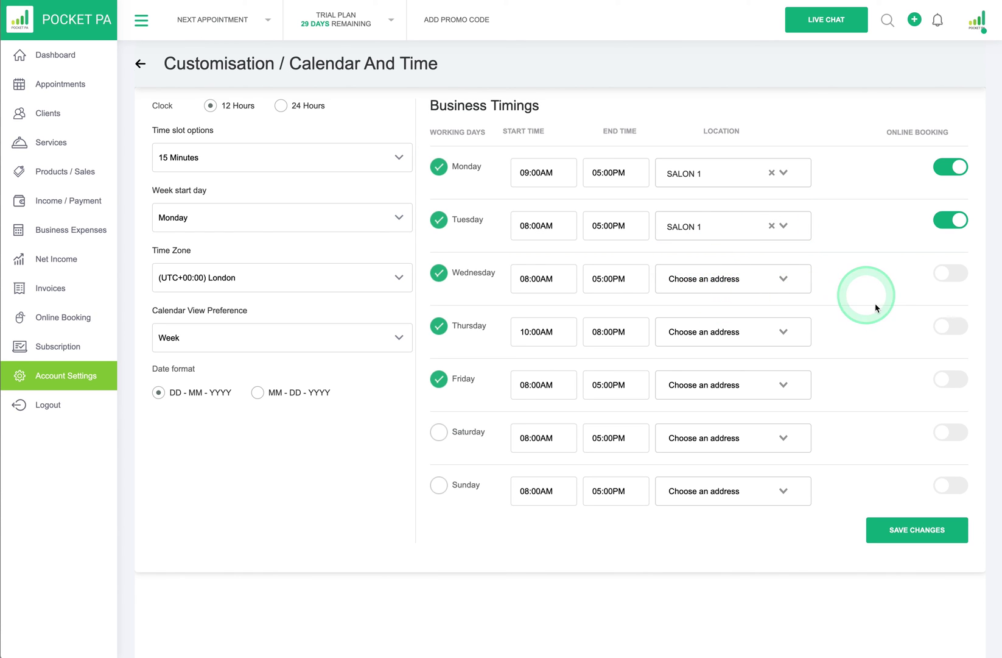
# Step: Enable Friday at SALON 2, set Thursday to SALON 1, and save the business timings
pyautogui.click(950, 380)
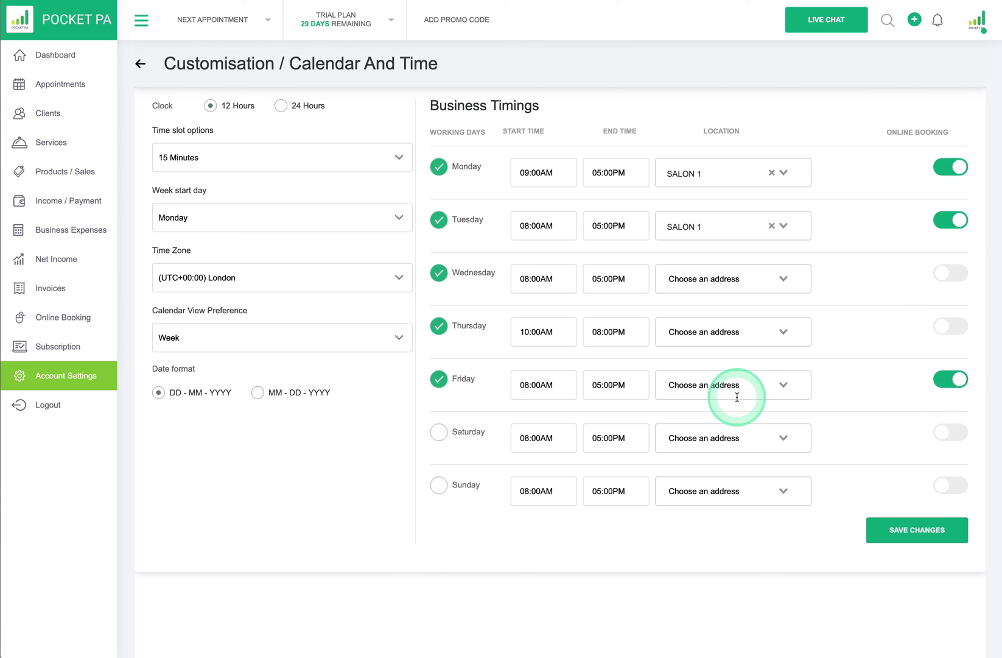
pyautogui.click(783, 385)
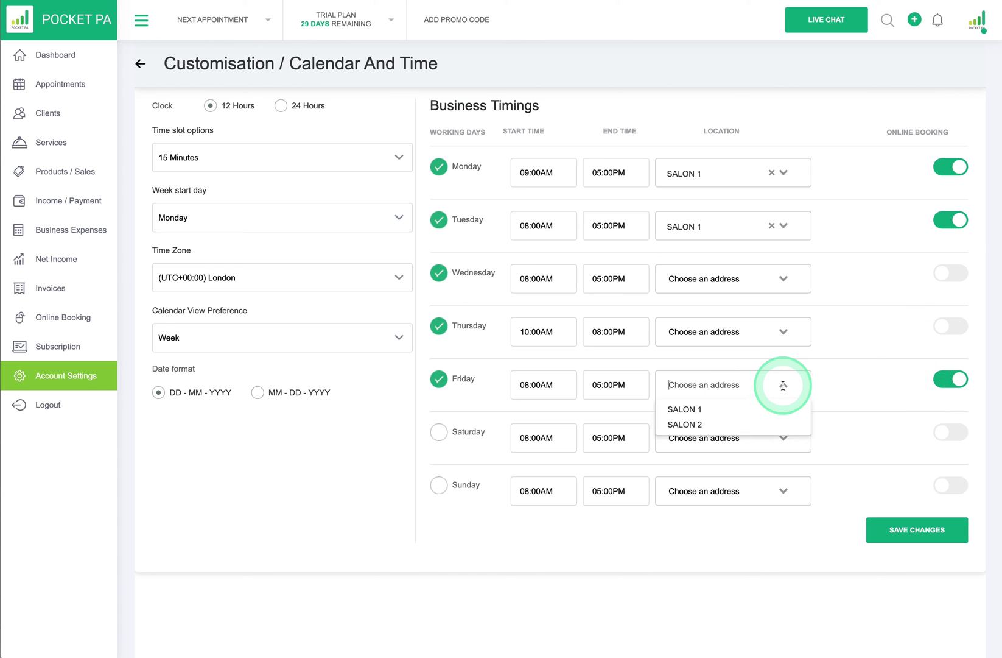
pyautogui.click(718, 425)
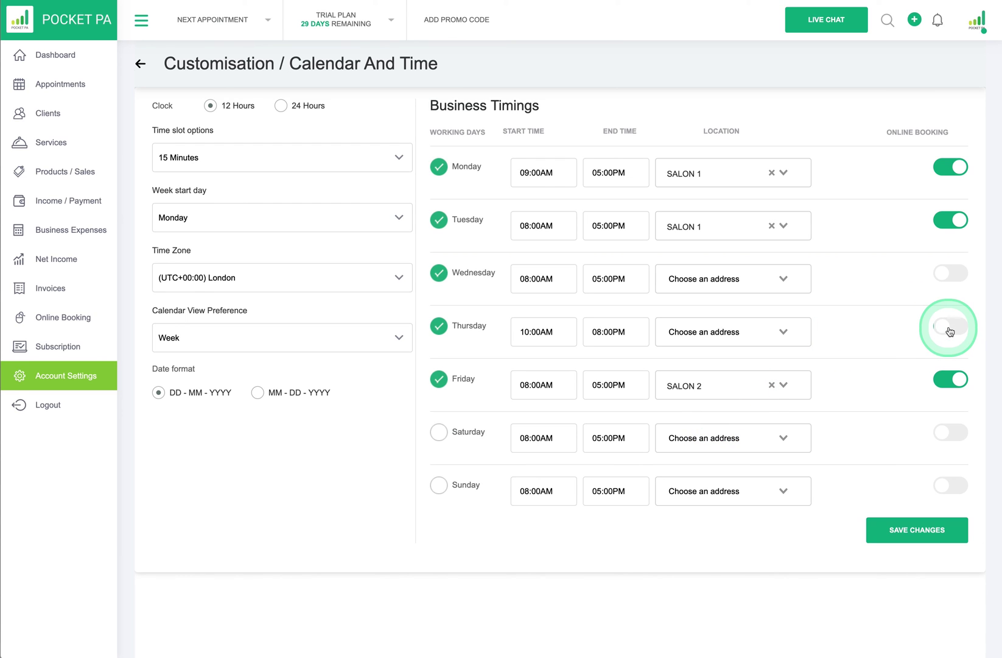
pyautogui.click(784, 331)
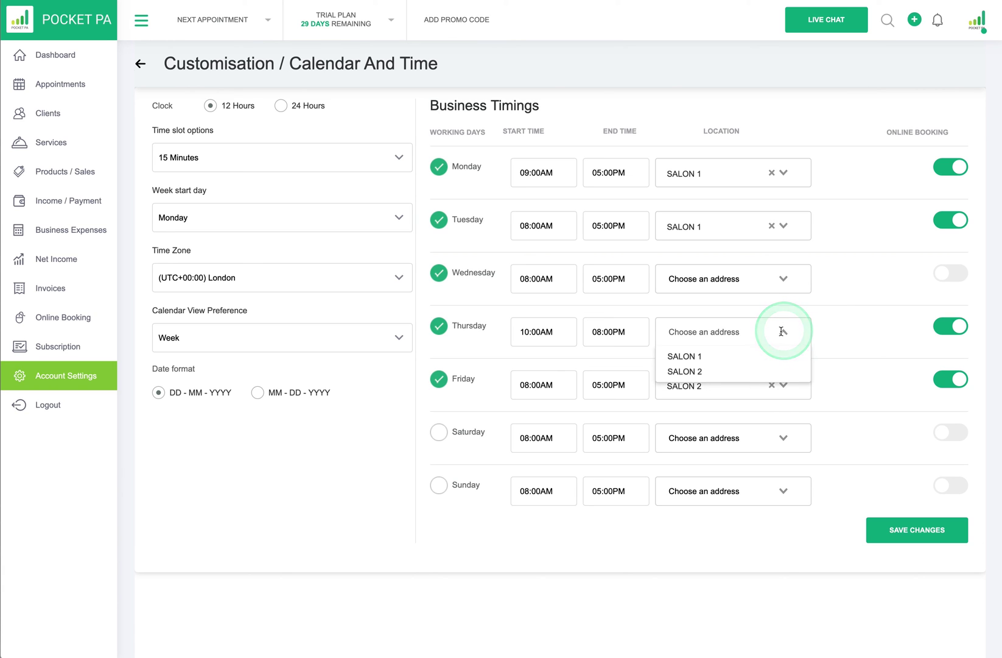
pyautogui.click(749, 353)
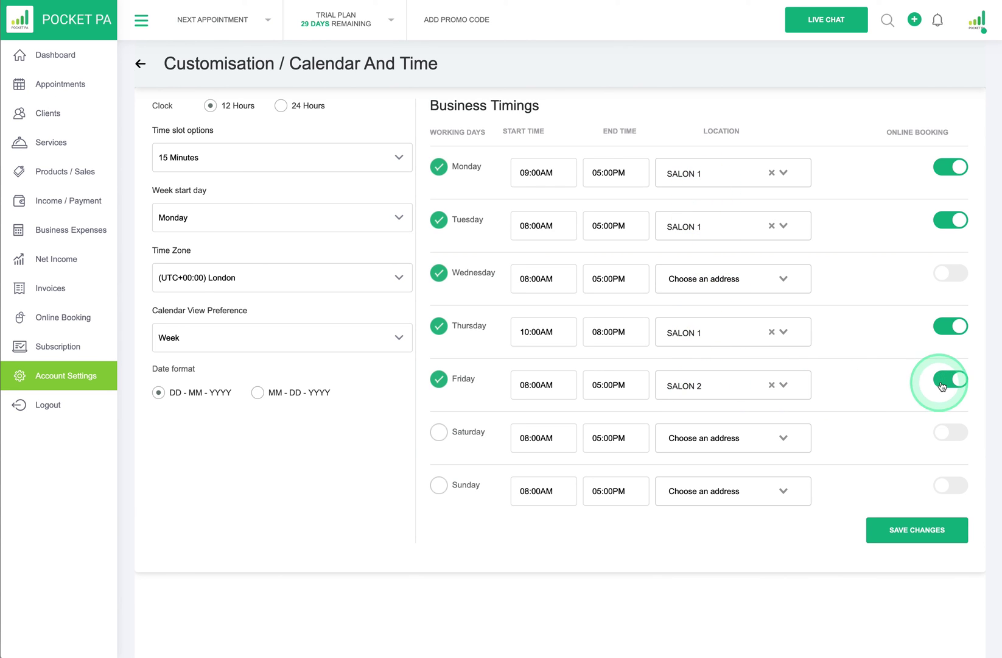
pyautogui.click(907, 533)
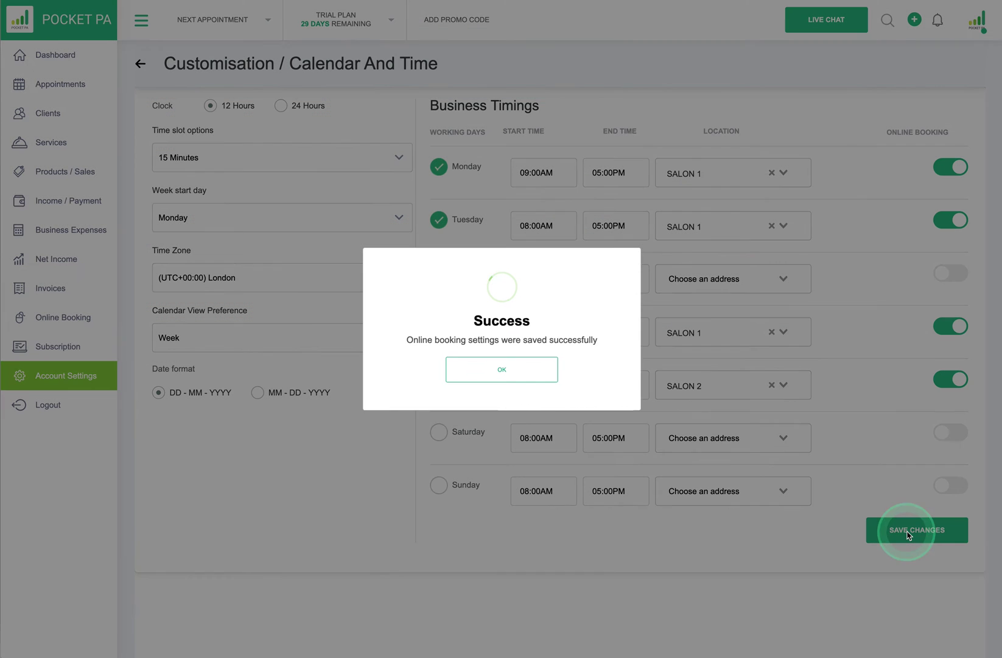
pyautogui.click(503, 377)
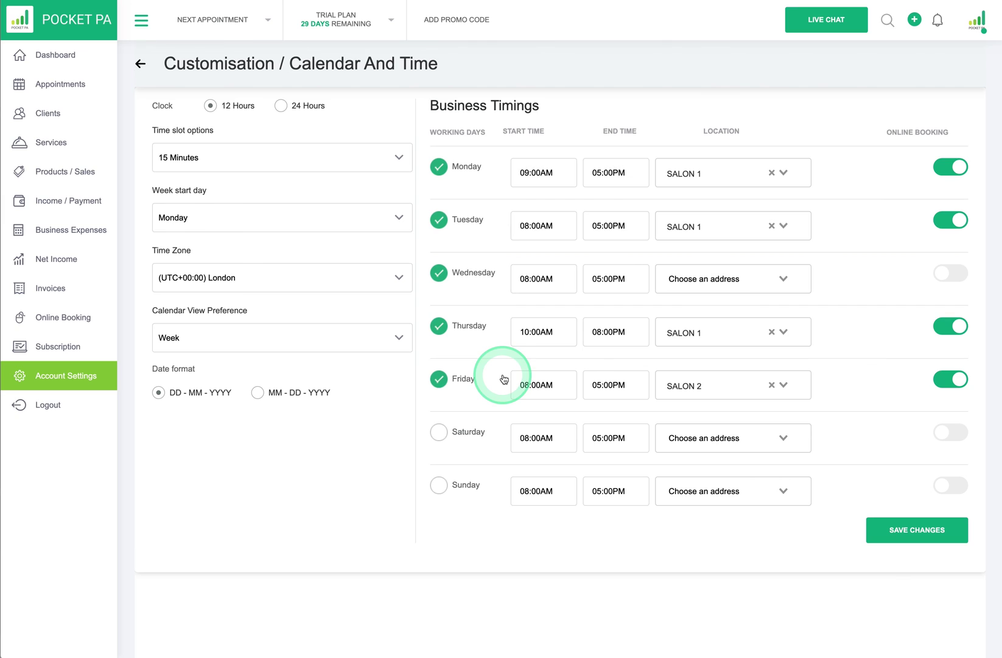
# Step: Switch online booking on, view the website button embed code, then the Online Booking Settings
pyautogui.click(79, 322)
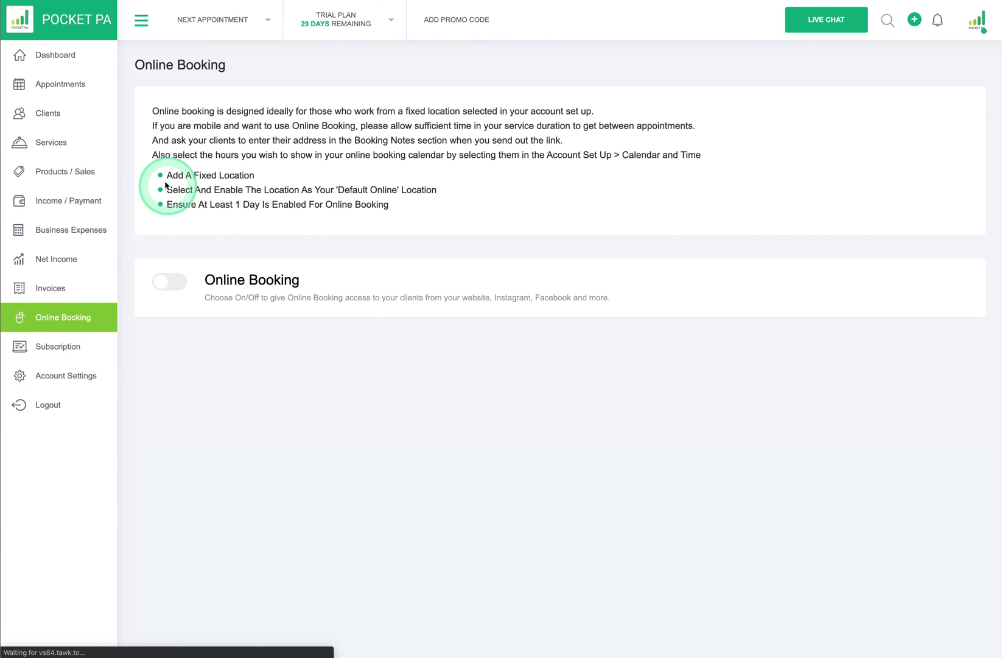
pyautogui.click(168, 289)
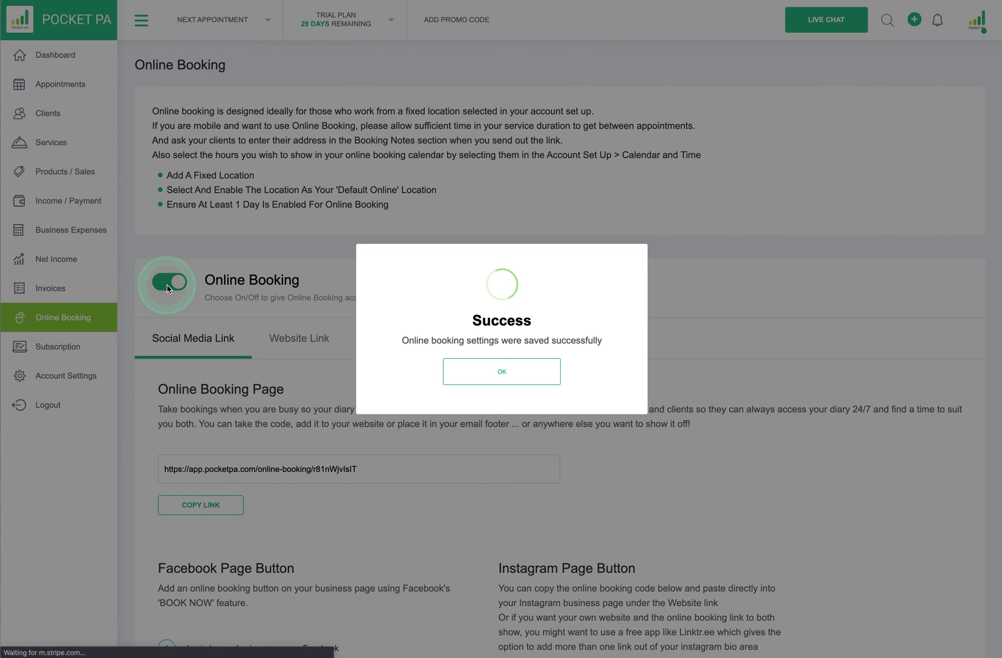
pyautogui.click(497, 374)
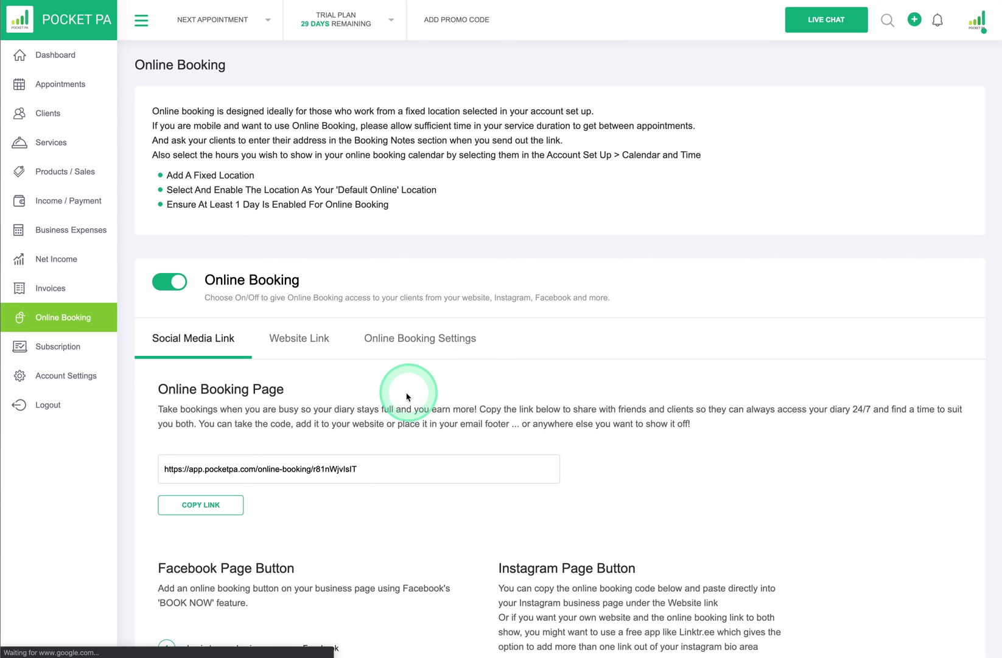
pyautogui.scroll(-3, 402, 395)
pyautogui.scroll(-1, 407, 397)
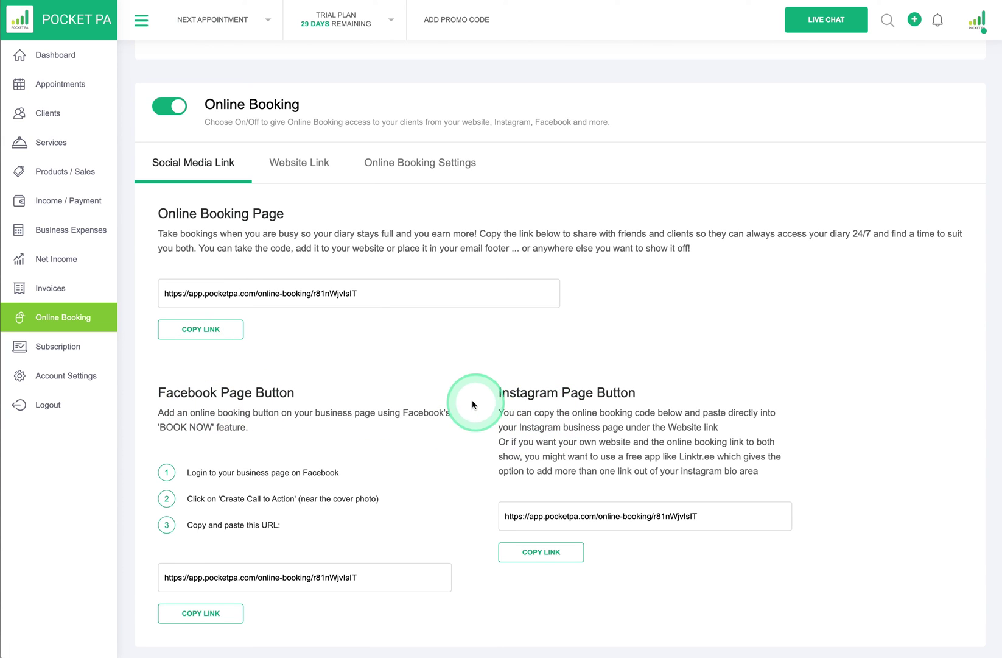
pyautogui.click(299, 162)
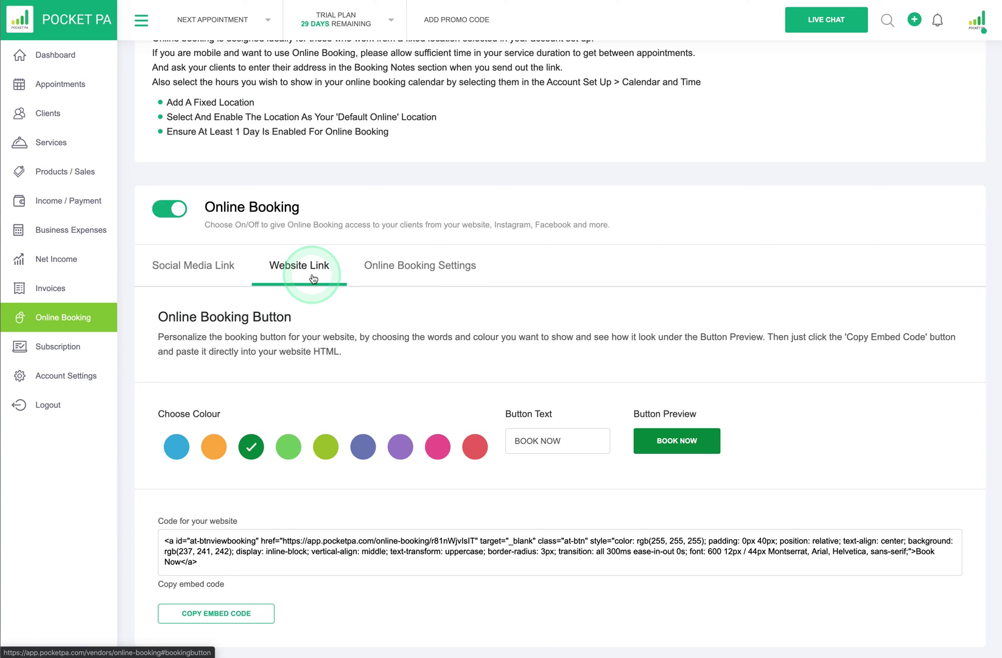
pyautogui.click(420, 268)
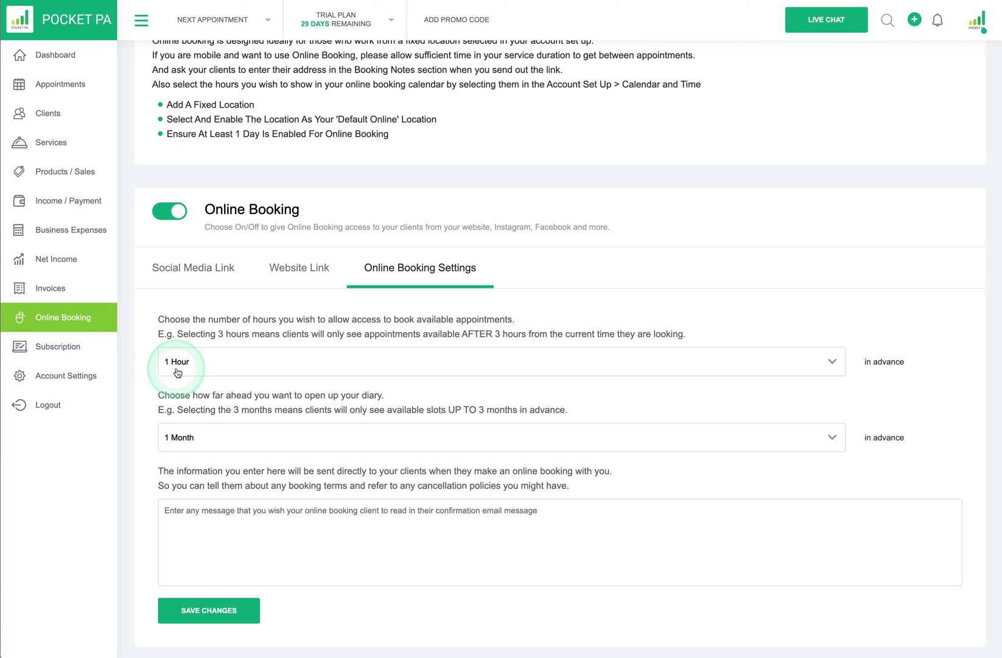
# Step: Set the minimum booking notice to 6 Hours and the advance booking window to 2 Months
pyautogui.click(832, 363)
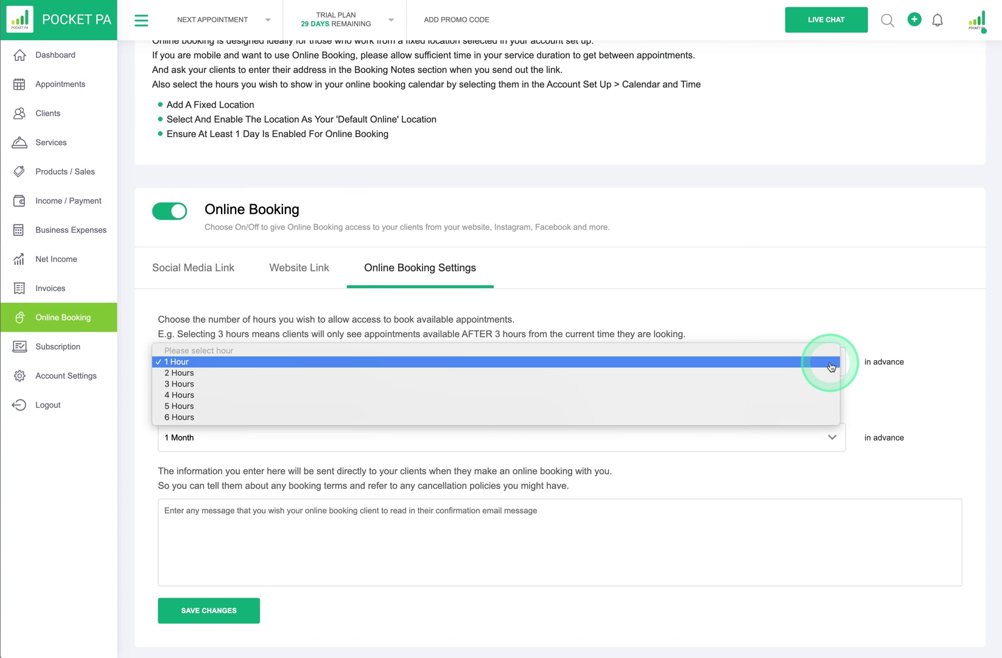
pyautogui.click(824, 418)
pyautogui.click(819, 399)
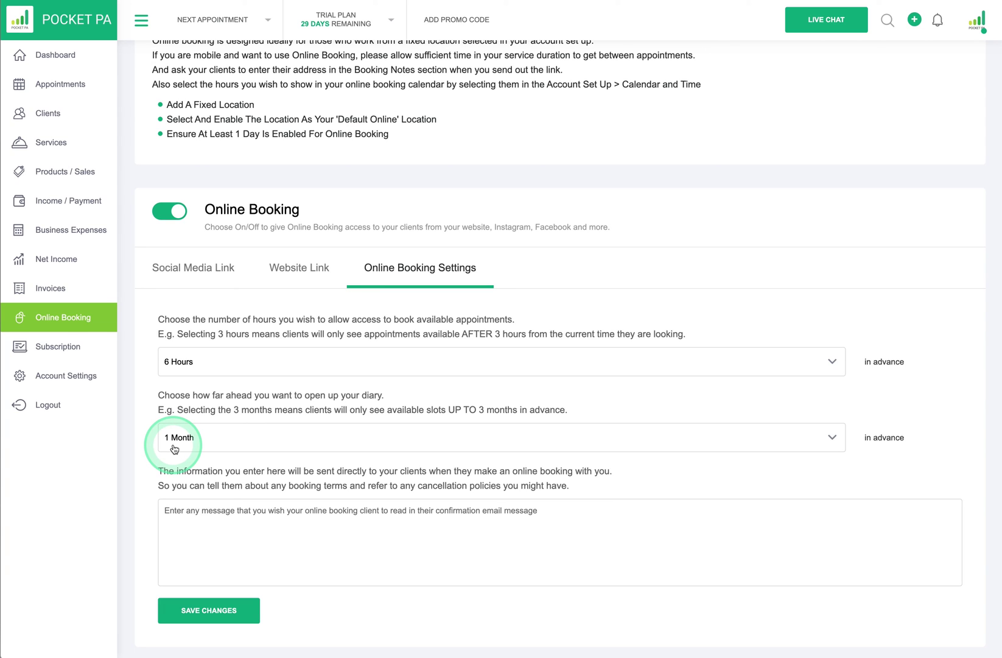
pyautogui.click(832, 441)
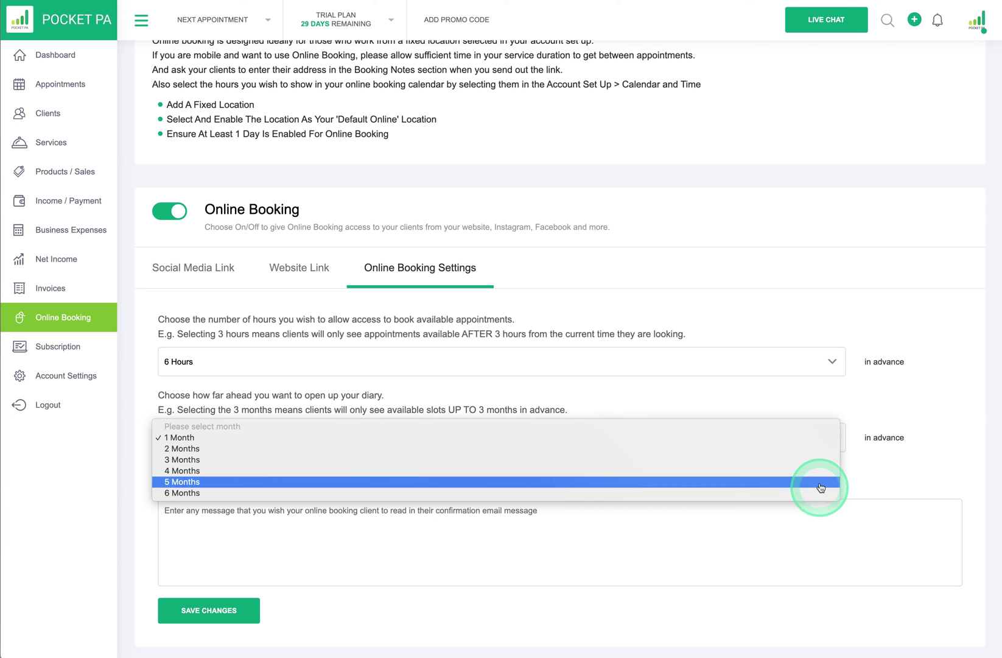
pyautogui.click(814, 449)
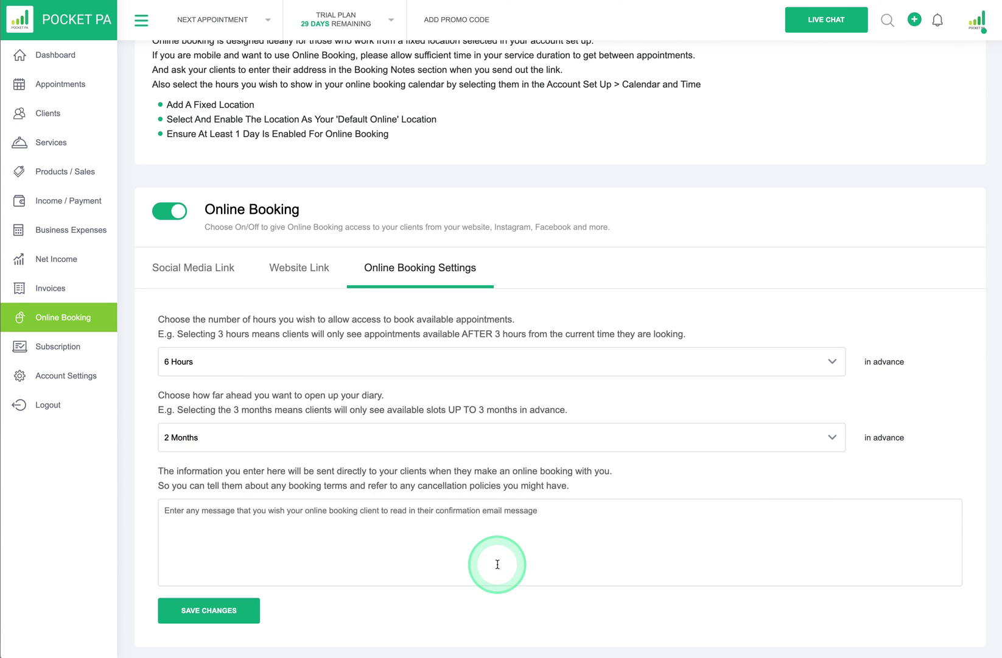
# Step: Save the online booking settings and dismiss the settings-saved confirmation
pyautogui.click(166, 515)
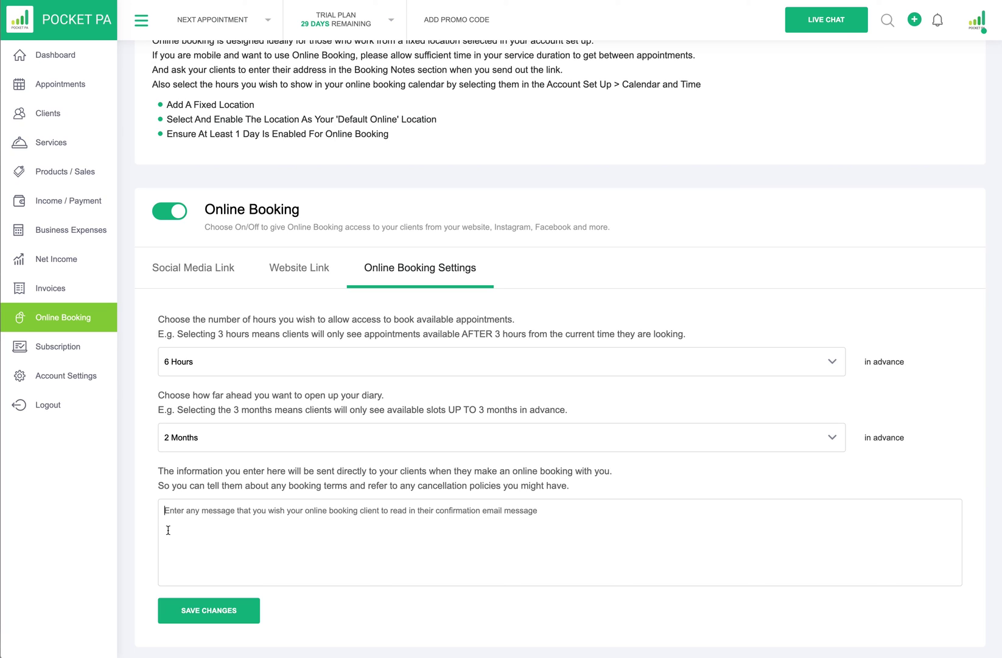
pyautogui.click(224, 518)
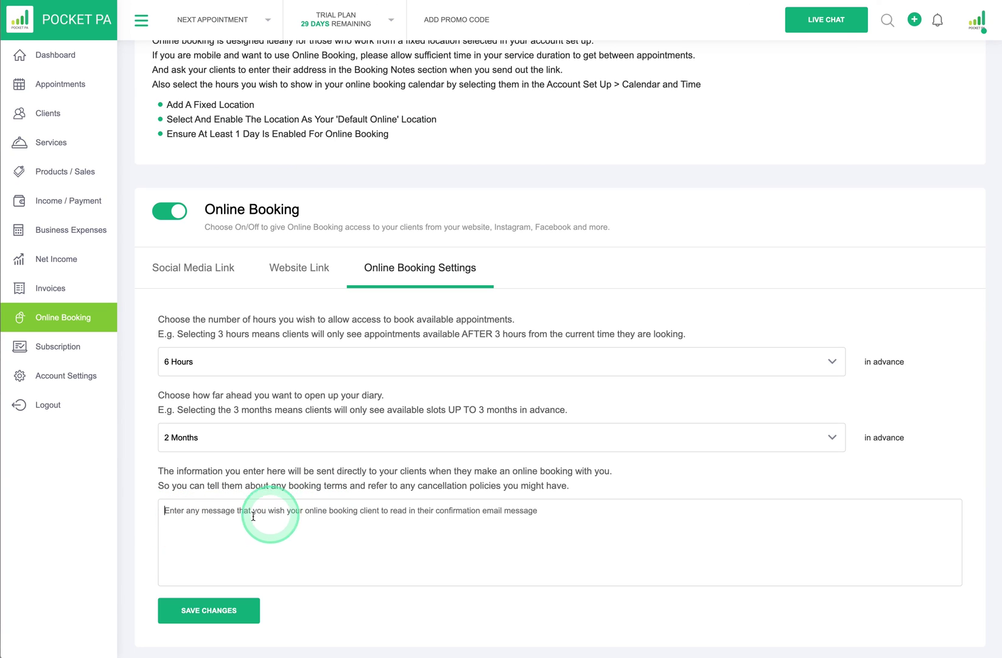
pyautogui.click(203, 526)
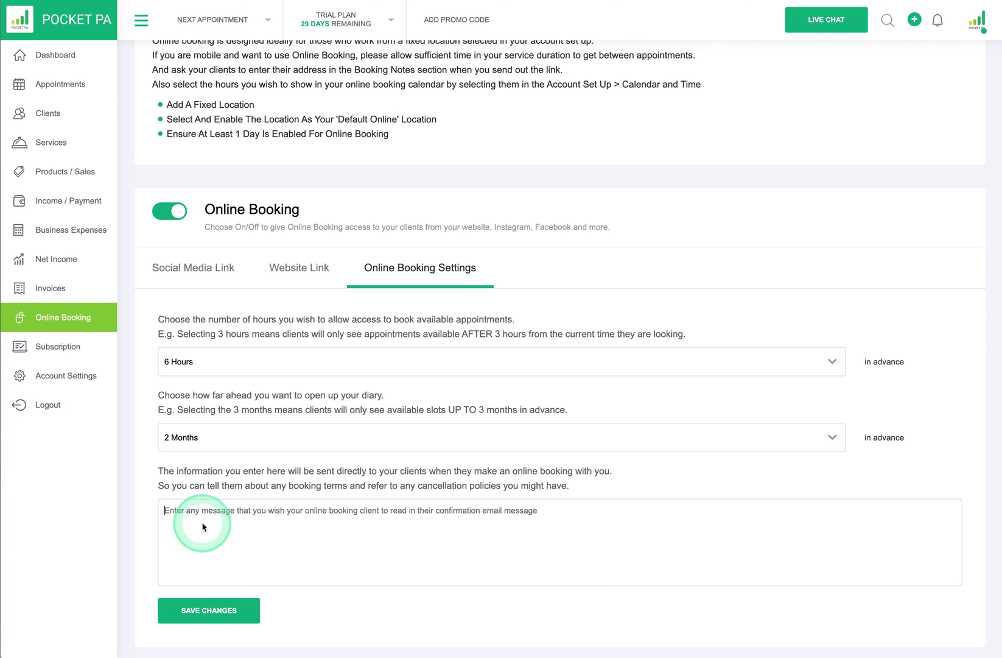
pyautogui.click(203, 609)
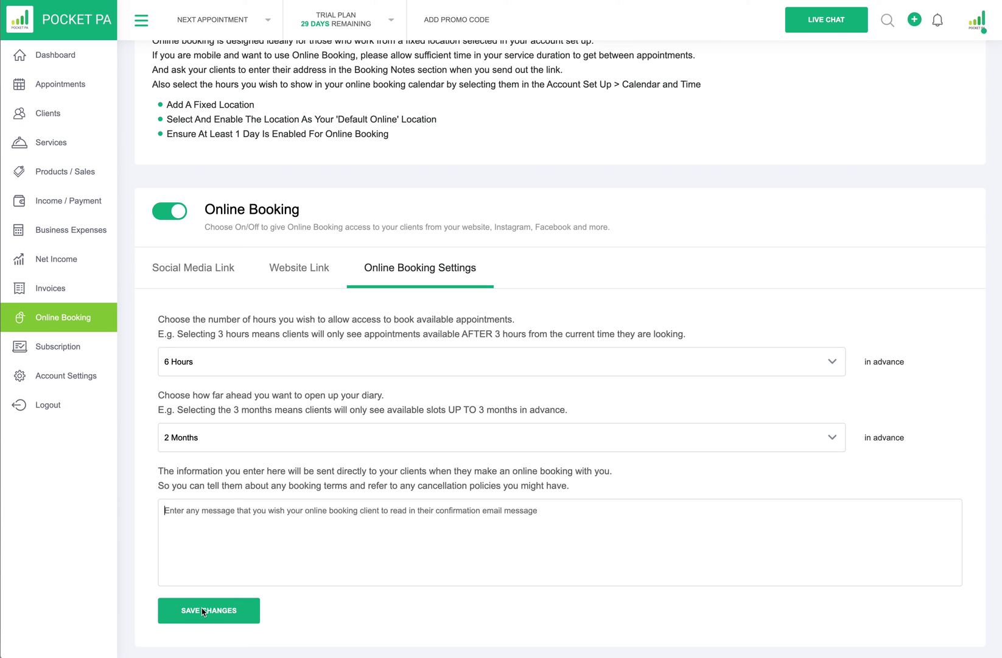
pyautogui.click(202, 610)
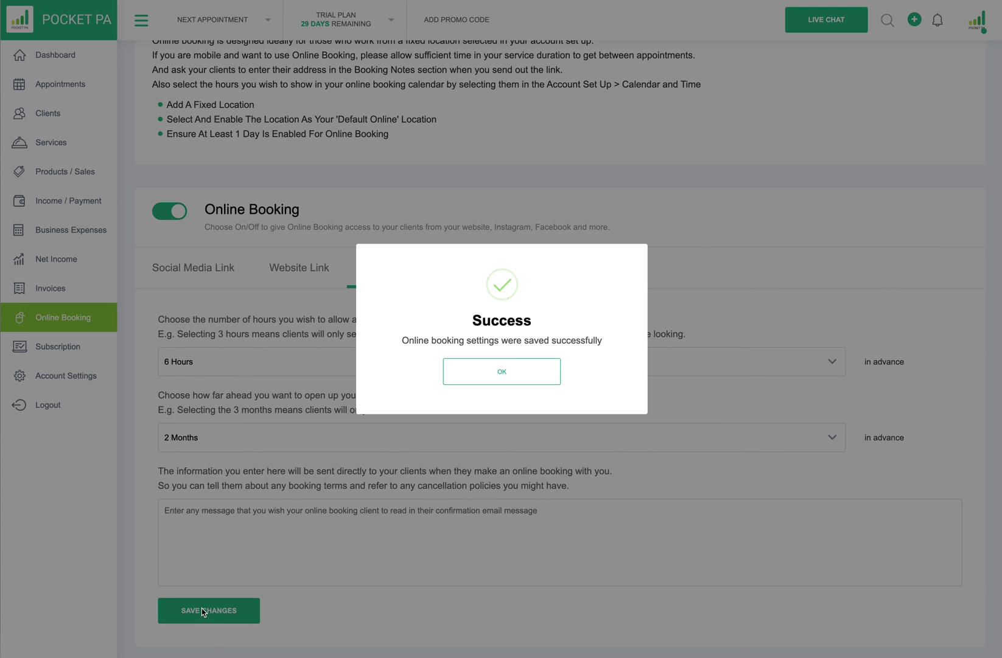
pyautogui.press('Return')
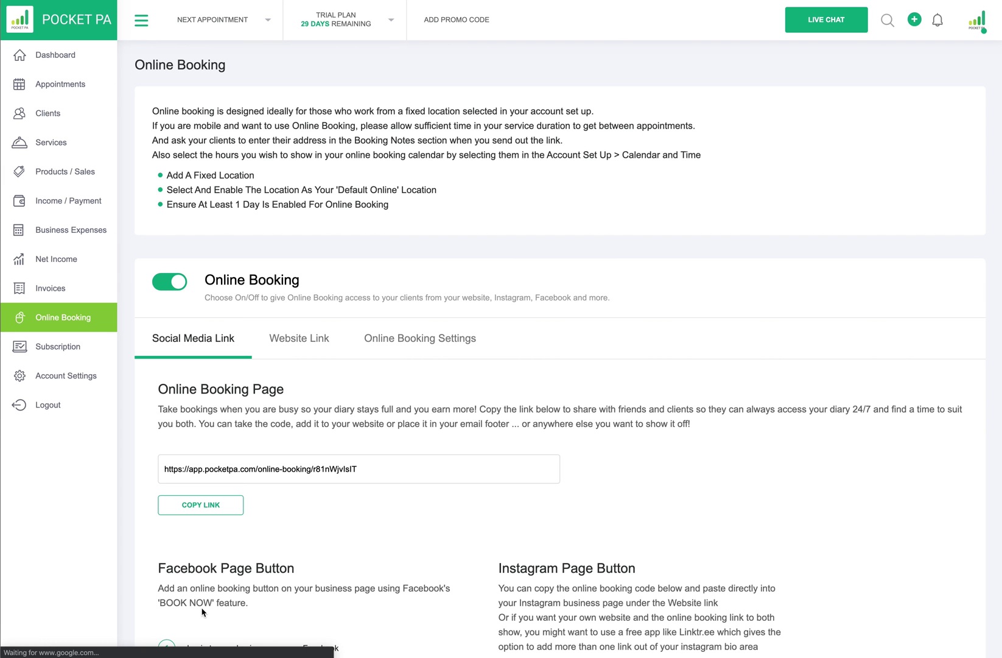
# Step: Scroll down to the booking link and copy it with Copy Link
pyautogui.moveTo(206, 474); pyautogui.dragTo(202, 428)
pyautogui.scroll(-3, 202, 428)
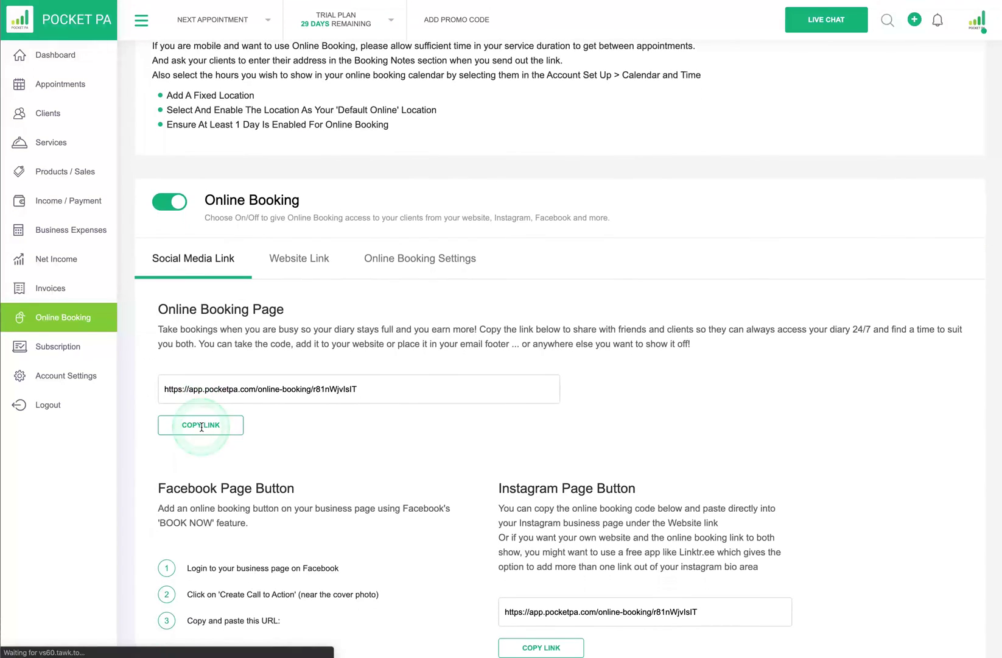
pyautogui.scroll(-1, 203, 431)
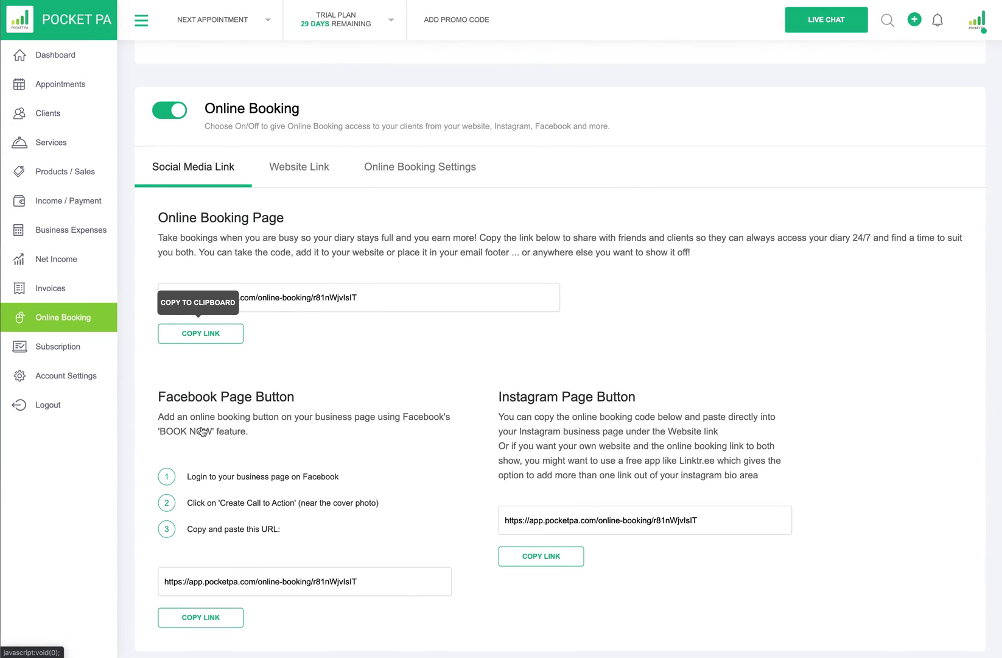
pyautogui.moveTo(287, 382); pyautogui.dragTo(297, 518)
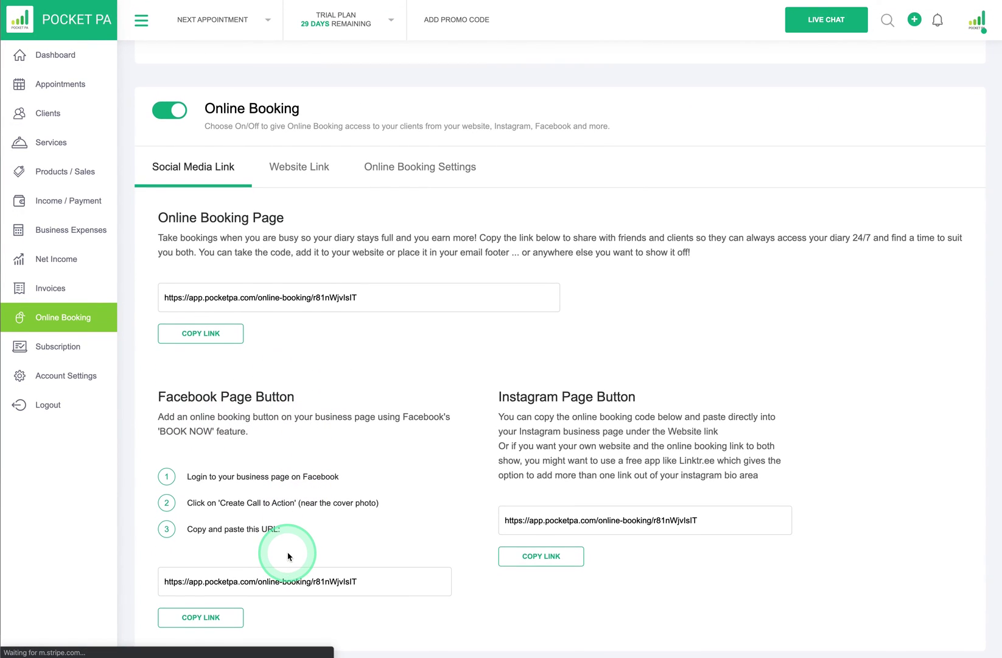
pyautogui.scroll(-1, 283, 554)
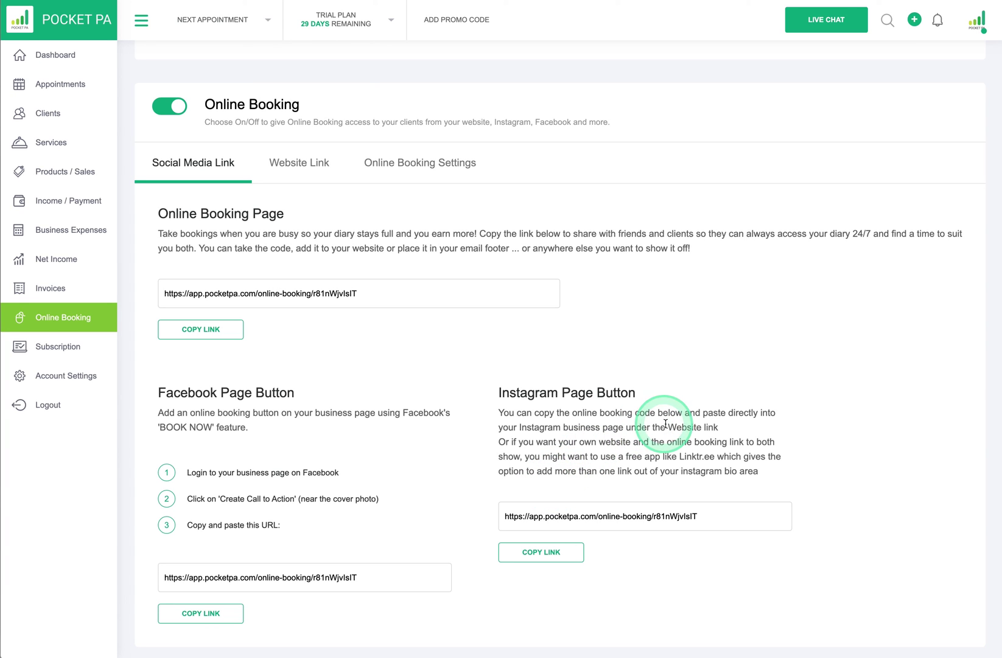
pyautogui.click(202, 332)
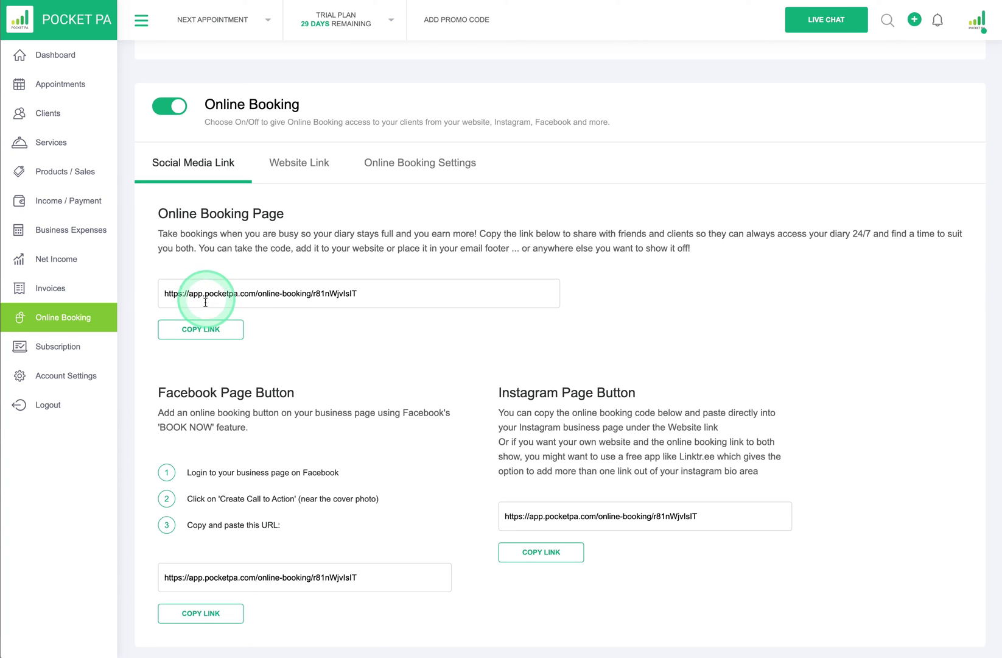
pyautogui.click(202, 332)
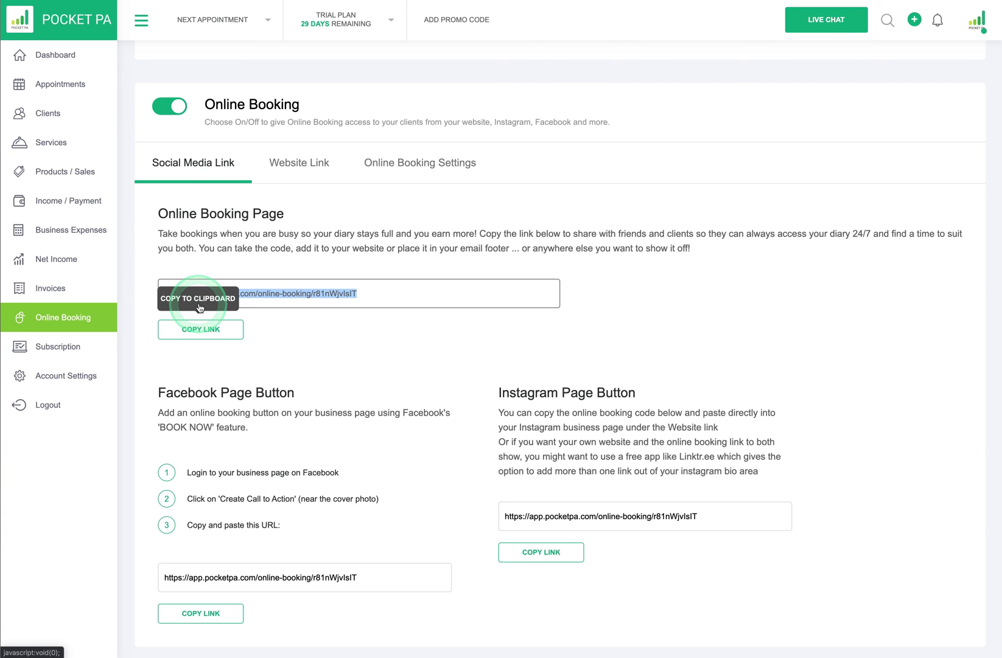
# Step: Select the whole booking page URL and copy it via the right-click menu
pyautogui.click(345, 293)
pyautogui.moveTo(374, 291); pyautogui.dragTo(163, 293)
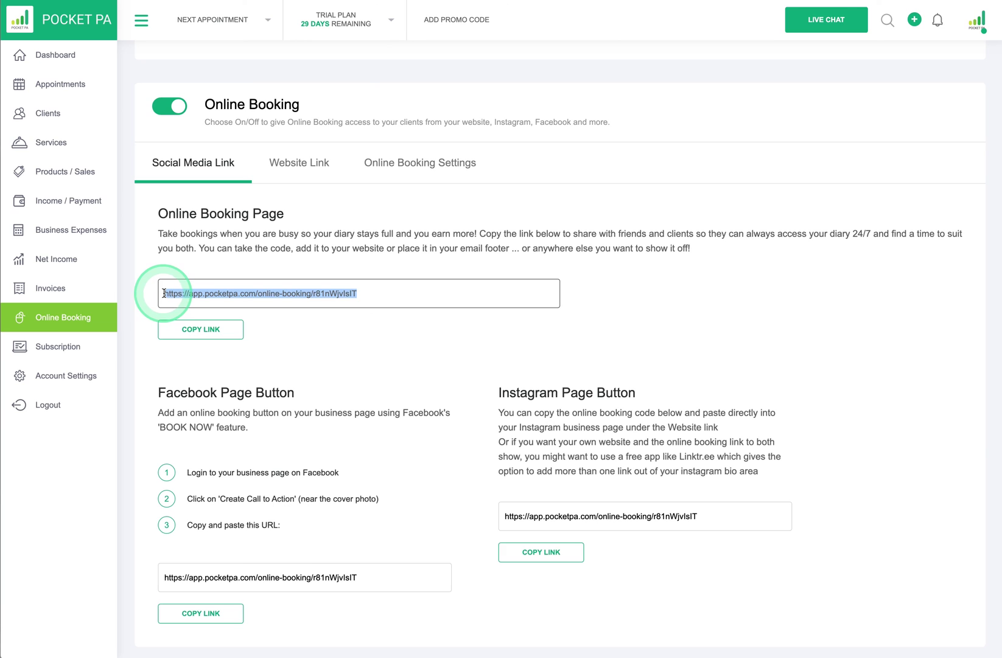
pyautogui.rightClick(164, 293)
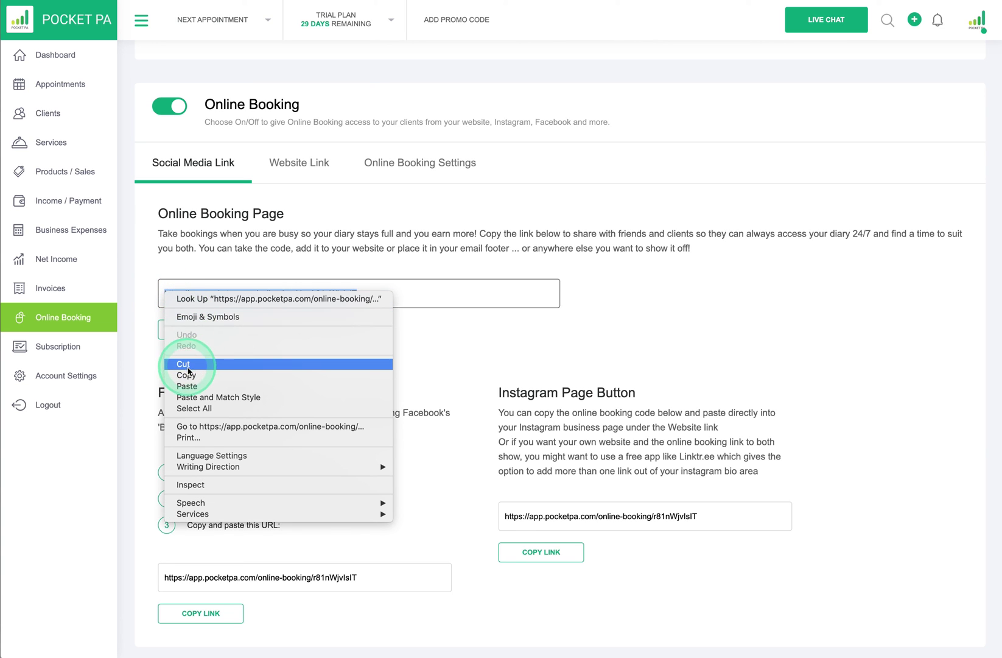
pyautogui.click(187, 376)
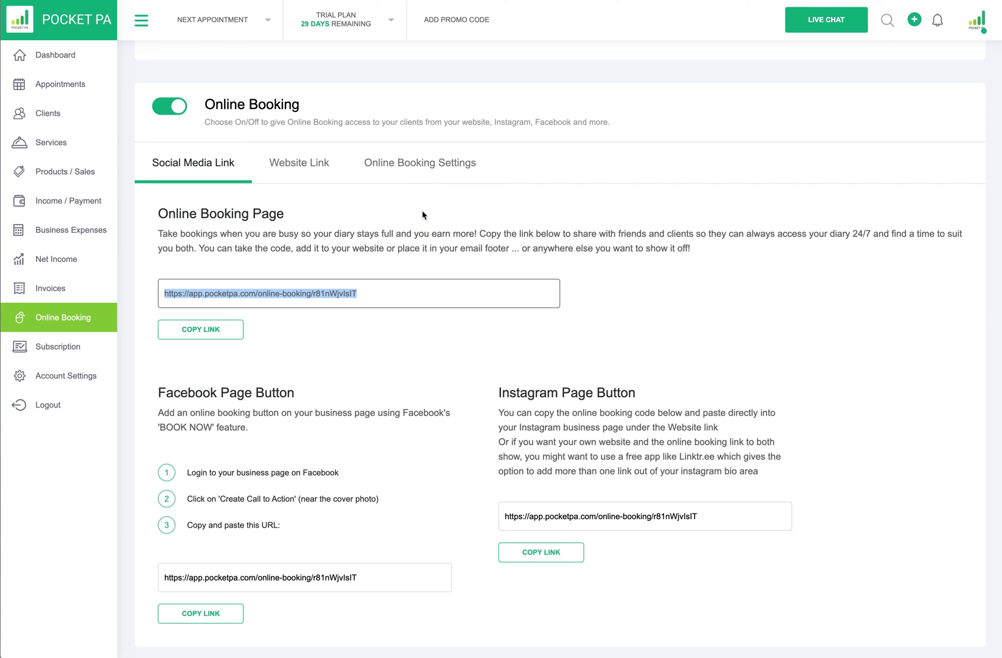
pyautogui.click(404, 245)
# Step: On the Facebook page, add a Book Now button linking to the pasted booking URL
pyautogui.click(672, 294)
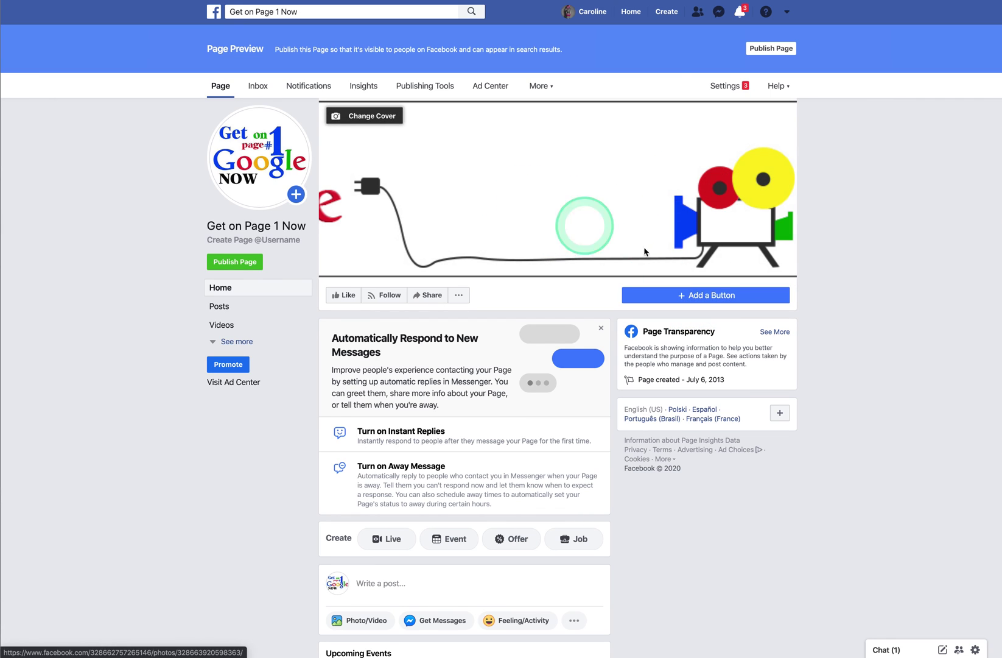
pyautogui.click(704, 298)
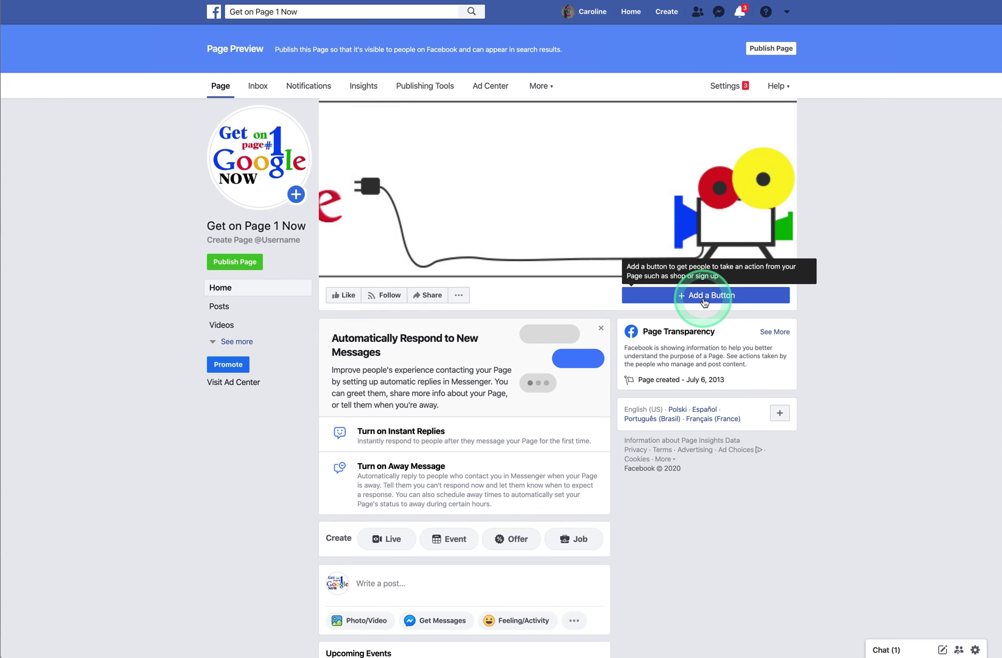
pyautogui.click(704, 298)
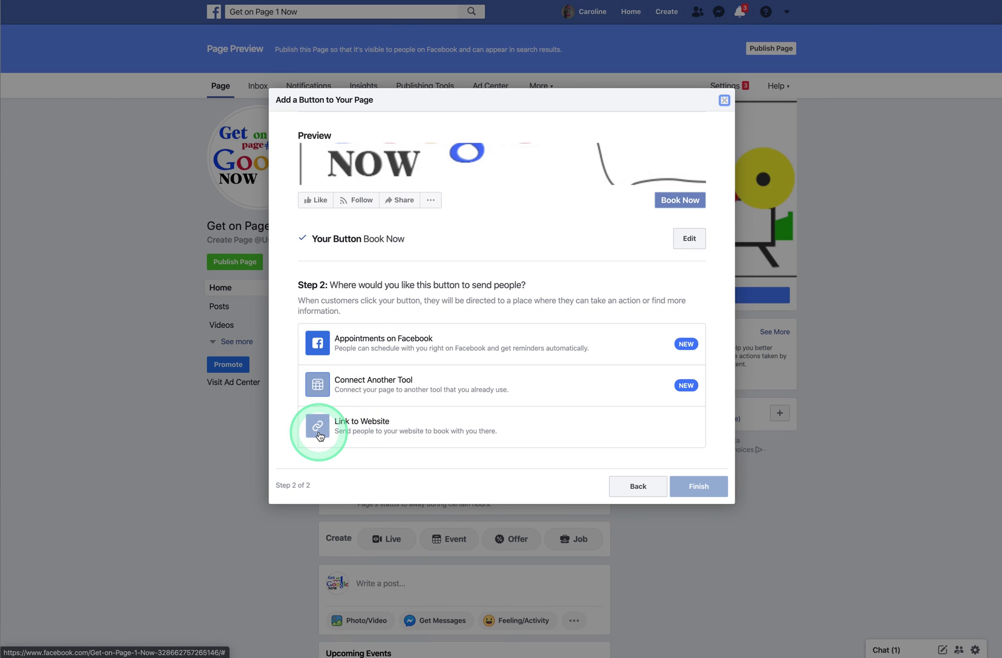
pyautogui.click(355, 433)
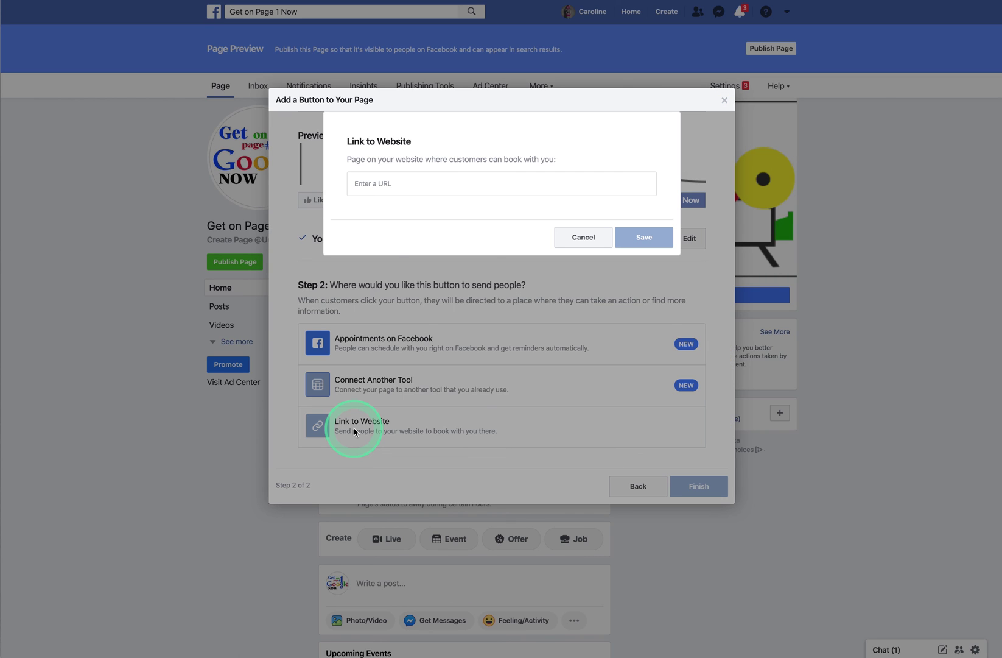
pyautogui.click(364, 181)
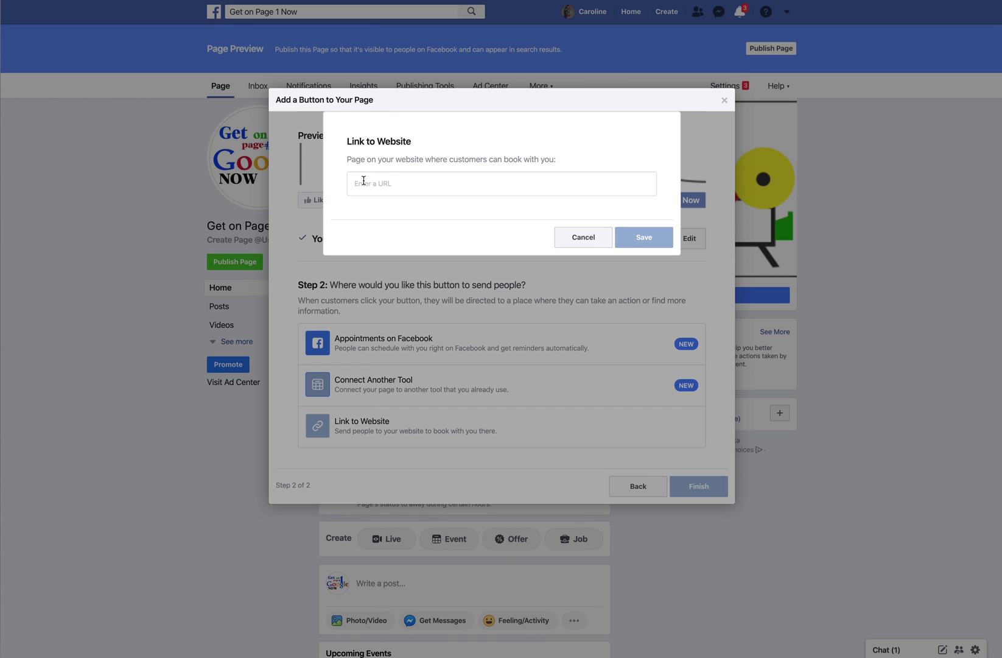
pyautogui.click(364, 181)
pyautogui.hotkey('ctrl', 'v')
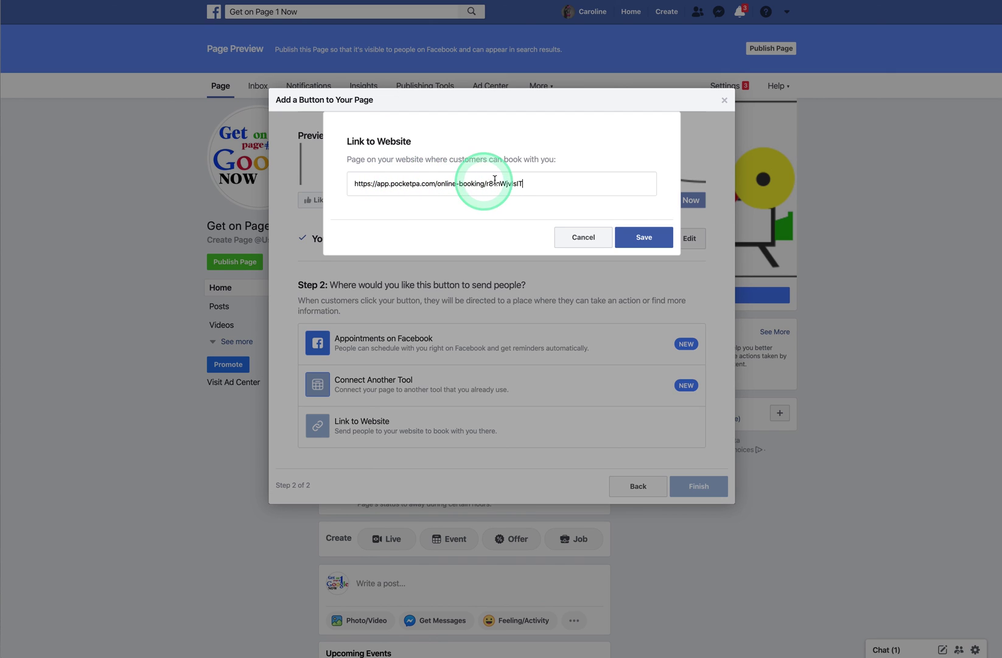
# Step: Save and finish the Book Now button, then test it from its menu
pyautogui.click(641, 240)
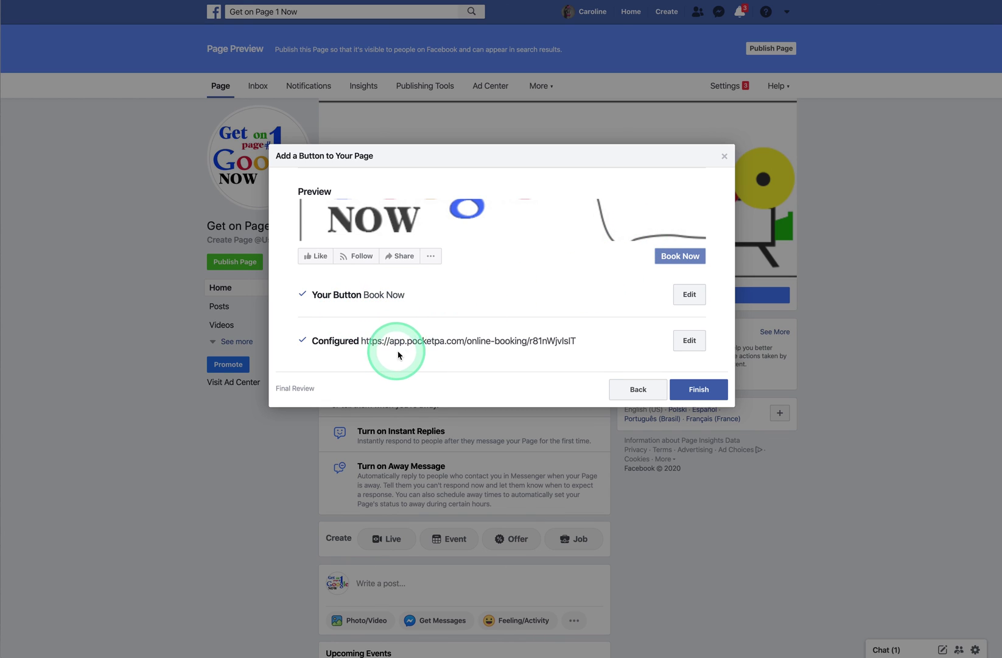
pyautogui.click(701, 389)
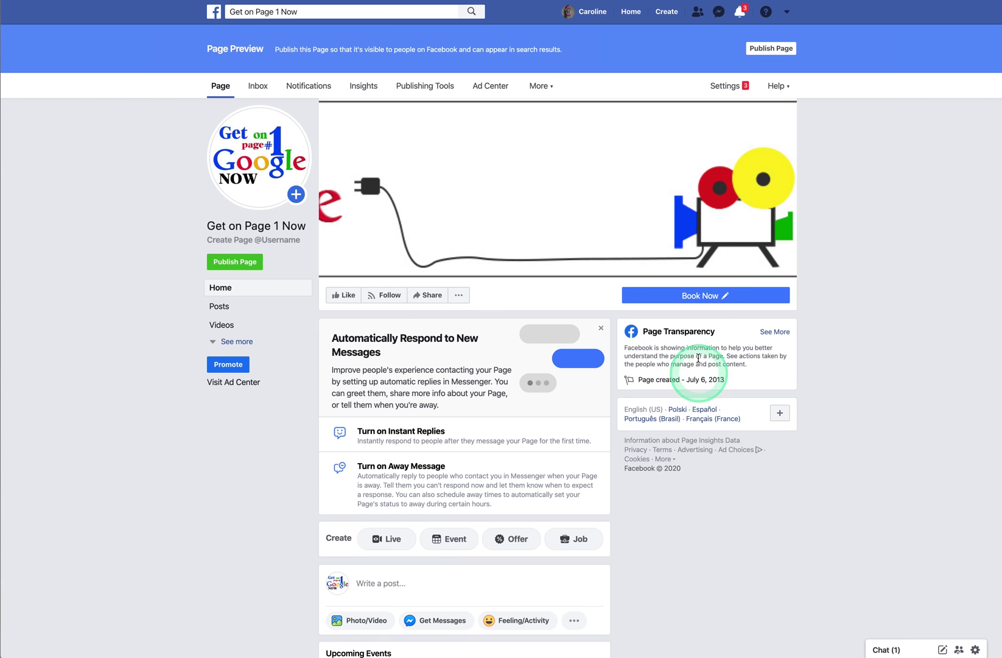
pyautogui.click(677, 295)
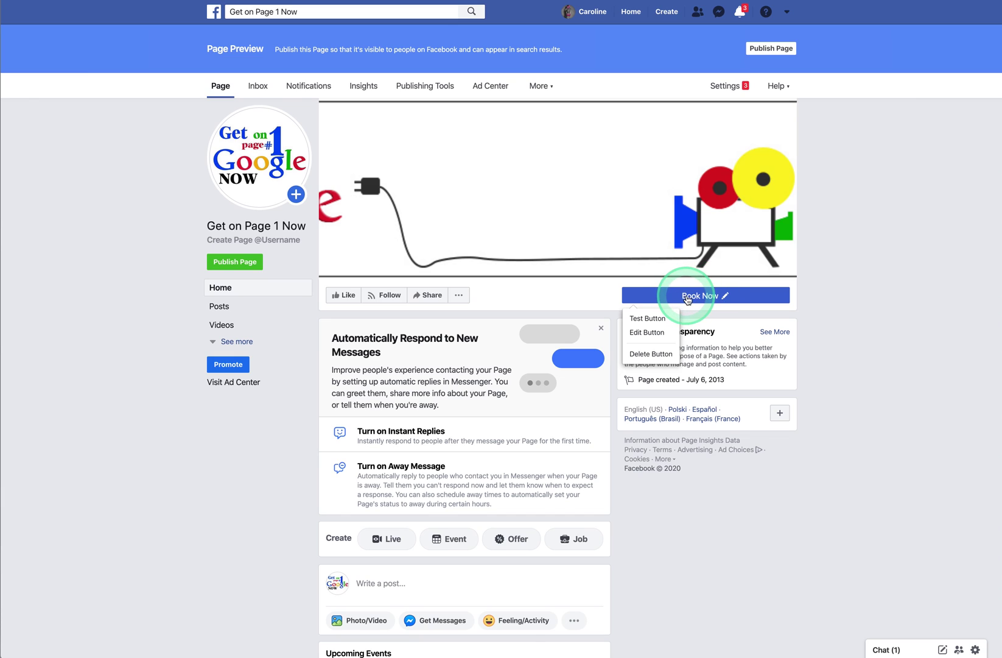
pyautogui.click(644, 319)
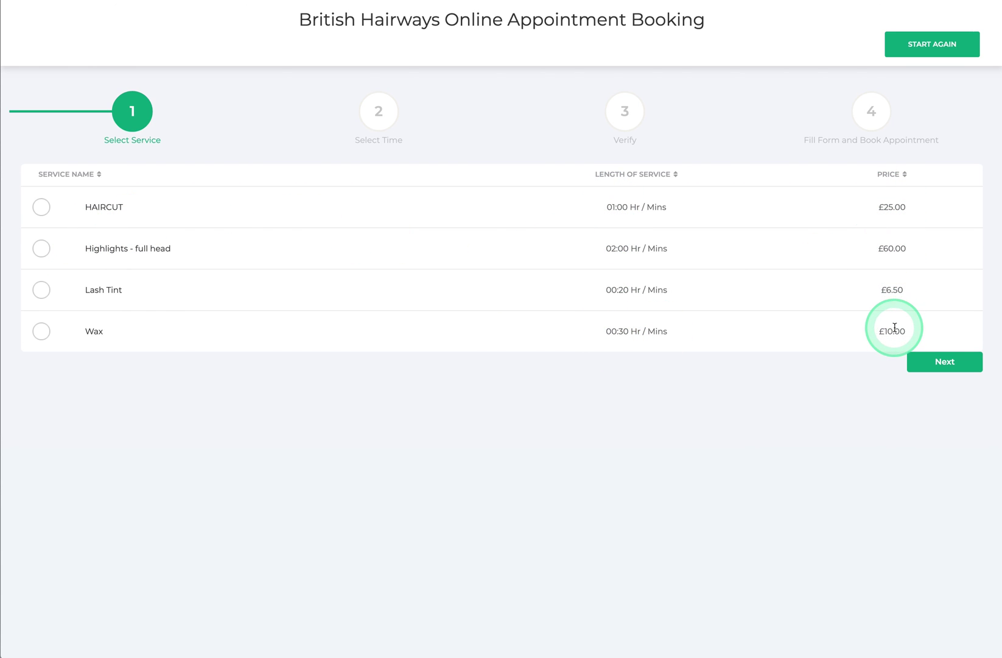
# Step: Select the HAIRCUT service on the British Hairways booking page
pyautogui.click(41, 208)
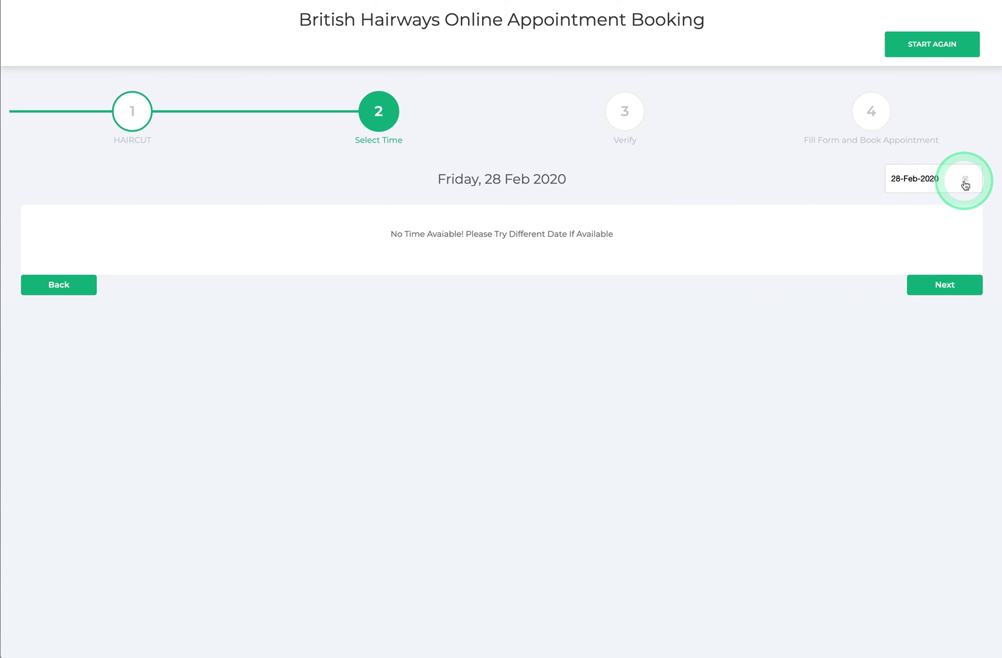
# Step: Pick Monday 2 March 2020 in the calendar and take the 12:00 PM slot
pyautogui.click(965, 182)
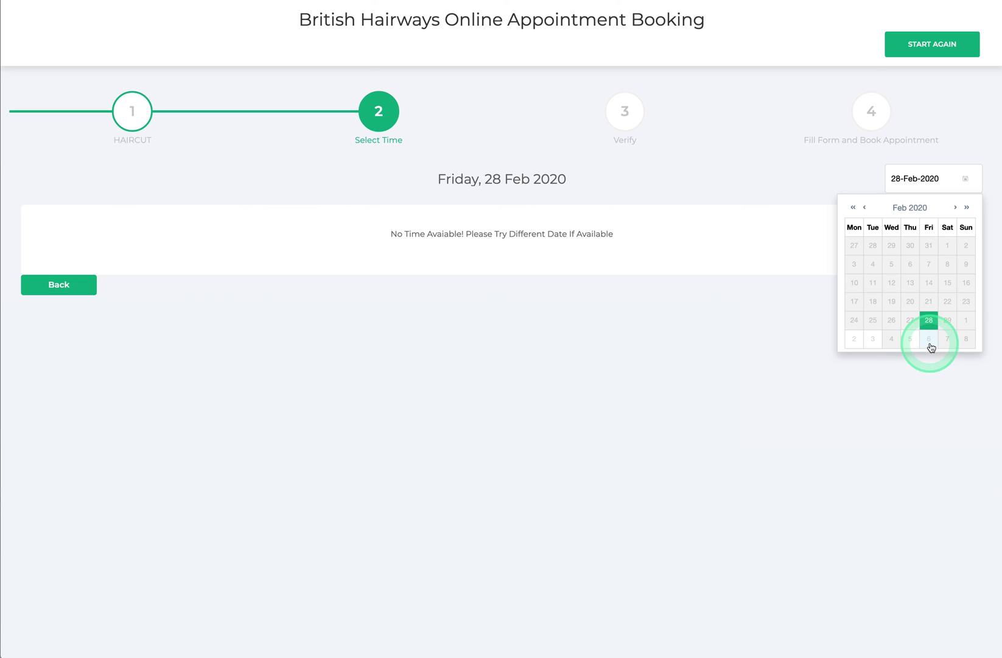
pyautogui.click(956, 209)
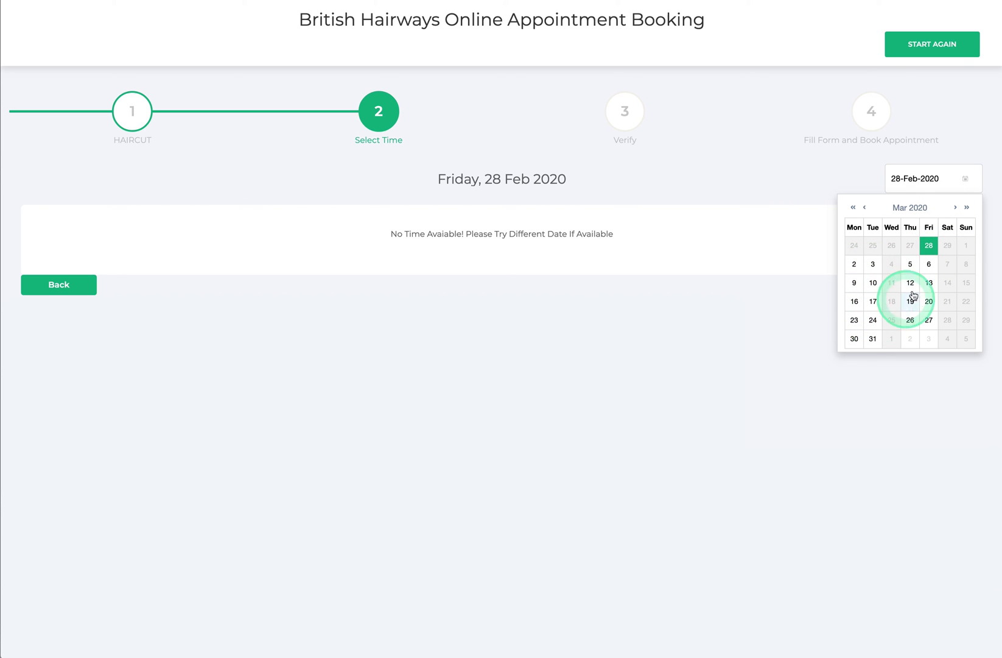
pyautogui.click(956, 207)
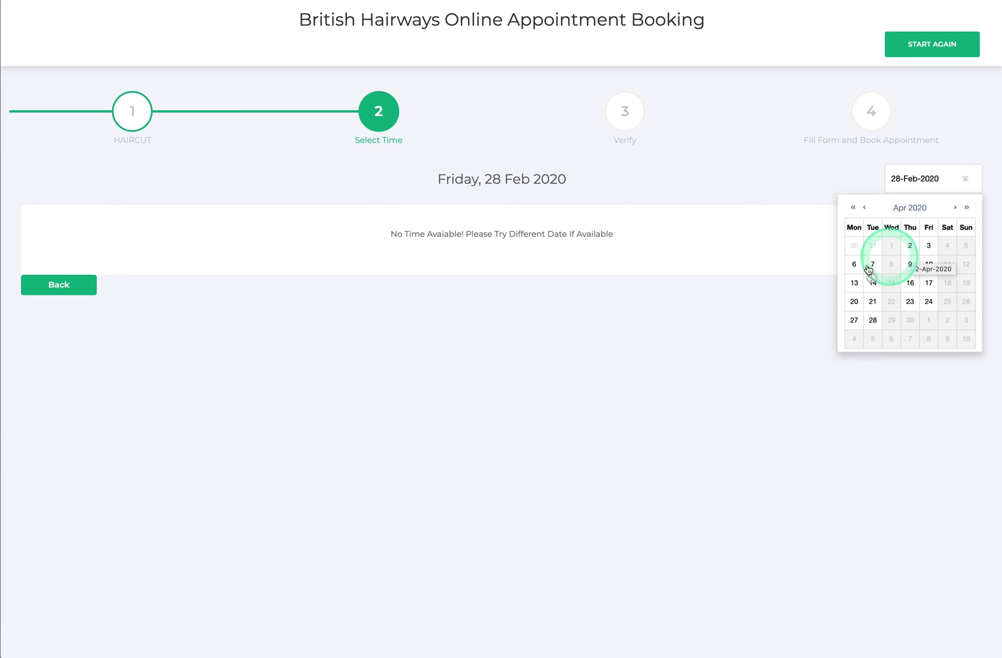
pyautogui.click(865, 209)
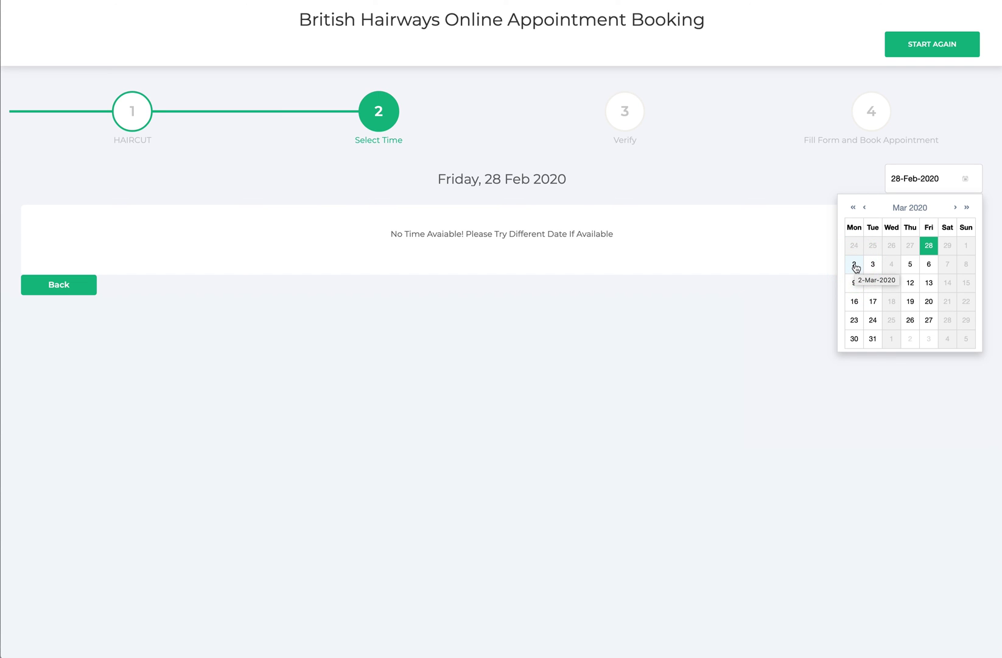
pyautogui.click(855, 265)
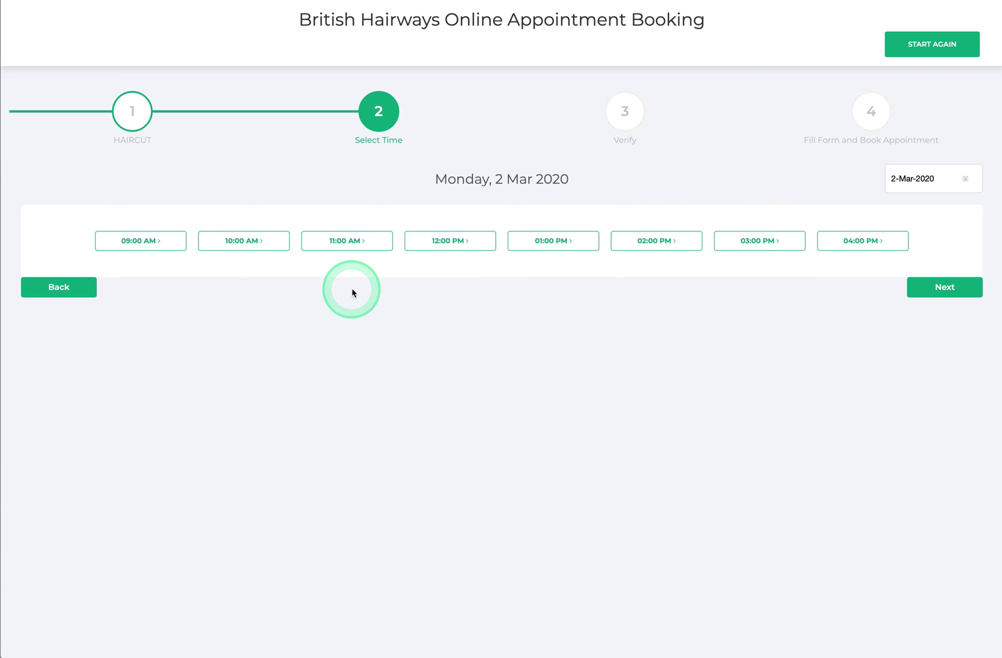
pyautogui.click(453, 241)
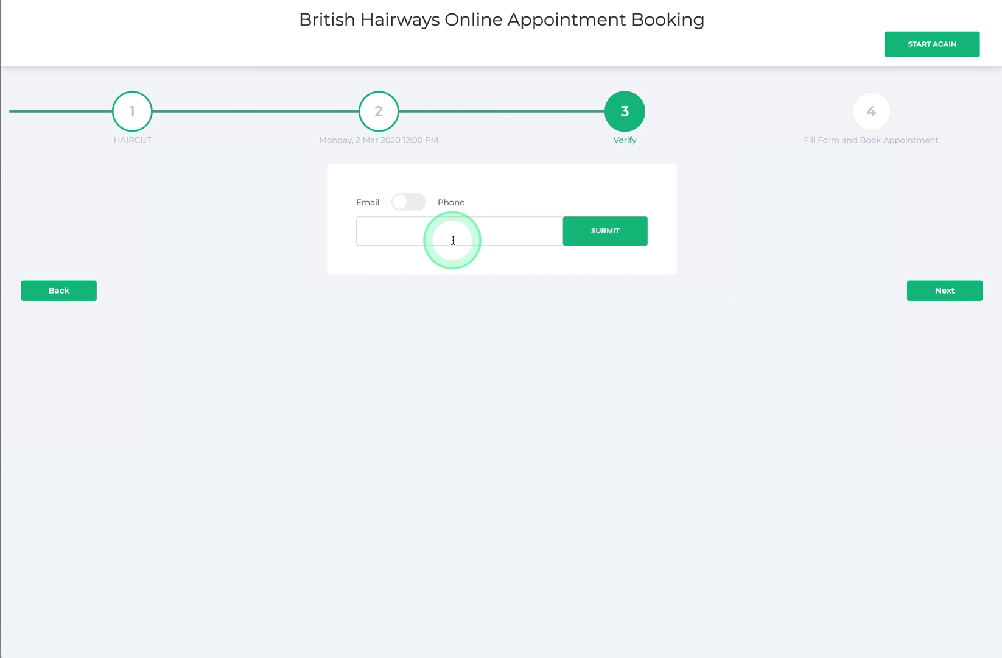
# Step: Verify the returning client by phone, entering their mobile number and submitting it
pyautogui.click(414, 206)
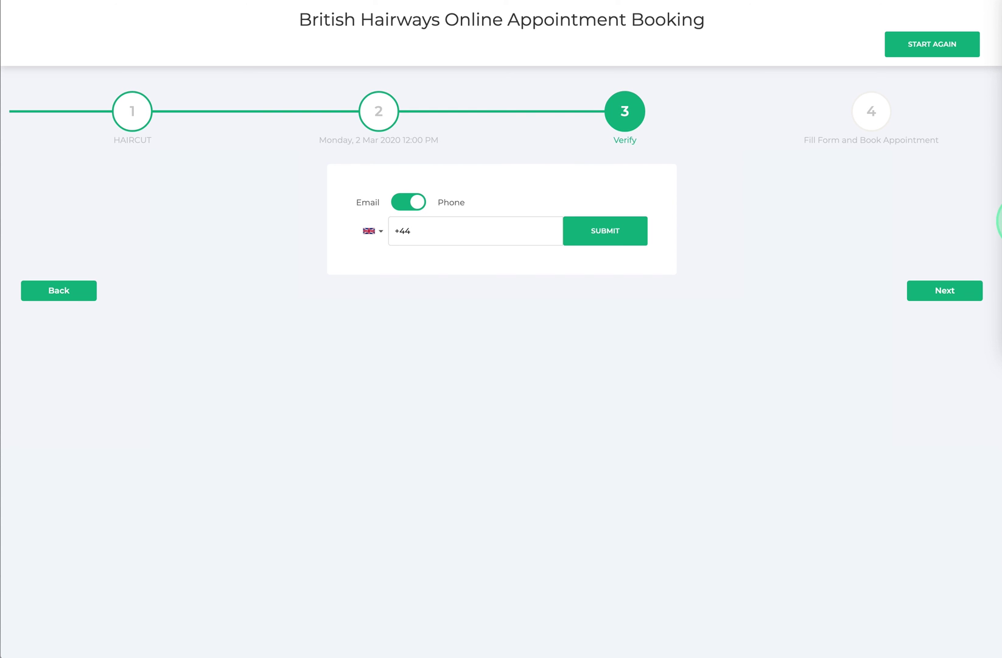
pyautogui.click(423, 233)
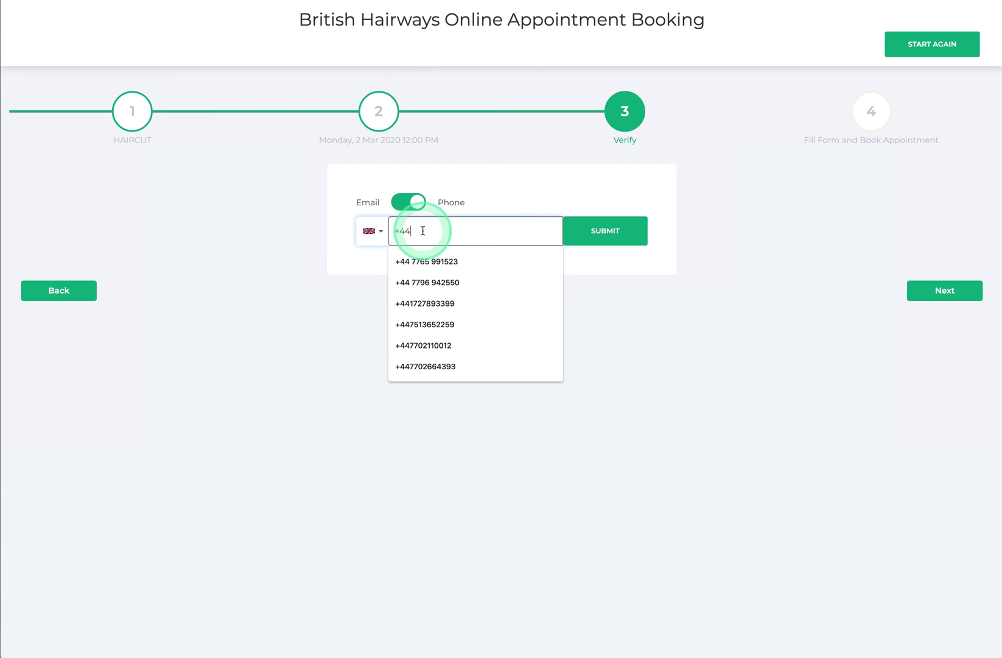
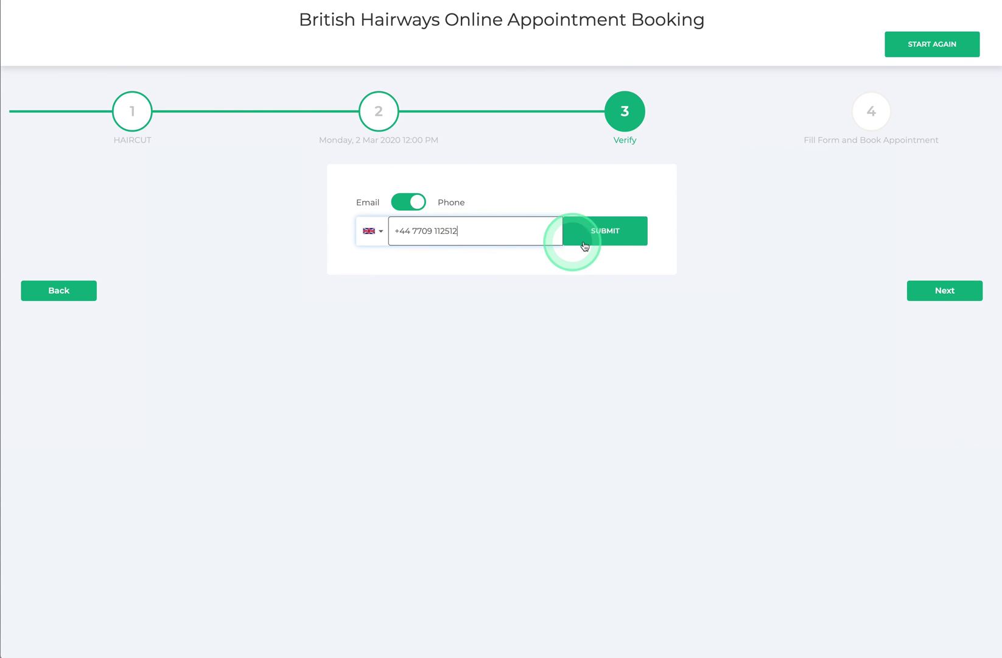
pyautogui.click(615, 230)
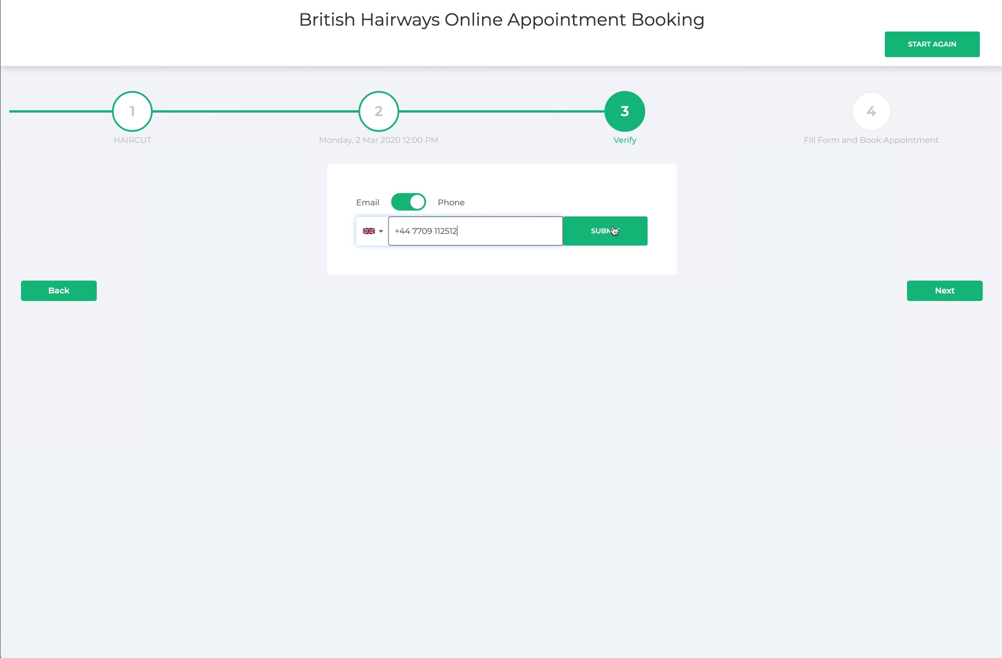
pyautogui.click(615, 230)
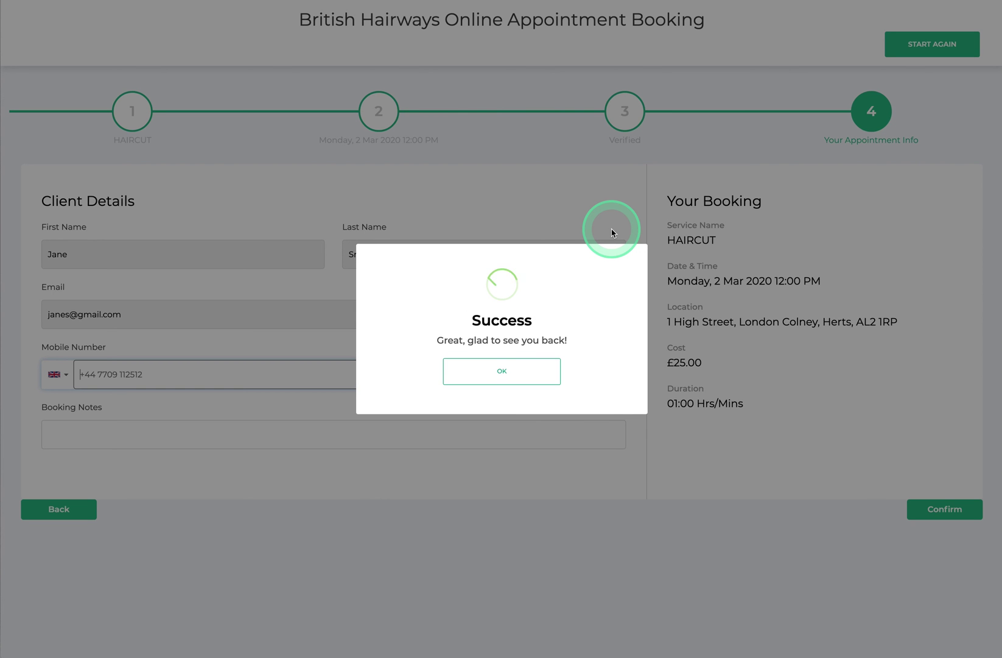
# Step: Dismiss the 'glad to see you back' Success message to reach Your Appointment Info
pyautogui.click(572, 279)
pyautogui.click(477, 365)
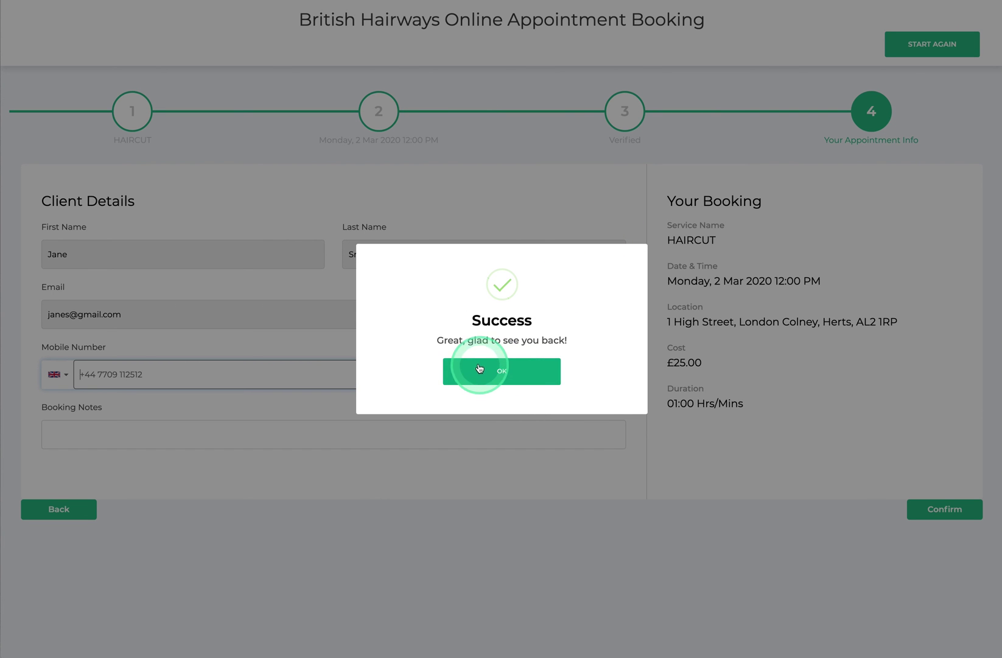
pyautogui.click(510, 390)
pyautogui.click(503, 372)
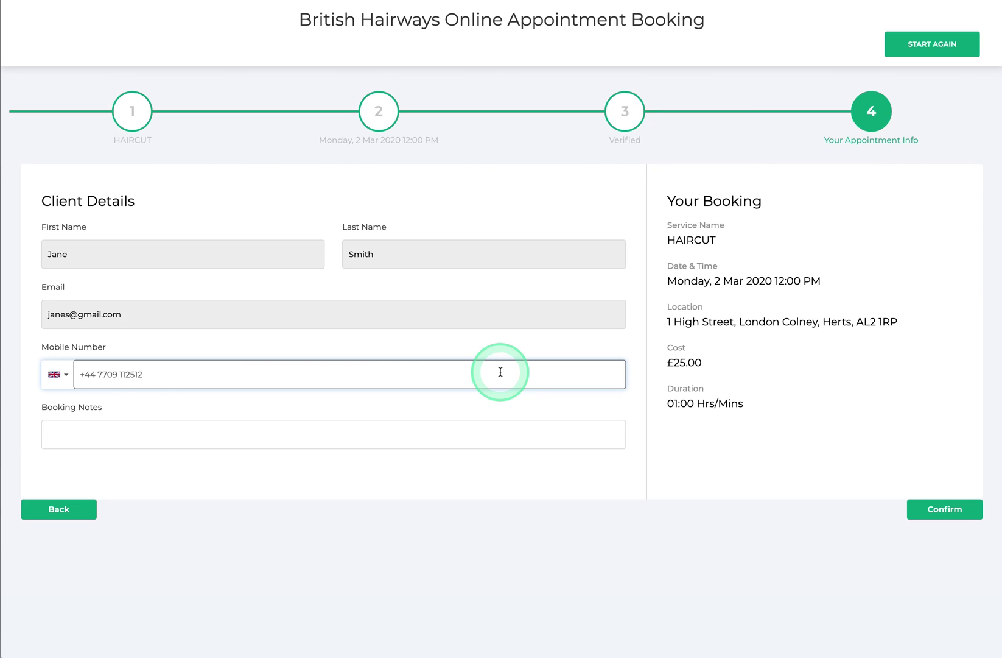
pyautogui.click(258, 324)
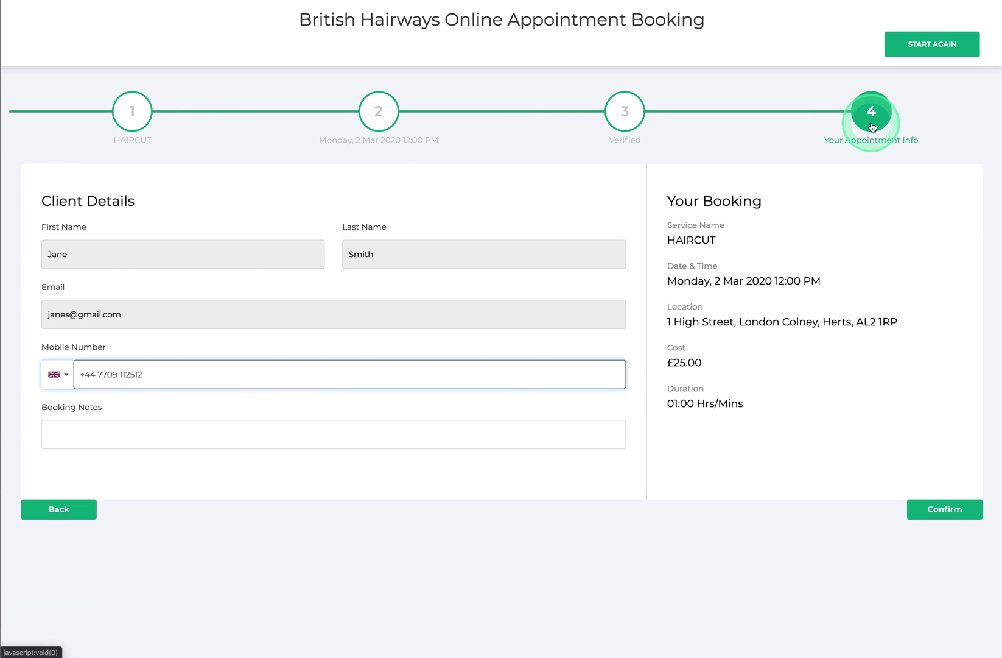
# Step: Add the booking note 'looking forwards to seeing you' and confirm the haircut appointment
pyautogui.click(47, 432)
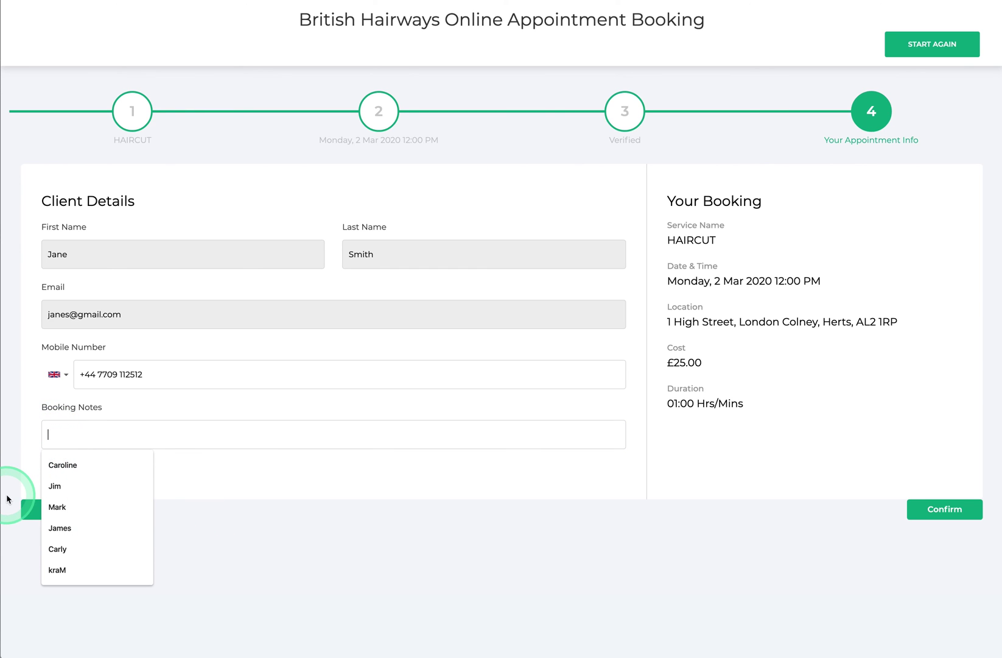
pyautogui.write('l')
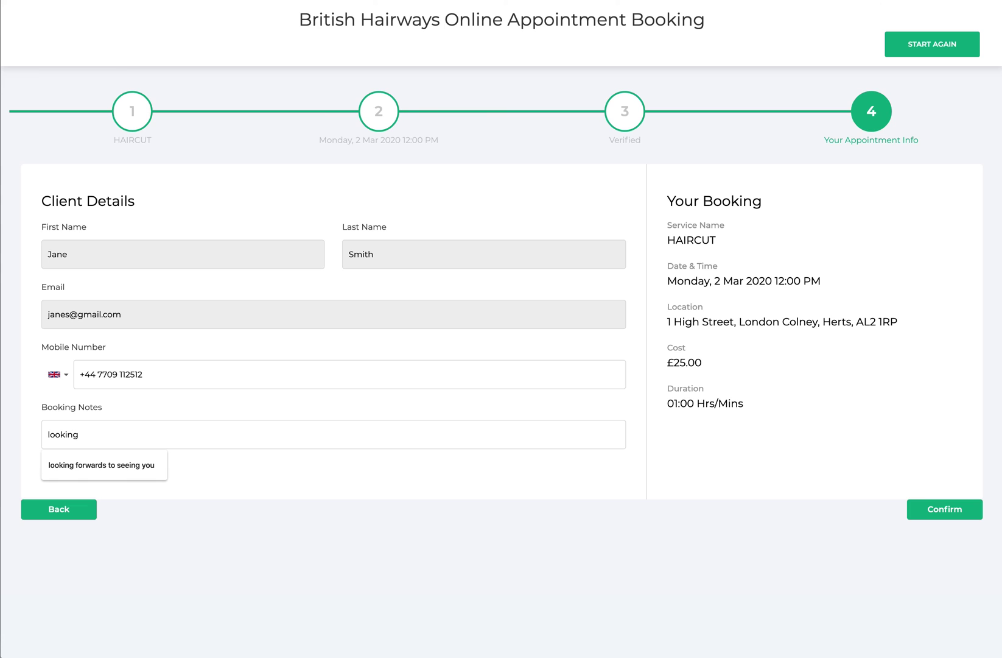
pyautogui.write('ooking')
pyautogui.press('Down')
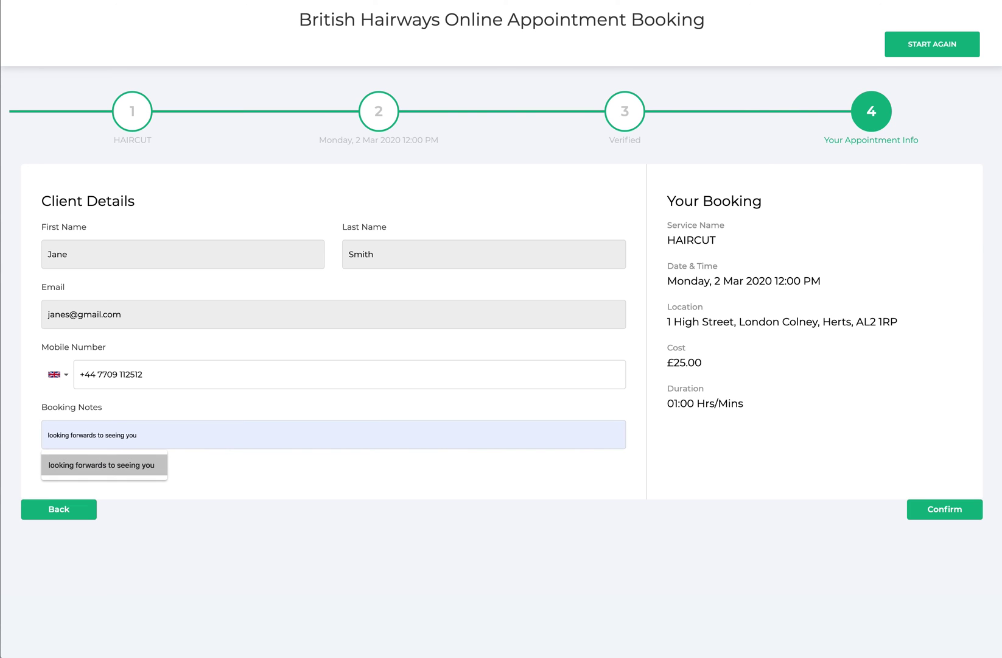
pyautogui.press('Return')
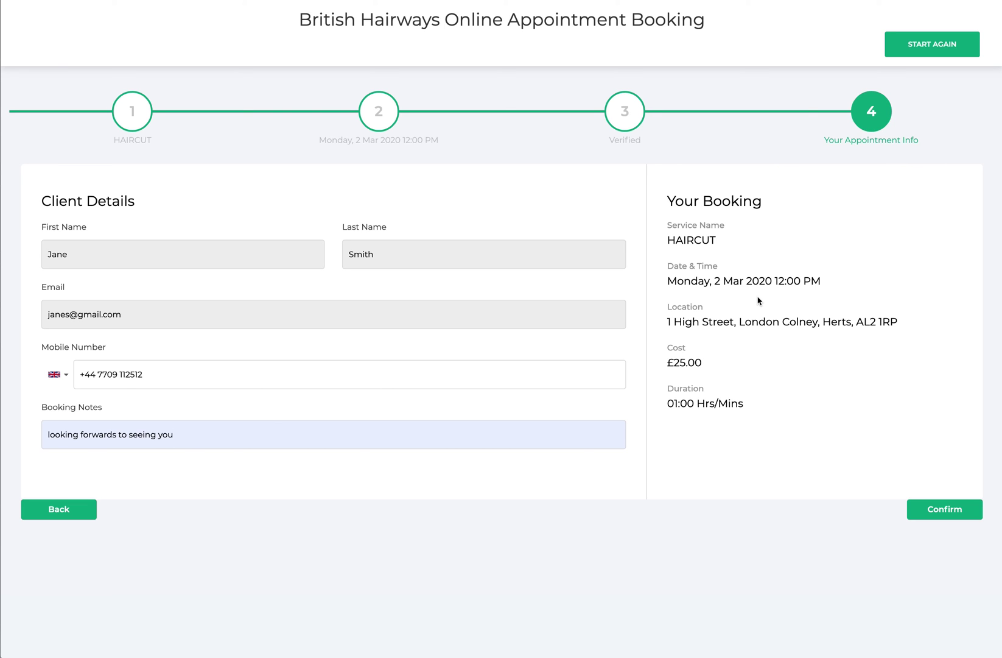
pyautogui.click(947, 509)
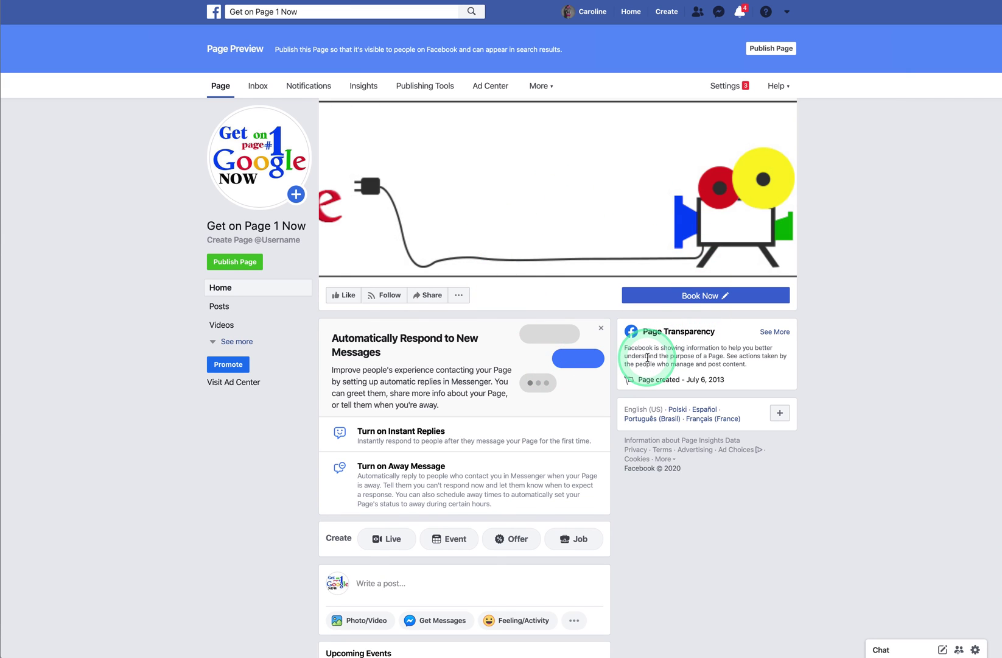
# Step: Show the Book Now button's Test, Edit and Delete Button options, then close the menu
pyautogui.click(710, 295)
pyautogui.click(660, 294)
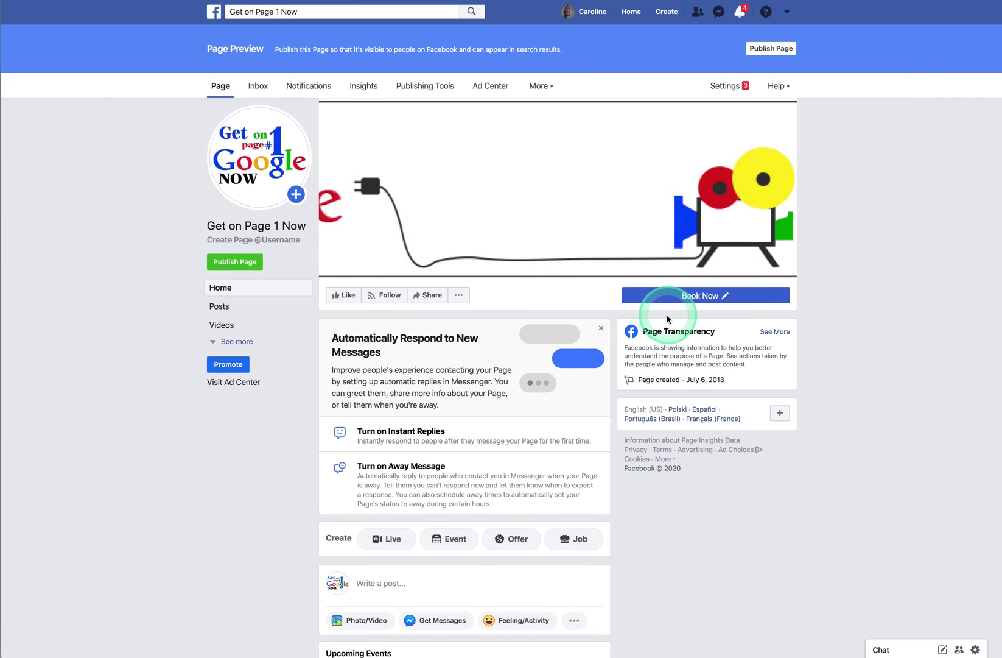
pyautogui.click(670, 298)
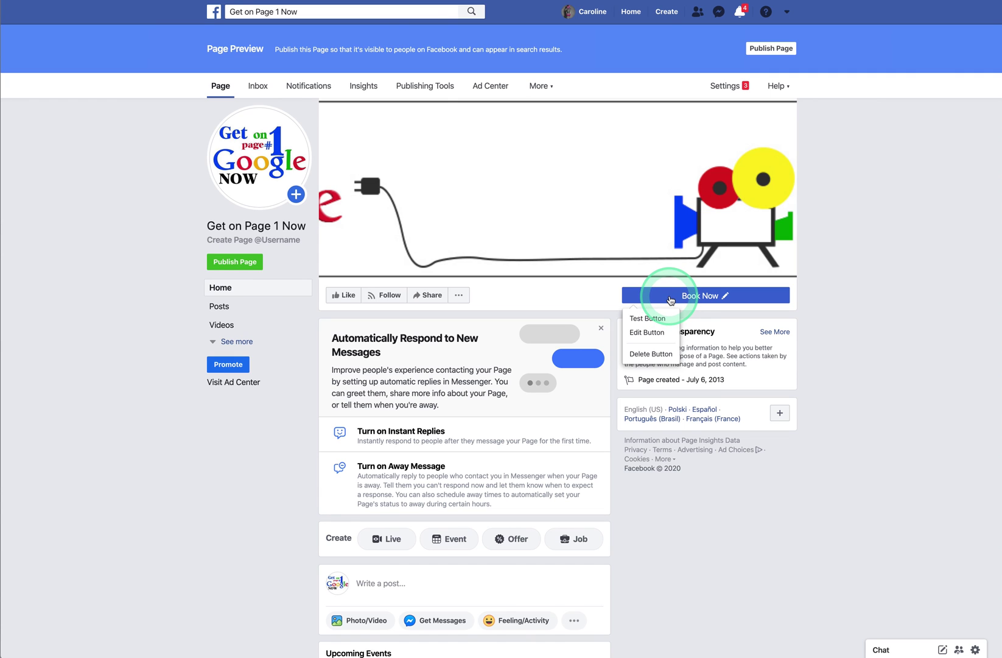
pyautogui.click(515, 140)
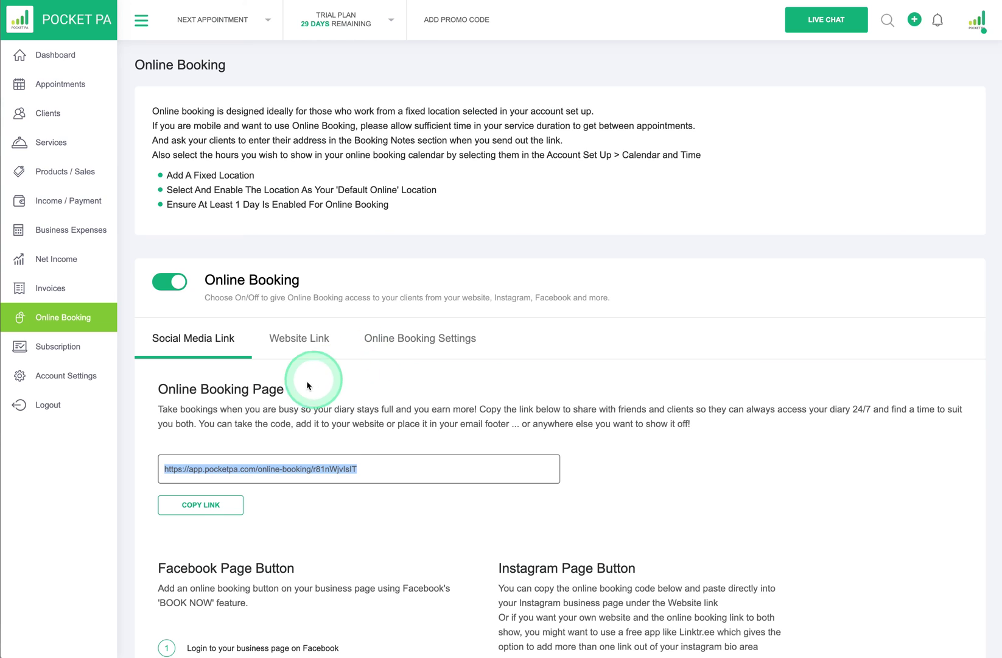
# Step: On the Website Link tab, make the BOOK NOW button purple and copy its embed code
pyautogui.click(275, 355)
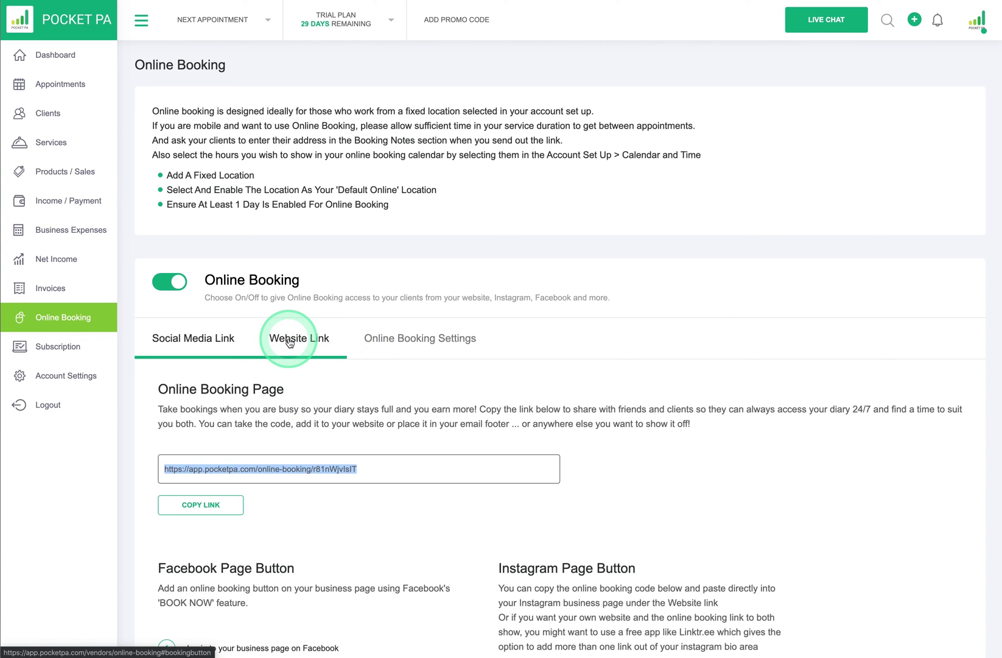
pyautogui.click(289, 343)
pyautogui.scroll(-1, 297, 478)
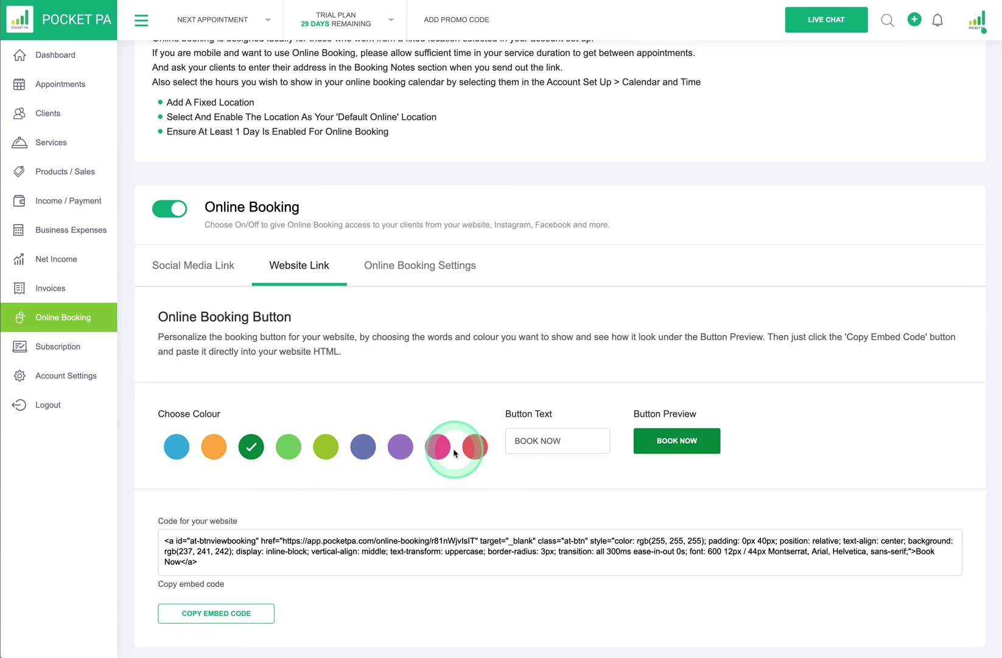
pyautogui.click(437, 449)
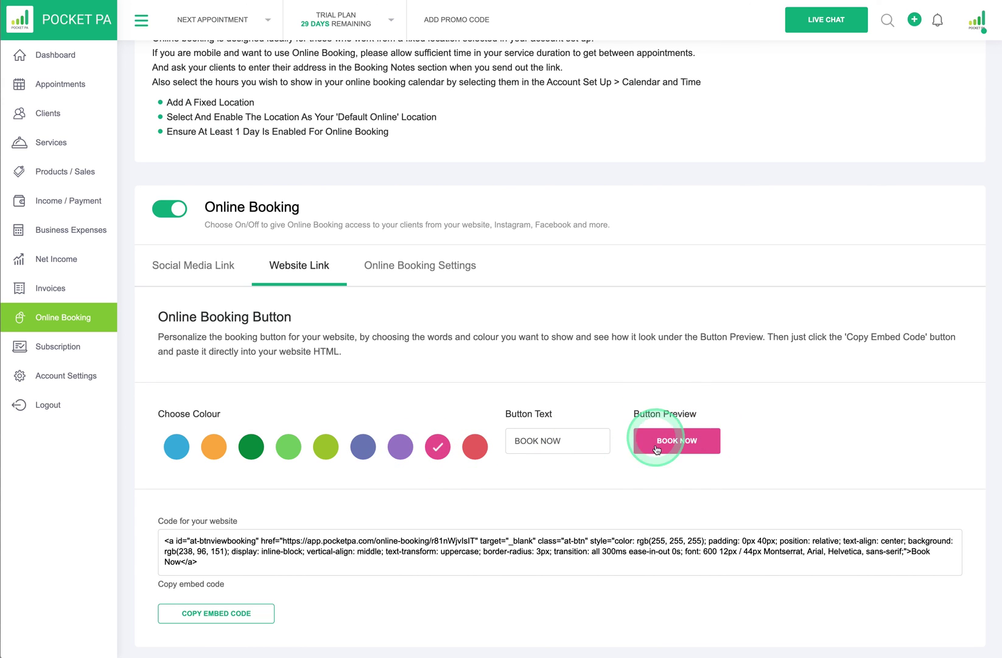
pyautogui.click(477, 453)
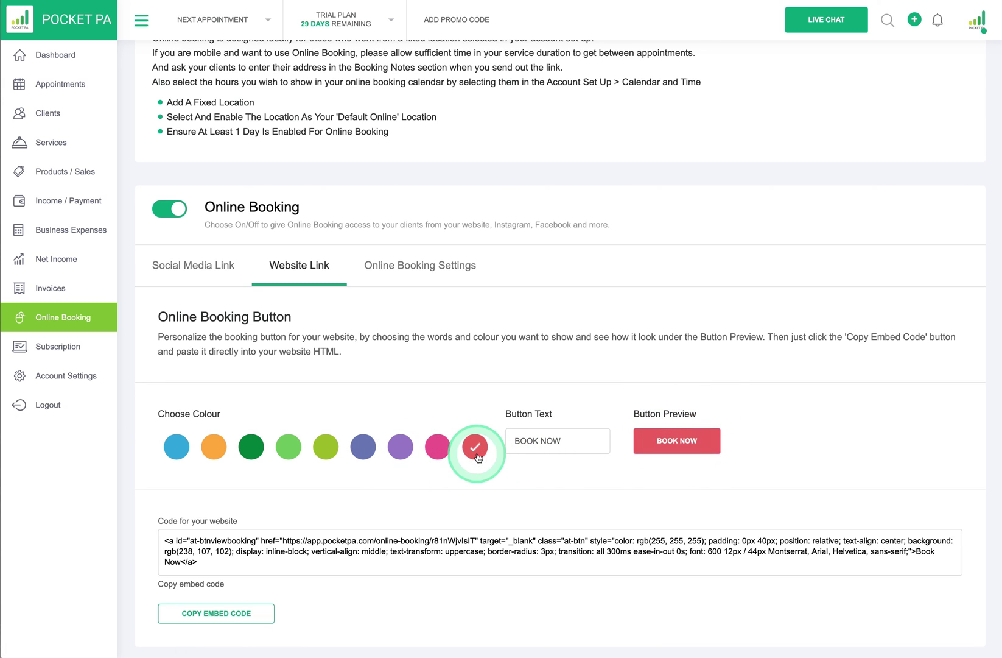
pyautogui.click(400, 447)
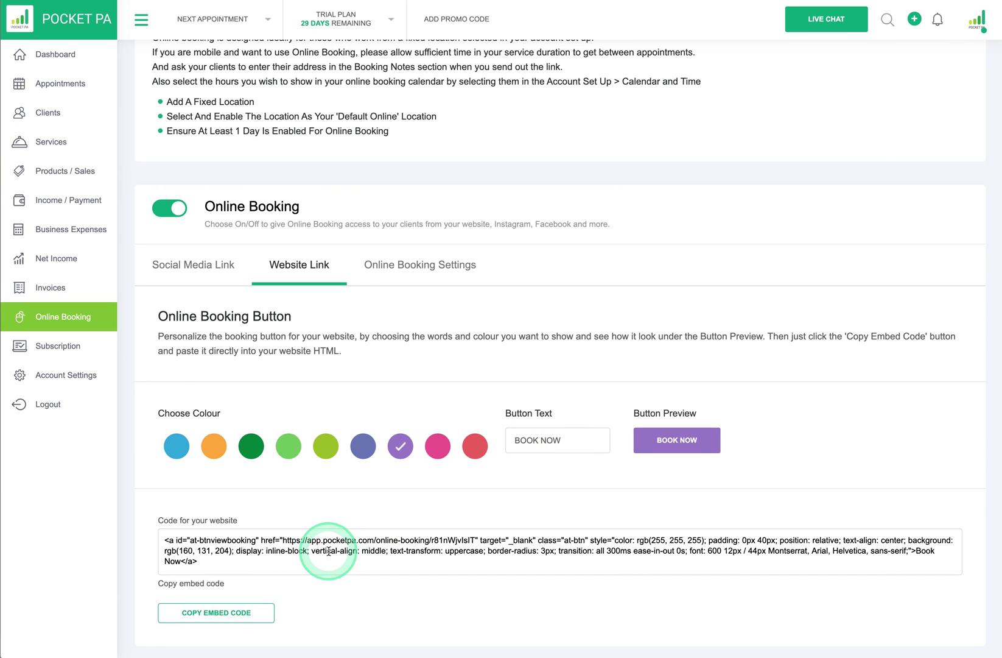
pyautogui.moveTo(213, 564); pyautogui.dragTo(152, 544)
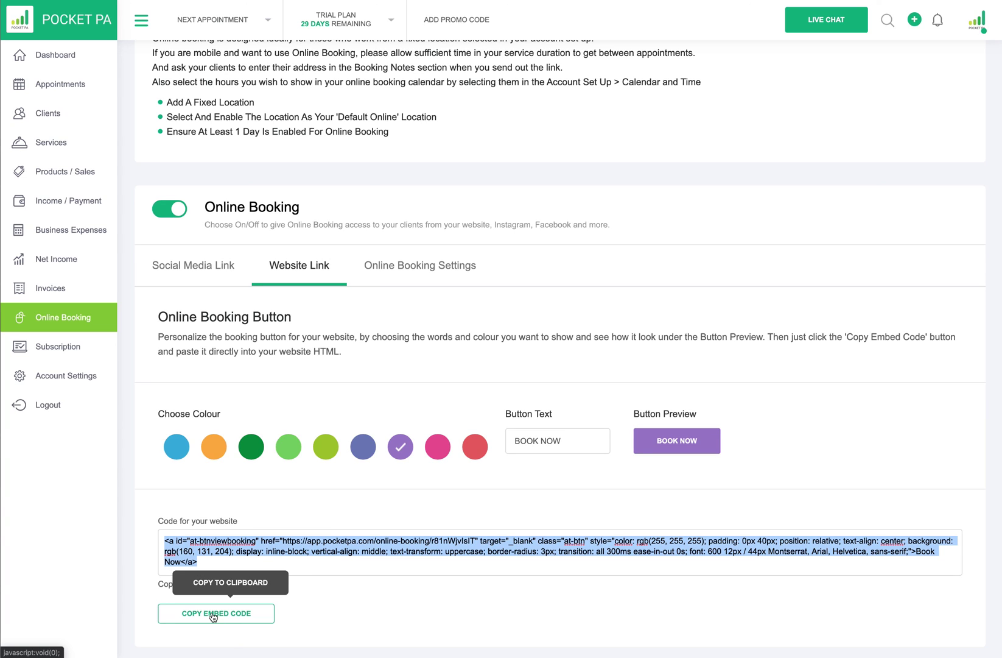
pyautogui.click(246, 504)
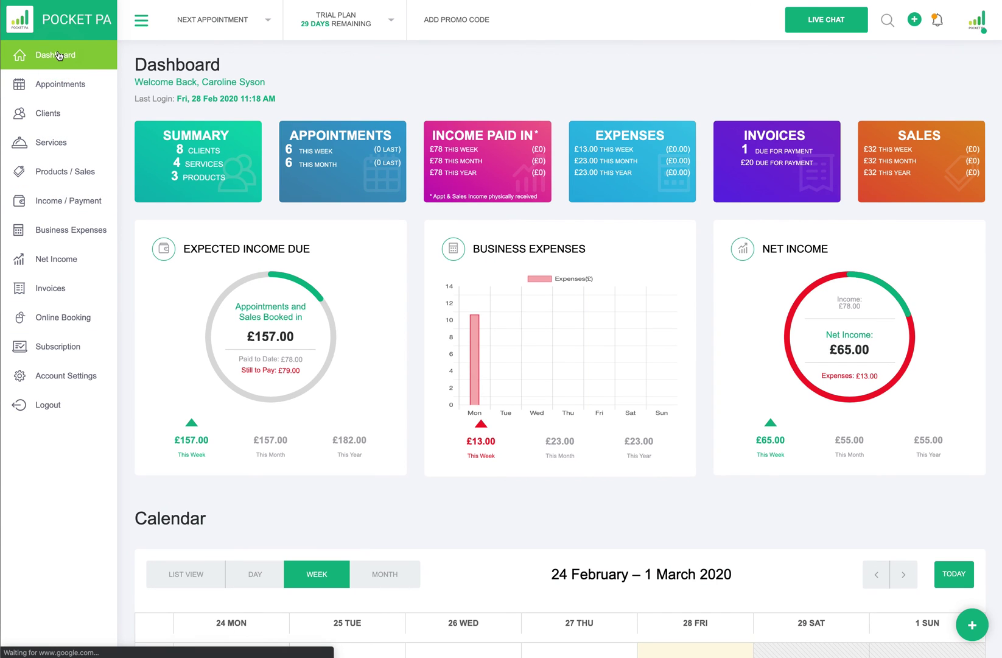
# Step: Dismiss the haircut's New Online Booking notification and close the notifications panel
pyautogui.click(937, 20)
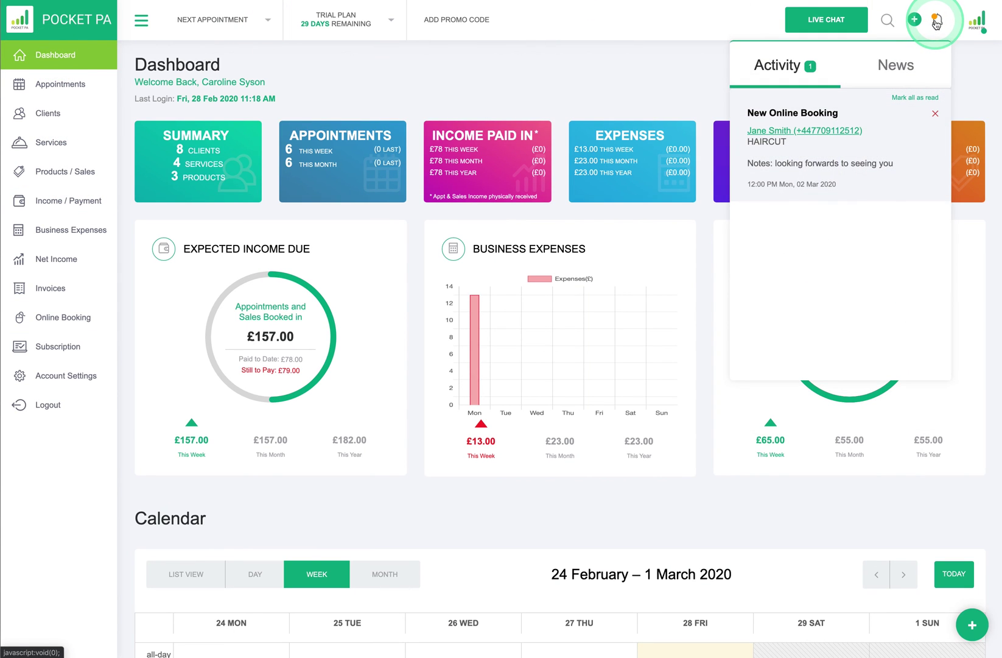
pyautogui.click(937, 21)
pyautogui.click(938, 21)
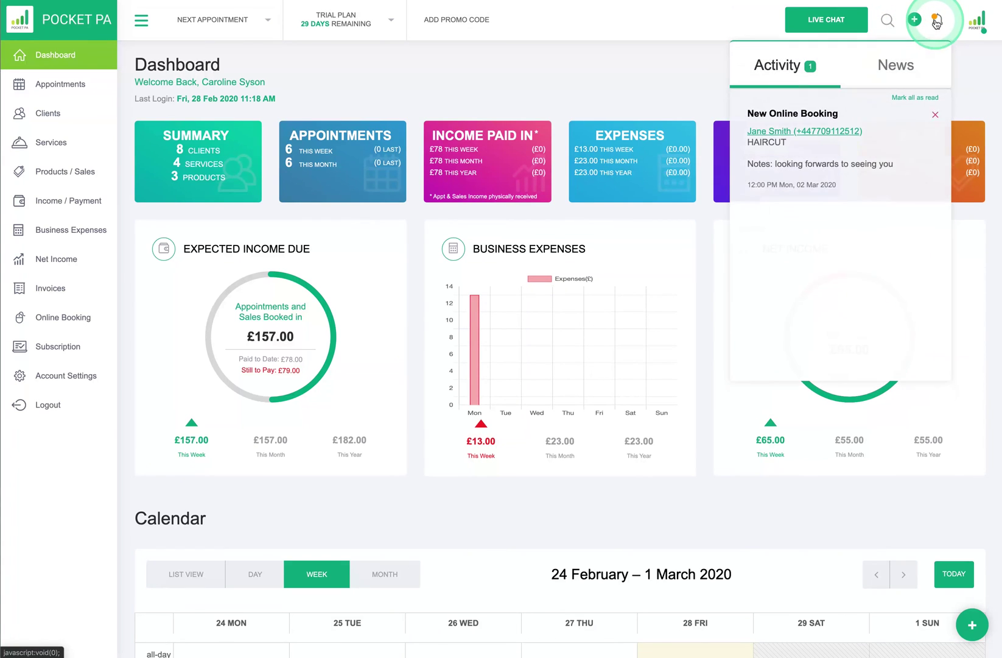
pyautogui.click(924, 88)
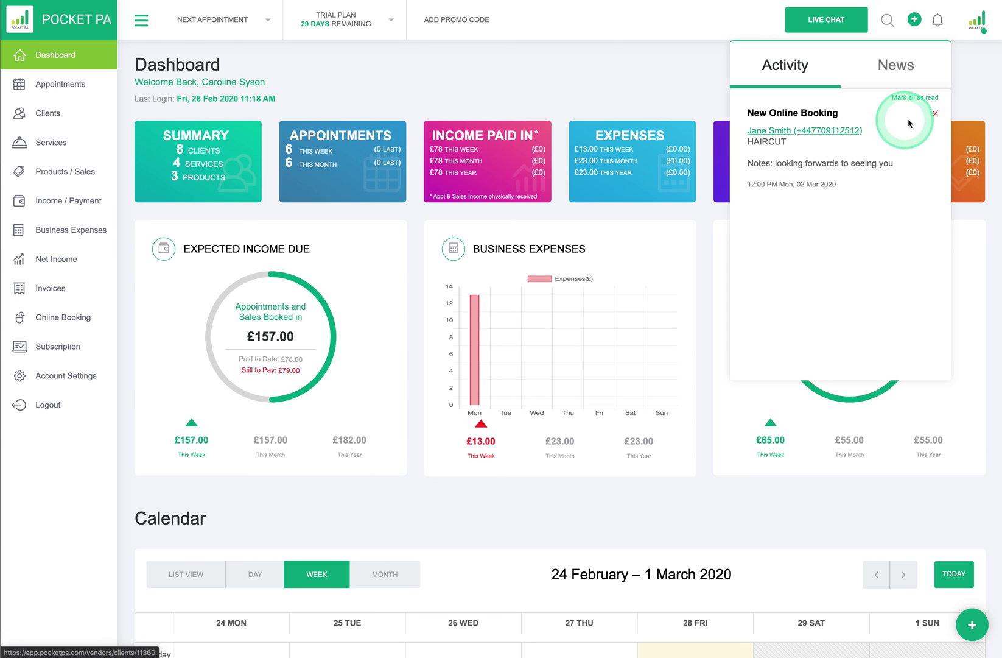
pyautogui.click(935, 114)
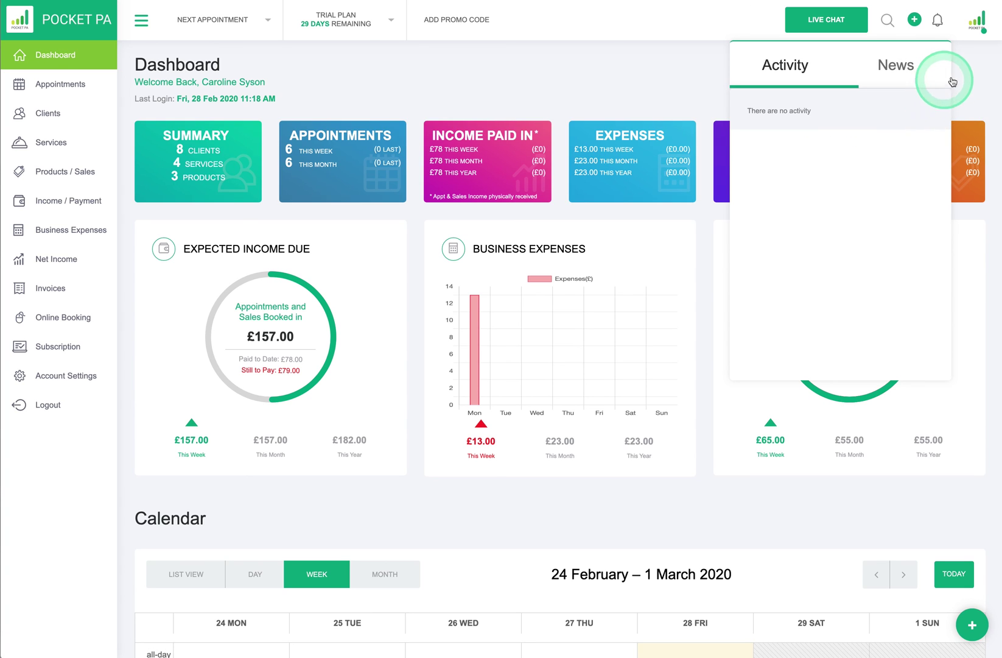
pyautogui.click(938, 20)
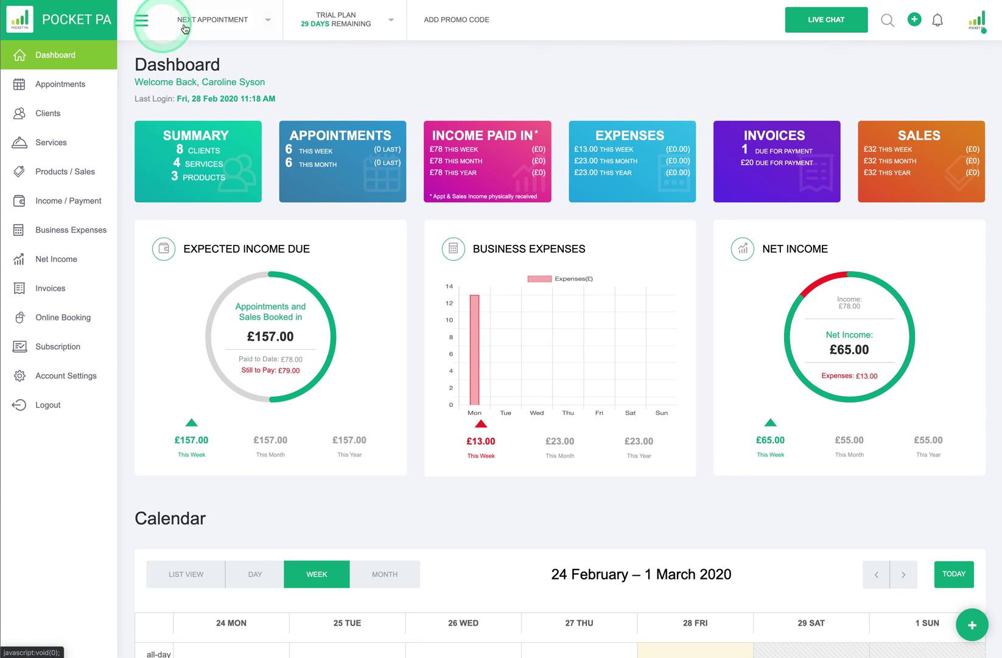
# Step: Collapse the side navigation to icons only, after briefly expanding it again
pyautogui.click(141, 24)
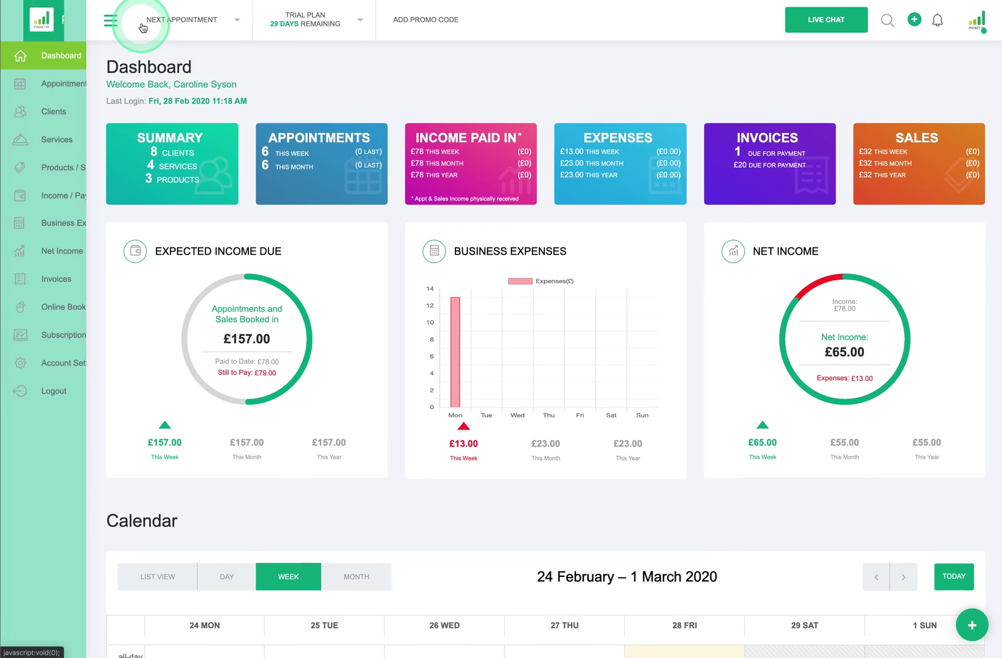
pyautogui.click(67, 21)
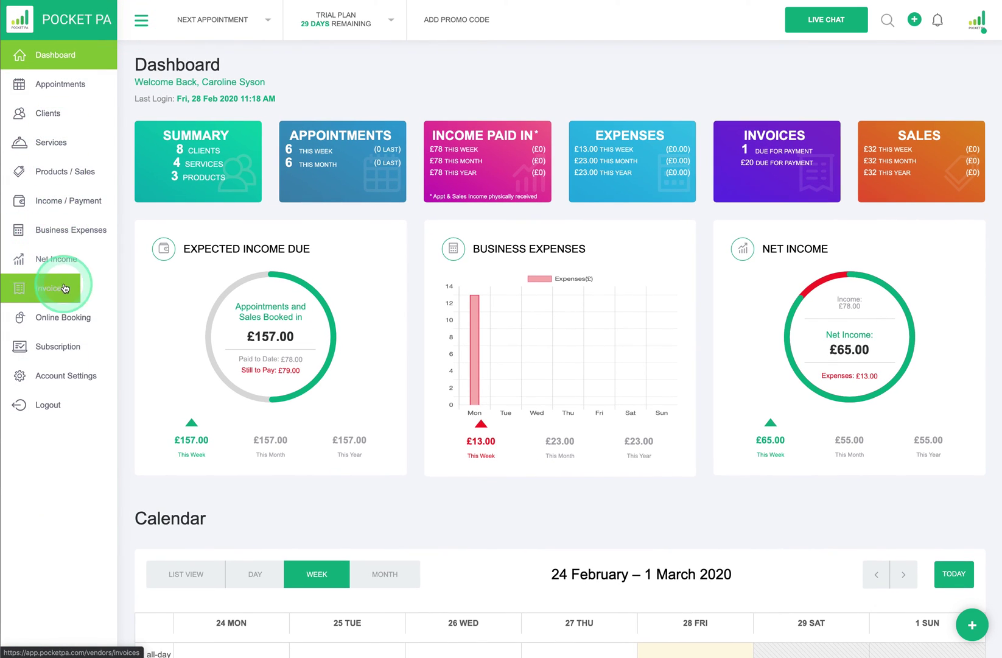
pyautogui.click(142, 23)
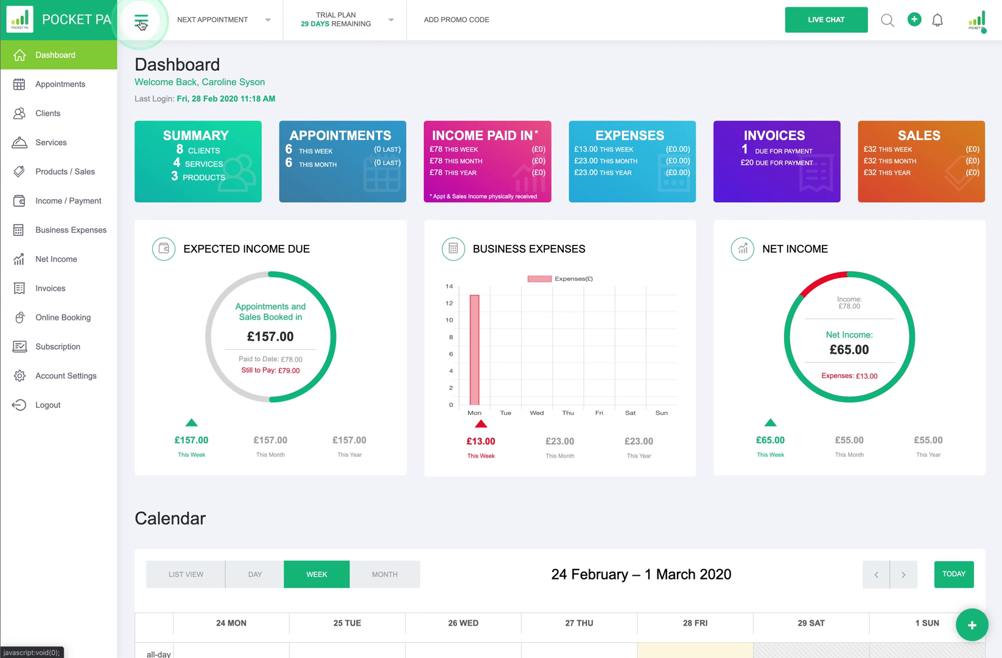
pyautogui.click(141, 23)
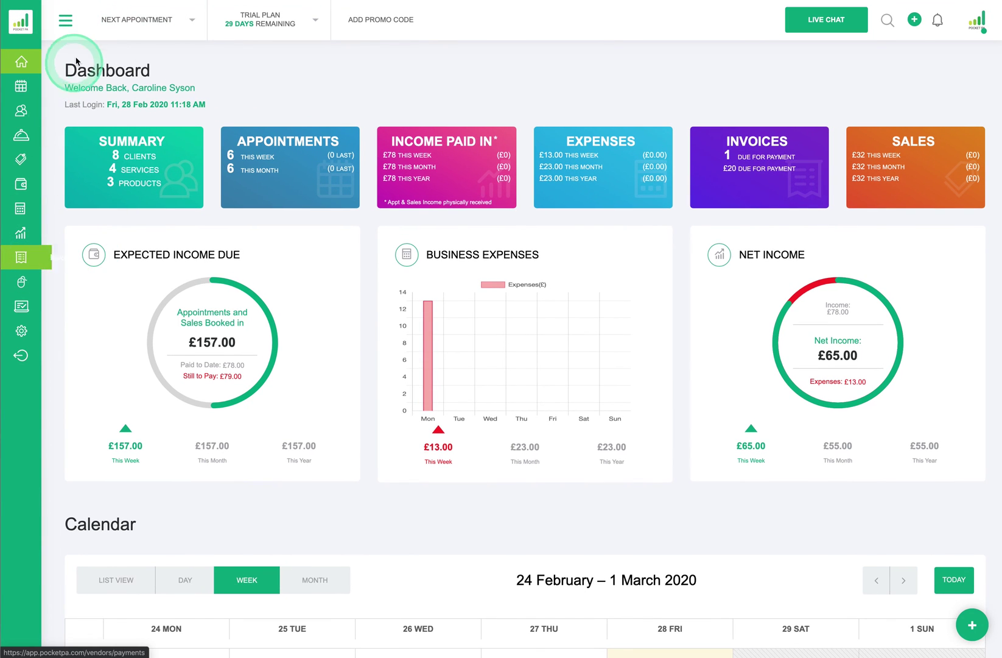
# Step: Browse from the £25.00 Haircut booking back to the 04:00 PM Wax appointment
pyautogui.click(192, 22)
pyautogui.click(164, 94)
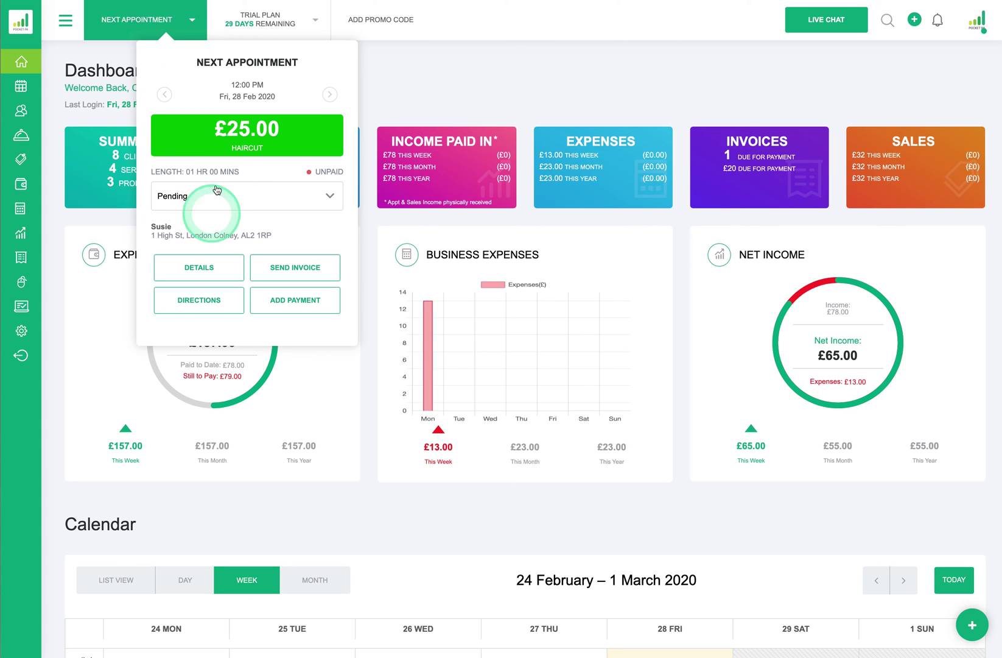
pyautogui.click(330, 95)
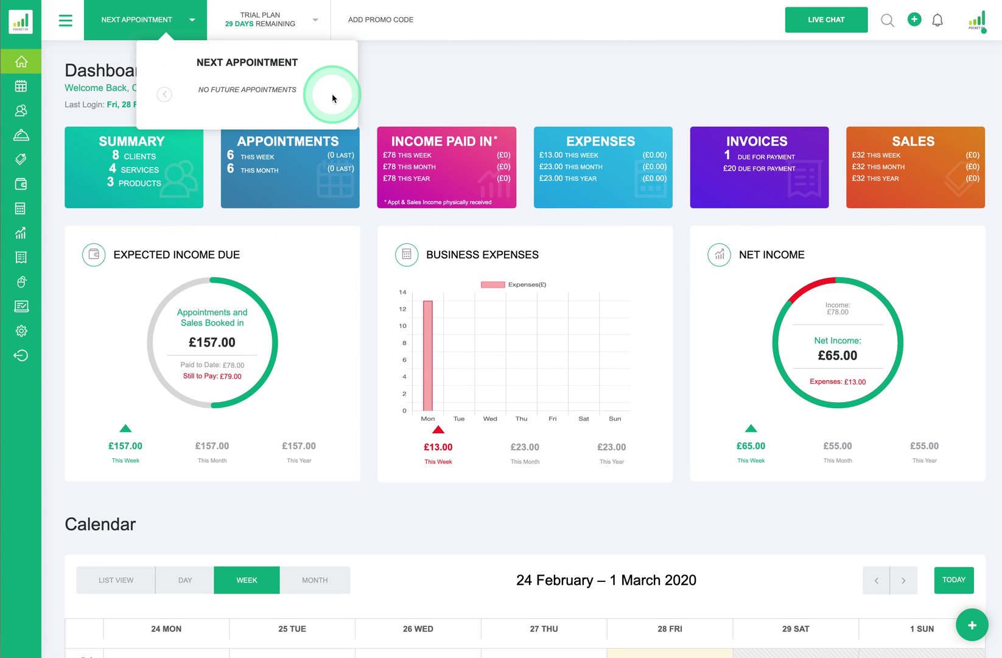
pyautogui.click(164, 94)
pyautogui.click(164, 95)
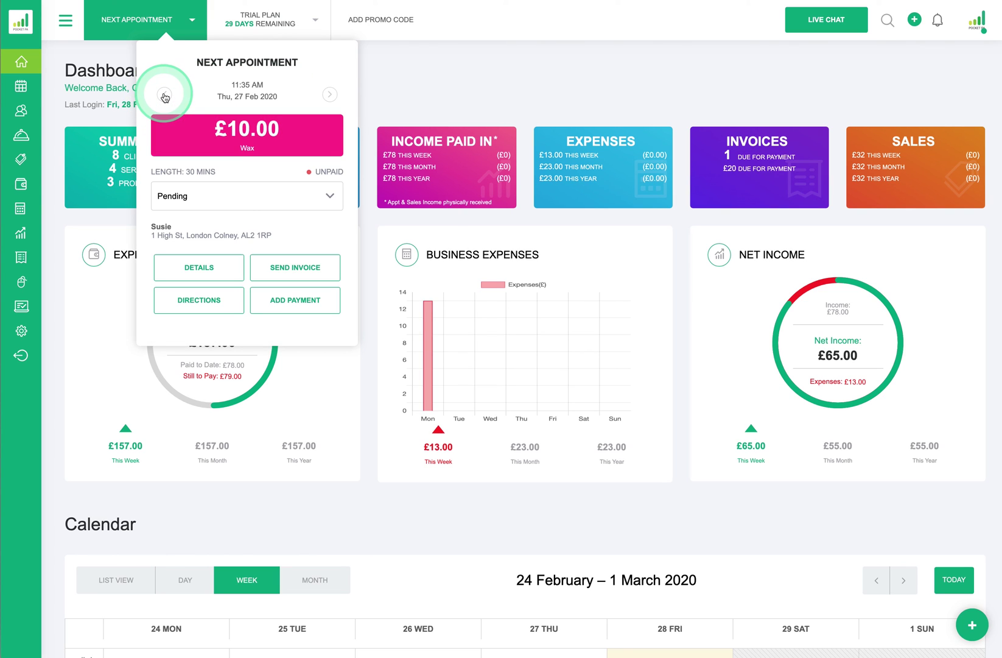
pyautogui.click(164, 95)
pyautogui.click(164, 95)
pyautogui.click(163, 95)
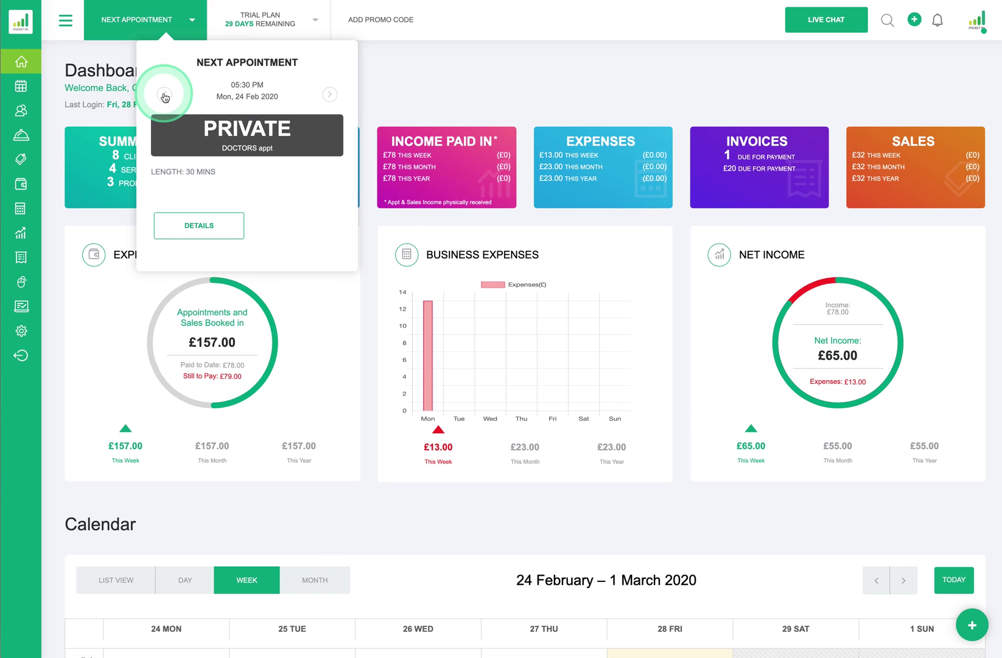
pyautogui.click(163, 95)
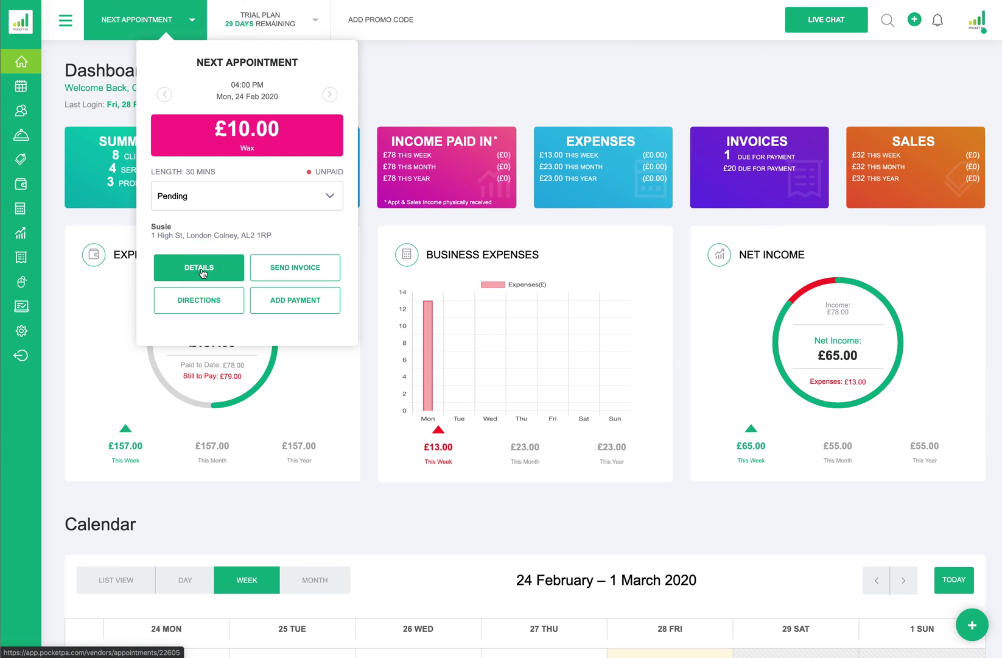
# Step: Check the Wax appointment's status choices, leaving it as Pending
pyautogui.click(327, 201)
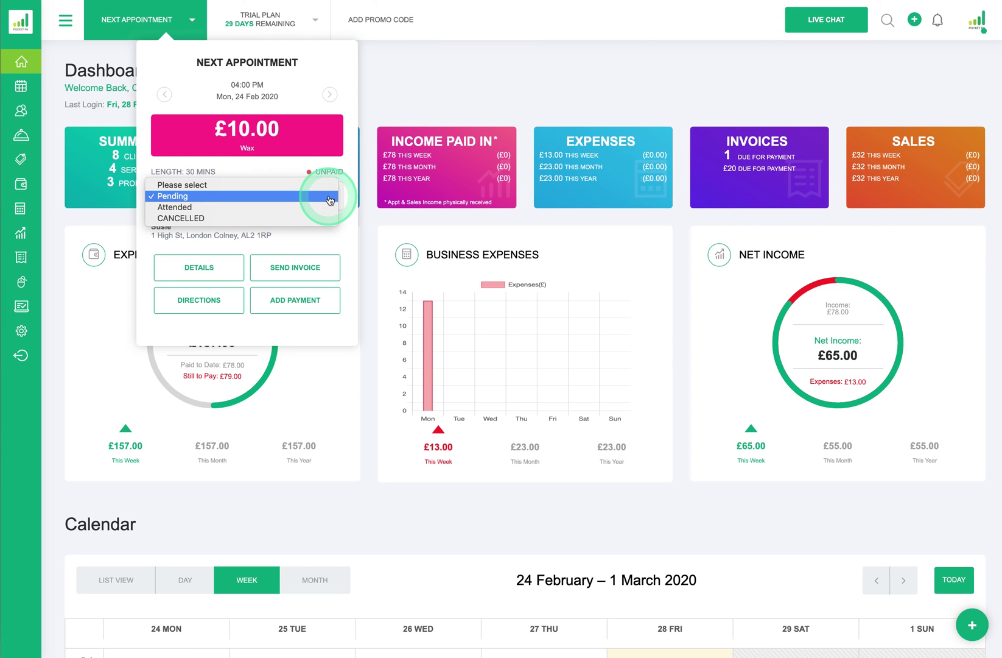
pyautogui.click(283, 169)
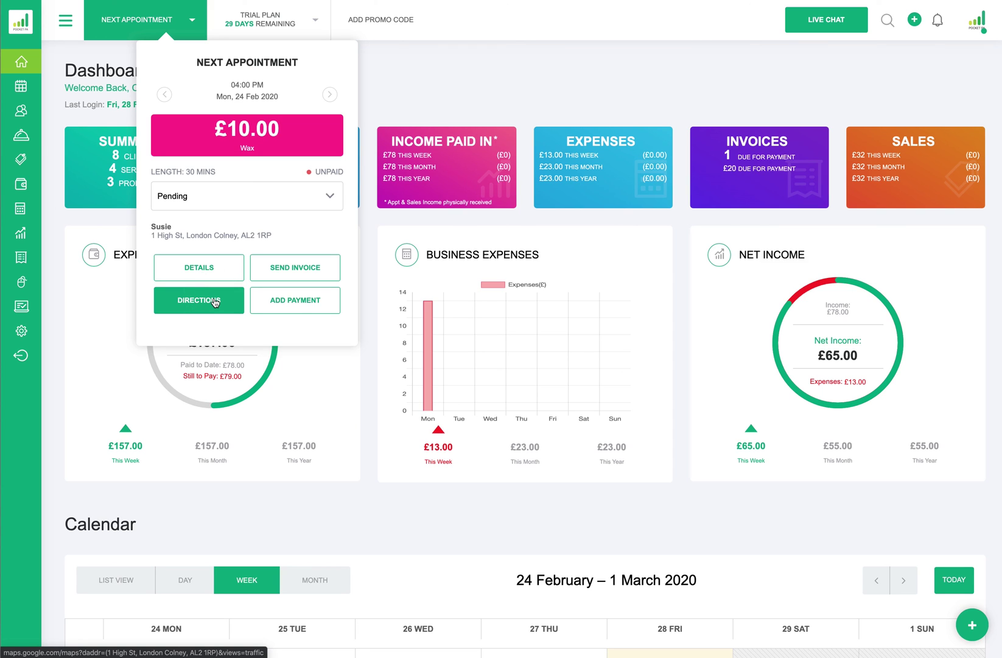
pyautogui.click(214, 300)
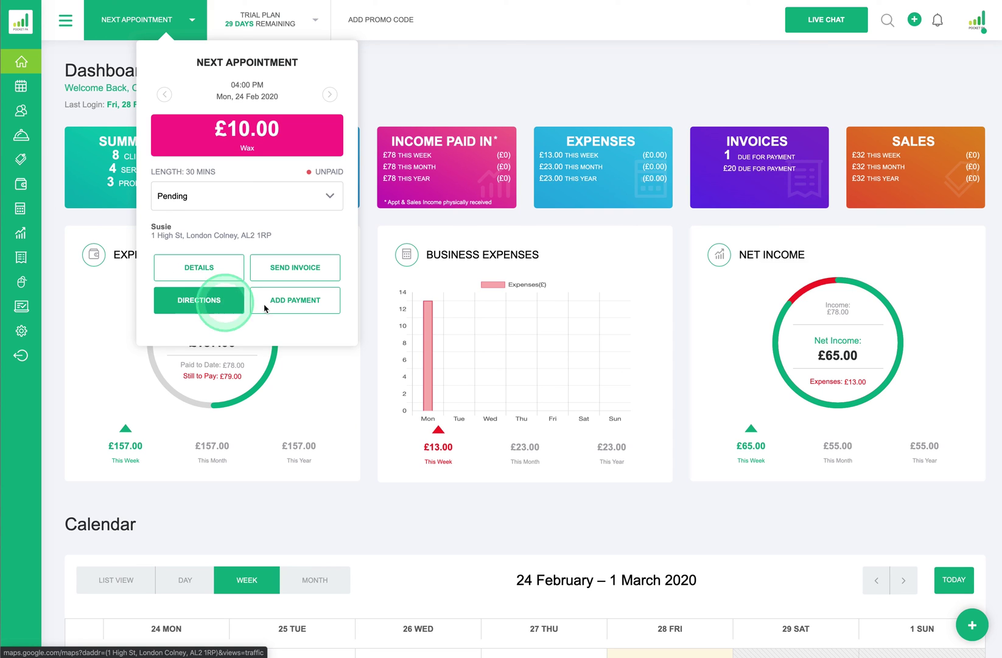
pyautogui.click(291, 303)
pyautogui.click(289, 304)
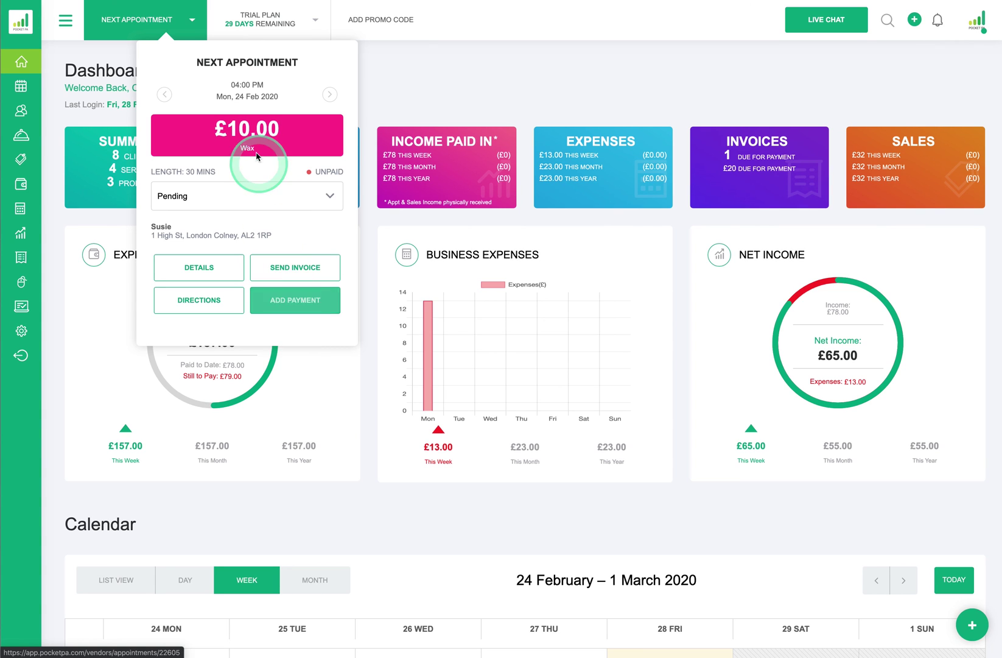
pyautogui.click(187, 63)
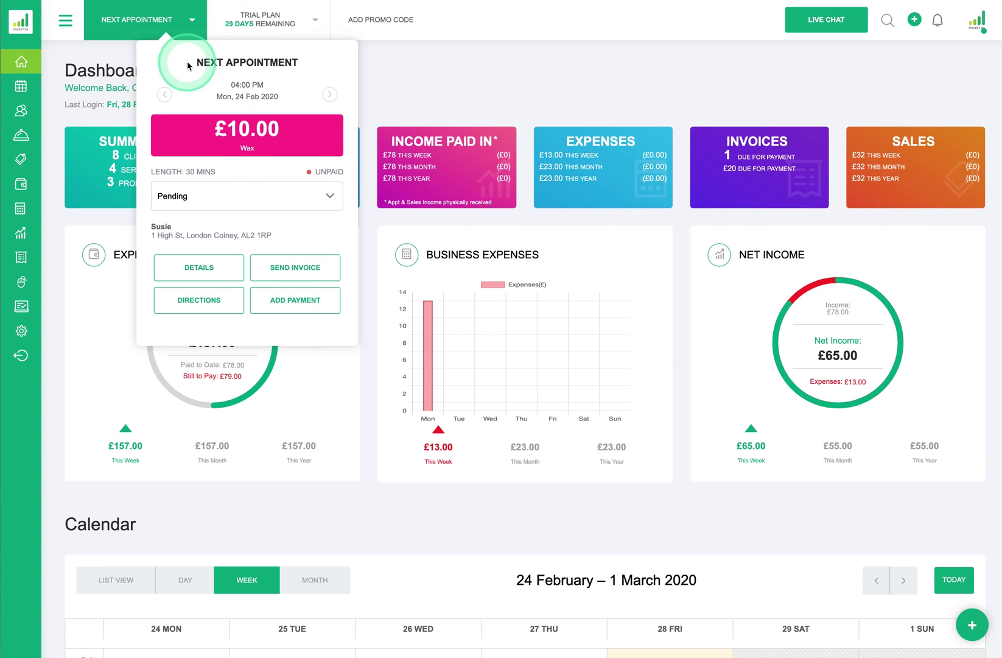
# Step: Step forward again to the Tue 25 Feb Wax appointment and close the preview
pyautogui.click(194, 23)
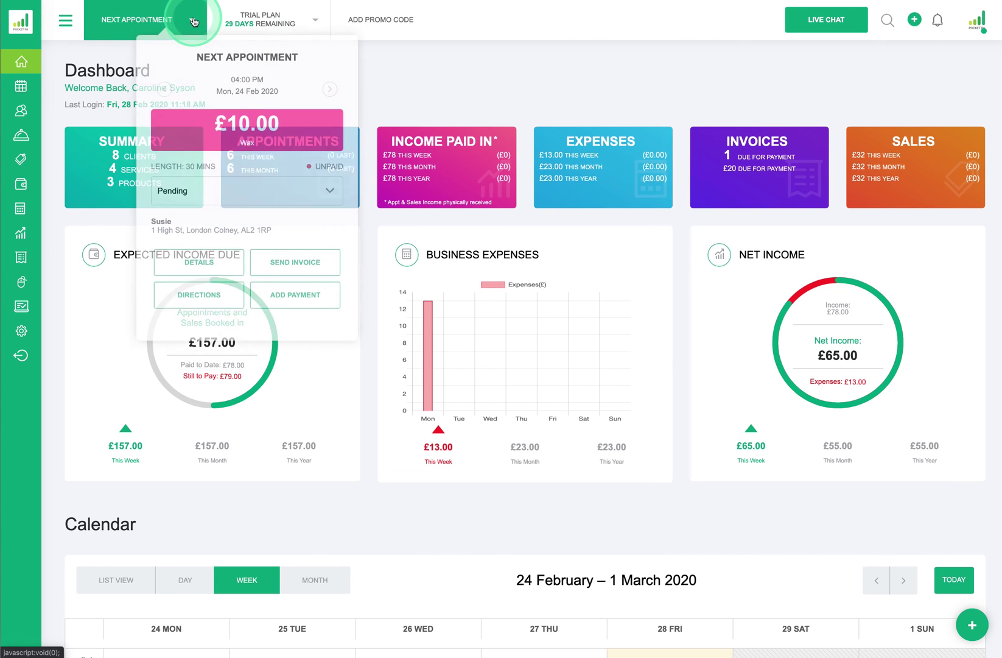
pyautogui.click(163, 95)
pyautogui.click(164, 94)
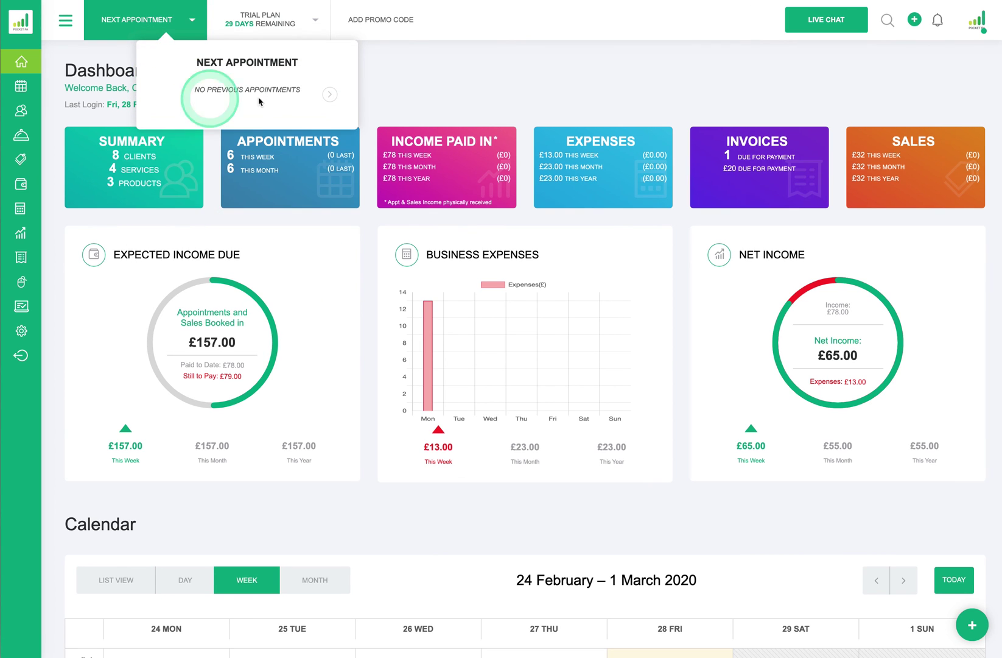
pyautogui.click(329, 95)
pyautogui.click(329, 95)
pyautogui.click(329, 94)
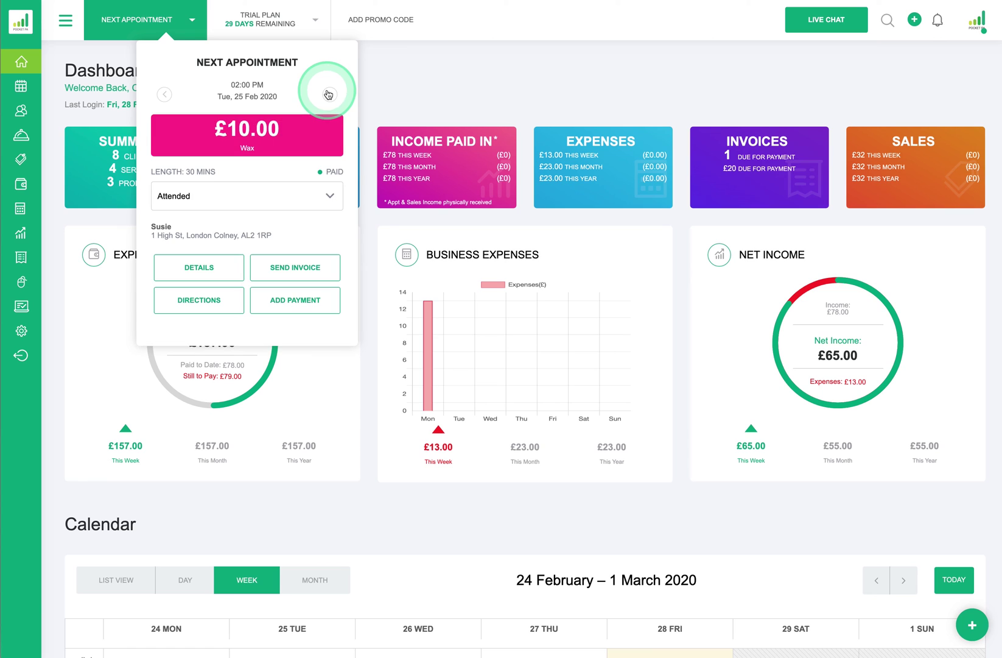
pyautogui.click(194, 22)
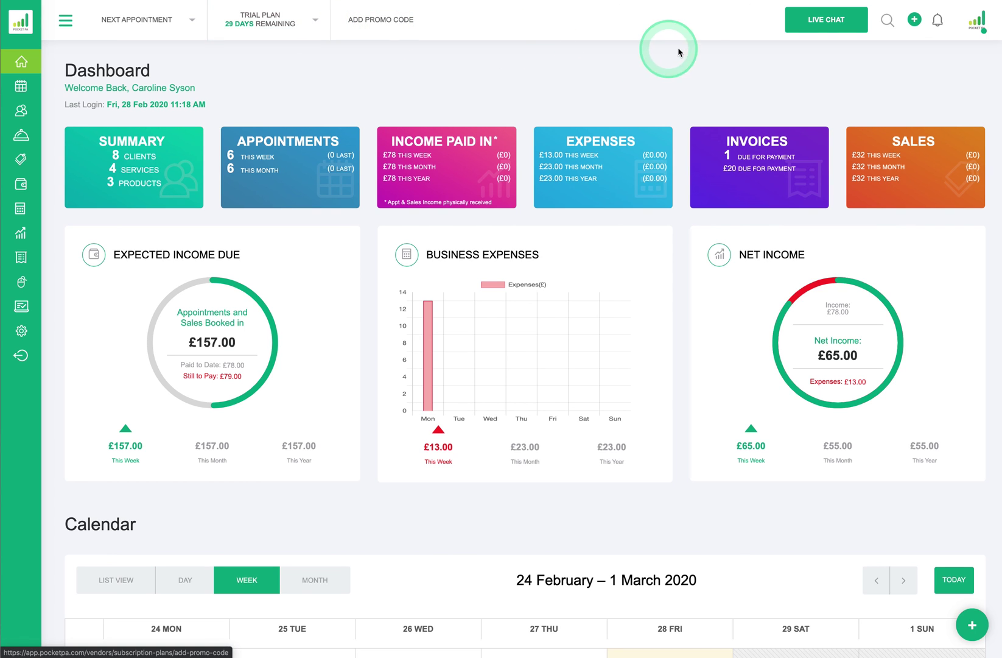
pyautogui.click(937, 21)
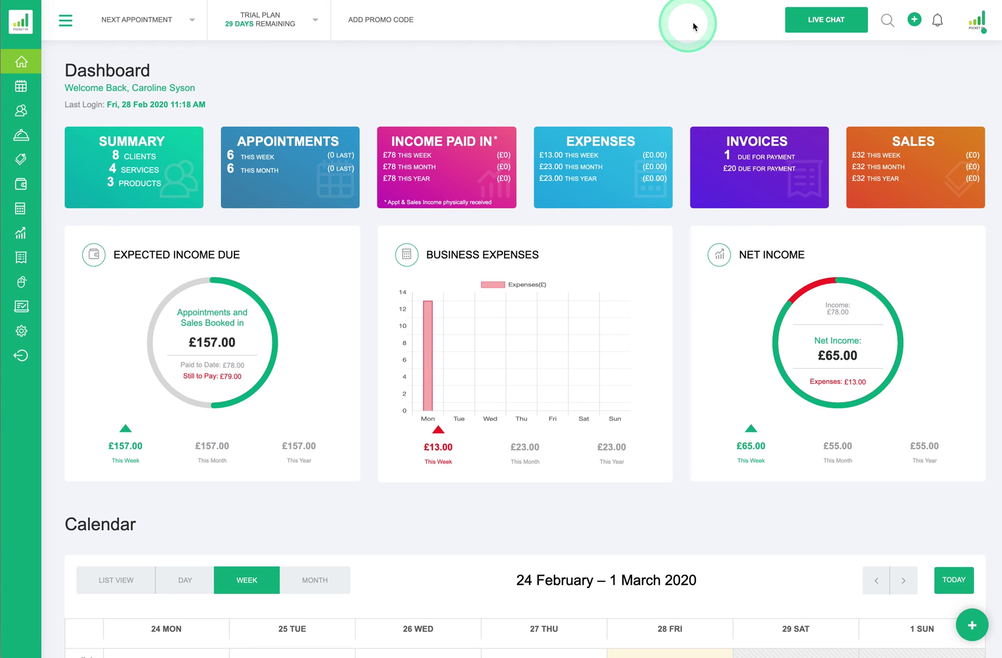
pyautogui.click(827, 22)
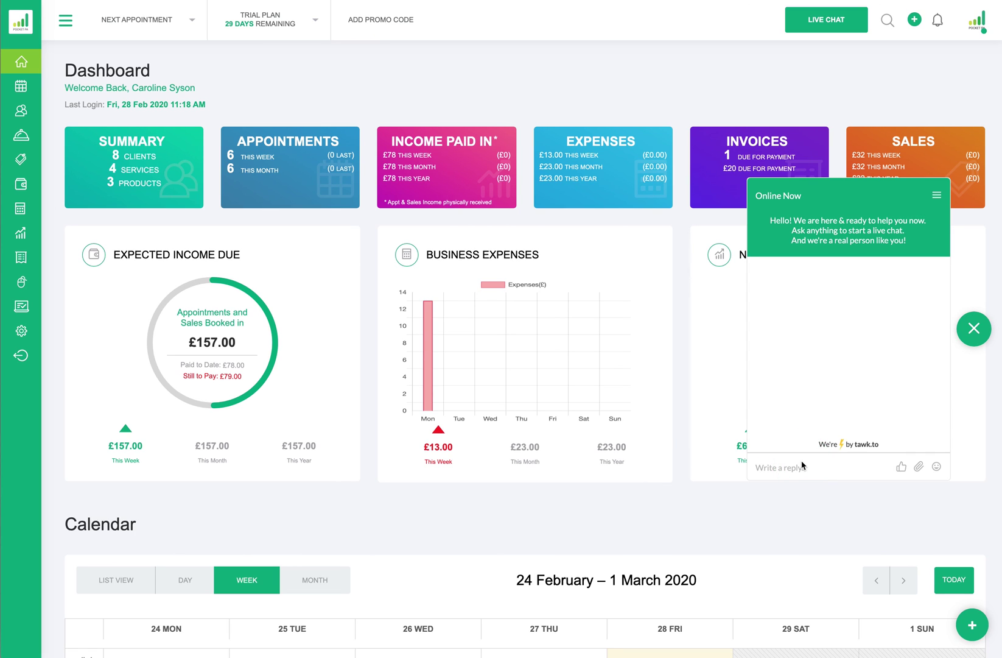
pyautogui.click(974, 329)
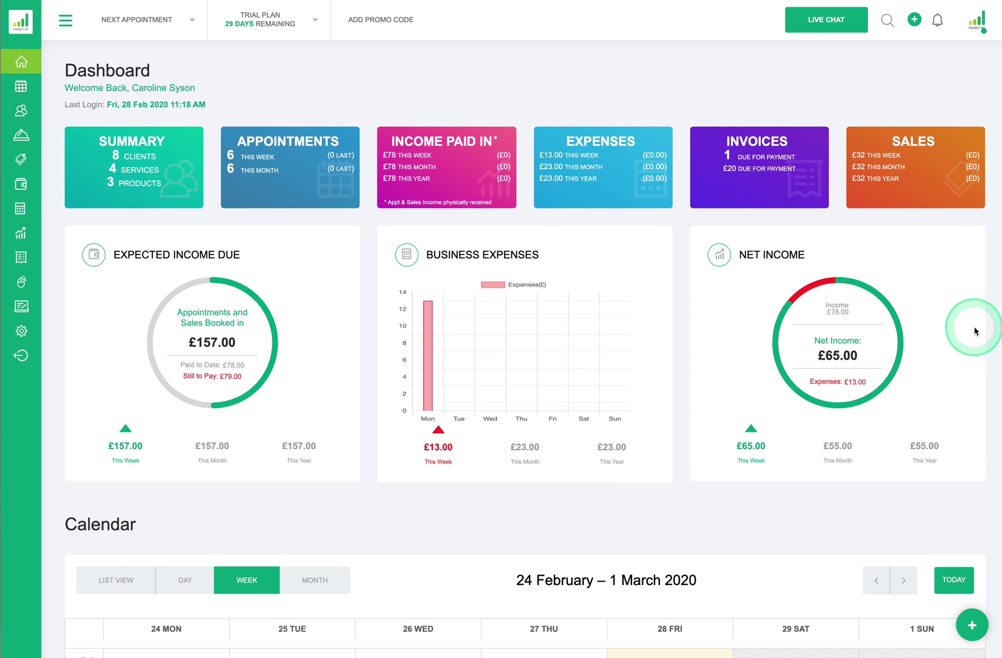
pyautogui.click(887, 23)
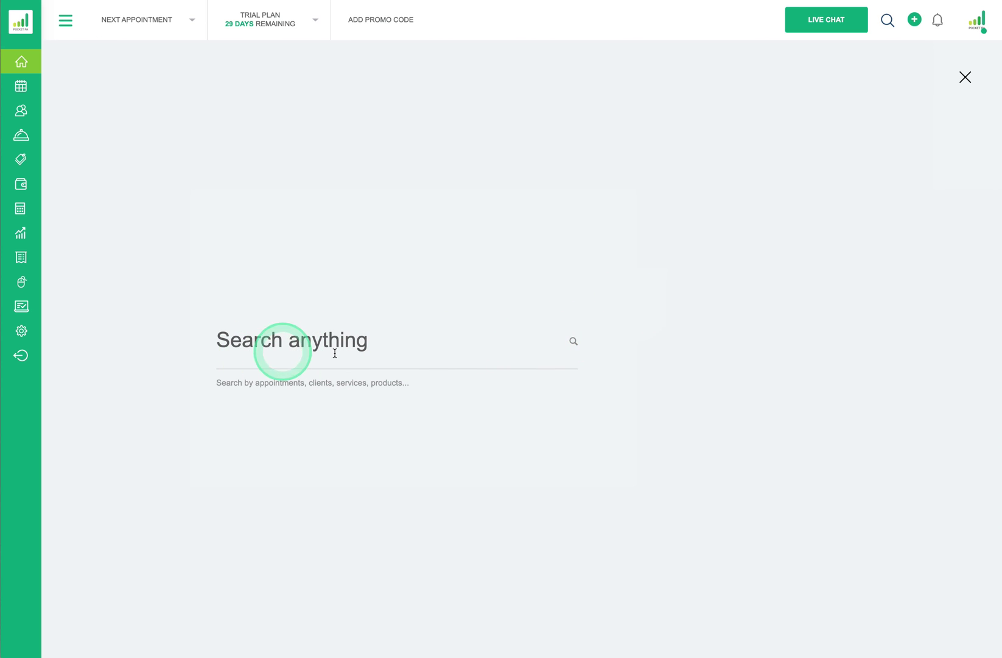
# Step: Close the search overlay and glance through the green plus quick-add list
pyautogui.click(966, 78)
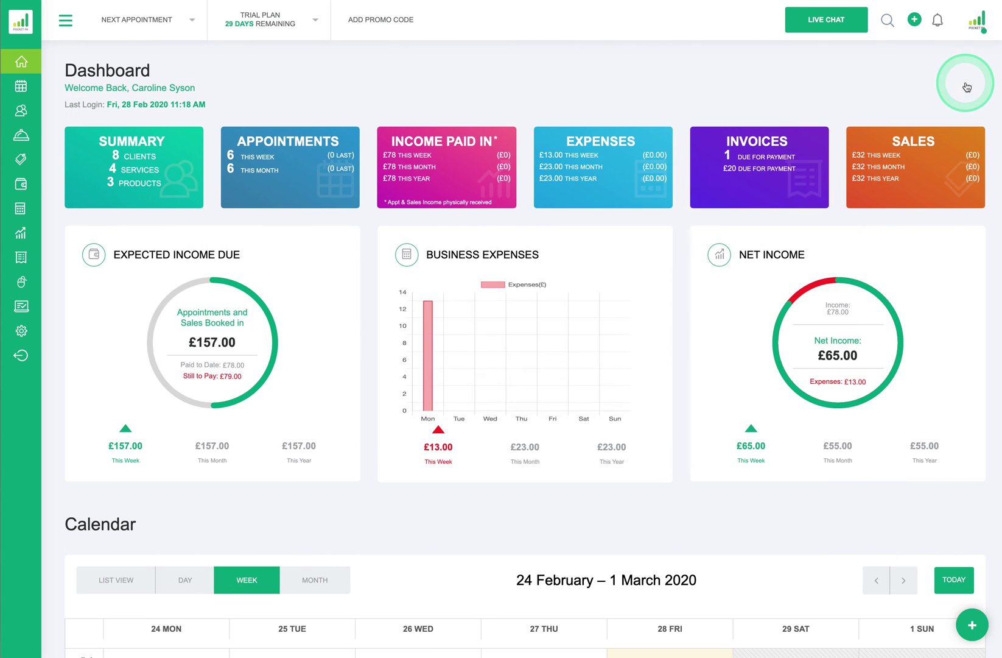
pyautogui.click(914, 19)
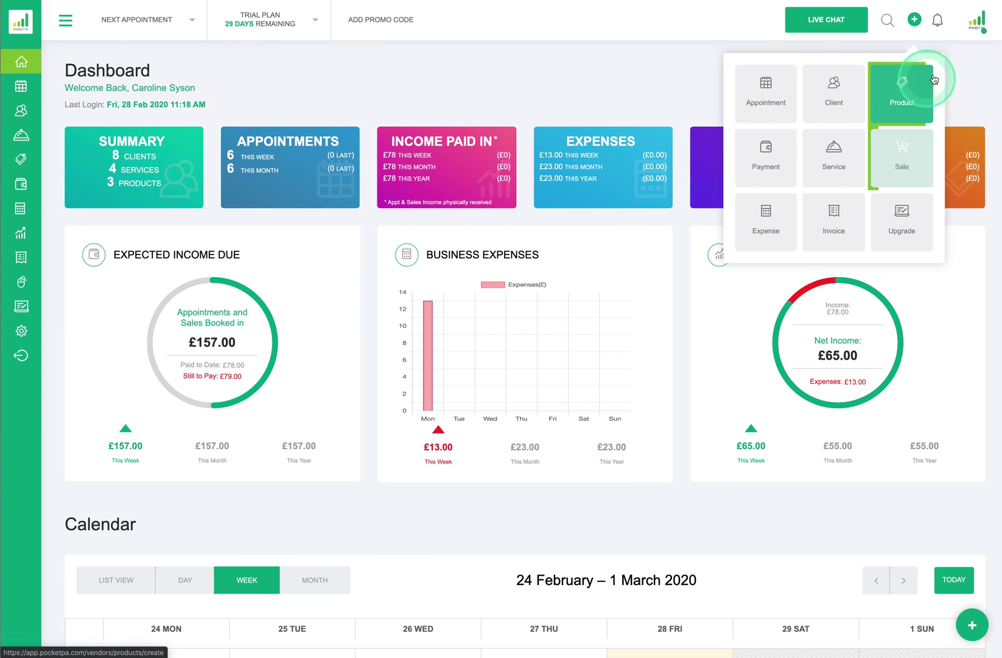
pyautogui.click(915, 20)
# Step: Show the bell notifications, checking both the News and Activity tabs
pyautogui.click(938, 22)
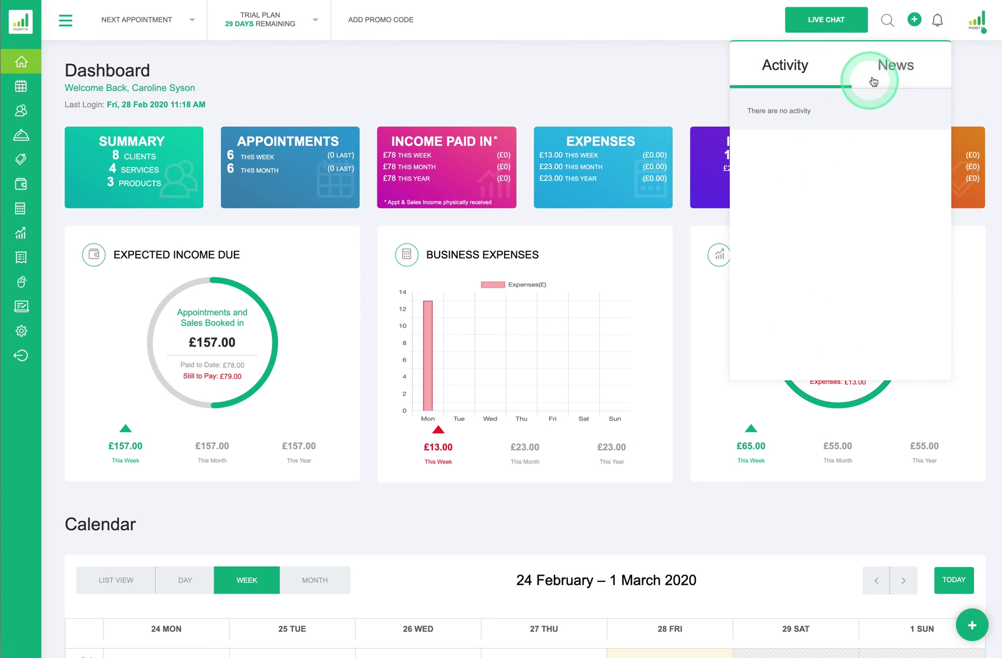
pyautogui.click(893, 65)
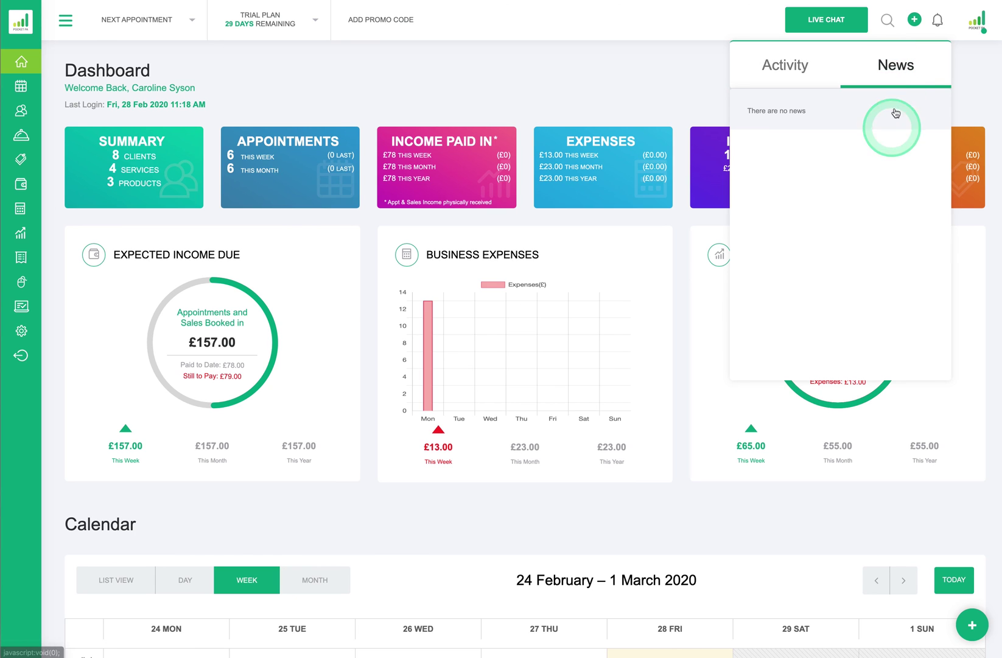
pyautogui.click(788, 65)
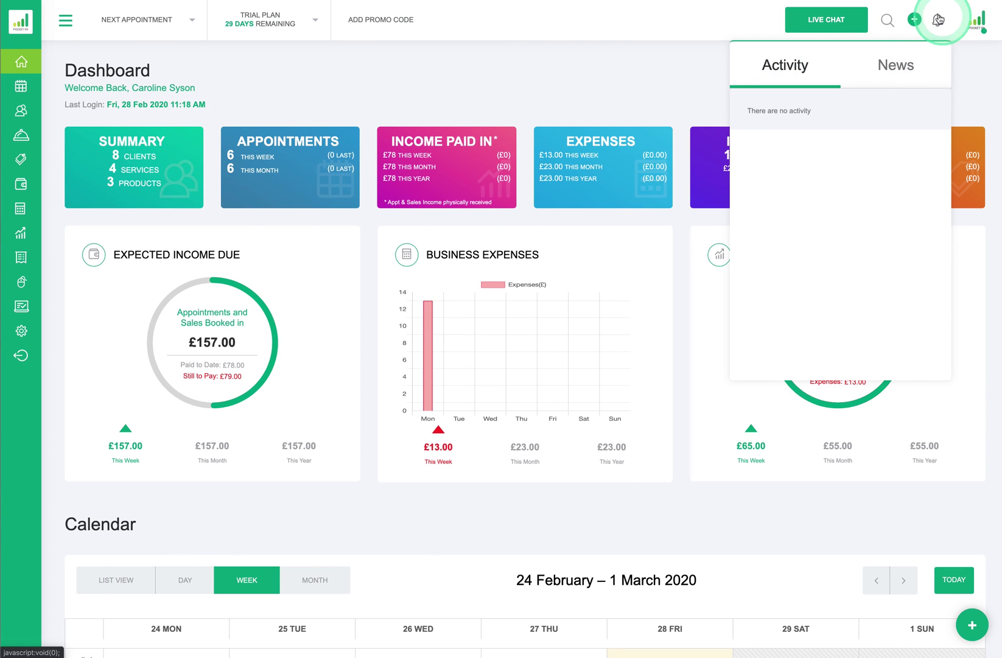
# Step: Close notifications and review the profile menu's Account Setup, Support and Logout options
pyautogui.click(939, 20)
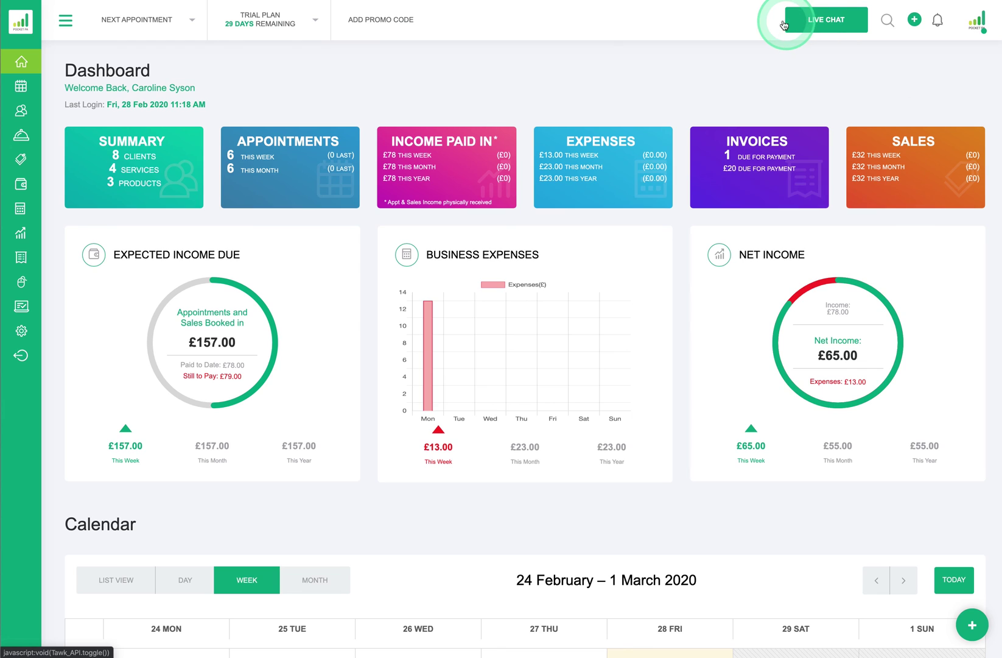
pyautogui.click(749, 31)
pyautogui.click(977, 27)
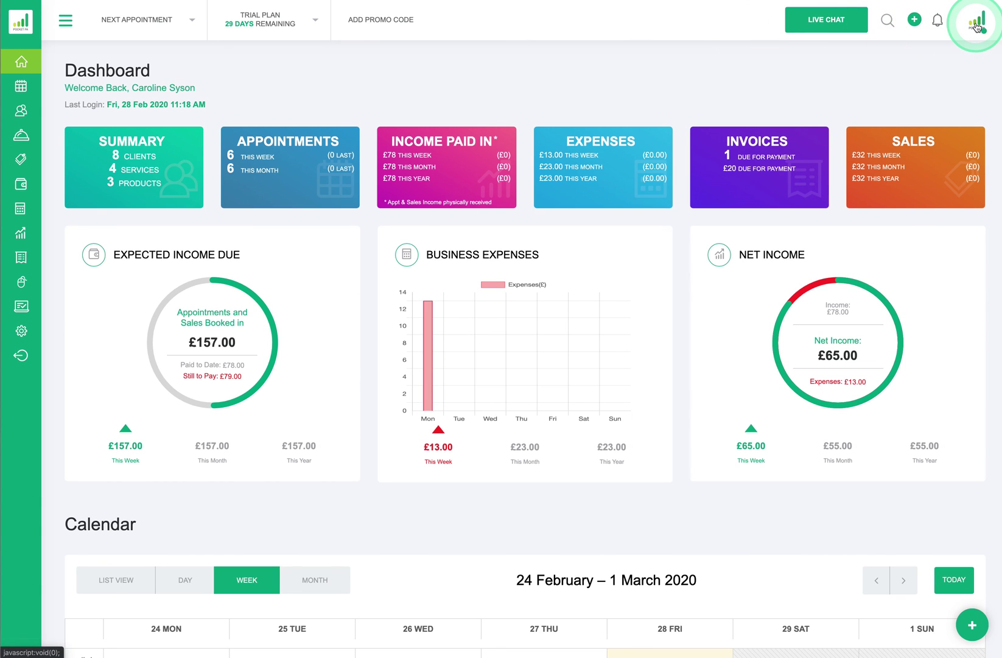
pyautogui.click(970, 33)
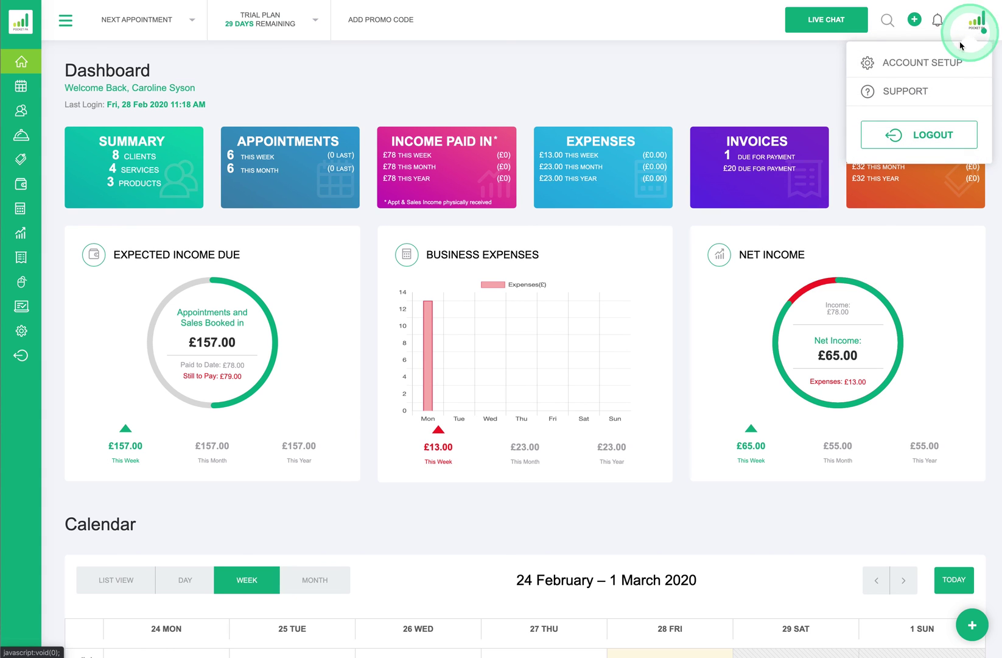
pyautogui.click(911, 68)
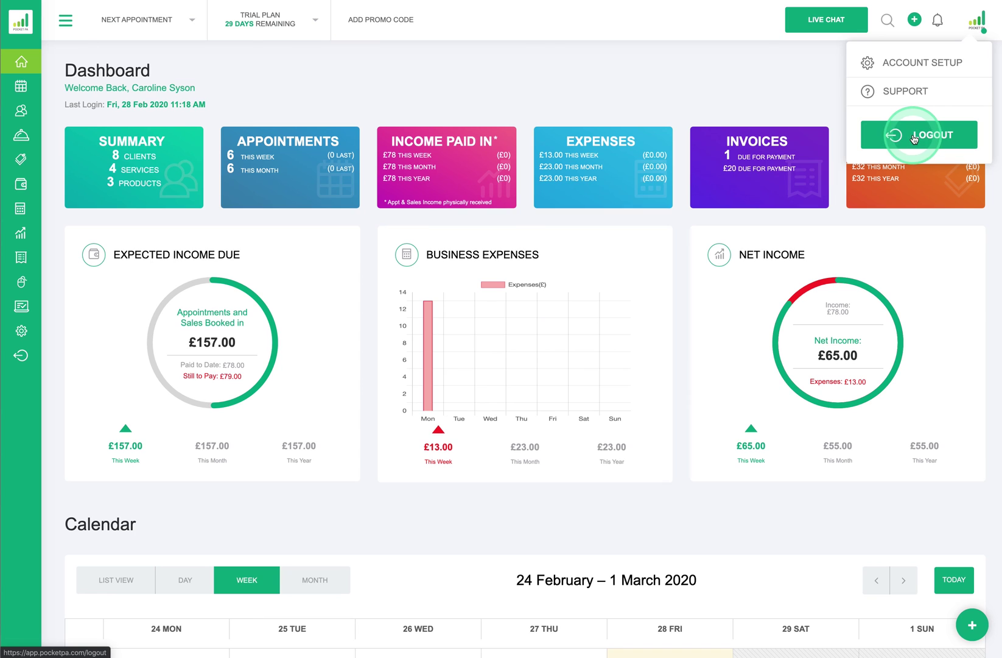
pyautogui.click(830, 47)
pyautogui.click(762, 44)
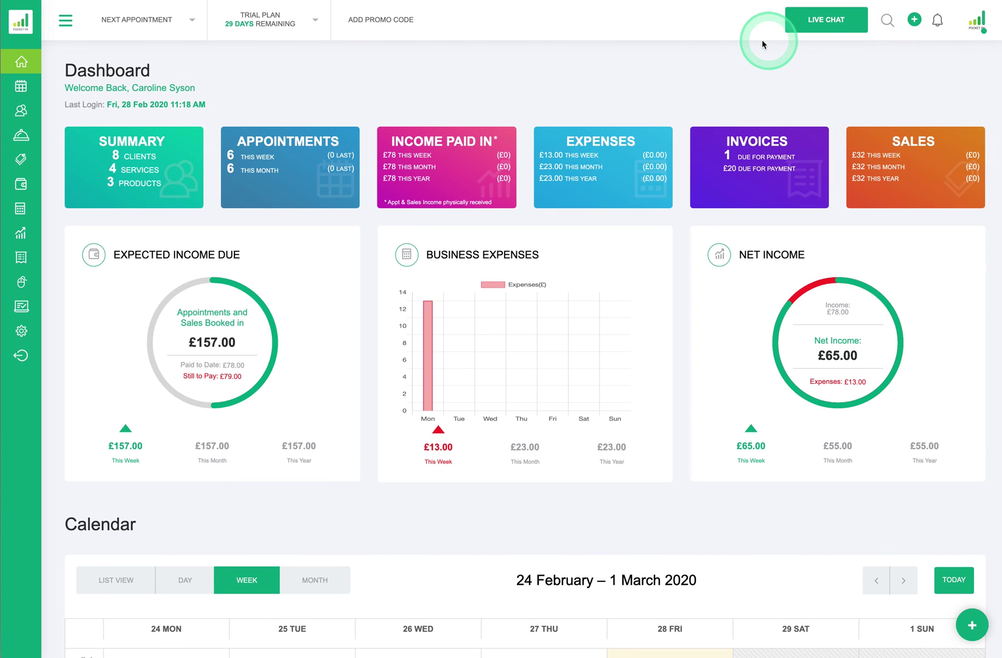